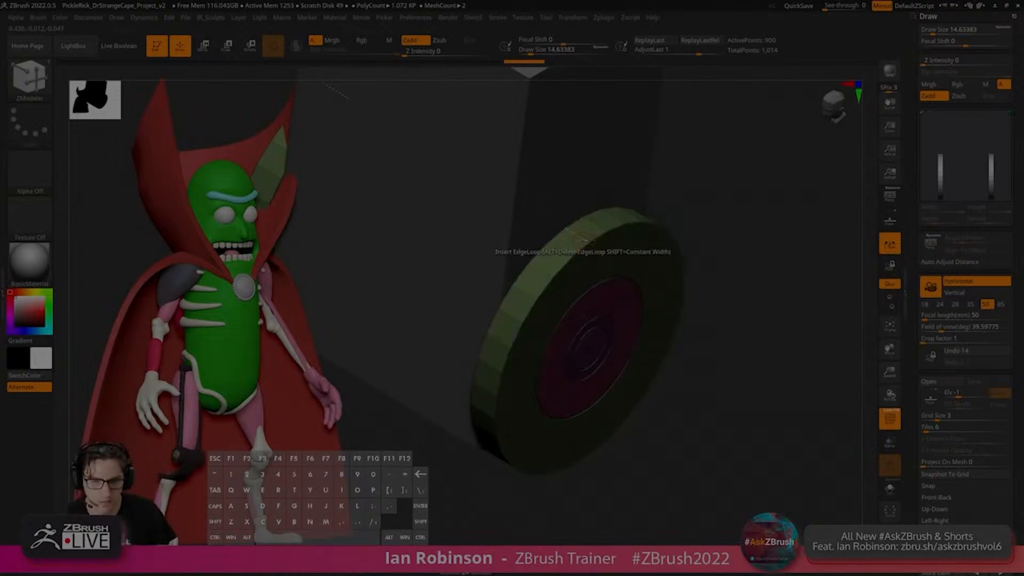
right_click_drag(495, 263, 525, 266, "shift")
key("space")
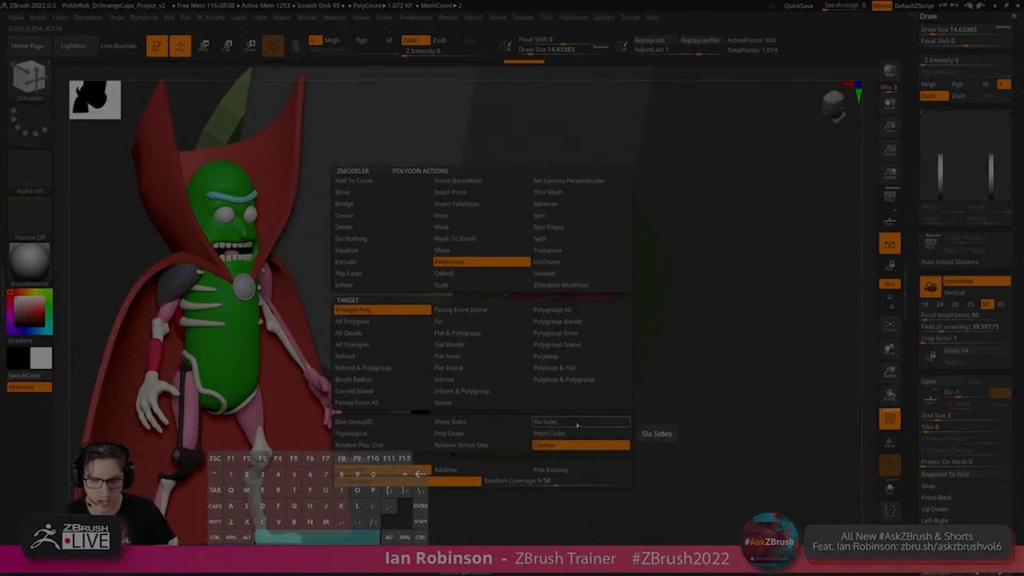
right_click_drag(519, 202, 523, 297)
key("space")
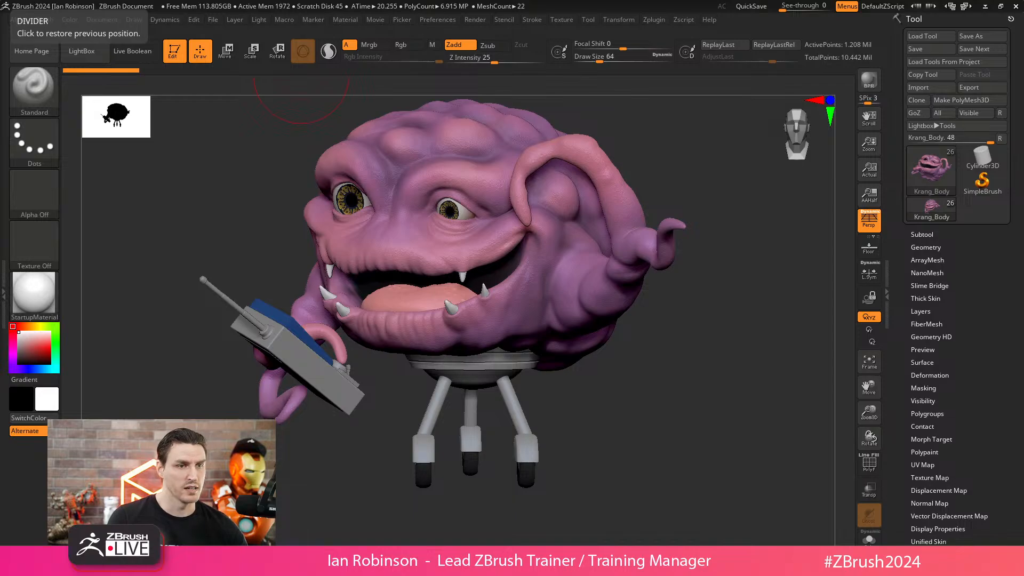
- Switch to the browser and open the Students & Teachers licence page from Maxon's pricing page, then minimise the browser
left_click_drag(0, 40, 576, 1)
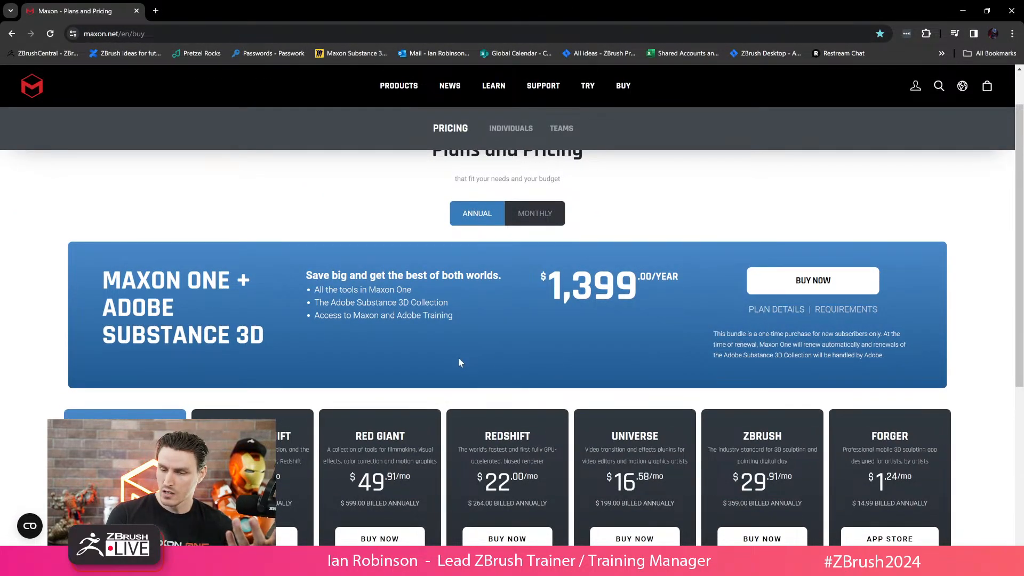
scroll(459, 357, "down", 5)
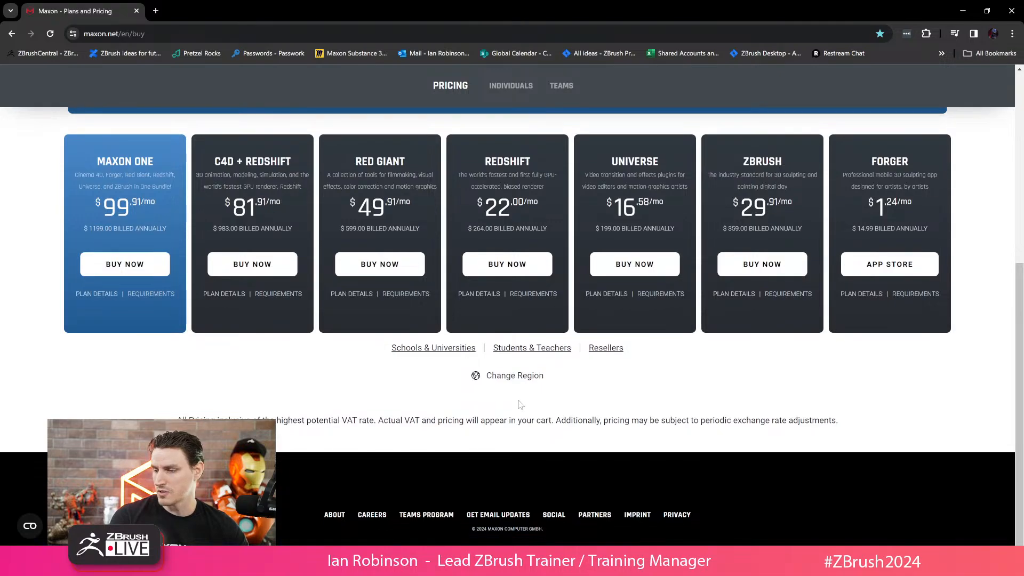
left_click(542, 355)
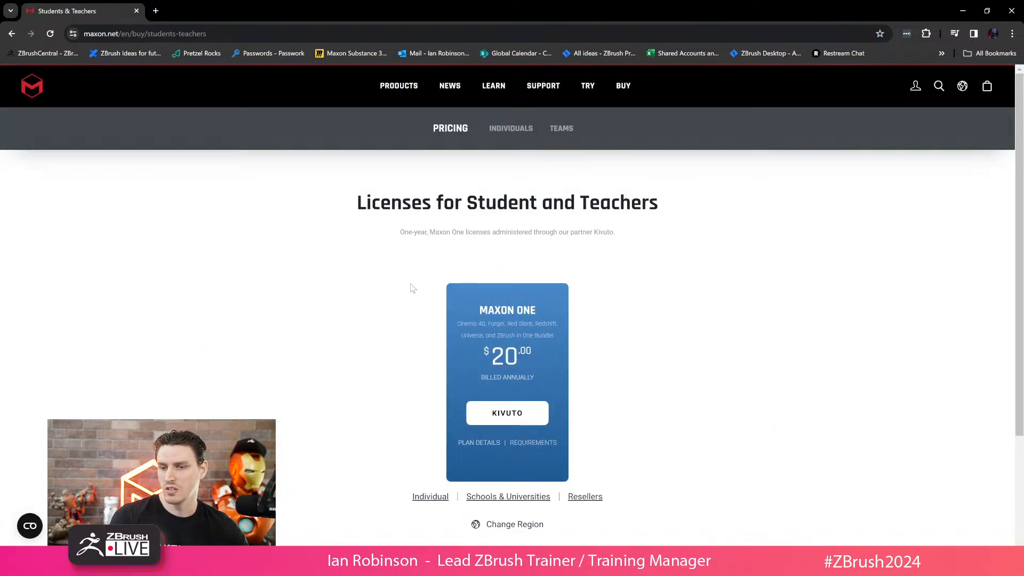
left_click(213, 33)
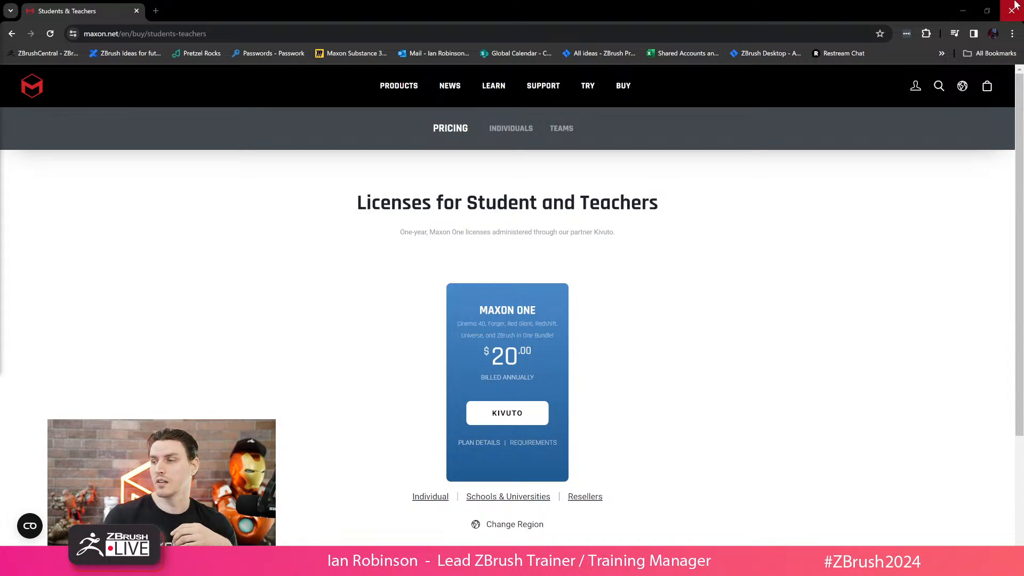
left_click(963, 11)
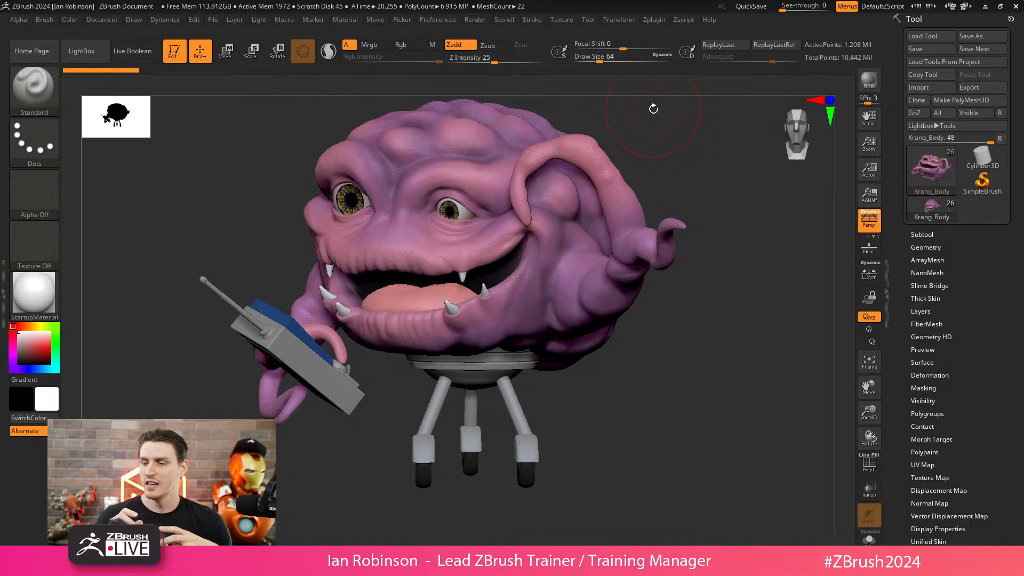
- Look over the Krang model and its controller from several angles and reduce the brush draw size to about 23.3
left_click_drag(654, 108, 713, 330)
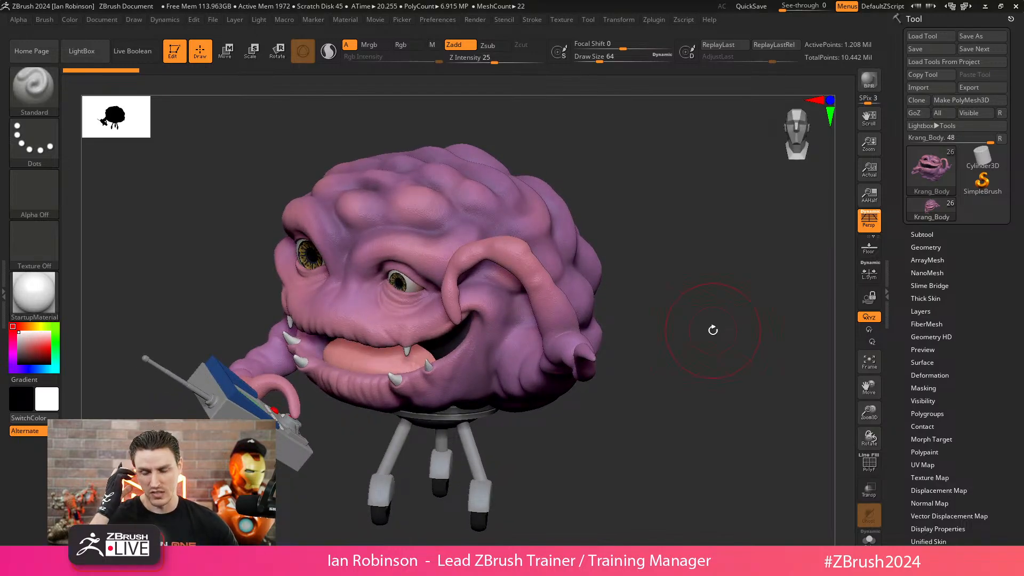
left_click_drag(713, 330, 629, 368)
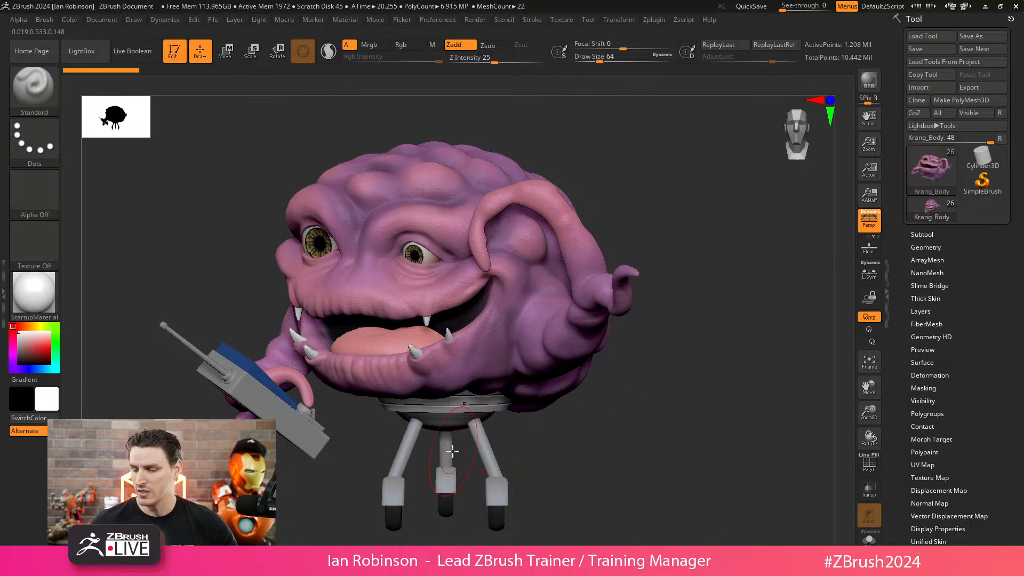
left_click_drag(600, 419, 505, 389)
left_click_drag(384, 451, 285, 448)
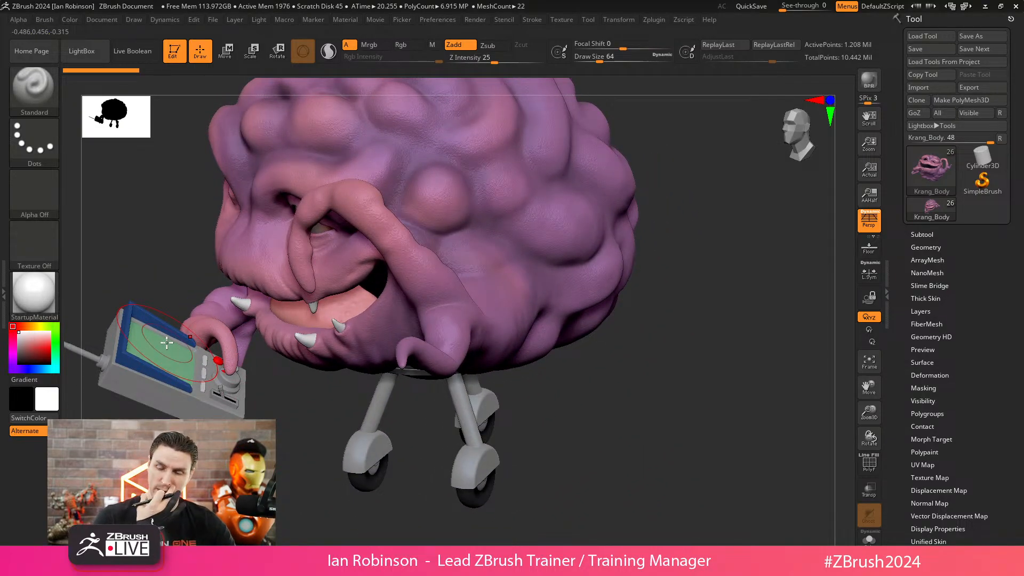
left_click_drag(166, 342, 169, 374)
key("s")
left_click_drag(212, 438, 208, 438)
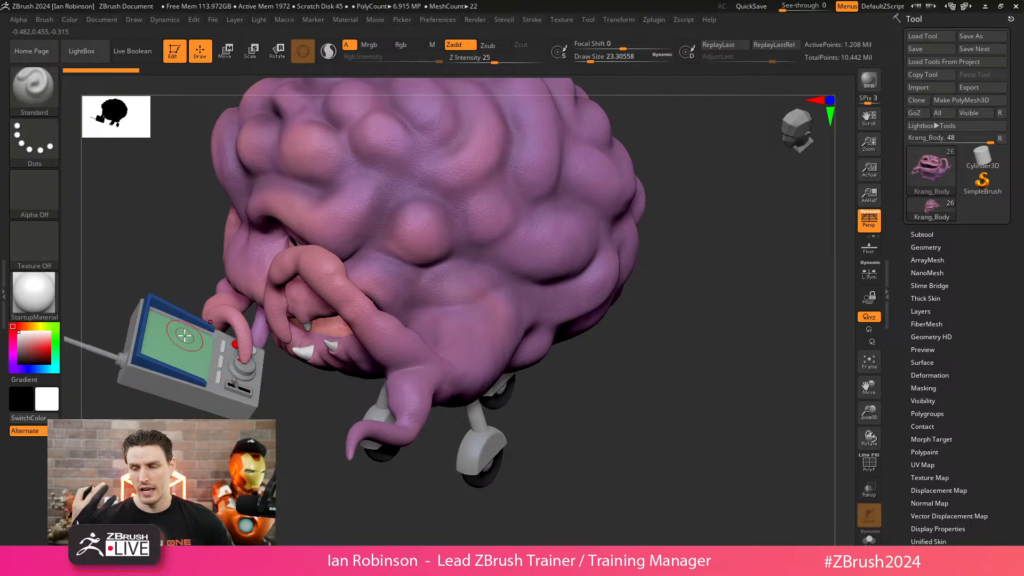
- Select the wheel subtool and examine the chair's legs and wheels, toggling the wireframe and solo displays
left_click_drag(592, 416, 622, 400, "shift")
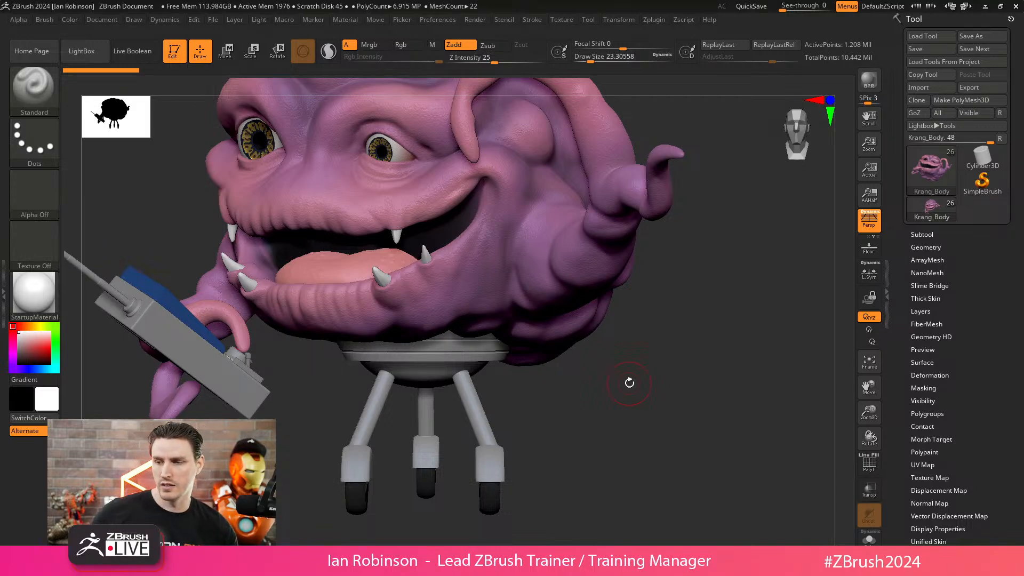
left_click_drag(634, 315, 631, 322, "alt")
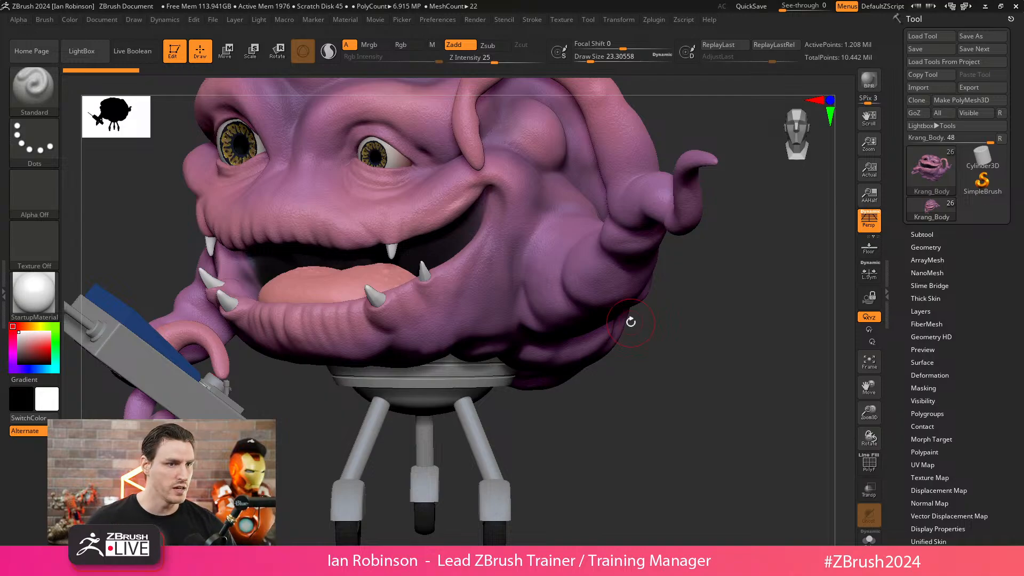
left_click_drag(631, 322, 565, 347)
left_click(438, 412, "alt")
key("shift+f")
key("shift+f")
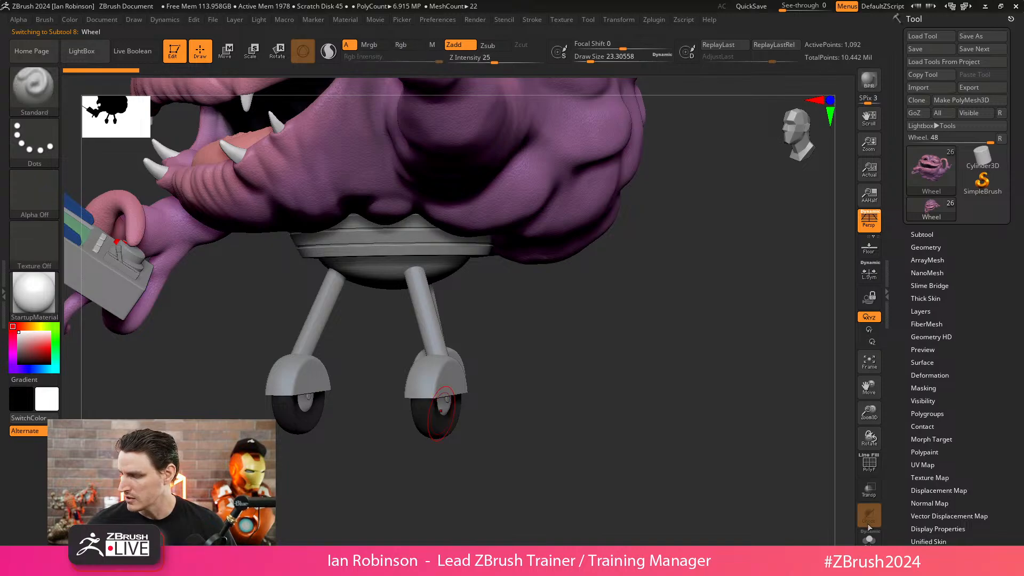
left_click(869, 539)
left_click(869, 539)
left_click_drag(711, 452, 503, 297)
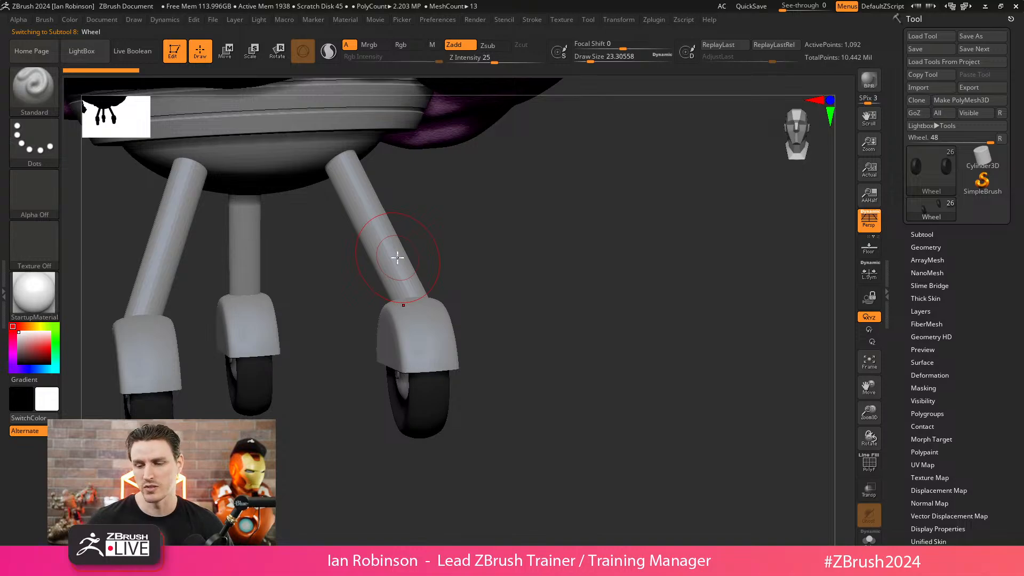
left_click_drag(538, 288, 674, 347, "alt")
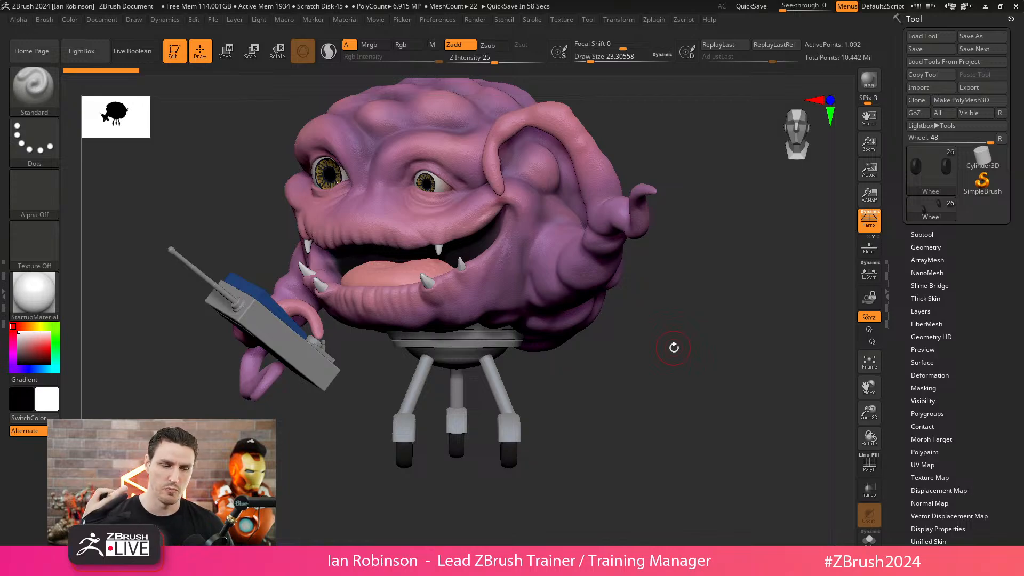
left_click_drag(674, 347, 629, 373, "alt")
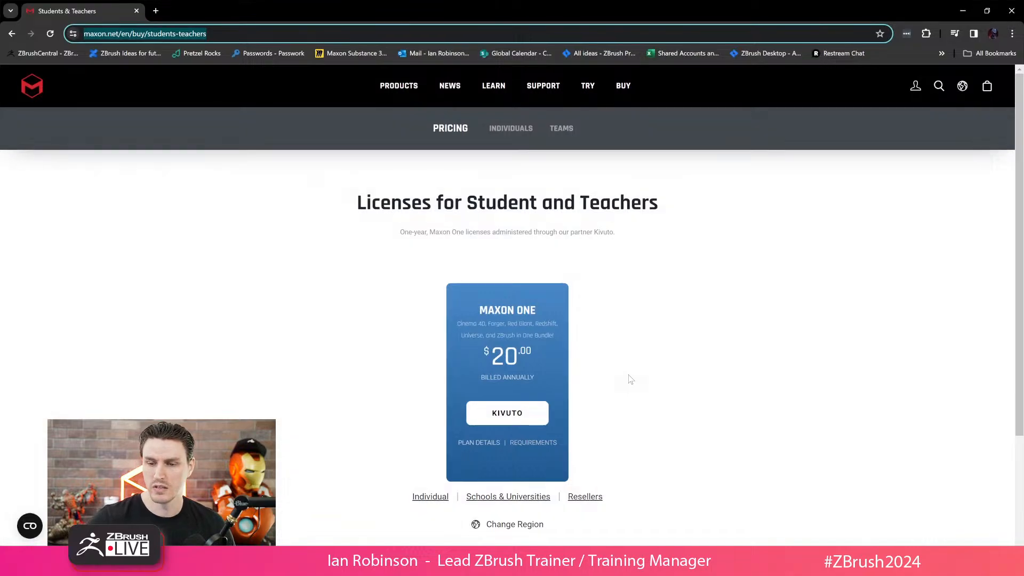
- Switch to the browser and search Google for "desk wheels" in a new tab
key("ctrl+t")
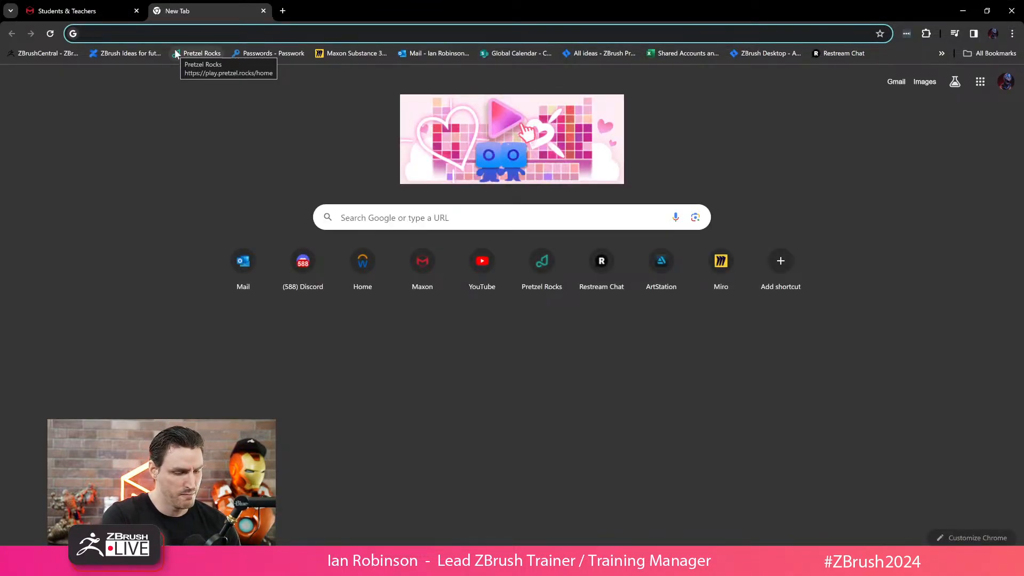
type("while")
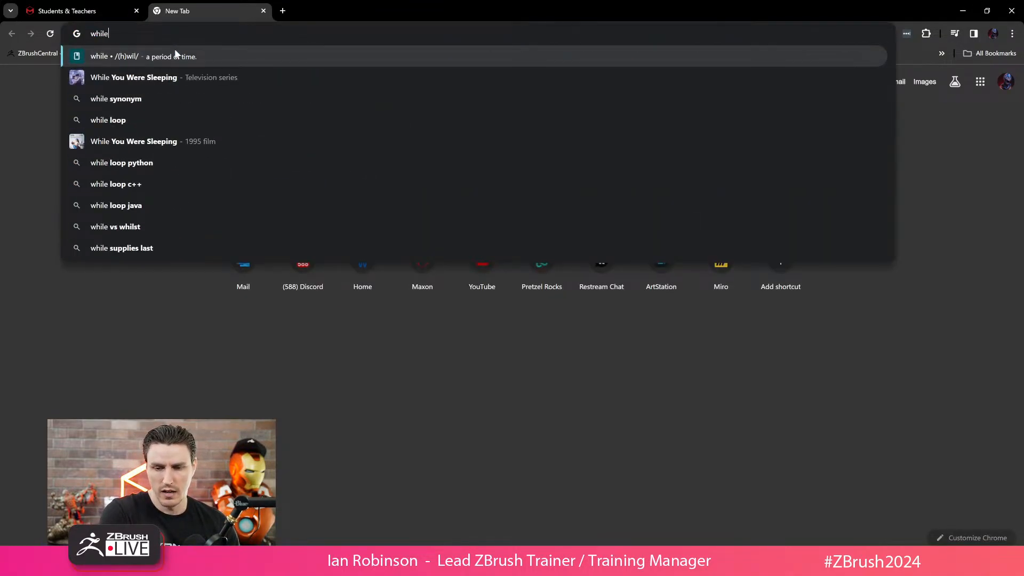
key("BackSpace")
key("BackSpace")
key("BackSpace")
key("BackSpace")
key("BackSpace")
type("desk wheels")
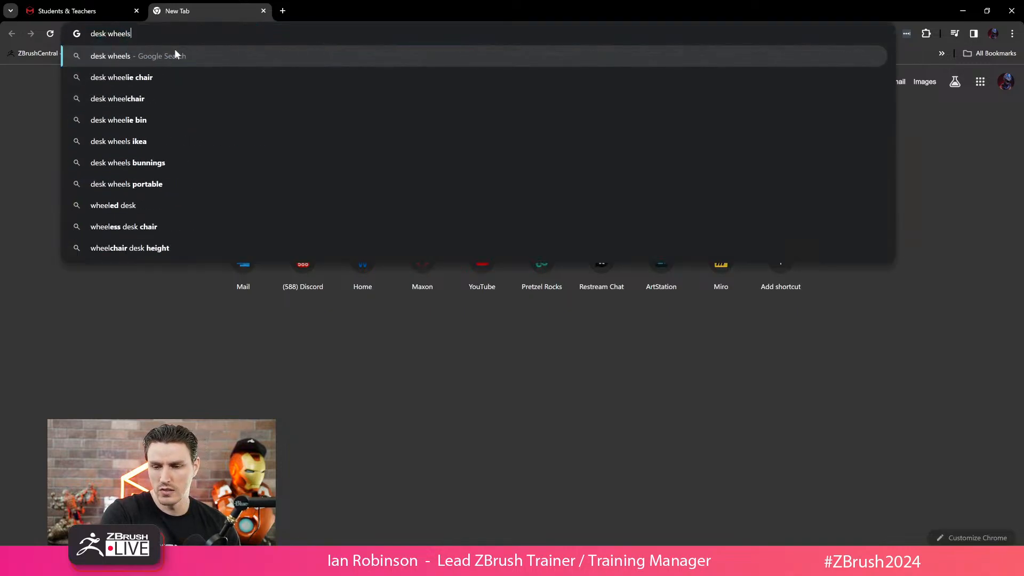
key("Return")
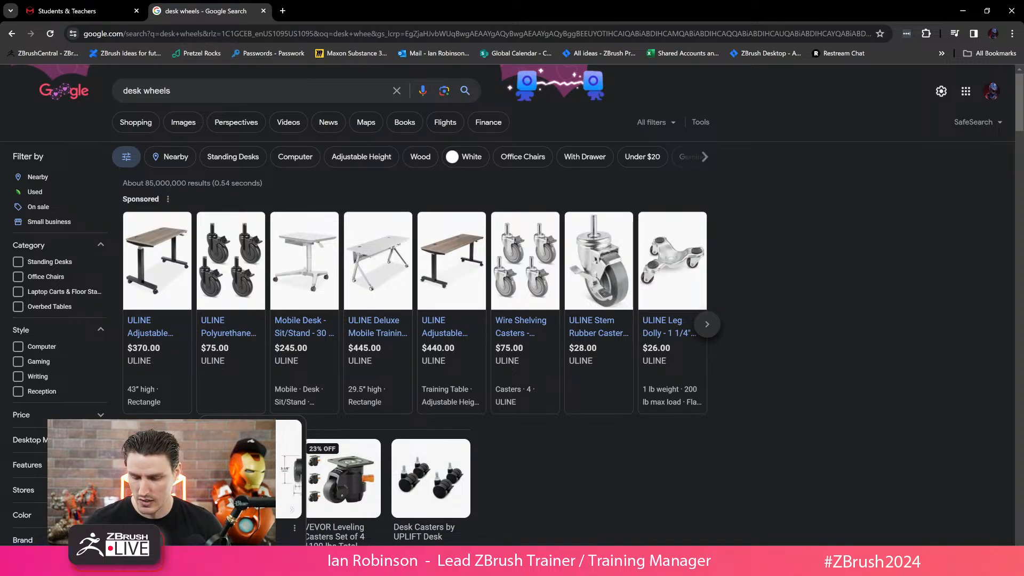
- View the dimension image of the Slipstick Rubber Caster Wheels product, then return to ZBrush
left_click(277, 482)
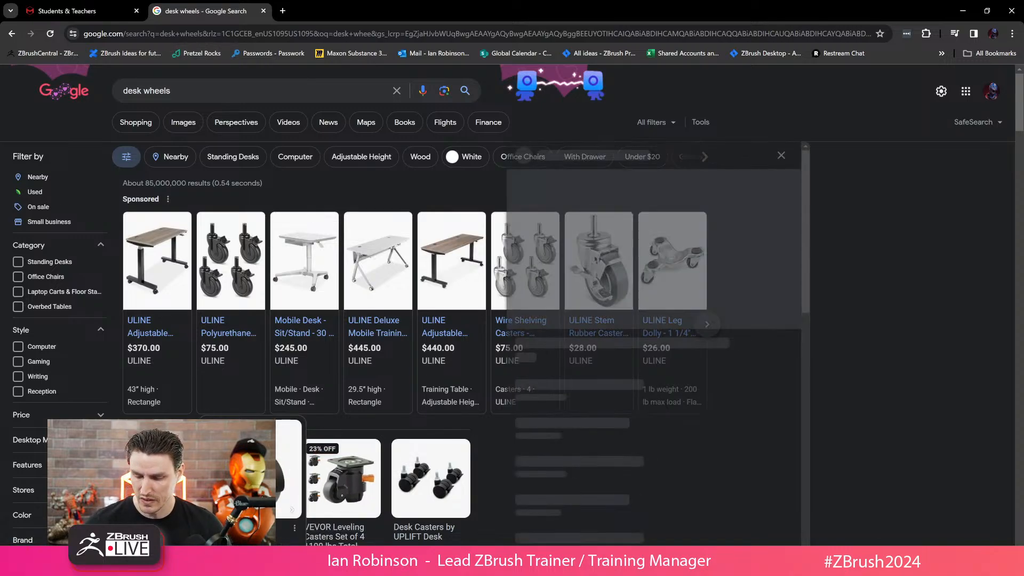
left_click(547, 355)
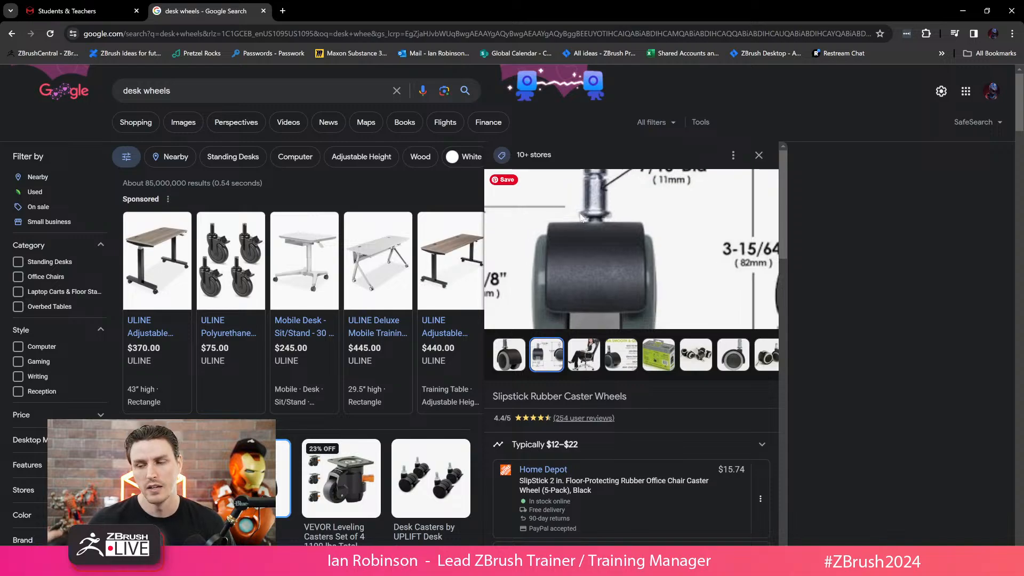
left_click(963, 11)
- Leave a canvas snapshot of the whole Krang model and place the live model beside it
right_click_drag(653, 362, 661, 317, "ctrl")
left_click_drag(661, 316, 754, 327)
left_click_drag(741, 342, 588, 304)
key("shift+s")
left_click_drag(528, 333, 778, 381, "alt")
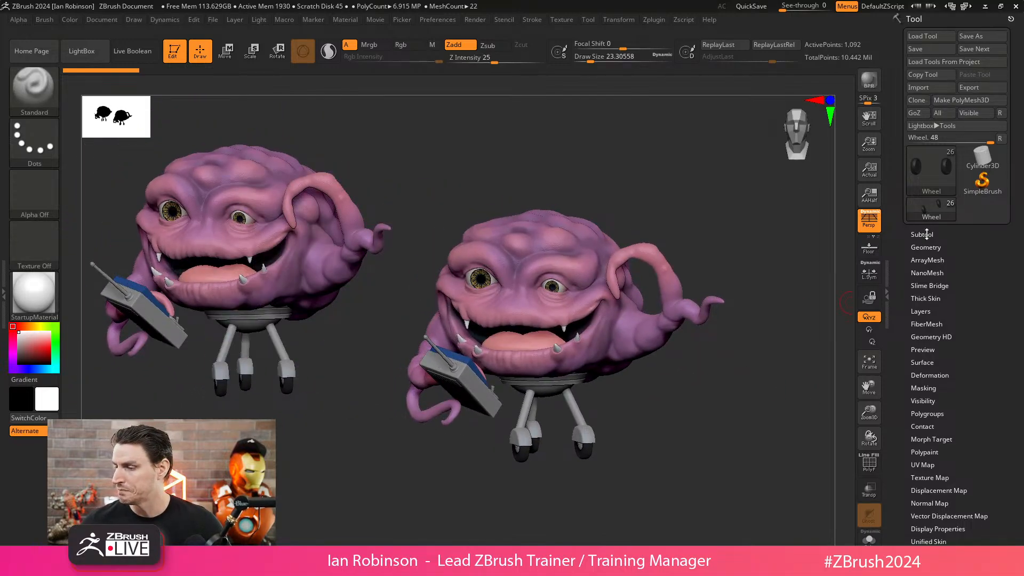
- Expand the Subtool list and select the eyeball subtool PM3D_Sphere3D1_3
left_click_drag(932, 231, 931, 229)
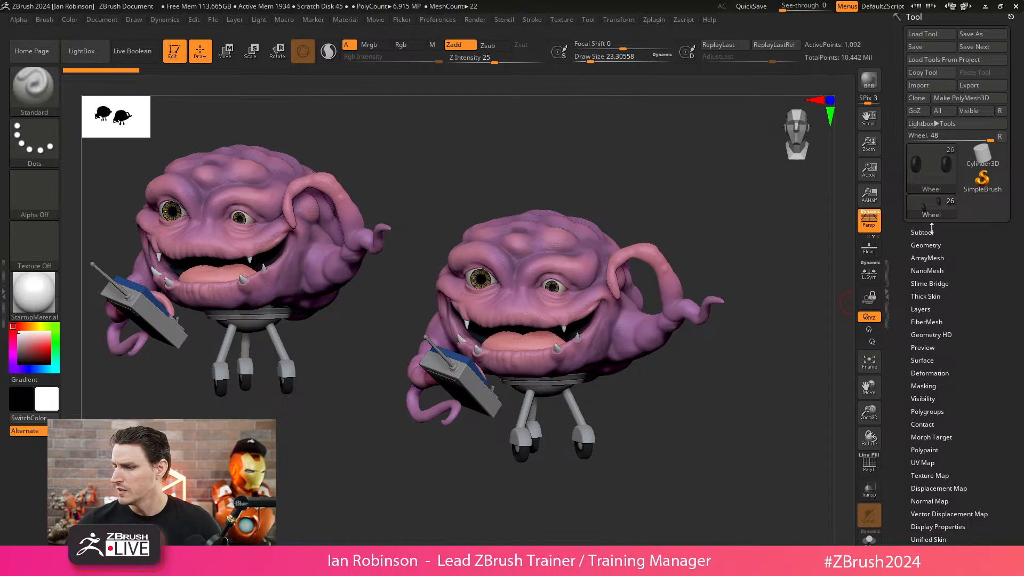
left_click(928, 233)
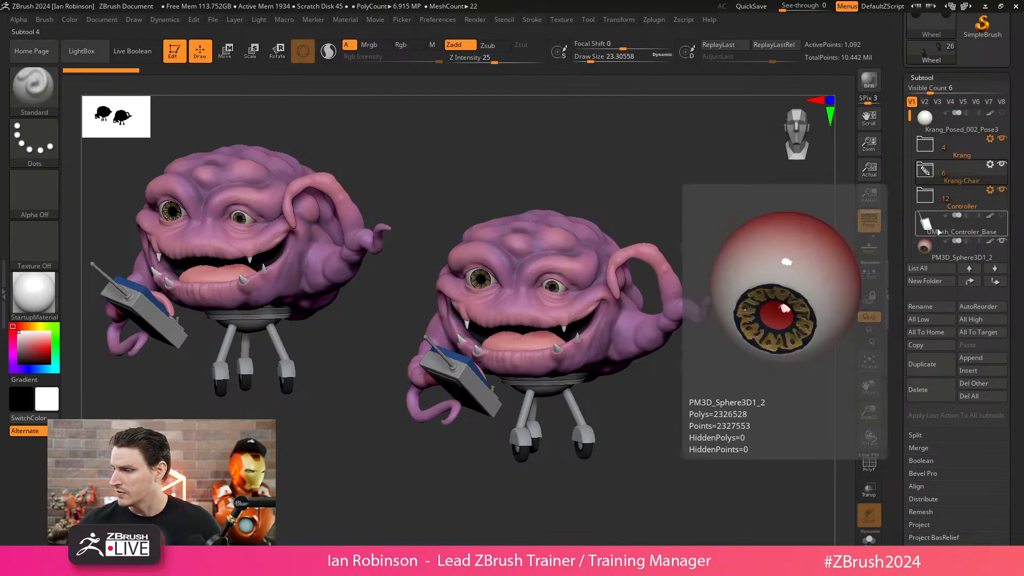
scroll(944, 203, "down", 4)
left_click(944, 177)
left_click_drag(910, 200, 914, 159)
- Use the Move gizmo's multi-transpose selection to select Krang's body, eyes, teeth and tongue, leaving out the controller and chair
key("w")
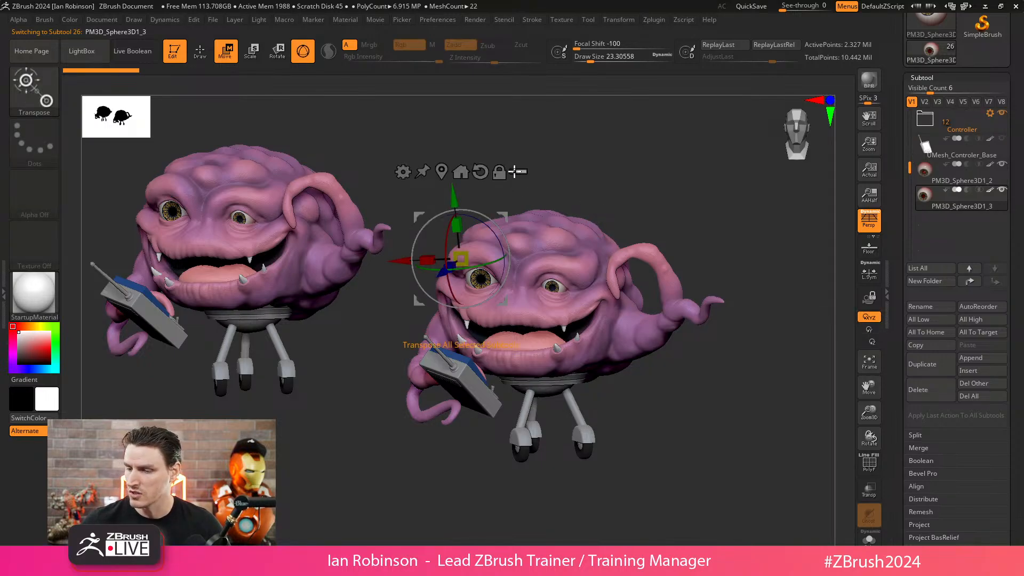
left_click_drag(613, 164, 466, 317, "ctrl+shift")
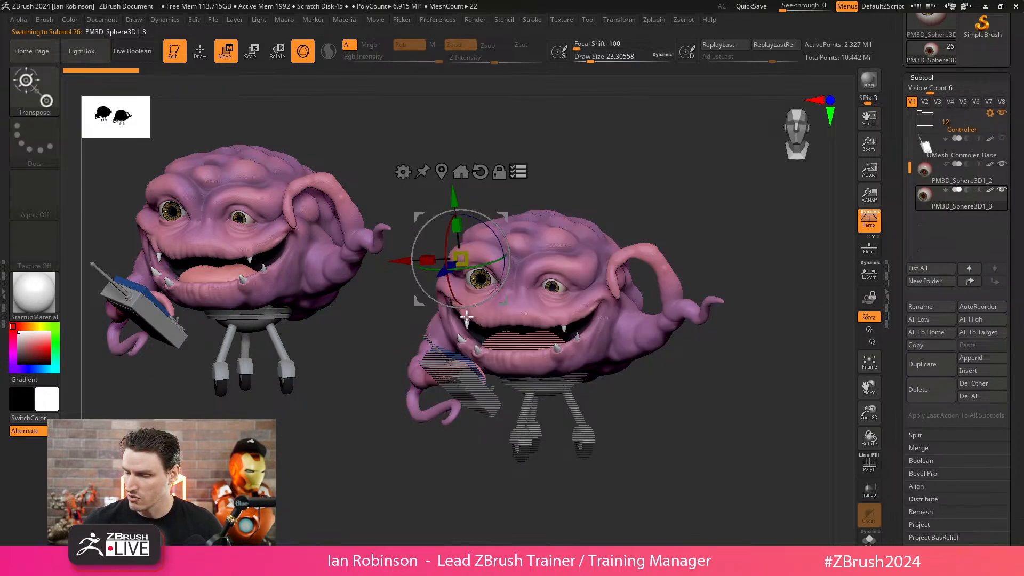
mouse_move(667, 423)
left_mouse_down()
mouse_move(647, 427)
mouse_move(659, 411)
left_mouse_up()
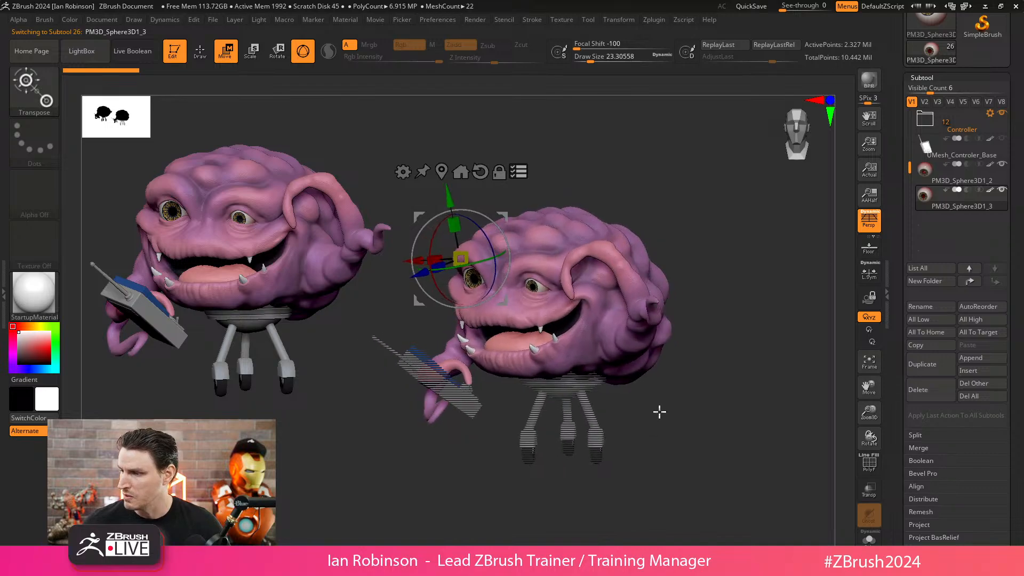
left_click_drag(747, 221, 760, 225)
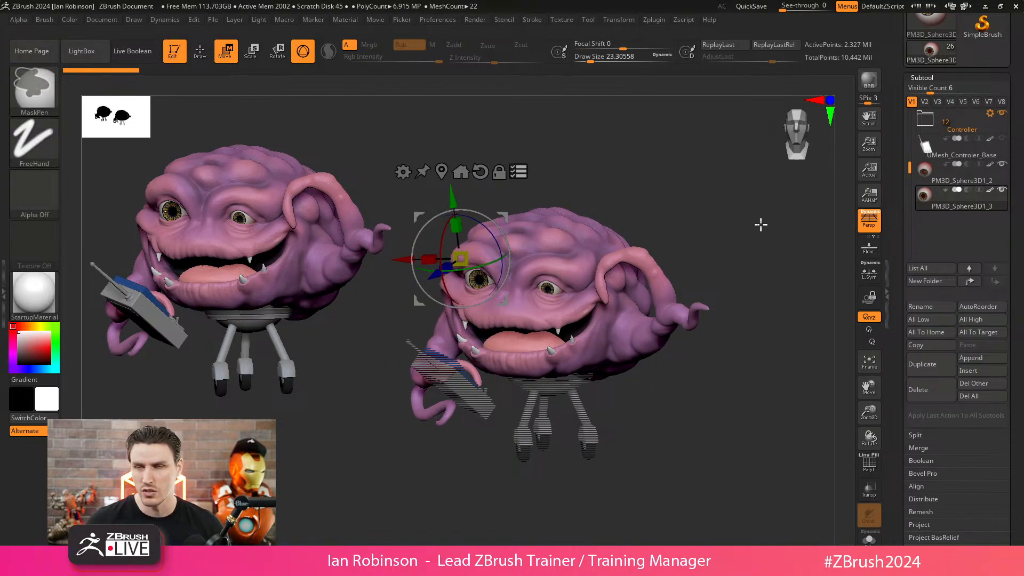
- Group the selected subtools into a new folder named Krang, choosing Always YES for the folder confirmation
key("ctrl+g")
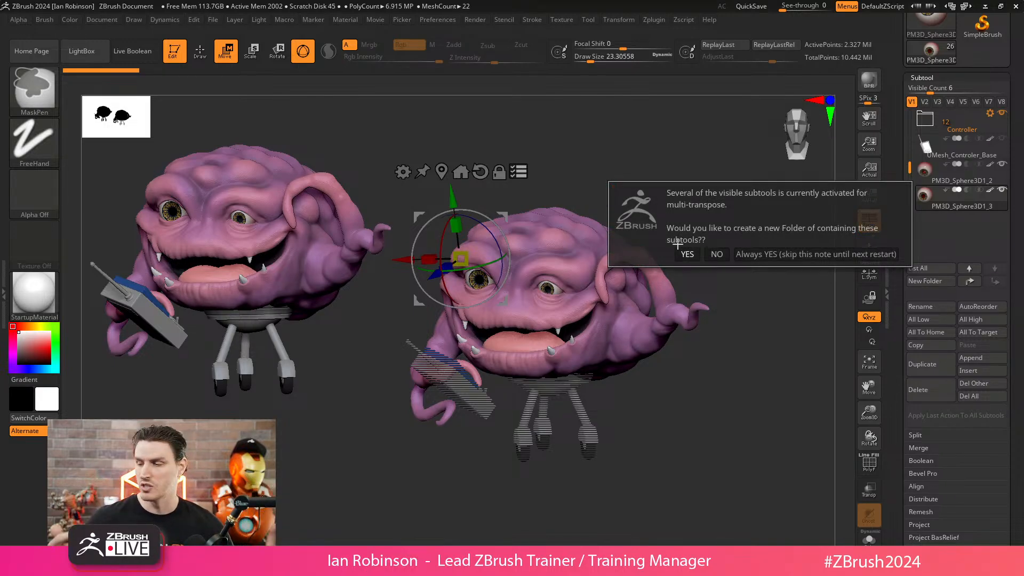
left_click(742, 254)
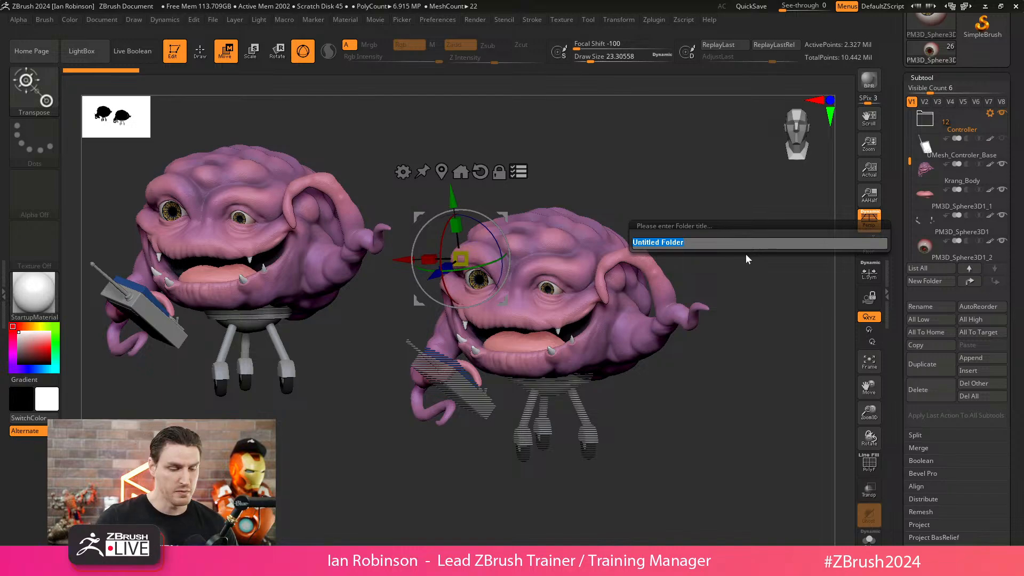
key("BackSpace")
type("Krang")
key("Return")
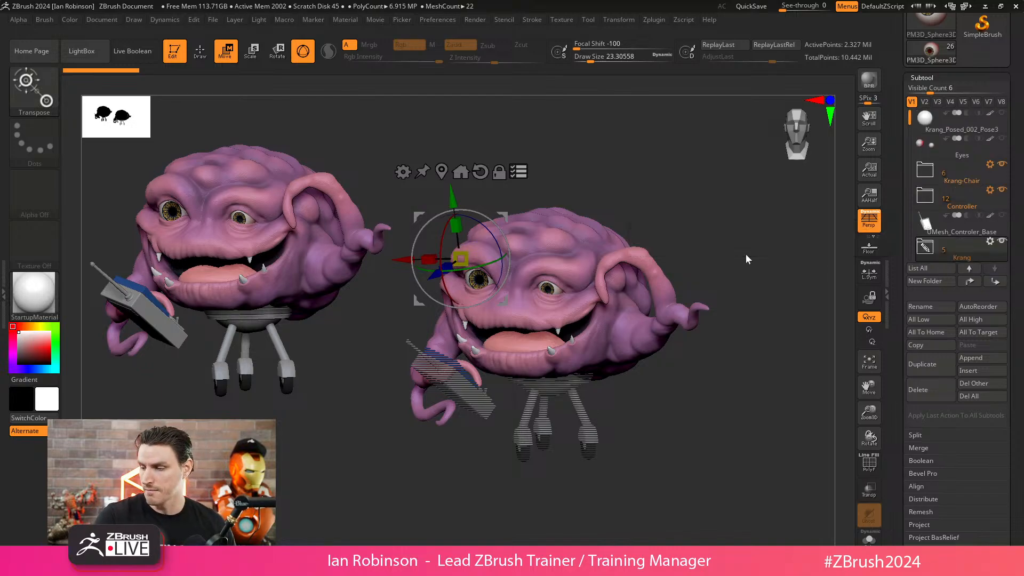
- Move the Krang folder up the subtool list to just above Krang-Chair and select the Eyes subtool
left_click(969, 282)
left_click(970, 282)
left_click(970, 282)
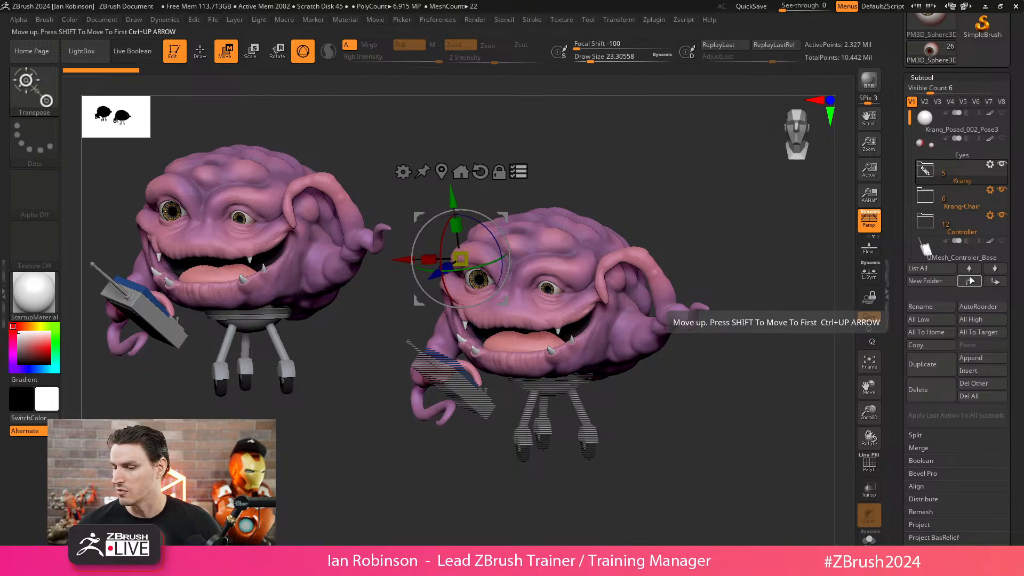
left_click(941, 149)
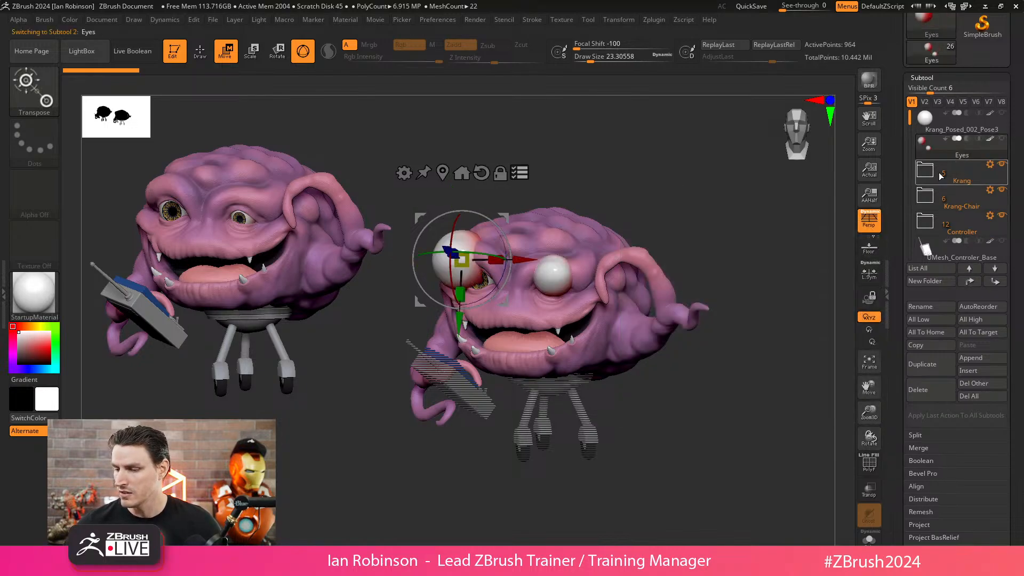
- Delete the duplicate Eyes subtool above the Krang folder and accept the non-undoable operation
left_click(925, 389)
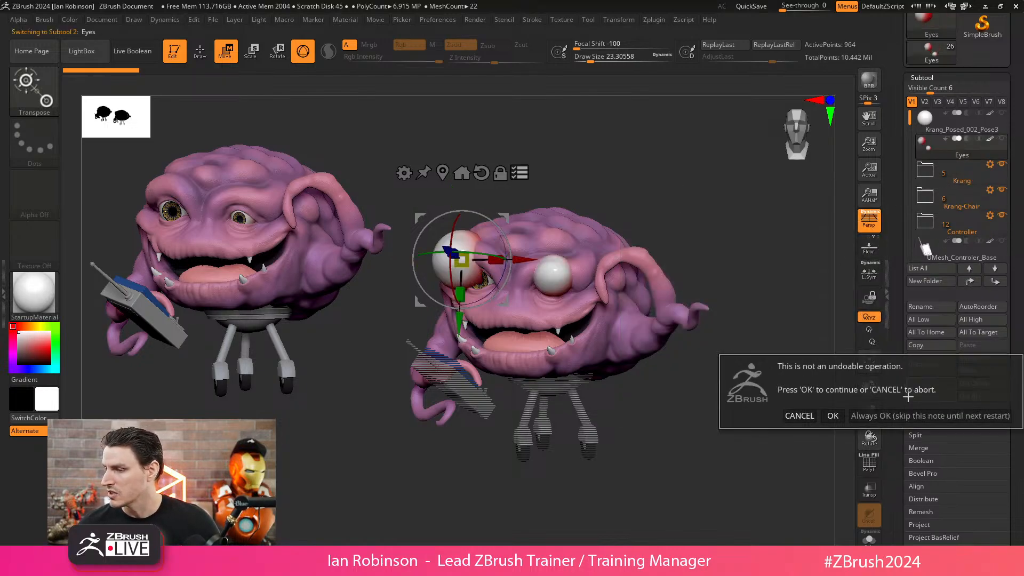
left_click(829, 415)
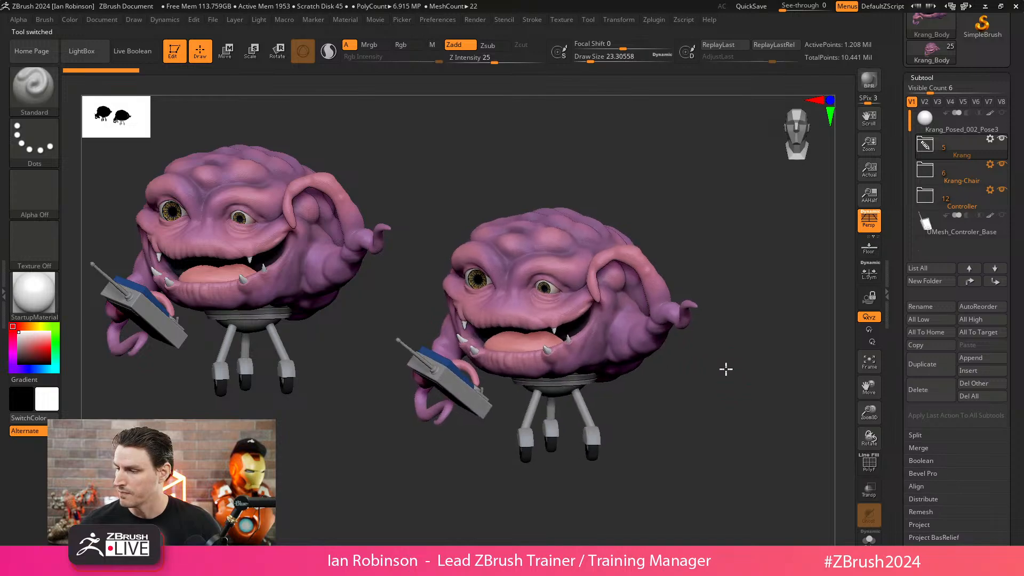
left_click_drag(726, 368, 808, 318)
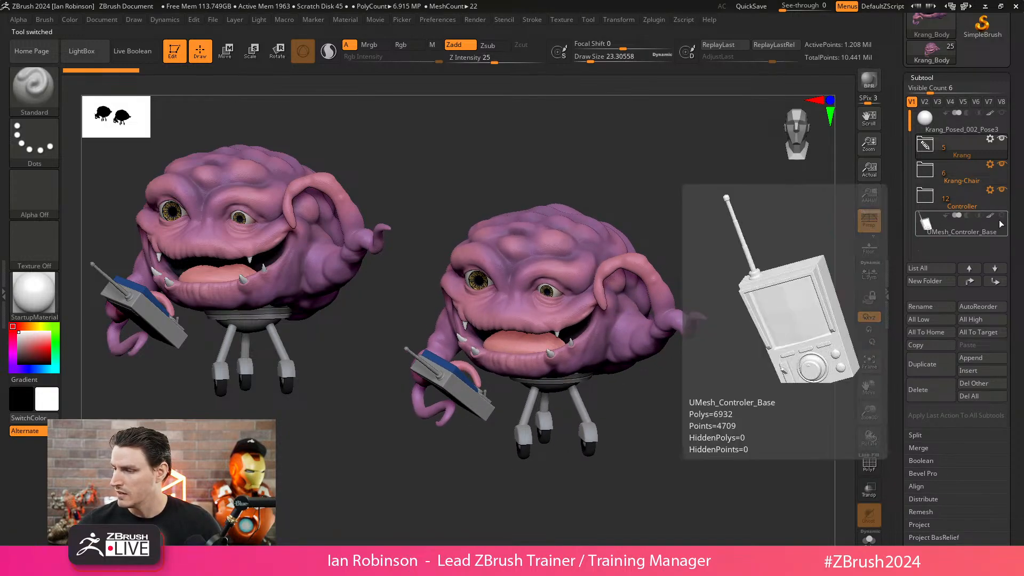
- Select the UMesh_Controler_Base subtool below the Controller folder and delete it
left_click(986, 235)
left_click_drag(754, 366, 742, 389, "alt")
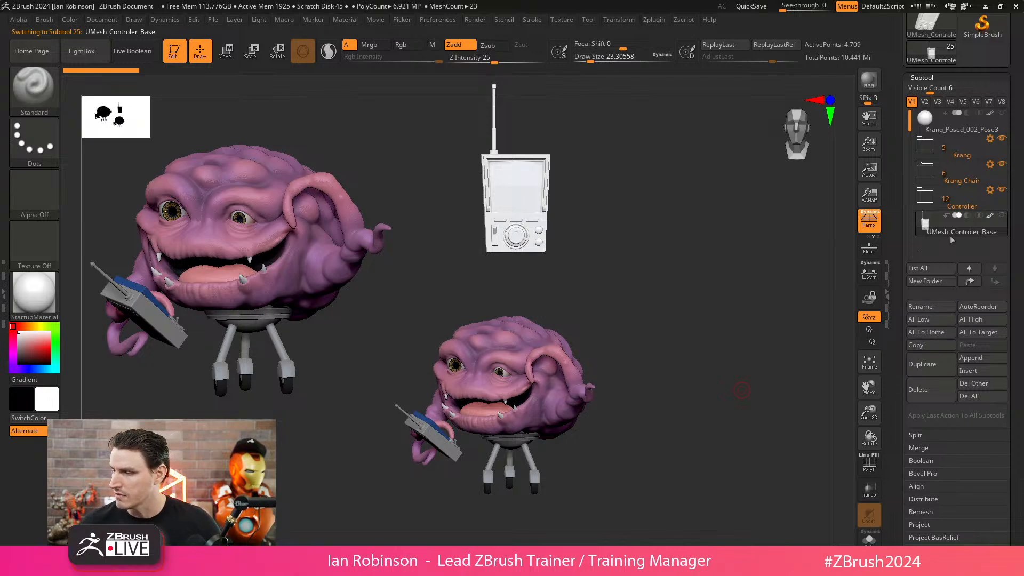
left_click(918, 389)
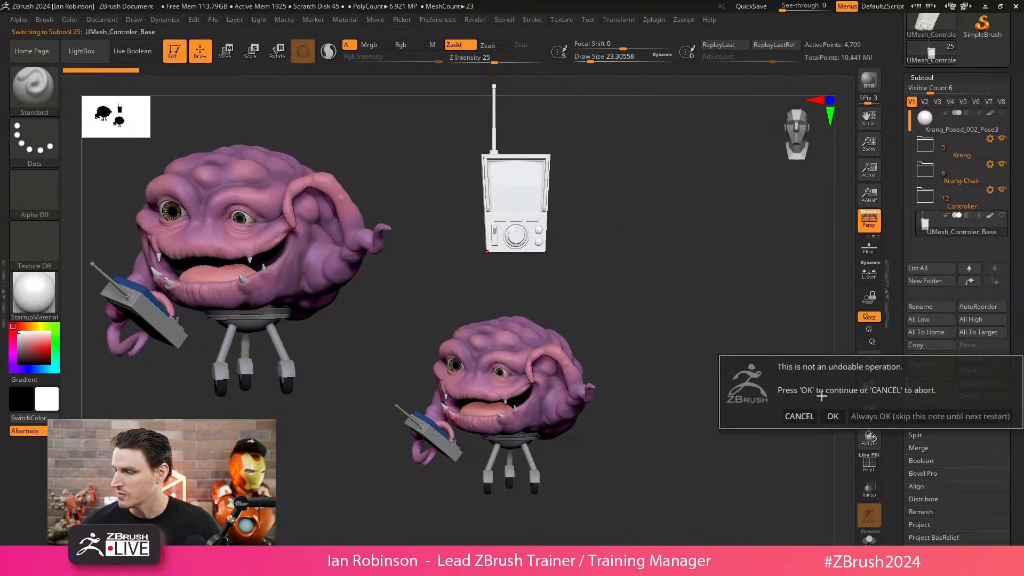
left_click(835, 414)
left_click_drag(674, 286, 751, 272)
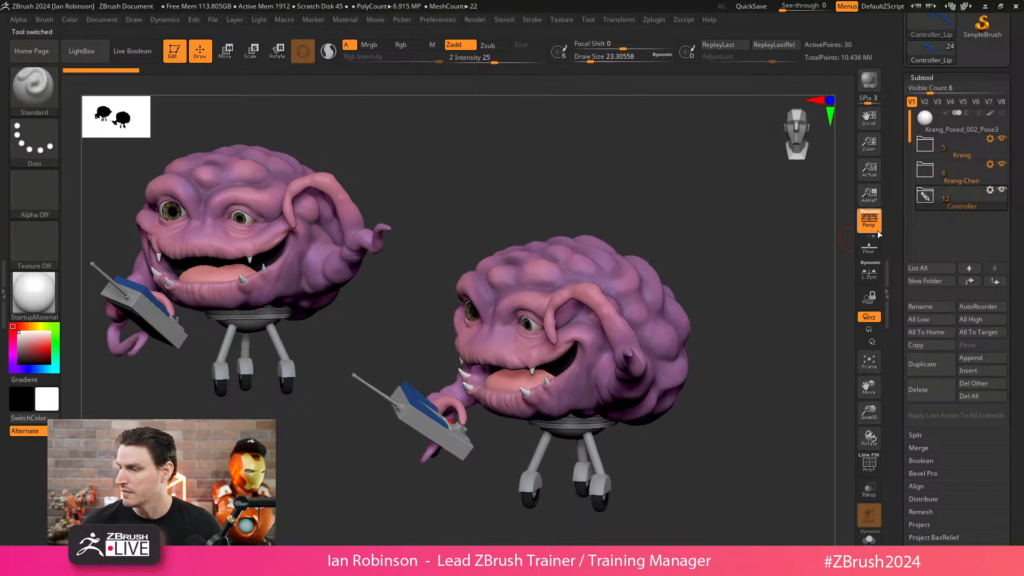
- Save the tool under the new file name Krang_Posed_002_Pose4.ztl in the Krang folder
left_click_drag(1017, 229, 1017, 386)
left_click(980, 37)
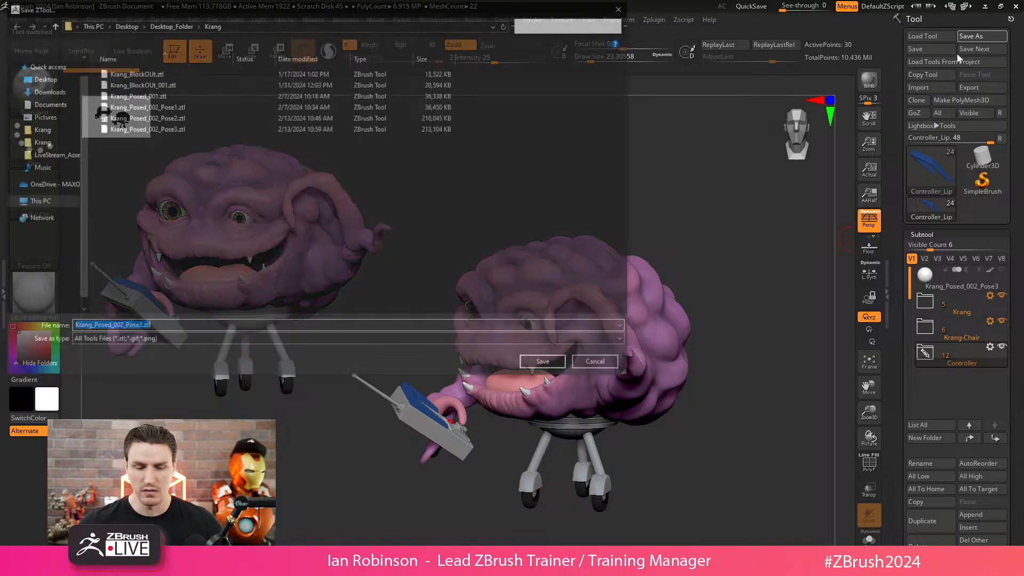
key("Right")
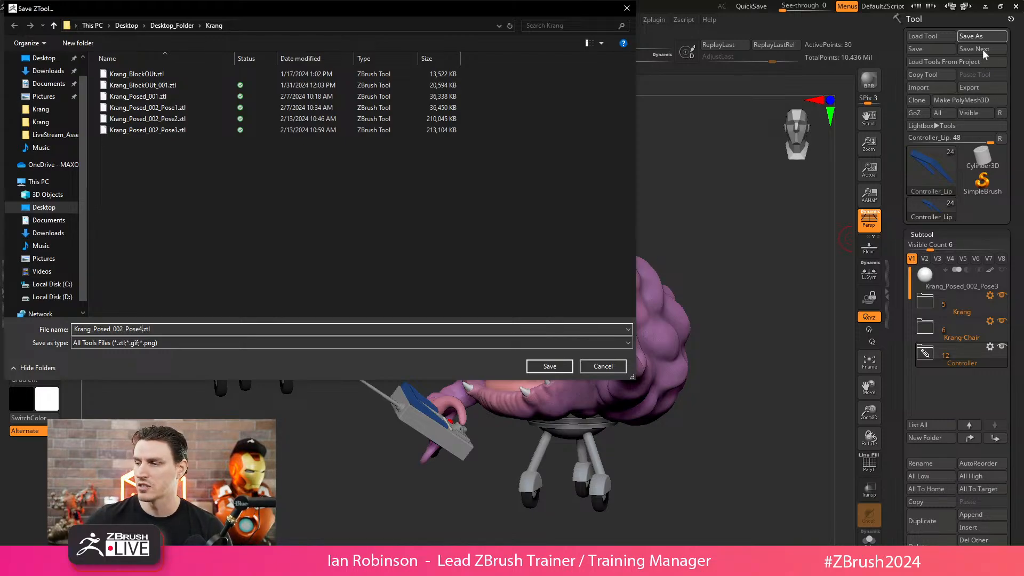
key("Return")
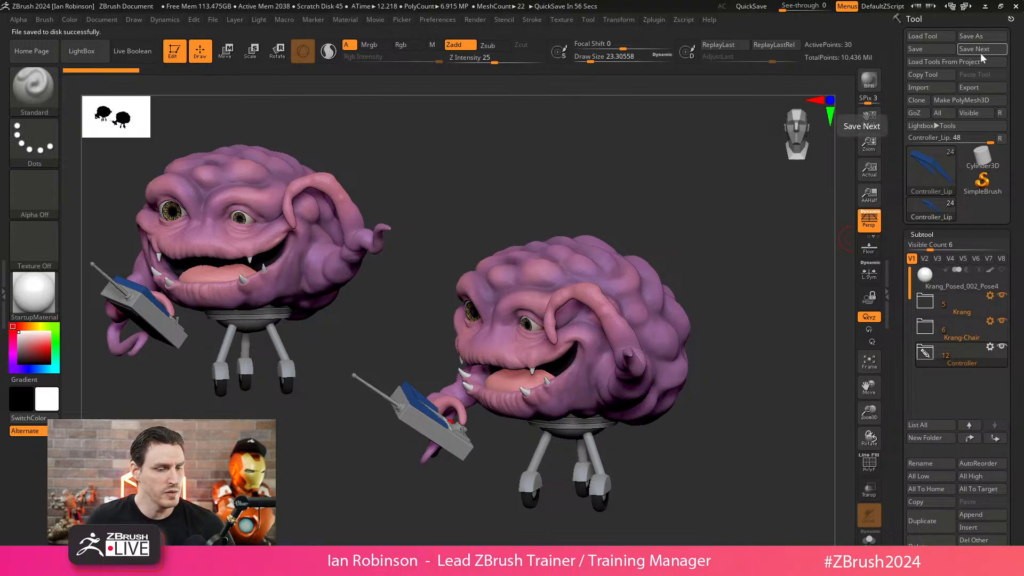
- Append a Cylinder3D as a new subtool and turn off perspective for a straight-on view
left_click_drag(688, 224, 677, 376)
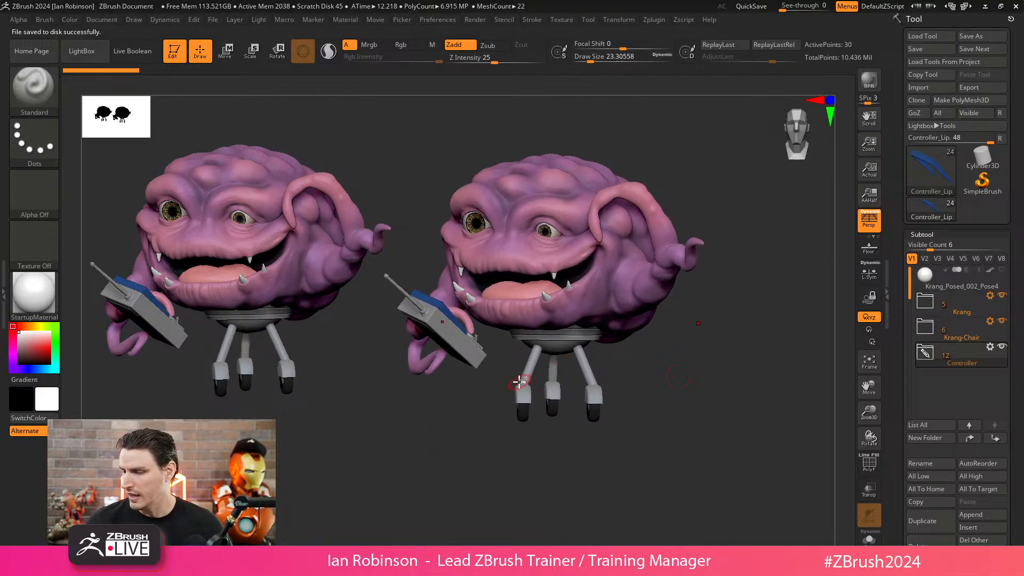
left_click(972, 515)
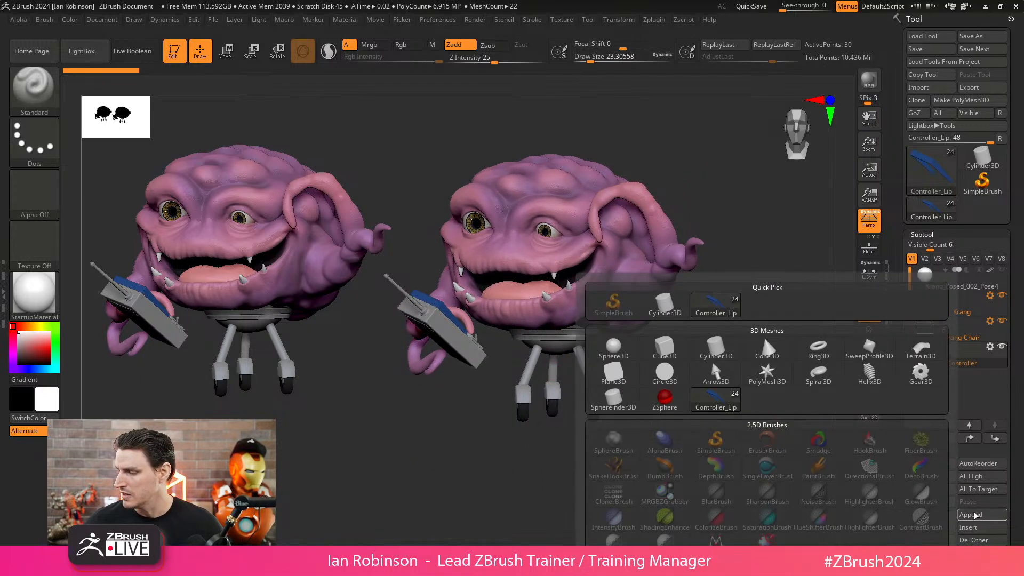
left_click(715, 349)
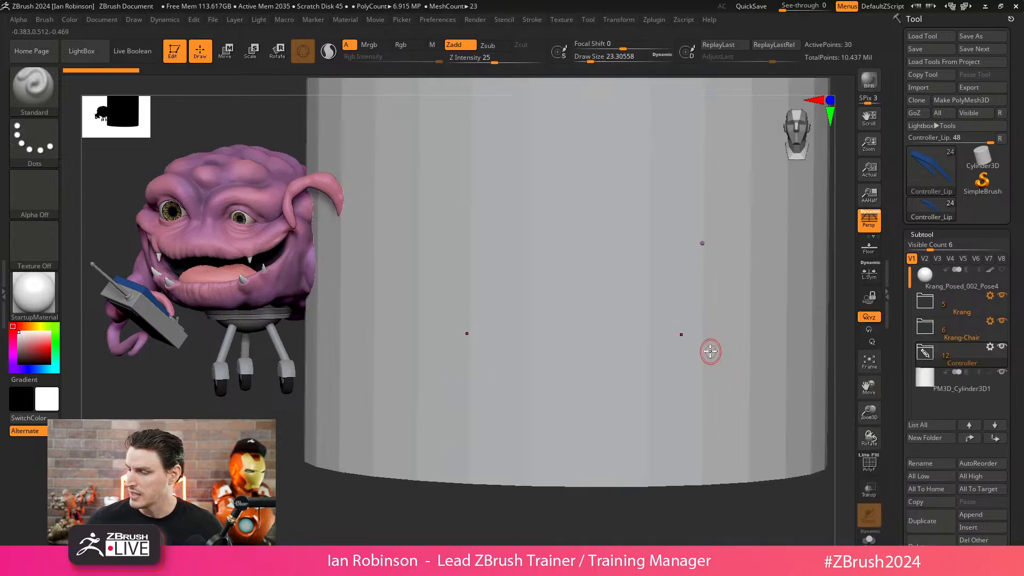
left_click(865, 224)
left_click_drag(757, 299, 784, 380, "alt")
left_click_drag(784, 380, 771, 371, "shift")
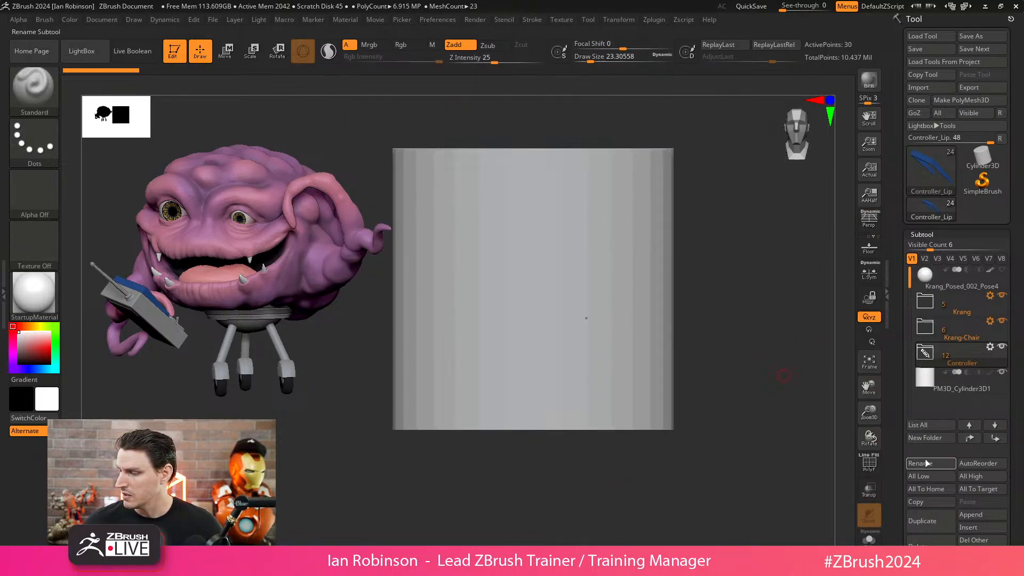
- Select the appended cylinder subtool, isolate it with Solo, and display its polyframe with the Move gizmo active
left_click(959, 379)
left_click(869, 539)
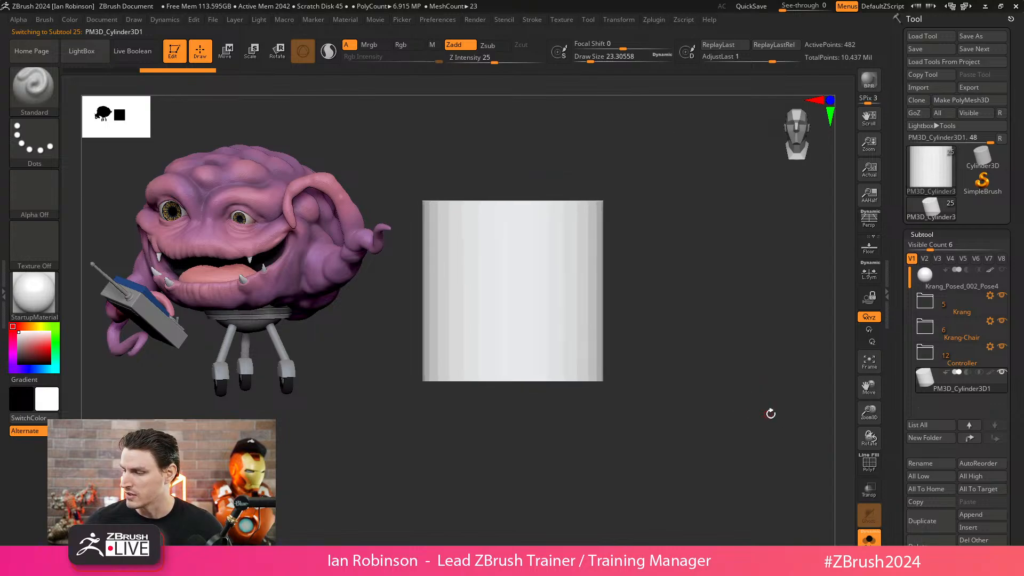
key("w")
key("shift+f")
left_click_drag(666, 234, 704, 265)
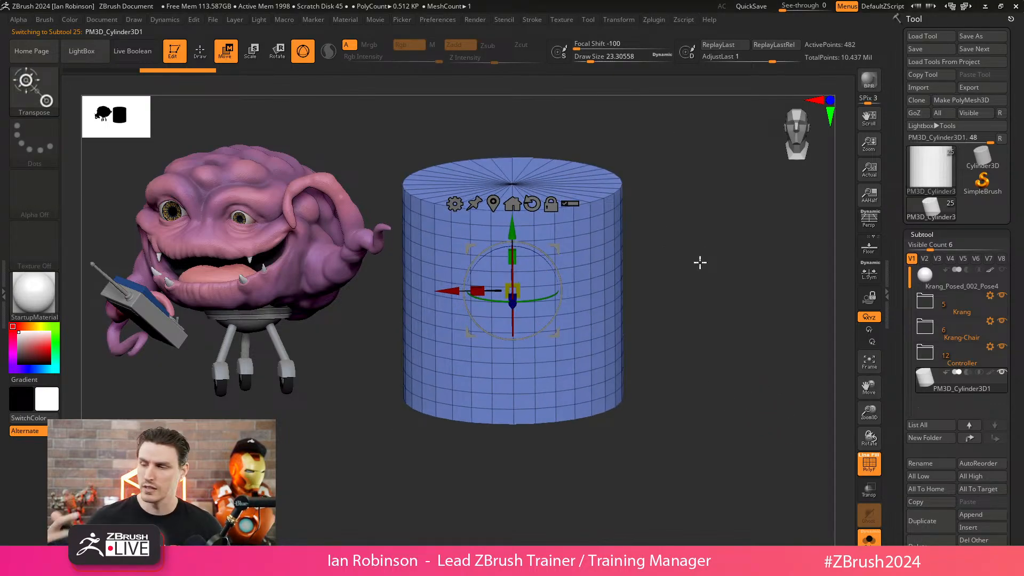
- Simplify the cylinder's topology by removing its horizontal edge loops with the EdgeLoop Delete Loops command
left_click(933, 234)
left_click(923, 106)
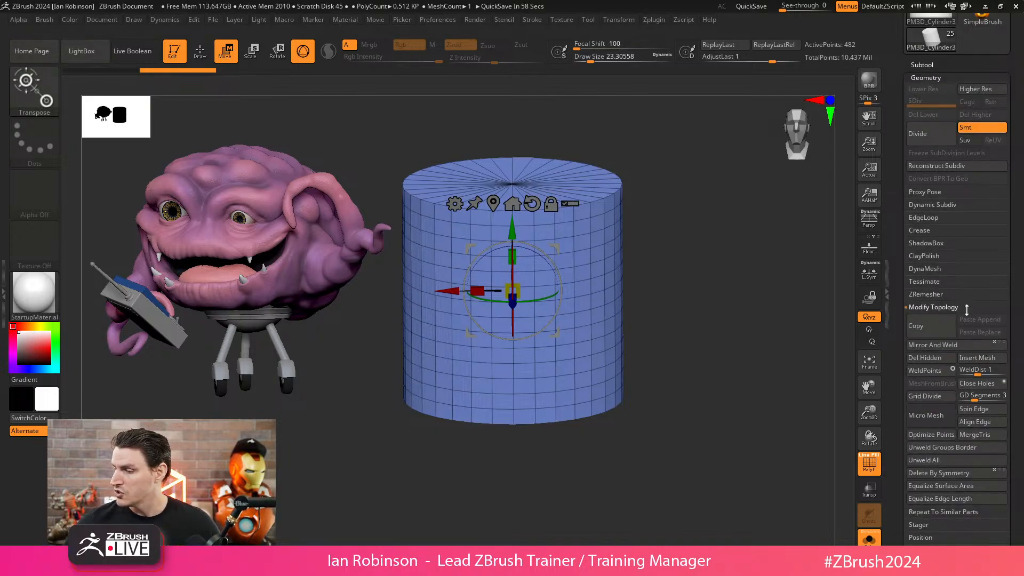
left_click(930, 217)
left_click(930, 427)
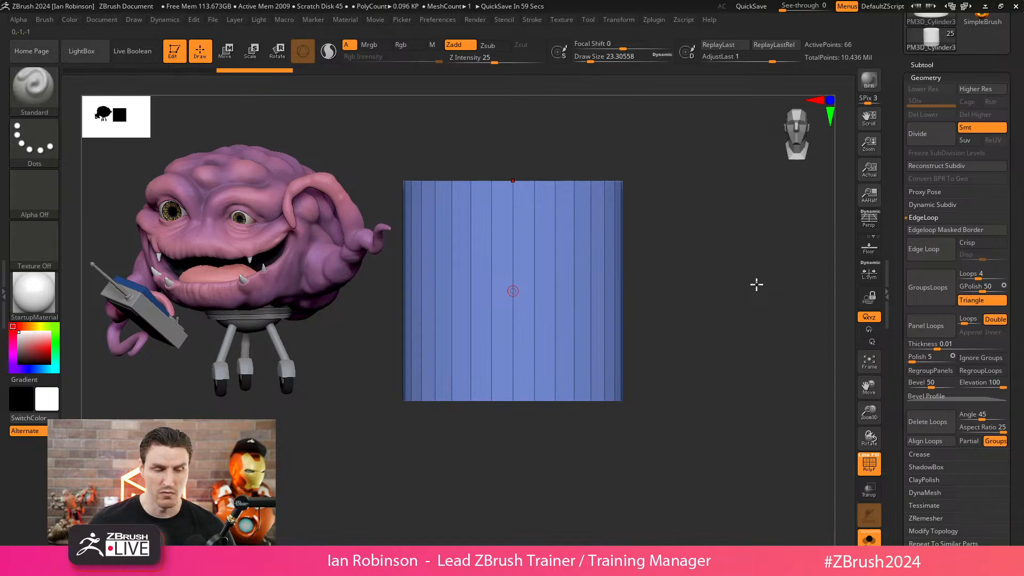
- Scale the cylinder down to a smaller size relative to the Krang model, then isolate it again with Solo
key("w")
mouse_move(512, 257)
left_mouse_down()
mouse_move(504, 382)
mouse_move(503, 343)
left_mouse_up()
key("ctrl+z")
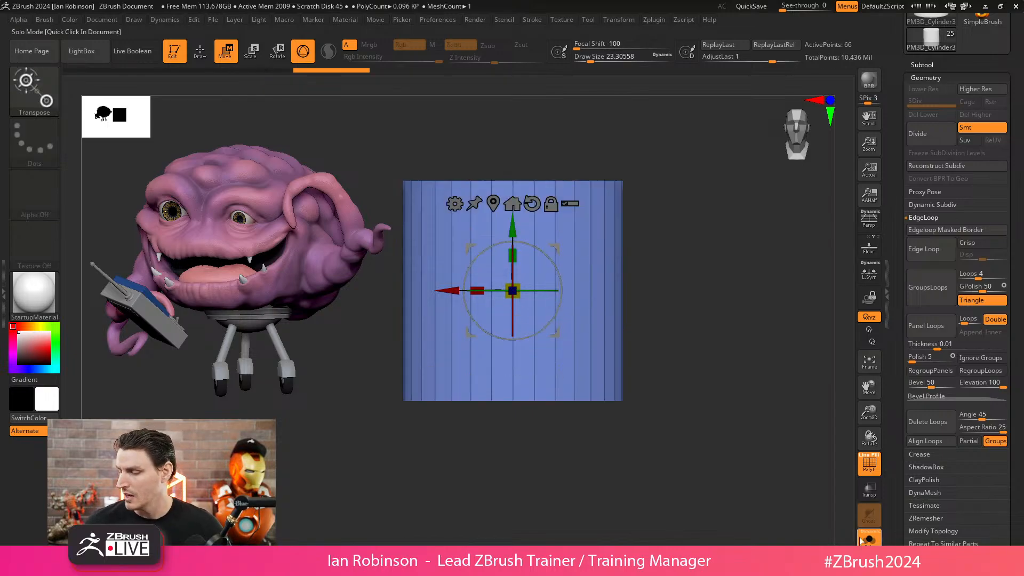
left_click_drag(512, 290, 512, 320)
mouse_move(512, 216)
left_mouse_down()
mouse_move(515, 352)
mouse_move(513, 216)
left_mouse_up()
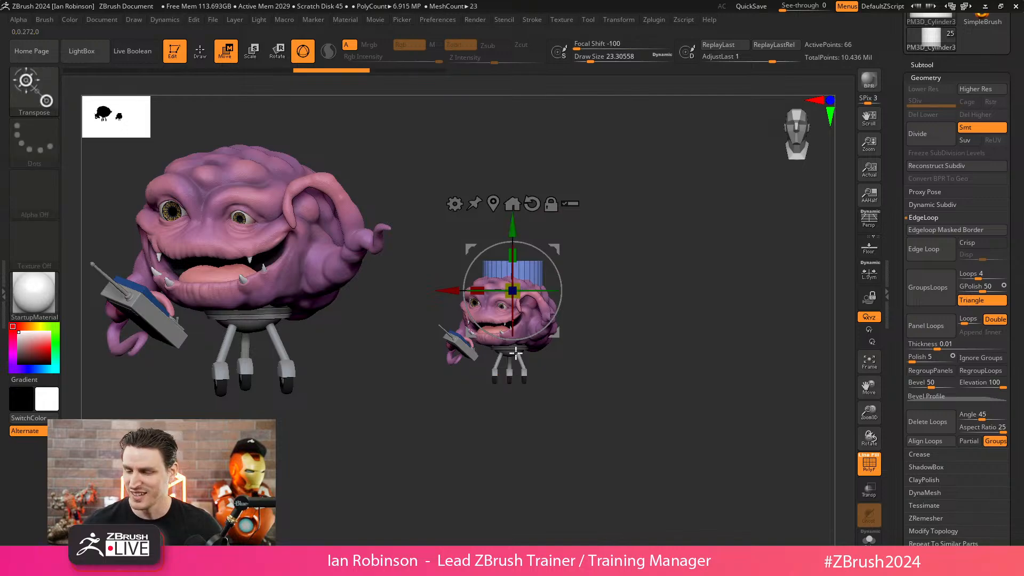
left_click_drag(513, 289, 523, 283)
left_click(869, 539)
- Flatten the cylinder along its height into a thin disc and rotate it upright like a wheel
right_click_drag(701, 480, 666, 395, "ctrl")
left_click_drag(513, 256, 622, 377)
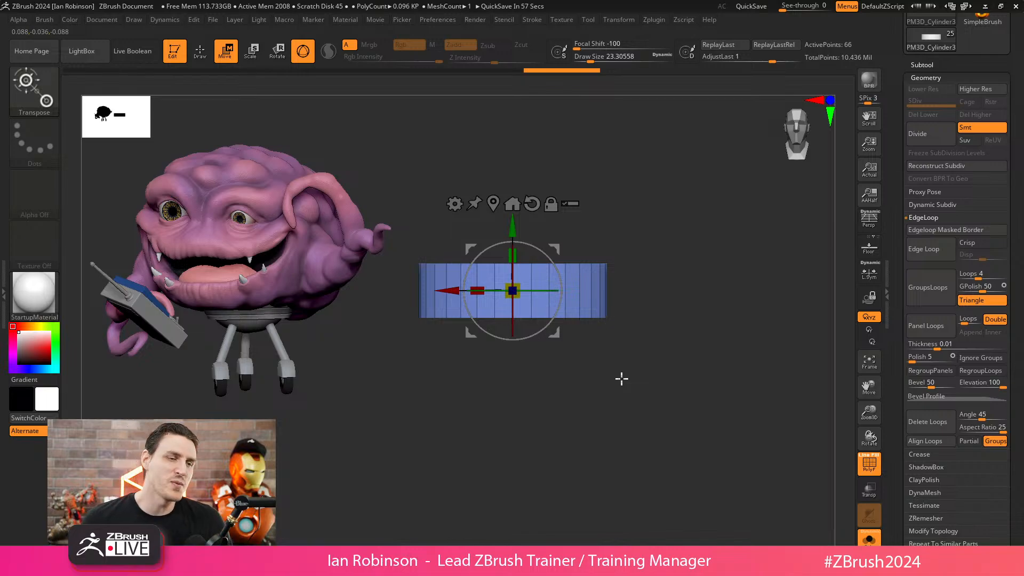
left_click_drag(512, 290, 651, 238)
mouse_move(515, 253)
left_mouse_down()
mouse_move(516, 266)
mouse_move(546, 255)
mouse_move(549, 320)
mouse_move(708, 336)
mouse_move(708, 324)
mouse_move(697, 320)
mouse_move(695, 334)
left_mouse_up()
key("q")
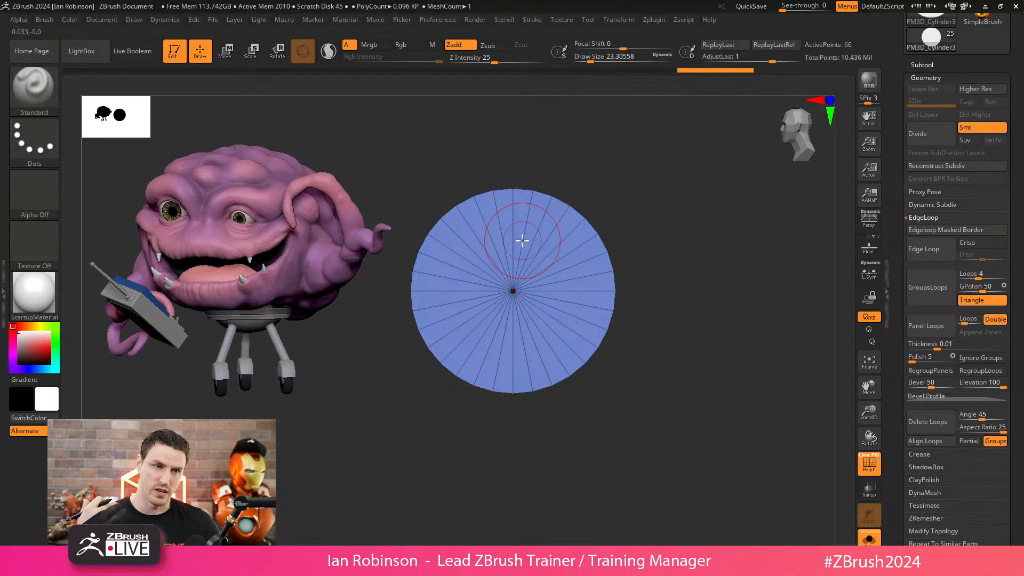
- Apply Mirror And Weld to the upright disc to add an edge loop around the middle of its rim
left_click_drag(629, 330, 715, 279)
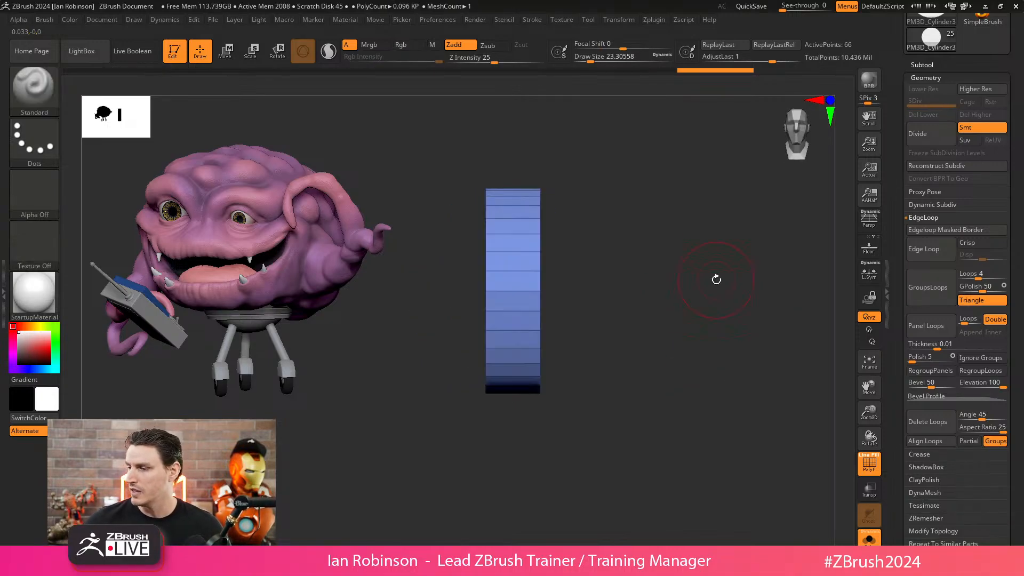
left_click(929, 219)
left_click(929, 307)
left_click(932, 344)
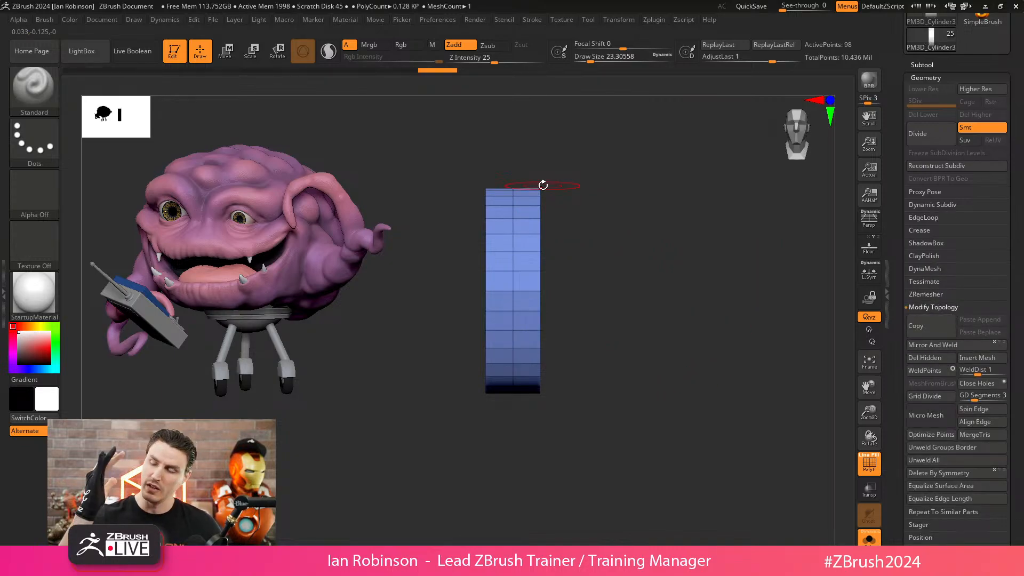
left_click_drag(543, 184, 722, 262)
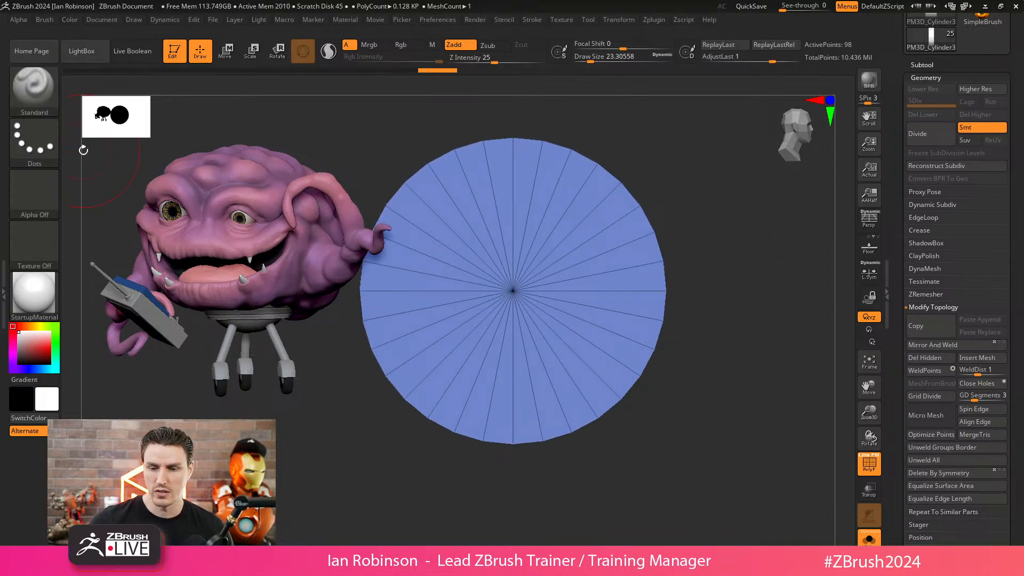
left_click(50, 88)
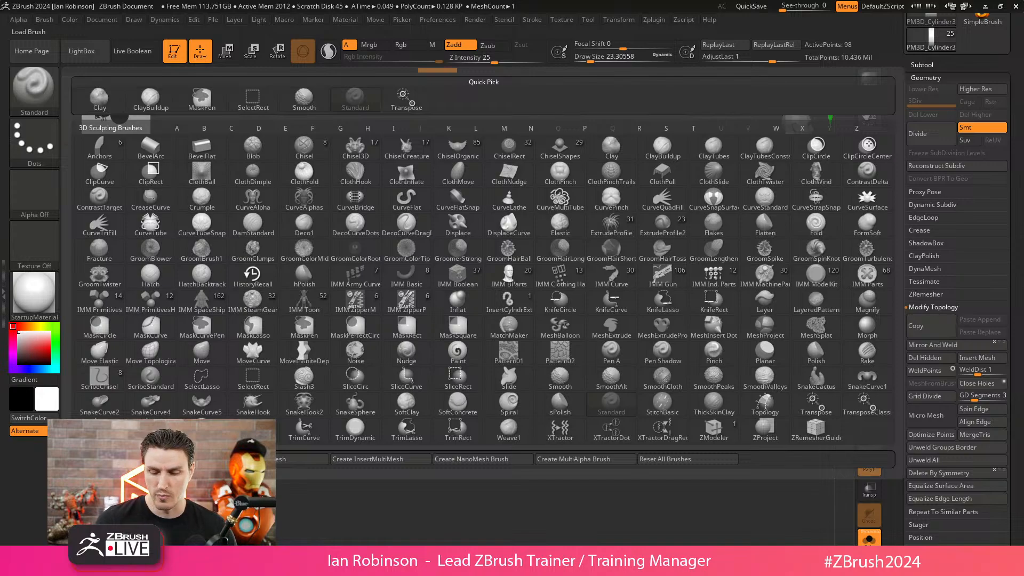
left_click(101, 459)
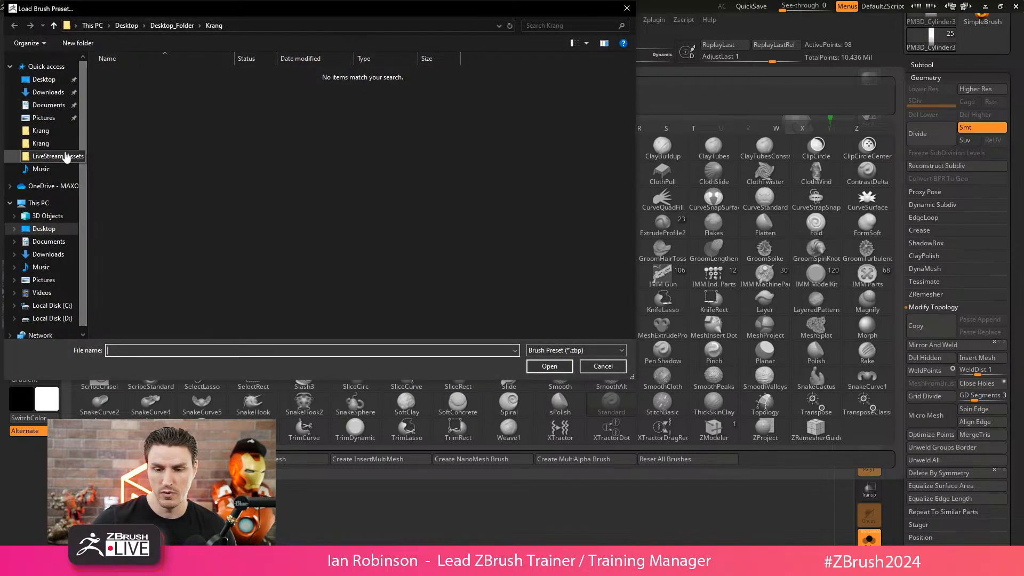
left_click(48, 92)
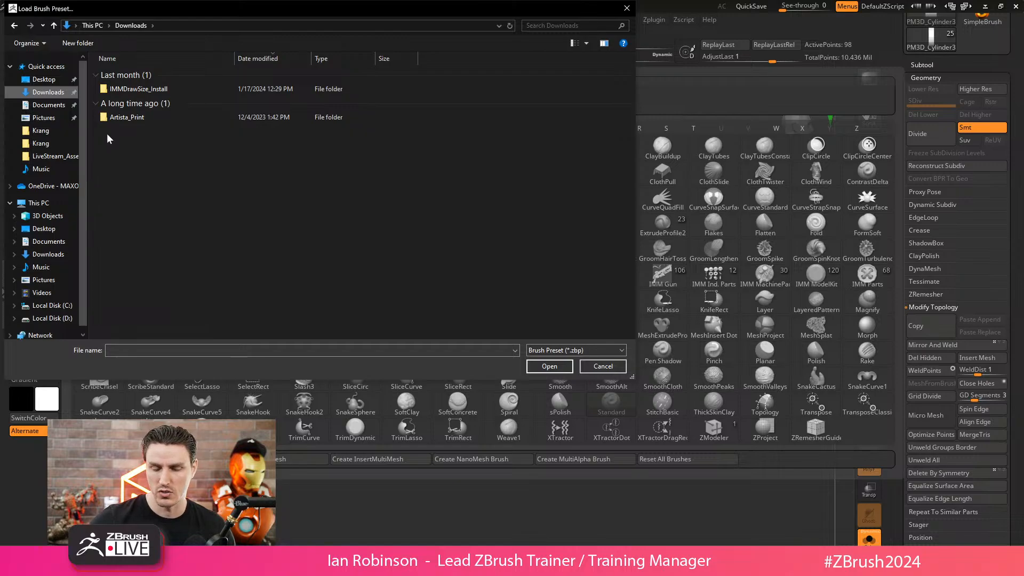
right_click(174, 121)
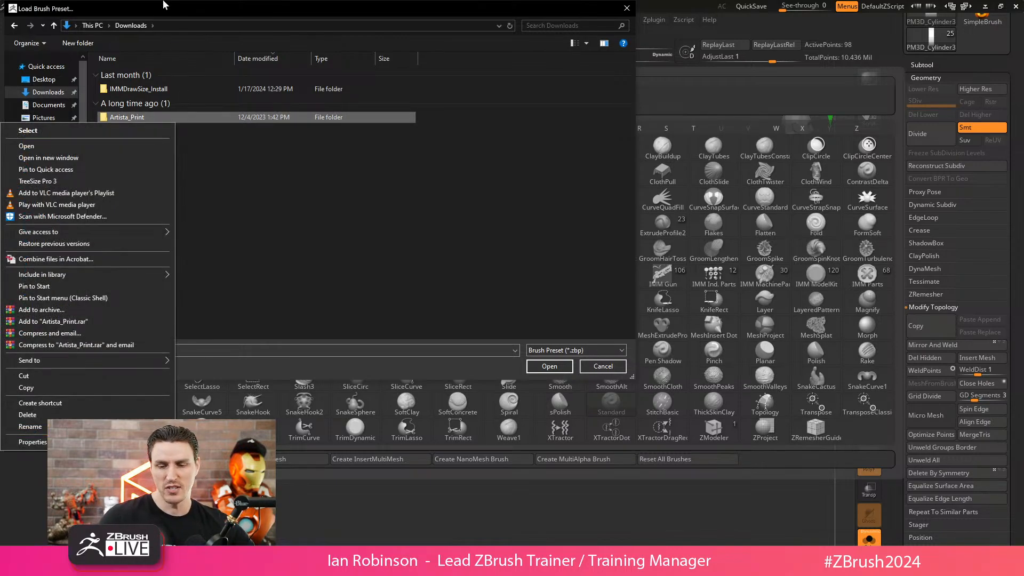
left_click(216, 10)
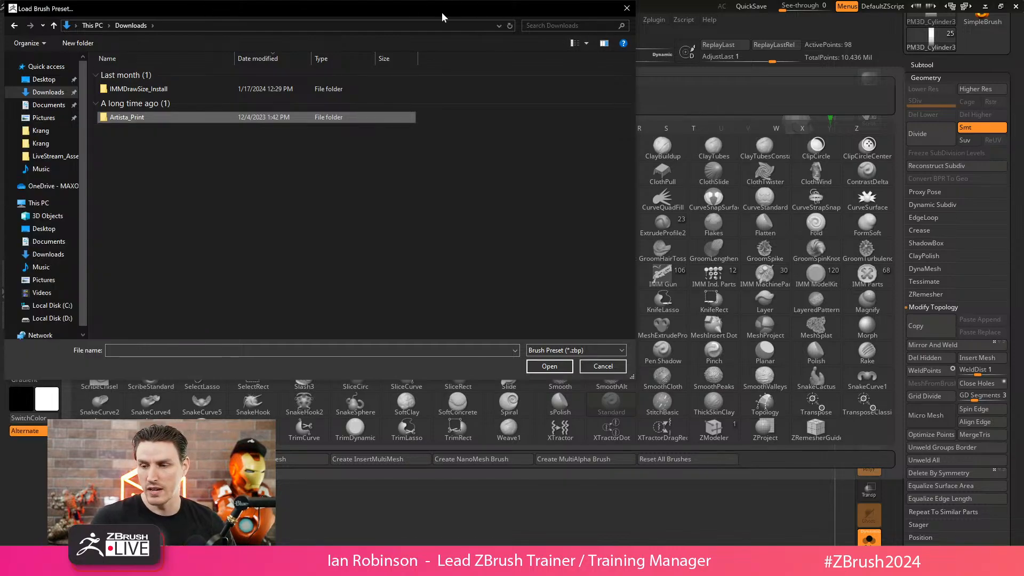
left_click_drag(376, 11, 0, 0)
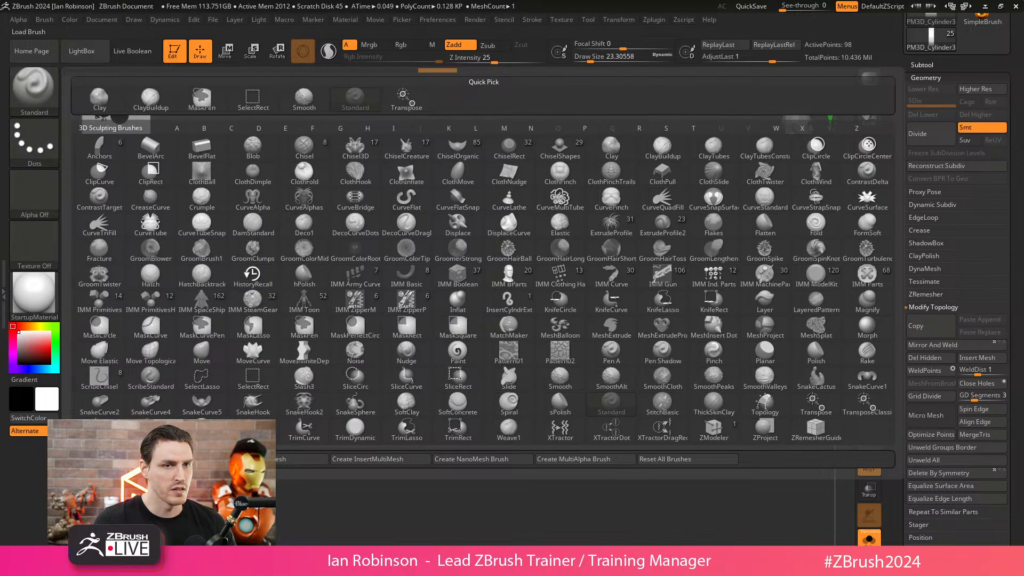
key("Escape")
- Rotate the disc with the Move gizmo from upright to lying flat, and return to Draw mode
left_click_drag(683, 201, 662, 185)
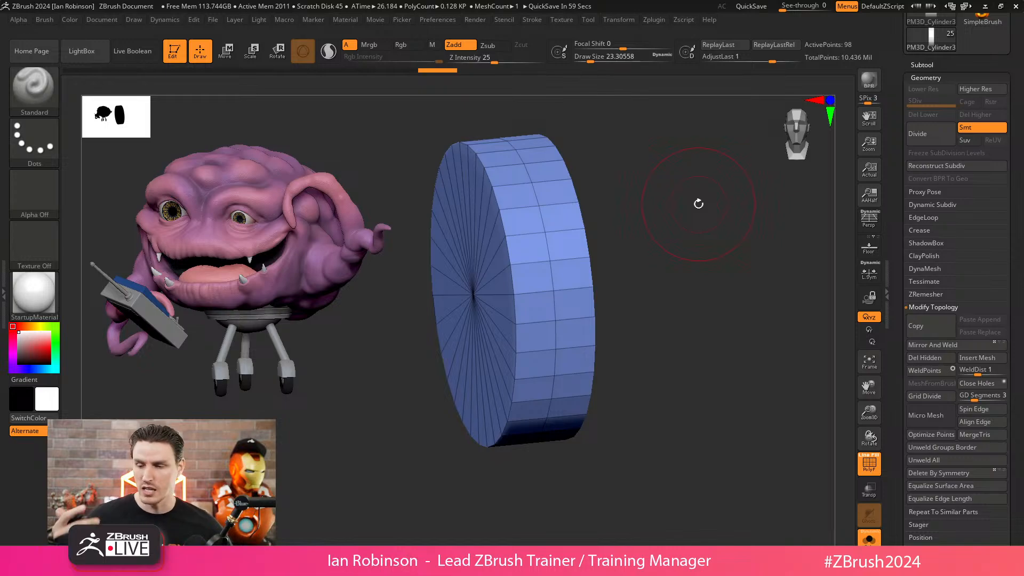
left_click_drag(699, 203, 702, 245)
key("w")
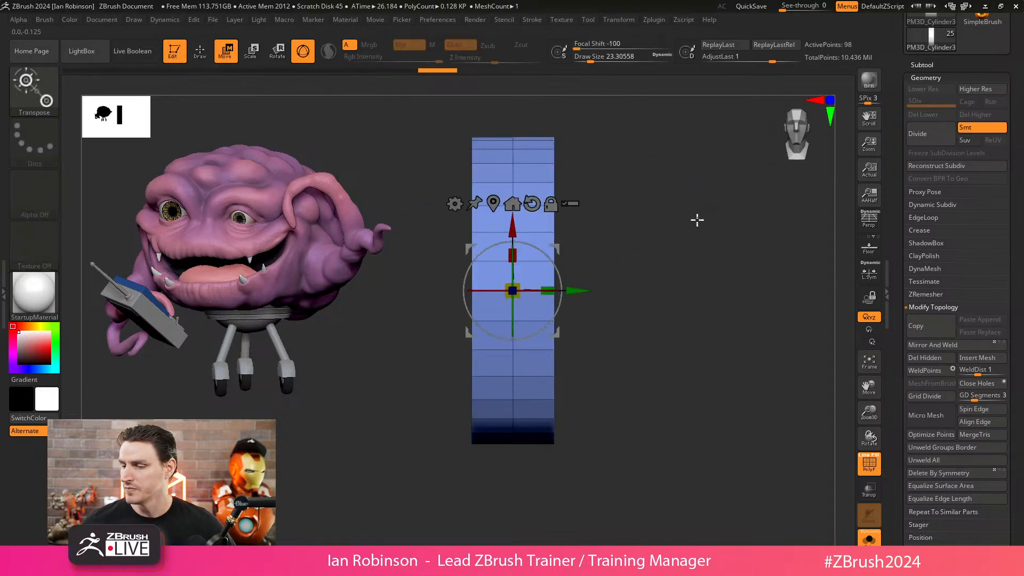
left_click_drag(565, 256, 557, 334)
key("q")
mouse_move(703, 209)
left_mouse_down()
mouse_move(701, 291)
mouse_move(722, 277)
mouse_move(720, 314)
left_mouse_up()
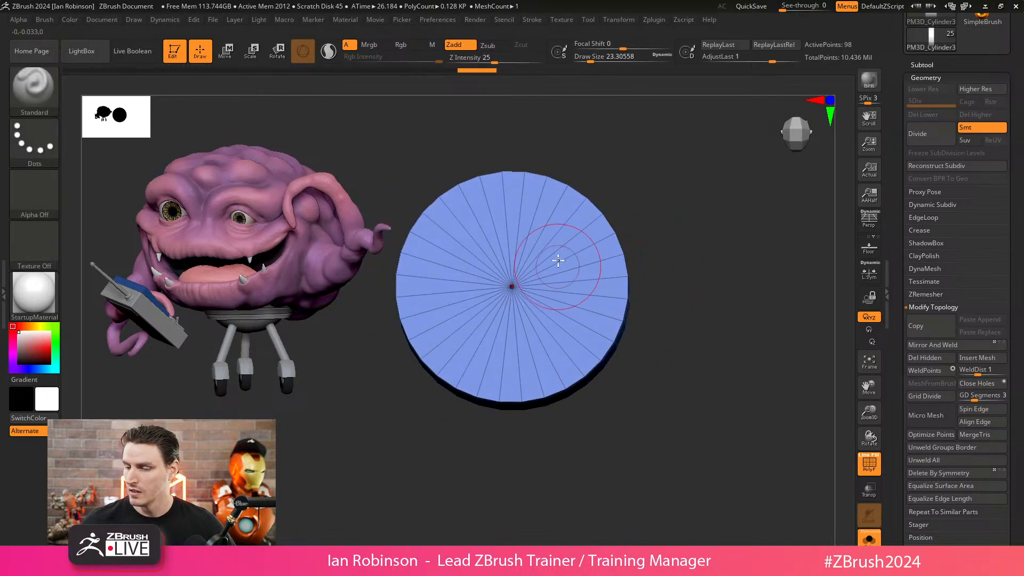
- Turn on Z symmetry in addition to X symmetry so edits mirror across both axes of the flat disc
mouse_move(658, 23)
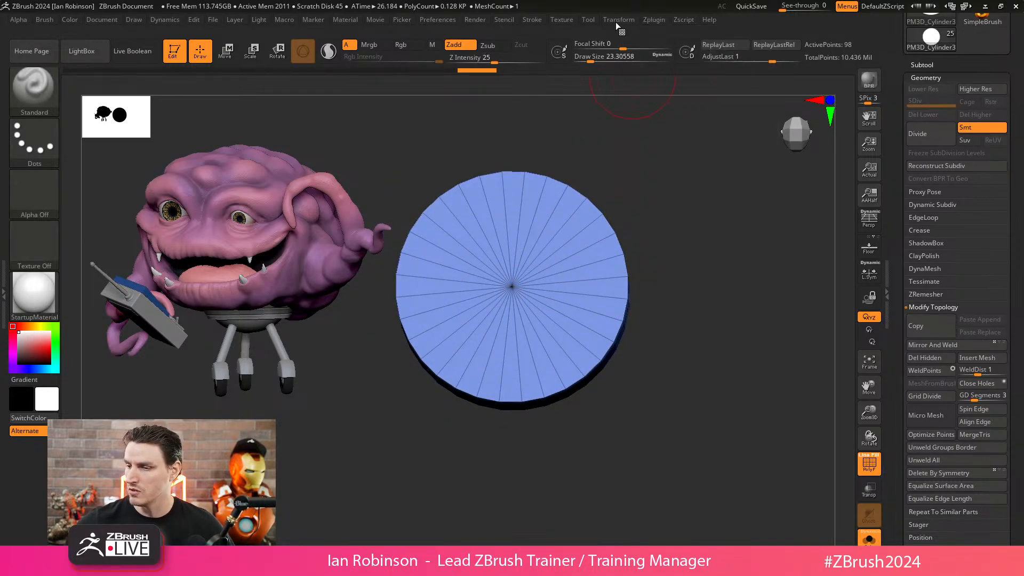
mouse_move(622, 24)
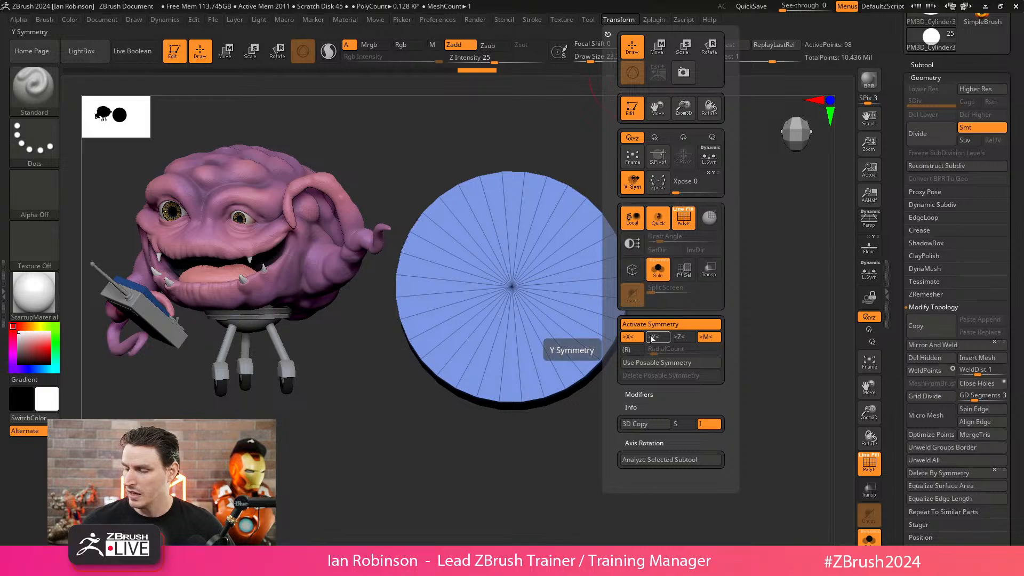
left_click(682, 338)
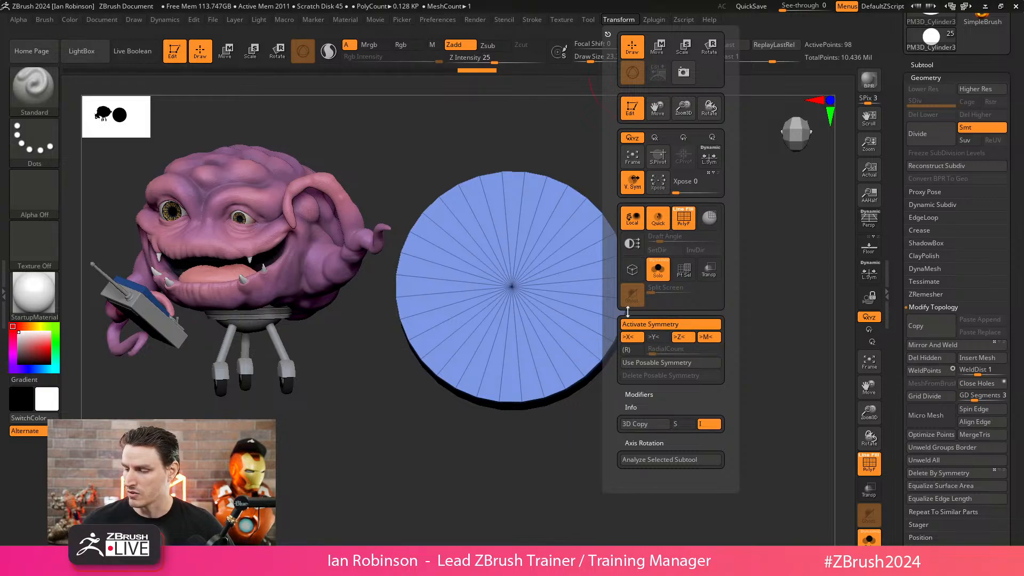
left_click(632, 350)
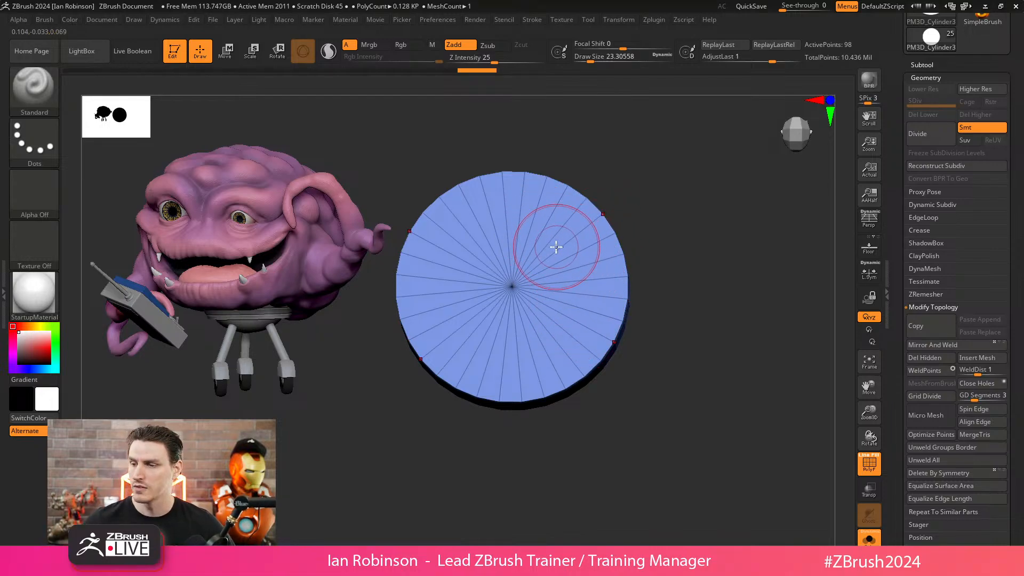
left_click(624, 20)
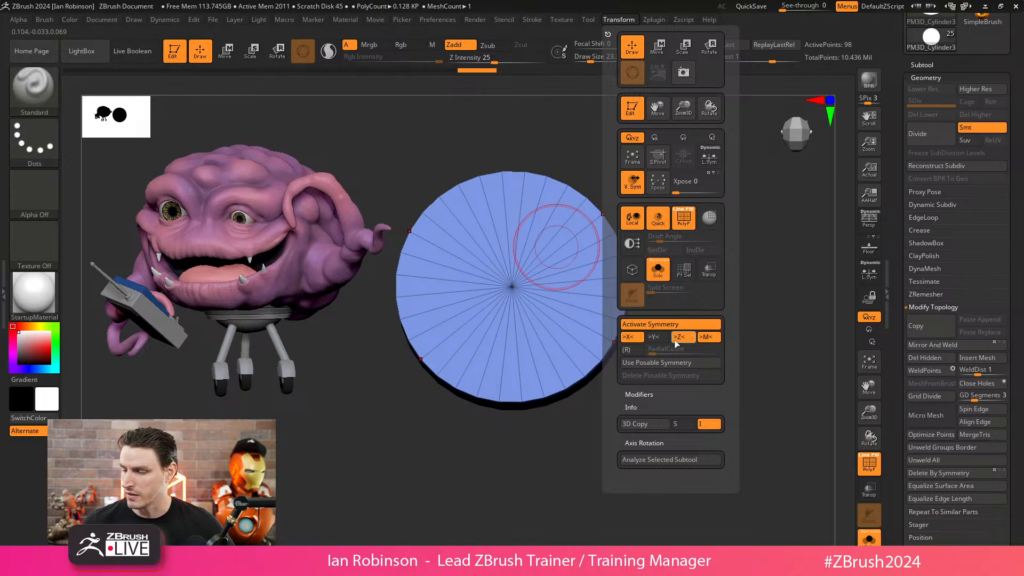
left_click_drag(692, 265, 692, 215, "shift")
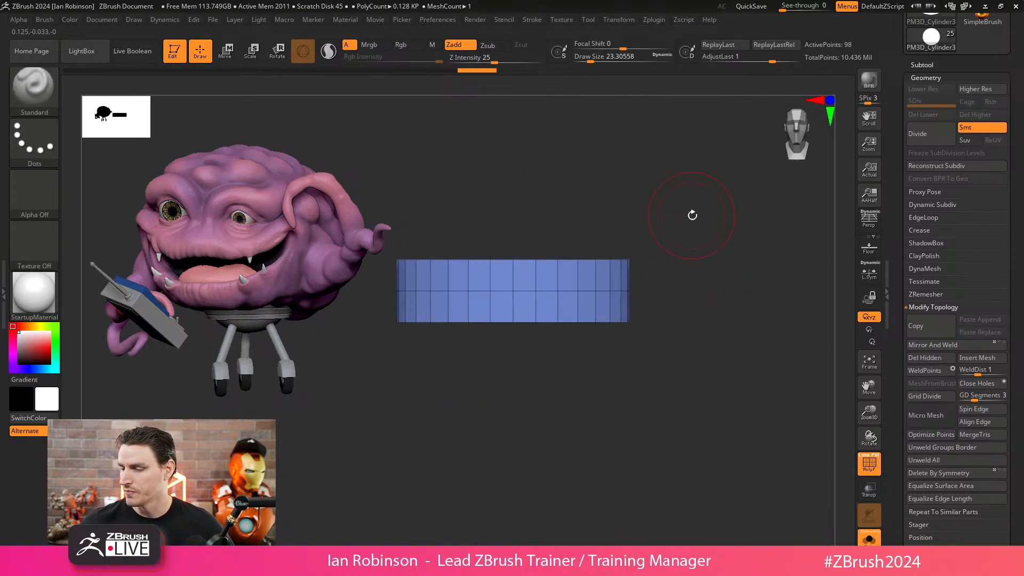
left_click_drag(781, 240, 772, 277)
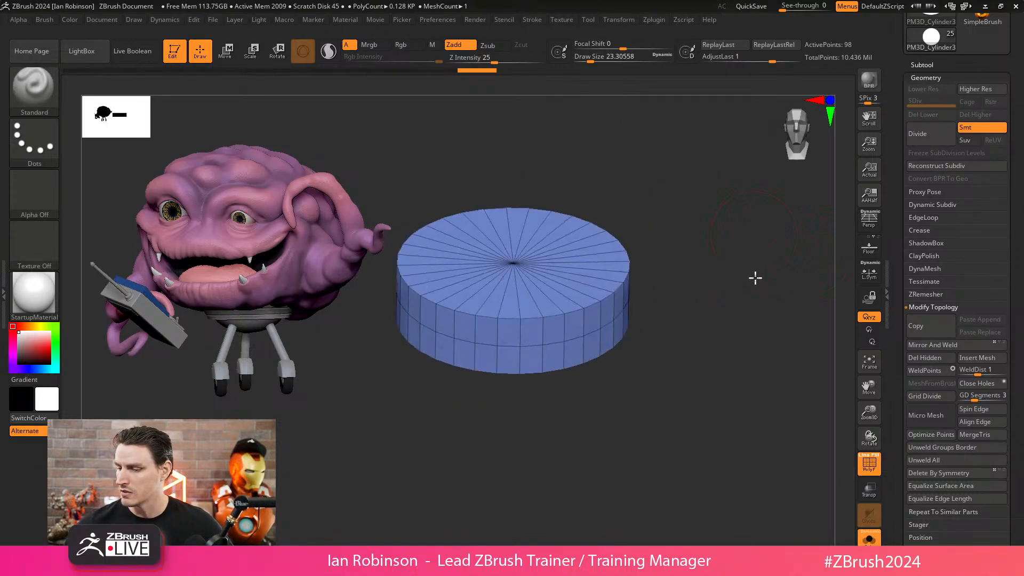
- Insert three concentric edge loops into each flat face of the disc using ZModeler's Insert Multiple EdgeLoops with Specified Elevation 0
key("b")
key("m")
mouse_move(699, 197)
left_mouse_down("alt")
mouse_move(725, 211)
mouse_move(733, 256)
left_mouse_up("alt")
key("space")
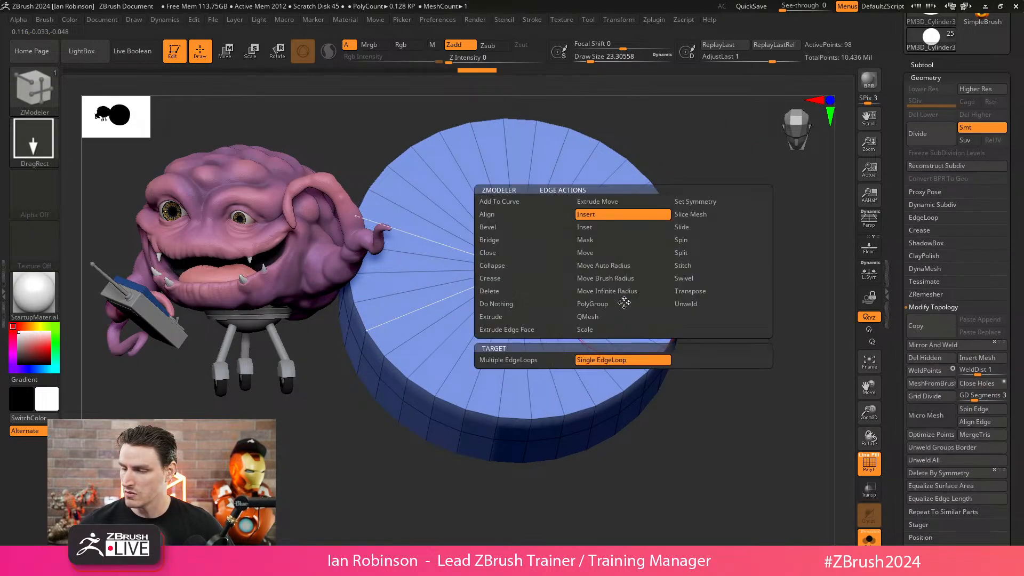
mouse_move(526, 360)
left_click(693, 441)
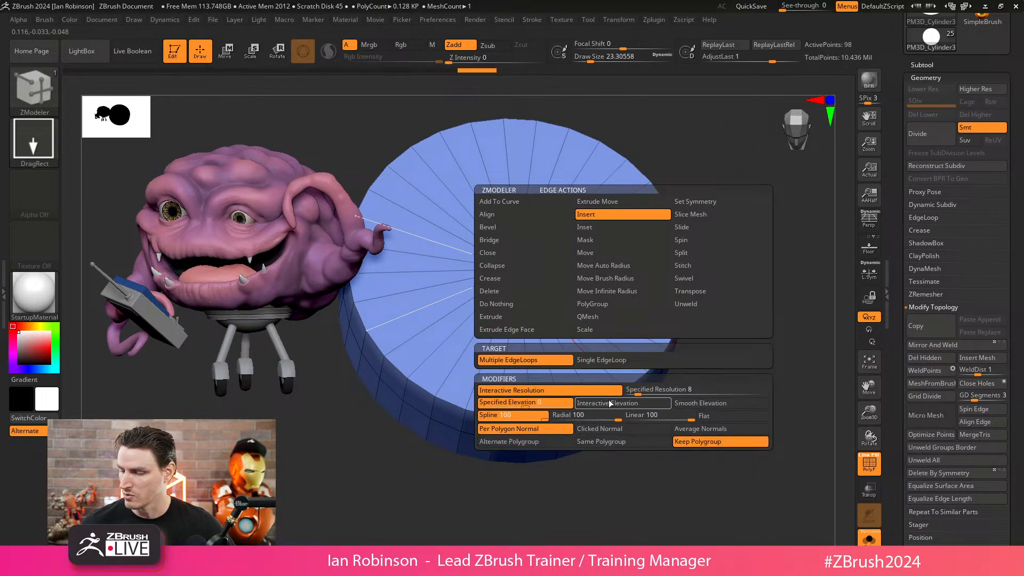
left_click(614, 403)
key("space")
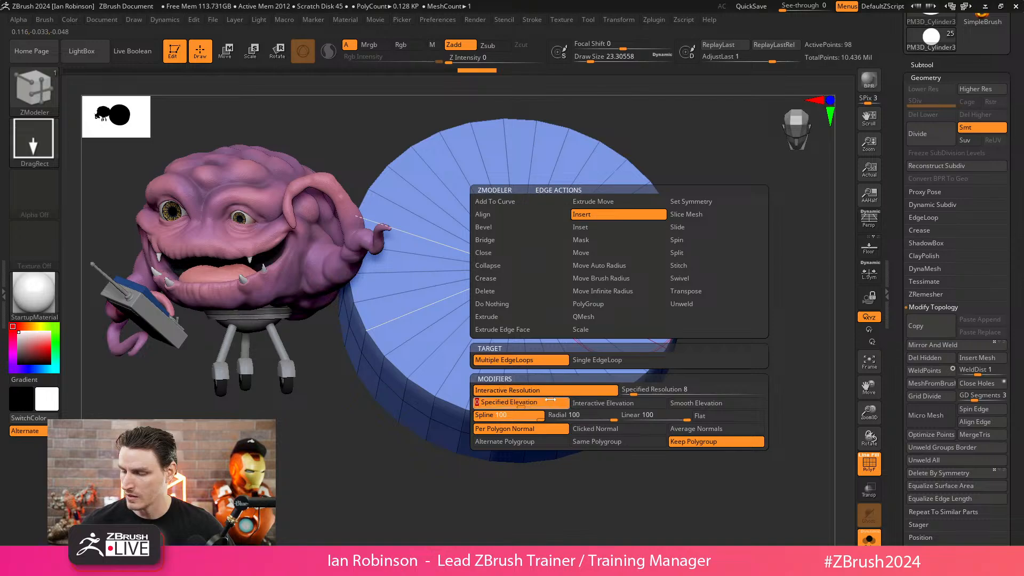
mouse_move(619, 297)
left_mouse_down()
mouse_move(617, 285)
mouse_move(617, 306)
left_mouse_up()
left_click_drag(719, 333, 728, 191)
left_click(609, 299)
left_click_drag(733, 250, 746, 317, "shift")
- Configure ZRemesher to keep the Same polygon count and set its AdaptiveSize to 0
left_click(929, 294)
left_click_drag(718, 363, 738, 464)
left_click(966, 346)
left_click_drag(703, 356, 734, 416)
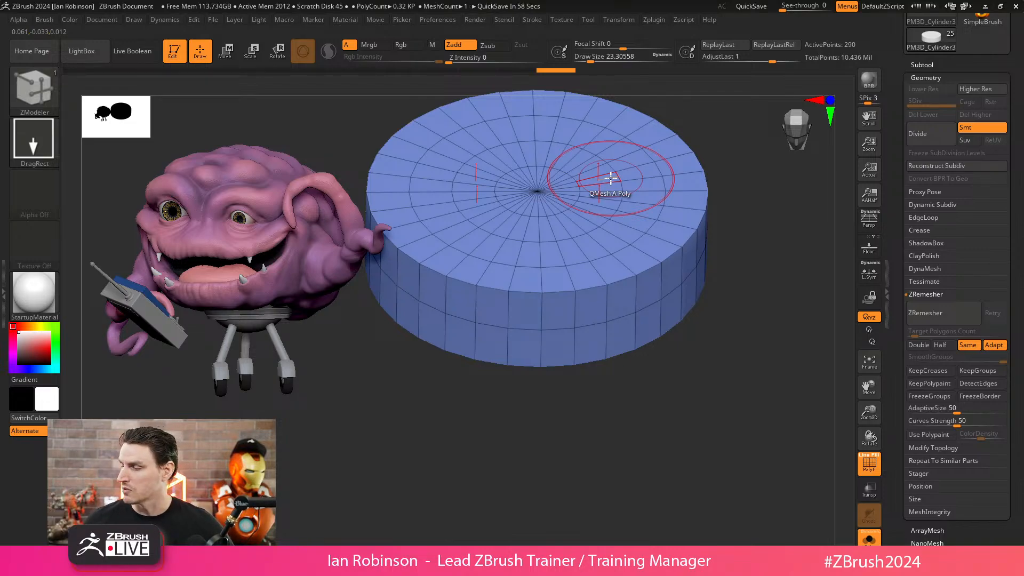
left_click_drag(954, 412, 904, 416)
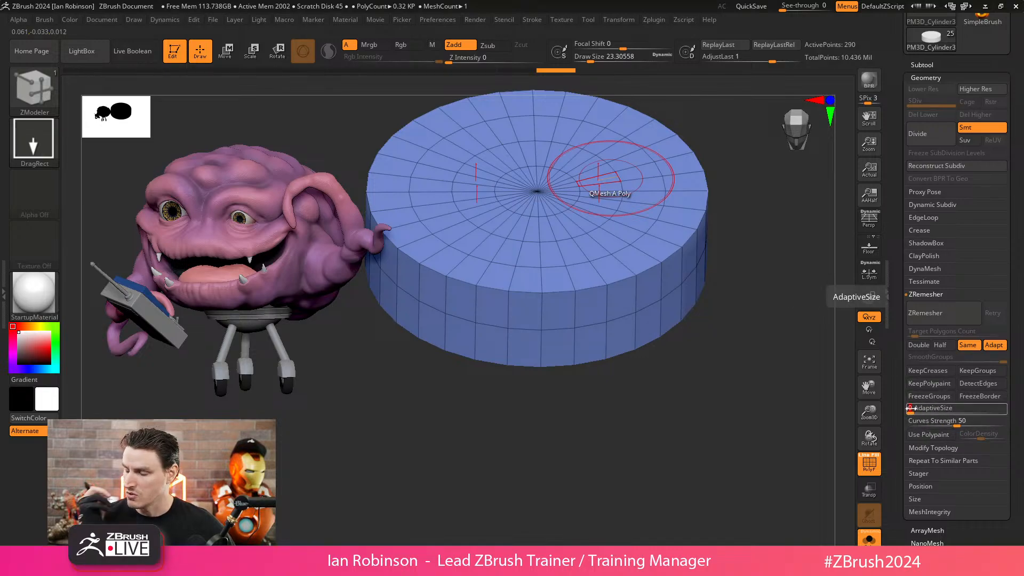
- Try ZRemeshing the disc with edge detection off, and undo the remesh
left_click(939, 318)
left_click_drag(674, 407, 661, 327)
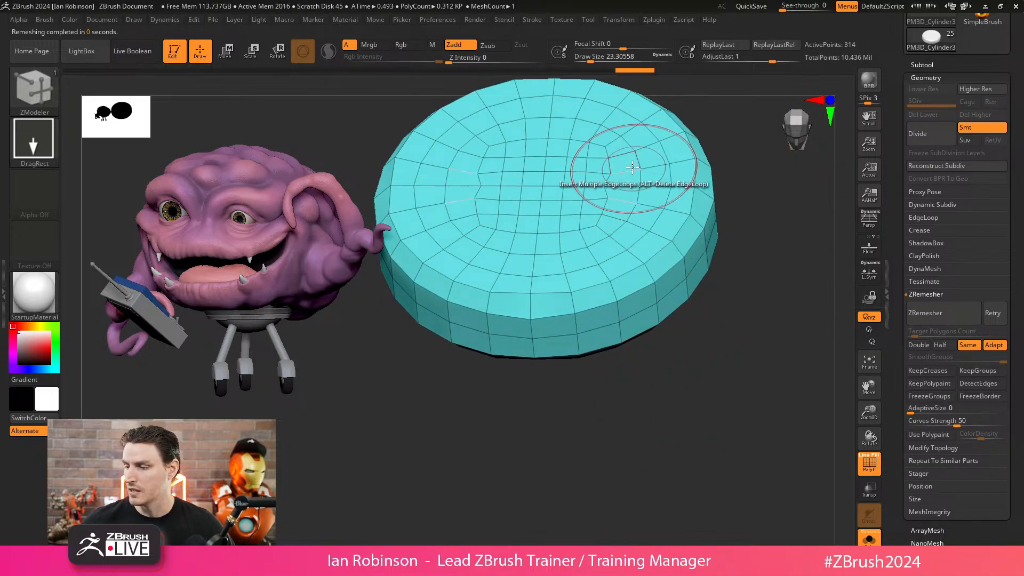
left_click_drag(690, 302, 633, 316)
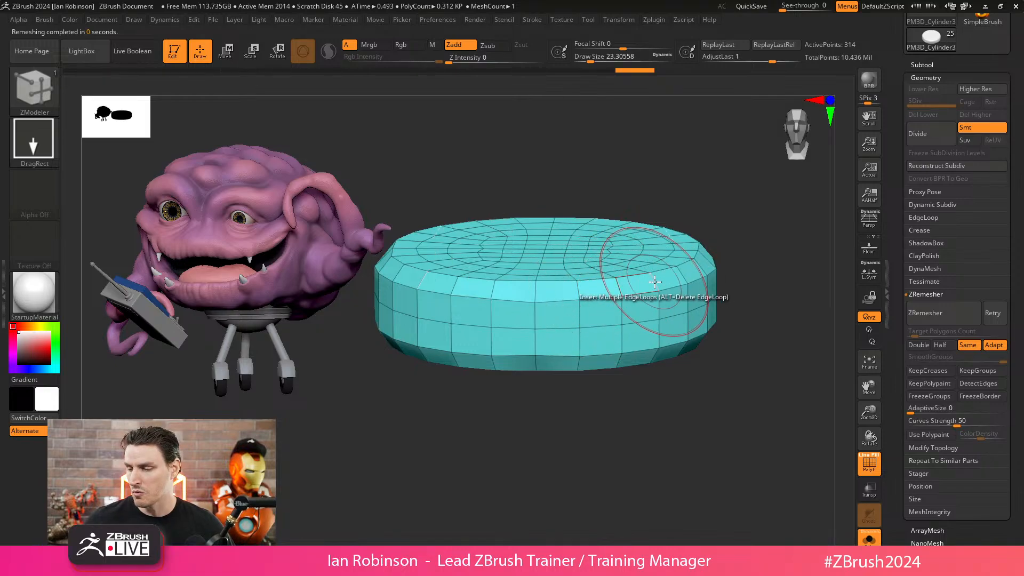
key("ctrl+z")
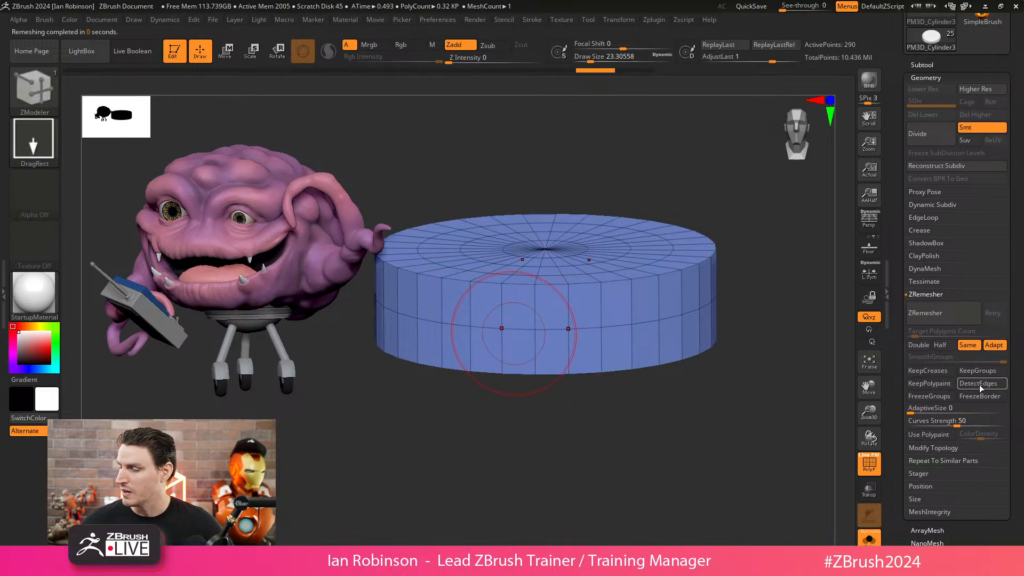
- ZRemesh the disc with DetectEdges enabled, and duplicate the remeshed disc as a new subtool
left_click(980, 384)
left_click(934, 315)
left_click_drag(638, 453, 690, 457)
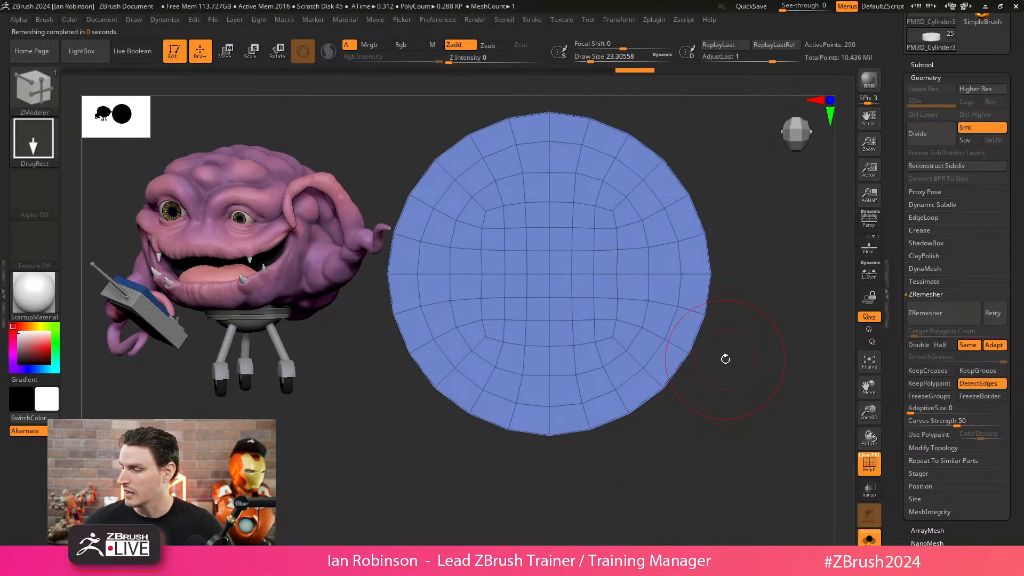
left_click_drag(645, 165, 757, 281)
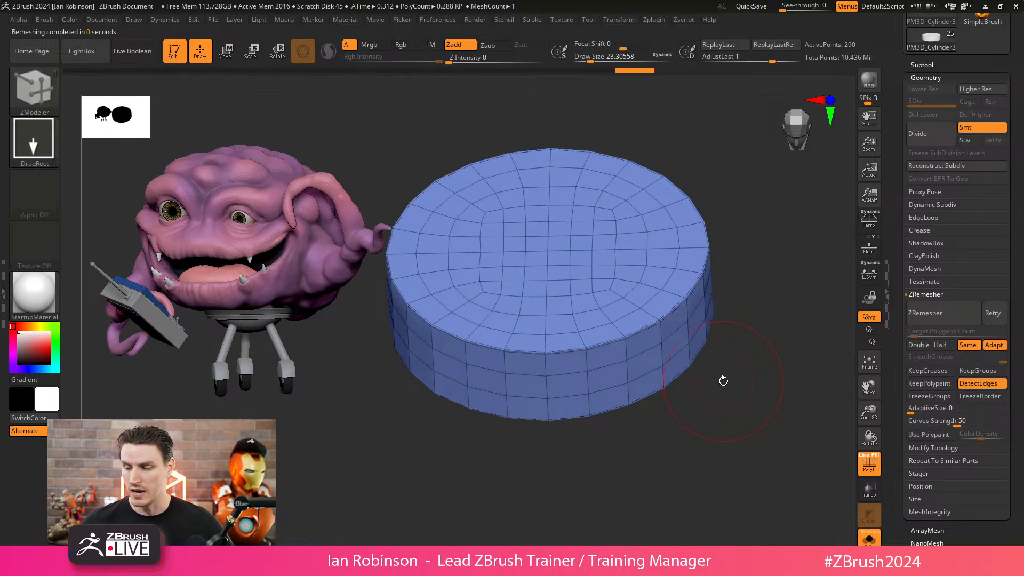
left_click_drag(723, 380, 715, 265, "shift")
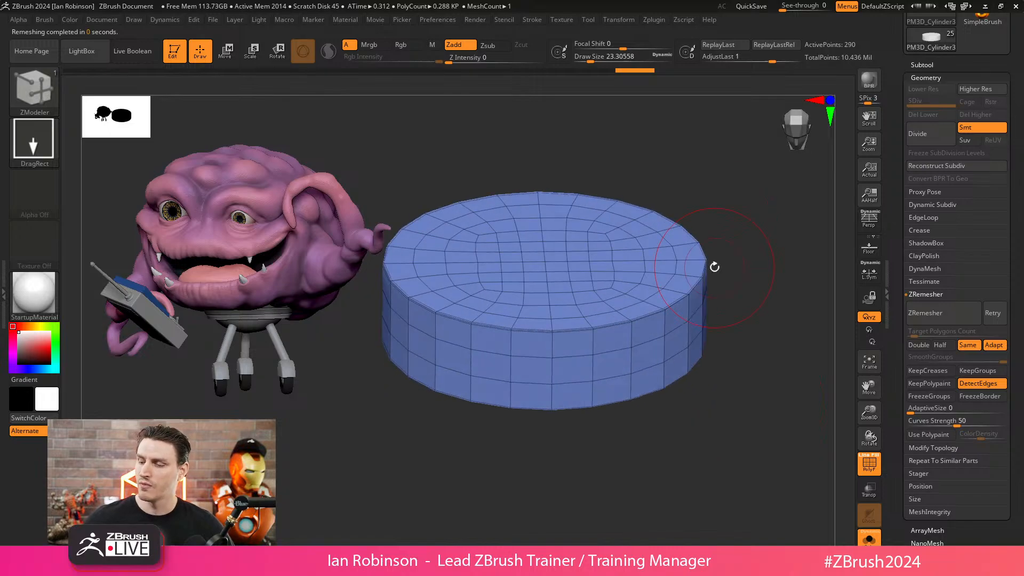
key("ctrl+shift+d")
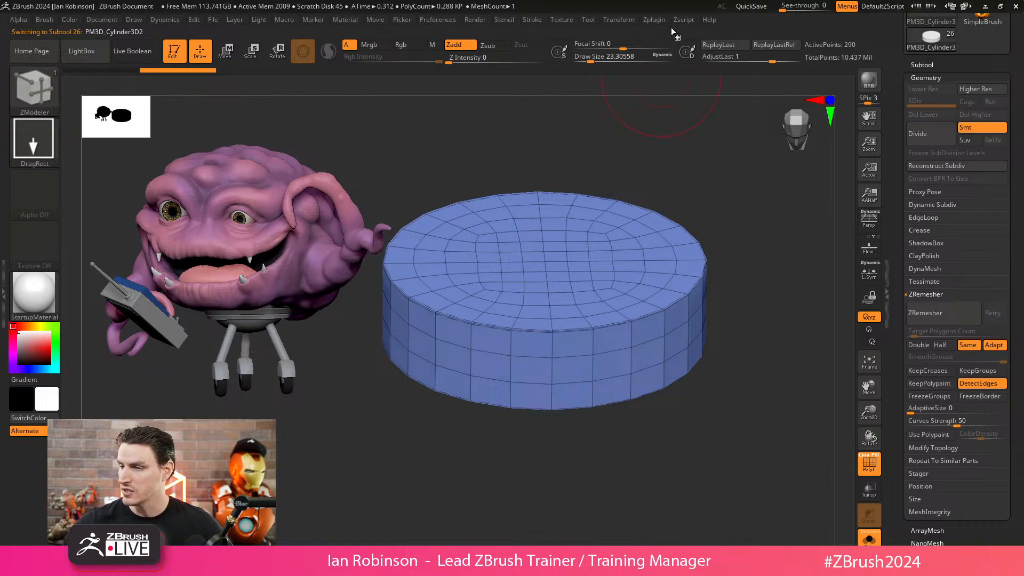
left_click(654, 19)
left_click(561, 19)
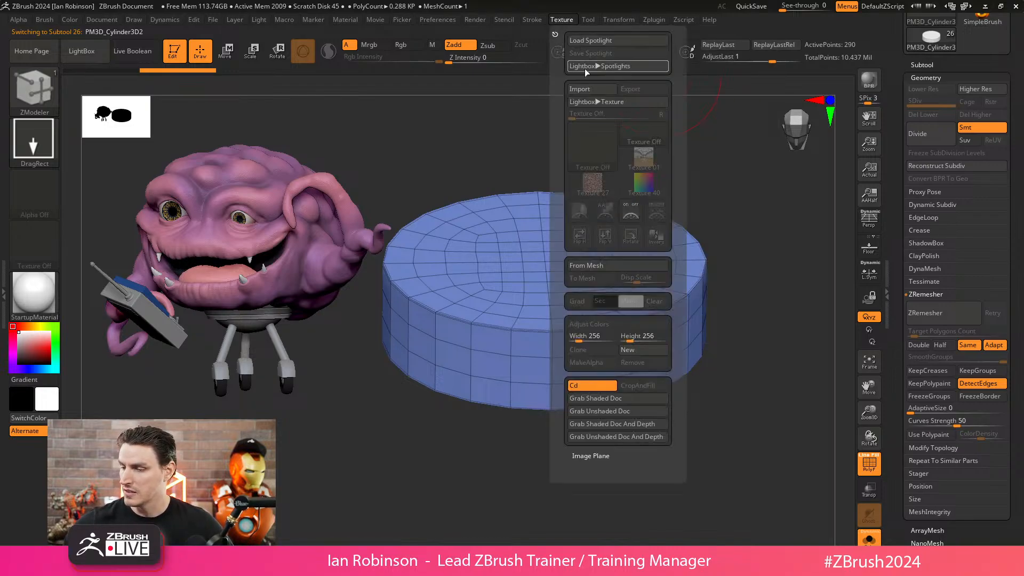
left_click(588, 21)
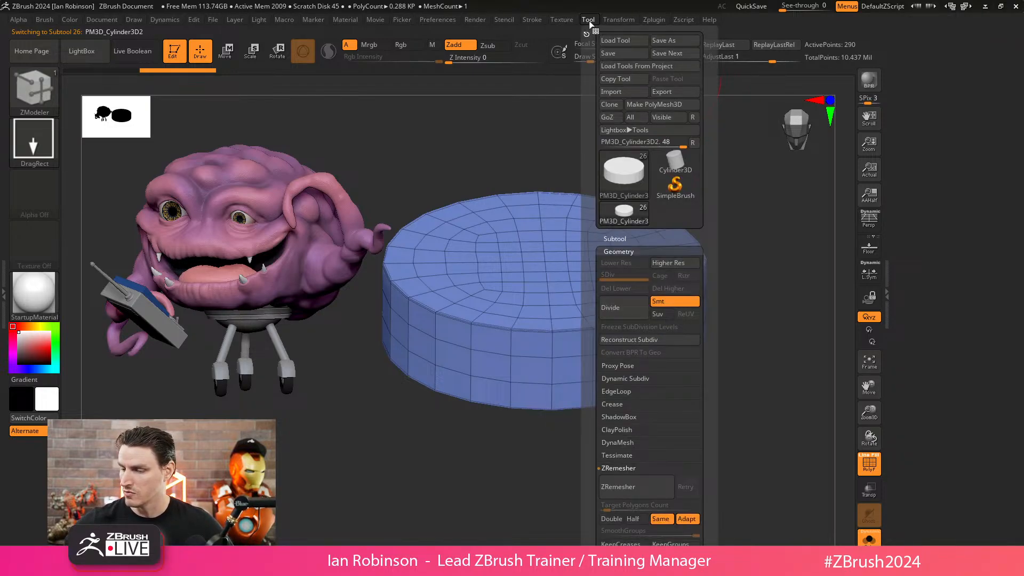
left_click(561, 19)
left_click(619, 20)
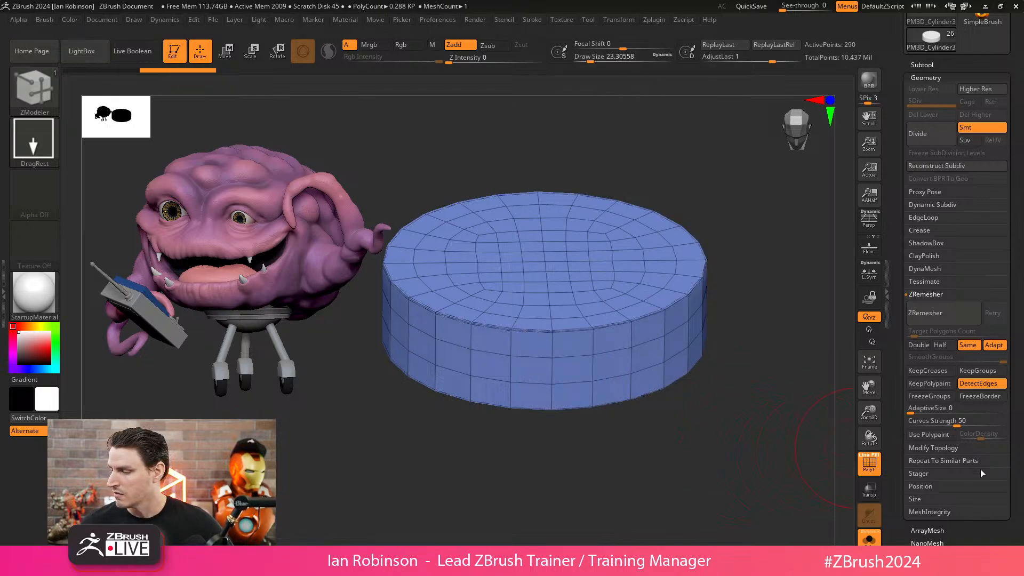
- Split the duplicated disc into separate polygroups with Groups By Normals
scroll(960, 427, "down", 5)
left_click(927, 444)
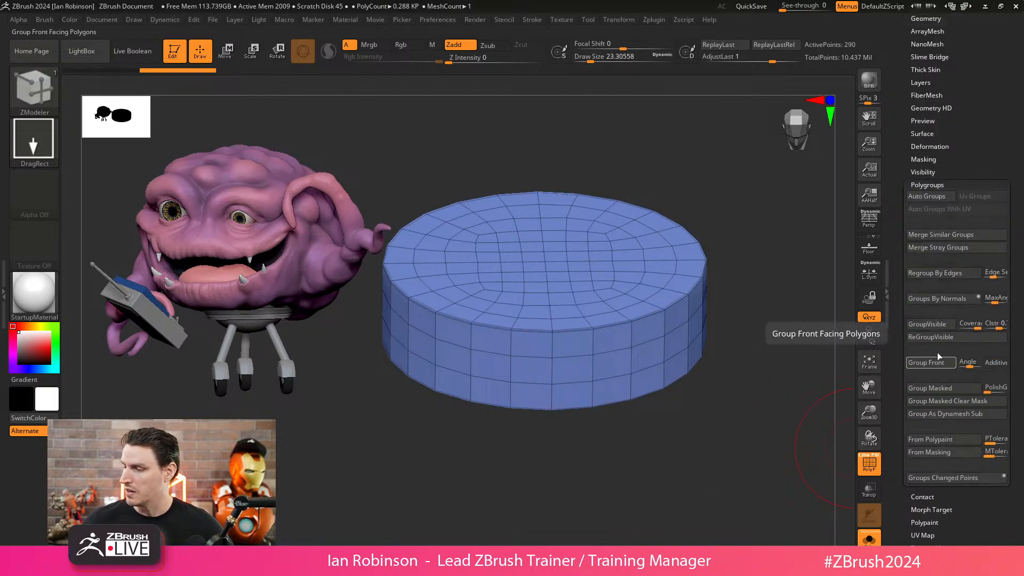
left_click(937, 299)
left_click_drag(806, 335, 728, 416)
- Isolate the duplicate disc's top face polygroup and delete the hidden geometry with Del Hidden
left_click(616, 278, "ctrl+shift")
left_click_drag(720, 277, 749, 285)
left_click_drag(987, 148, 985, 235)
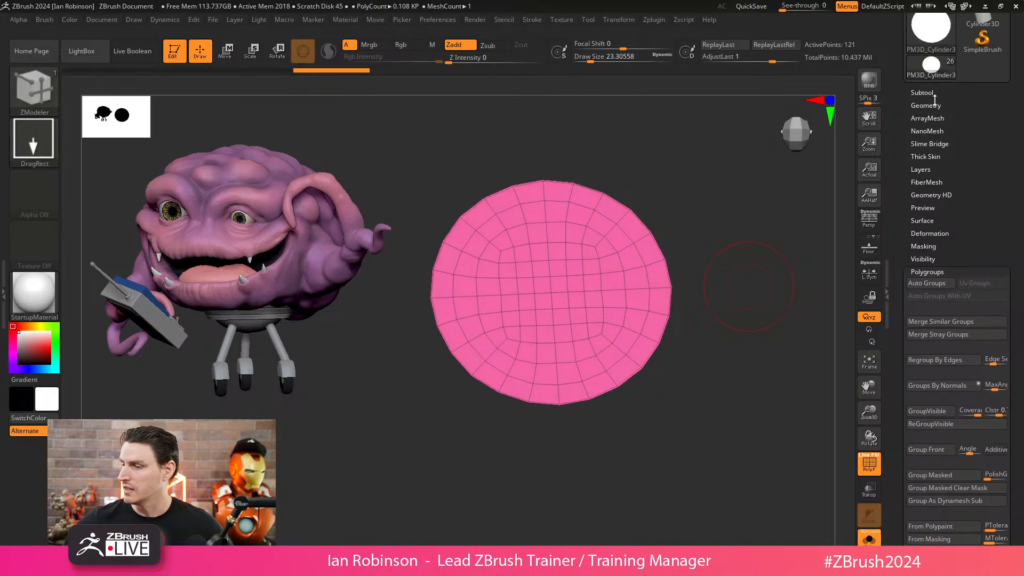
left_click(928, 106)
left_click(937, 322)
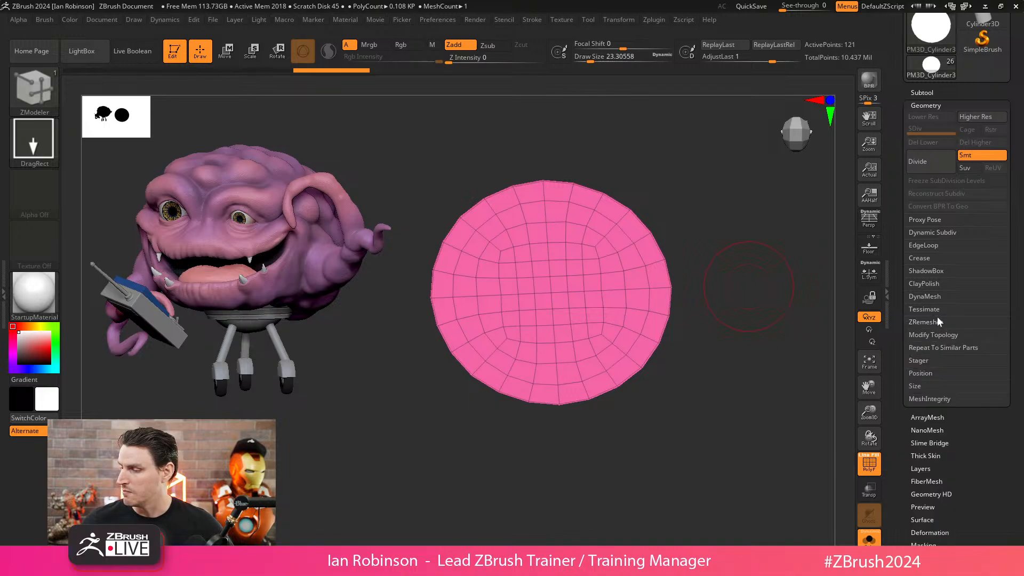
left_click(935, 335)
left_click(939, 387)
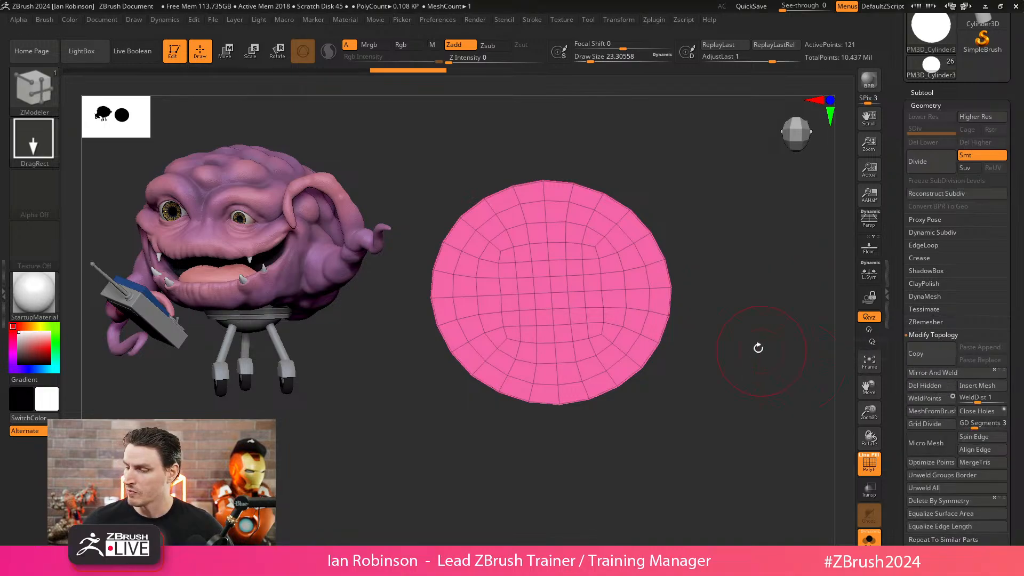
- Create a new InsertMesh brush from the flat circular cap, viewed straight from above
left_click_drag(776, 356, 774, 352, "shift")
key("w")
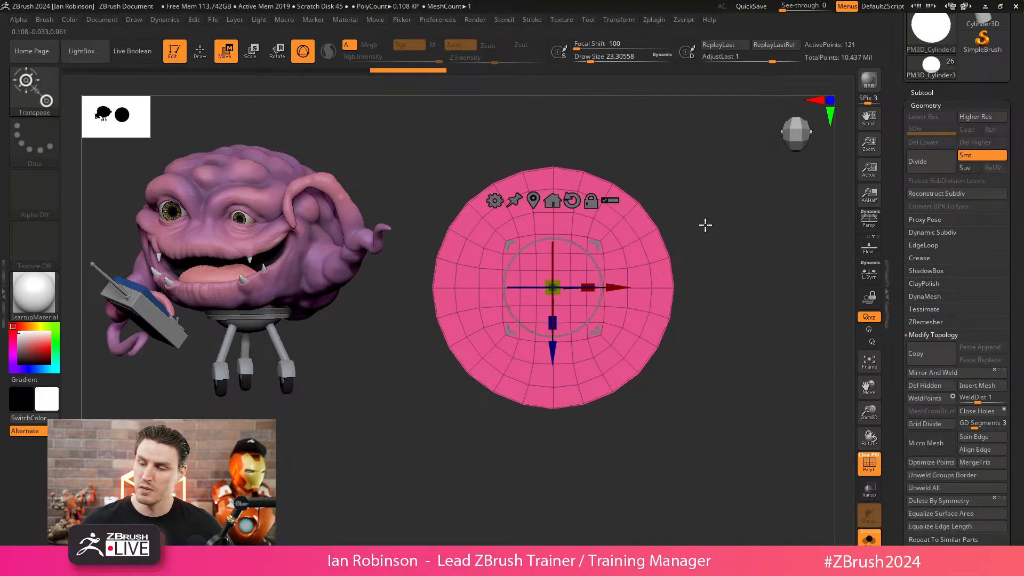
key("q")
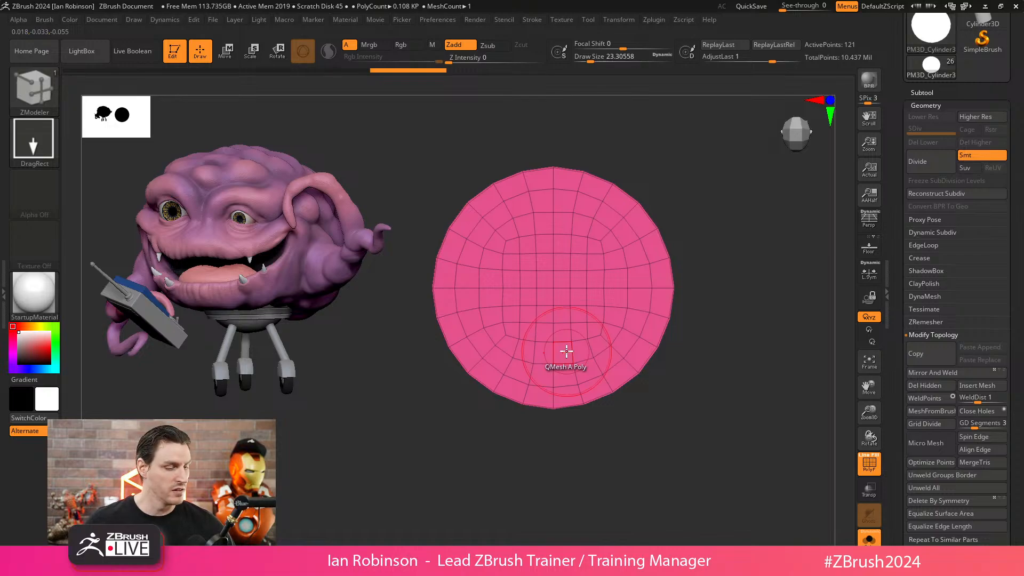
key("b")
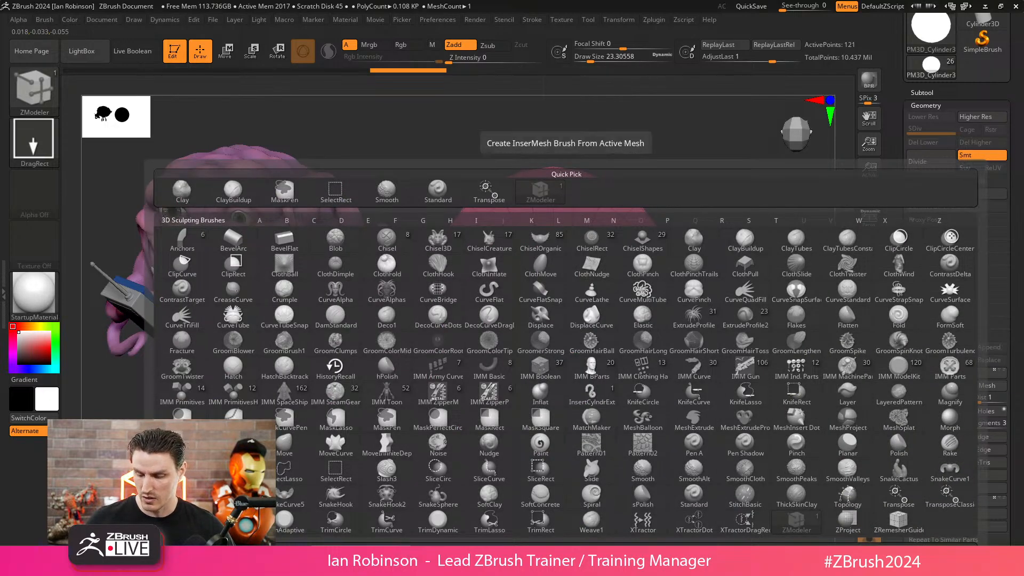
left_click(353, 553)
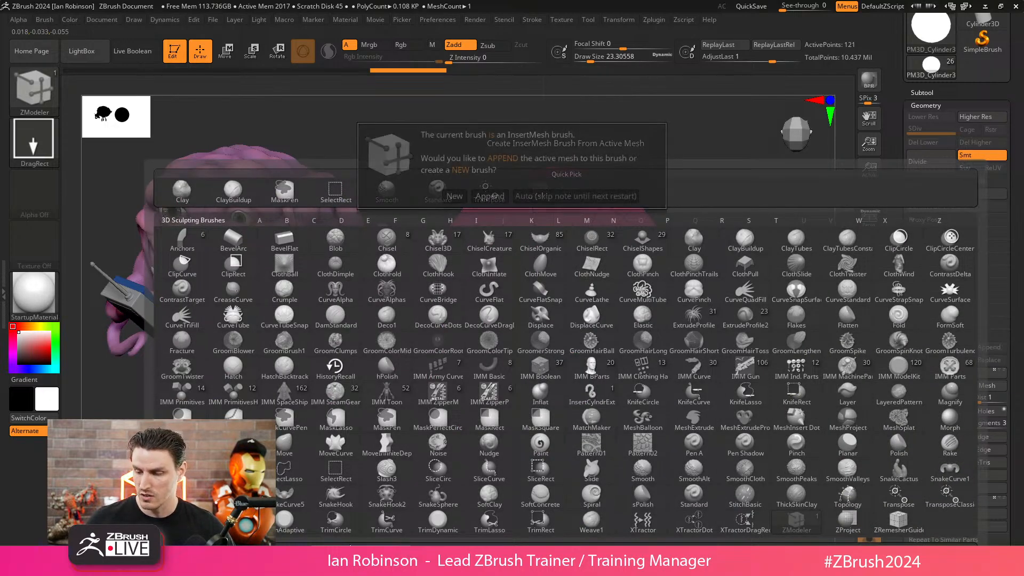
left_click(455, 196)
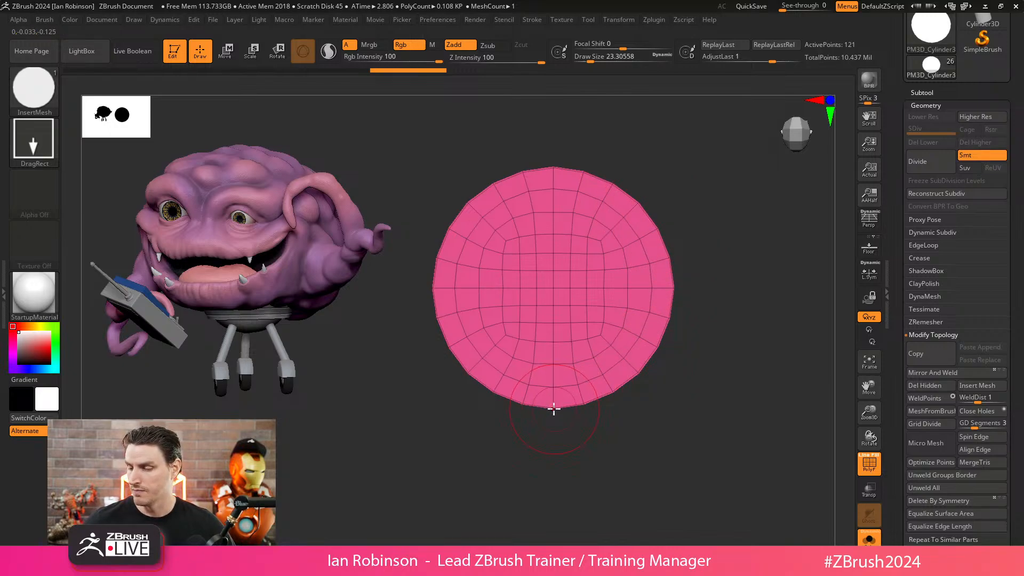
mouse_move(710, 218)
left_mouse_down("alt")
mouse_move(711, 197)
mouse_move(692, 212)
left_mouse_up("alt")
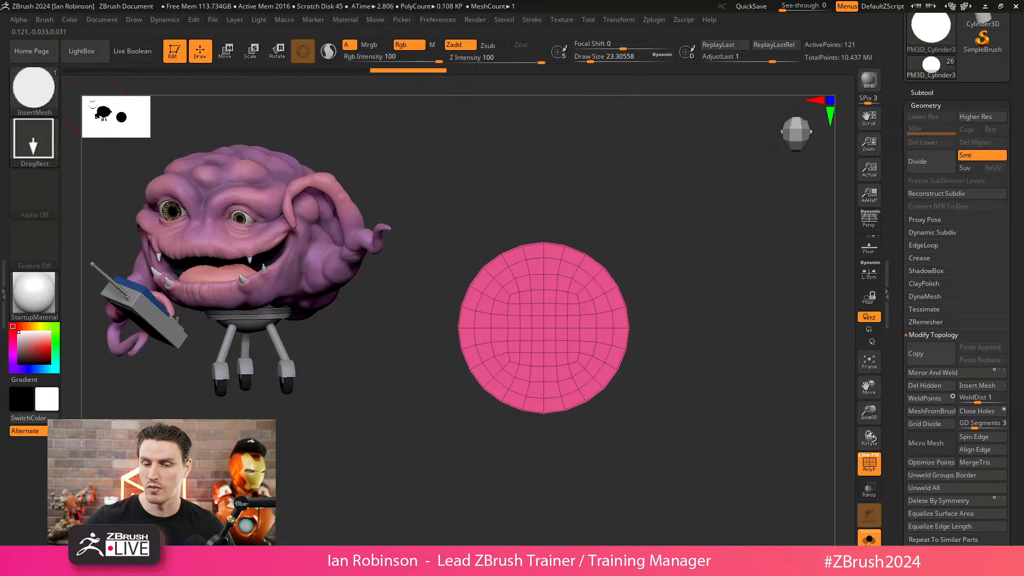
left_click_drag(609, 161, 636, 169, "alt")
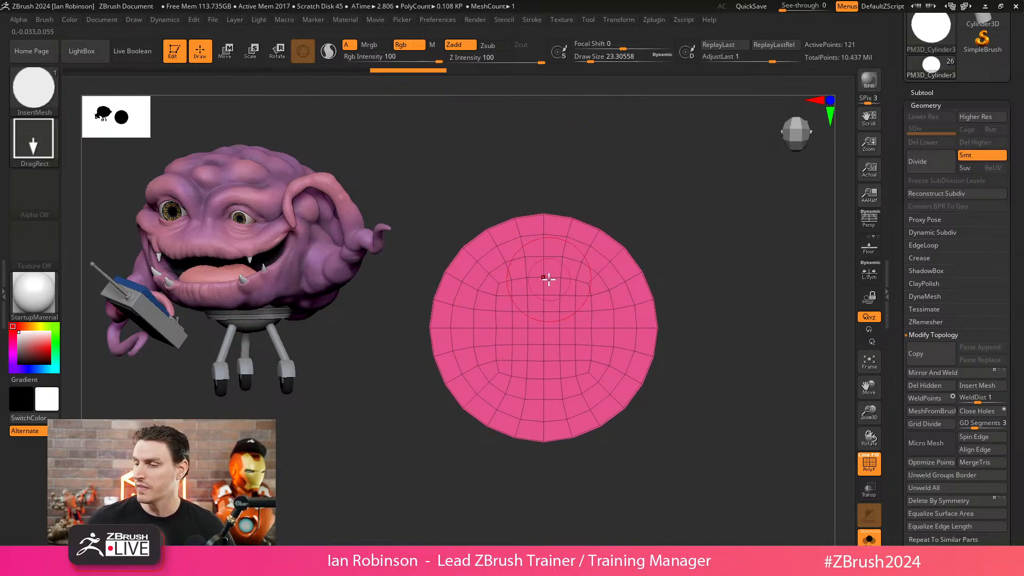
- Select the original disc subtool PM3D_Cylinder3D1 and undo its remesh and inserted edge loops
left_click(924, 92)
left_click(954, 219)
key("ctrl+z")
key("ctrl+z")
key("ctrl+z")
key("ctrl+z")
key("ctrl+z")
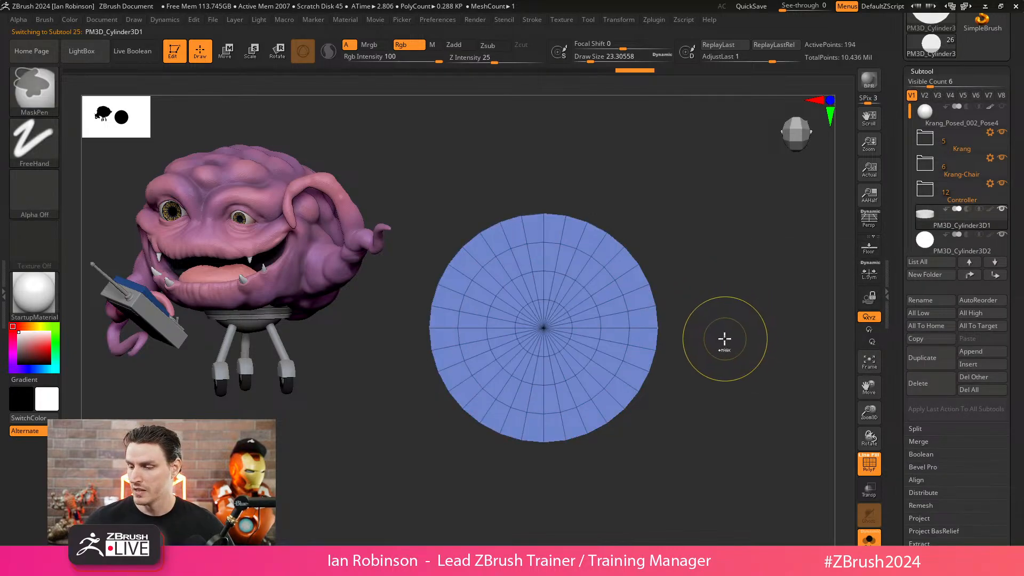
- Insert the circular cap mesh at the centre of the original disc's face, at about half the disc's diameter
mouse_move(717, 335)
left_mouse_down()
mouse_move(715, 293)
mouse_move(754, 306)
mouse_move(758, 293)
mouse_move(791, 281)
mouse_move(768, 250)
left_mouse_up()
left_click_drag(522, 297, 522, 373)
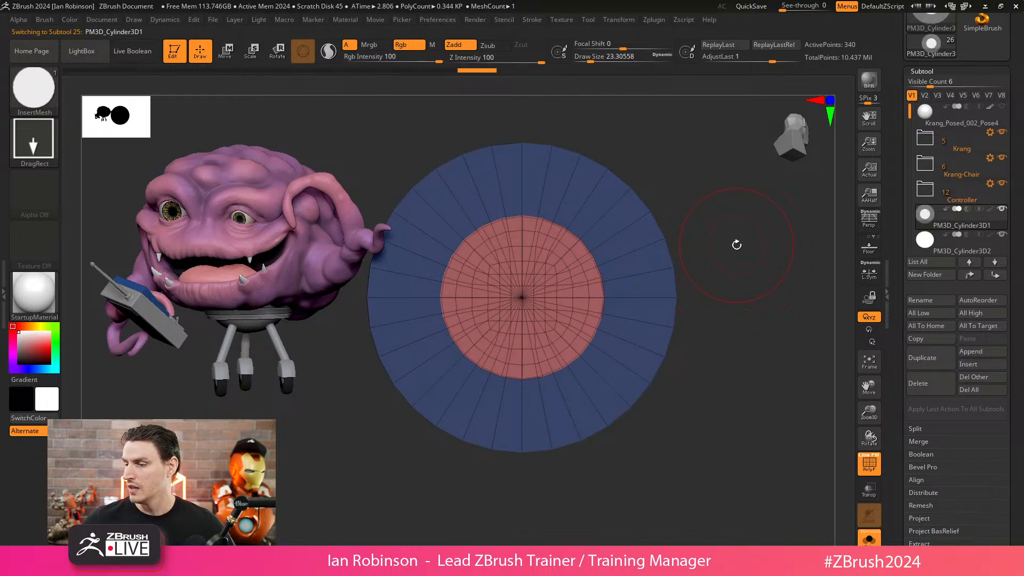
- Undo the cap insertion on the original disc's face
key("ctrl")
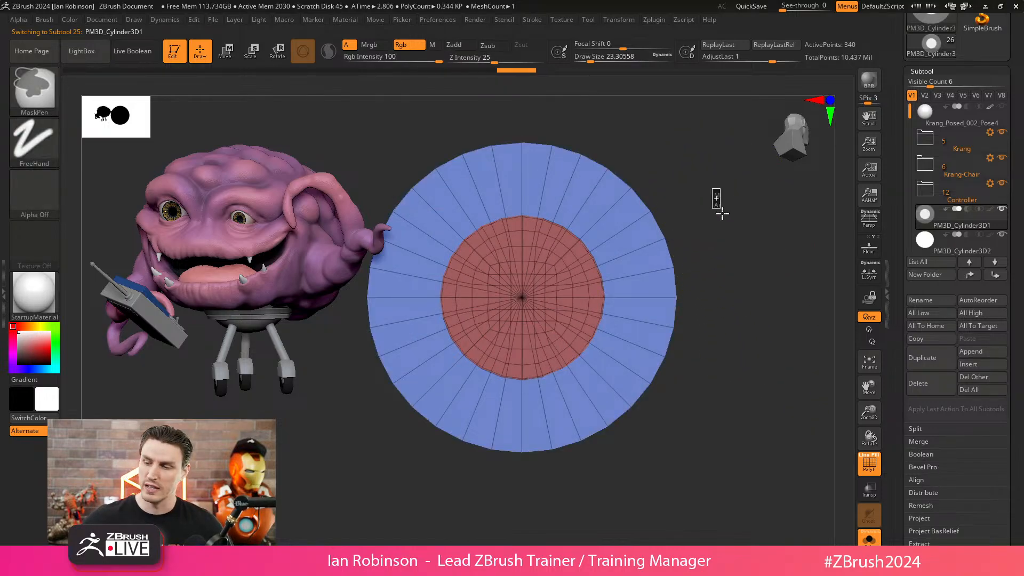
mouse_move(729, 293)
left_mouse_down()
mouse_move(738, 258)
mouse_move(752, 262)
left_mouse_up()
key("ctrl")
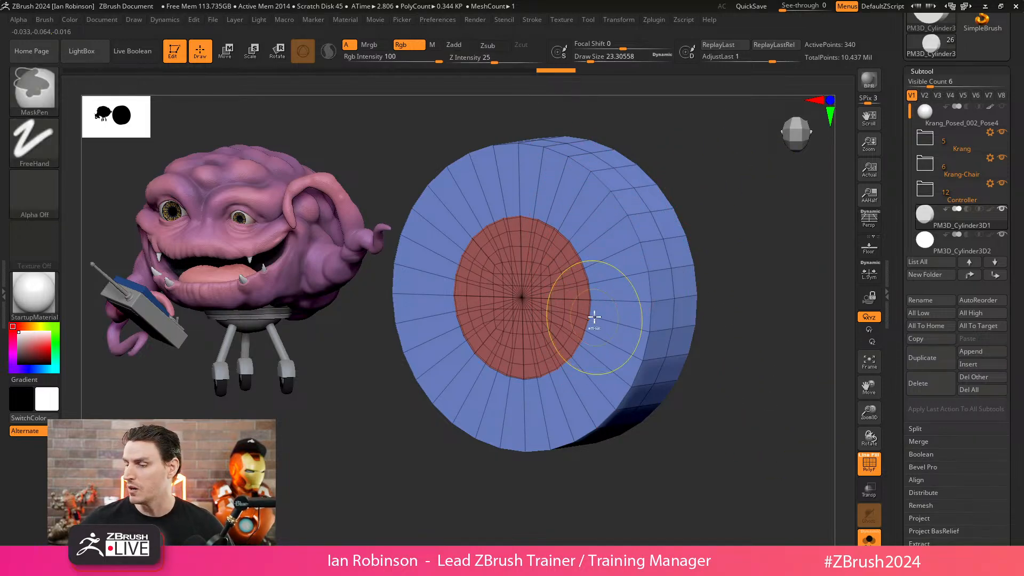
key("ctrl+z")
key("ctrl+z")
- Split the original disc's face and rim into separate polygroups with Groups By Normals
left_click_drag(1018, 414, 1013, 103)
left_click_drag(955, 406, 938, 385)
left_click(933, 412)
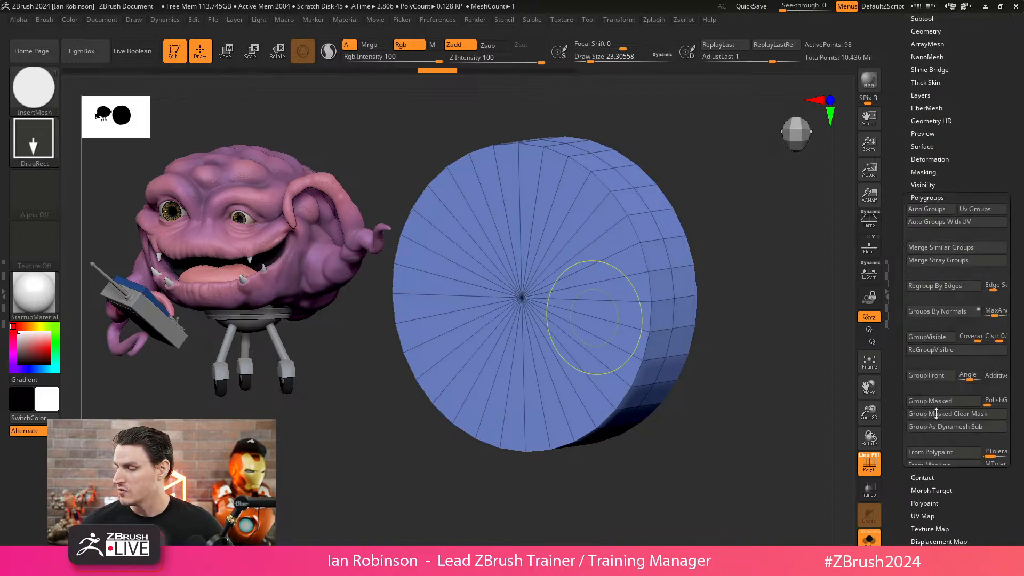
left_click(950, 312)
left_click_drag(797, 359, 740, 327, "shift")
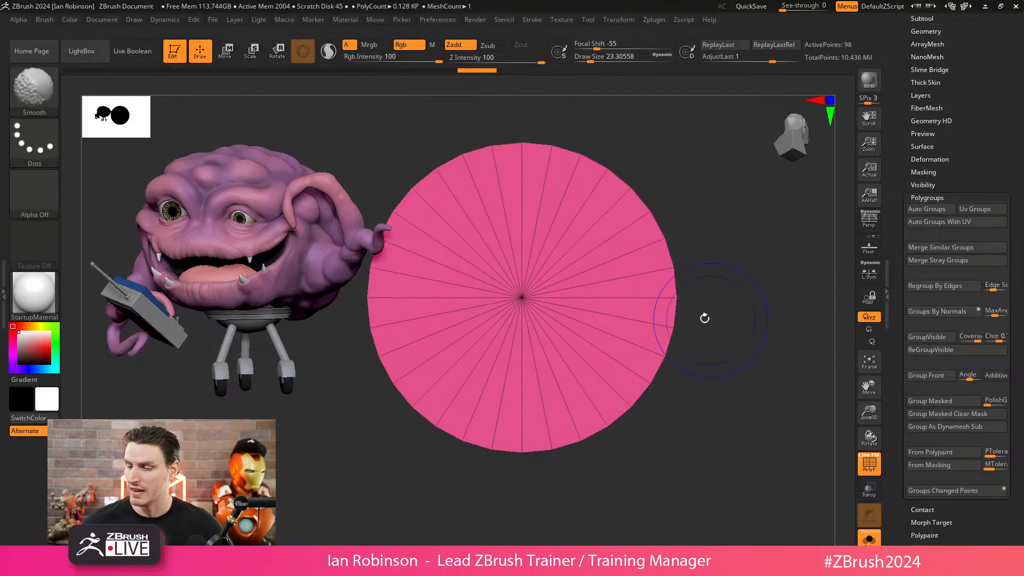
- Try inserting the circular cap at the centre of the regrouped face and remeshing it, and undo the attempt
left_click_drag(519, 297, 528, 391)
left_click_drag(726, 206, 748, 422, "ctrl")
left_click_drag(761, 361, 733, 315)
key("ctrl+z")
key("ctrl+z")
key("ctrl+z")
key("ctrl+z")
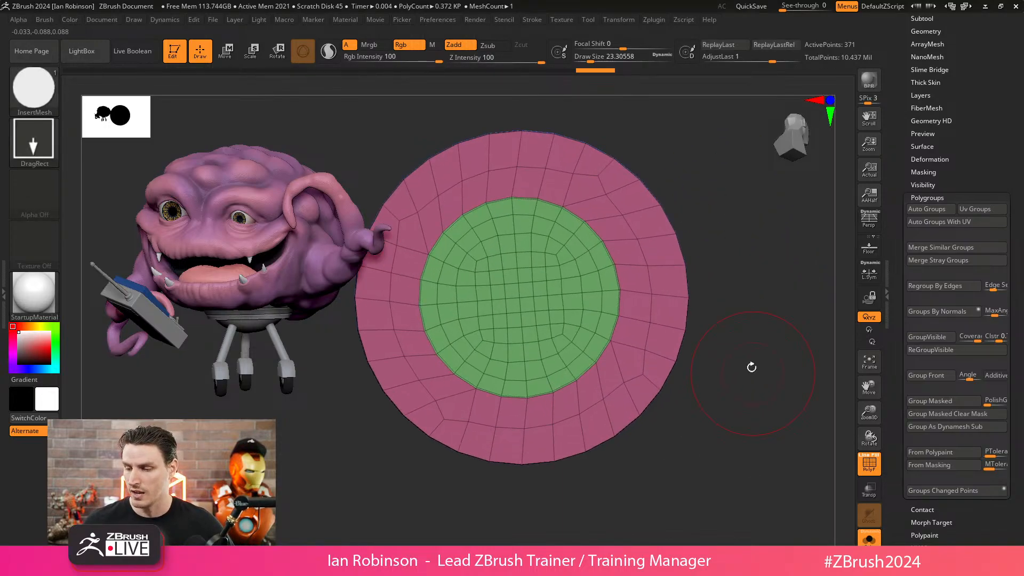
key("ctrl+z")
- Insert the cap again at the centre of the disc's face, slightly over half its diameter, clear the mask and remesh
left_click_drag(521, 299, 525, 380)
key("w")
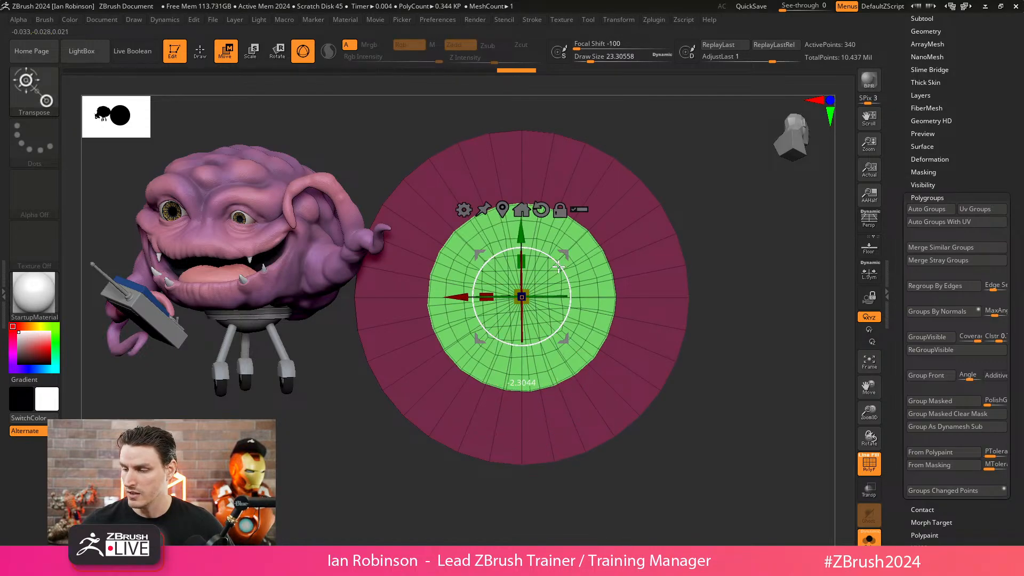
key("q")
left_click_drag(728, 266, 752, 315, "ctrl")
mouse_move(755, 252)
left_mouse_down("ctrl")
mouse_move(776, 367)
mouse_move(776, 324)
mouse_move(678, 369)
left_mouse_up("ctrl")
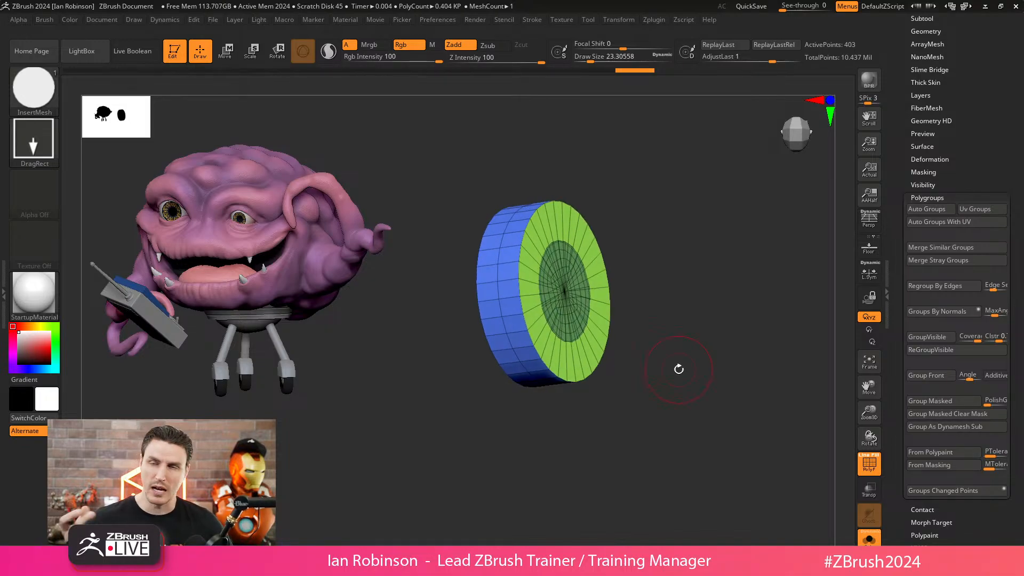
left_click_drag(999, 126, 999, 191)
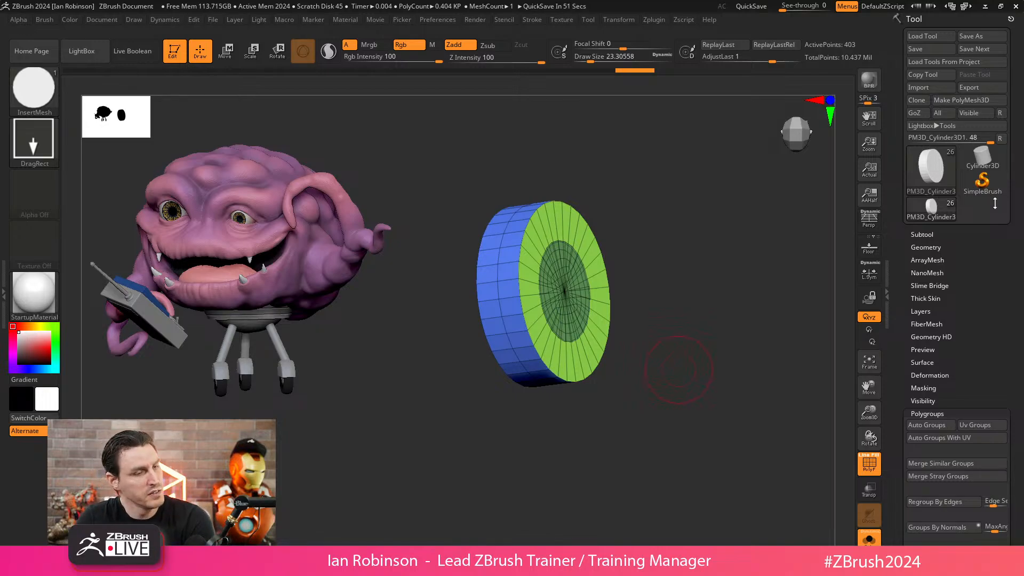
left_click_drag(637, 206, 695, 207)
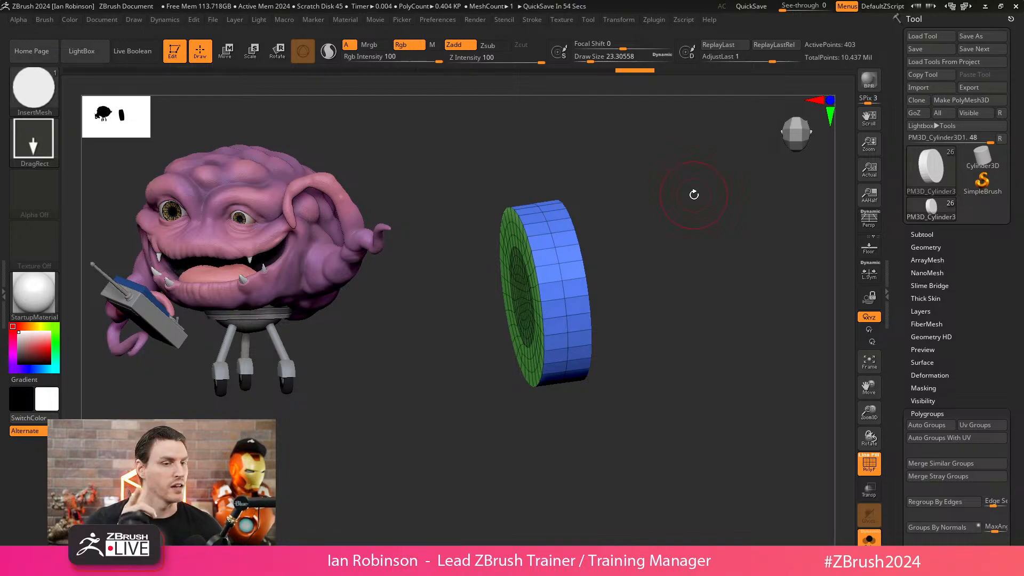
- Undo the cap insertion and regrouping on the original disc, and delete the PM3D_Cylinder3D1 subtool
key("ctrl+z")
key("ctrl+z")
key("ctrl+z")
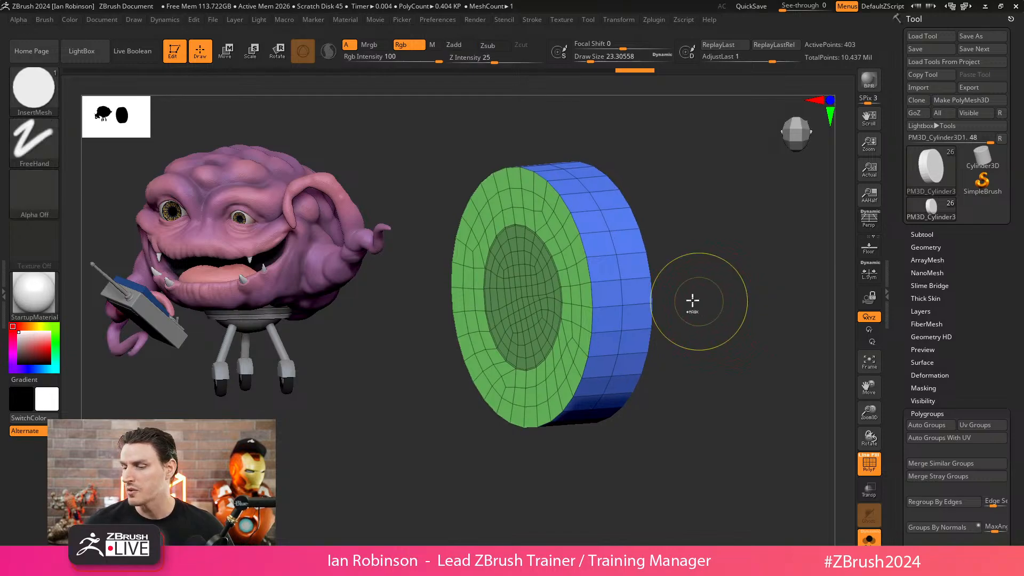
key("ctrl+z")
left_click(922, 234)
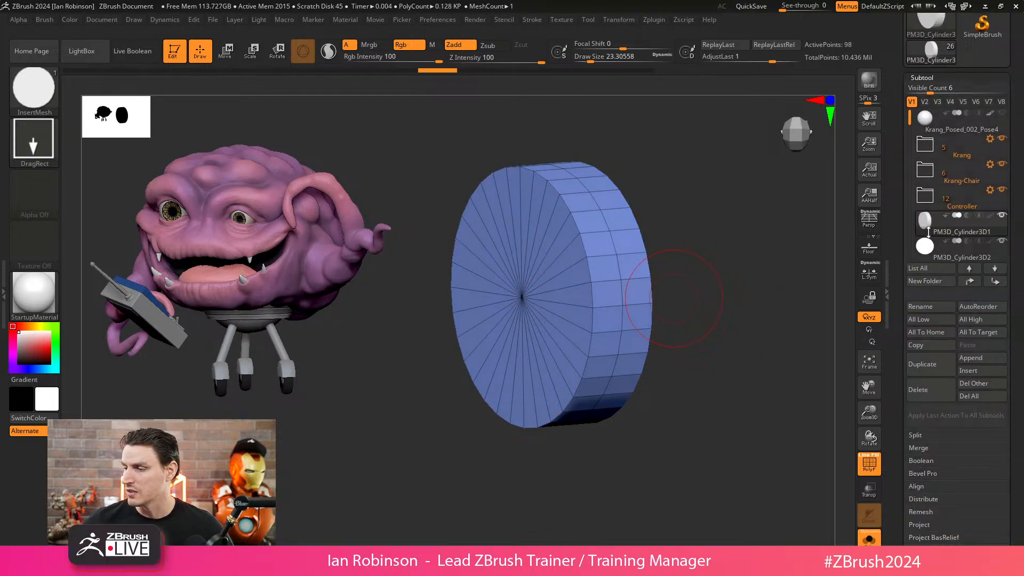
left_click(935, 385)
left_click(832, 407)
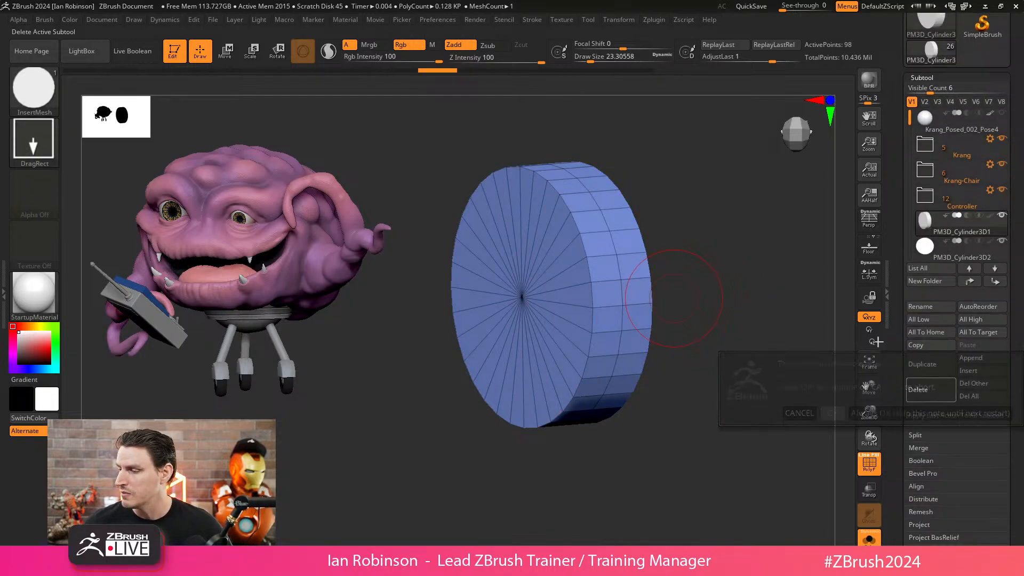
- Undo the hidden-geometry deletion and face isolation on PM3D_Cylinder3D2 to bring back the full disc
key("ctrl+z")
key("ctrl+z")
key("ctrl+z")
key("ctrl+z")
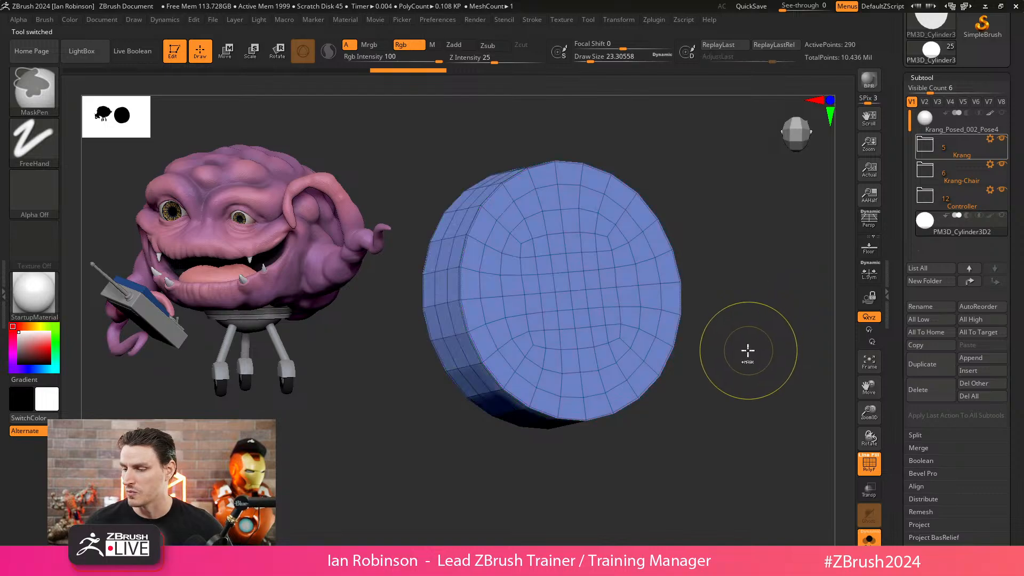
left_click_drag(739, 361, 766, 375, "shift")
left_click_drag(748, 342, 645, 281, "shift")
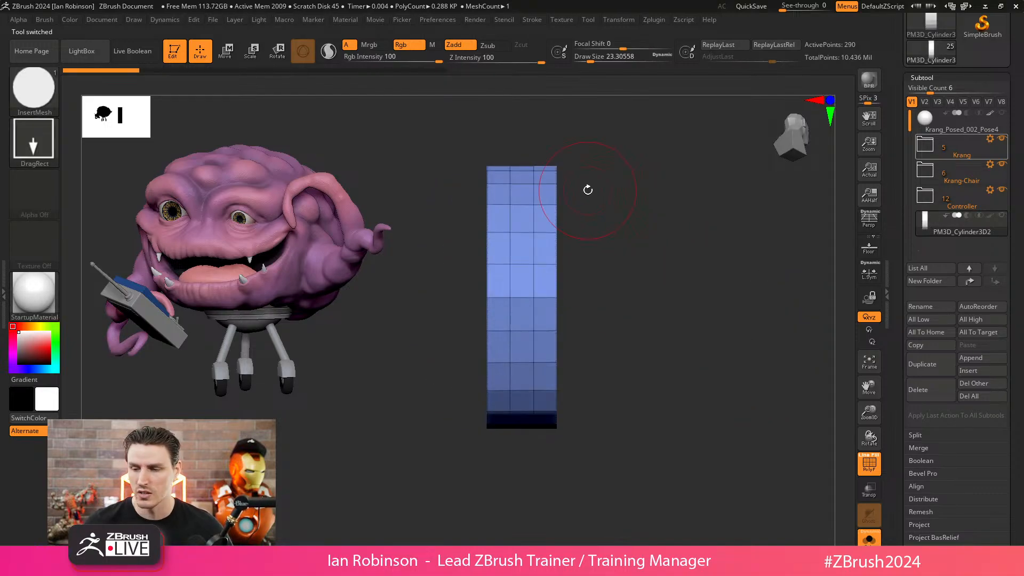
left_click_drag(654, 235, 720, 267, "shift")
- Rotate the disc with the gizmo so it stands upright, its rim facing squarely forward in the front view
key("w")
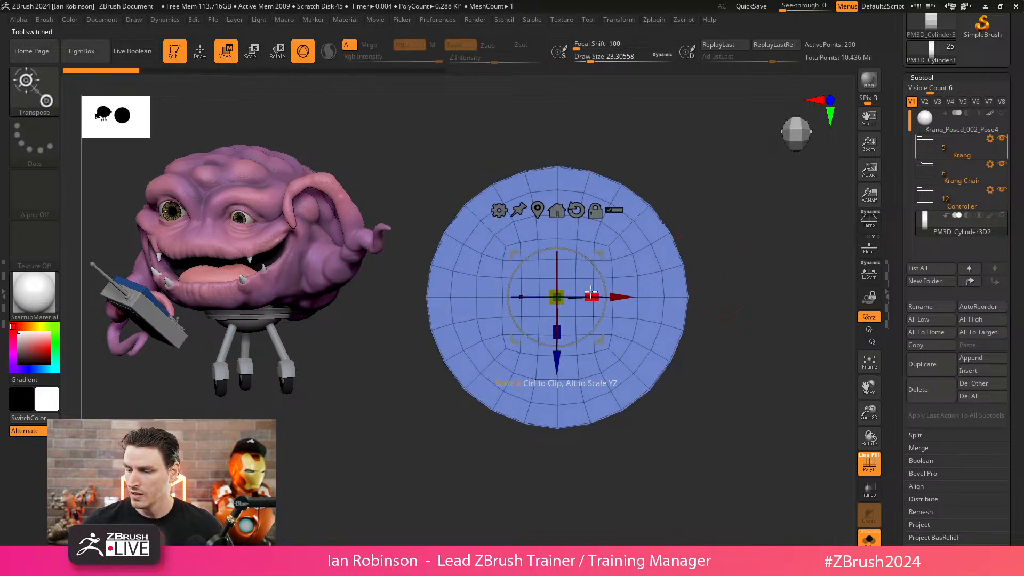
left_click_drag(782, 142, 798, 122)
left_click(798, 117)
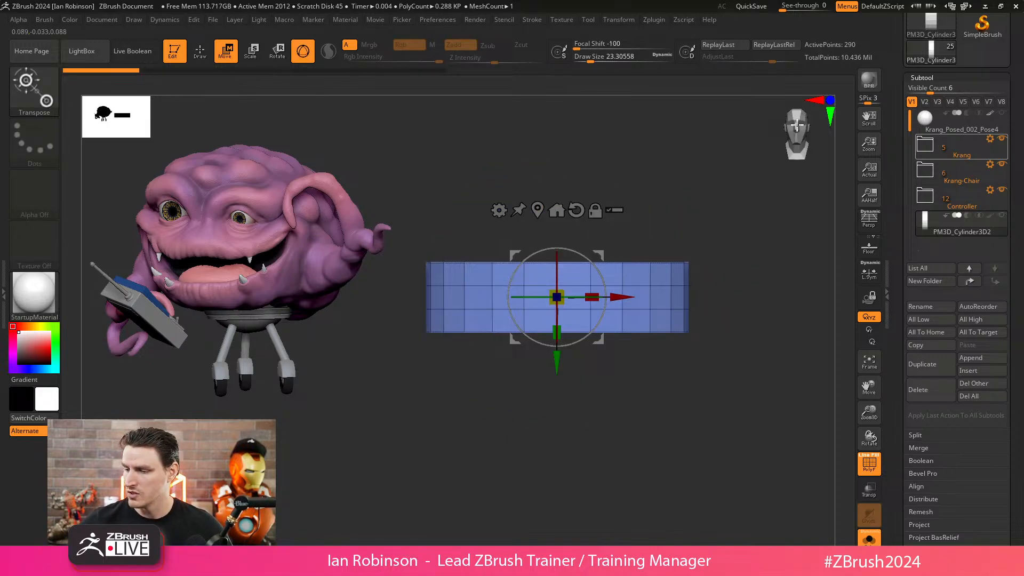
left_click_drag(557, 270, 558, 391, "shift")
left_click_drag(567, 297, 654, 300, "shift")
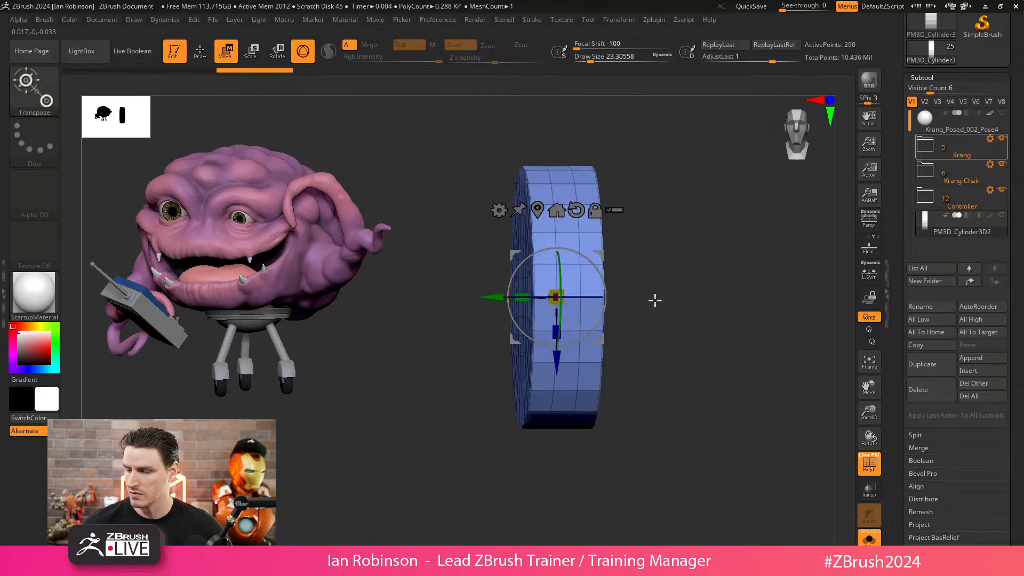
left_click_drag(585, 295, 582, 297, "shift")
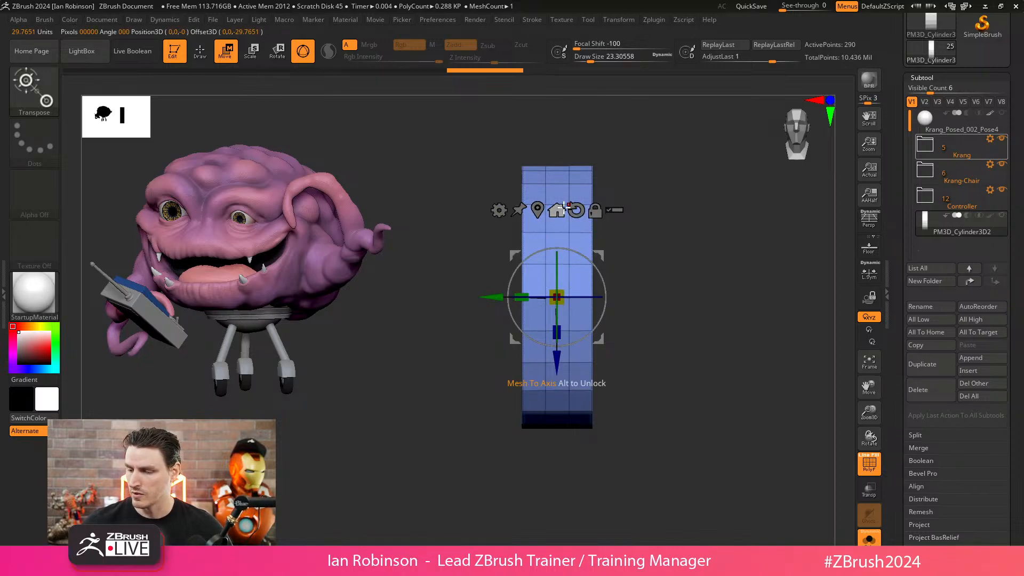
key("q")
- With the ZModeler brush, delete the edge loops running around the middle of the disc's rim
left_click_drag(679, 286, 677, 280)
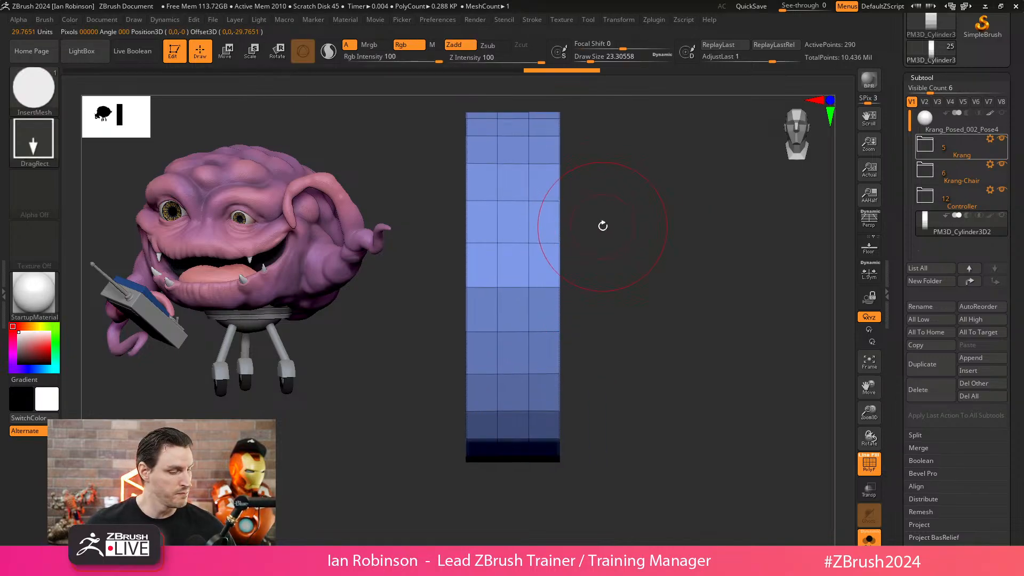
key("b")
key("z")
key("m")
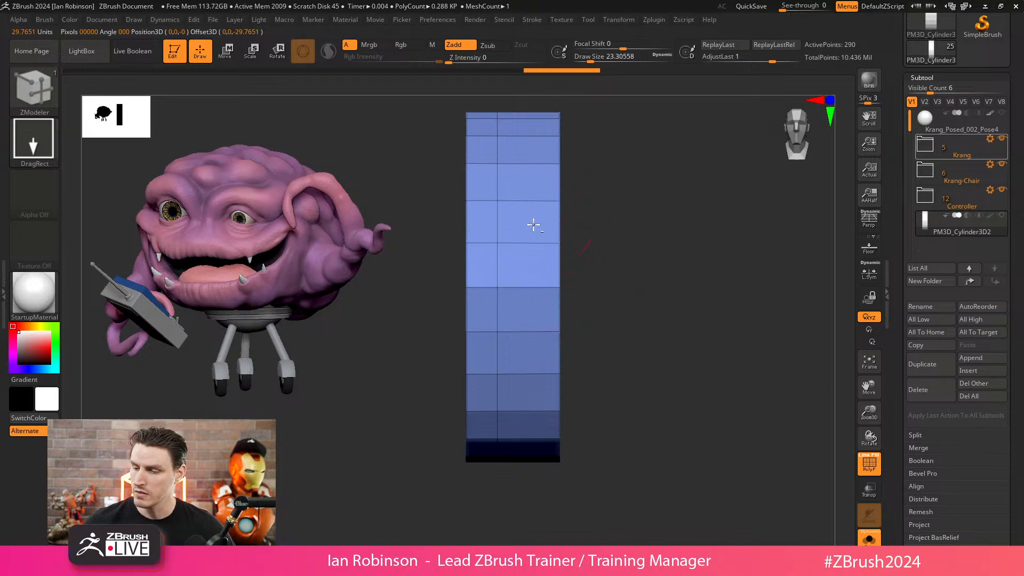
- Insert multiple edge loops around the rim with Interactive Elevation, using three loops that bulge outward into a rounded tyre profile
key("space")
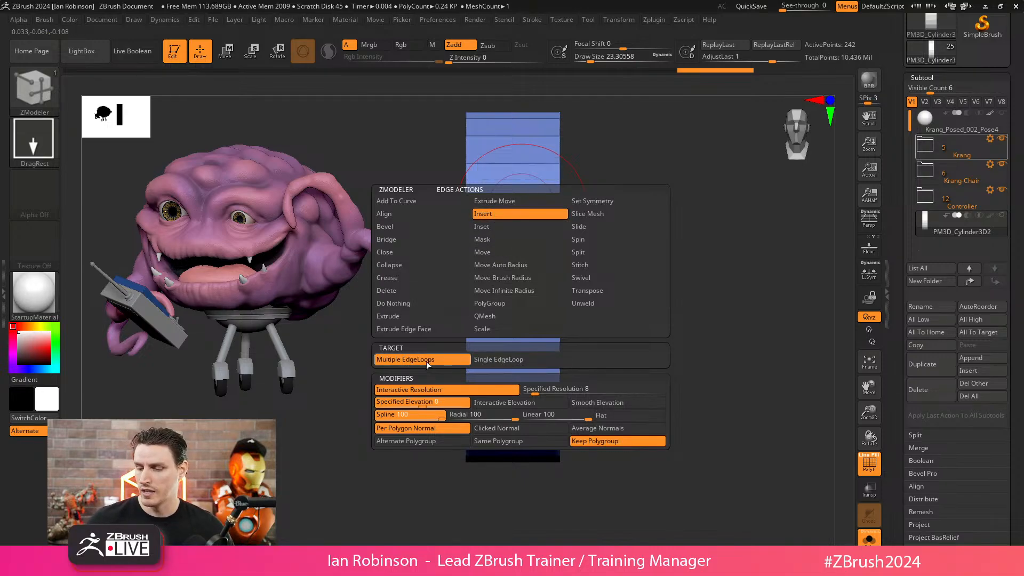
left_click(506, 404)
left_click_drag(517, 213, 600, 217)
key("ctrl+z")
mouse_move(516, 202)
left_mouse_down()
mouse_move(524, 241)
mouse_move(528, 217)
mouse_move(621, 233)
mouse_move(601, 231)
mouse_move(603, 217)
left_mouse_up()
left_click_drag(671, 237, 394, 398)
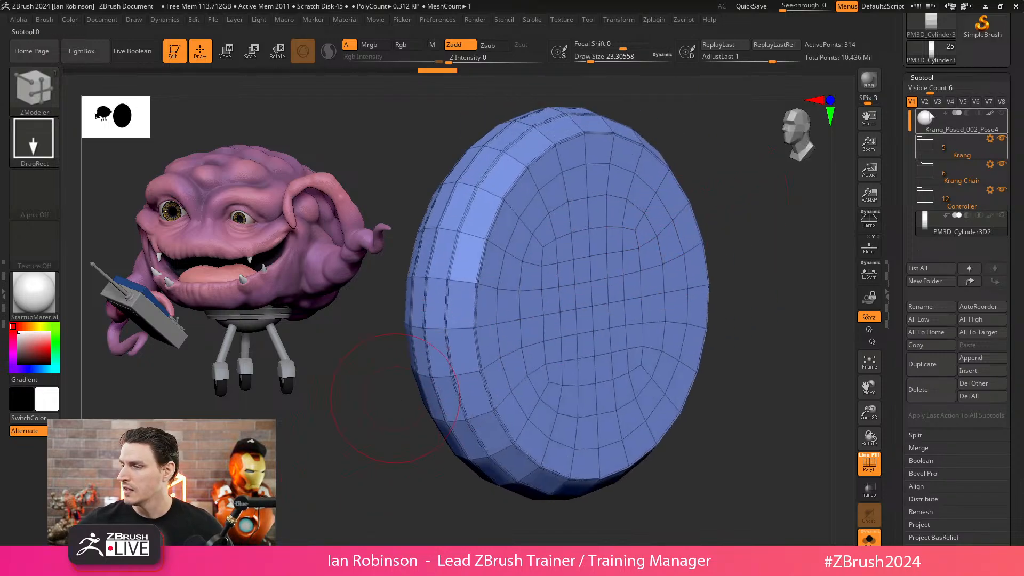
- Remove every crease from the wheel with UnCreaseAll and turn on its dynamic subdivision smoothing
left_click(934, 79)
left_click(930, 89)
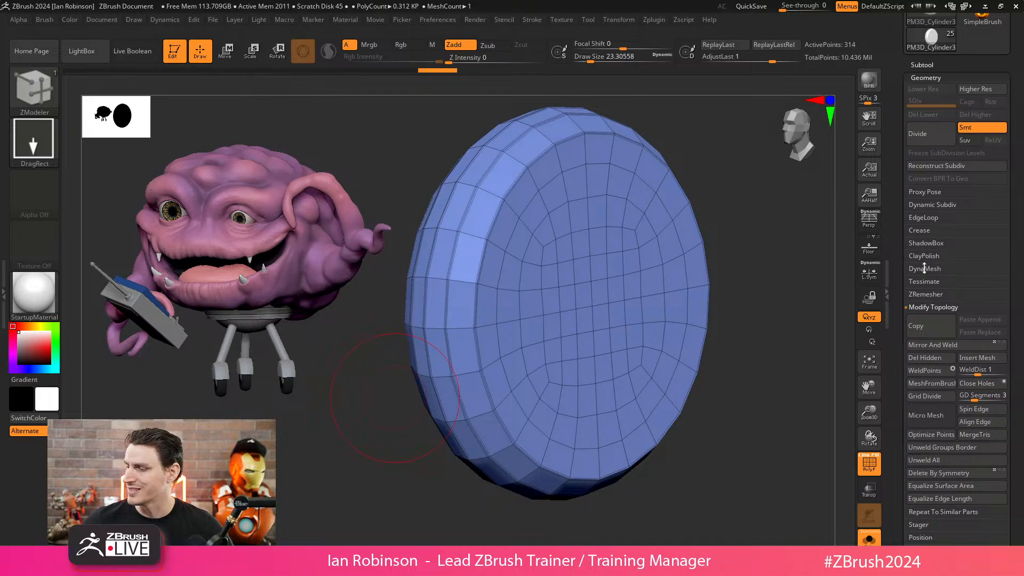
left_click(928, 230)
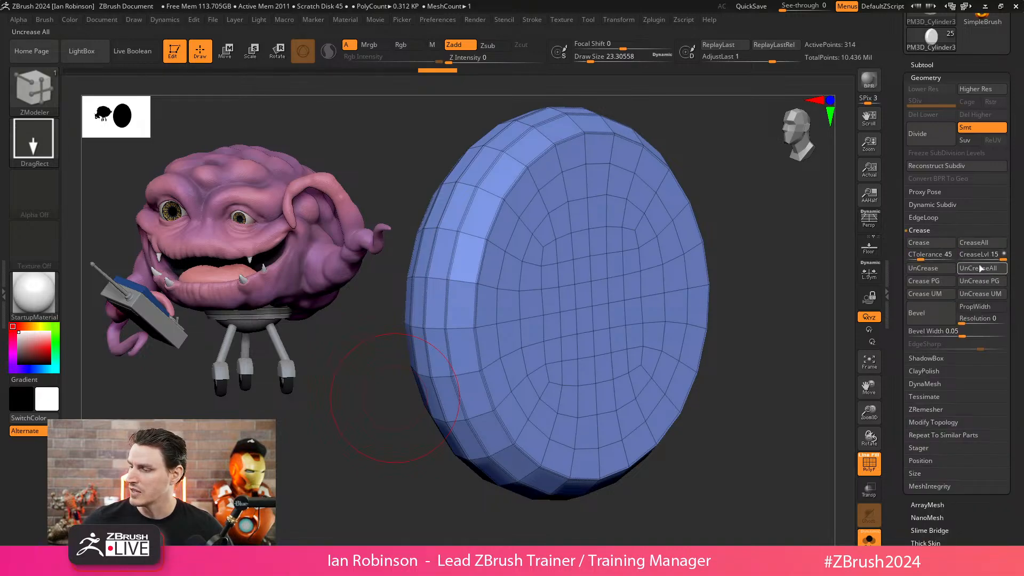
left_click_drag(779, 302, 700, 272, "shift")
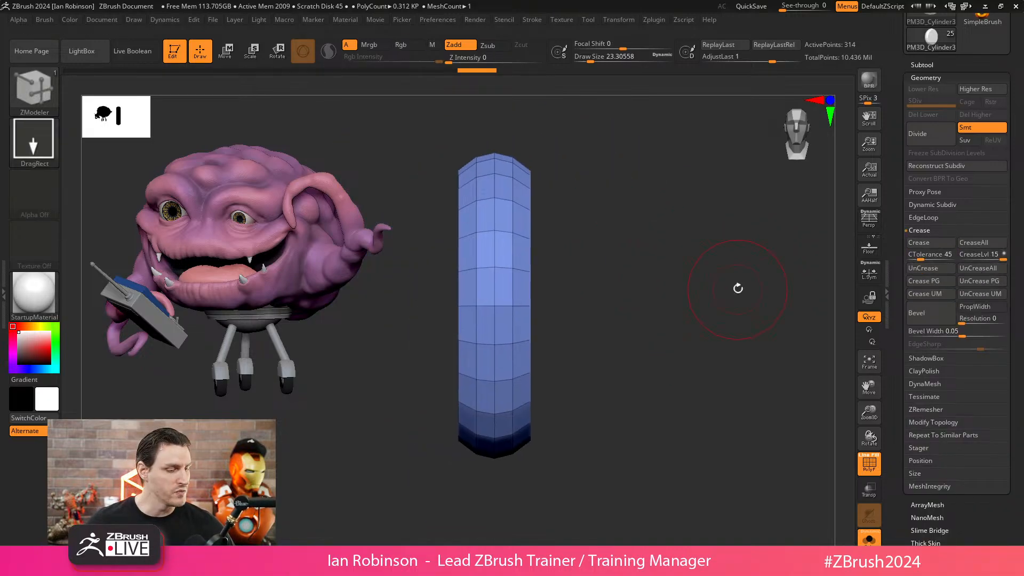
key("d")
left_click(532, 190)
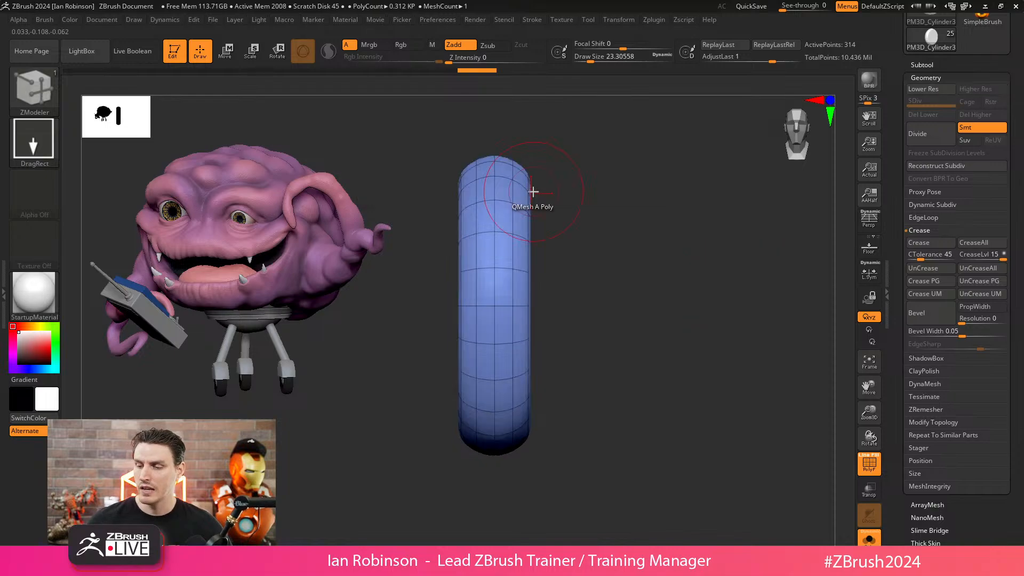
mouse_move(534, 192)
left_mouse_down("shift")
mouse_move(677, 263)
mouse_move(654, 281)
mouse_move(667, 288)
mouse_move(662, 299)
left_mouse_up("shift")
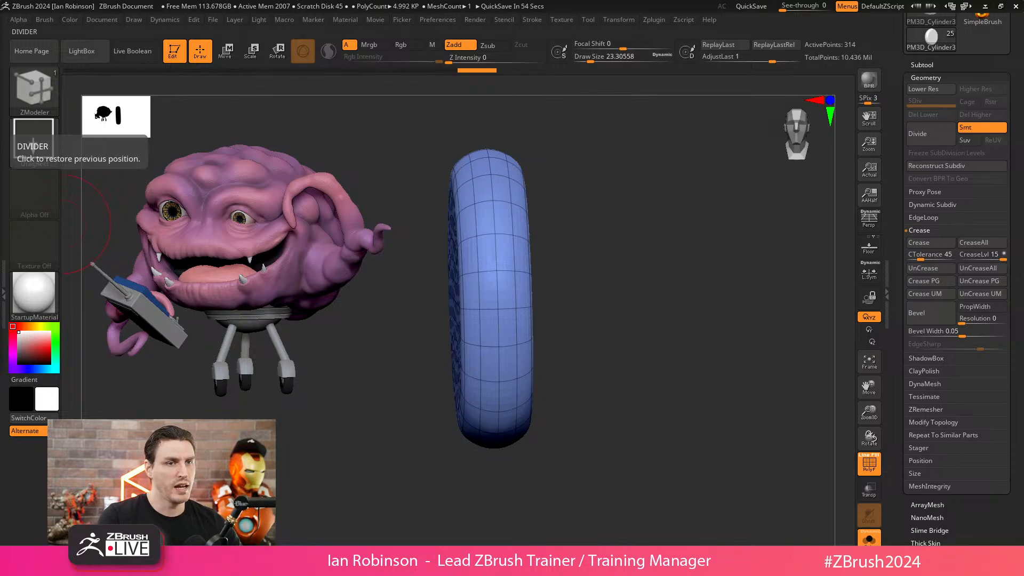
- Switch to the ArtStation portfolio in the browser, dismiss the Google sign-in prompt and open the Blink Bunny artwork
left_click_drag(0, 54, 327, 2)
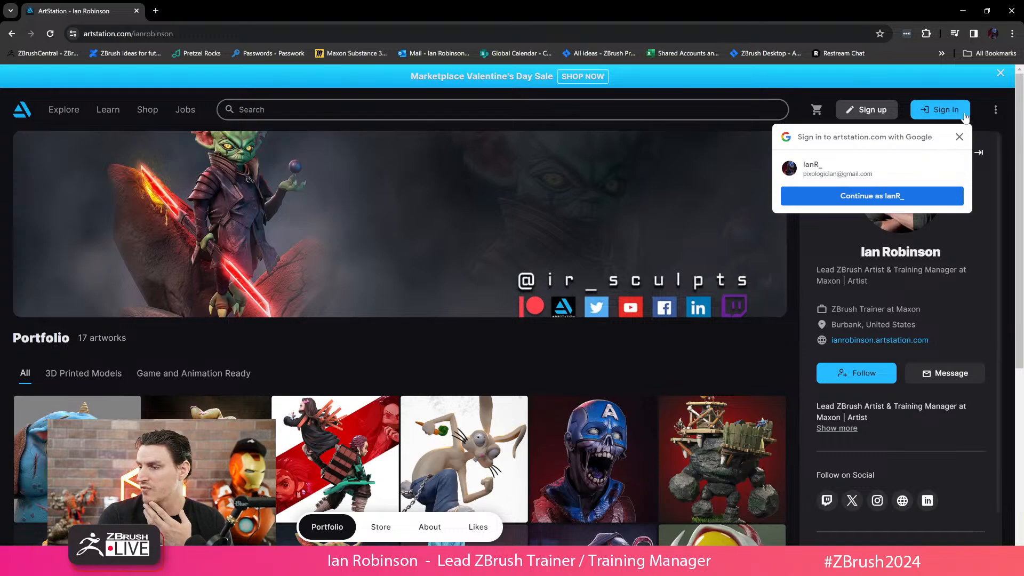
left_click(959, 137)
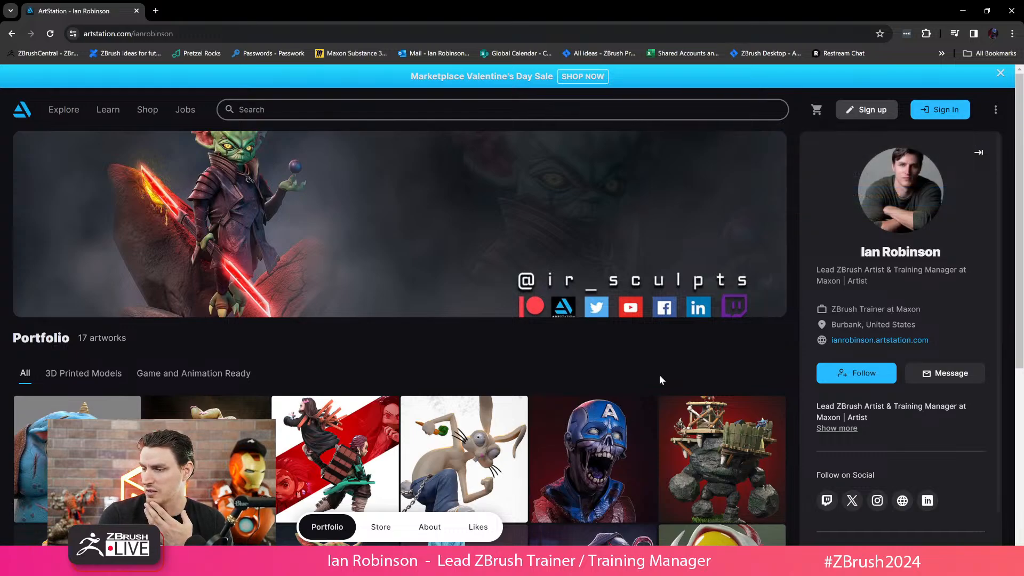
left_click(477, 468)
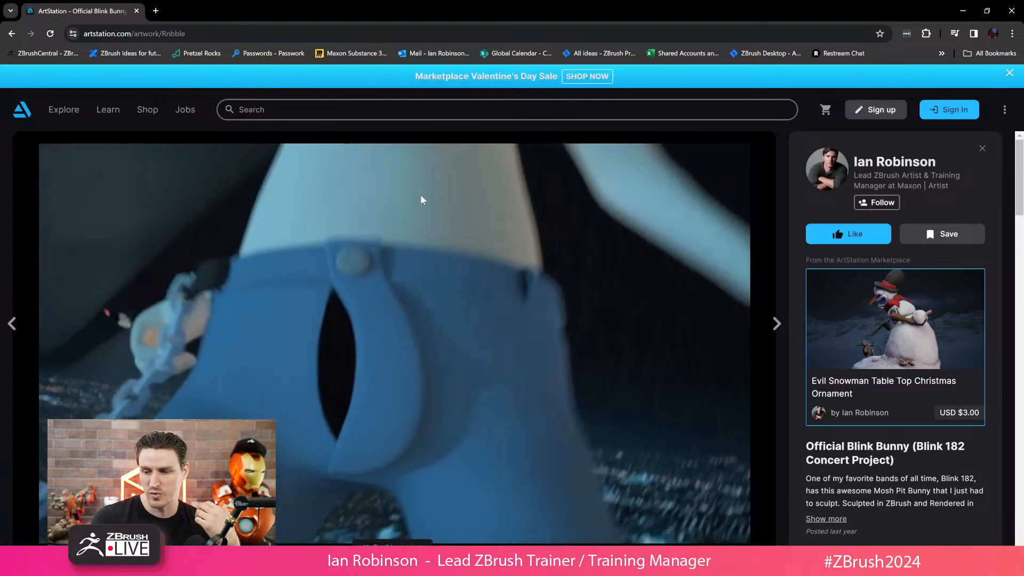
- Look through the final renders, turntables and concert animation clips on the Official Blink Bunny page
scroll(421, 199, "down", 8)
scroll(424, 196, "up", 1)
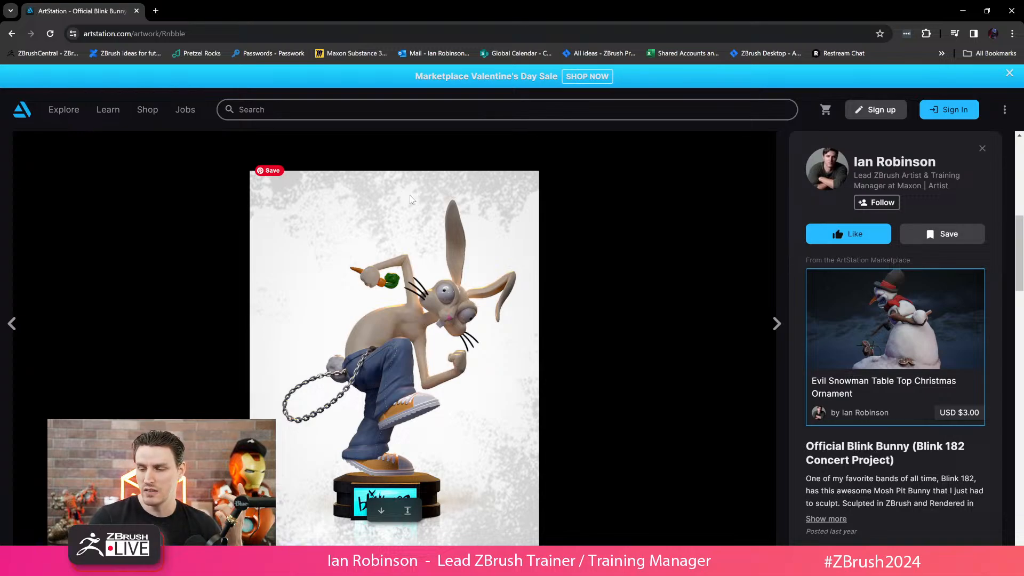
scroll(412, 200, "down", 6)
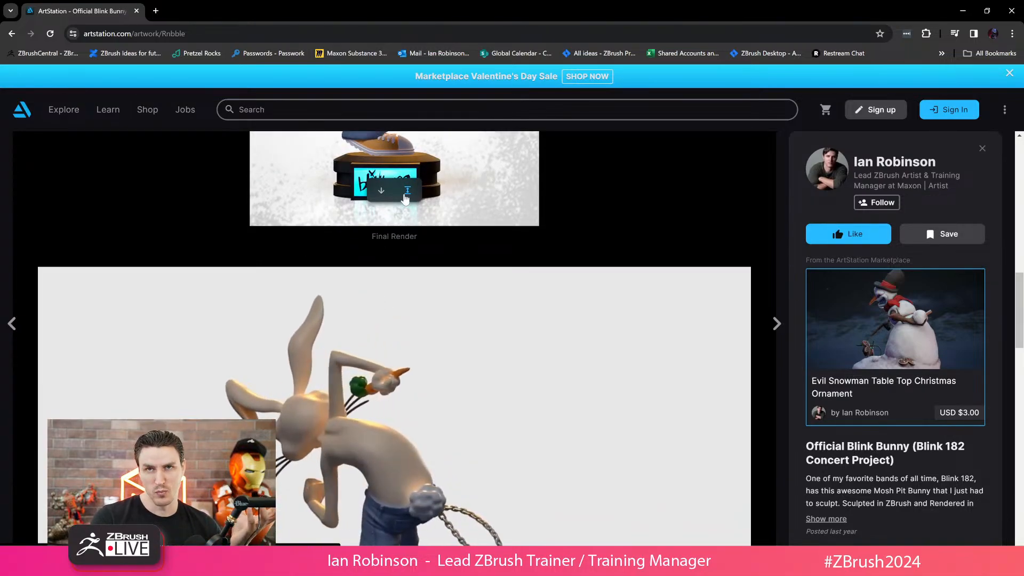
scroll(402, 193, "down", 2)
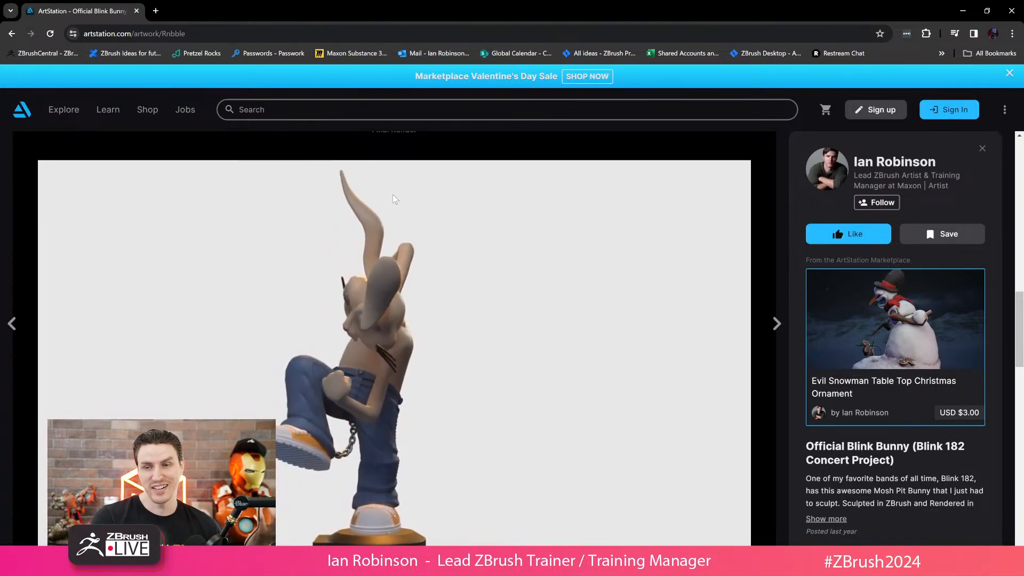
scroll(391, 193, "down", 3)
scroll(386, 200, "down", 10)
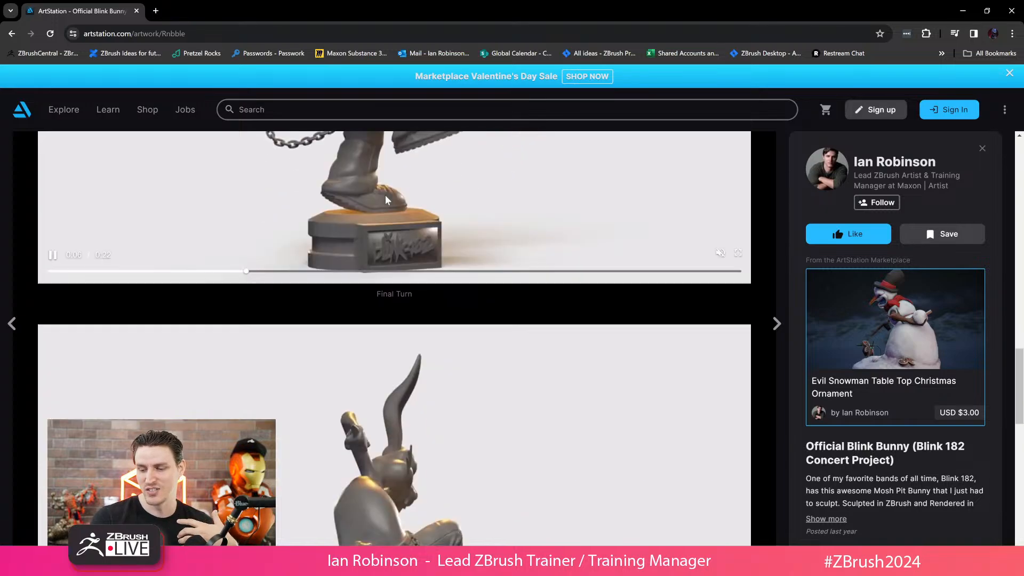
scroll(385, 194, "down", 5)
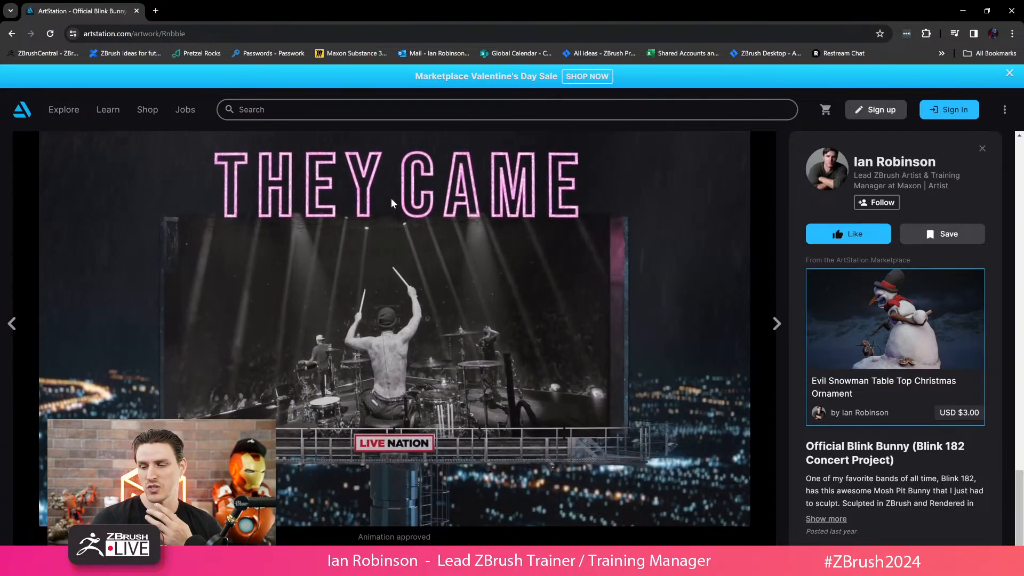
- Leave the Blink Bunny page, view the Rexy the Dinosaur artwork from the portfolio and return to the portfolio overview
scroll(430, 251, "up", 20)
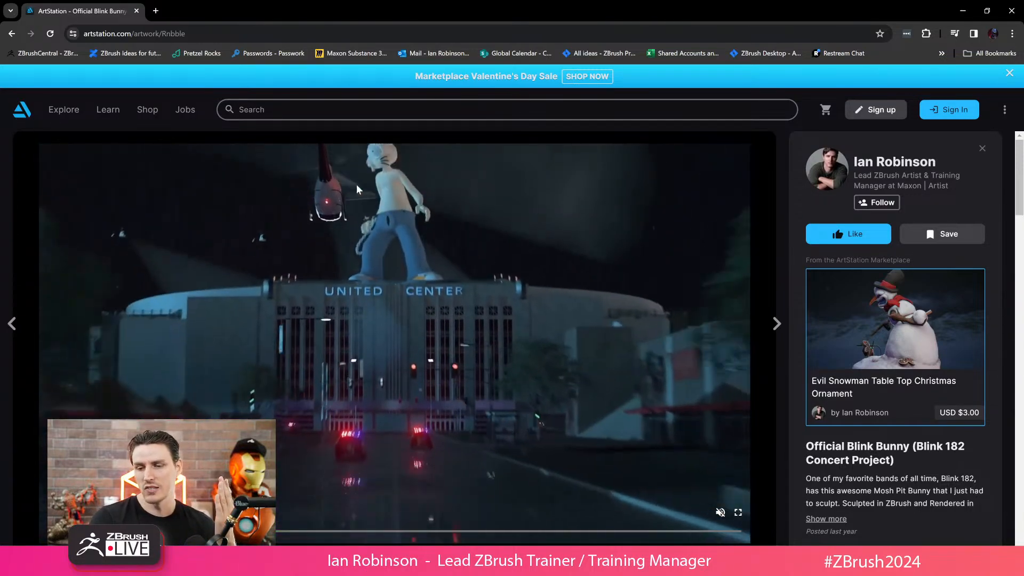
left_click(11, 33)
scroll(312, 284, "down", 3)
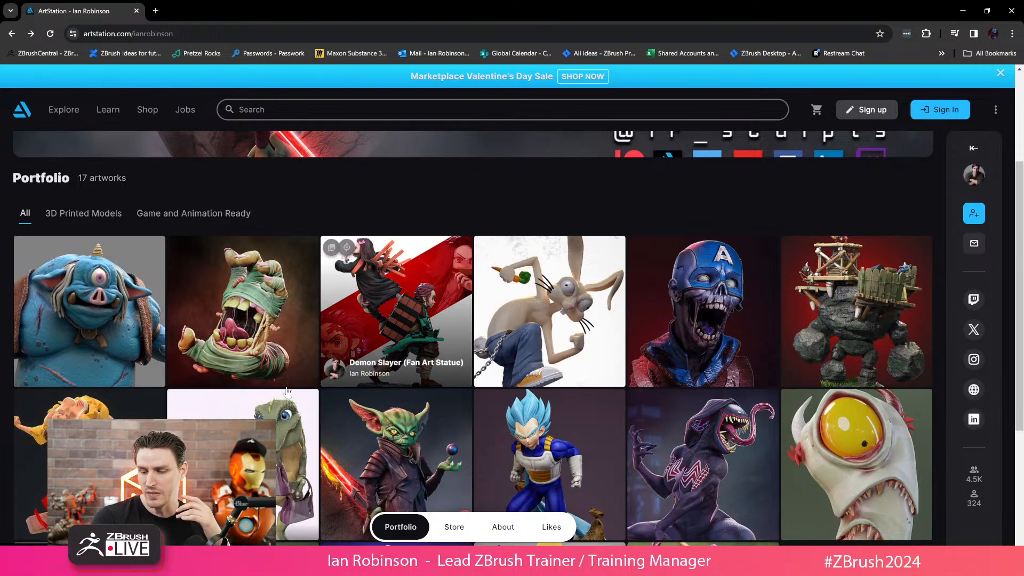
left_click(235, 446)
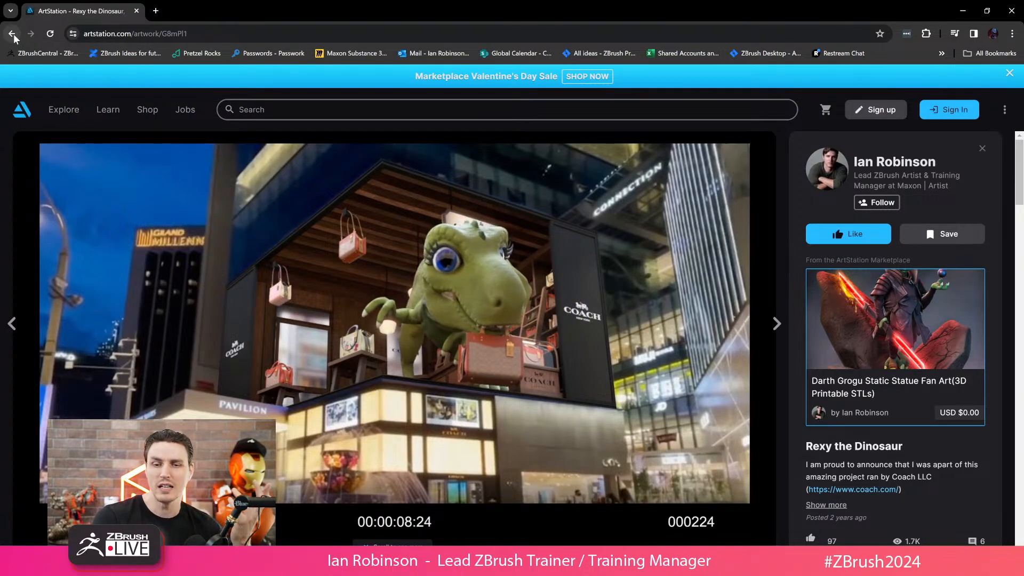
left_click(11, 34)
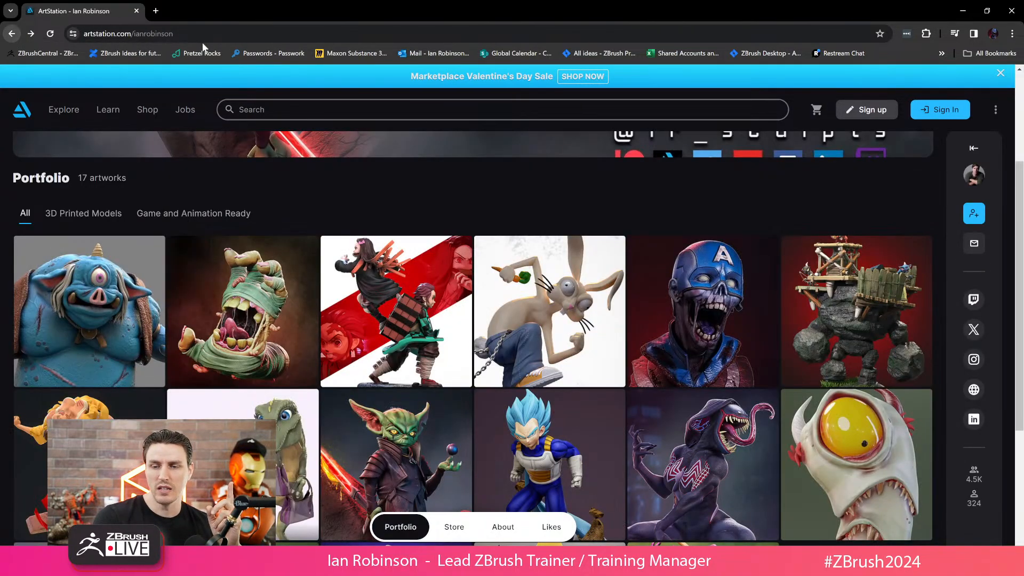
- Open YouTube in a new browser tab and search for "but raptors"
key("ctrl+t")
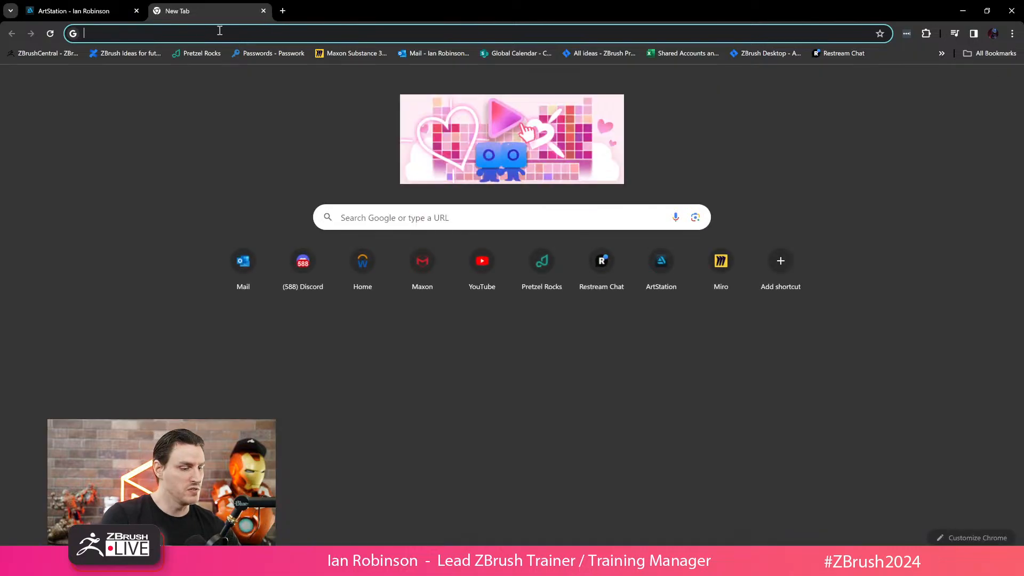
type("yout")
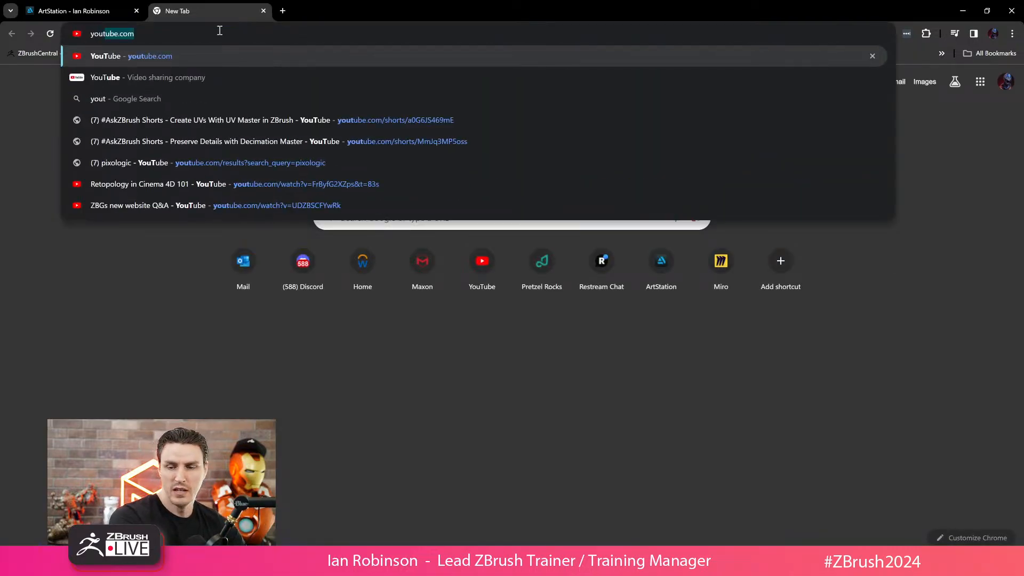
key("Return")
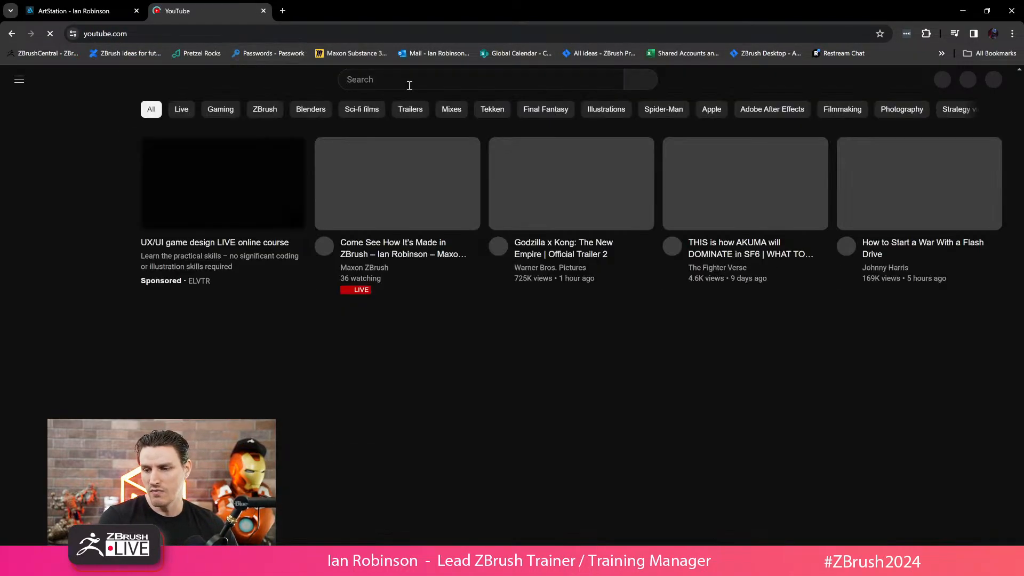
left_click(408, 82)
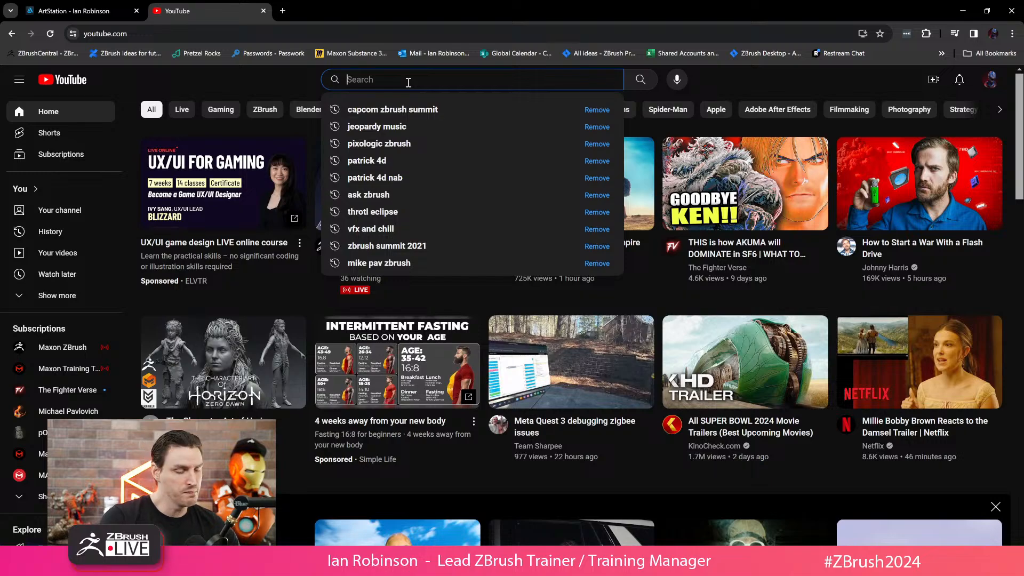
type("but")
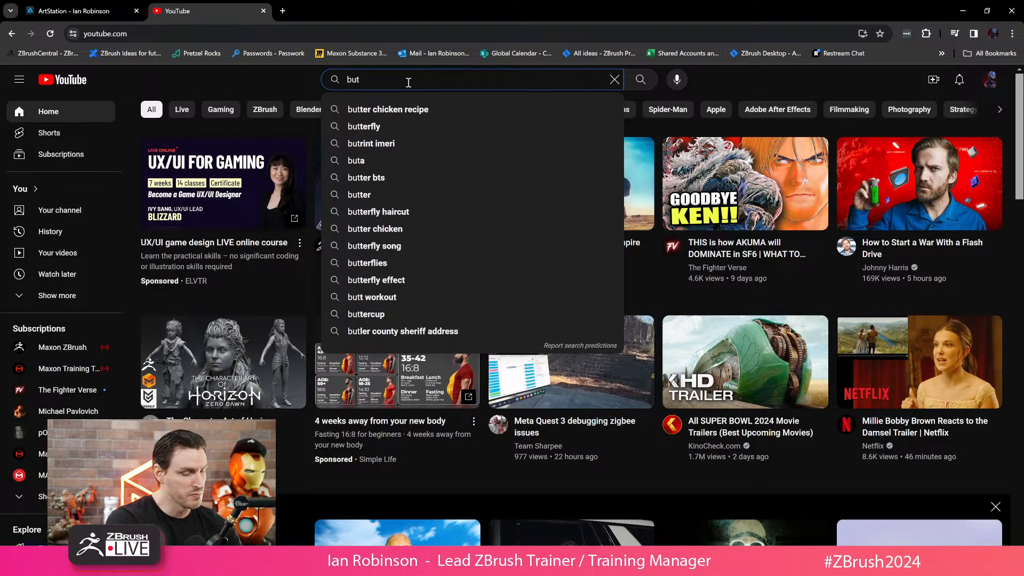
type(" rapt")
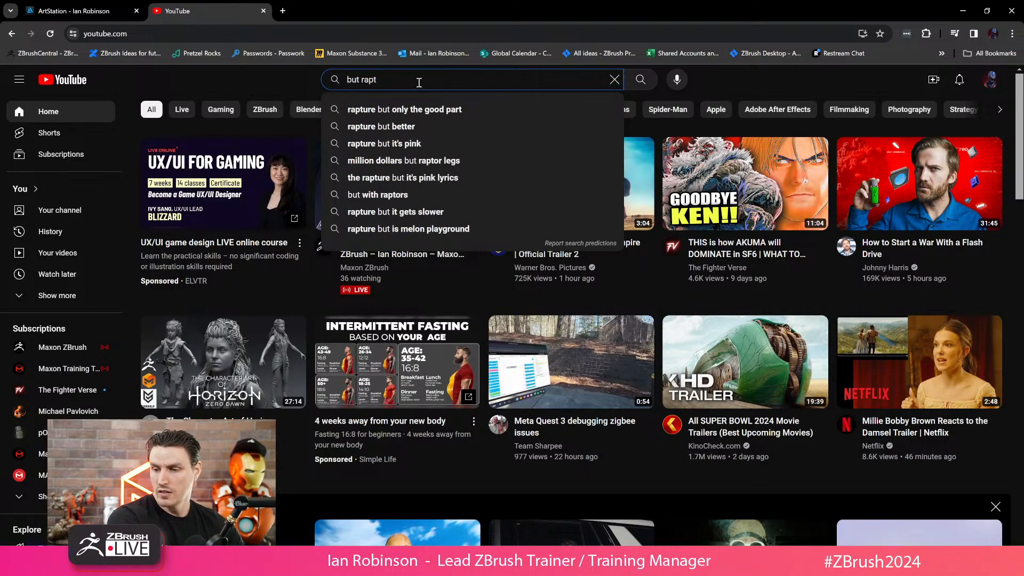
type("ors")
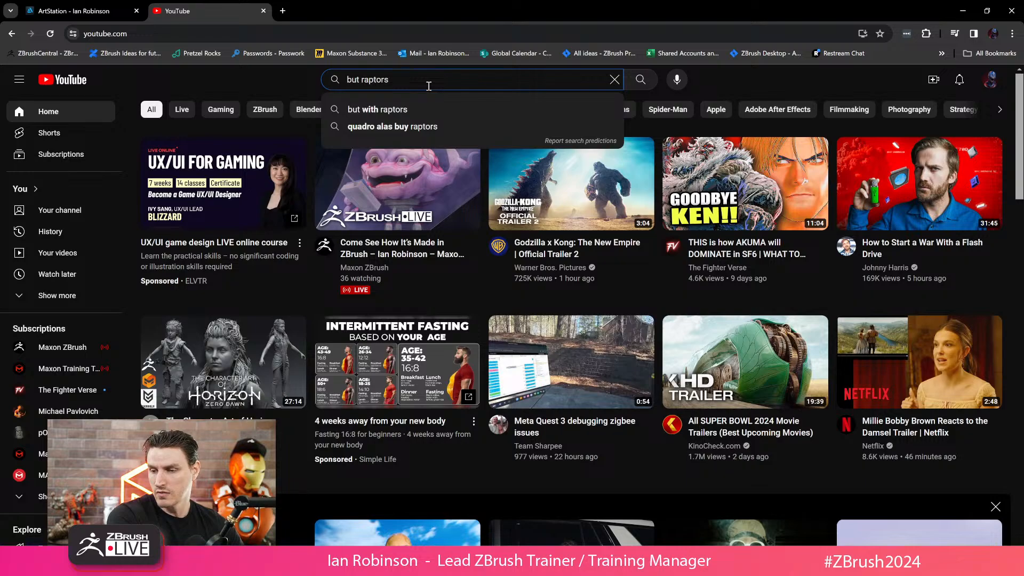
key("Return")
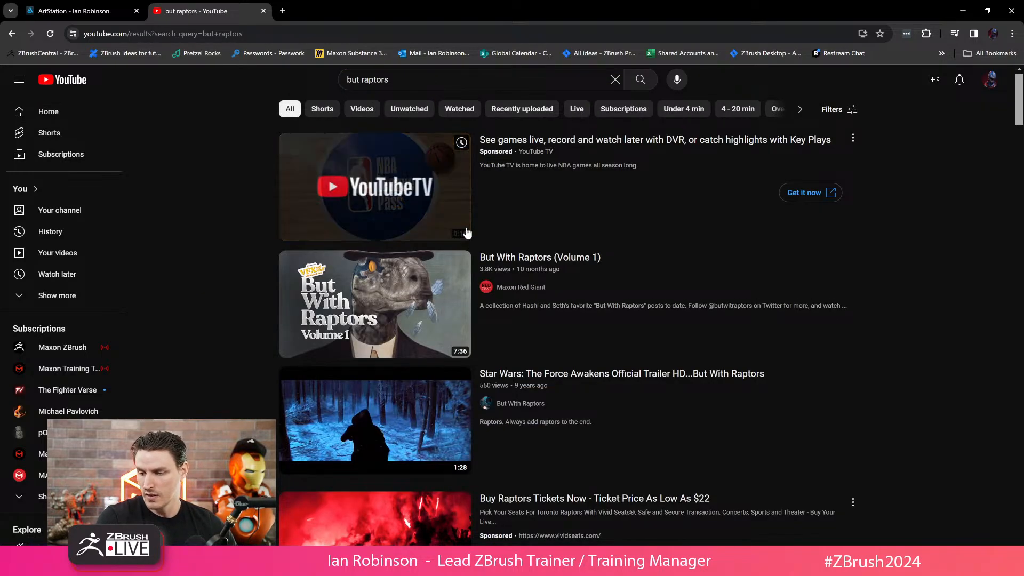
- Open the But With Raptors (Volume 1) video and skip through its movie clips
left_click(520, 261)
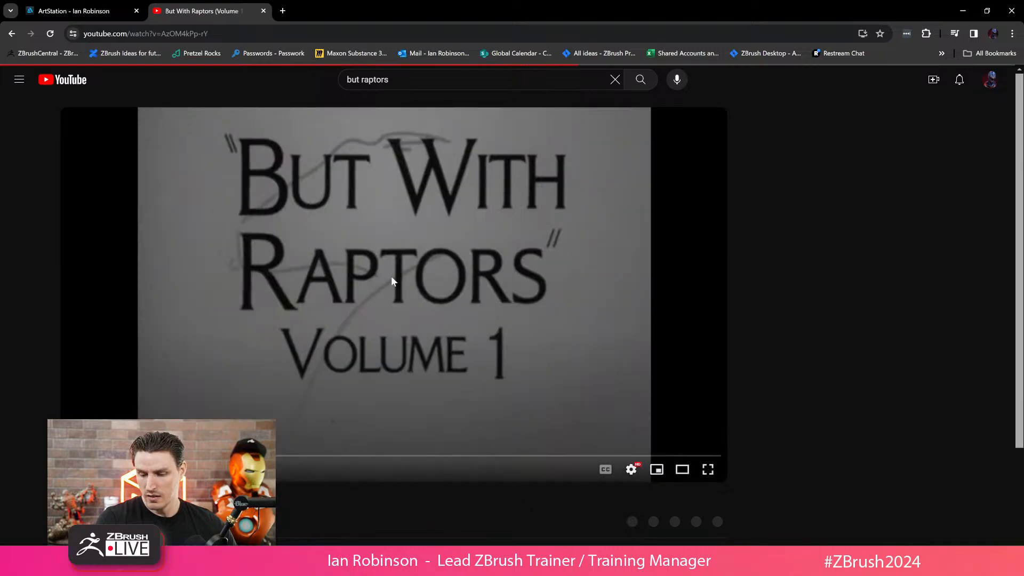
scroll(283, 398, "down", 3)
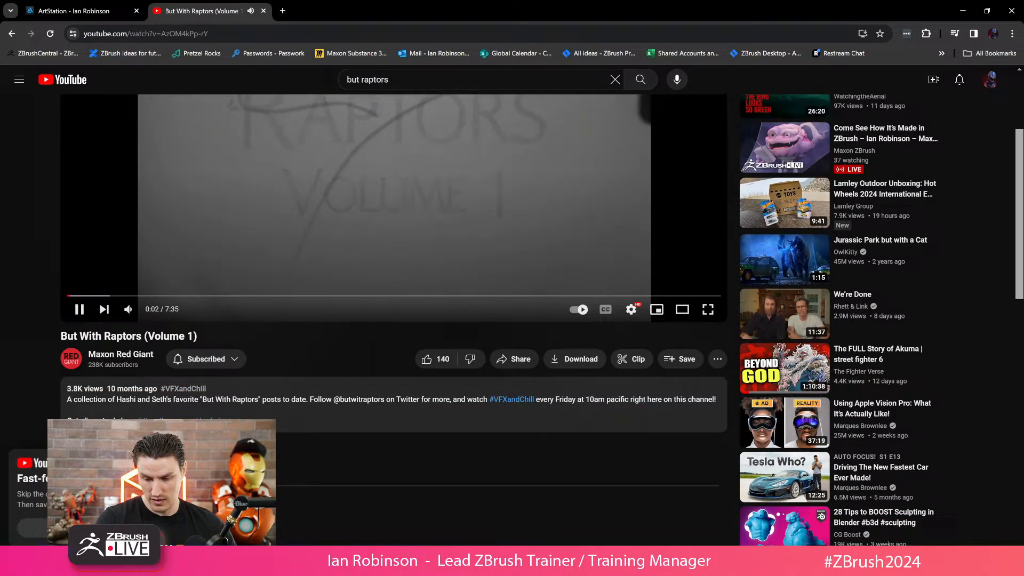
scroll(231, 416, "up", 3)
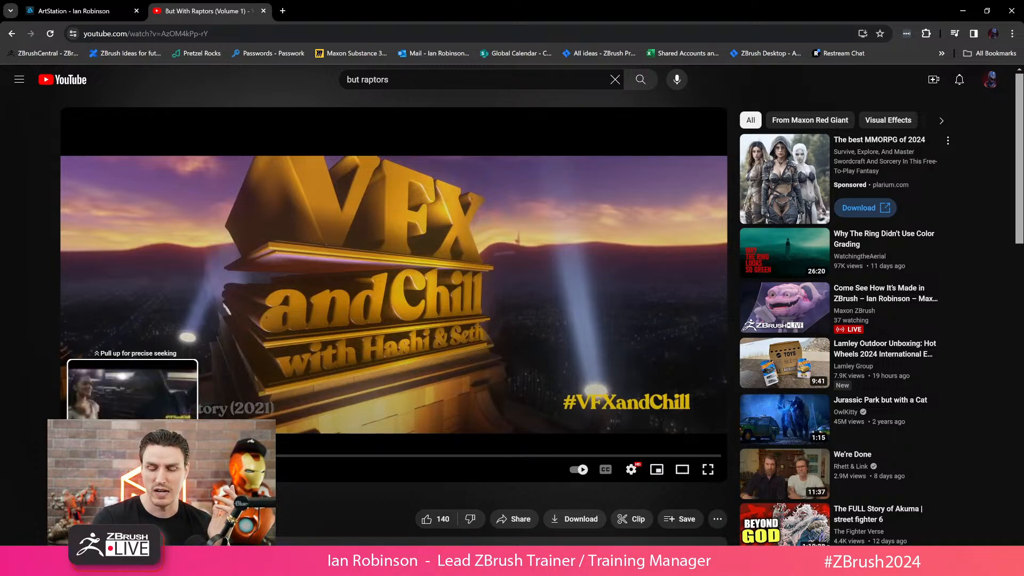
left_click(70, 456)
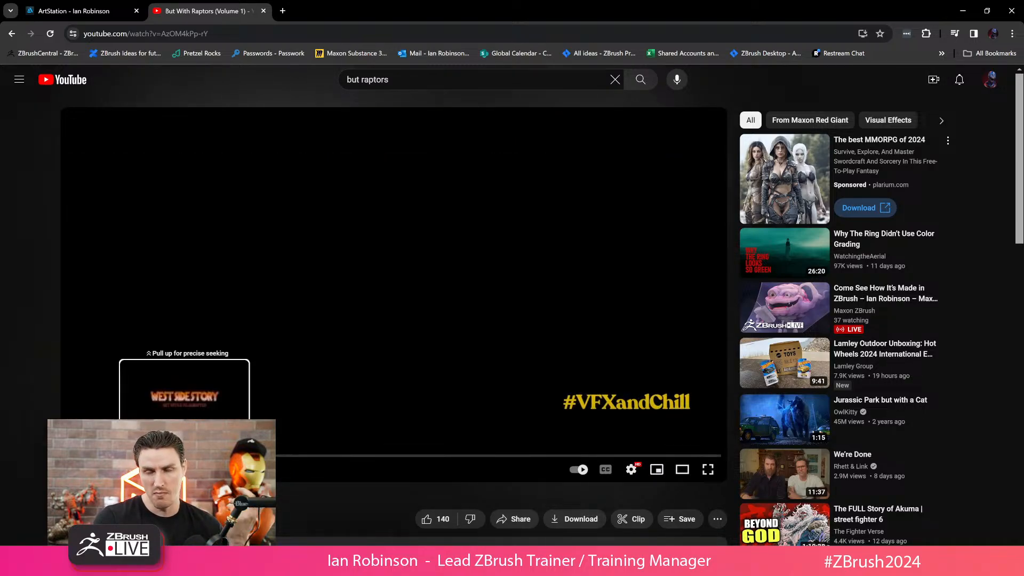
left_click(225, 456)
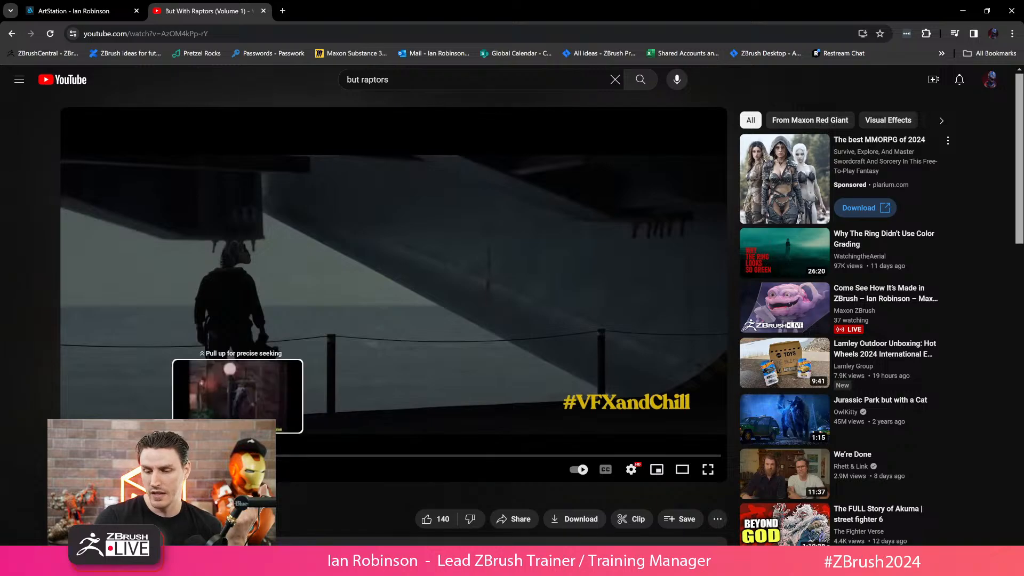
left_click(304, 436)
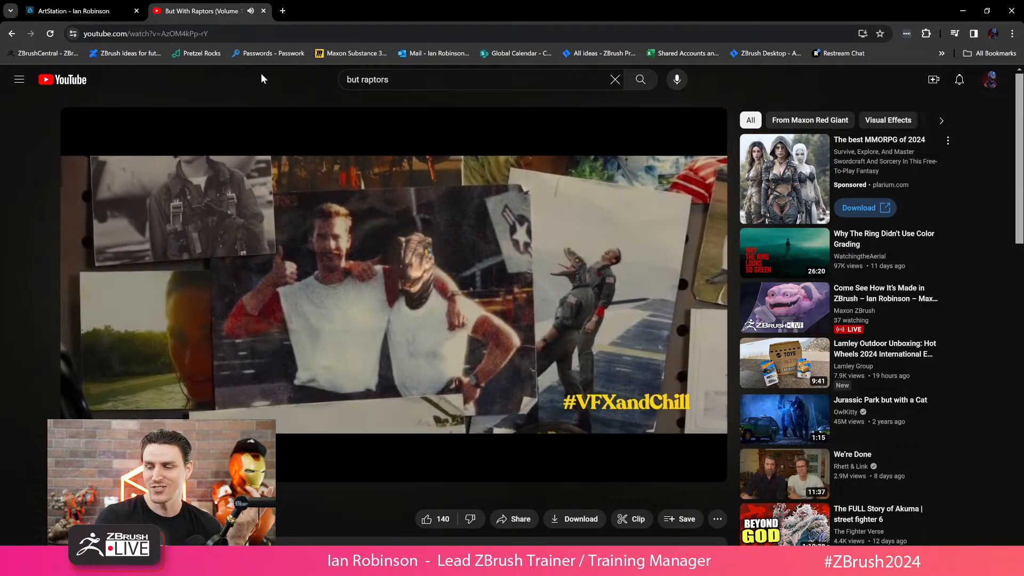
left_click(209, 35)
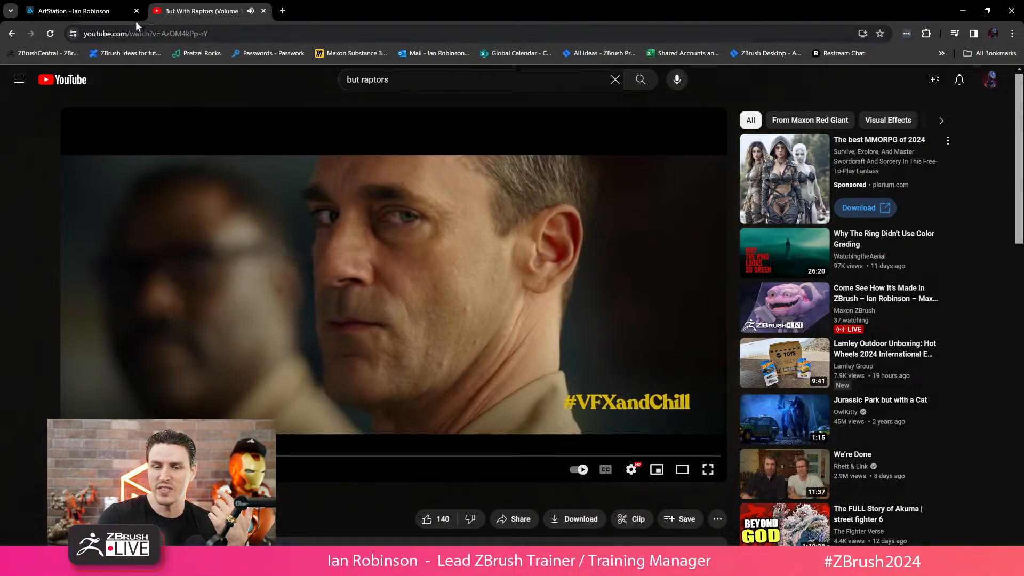
- Switch back to ZBrush through the ArtStation page and move the wheel sideways off the centre with the gizmo
left_click(96, 10)
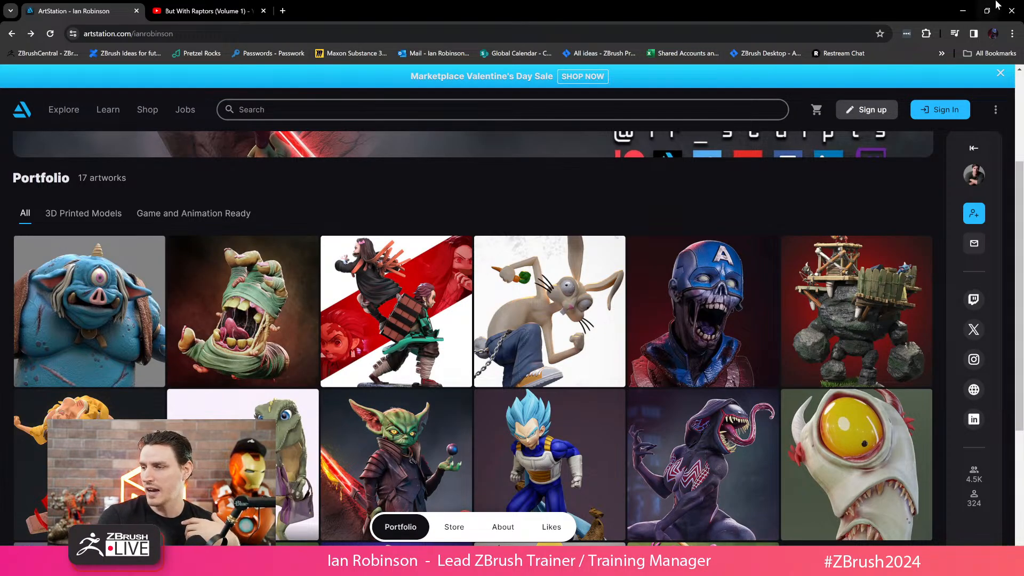
left_click(963, 11)
left_click_drag(728, 217, 773, 201)
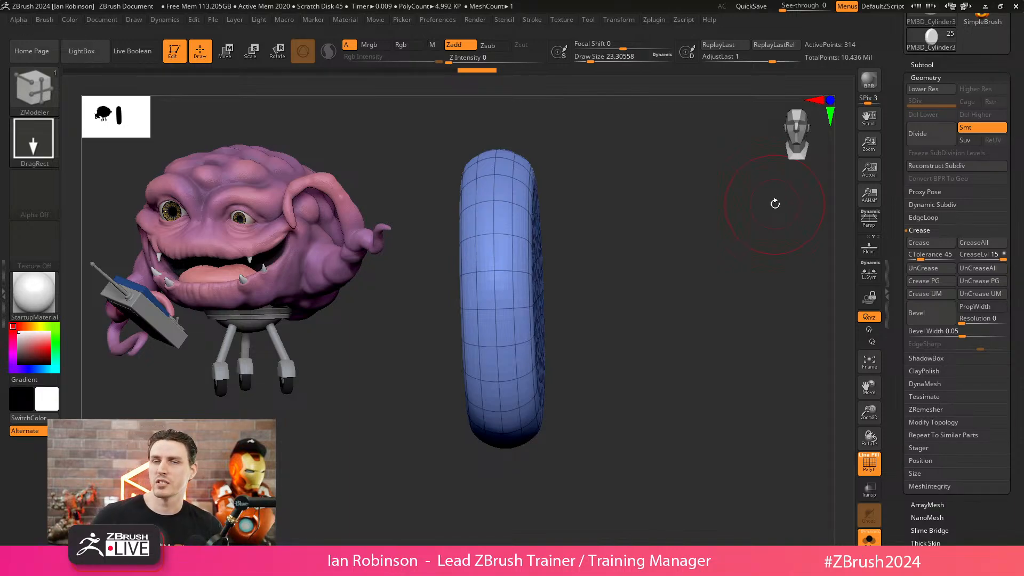
left_click_drag(774, 203, 612, 314)
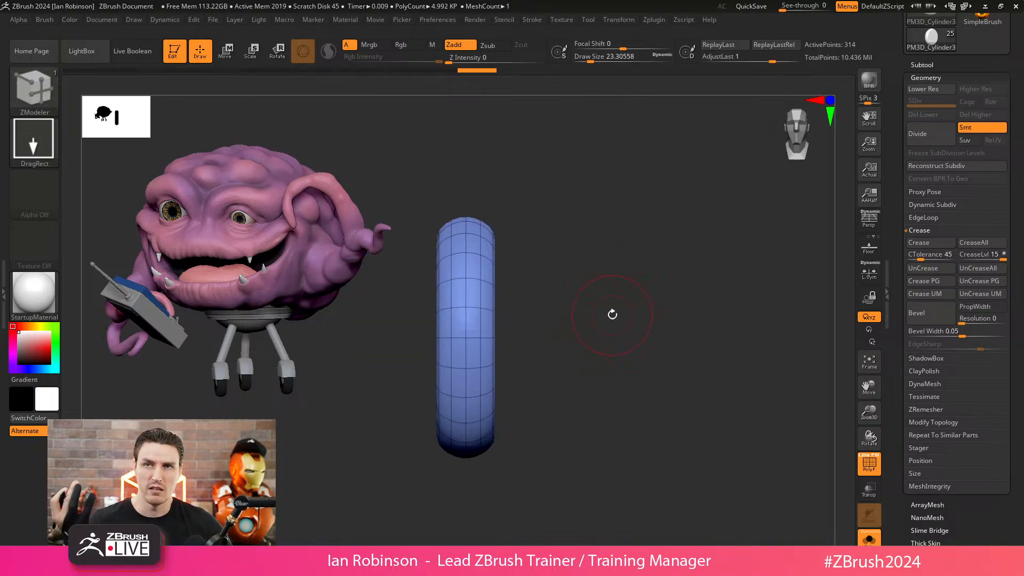
mouse_move(610, 313)
left_mouse_down()
mouse_move(617, 267)
mouse_move(638, 267)
left_mouse_up()
key("e")
left_click_drag(432, 347, 383, 347)
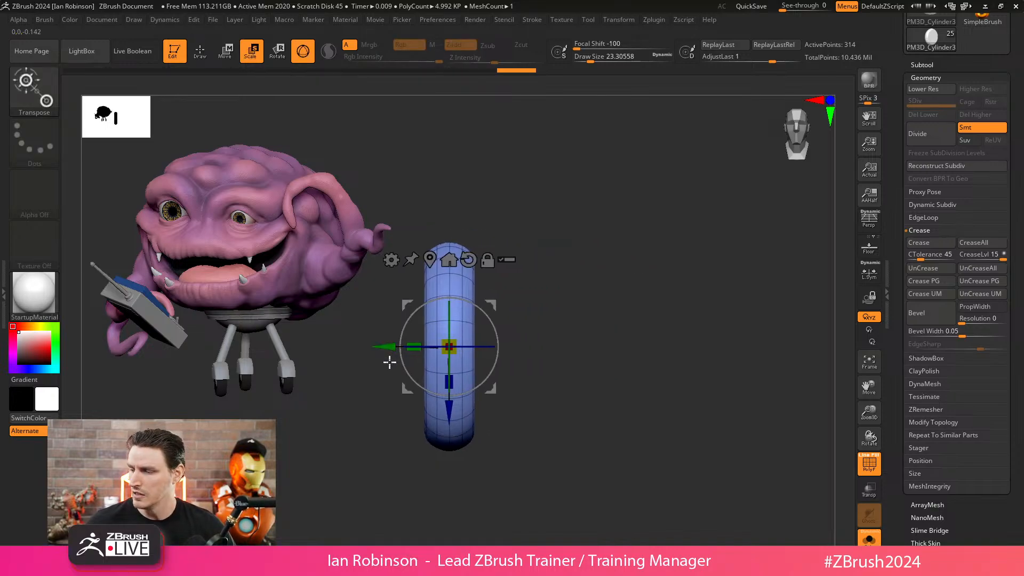
- Duplicate the offset wheel to the opposite side with Mirror And Weld
left_click(933, 422)
left_click(942, 448)
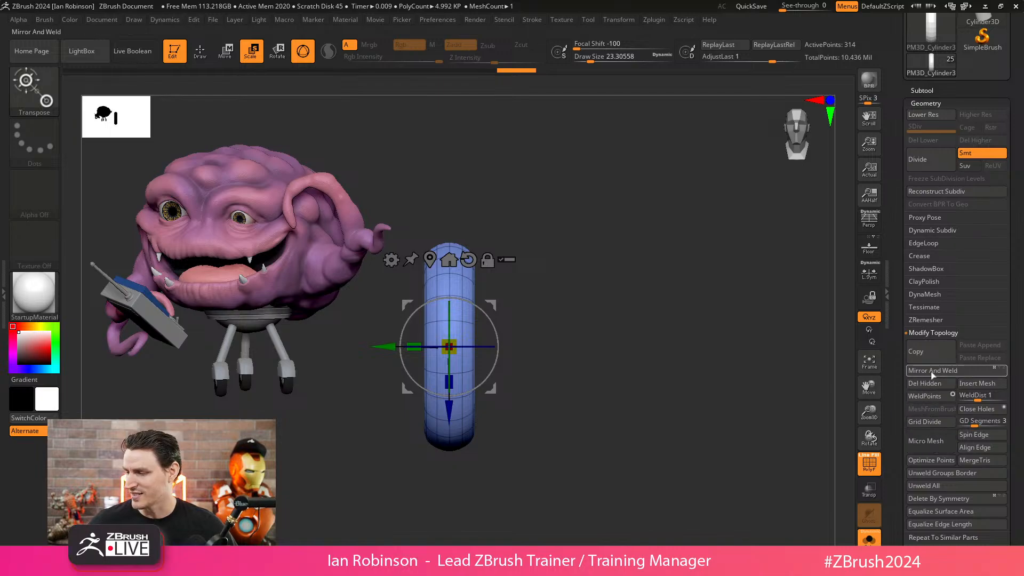
left_click_drag(665, 246, 700, 247)
left_click_drag(701, 245, 707, 285, "alt")
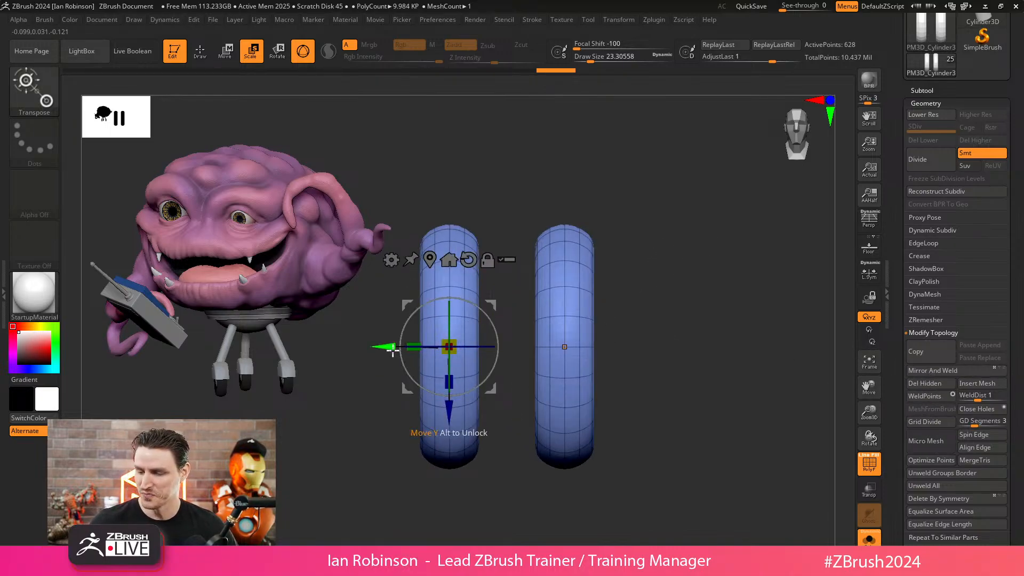
- Slide the mirrored pair of wheels closer together along the Y axis, leave the gizmo and view them side-on
left_click_drag(386, 347, 396, 346)
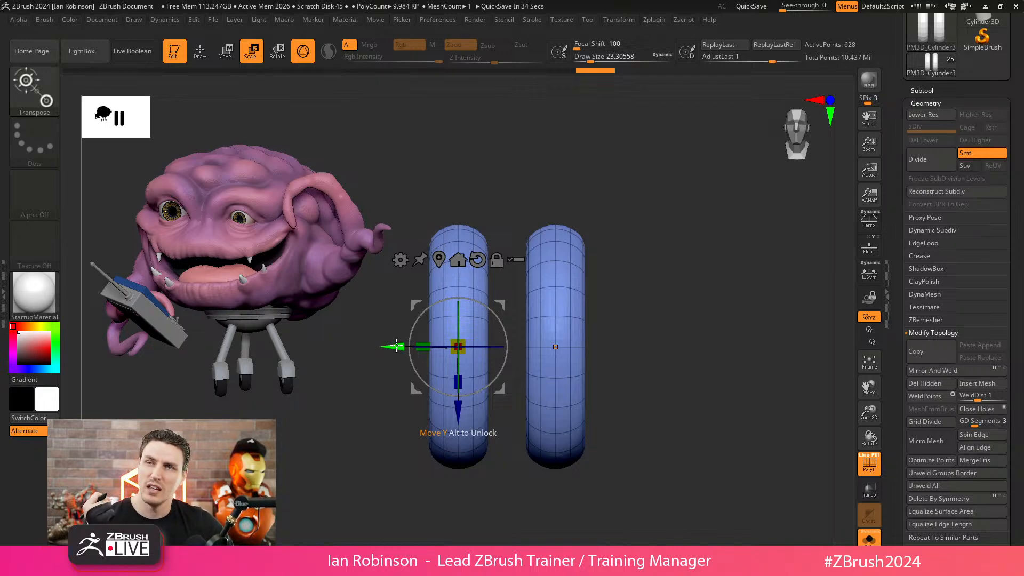
key("ctrl+z")
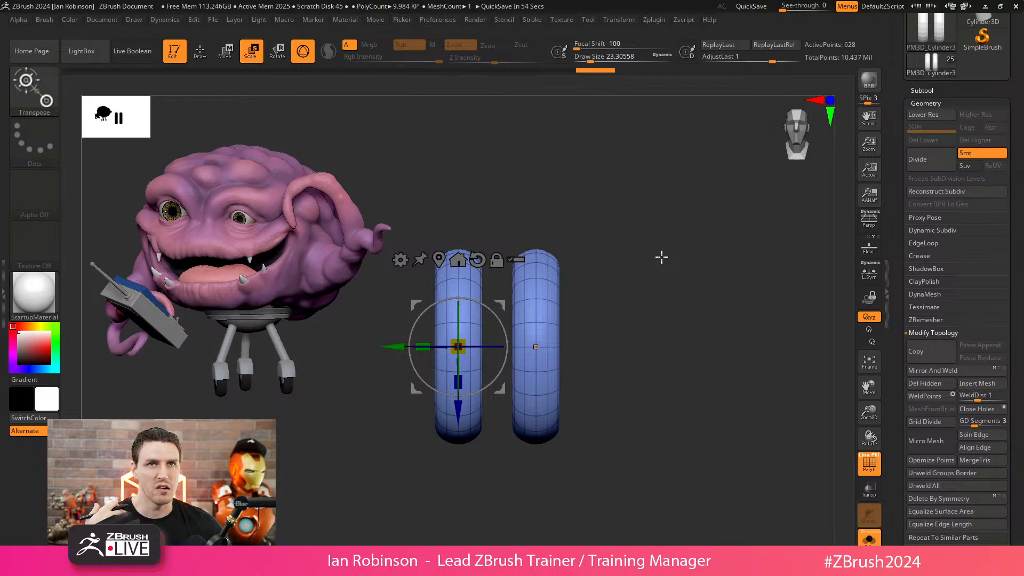
key("ctrl+shift+z")
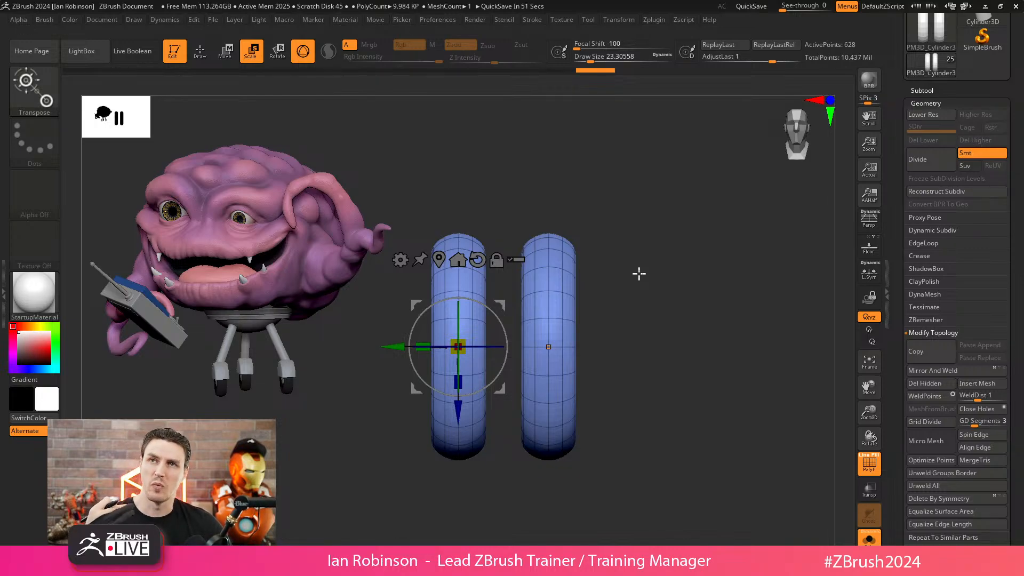
key("q")
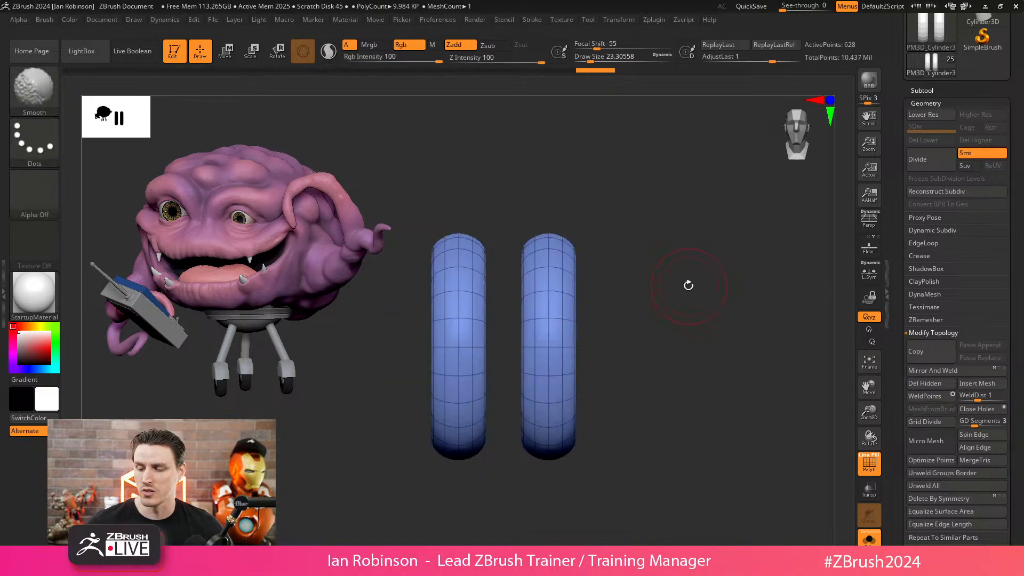
mouse_move(688, 285)
left_mouse_down("shift")
mouse_move(698, 293)
mouse_move(692, 285)
left_mouse_up("shift")
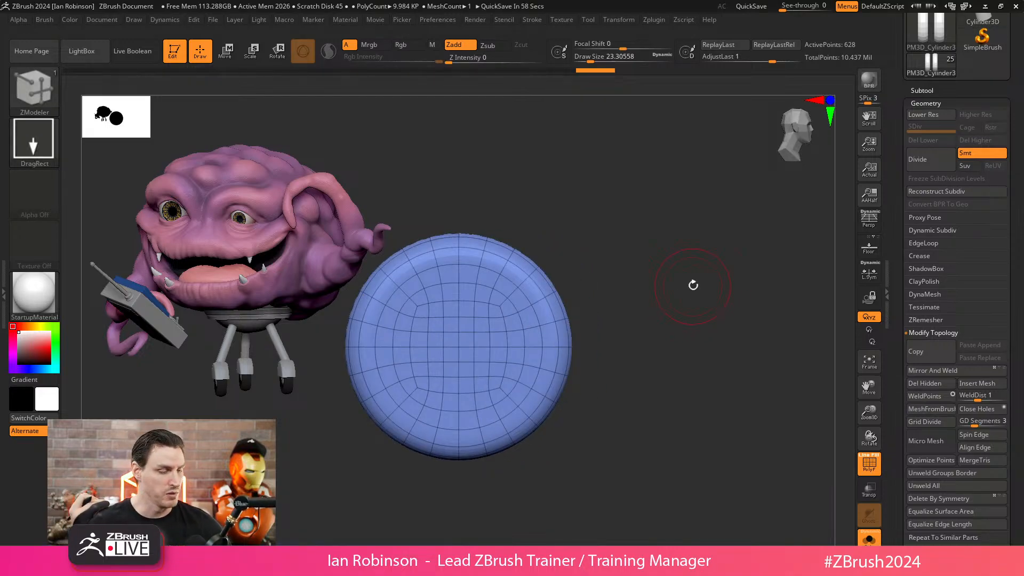
- Put the wheel subtool into a new subtool folder named Desk_Wheels
left_click(928, 90)
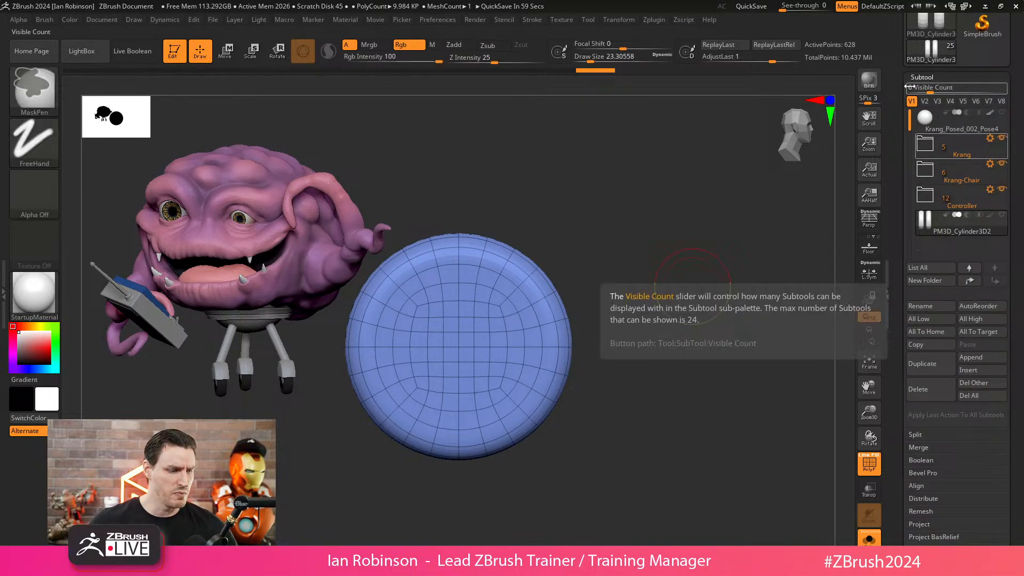
key("ctrl+f")
type("Desk_Wheels")
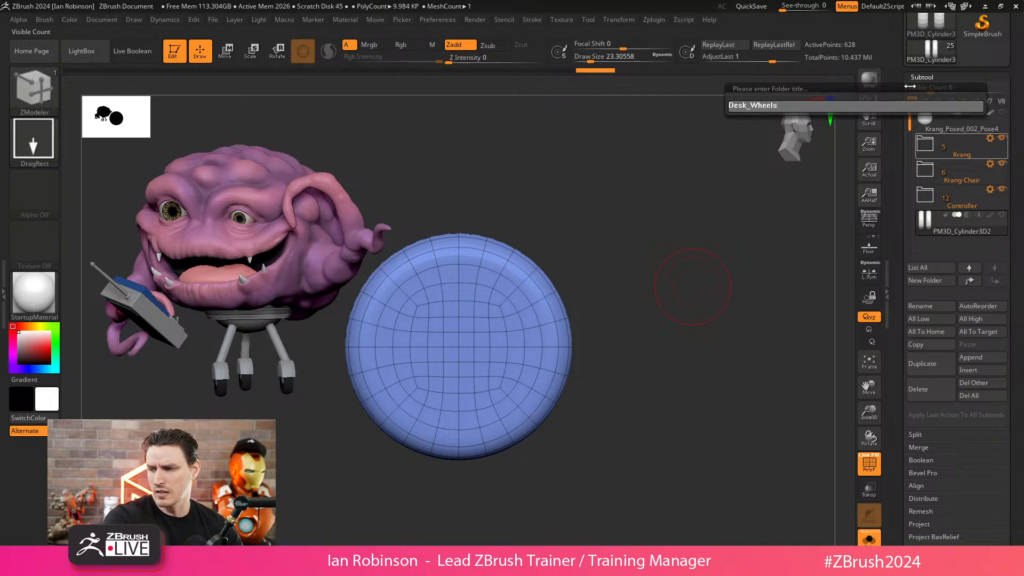
key("Return")
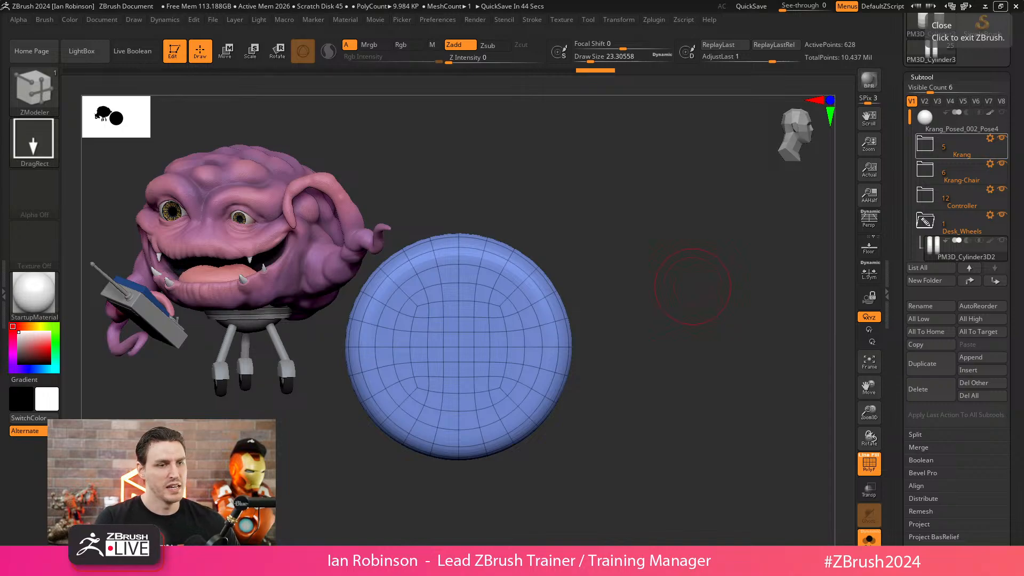
- Bring up the browser's SpongeBob sculpt search results and open the Instagram post showing the grey SpongeBob render
left_click_drag(0, 45, 481, 5)
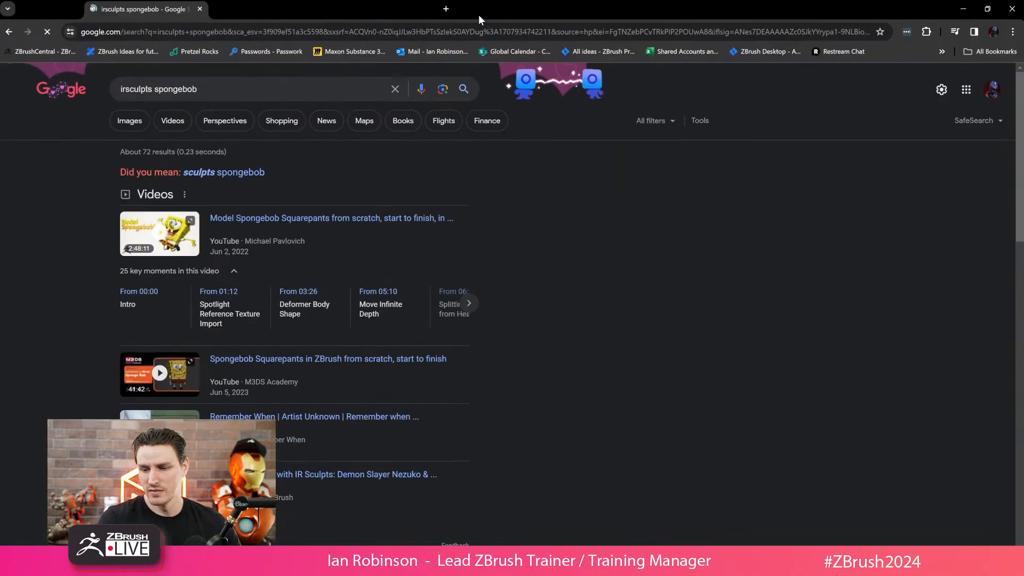
scroll(374, 292, "down", 2)
scroll(378, 282, "down", 7)
scroll(384, 274, "up", 2)
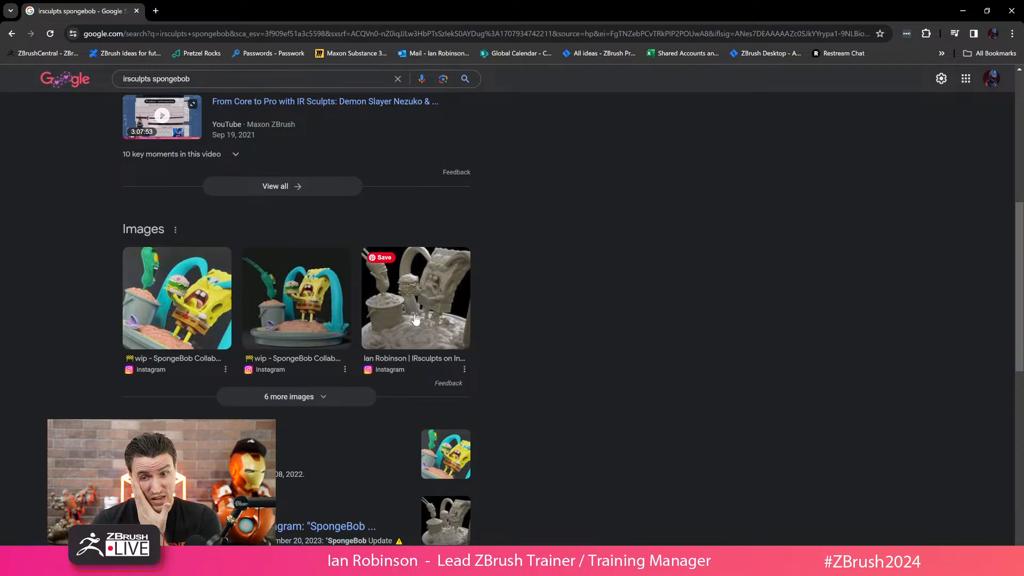
left_click(405, 362)
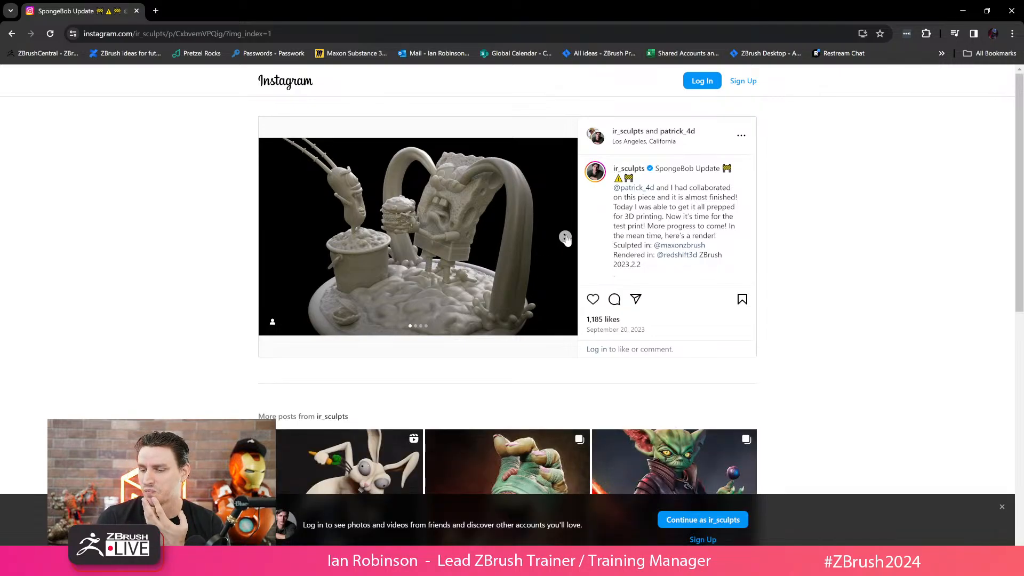
- Step forward and back through the SpongeBob sculpt renders in the Instagram post
left_click(565, 237)
left_click(565, 238)
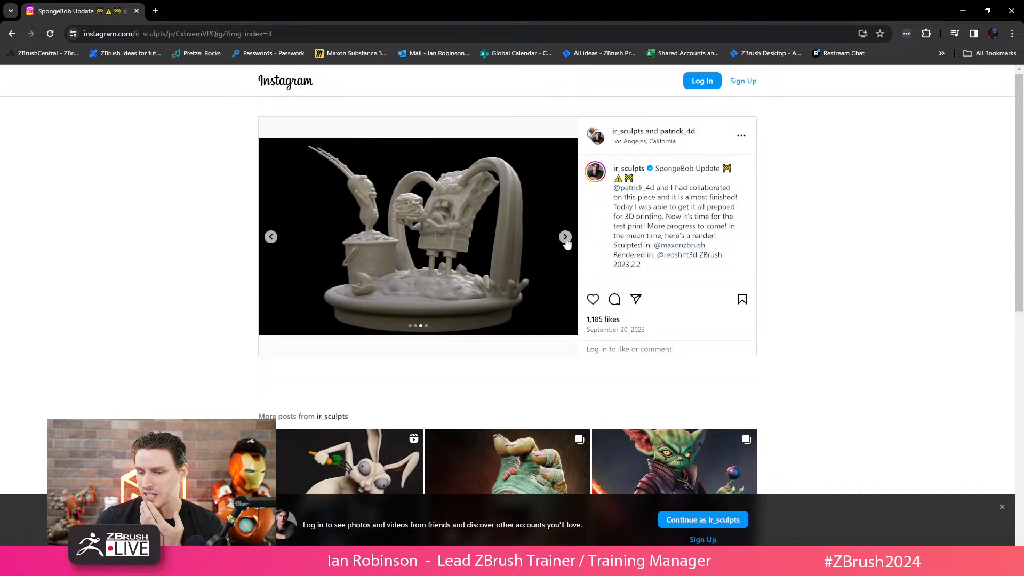
left_click(566, 238)
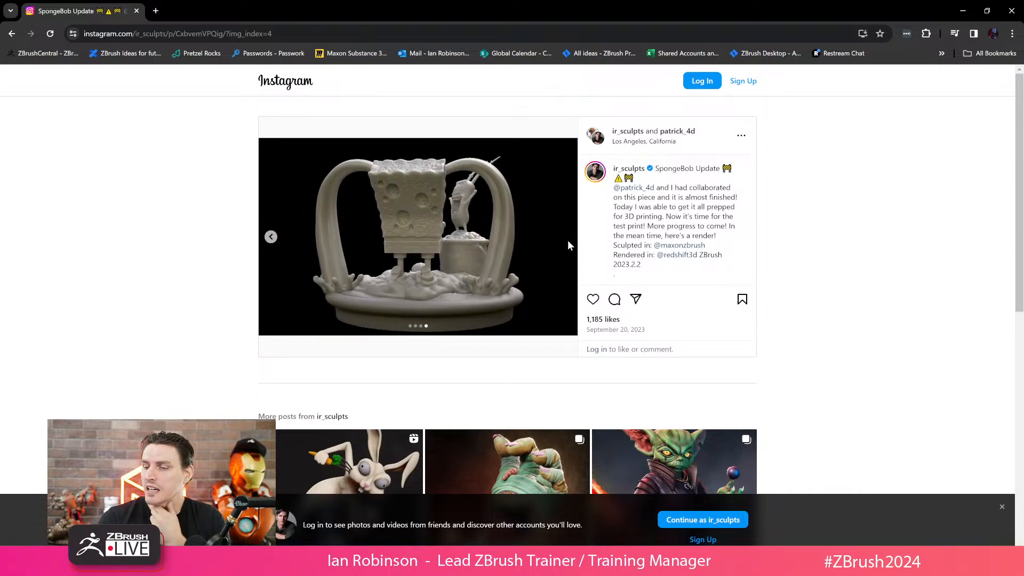
left_click(271, 237)
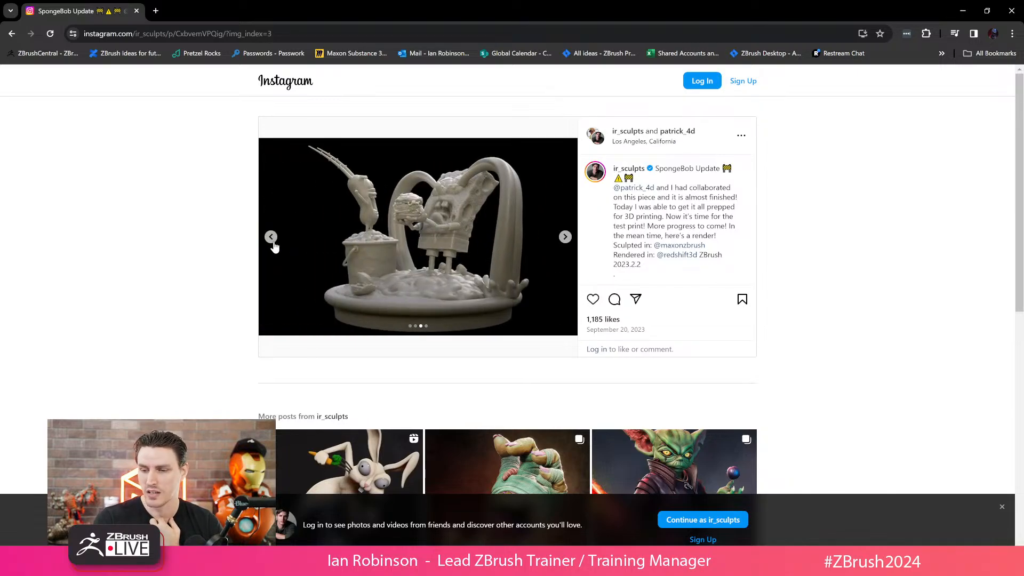
left_click(272, 239)
left_click(273, 240)
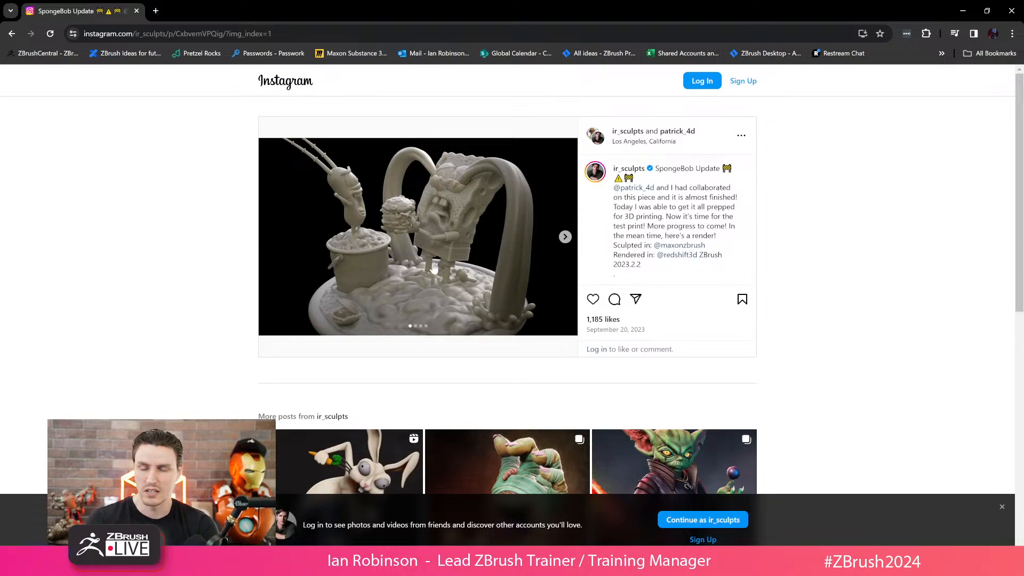
left_click(564, 237)
- Browse the artist's other Instagram posts and open the Conker Bad Fur Day reel
scroll(534, 288, "down", 6)
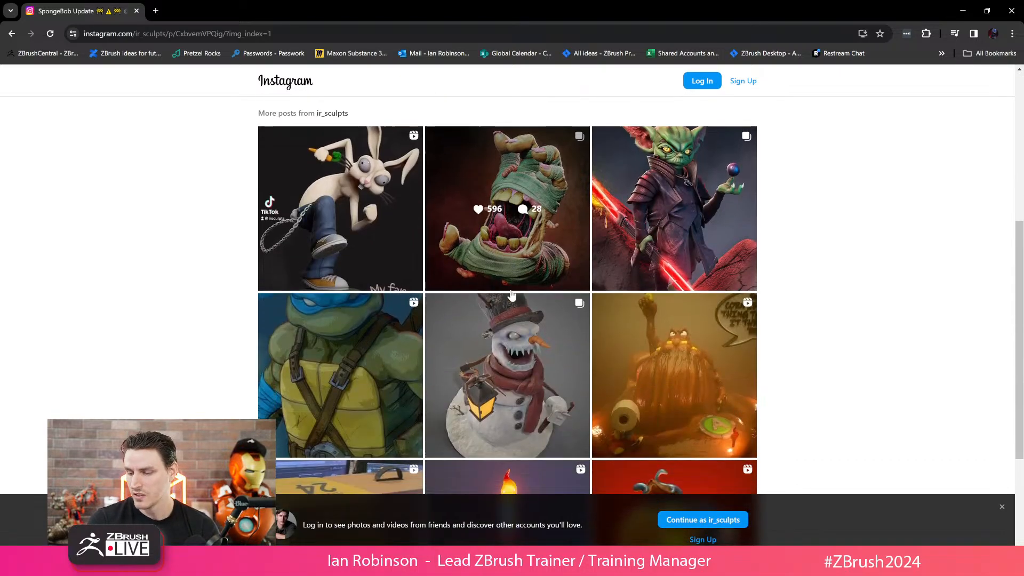
scroll(511, 293, "down", 3)
scroll(520, 283, "up", 4)
scroll(528, 277, "down", 2)
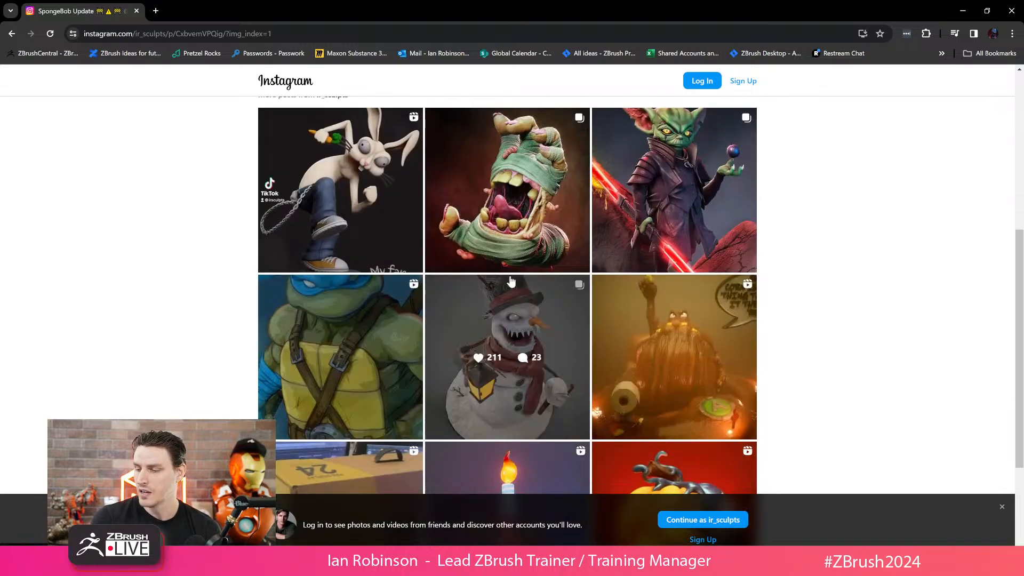
left_click(685, 271)
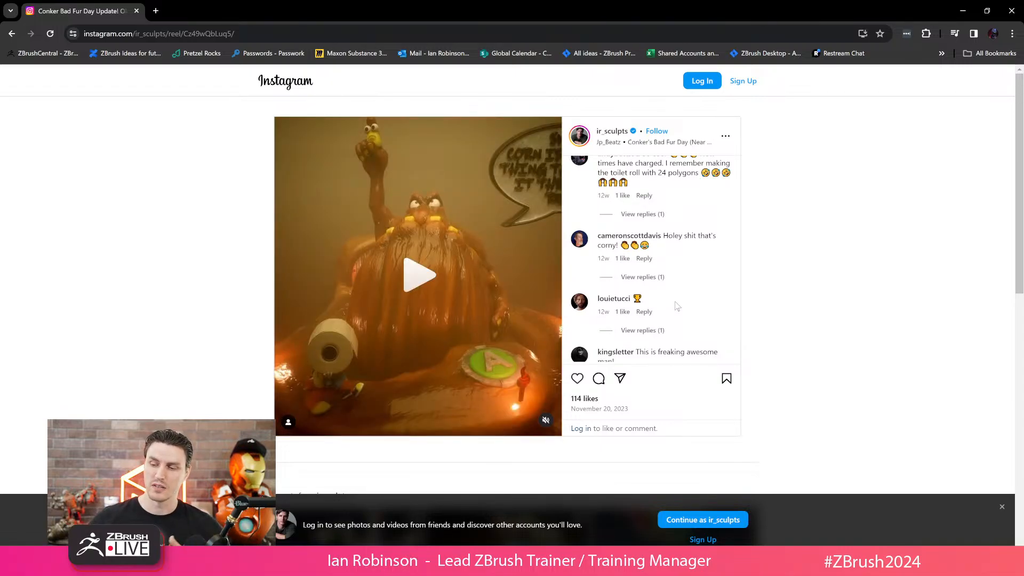
- Play the Conker reel, pause it and leave the browser to return to ZBrush
left_click(425, 271)
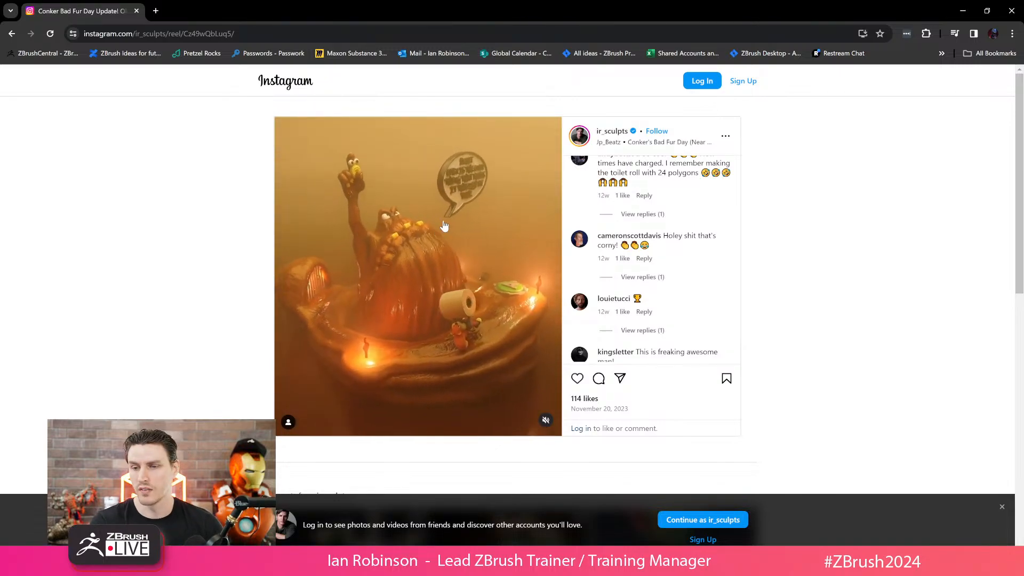
left_click(533, 196)
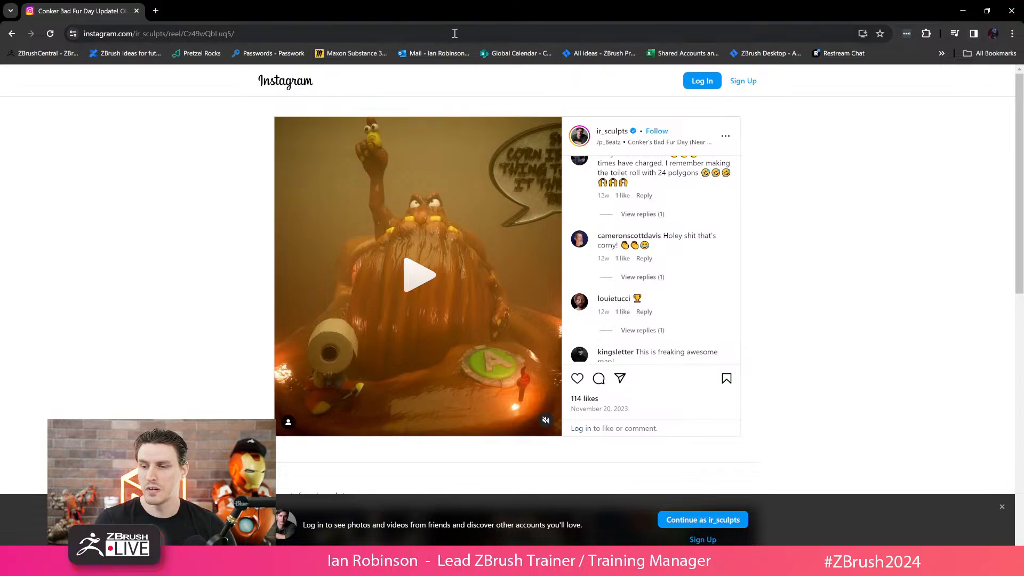
left_click(323, 33)
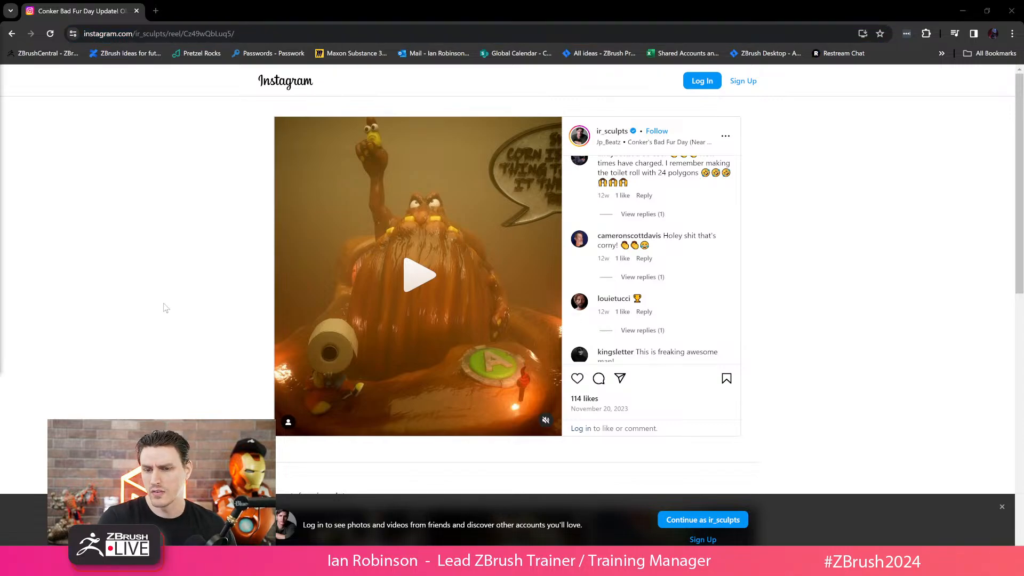
left_click(1012, 11)
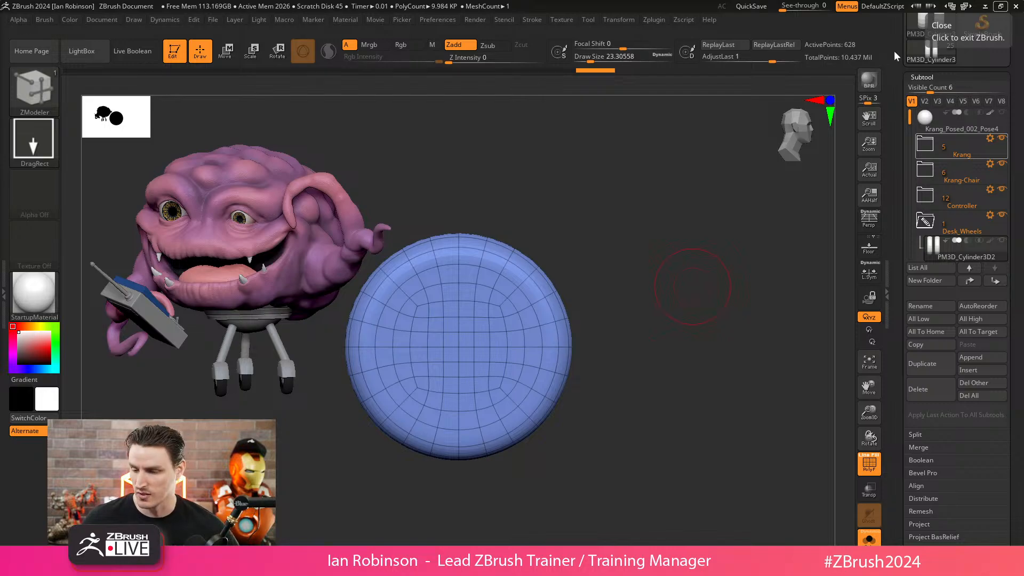
- Inspect the wheel pair from several angles and compare it with the desk wheels caster reference in the browser
left_click_drag(622, 236, 703, 240)
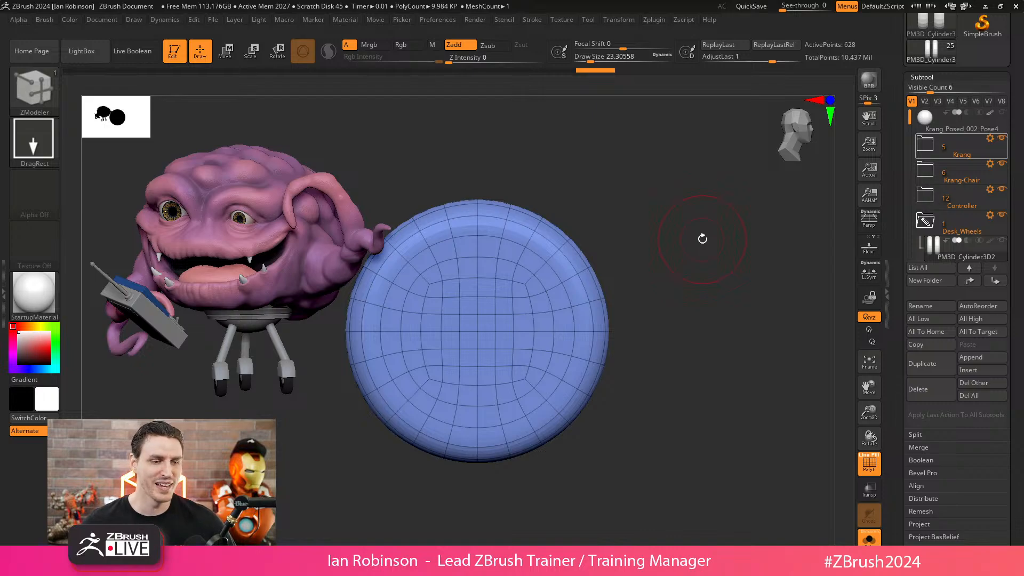
left_click_drag(682, 224, 725, 256, "alt")
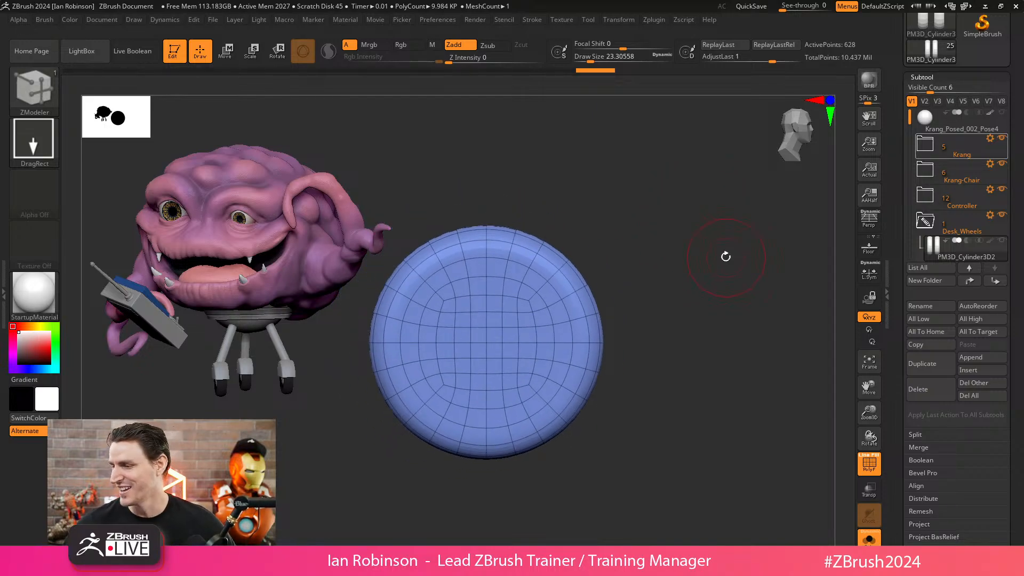
left_click_drag(647, 302, 698, 276)
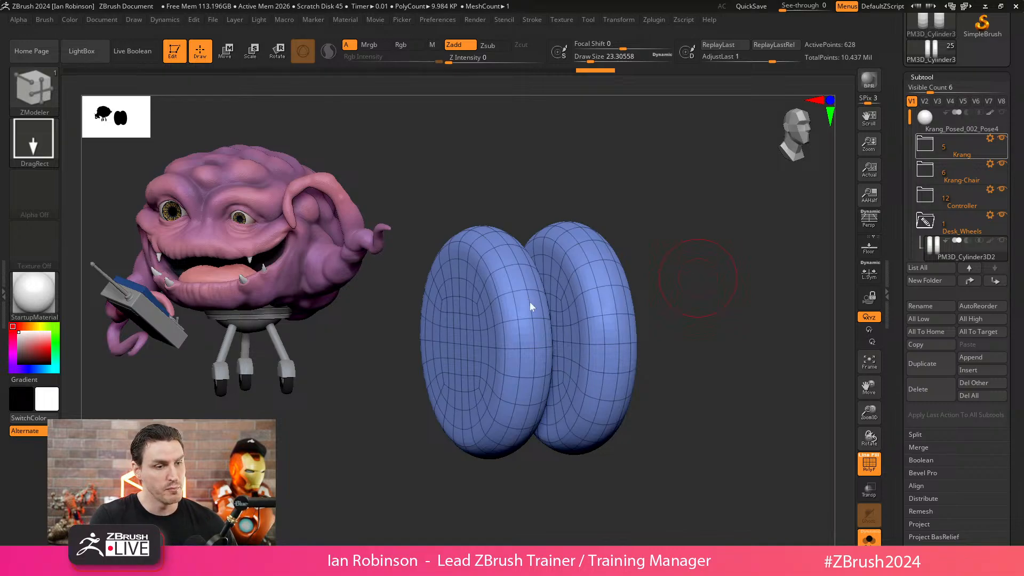
key("alt+Tab")
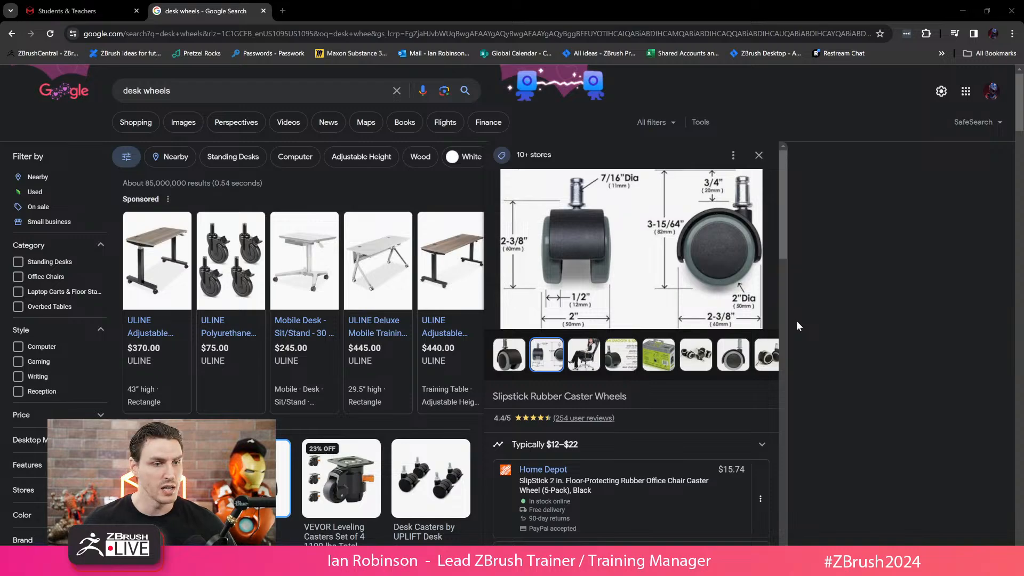
key("alt+Tab")
- Duplicate the wheel subtool without its smoothing and move the copy into the Desk_Wheels folder
mouse_move(704, 240)
left_mouse_down()
mouse_move(651, 233)
mouse_move(701, 217)
mouse_move(710, 239)
mouse_move(686, 234)
left_mouse_up()
key("shift+f")
key("b")
key("z")
key("m")
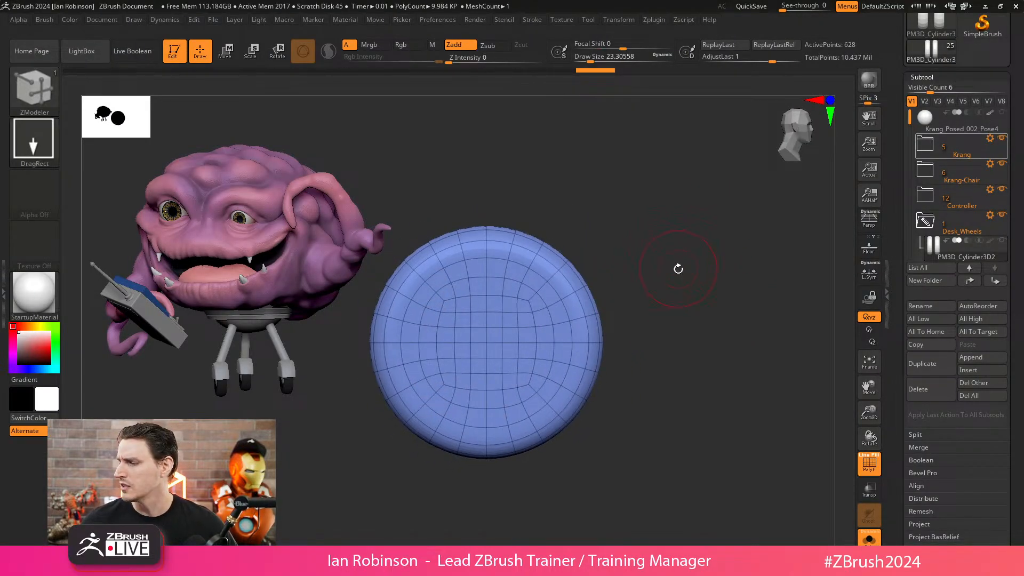
left_click(1001, 240)
key("ctrl+shift")
key("ctrl+shift+d")
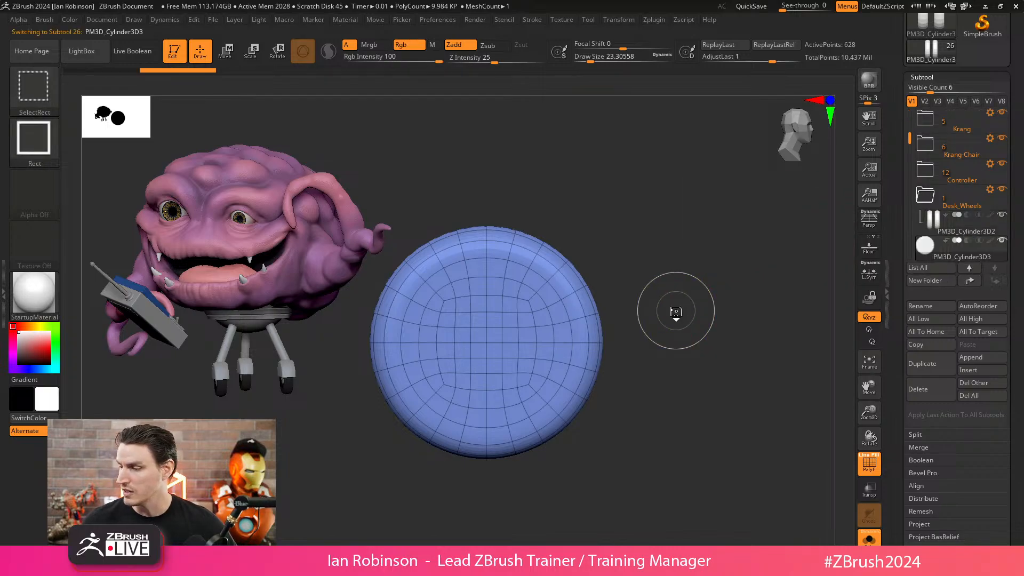
mouse_move(722, 245)
left_mouse_down("alt")
mouse_move(710, 276)
mouse_move(713, 247)
mouse_move(726, 258)
mouse_move(729, 236)
mouse_move(720, 236)
left_mouse_up("alt")
left_click(969, 281)
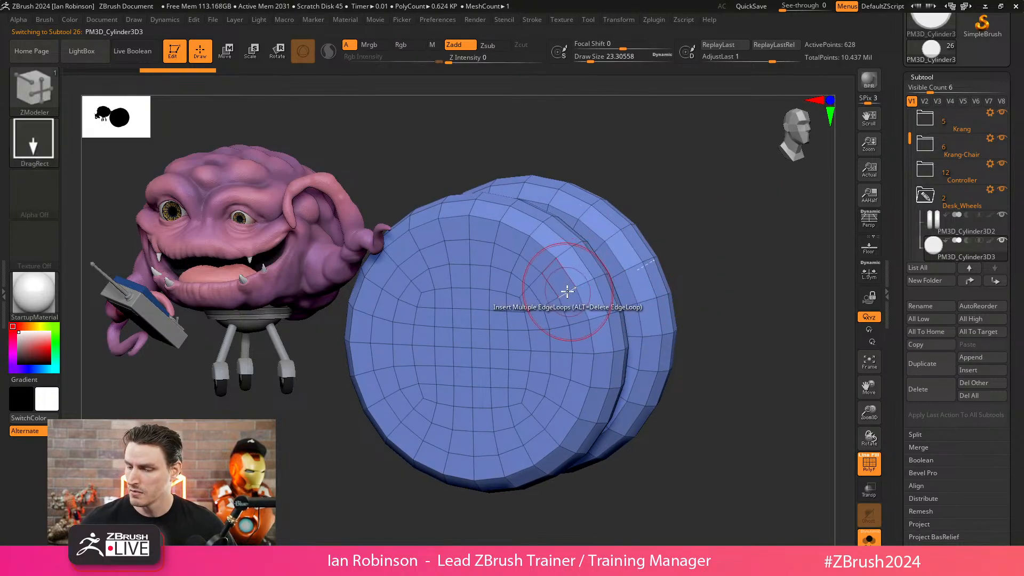
- Set the ZModeler edge action to PolyGroup and regroup the concentric polyloops on the duplicate wheels' outer faces
key("space")
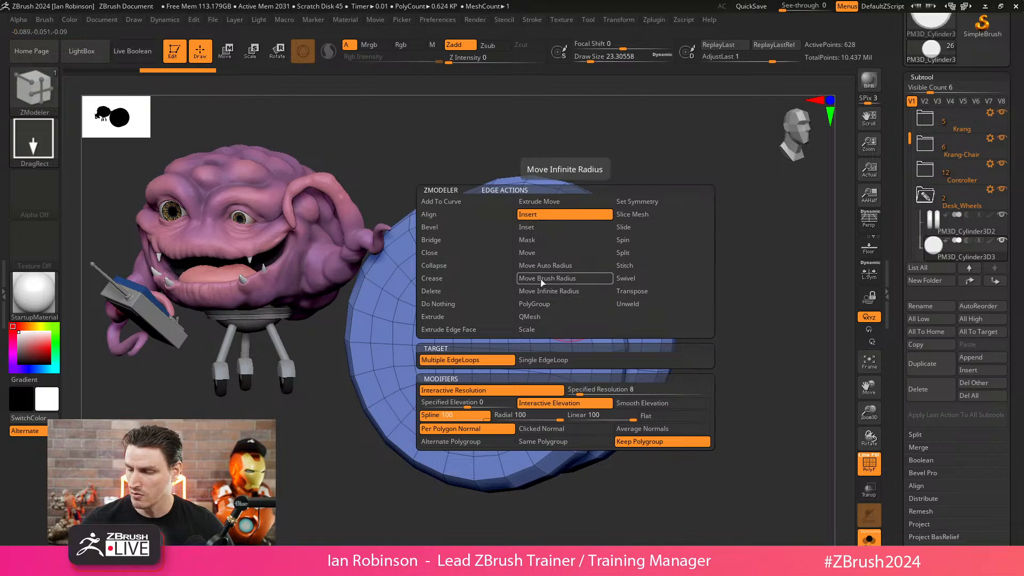
left_click(542, 304)
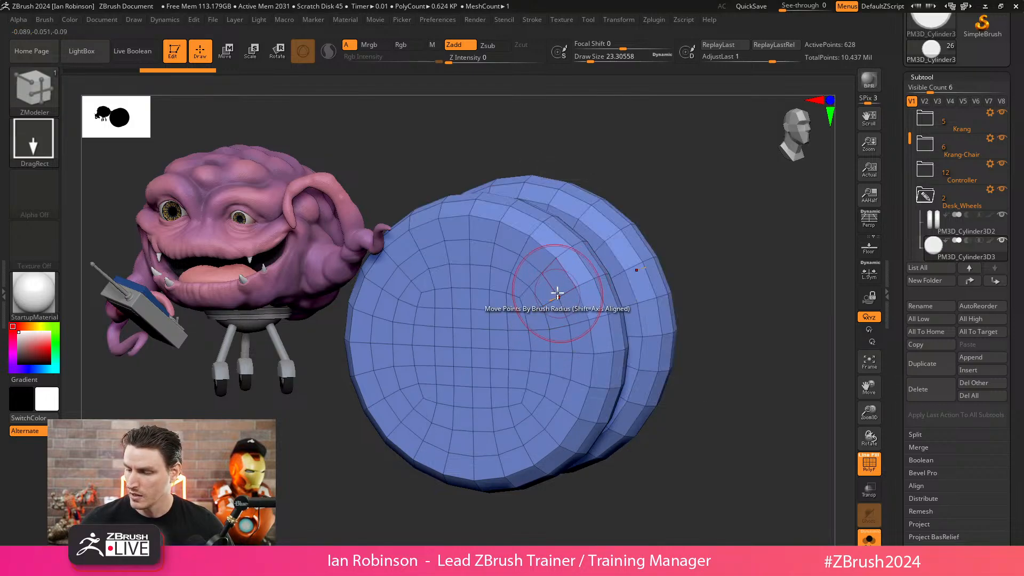
left_click(578, 339)
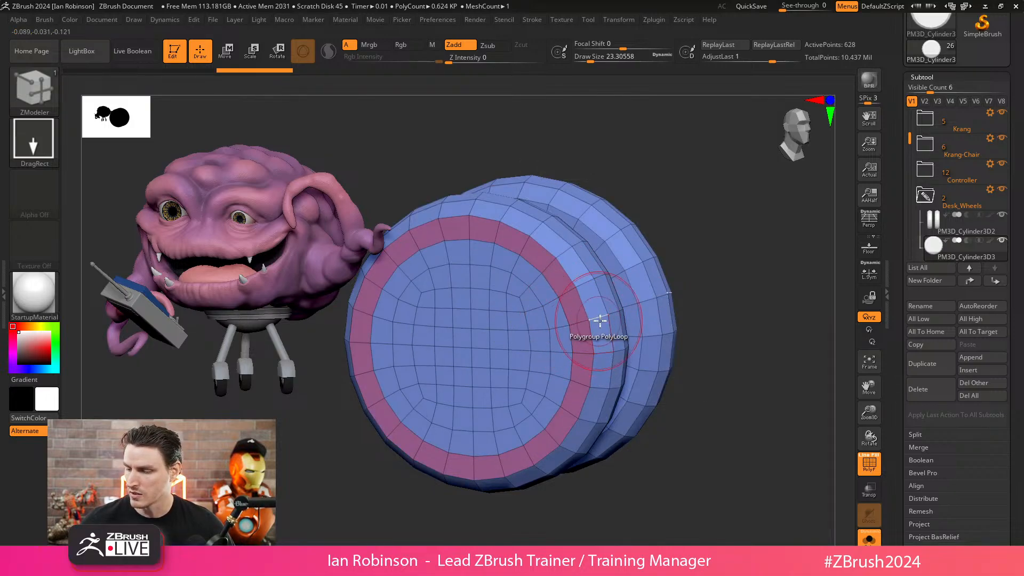
left_click_drag(708, 272, 602, 323, "alt")
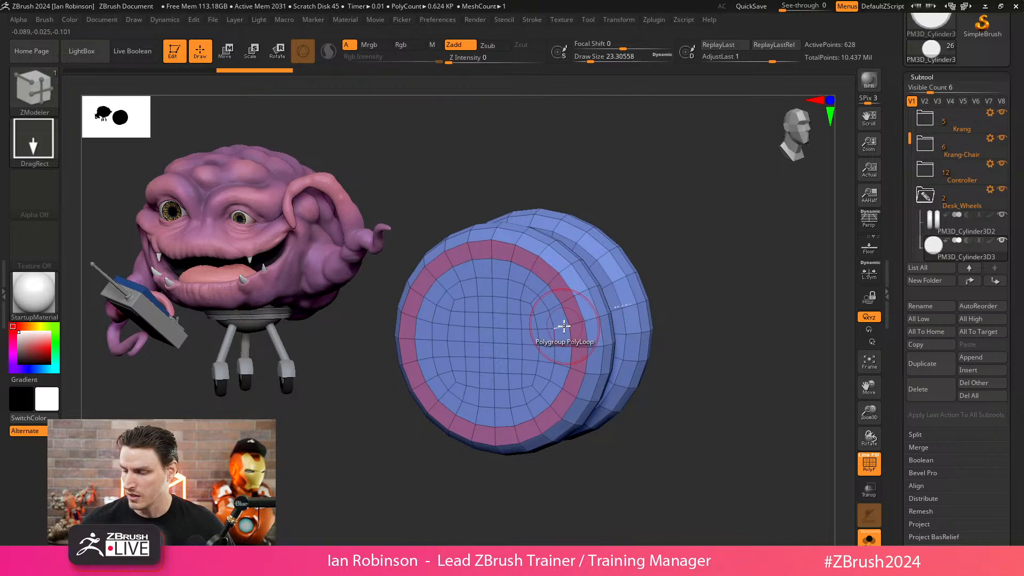
left_click(562, 326)
left_click(545, 330)
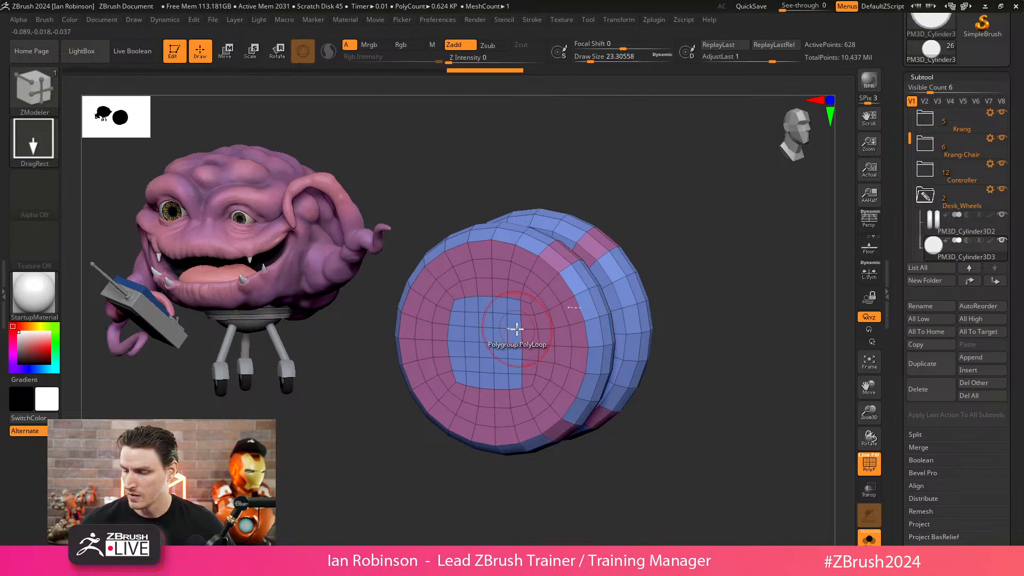
- Isolate the regrouped face rings, invert the visibility and apply Auto Groups to the remaining wheel geometry
left_click(557, 328, "ctrl+shift")
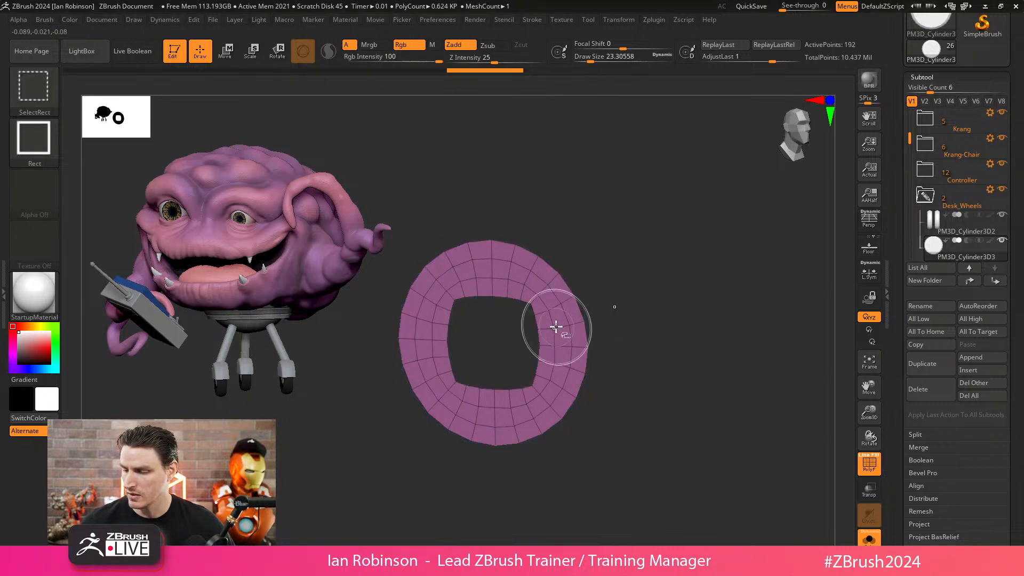
left_click_drag(690, 248, 688, 313, "ctrl+shift")
scroll(1000, 342, "down", 5)
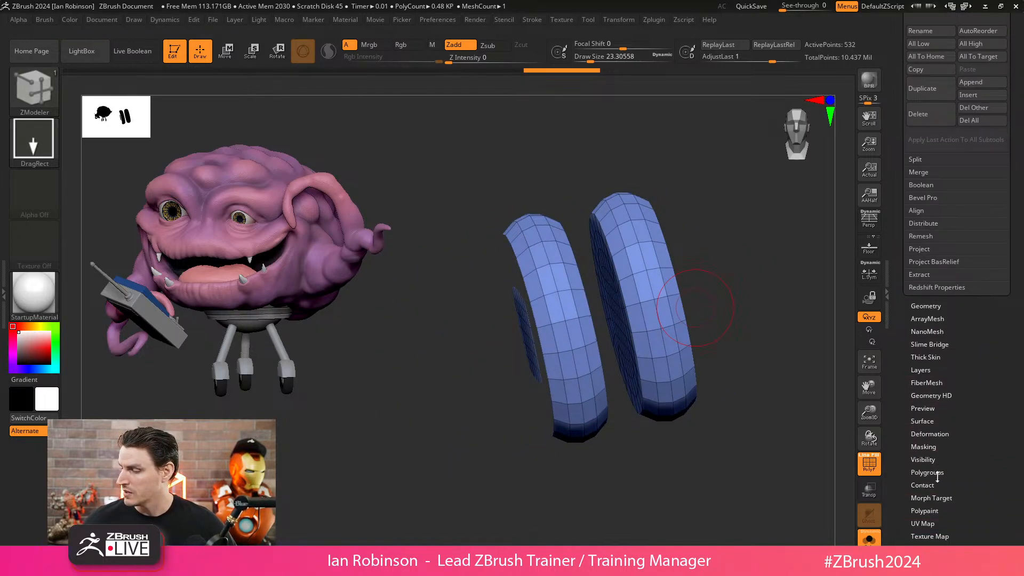
left_click(938, 474)
left_click(917, 211)
- Isolate the complete round outer faces of the duplicate wheels, centre patches and rings together
left_click_drag(693, 243, 737, 253)
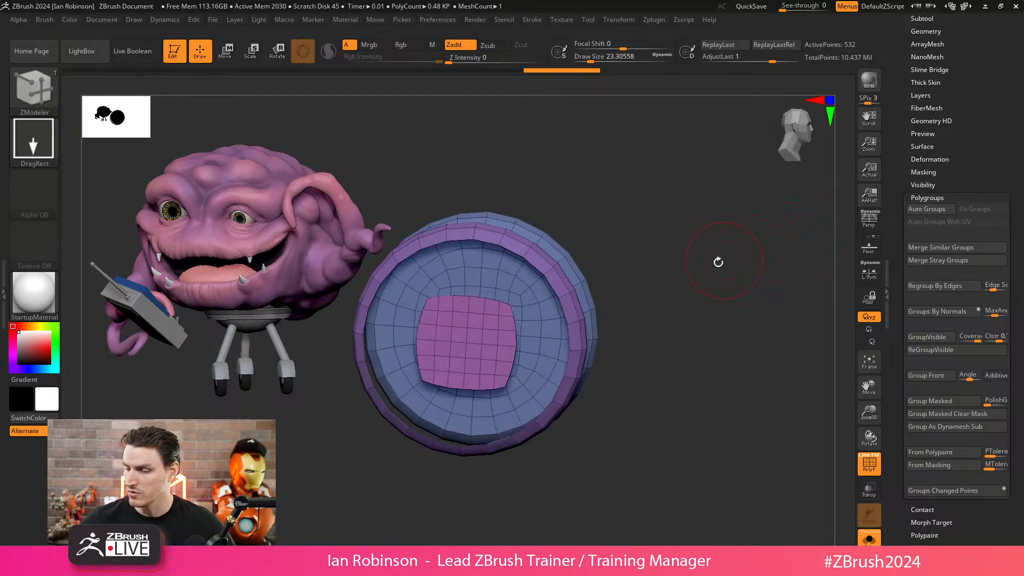
left_click(491, 329, "ctrl+shift")
mouse_move(729, 294)
left_mouse_down()
mouse_move(662, 290)
mouse_move(744, 284)
left_mouse_up()
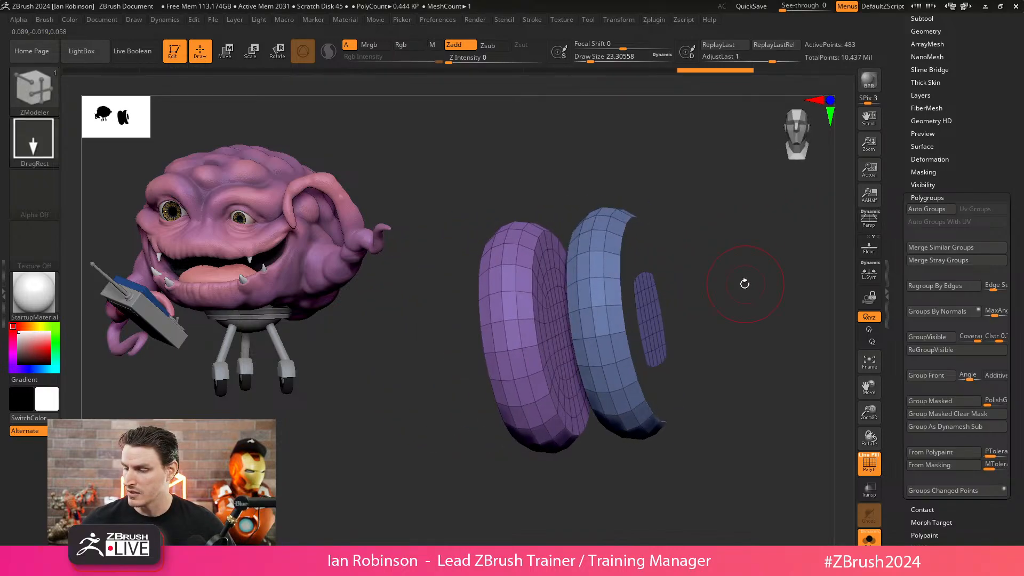
left_click(749, 301, "ctrl+shift")
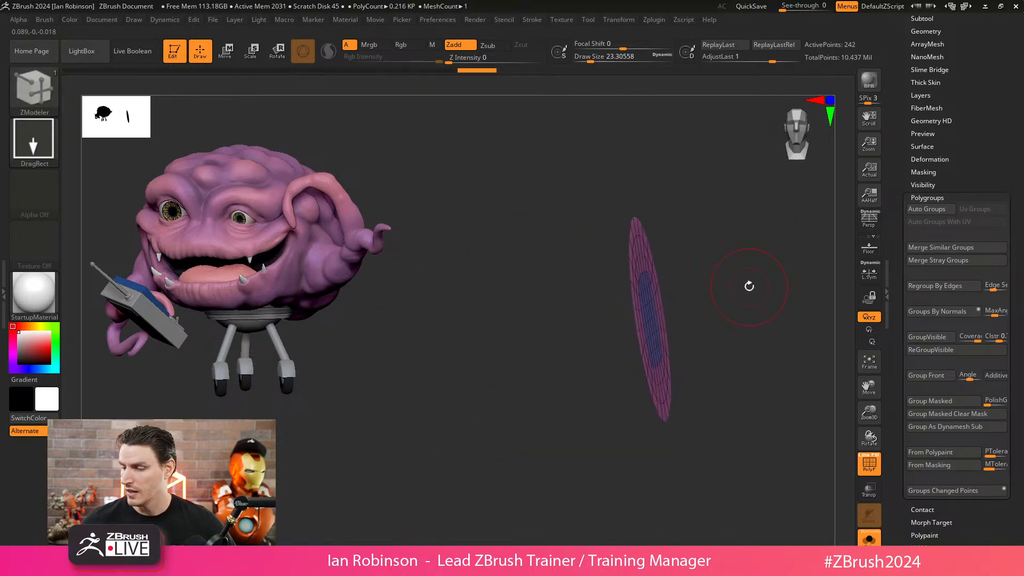
- Combine the isolated outer wheel faces into one polygroup and delete the hidden geometry with Del Hidden
left_click_drag(744, 283, 691, 254)
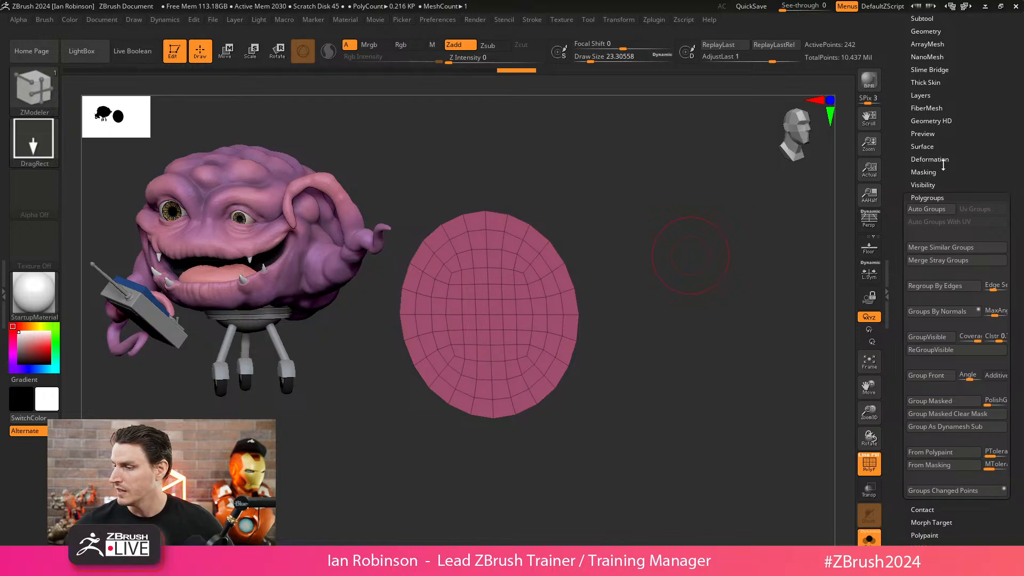
scroll(973, 148, "up", 2)
left_click(932, 67)
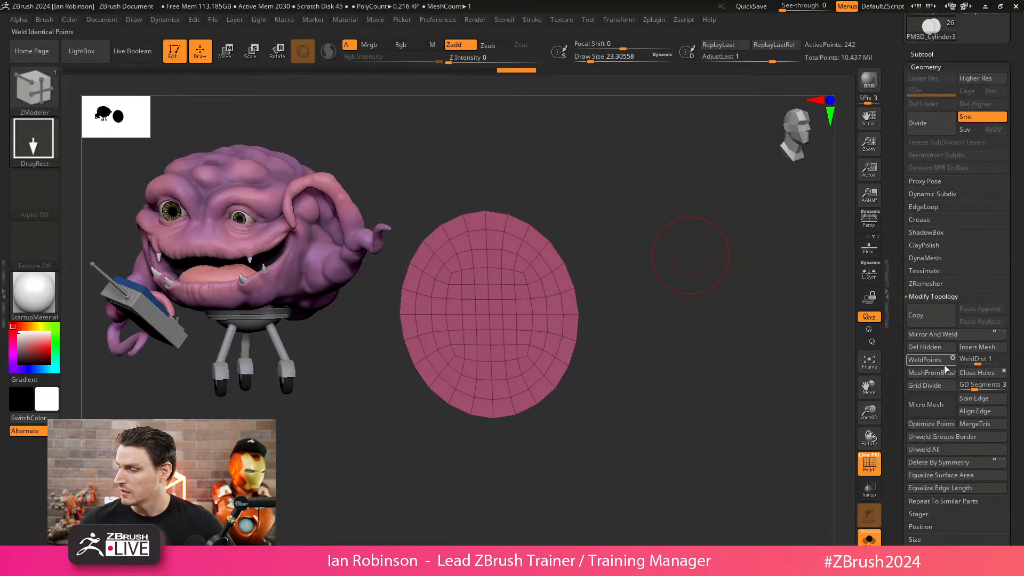
left_click_drag(758, 326, 722, 321)
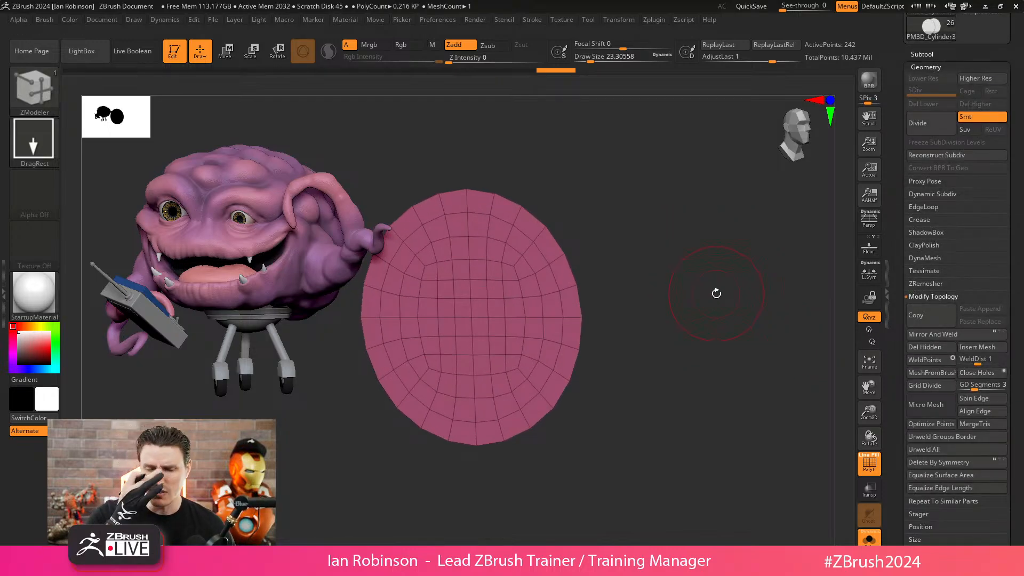
left_click_drag(716, 294, 585, 258)
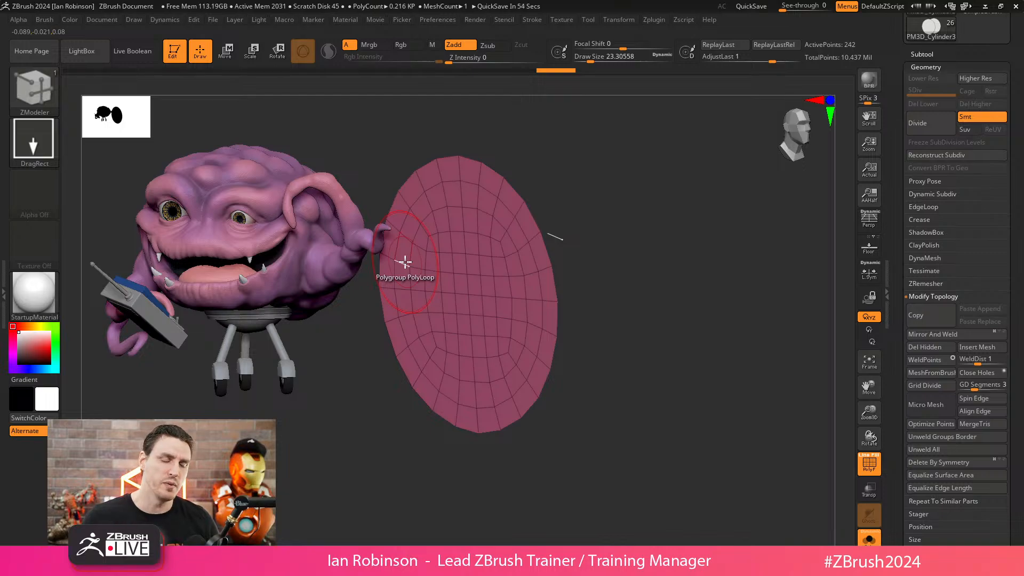
- Extrude both isolated round wheel faces into thin discs with the ZModeler QMesh polygon action
left_click_drag(656, 240, 640, 224)
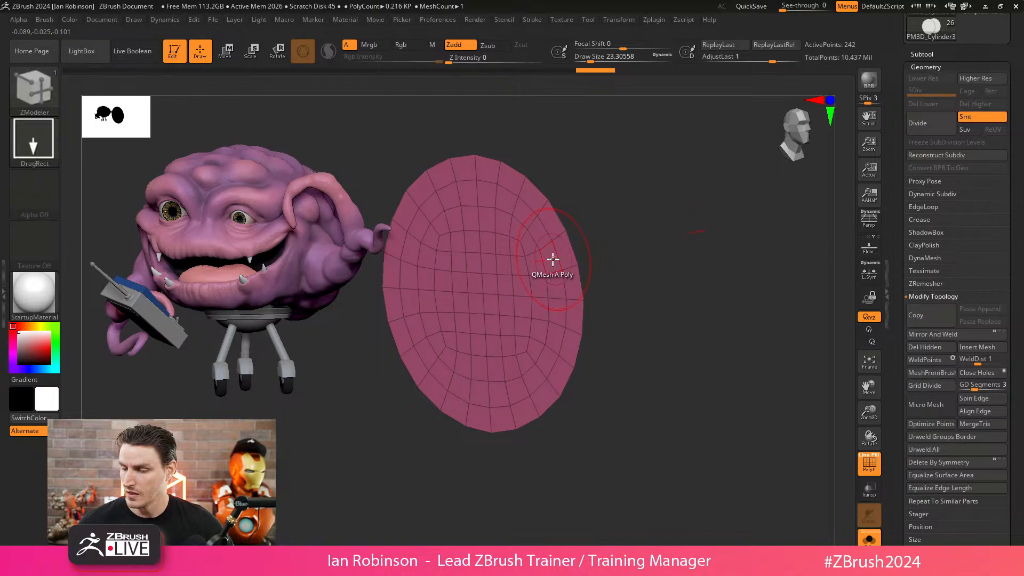
key("space")
left_click(624, 268)
left_click_drag(540, 263, 508, 281)
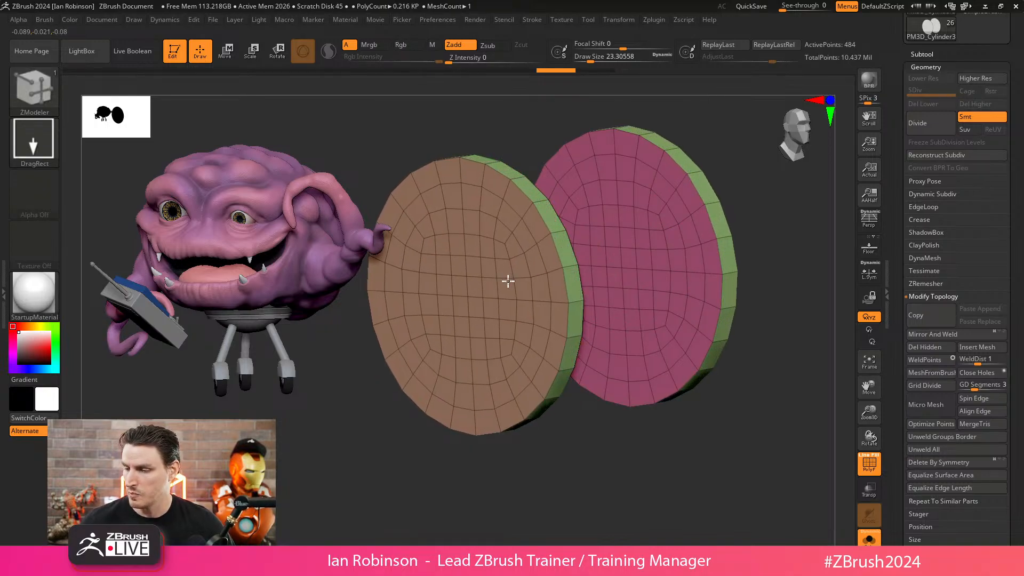
- Switch to visibility set V8, leave solo mode and hide the Krang folder to show the wheels with their side discs
left_click(869, 538)
left_click(869, 538)
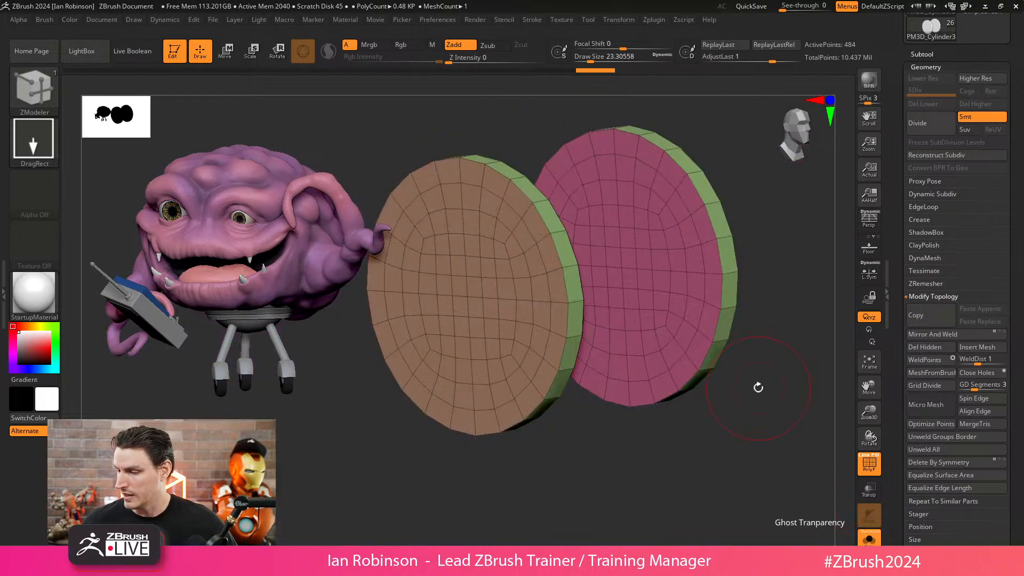
right_click_drag(789, 392, 738, 346, "ctrl")
left_click(940, 55)
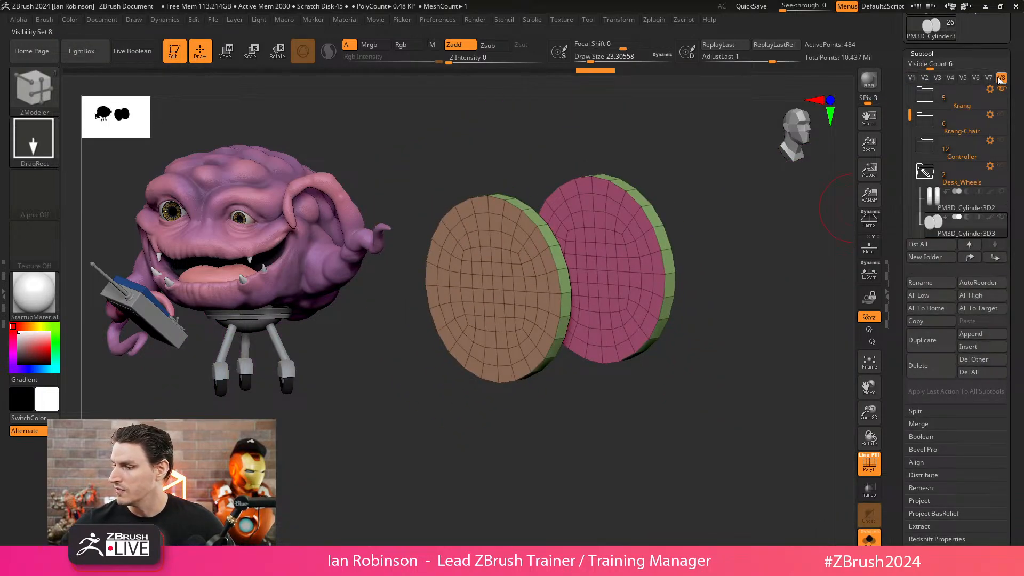
left_click(1000, 79)
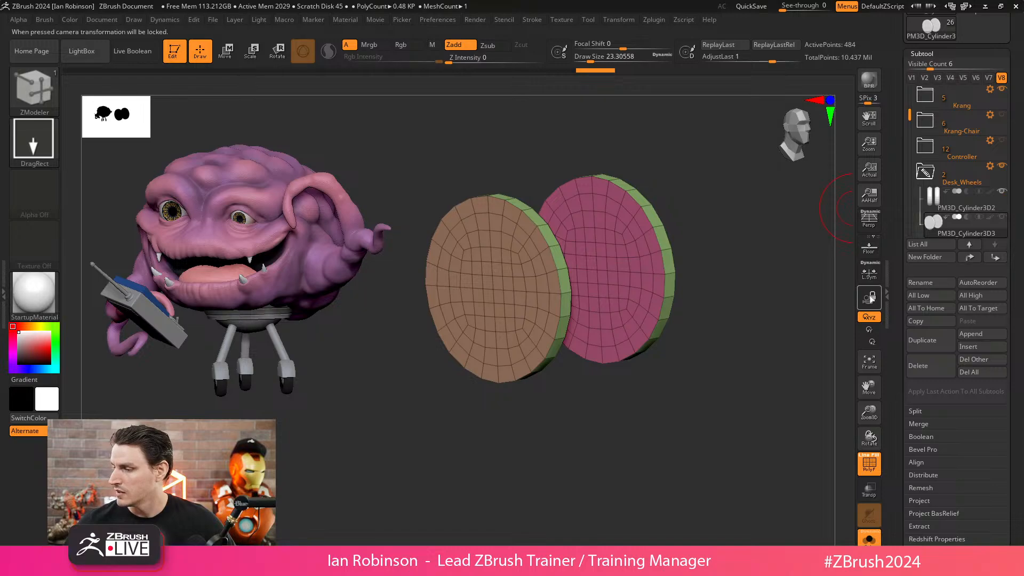
left_click(870, 538)
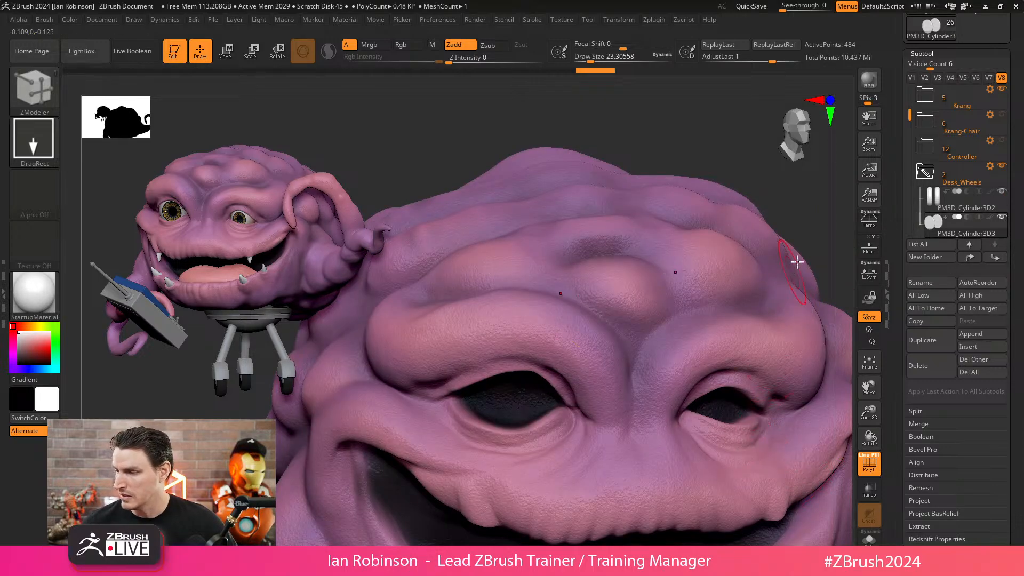
scroll(1004, 100, "up", 1)
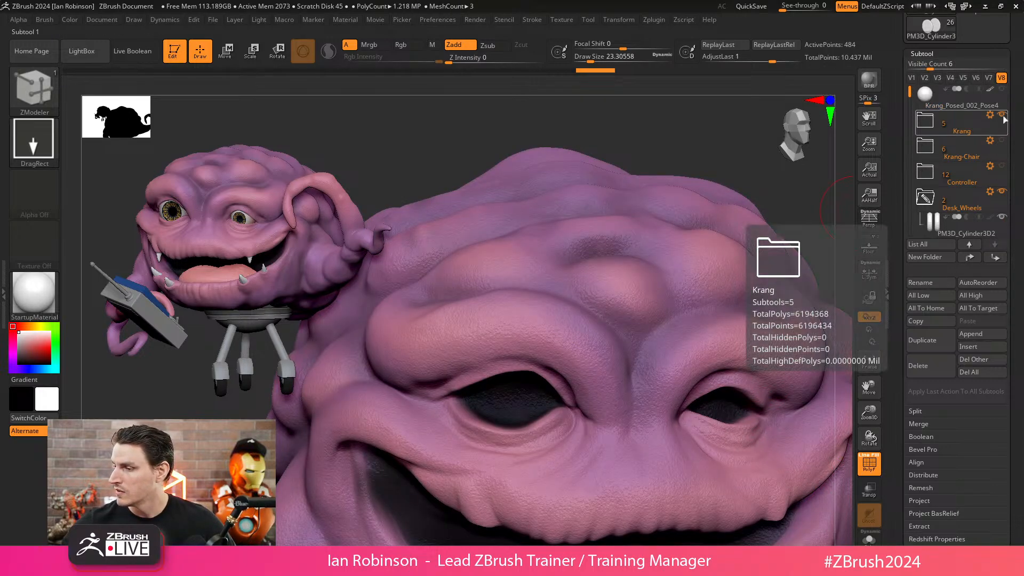
left_click(1002, 89)
- Try the ZModeler edge action Insert with the Multiple EdgeLoops target around the side discs' rims
left_click_drag(831, 272, 700, 235)
left_click(486, 223)
key("ctrl+z")
key("space")
left_click(468, 215)
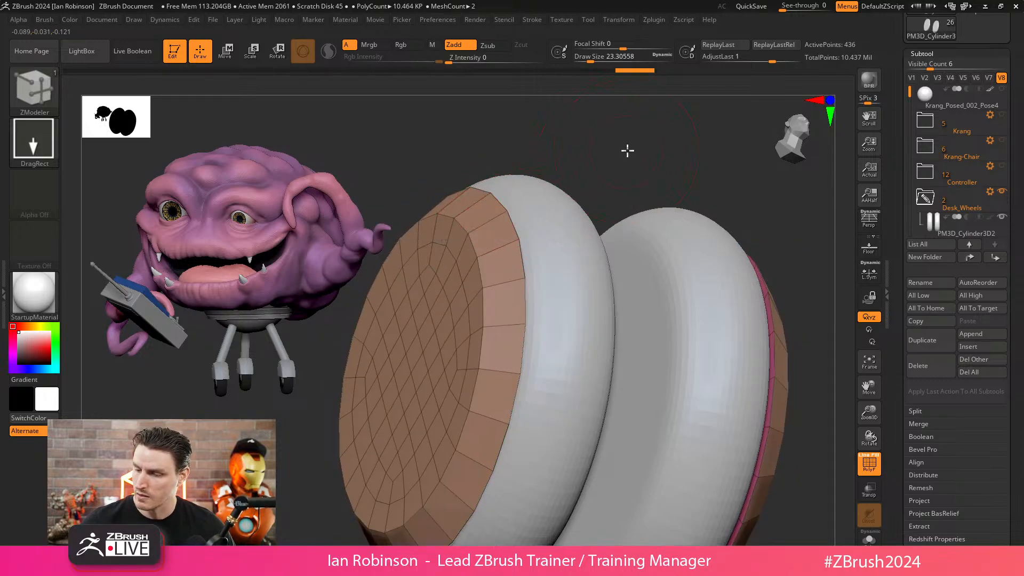
key("space")
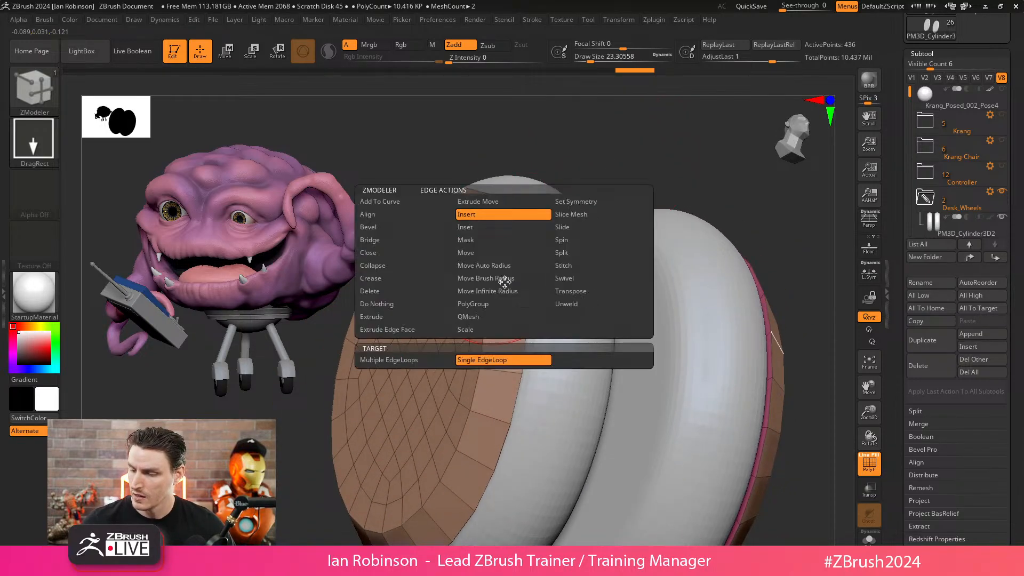
left_click(441, 360)
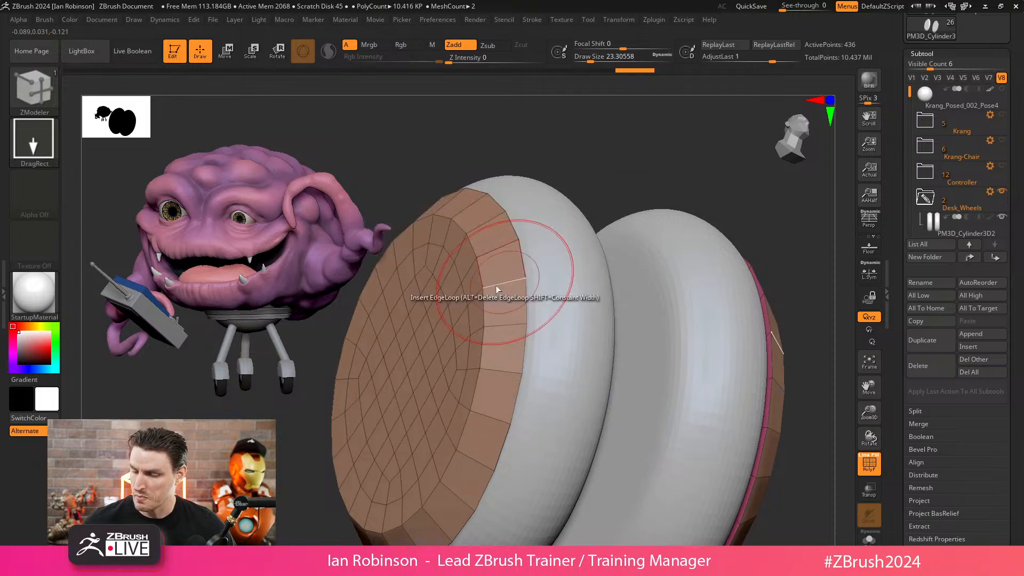
right_click_drag(514, 254, 564, 220)
left_click(557, 267)
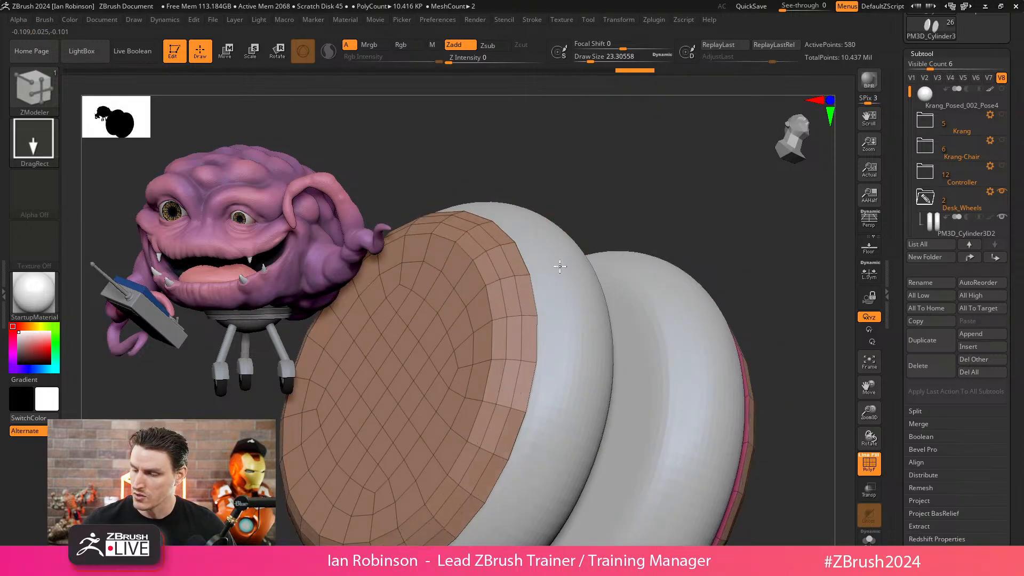
right_click_drag(567, 273, 643, 225)
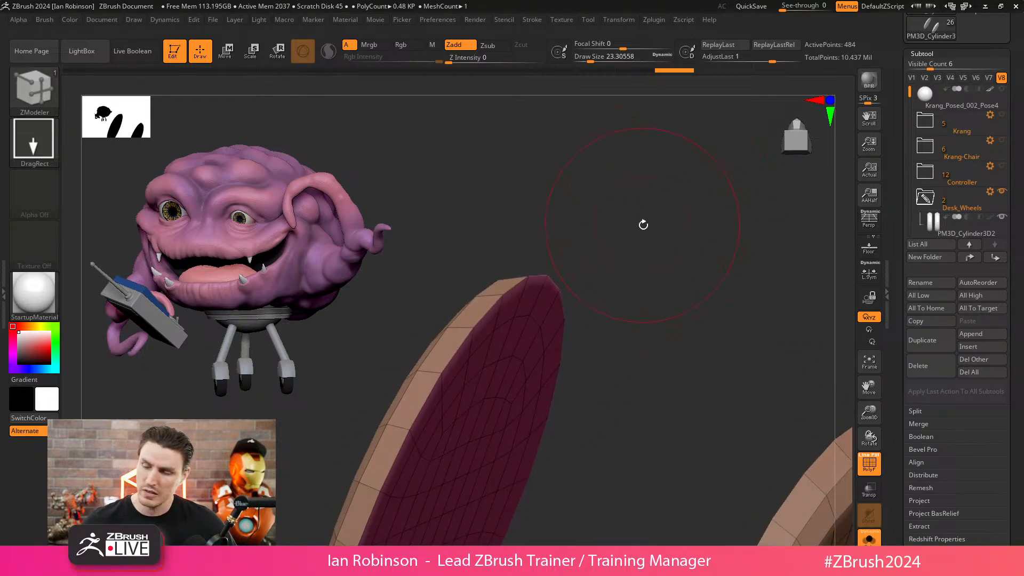
- Insert edge loops around the side discs' thin rims, turn on dynamic subdivision smoothing and show the wheels again
right_click_drag(551, 270, 651, 261)
key("space")
left_click(503, 363)
left_click_drag(547, 286, 556, 285)
right_click_drag(662, 261, 663, 248, "ctrl")
key("d")
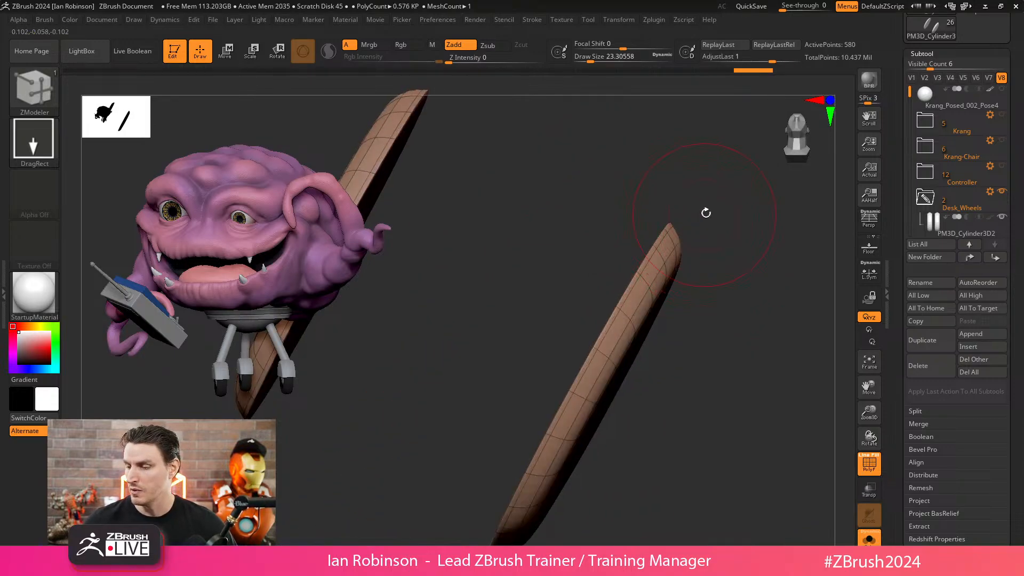
right_click_drag(704, 212, 708, 200, "ctrl")
left_click(870, 537)
- Adjust the smoothed side discs with the Gizmo so they sit inside the wheels' outer faces
right_click_drag(759, 336, 722, 283)
key("shift+f")
key("w")
left_click_drag(476, 363, 462, 358)
key("q")
right_click_drag(462, 359, 578, 299, "shift")
mouse_move(657, 231)
right_mouse_down()
mouse_move(642, 258)
mouse_move(665, 210)
right_mouse_up()
key("shift+f")
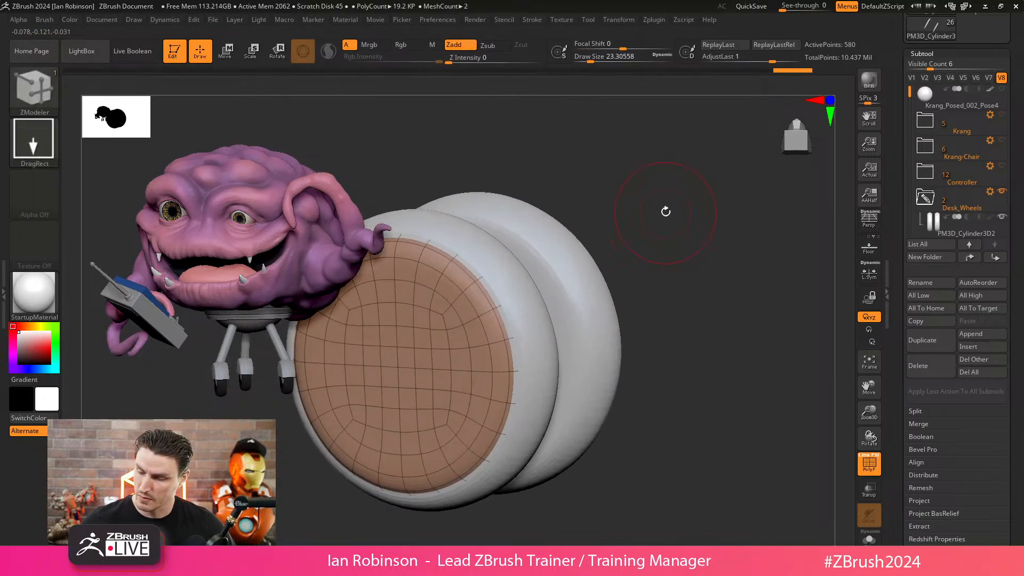
- Scale the side discs along Y with local symmetry off so they protrude from the wheels, and hide the polyframe
key("w")
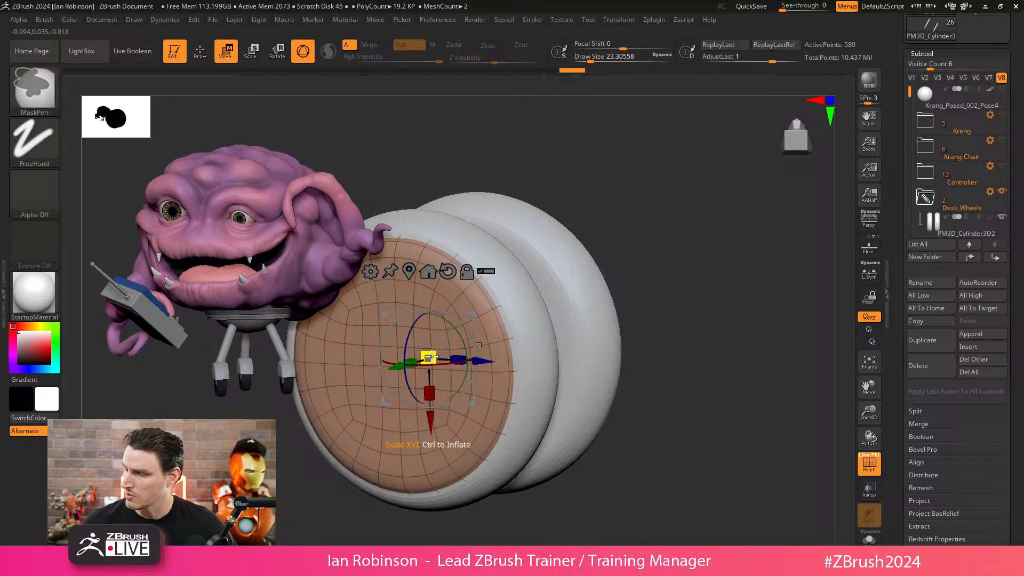
right_click_drag(777, 270, 699, 242)
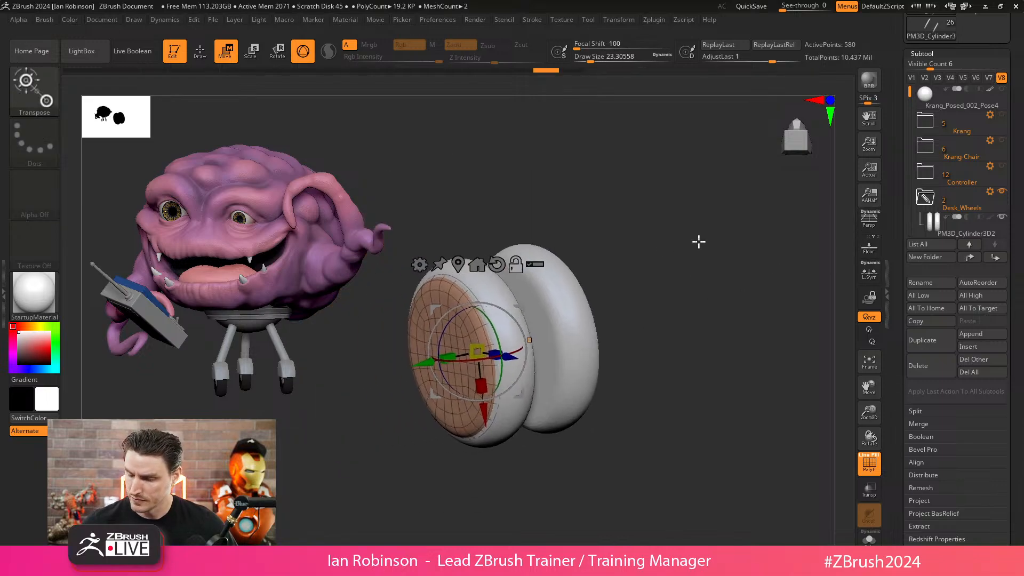
left_click(872, 256)
left_click(869, 252)
left_click(869, 278)
right_click_drag(713, 283, 709, 319, "ctrl")
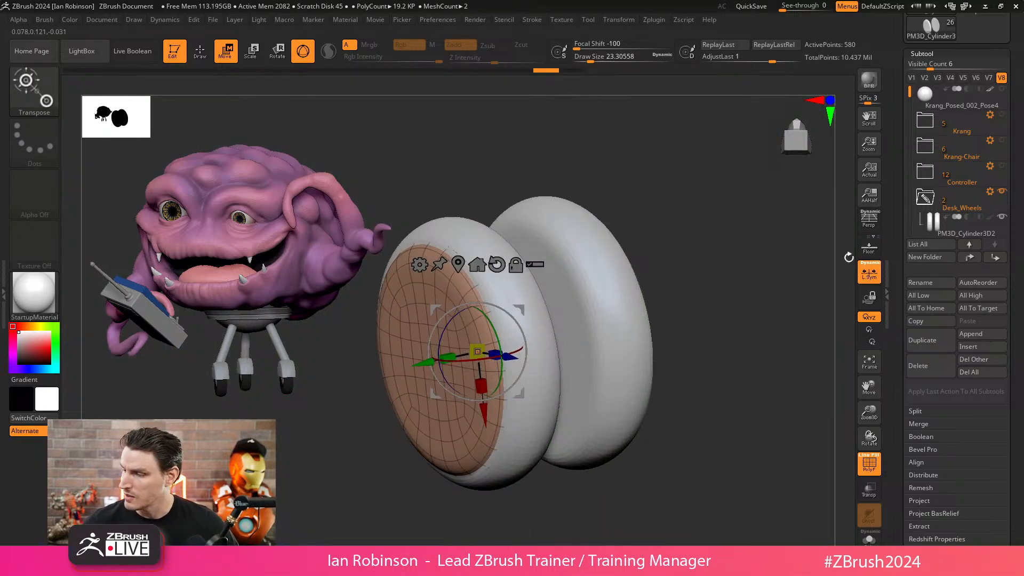
left_click(869, 272)
left_click_drag(450, 356, 421, 364)
key("q")
mouse_move(710, 273)
right_mouse_down()
mouse_move(671, 281)
mouse_move(692, 263)
mouse_move(675, 256)
mouse_move(690, 240)
mouse_move(674, 246)
right_mouse_up()
key("shift")
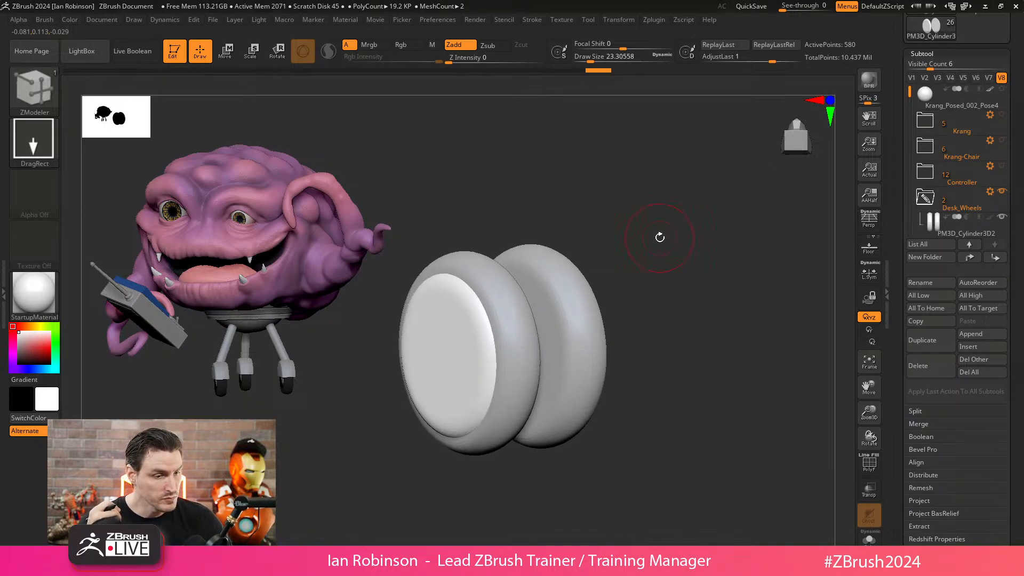
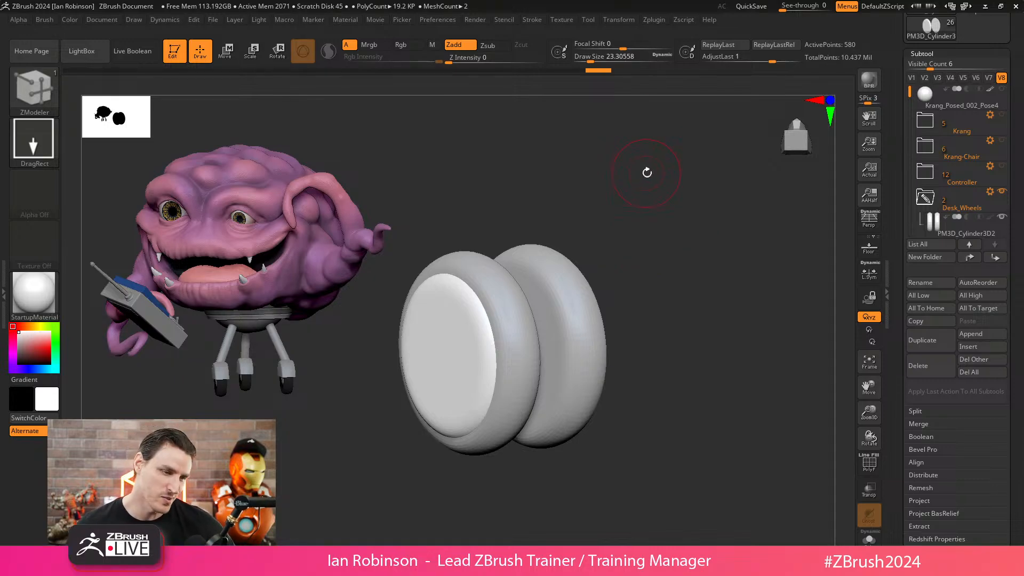
- Select the rounded wheel pair, duplicate it as a new subtool and isolate the copy with its polyframe shown
mouse_move(656, 171)
left_mouse_down()
mouse_move(654, 192)
mouse_move(633, 188)
mouse_move(651, 178)
left_mouse_up()
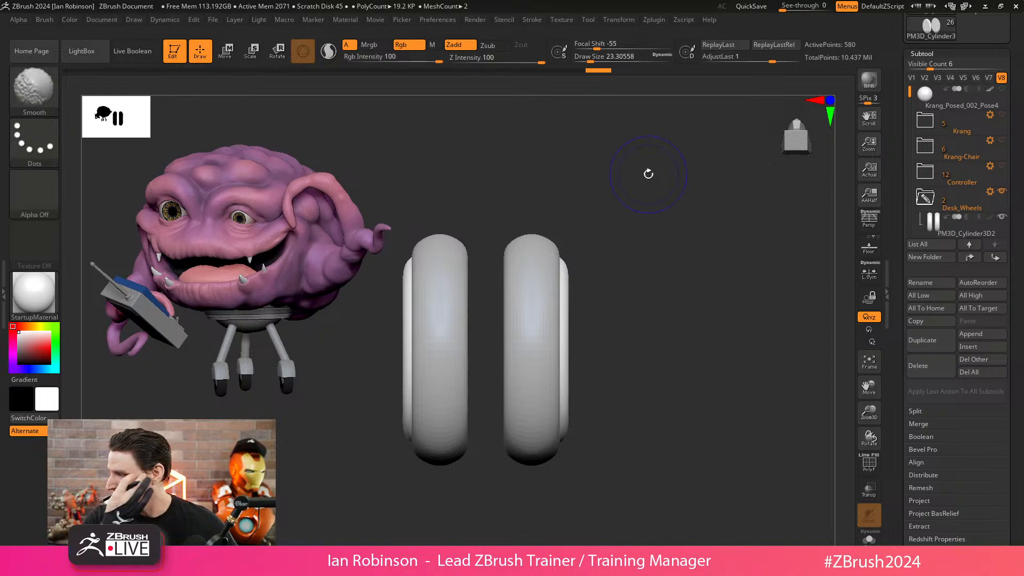
left_click(459, 293, "alt")
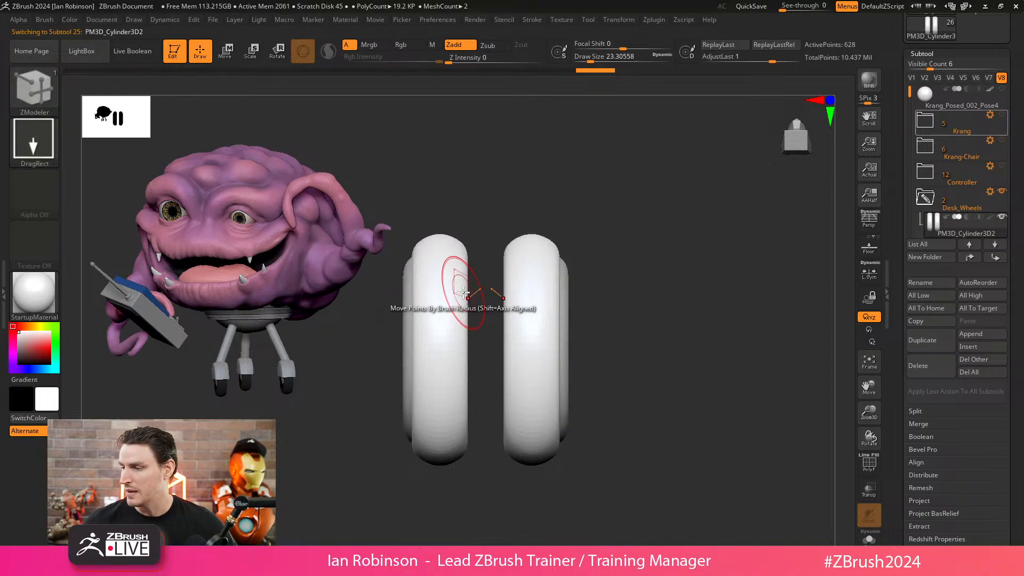
key("ctrl+shift+d")
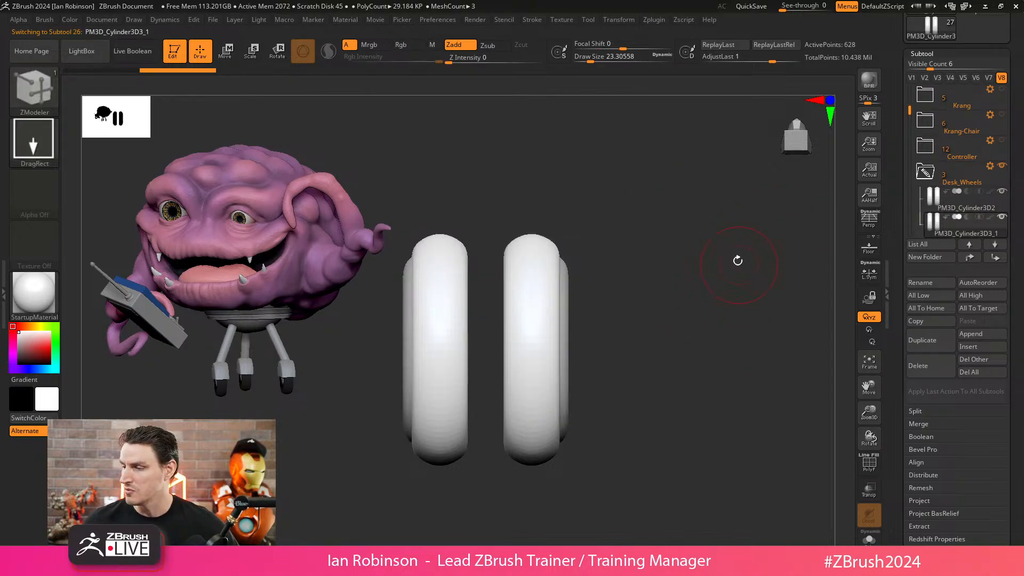
key("shift+f")
left_click(869, 538)
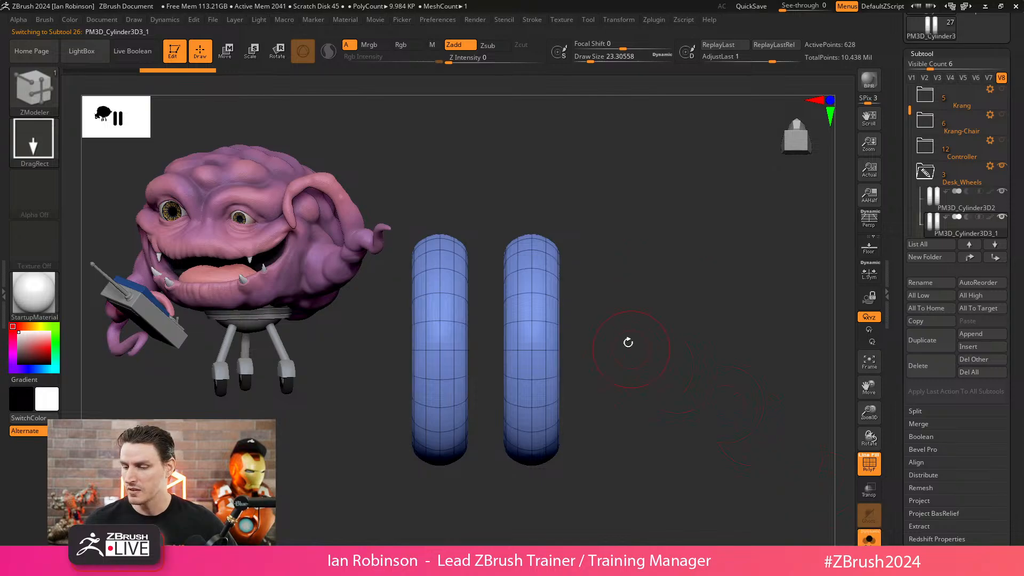
- Hide one wheel of the duplicated pair and delete it with Del Hidden
mouse_move(565, 183)
left_mouse_down("ctrl+alt+shift")
mouse_move(521, 487)
mouse_move(477, 520)
left_mouse_up("ctrl+alt+shift")
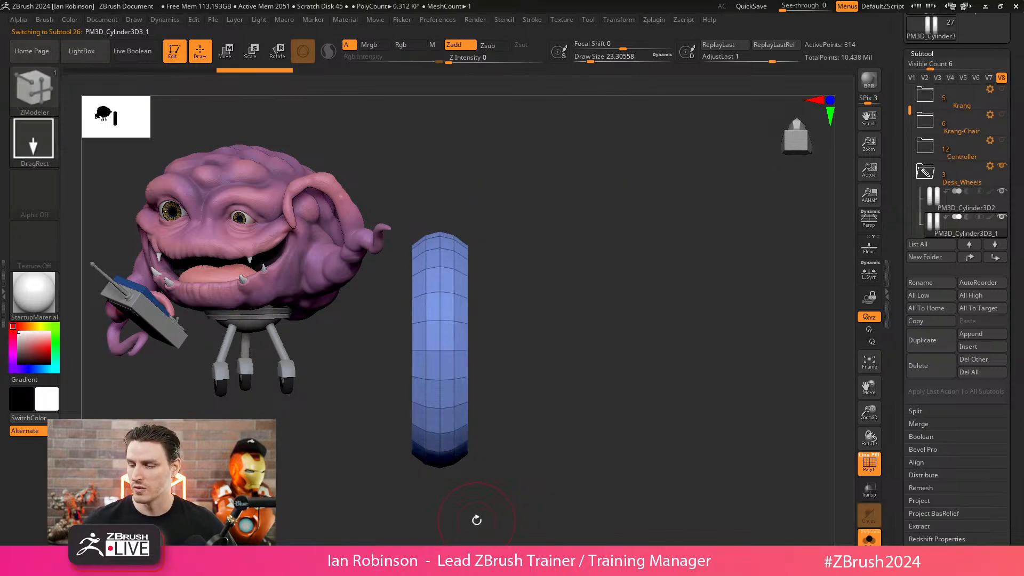
left_click(928, 54)
left_click(939, 52)
scroll(1021, 244, "down", 3)
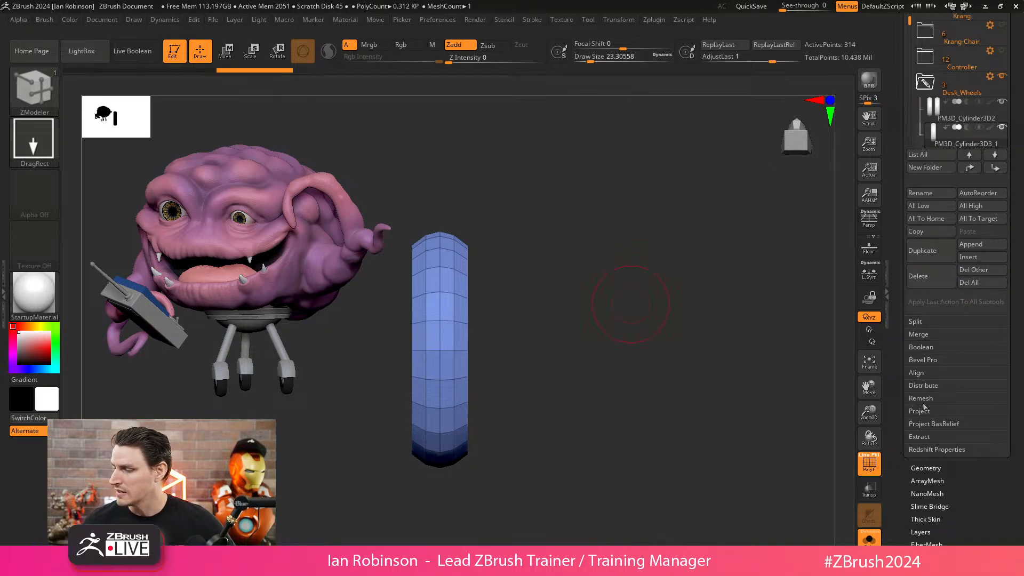
left_click(933, 467)
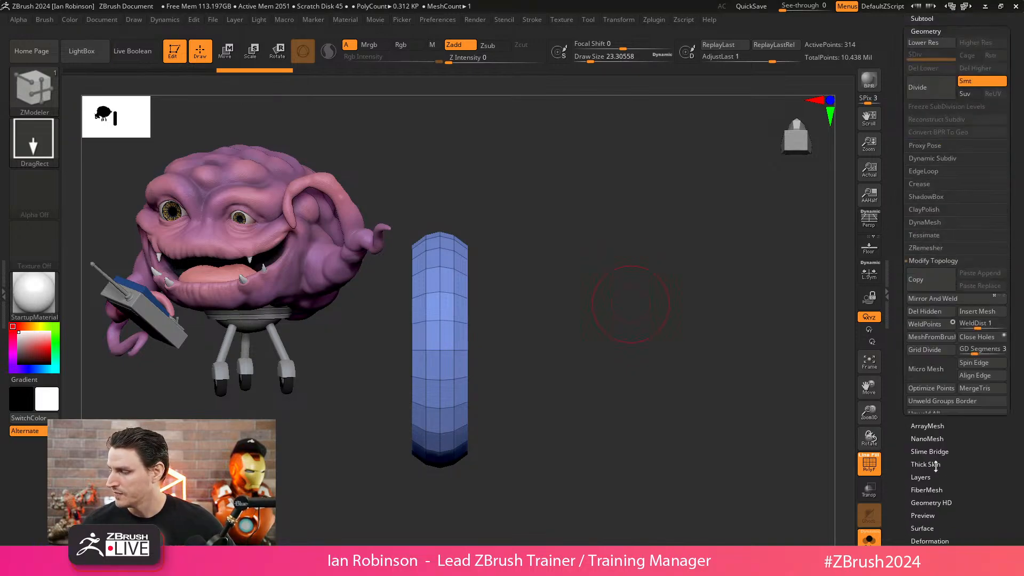
left_click(938, 313)
- Centre the remaining duplicate wheel between the wheel pair and scale it wider and larger to overlap both wheels
key("w")
left_click(440, 263)
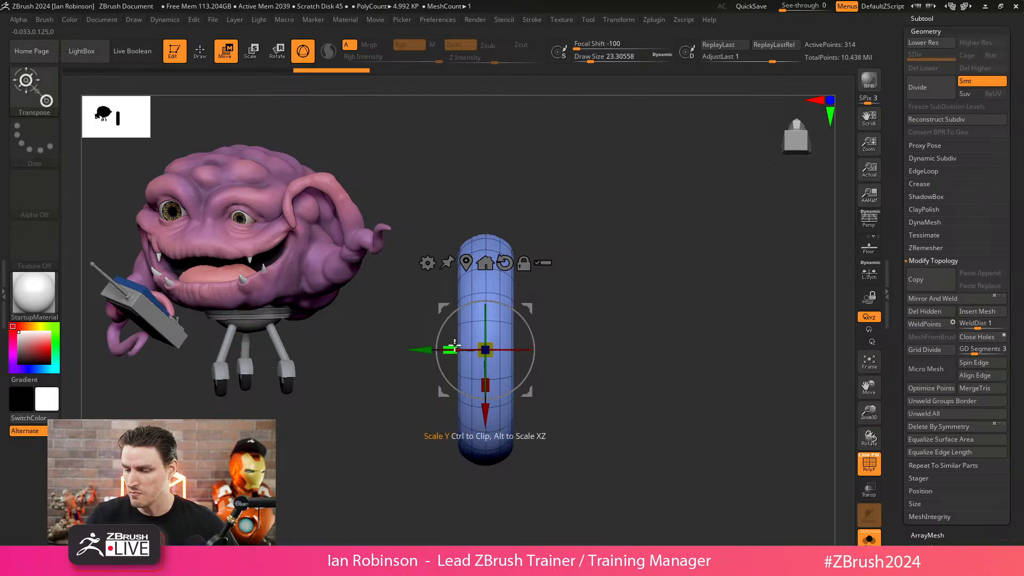
left_click_drag(451, 346, 385, 355, "alt")
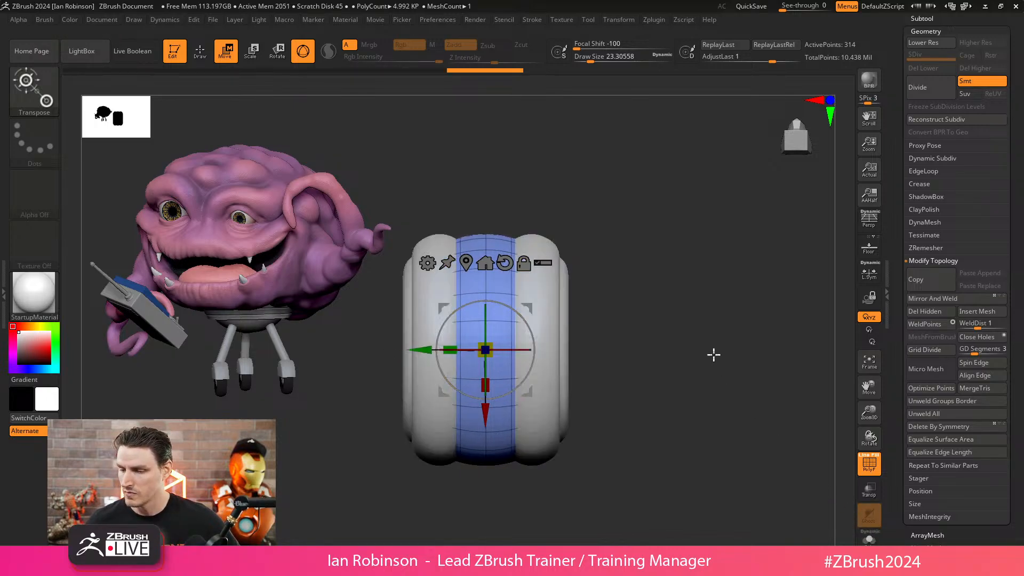
left_click_drag(486, 350, 507, 325)
key("q")
mouse_move(638, 276)
left_mouse_down()
mouse_move(699, 274)
mouse_move(685, 261)
mouse_move(711, 295)
mouse_move(676, 298)
left_mouse_up()
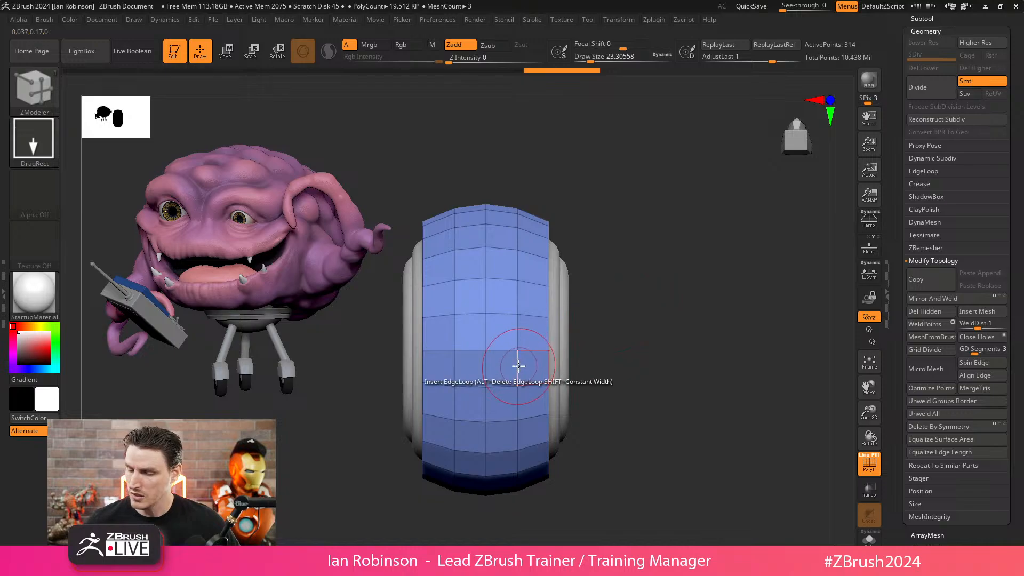
- Hide the lower half of the enlarged wheel, leaving an arch over the wheel pair
key("space")
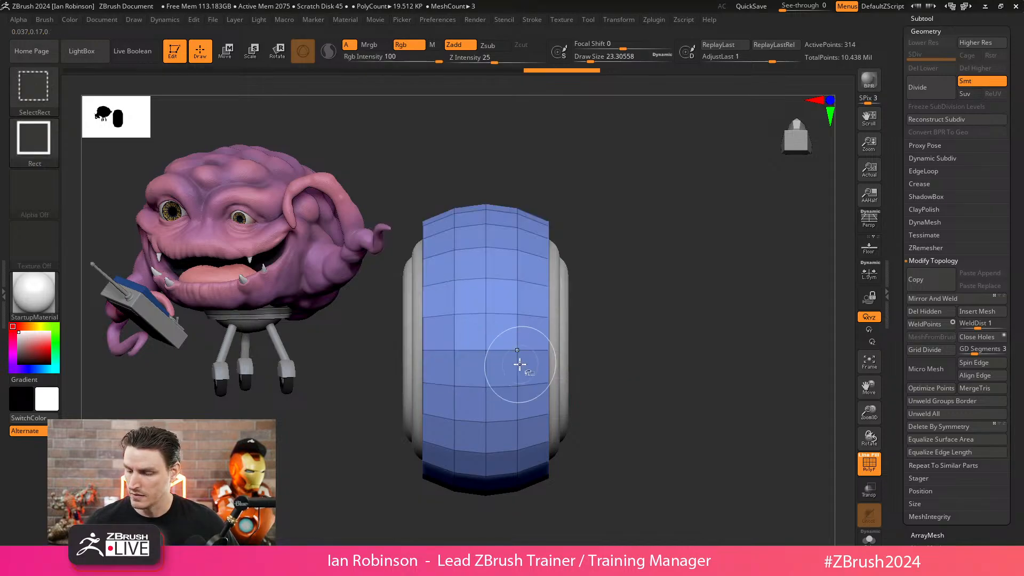
mouse_move(669, 353)
left_mouse_down("ctrl+shift")
mouse_move(450, 473)
mouse_move(357, 506)
left_mouse_up("ctrl+shift")
left_click_drag(741, 314, 642, 325)
left_click_drag(494, 436, 421, 457, "alt")
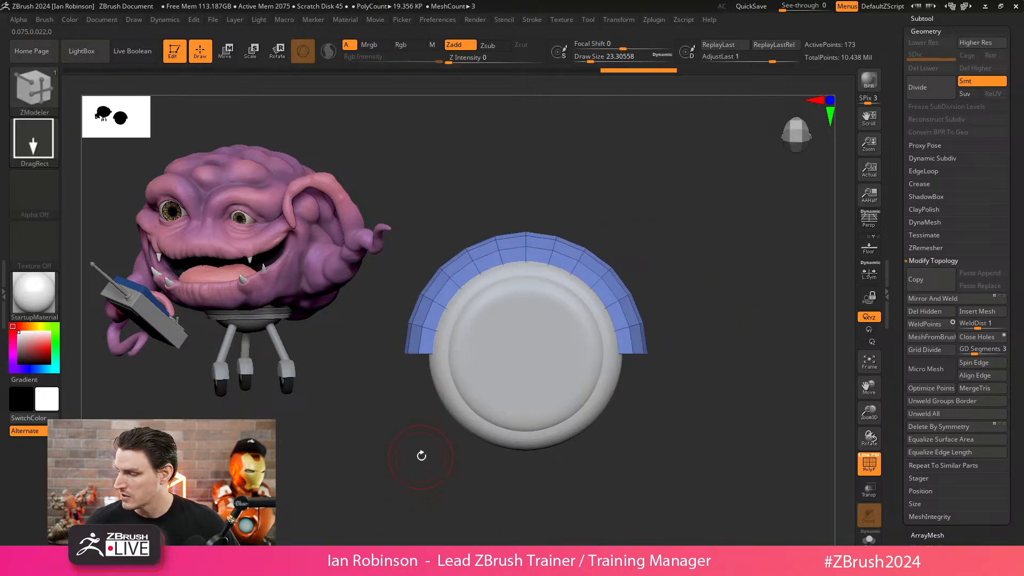
left_click_drag(1022, 306, 1018, 211)
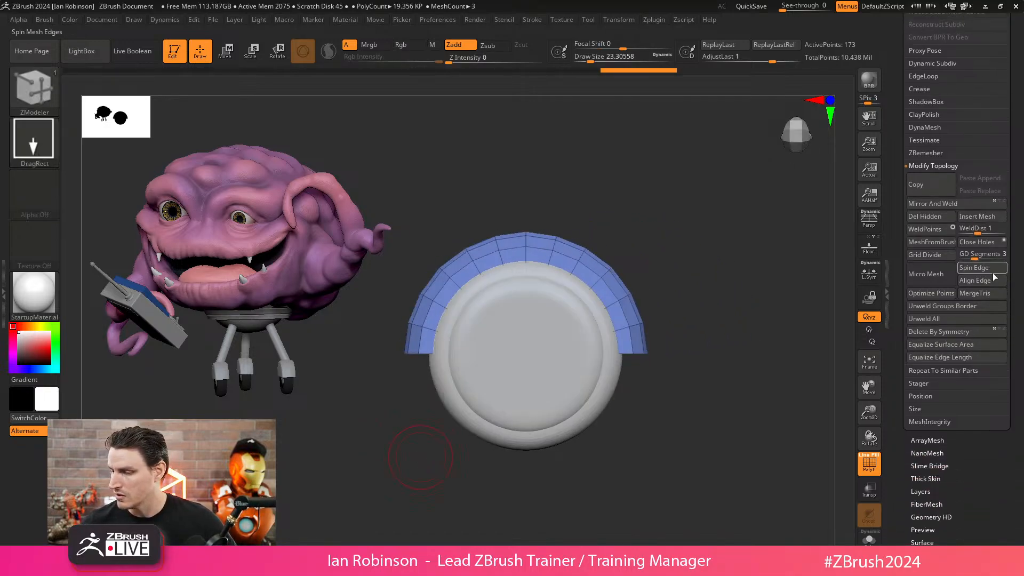
- Isolate the half wheel and hide its side faces with another selection brush, keeping only the curved outer tread strip
left_click(870, 536)
mouse_move(749, 384)
left_mouse_down()
mouse_move(663, 372)
mouse_move(587, 416)
left_mouse_up()
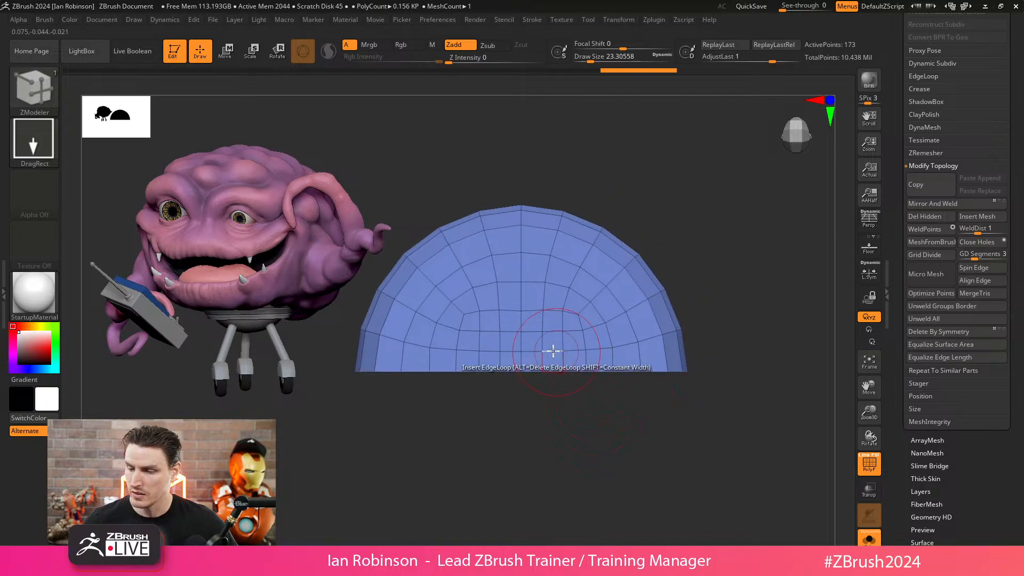
left_click(33, 89, "ctrl+shift")
left_click(560, 146)
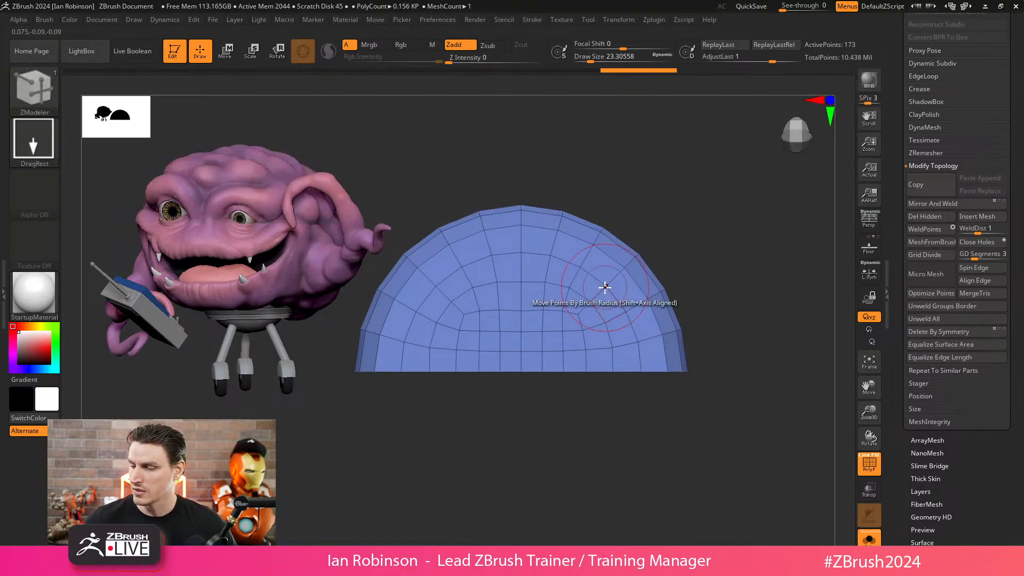
mouse_move(658, 385)
left_mouse_down()
mouse_move(629, 297)
mouse_move(505, 245)
mouse_move(392, 373)
left_mouse_up()
mouse_move(657, 408)
left_mouse_down()
mouse_move(601, 406)
mouse_move(635, 449)
mouse_move(640, 389)
mouse_move(628, 380)
left_mouse_up()
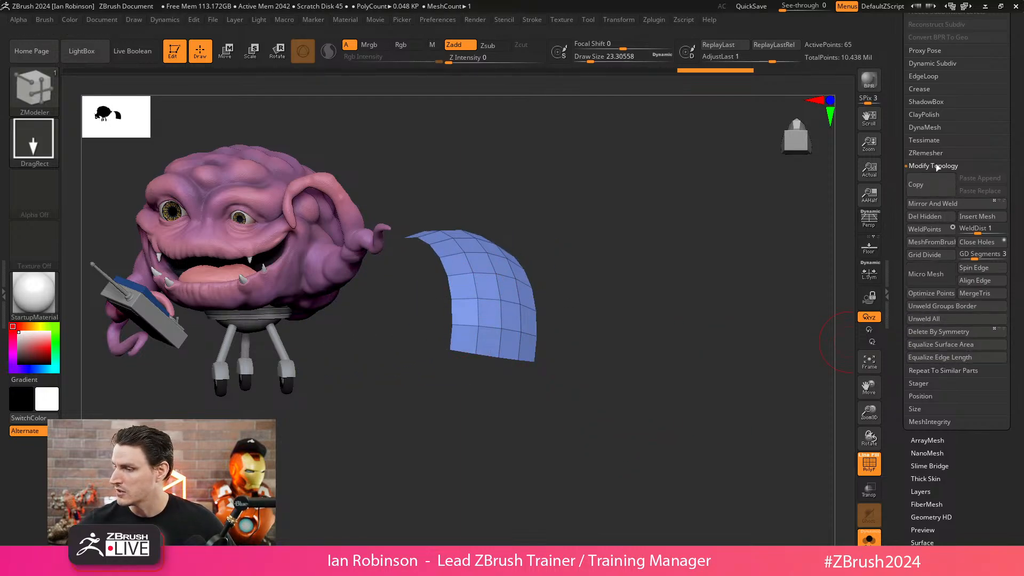
- Bring the wheels back into view and resize the curved cover strip to wrap closely around the wheel pair
left_click_drag(667, 277, 763, 221)
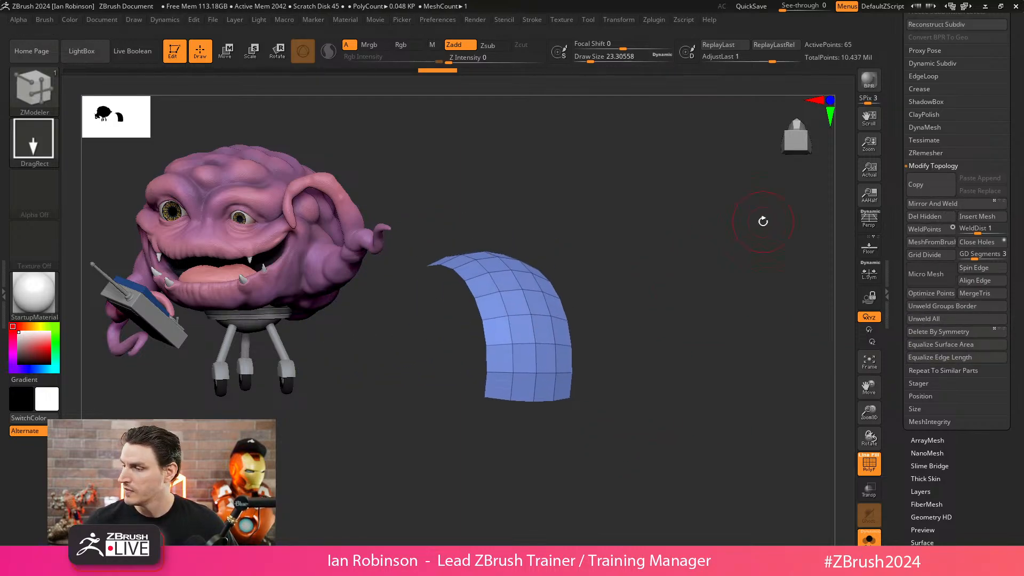
left_click(875, 543)
left_click_drag(704, 338, 715, 281)
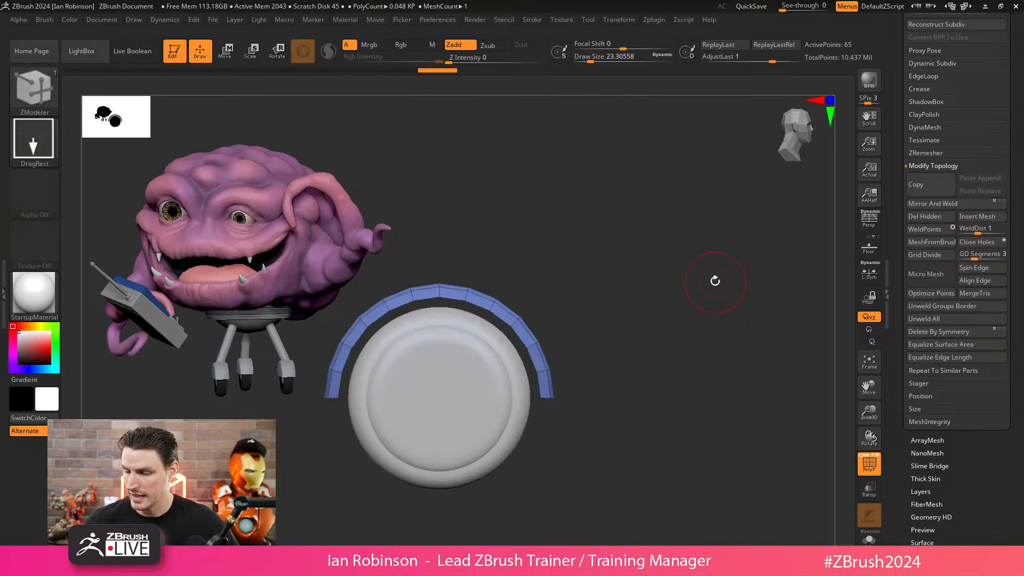
key("w")
left_click(471, 304)
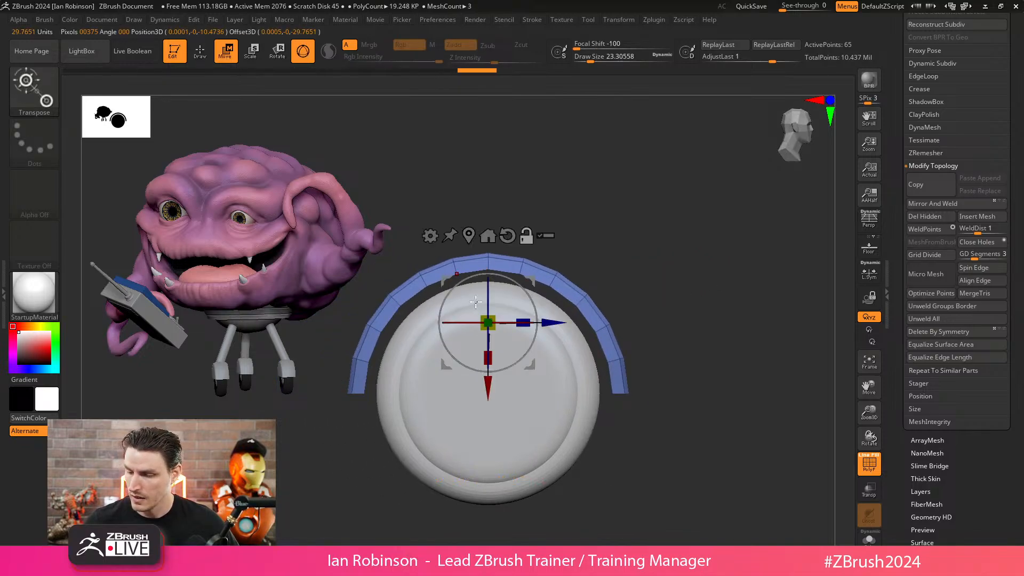
left_click_drag(488, 322, 488, 326)
left_click_drag(688, 264, 651, 283)
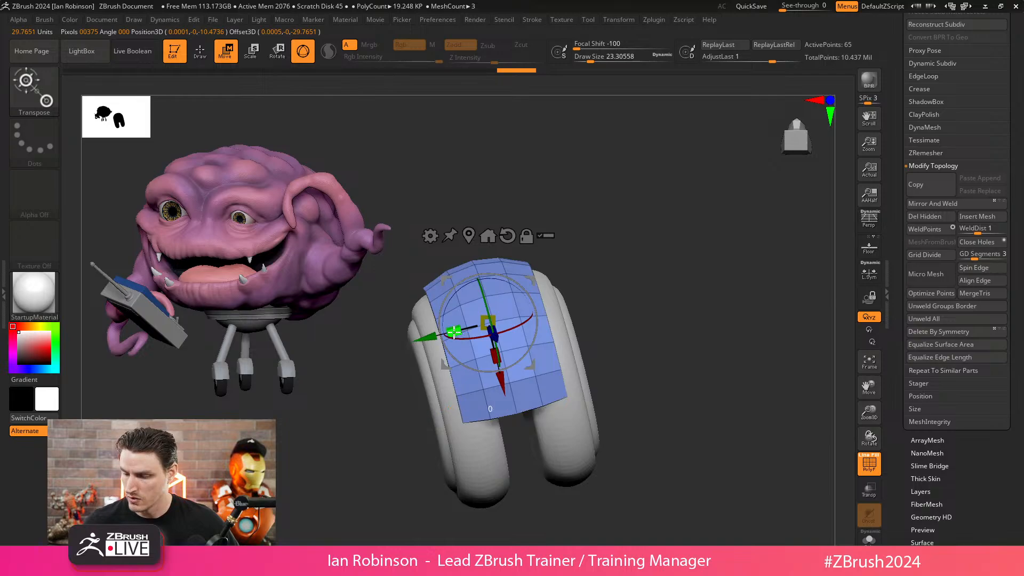
left_click_drag(453, 331, 442, 338)
left_click_drag(647, 292, 675, 290, "shift")
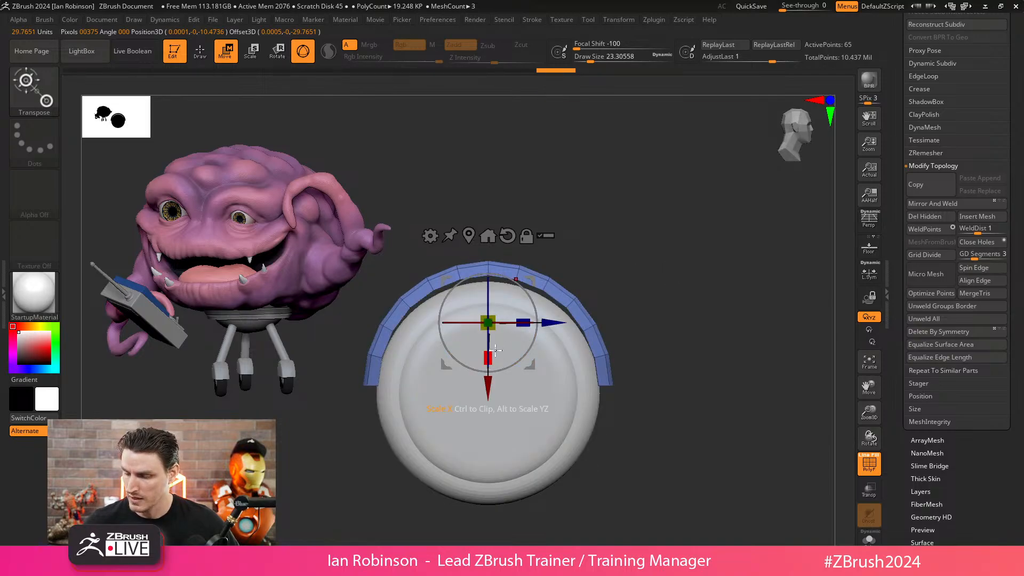
left_click_drag(525, 318, 534, 317)
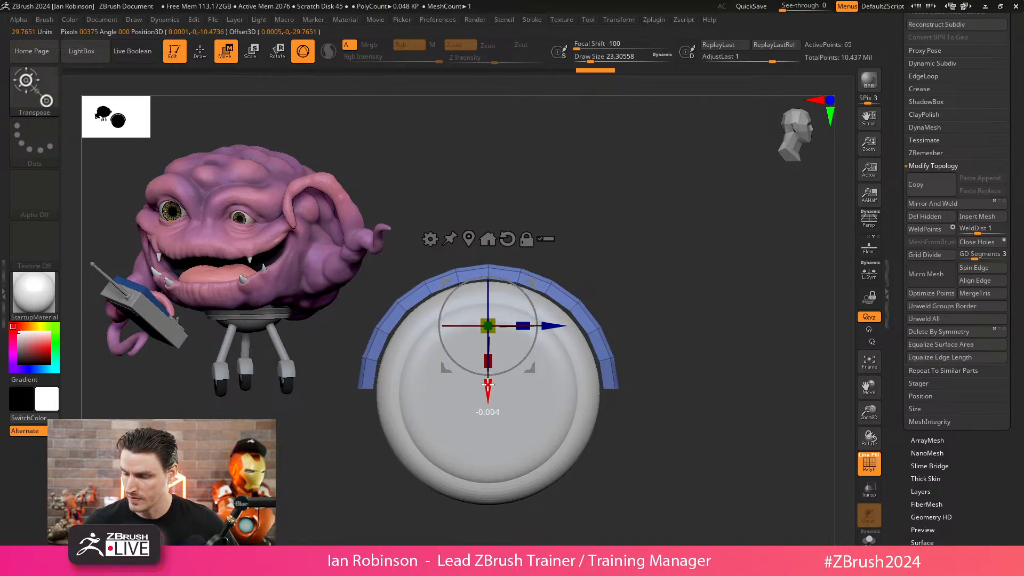
- Nudge the cover strip vertically to even out its gap over the wheels
key("q")
mouse_move(663, 294)
left_mouse_down()
mouse_move(692, 279)
mouse_move(704, 297)
mouse_move(725, 289)
left_mouse_up()
key("w")
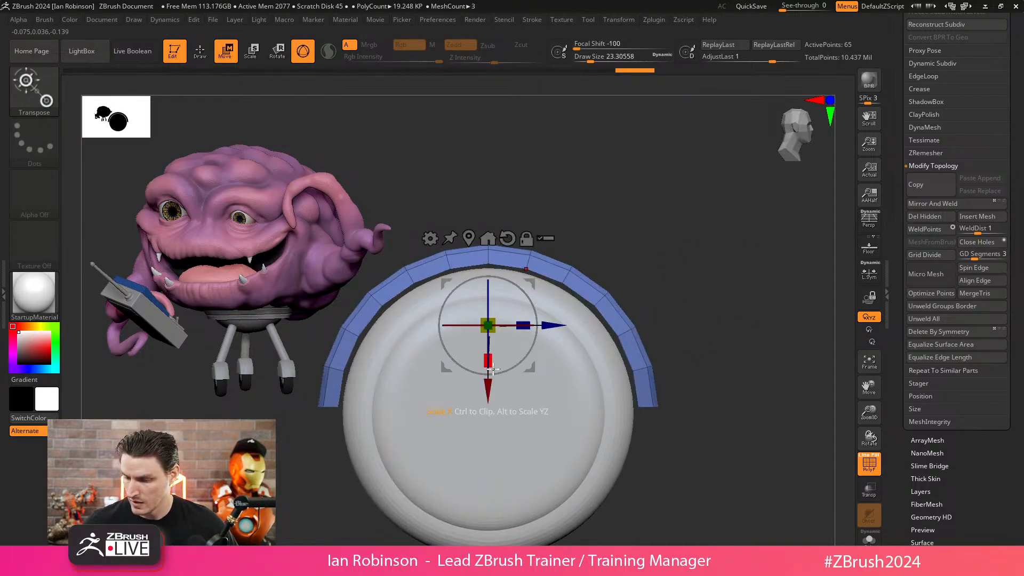
left_click_drag(491, 387, 491, 385)
key("q")
mouse_move(661, 282)
left_mouse_down()
mouse_move(669, 256)
mouse_move(648, 236)
left_mouse_up()
mouse_move(670, 289)
left_mouse_down("shift")
mouse_move(658, 286)
mouse_move(672, 297)
left_mouse_up("shift")
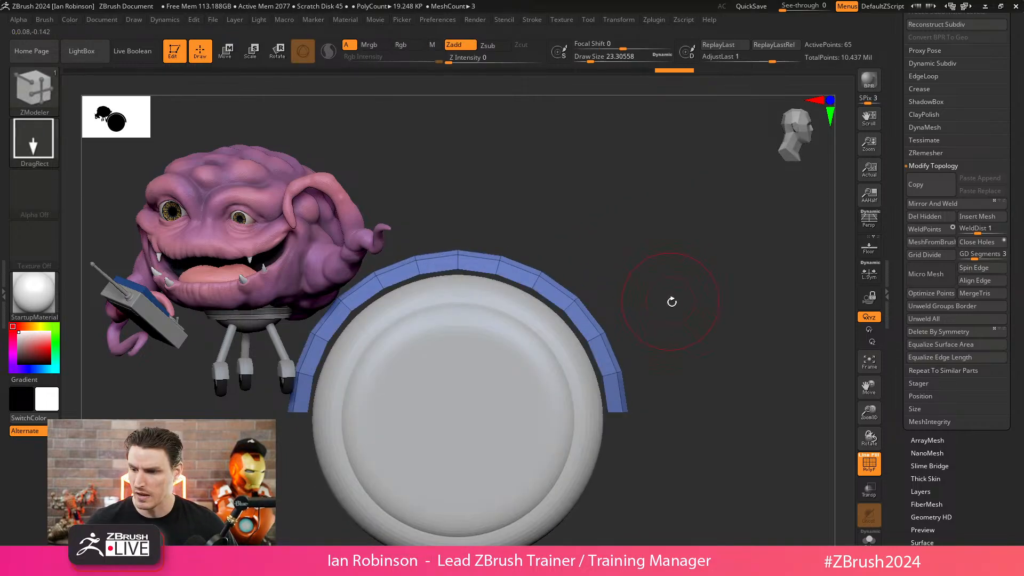
- Check the caster wheel photo in the browser, and back in ZBrush extrude the cover strip with QMesh to thicken it
key("alt+Tab")
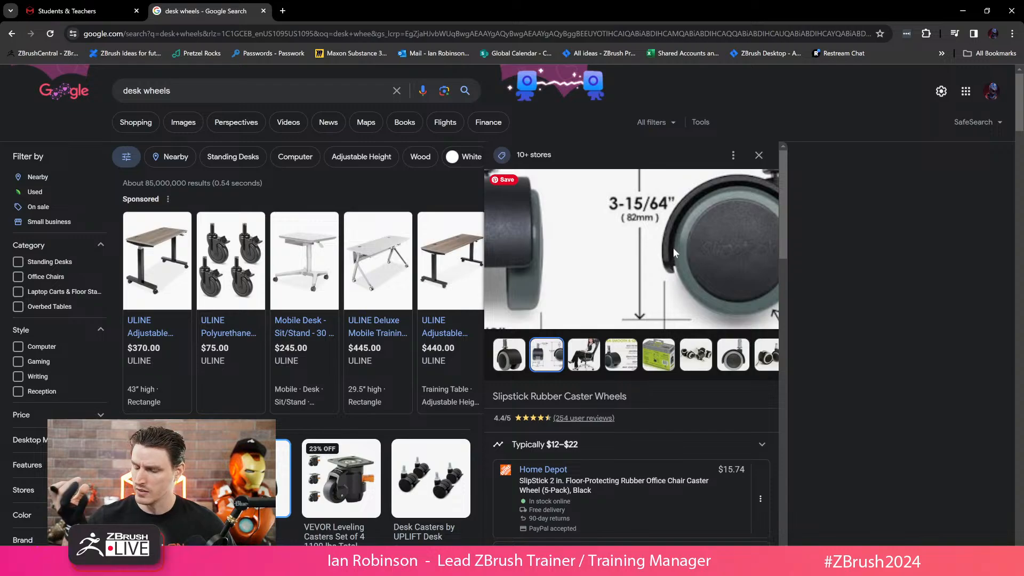
key("alt+Tab")
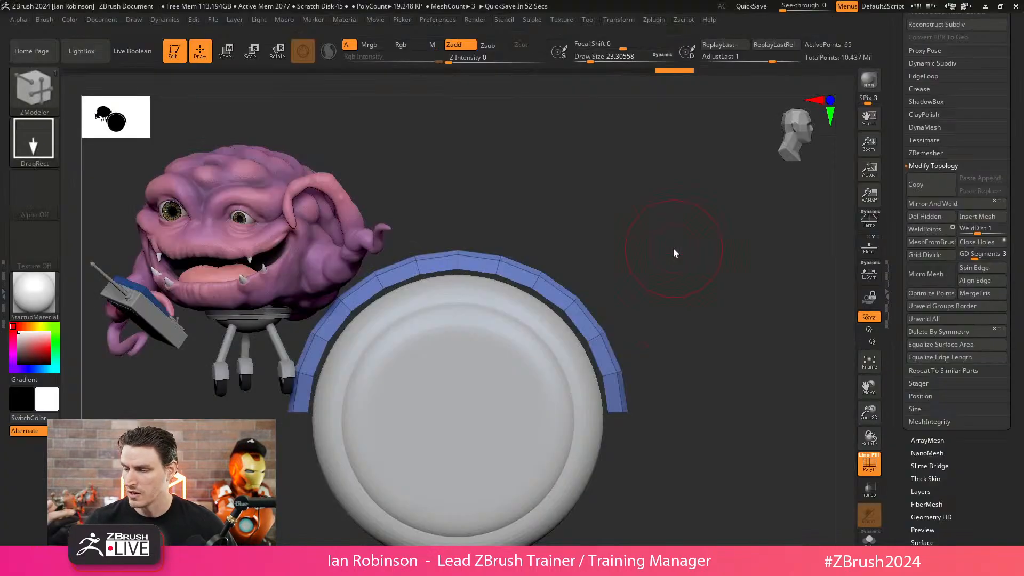
mouse_move(644, 280)
left_mouse_down()
mouse_move(663, 286)
mouse_move(680, 274)
mouse_move(693, 290)
left_mouse_up()
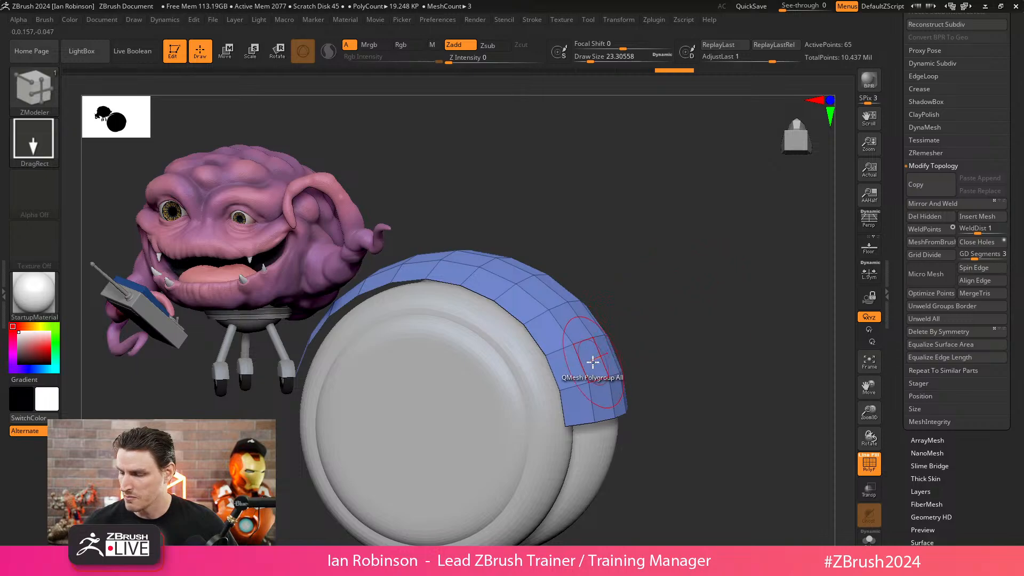
left_click_drag(591, 363, 605, 356)
- Isolate the cover and extrude the middle band of its inner faces inward with QMesh as a temporary polygroup
left_click_drag(713, 309, 648, 208)
left_click(869, 539)
left_click_drag(749, 430, 687, 241, "shift")
left_click_drag(623, 227, 629, 227)
mouse_move(500, 244)
left_mouse_down("alt")
mouse_move(498, 417)
mouse_move(468, 411)
mouse_move(470, 249)
left_mouse_up("alt")
left_click_drag(614, 267, 678, 266)
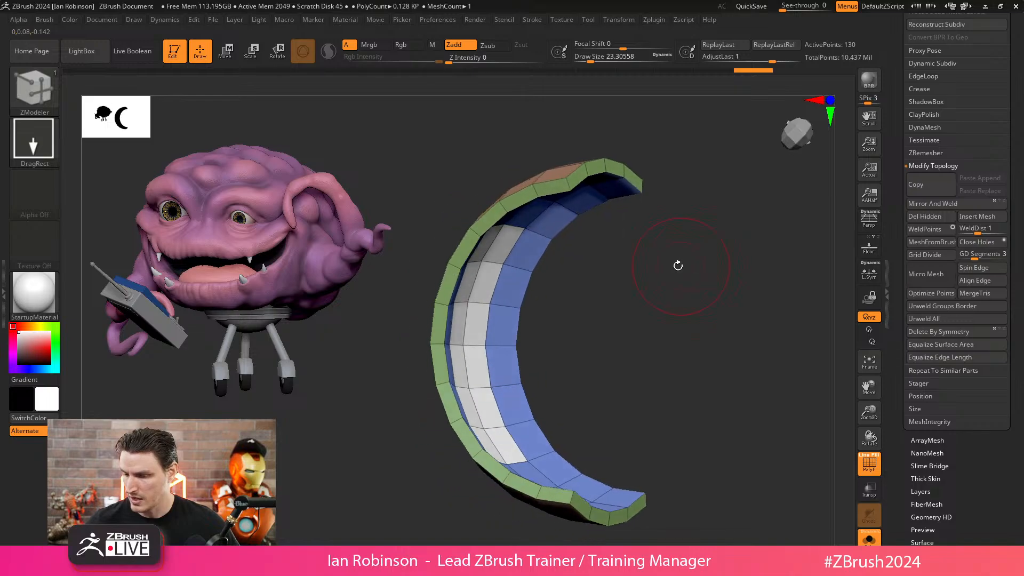
left_click_drag(487, 281, 553, 298)
key("alt")
left_click_drag(621, 294, 505, 297)
- Switch masking to MaskLasso, mask the cover except the inner block's end, and move that end inward
left_click_drag(468, 233, 452, 411, "ctrl")
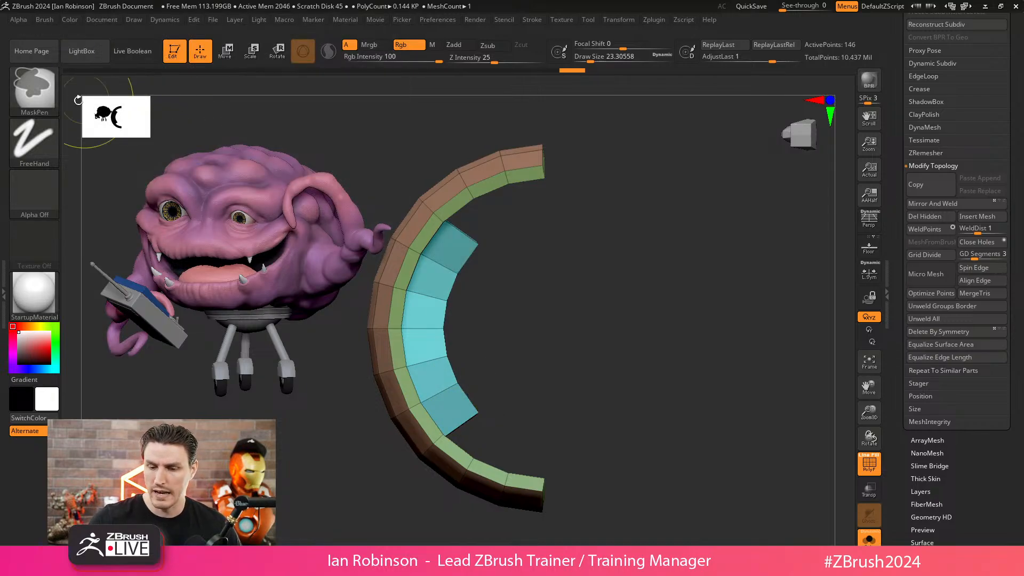
left_click(51, 101)
key("l")
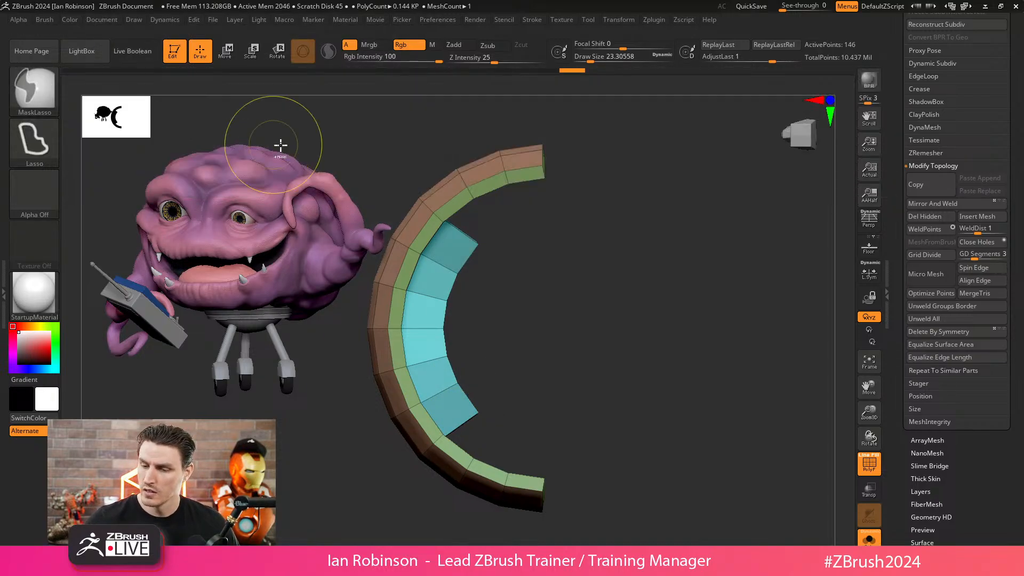
mouse_move(432, 344)
left_mouse_down("ctrl")
mouse_move(541, 400)
mouse_move(544, 366)
left_mouse_up("ctrl")
key("w")
left_click_drag(522, 328, 601, 329)
- Check the inner block's fit between the wheels and pull its end further away from the arch
left_click_drag(701, 250, 705, 334)
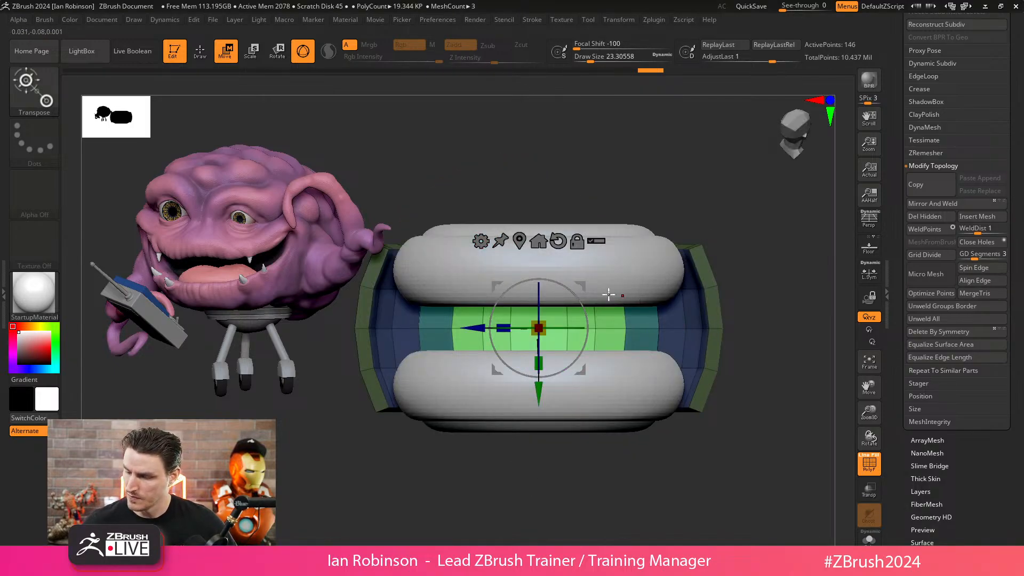
mouse_move(547, 349)
left_mouse_down()
mouse_move(547, 320)
mouse_move(546, 332)
left_mouse_up()
key("q")
key("ctrl+z")
mouse_move(686, 476)
left_mouse_down()
mouse_move(570, 461)
mouse_move(583, 464)
mouse_move(571, 487)
mouse_move(555, 492)
mouse_move(552, 478)
mouse_move(692, 377)
mouse_move(683, 413)
left_mouse_up()
key("w")
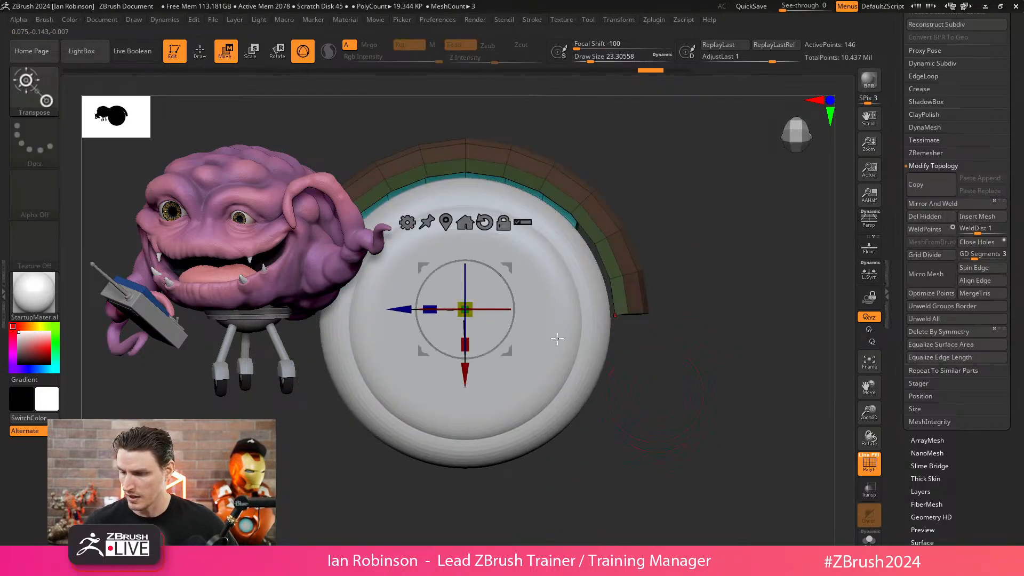
left_click(869, 539)
left_click_drag(464, 374, 487, 428)
key("q")
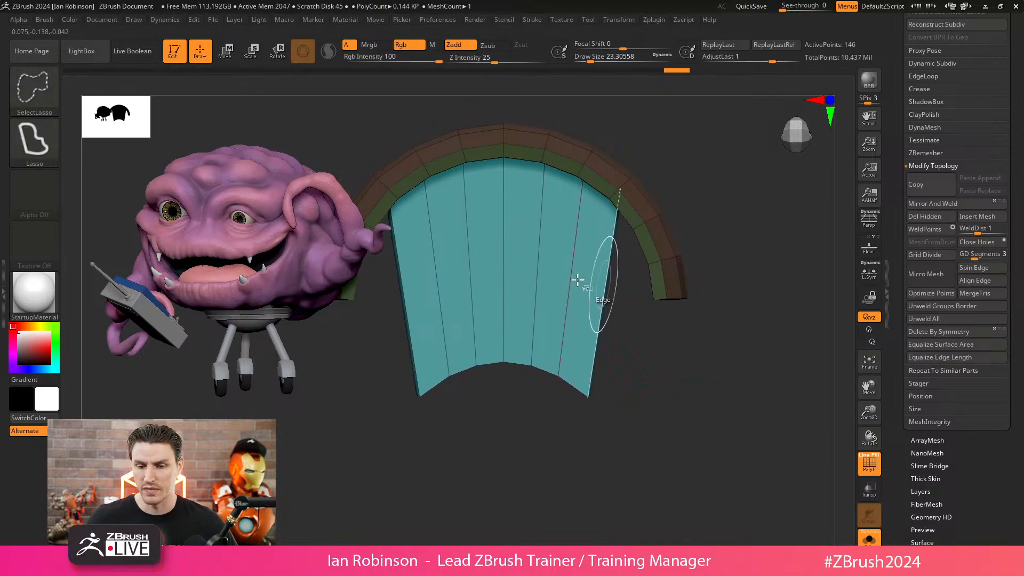
- Flatten the curved free end of the inner block with the ClipCurve brush
left_click(56, 110, "ctrl+shift")
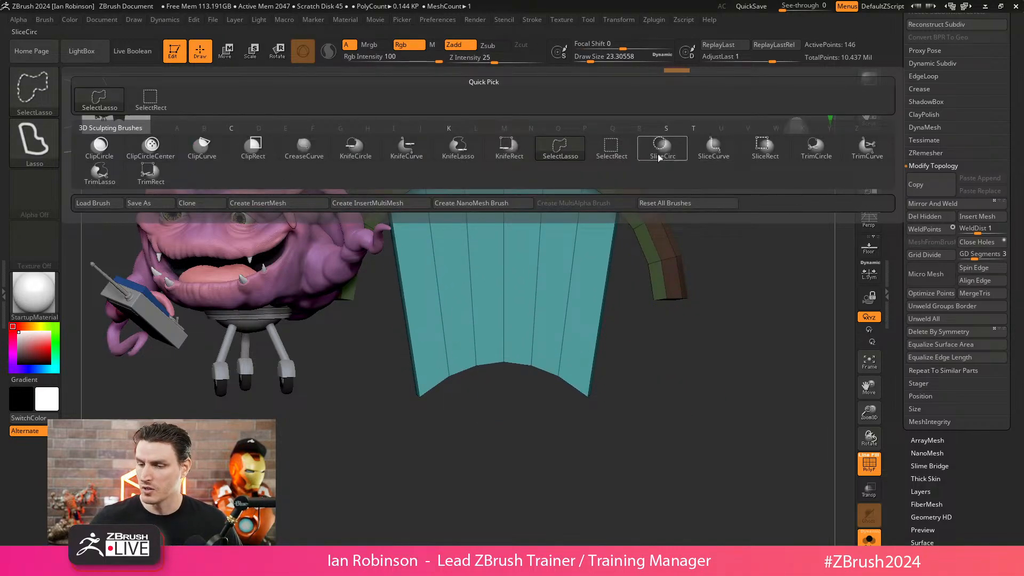
left_click(202, 148)
mouse_move(736, 343)
left_mouse_down("ctrl+shift")
mouse_move(92, 270)
mouse_move(249, 338)
mouse_move(246, 316)
left_mouse_up("ctrl+shift")
left_click_drag(575, 342, 669, 236)
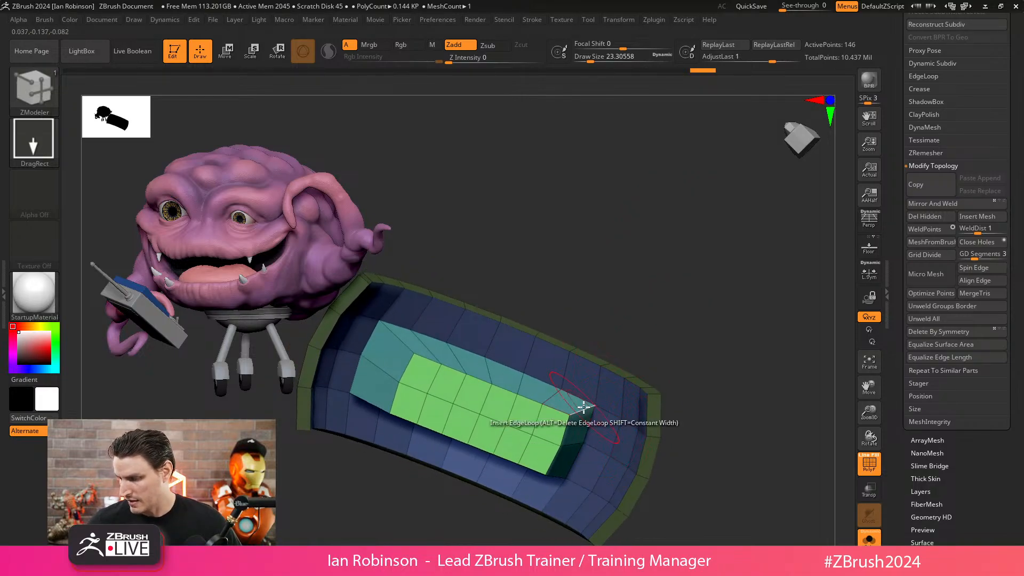
- Mask the outer corners of the inner block's flat end and move its middle section outward to chamfer the corners
left_click_drag(670, 347, 699, 305)
left_click(868, 536)
left_click_drag(757, 347, 688, 226)
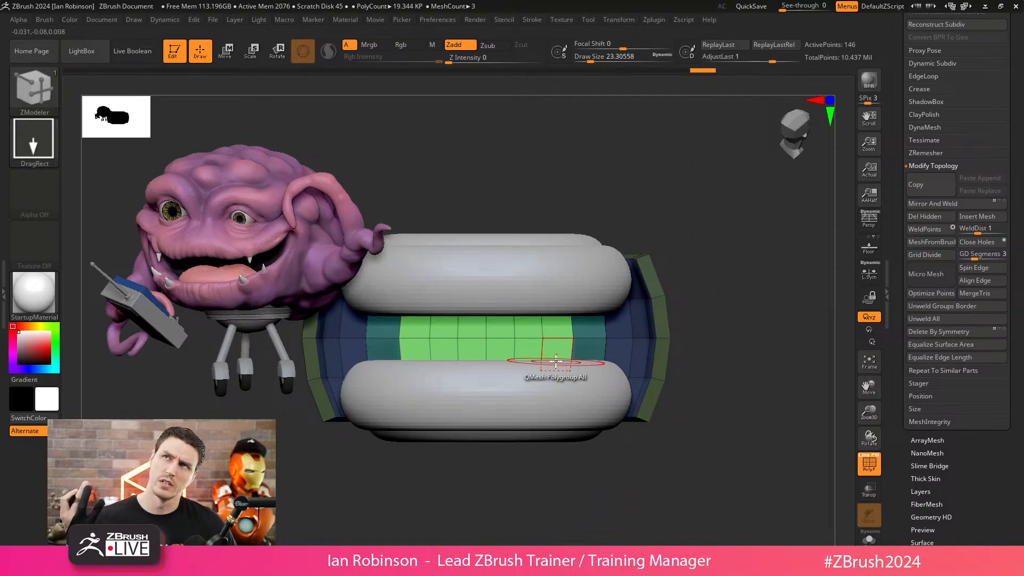
left_click_drag(652, 233, 640, 454)
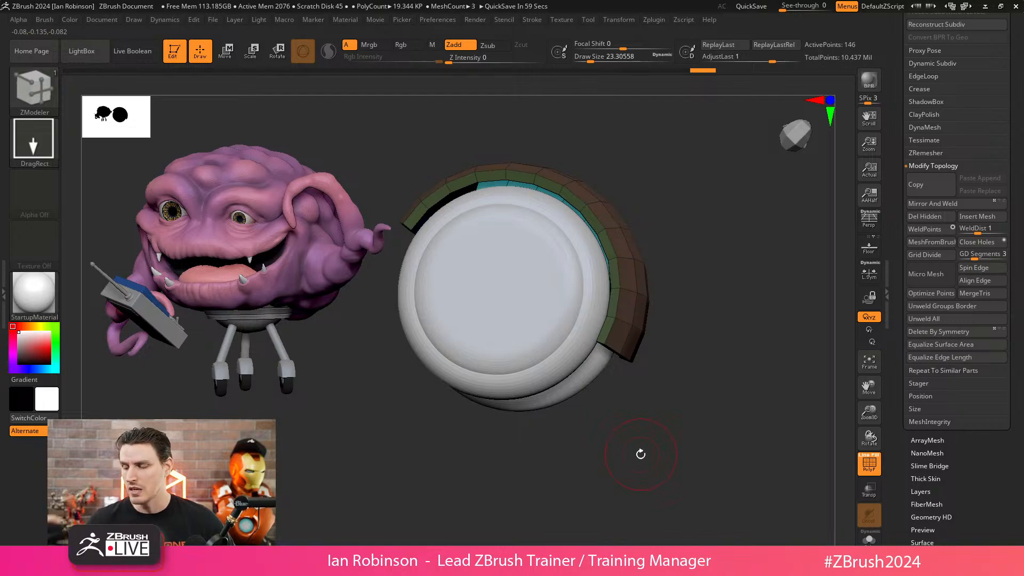
left_click_drag(640, 454, 655, 193)
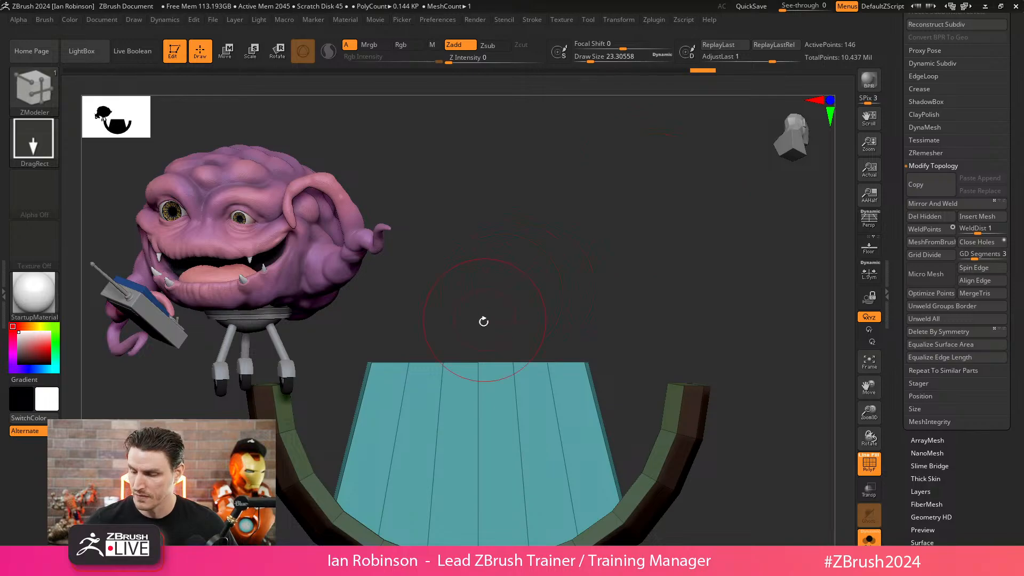
mouse_move(393, 330)
left_mouse_down("ctrl")
mouse_move(585, 369)
mouse_move(558, 338)
left_mouse_up("ctrl")
key("w")
left_click_drag(489, 245, 486, 216)
key("q")
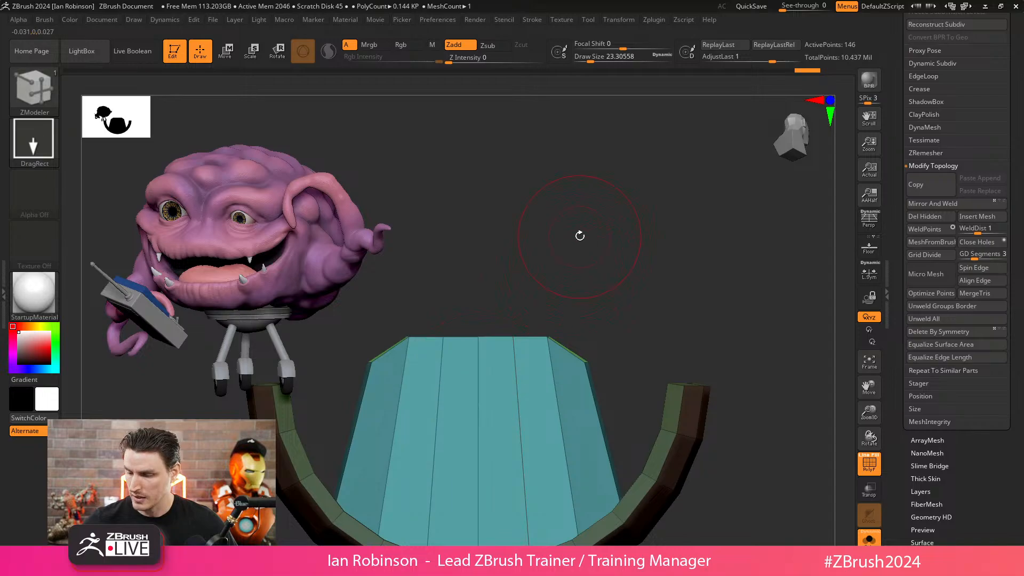
key("w")
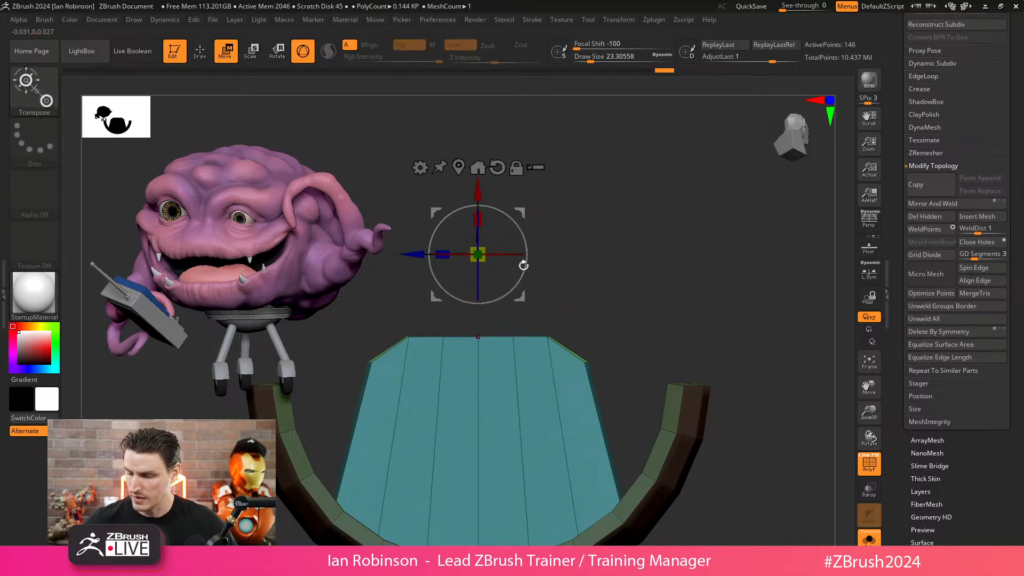
left_click_drag(476, 197, 482, 182)
key("ctrl+z")
key("ctrl+z")
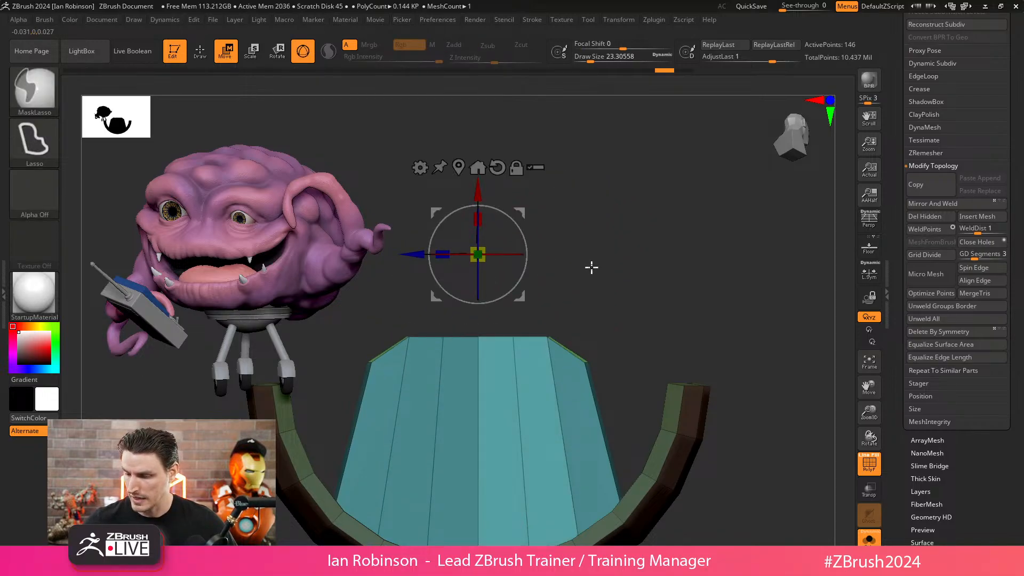
key("ctrl+z")
- Mask the next points in from both corners and push the middle of the block's end further out
mouse_move(534, 308)
left_mouse_down("ctrl")
mouse_move(571, 325)
mouse_move(567, 293)
left_mouse_up("ctrl")
left_click_drag(395, 312, 408, 297, "ctrl")
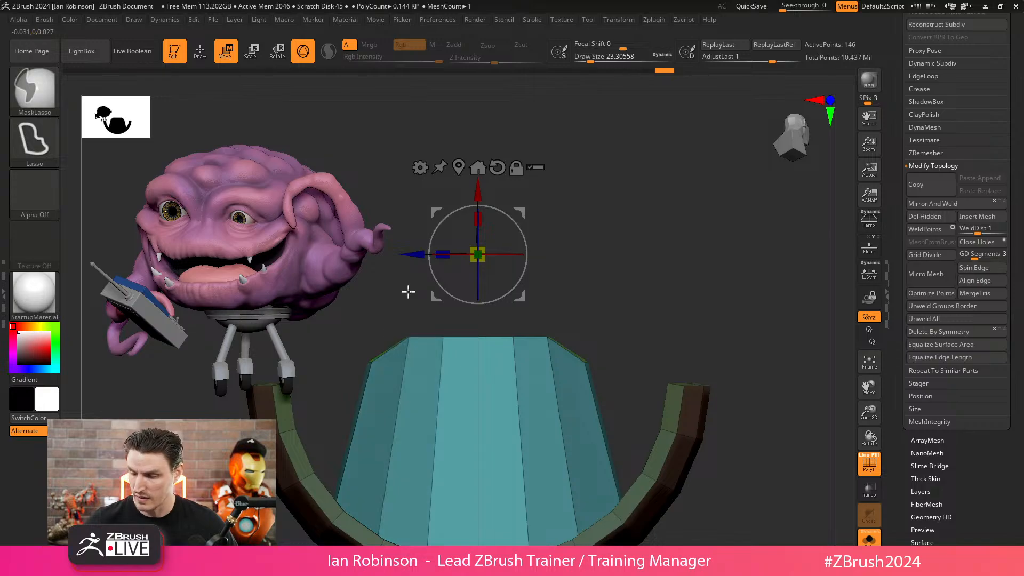
left_click_drag(478, 185, 476, 171)
mouse_move(562, 228)
left_mouse_down("ctrl")
mouse_move(469, 319)
mouse_move(497, 270)
left_mouse_up("ctrl")
mouse_move(524, 218)
left_mouse_down()
mouse_move(468, 324)
mouse_move(459, 265)
mouse_move(626, 169)
left_mouse_up()
key("q")
left_click_drag(696, 142, 685, 123)
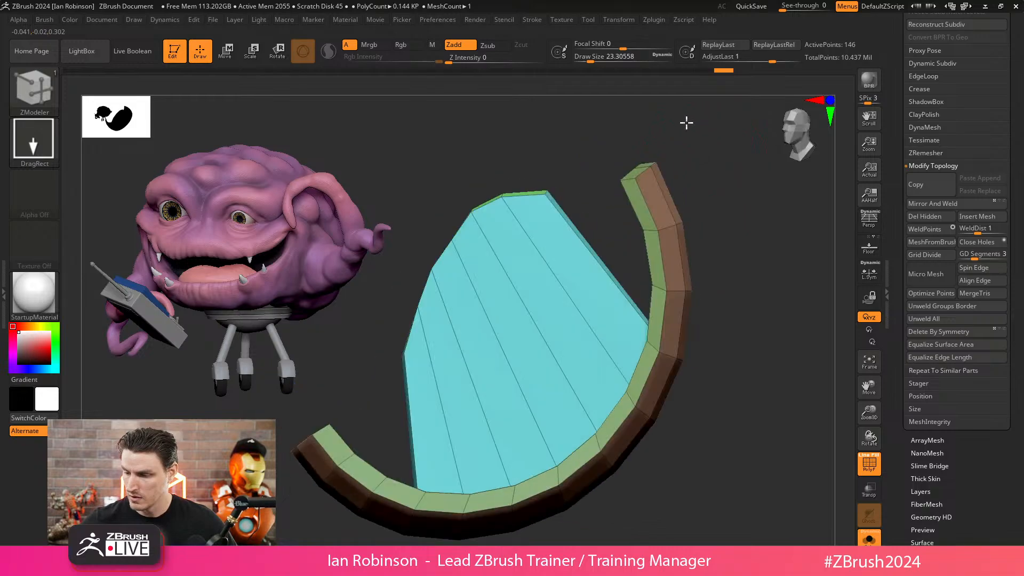
- Move only the centre points of the block's end outward to complete its rounded profile, and clear the mask
right_click_drag(726, 199, 735, 338, "ctrl")
mouse_move(735, 339)
left_mouse_down()
mouse_move(608, 284)
mouse_move(660, 320)
mouse_move(821, 160)
mouse_move(680, 167)
mouse_move(516, 214)
mouse_move(518, 182)
left_mouse_up()
left_click(518, 181, "ctrl")
key("w")
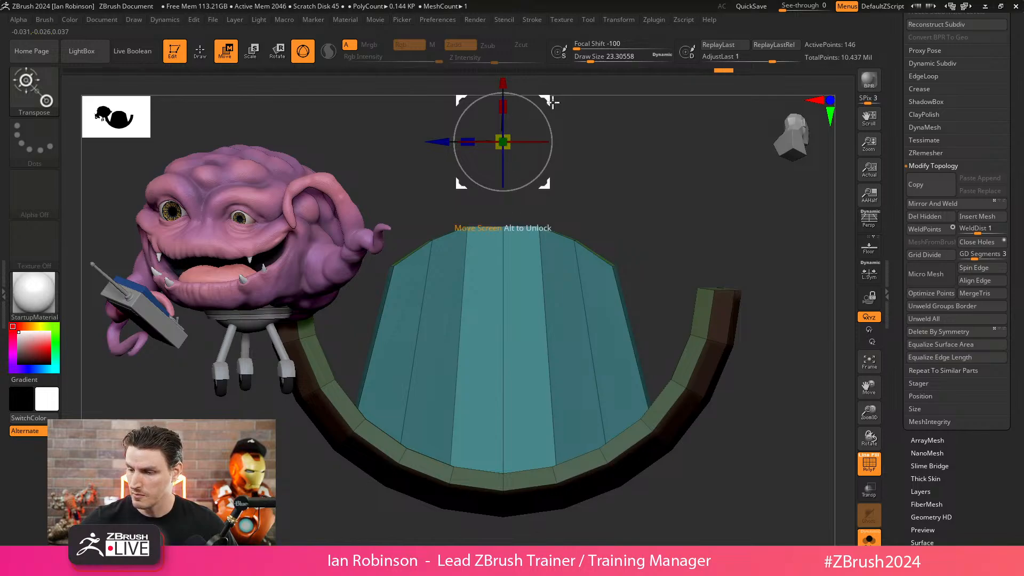
left_click_drag(611, 121, 610, 181, "alt")
left_click(482, 115)
left_click_drag(505, 224, 505, 214)
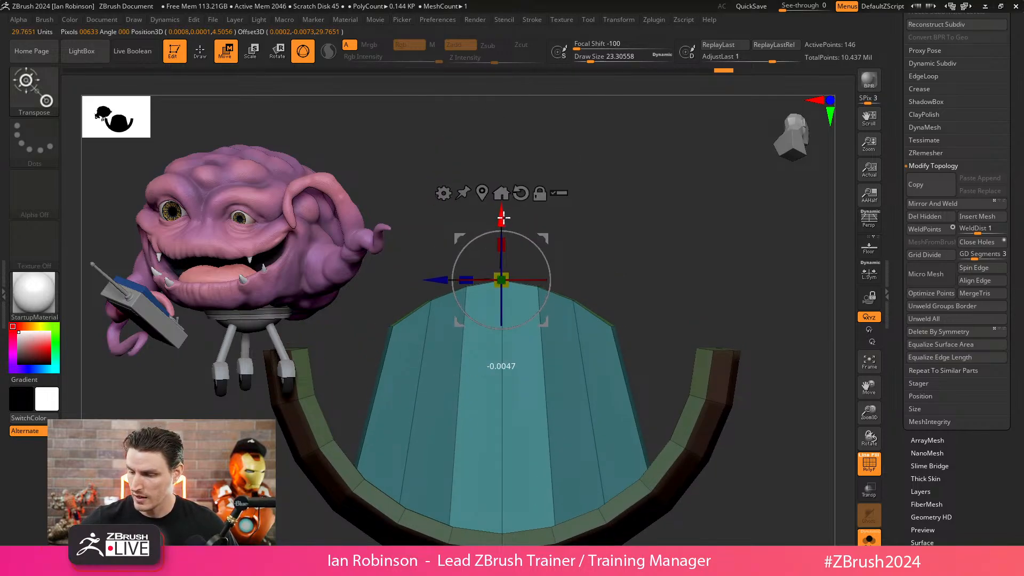
key("q")
left_click_drag(660, 202, 650, 190, "alt")
left_click_drag(655, 206, 677, 252, "ctrl")
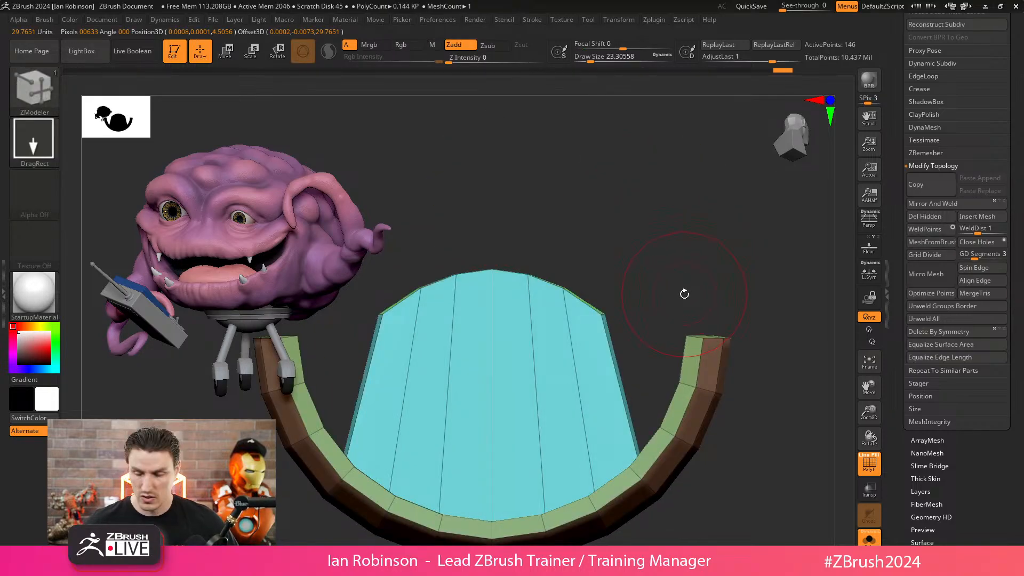
- Preview the cover with dynamic subdivision and the polygon wireframe toggled, and turn the smoothing off again
key("d")
mouse_move(660, 208)
left_mouse_down()
mouse_move(644, 220)
mouse_move(663, 233)
mouse_move(653, 216)
mouse_move(672, 188)
left_mouse_up()
key("shift+f")
key("shift+f")
key("shift+d")
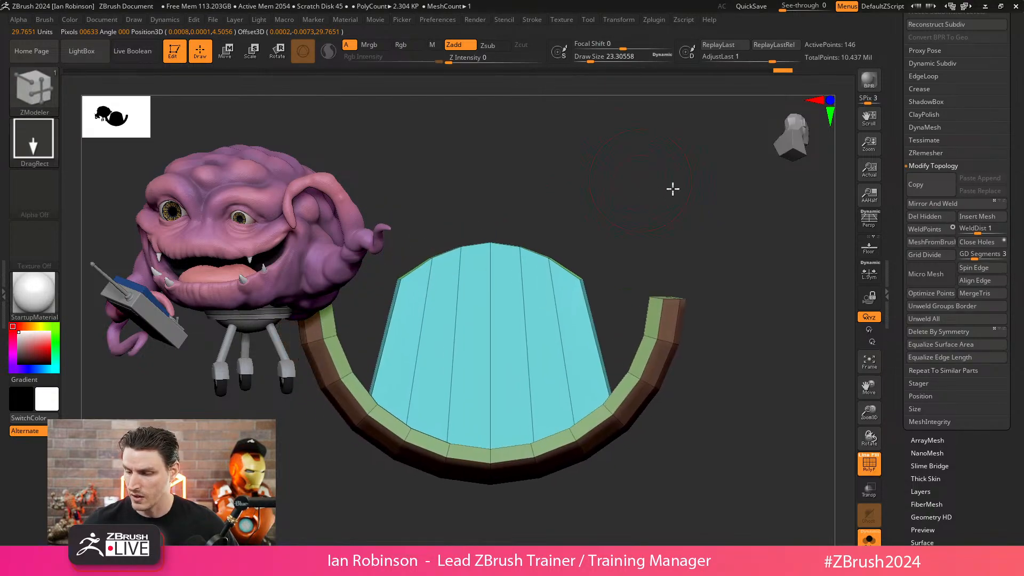
- Insert five edge loops across the inner block with ZModeler's Multiple EdgeLoops target and a specified elevation of 0
key("space")
left_click(459, 358)
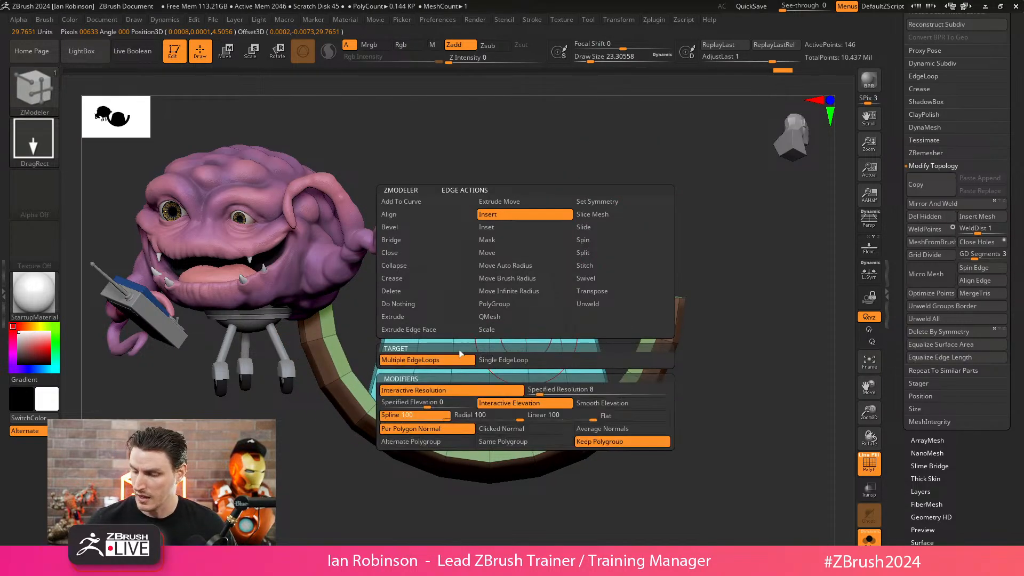
left_click(464, 401)
left_click_drag(523, 343, 521, 317)
- Crease the sharp edges of the cover mesh at the current crease tolerance of 45
left_click_drag(619, 288, 714, 211)
left_click_drag(749, 371, 715, 384)
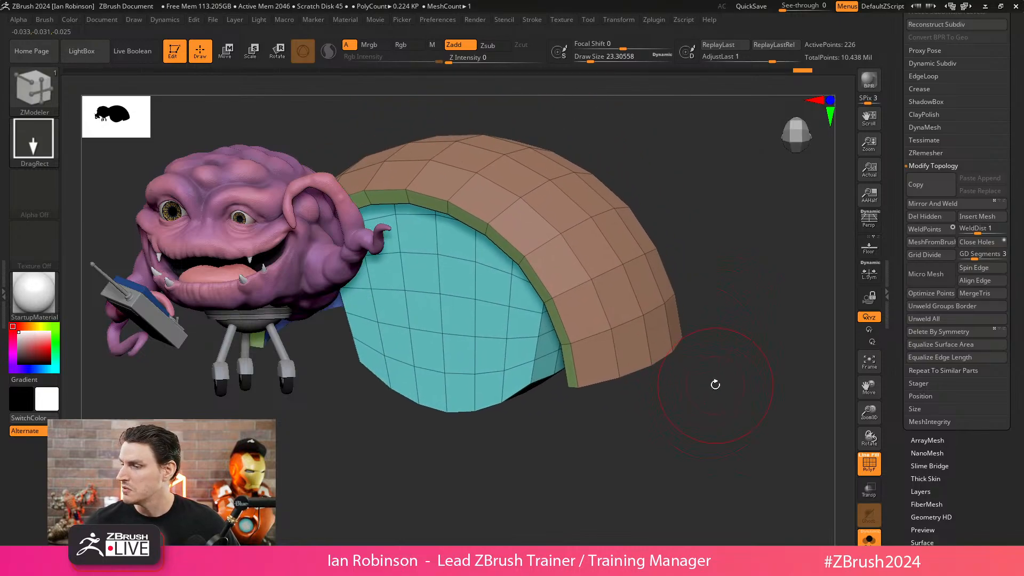
left_click(928, 88)
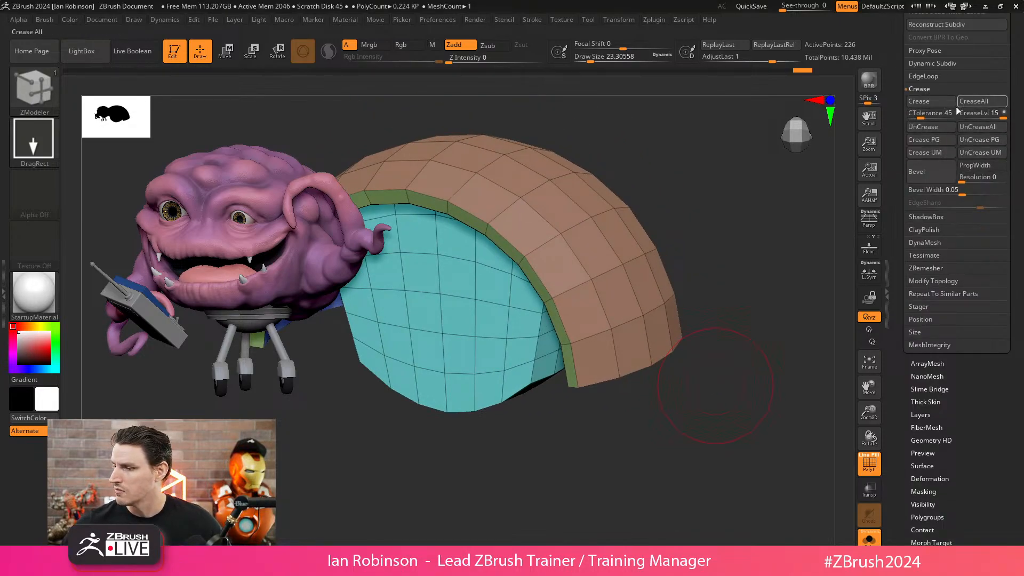
left_click(919, 101)
left_click_drag(784, 270, 747, 272)
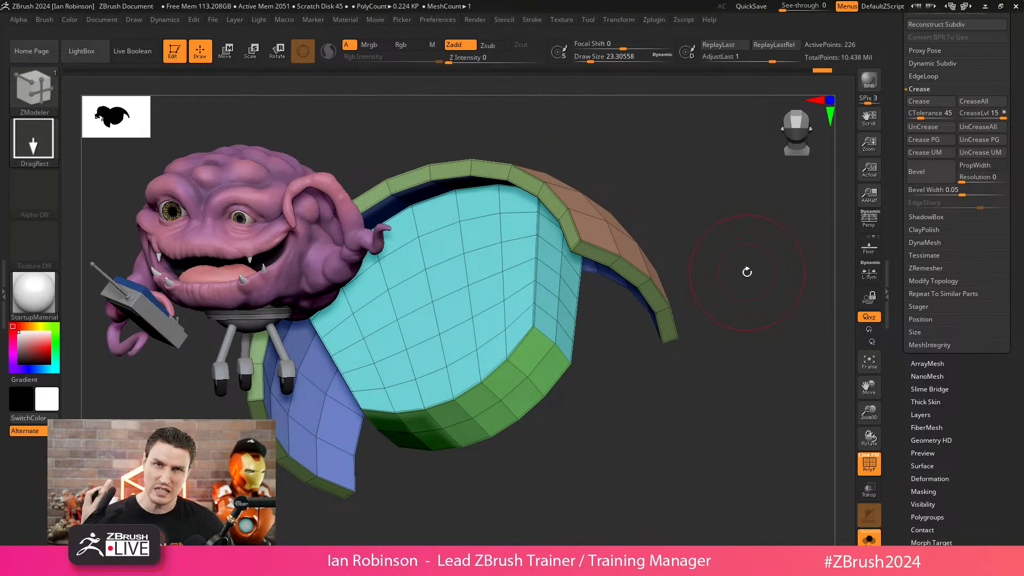
- Preview the cover smoothed with dynamic subdivision and without its wireframe, and turn the smoothing off again
mouse_move(747, 272)
left_mouse_down()
mouse_move(666, 447)
mouse_move(647, 455)
left_mouse_up()
key("shift")
key("shift+f")
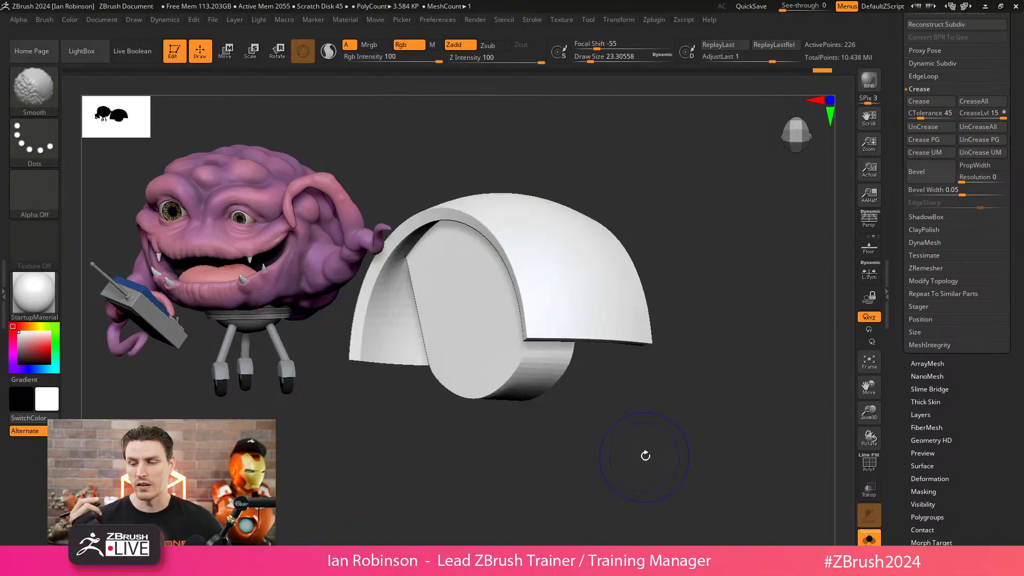
left_click_drag(645, 455, 673, 425)
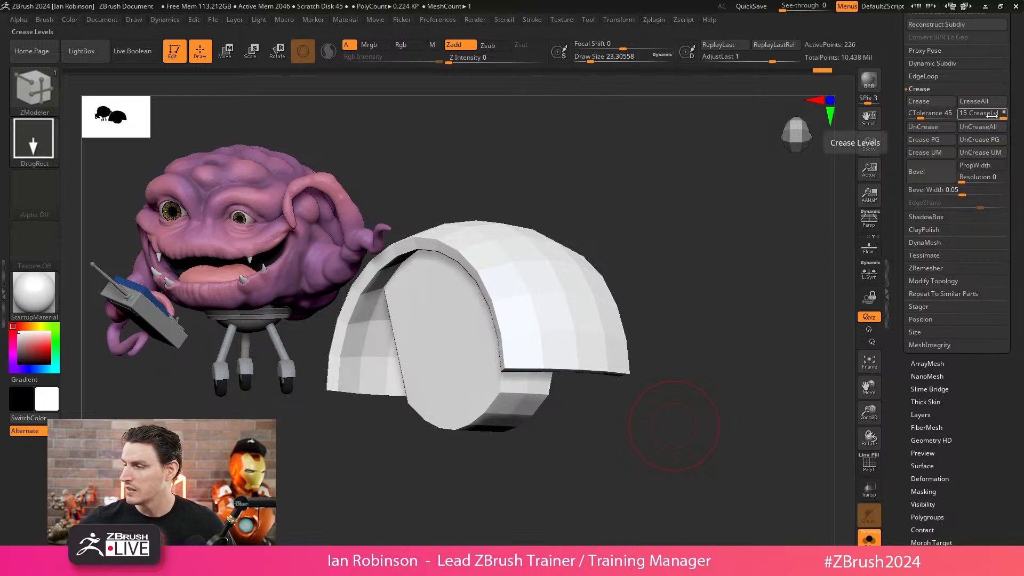
- Set the crease level to 2 and divide the cover mesh three times with its polygon wireframe shown
left_click_drag(988, 114, 972, 120)
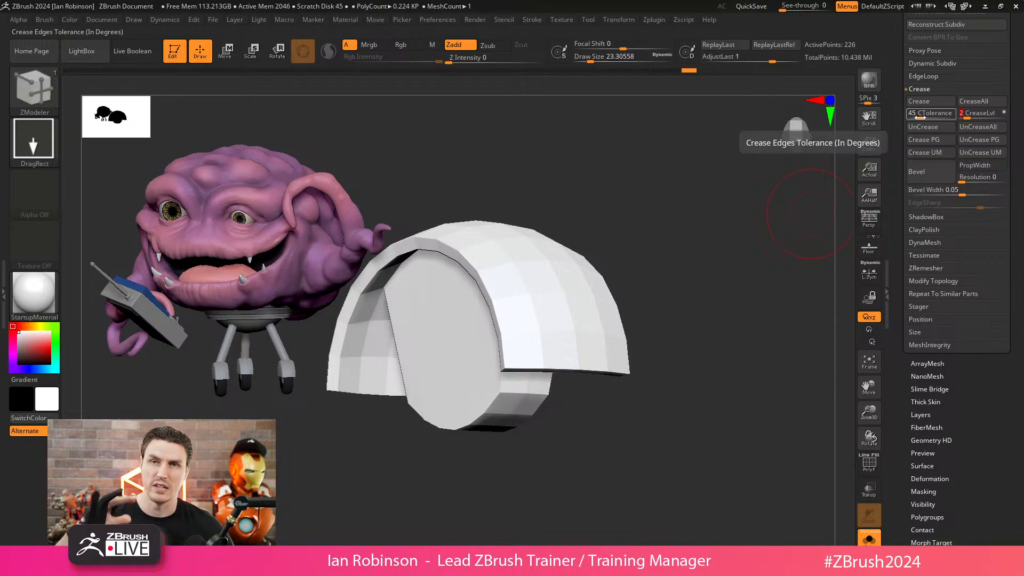
left_click_drag(704, 230, 744, 236)
key("shift+f")
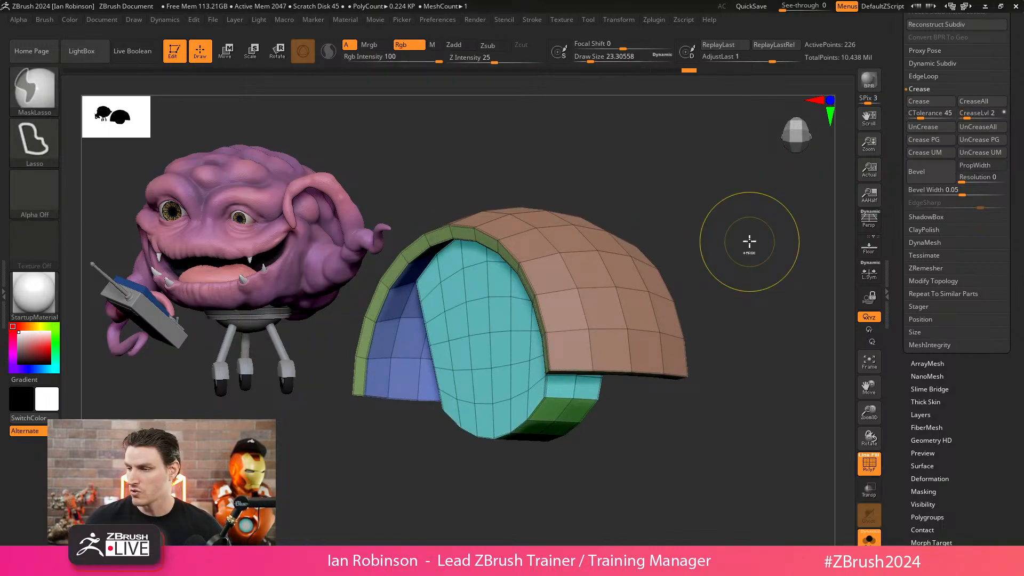
key("ctrl+d")
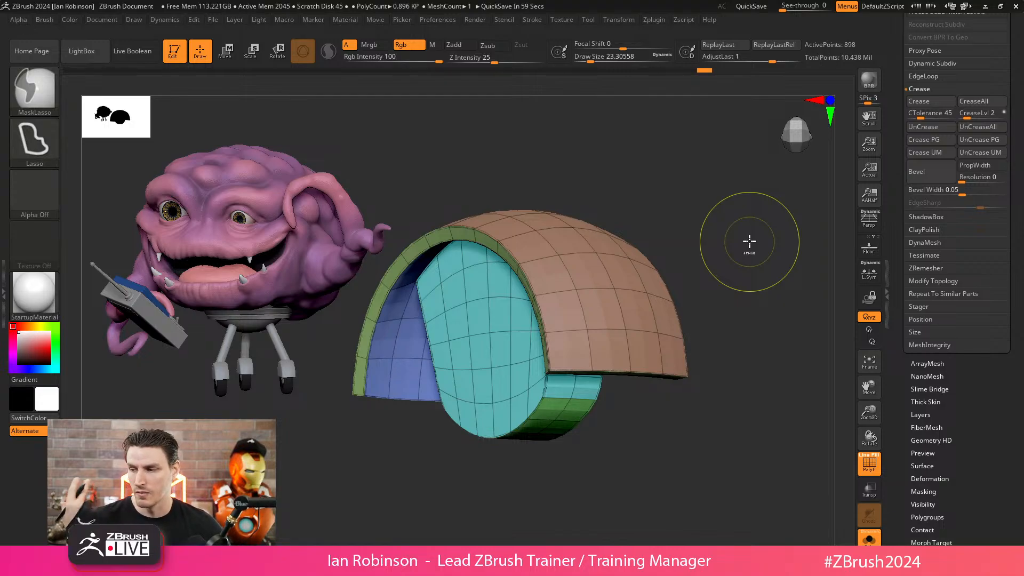
key("ctrl+d")
key("ctrl+d")
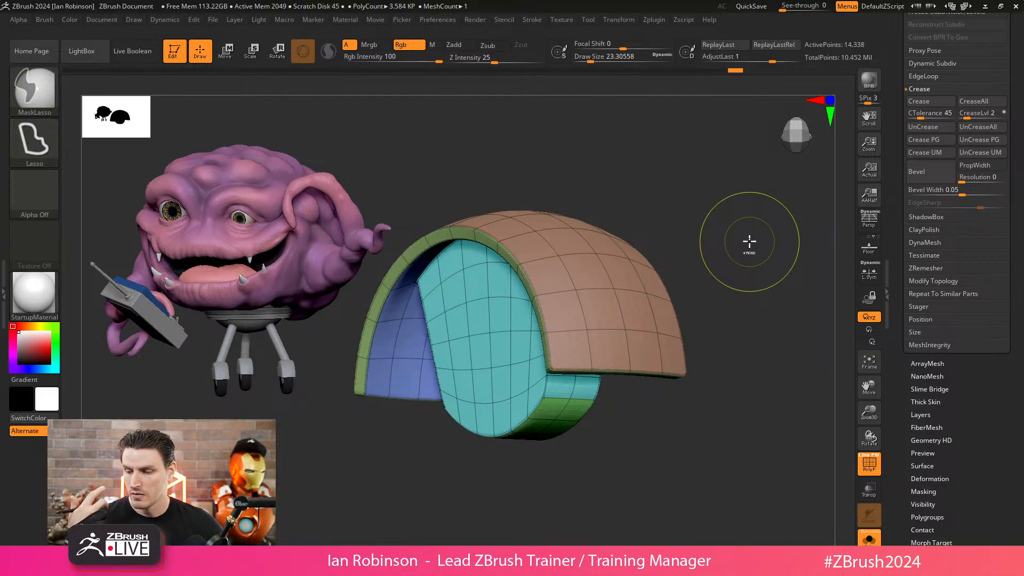
- Hide the wireframe and divide the cover once more, up to subdivision level 5
key("b")
key("z")
key("m")
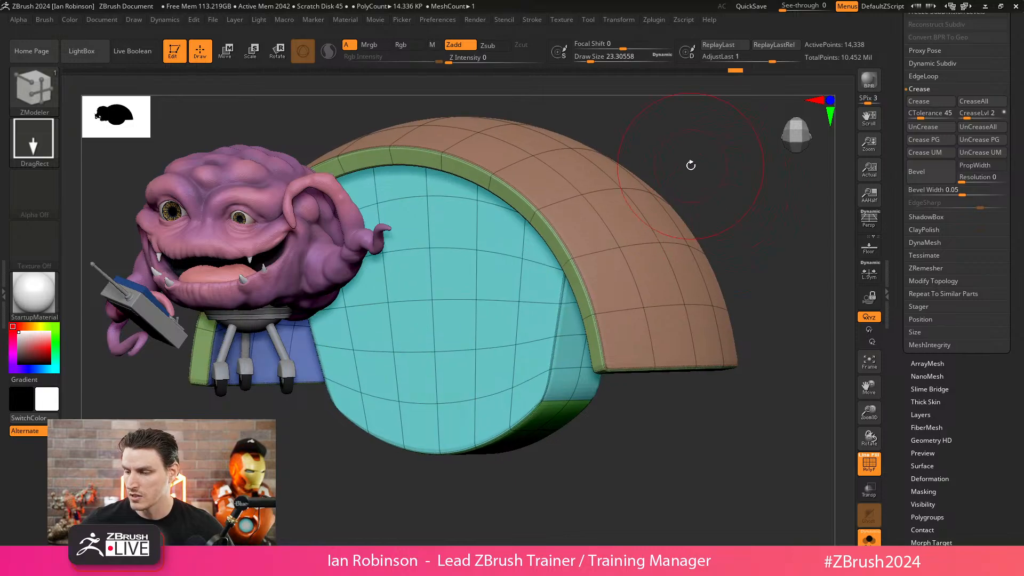
left_click_drag(690, 165, 566, 258)
key("ctrl")
key("shift+f")
key("d")
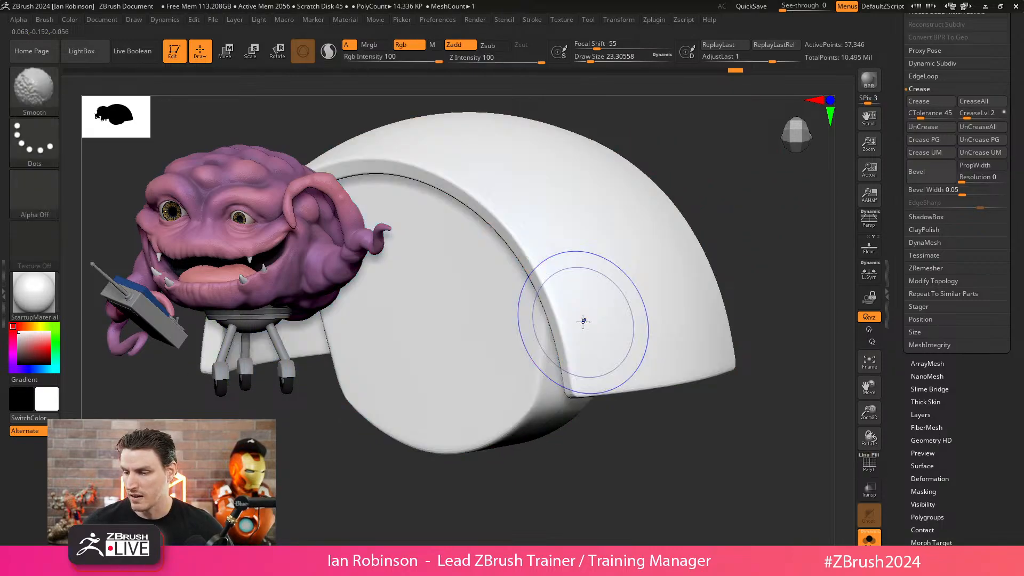
- In side view, nudge the cover slightly along its vertical and horizontal axes to seat it over the wheel pair
key("b")
key("z")
key("m")
left_click_drag(501, 496, 453, 471, "alt")
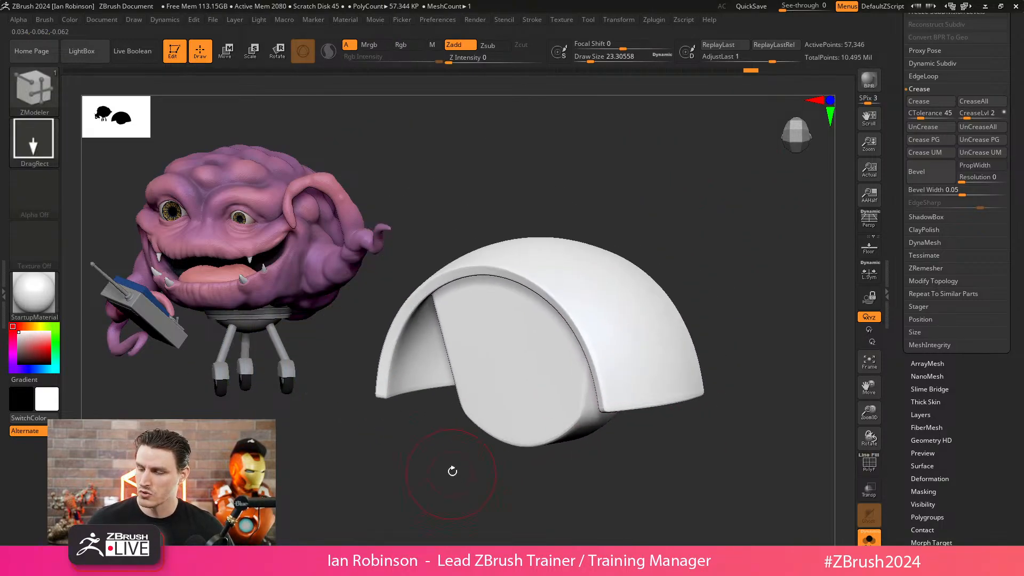
left_click_drag(385, 432, 467, 440)
left_click_drag(678, 482, 688, 288)
key("w")
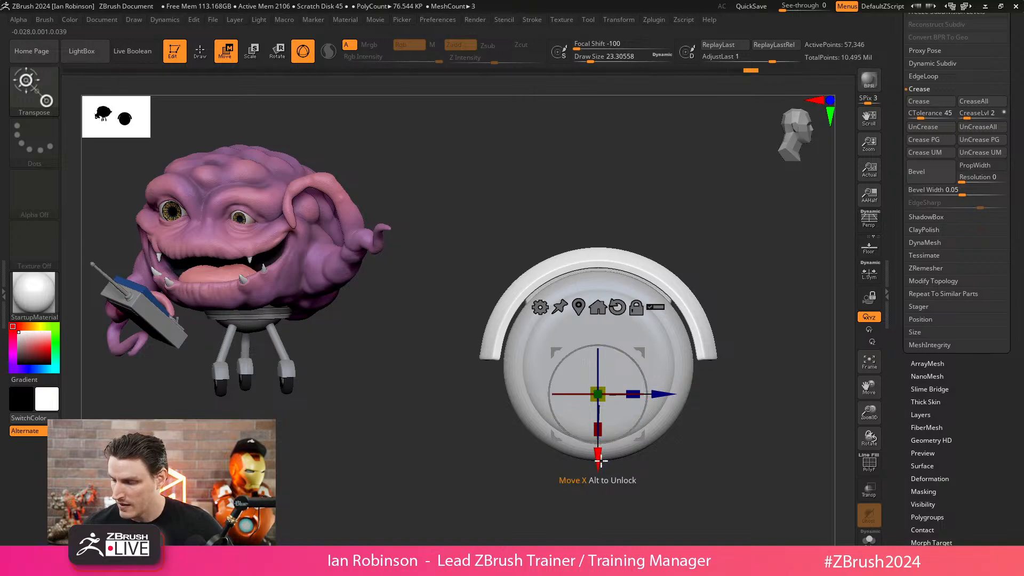
left_click_drag(634, 394, 630, 394)
left_click_drag(598, 454, 598, 457)
left_click_drag(631, 394, 634, 393)
key("q")
- Examine how the cover fits over both wheels from the side and straight on, with the wireframe toggled
mouse_move(700, 459)
left_mouse_down()
mouse_move(656, 459)
mouse_move(590, 500)
mouse_move(573, 476)
left_mouse_up()
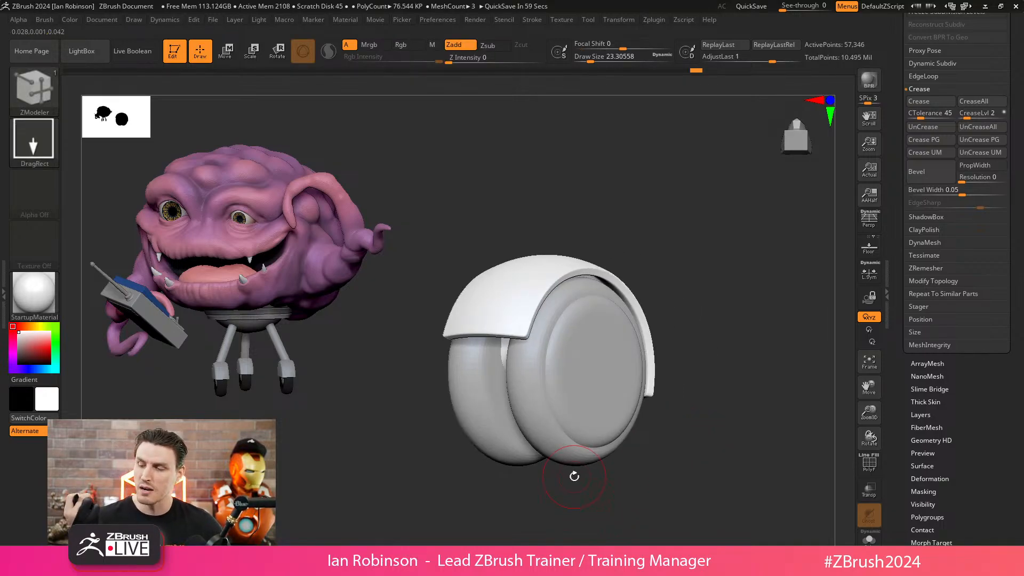
left_click_drag(573, 476, 577, 286)
left_click_drag(643, 272, 732, 208, "shift")
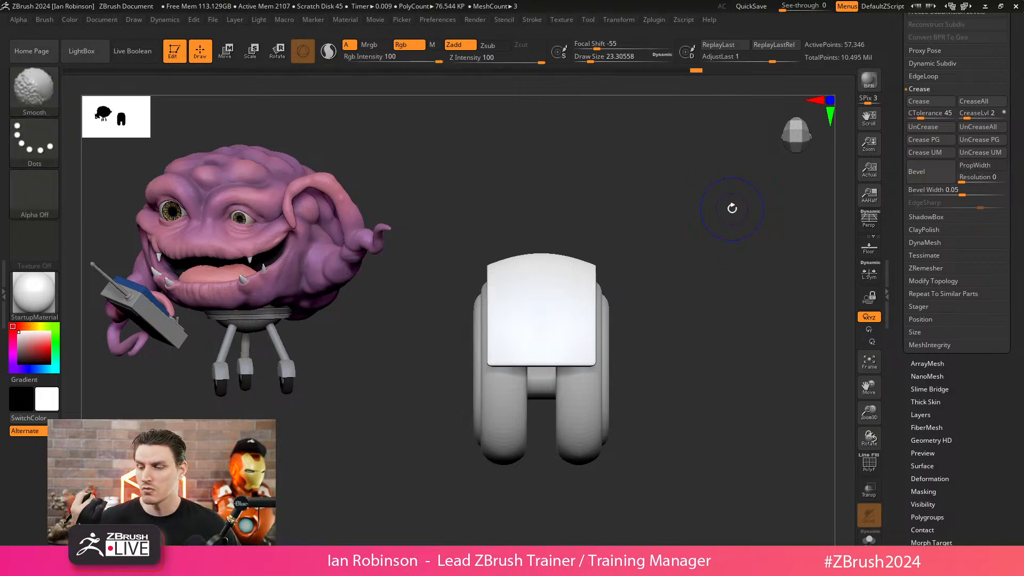
key("shift+f")
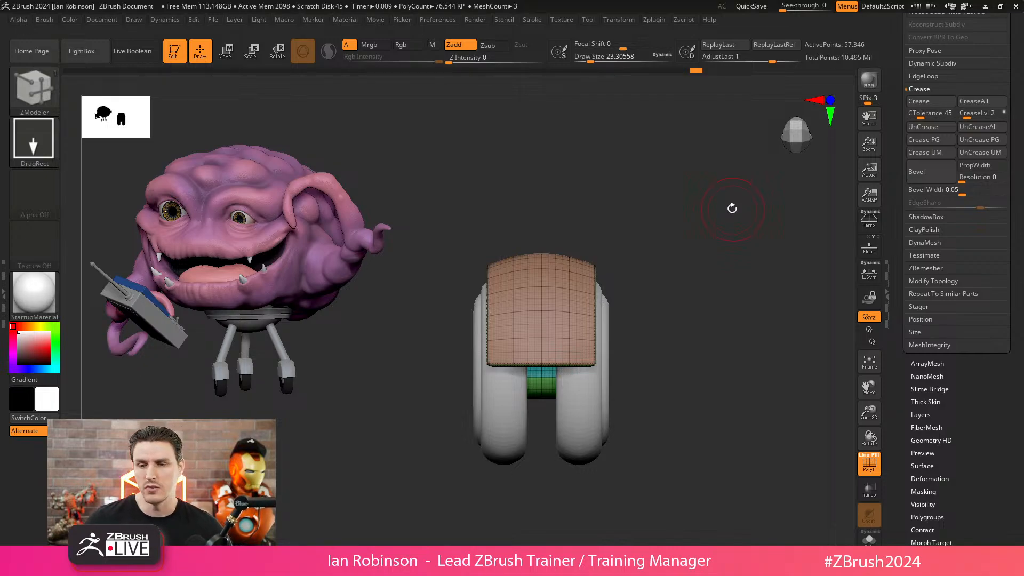
right_click_drag(689, 238, 687, 256, "ctrl")
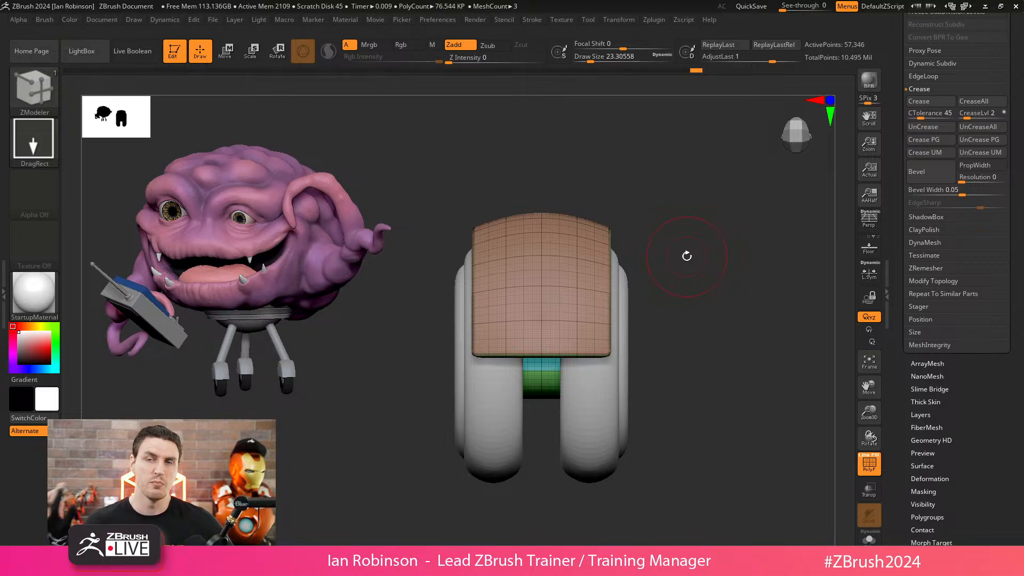
mouse_move(686, 256)
left_mouse_down()
mouse_move(722, 265)
mouse_move(724, 242)
mouse_move(722, 316)
mouse_move(687, 253)
left_mouse_up()
key("shift+f")
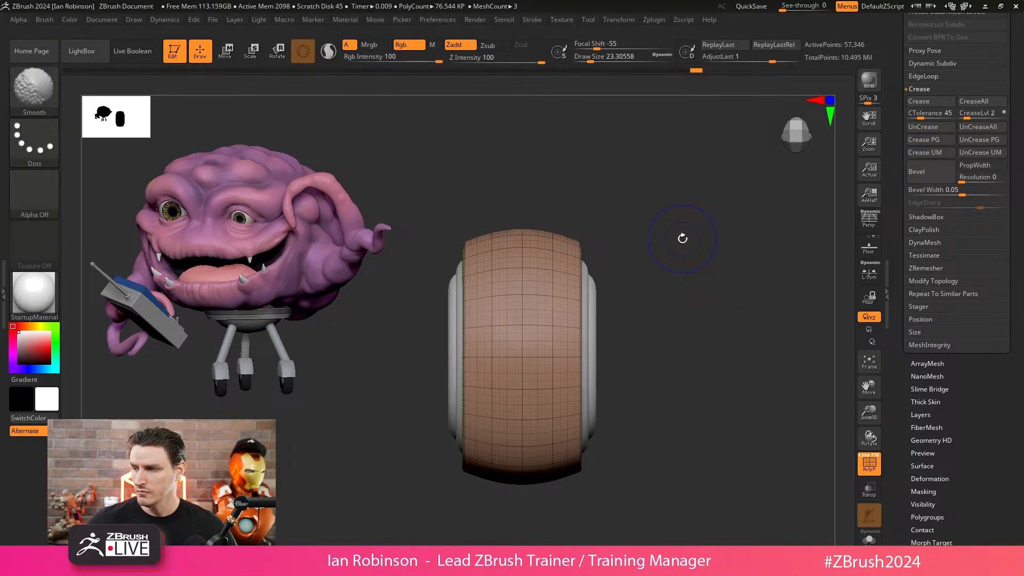
- Take the cover down to its lowest subdivision level and bring it back up to level 5
key("shift+d")
key("b")
key("z")
key("m")
scroll(986, 103, "up", 3)
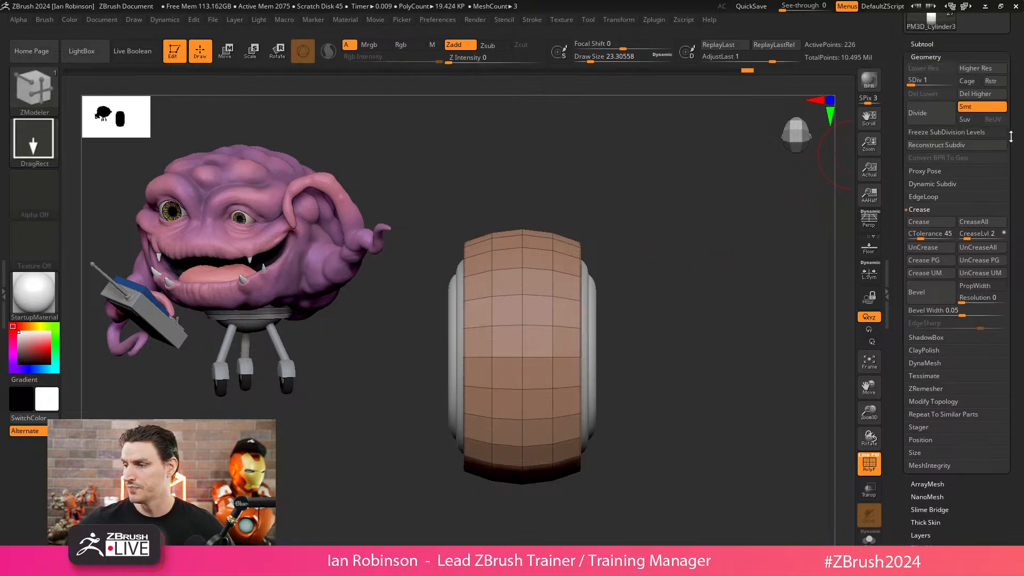
left_click(974, 94)
left_click_drag(738, 222, 700, 224)
key("ctrl+d")
key("ctrl+d")
key("ctrl+d")
key("ctrl+d")
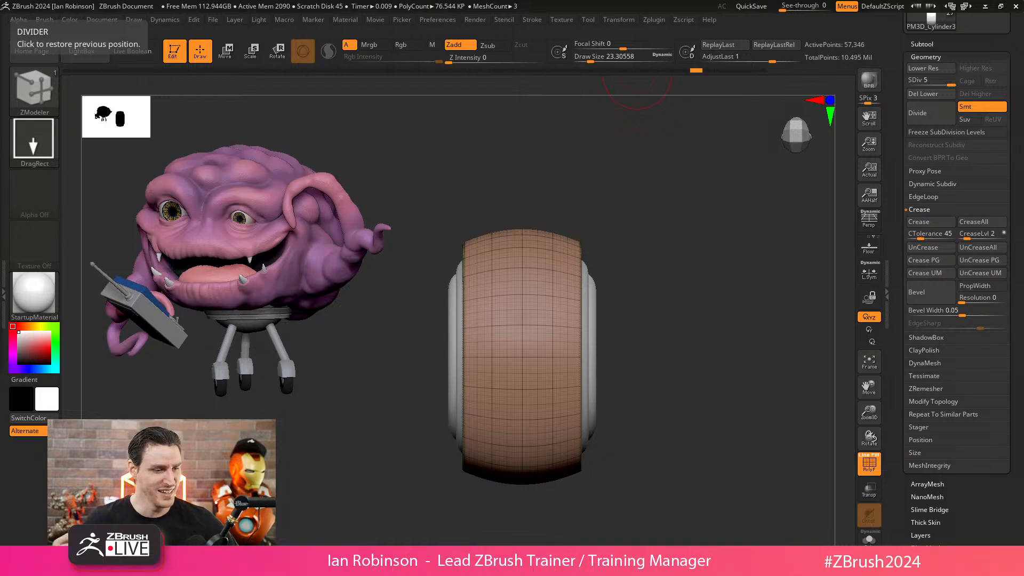
mouse_move(712, 235)
left_mouse_down()
mouse_move(678, 258)
mouse_move(672, 331)
mouse_move(695, 325)
mouse_move(698, 227)
left_mouse_up()
key("shift+f")
key("shift+f")
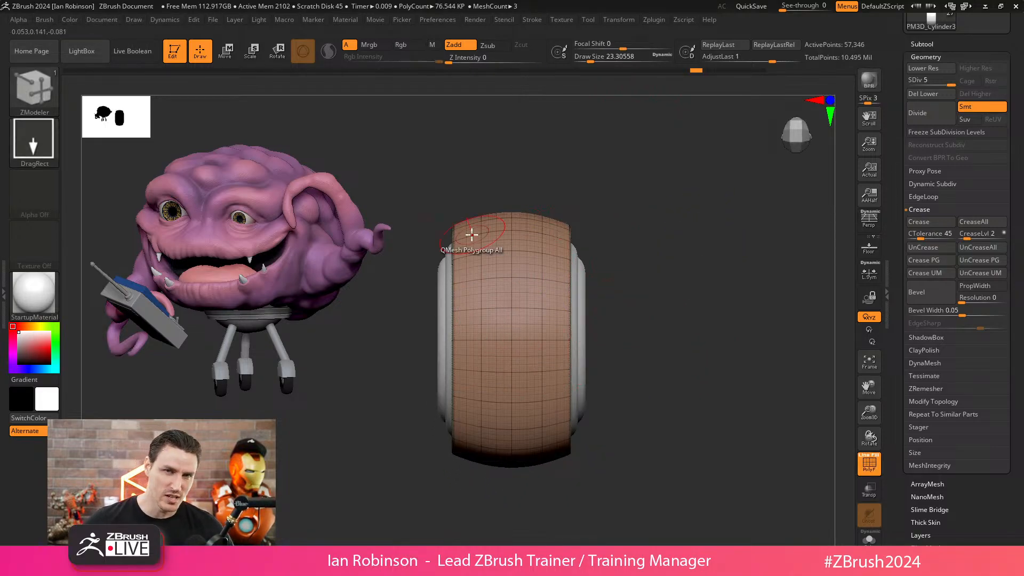
key("shift+f")
left_click_drag(493, 235, 663, 226)
key("shift+f")
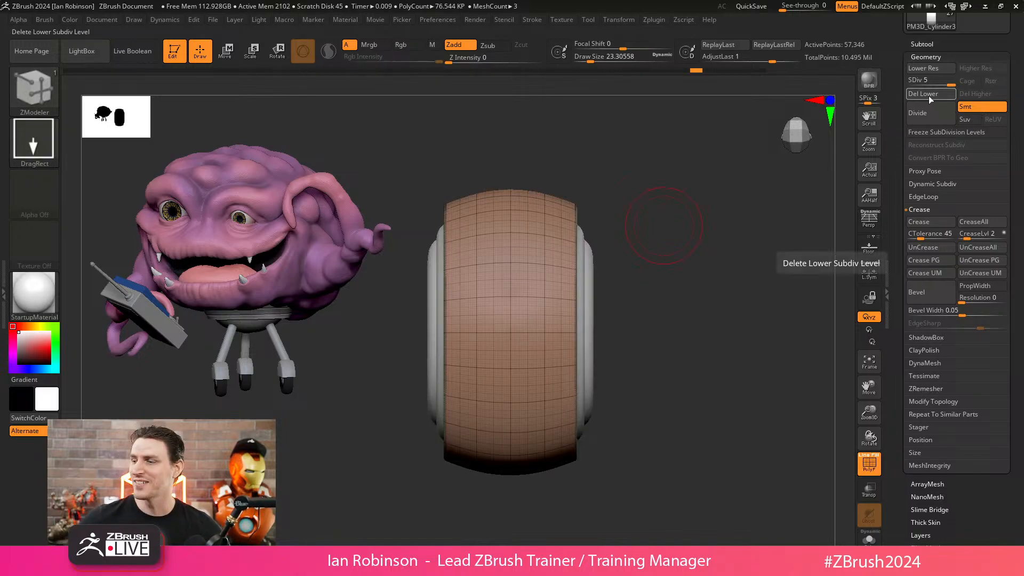
left_click_drag(688, 259, 675, 245, "alt")
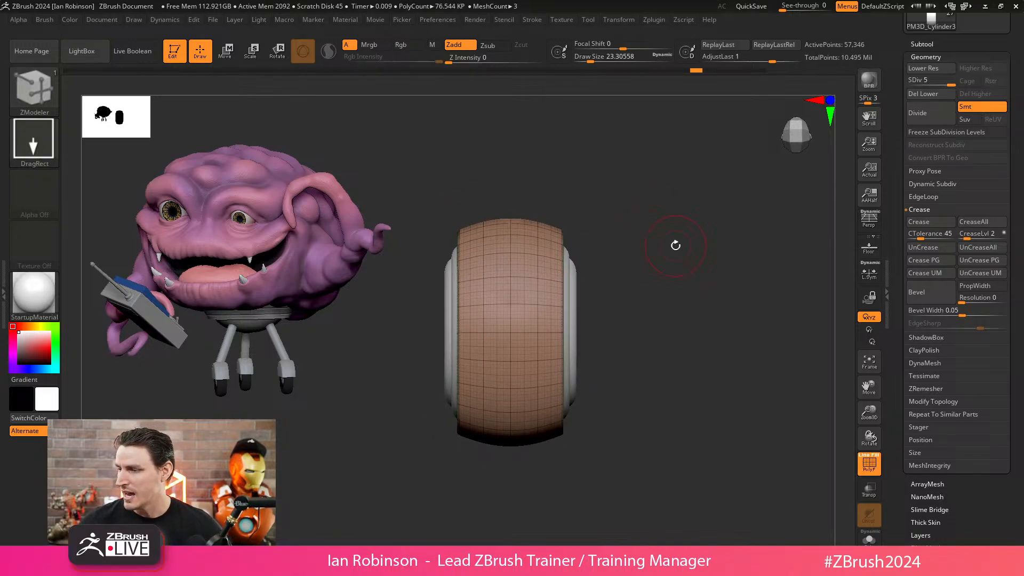
- Duplicate the cover subtool, and delete all subdivision levels above the lowest from the selected copy
key("ctrl+shift+d")
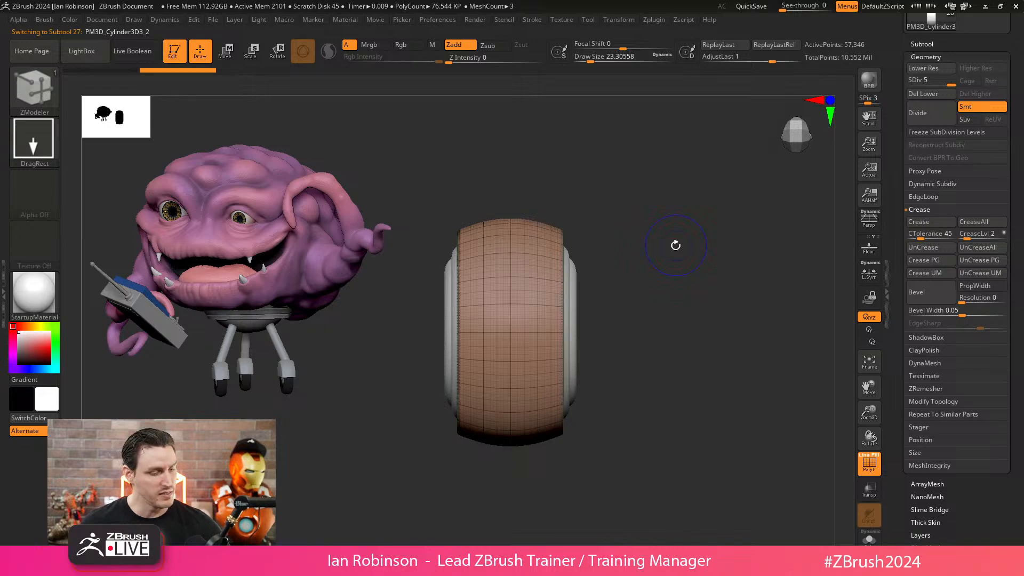
key("shift+d")
key("shift+d")
key("shift+d")
key("shift+d")
left_click(972, 94)
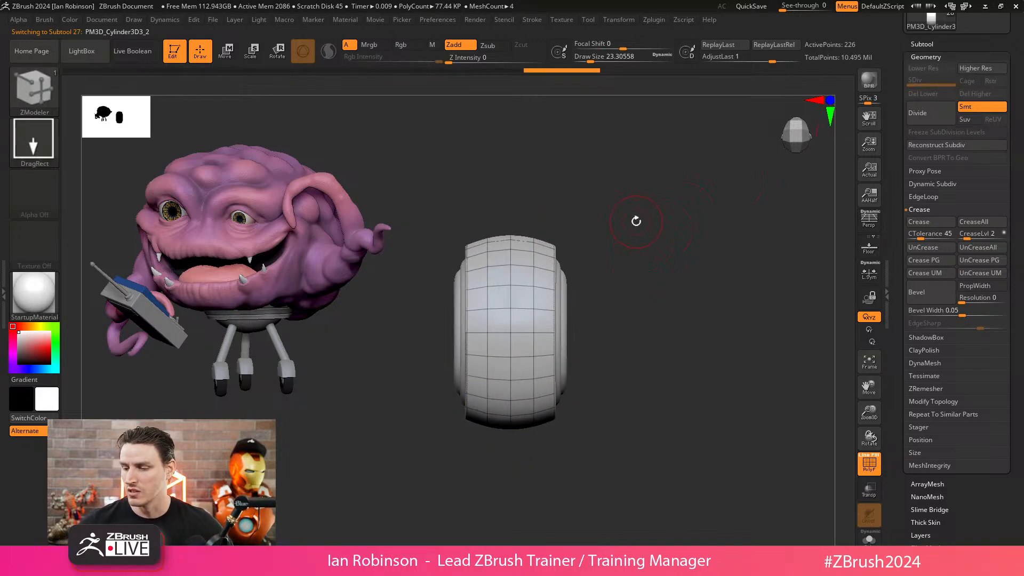
- Choose the IMM Primitives brush with its no-edge cylinder as the mesh to insert
mouse_move(636, 220)
left_mouse_down()
mouse_move(651, 236)
mouse_move(634, 244)
mouse_move(654, 233)
left_mouse_up()
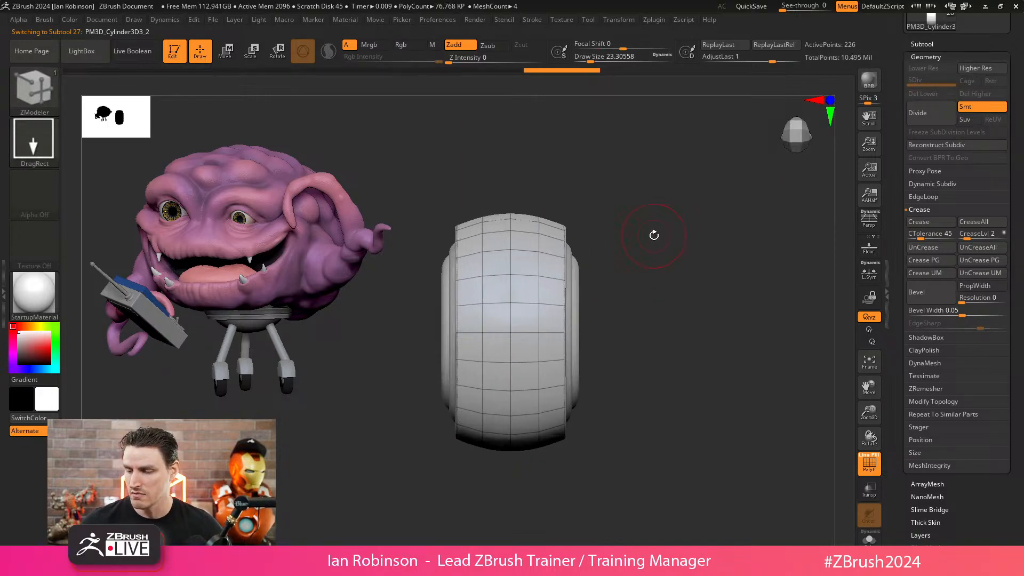
key("b")
key("i")
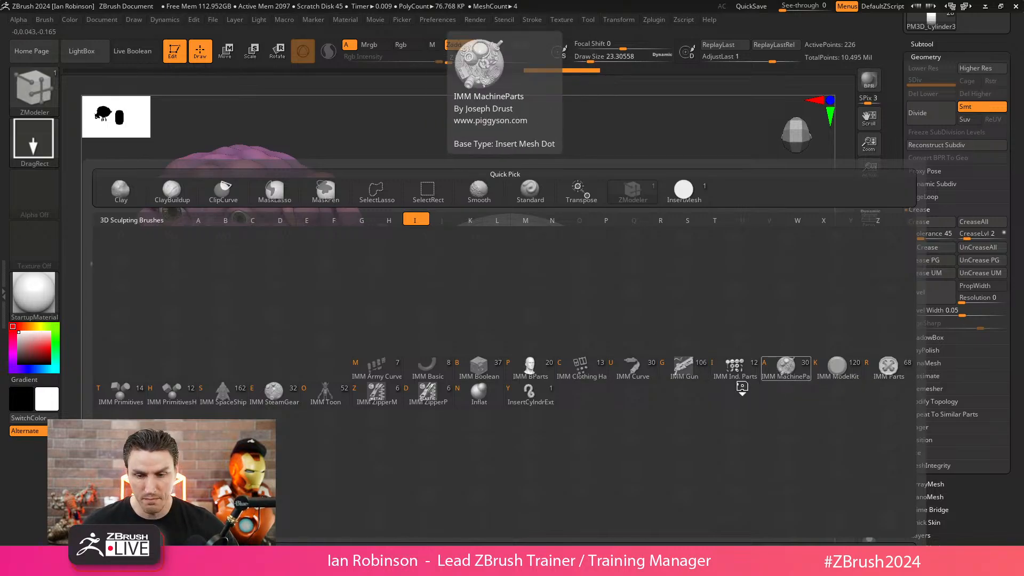
key("t")
left_click_drag(165, 80, 248, 75)
left_click(129, 85)
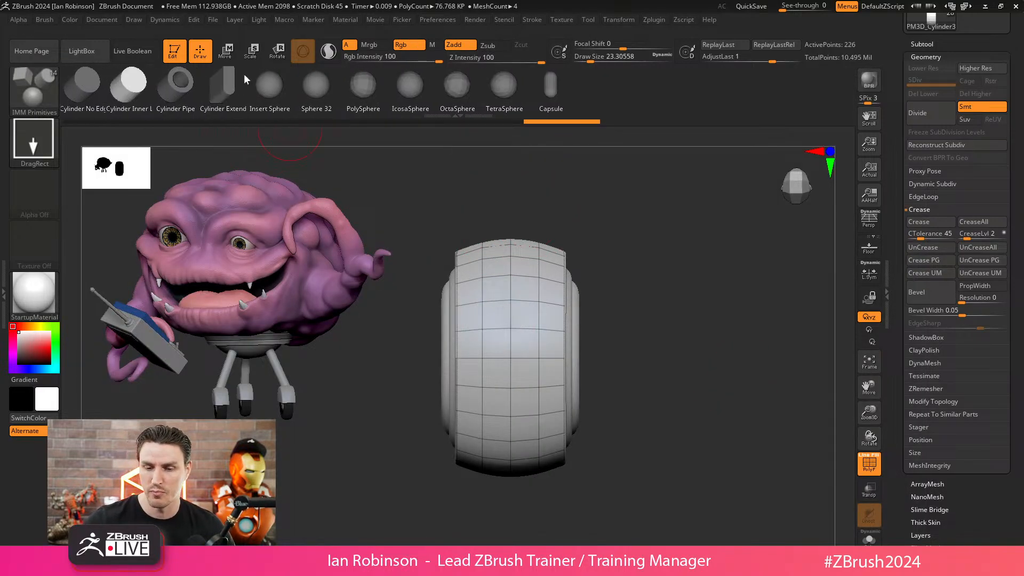
left_click_drag(178, 95, 205, 94)
left_click(113, 86)
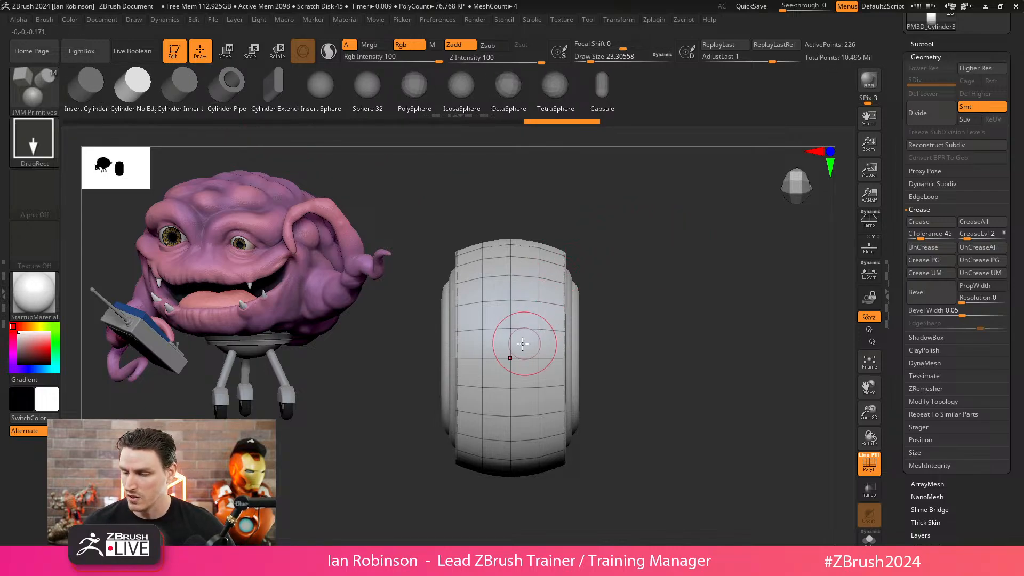
left_click_drag(511, 356, 509, 389)
mouse_move(648, 341)
left_mouse_down()
mouse_move(648, 241)
mouse_move(633, 325)
mouse_move(640, 344)
left_mouse_up()
key("ctrl+z")
- Insert a no-edge cylinder at the centre of the cover's top and lower it slightly into the cover
left_click_drag(511, 359, 509, 383)
left_click_drag(651, 330, 656, 239)
left_click_drag(654, 279, 654, 319, "alt")
key("w")
mouse_move(515, 291)
left_mouse_down()
mouse_move(514, 480)
mouse_move(517, 312)
left_mouse_up()
key("q")
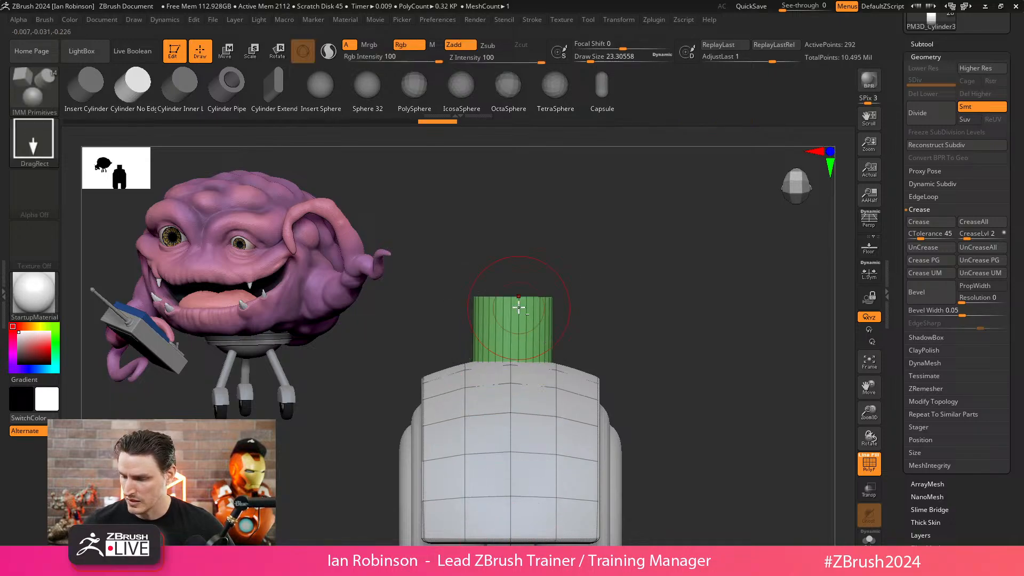
- Isolate the inserted cylinder in solo view and delete the hidden cover geometry from this subtool
left_click_drag(630, 321, 632, 286, "alt")
left_click_drag(600, 329, 624, 349)
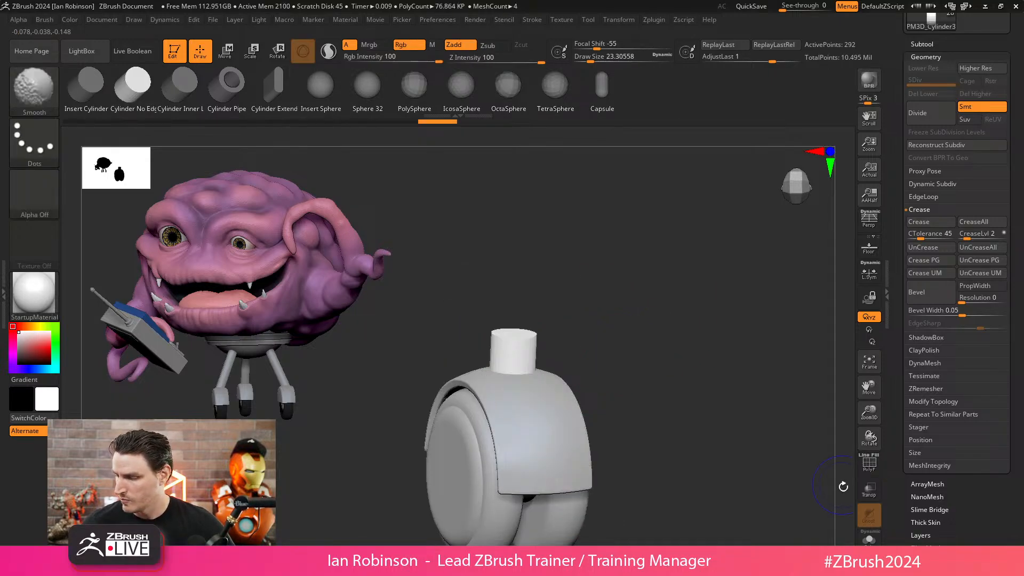
left_click(870, 538)
left_click(523, 338, "ctrl+shift")
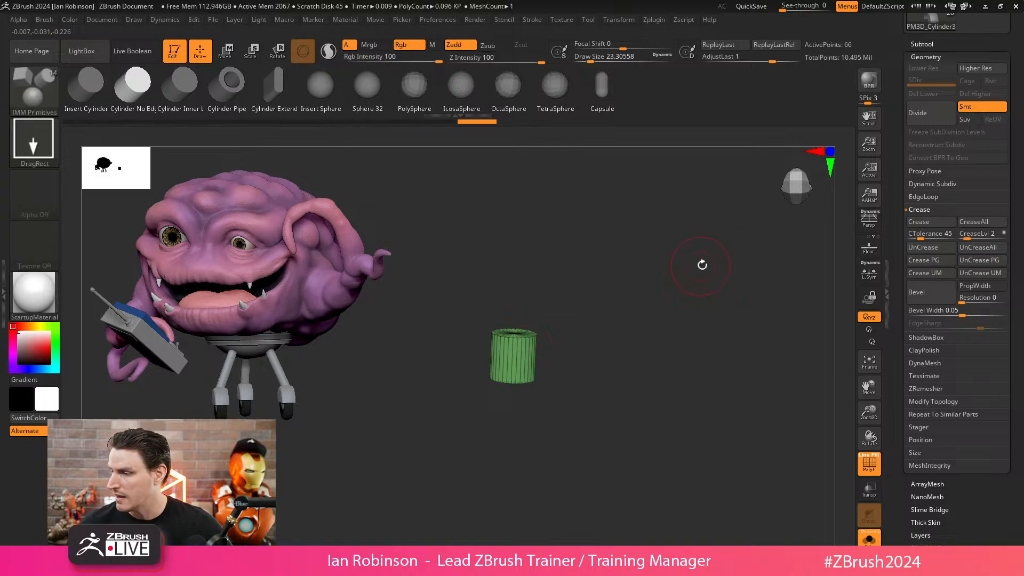
left_click(932, 393)
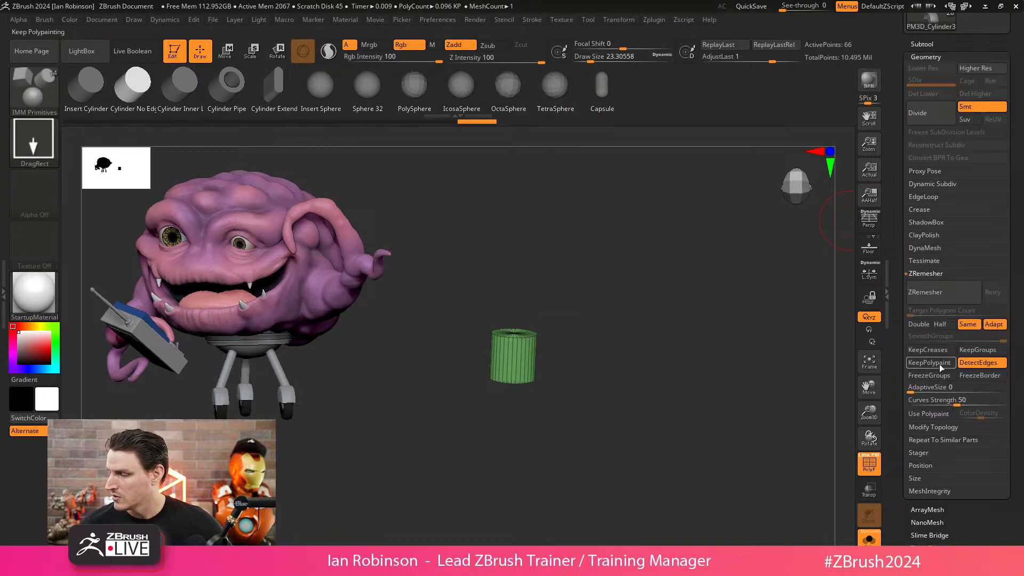
left_click(929, 276)
left_click(942, 290)
left_click(937, 336)
- Reduce the draw size to about 8.42 and home the transform gizmo on the isolated cylinder
left_click_drag(679, 354, 658, 384, "alt")
left_click_drag(643, 288, 640, 393)
left_click_drag(669, 319, 667, 427, "alt")
key("s")
left_click_drag(668, 331, 691, 268)
left_click_drag(703, 295, 692, 381, "alt")
key("w")
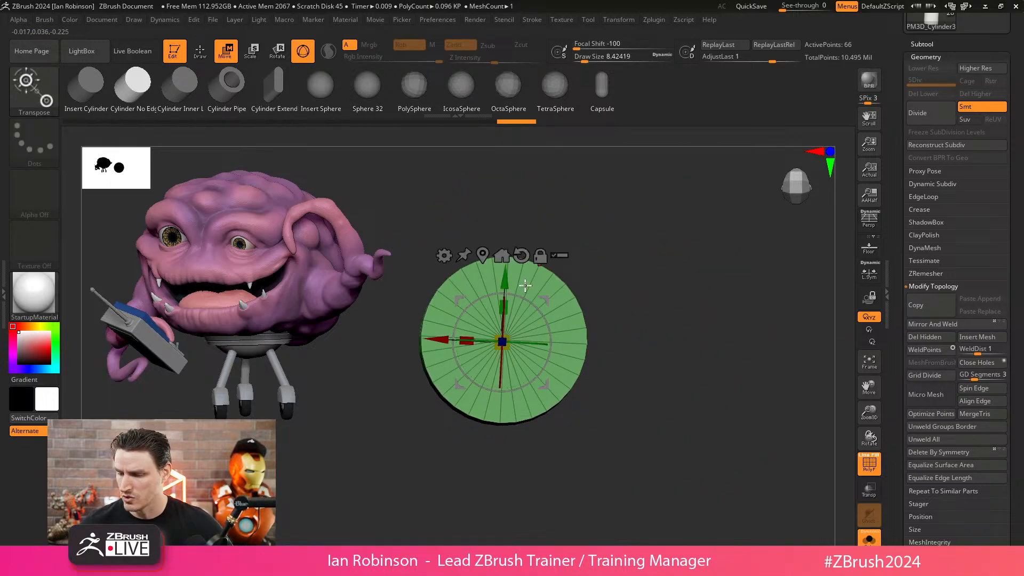
left_click(501, 255)
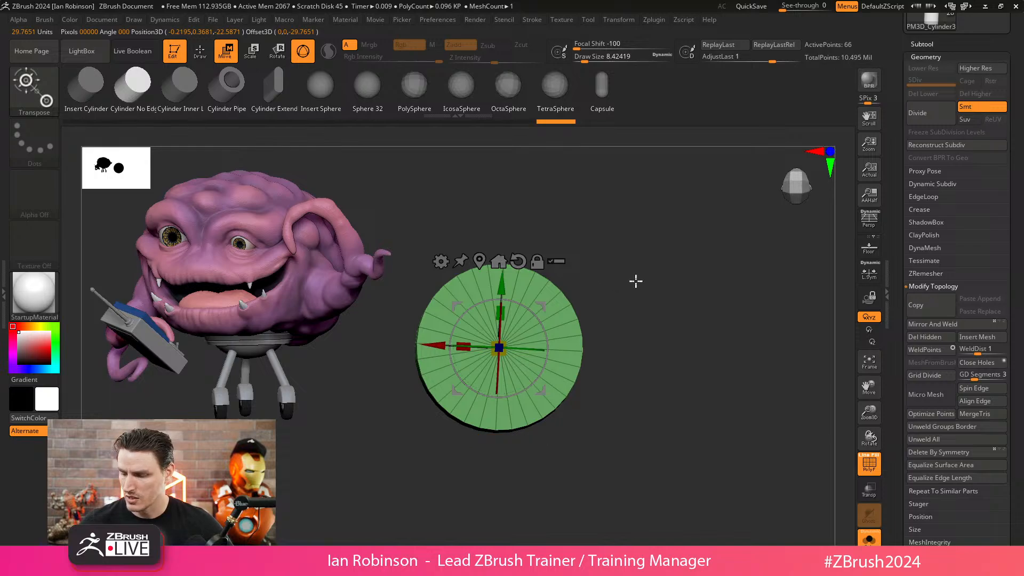
left_click_drag(633, 293, 681, 231, "shift")
key("q")
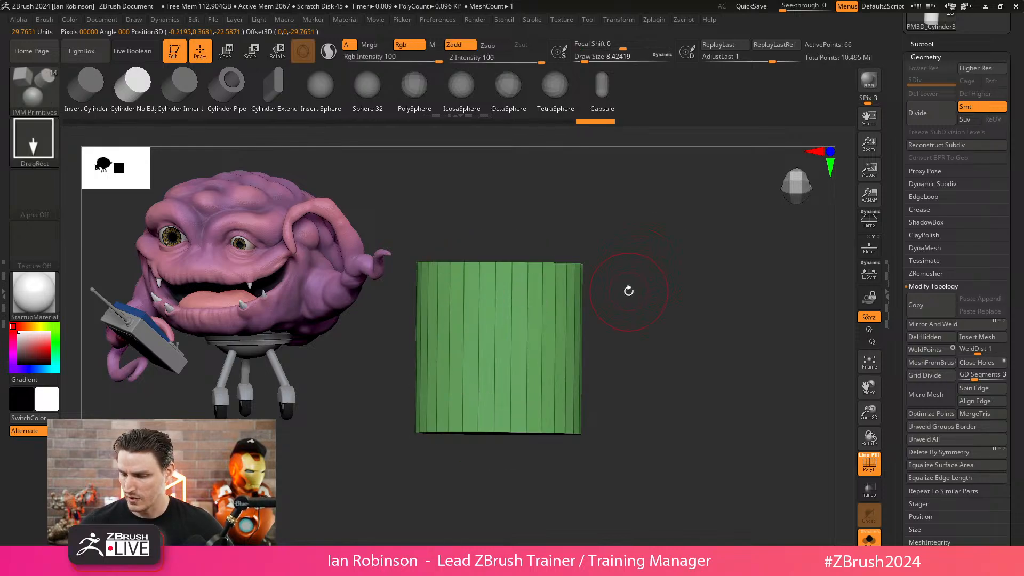
- Activate symmetry on both the X and Z axes for the cylinder
left_click(656, 21)
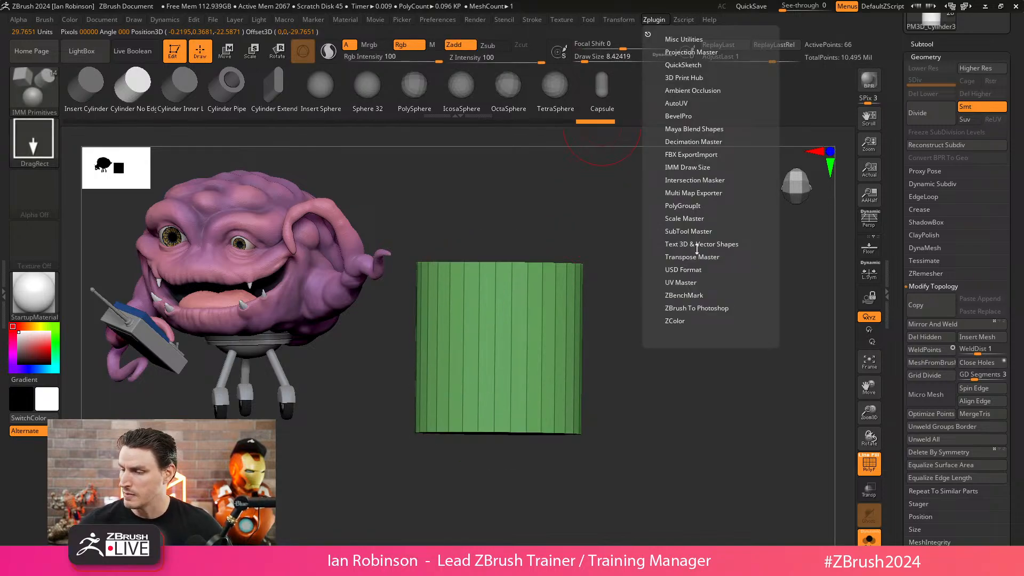
mouse_move(625, 25)
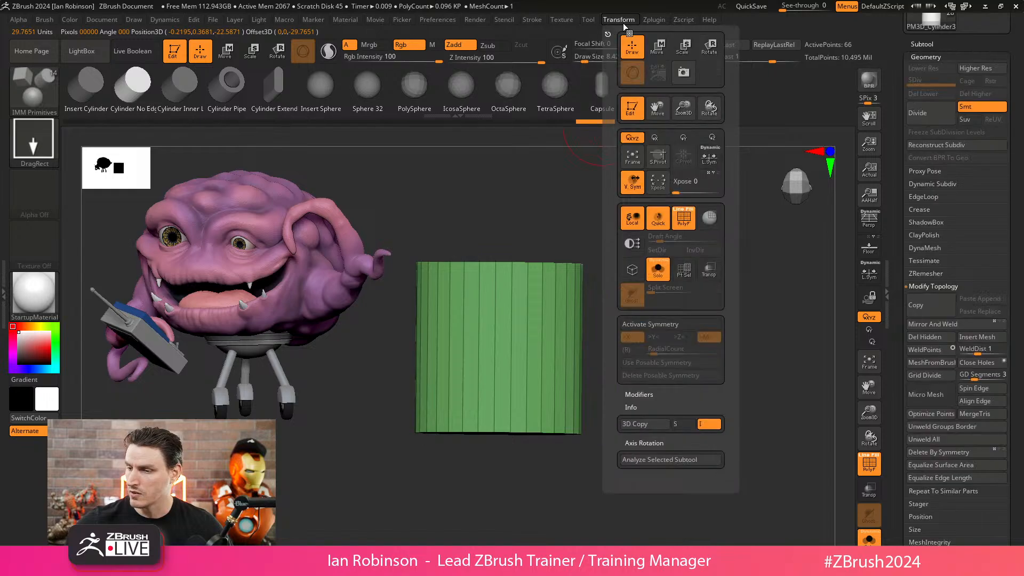
left_click(659, 325)
left_click(680, 337)
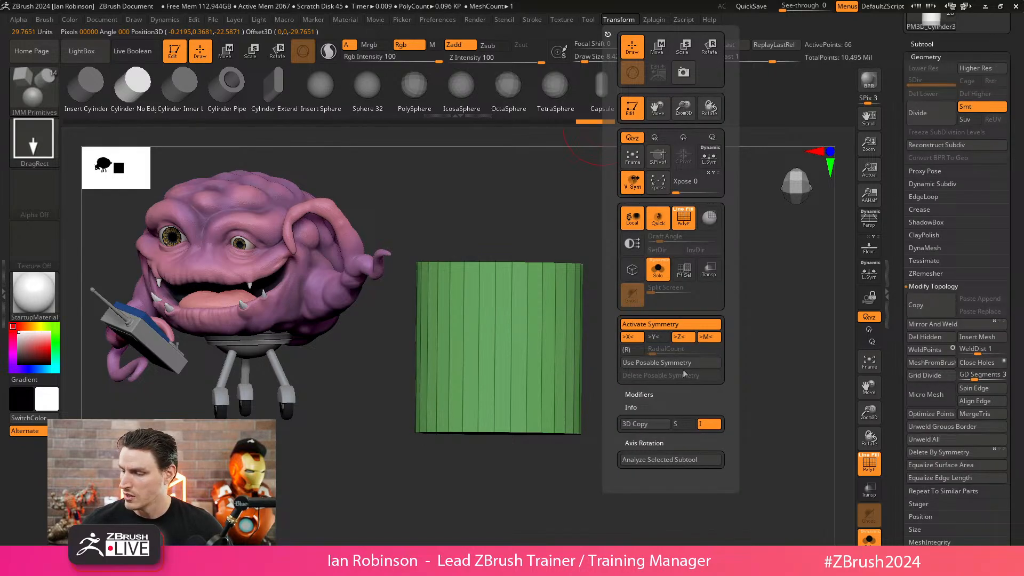
- Remesh the cylinder with ZRemesher at a target polygon count of 2, and reduce it further with repeated Half remeshes
left_click_drag(804, 350, 813, 404)
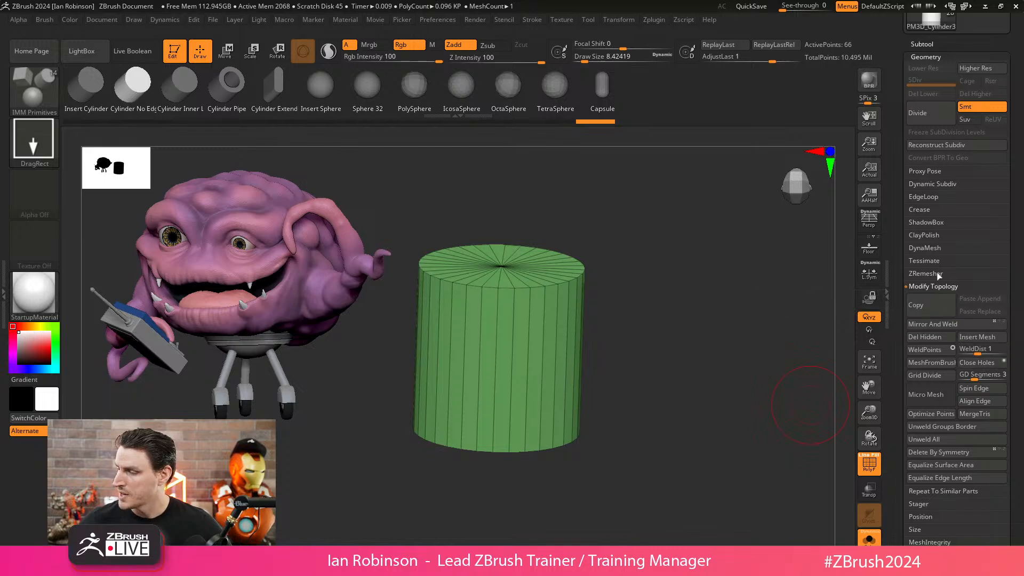
left_click(933, 274)
left_click(969, 325)
left_click(969, 325)
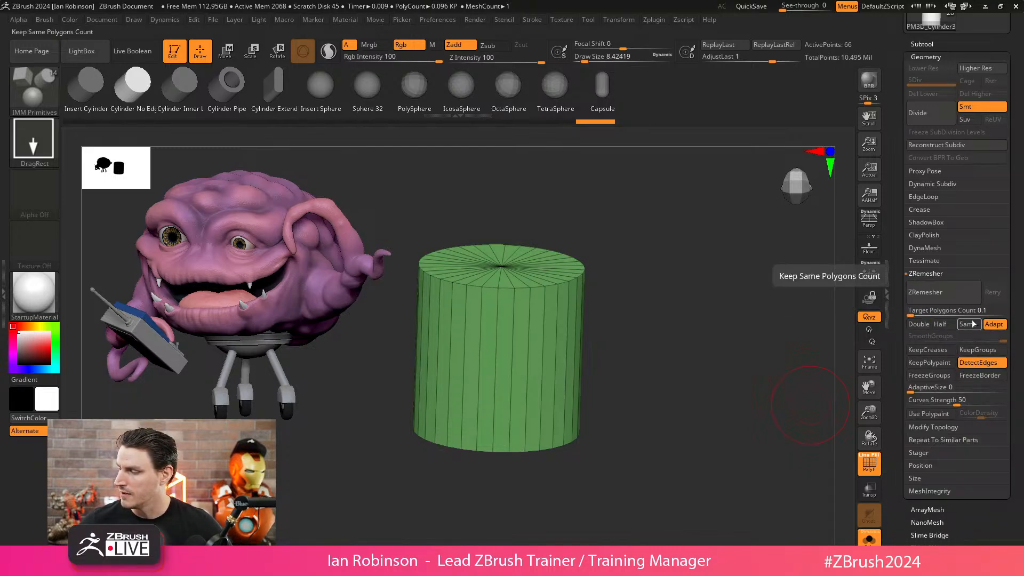
left_click(932, 311)
type("2")
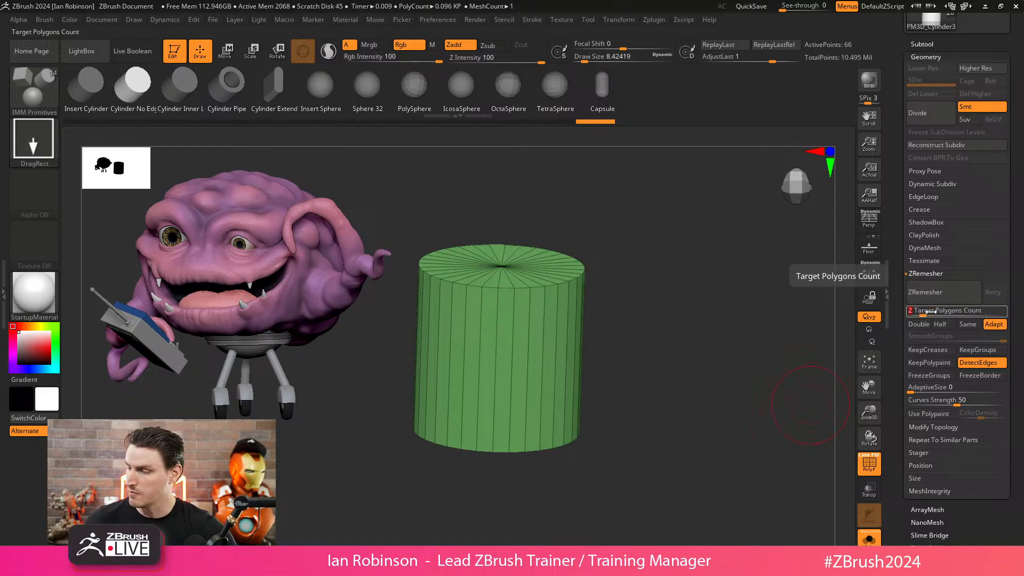
key("Return")
left_click(926, 291)
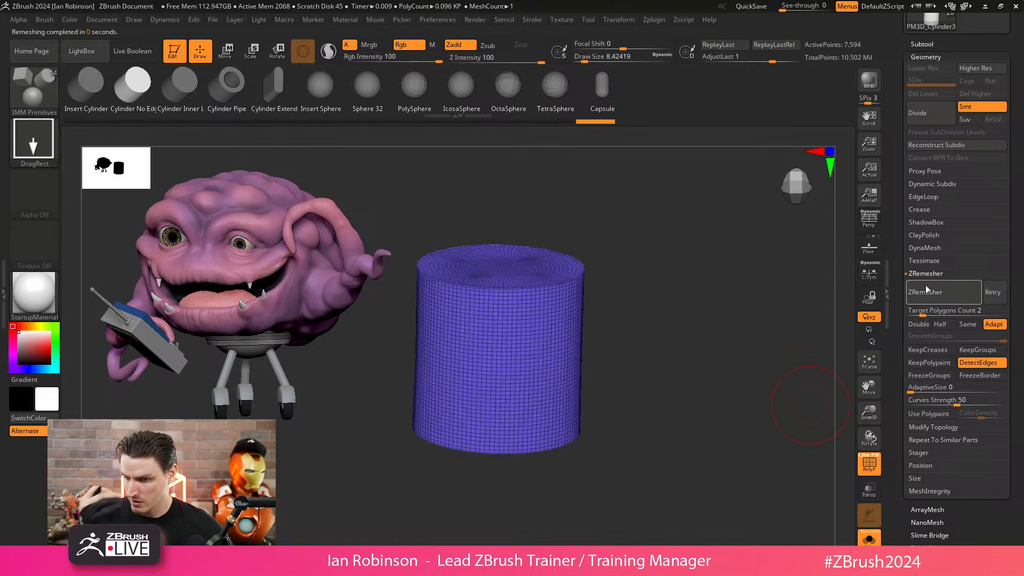
left_click(939, 324)
left_click(934, 292)
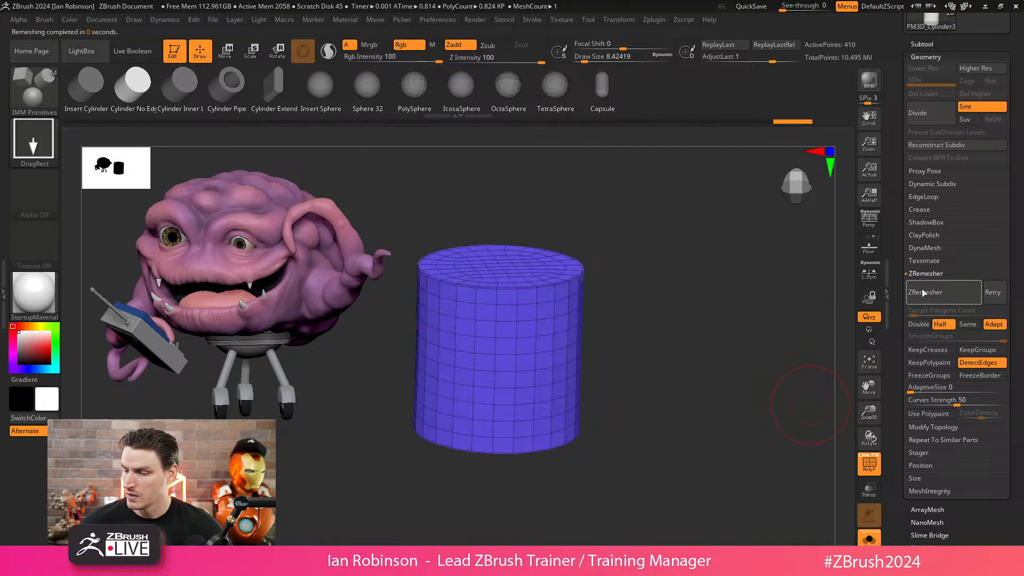
- Choose the ZModeler brush for editing the remeshed cylinder
mouse_move(790, 293)
left_mouse_down("shift")
mouse_move(697, 270)
mouse_move(648, 229)
mouse_move(667, 268)
mouse_move(672, 253)
mouse_move(673, 279)
left_mouse_up("shift")
key("b")
key("z")
key("m")
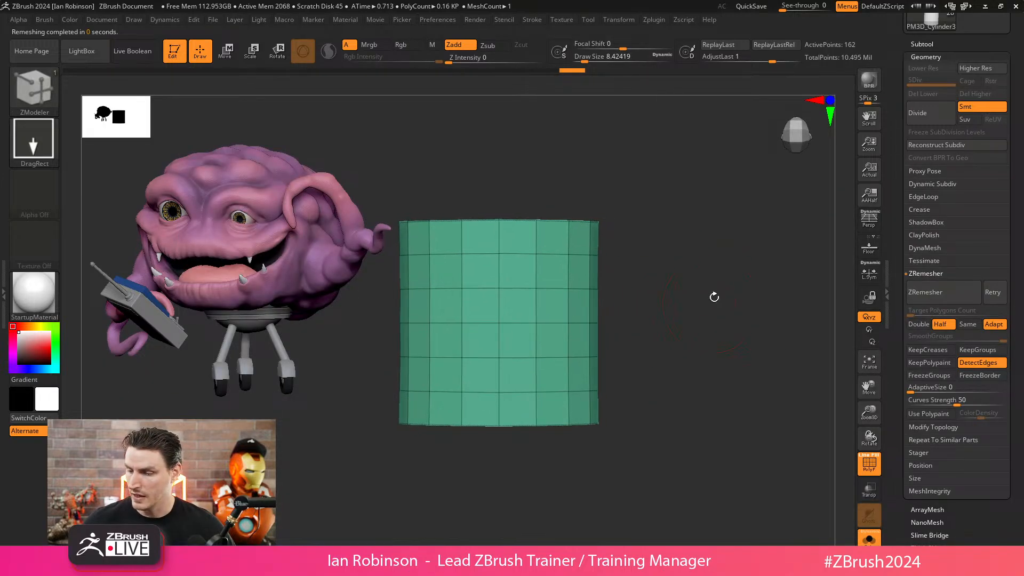
left_click(870, 223)
left_click(872, 226)
- Flatten the cylinder's uneven ends with straight horizontal clip cuts
left_click(44, 106, "ctrl+shift")
left_click_drag(679, 242, 729, 257, "alt")
left_click_drag(411, 263, 741, 265, "ctrl+shift")
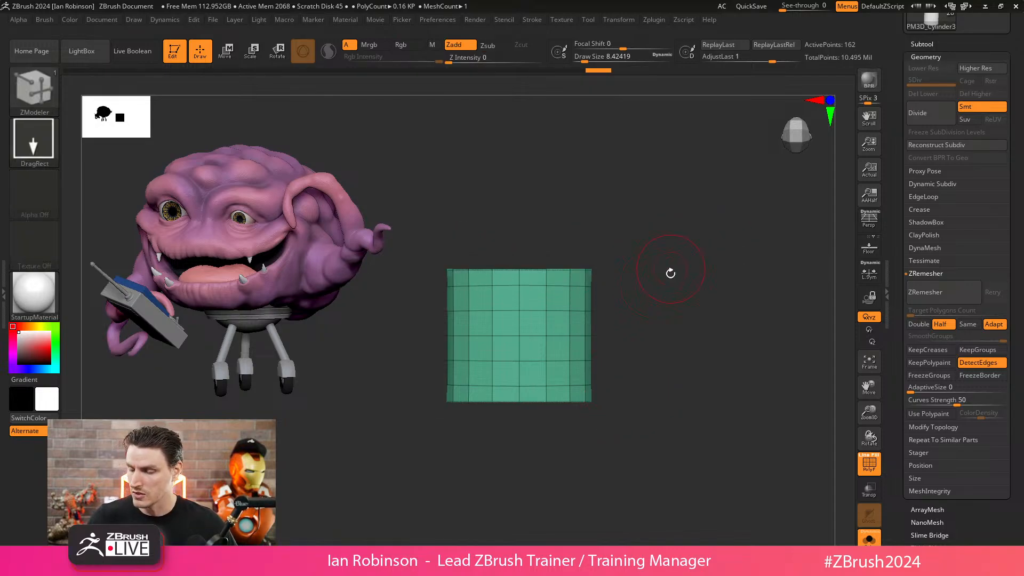
- Turn off Z symmetry and delete the five horizontal edge loops around the cylinder's side
left_click_drag(670, 268, 664, 290)
left_click(619, 19)
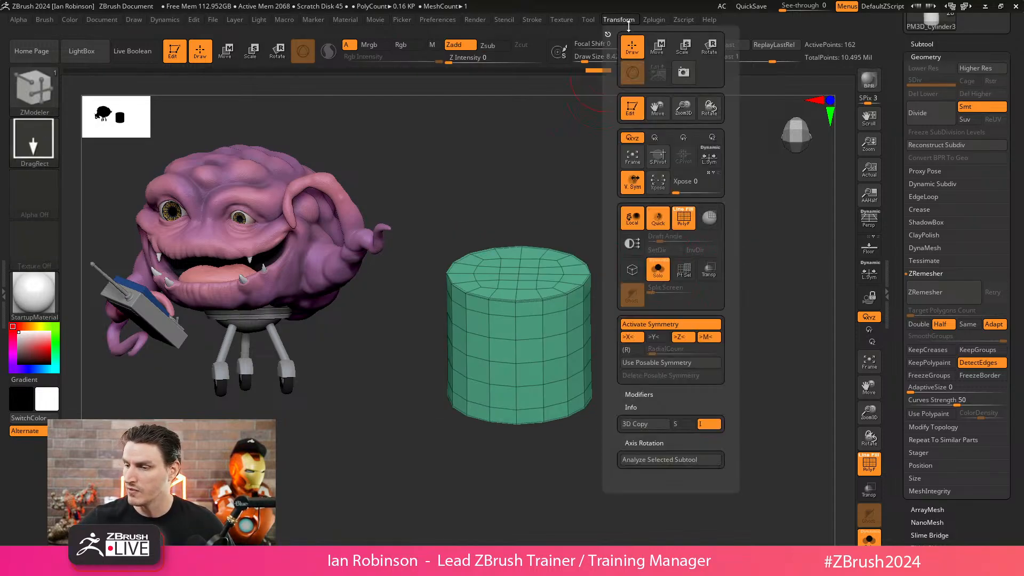
left_click(680, 338)
left_click_drag(593, 484, 606, 453, "shift")
left_click(536, 286, "alt")
left_click(534, 311, "alt")
left_click(532, 336, "alt")
left_click(530, 361, "alt")
left_click(533, 385, "alt")
- Mask one end of the cylinder and move the other end along Z to shorten it into a thin disc
key("w")
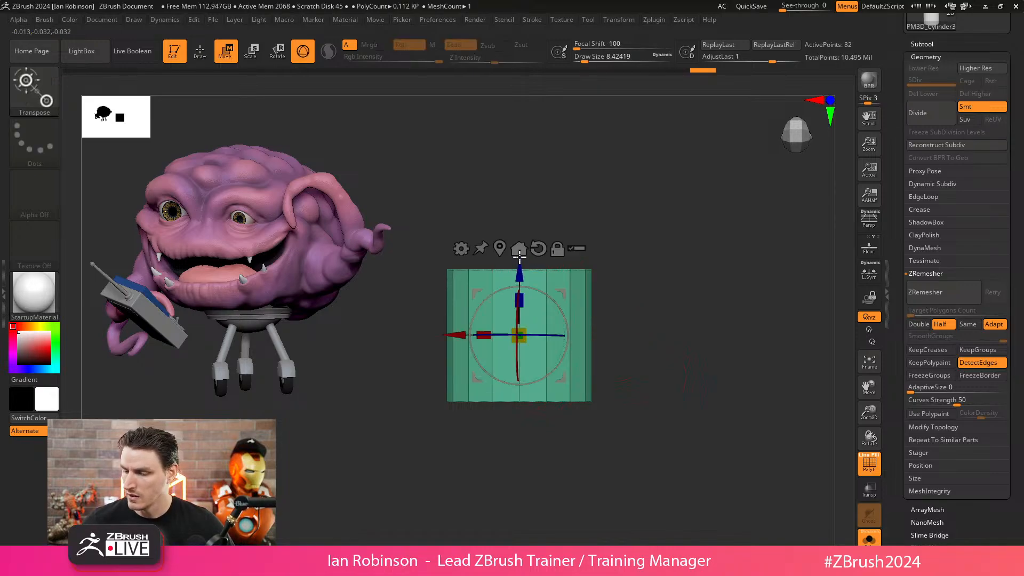
mouse_move(416, 247)
left_mouse_down("ctrl")
mouse_move(645, 238)
mouse_move(625, 248)
left_mouse_up("ctrl")
left_click_drag(638, 199, 621, 211, "ctrl")
left_click_drag(397, 304, 650, 303, "ctrl")
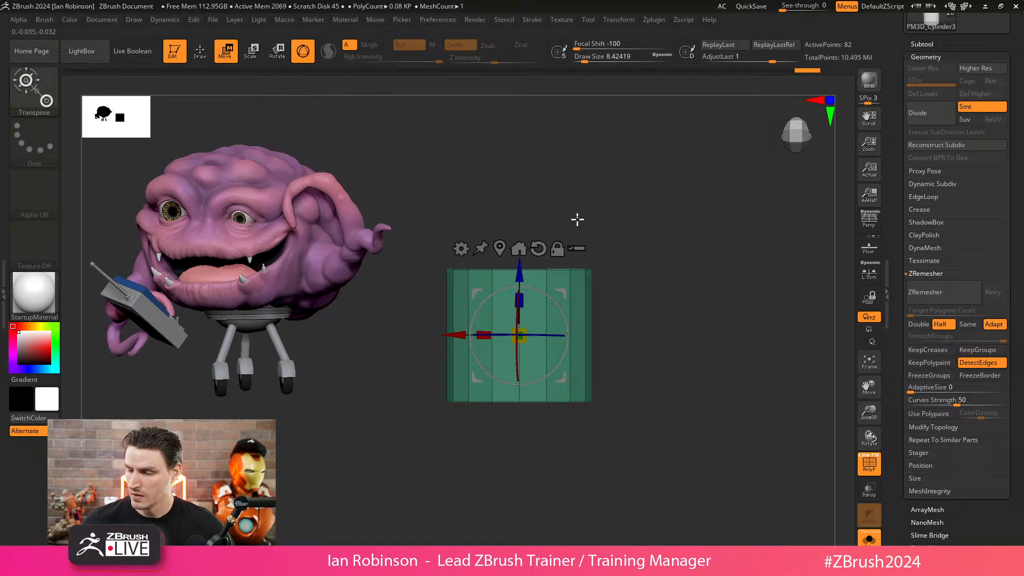
left_click_drag(519, 269, 519, 371)
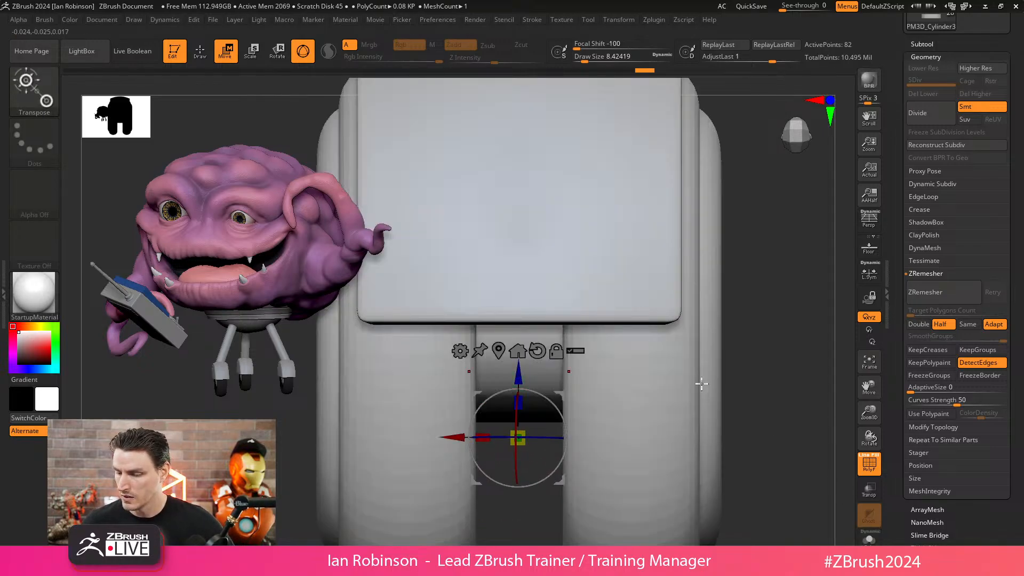
- Move the disc up along Z so that it sits on the rounded top of the large body
key("q")
key("w")
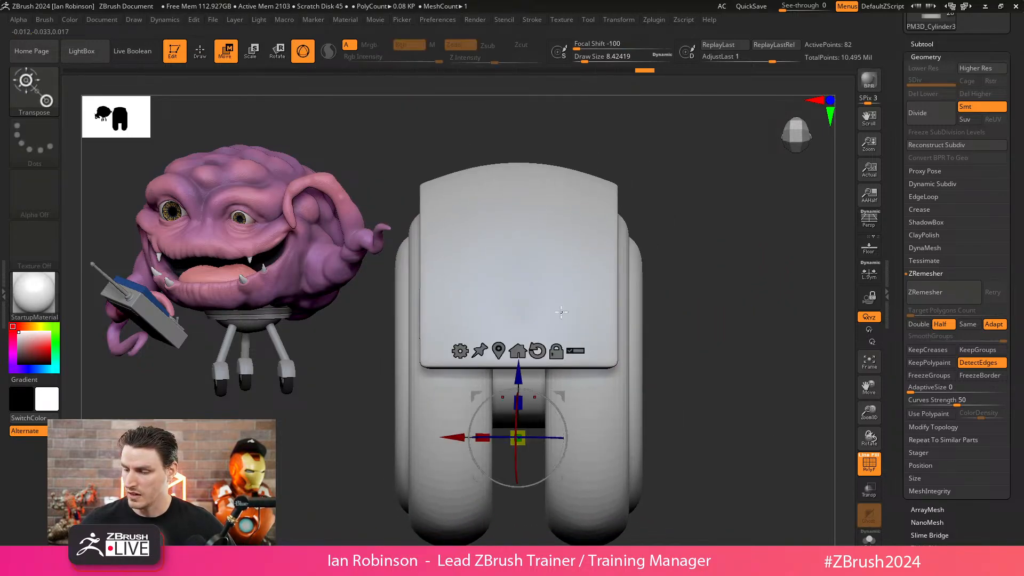
left_click_drag(521, 373, 536, 122)
left_click_drag(650, 211, 703, 285)
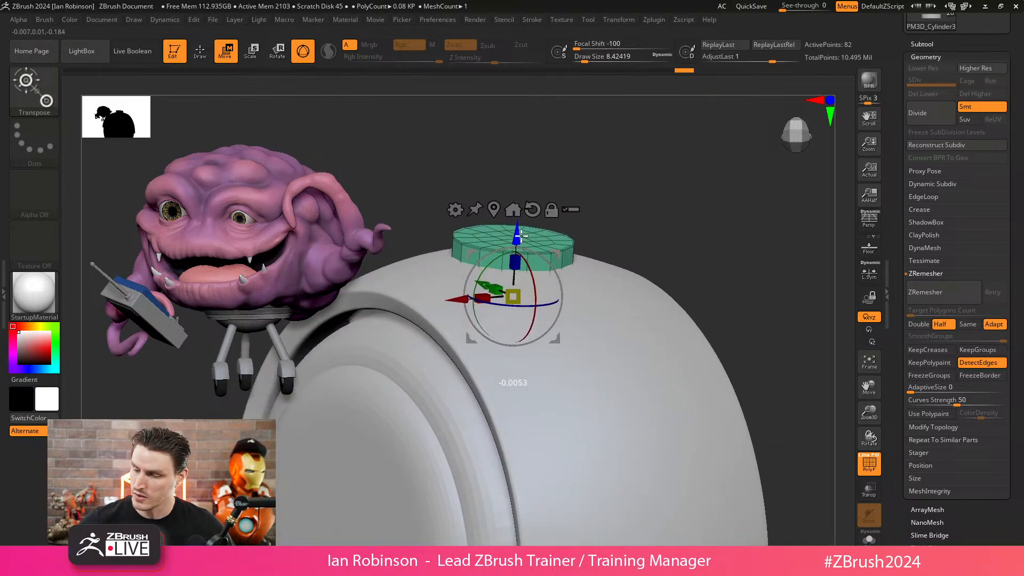
key("q")
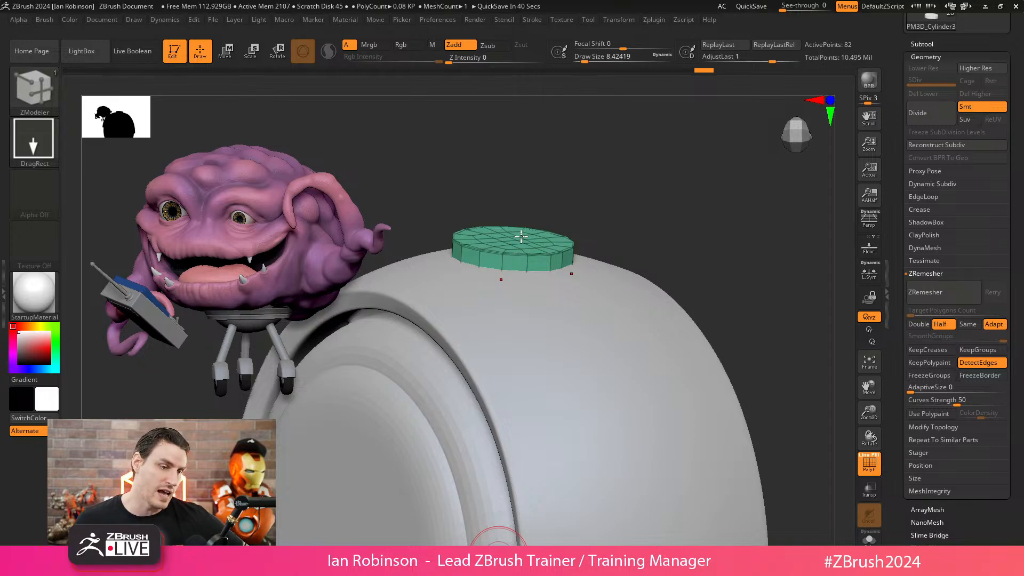
- Isolate the disc, mask its lower part and raise its top along Z to thicken it, and show the other parts again
left_click_drag(635, 200, 619, 188)
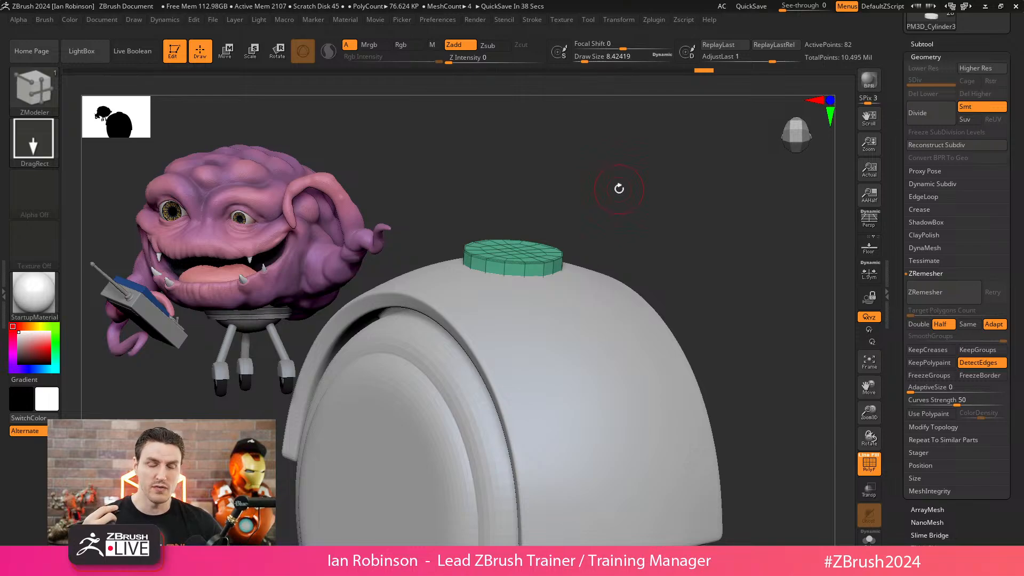
left_click_drag(619, 189, 651, 183, "shift")
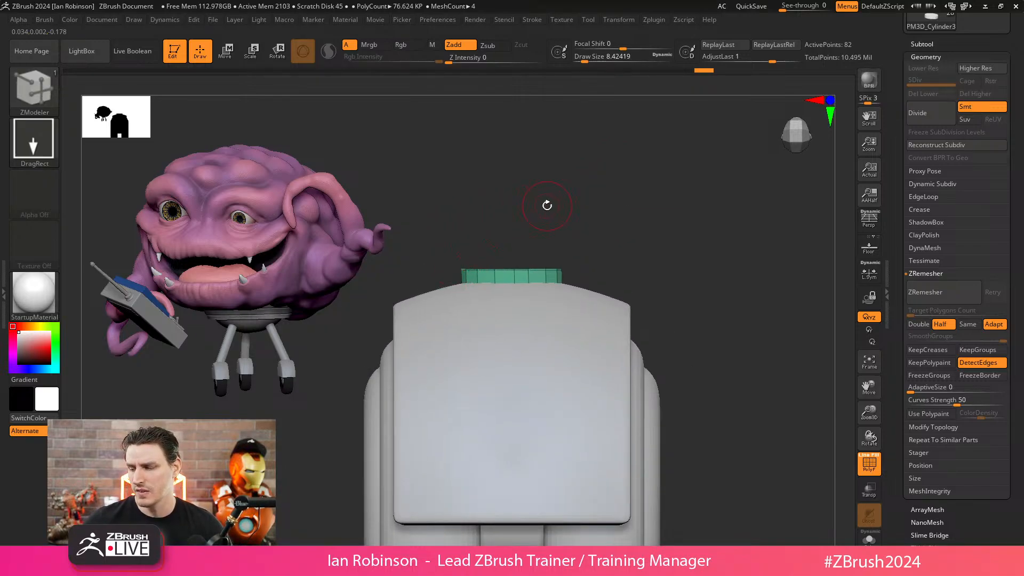
left_click(869, 540)
mouse_move(414, 284)
left_mouse_down("ctrl")
mouse_move(628, 315)
mouse_move(624, 281)
left_mouse_up("ctrl")
key("w")
left_click_drag(513, 255, 513, 244)
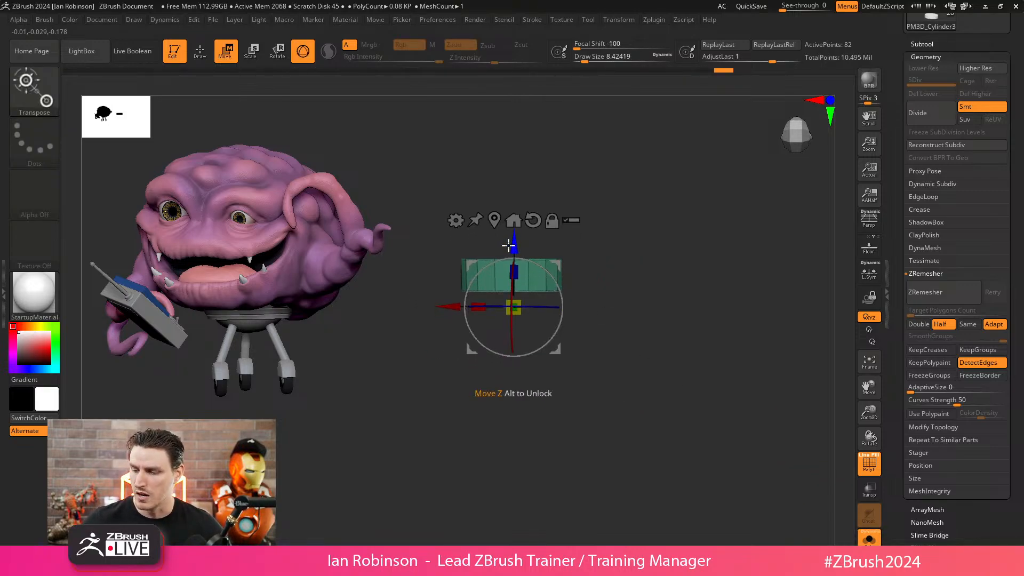
key("q")
left_click(869, 538)
- Try to move the disc's top slightly higher along Z, and undo the move
mouse_move(713, 324)
left_mouse_down("alt")
mouse_move(693, 247)
mouse_move(674, 256)
left_mouse_up("alt")
key("w")
left_click_drag(512, 299, 513, 289)
key("ctrl+z")
key("q")
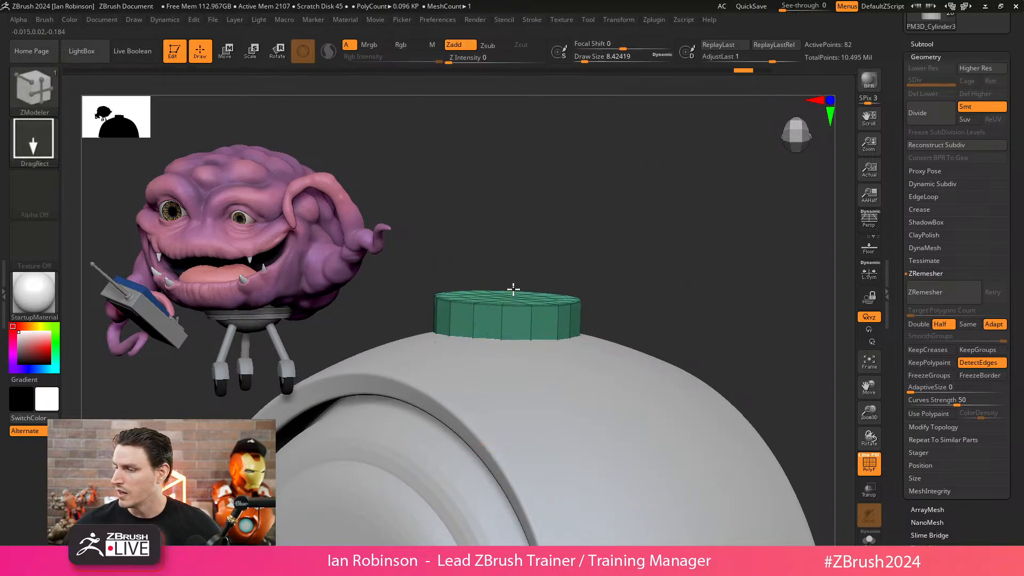
- Remove the creases from the disc and extrude its top face upward by about 0.002
left_click(929, 208)
left_click(930, 247)
key("w")
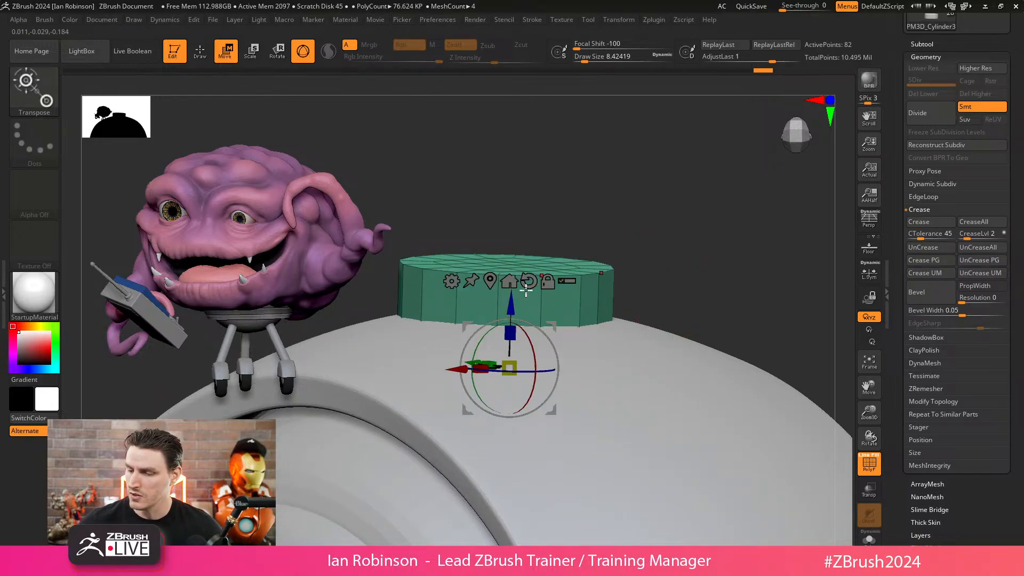
left_click(868, 539)
left_click(868, 538)
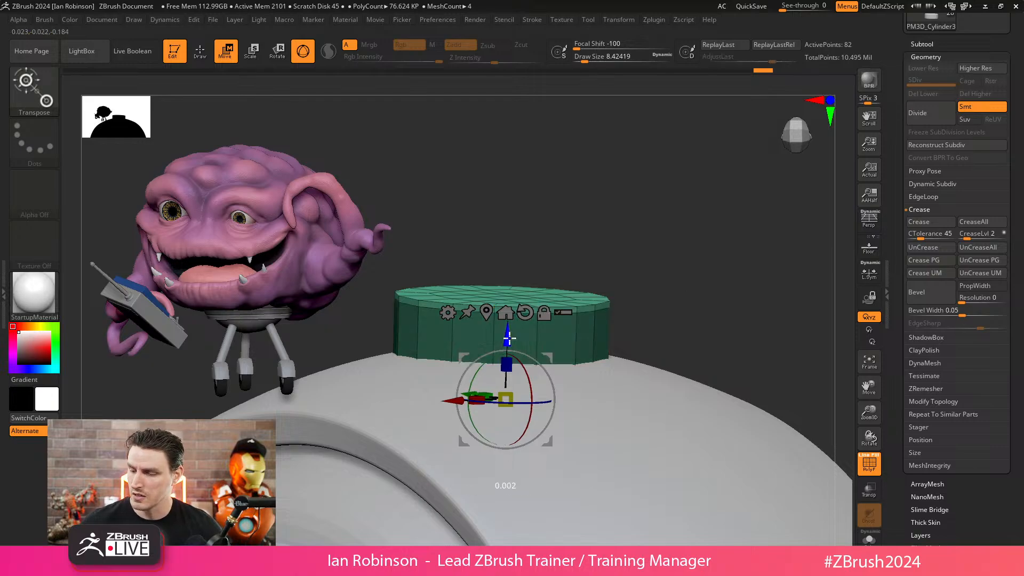
- Center the gizmo on the disc's top face, and scale and lower that face to form a bevelled rim
left_click(546, 281)
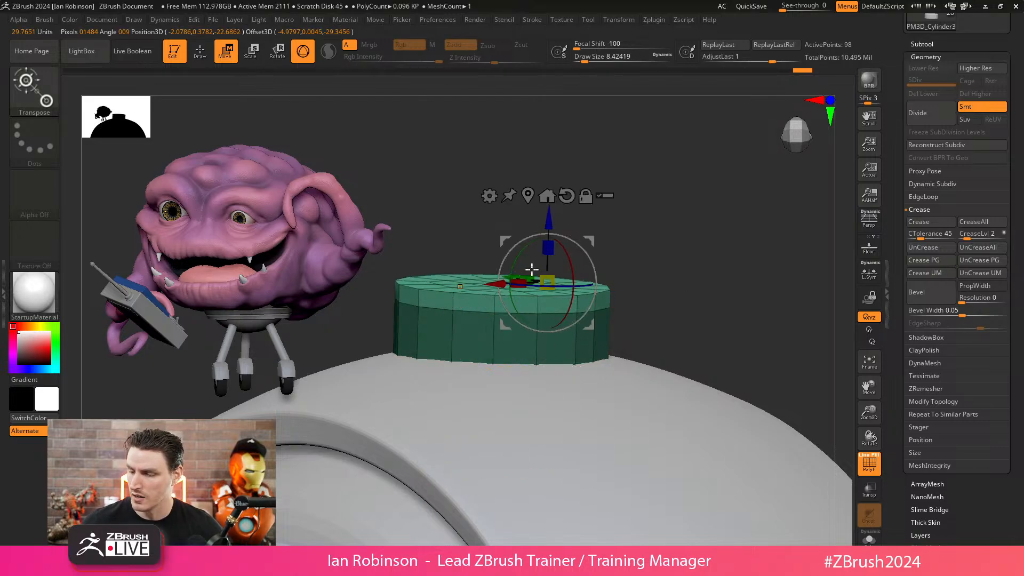
left_click(527, 195)
left_click_drag(504, 282, 500, 289)
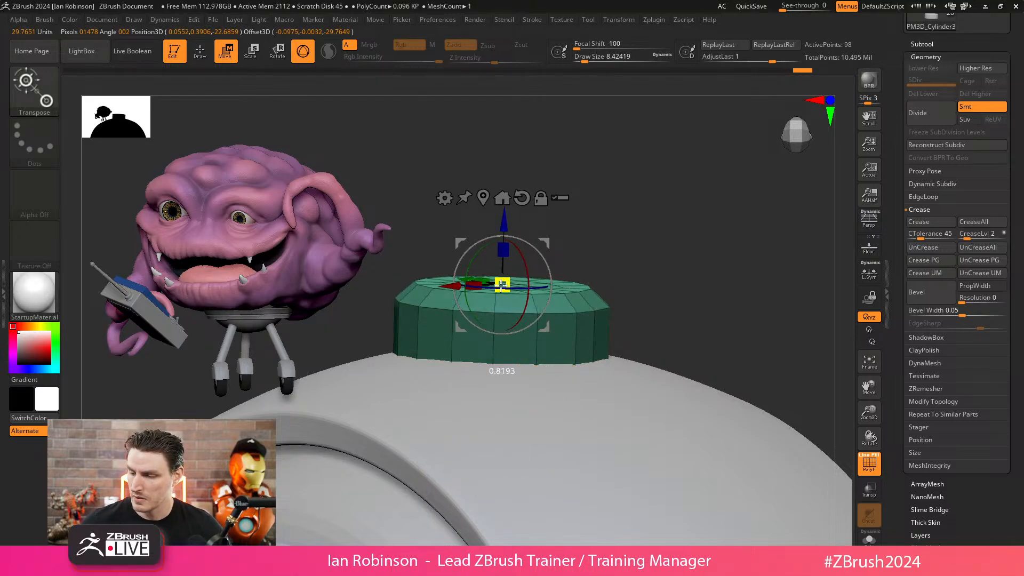
left_click_drag(504, 224, 507, 236)
left_click_drag(503, 295, 522, 291)
- Extrude the top face upward twice and scale it outward to form a recessed groove above the bevelled rim
left_click_drag(505, 231, 507, 217, "ctrl")
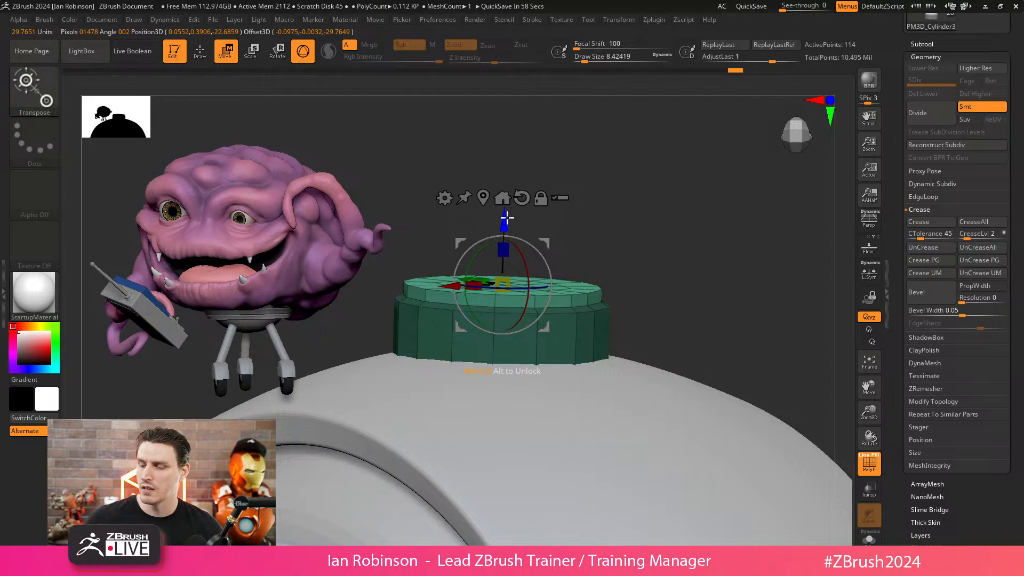
left_click_drag(507, 217, 506, 212, "ctrl")
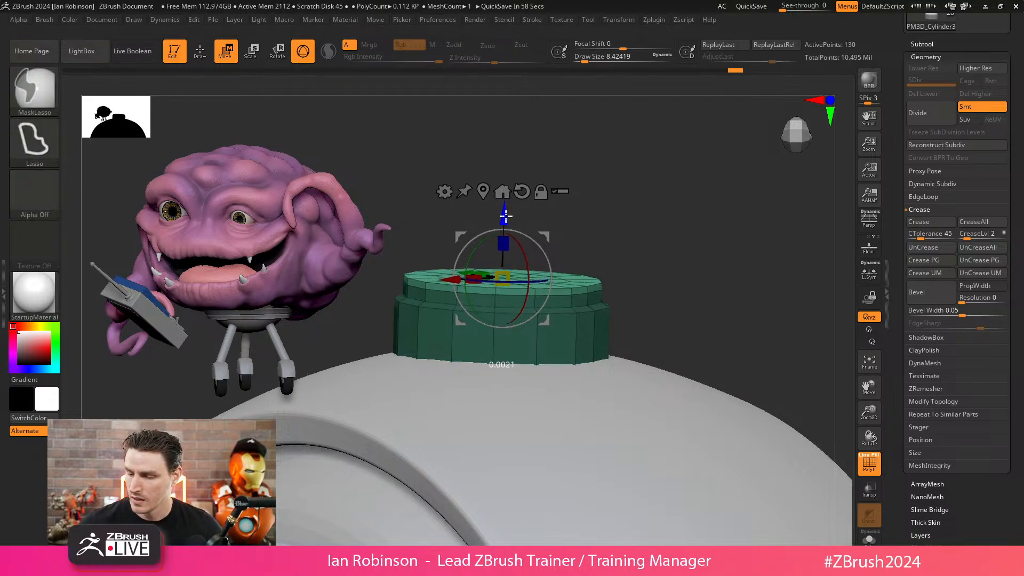
left_click_drag(511, 269, 513, 267)
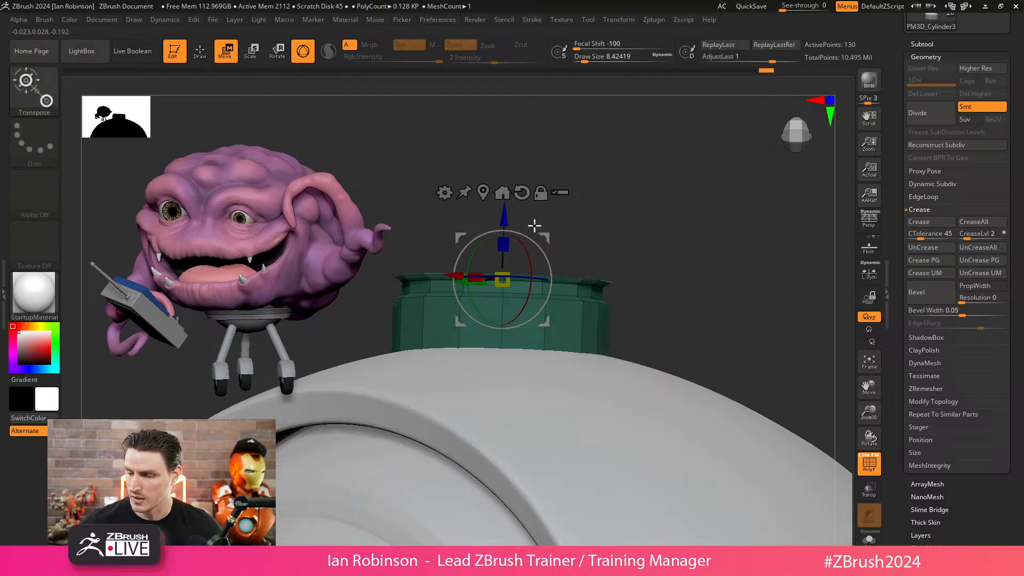
- Extrude the flared top face and raise it along Z to form a tall cylindrical section above the groove
left_click_drag(506, 218, 508, 110, "ctrl")
key("ctrl+z")
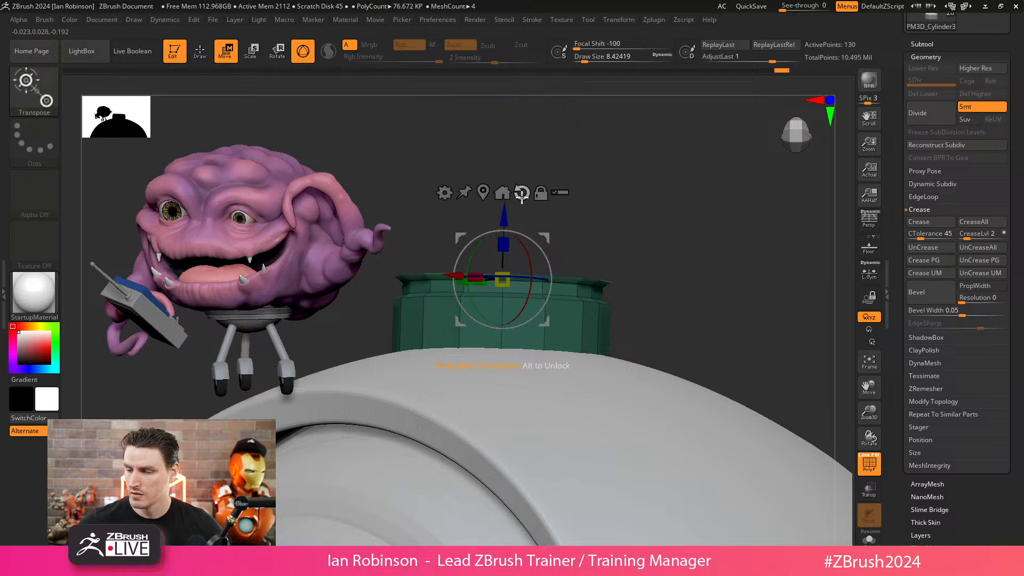
left_click_drag(662, 216, 651, 253, "alt")
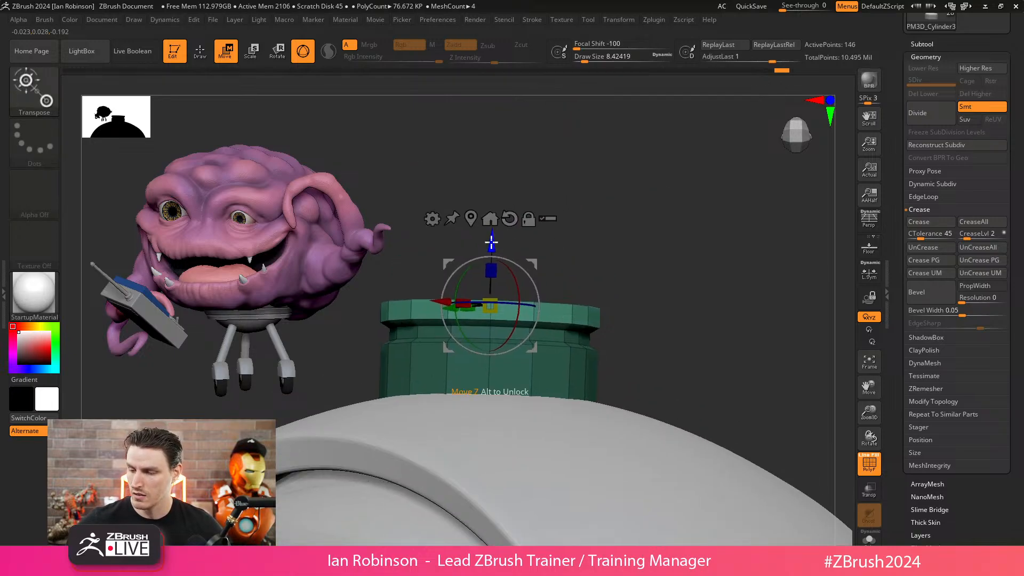
left_click_drag(492, 240, 504, 152)
left_click_drag(673, 216, 659, 277, "shift")
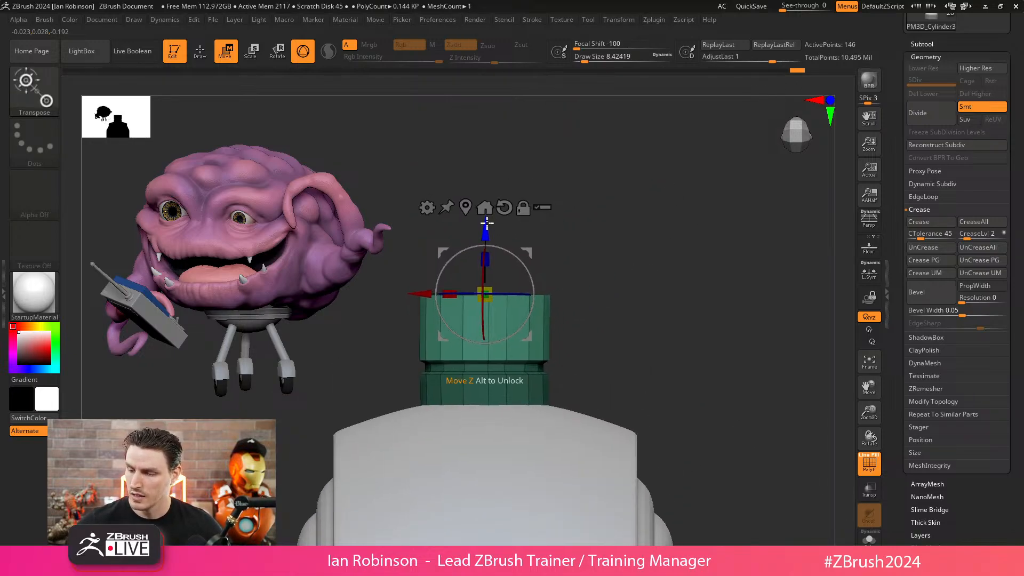
left_click_drag(488, 222, 480, 200)
- Build a second bevelled groove with a straight section above it by repeatedly extruding and scaling the top face
left_click_drag(610, 209, 615, 238, "alt")
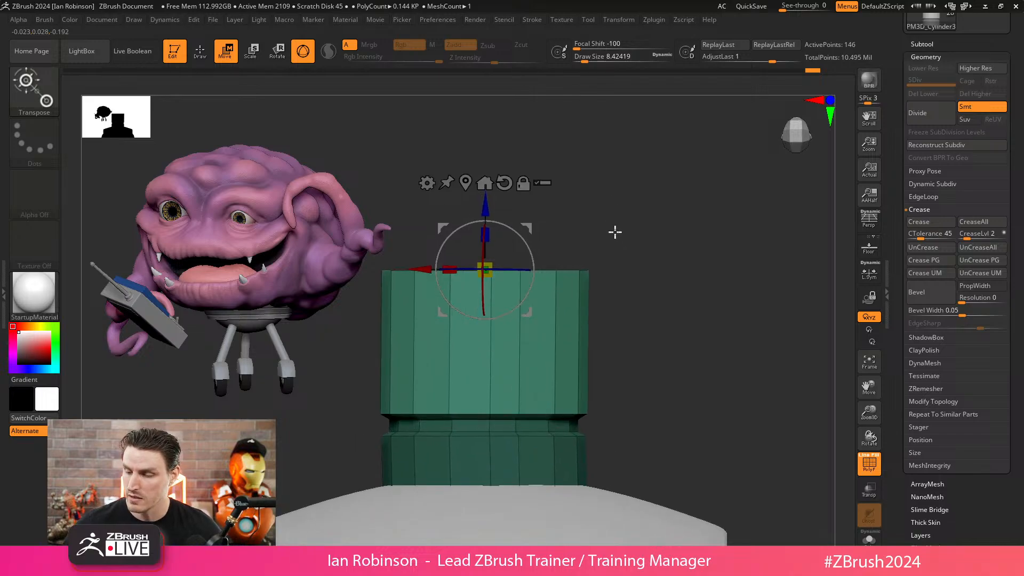
left_click_drag(488, 208, 487, 201, "ctrl")
left_click_drag(486, 260, 485, 265)
left_click_drag(487, 198, 486, 186, "ctrl")
left_click_drag(495, 235, 500, 233)
left_click_drag(485, 191, 486, 189, "ctrl")
left_click_drag(490, 248, 484, 253)
key("ctrl+z")
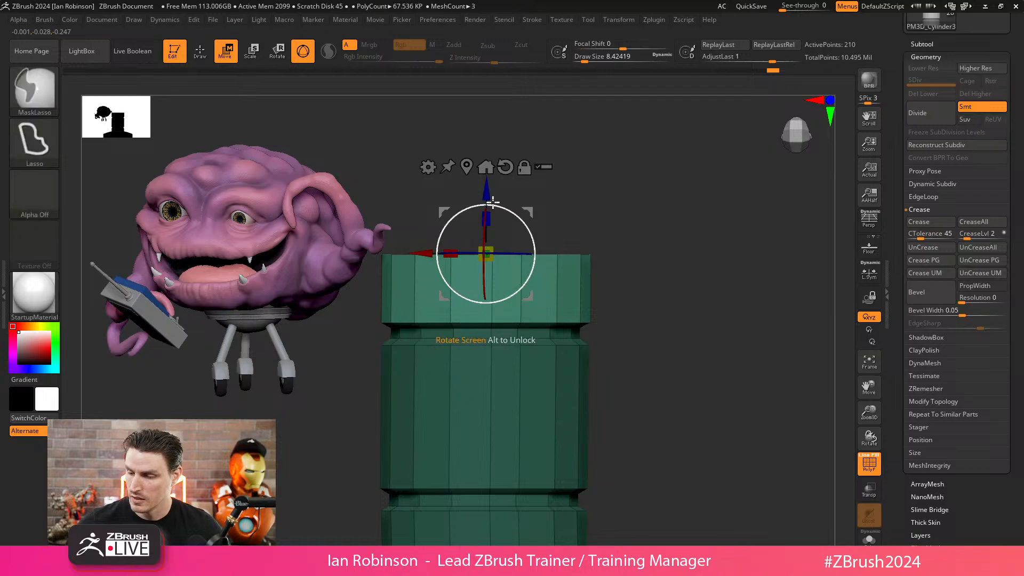
- Extrude the top face upward again, raising it and scaling it inward to form a tapered shoulder
left_click_drag(491, 210, 492, 196, "ctrl")
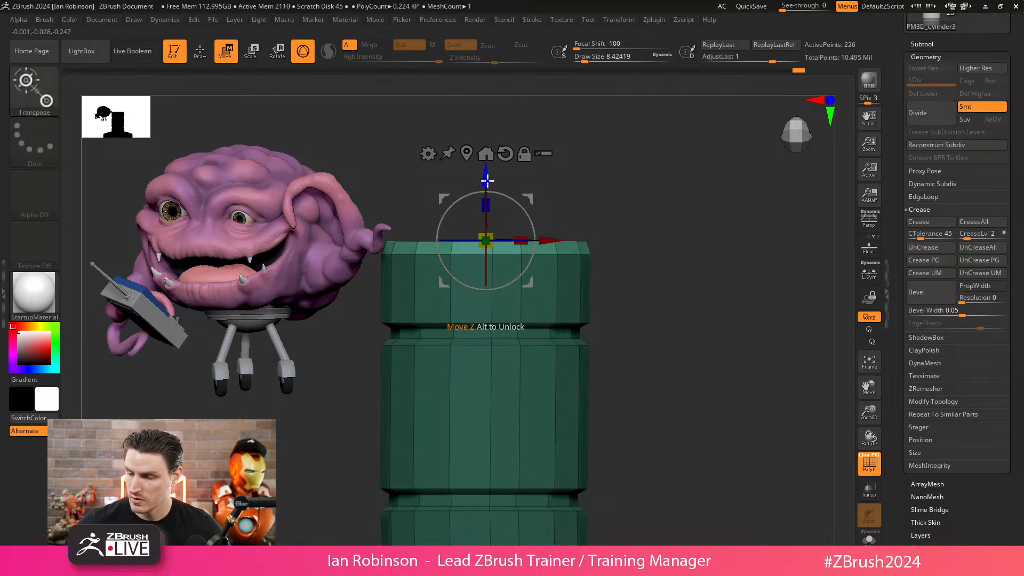
mouse_move(487, 182)
left_mouse_down()
mouse_move(487, 138)
mouse_move(480, 199)
left_mouse_up()
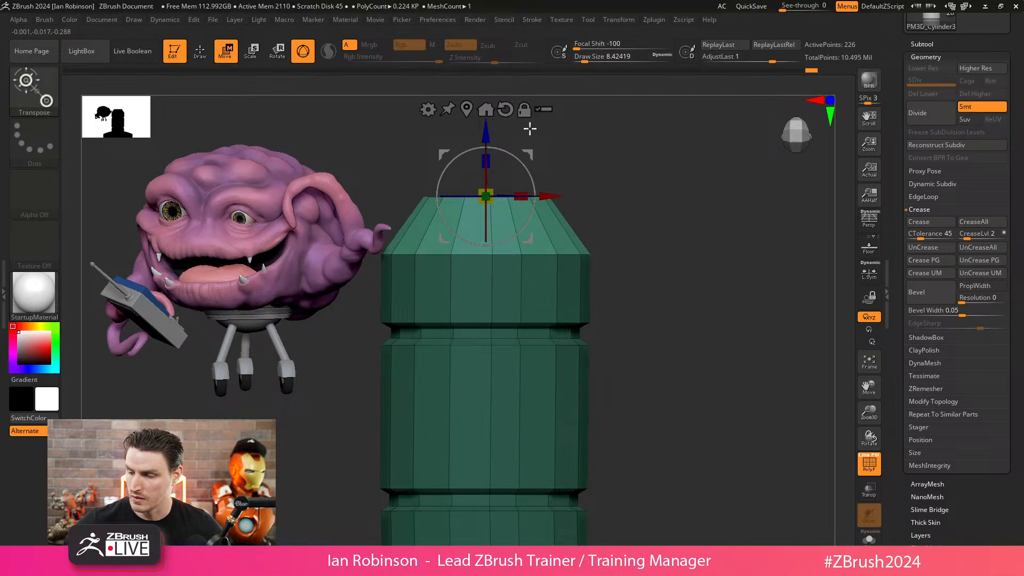
- Insert edge loops around the cylinder's tapered shoulder with Interactive Elevation so the top bulges into a rounded cap
key("q")
mouse_move(629, 165)
left_mouse_down()
mouse_move(651, 213)
mouse_move(665, 213)
left_mouse_up()
key("space")
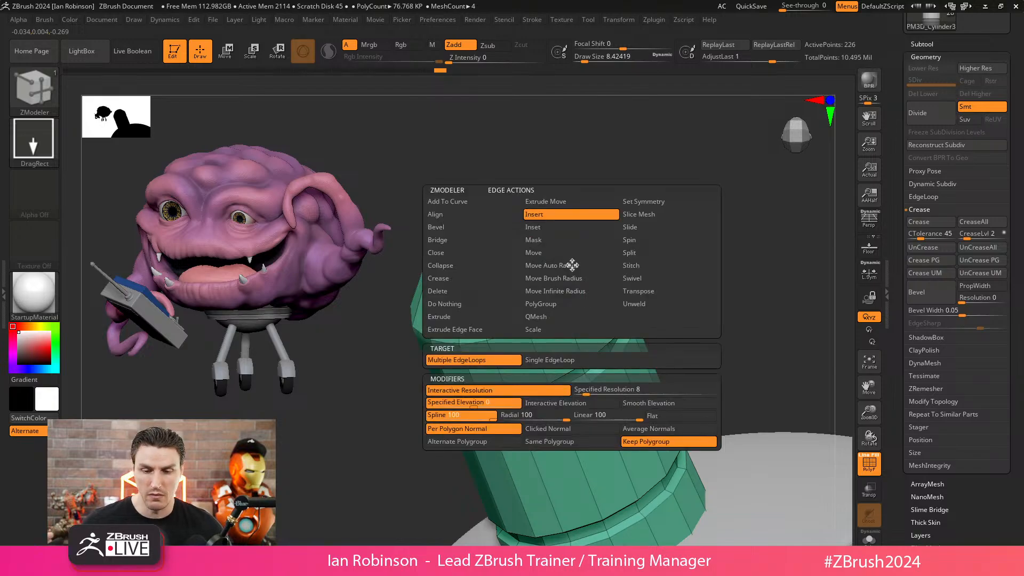
left_click(552, 405)
left_click_drag(660, 230, 638, 193)
left_click_drag(575, 254, 692, 315)
key("shift+f")
key("d")
key("shift+f")
key("shift+d")
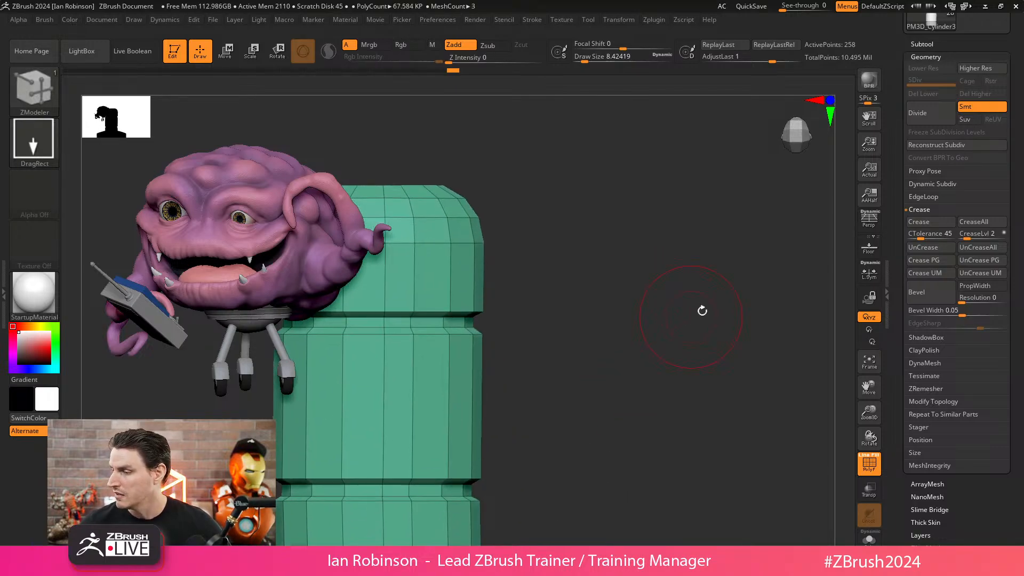
- Crease the grooved cylinder's hard edges and smooth it with dynamic subdivision
left_click(937, 225)
key("d")
left_click_drag(642, 286, 631, 242, "alt")
key("shift+f")
mouse_move(634, 293)
left_mouse_down()
mouse_move(651, 295)
mouse_move(649, 208)
mouse_move(681, 233)
mouse_move(699, 290)
mouse_move(670, 257)
mouse_move(647, 272)
mouse_move(637, 217)
left_mouse_up()
key("shift+f")
key("shift+f")
key("w")
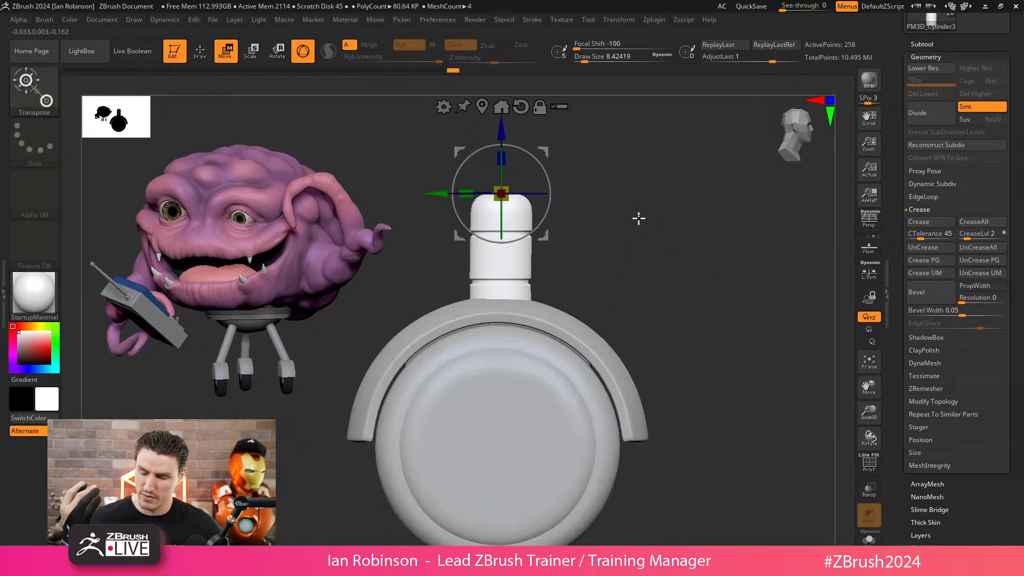
- Duplicate the grooved cylinder as a separate subtool and isolate one copy for ZModeler editing
key("q")
key("shift+f")
key("b")
key("z")
key("m")
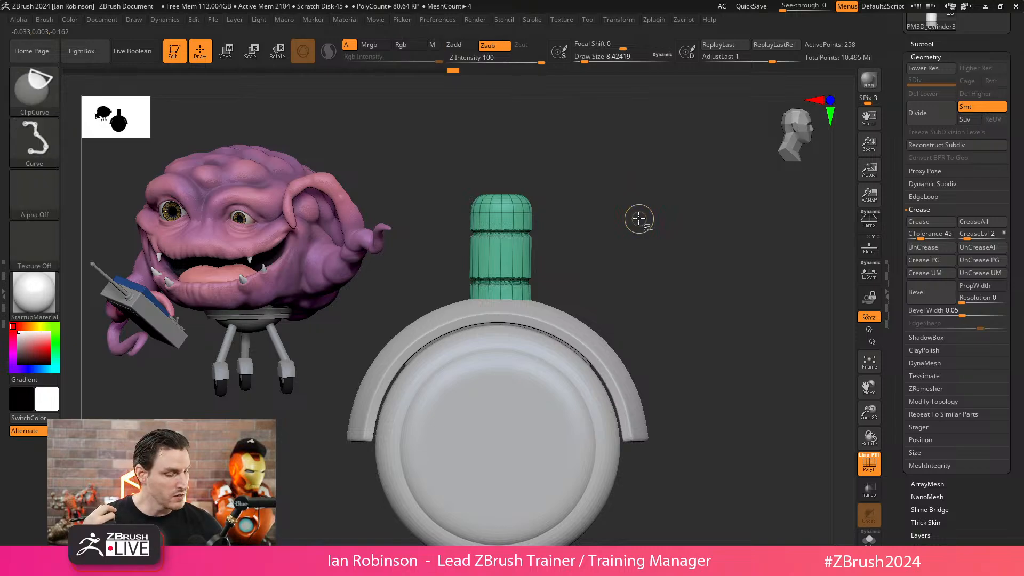
left_click(869, 537)
left_click_drag(711, 373, 631, 322, "alt")
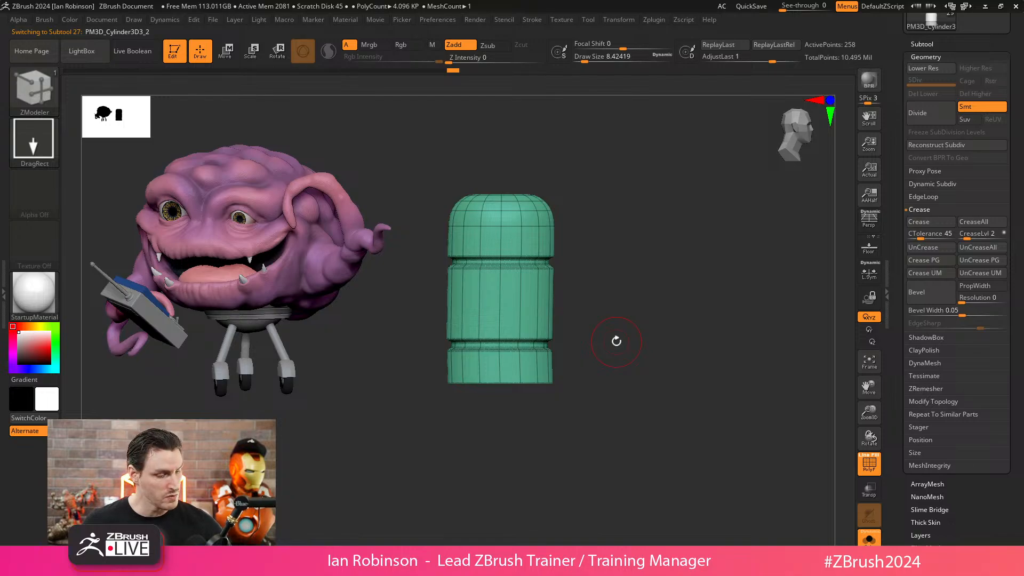
- Step the isolated copy's undo history back until only the short, straight base cylinder remains
key("ctrl+z")
key("ctrl+z")
key("ctrl+z")
key("ctrl+z")
key("ctrl+z")
key("ctrl+z")
key("ctrl+z")
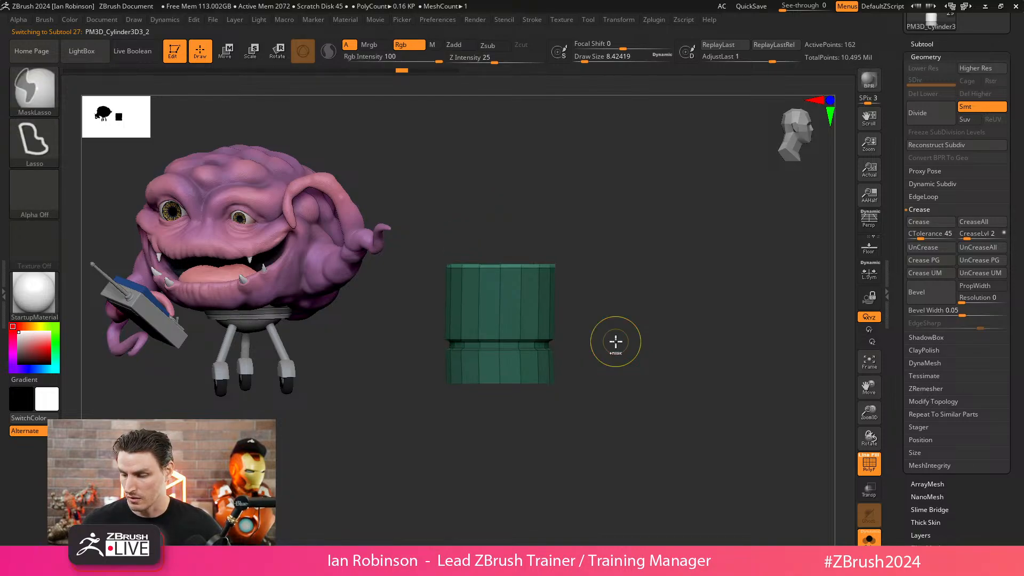
key("ctrl+z")
key("ctrl+z")
key("ctrl+z")
key("ctrl+z")
key("ctrl+z")
key("ctrl+z")
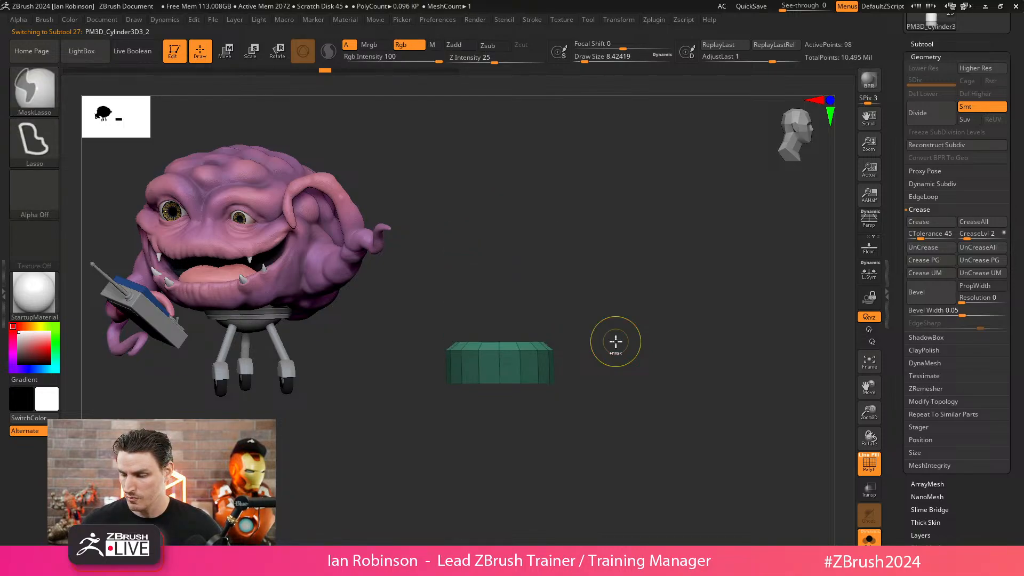
key("ctrl+z")
key("ctrl+z")
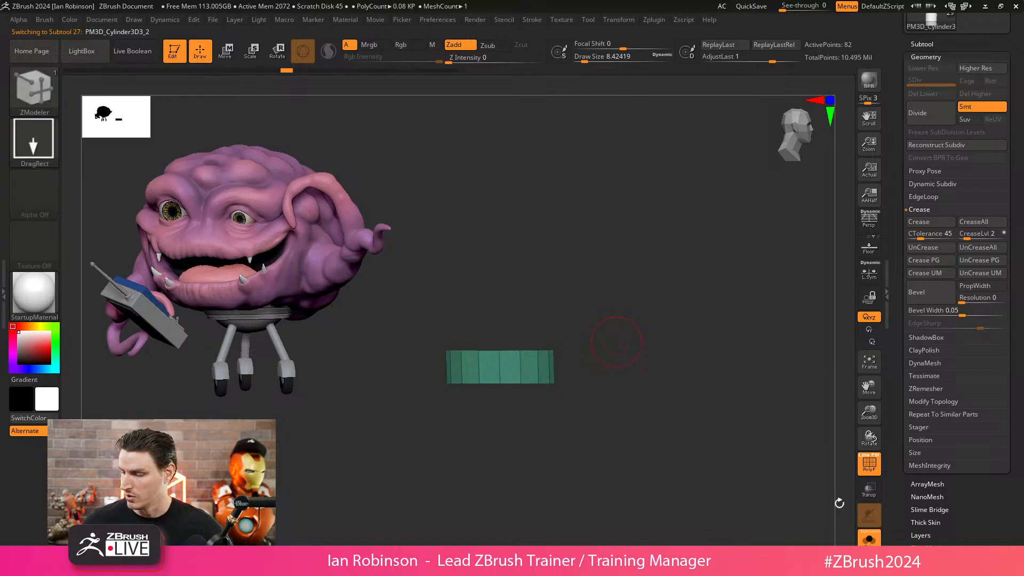
- Bring the other parts back, discard the copy's newer history, and scale the short cylinder wider and lower it as a collar
left_click(616, 341)
key("w")
left_click_drag(644, 330, 517, 378, "ctrl")
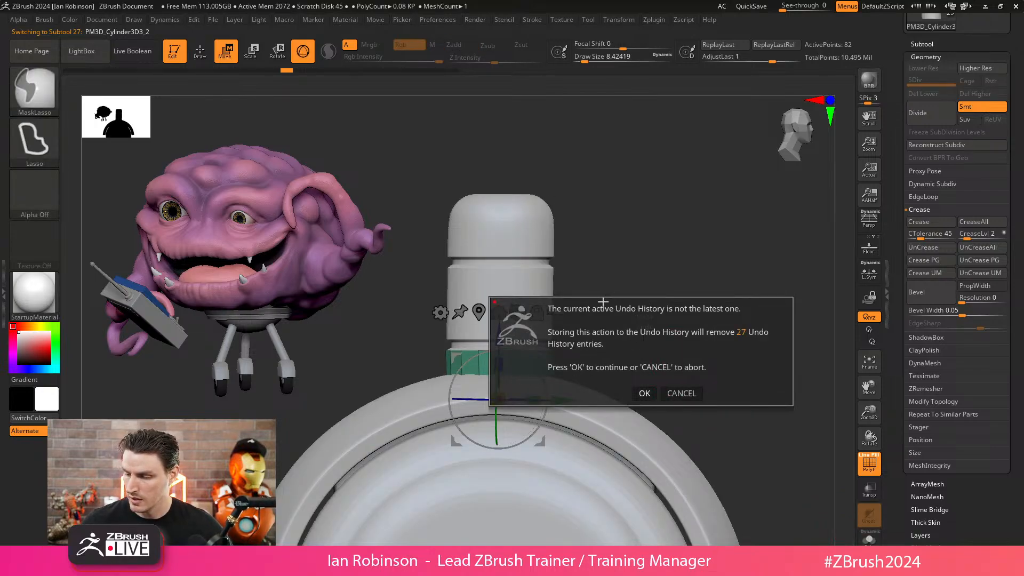
left_click(518, 313)
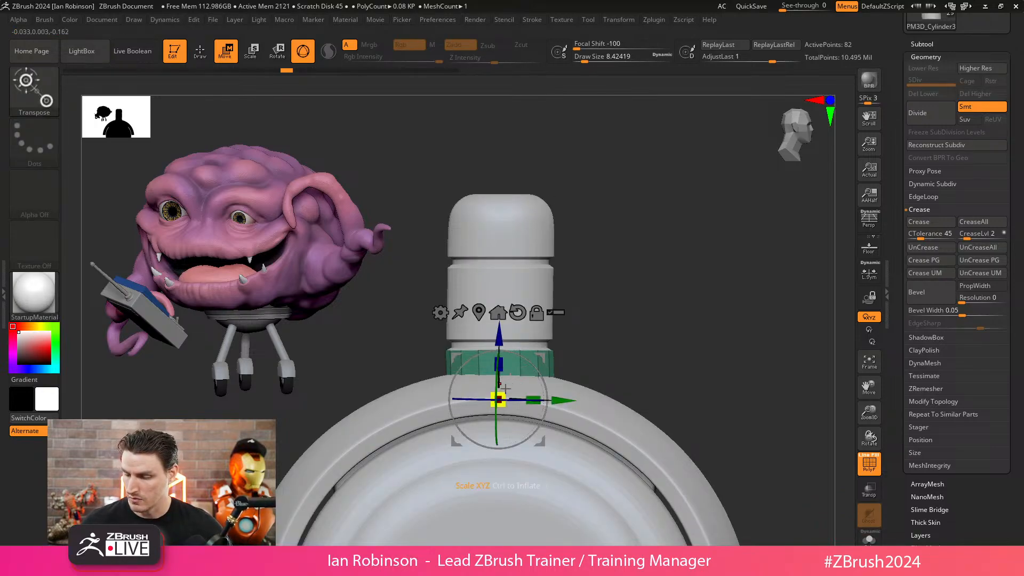
left_click_drag(505, 389, 534, 367)
left_click(512, 428)
key("ctrl+z")
left_click_drag(499, 398, 514, 388)
left_click_drag(499, 335, 499, 349)
- Crease the collar's hard edges and smooth it with dynamic subdivision
key("q")
left_click_drag(644, 299, 646, 334)
key("w")
mouse_move(697, 286)
left_mouse_down()
mouse_move(667, 297)
mouse_move(642, 274)
mouse_move(656, 238)
mouse_move(632, 346)
left_mouse_up()
key("q")
key("w")
mouse_move(647, 300)
left_mouse_down()
mouse_move(650, 308)
mouse_move(638, 269)
mouse_move(674, 300)
left_mouse_up()
key("q")
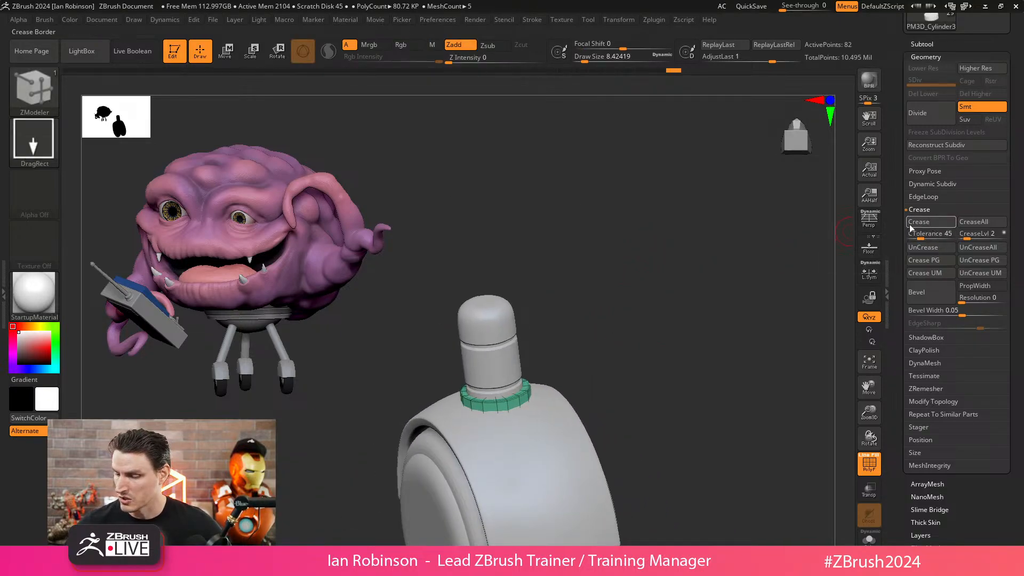
left_click_drag(705, 245, 699, 277, "alt")
key("d")
- Reselect the grooved cylinder and examine the stem, collar and wheel assembly from the side, front and above
left_click(522, 319, "alt")
left_click_drag(629, 293, 612, 241, "alt")
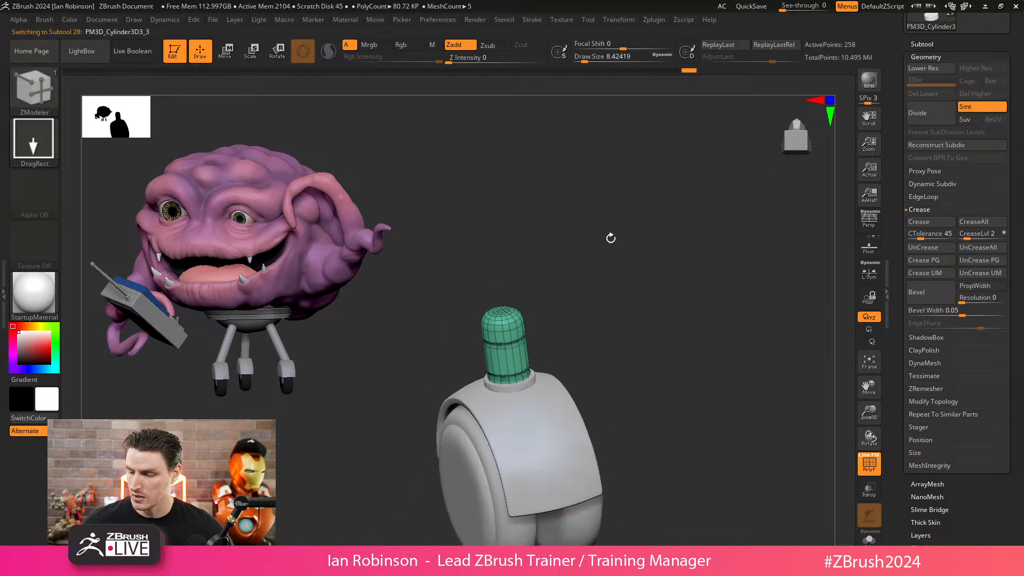
key("shift+f")
mouse_move(641, 290)
left_mouse_down()
mouse_move(651, 279)
mouse_move(688, 277)
mouse_move(674, 206)
mouse_move(673, 279)
mouse_move(592, 293)
mouse_move(575, 251)
left_mouse_up()
key("shift+f")
key("shift+f")
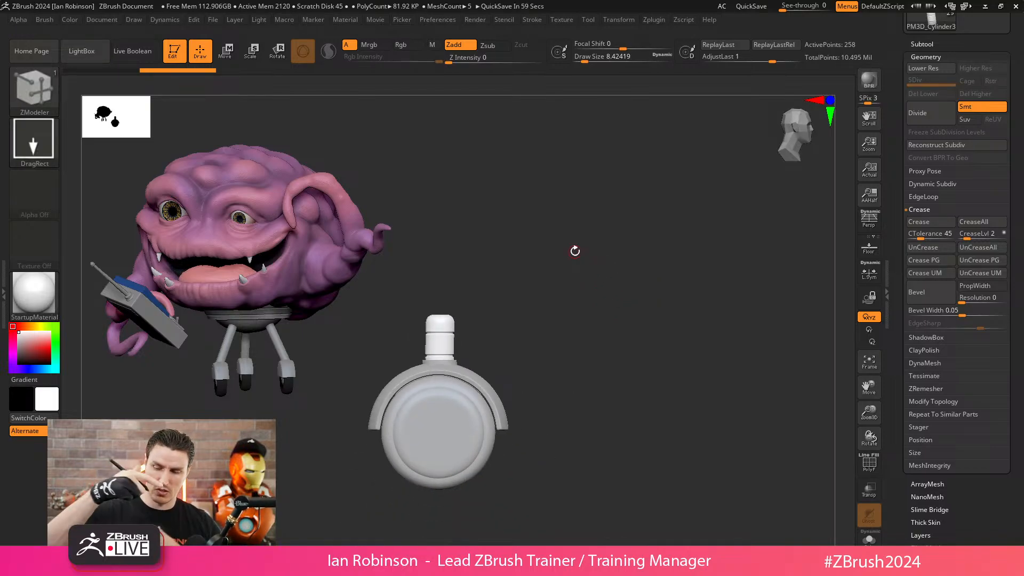
left_click_drag(575, 251, 590, 303)
left_click_drag(612, 253, 602, 298)
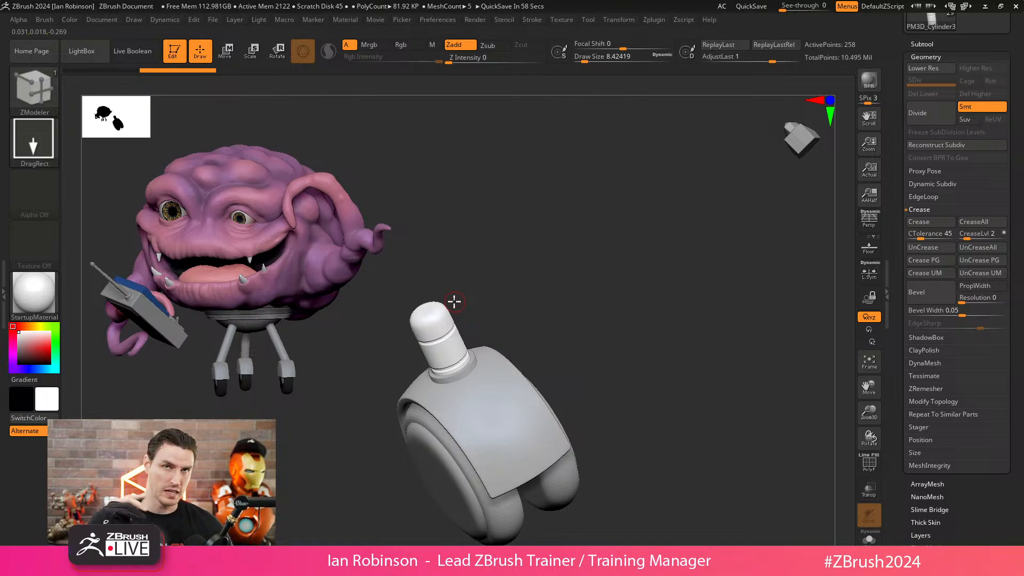
left_click_drag(454, 301, 517, 268)
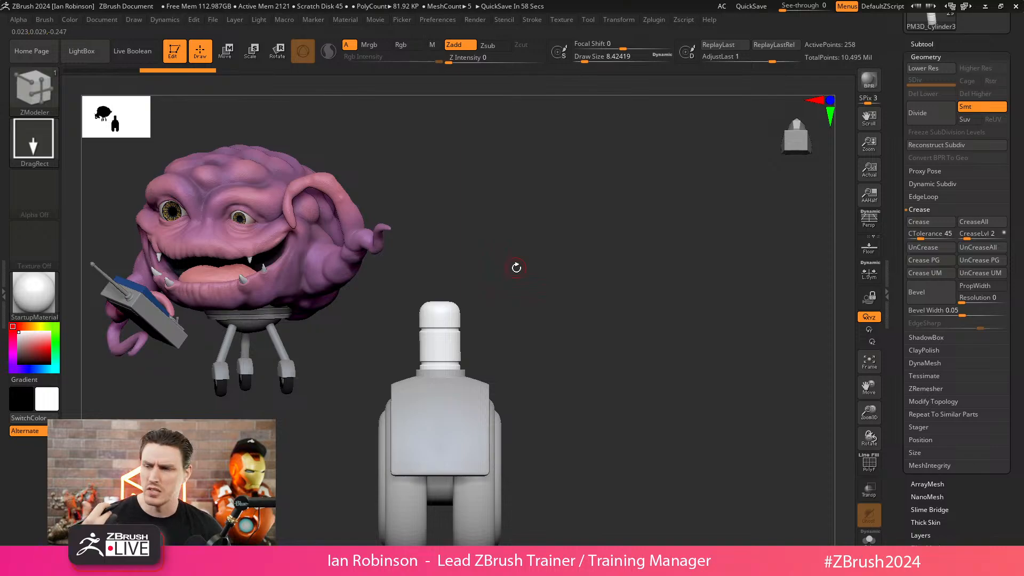
mouse_move(641, 275)
left_mouse_down()
mouse_move(633, 331)
mouse_move(628, 263)
mouse_move(634, 281)
left_mouse_up()
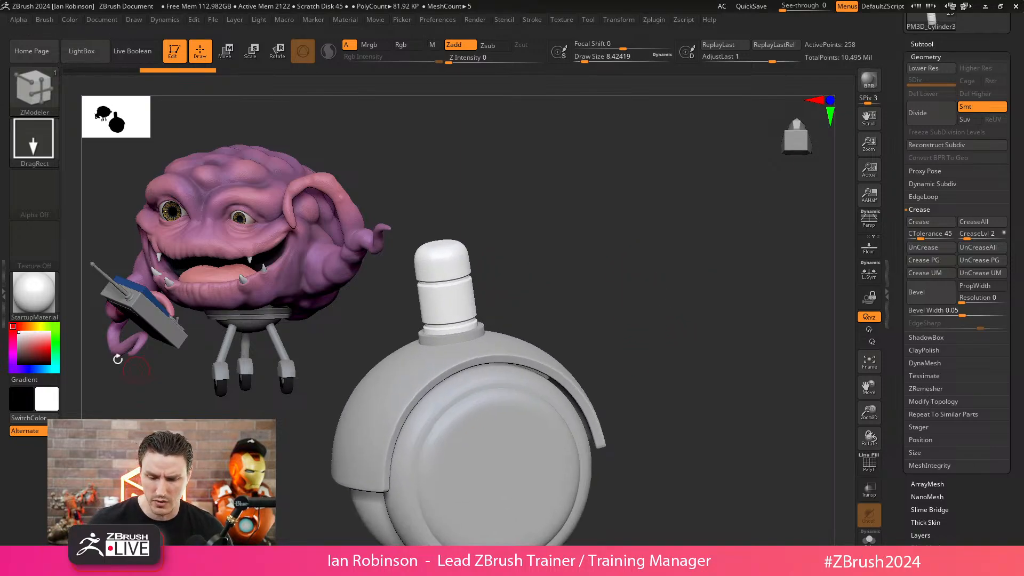
- Fill the arched wheel housing and the wheel's central disc with dark grey, RGB 49, 49, 49
left_click(452, 359, "alt")
key("shift+f")
key("shift+f")
left_click_drag(42, 361, 15, 359)
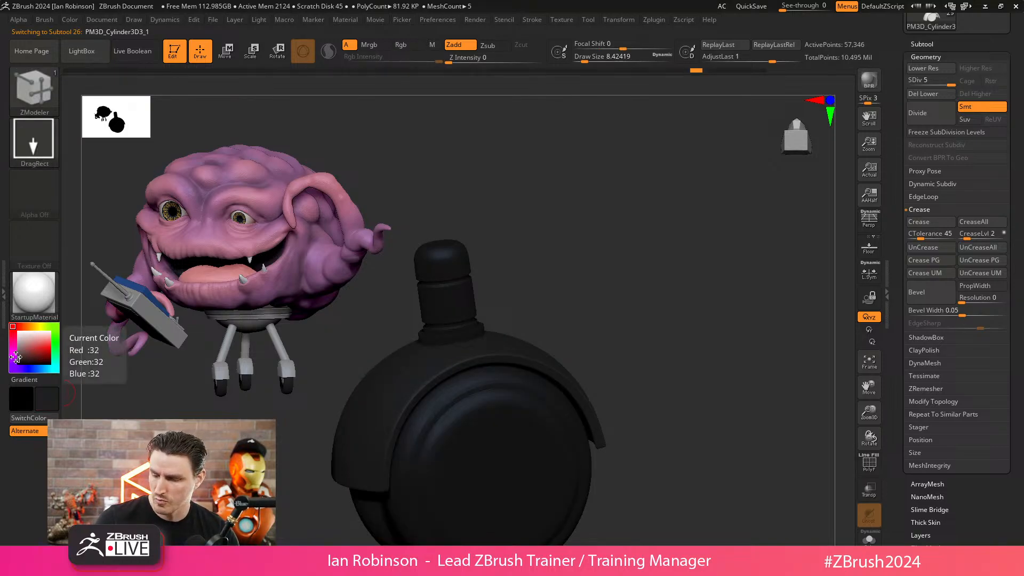
left_click(18, 358)
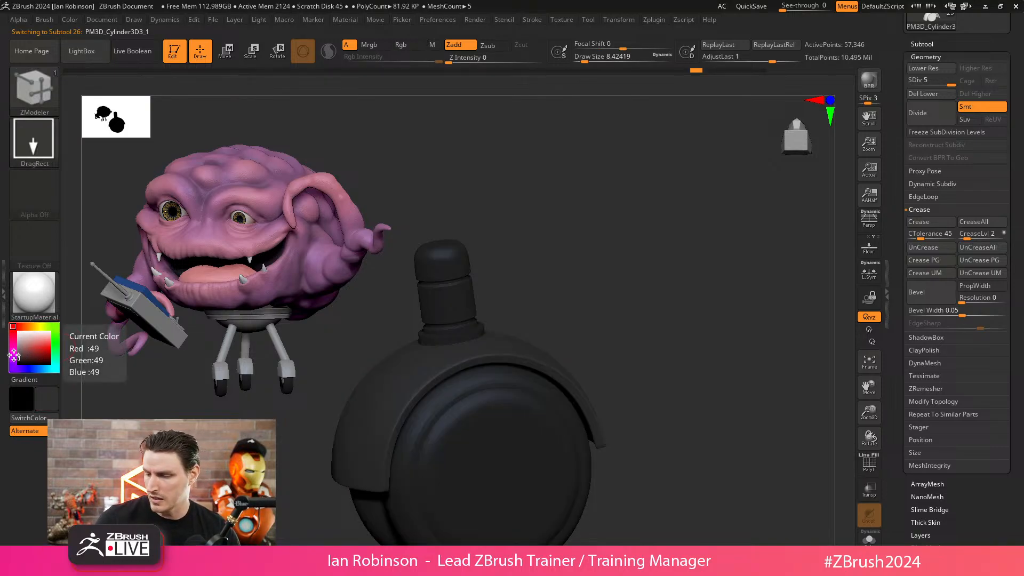
left_click(69, 22)
left_click(401, 45)
left_click(68, 20)
left_click(104, 249)
left_click_drag(588, 236, 560, 178, "alt")
left_click(492, 368, "alt")
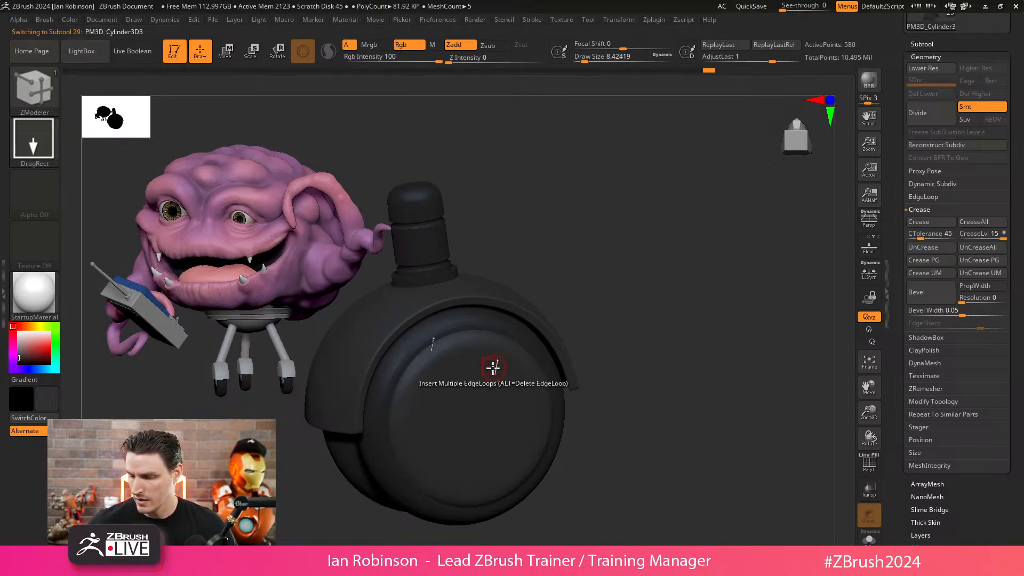
left_click(70, 20)
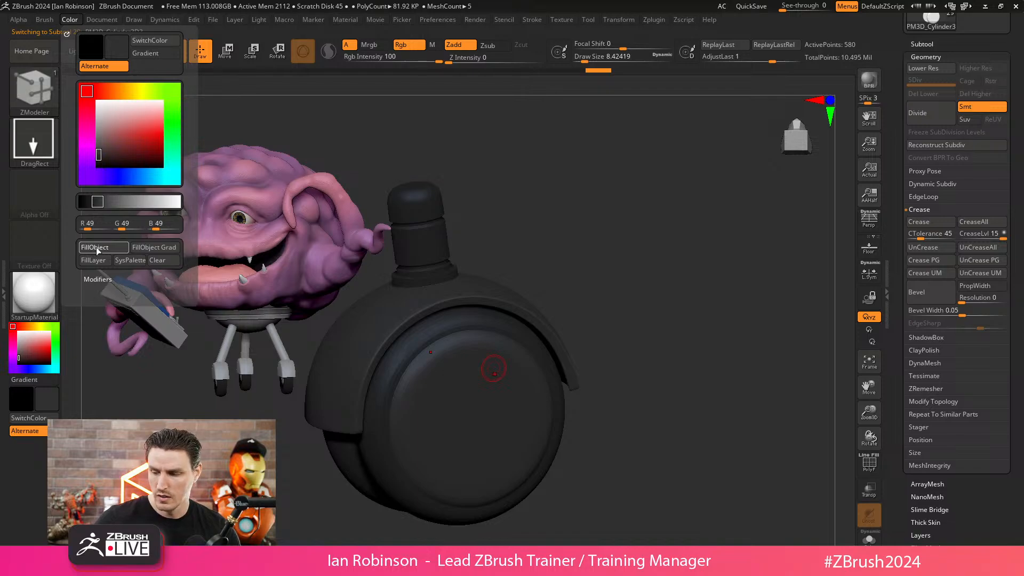
- Fill the grooved stem with a light grey of RGB 189, 183, 183
left_click(442, 241, "alt")
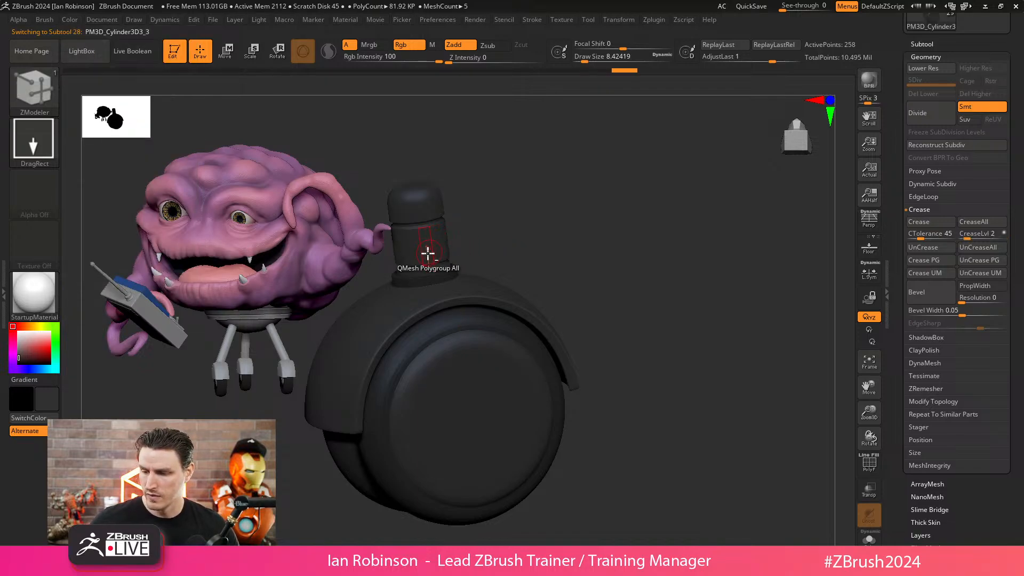
left_click(16, 334)
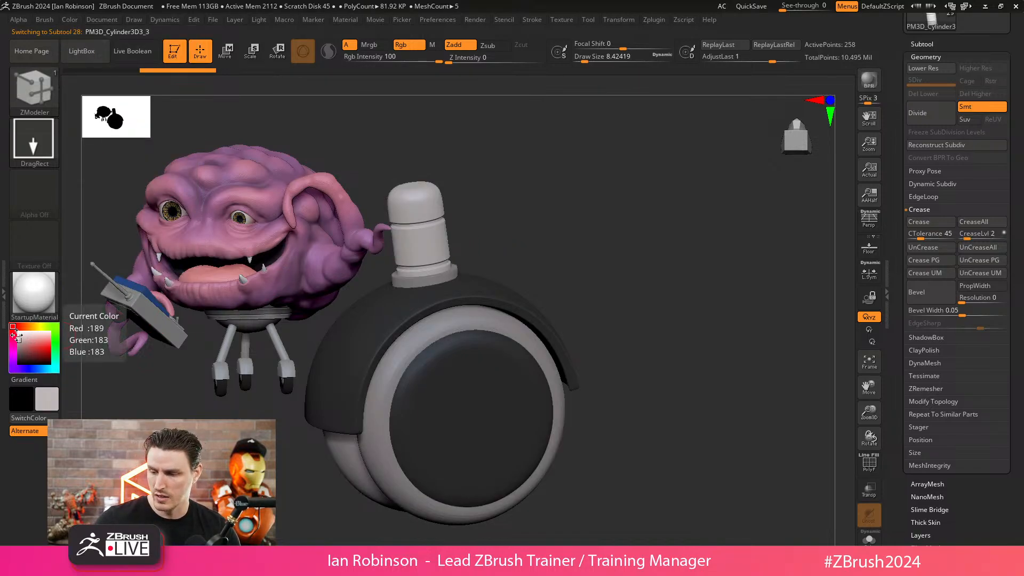
key("shift+f")
key("shift+f")
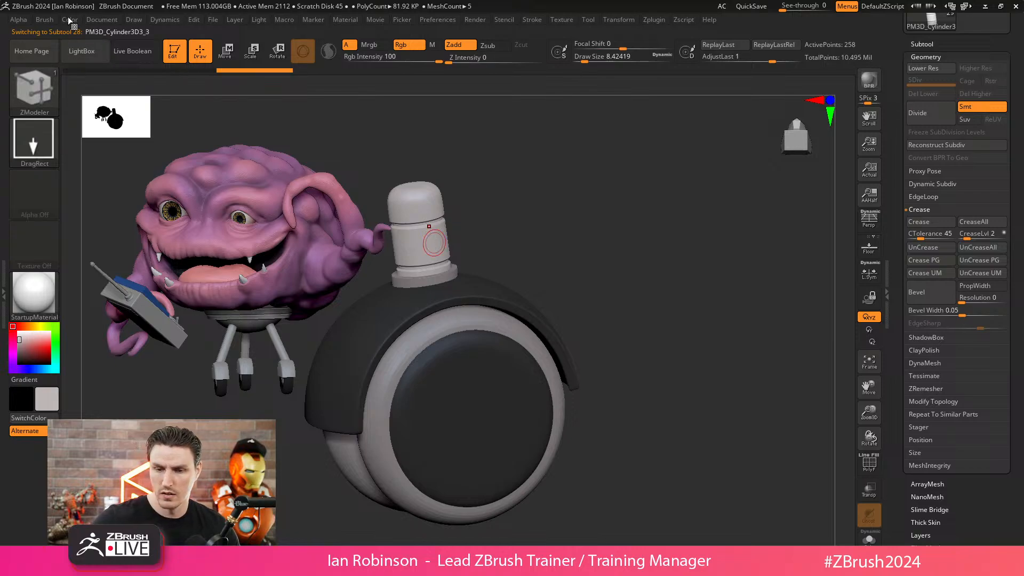
left_click(69, 20)
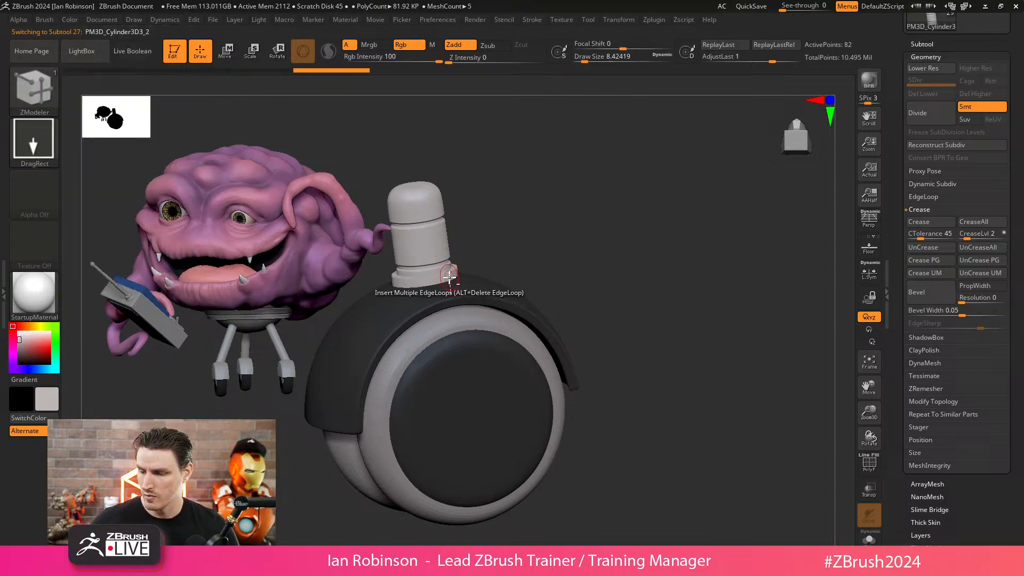
- Sample the housing's dark grey and fill the collar at the stem's base with it
left_click(427, 277, "alt")
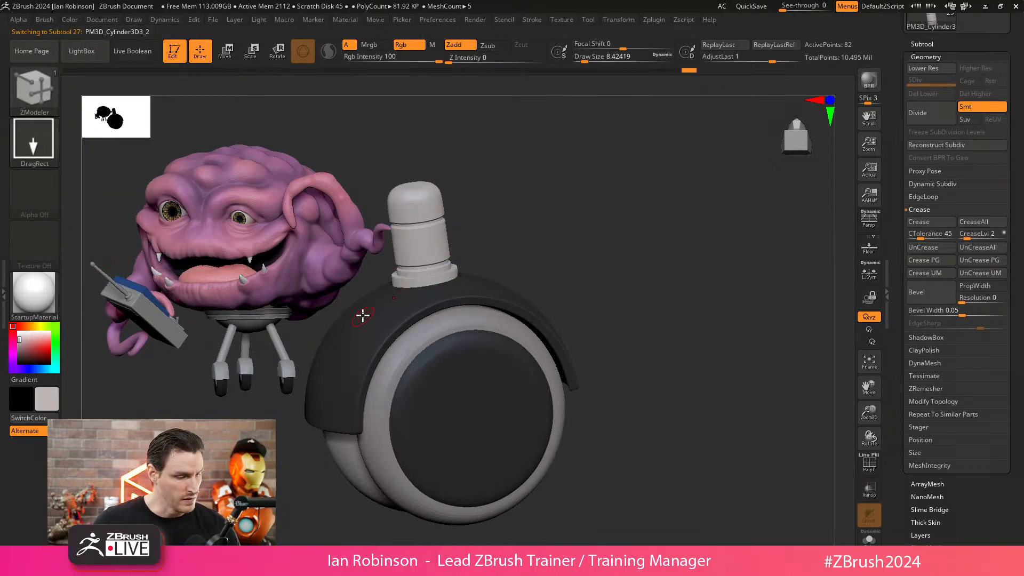
key("c")
left_click(69, 21)
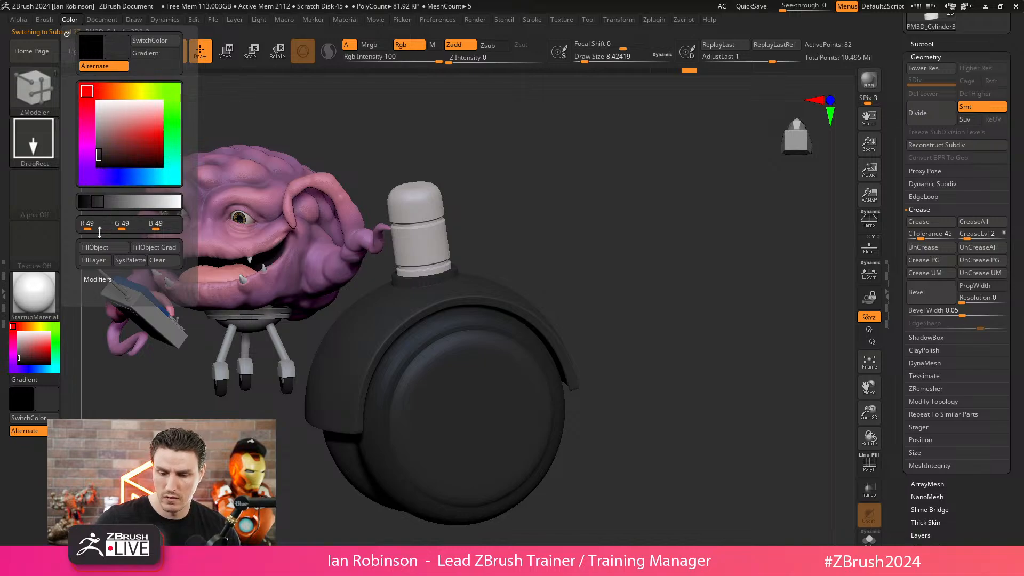
- Choose a muted blue-grey and fill the wheel's outer tyre with it
left_click(28, 353)
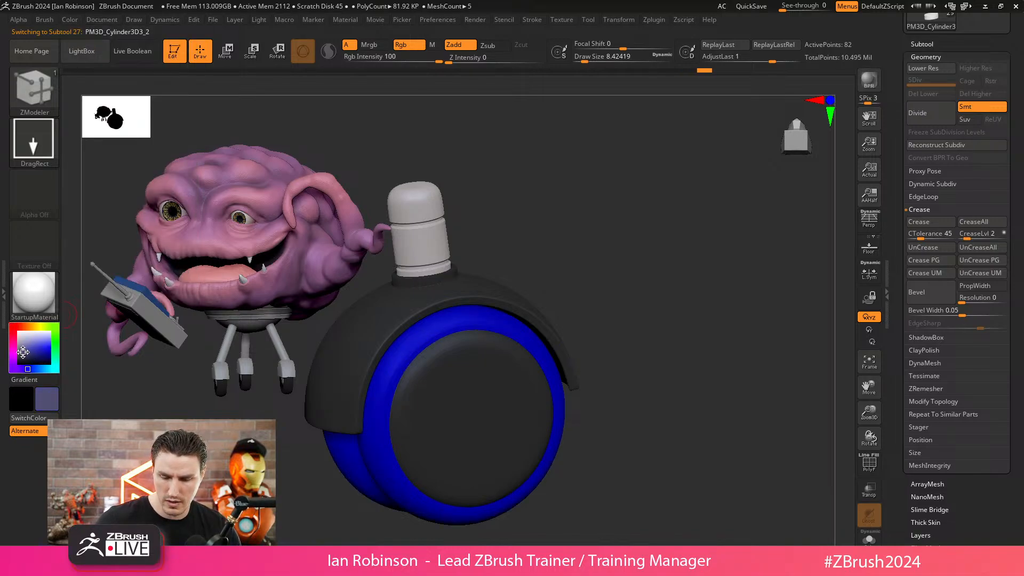
left_click(20, 354)
left_click(21, 351)
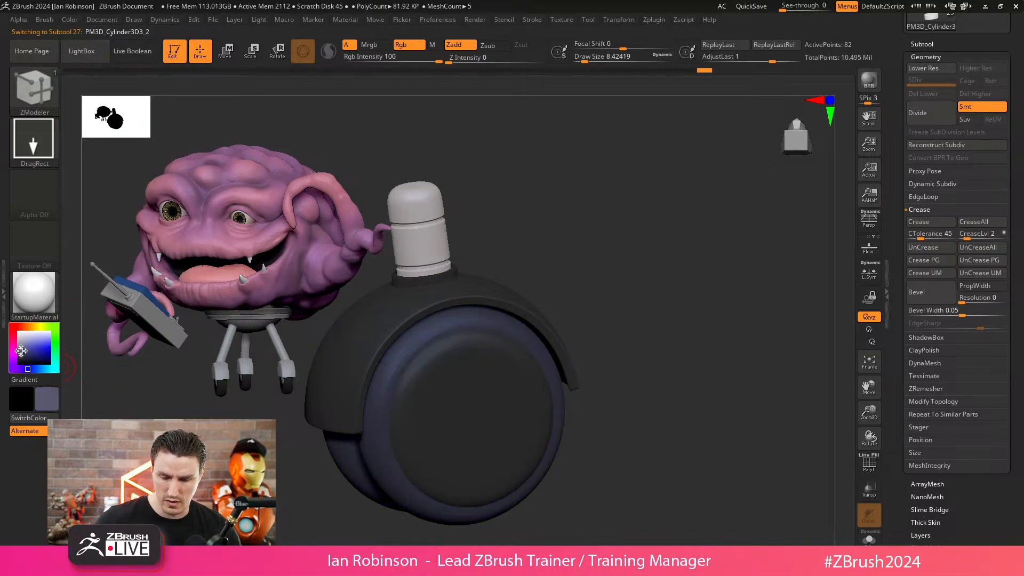
left_click(464, 325, "alt")
key("shift+f")
key("shift+f")
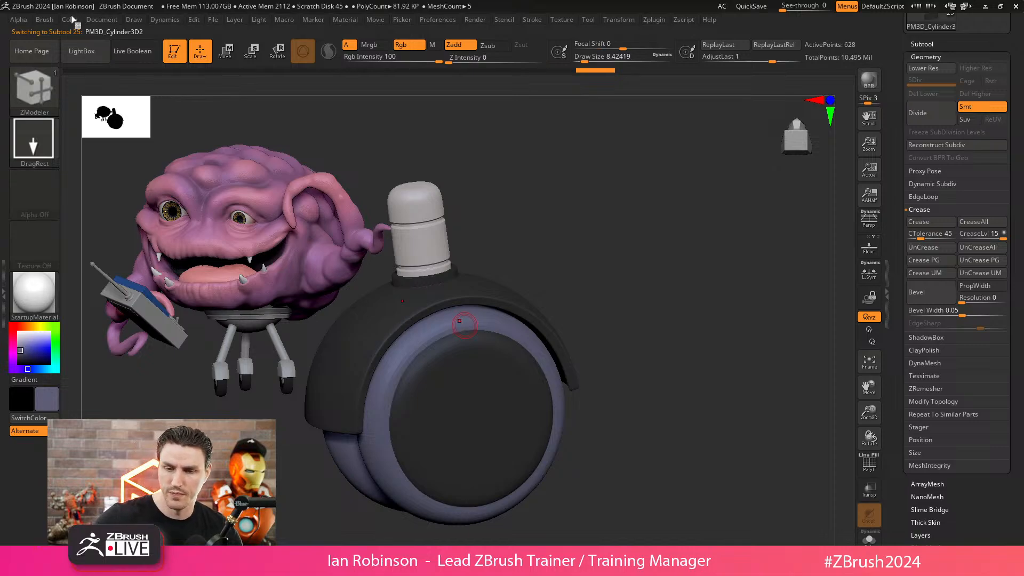
left_click(74, 20)
left_click(108, 250)
left_click_drag(616, 267, 817, 207, "alt")
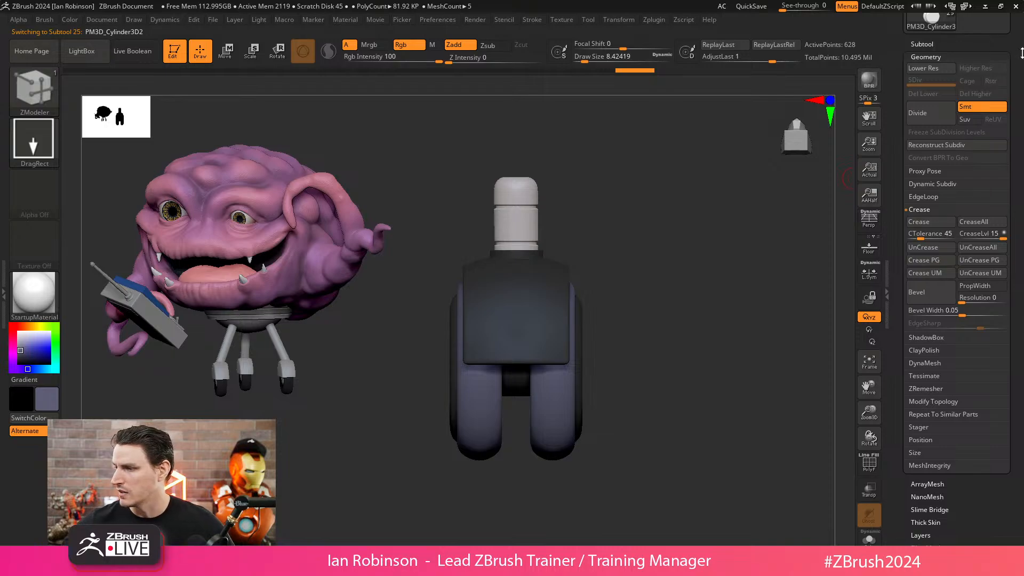
left_click_drag(1022, 53, 1020, 149)
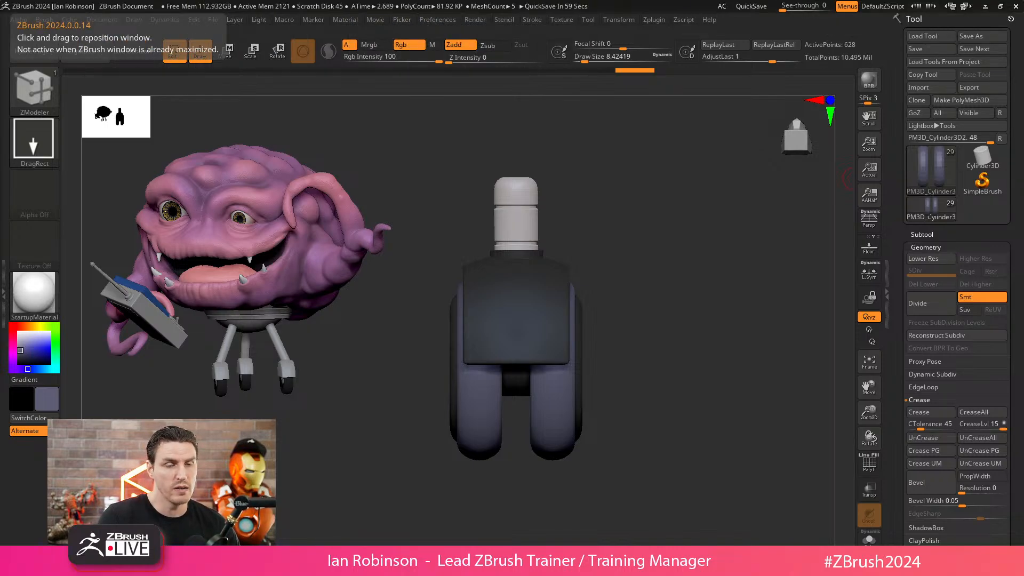
- Switch to the Chrome browser and open the maxon.net home page in the empty tab
left_click_drag(0, 133, 472, 10)
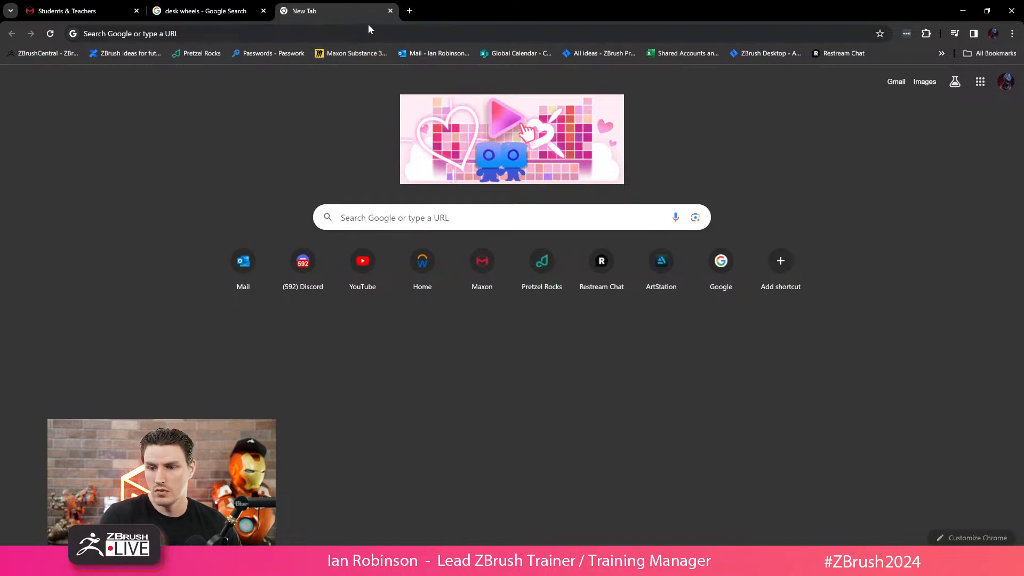
left_click(318, 33)
type("maxon.net")
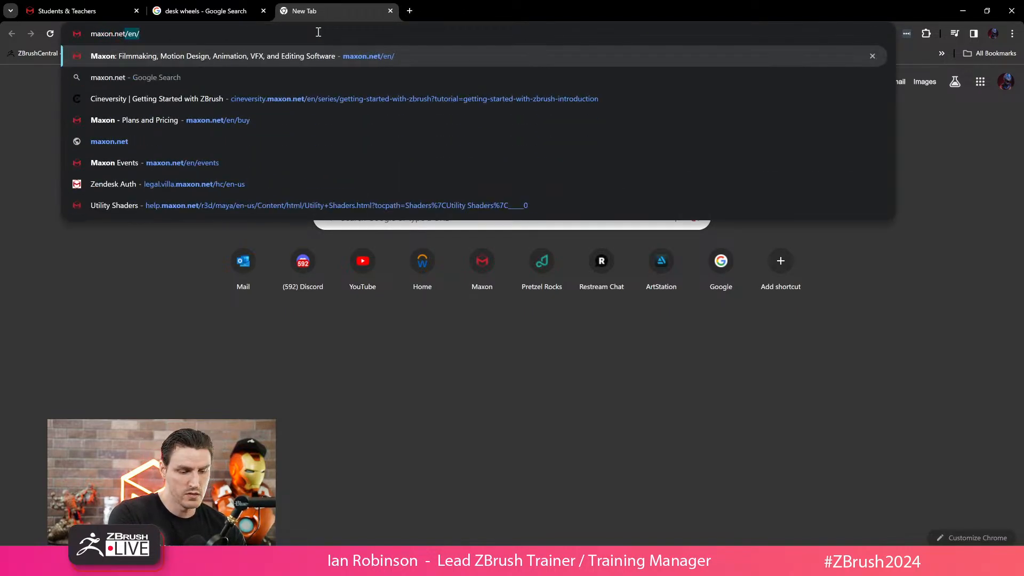
key("Return")
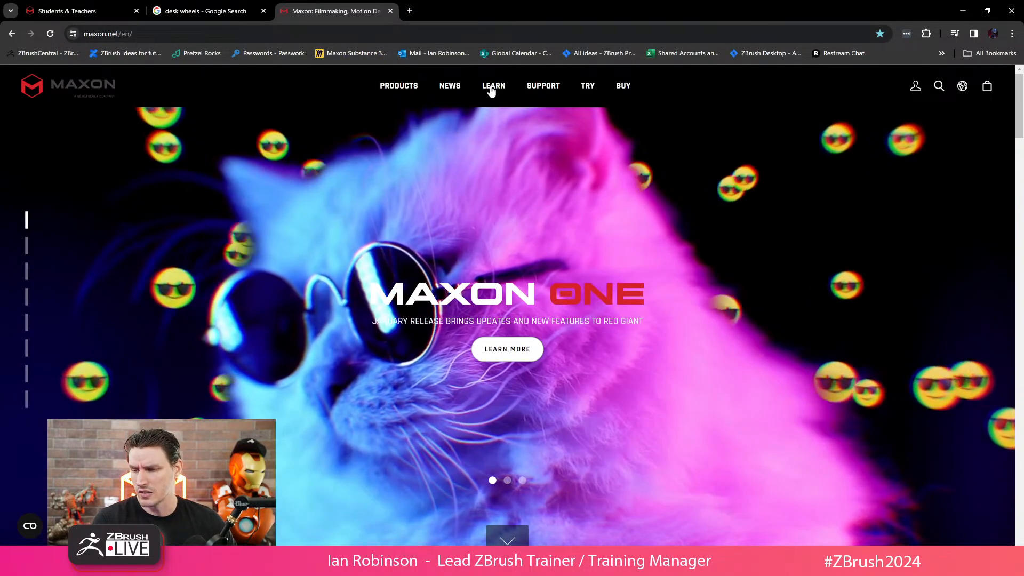
- Go to the Cineversity training site from Maxon's learning resources
left_click(487, 86)
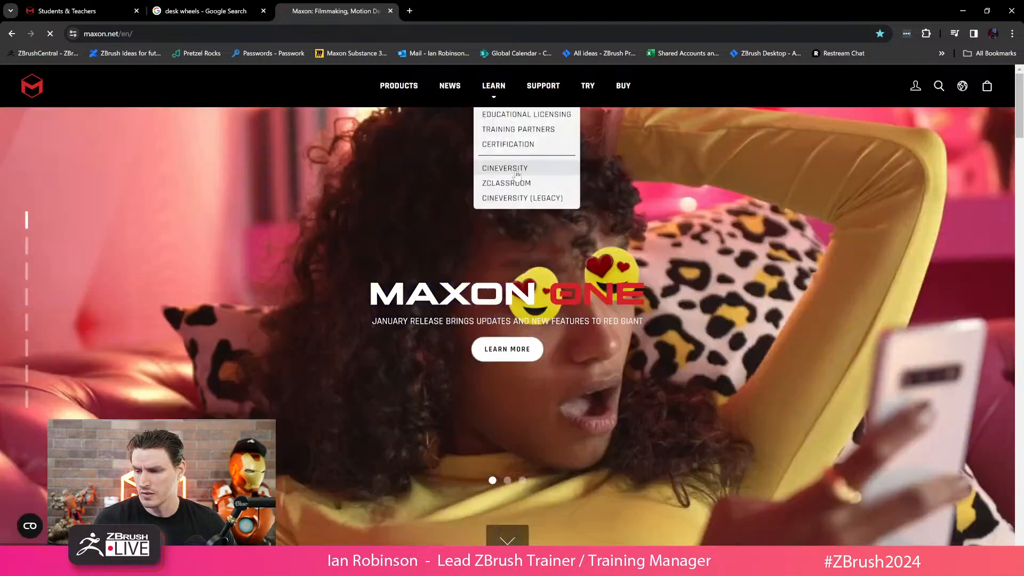
left_click(515, 173)
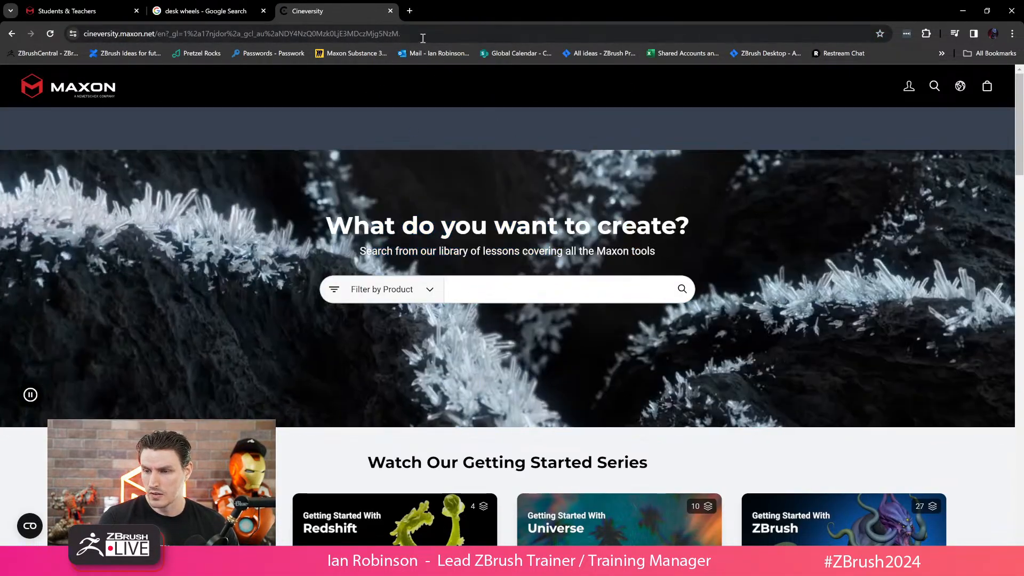
left_click(411, 34)
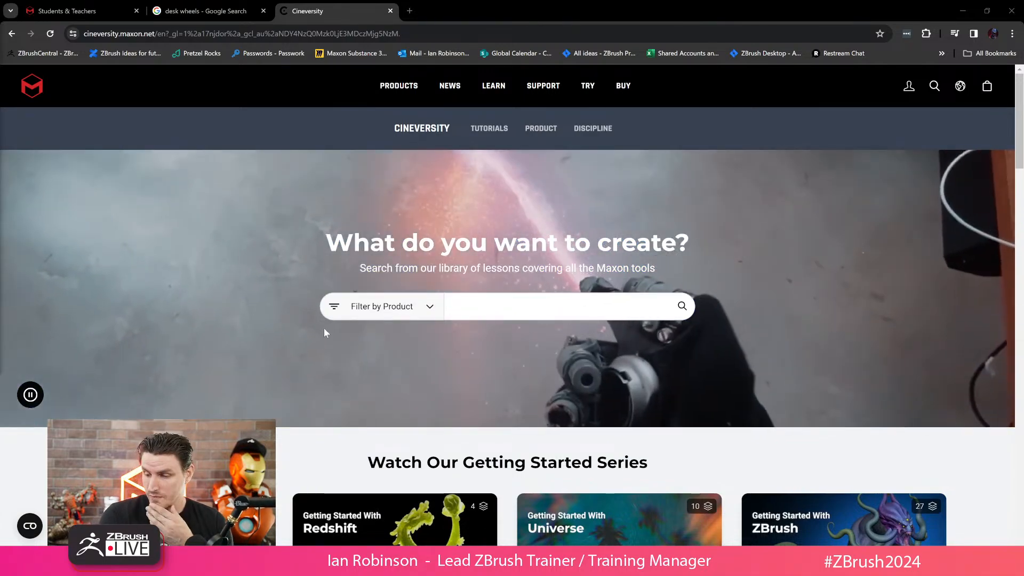
- Browse the Getting Started series on Cineversity and return to the ZBrush course
scroll(322, 327, "down", 4)
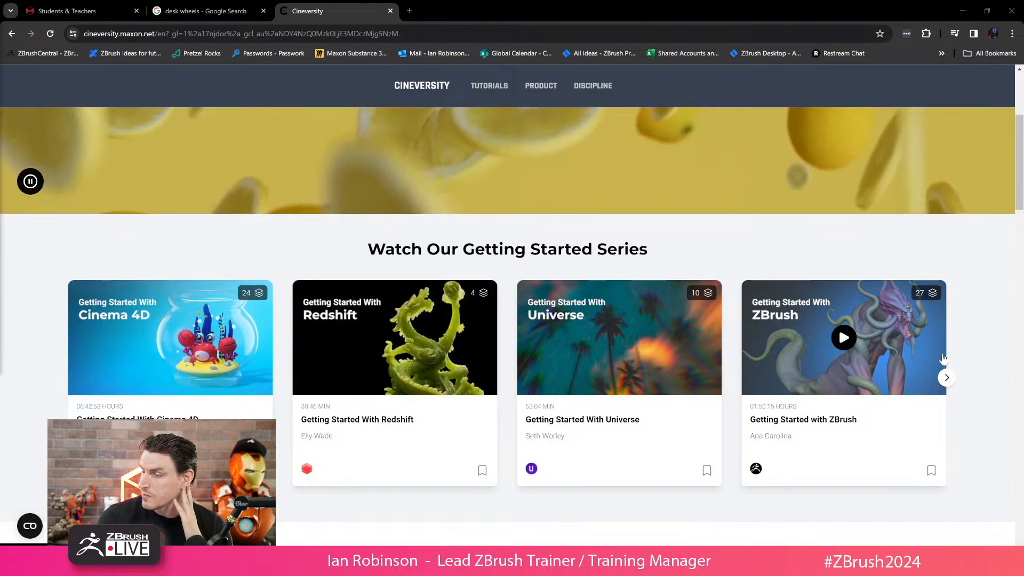
left_click(947, 377)
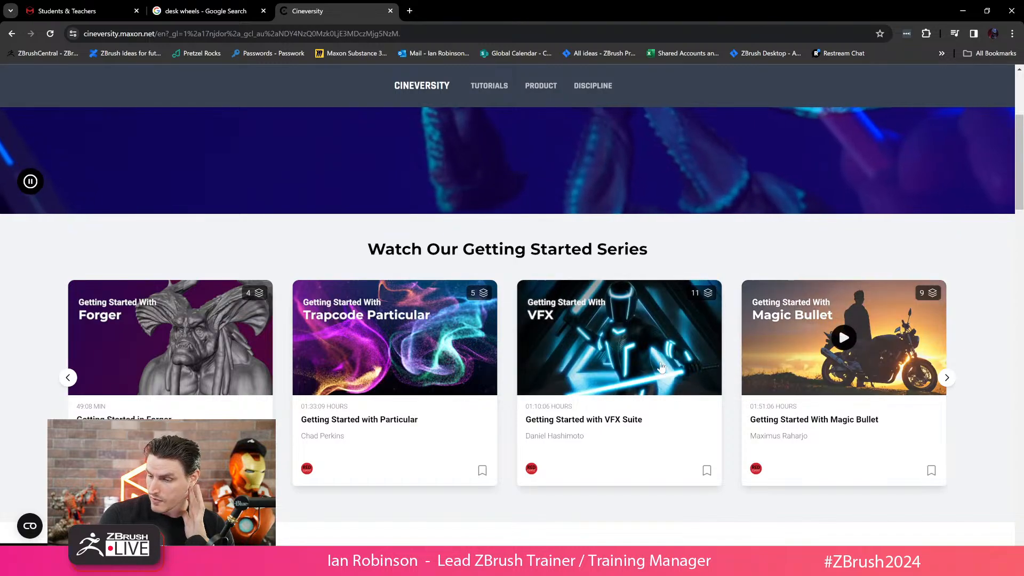
left_click(947, 377)
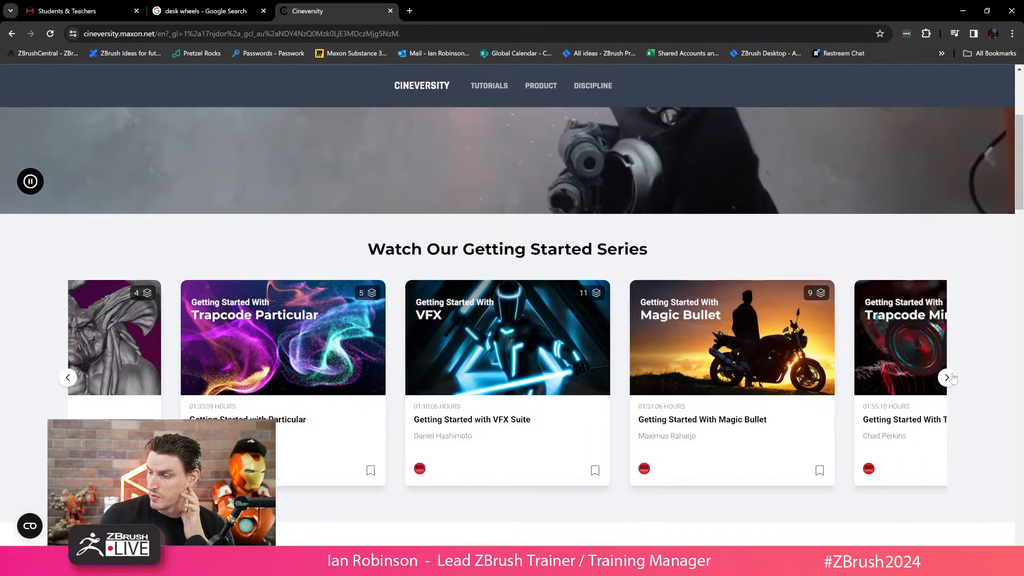
scroll(482, 338, "down", 1)
scroll(481, 339, "down", 2)
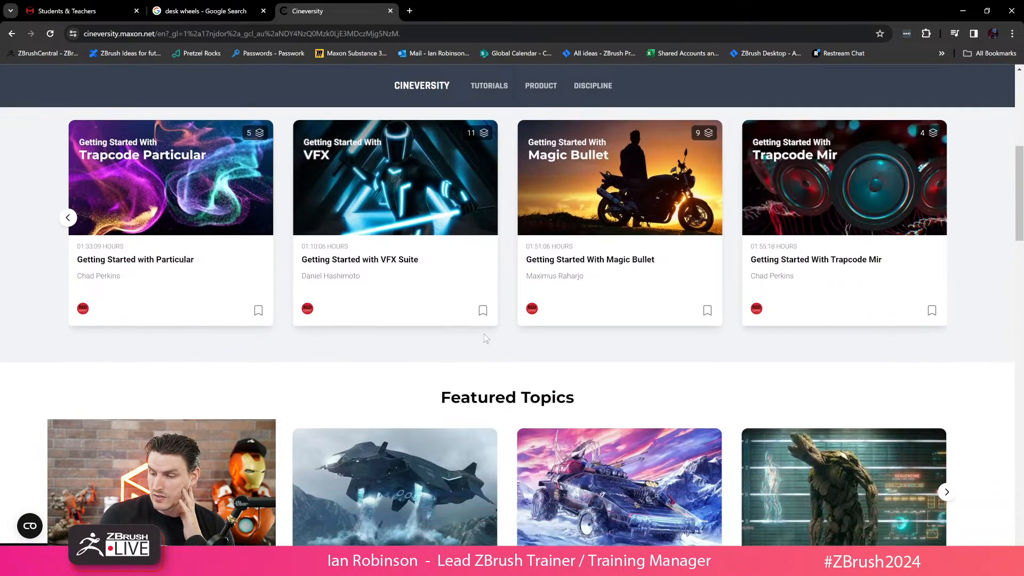
scroll(485, 334, "up", 3)
left_click(67, 377)
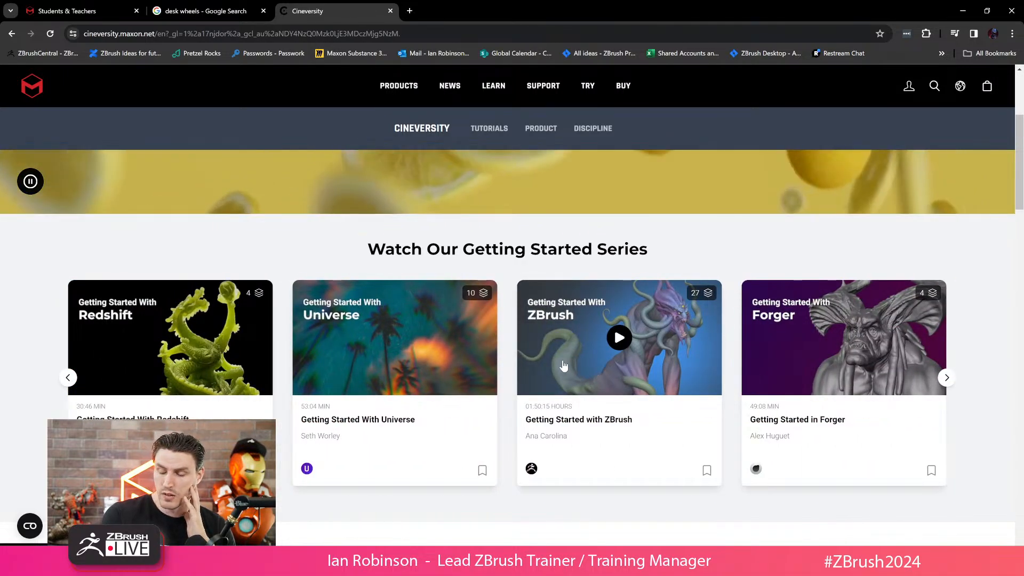
- Open the Getting Started with ZBrush series and look through its playlist of lessons
left_click(635, 365)
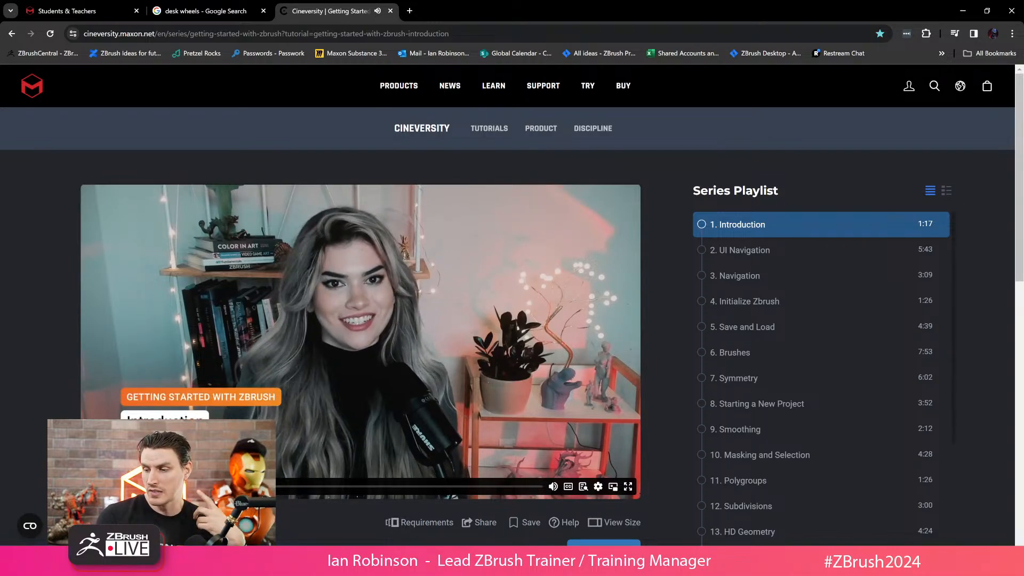
scroll(891, 305, "down", 10)
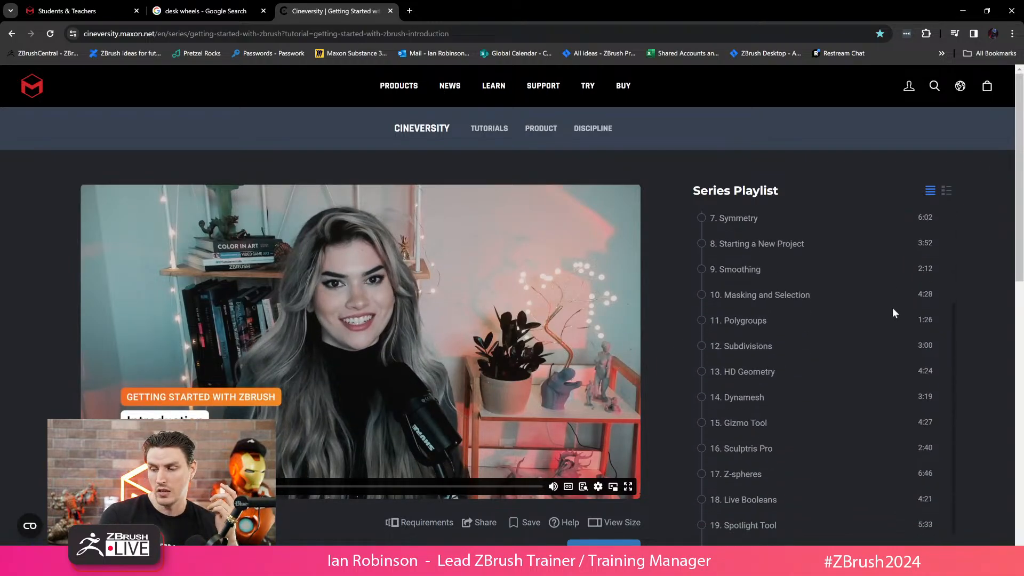
scroll(967, 317, "up", 5)
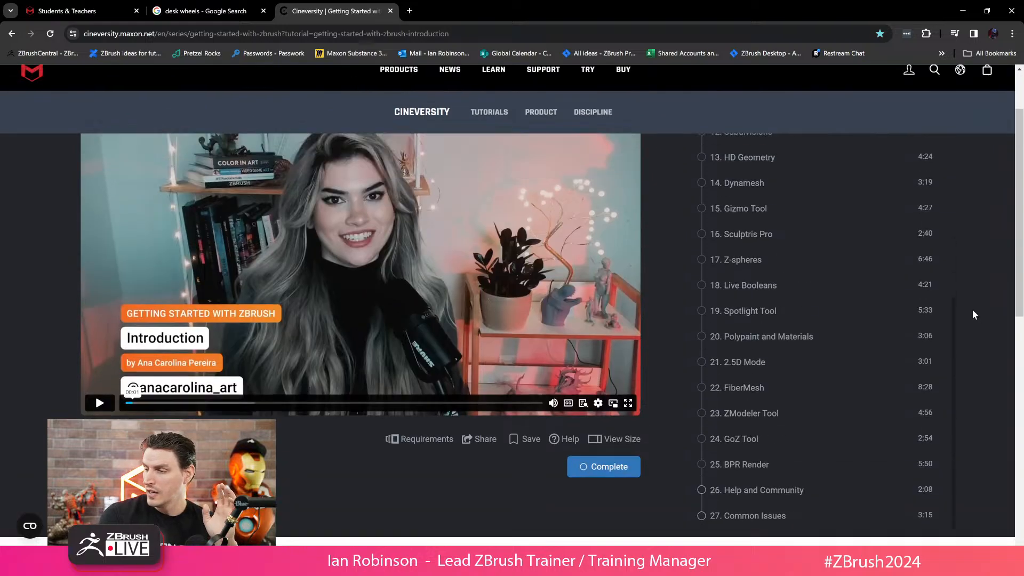
left_click(360, 36)
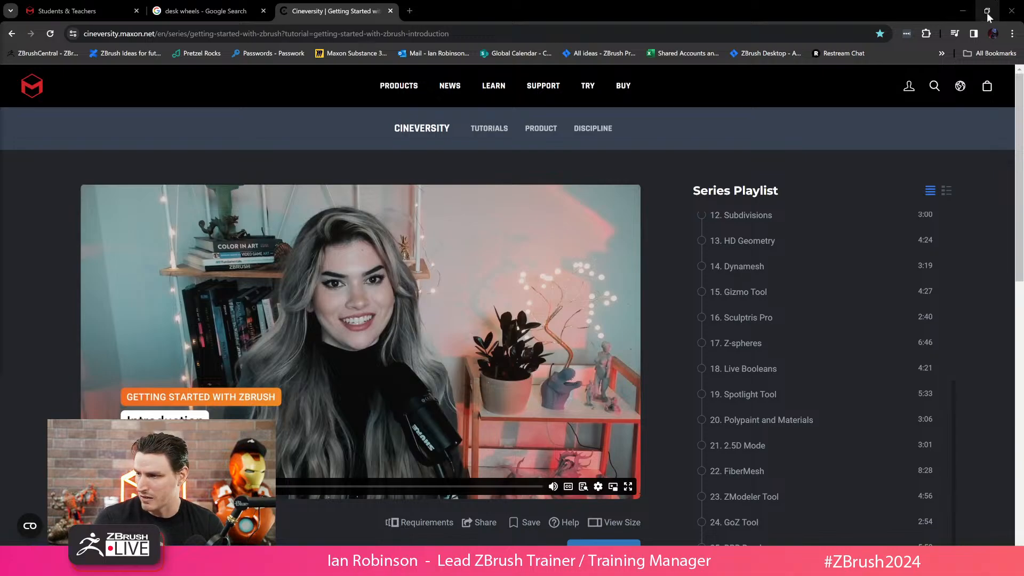
- Switch back to ZBrush and sample the dark colour of the reference character's small wheel
left_click(963, 11)
left_click_drag(636, 274, 634, 264)
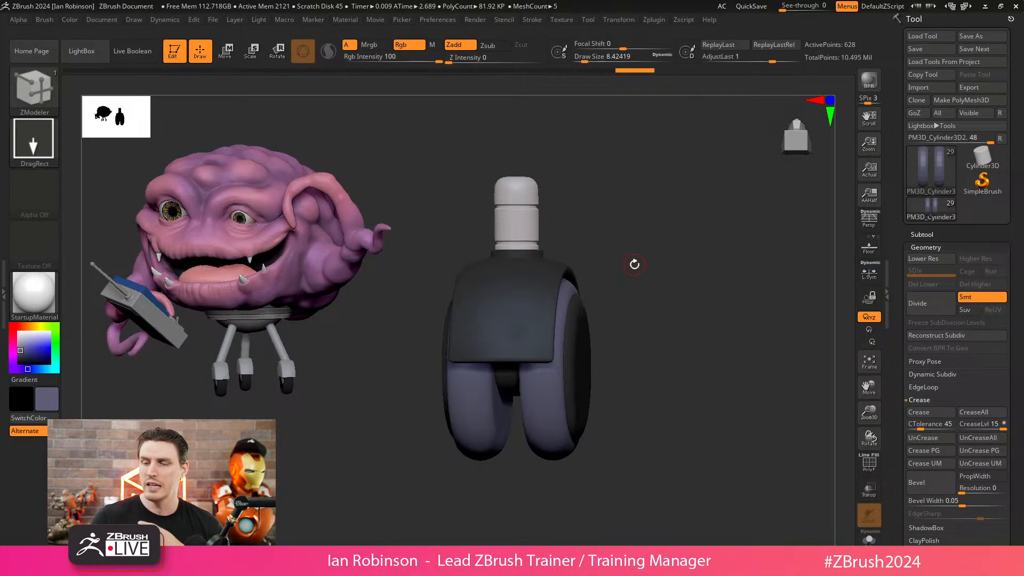
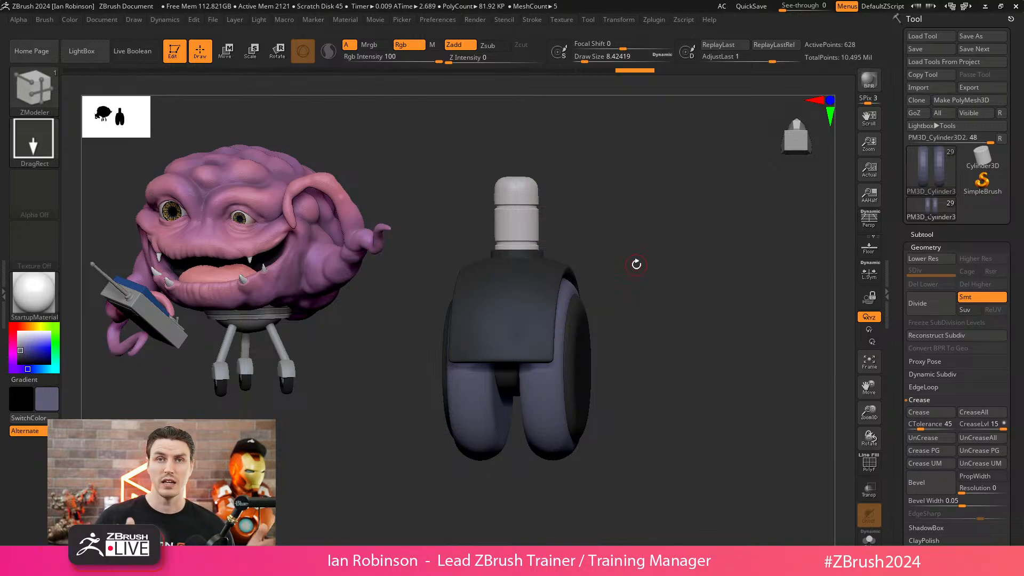
left_click_drag(636, 264, 699, 235)
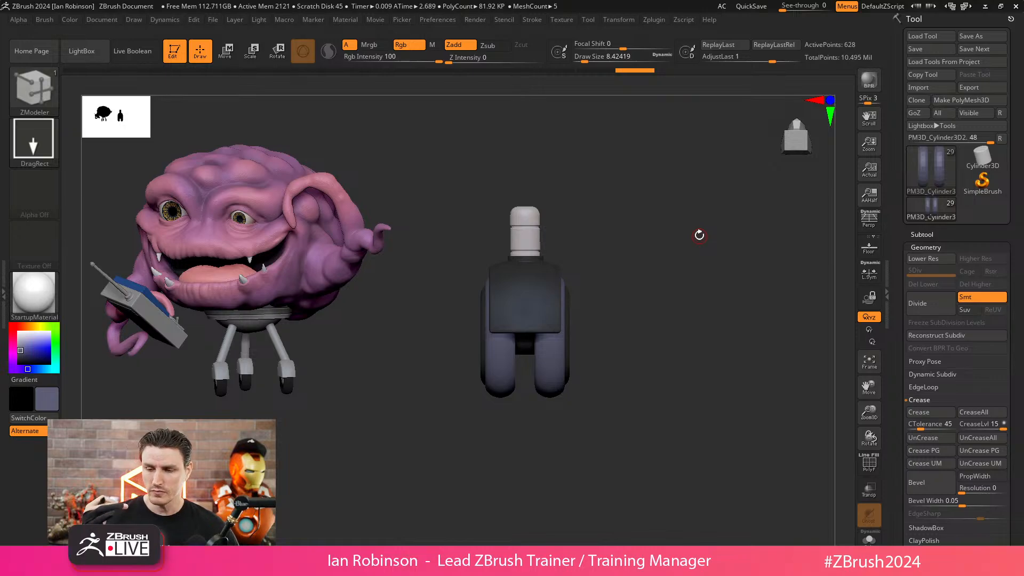
left_click_drag(370, 341, 347, 373, "alt")
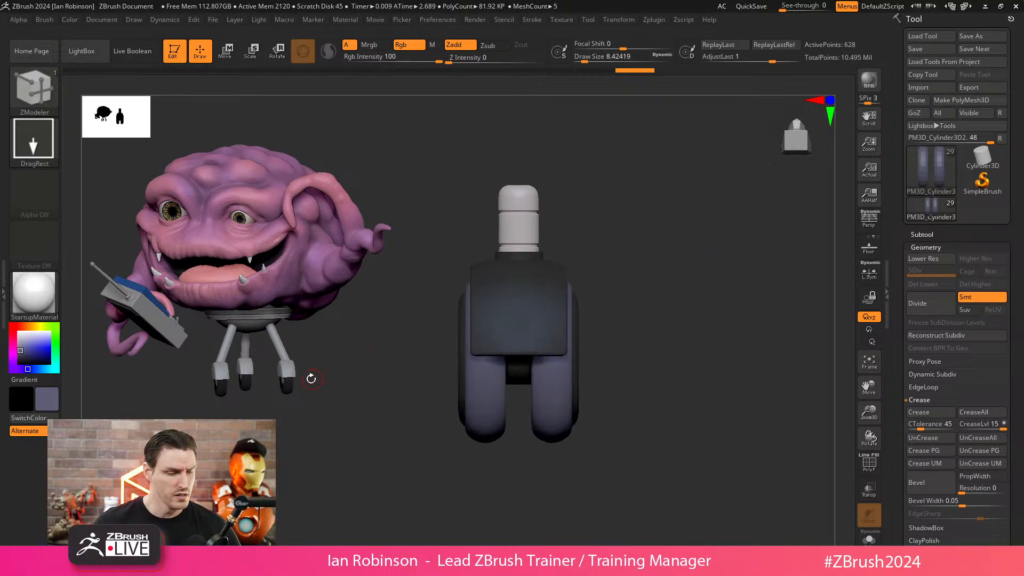
key("c")
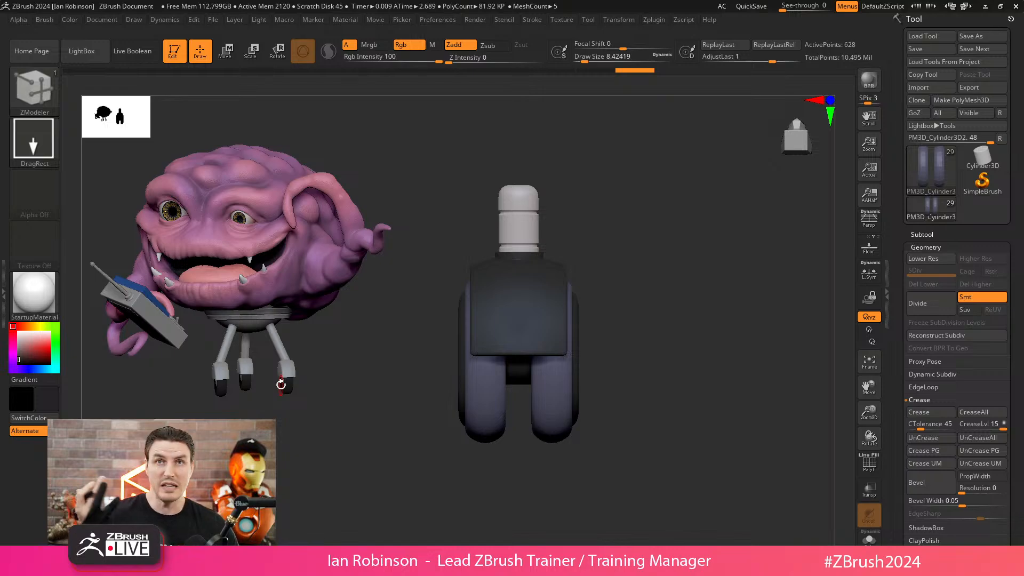
- Inspect the coloured caster wheel from three-quarter and side views
left_click_drag(281, 384, 620, 327)
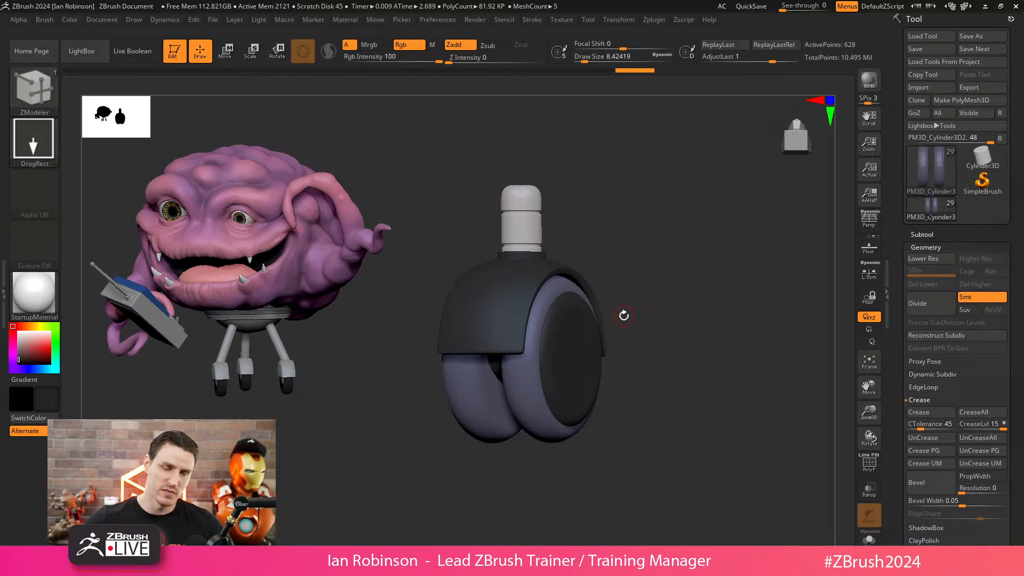
left_click_drag(623, 315, 681, 258)
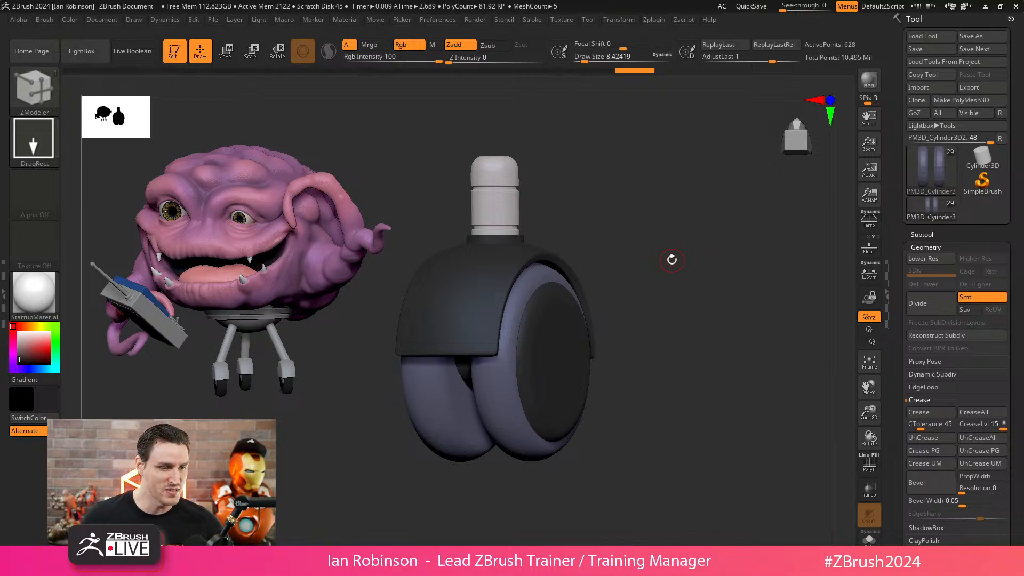
mouse_move(671, 260)
left_mouse_down()
mouse_move(638, 235)
mouse_move(655, 226)
mouse_move(648, 255)
left_mouse_up()
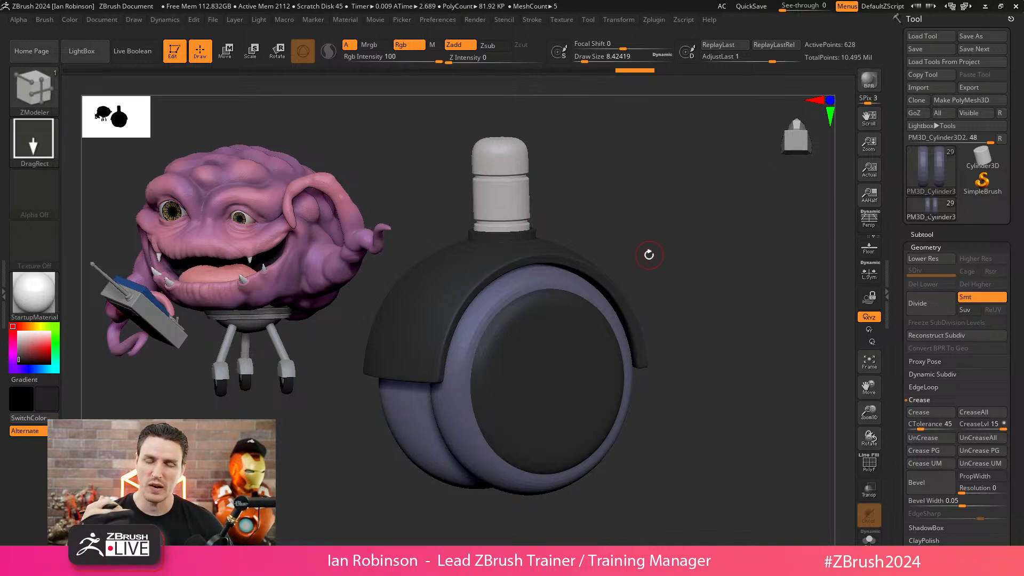
left_click_drag(646, 254, 631, 208)
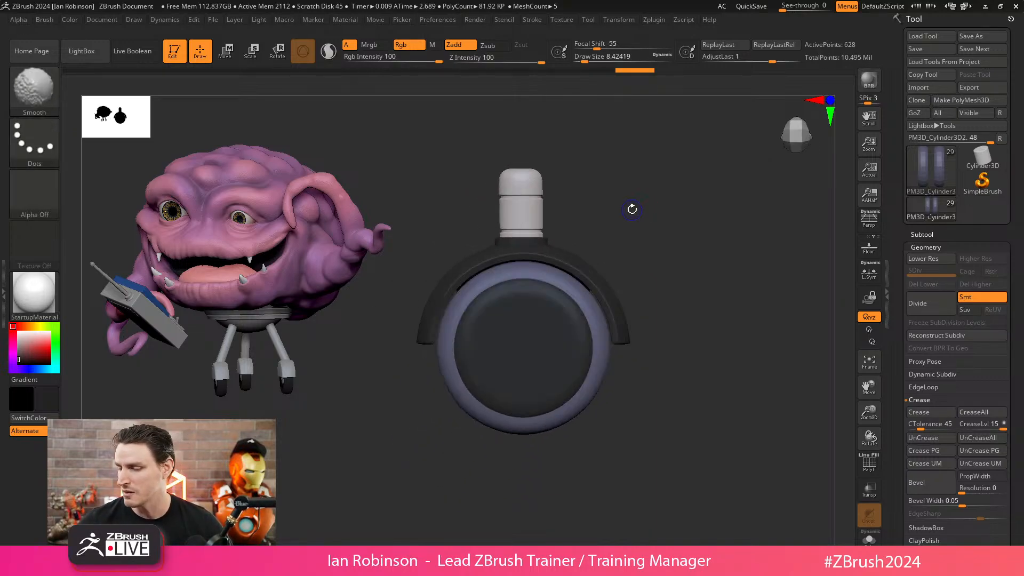
left_click(868, 538)
left_click(868, 538)
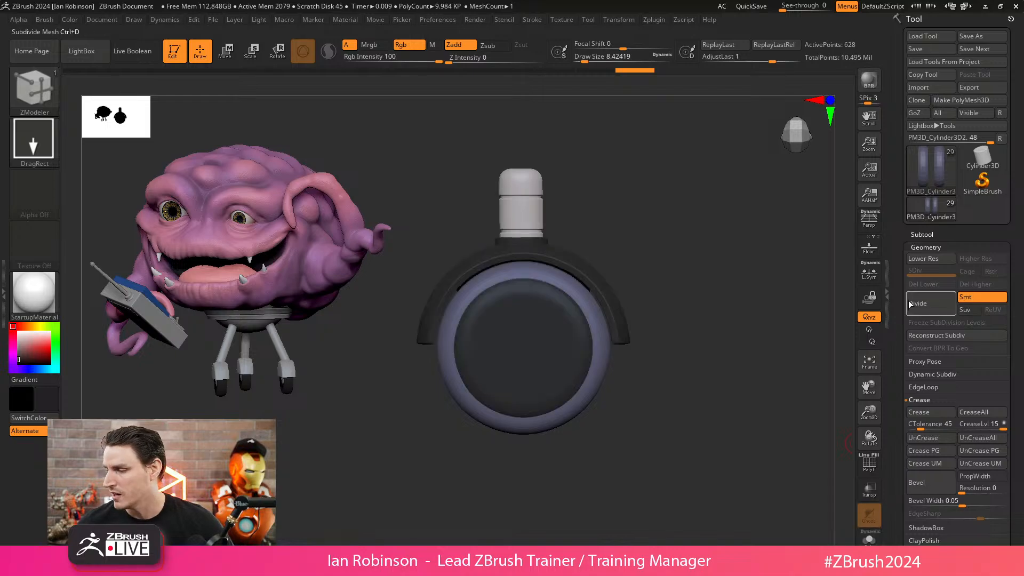
- Select all the caster wheel's subtools for transforming together and centre the gizmo on them
left_click(921, 234)
key("w")
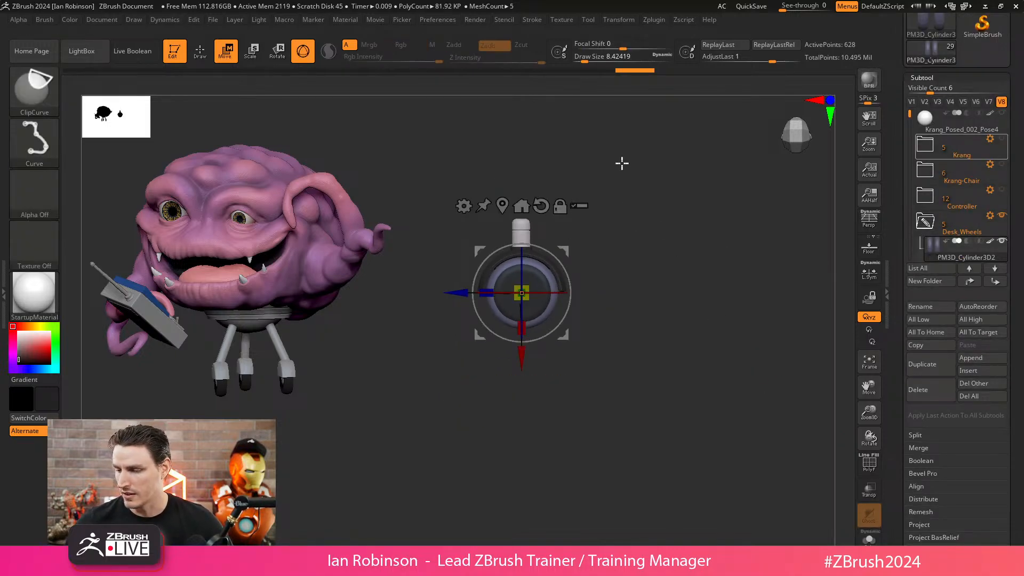
left_click_drag(638, 160, 459, 344, "ctrl+shift")
left_click_drag(624, 256, 708, 247, "alt")
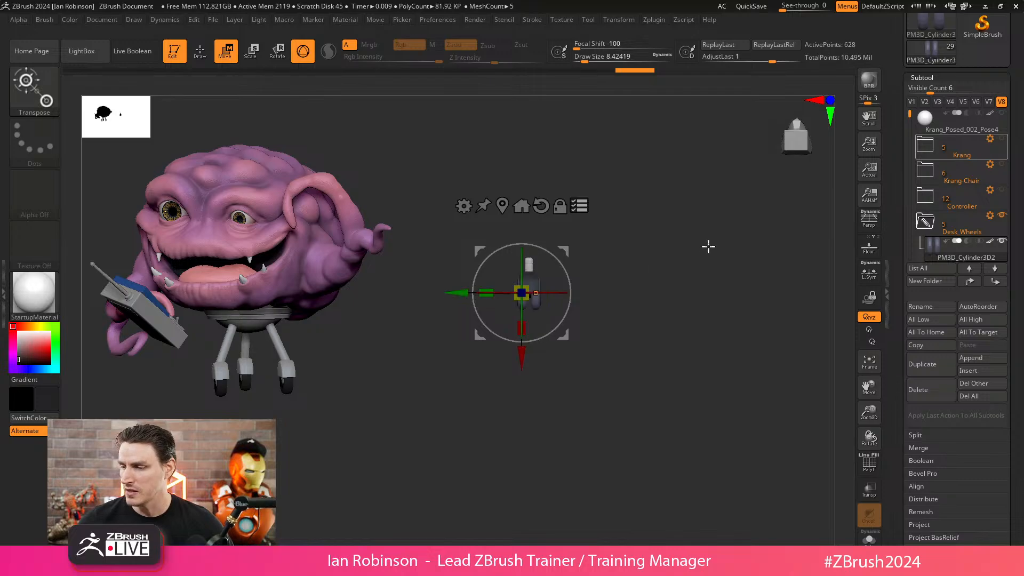
left_click(793, 133)
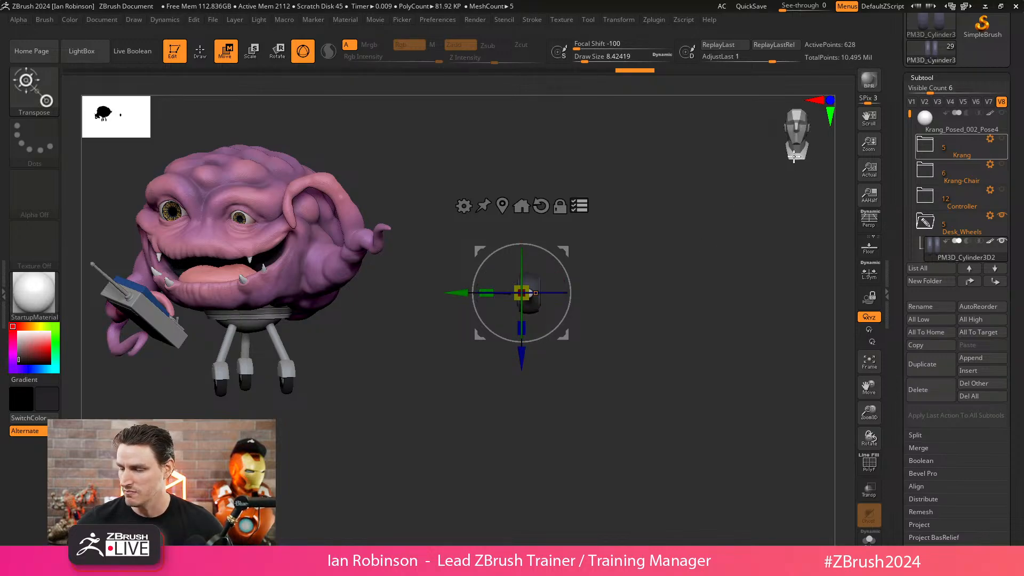
left_click(544, 293)
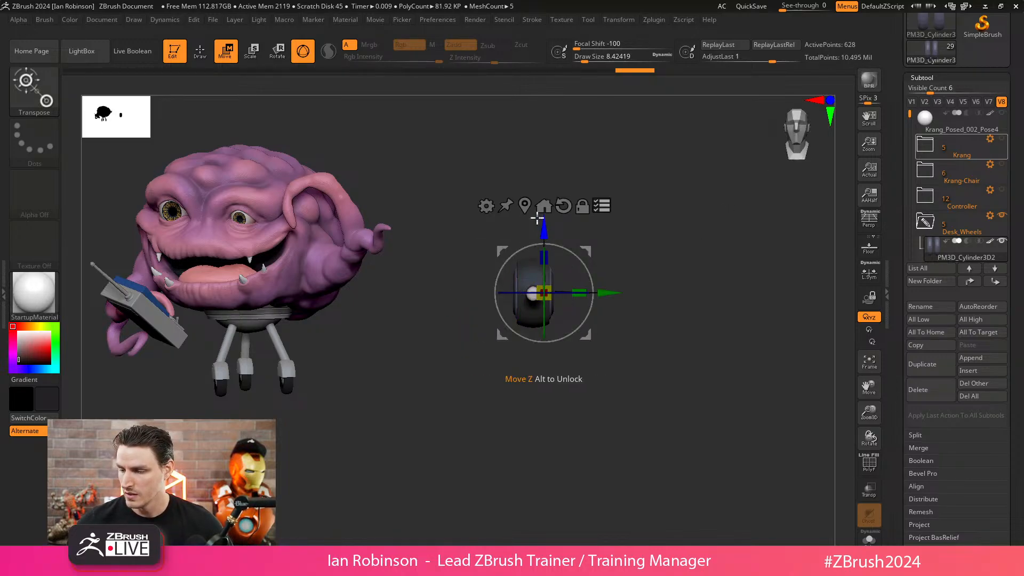
left_click(525, 206, "alt")
left_click_drag(530, 319, 546, 245)
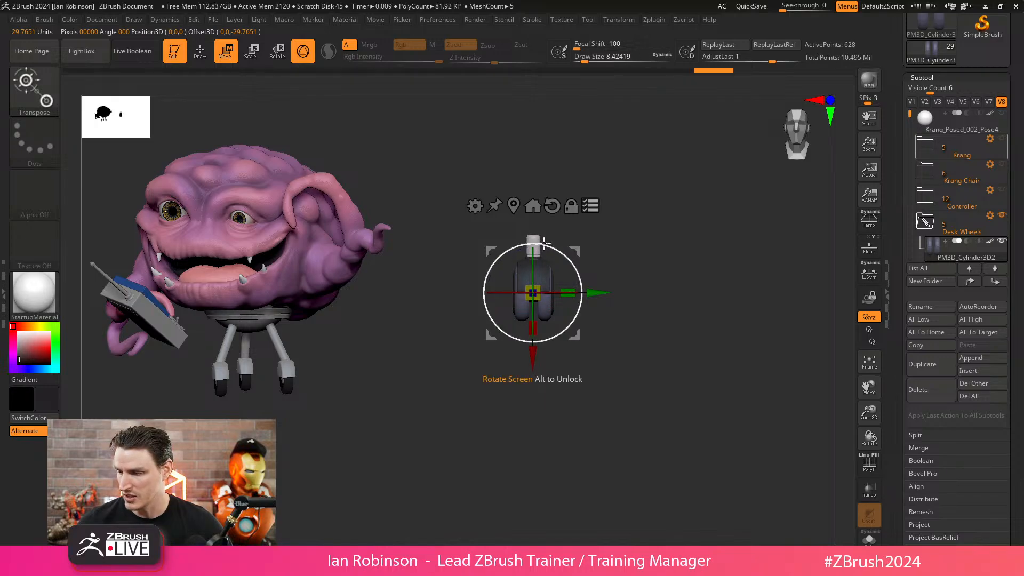
- Try to move the selected caster wheel parts straight down along the gizmo's X axis
left_click_drag(629, 261, 712, 263, "shift")
left_click_drag(533, 353, 532, 544)
left_click_drag(658, 319, 630, 340, "shift")
left_click_drag(692, 347, 629, 295, "alt")
left_click_drag(637, 257, 681, 275, "alt")
left_click_drag(728, 197, 507, 270, "alt")
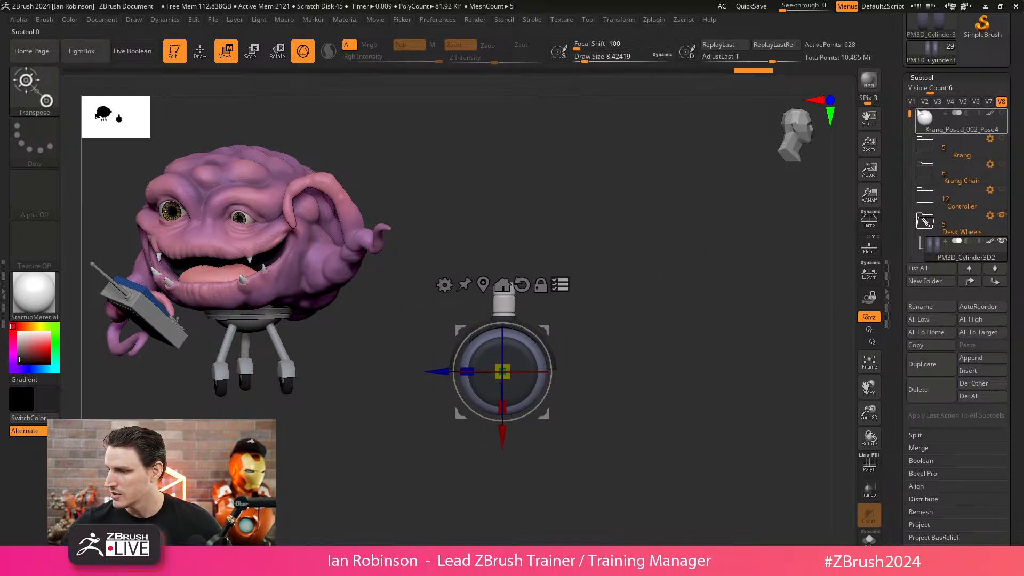
- Show visibility set V1 with the full character, try to lower the wheel beneath it, and undo the moves
left_click(912, 102)
left_click_drag(503, 425, 500, 486)
key("ctrl+z")
mouse_move(760, 315)
left_mouse_down()
mouse_move(699, 320)
mouse_move(682, 392)
left_mouse_up()
mouse_move(690, 304)
left_mouse_down("alt")
mouse_move(681, 379)
mouse_move(681, 306)
left_mouse_up("alt")
left_click(589, 144, "ctrl+shift")
mouse_move(675, 395)
left_mouse_down("alt")
mouse_move(668, 350)
mouse_move(523, 368)
left_mouse_up("alt")
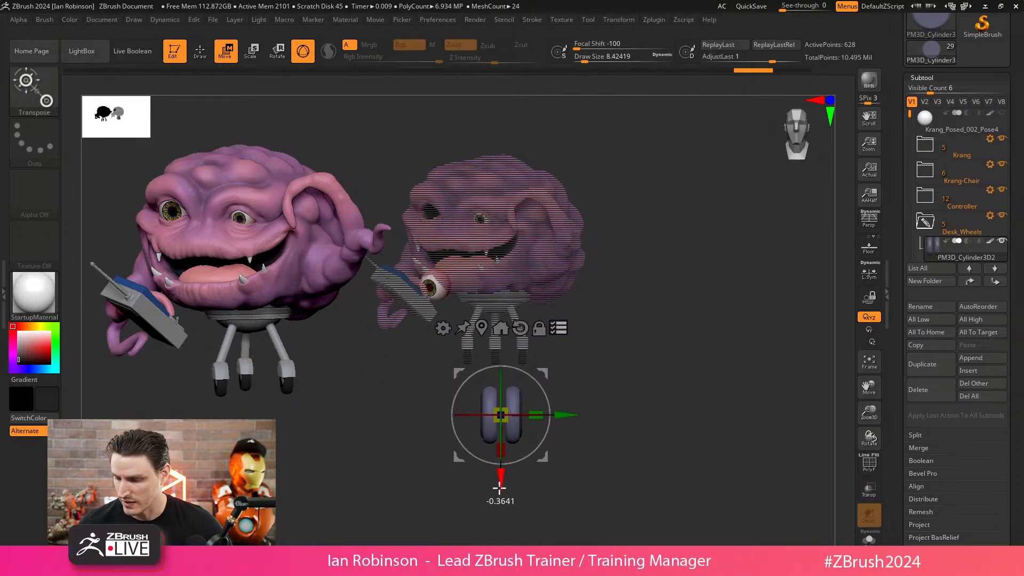
left_click_drag(501, 408, 500, 521)
key("ctrl+z")
key("ctrl+z")
- Move the whole caster wheel straight down in visibility set V8 so it sits below the character shown in set V1
left_click_drag(654, 410, 648, 434, "alt")
left_click_drag(813, 449, 798, 519, "alt")
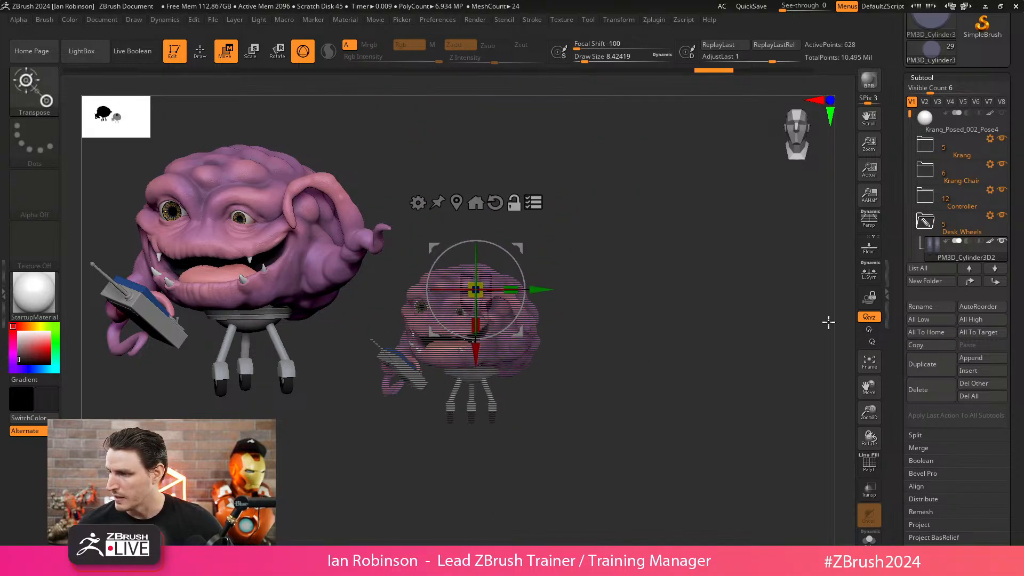
left_click(1002, 102)
left_click_drag(475, 360, 473, 536)
left_click_drag(619, 399, 637, 237, "alt")
left_click_drag(494, 373, 496, 472)
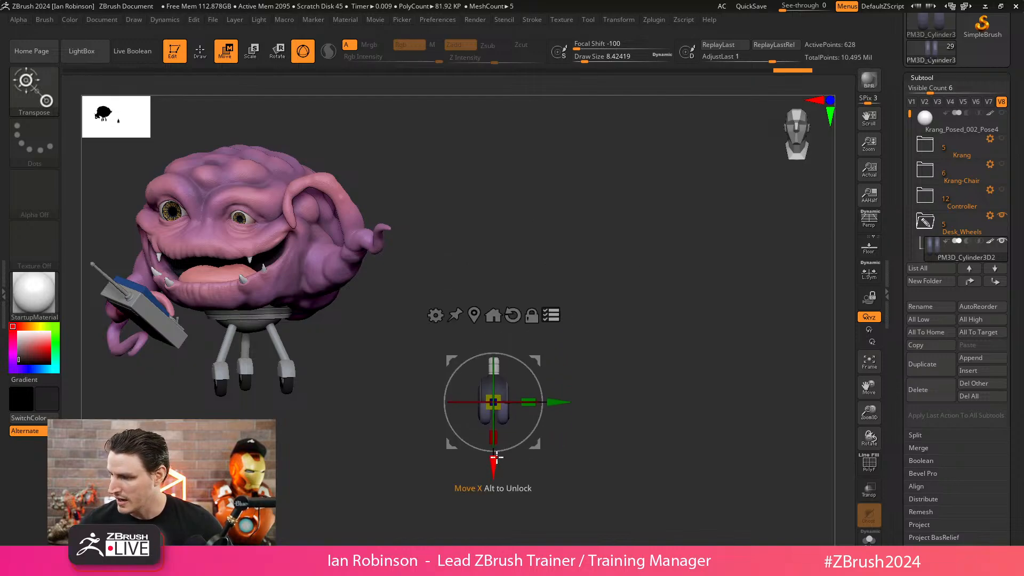
left_click(911, 102)
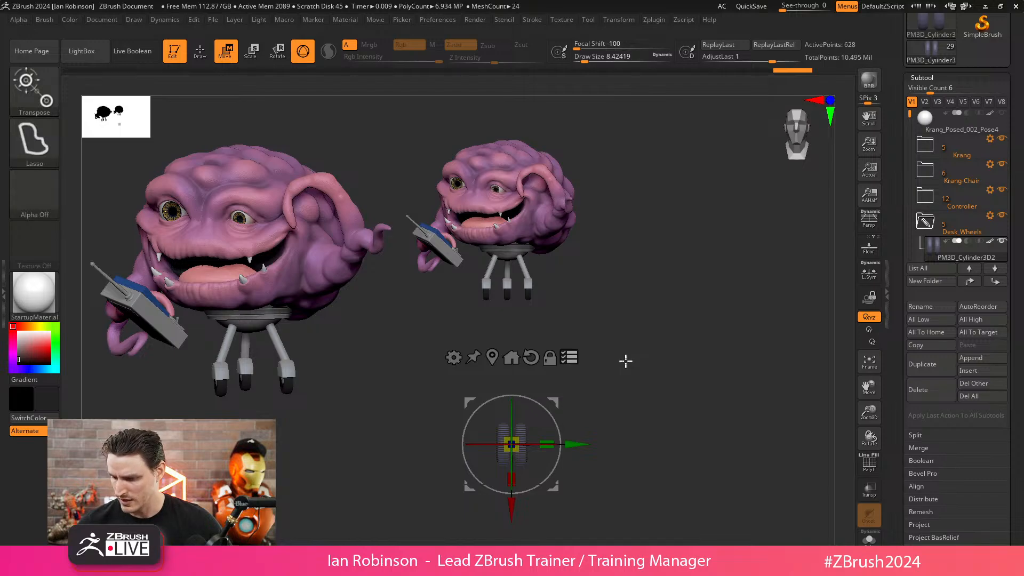
- Step the wheel's moves back and forward through the undo history and make all Desk_Wheels subtools visible
key("ctrl+z")
key("ctrl+z")
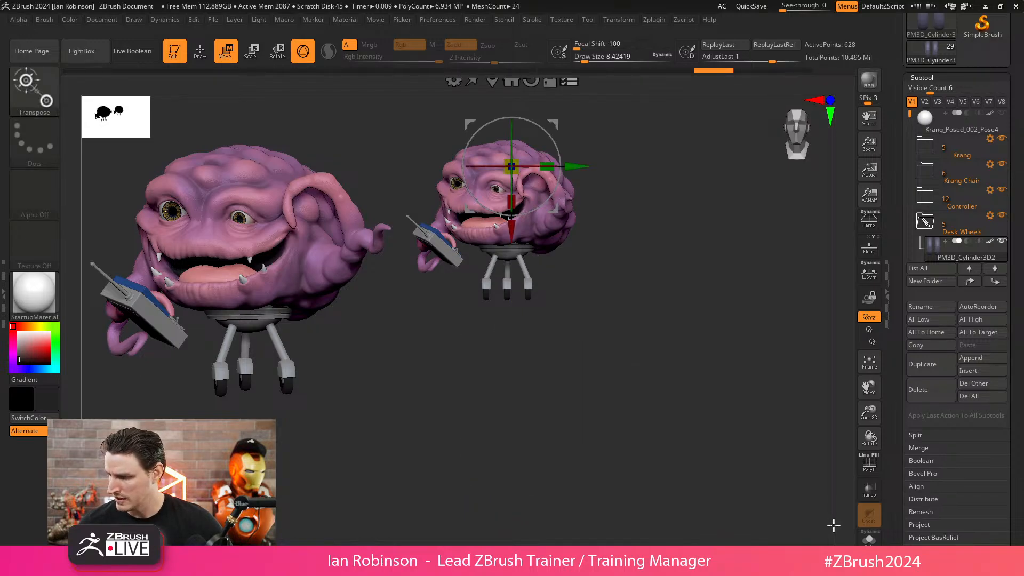
key("ctrl+z")
left_click_drag(910, 114, 911, 148)
mouse_move(999, 196)
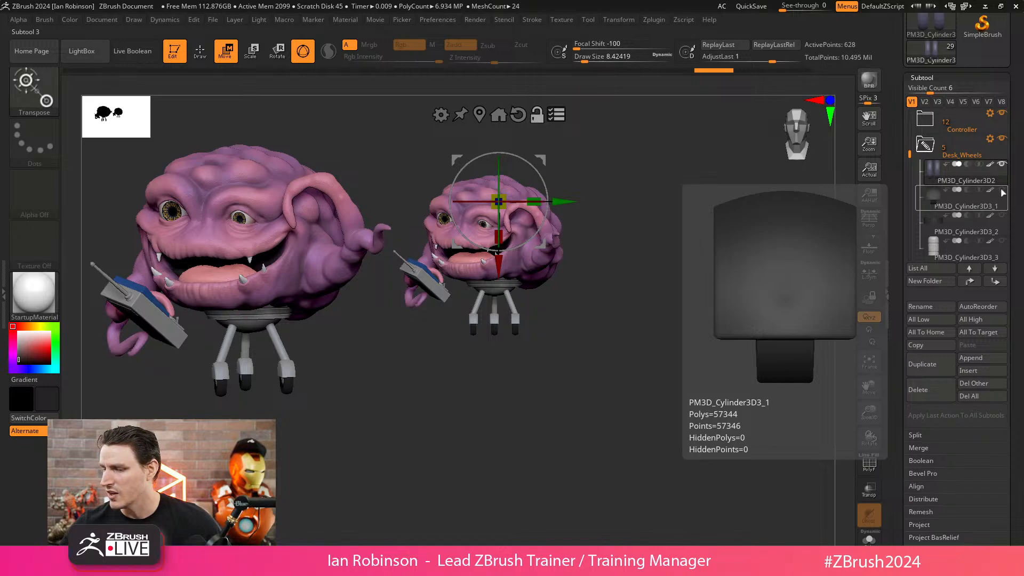
key("ctrl+z")
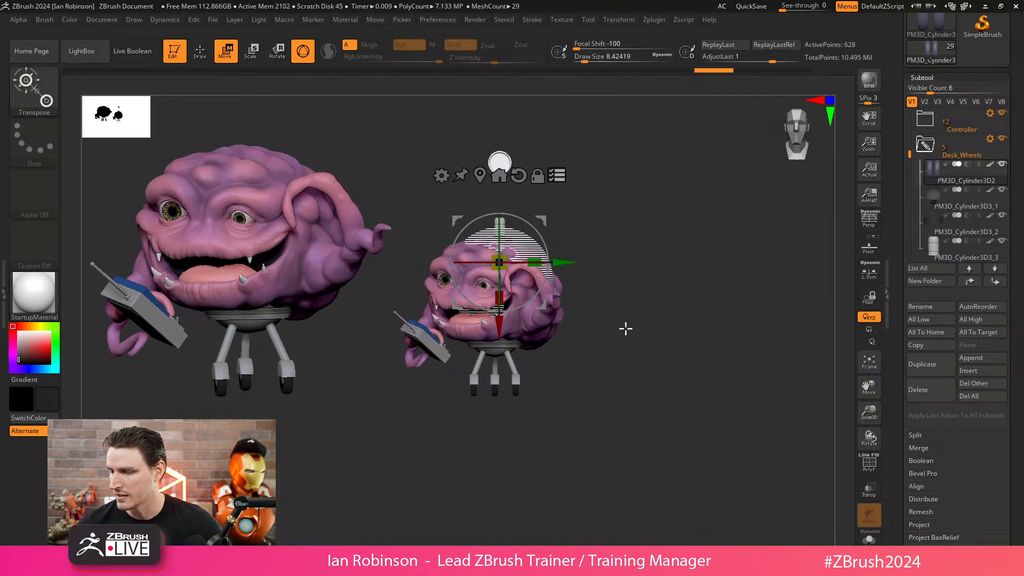
key("ctrl+shift+z")
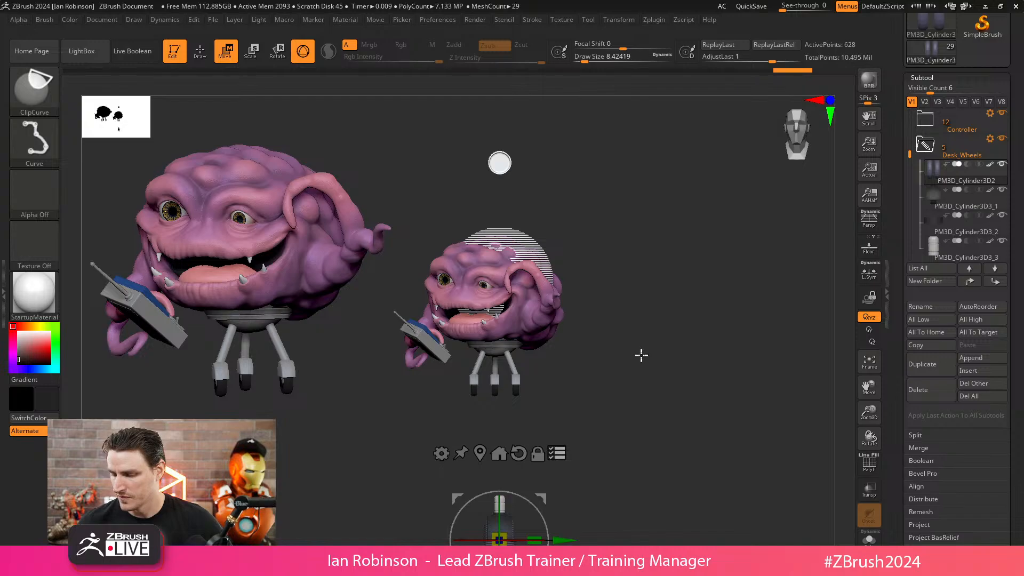
- Restrict the transform selection to the caster wheel parts, leaving the character and its chair out
left_click_drag(639, 373, 629, 325, "alt")
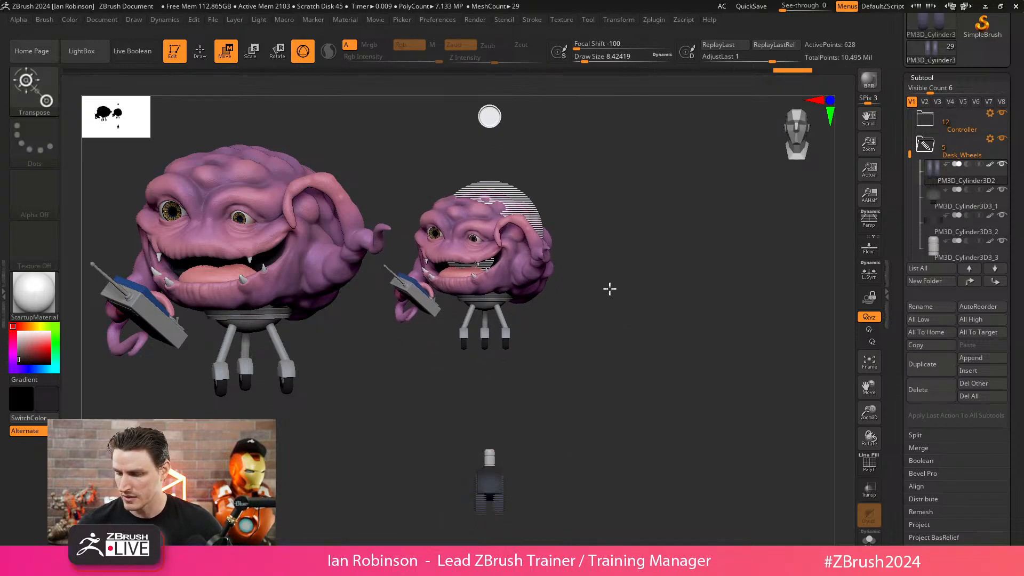
left_click_drag(608, 288, 604, 276, "alt")
left_click_drag(580, 243, 592, 229)
left_click_drag(564, 131, 371, 347, "ctrl+shift")
left_click_drag(569, 406, 438, 513, "ctrl+shift")
- Move the selected caster wheel straight up until it sits just below the character's chair legs
left_click_drag(608, 394, 610, 421, "alt")
left_click_drag(482, 540, 483, 456)
left_click_drag(602, 392, 551, 382, "shift")
left_click_drag(645, 352, 647, 383, "alt")
mouse_move(485, 386)
left_mouse_down()
mouse_move(480, 407)
mouse_move(485, 382)
left_mouse_up()
left_click_drag(487, 447, 489, 318)
left_click_drag(636, 253, 544, 357, "alt")
left_click_drag(654, 386, 616, 431, "alt")
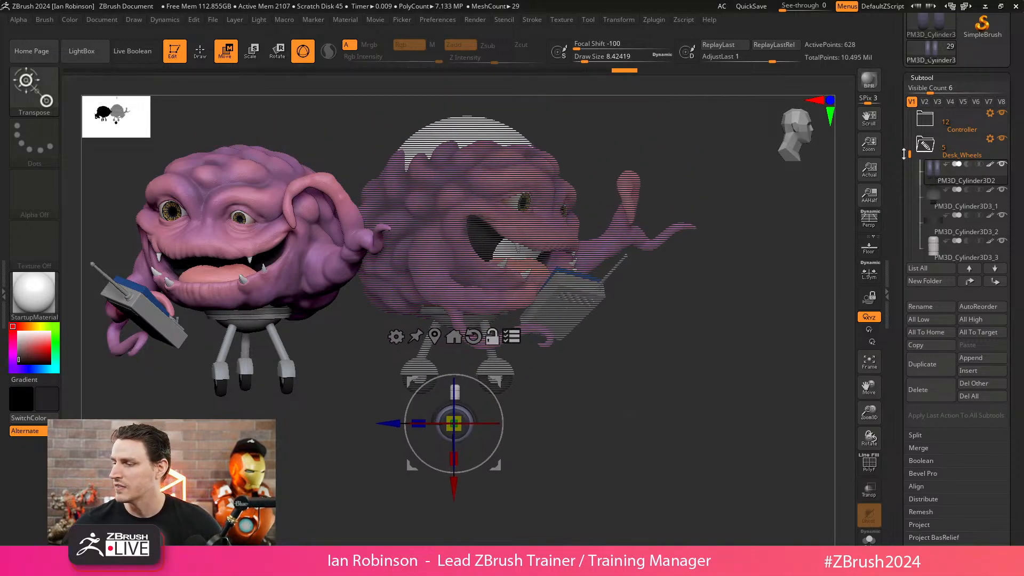
- Hide the Krang_Posed_002_Pose4 sphere and select the stray Dail1 disc floating above the character, with its wireframe shown
left_click_drag(909, 153, 910, 110)
left_click(1001, 114)
key("f")
mouse_move(693, 274)
left_mouse_down("shift")
mouse_move(672, 270)
mouse_move(672, 354)
mouse_move(675, 388)
mouse_move(700, 388)
left_mouse_up("shift")
key("q")
left_click(458, 223, "alt")
key("shift+f")
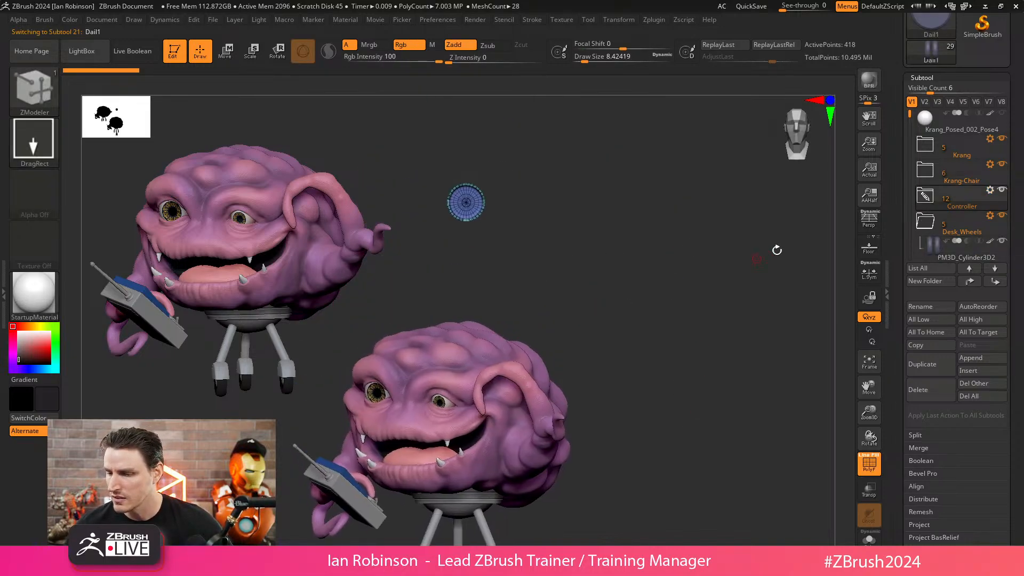
- Examine the Controller folder's contents and visibility against the stray dial above the character
left_click(933, 198)
left_click_drag(754, 244, 622, 249)
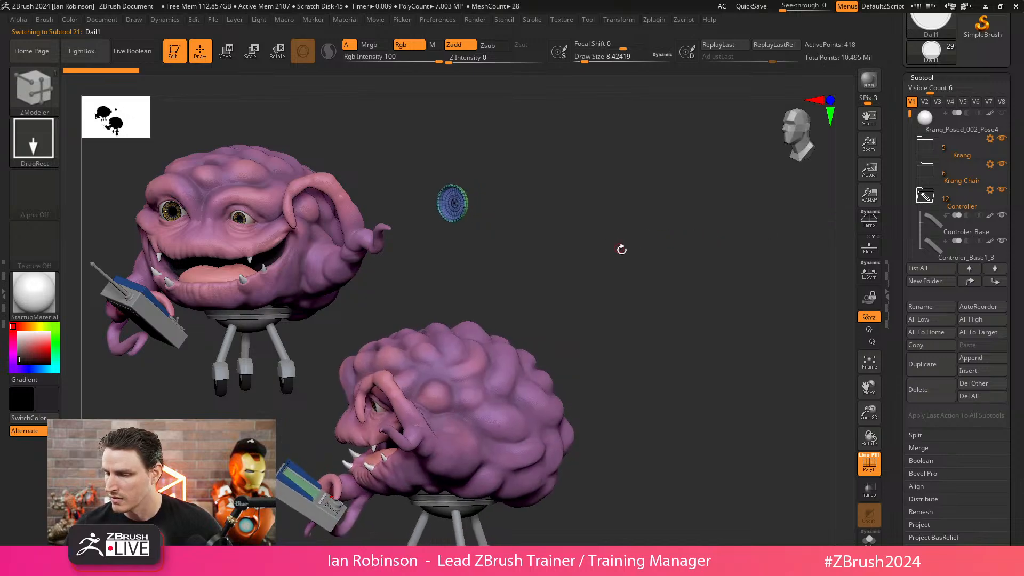
left_click(1003, 193)
left_click(933, 200)
left_click_drag(750, 302, 501, 251, "alt")
left_click(1002, 190)
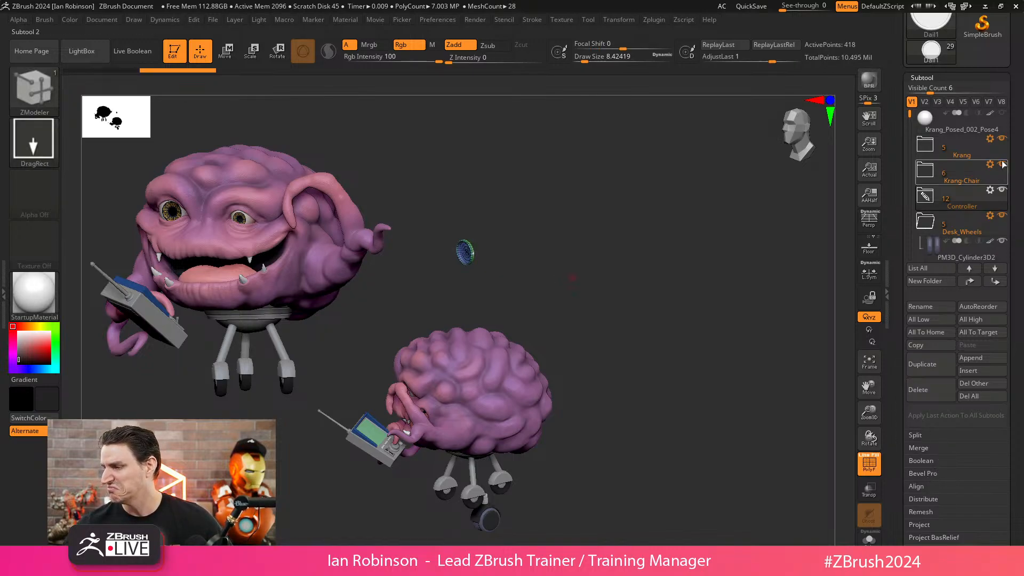
- Save the tool and delete the Controller folder with all its subtools
left_click_drag(1011, 80, 1011, 183)
left_click_drag(1019, 47, 1019, 100)
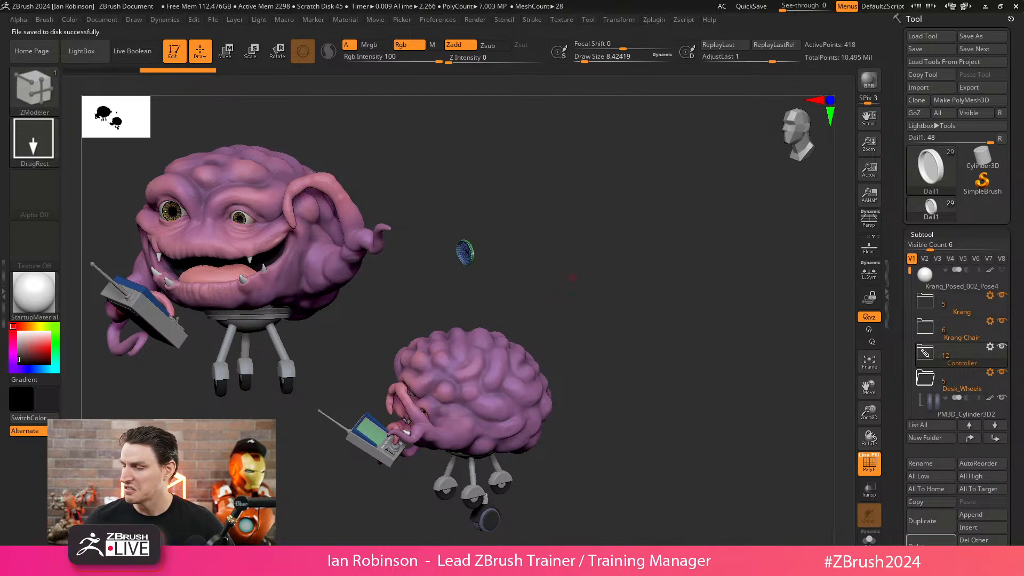
left_click(930, 541)
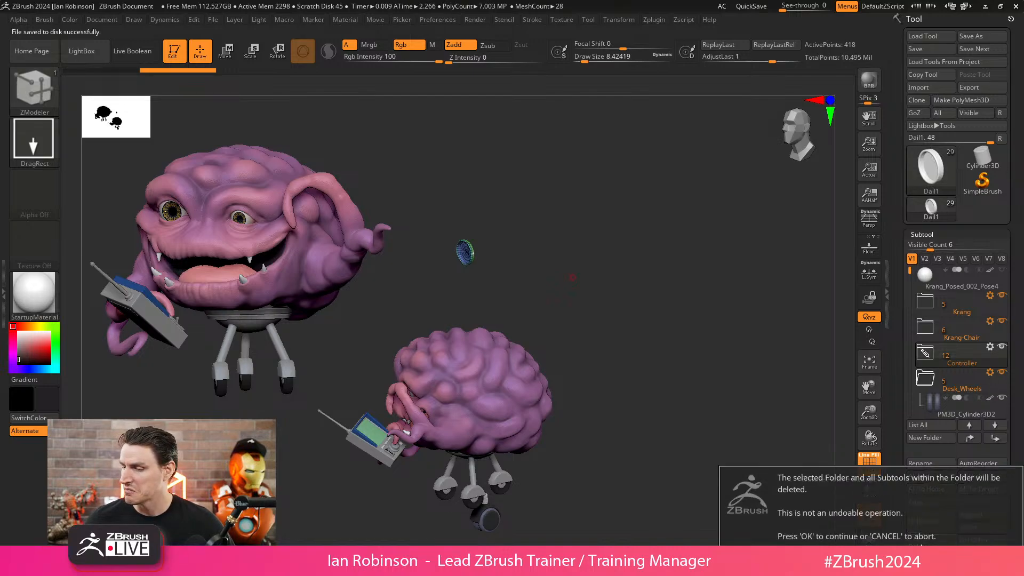
left_click(795, 558)
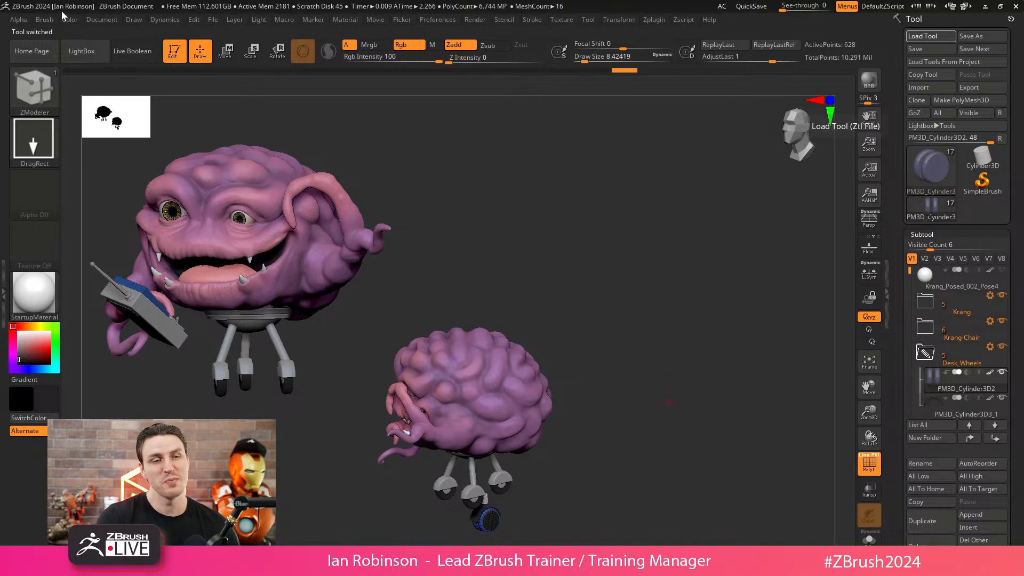
- Reload Krang_Posed_002_Pose4.ztl from the Krang folder to restore the controller
left_click_drag(0, 77, 442, 26)
left_click(325, 171)
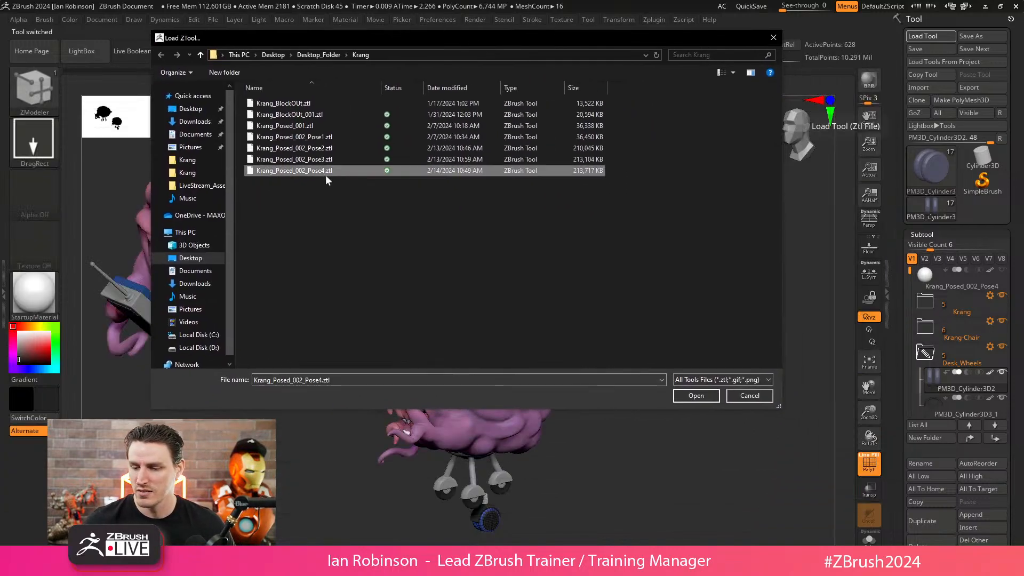
left_click(696, 395)
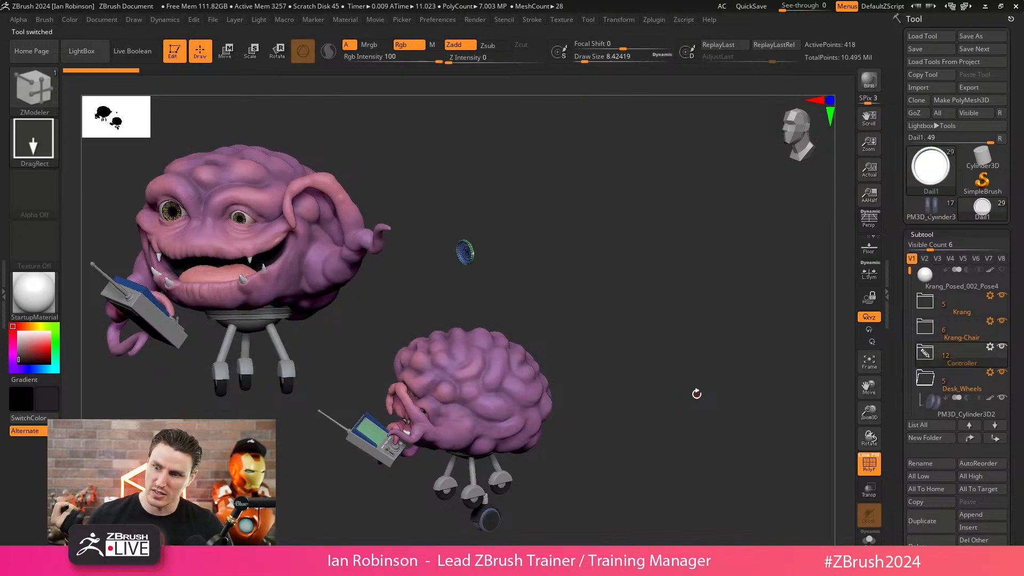
- Expand the Controller folder and delete only the stray Dail1 subtool
left_click(925, 353)
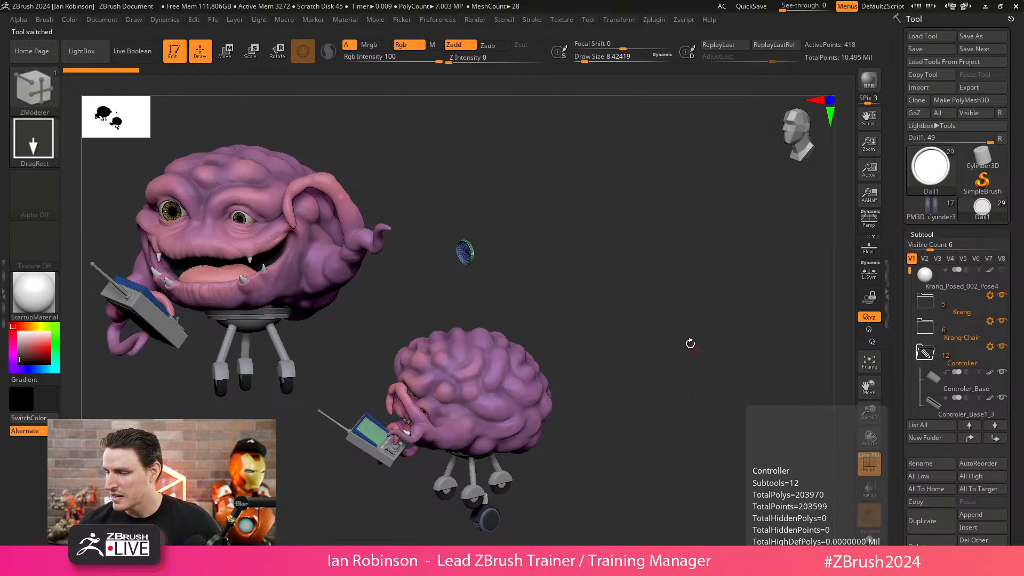
key("shift")
left_click(922, 545)
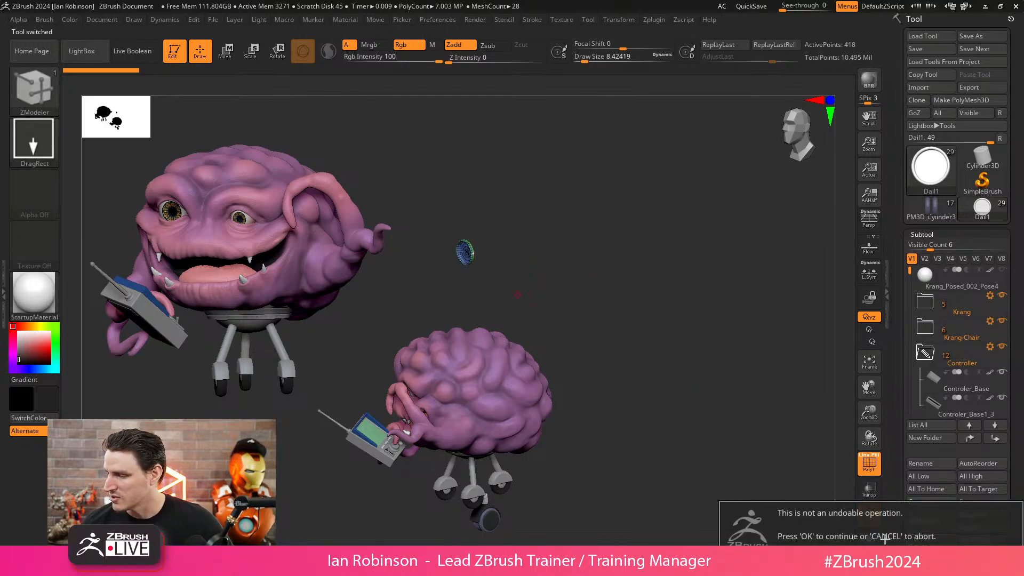
left_click(814, 555)
left_click_drag(625, 357, 690, 256)
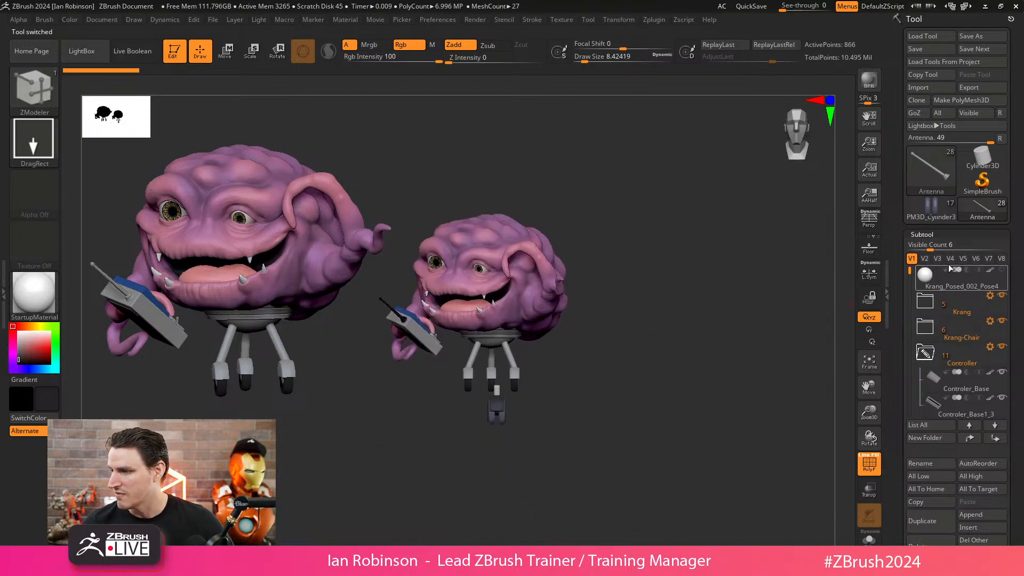
- Save the cleaned-up Krang character tool and check the wheel's placement beneath the chair
left_click(929, 52)
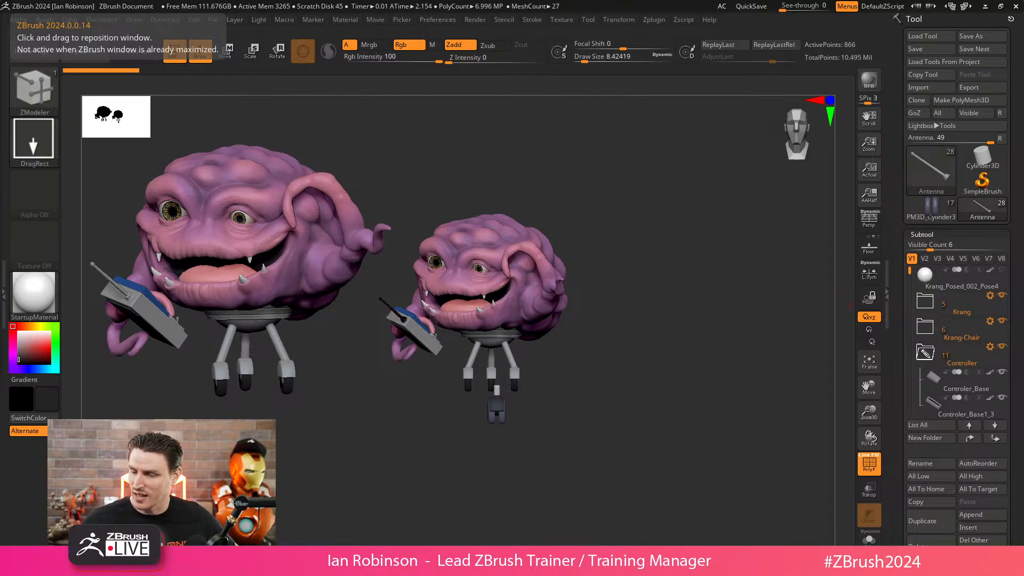
left_click_drag(664, 303, 662, 229)
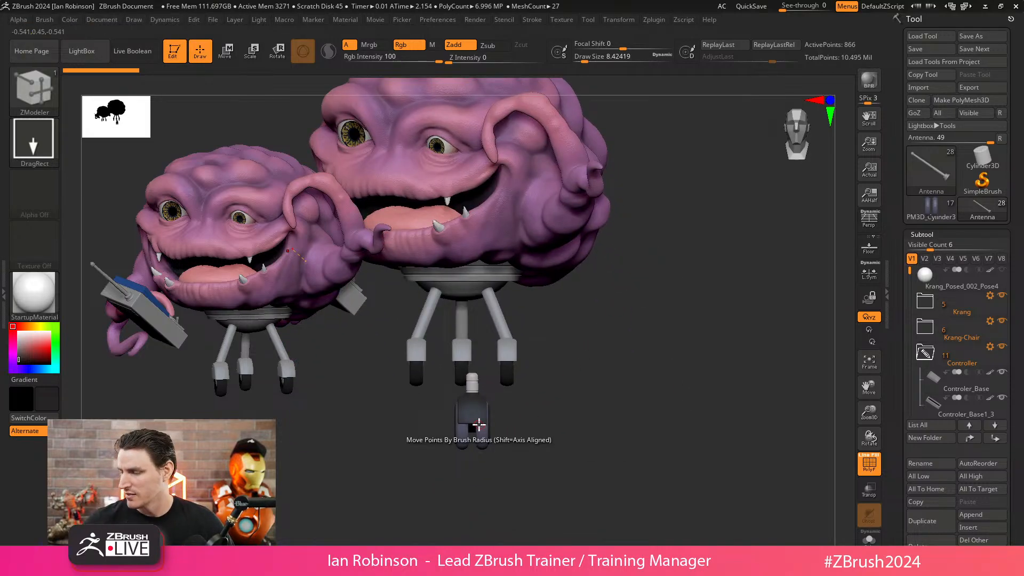
left_click(926, 50)
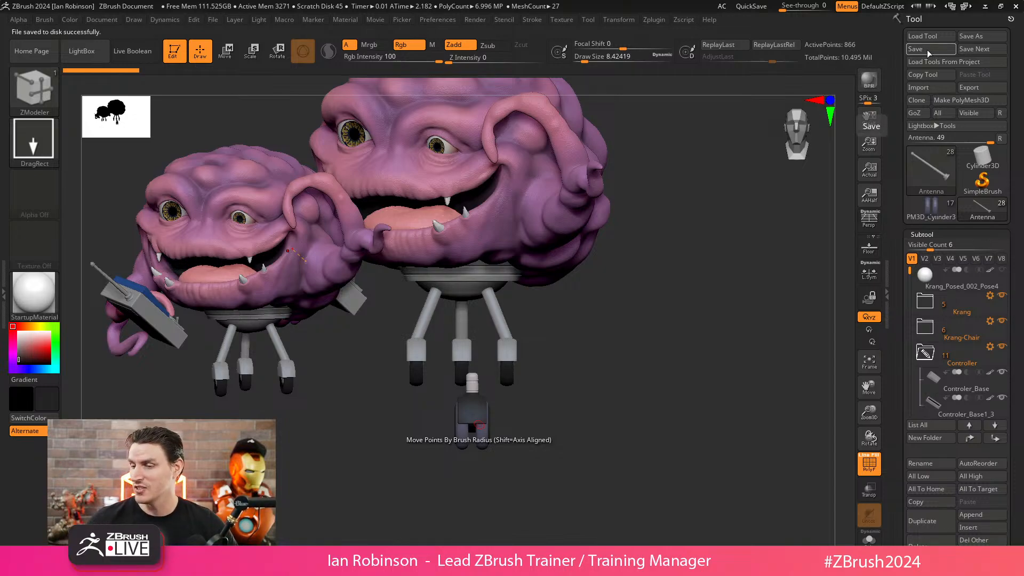
- Load the Male.ZPR sample project, hide the wireframe and frame the full male figure
key("comma")
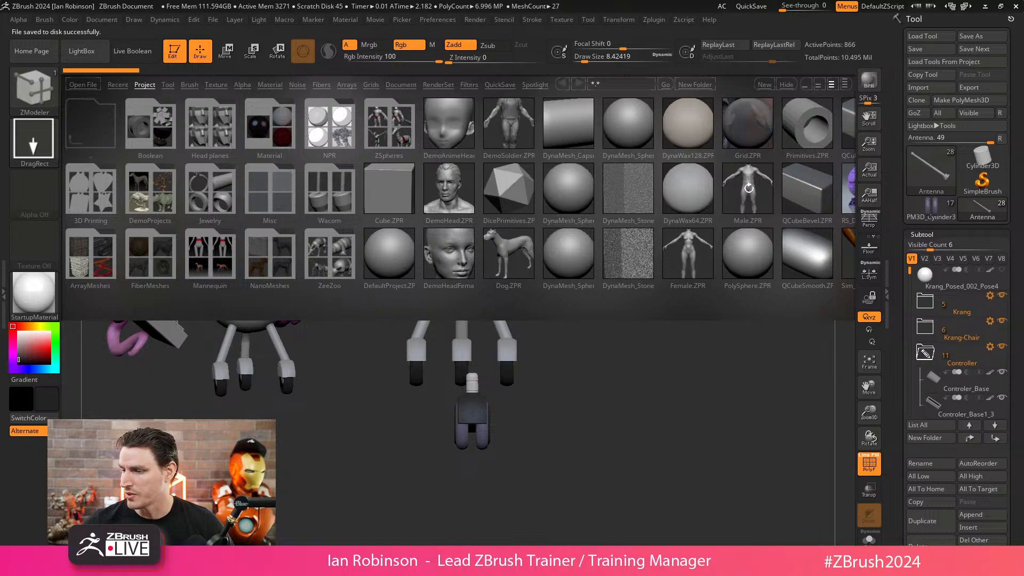
double_click(752, 211)
left_click(549, 320)
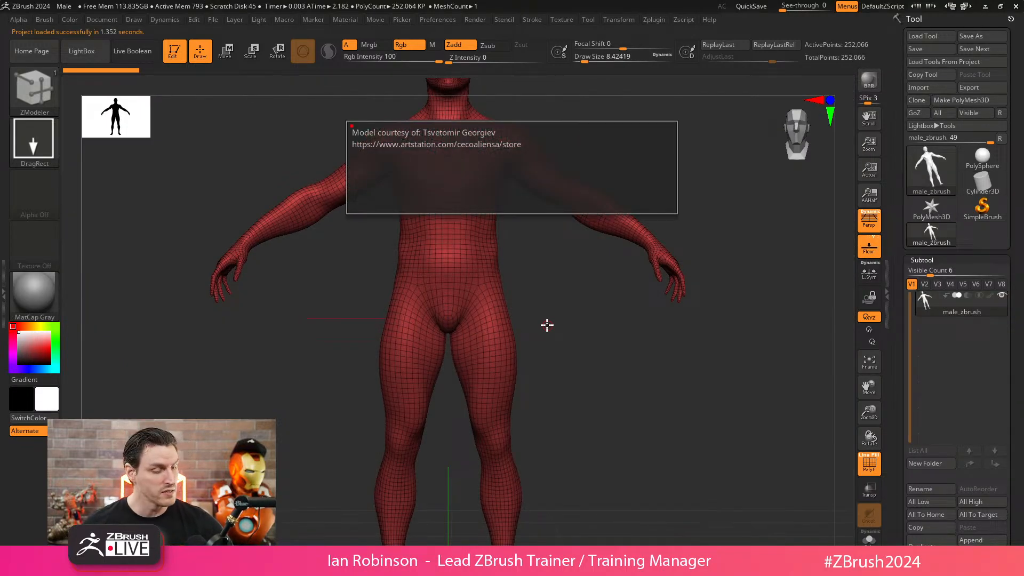
key("shift+f")
key("f")
left_click_drag(581, 384, 658, 381)
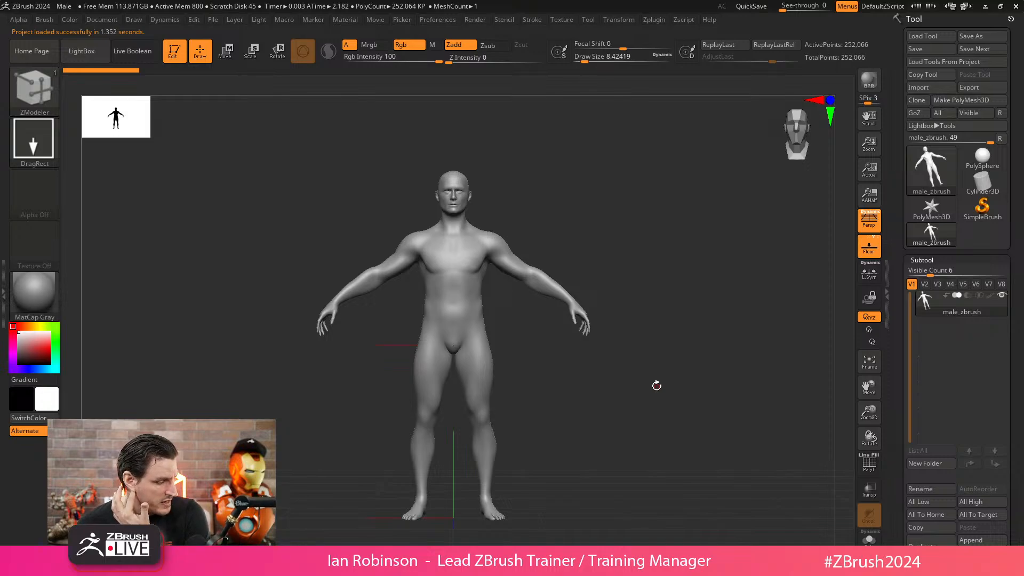
- Expand the Proxy Pose settings in Geometry, try Proxy Pose on the male figure and switch it off
left_click_drag(1018, 258, 1020, 199)
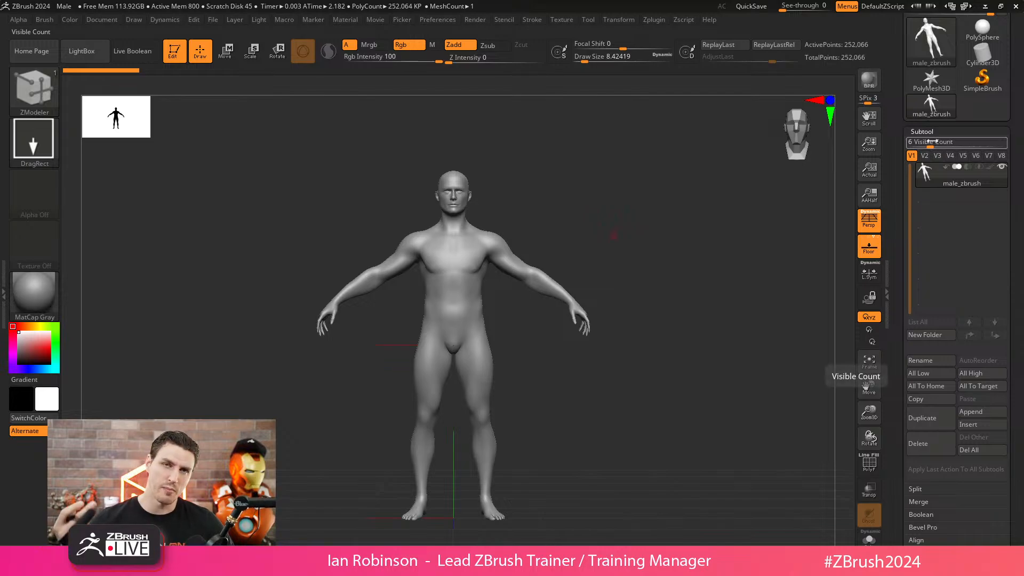
left_click_drag(1021, 342, 1019, 266)
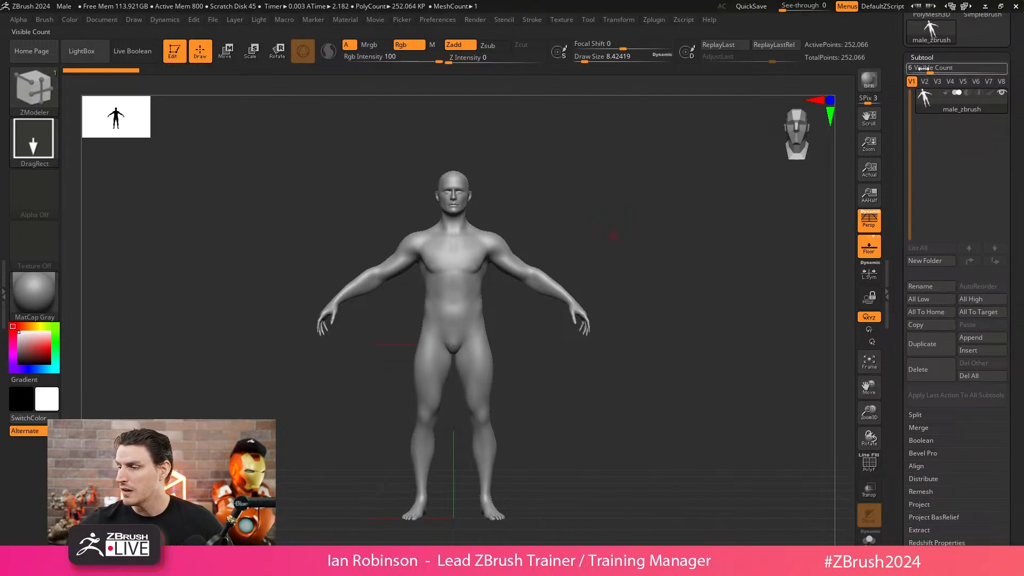
left_click(925, 57)
left_click(925, 68)
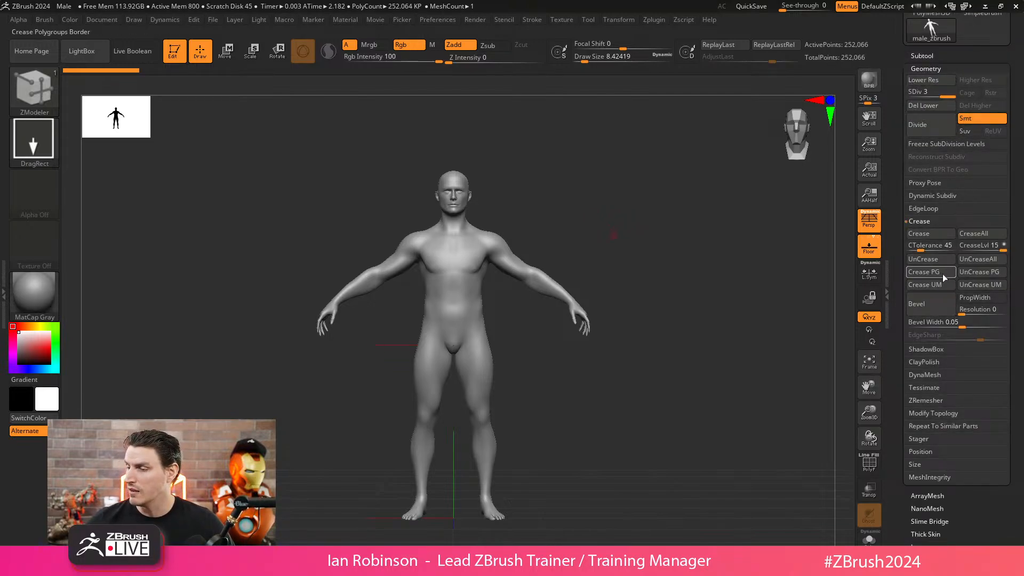
left_click(928, 182)
left_click(939, 199)
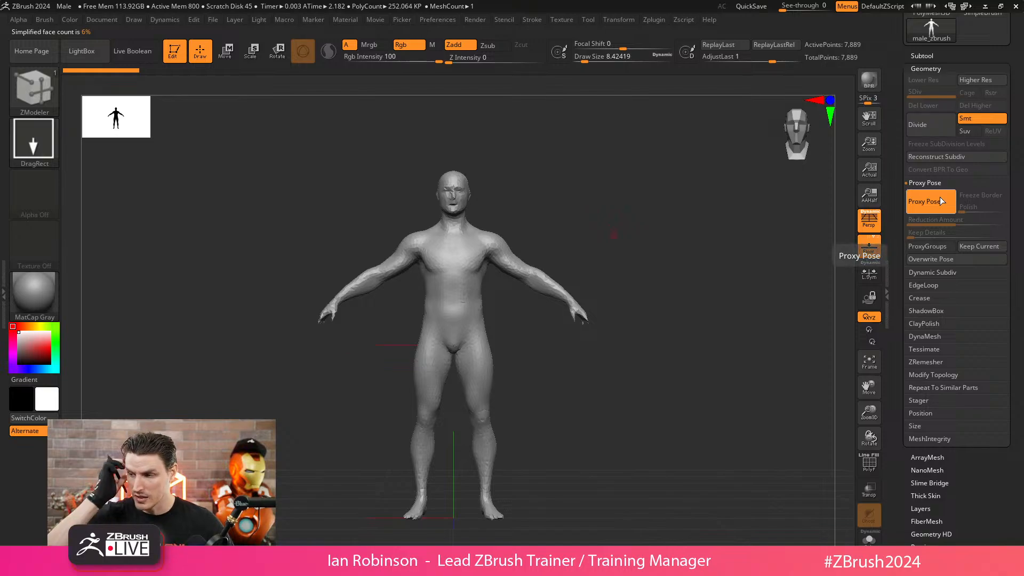
left_click(918, 207)
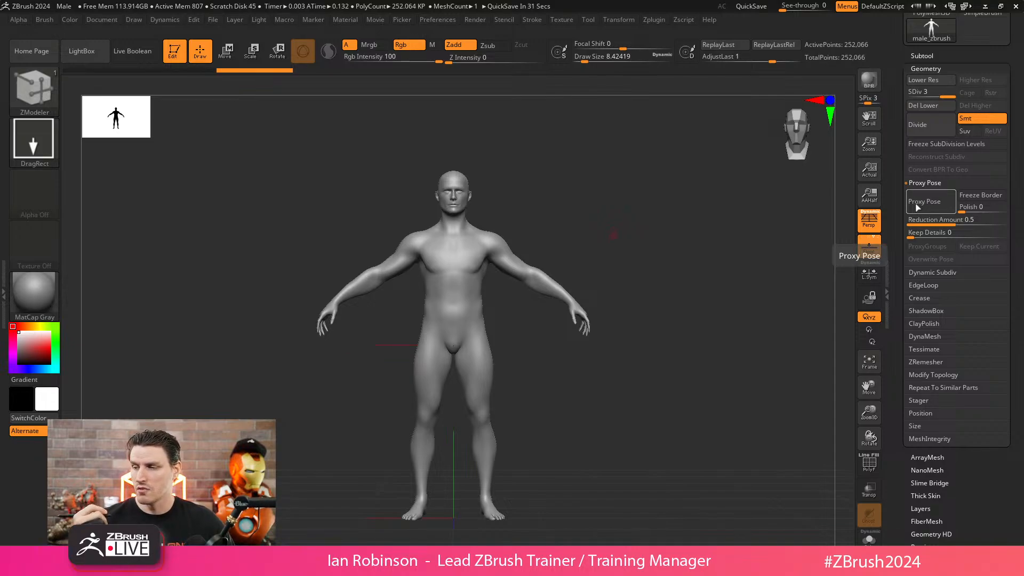
- Show the wireframe on the male figure and apply the SkinShade4 material
key("shift")
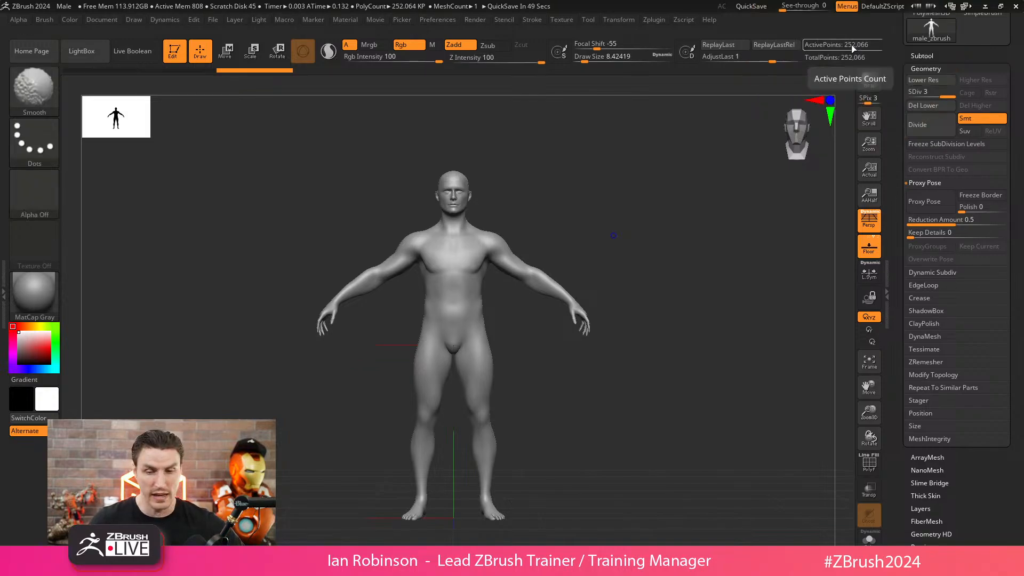
left_click_drag(624, 239, 672, 266, "alt")
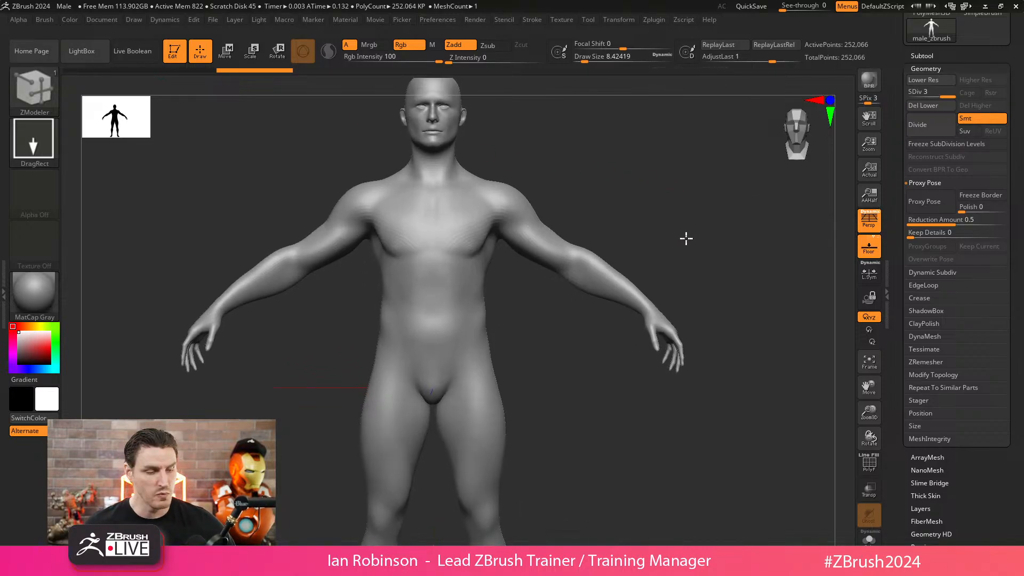
key("shift+f")
left_click_drag(692, 229, 696, 271)
left_click(36, 296)
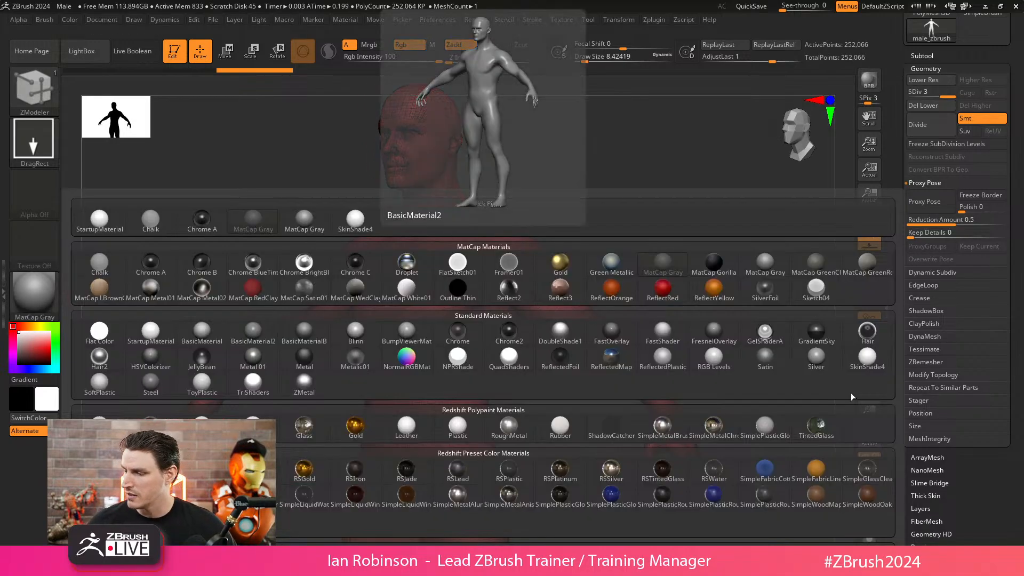
left_click(860, 354)
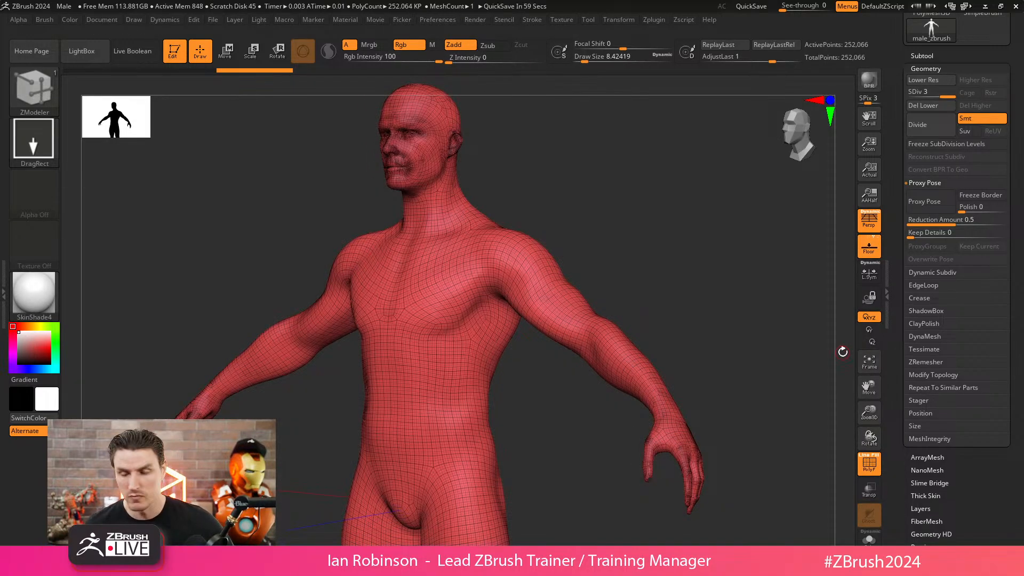
- Set Proxy Pose's Keep Details to 11 for the male figure
left_click_drag(843, 351, 676, 261)
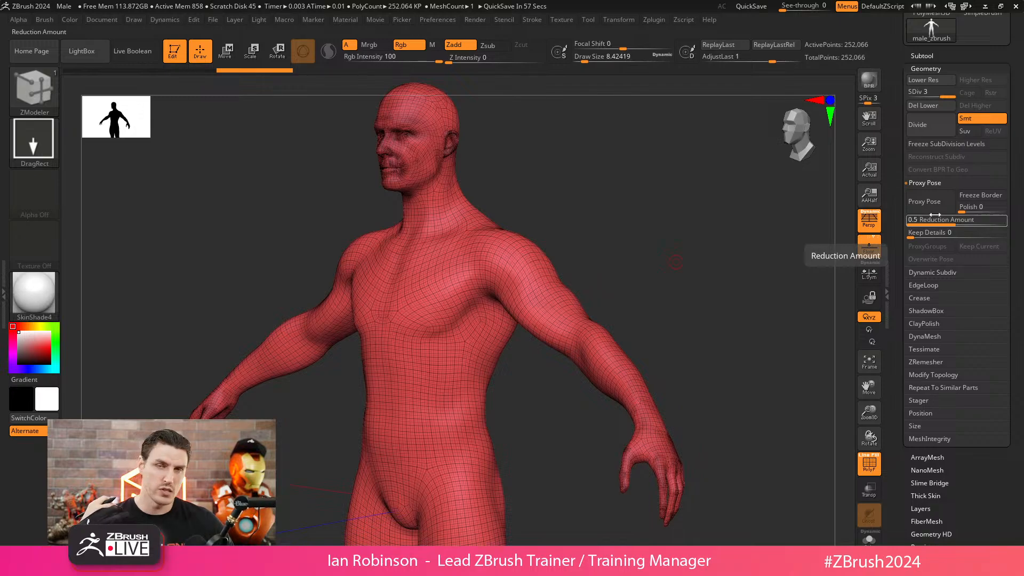
left_click_drag(934, 233, 920, 234)
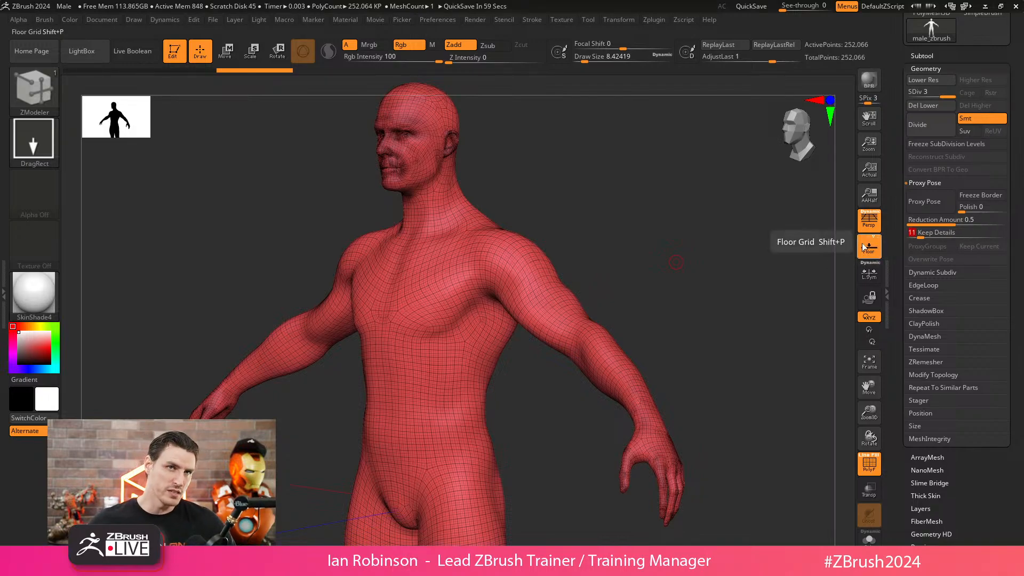
left_click_drag(670, 252, 625, 135, "alt")
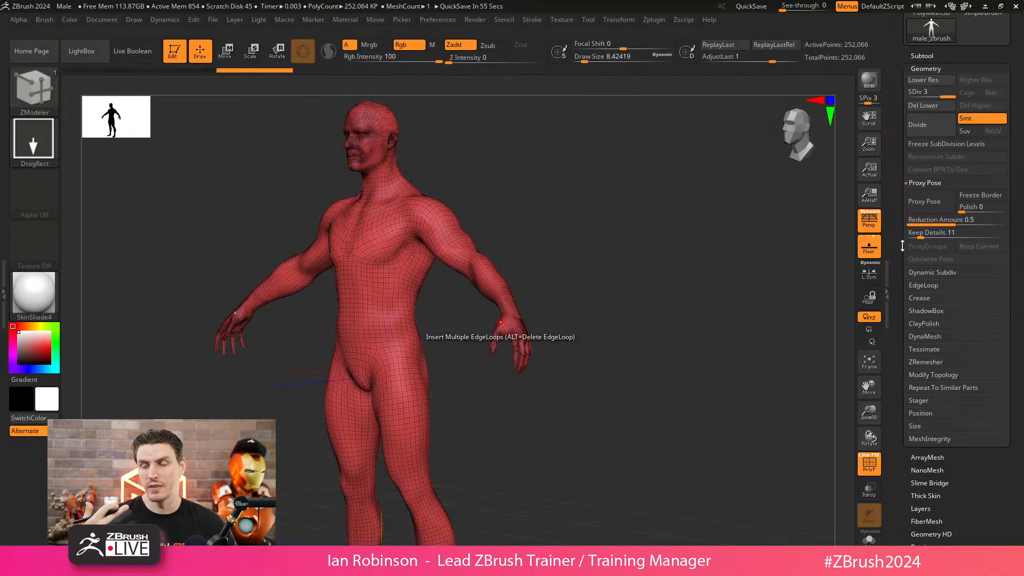
- Try a Proxy Pose Reduction Amount of 1, settle on about 0.41 and generate the figure's proxy mesh
left_click_drag(592, 277, 670, 331)
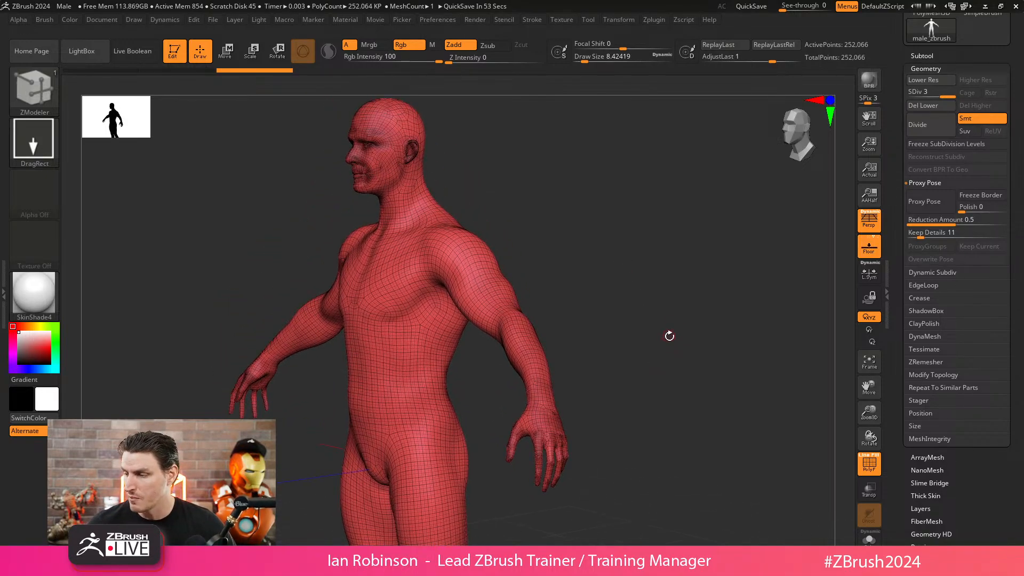
left_click_drag(954, 222, 1007, 224)
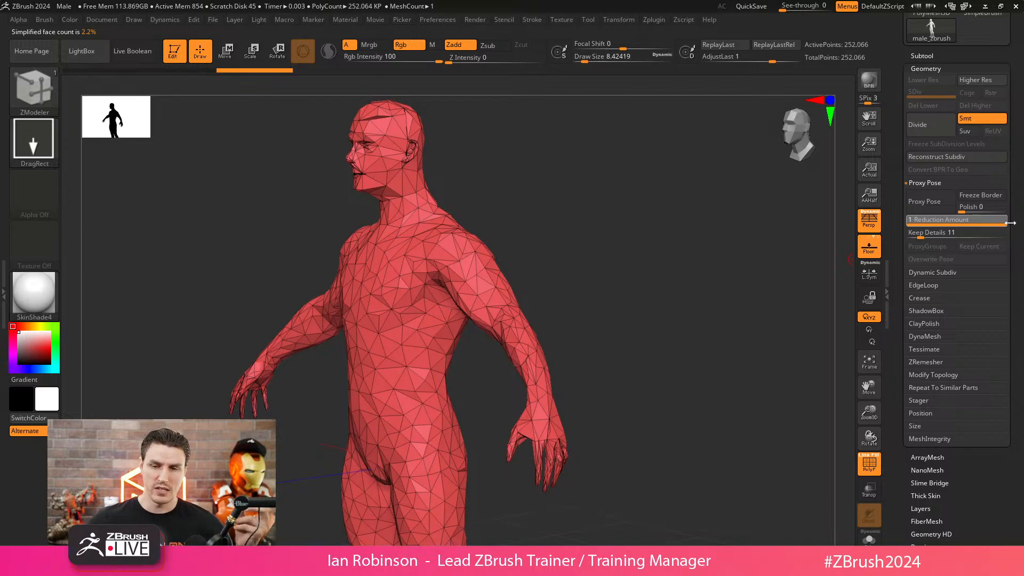
left_click_drag(1010, 224, 947, 232)
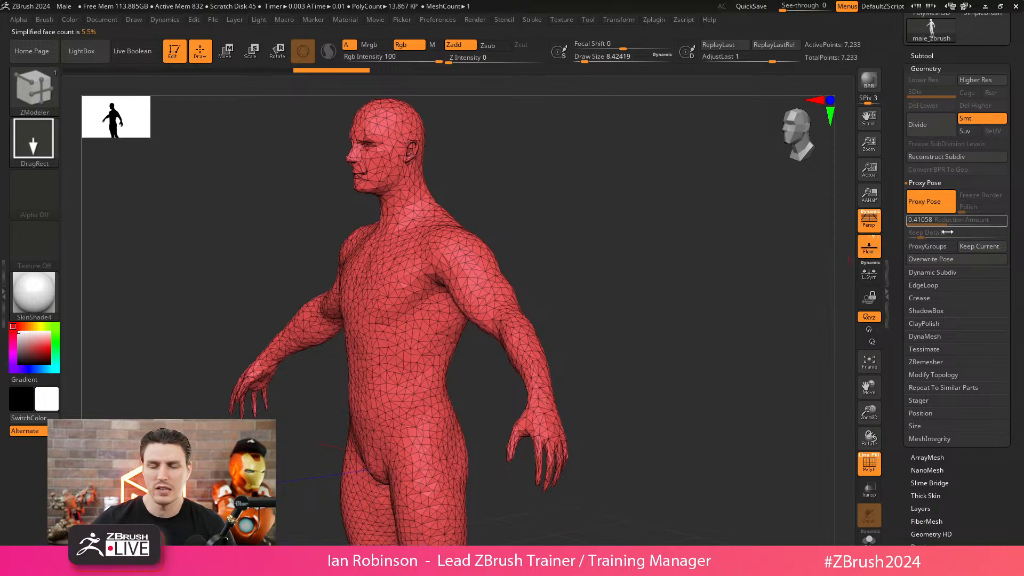
mouse_move(667, 245)
left_mouse_down()
mouse_move(579, 247)
mouse_move(610, 263)
mouse_move(580, 175)
mouse_move(583, 256)
mouse_move(633, 245)
left_mouse_up()
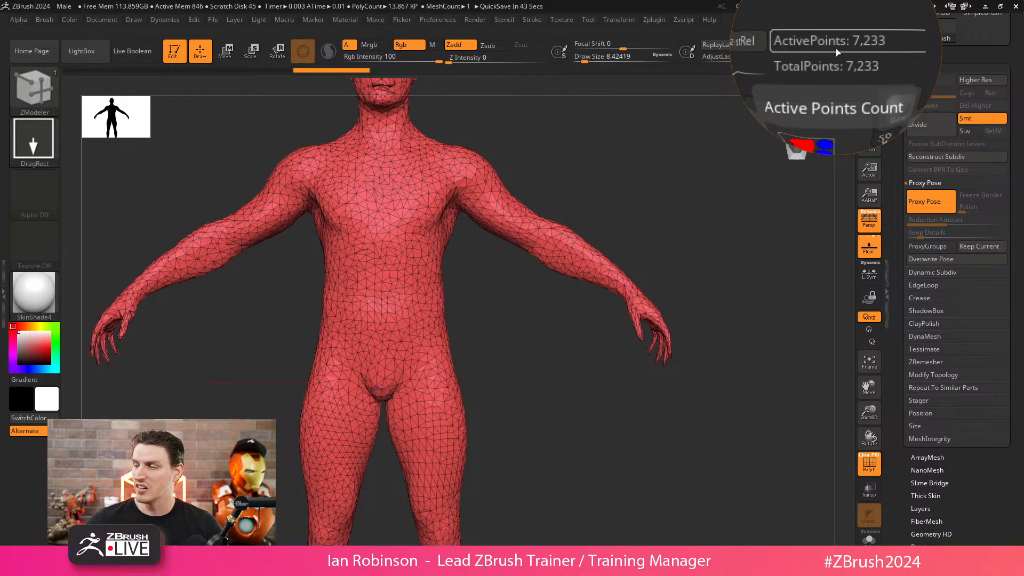
left_click(928, 202)
left_click(927, 202)
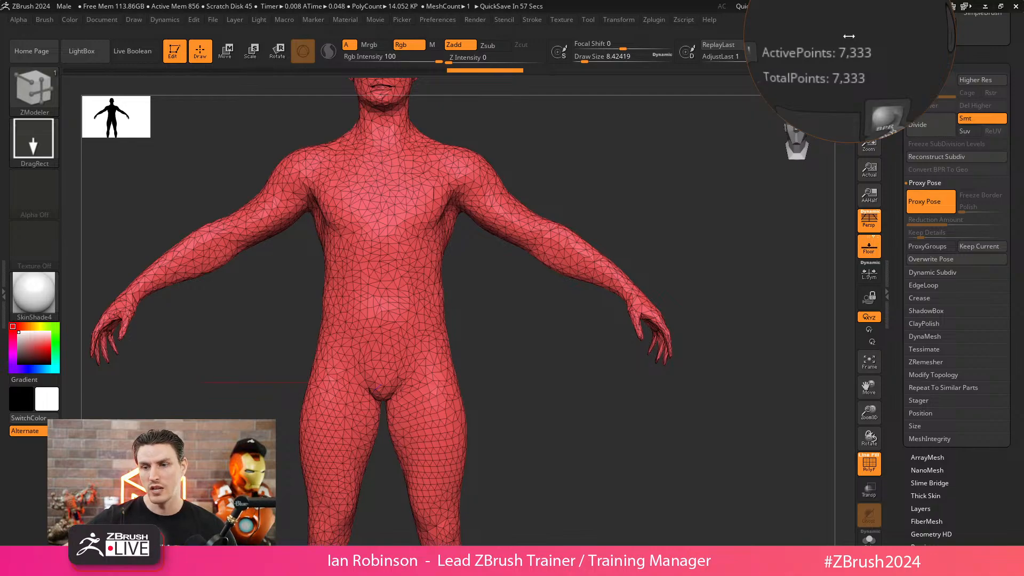
- Duplicate the proxy figure's subtool and rename the copy Tpose
key("ctrl+shift+d")
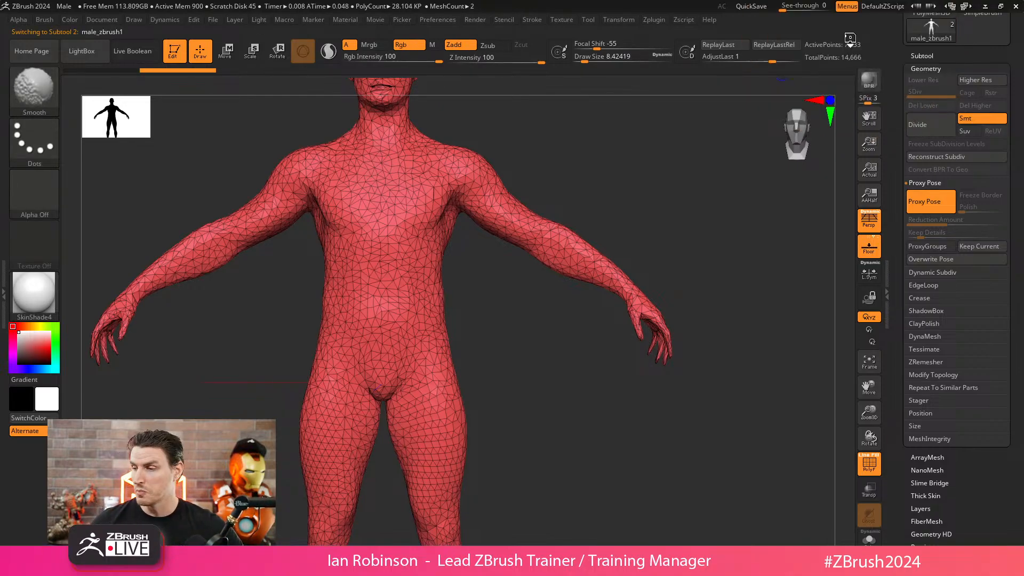
left_click(921, 57)
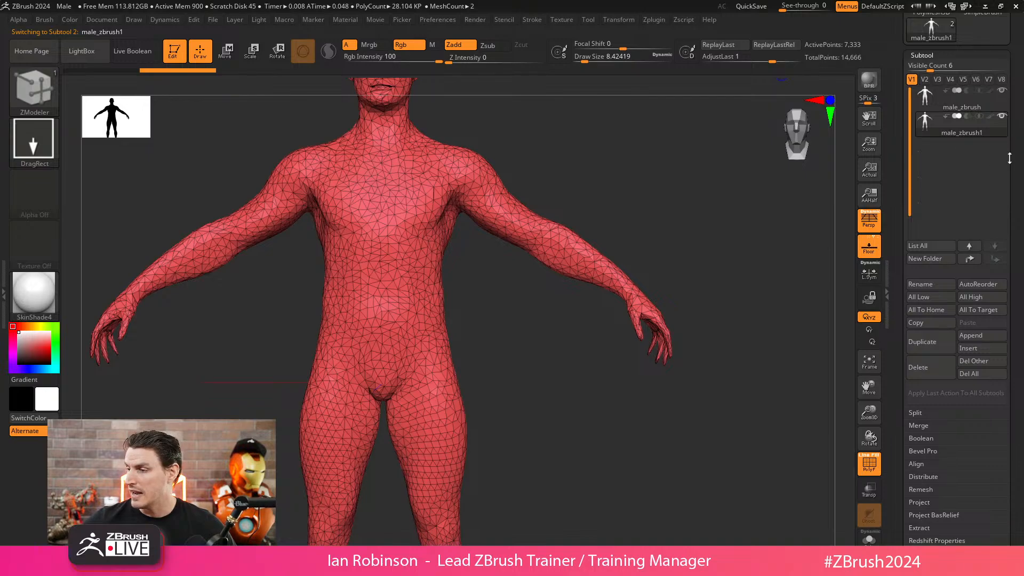
scroll(1013, 155, "down", 1)
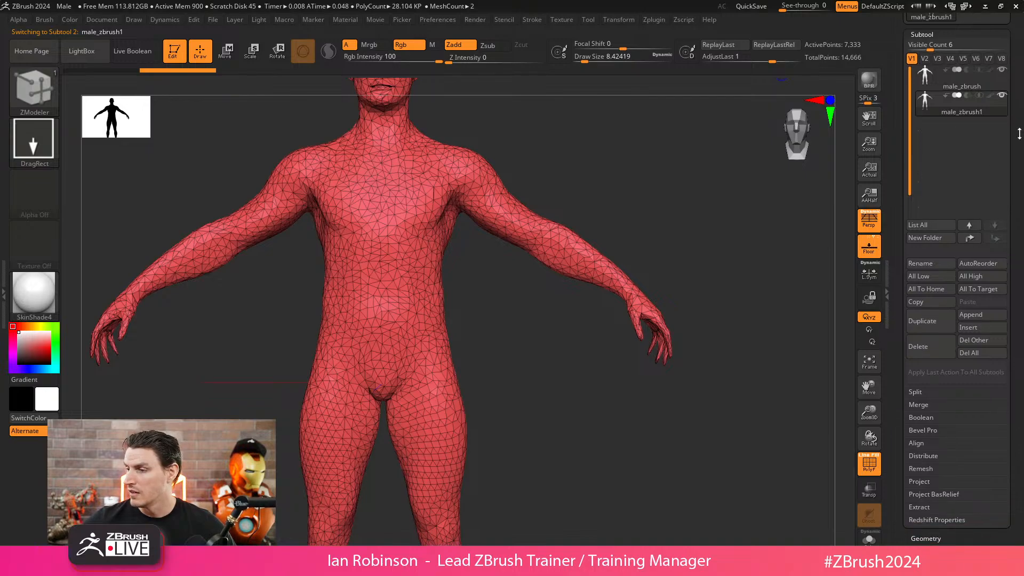
left_click(926, 261)
type("Tpose")
key("Return")
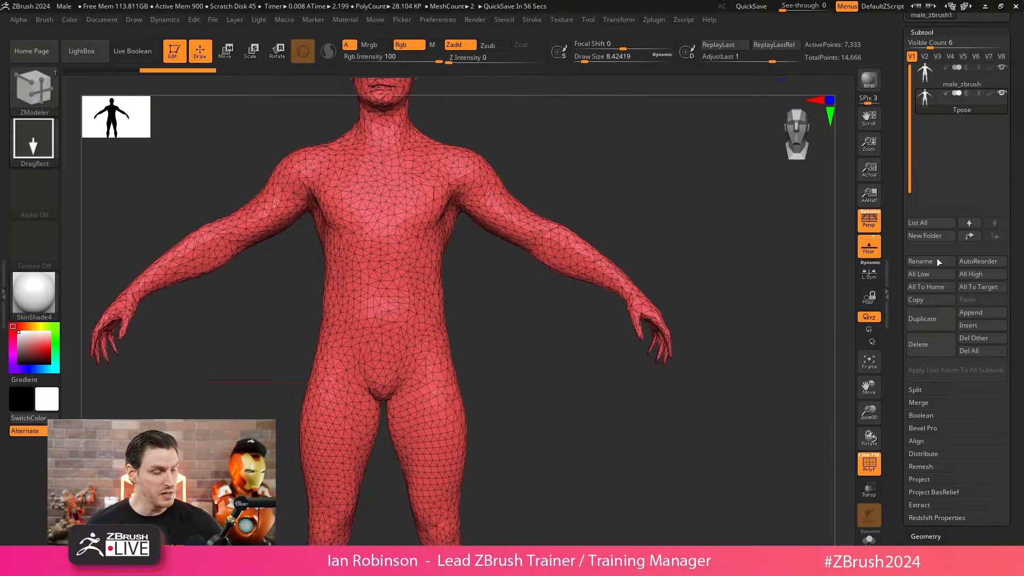
- Duplicate the Tpose subtool, mask all but the copy's left arm and rotate that arm down toward the body
key("ctrl+shift+d")
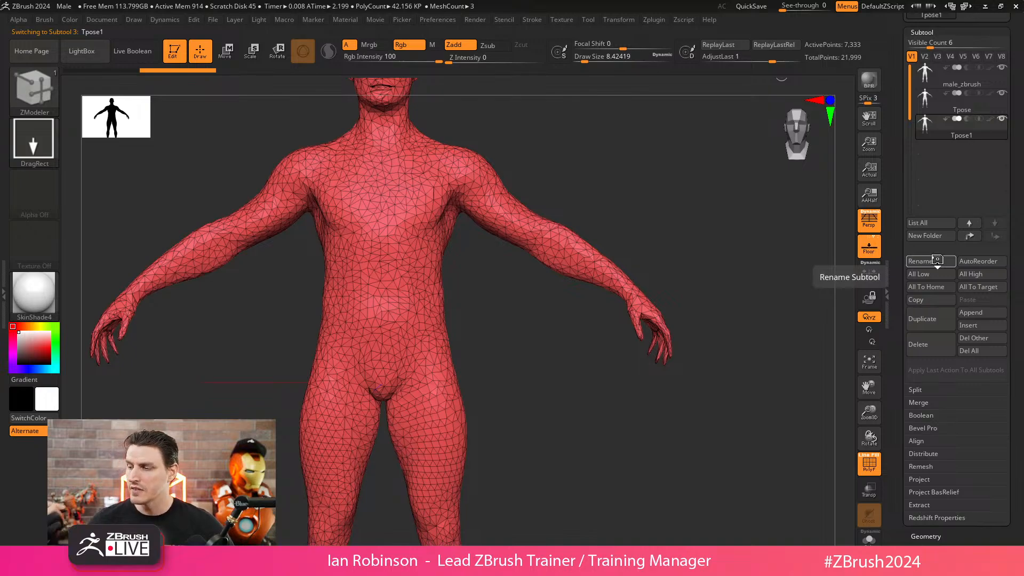
left_click_drag(574, 395, 576, 445, "alt")
key("w")
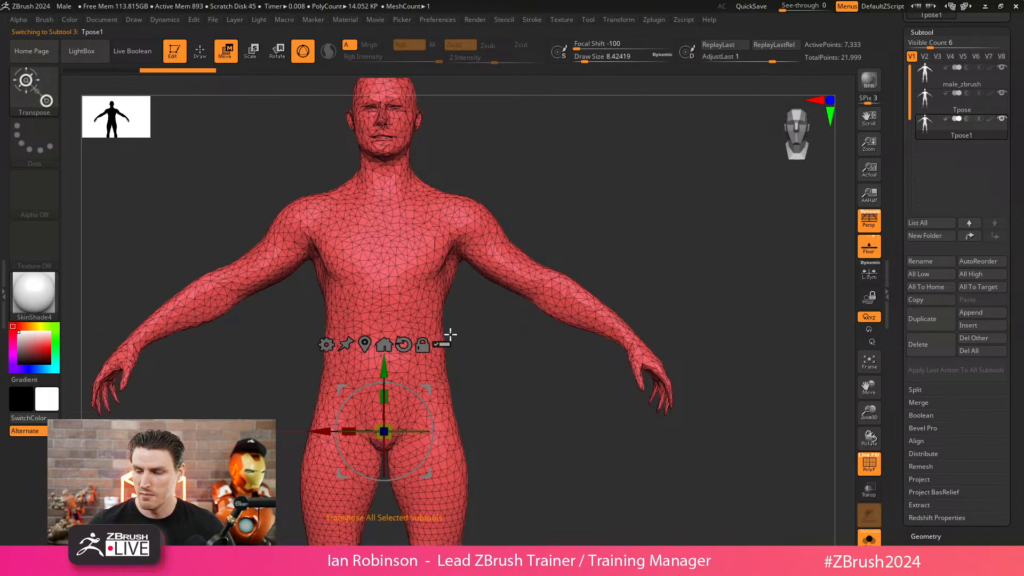
key("q")
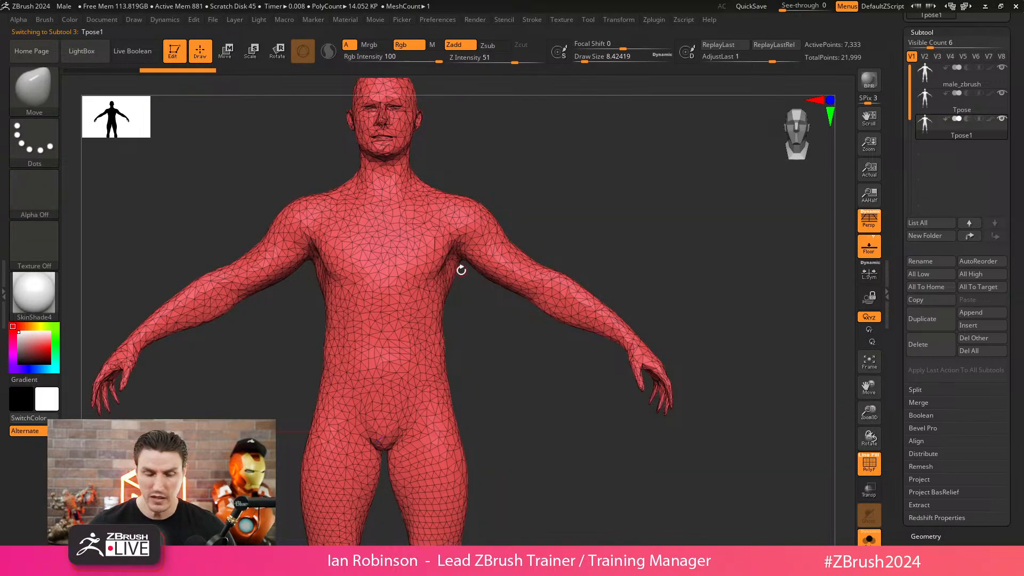
key("ctrl")
mouse_move(461, 265)
left_mouse_down("ctrl")
mouse_move(699, 297)
mouse_move(489, 174)
mouse_move(454, 203)
left_mouse_up("ctrl")
left_click(511, 195, "ctrl")
key("w")
mouse_move(575, 249)
left_mouse_down()
mouse_move(504, 180)
mouse_move(502, 269)
left_mouse_up()
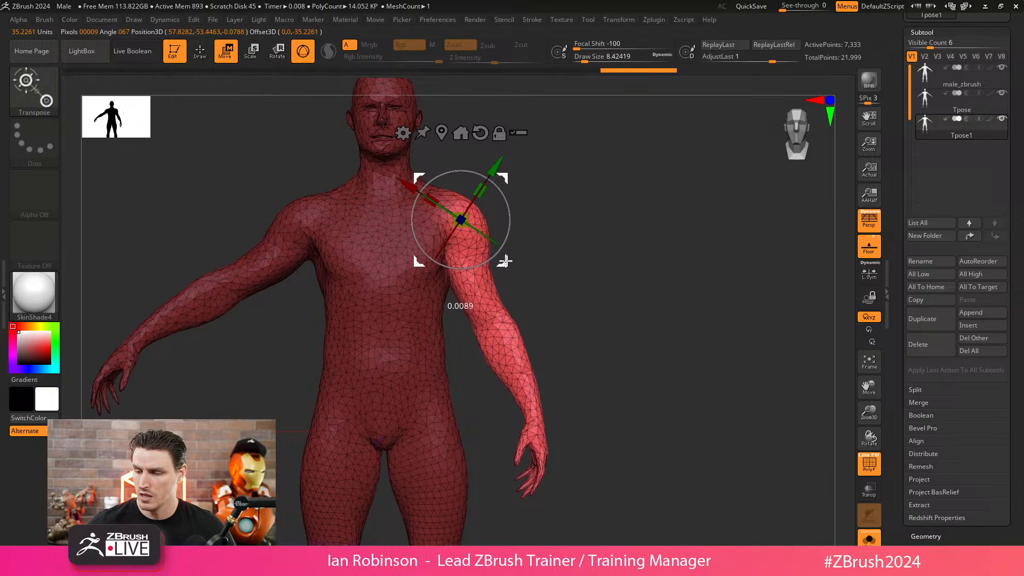
- Refine the lowered left arm's placement at the shoulder
key("q")
mouse_move(601, 236)
left_mouse_down()
mouse_move(587, 253)
mouse_move(606, 218)
mouse_move(587, 201)
mouse_move(610, 205)
left_mouse_up()
key("w")
left_click_drag(509, 213, 447, 263, "alt")
key("q")
mouse_move(582, 235)
left_mouse_down()
mouse_move(654, 221)
mouse_move(599, 201)
mouse_move(505, 230)
left_mouse_up()
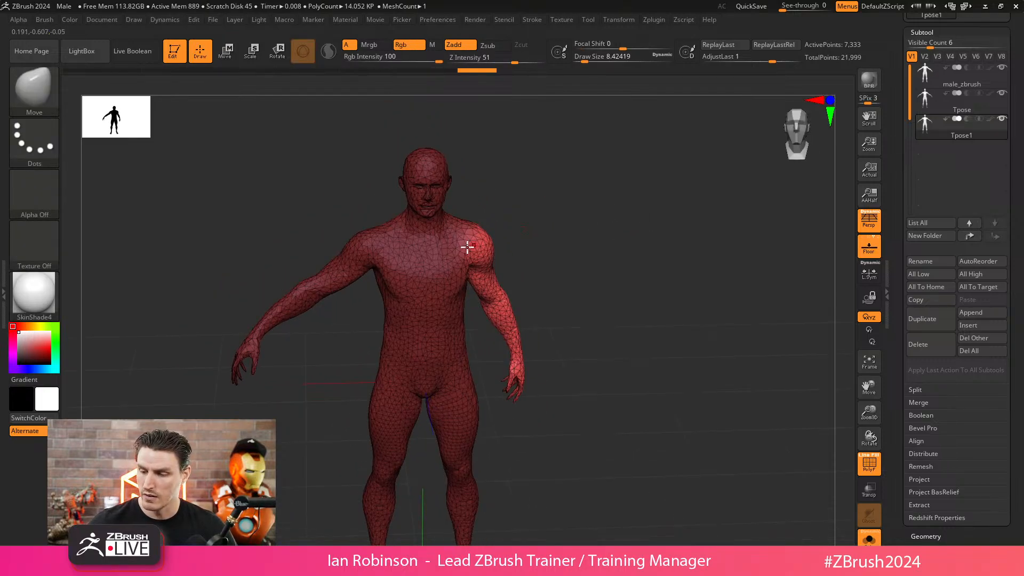
- Clear the old mask and mask the whole body except the figure's right arm
left_click_drag(421, 247, 416, 253, "shift")
left_click_drag(373, 293, 365, 296, "ctrl")
mouse_move(379, 211)
left_mouse_down("ctrl")
mouse_move(256, 408)
mouse_move(348, 329)
left_mouse_up("ctrl")
left_click(526, 210, "ctrl")
left_click(418, 256, "ctrl")
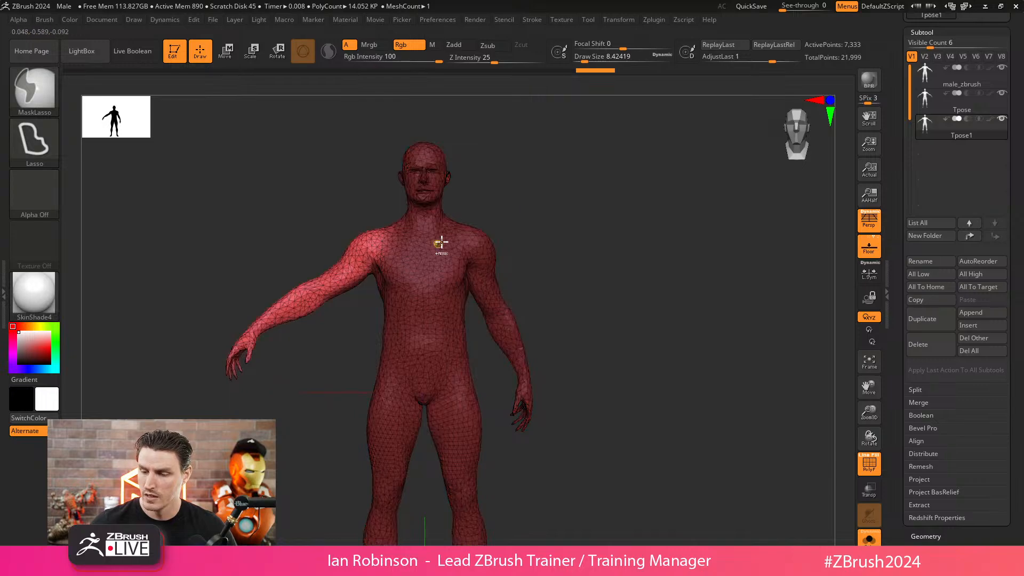
- Place the gizmo's pivot at the right shoulder and rotate the right arm down toward the body
left_click_drag(501, 235, 585, 210, "shift")
key("w")
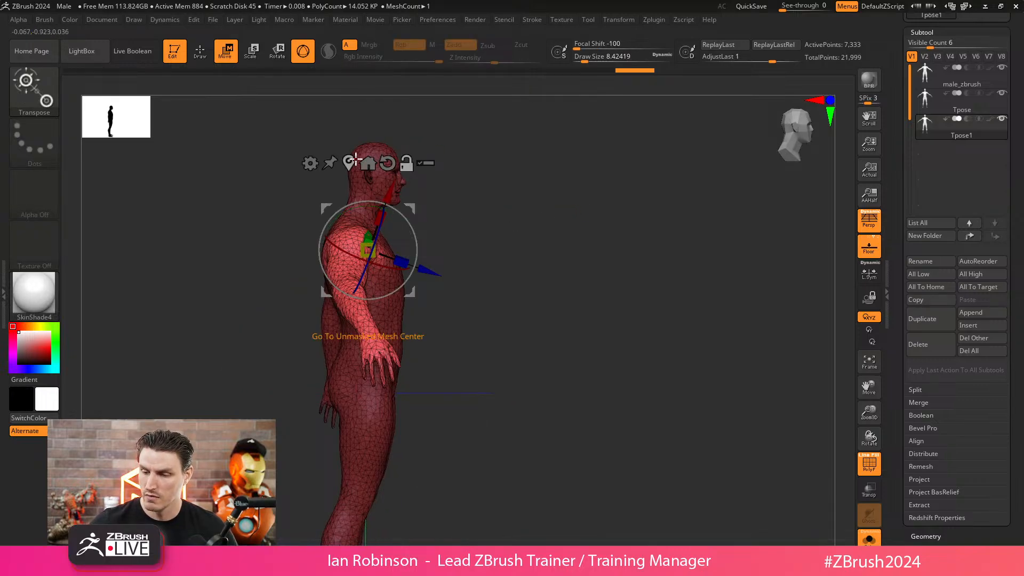
left_click(350, 161)
left_click_drag(406, 250, 403, 200, "alt")
left_click_drag(488, 209, 453, 199, "shift")
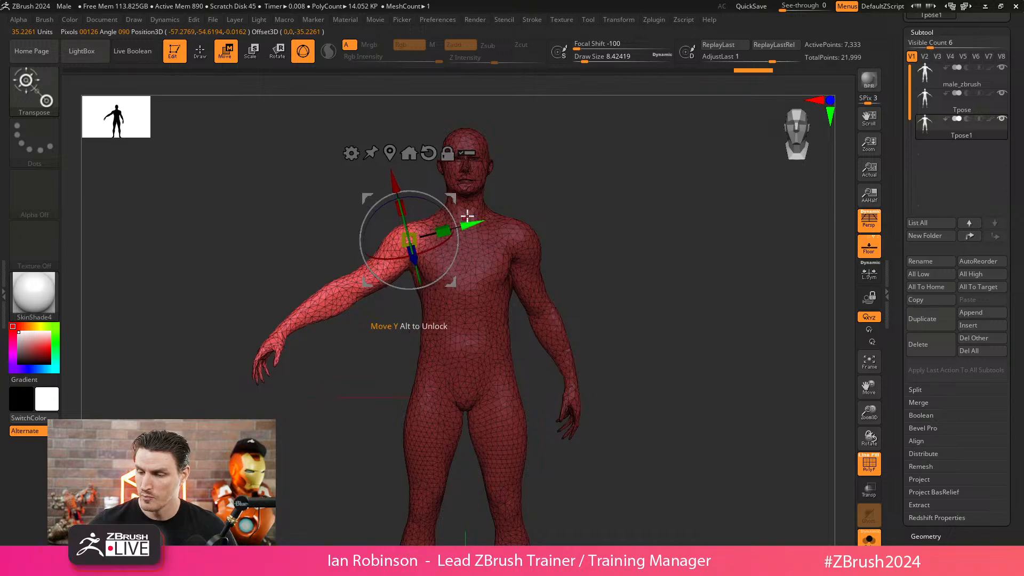
left_click_drag(605, 165, 626, 180, "alt")
left_click_drag(457, 226, 445, 204)
left_click_drag(453, 281, 450, 290)
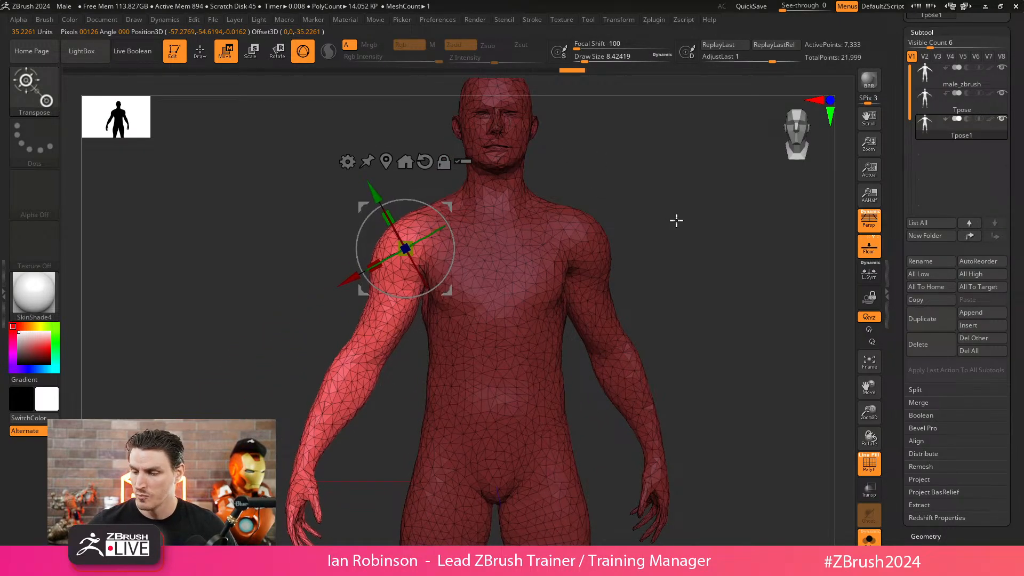
- Swing the right arm forward about the shoulder in side view
left_click_drag(672, 220, 711, 223, "shift")
left_click_drag(558, 225, 507, 229, "shift")
left_click_drag(449, 271, 519, 259, "alt")
left_click_drag(430, 291, 445, 269)
key("q")
key("f")
left_click_drag(606, 224, 587, 256, "shift")
- Mask all but the left leg with a topological mask and swing the leg forward at the hip
key("w")
left_click_drag(472, 292, 480, 363, "ctrl")
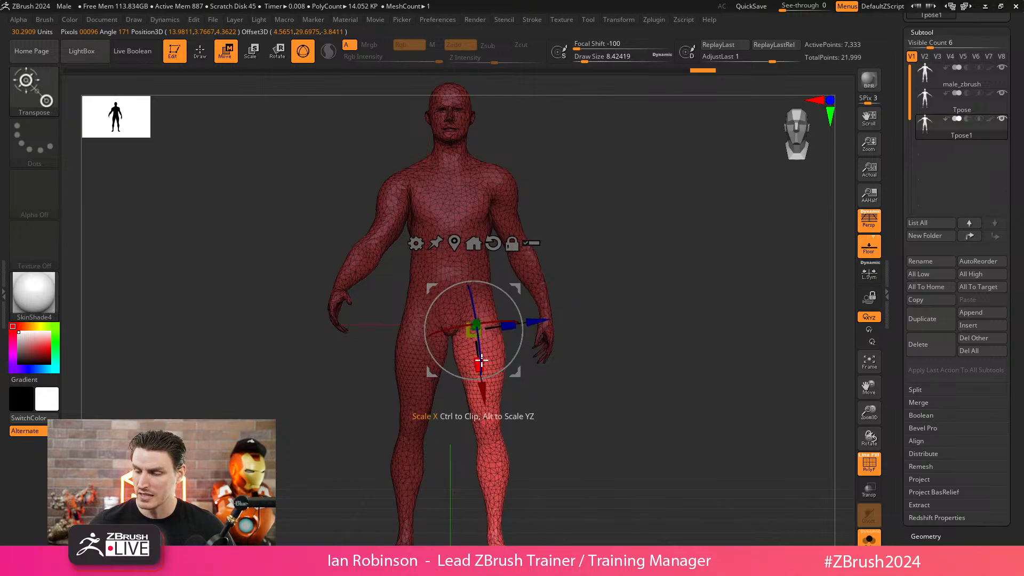
left_click_drag(674, 306, 629, 306, "shift")
left_click_drag(491, 359, 508, 374)
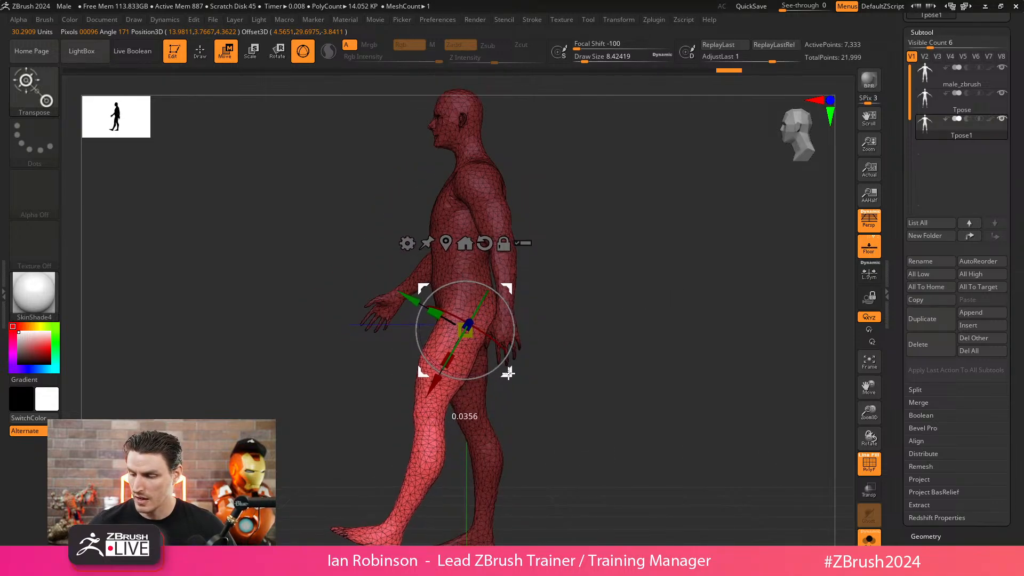
- Try to extend the mask down the left thigh to isolate the lower leg, and undo the last masking changes
key("q")
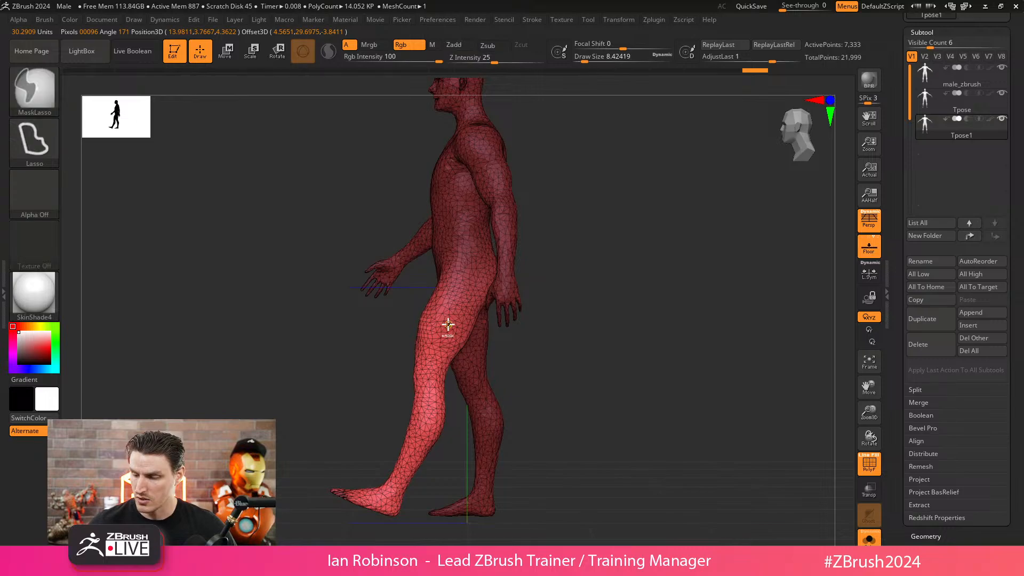
key("w")
left_click(509, 212, "alt")
left_click(452, 309, "alt")
left_click(441, 331, "alt")
left_click(437, 340, "alt")
left_click(448, 334, "alt")
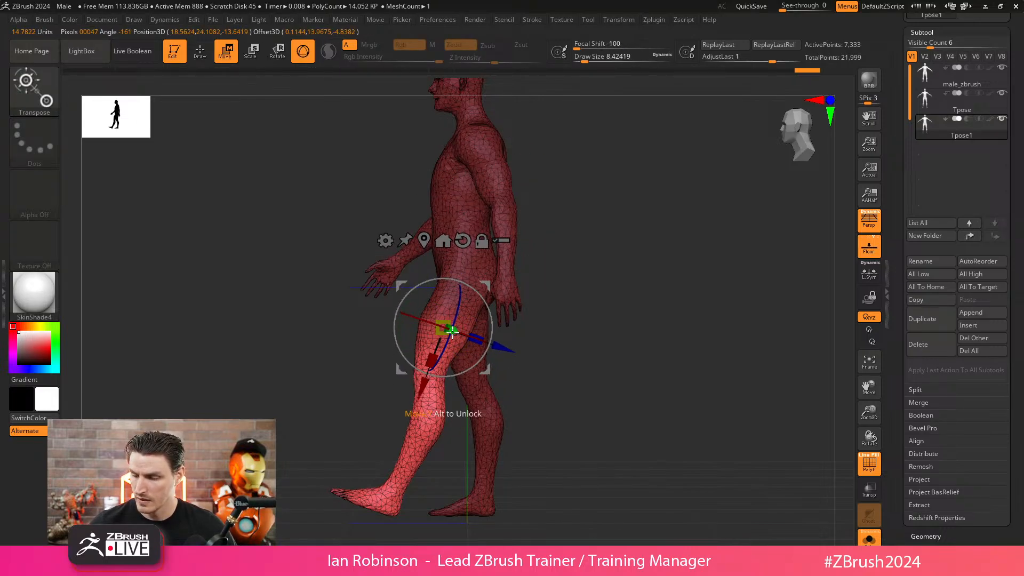
left_click_drag(486, 283, 579, 173, "alt")
left_click(436, 355, "alt")
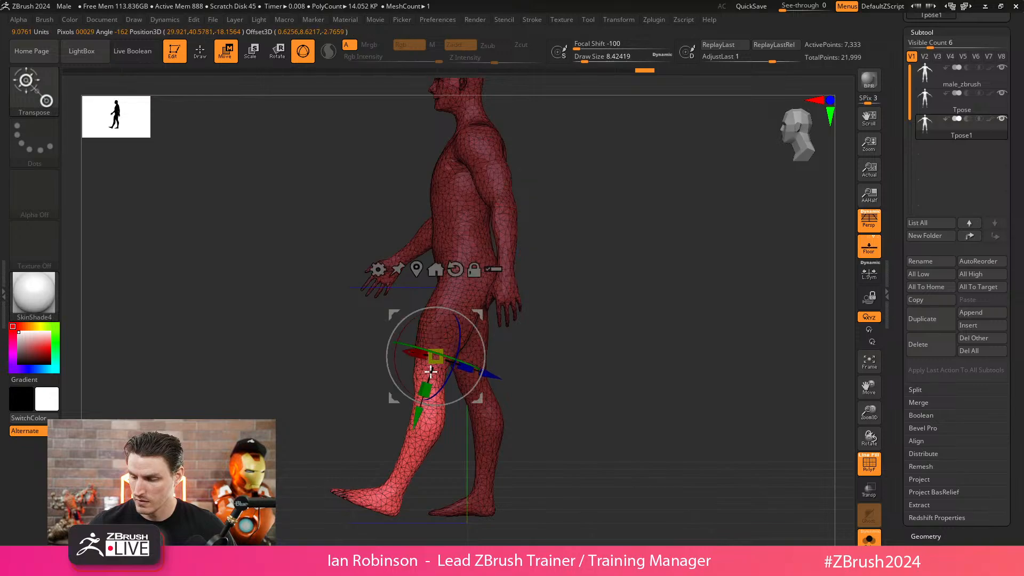
left_click(430, 386, "alt")
left_click(429, 378, "alt")
left_click(431, 360, "ctrl")
key("ctrl+z")
left_click_drag(431, 364, 430, 357, "ctrl")
mouse_move(549, 331)
left_mouse_down()
mouse_move(683, 306)
mouse_move(526, 359)
left_mouse_up()
key("ctrl+z")
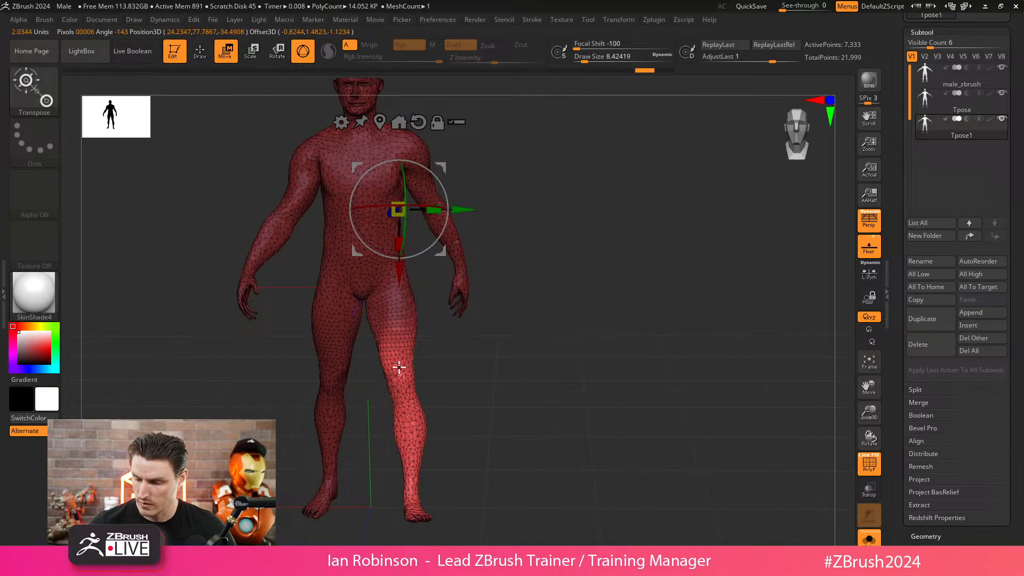
- Extend the mask down to the left knee and bend the lower leg back so the foot stands on the floor
left_click(393, 345, "alt")
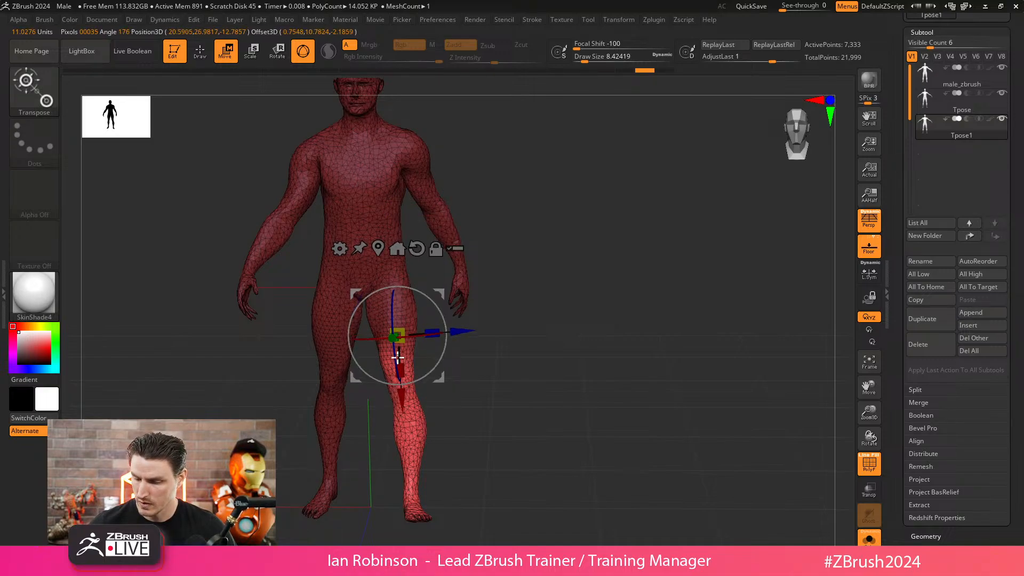
left_click(401, 369, "alt")
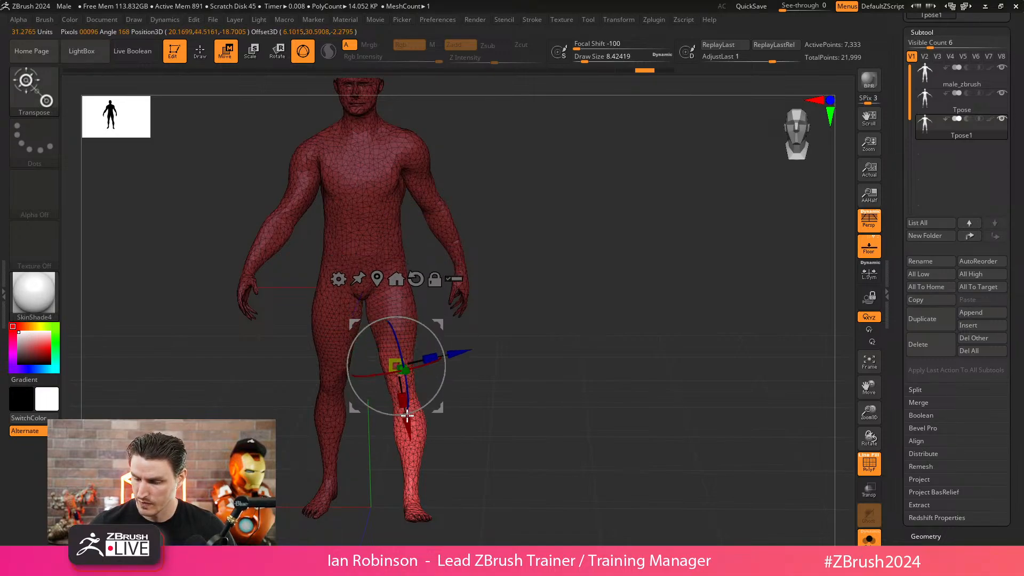
key("q")
mouse_move(389, 393)
left_mouse_down("ctrl")
mouse_move(429, 297)
mouse_move(455, 378)
mouse_move(441, 372)
mouse_move(441, 401)
mouse_move(452, 385)
left_mouse_up("ctrl")
key("w")
key("q")
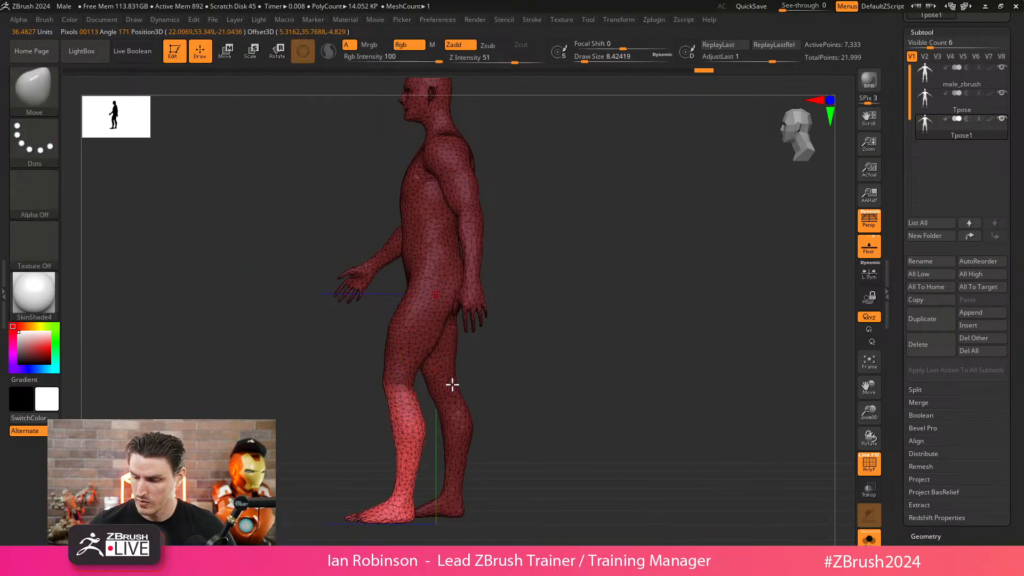
- Clear the mask on the posed figure and rename its subtool Pose_1
left_click_drag(581, 347, 528, 350, "shift")
left_click(624, 331, "ctrl")
left_click_drag(633, 320, 546, 347)
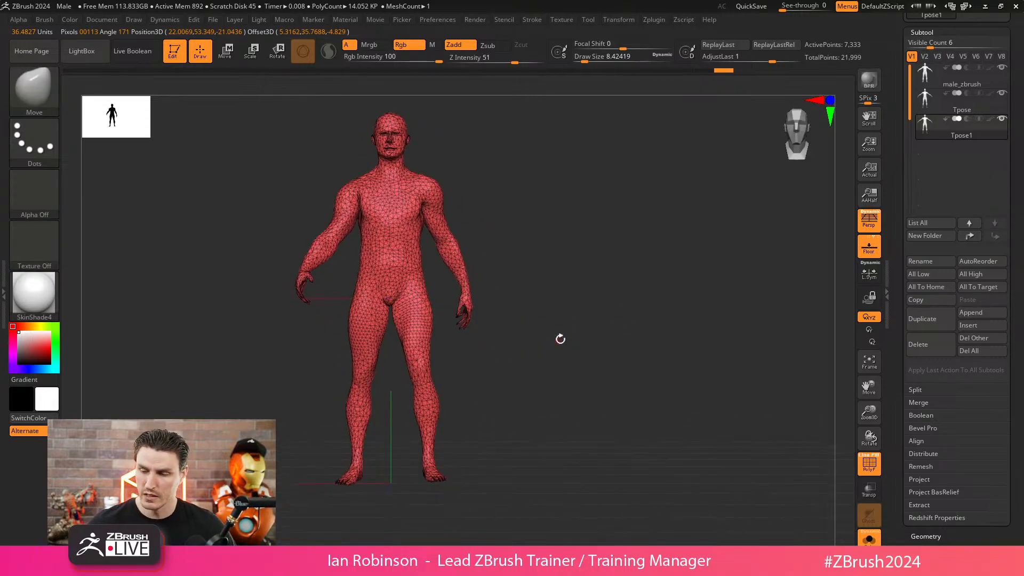
left_click_drag(601, 254, 619, 291, "alt")
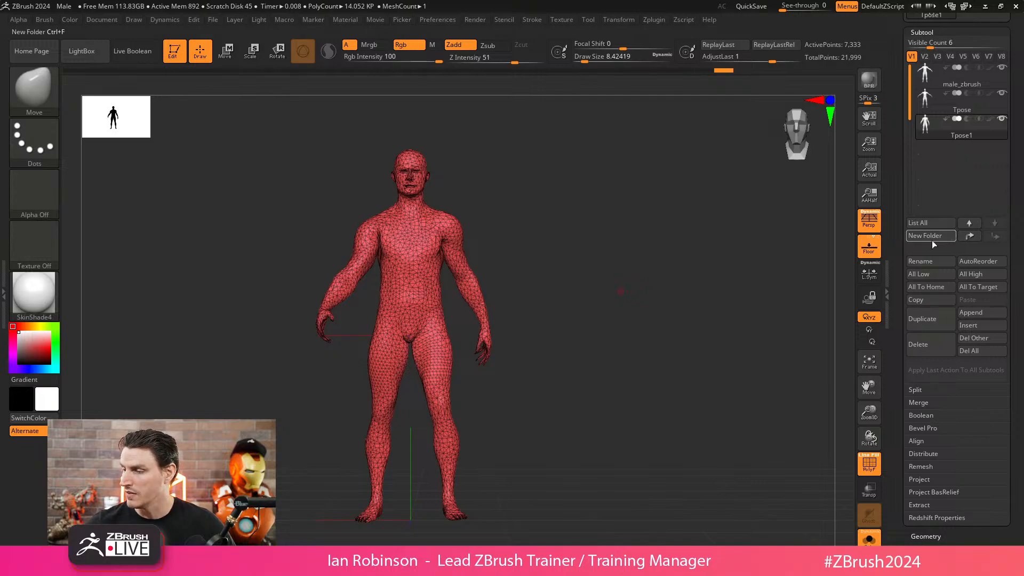
left_click(928, 261)
type("Pose_1")
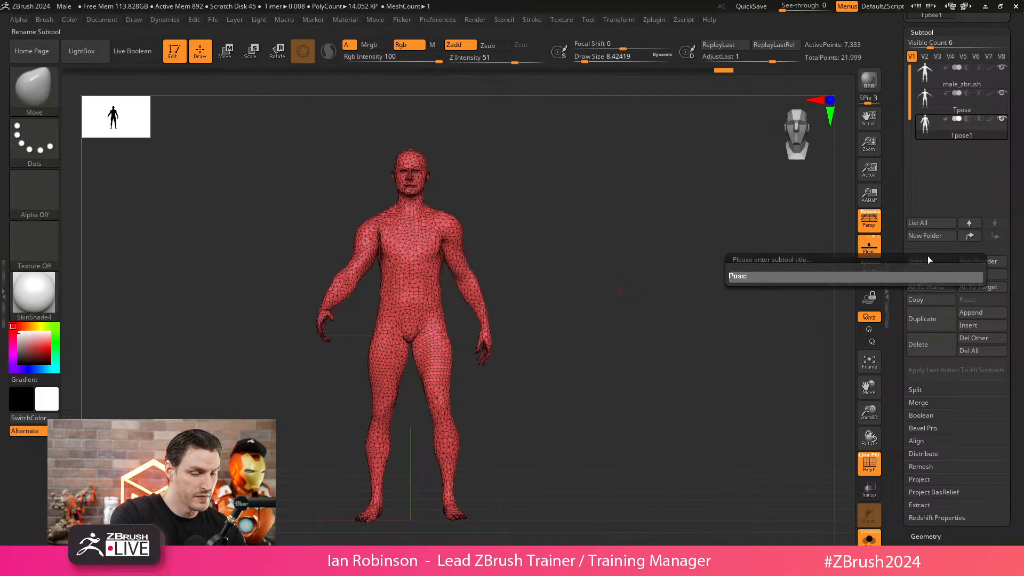
key("Return")
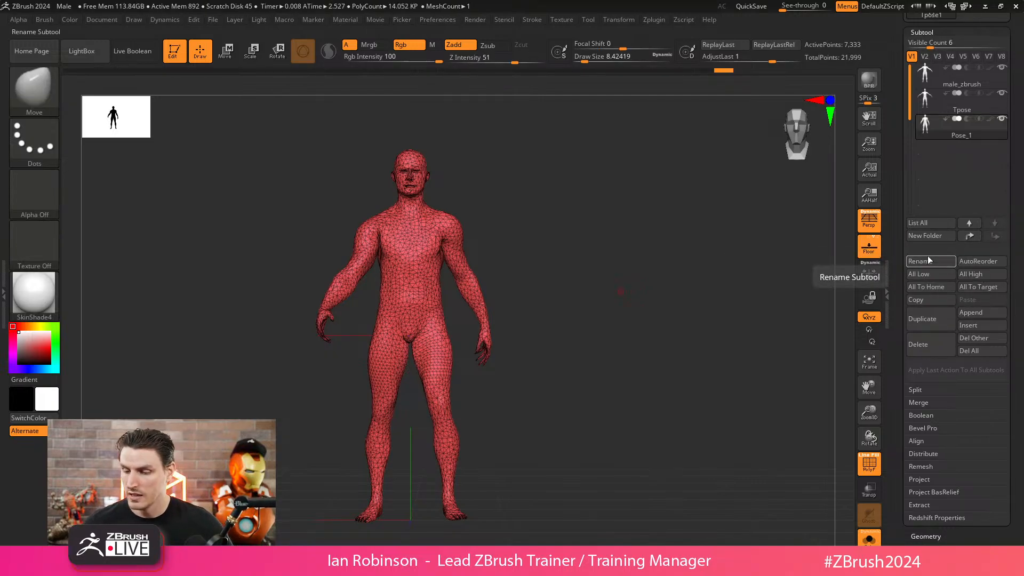
- Duplicate the Tpose subtool, place the copy below Pose_1 and rename it Pose_2
left_click(936, 109)
key("ctrl+shift+d")
left_click(995, 236)
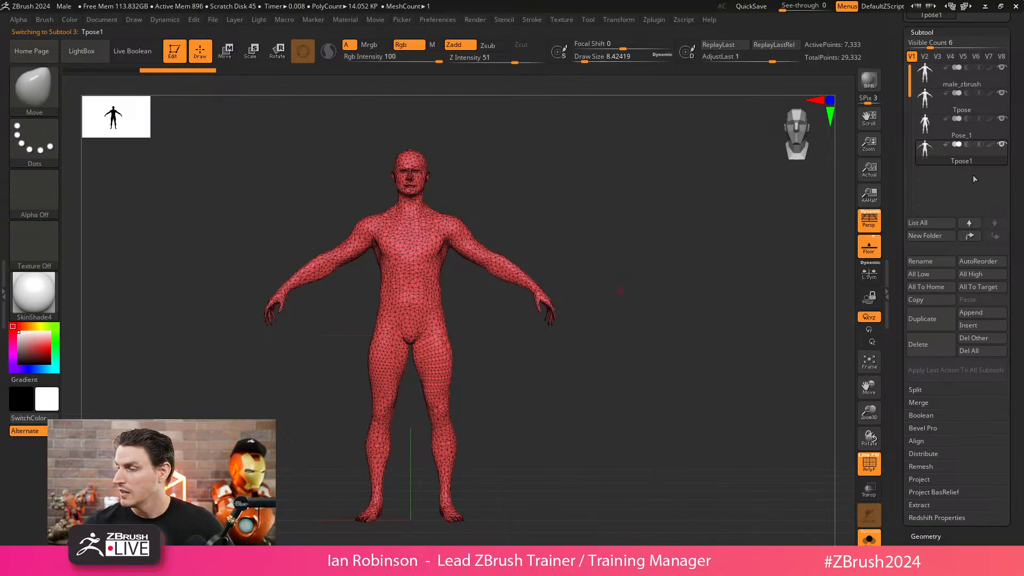
left_click(930, 261)
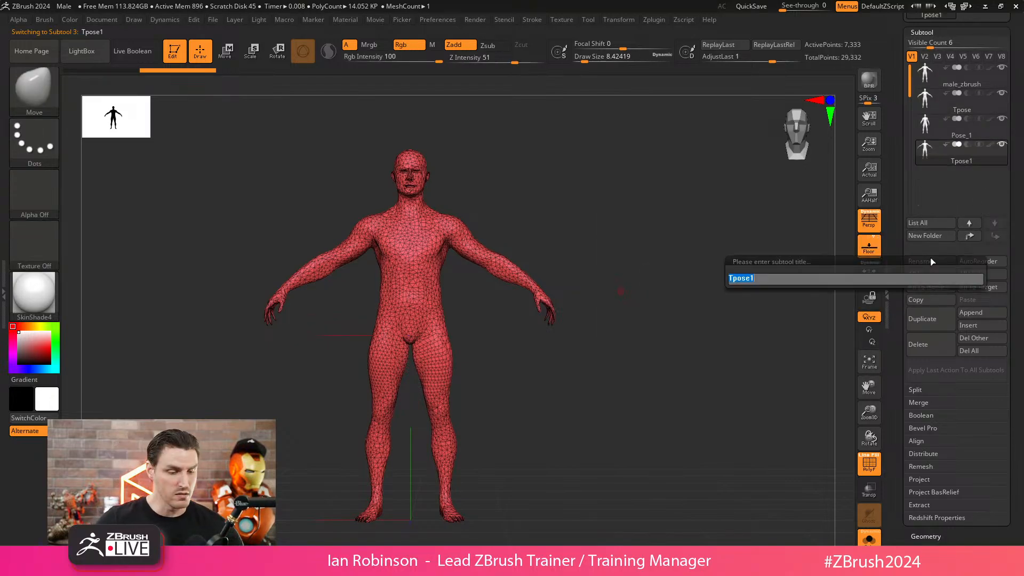
type("Pose_2")
key("Return")
- Mask all but Pose_2's head, tilt the head back at the neck and clear the mask
left_click_drag(635, 219, 634, 303, "alt")
mouse_move(361, 207)
left_mouse_down("ctrl")
mouse_move(383, 118)
mouse_move(475, 210)
left_mouse_up("ctrl")
left_click(482, 194, "ctrl")
key("w")
left_click(383, 283)
left_click_drag(477, 174, 452, 184, "shift")
left_click_drag(434, 227, 450, 250)
key("ctrl+z")
left_click_drag(452, 205, 455, 220)
key("q")
left_click_drag(509, 288, 555, 294, "shift")
left_click_drag(496, 307, 505, 318, "ctrl")
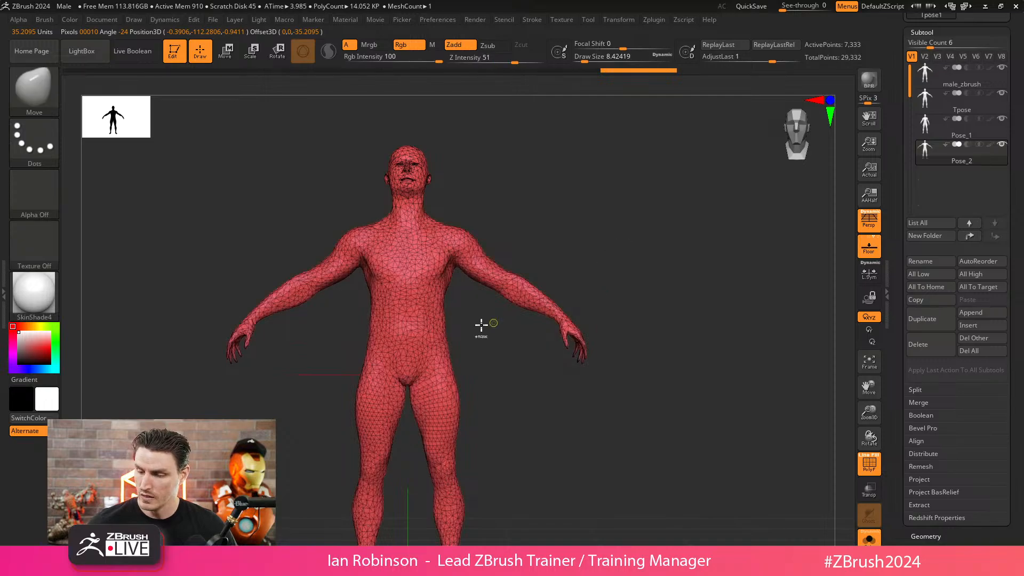
- Mask Pose_2's legs and bend the upper body backward at the hips in side view
mouse_move(263, 393)
left_mouse_down("ctrl")
mouse_move(640, 315)
mouse_move(622, 418)
mouse_move(462, 336)
left_mouse_up("ctrl")
left_click(559, 262, "ctrl")
left_click_drag(600, 259, 502, 305, "shift")
key("w")
left_click_drag(485, 248, 481, 377, "alt")
mouse_move(491, 326)
left_mouse_down()
mouse_move(501, 376)
mouse_move(585, 302)
mouse_move(635, 313)
mouse_move(622, 340)
mouse_move(535, 350)
mouse_move(600, 333)
left_mouse_up()
key("q")
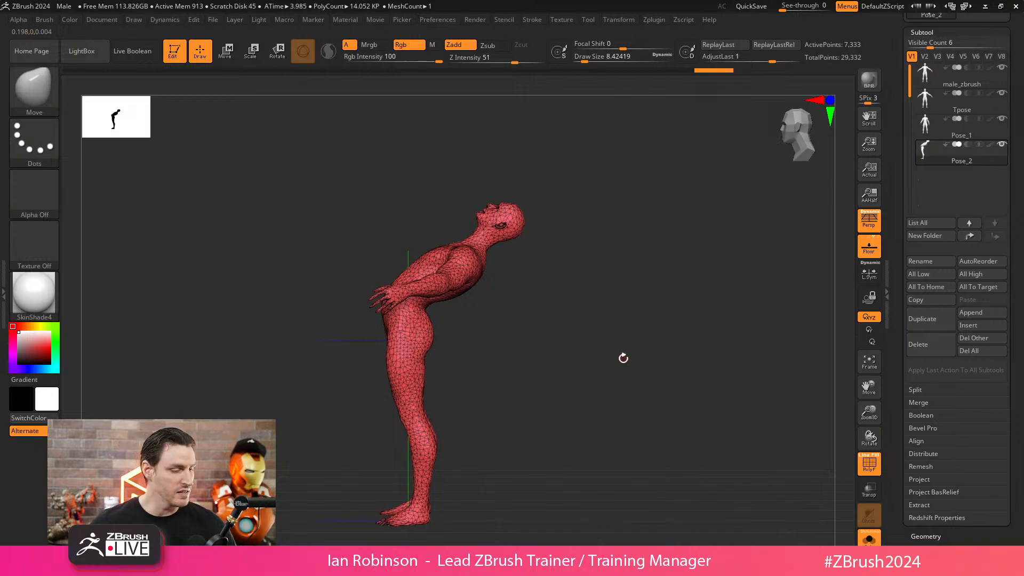
- Duplicate the Pose_2 subtool as Pose_3 and mask the copy's upper body down to the hips
key("ctrl+shift+d")
left_click_drag(601, 324, 610, 299, "alt")
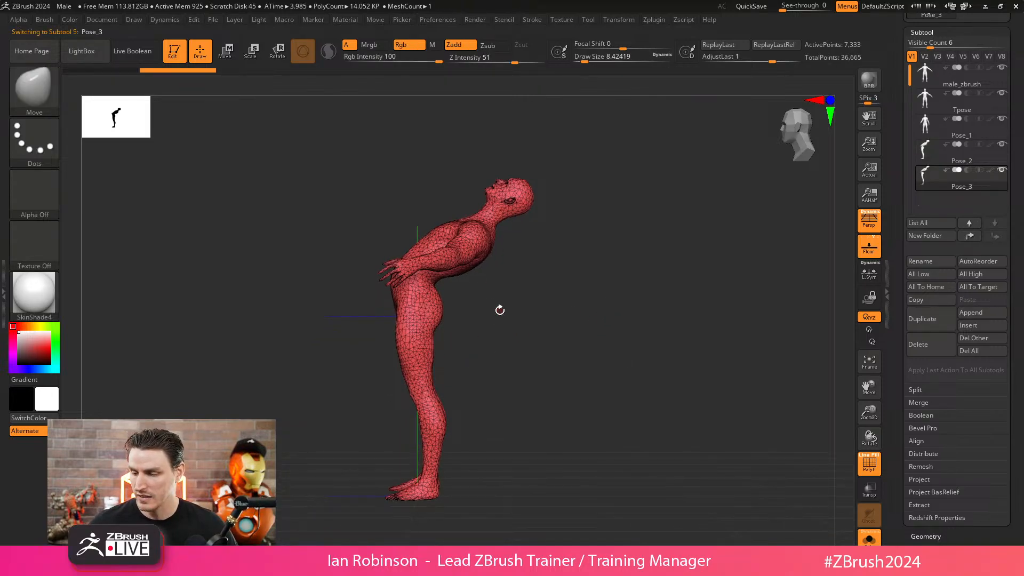
key("w")
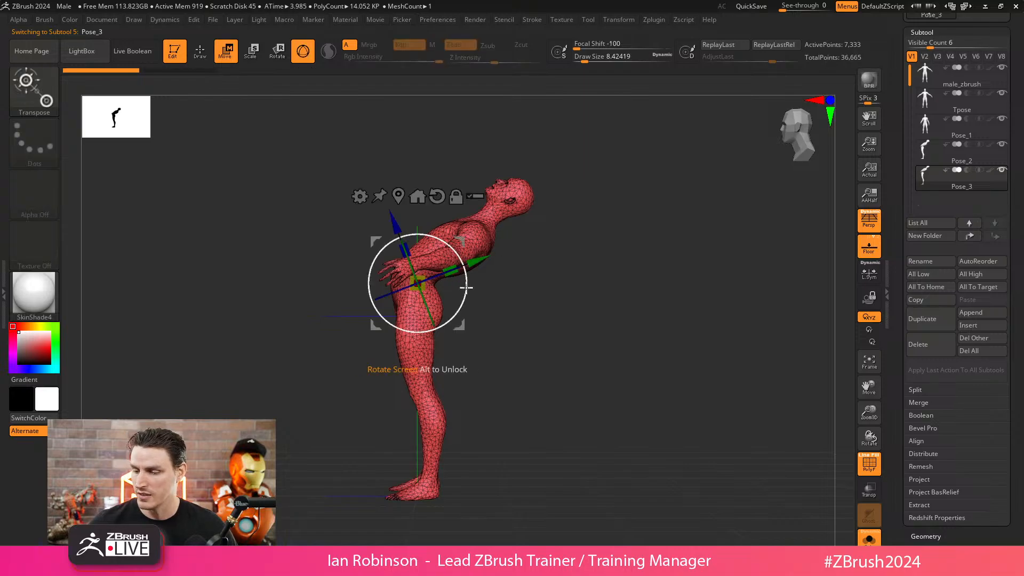
key("q")
mouse_move(457, 286)
left_mouse_down("ctrl")
mouse_move(592, 165)
mouse_move(333, 298)
left_mouse_up("ctrl")
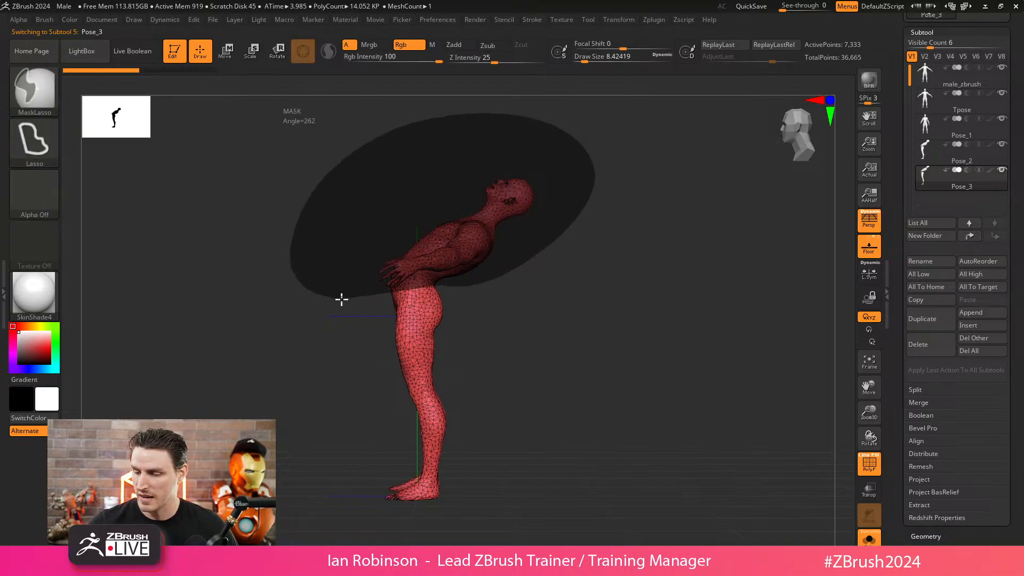
left_click_drag(417, 281, 421, 284, "ctrl")
key("w")
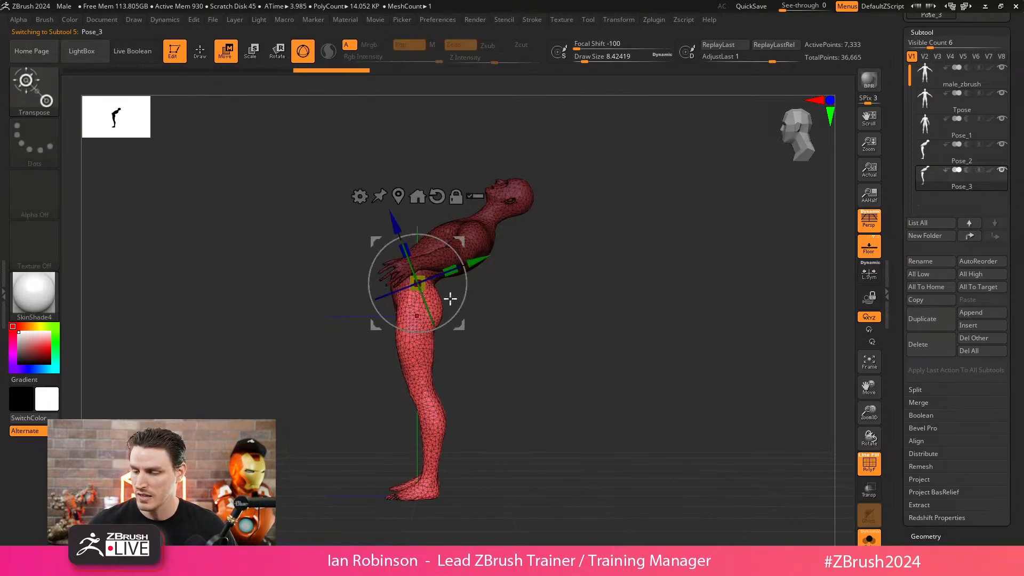
- Rotate Pose_3's unmasked lower body at the hips and clear the mask
left_click_drag(461, 305, 437, 328)
left_click_drag(536, 312, 562, 323)
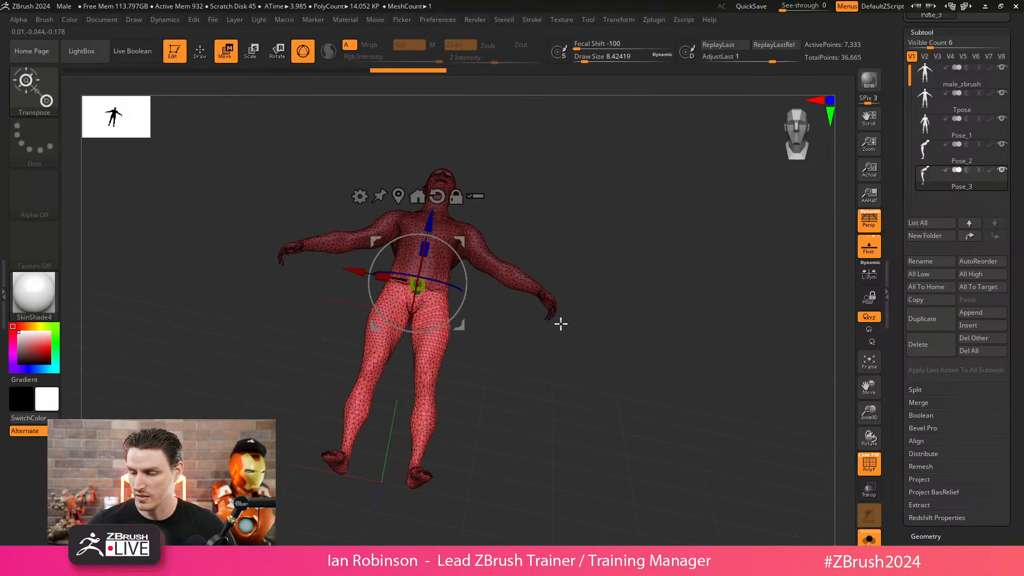
left_click_drag(524, 358, 508, 394)
left_click_drag(504, 342, 480, 348)
left_click_drag(476, 270, 470, 272)
key("q")
left_click_drag(553, 279, 568, 273)
key("w")
key("ctrl+shift+a")
key("q")
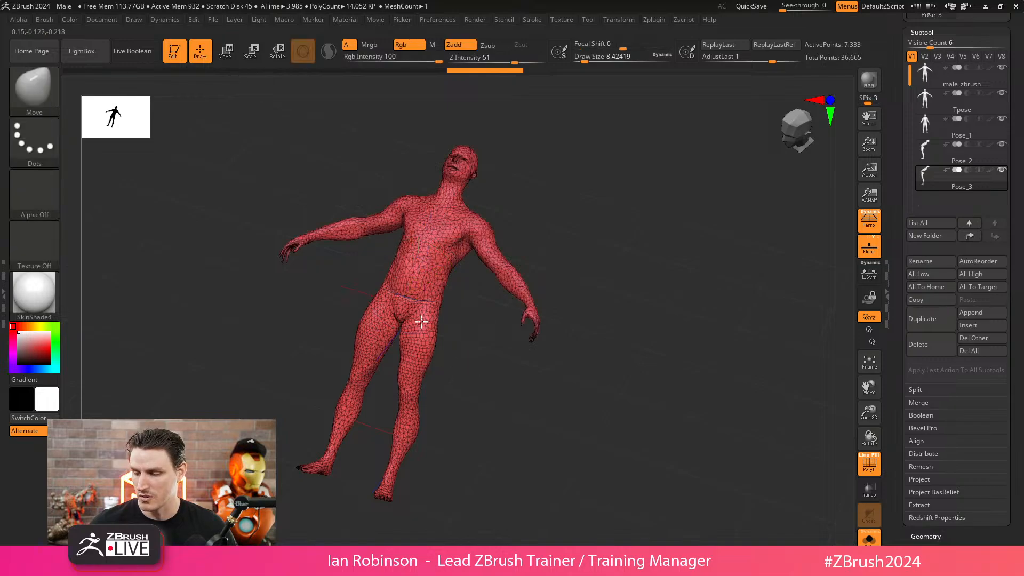
- Mask everything except Pose_3's left leg and swing that leg at the hip
key("w")
left_click_drag(464, 328, 515, 217, "alt")
left_click_drag(430, 291, 418, 352, "ctrl")
left_click_drag(498, 359, 472, 346)
left_click_drag(401, 308, 409, 319)
key("q")
left_click_drag(592, 300, 624, 288)
left_click_drag(629, 275, 584, 242)
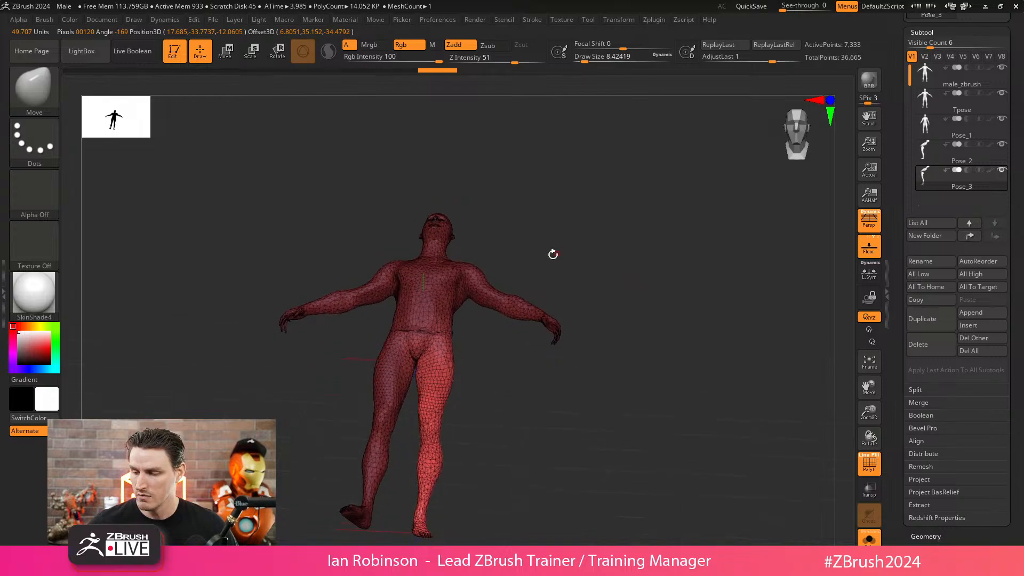
- Isolate Pose_3's left arm with a mask, pull it far out from the shoulder and clear the mask
mouse_move(464, 304)
left_mouse_down("ctrl")
mouse_move(532, 199)
mouse_move(464, 324)
mouse_move(486, 295)
left_mouse_up("ctrl")
key("w")
key("ctrl+z")
left_click_drag(485, 364, 554, 330)
left_click_drag(510, 288, 533, 325)
key("q")
mouse_move(599, 398)
left_mouse_down()
mouse_move(560, 386)
mouse_move(647, 338)
mouse_move(592, 510)
mouse_move(562, 367)
left_mouse_up()
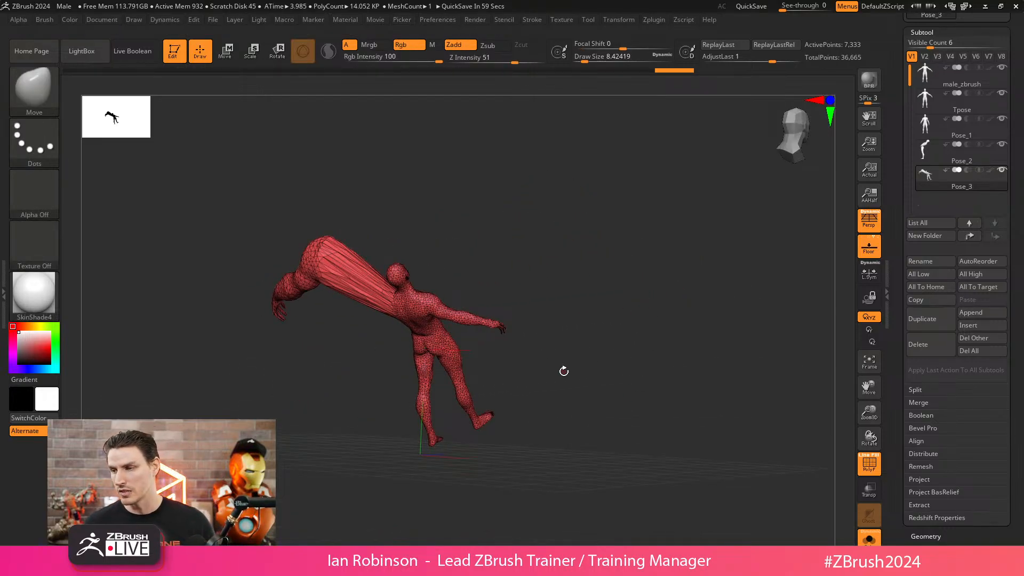
- Step through the subtools from Tpose to Pose_3 and back to compare the stored poses
left_click_drag(564, 370, 623, 365)
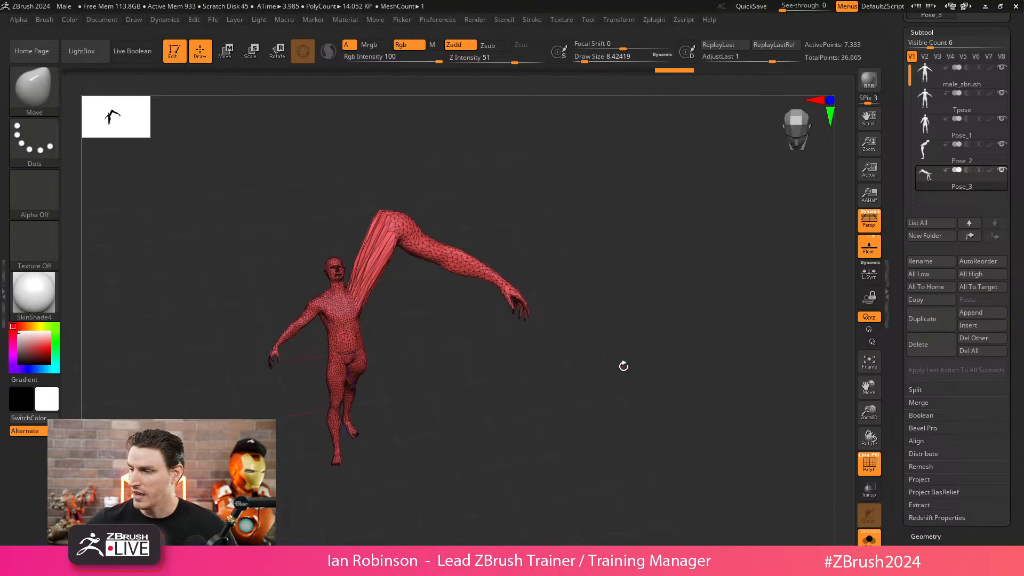
left_click(965, 88)
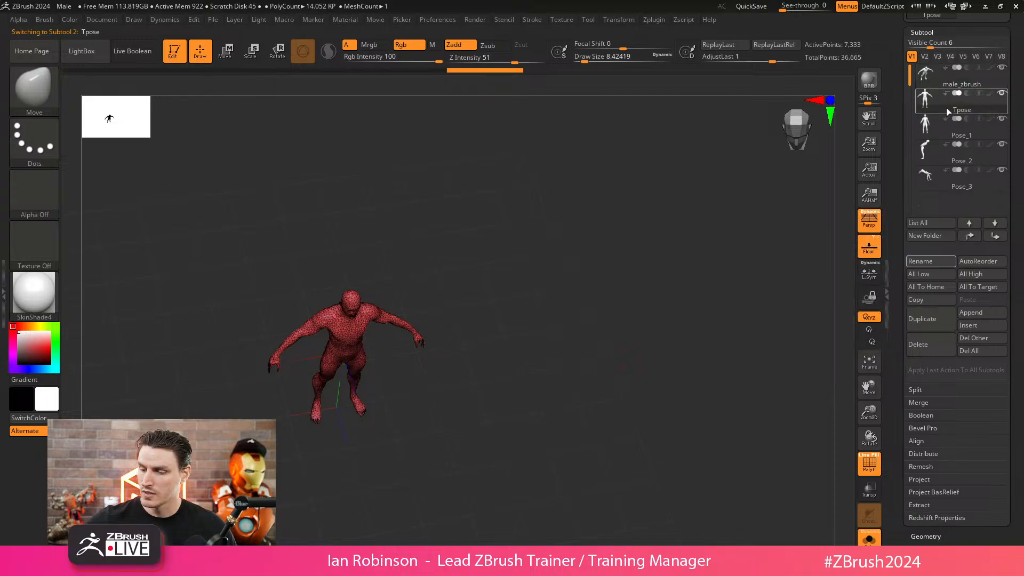
left_click(961, 104)
key("Down")
key("Down")
key("Down")
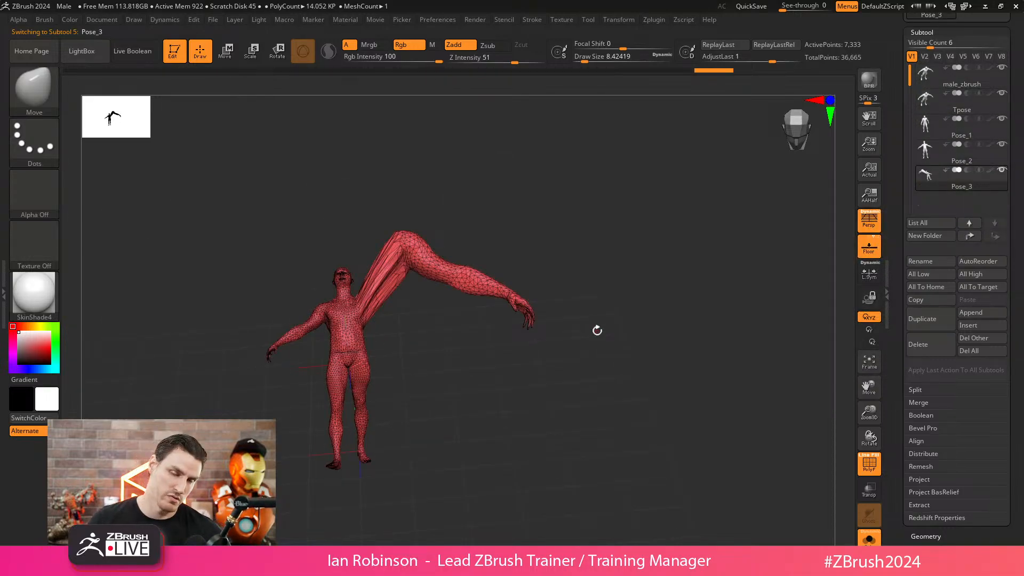
key("Up")
key("Up")
key("Up")
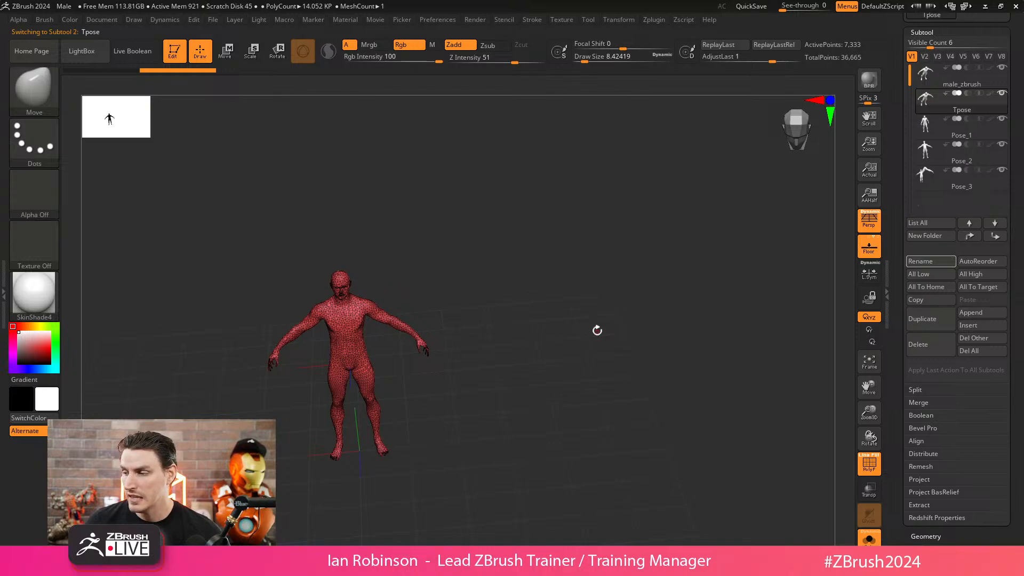
- Rename the male_zbrush subtool as Orginial
left_click(951, 85)
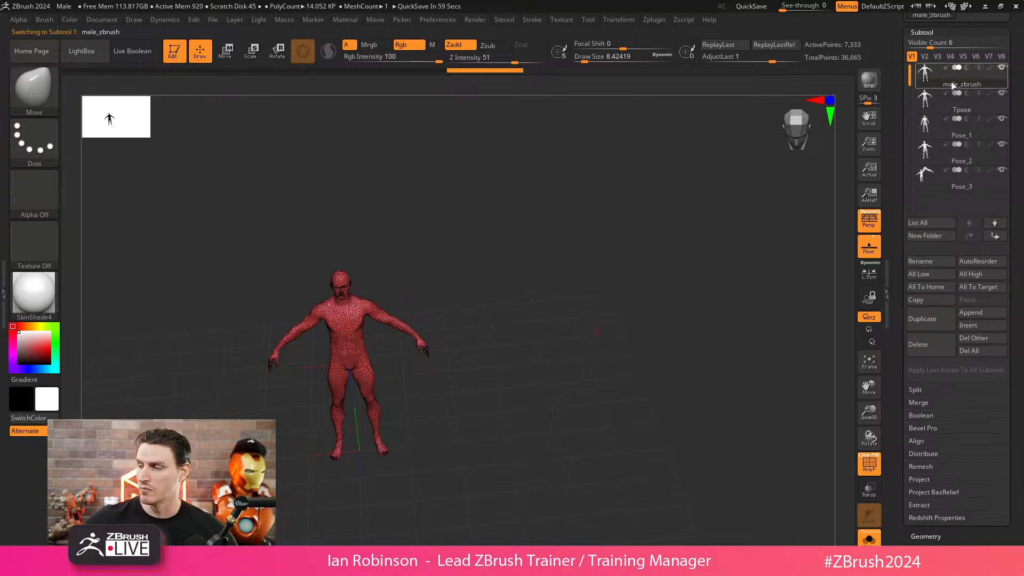
left_click_drag(642, 199, 694, 293)
left_click(931, 262)
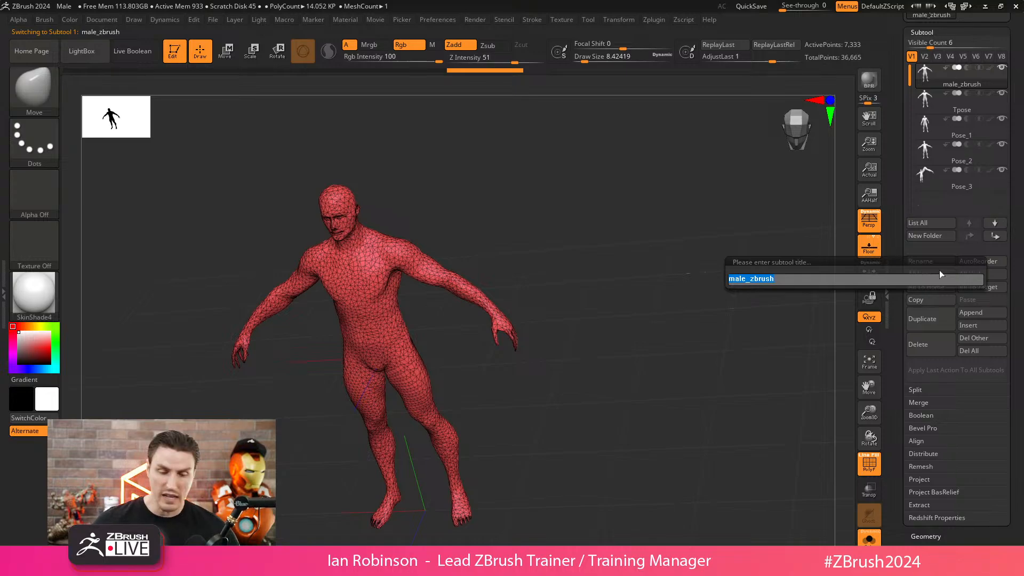
key("shift")
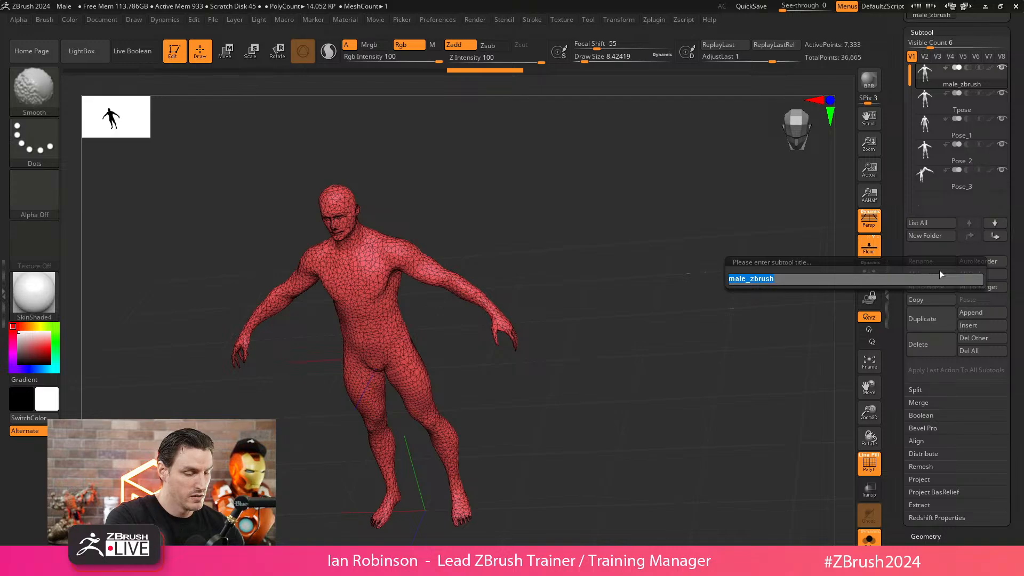
type("Orginial")
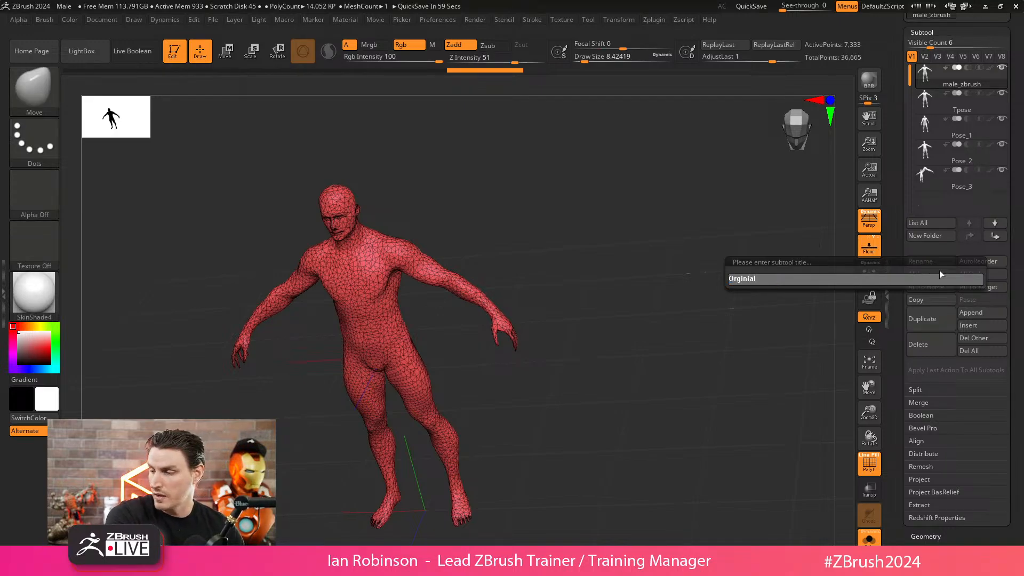
key("Return")
- Examine the Proxy Pose settings and preview the posed subtools offered for Overwrite Pose
left_click_drag(629, 334, 685, 288)
left_click_drag(647, 241, 674, 294, "alt")
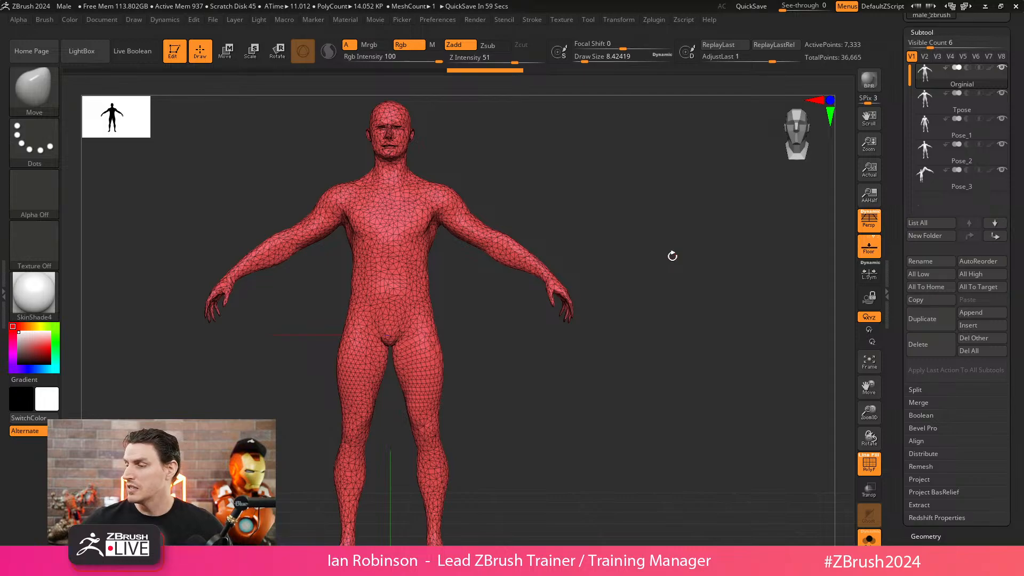
scroll(1012, 225, "down", 3)
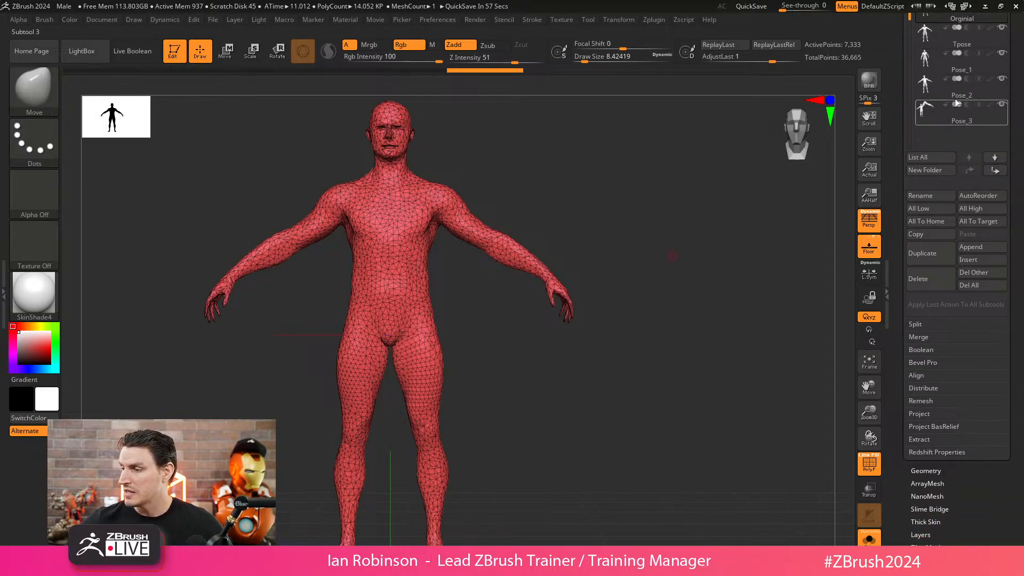
mouse_move(949, 69)
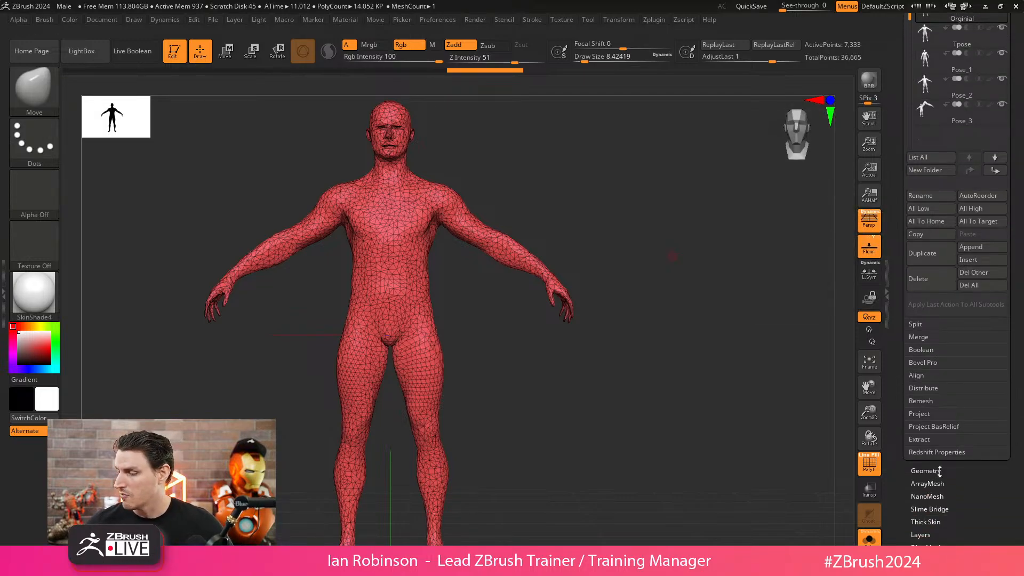
scroll(937, 471, "down", 3)
left_click(933, 415)
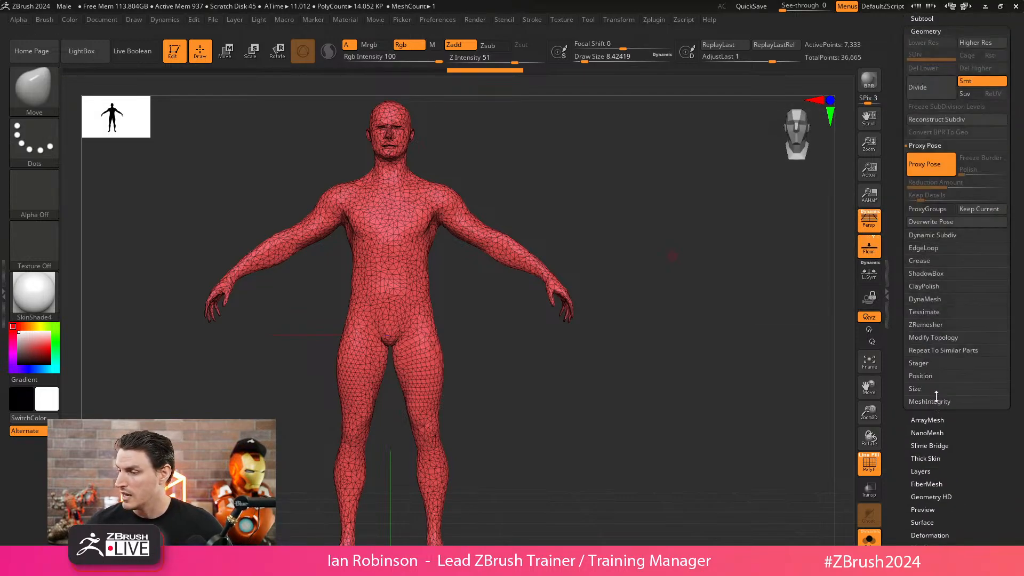
left_click(934, 227)
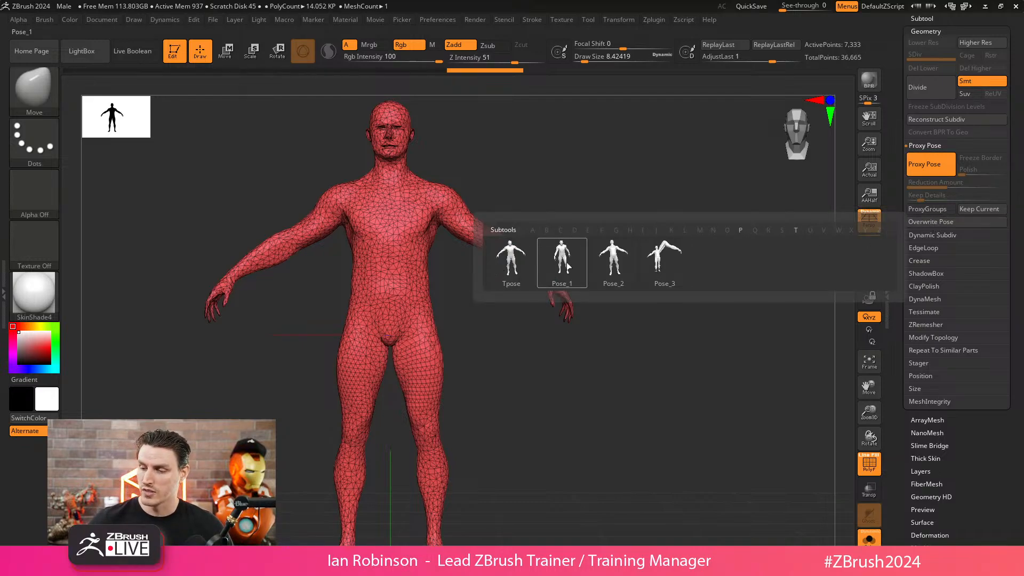
mouse_move(560, 273)
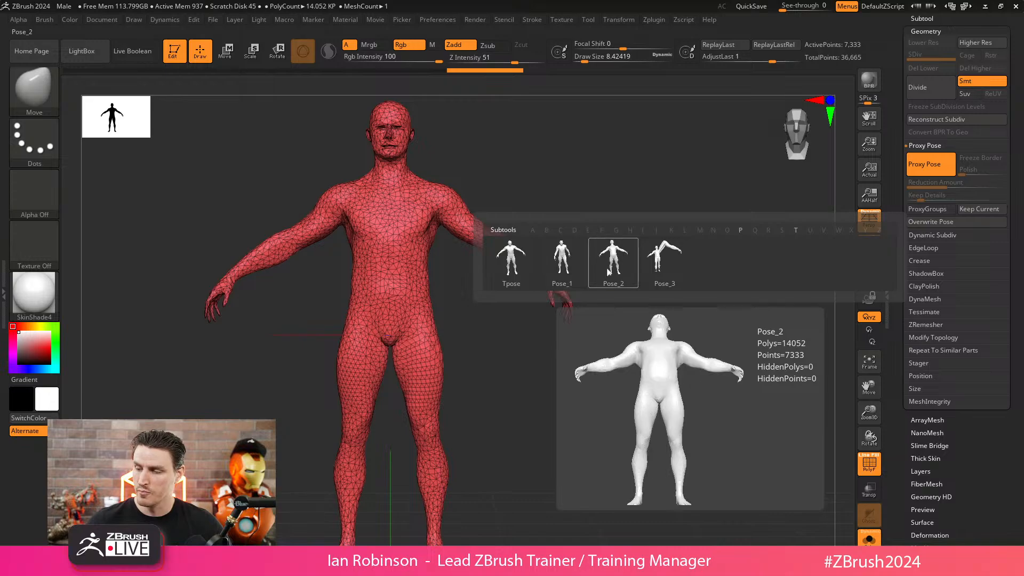
mouse_move(657, 271)
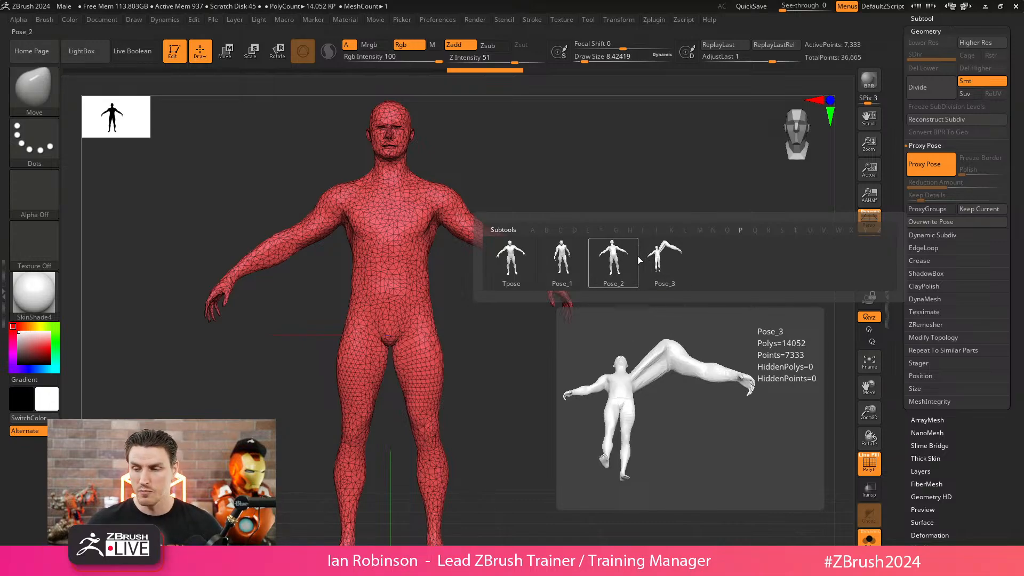
- Save the whole tool in the Krang folder under the file name Pose_test
left_click_drag(1010, 94, 1007, 336)
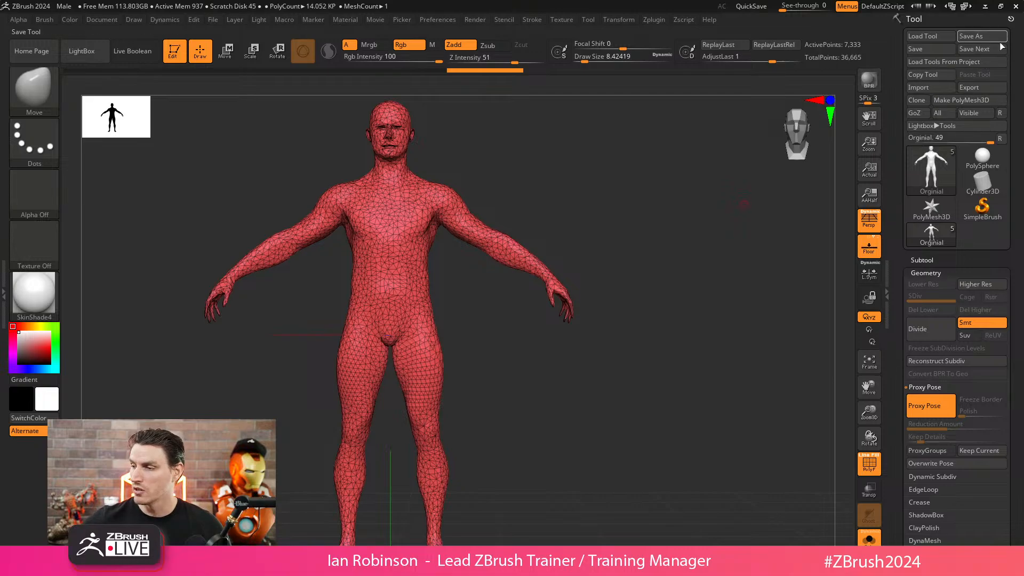
left_click(982, 35)
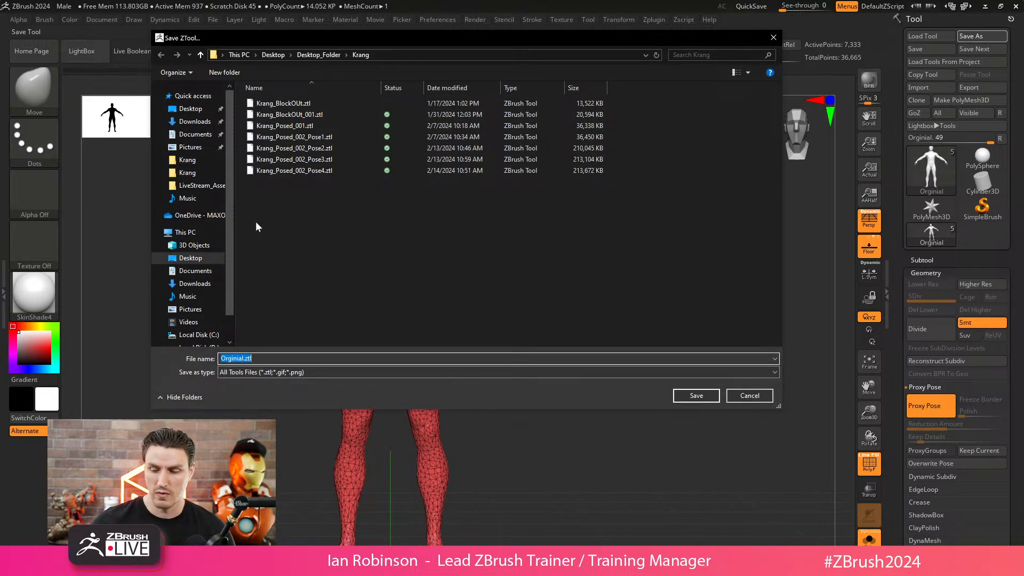
type("Pose_test")
key("Return")
left_click_drag(257, 222, 653, 370)
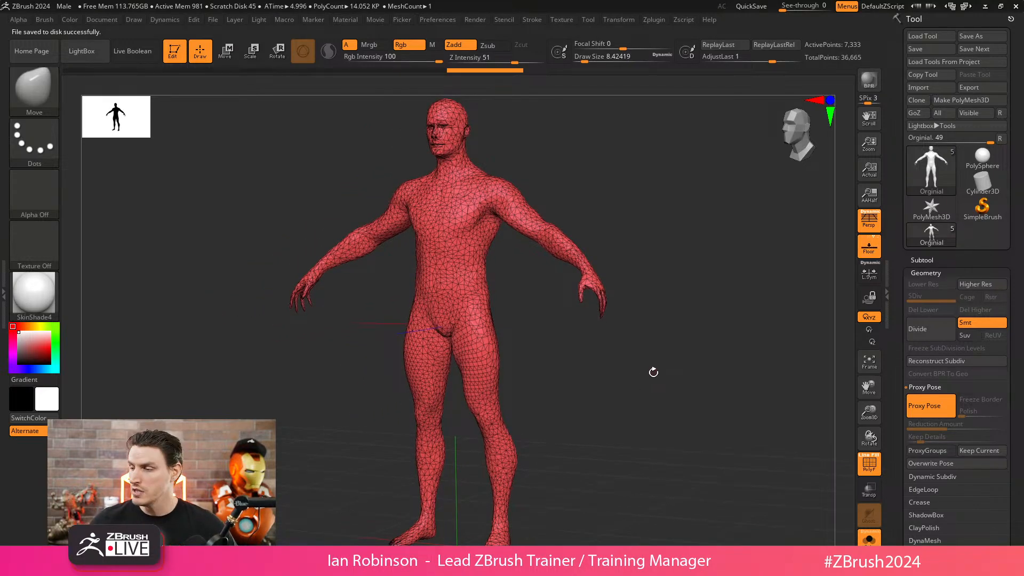
- Use Overwrite Pose to apply Pose_1 to the original figure and view it from the side
left_click_drag(1008, 264, 1021, 217)
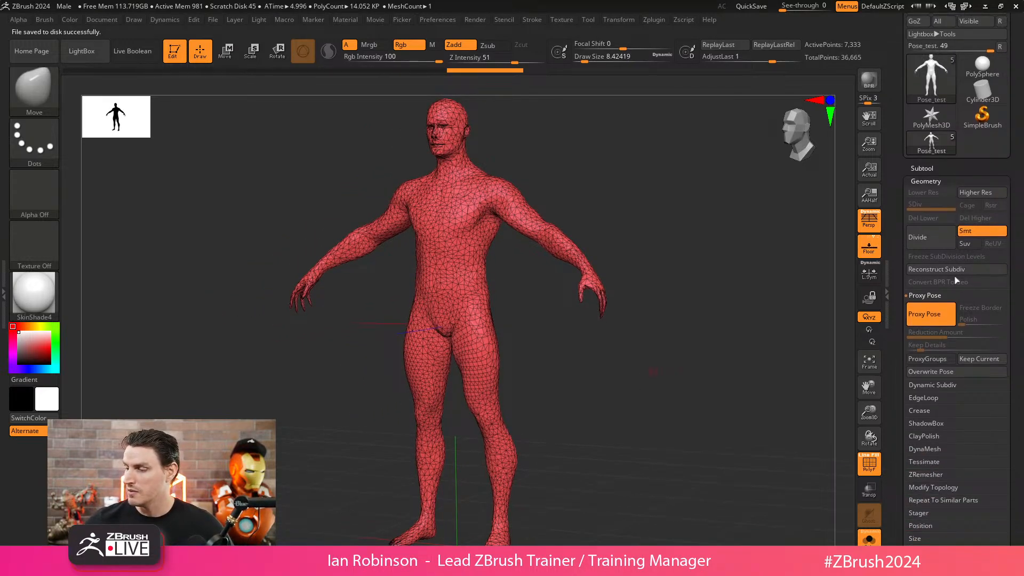
left_click(936, 374)
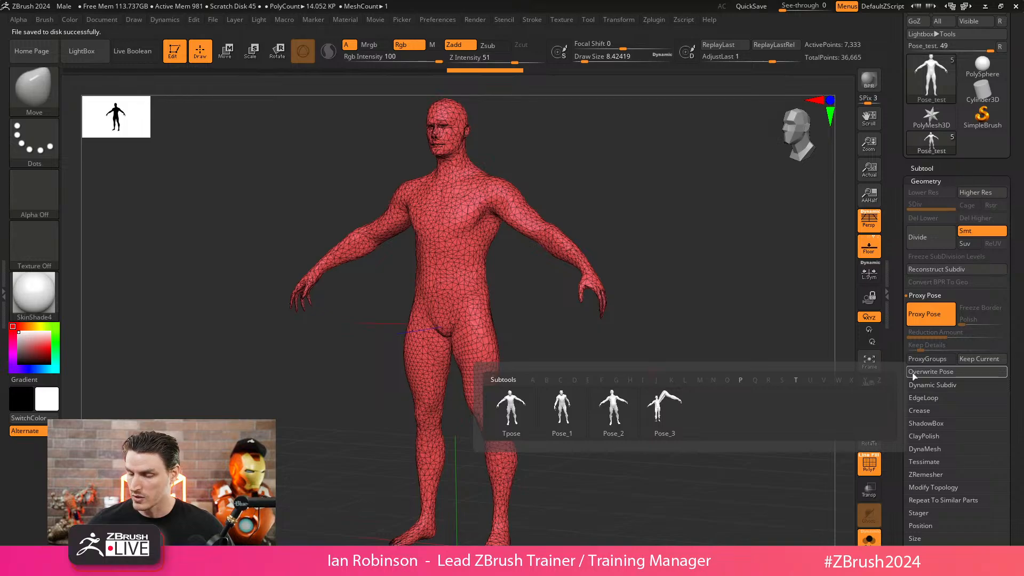
left_click(563, 416)
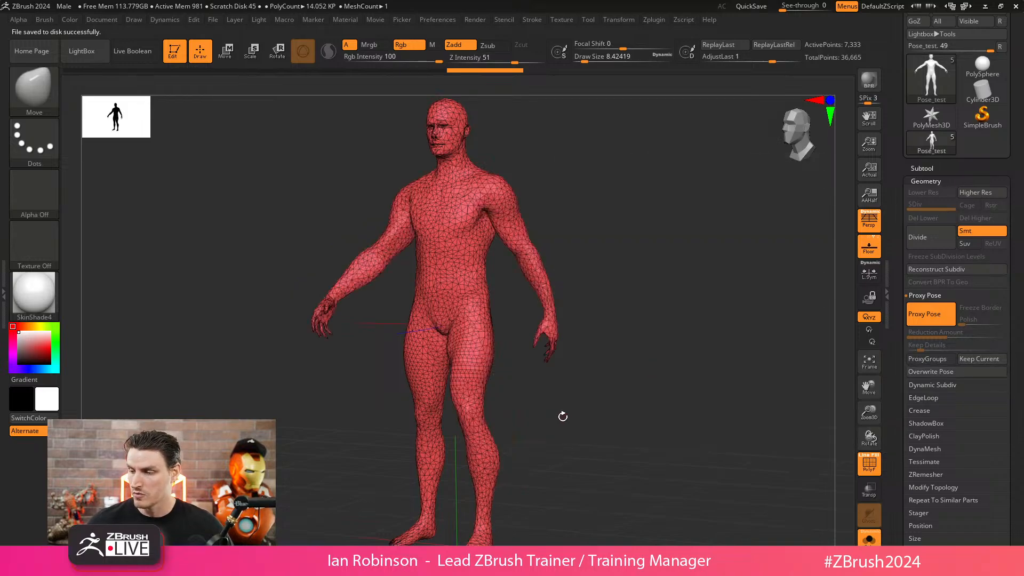
left_click_drag(576, 412, 600, 399)
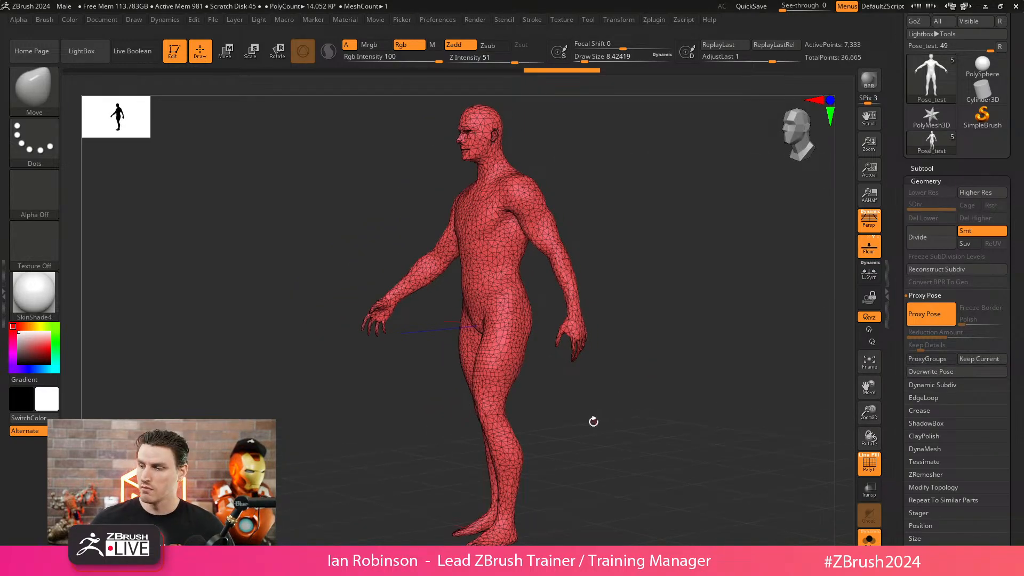
- Overwrite the figure's current pose with the stretched-arm Pose_3
left_click(930, 371)
left_click(662, 412)
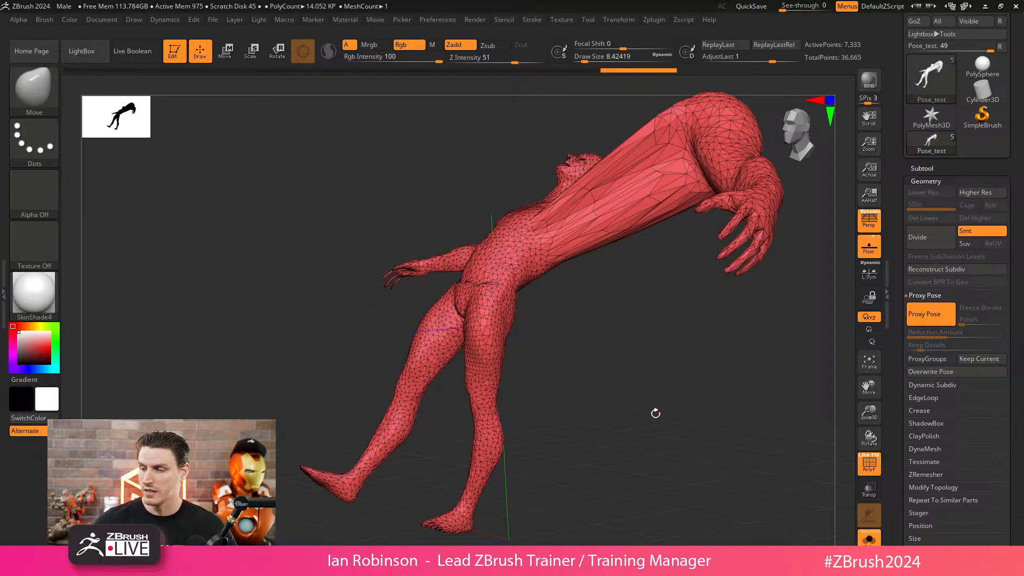
left_click_drag(584, 377, 551, 405)
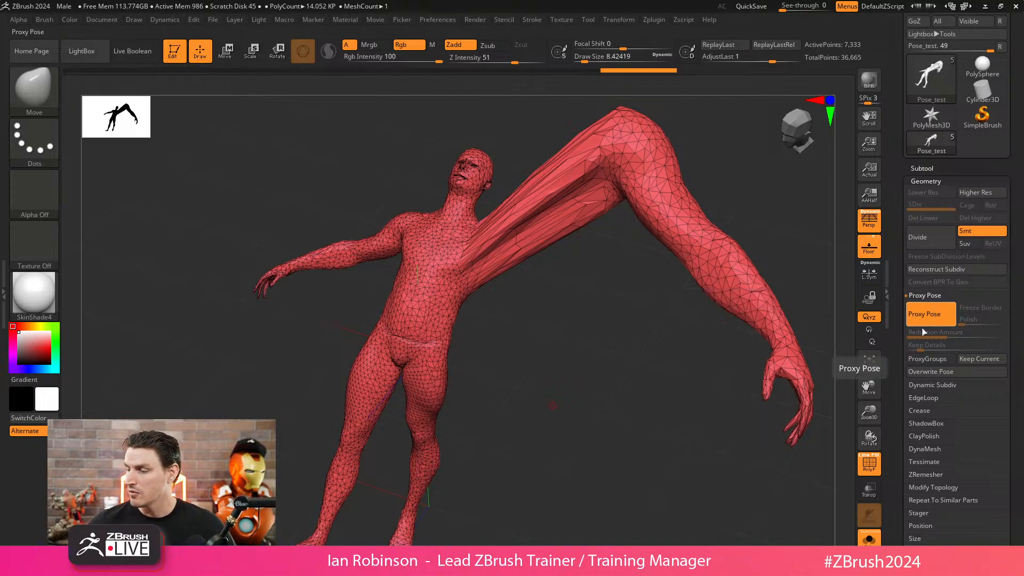
- Overwrite the figure's pose with Pose_1 and after that with the backward-leaning Pose_2
key("n")
left_click(525, 415)
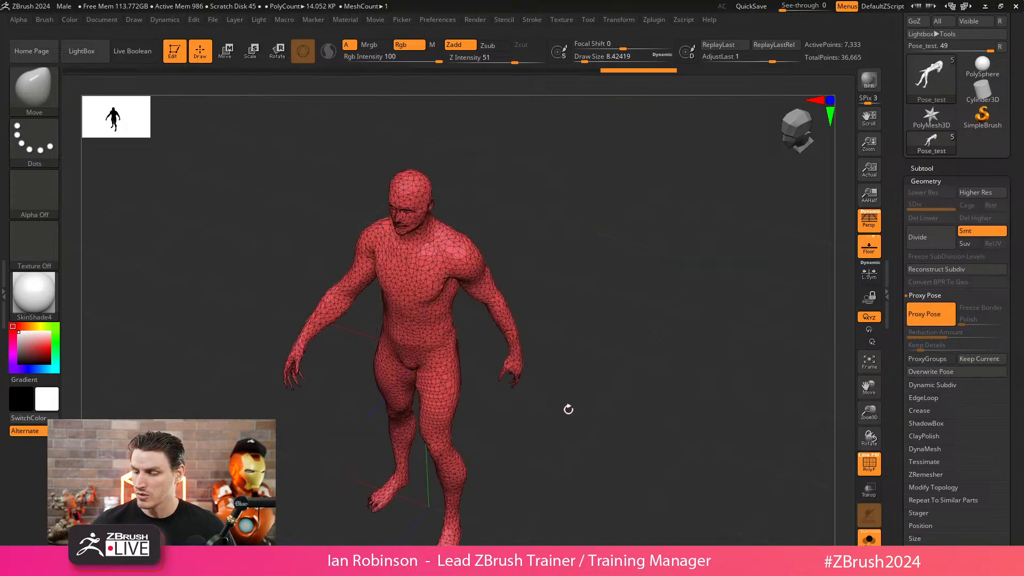
key("n")
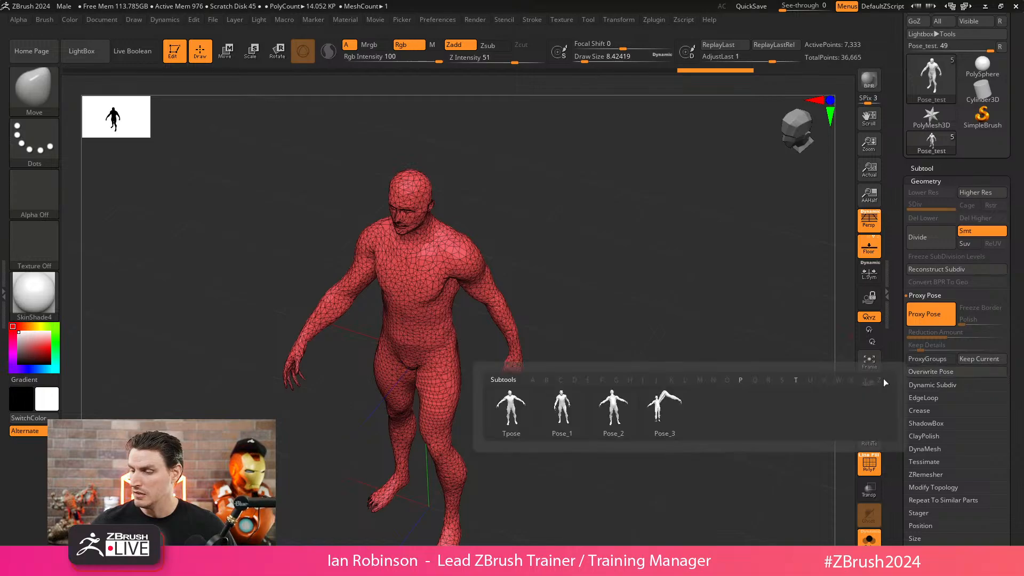
left_click(631, 422)
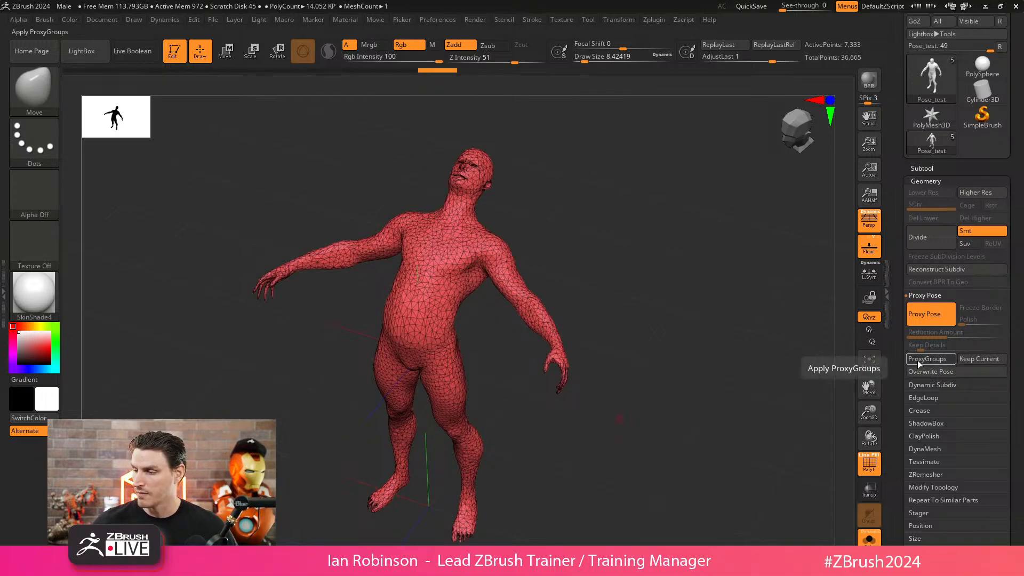
- Select the Pose_test subtool and turn off Proxy Pose to return its backward-leaning figure to the full-resolution mesh
left_click(915, 170)
left_click(929, 174)
left_click(937, 126)
mouse_move(743, 290)
left_mouse_down()
mouse_move(703, 308)
mouse_move(746, 301)
left_mouse_up()
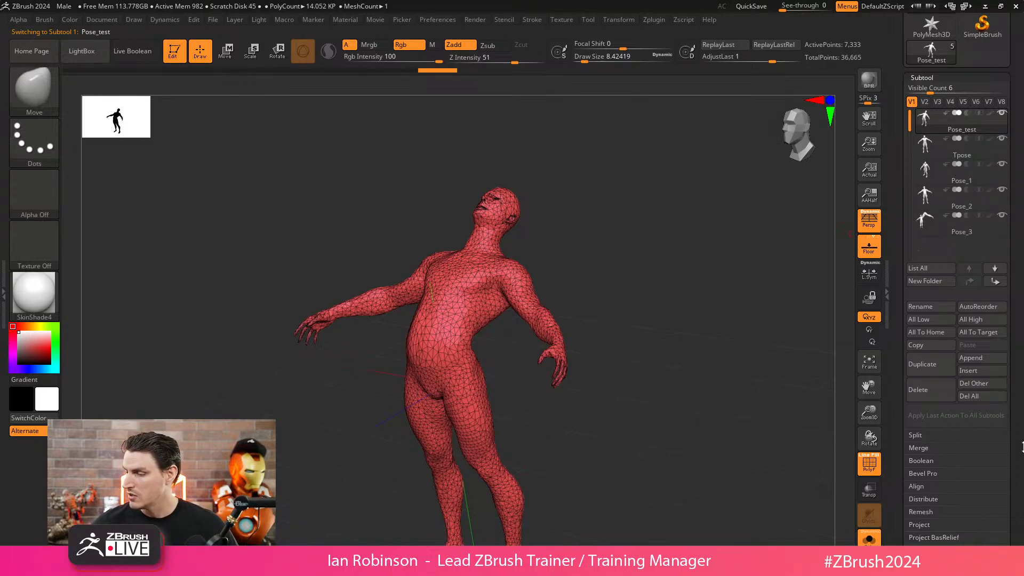
left_click_drag(1021, 448, 1009, 363)
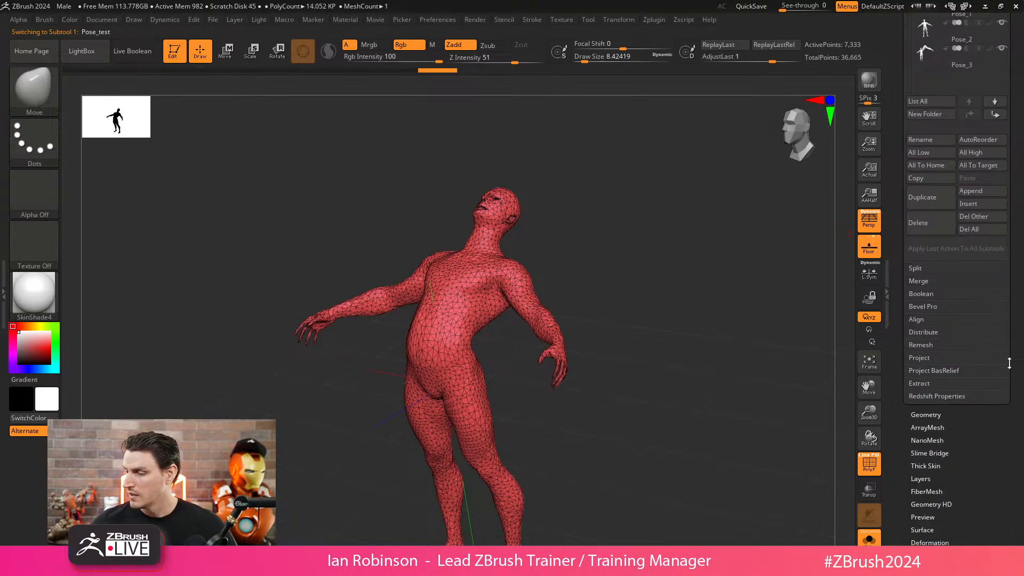
left_click(926, 415)
left_click(924, 163)
left_click_drag(655, 375, 662, 336)
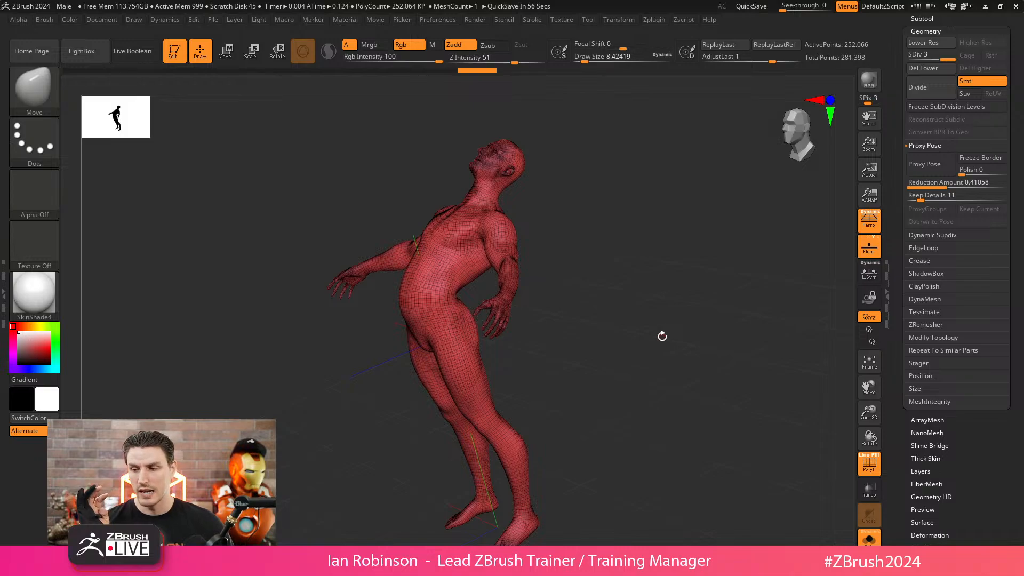
- Undo and redo the switch out of Proxy Pose, and inspect the full-resolution figure from the front side
key("ctrl+z")
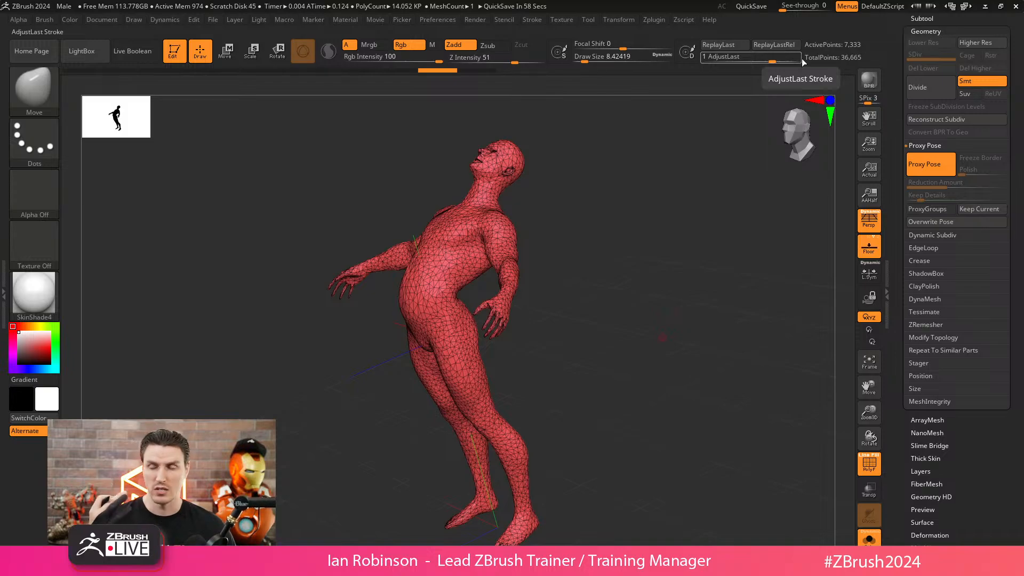
left_click_drag(626, 235, 617, 271)
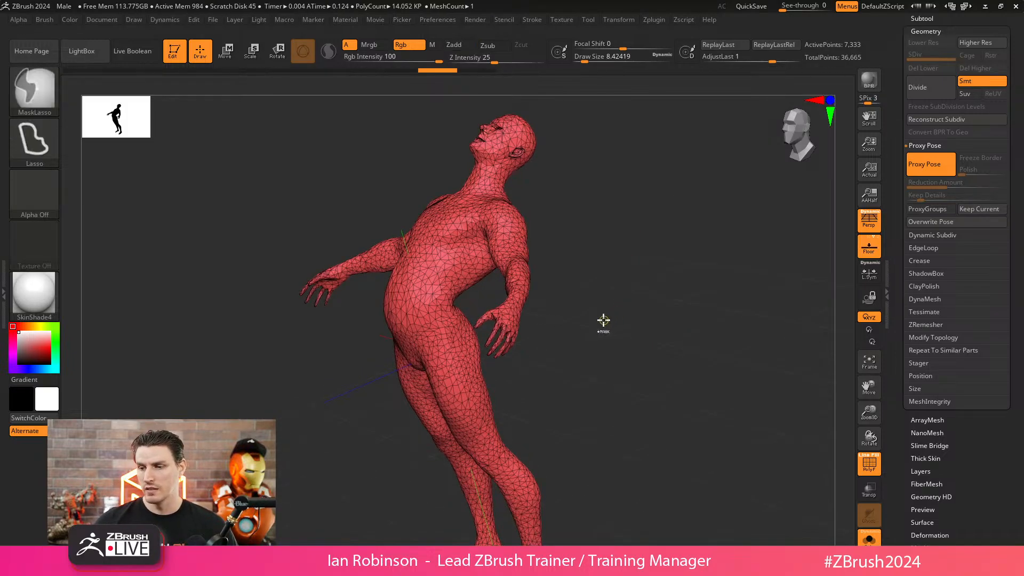
key("ctrl+shift+z")
key("w")
left_click_drag(600, 136, 599, 203)
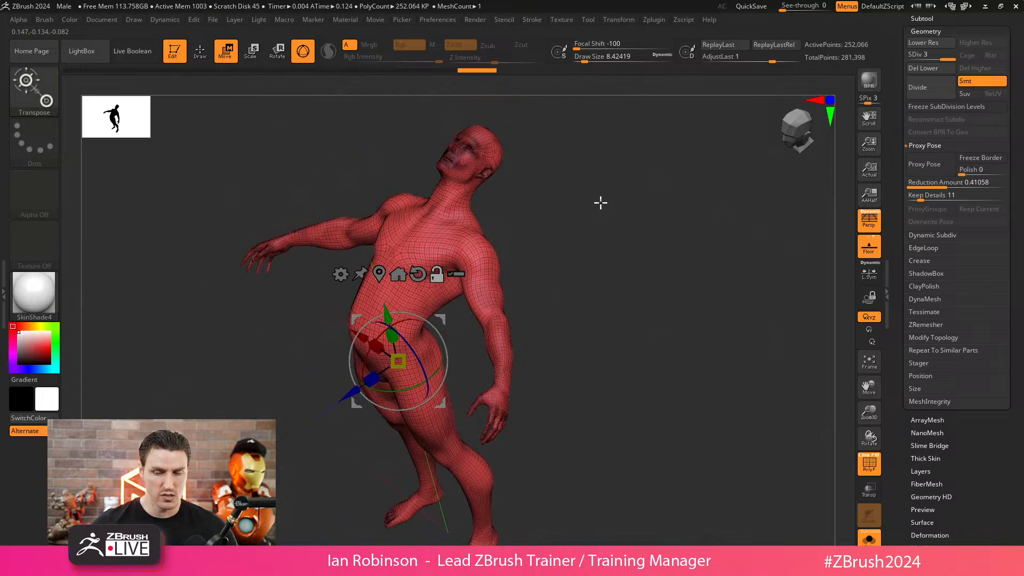
- Choose the ClayBuildup brush with a draw size of about 68 and hide the wireframe on the full-resolution figure
key("q")
key("b")
key("c")
key("b")
mouse_move(510, 203)
left_mouse_down()
mouse_move(543, 196)
mouse_move(537, 217)
mouse_move(455, 258)
mouse_move(467, 269)
left_mouse_up()
key("s")
mouse_move(575, 234)
left_mouse_down()
mouse_move(496, 254)
mouse_move(486, 271)
mouse_move(464, 259)
left_mouse_up()
key("shift+f")
mouse_move(465, 296)
left_mouse_down()
mouse_move(555, 427)
mouse_move(632, 336)
left_mouse_up()
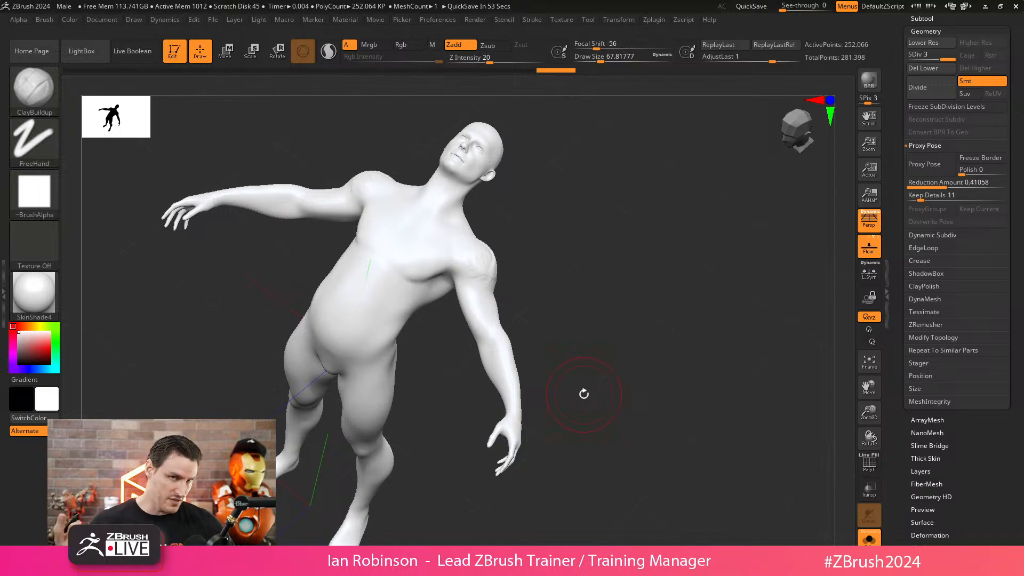
- Undo back through the pose changes to the proxy mesh in Pose_1, and show the wireframe again
key("ctrl+z")
key("ctrl+z")
key("ctrl+z")
key("ctrl+z")
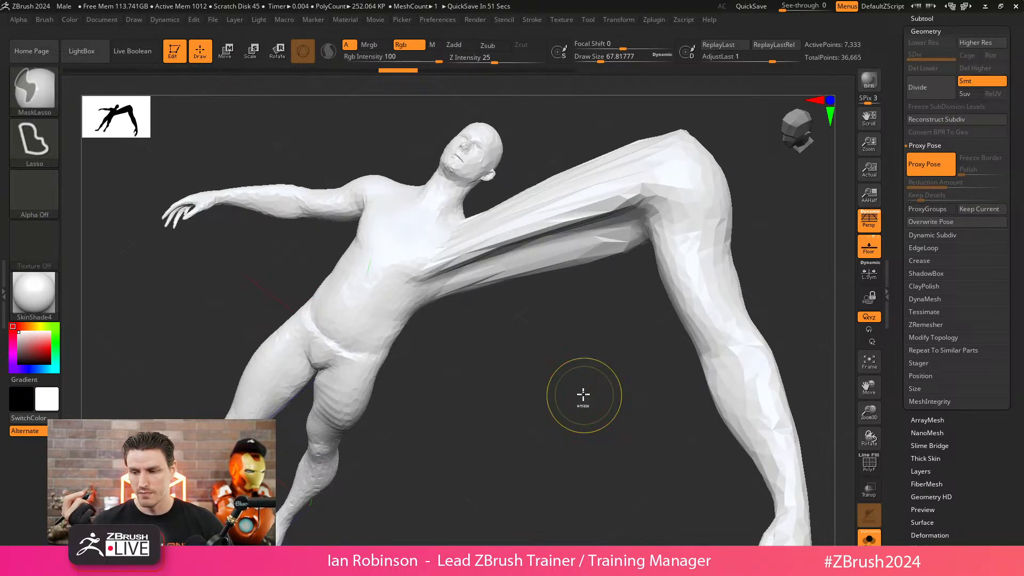
key("shift+f")
left_click_drag(585, 393, 654, 254)
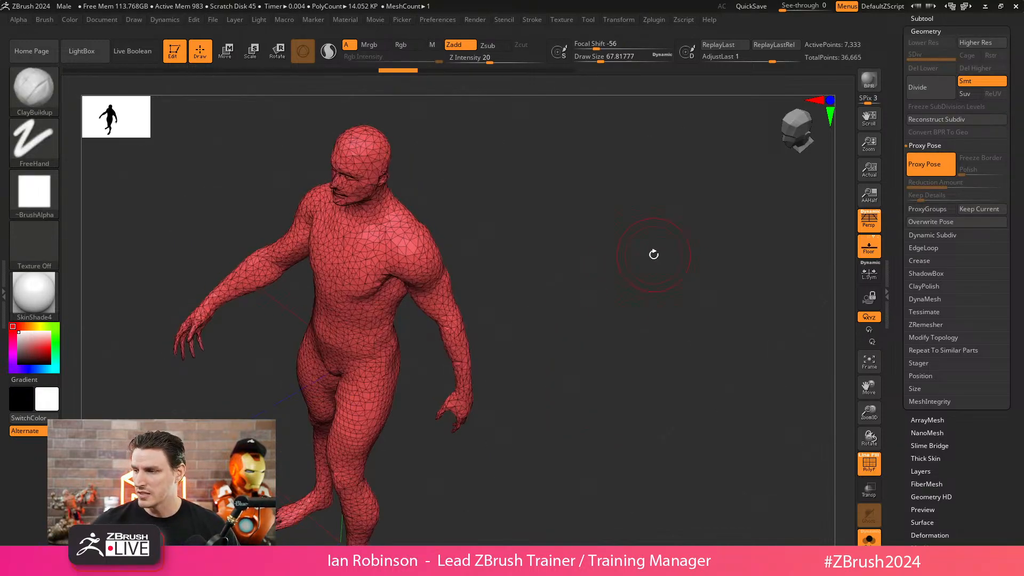
- View the Pose_1 subtool, reselect Pose_test and run Overwrite Pose on it with a stored pose
left_click(930, 19)
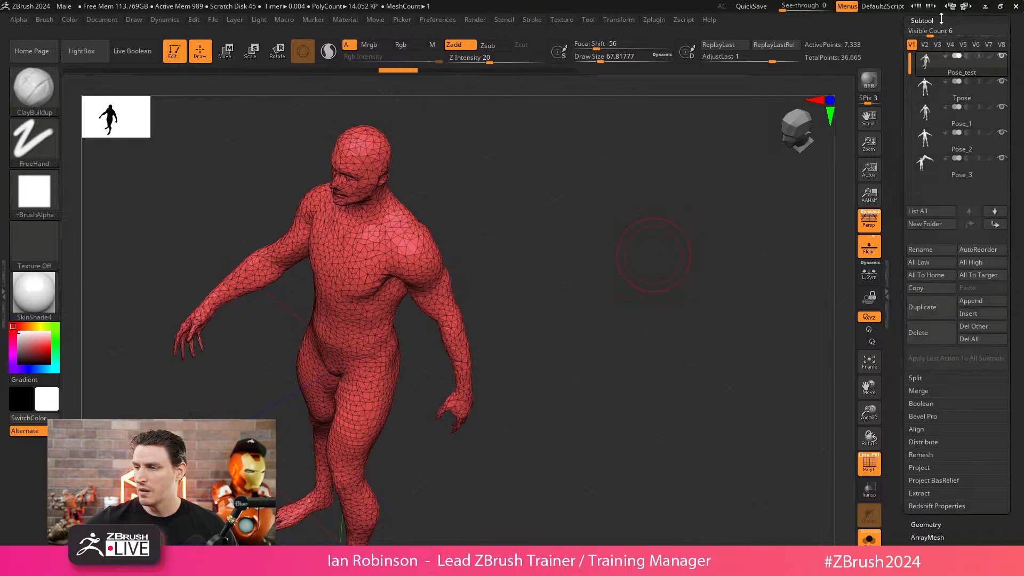
left_click(955, 124)
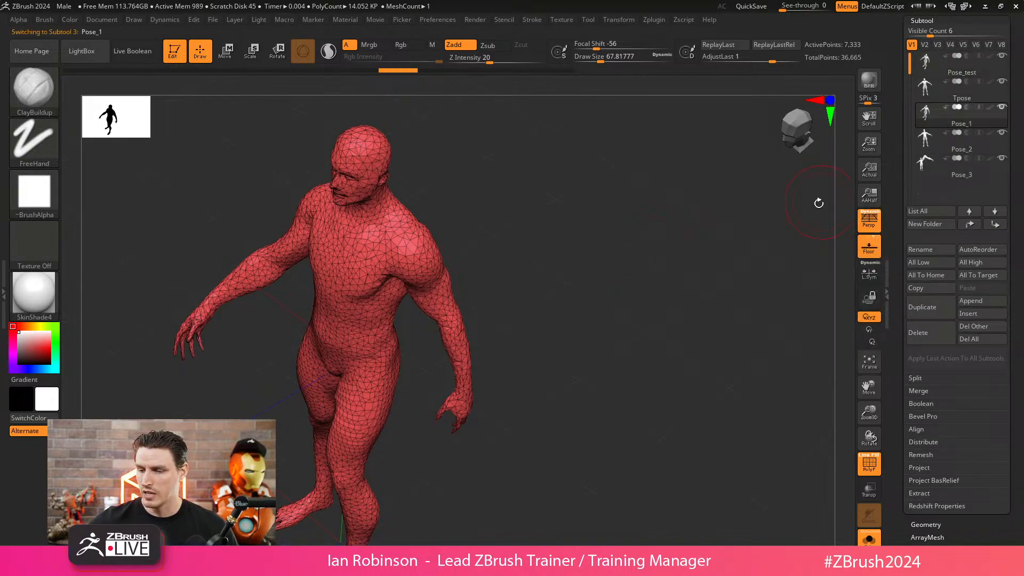
left_click_drag(619, 295, 625, 286)
left_click(958, 70)
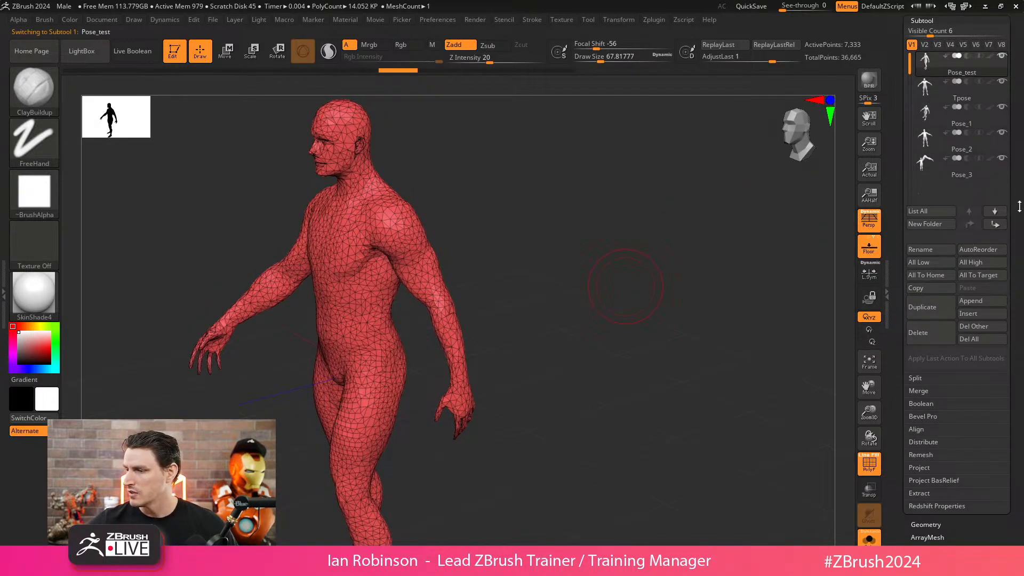
left_click_drag(1019, 206, 1017, 98)
left_click(934, 418)
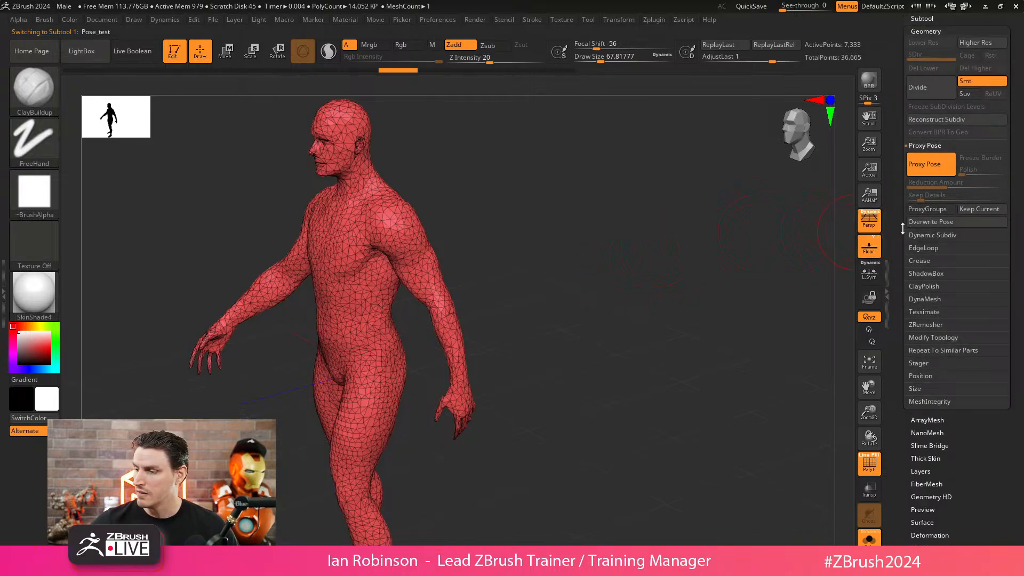
left_click(931, 222)
left_click(561, 261)
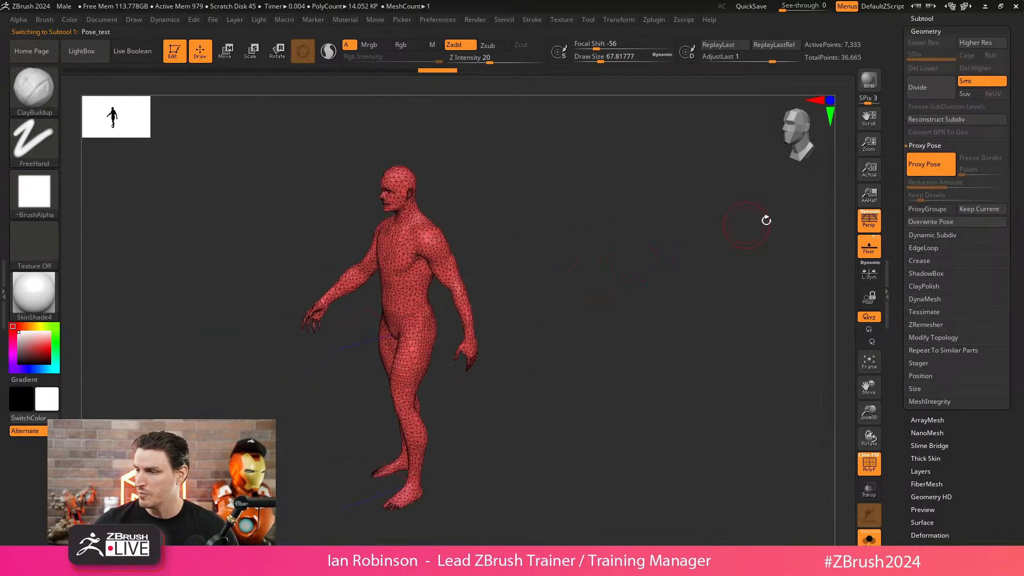
- Switch to the Tpose subtool and view it from the front
left_click(928, 28)
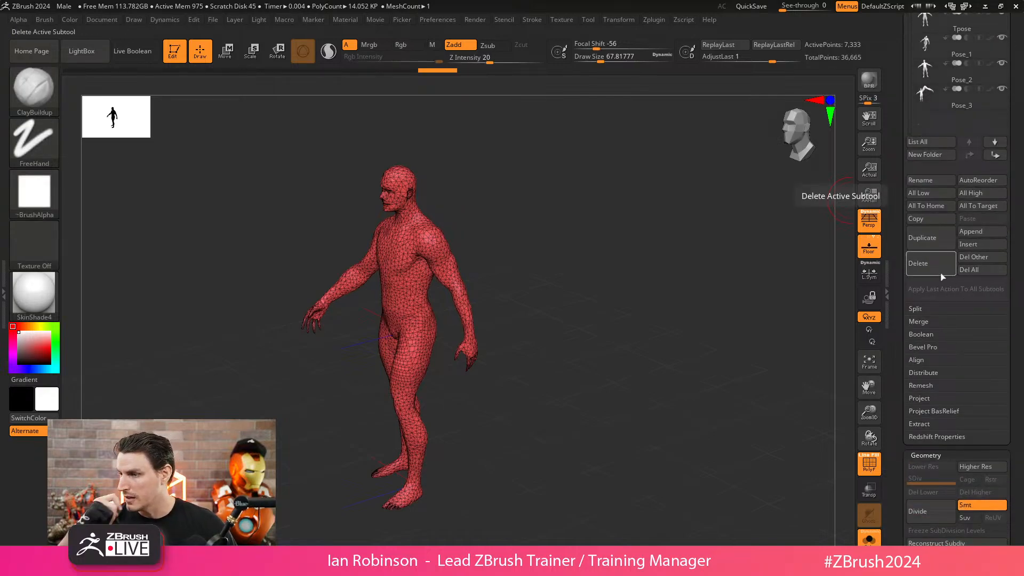
left_click_drag(1017, 213, 1016, 246)
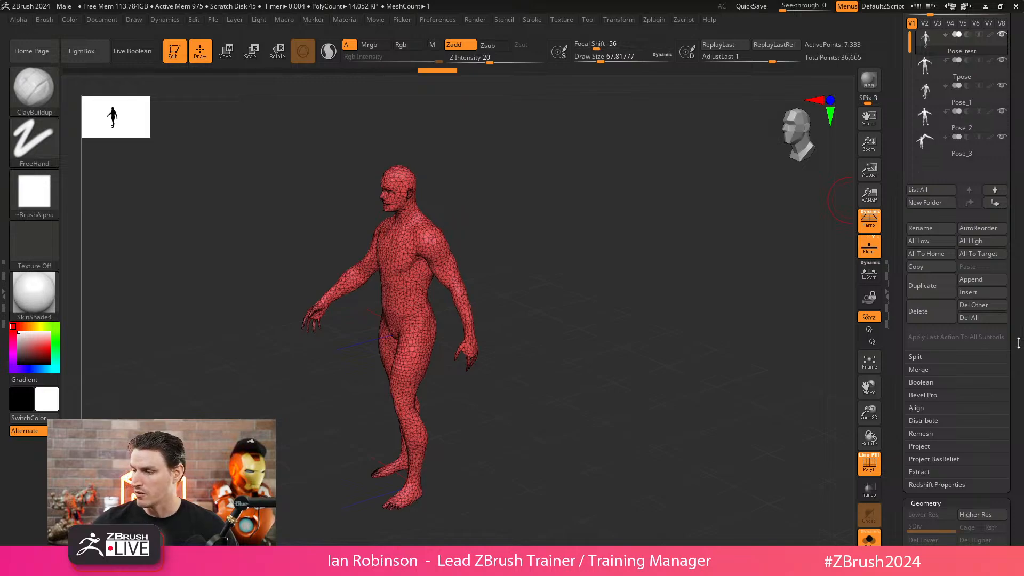
left_click(932, 72)
left_click_drag(649, 313, 653, 361, "alt")
key("shift+f")
key("shift+f")
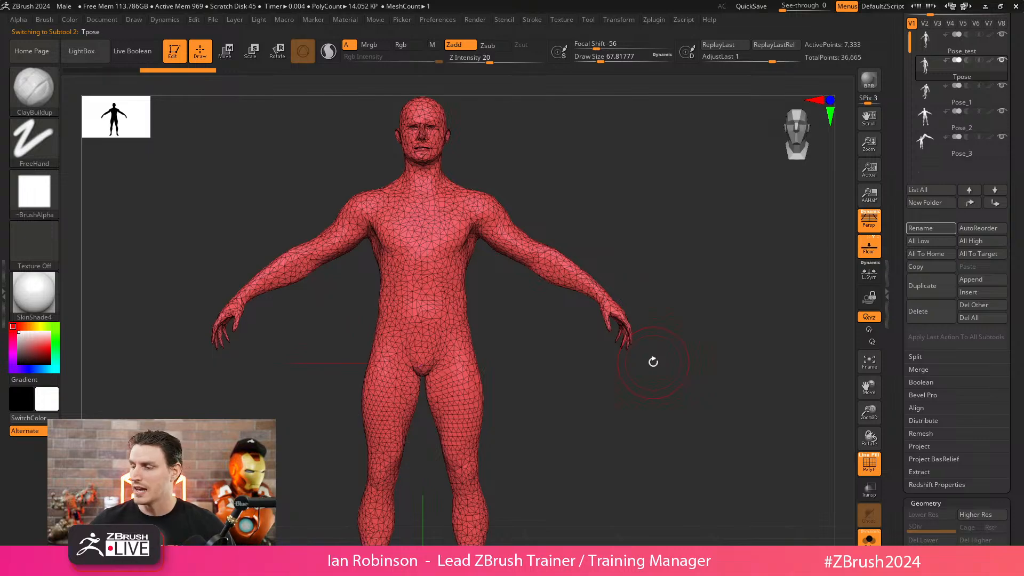
- Turn off Proxy Pose on the Tpose subtool to inspect its full-resolution mesh, and undo that switch
left_click_drag(1017, 324, 1009, 247)
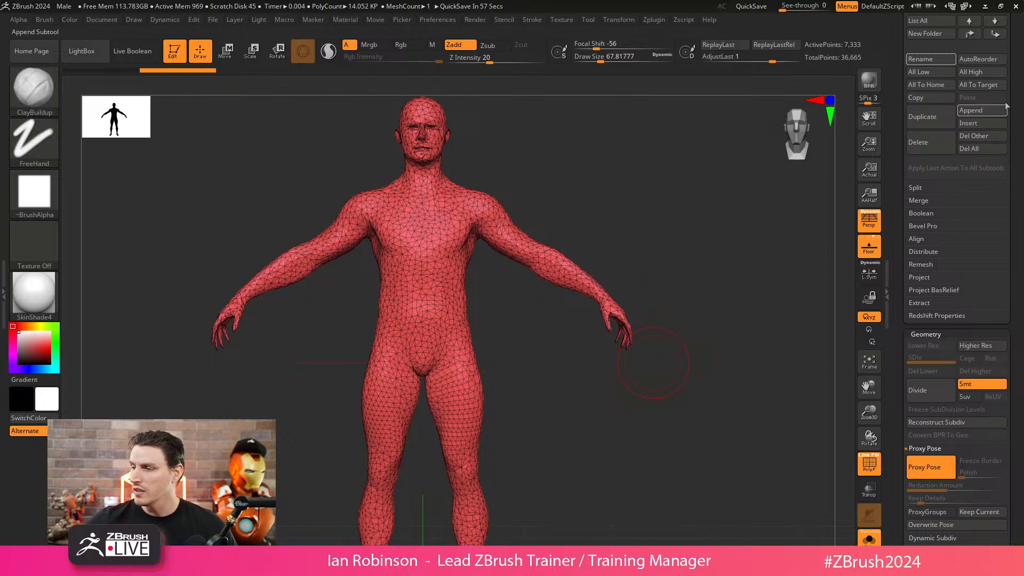
scroll(943, 35, "up", 3)
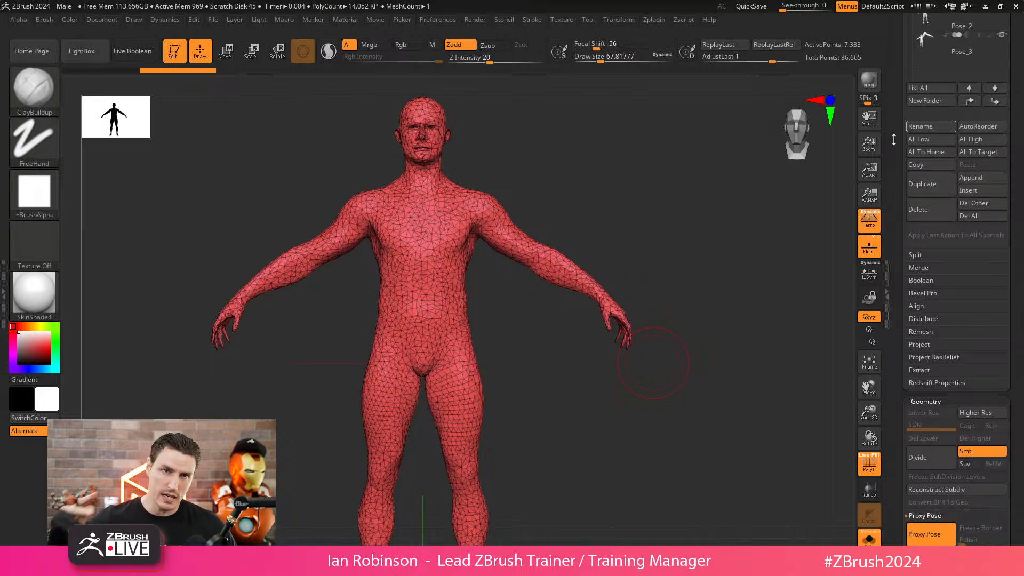
scroll(893, 140, "down", 7)
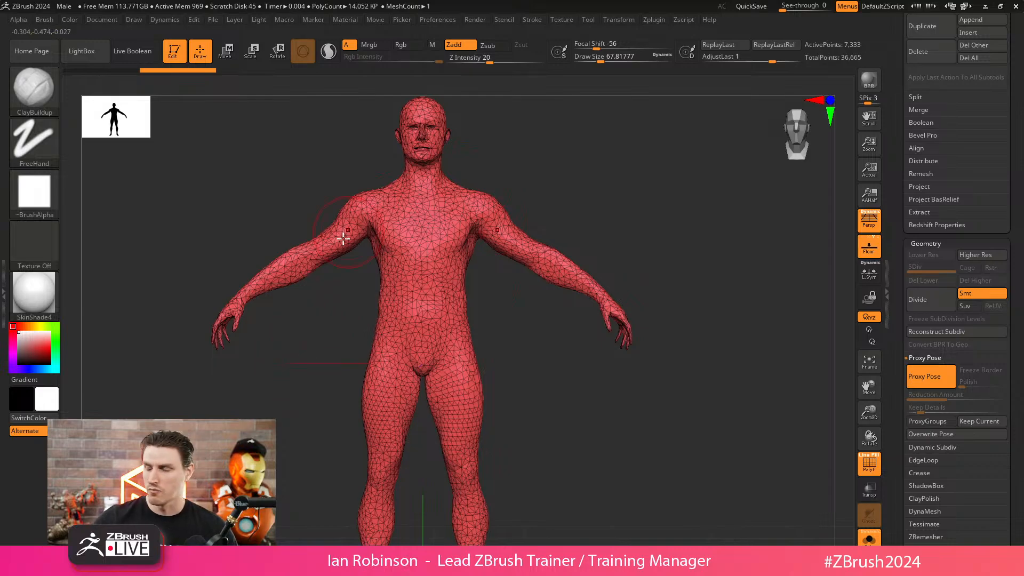
left_click_drag(570, 394, 513, 355)
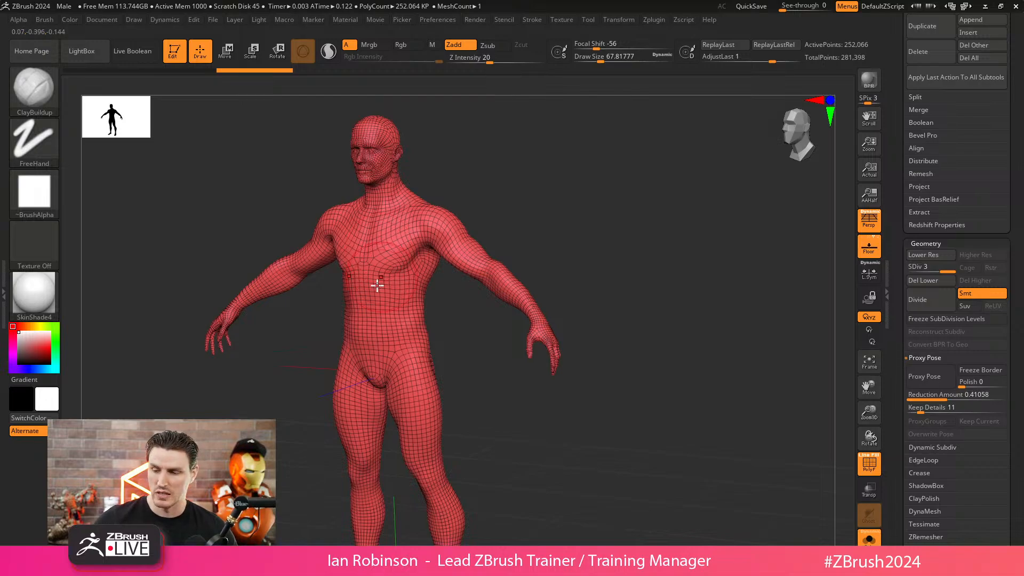
key("ctrl+z")
left_click_drag(613, 299, 610, 272, "alt")
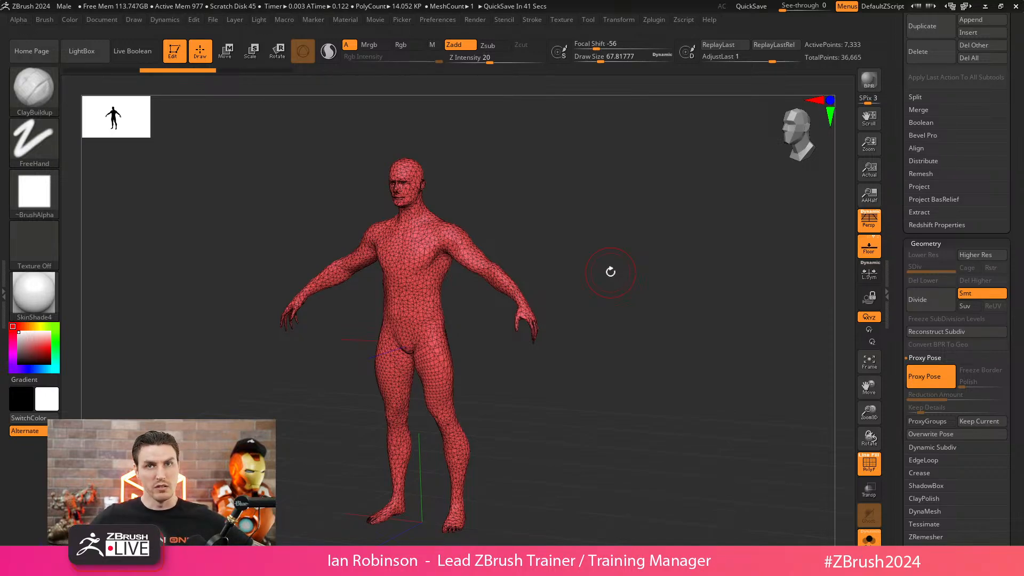
scroll(1022, 138, "up", 3)
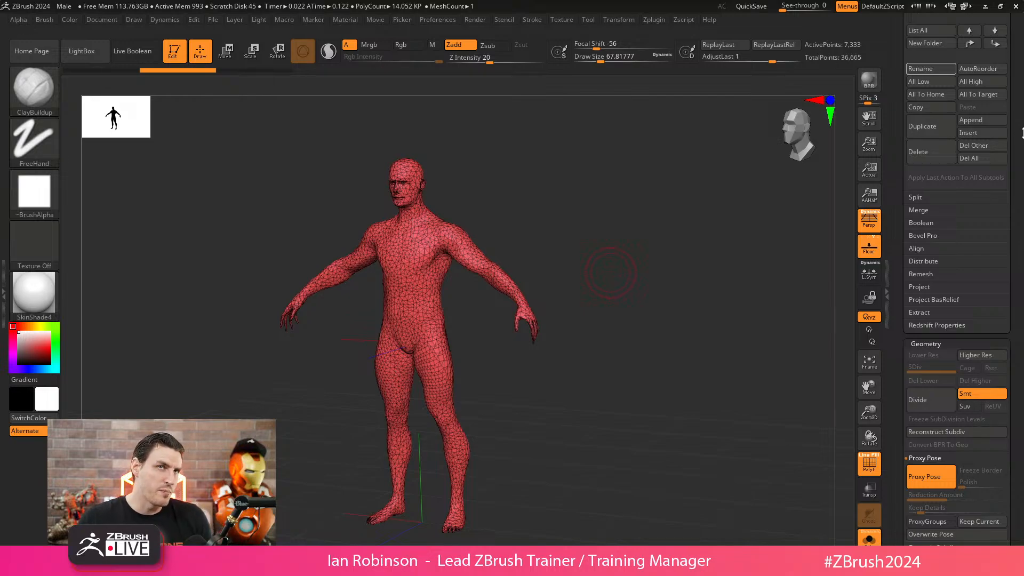
left_click_drag(549, 201, 559, 219)
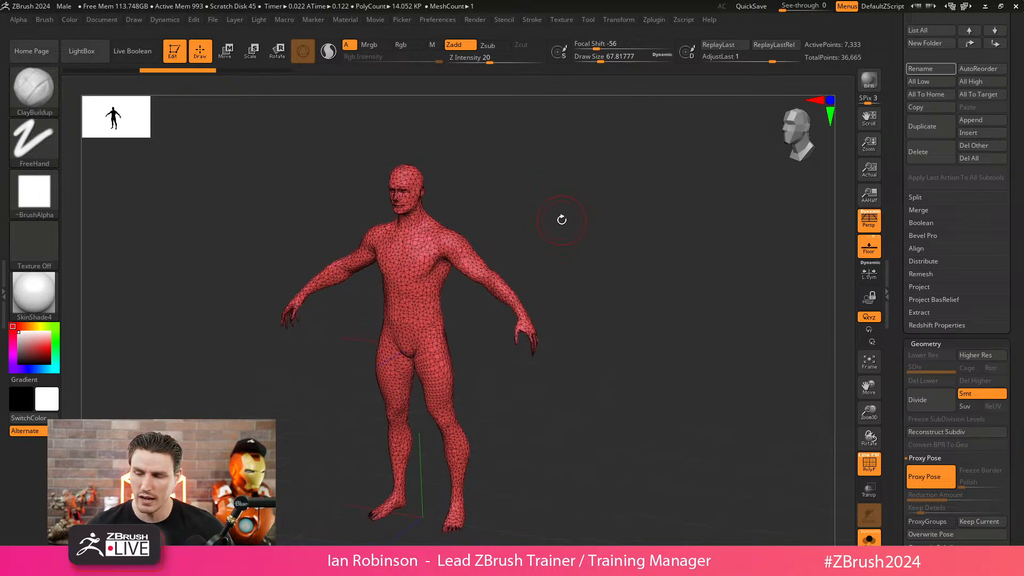
key("b")
key("i")
key("t")
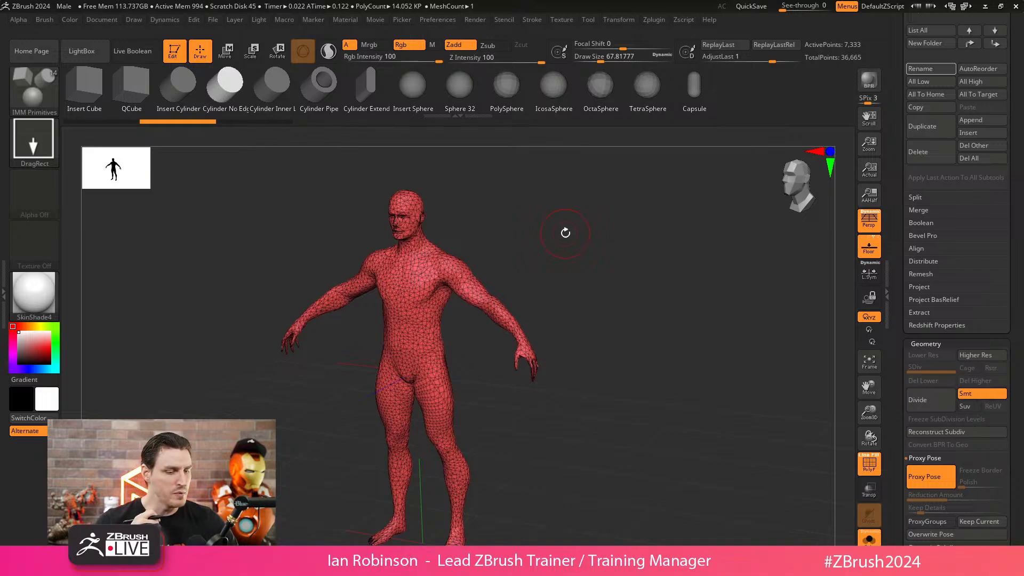
- Sculpt on the Tpose proxy's shoulder and upper back using ClayBuildup at a draw size of about 80
key("b")
key("c")
key("b")
mouse_move(562, 229)
left_mouse_down()
mouse_move(599, 265)
mouse_move(598, 226)
mouse_move(576, 316)
left_mouse_up()
key("s")
left_click_drag(378, 324, 381, 324)
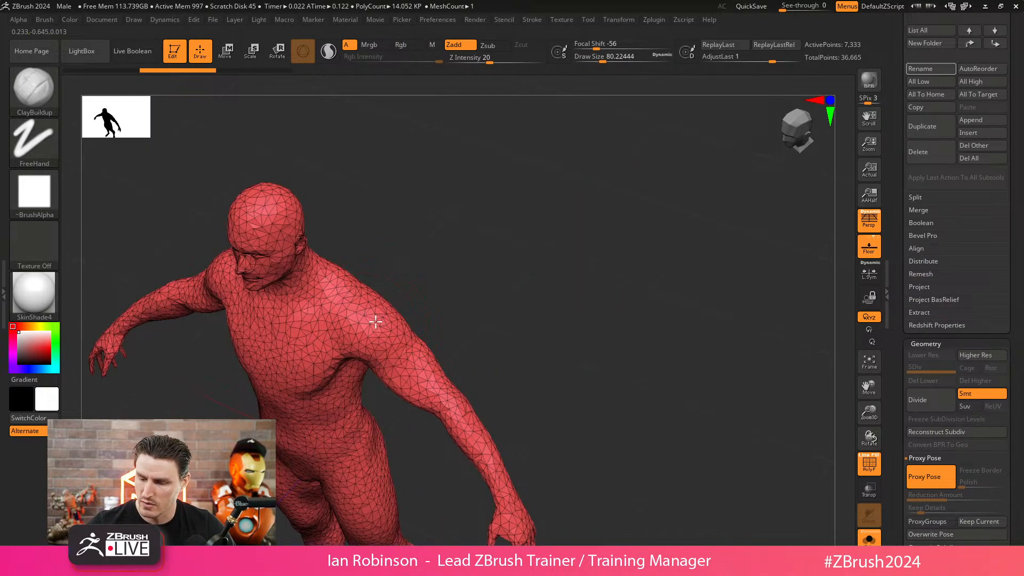
left_click_drag(483, 280, 421, 299)
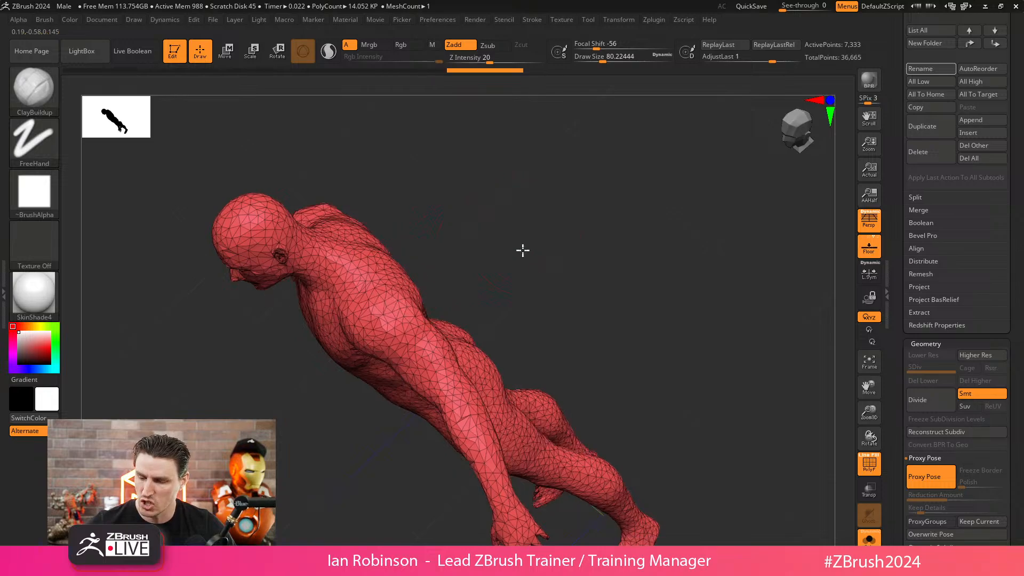
left_click_drag(524, 246, 377, 322)
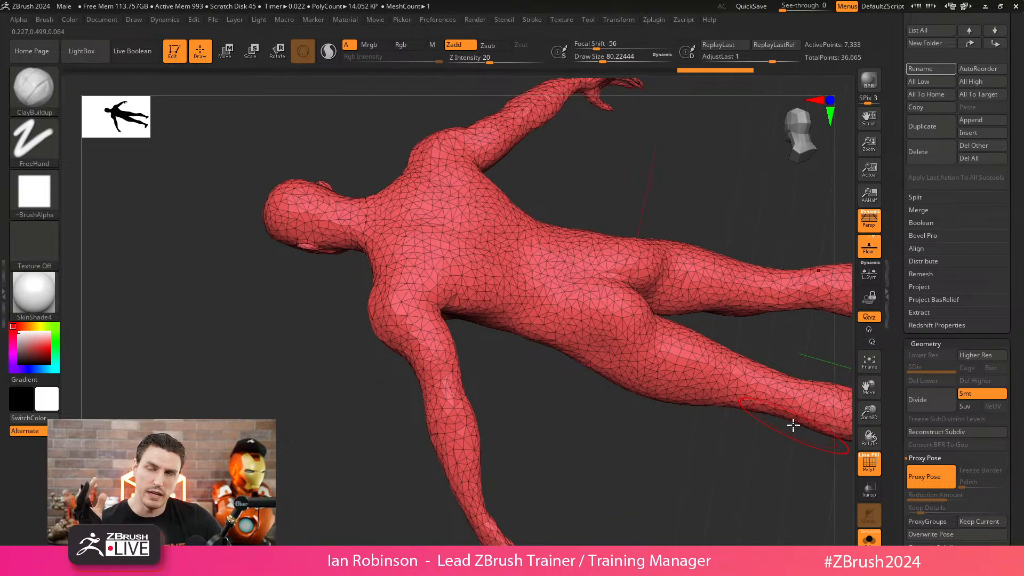
left_click_drag(633, 322, 567, 301)
- Turn Proxy Pose off and on again to check the sculpted result, and undo the shoulder strokes
left_click(924, 480)
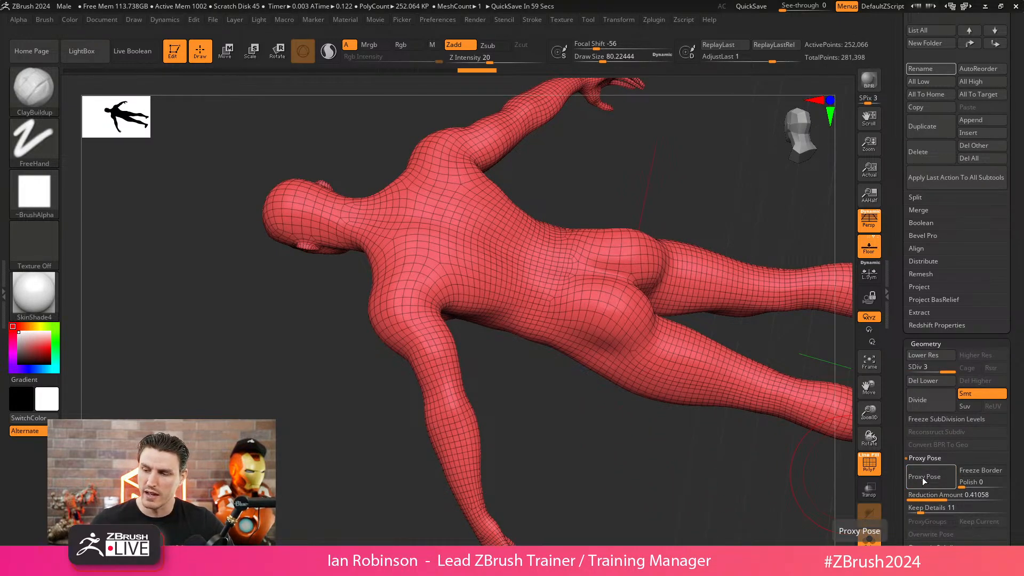
left_click(923, 479)
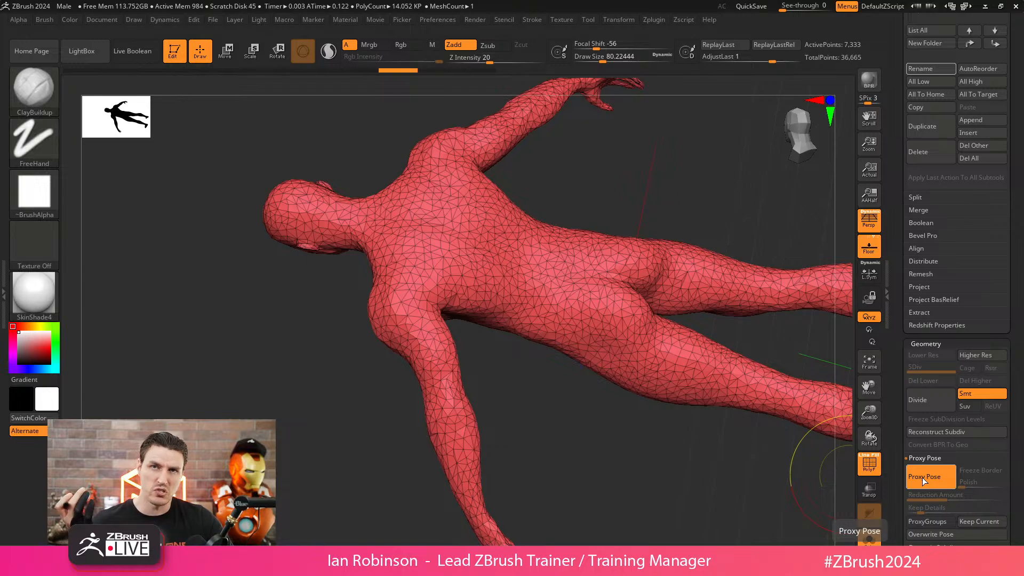
key("ctrl")
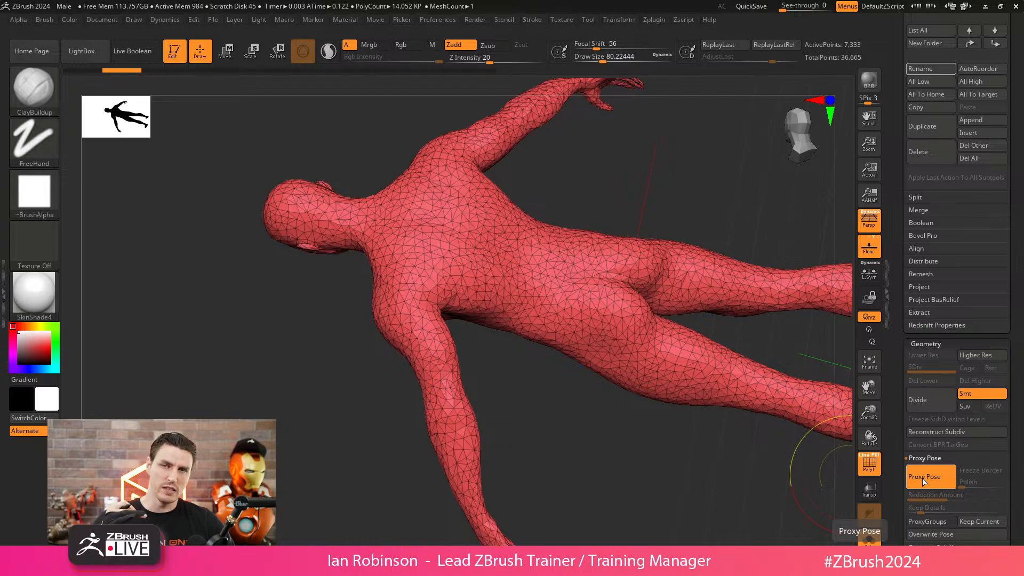
- Try to insert the Cover05 mesh from the IMM SteamGears brush onto the proxy figure's shoulder
key("b")
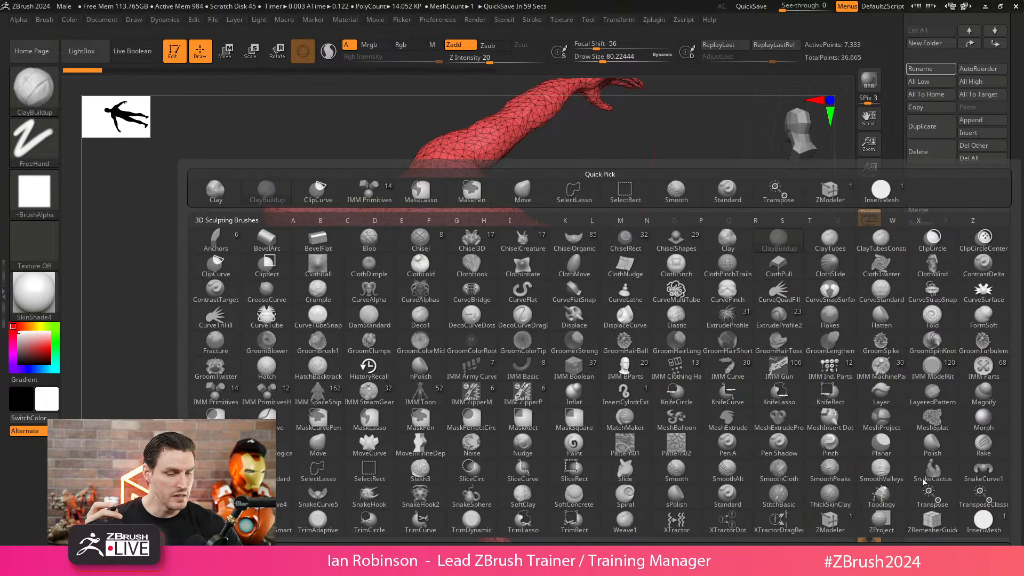
key("i")
left_click(370, 399)
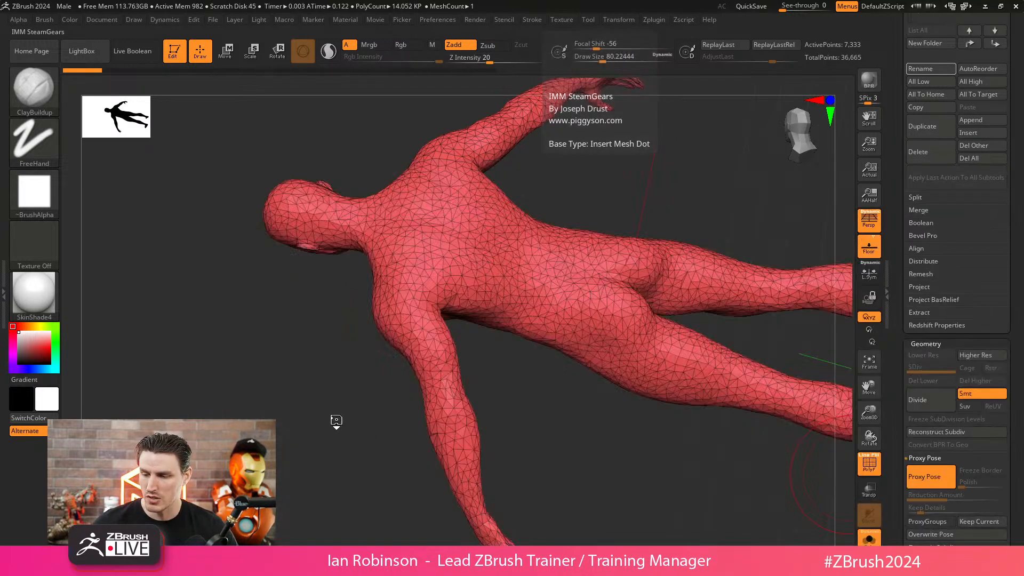
right_click_drag(556, 235, 492, 299, "alt")
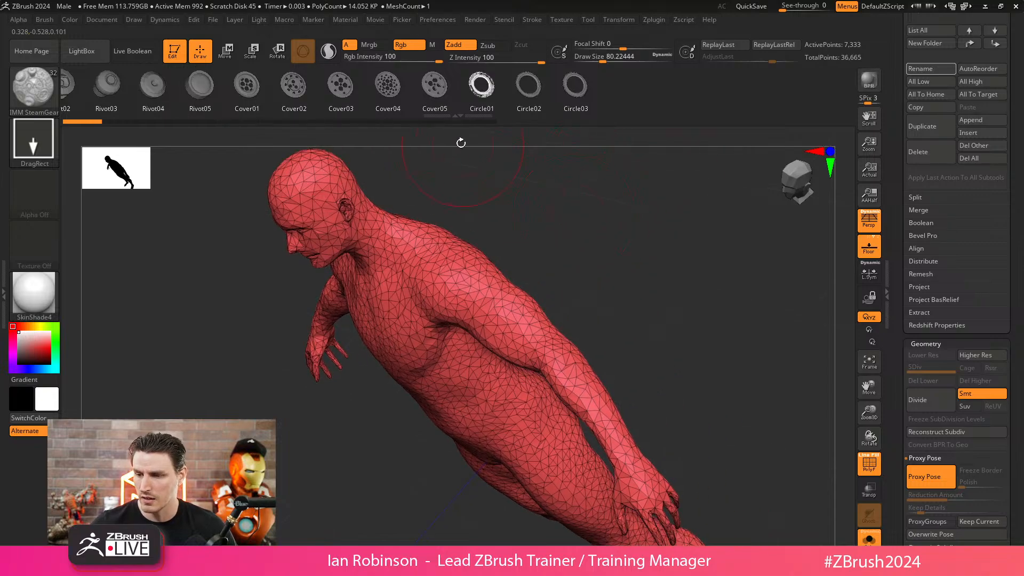
left_click(445, 95)
left_click(480, 296)
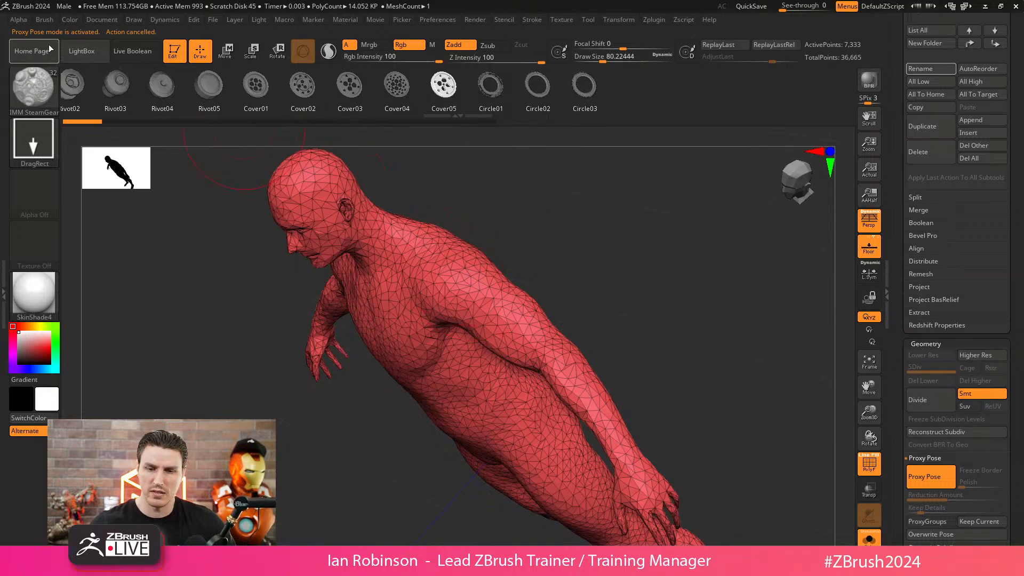
- Select the Pose_test subtool and switch its figure back to the reduced-resolution mesh
left_click(513, 308)
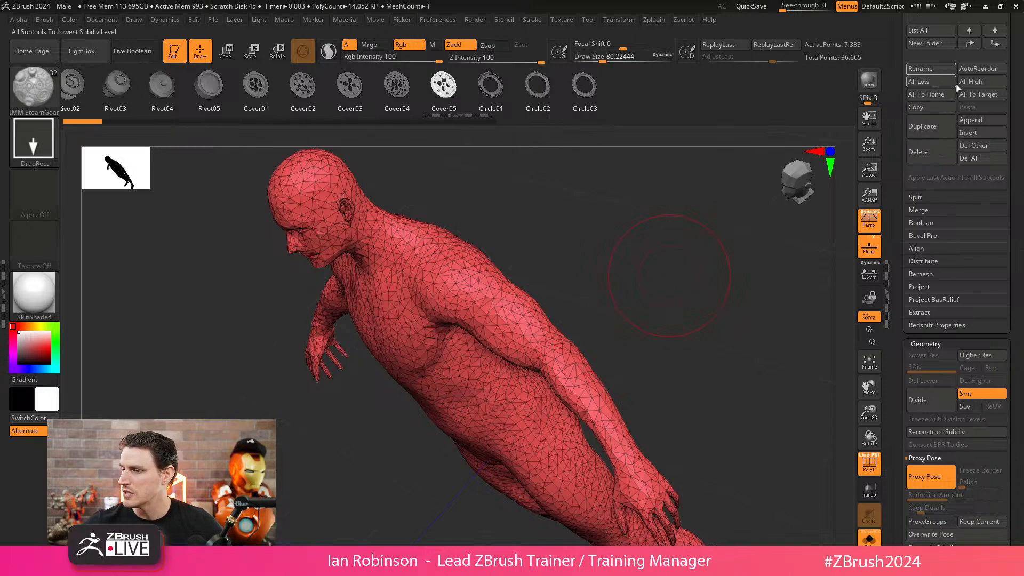
scroll(1023, 158, "up", 2)
scroll(939, 114, "up", 6)
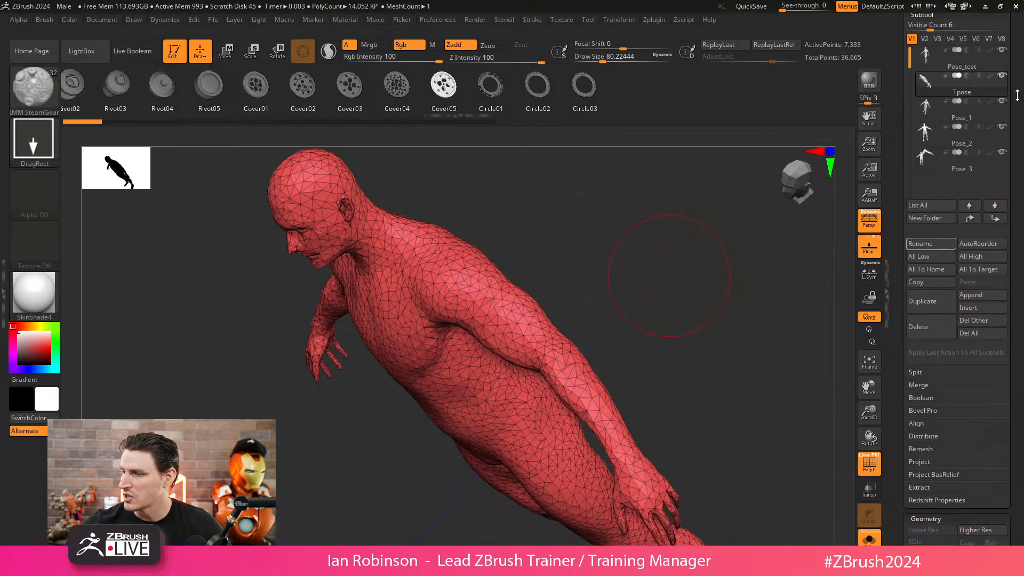
left_click(933, 67)
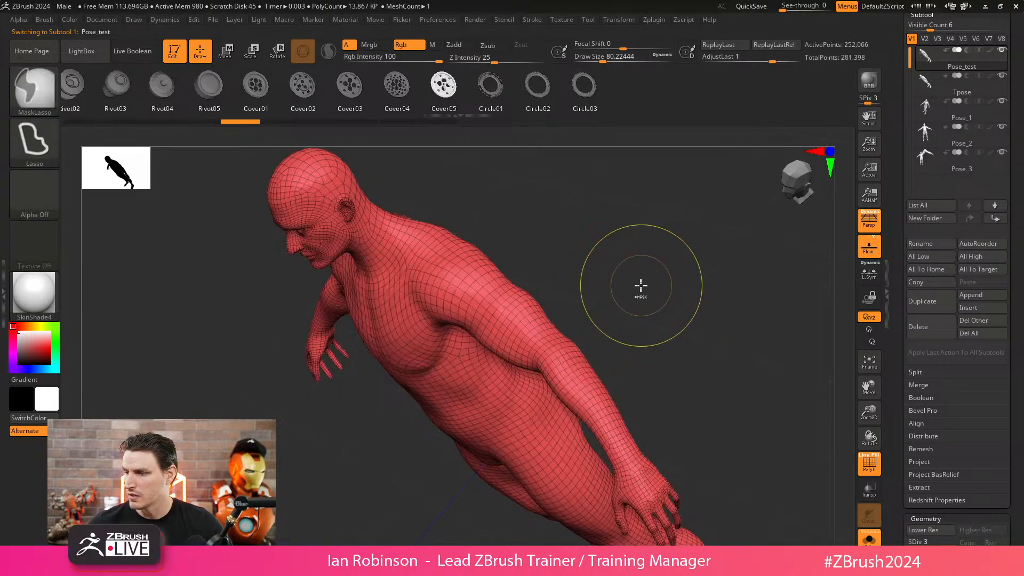
left_click_drag(626, 277, 649, 256)
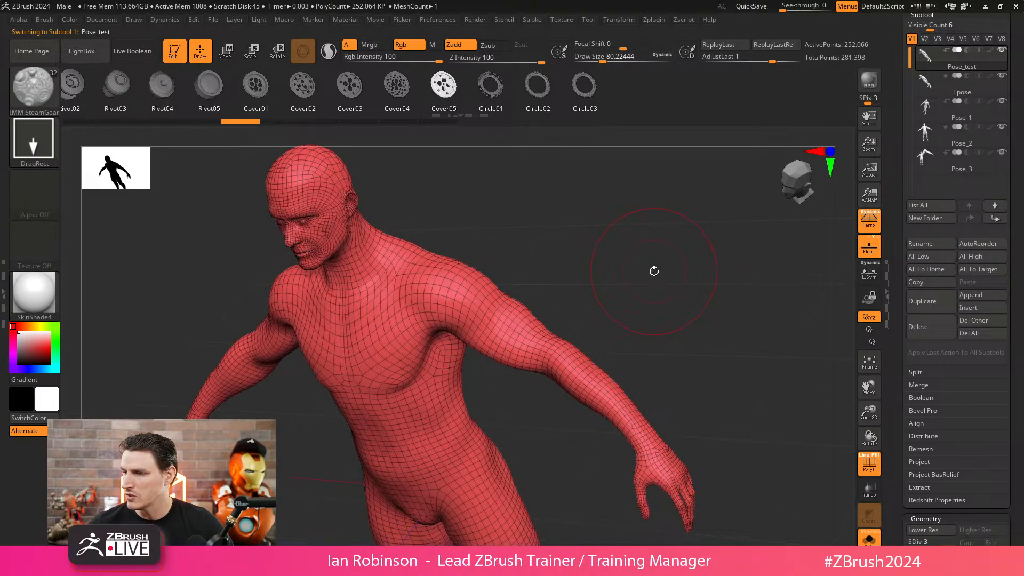
key("shift+d")
key("shift+d")
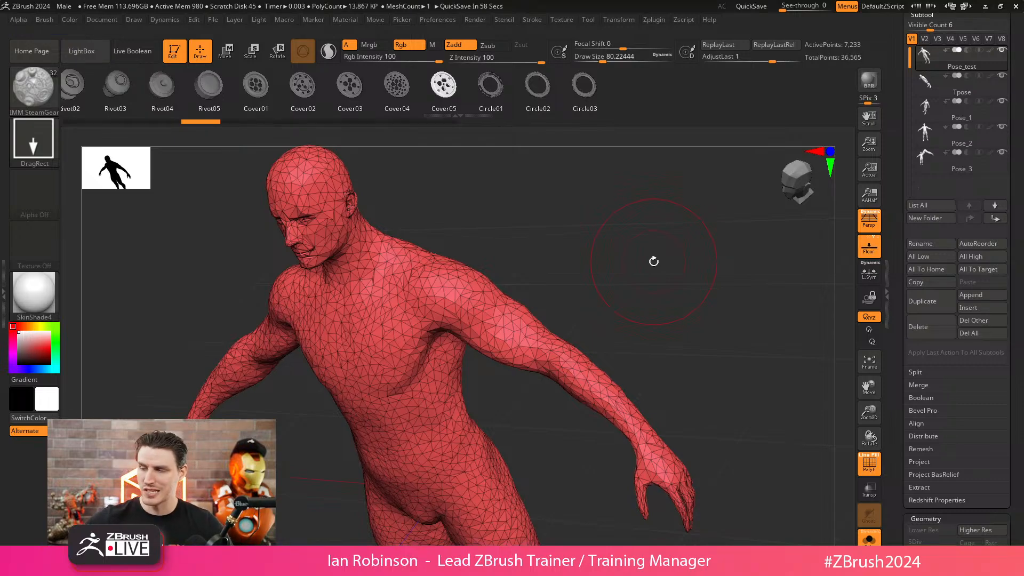
- Duplicate the Pose_test subtool and move the copy to the end of the subtool list
key("ctrl+shift")
key("ctrl+shift+z")
key("ctrl+shift+z")
key("ctrl+shift+d")
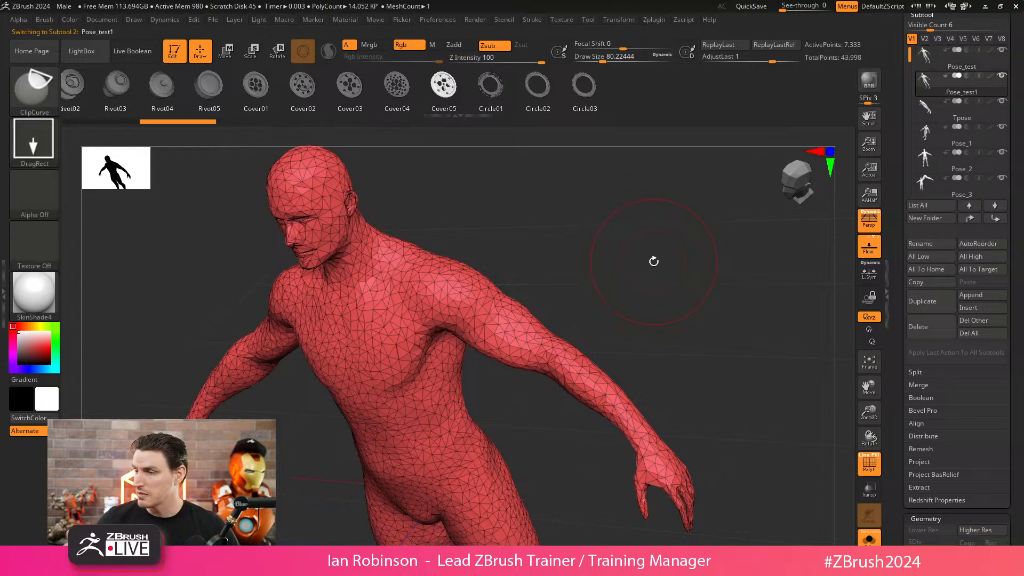
left_click(994, 205, "shift")
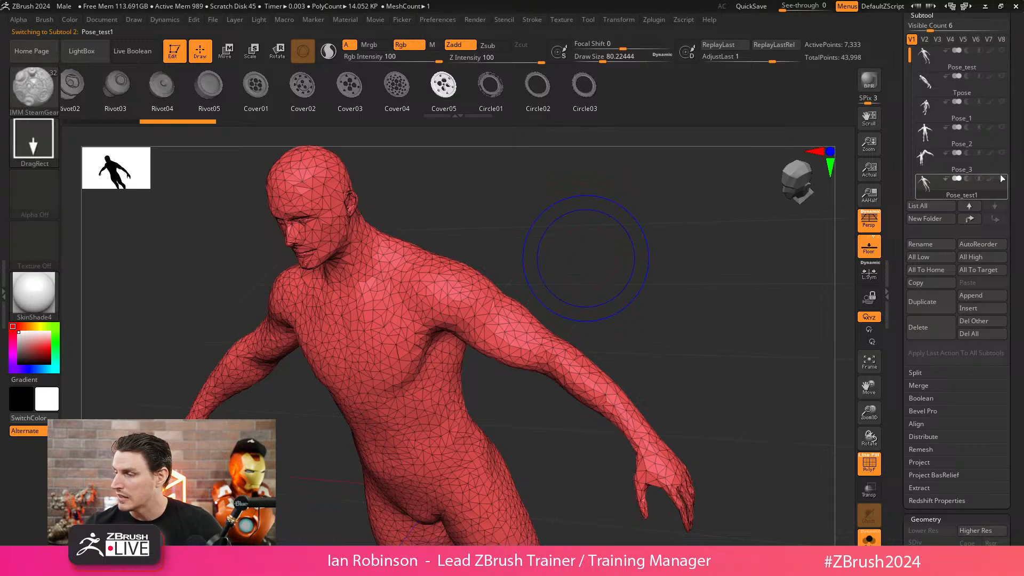
mouse_move(998, 183)
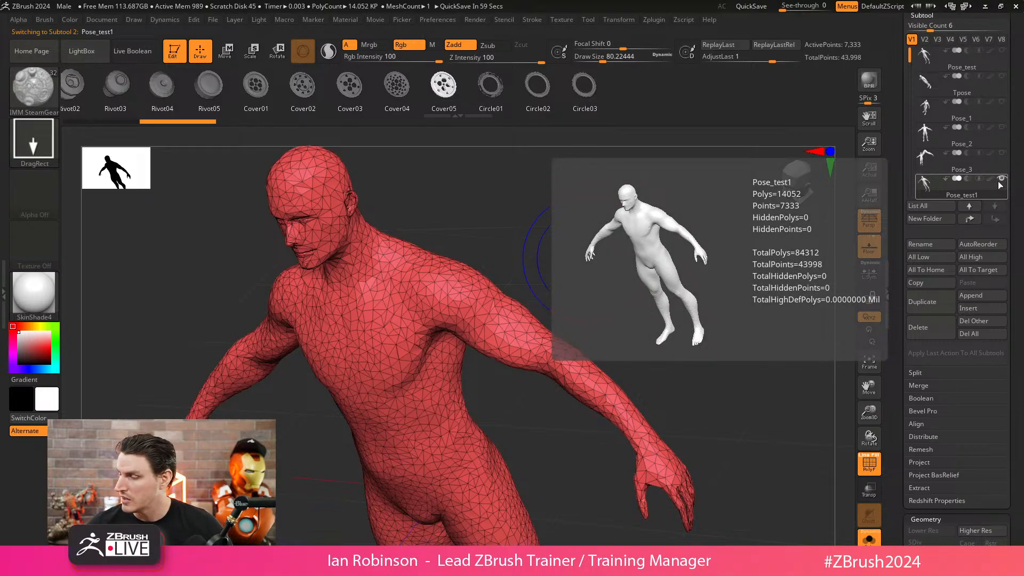
- Turn off Proxy Pose on the Pose_test1 copy and delete its lower subdivision levels, with the draw size at about 46
scroll(1009, 333, "down", 4)
left_click(924, 435)
key("s")
left_click_drag(559, 243, 546, 244)
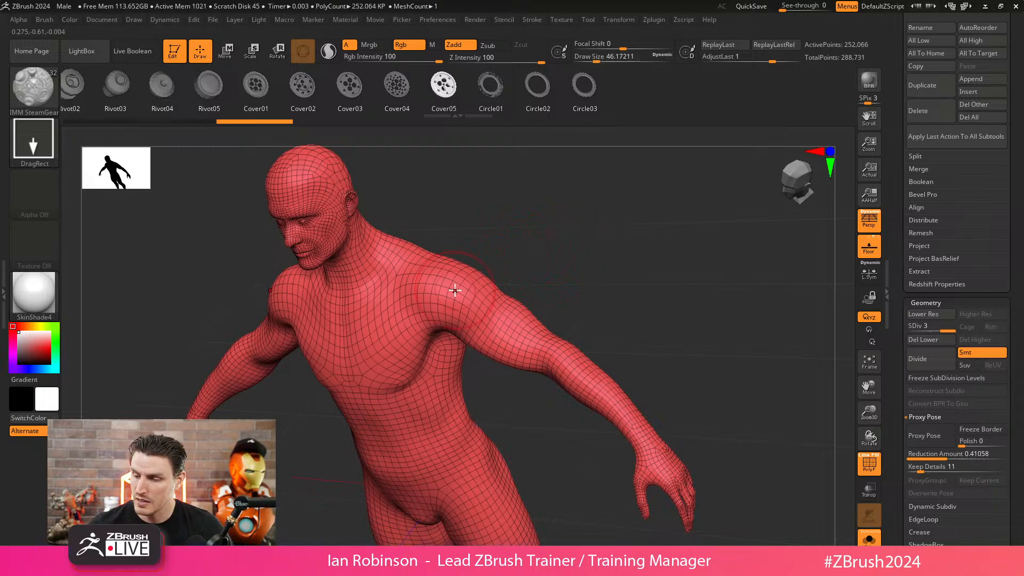
left_click(927, 356)
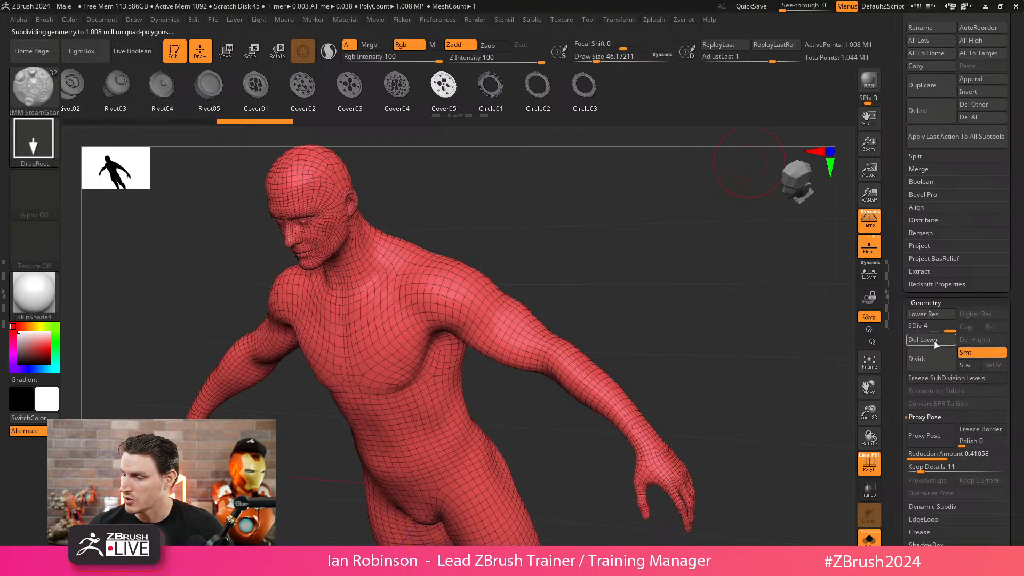
left_click(929, 341)
- Insert the Cover05 mesh symmetrically onto both shoulders of the figure
left_click_drag(692, 292, 587, 274, "alt")
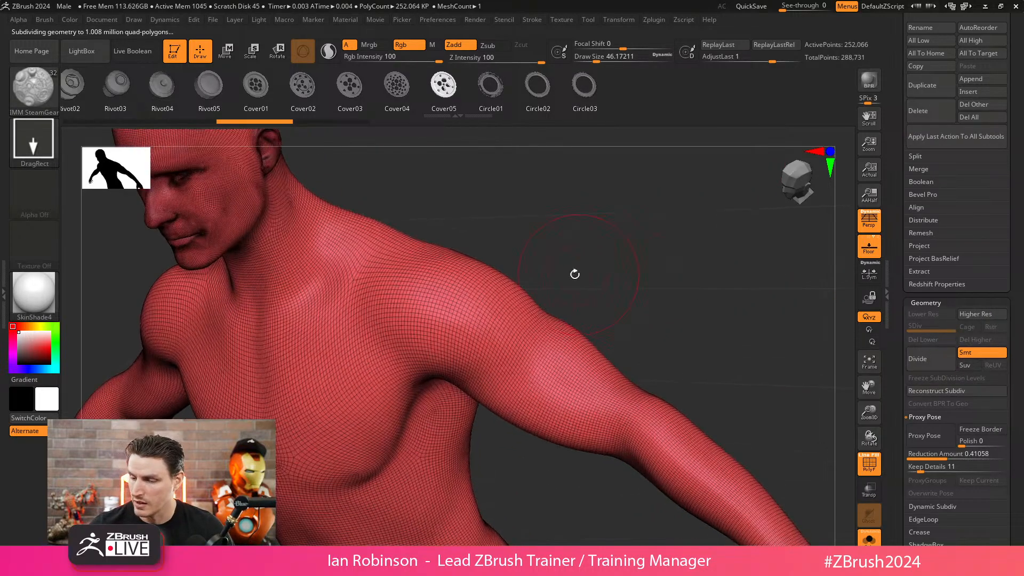
left_click_drag(457, 291, 489, 324)
mouse_move(672, 286)
left_mouse_down("shift")
mouse_move(686, 272)
mouse_move(637, 291)
mouse_move(628, 277)
left_mouse_up("shift")
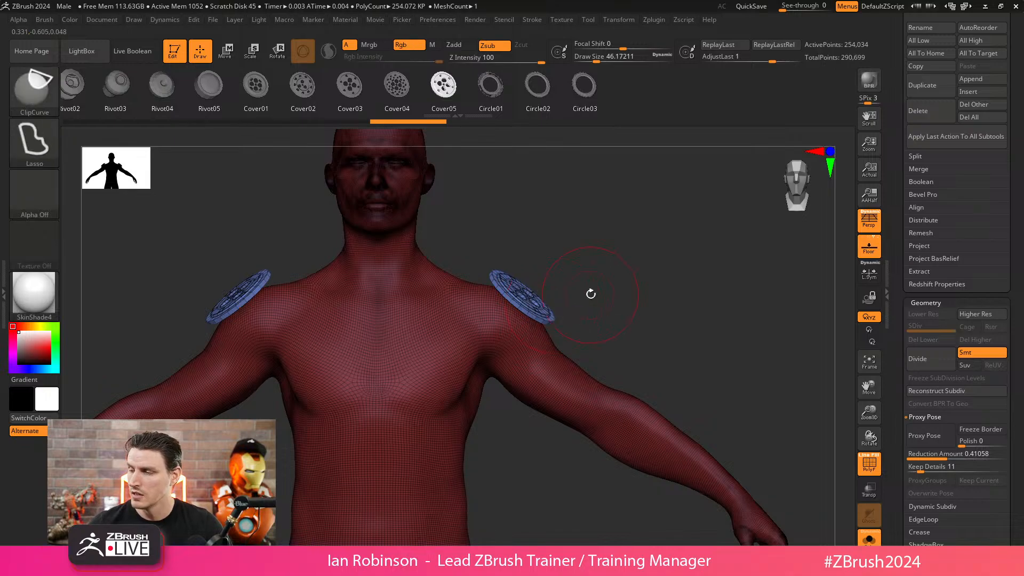
- Split the unmasked shoulder covers into their own subtool, select it, and turn off Solo mode
left_click(925, 156)
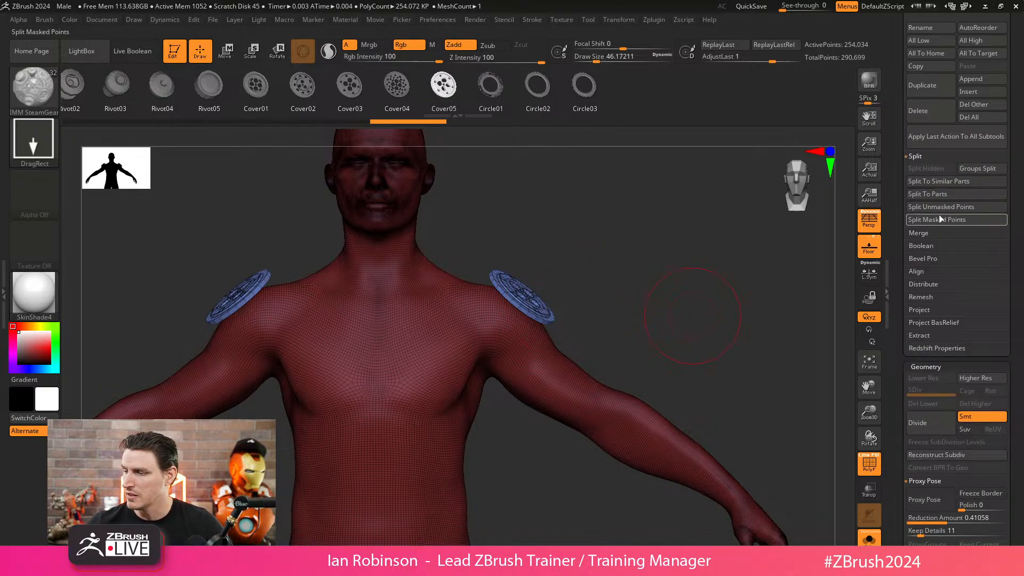
left_click(936, 206)
left_click(549, 319, "alt")
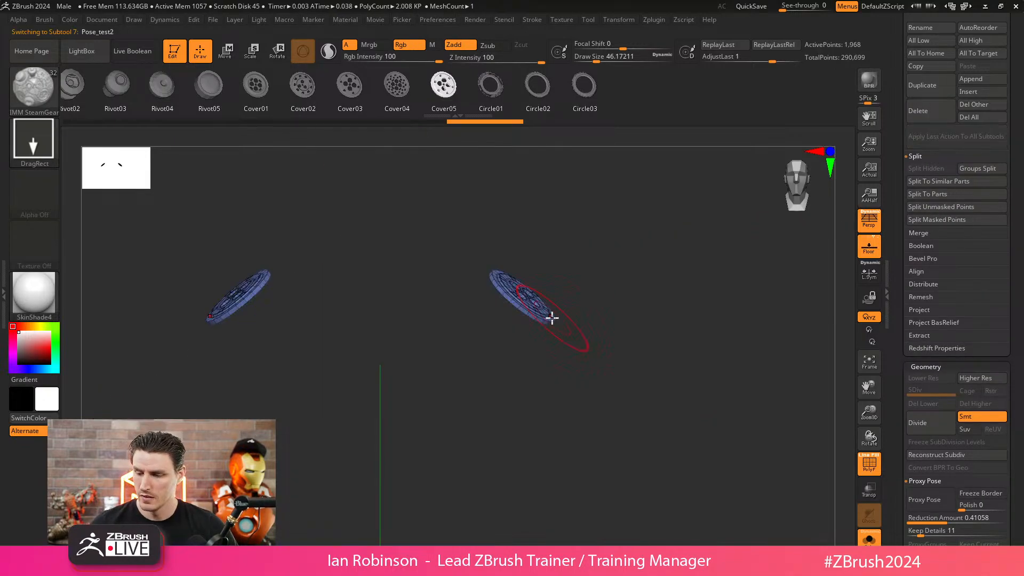
left_click(868, 540)
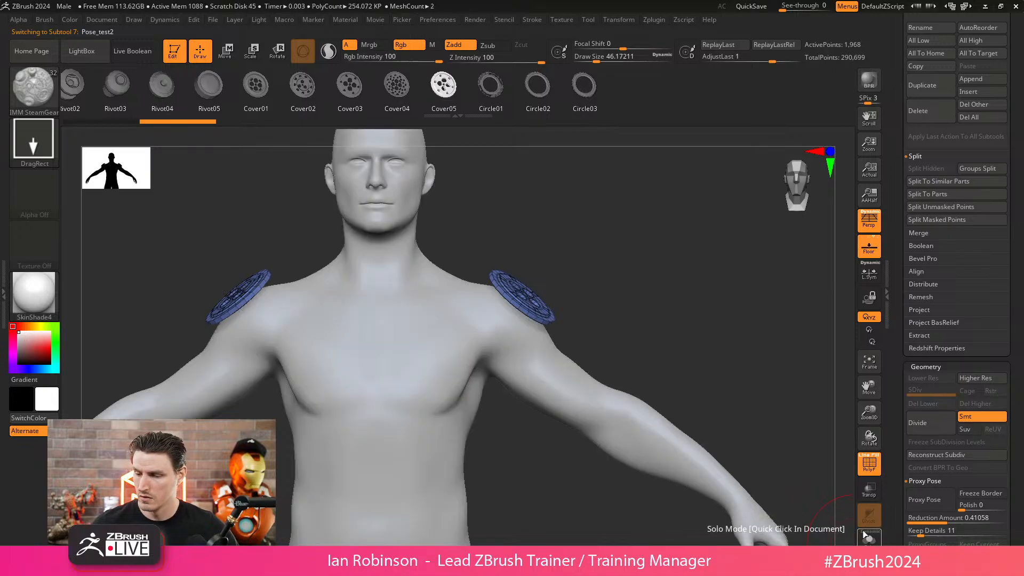
- Insert the Cover01 mesh symmetrically onto both sides of the chest
left_click(256, 86)
left_click_drag(425, 356, 418, 393)
left_click_drag(660, 314, 578, 290, "alt")
- Insert the Circle02 mesh symmetrically onto both forearms and both sides of the lower abdomen
left_click(554, 85)
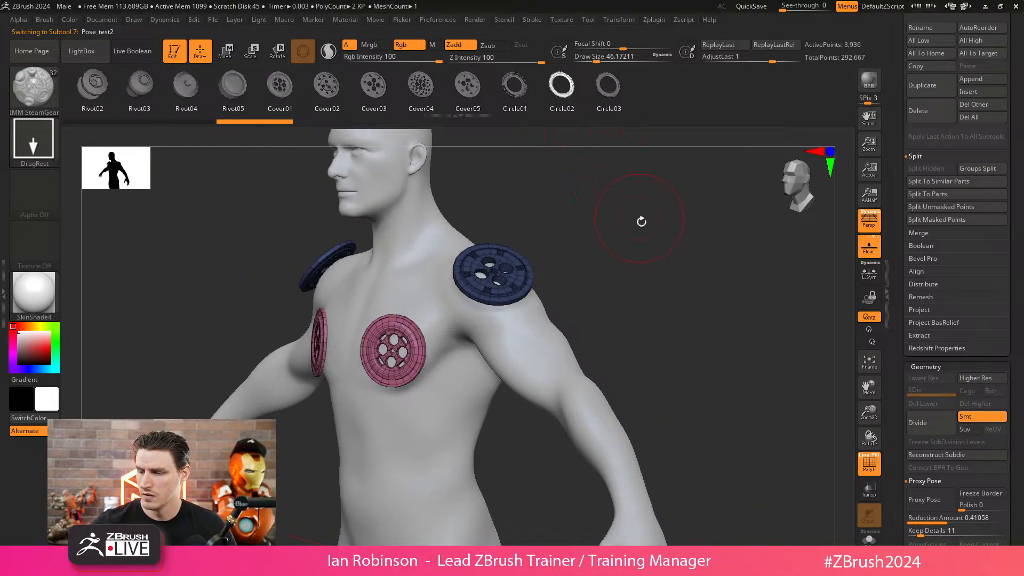
left_click_drag(641, 223, 660, 267, "alt")
left_click_drag(562, 387, 568, 417)
left_click_drag(632, 383, 714, 363)
left_click_drag(408, 453, 405, 478)
left_click_drag(497, 414, 539, 355, "alt")
left_click_drag(717, 346, 743, 373, "ctrl")
left_click_drag(700, 302, 664, 249, "alt")
mouse_move(733, 258)
left_mouse_down()
mouse_move(679, 269)
mouse_move(738, 245)
left_mouse_up()
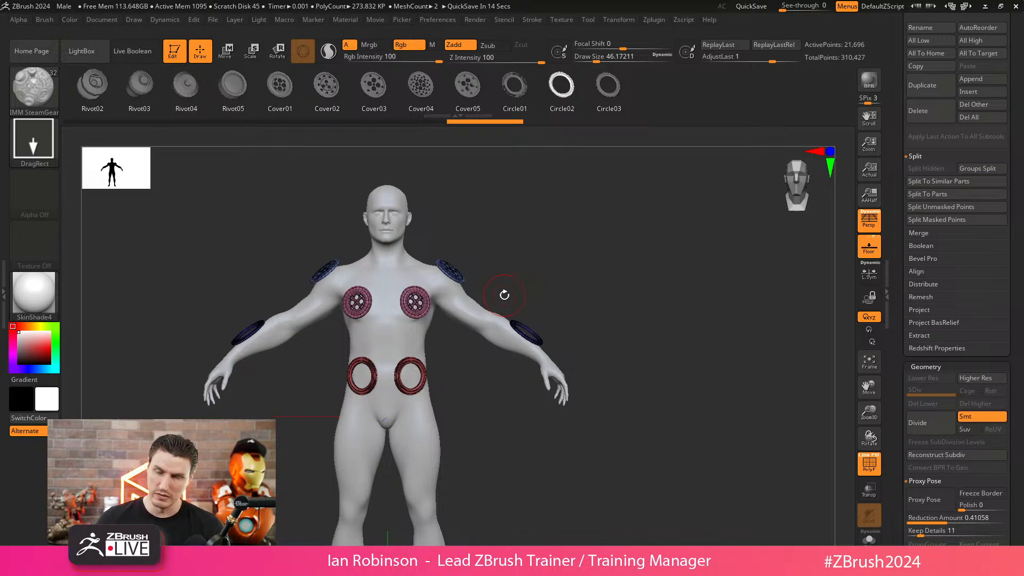
- Select the Pose_test1 body subtool and switch to the Move brush
left_click_drag(585, 262, 593, 352, "alt")
left_click(486, 237, "alt")
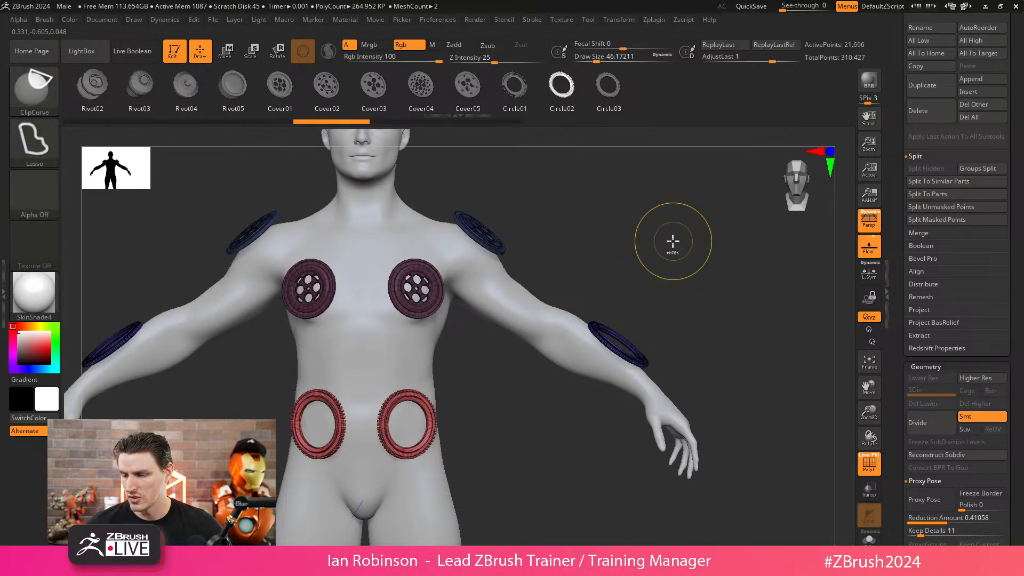
key("e")
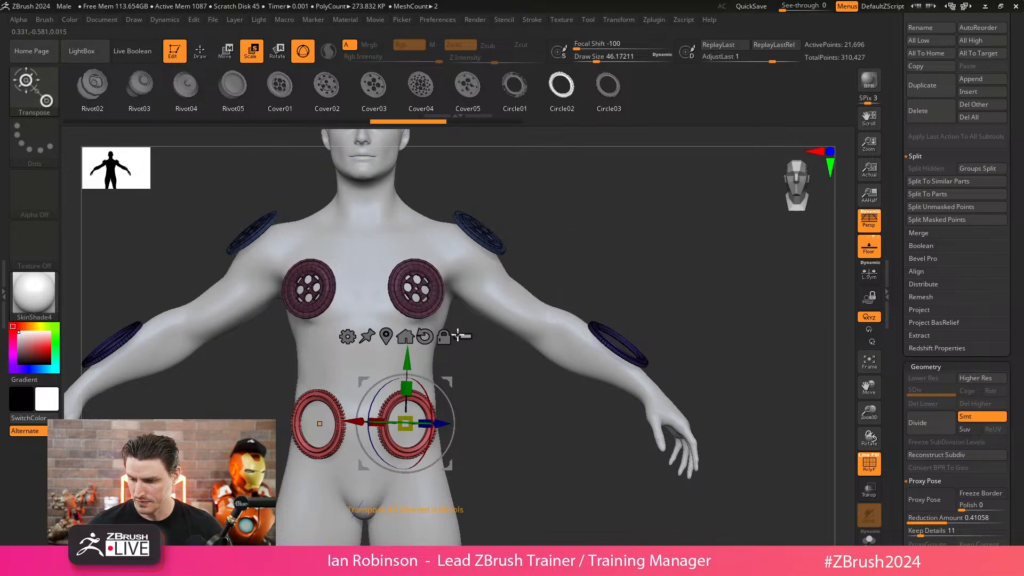
key("q")
left_click(483, 279, "alt")
key("b")
key("m")
key("v")
- Hide the polyframe display and turn on Proxy Pose for the Pose_test1 body
left_click_drag(646, 223, 633, 208, "alt")
key("shift+f")
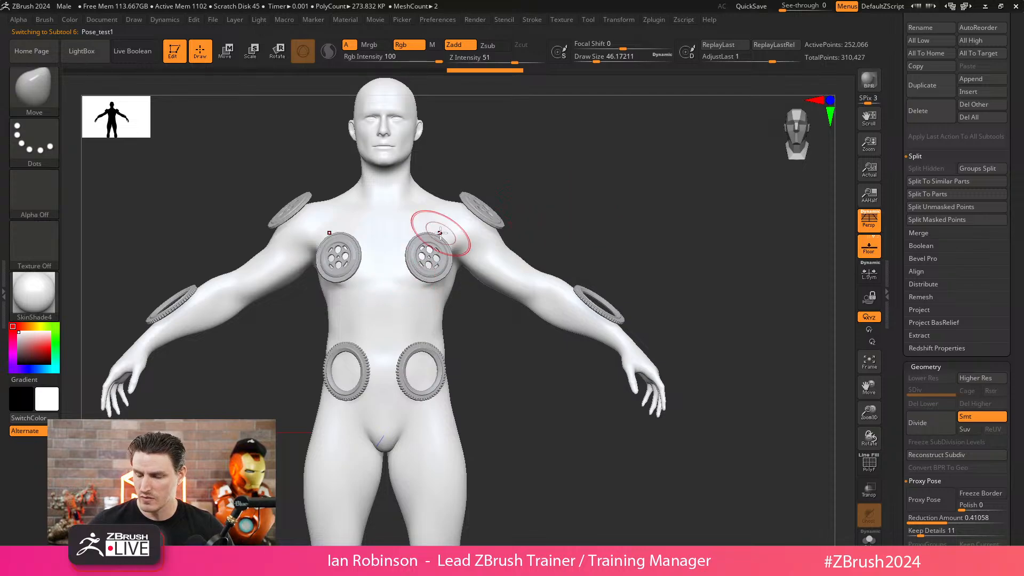
left_click(932, 494)
left_click_drag(658, 233, 624, 259, "alt")
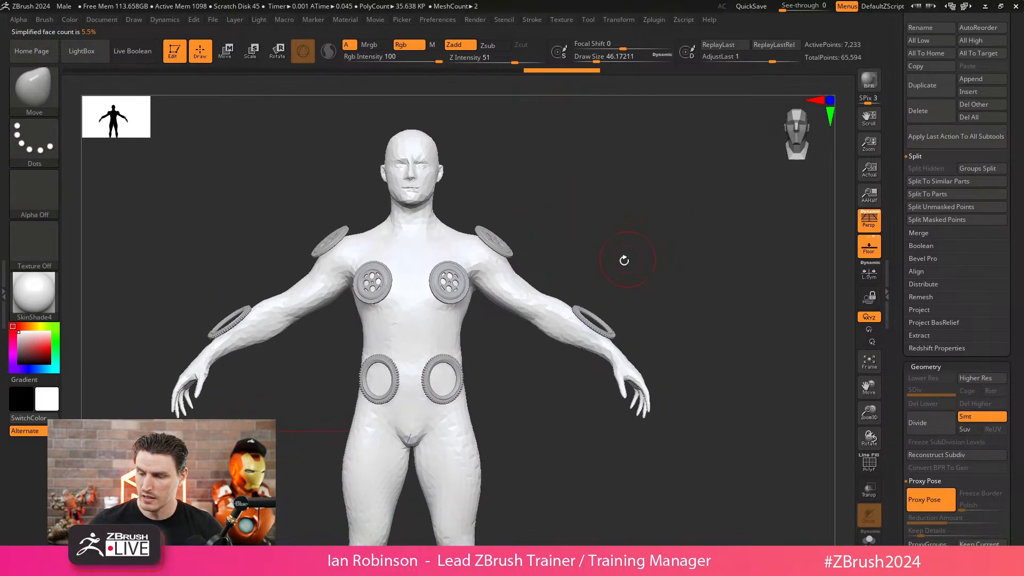
- Mask the body below the chest and set the gizmo upright at the torso's center for transposing all selected subtools
mouse_move(477, 320)
left_mouse_down("ctrl")
mouse_move(338, 331)
mouse_move(393, 82)
mouse_move(702, 489)
mouse_move(694, 506)
left_mouse_up("ctrl")
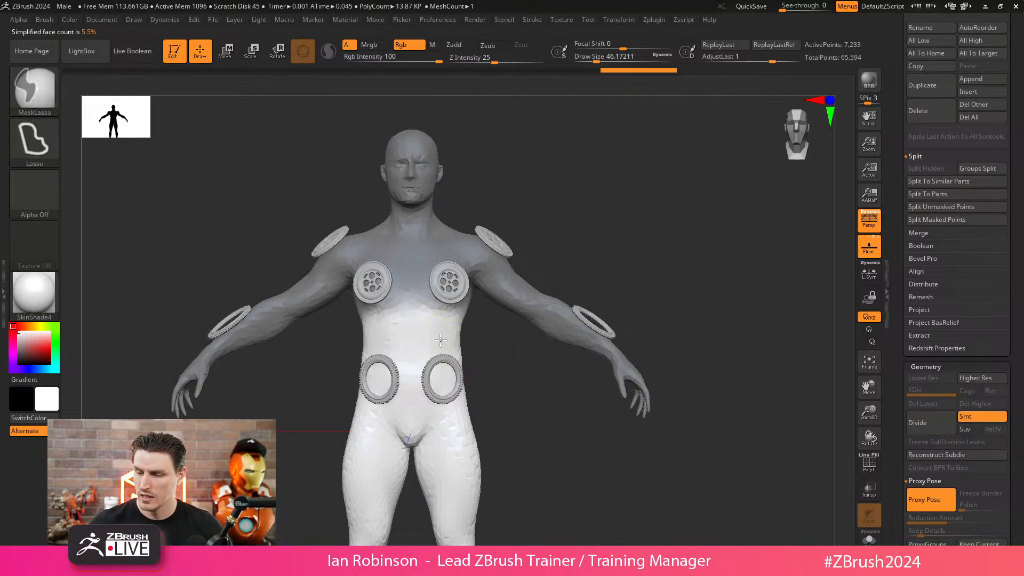
key("ctrl+i")
key("w")
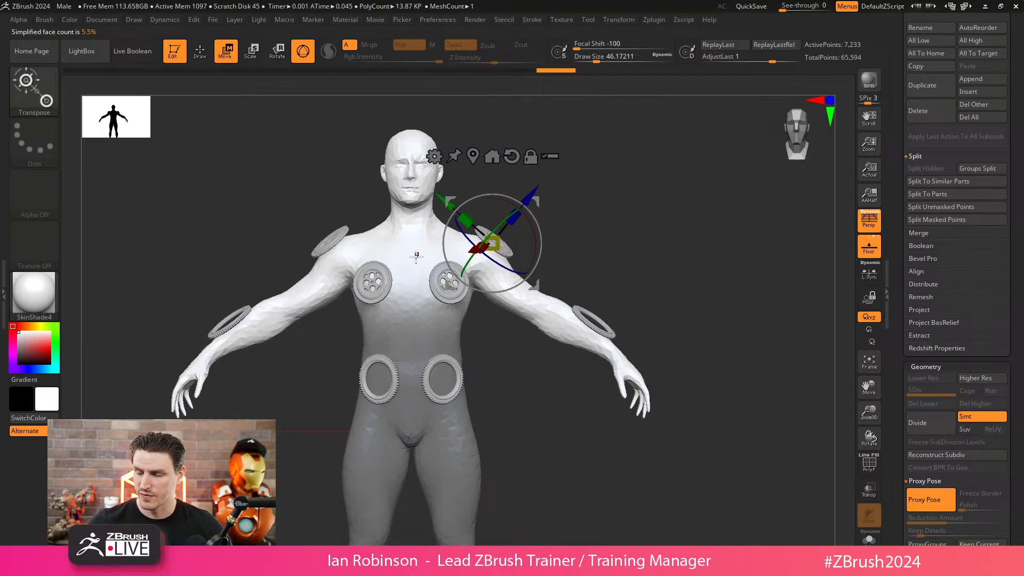
left_click(549, 155)
left_click(530, 156)
left_click_drag(315, 127, 586, 325, "ctrl+shift")
left_click(491, 155)
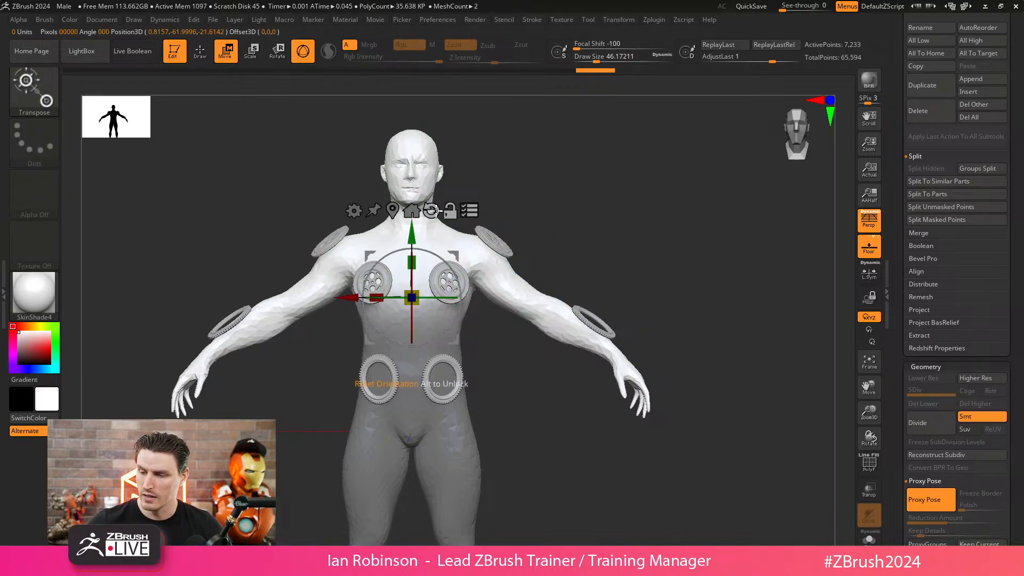
left_click(394, 209, "alt")
- Try to pose the unmasked upper body with the gizmo, undo the change, and return to Draw mode
left_click_drag(581, 186, 498, 189, "shift")
left_click_drag(424, 274, 479, 288)
key("ctrl+z")
key("ctrl+z")
mouse_move(642, 302)
left_mouse_down()
mouse_move(664, 248)
mouse_move(569, 238)
left_mouse_up()
key("q")
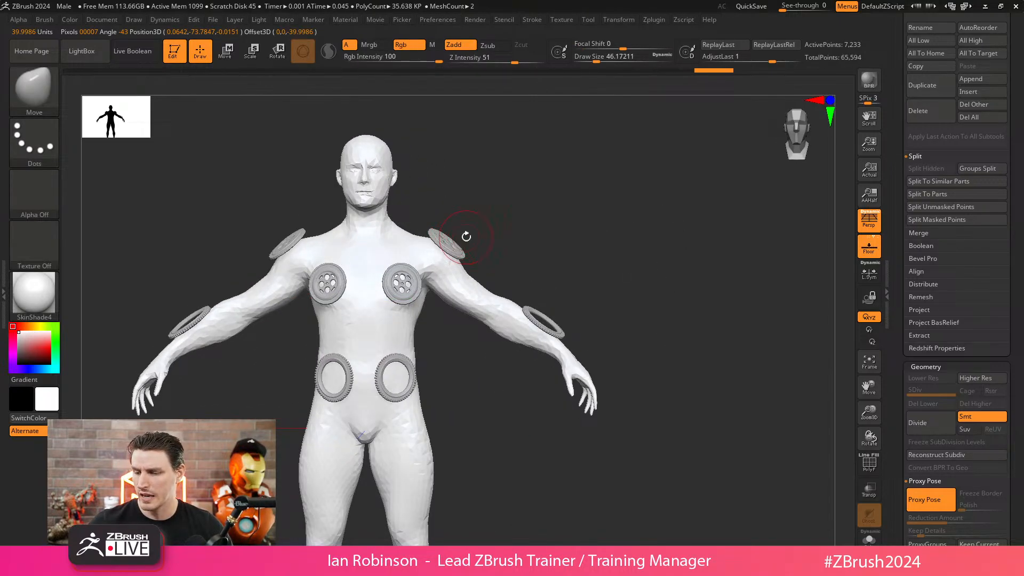
- Combine the Pose_test1 body and the inserted covers into a Transpose Master TPoseMesh
key("shift+f")
key("shift+f")
left_click(456, 248, "alt")
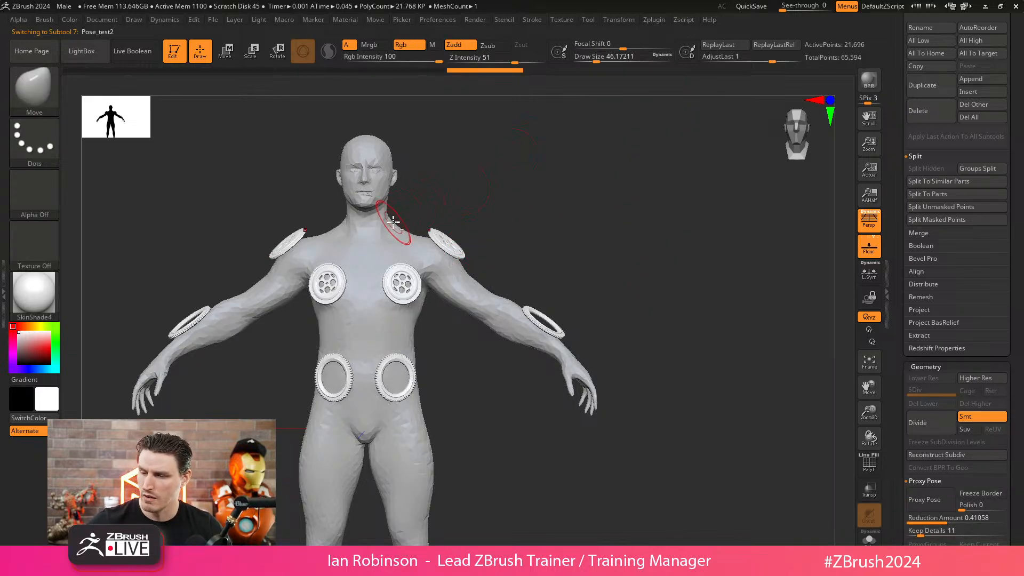
left_click(394, 233, "alt")
left_click(653, 19)
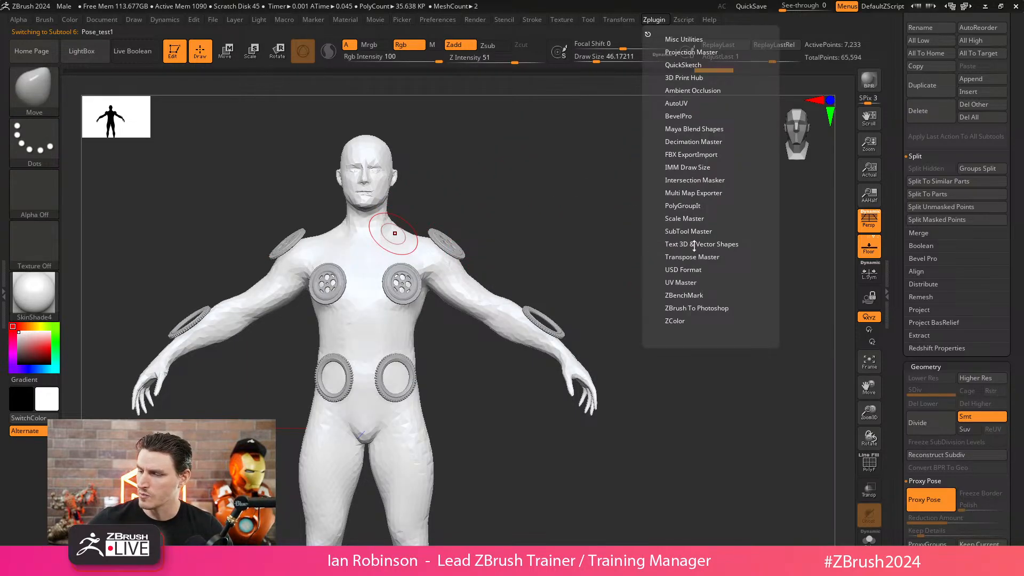
left_click(689, 257)
left_click(683, 275)
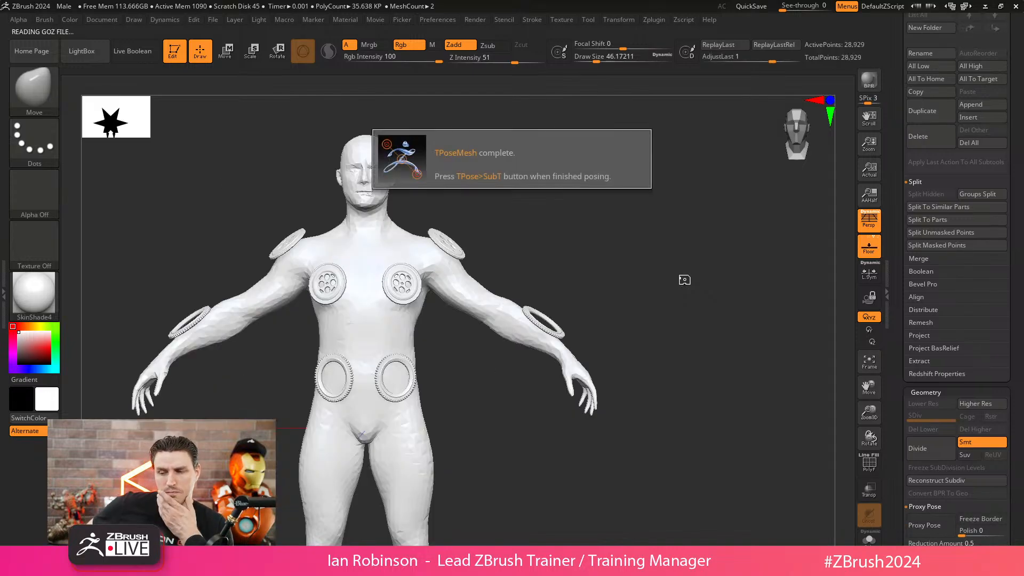
- Mask the lower body of the combined mesh, bend the upper body and its covers with the gizmo, and clear the mask
left_click_drag(599, 228, 647, 230, "alt")
mouse_move(498, 330)
left_mouse_down("ctrl")
mouse_move(416, 317)
mouse_move(368, 91)
mouse_move(585, 448)
mouse_move(485, 347)
left_mouse_up("ctrl")
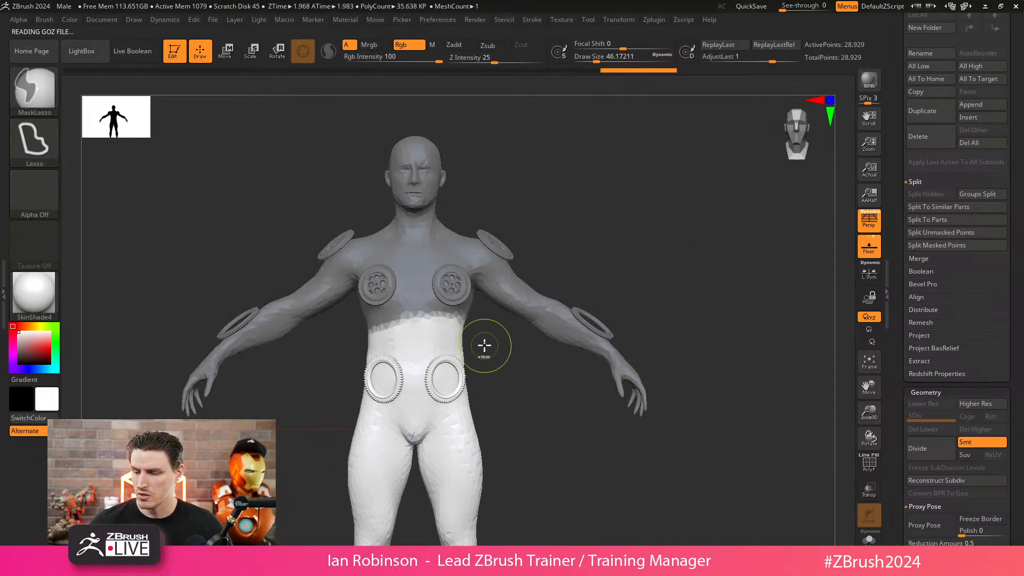
key("w")
mouse_move(442, 427)
left_mouse_down()
mouse_move(470, 428)
mouse_move(433, 388)
mouse_move(435, 370)
left_mouse_up()
key("q")
left_click_drag(658, 266, 673, 246, "ctrl")
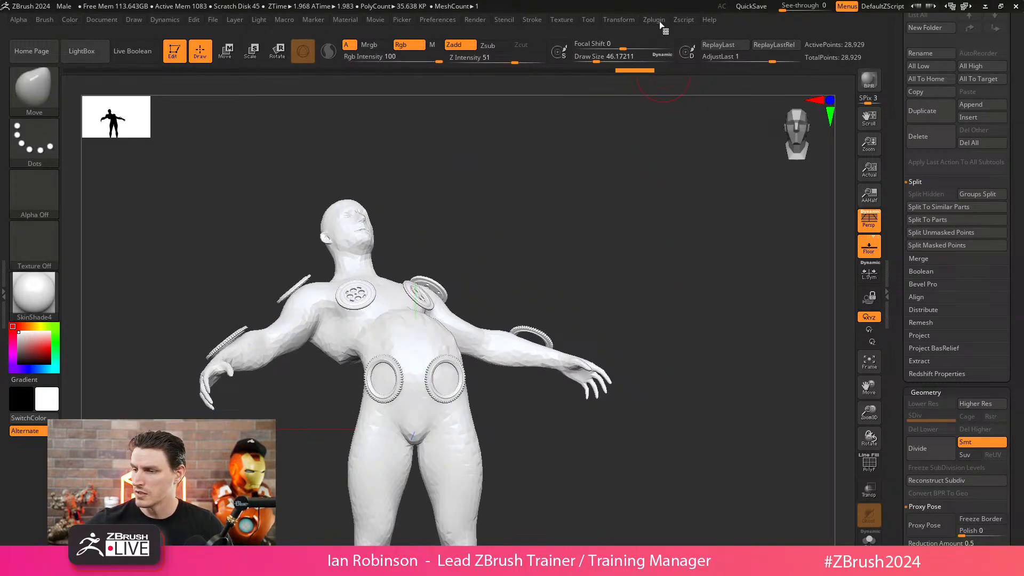
- Transfer the pose back to the original subtools with TPose>SubT and inspect the posed figure from the side
mouse_move(660, 24)
left_click(735, 274)
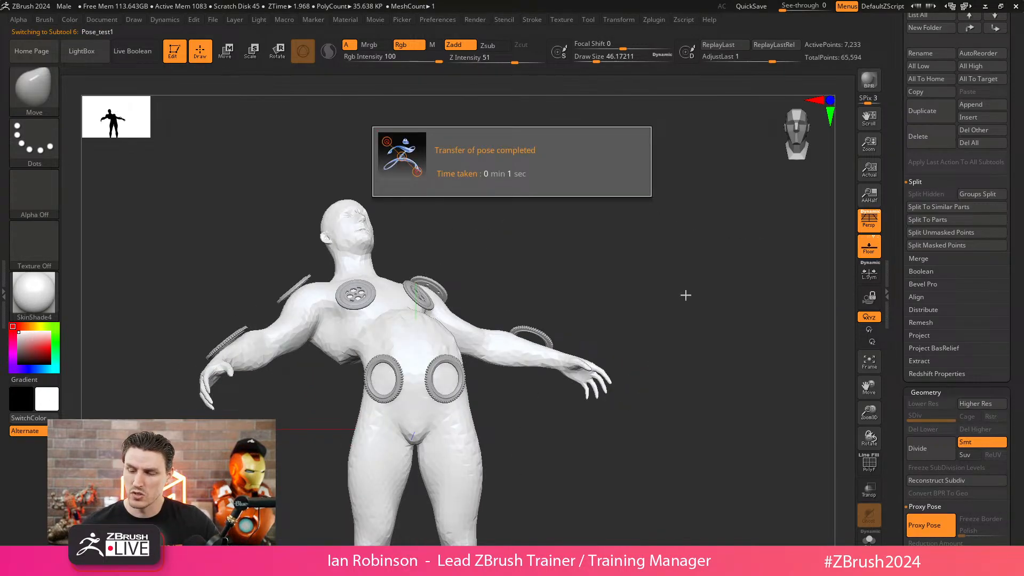
left_click_drag(692, 287, 658, 325)
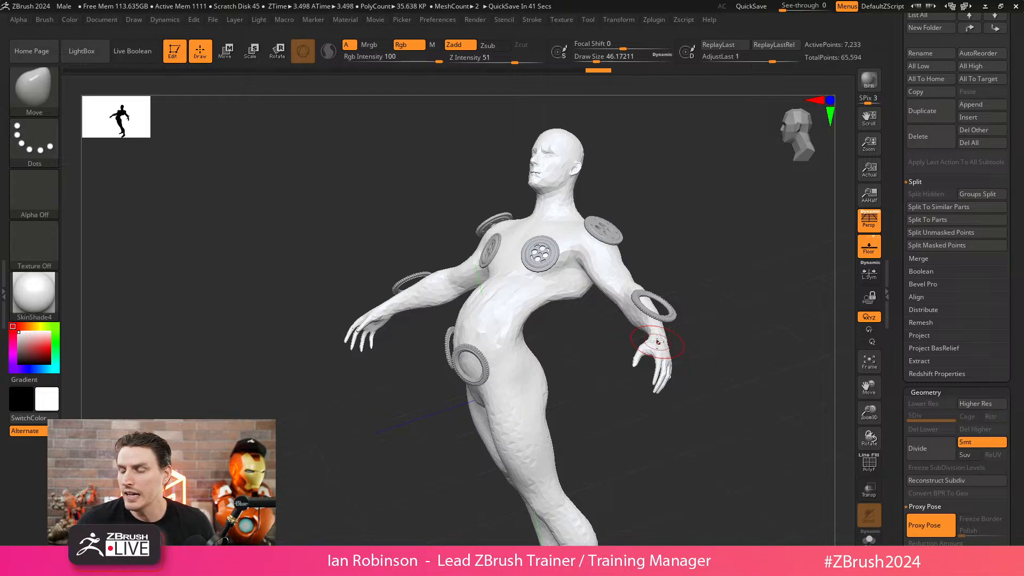
- Undo the transferred pose on the Pose_test1 body and on the Pose_test2 covers
key("ctrl+z")
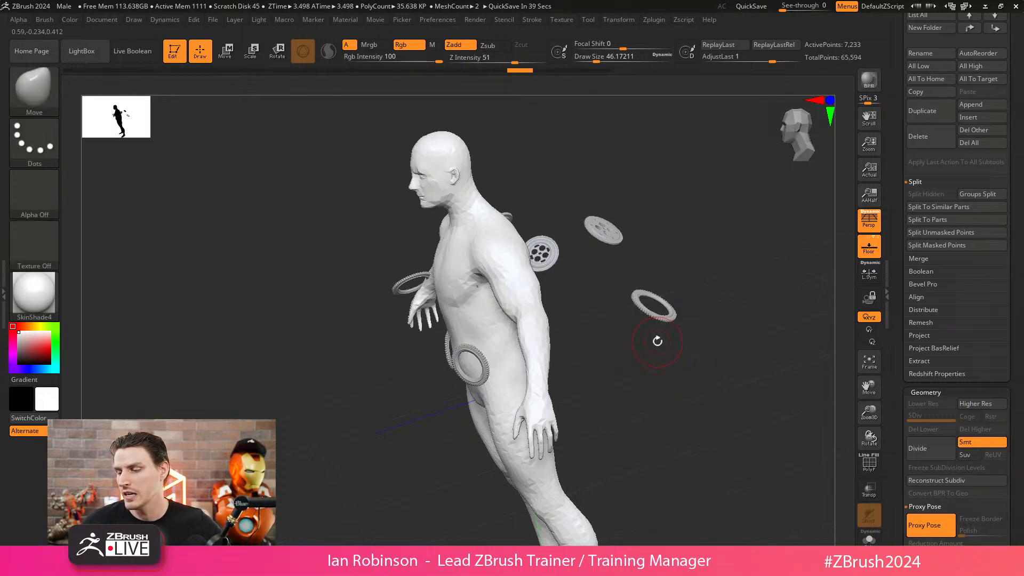
left_click(612, 244, "alt")
left_click_drag(614, 255, 681, 425)
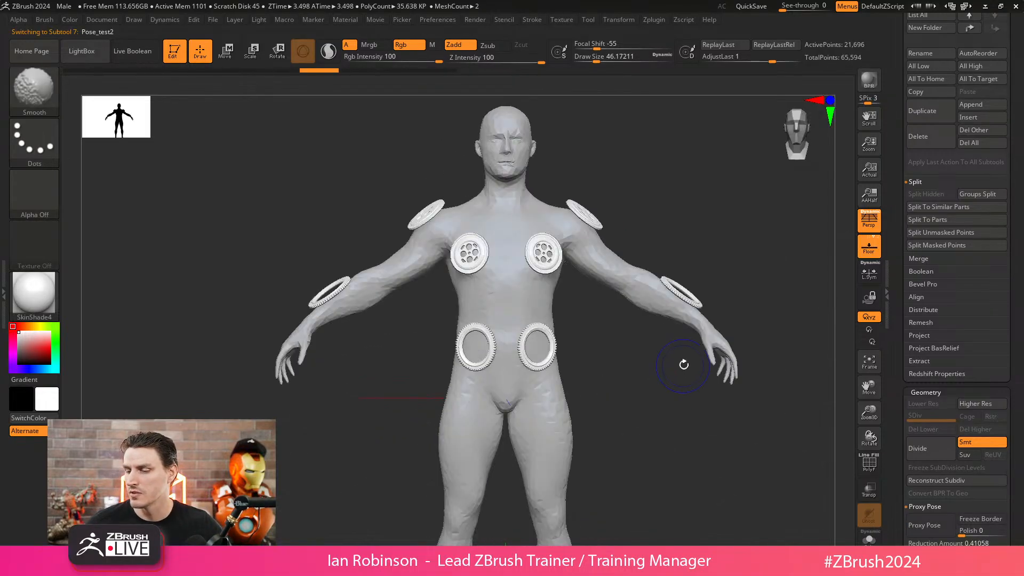
left_click_drag(758, 283, 766, 256)
scroll(955, 109, "up", 3)
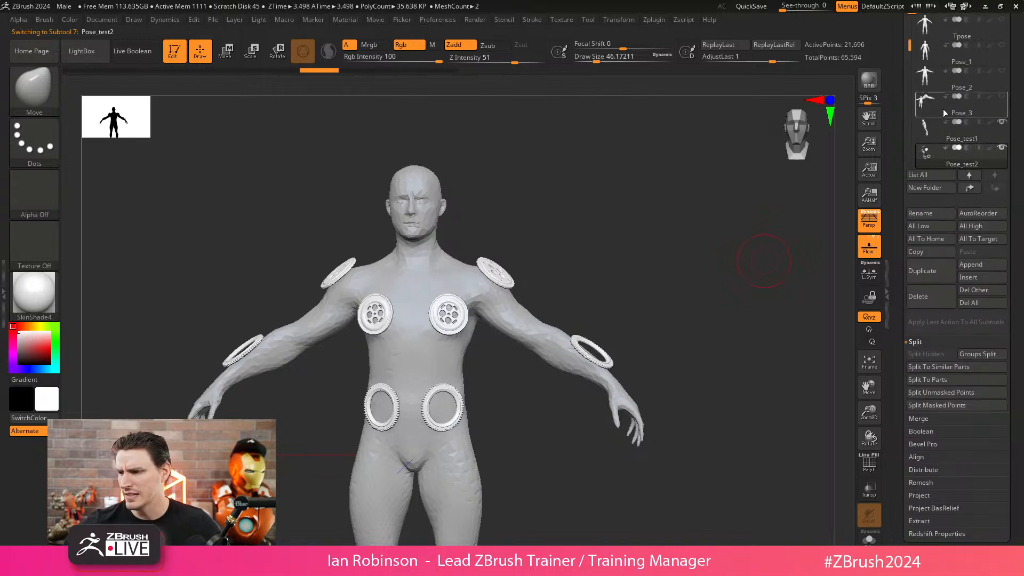
- Select the Pose_test1 body and merge the Pose_test2 covers into it with MergeDown
left_click(957, 136)
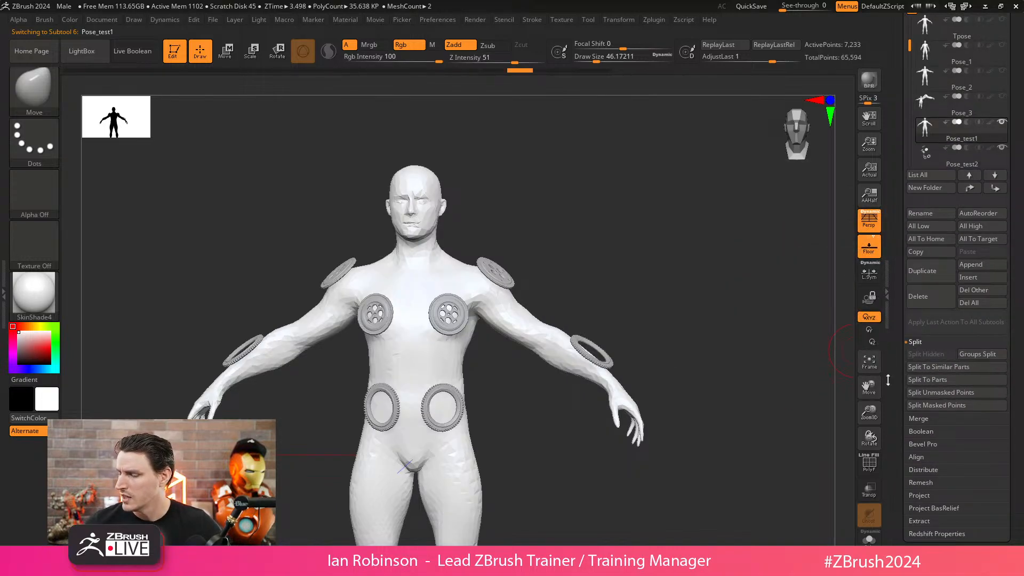
left_click_drag(720, 302, 697, 281)
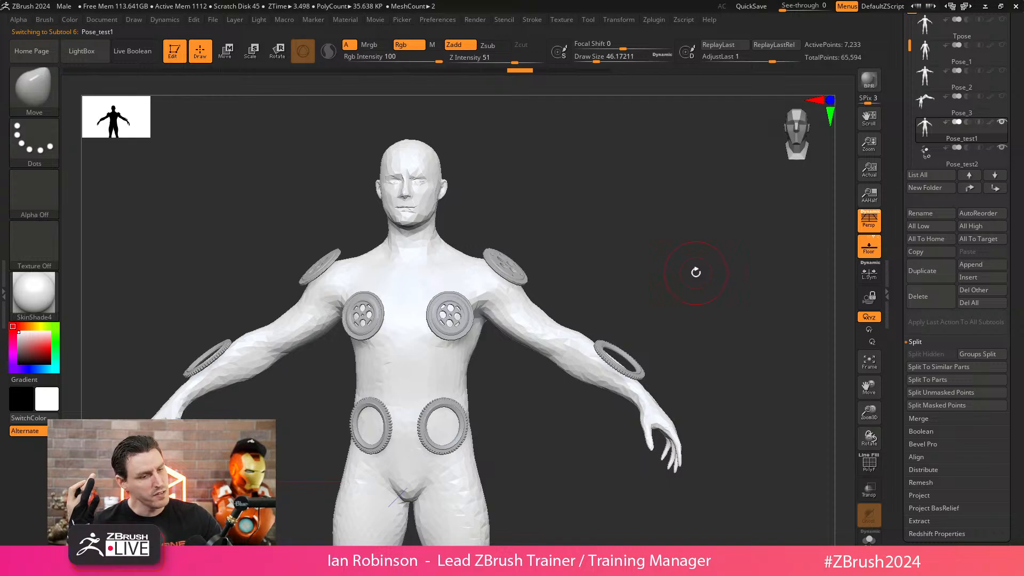
left_click_drag(1021, 384, 1020, 259)
left_click_drag(1019, 177, 1020, 208)
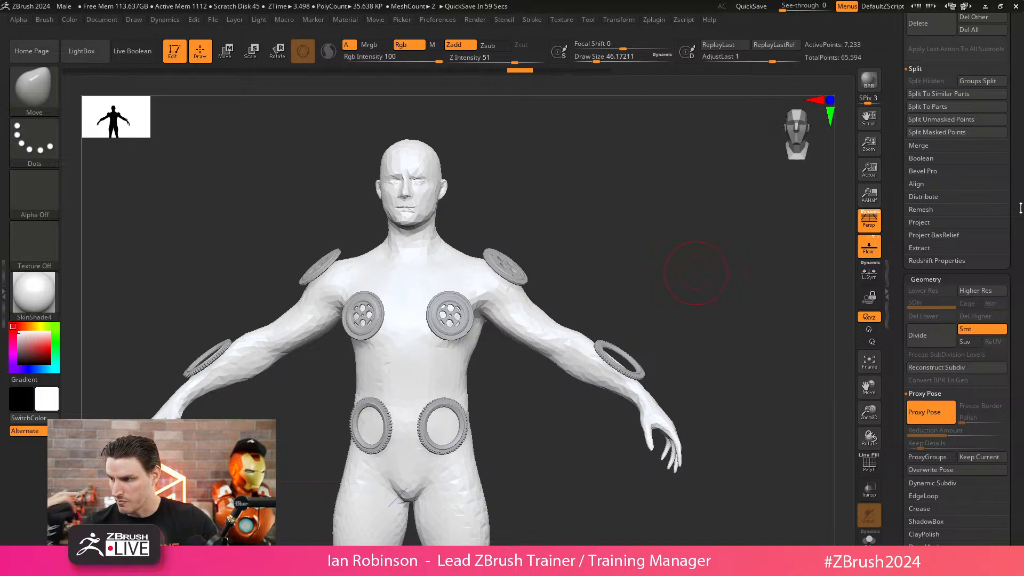
left_click_drag(1012, 203, 1008, 273)
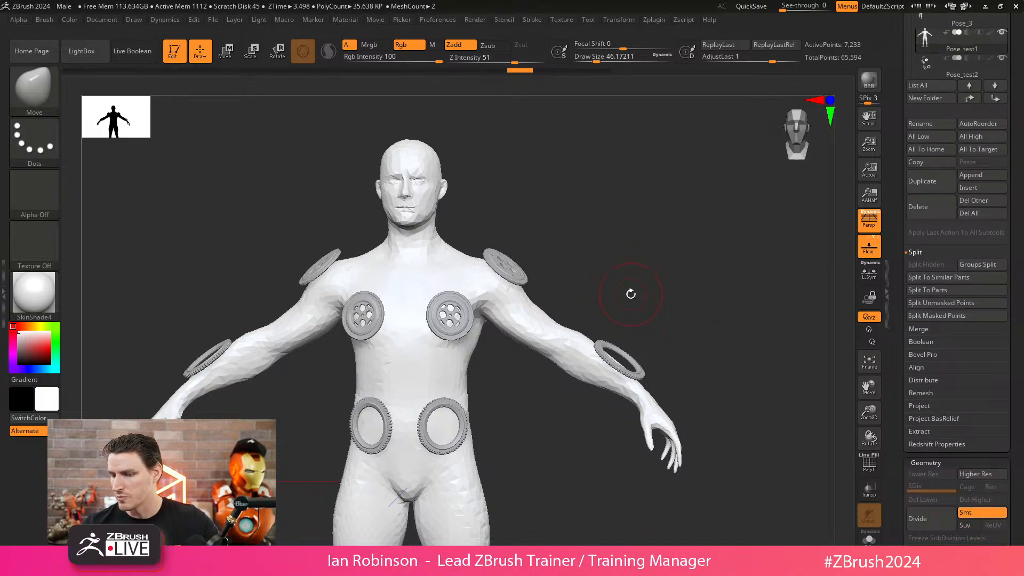
left_click(924, 329)
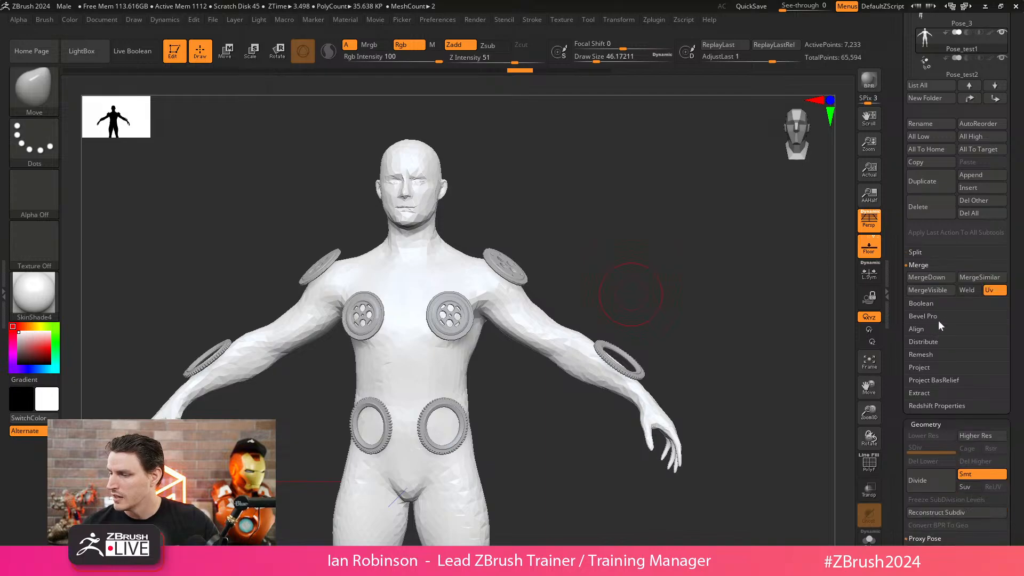
left_click(937, 277)
left_click(832, 298)
key("f")
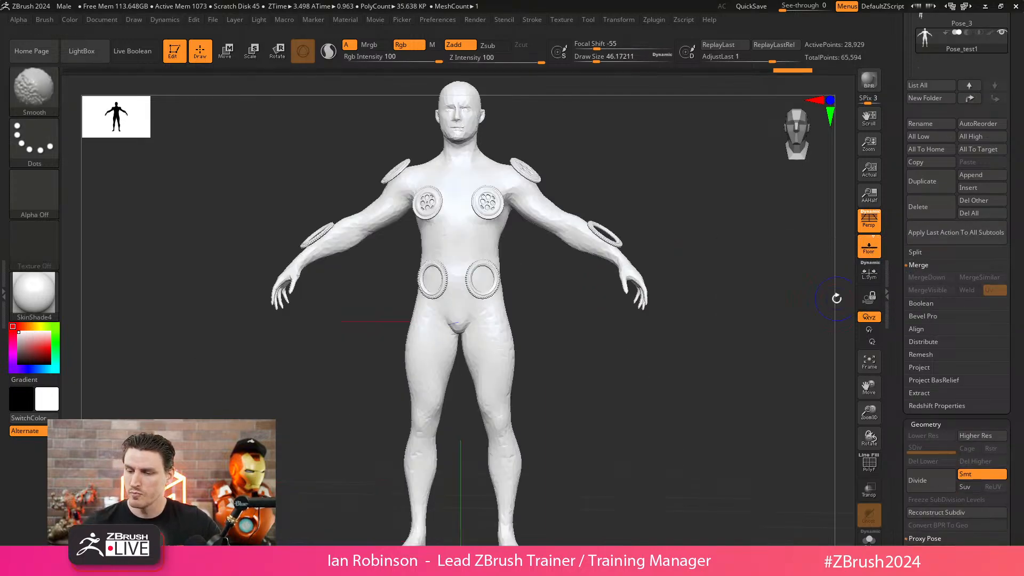
- Show the polyframe, mask the lower body of the merged mesh, and bend the unmasked upper body backward with the gizmo
key("shift+f")
left_click_drag(705, 232, 670, 299, "alt")
mouse_move(389, 333)
left_mouse_down("ctrl")
mouse_move(181, 418)
mouse_move(699, 385)
mouse_move(550, 372)
mouse_move(489, 333)
mouse_move(441, 320)
mouse_move(447, 274)
left_mouse_up("ctrl")
left_click(455, 336, "ctrl")
left_click(551, 279, "ctrl")
left_click(464, 333, "ctrl")
key("w")
mouse_move(533, 227)
left_mouse_down()
mouse_move(474, 235)
mouse_move(500, 248)
left_mouse_up()
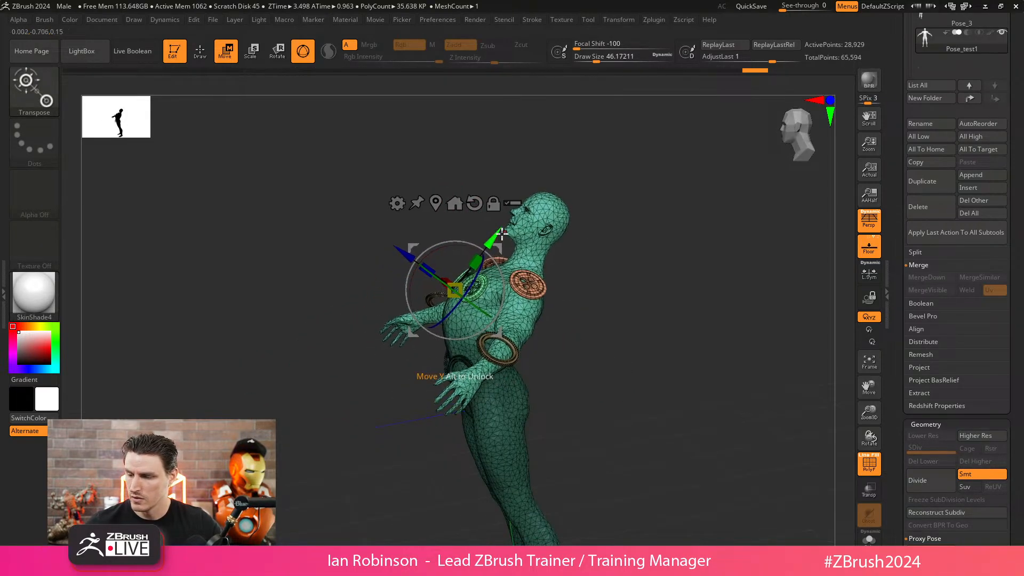
- Try to turn off Proxy Pose on the bent merged mesh and dismiss the error dialogs
key("q")
left_click(929, 538)
left_click(597, 320)
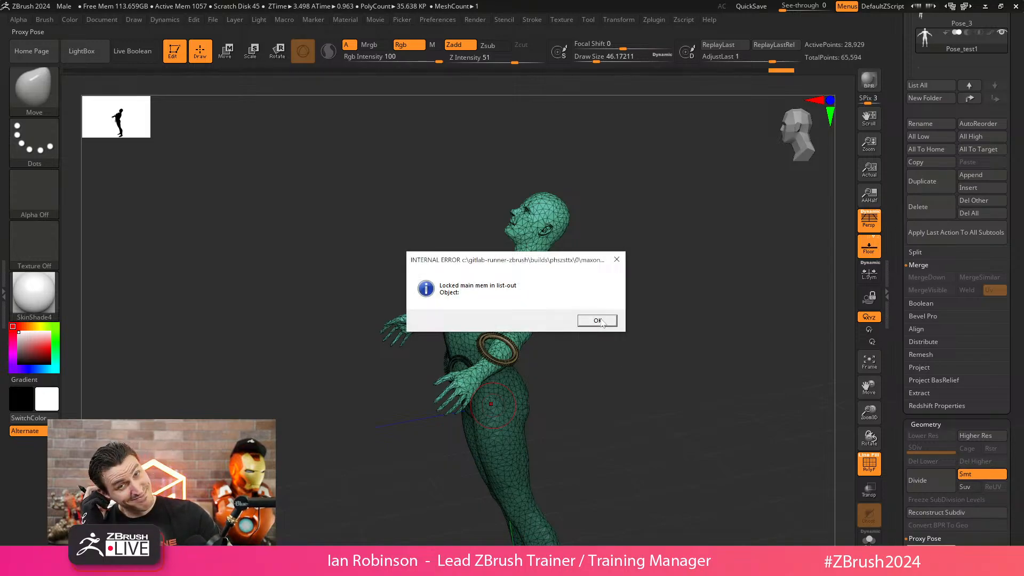
left_click(602, 323)
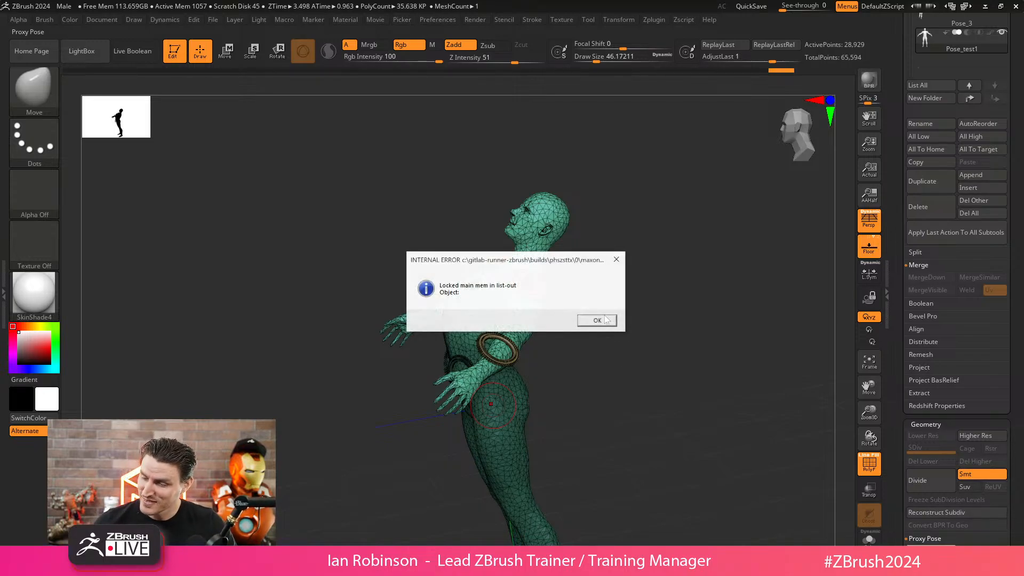
left_click(598, 321)
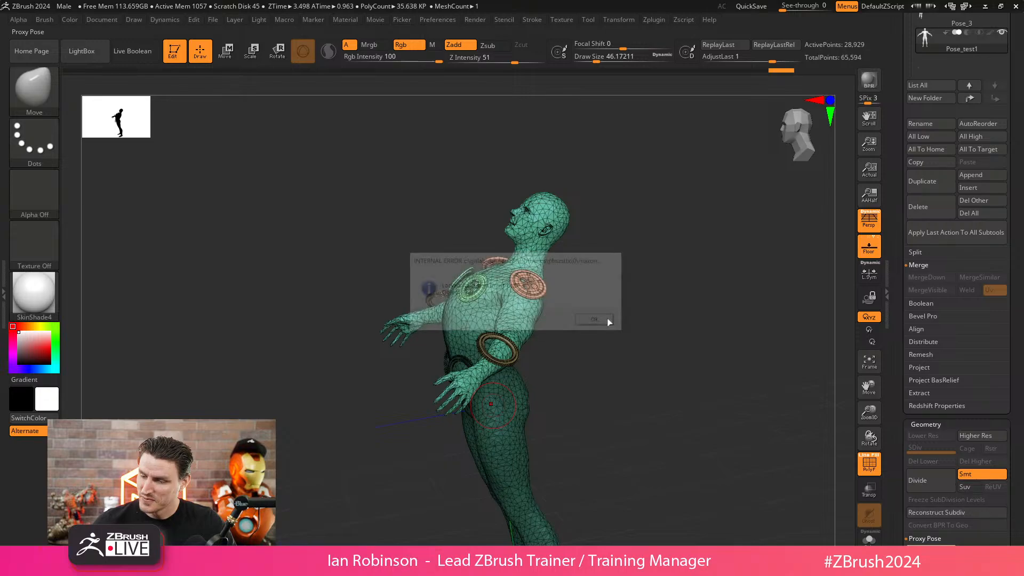
left_click(596, 322)
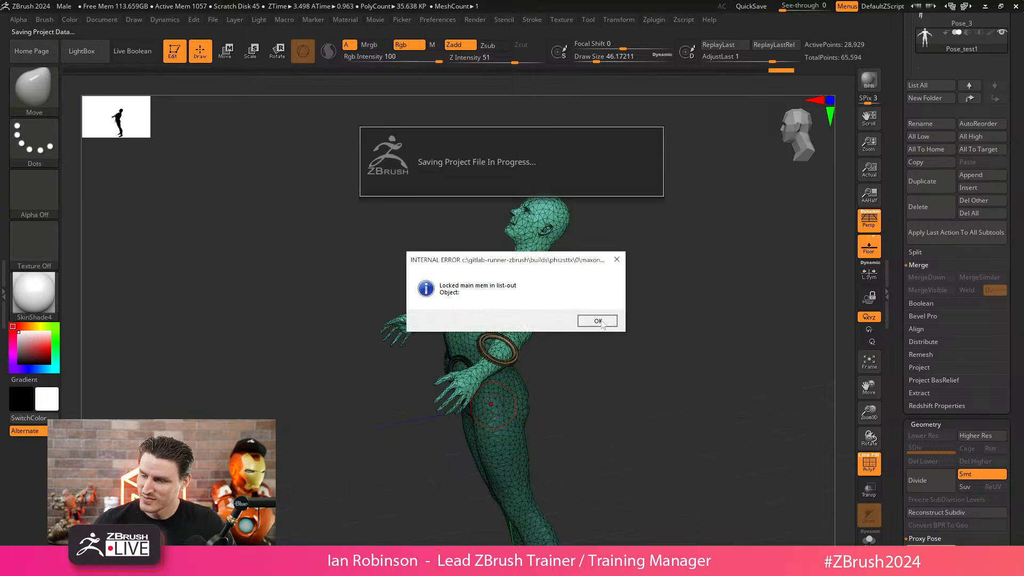
left_click(602, 322)
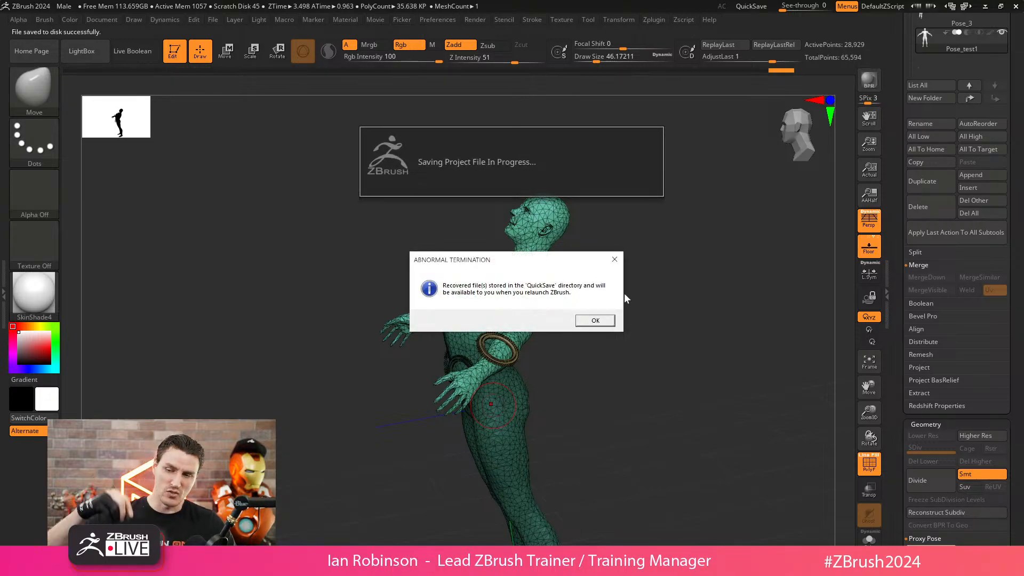
left_click(595, 323)
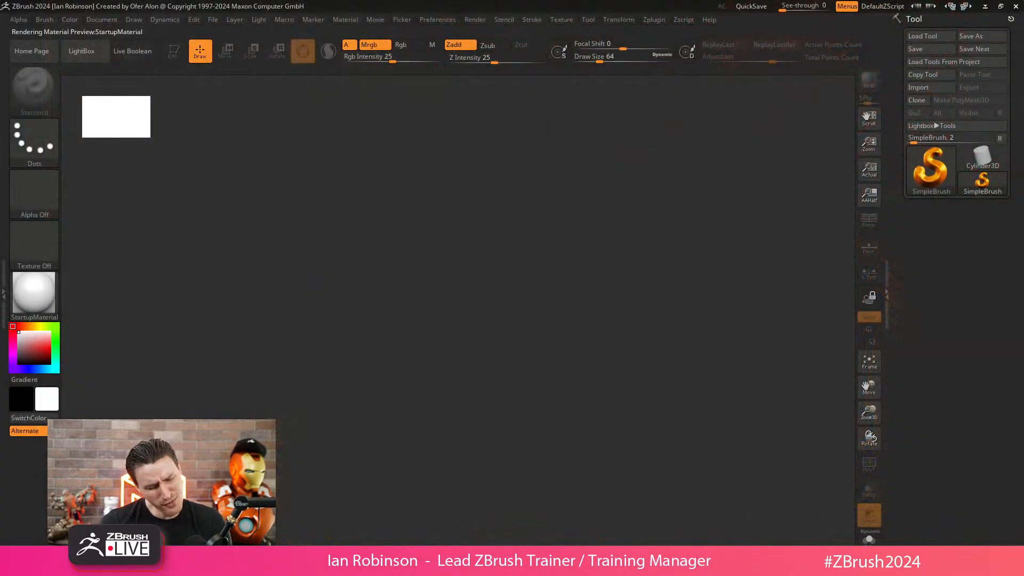
- Browse the QuickSave projects in LightBox and close it
left_click(595, 321)
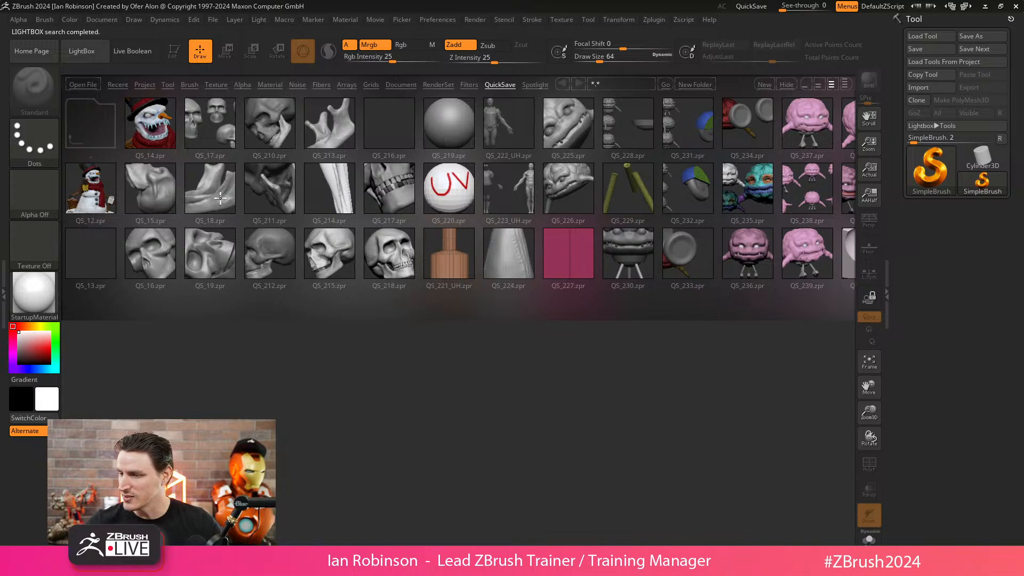
left_click_drag(663, 176, 487, 203)
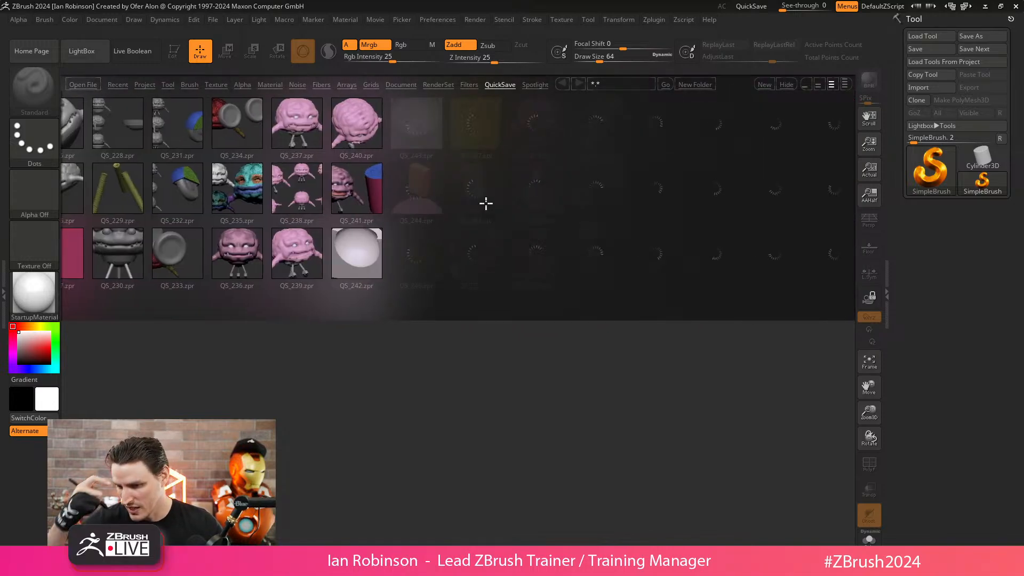
key("comma")
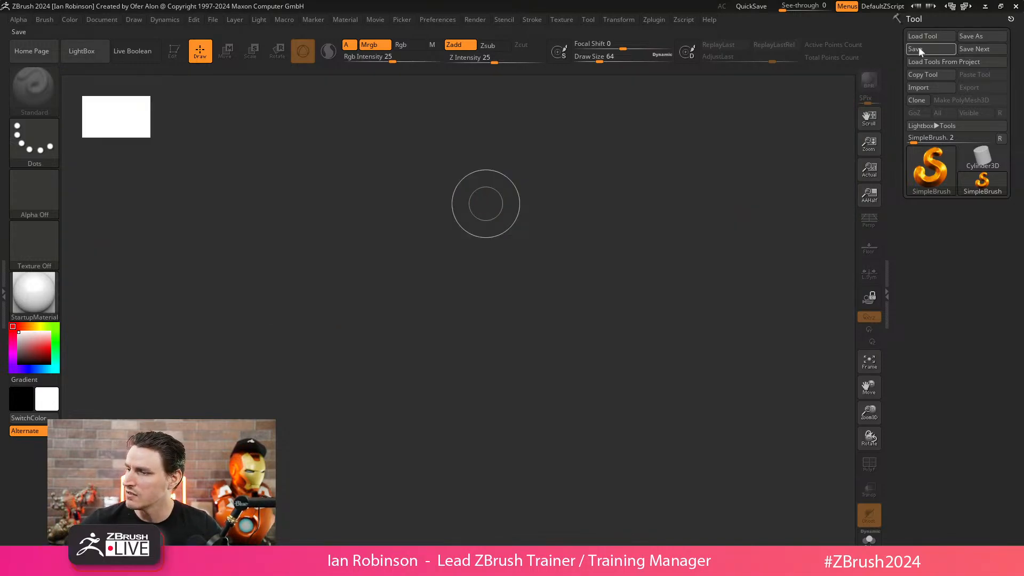
- Load the tool Krang_Posed_002_Pose4.ztl from the Krang folder and view the model from the side in Edit mode
left_click(929, 37)
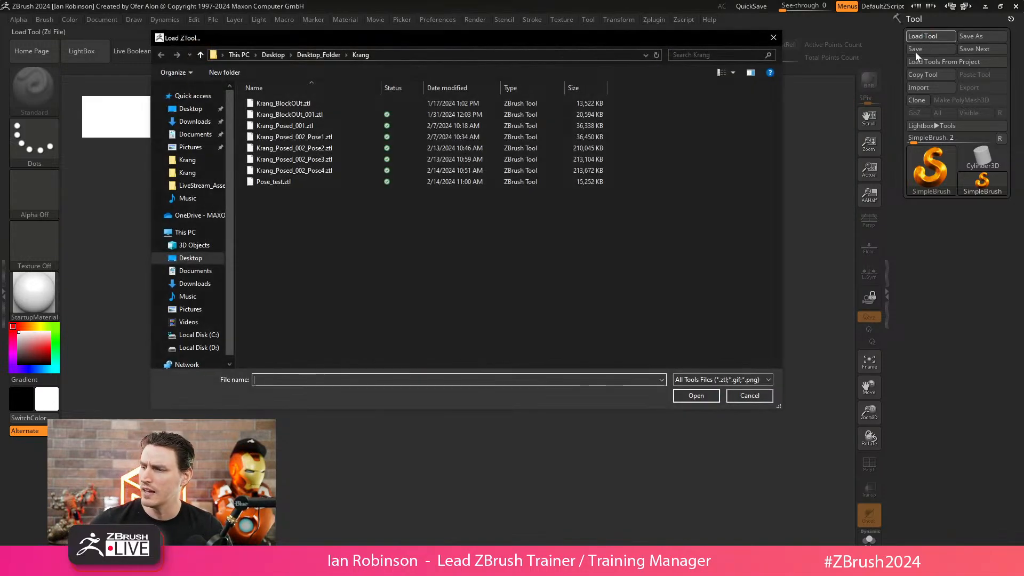
left_click(324, 170)
left_click(695, 395)
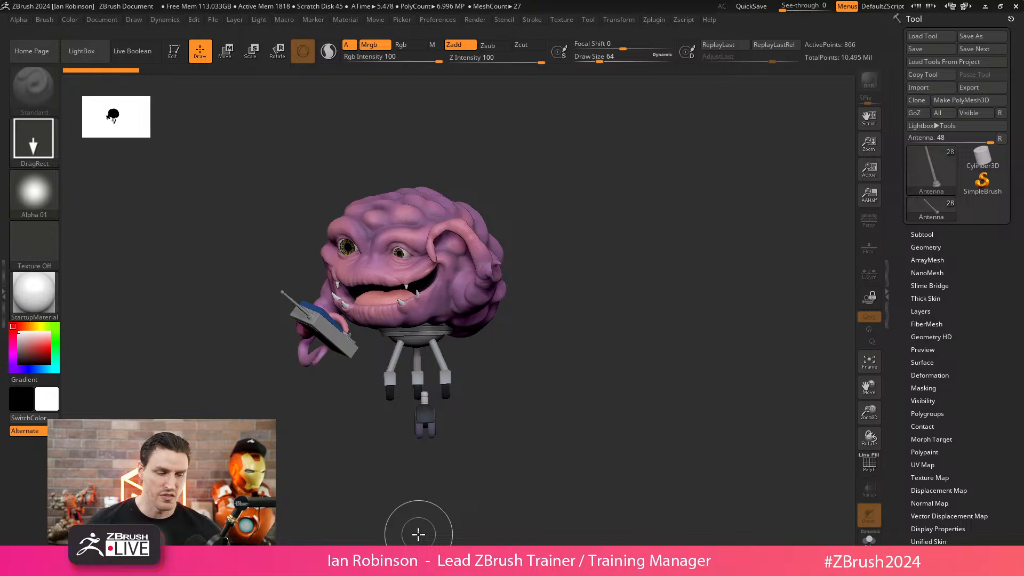
left_click_drag(418, 534, 555, 377)
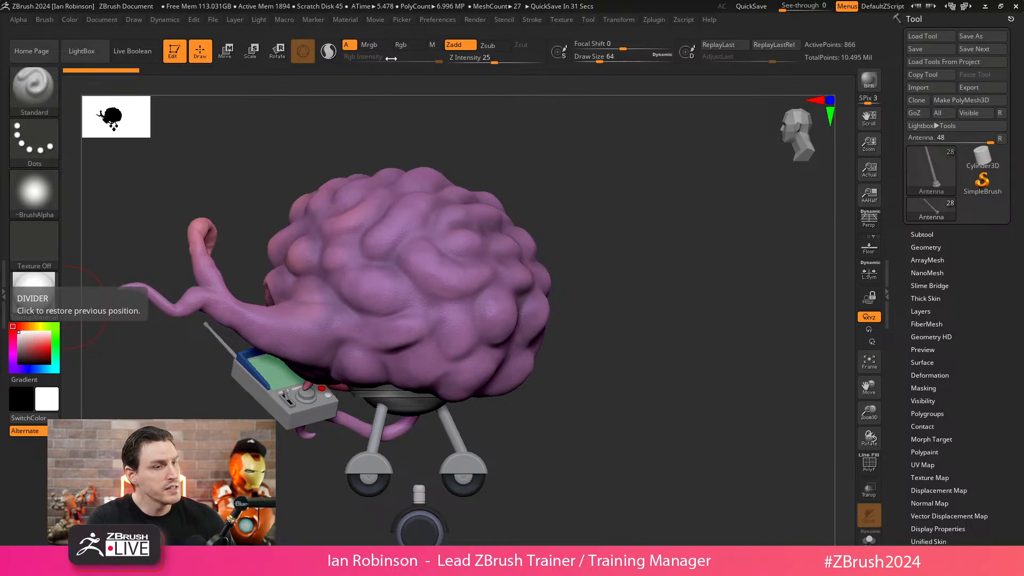
- Switch to the browser window with the desk wheels Google search and show its image results
key("alt+Tab")
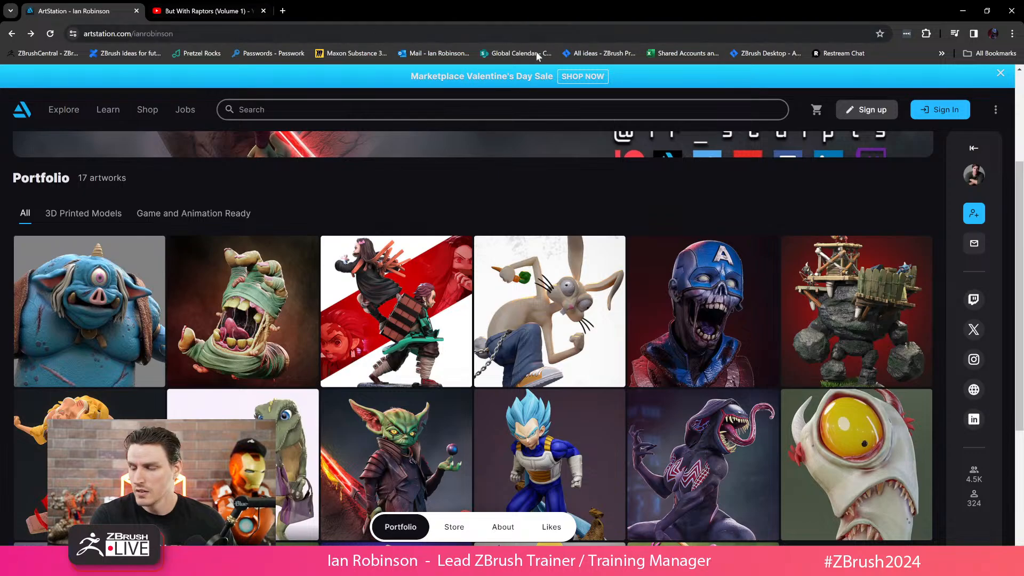
left_click(962, 12)
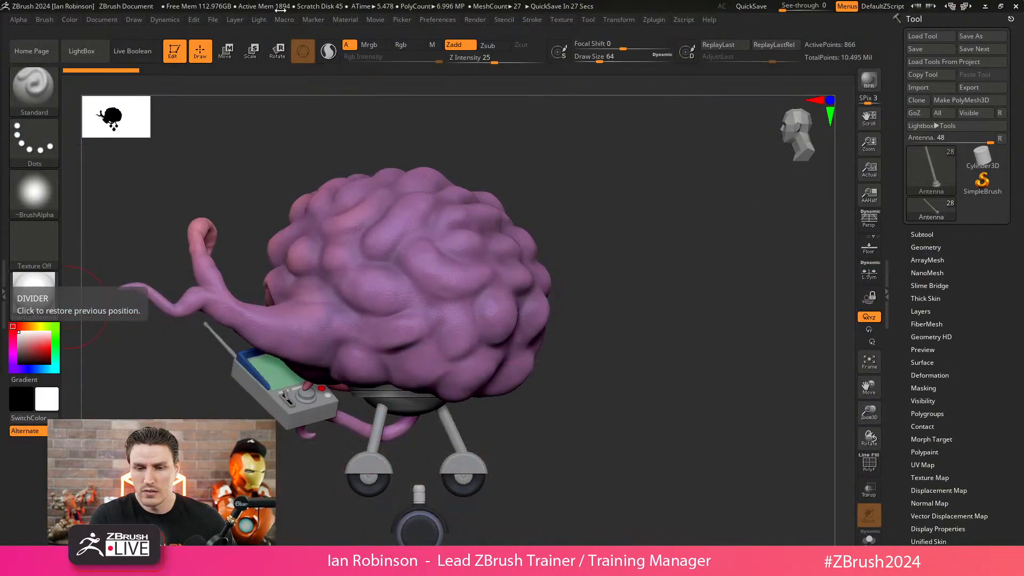
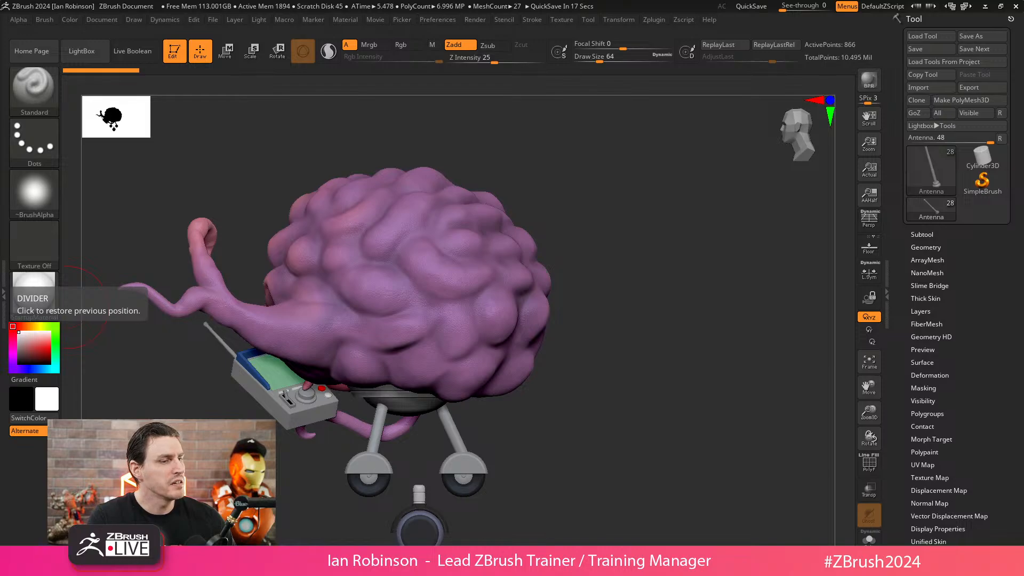
key("alt+Tab")
left_click(196, 8)
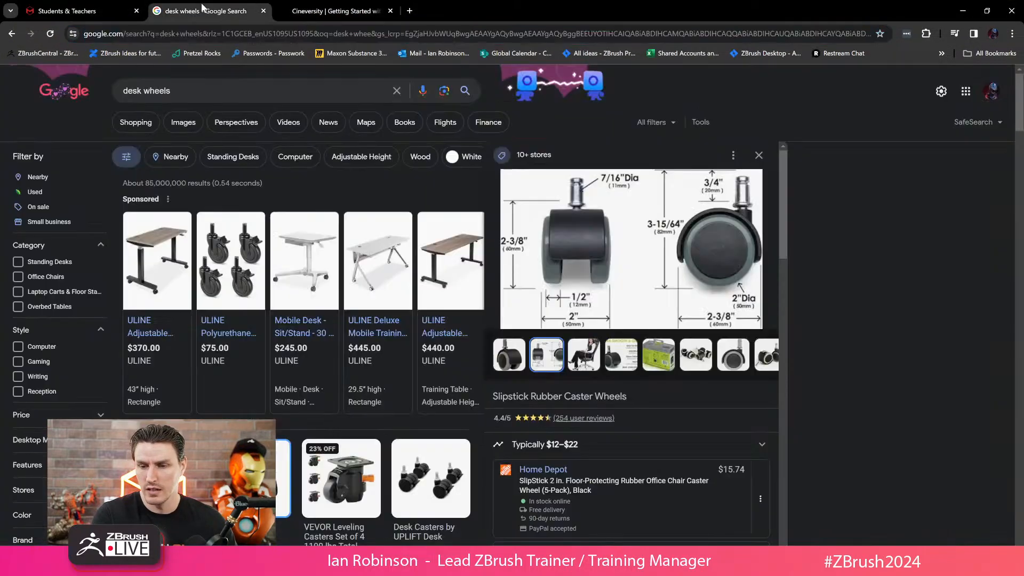
left_click(233, 92)
left_click_drag(233, 92, 100, 100)
left_click(182, 122)
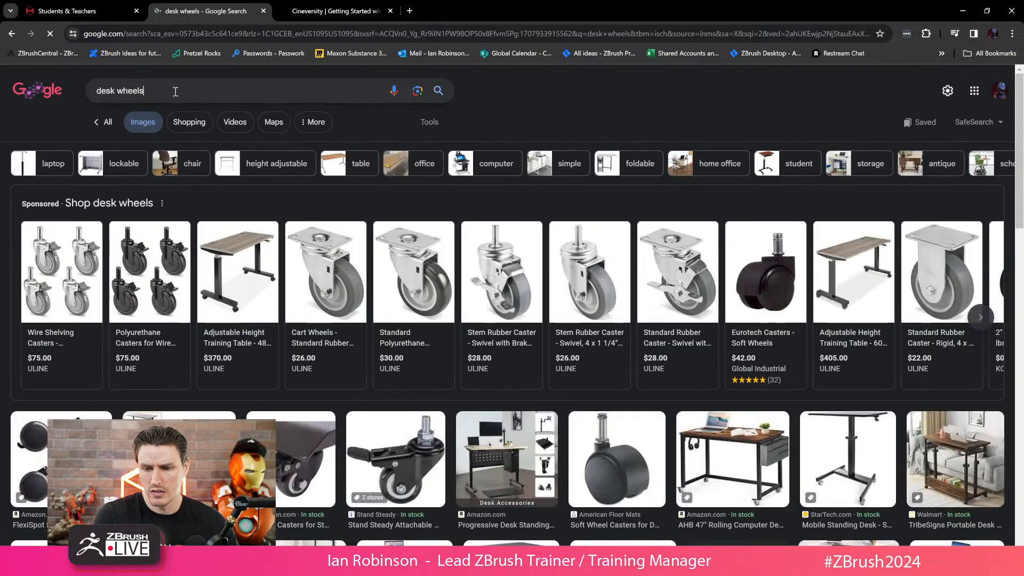
- Replace the image search query with "automatic mechinac chairs"
left_click(175, 91)
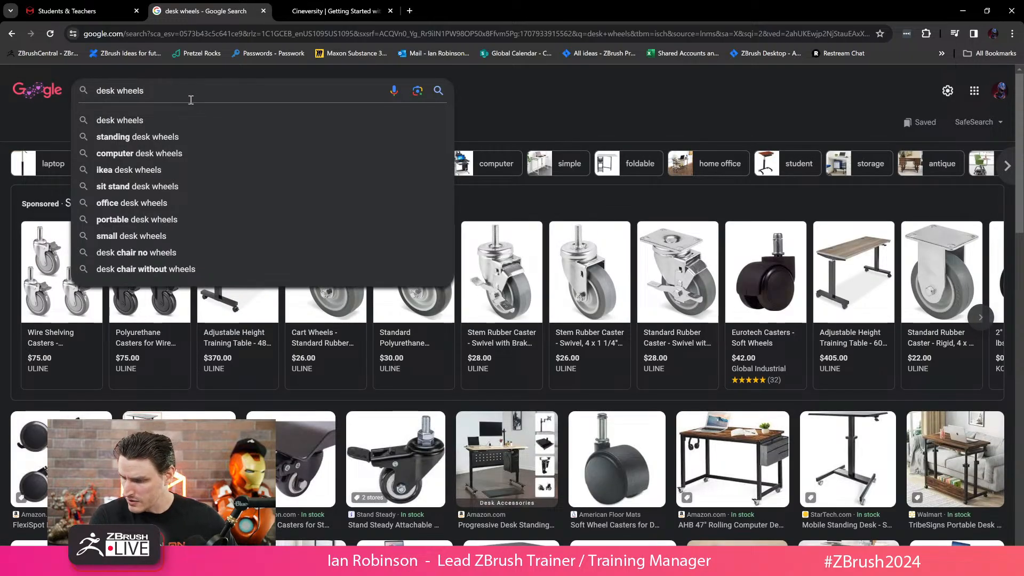
triple_click(160, 95)
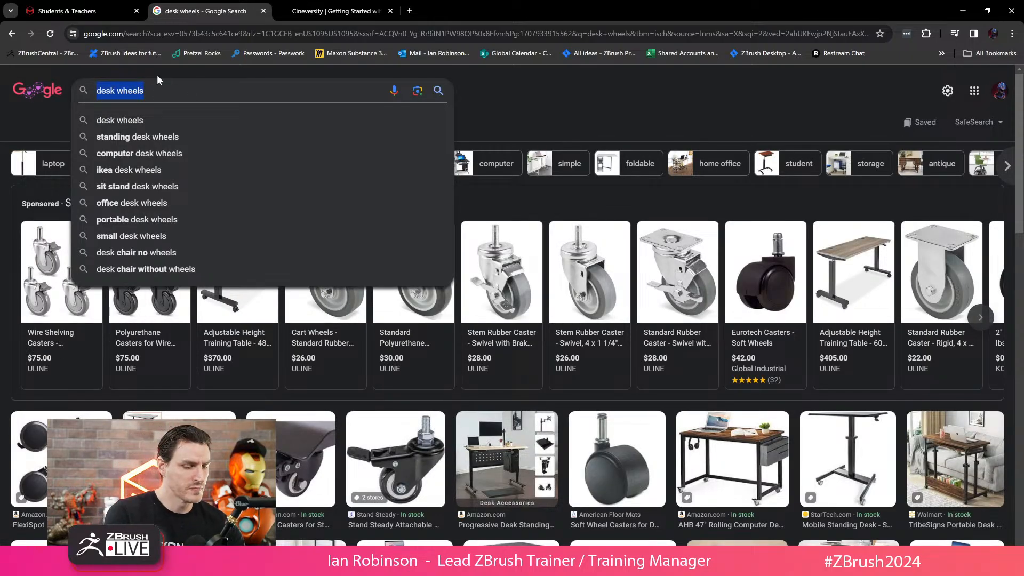
type("autom")
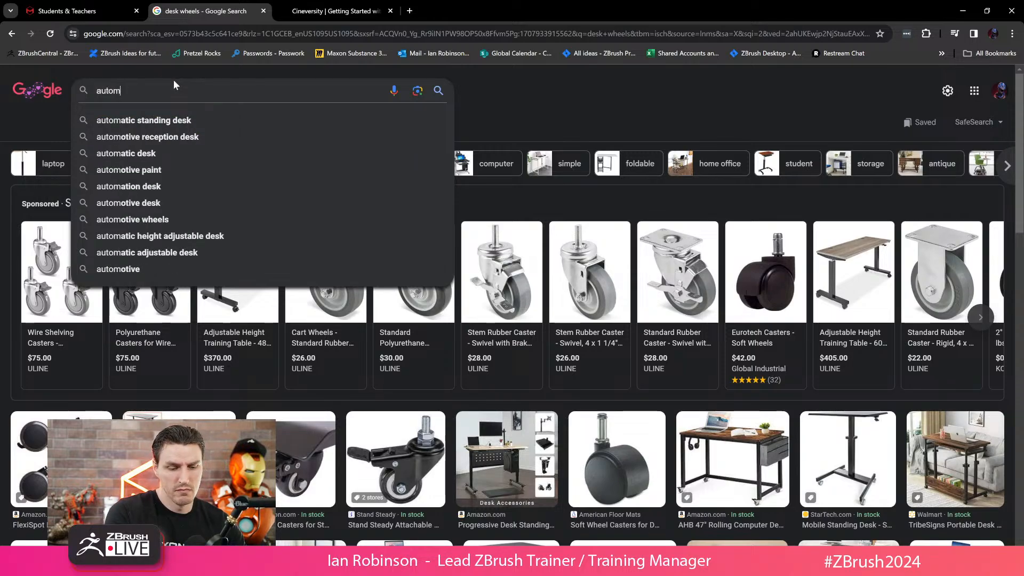
key("Down")
key("Down")
key("Down")
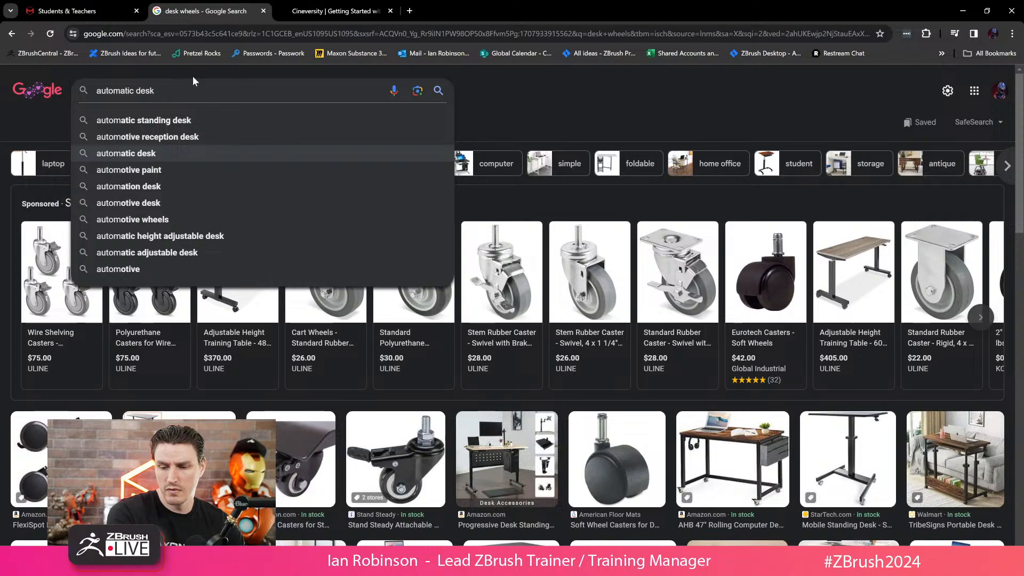
key("BackSpace")
key("BackSpace")
key("BackSpace")
key("BackSpace")
key("BackSpace")
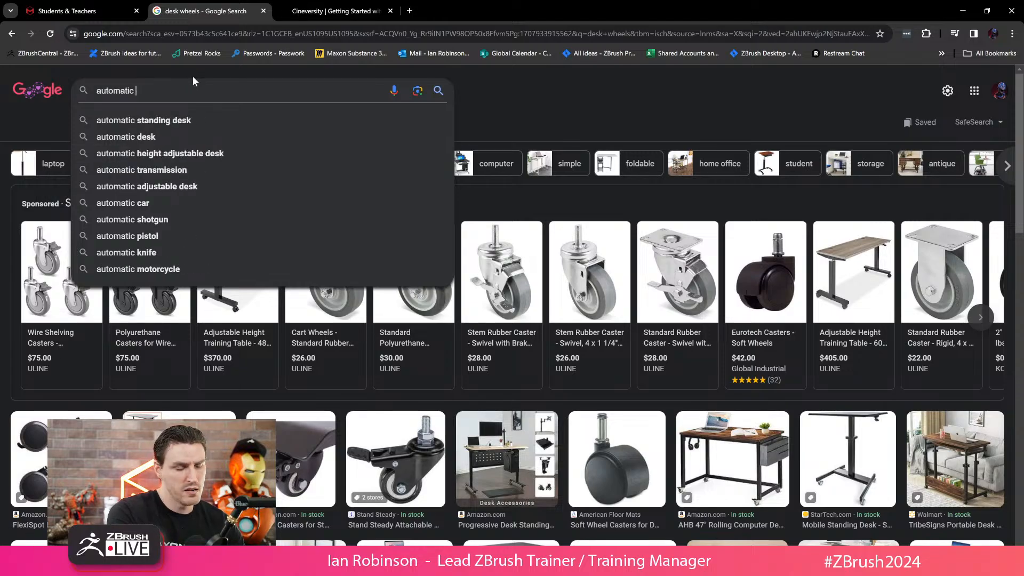
type("m")
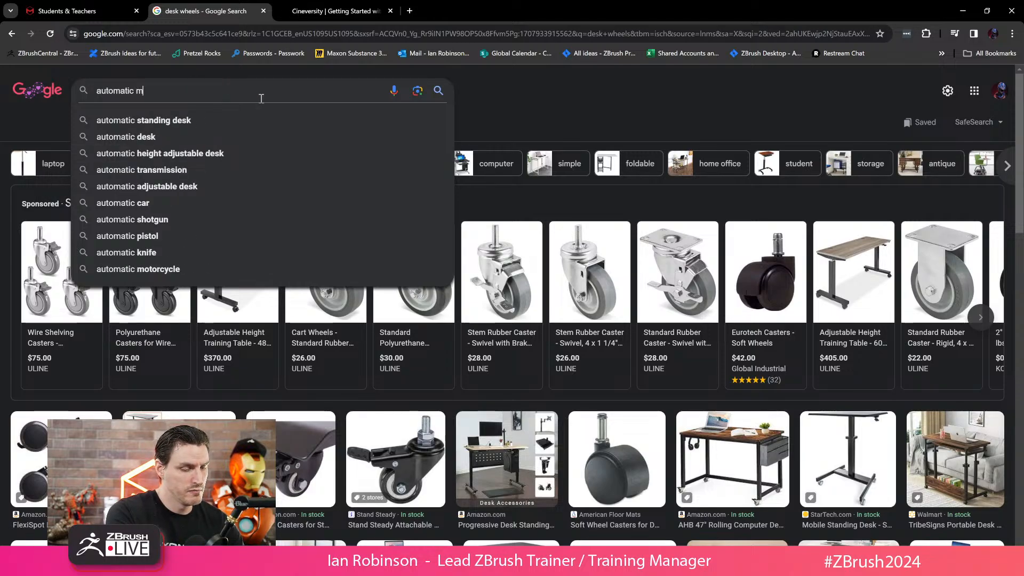
type("echin")
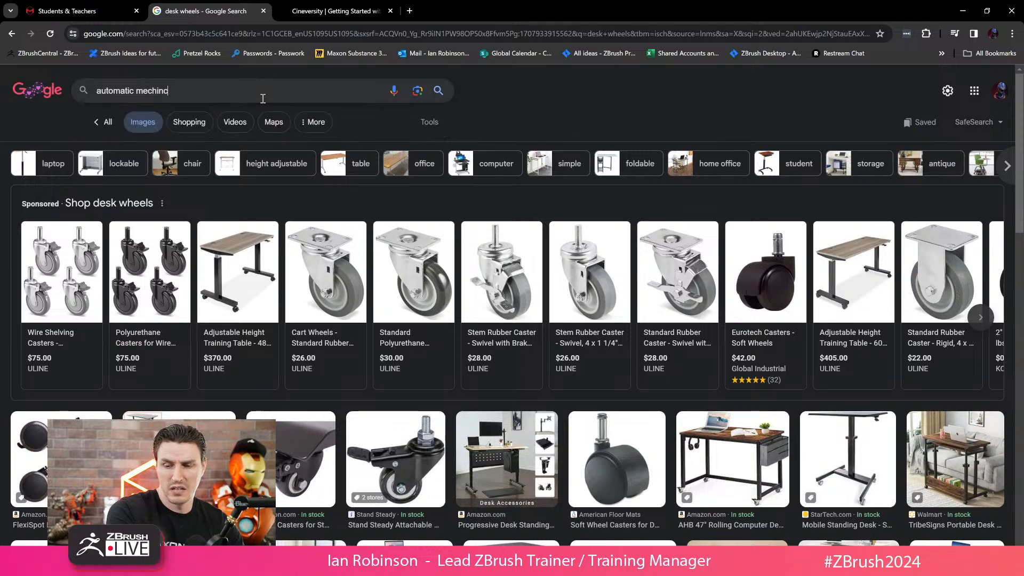
type("c")
key("BackSpace")
key("BackSpace")
type("ac")
key("BackSpace")
key("BackSpace")
type("nac")
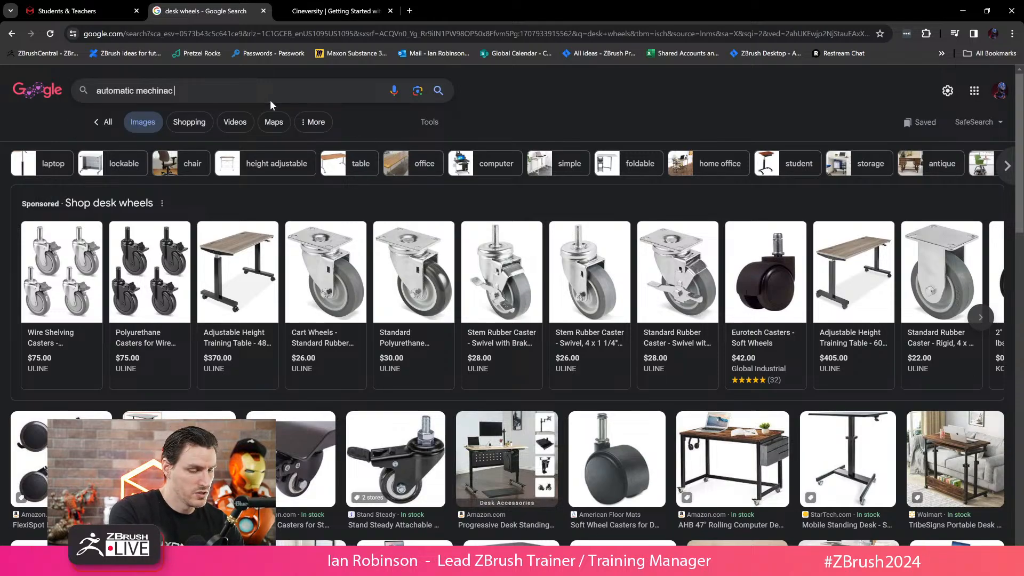
type(" chairs")
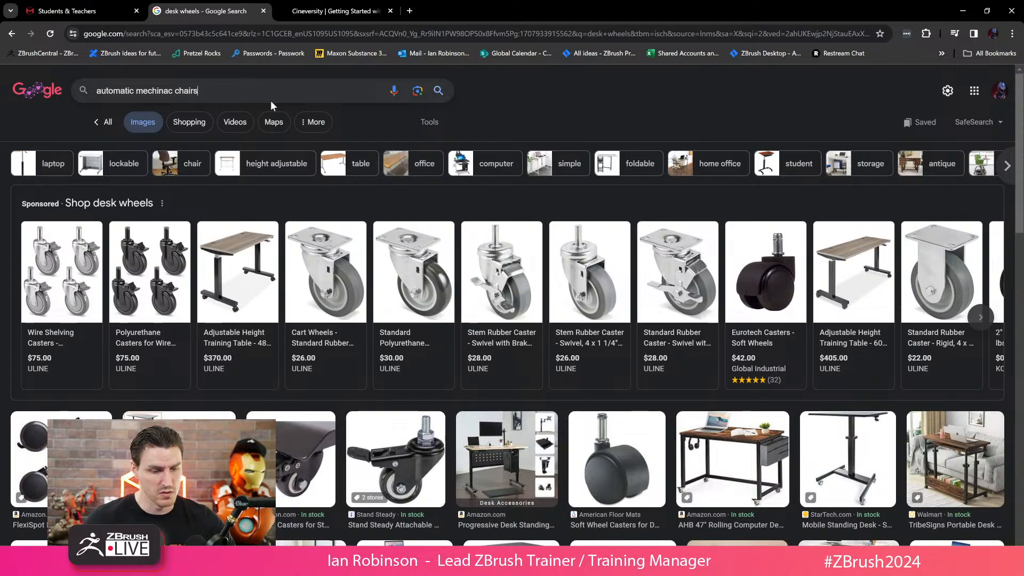
- Search Google Images for "automatic mechinac chairs" and examine the wheeled stool and office chair references, returning to ZBrush when done
left_click(438, 92)
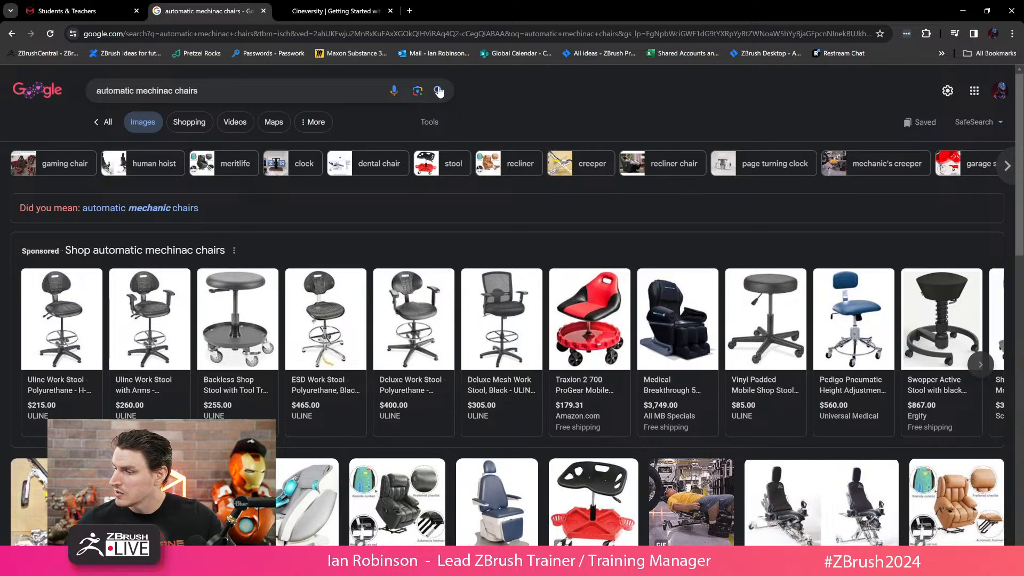
left_click_drag(1020, 203, 1003, 296)
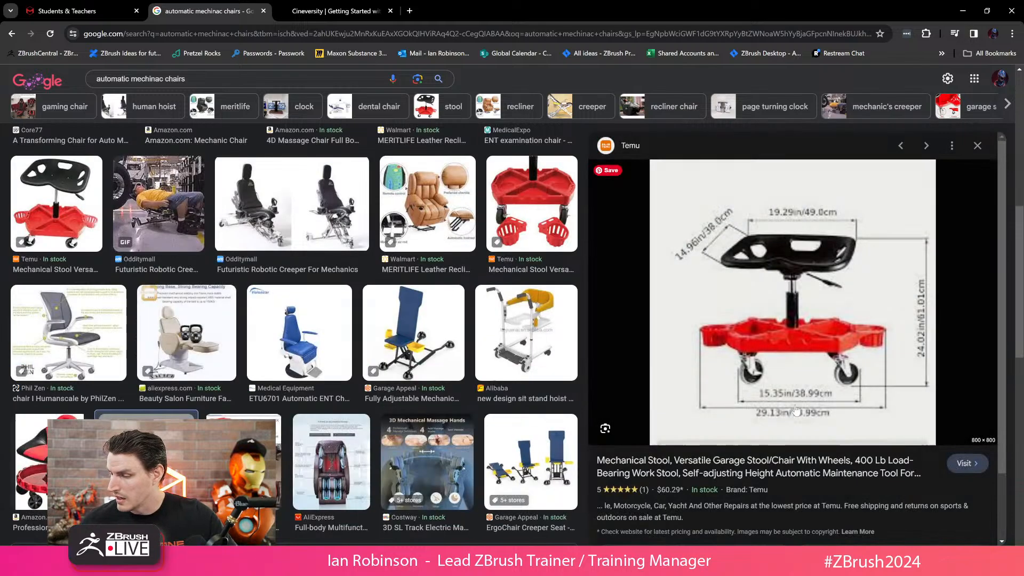
left_click(795, 399)
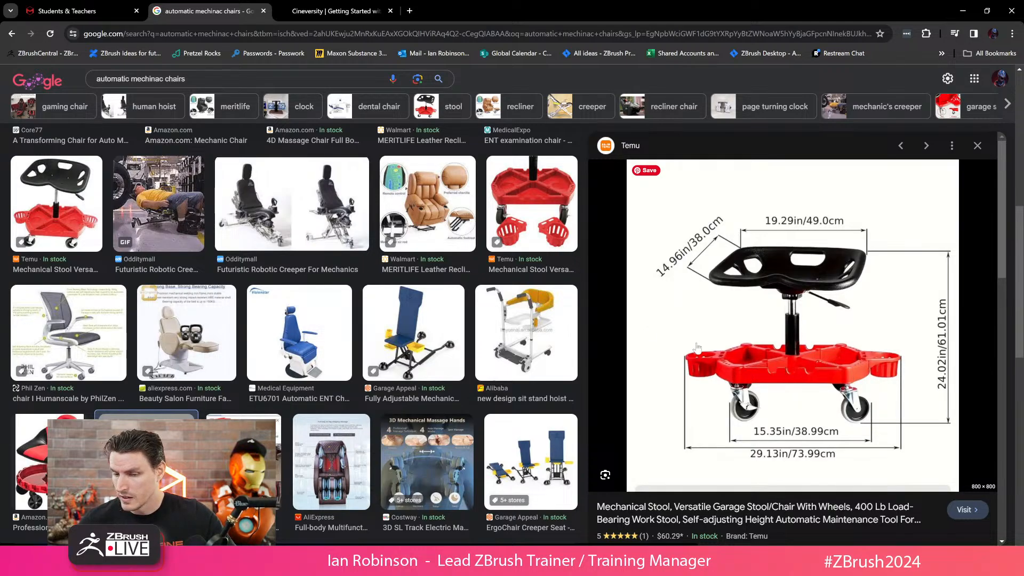
left_click(127, 375)
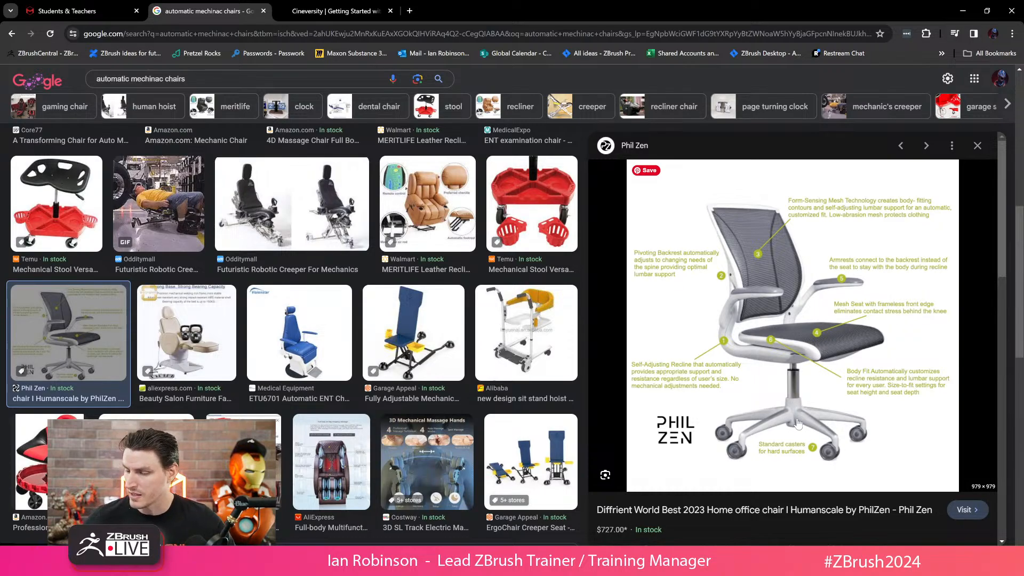
left_click(963, 10)
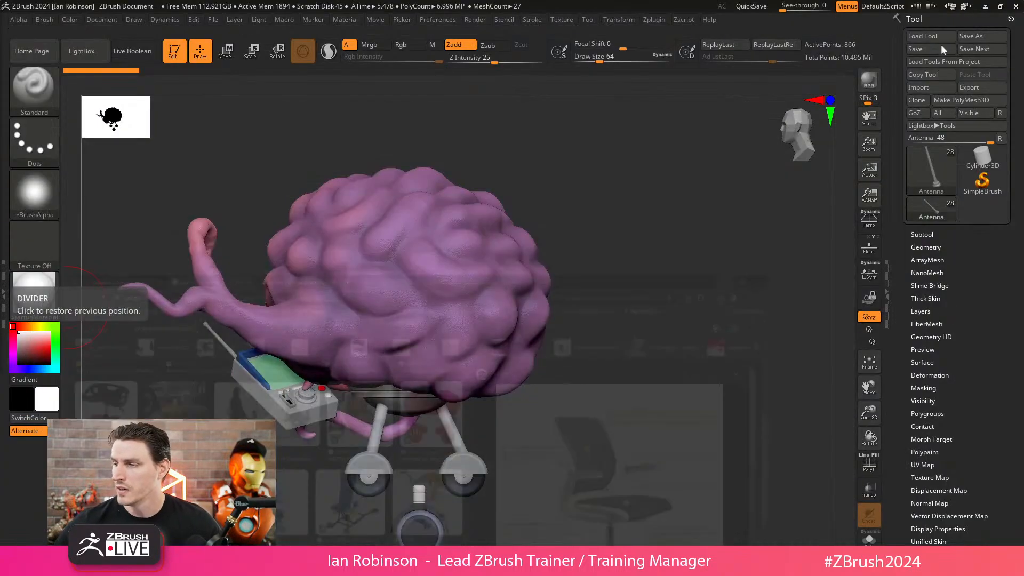
- Try to delete the chair's Legs subtool from the Krang-Chair folder
left_click_drag(591, 287, 576, 304)
left_click_drag(640, 302, 634, 331)
left_click(459, 431, "alt")
key("shift+f")
key("shift+f")
left_click(922, 234)
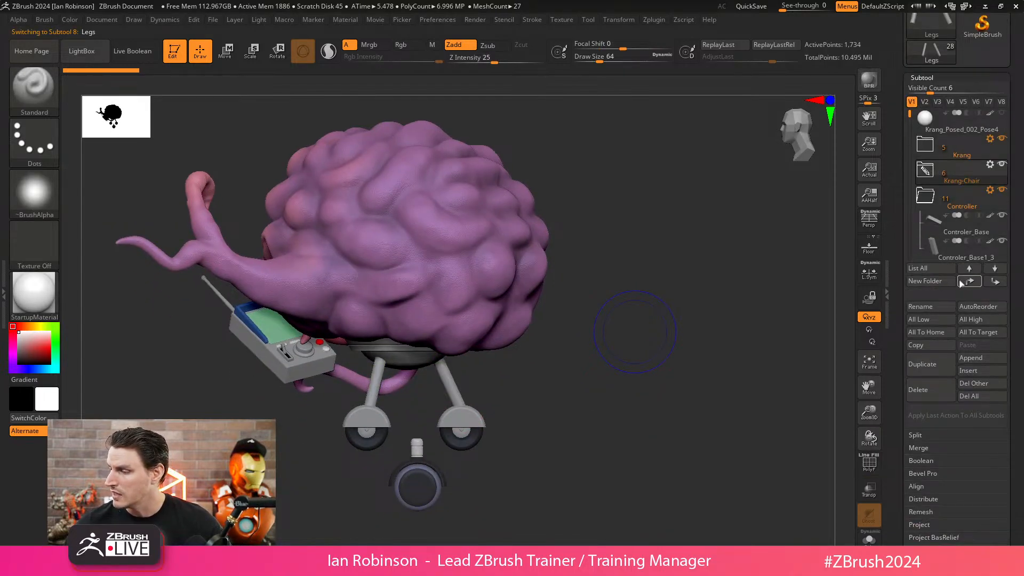
left_click(918, 389)
left_click(833, 432)
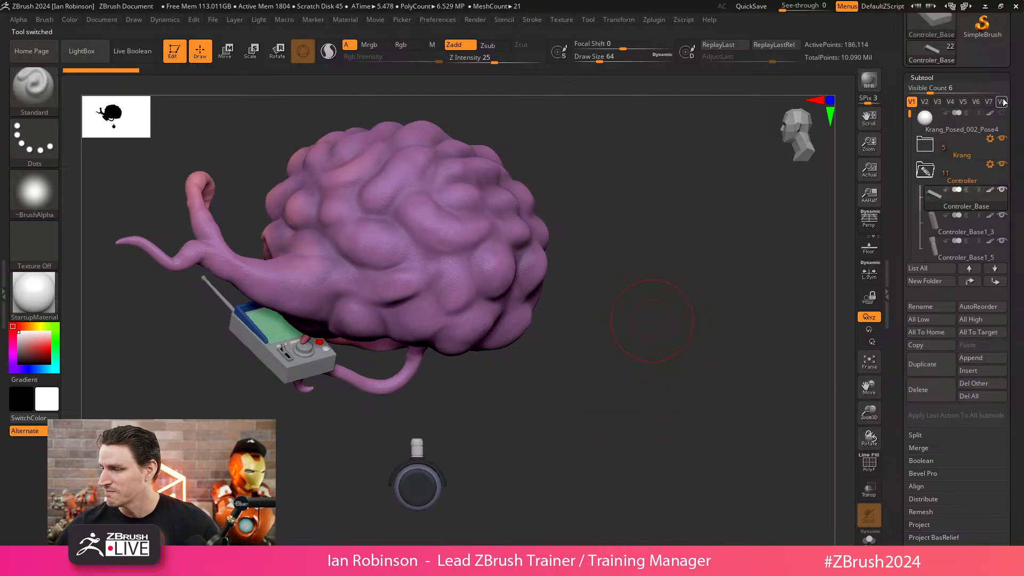
- Reload Krang_Posed_002_Pose4.ztl from the Krang folder to recover the deleted chair parts
left_click_drag(1017, 88, 1010, 156)
left_click(930, 36)
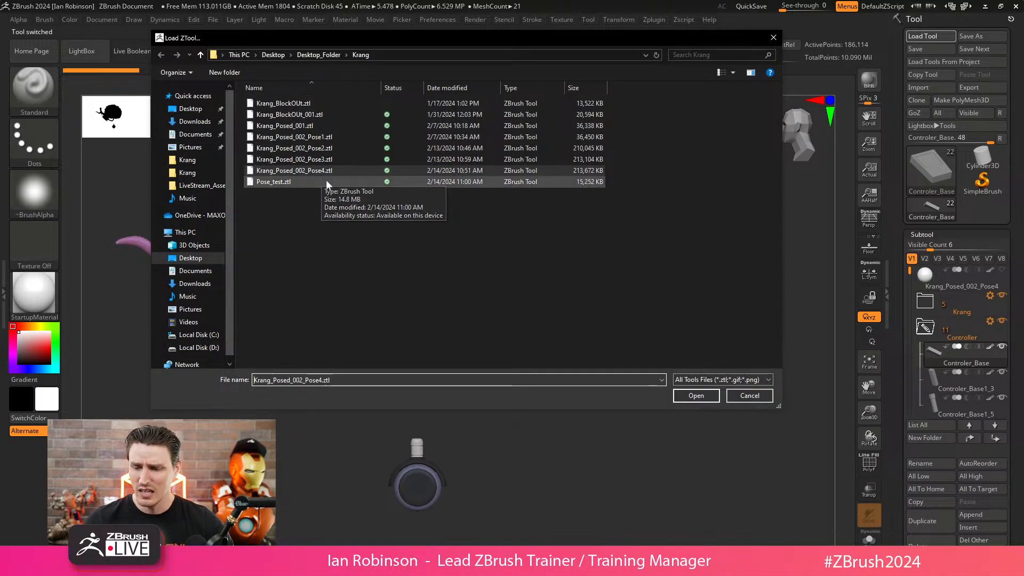
key("Escape")
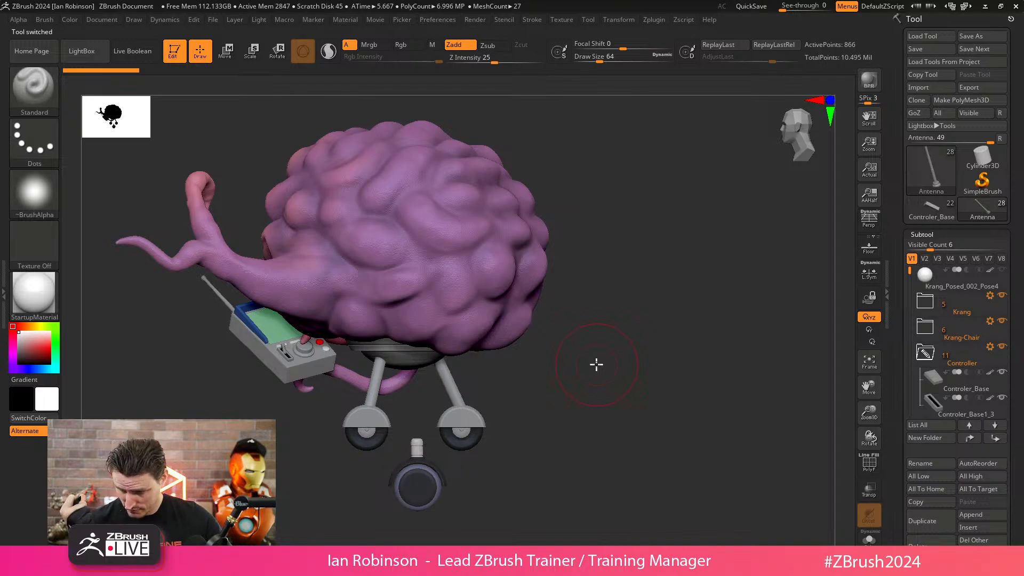
- Delete the Legs subtool beneath the chair seat
left_click(453, 381, "alt")
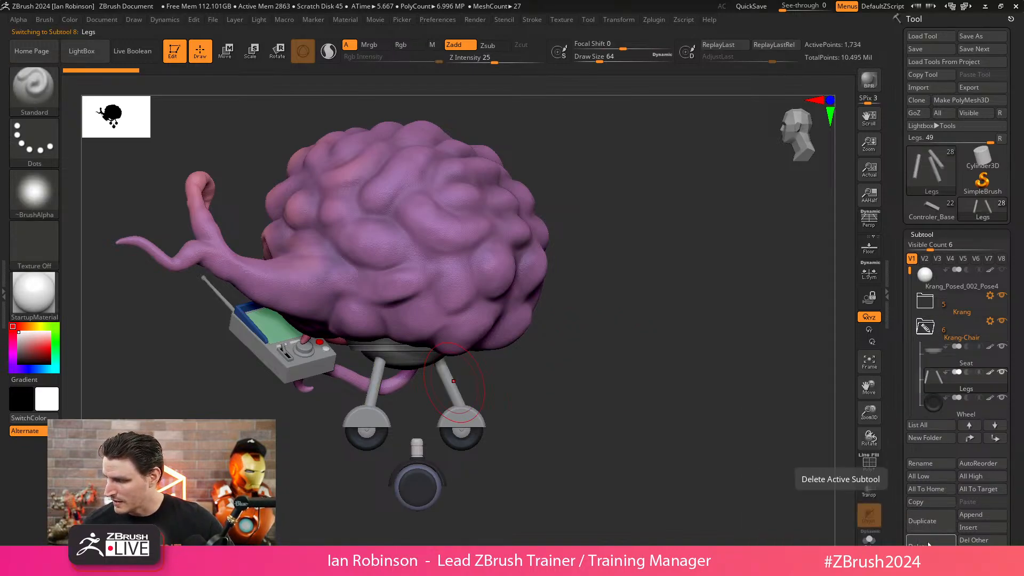
left_click(927, 544)
key("Return")
- Delete the old chair wheels and their caps: Wheel-Cap1, Wheel-Cap, Wheel1 and Wheel
left_click(473, 418, "alt")
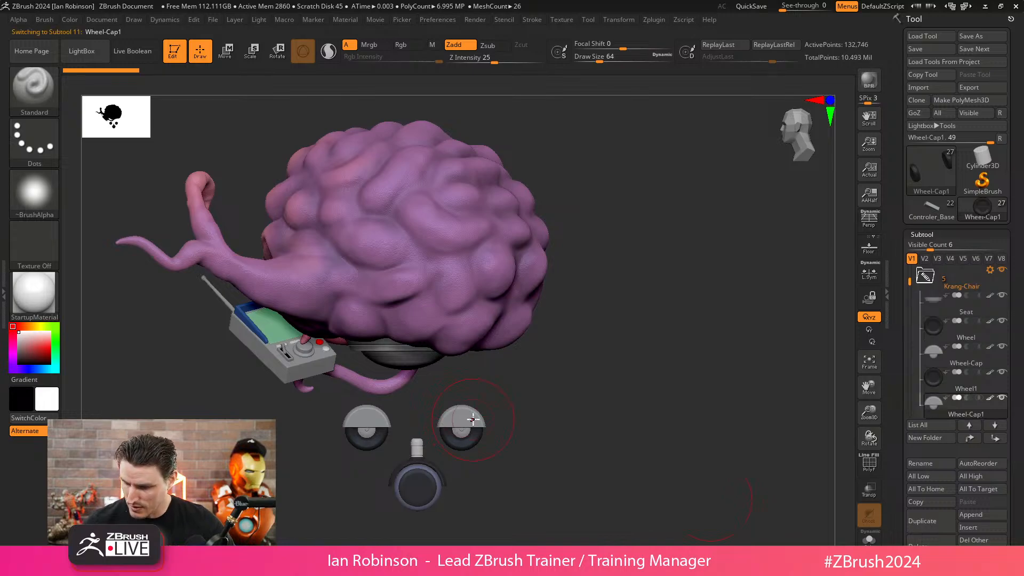
left_click(926, 543)
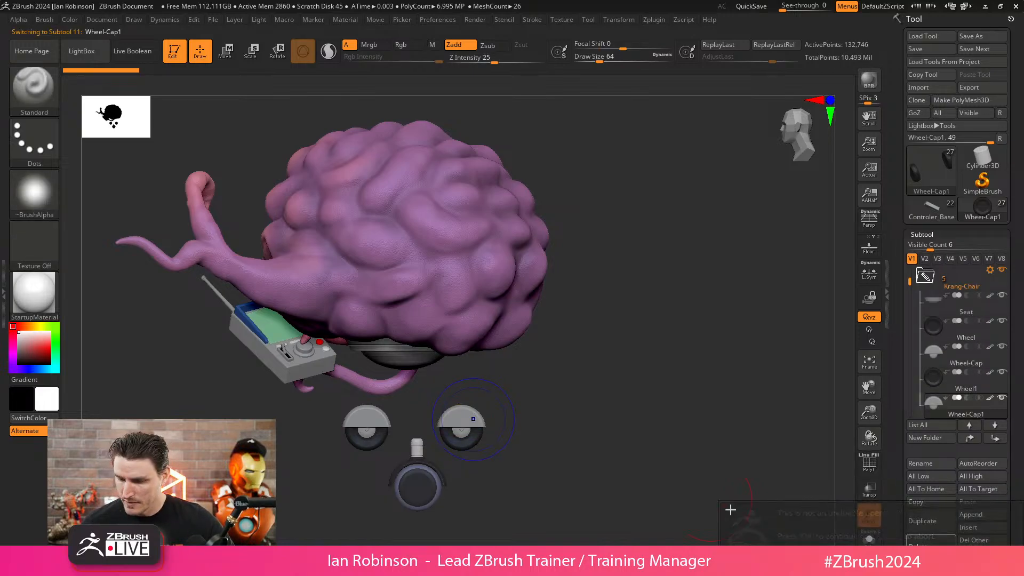
key("Return")
left_click(383, 420, "alt")
left_click(926, 543)
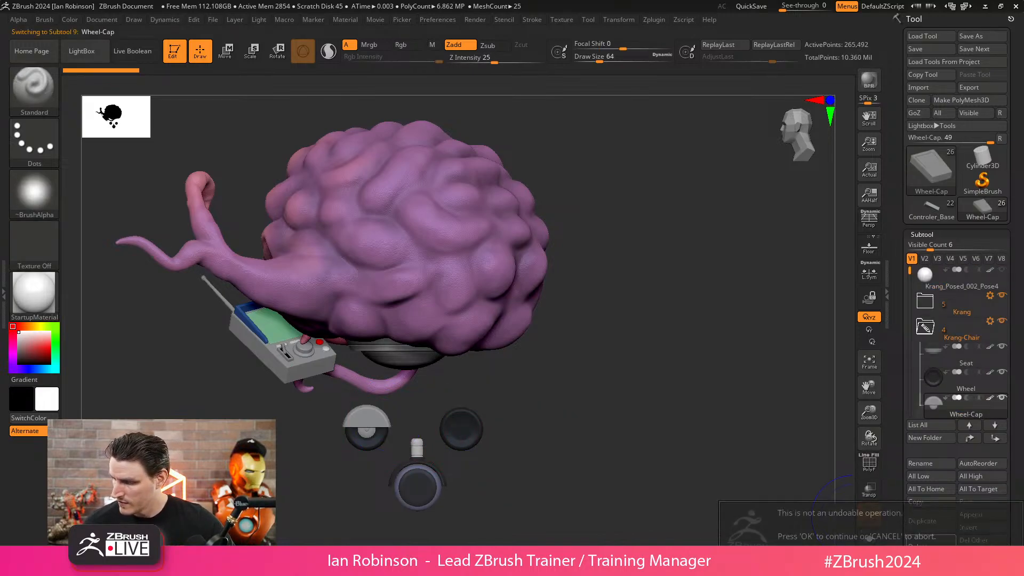
key("Return")
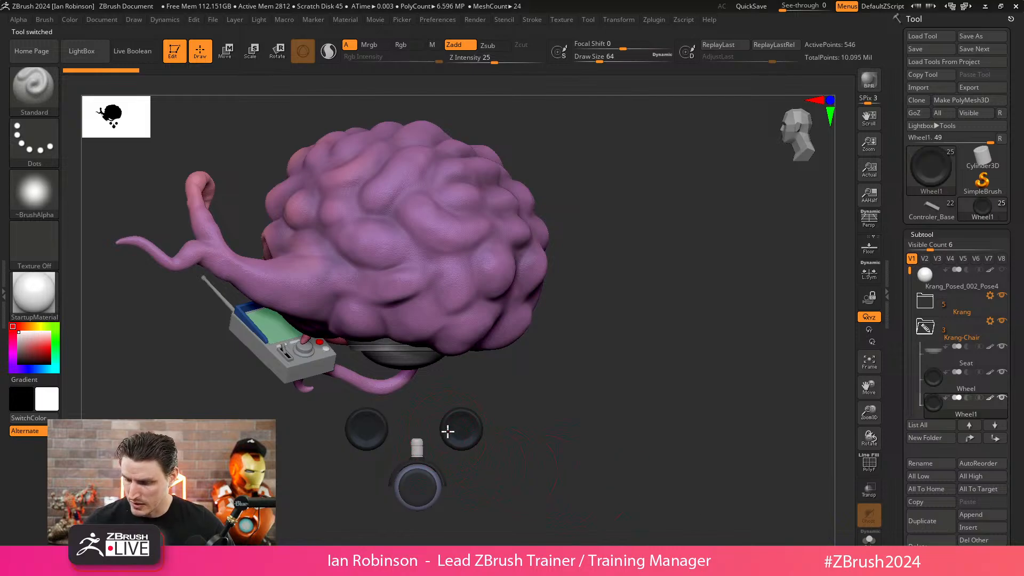
left_click(390, 428, "alt")
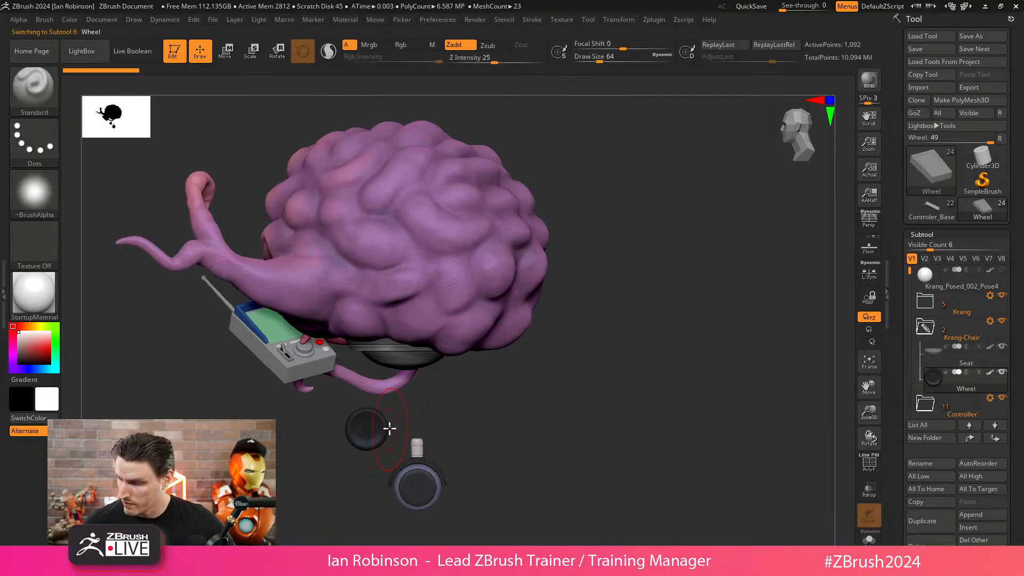
left_click(923, 544)
- Merge the Desk_Wheels folder of caster parts into a single subtool
left_click_drag(548, 411, 597, 302)
left_click_drag(542, 256, 501, 272)
left_click_drag(677, 265, 687, 287, "alt")
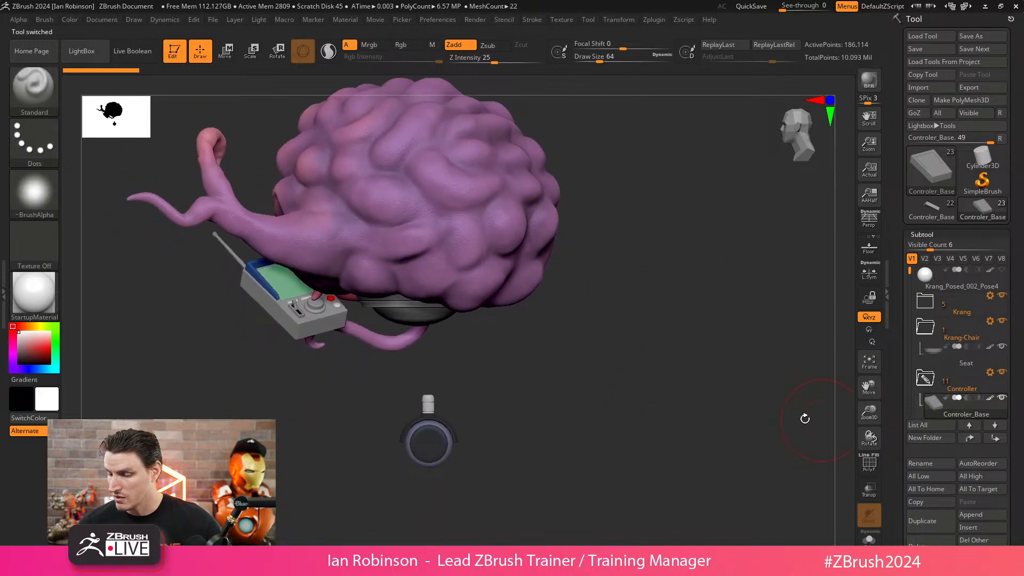
left_click(448, 433, "alt")
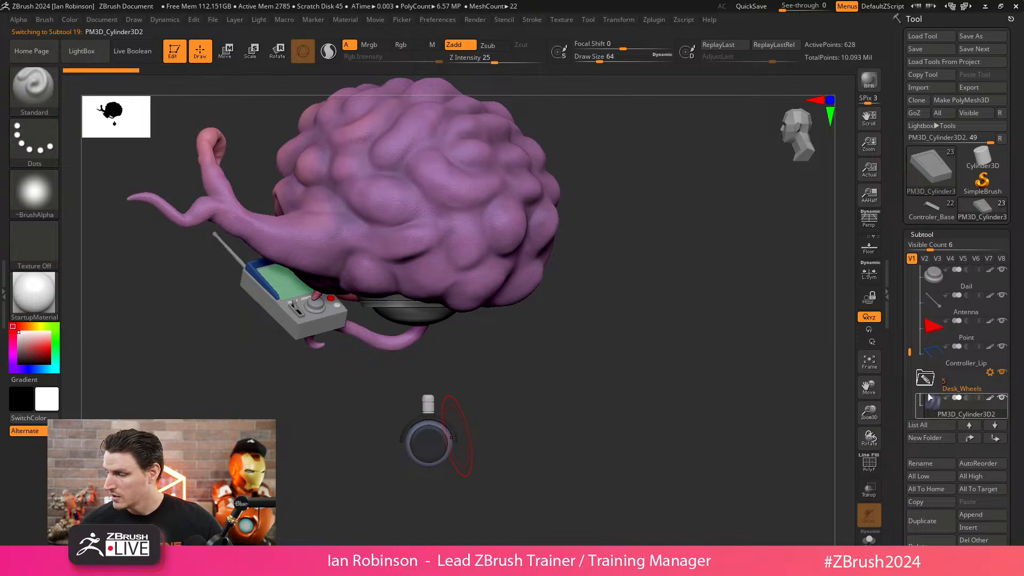
left_click(990, 373)
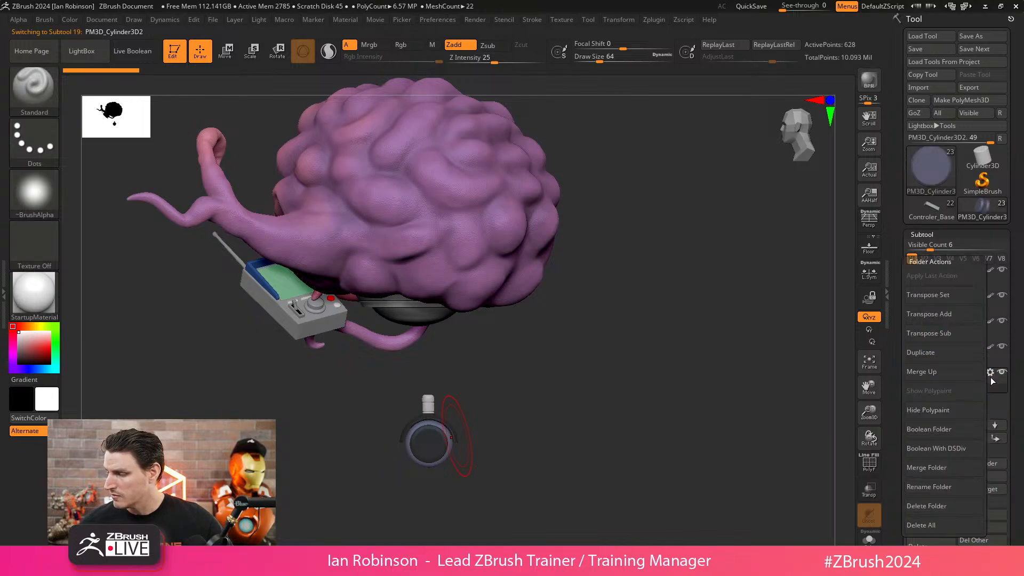
left_click(940, 474)
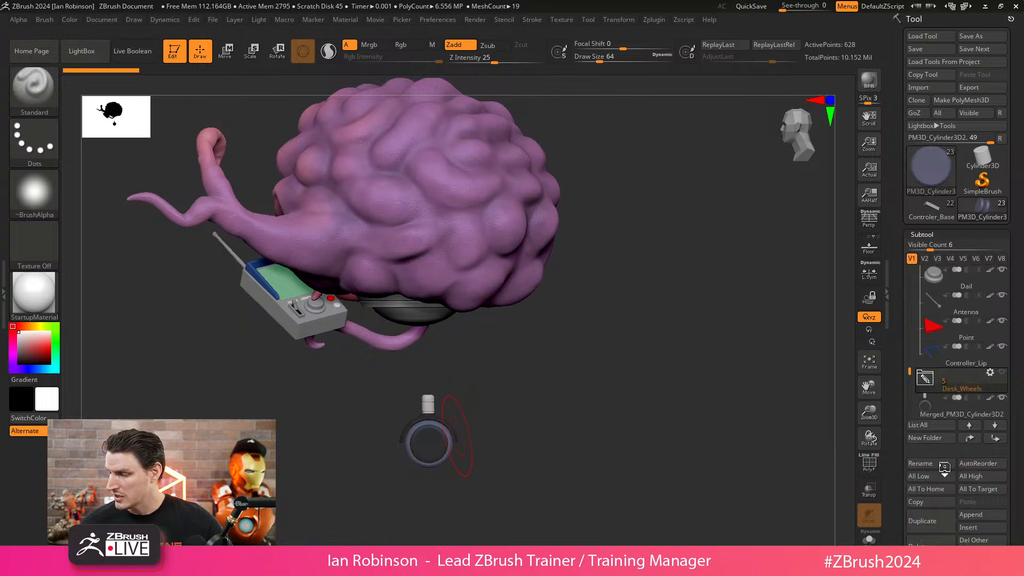
- Show the polyframe on the merged caster and regenerate its polygroups with Auto Groups
right_click_drag(651, 411, 573, 228, "ctrl")
mouse_move(523, 288)
right_mouse_down("alt")
mouse_move(580, 343)
mouse_move(557, 351)
mouse_move(566, 347)
right_mouse_up("alt")
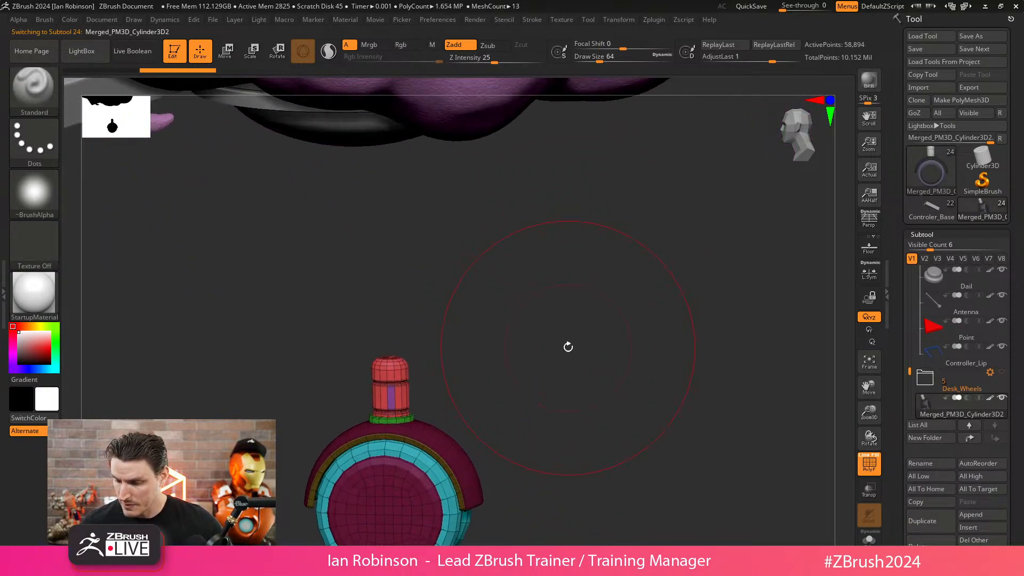
left_click(934, 233)
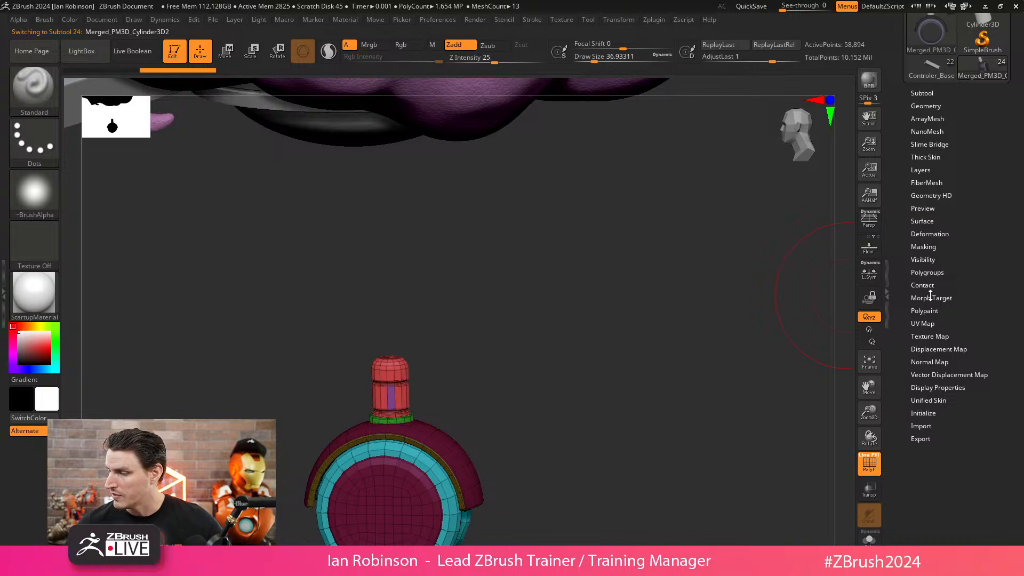
left_click(931, 272)
left_click(927, 286)
left_click_drag(629, 384, 628, 323)
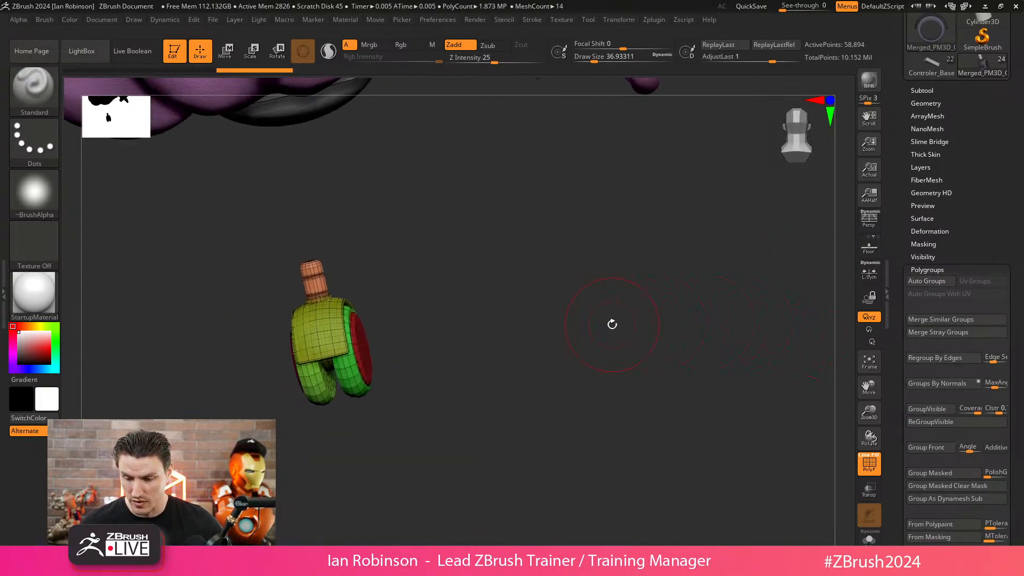
- Turn on Dynamic Subdiv for the merged caster, choosing Always YES, and hide the polyframe
left_click_drag(382, 311, 348, 424)
key("d")
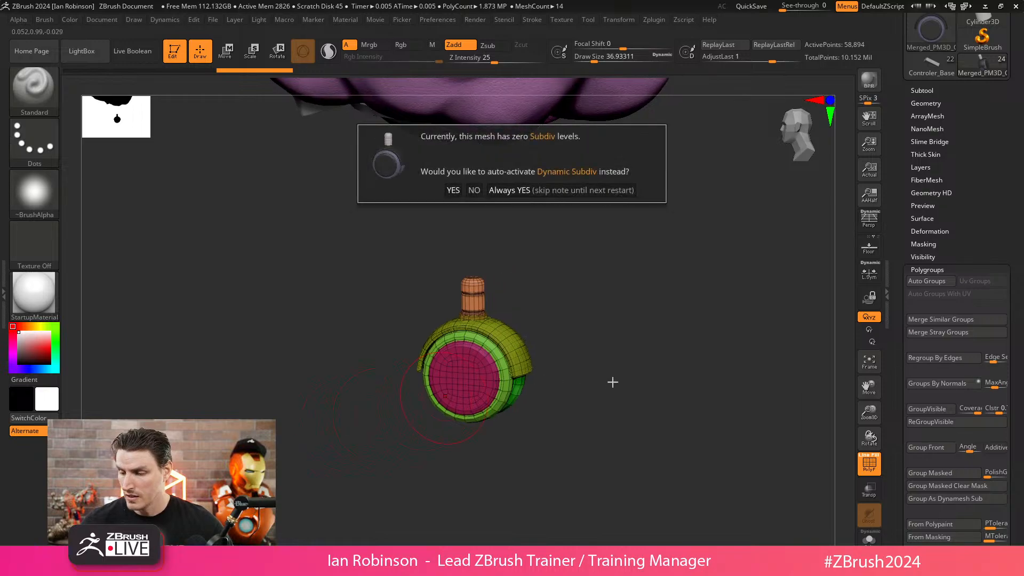
left_click(543, 193)
key("shift+f")
left_click_drag(618, 332, 616, 354, "alt")
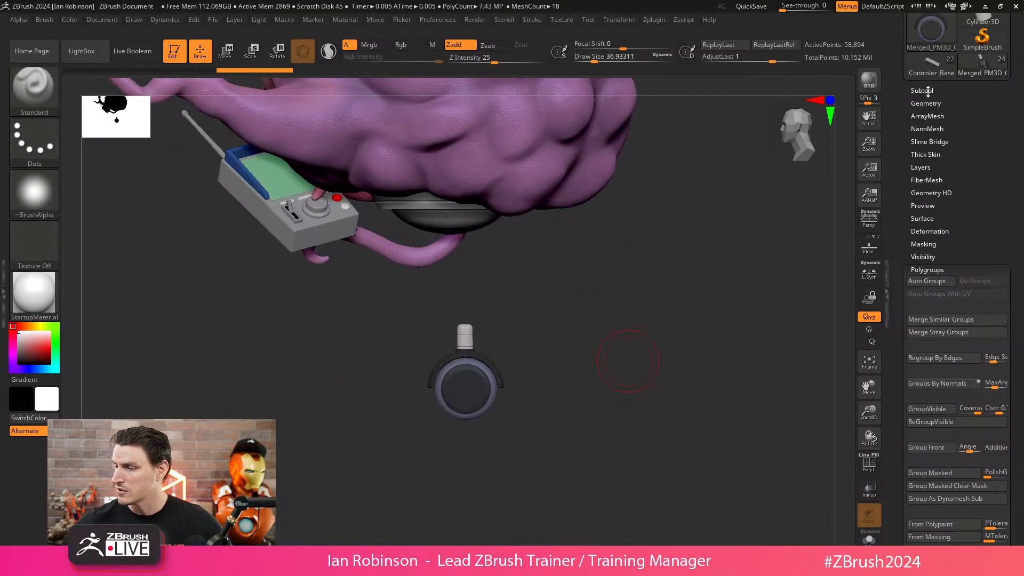
- Rename the merged caster subtool to Wheels
left_click(922, 90)
left_click(927, 307)
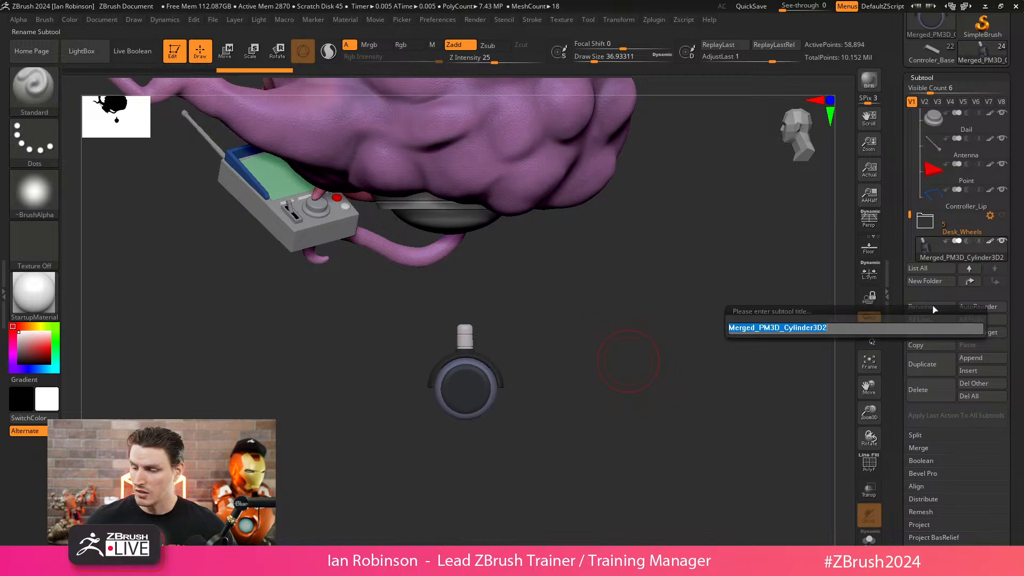
type("Wheels")
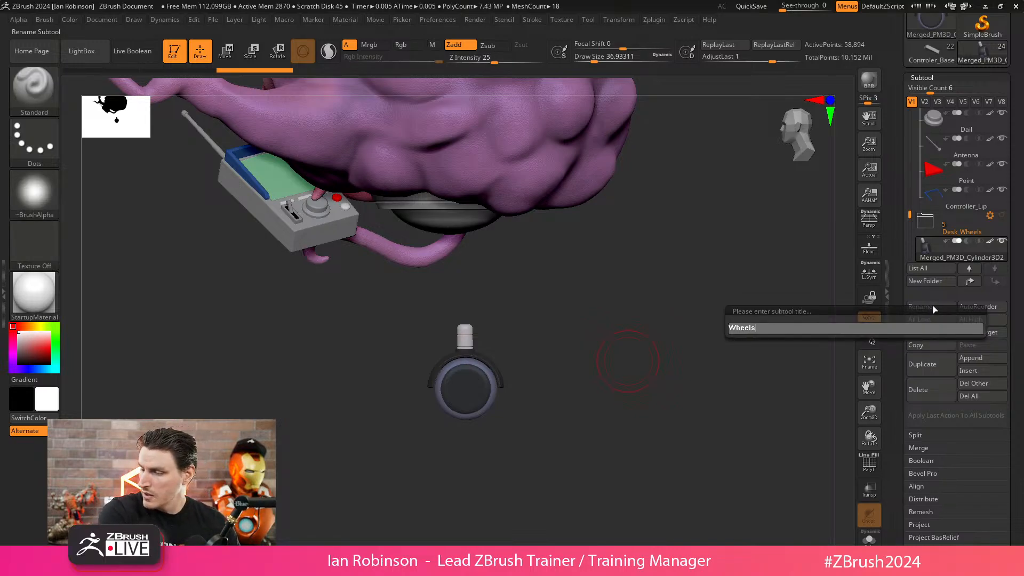
key("Return")
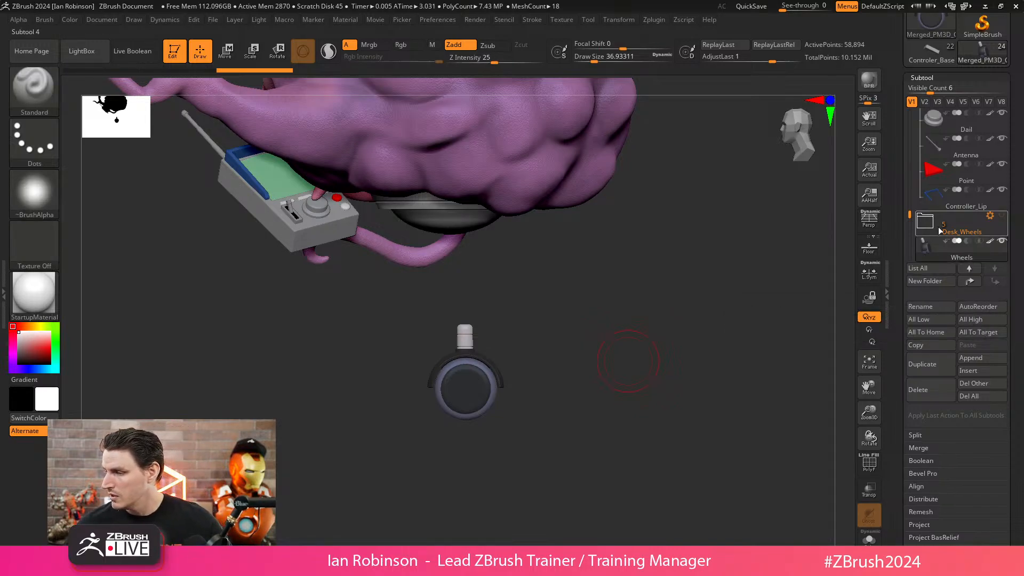
- Collapse the Controller folder and move the Wheels subtool up into the Krang-Chair folder below Seat
left_click_drag(909, 212, 910, 155)
left_click(931, 123)
left_click_drag(909, 206, 910, 166)
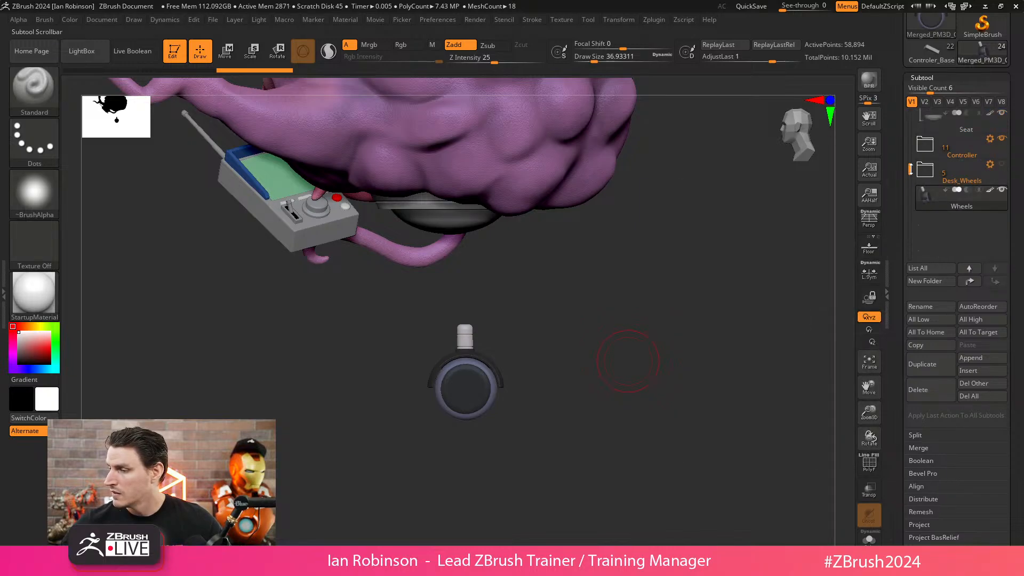
left_click(968, 281)
left_click(968, 281)
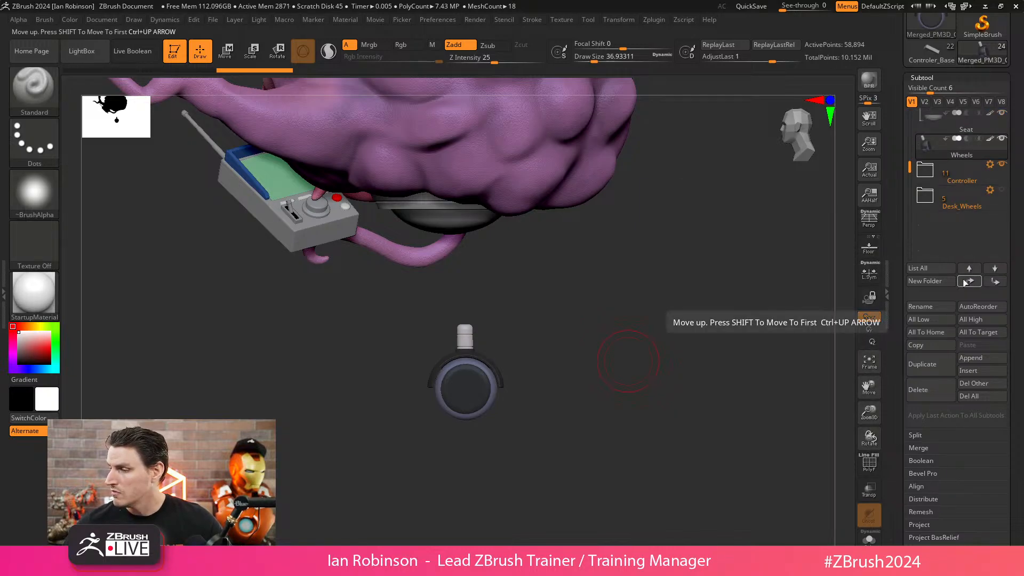
left_click(964, 282)
- Move the Wheels caster with the gizmo so it is centred directly under the chair seat
key("w")
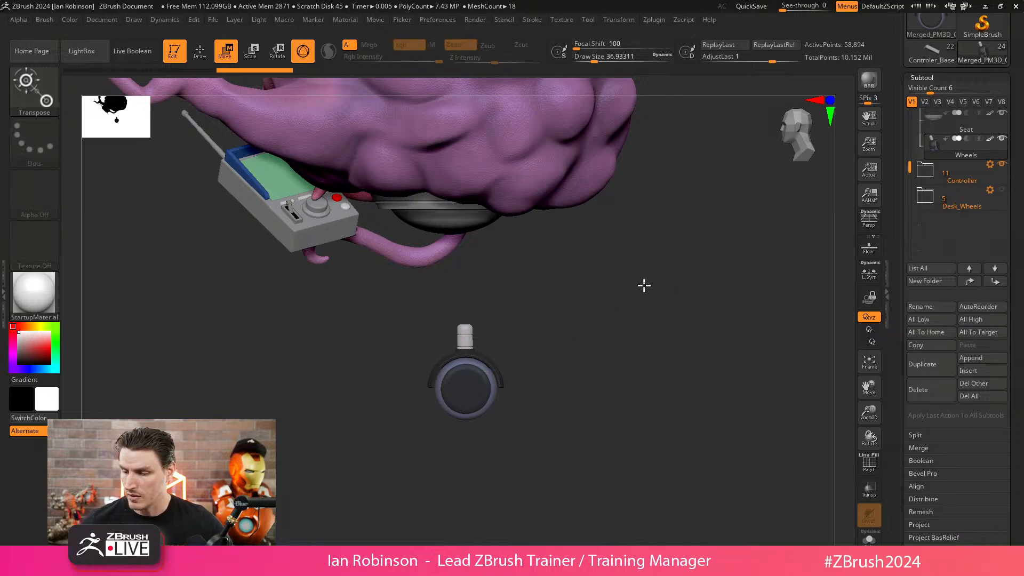
left_click_drag(642, 285, 637, 264, "alt")
left_click_drag(577, 136, 535, 290, "alt")
left_click_drag(527, 151, 517, 256, "alt")
left_click(397, 149)
left_click_drag(416, 449, 421, 443)
left_click(413, 428)
left_click_drag(413, 175, 412, 416)
left_click_drag(598, 334, 599, 270, "alt")
left_click_drag(552, 342, 617, 222)
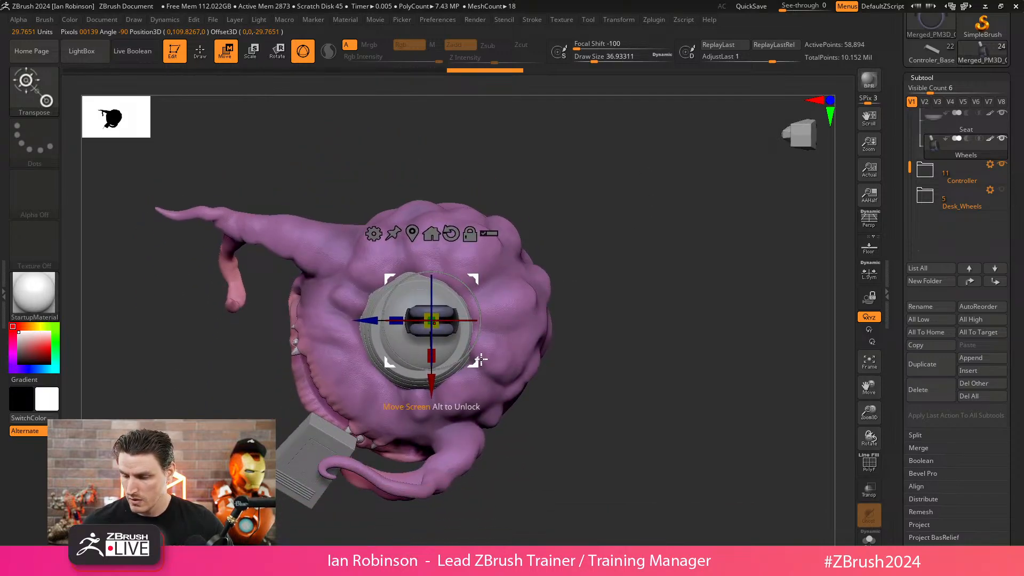
- Lower the centred caster along the Y axis to leave space beneath the seat
left_click_drag(574, 277, 665, 375, "shift")
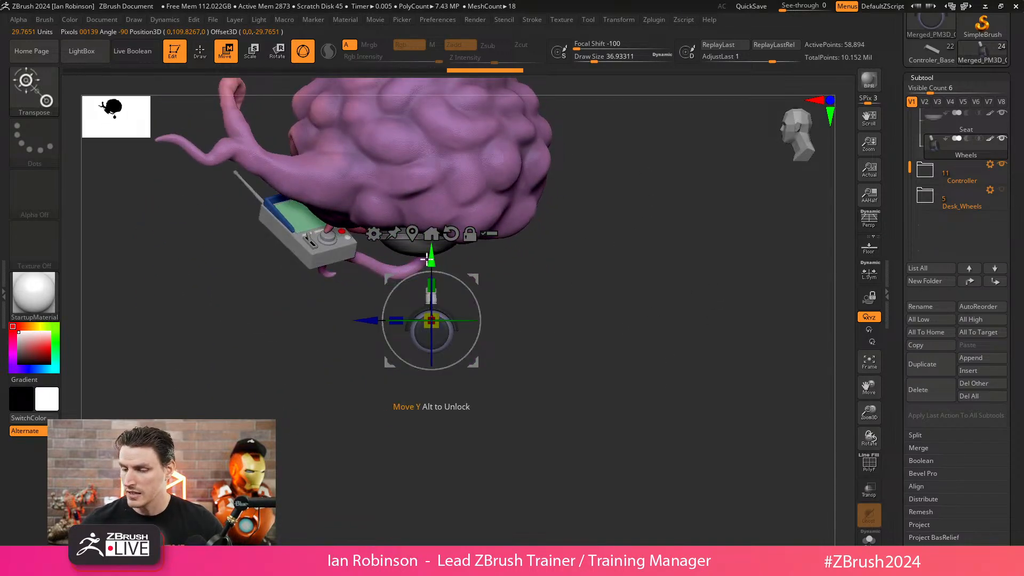
left_click_drag(429, 261, 429, 312)
key("q")
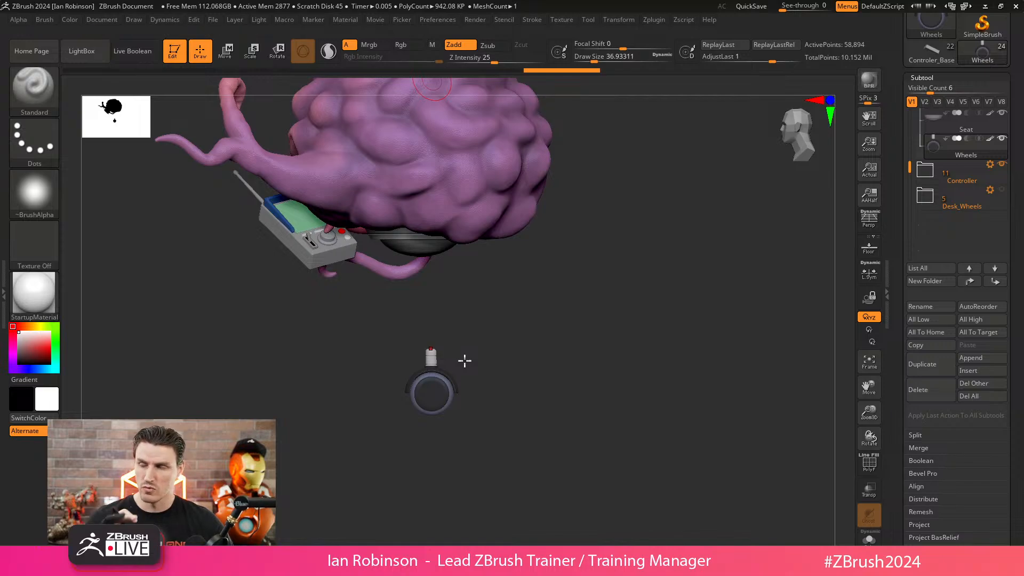
- Insert a cube primitive as a new subtool below Wheels
left_click(970, 370)
left_click(562, 401)
key("f")
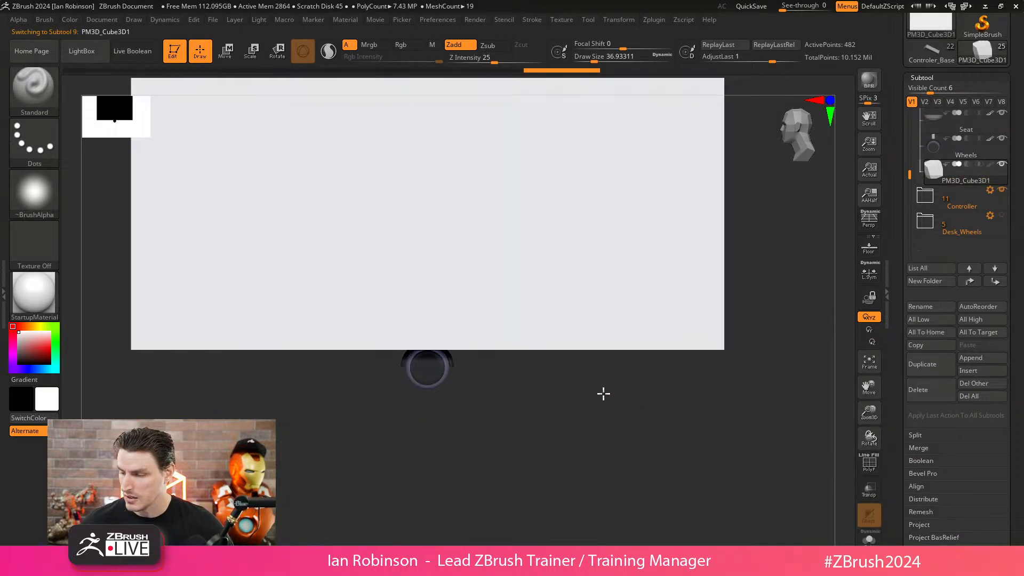
- Isolate the new cube with its polyframe displayed and check the office chair base reference in the browser
key("shift+f")
key("shift+f")
left_click(870, 537)
mouse_move(672, 362)
left_mouse_down()
mouse_move(665, 389)
mouse_move(662, 371)
left_mouse_up()
key("shift+f")
left_click(934, 78)
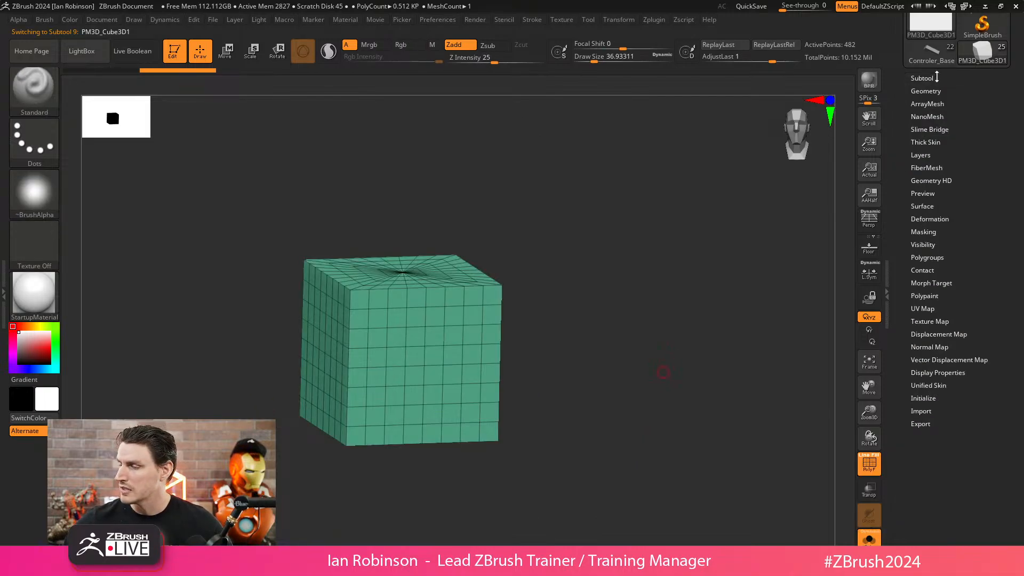
key("alt+Tab")
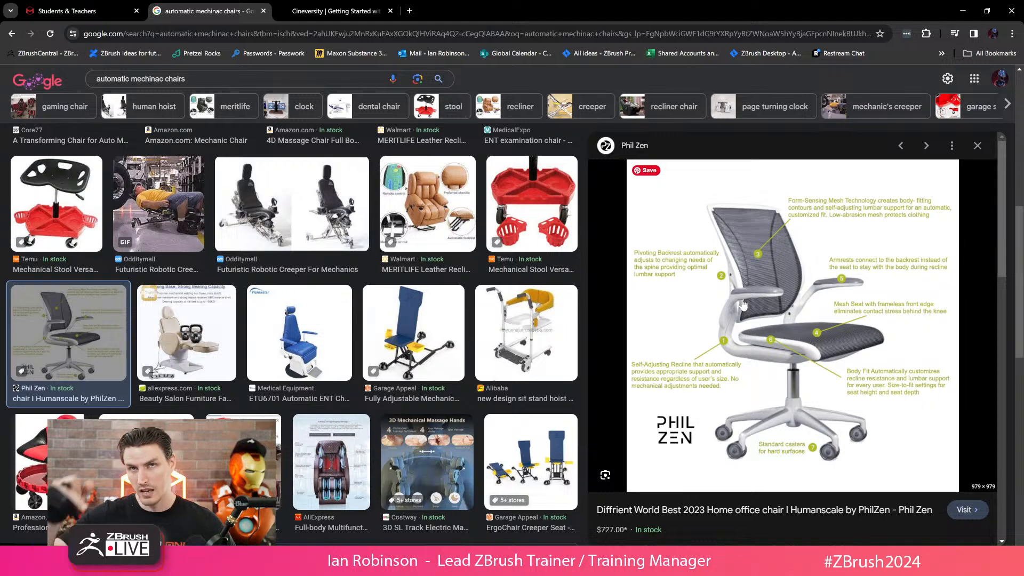
key("alt+Tab")
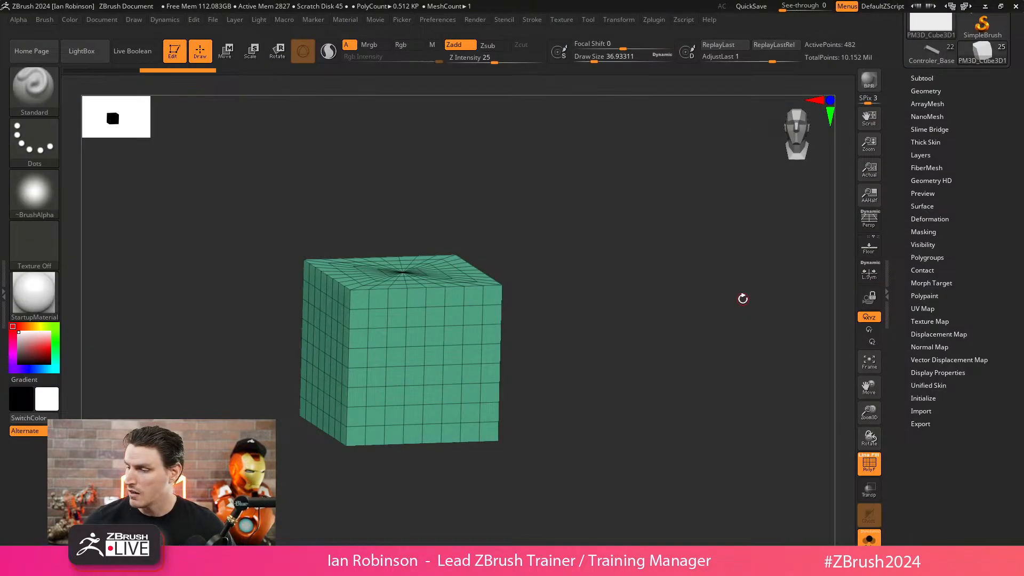
- Reinitialize the cube as a QCube with X, Y and Z resolution set to 1
left_click(924, 398)
left_click_drag(957, 443, 944, 440)
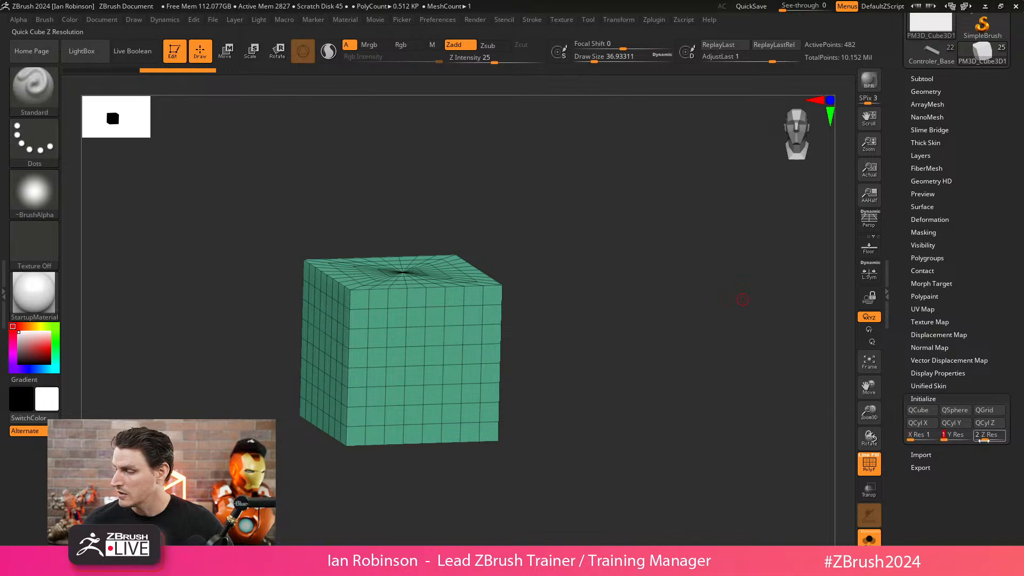
left_click(921, 411)
- Mask one end of the cube and pull the opposite end out and down to form a long sloping bar
left_click_drag(690, 359, 669, 406, "shift")
mouse_move(607, 291)
left_mouse_down("shift")
mouse_move(544, 315)
mouse_move(421, 315)
left_mouse_up("shift")
left_click_drag(401, 224, 486, 328, "ctrl")
key("w")
left_click_drag(447, 293, 165, 359)
left_click_drag(228, 229, 228, 255)
left_click_drag(169, 318, 159, 322)
- Refine the sloping bar's proportions with the gizmo, scaling it narrower across its width
key("q")
left_click_drag(583, 210, 680, 176, "alt")
key("w")
mouse_move(251, 297)
left_mouse_down()
mouse_move(203, 322)
mouse_move(206, 336)
left_mouse_up()
key("q")
mouse_move(604, 389)
left_mouse_down("alt")
mouse_move(604, 373)
mouse_move(576, 414)
mouse_move(571, 367)
mouse_move(533, 377)
mouse_move(555, 410)
mouse_move(537, 412)
left_mouse_up("alt")
key("w")
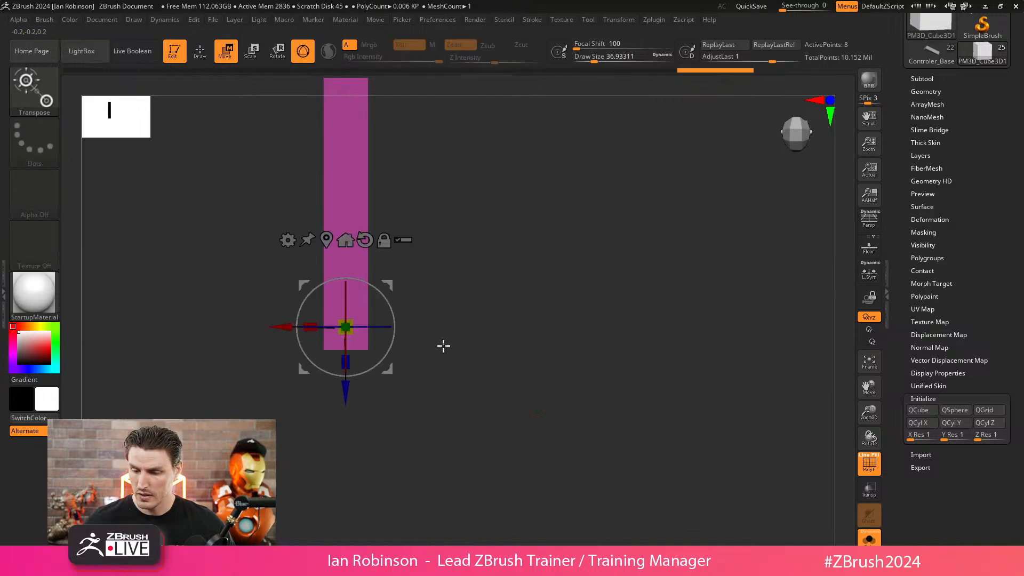
left_click_drag(314, 326, 323, 326)
key("q")
left_click_drag(533, 325, 491, 318)
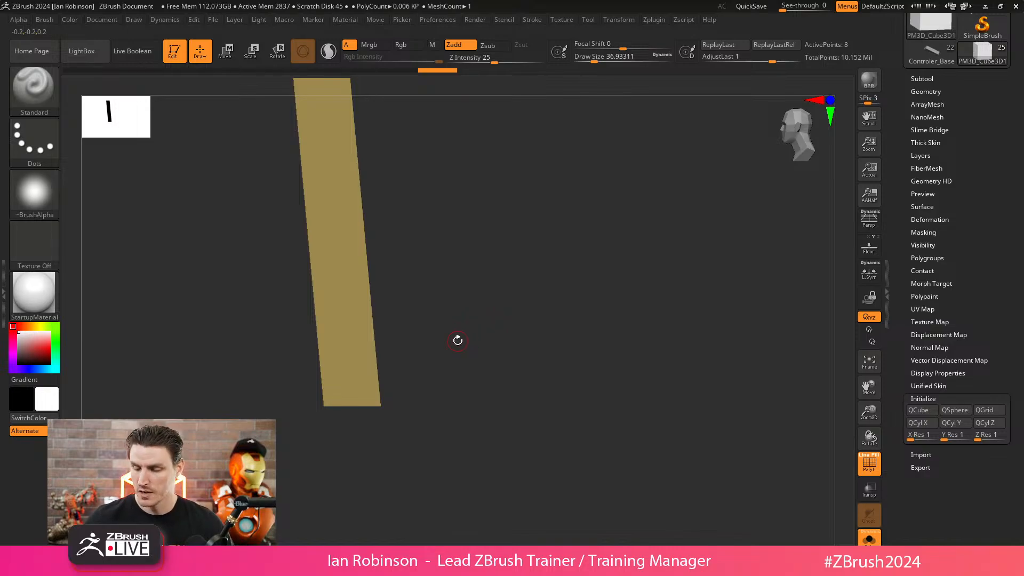
key("w")
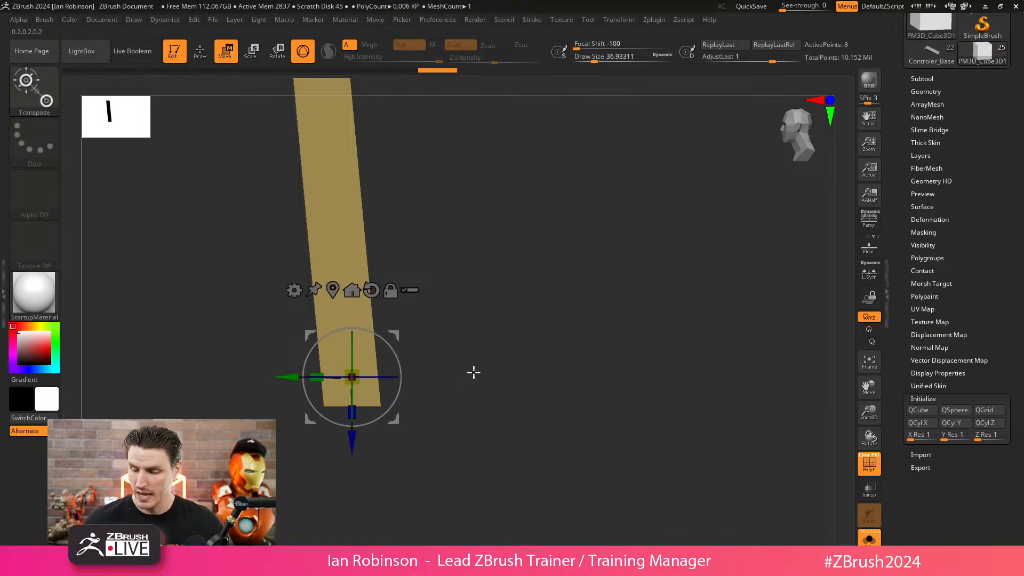
key("q")
mouse_move(460, 393)
left_mouse_down()
mouse_move(490, 334)
mouse_move(471, 329)
mouse_move(478, 346)
left_mouse_up()
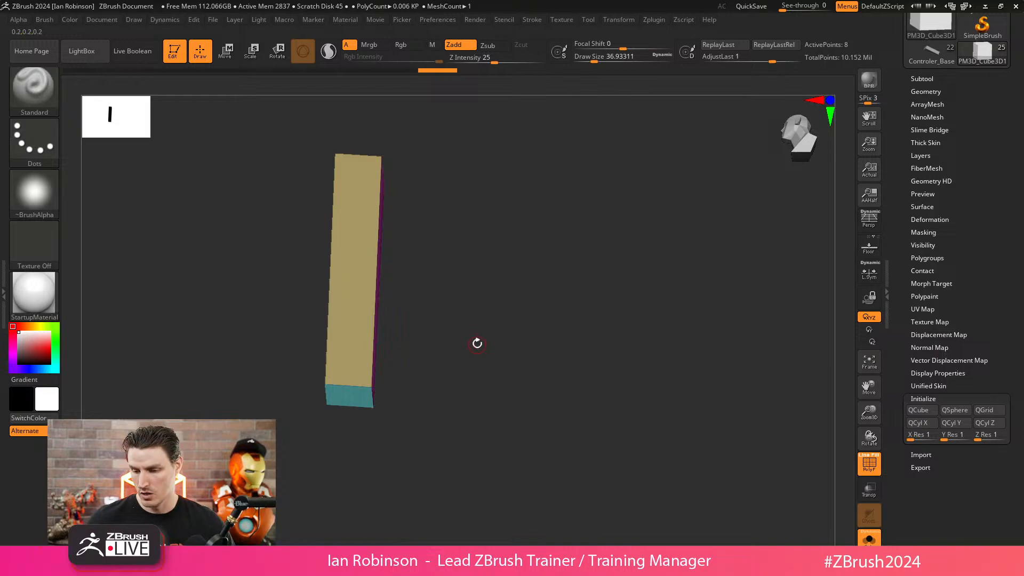
- Switch to the ZModeler brush, set its polygon QMesh target to Polygroup All and try extruding the bar's end face
key("b")
key("z")
key("m")
left_click_drag(376, 393, 385, 370)
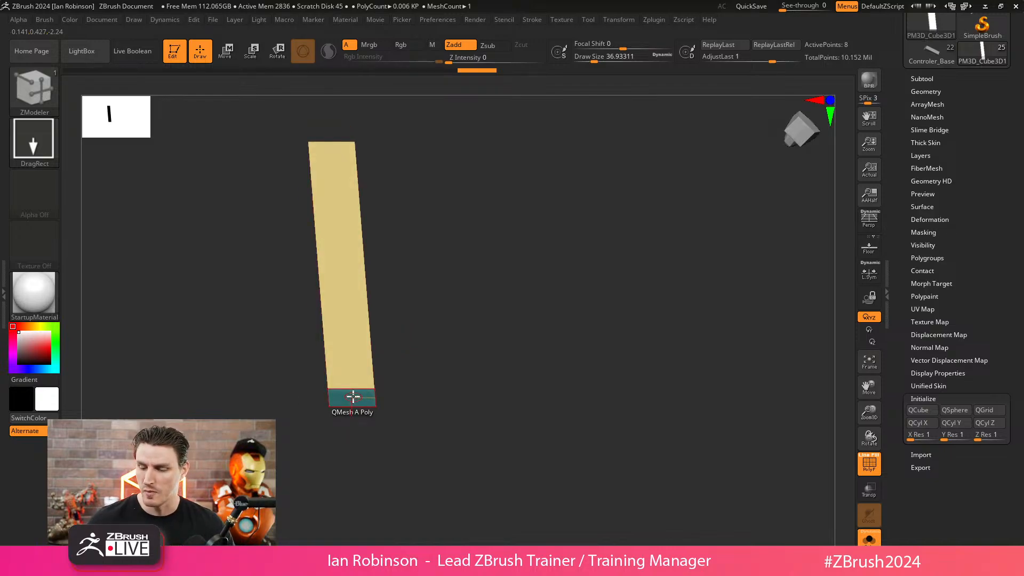
key("space")
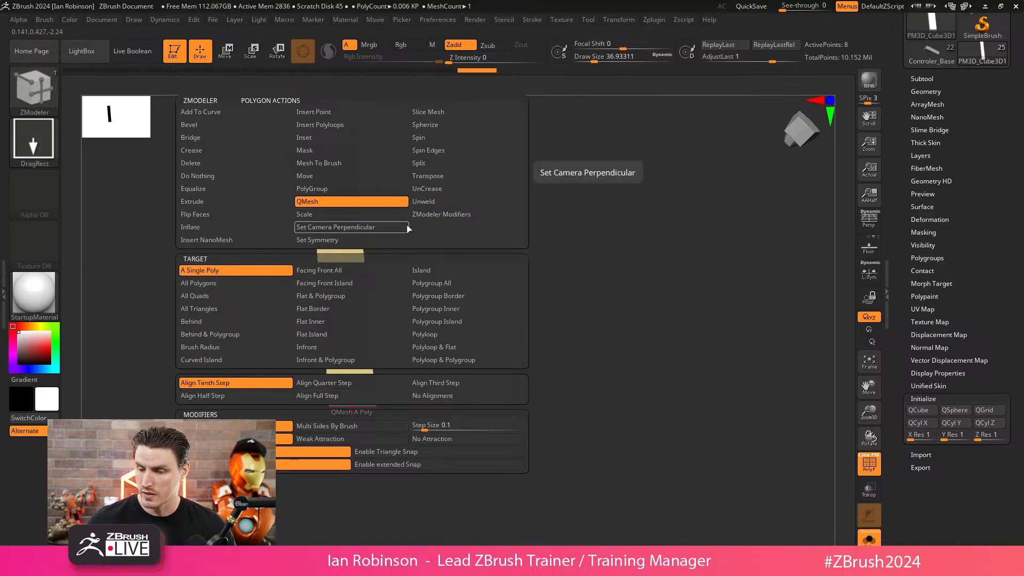
left_click(446, 283)
left_click_drag(354, 396, 358, 412)
key("ctrl+z")
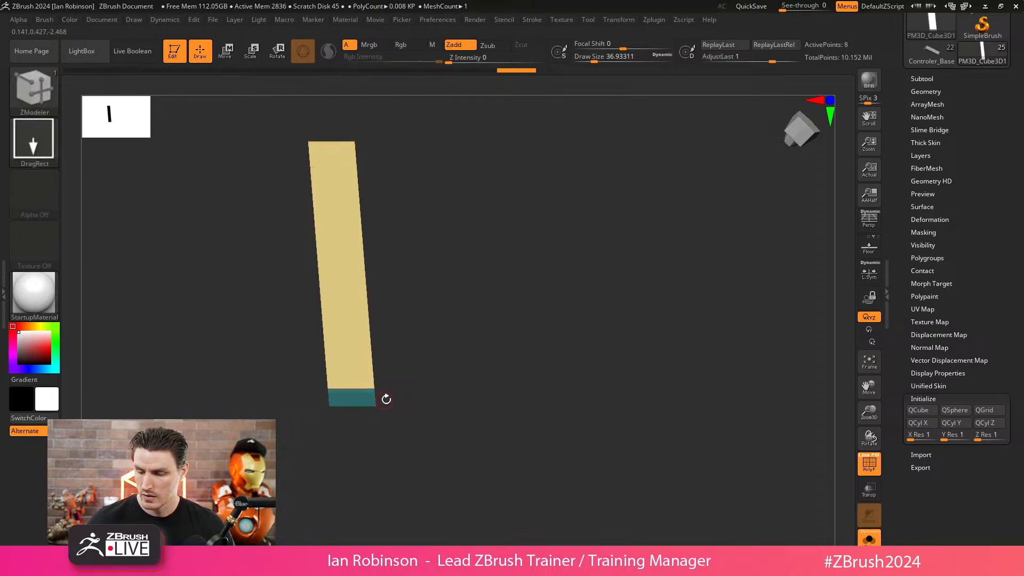
- Assign the bar's polygroups by normals, split off a detached copy of its end face and mask everything else
left_click(942, 257)
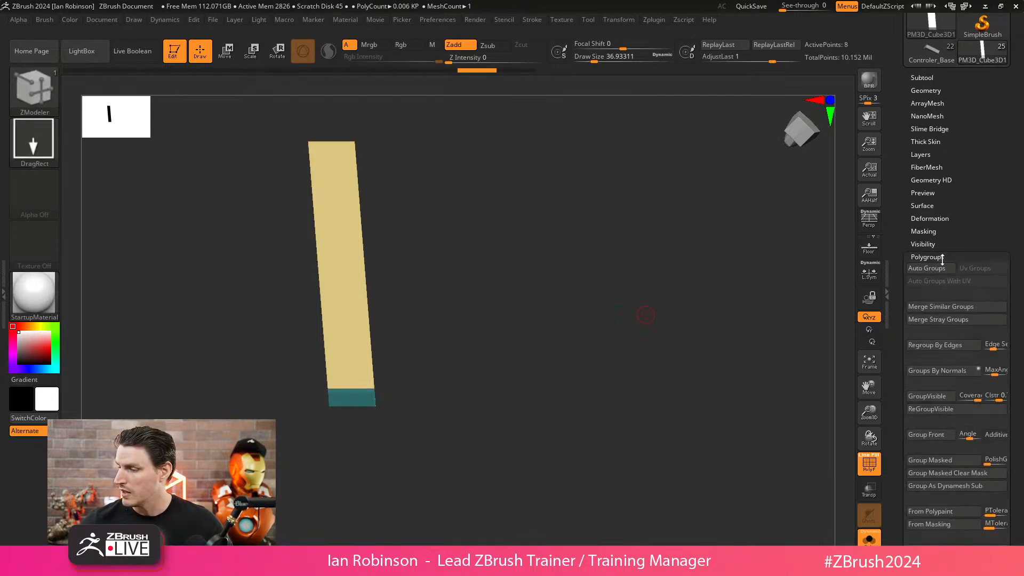
left_click(936, 370)
left_click_drag(363, 415, 364, 417)
mouse_move(493, 376)
left_mouse_down("shift")
mouse_move(503, 391)
mouse_move(488, 373)
mouse_move(495, 381)
left_mouse_up("shift")
key("w")
key("q")
left_click(368, 420, "ctrl+shift")
left_click(456, 399, "ctrl")
left_click(463, 395, "ctrl+shift")
left_click(468, 390, "ctrl")
- Turn the detached face perpendicular to the bar's end face and move it clear of the bar
key("w")
left_click(333, 297)
left_click_drag(398, 438, 397, 325, "alt")
left_click_drag(421, 425, 445, 425, "alt")
mouse_move(508, 397)
left_mouse_down()
mouse_move(523, 283)
mouse_move(537, 368)
mouse_move(562, 354)
mouse_move(580, 299)
mouse_move(549, 356)
left_mouse_up()
left_click_drag(366, 409, 359, 445)
key("q")
key("w")
key("q")
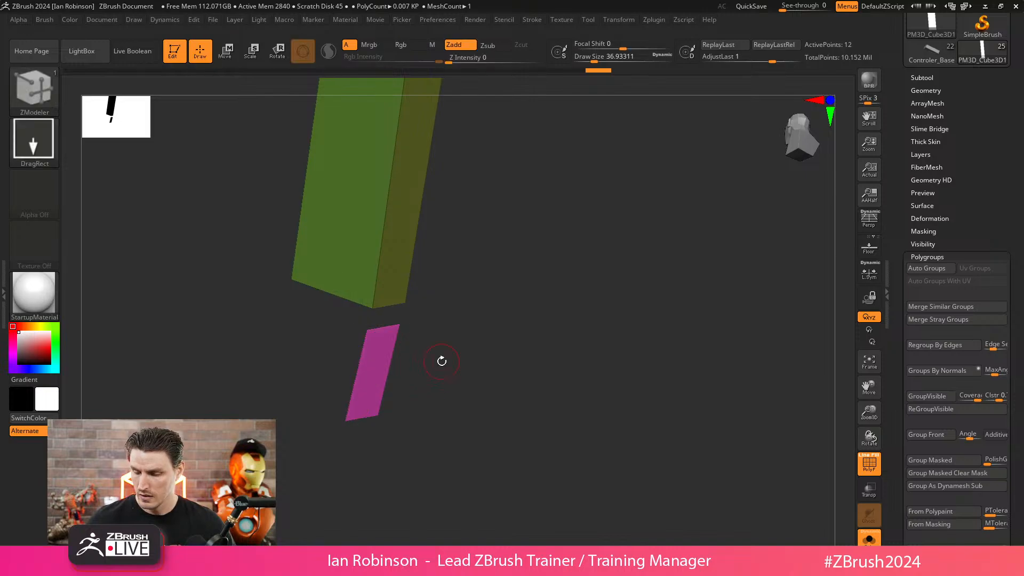
- Extrude the detached face into a block with QMesh and shift the block slightly away from the bar
left_click_drag(387, 363, 609, 300)
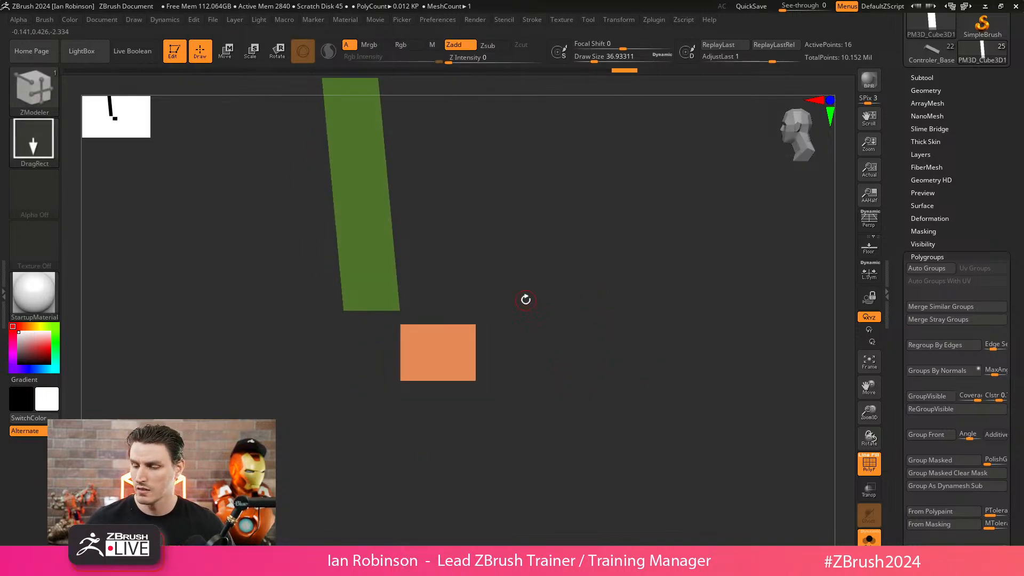
key("w")
left_click_drag(558, 323, 364, 441, "ctrl")
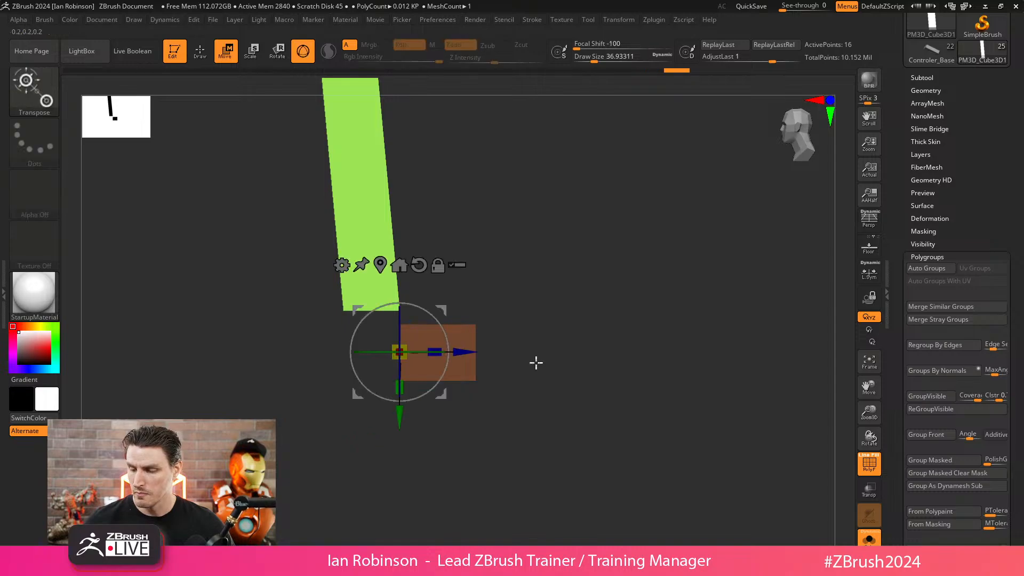
left_click(364, 440, "ctrl")
left_click_drag(464, 352, 474, 352)
key("q")
left_click_drag(525, 291, 603, 233)
left_click(585, 243, "ctrl")
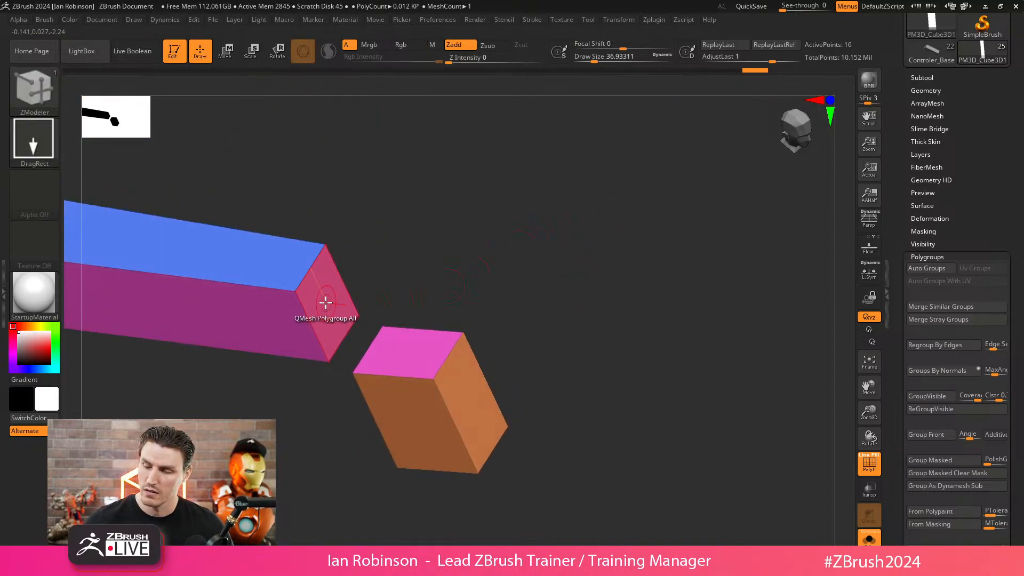
- Set the ZModeler polygon action to Bridge with the Two Polys target
key("space")
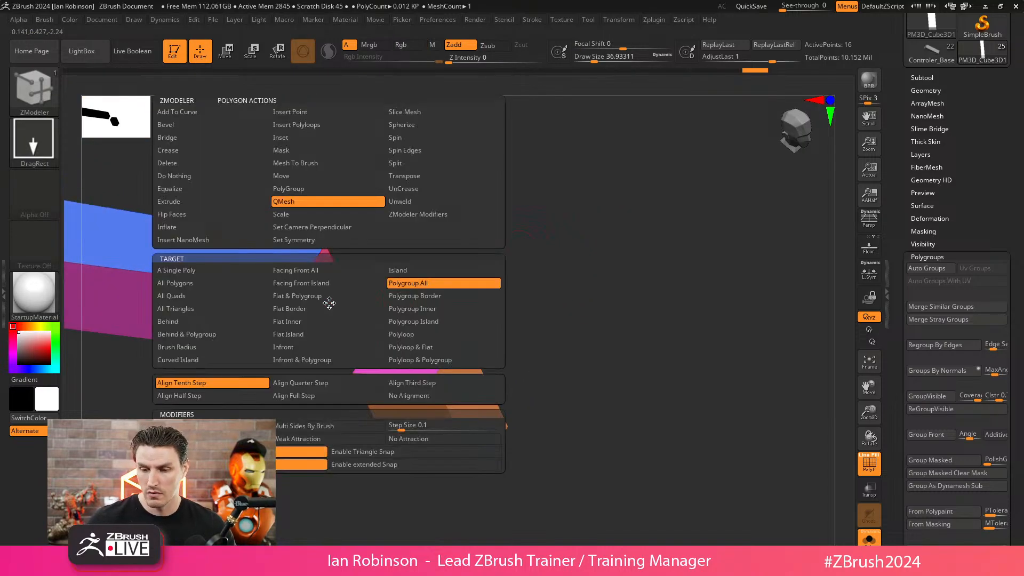
left_click(184, 139)
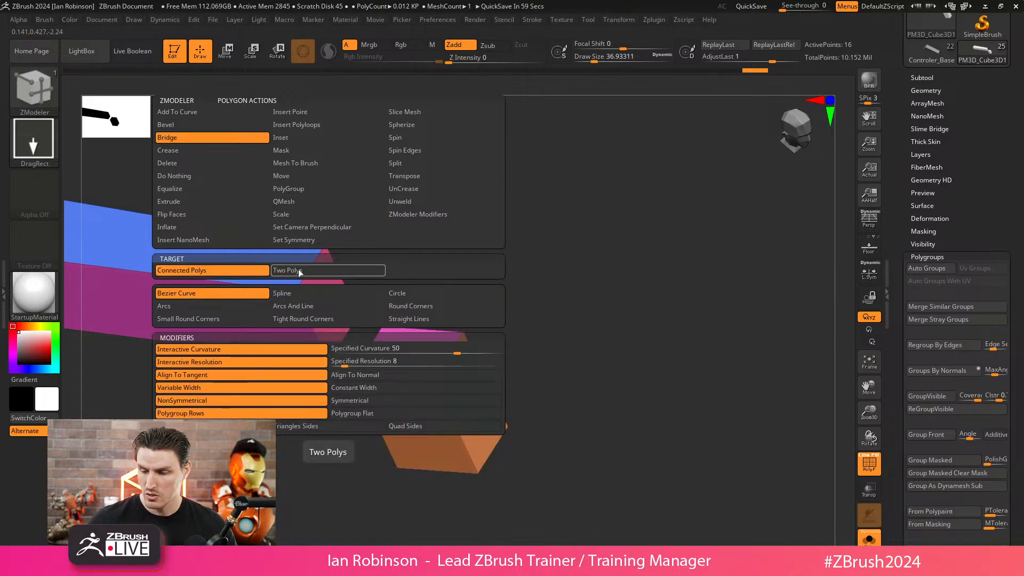
left_click(351, 272)
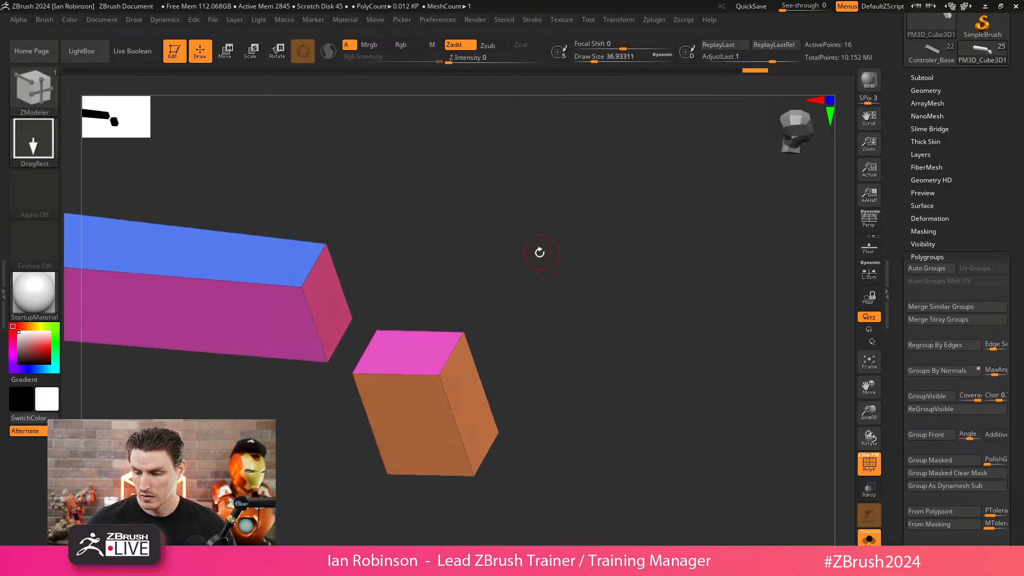
- Try to bridge the bar's end face to the block's top face
left_click(331, 295)
left_click(418, 347)
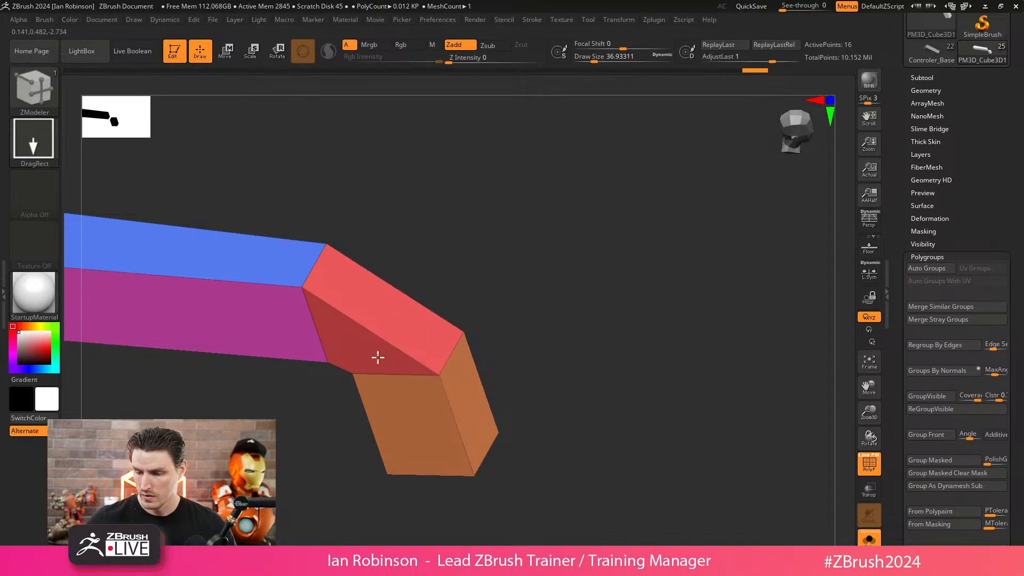
key("ctrl+z")
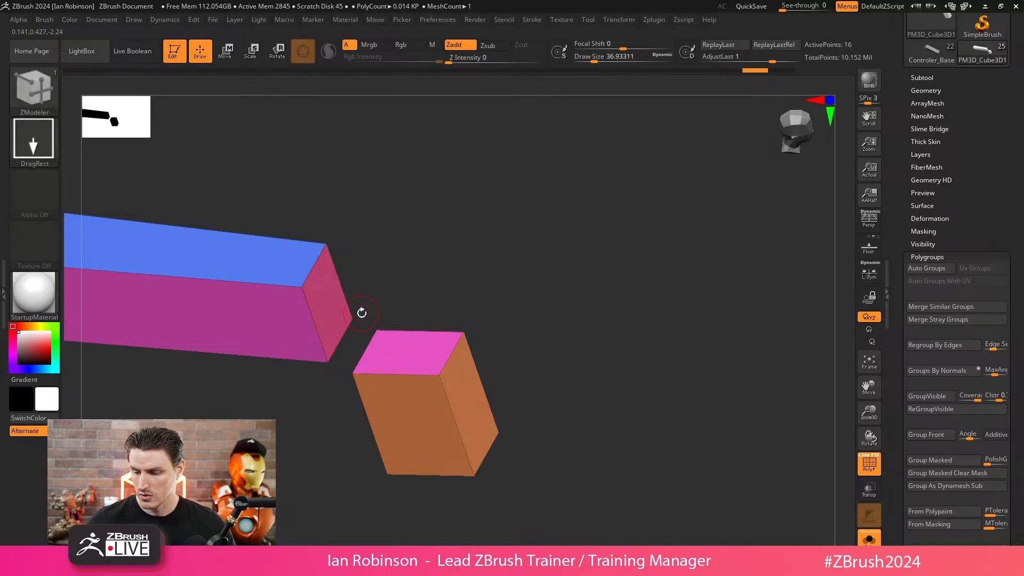
- Mask off the bar and lower the block to widen the gap beneath the bar's end
left_click_drag(405, 307, 524, 347, "shift")
left_click_drag(531, 302, 348, 500, "ctrl")
left_click(348, 499, "ctrl")
key("w")
left_click_drag(414, 394, 414, 414)
key("q")
left_click_drag(543, 302, 521, 315)
left_click(521, 316, "ctrl")
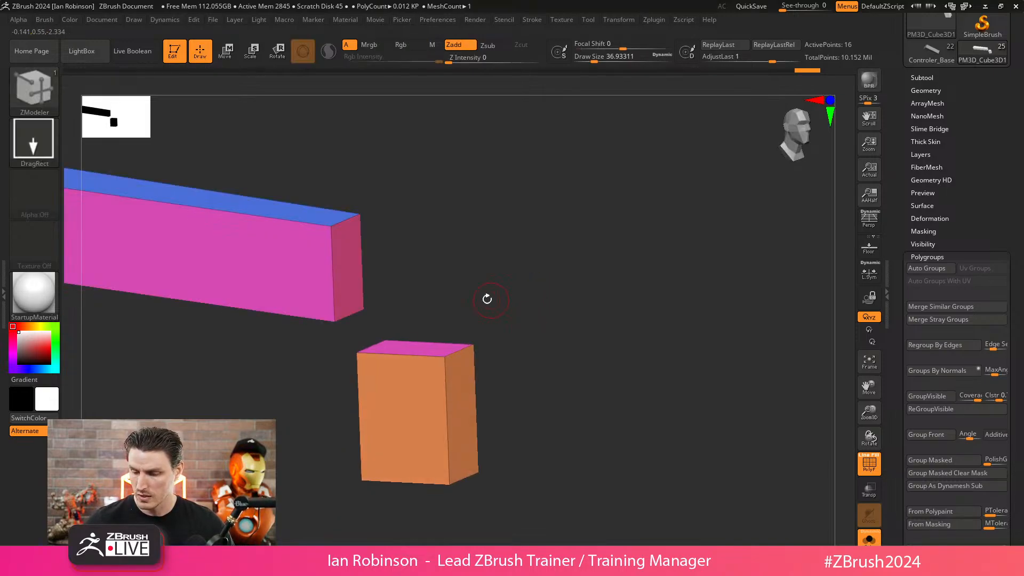
- Bridge the bar's end face to the top face of the lowered block
key("space")
left_click(347, 286)
left_click(407, 347)
left_click_drag(466, 266, 441, 281, "shift")
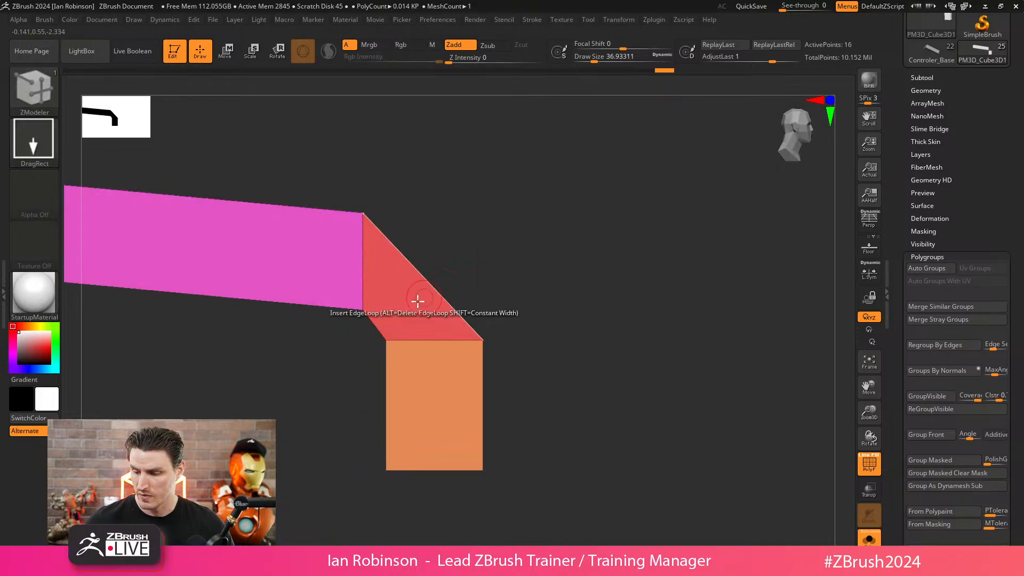
- Set the edge Insert target to Multiple EdgeLoops and add one loop across the middle of the bridge
key("space")
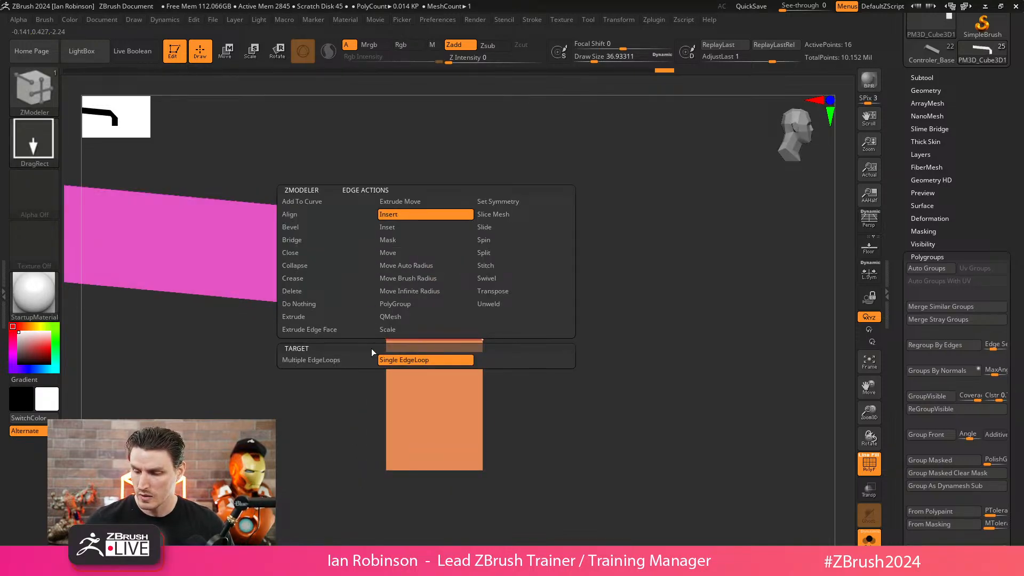
key("space")
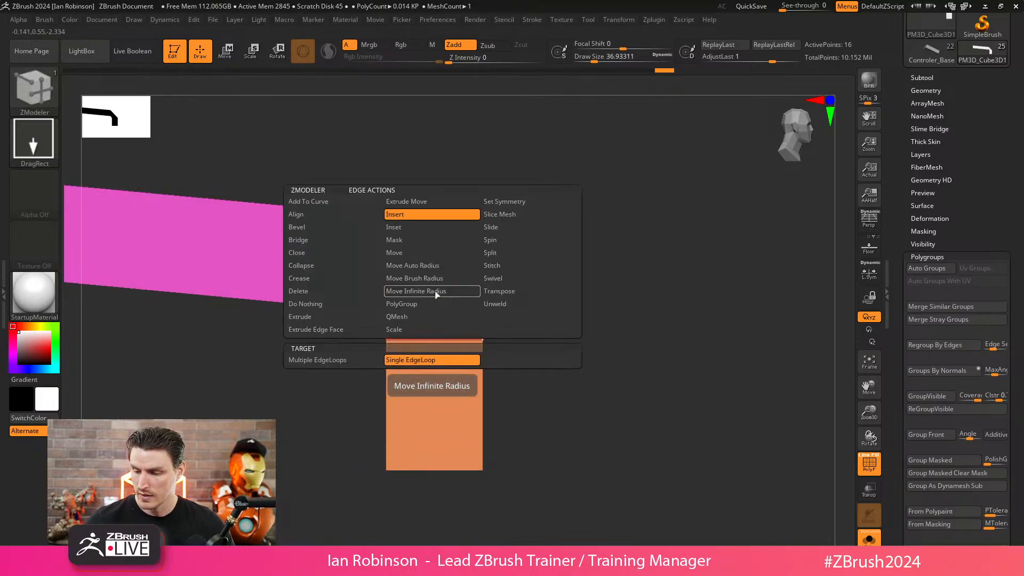
left_click(325, 359)
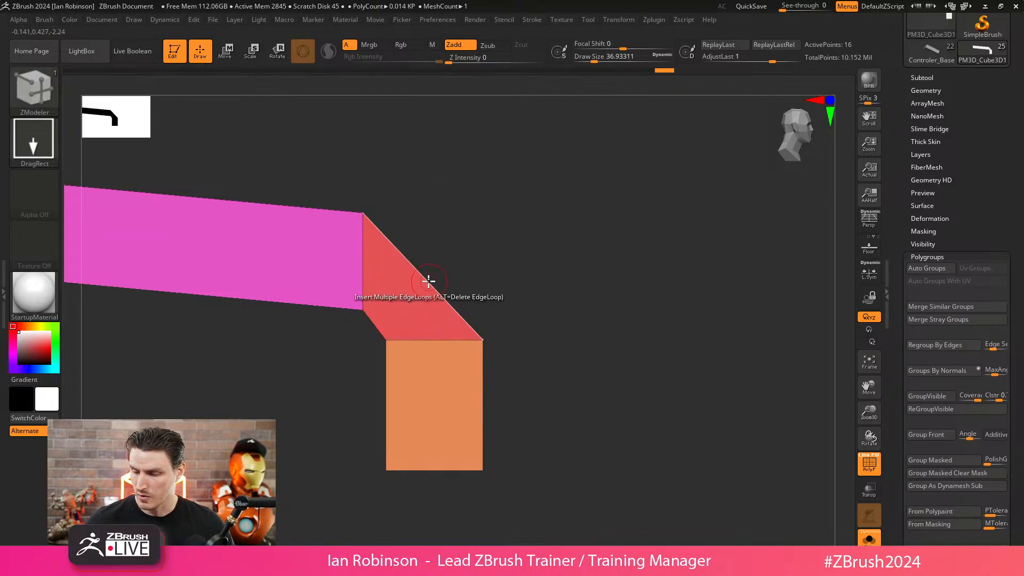
- Change the masking brush to MaskLasso and isolate the bridge's middle edge loop with an inverted mask
mouse_move(367, 342)
left_mouse_down("ctrl")
mouse_move(428, 261)
mouse_move(472, 262)
left_mouse_up("ctrl")
left_click(45, 94, "ctrl")
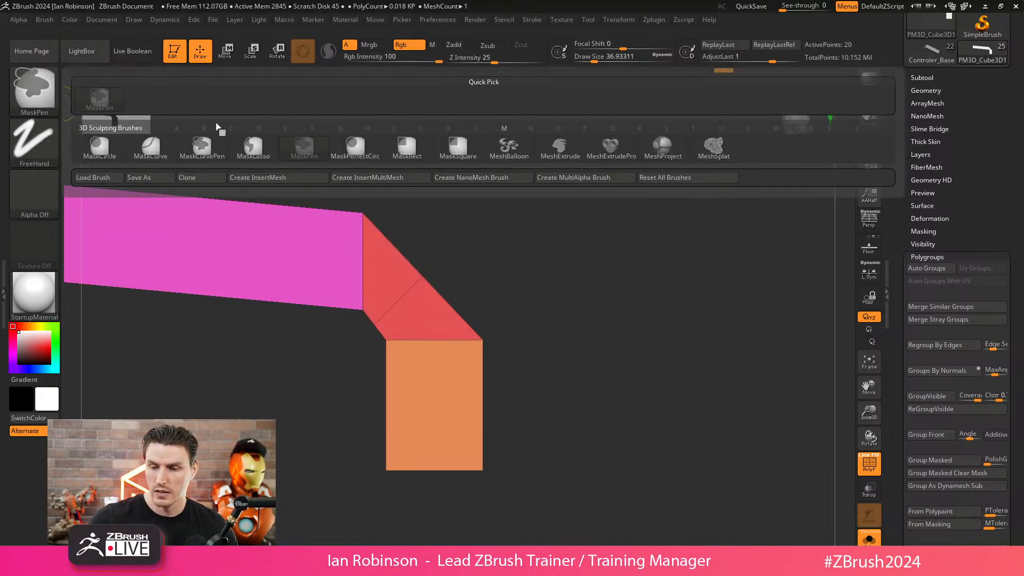
left_click(253, 149, "ctrl")
left_click_drag(364, 320, 455, 268, "ctrl")
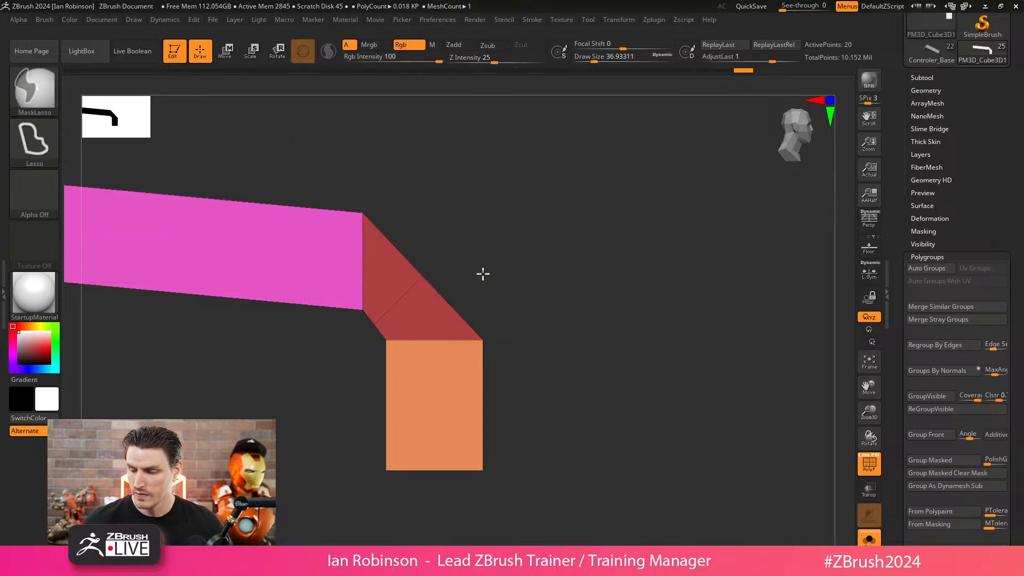
left_click(482, 274, "ctrl")
- Align the gizmo diagonally with the middle edge loop, move the loop outward along Y and clear the mask
key("w")
left_click(452, 252, "alt")
left_click(415, 253, "alt")
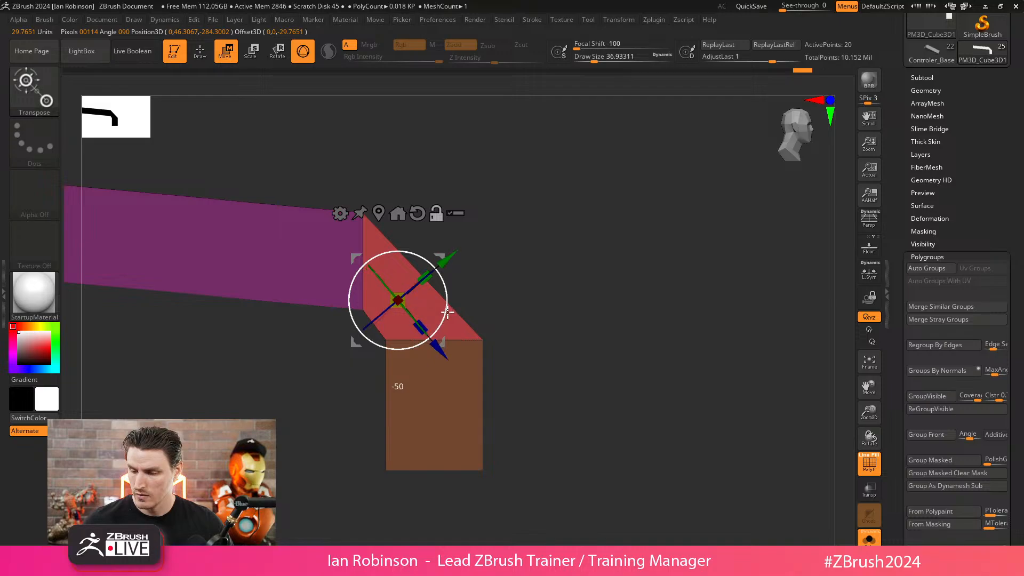
left_click_drag(447, 311, 447, 309, "alt")
left_click_drag(448, 249, 457, 241)
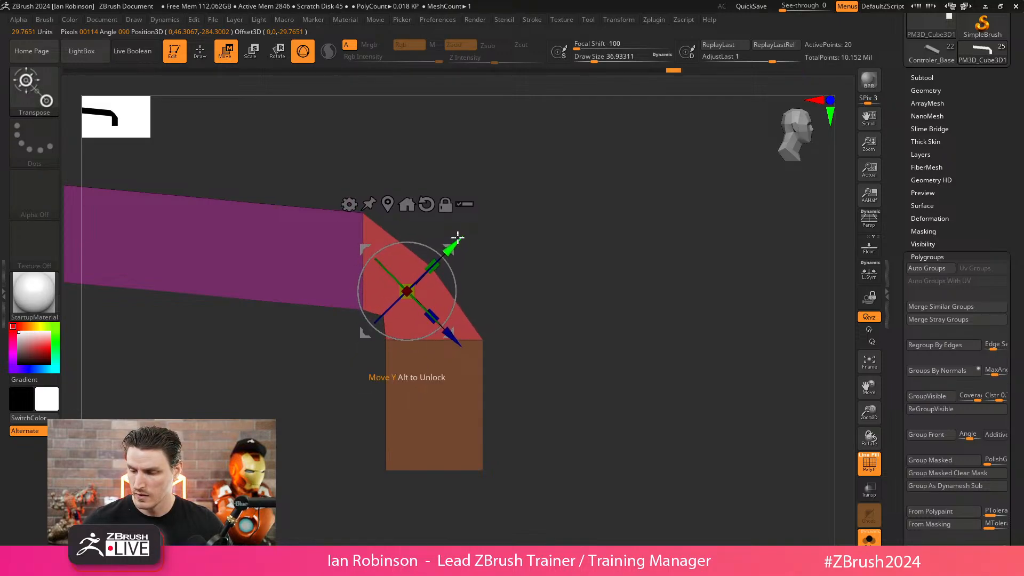
key("q")
left_click_drag(519, 267, 527, 284, "ctrl")
mouse_move(452, 233)
left_mouse_down("ctrl")
mouse_move(408, 285)
mouse_move(465, 272)
mouse_move(473, 224)
mouse_move(587, 235)
left_mouse_up("ctrl")
- Preview the bent leg with dynamic subdivision and with the polyframe hidden
key("w")
key("q")
key("d")
key("shift+f")
key("shift+d")
key("shift+f")
key("shift+f")
key("shift+f")
- Mask the block and the middle of the bend, move the bar slightly away from the bend and clear the mask
left_click_drag(549, 251, 507, 342)
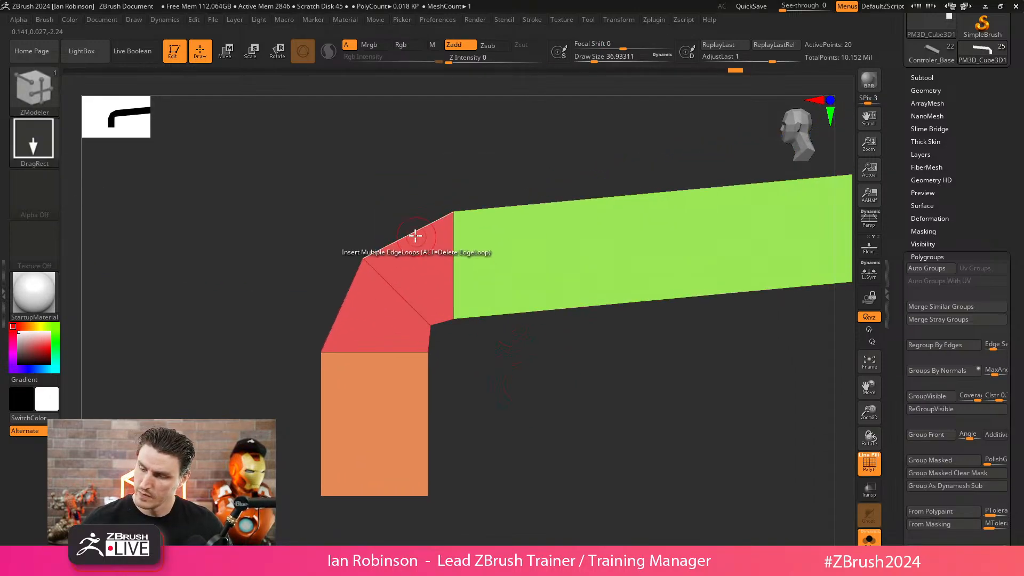
key("ctrl")
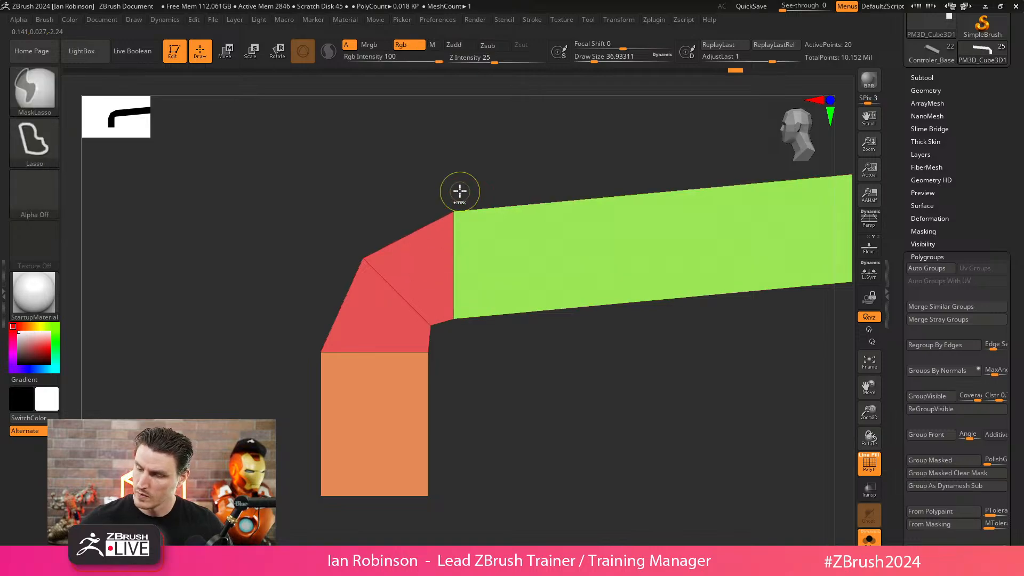
left_click_drag(446, 167, 447, 170, "ctrl")
key("w")
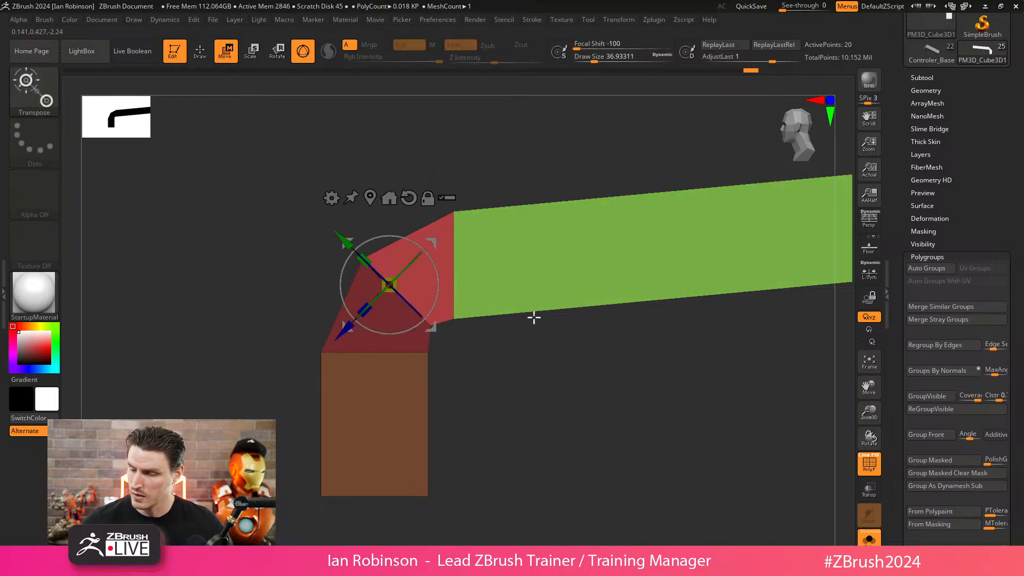
left_click_drag(431, 324, 446, 320)
key("q")
left_click(447, 320, "ctrl")
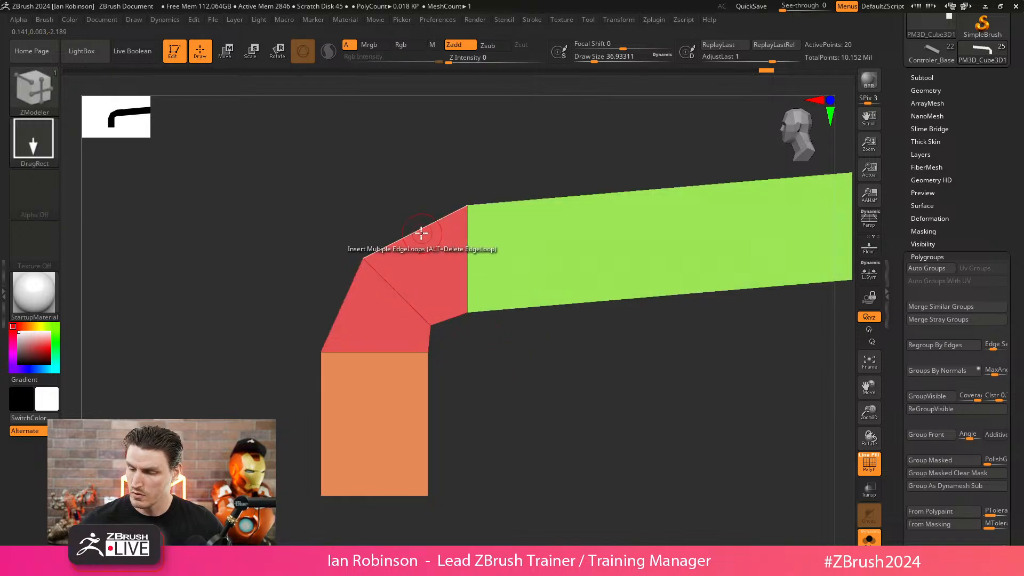
- Insert an edge loop in each half of the bend and try moving the masked-off upper loop
key("ctrl")
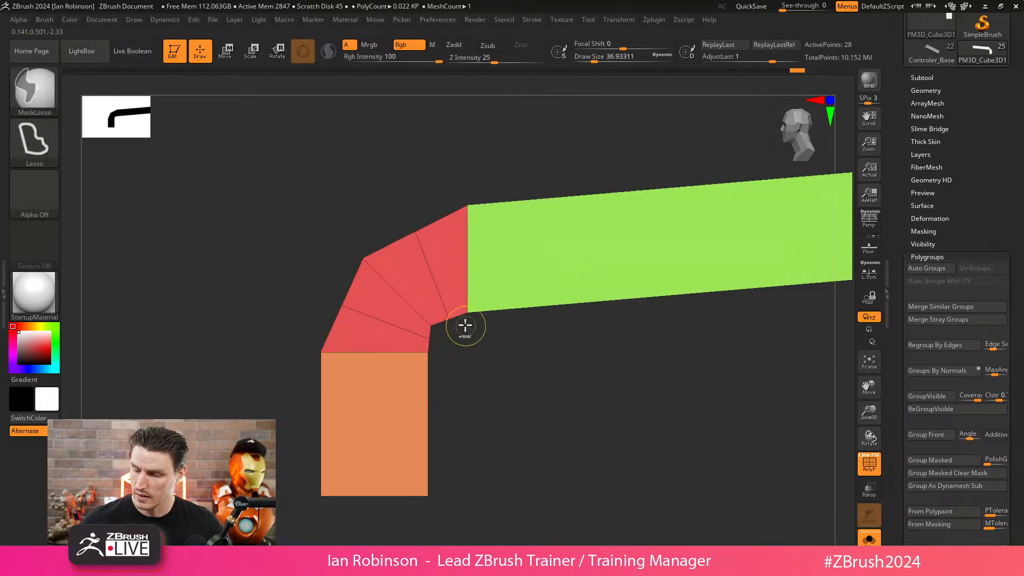
left_click_drag(461, 361, 462, 360, "ctrl")
key("w")
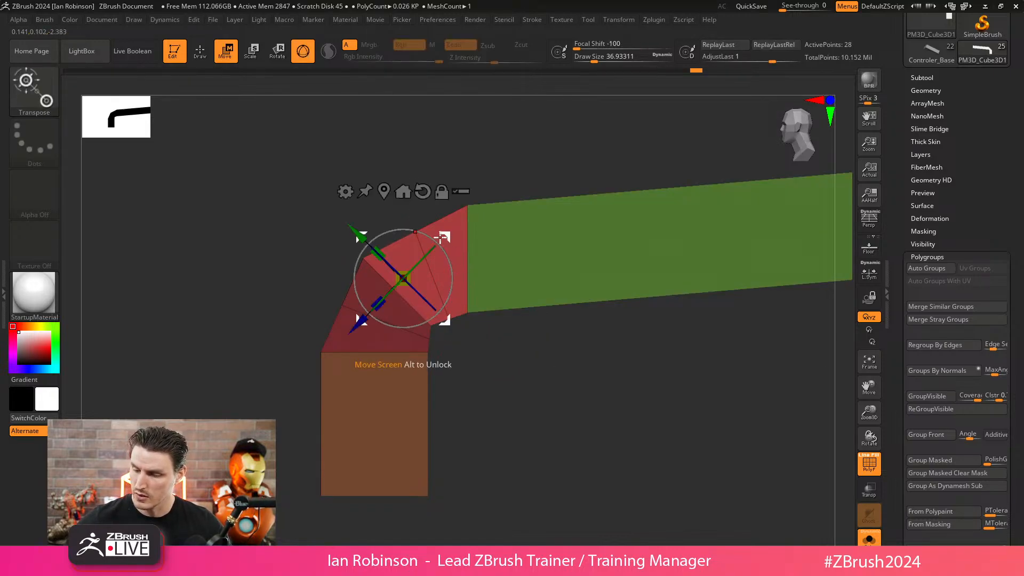
mouse_move(448, 235)
left_mouse_down()
mouse_move(441, 220)
mouse_move(445, 230)
left_mouse_up()
key("ctrl+z")
key("q")
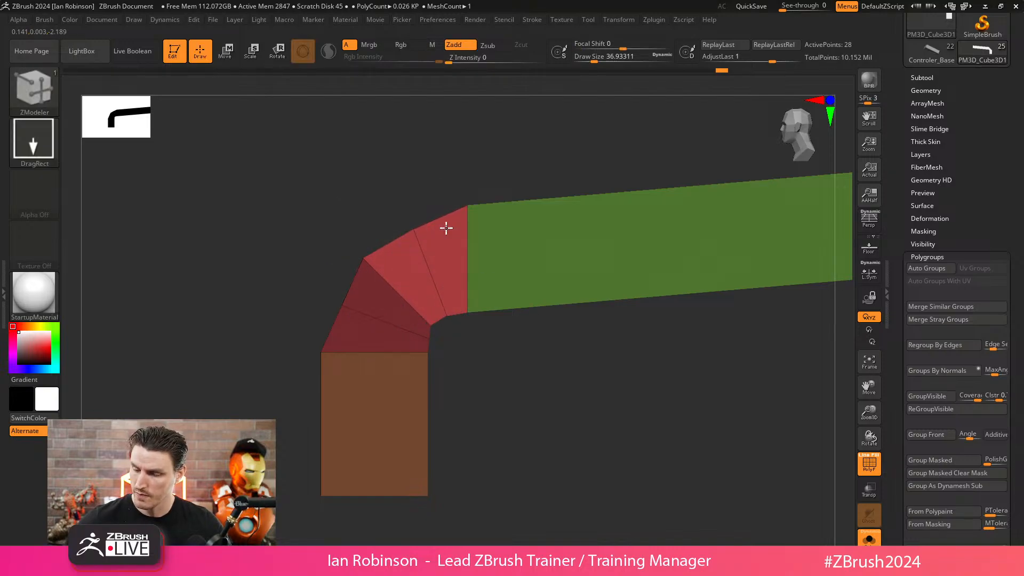
- Isolate the bend's upper new edge loop with an inverted lasso mask and move it outward to round the bend
left_click_drag(469, 318, 473, 326, "ctrl")
left_click(425, 199, "ctrl")
key("w")
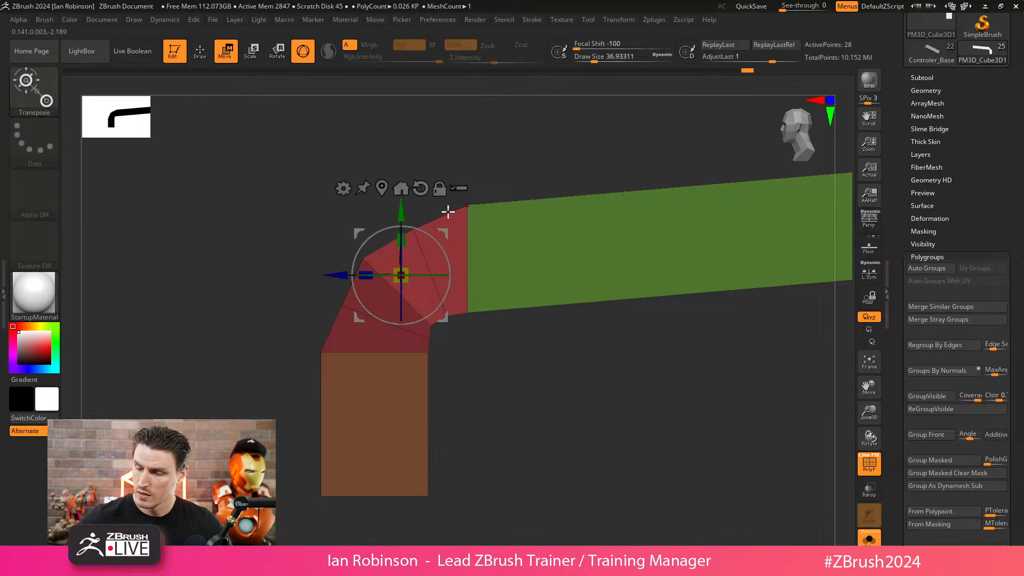
key("q")
left_click_drag(441, 227, 397, 211)
- Isolate the bend's lower new edge loop with an inverted lasso mask and move it outward
left_click_drag(344, 325, 361, 306, "ctrl")
left_click(338, 286, "ctrl")
key("w")
left_click_drag(447, 316, 442, 319)
key("q")
- Mask off the bend and the long bar, and move the outer side of the end block slightly inward
left_click_drag(546, 387, 551, 364, "alt")
left_click_drag(302, 404, 315, 387, "ctrl")
mouse_move(327, 302)
left_mouse_down("ctrl")
mouse_move(378, 450)
mouse_move(359, 286)
left_mouse_up("ctrl")
key("w")
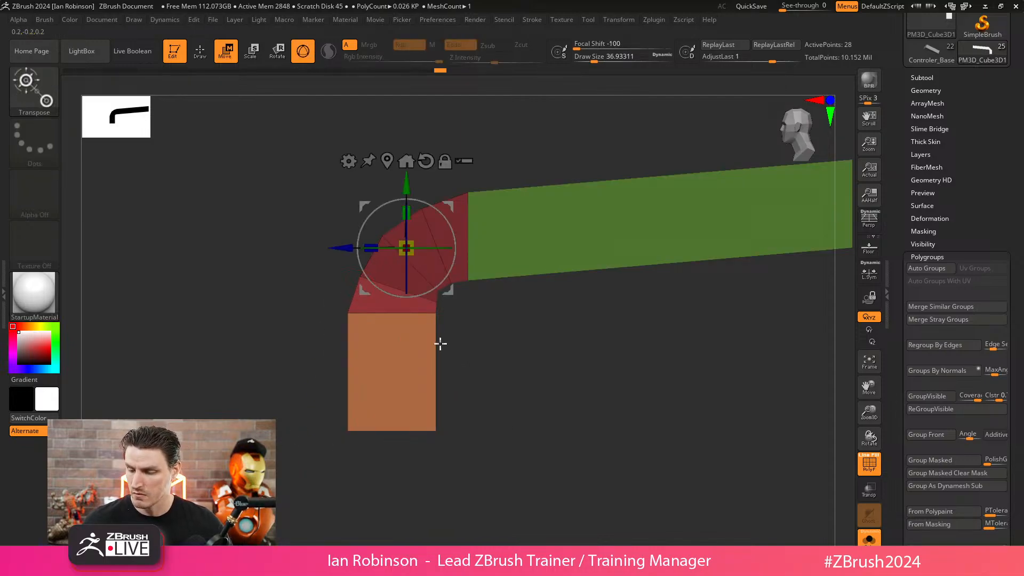
left_click_drag(458, 290, 459, 288)
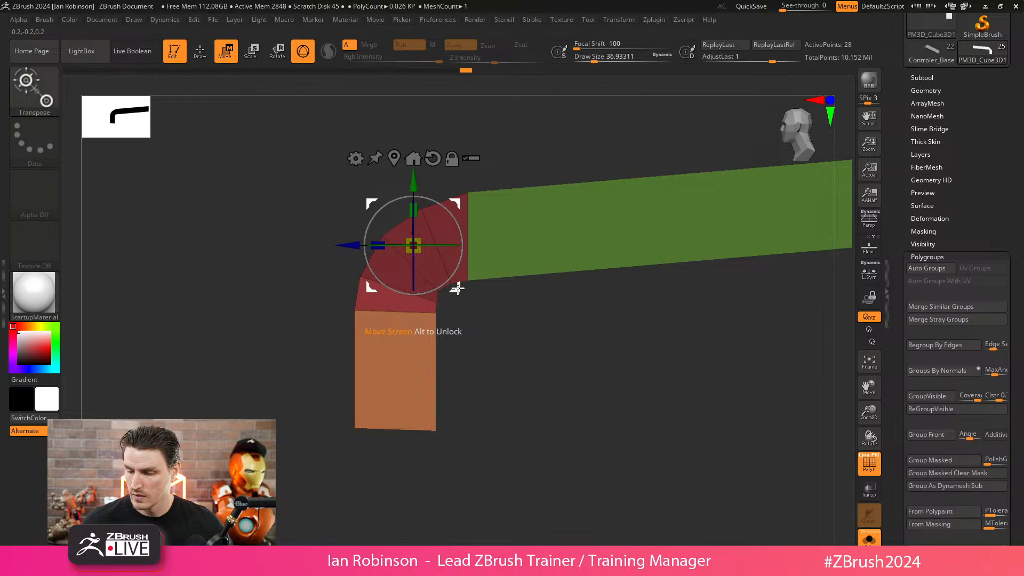
key("q")
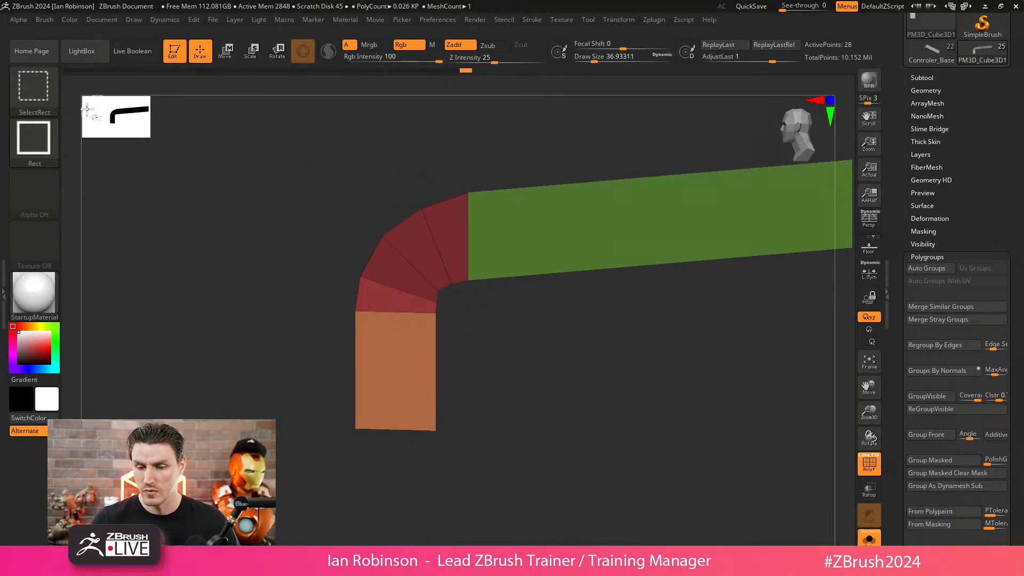
- Choose the ClipCurve brush and clip the lower end of the block to shorten it
left_click(35, 88)
left_click(202, 146)
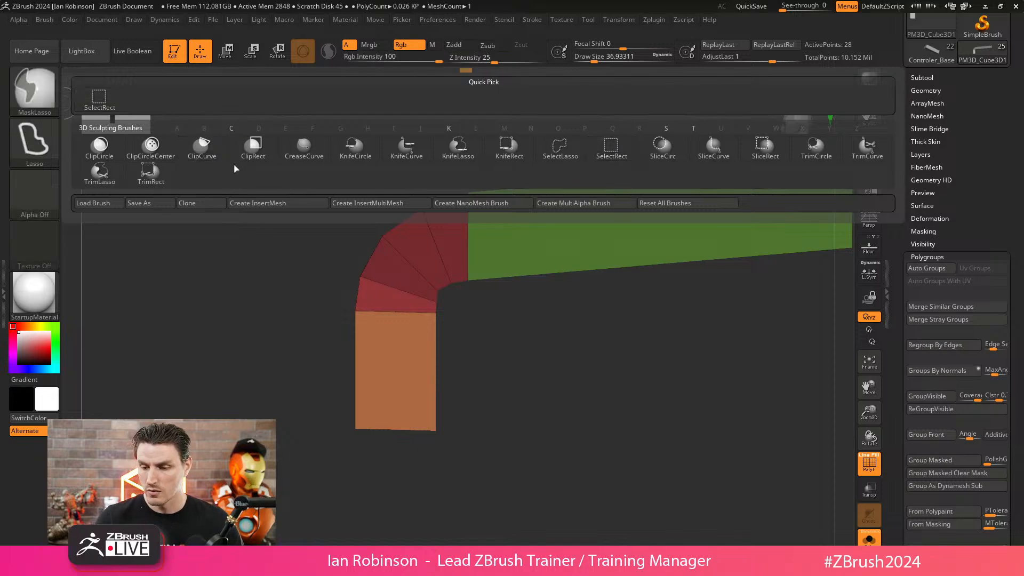
mouse_move(560, 418)
left_mouse_down()
mouse_move(204, 411)
mouse_move(218, 338)
left_mouse_up()
- Insert multiple edge loops along the leg's width, height and length with ZModeler and turn on the dynamic subdivision preview
left_click_drag(512, 341, 505, 299)
key("space")
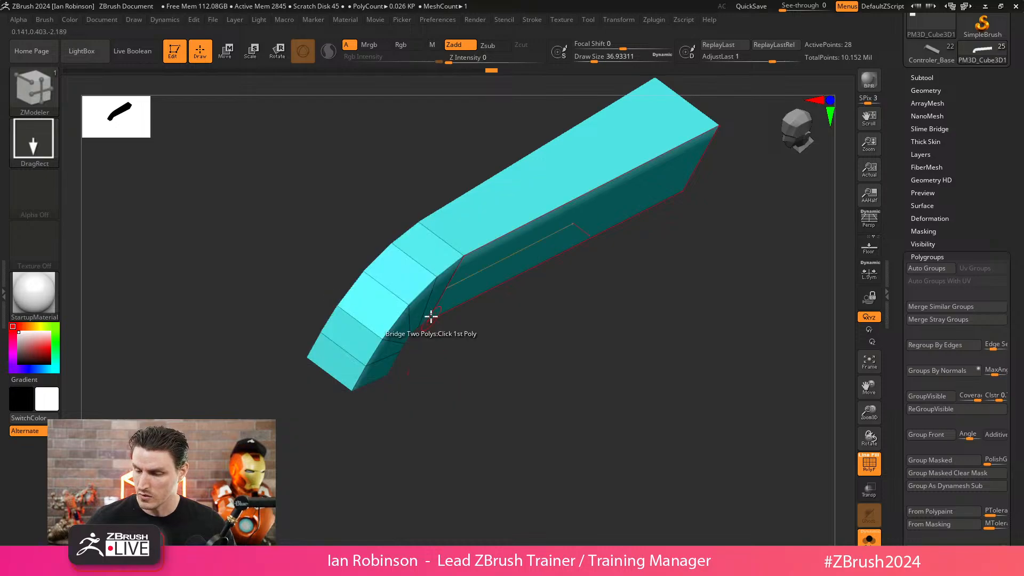
left_click_drag(444, 240, 433, 254)
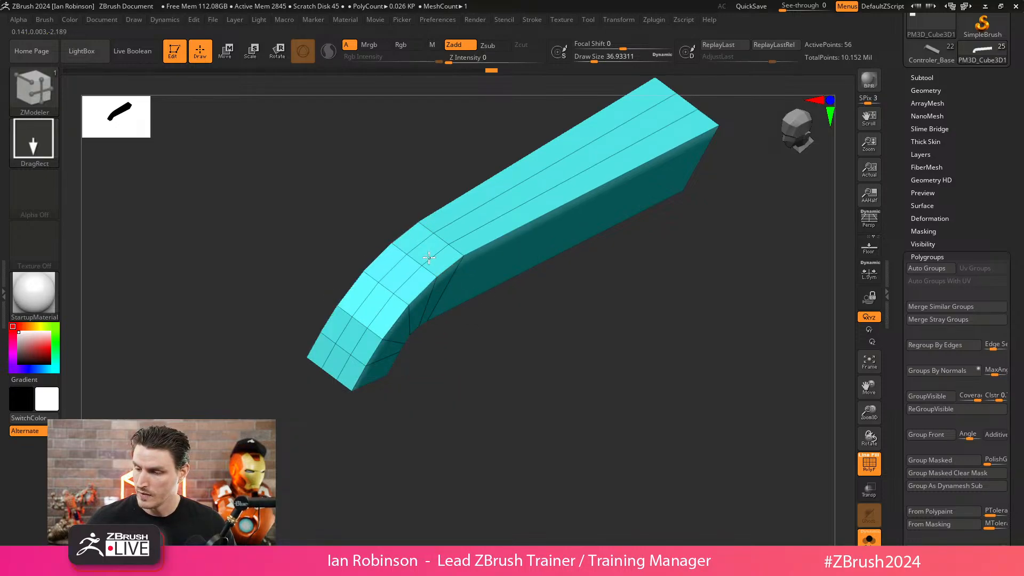
left_click_drag(512, 379, 477, 325)
left_click(458, 290)
left_click_drag(467, 374, 506, 382, "alt")
left_click(580, 267)
key("d")
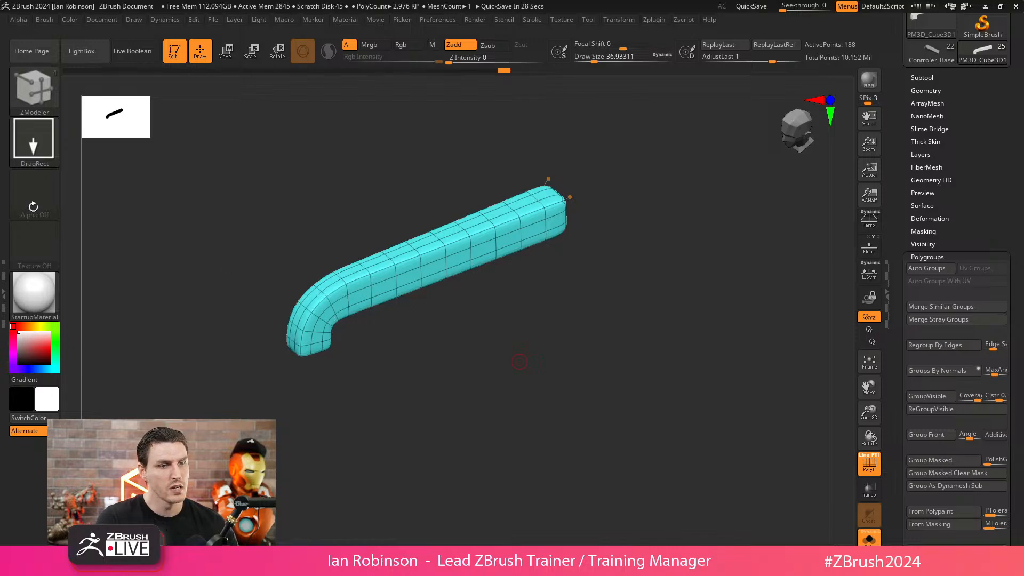
- Switch to Chrome, search Google for "block out characters" and look through the image results and the Baymax-style block-out
left_click_drag(0, 69, 444, 4)
left_click(442, 224)
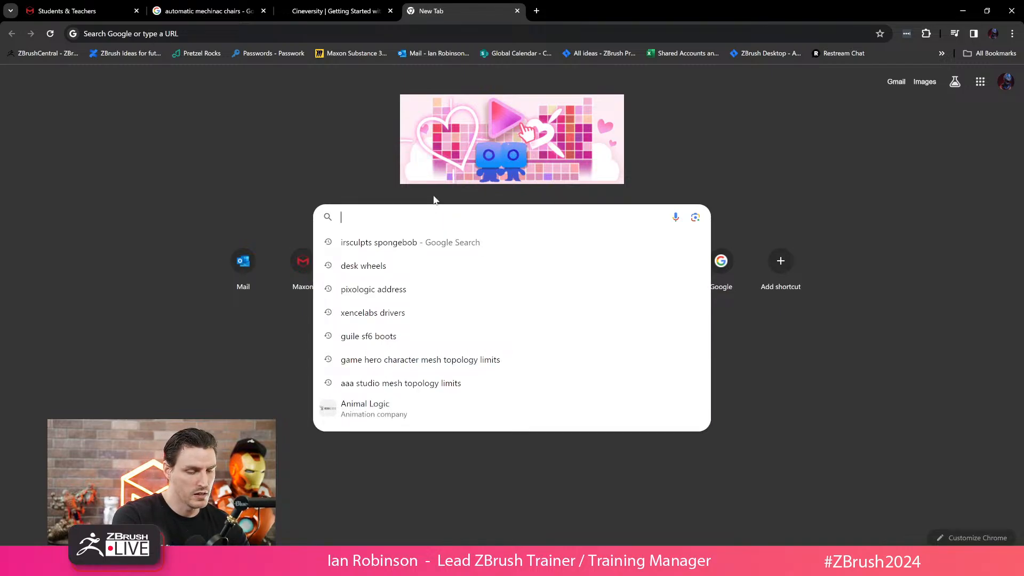
type("block ou")
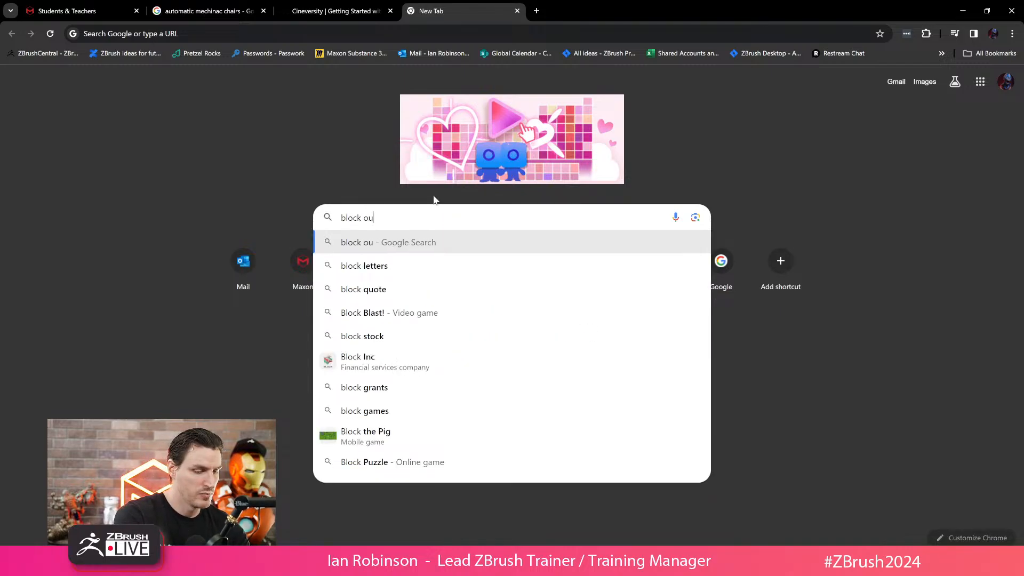
type("t characters")
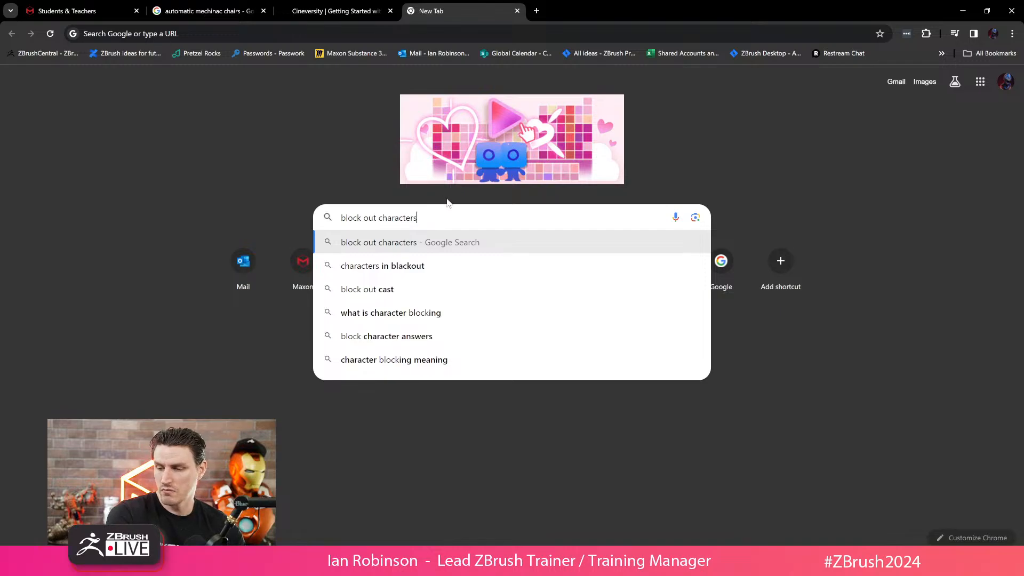
key("Return")
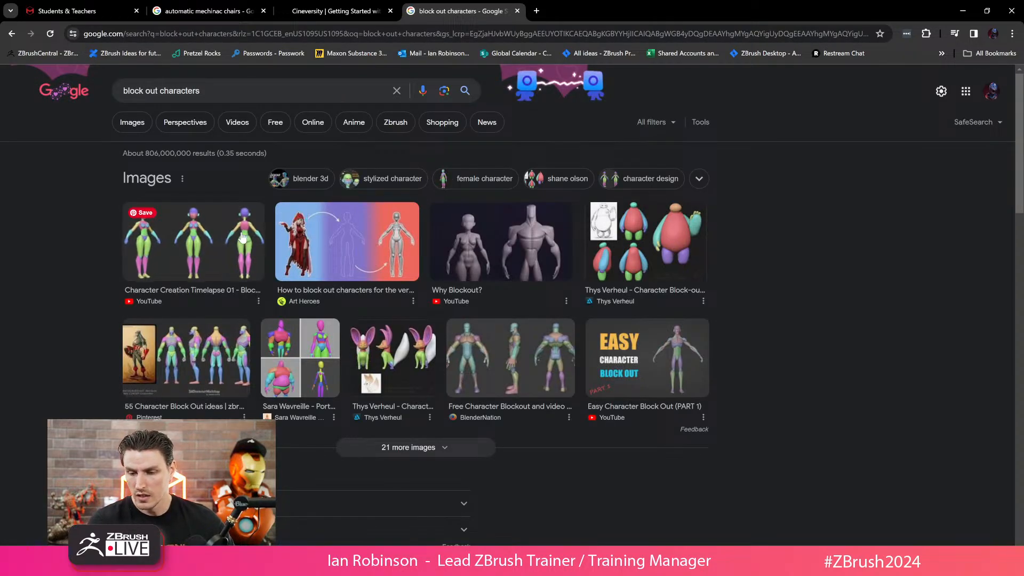
left_click(664, 250)
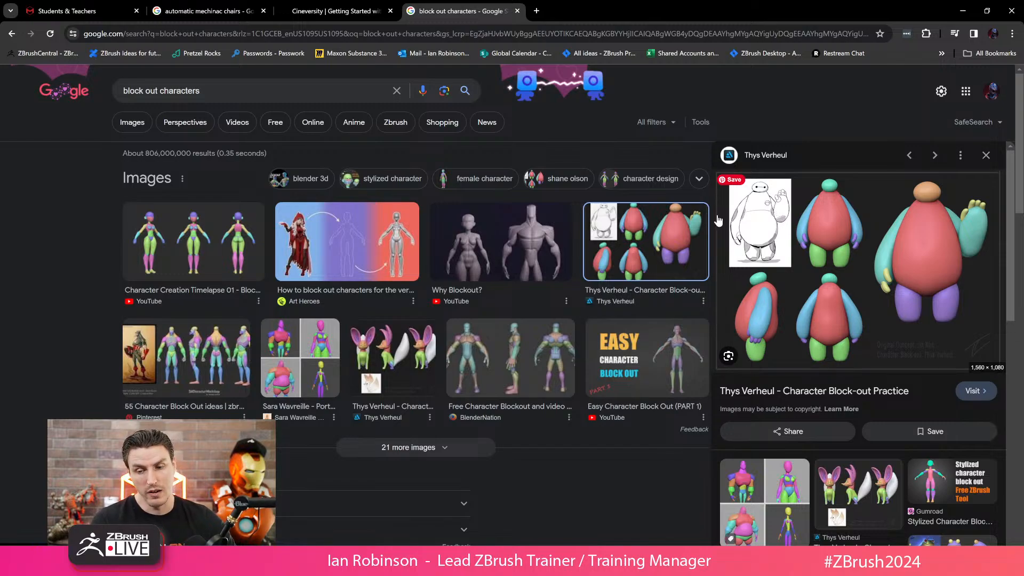
left_click(142, 127)
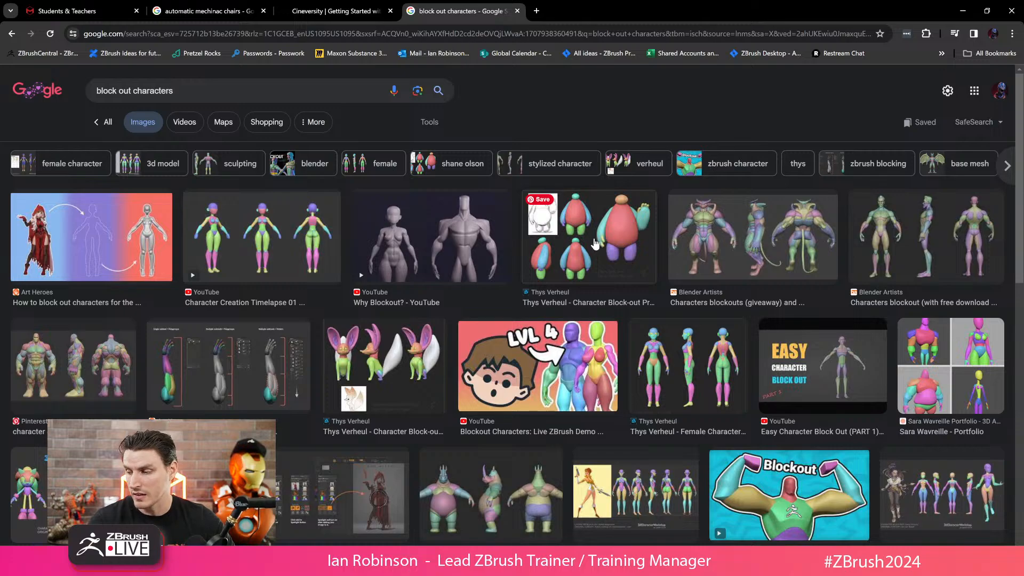
- Search Google Images for "super meat boy"
left_click(255, 94)
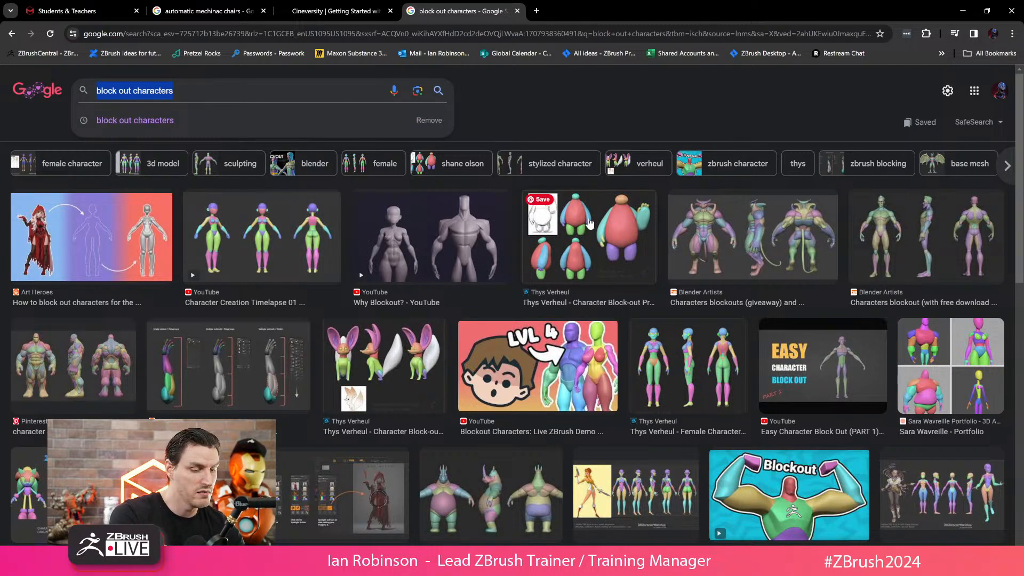
type("super meat b")
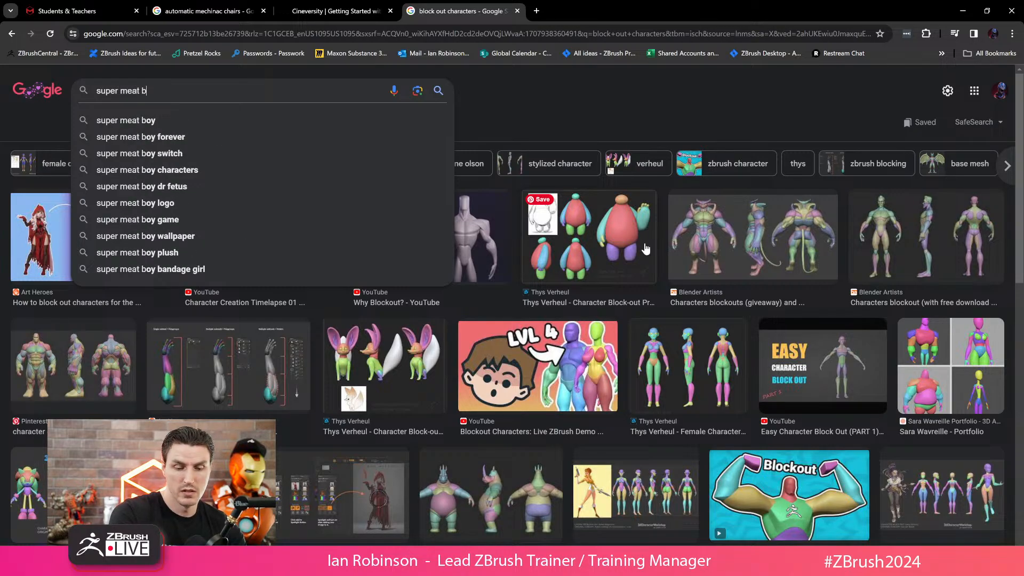
type("oy")
key("Return")
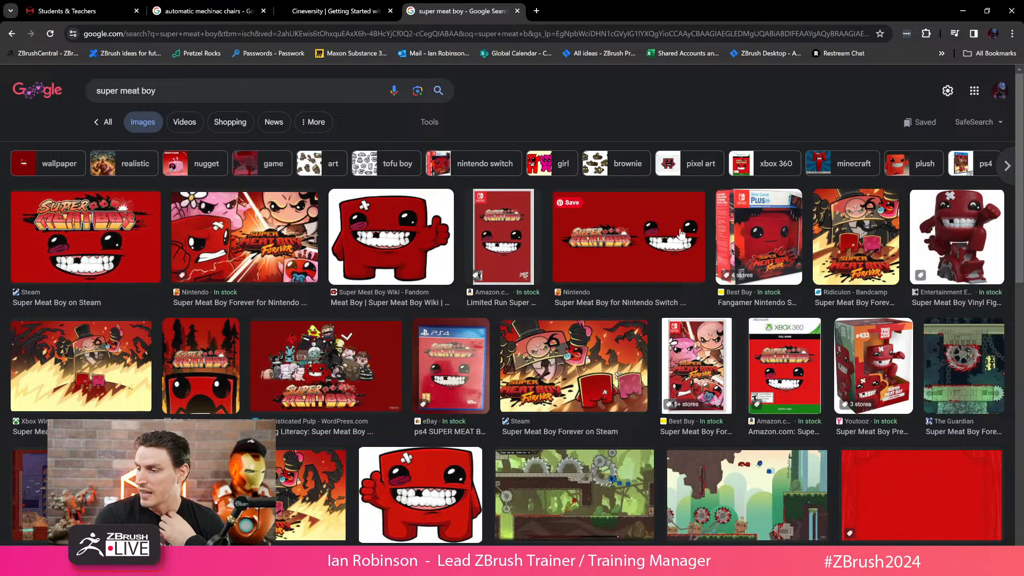
- Examine the Super Meat Boy collectible, wiki artwork, vinyl figure and plush box images and close the search page
left_click(908, 362)
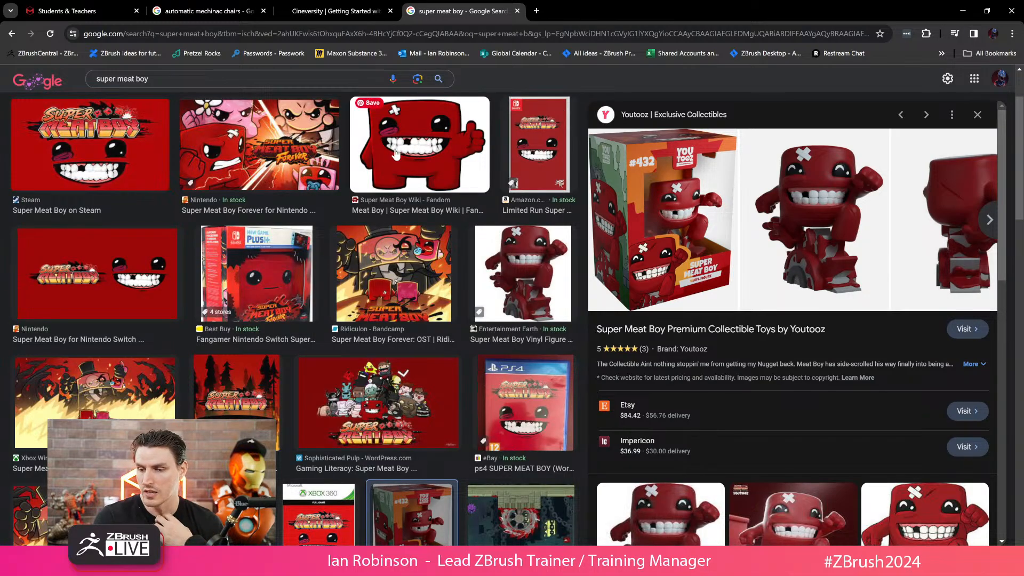
left_click(400, 158)
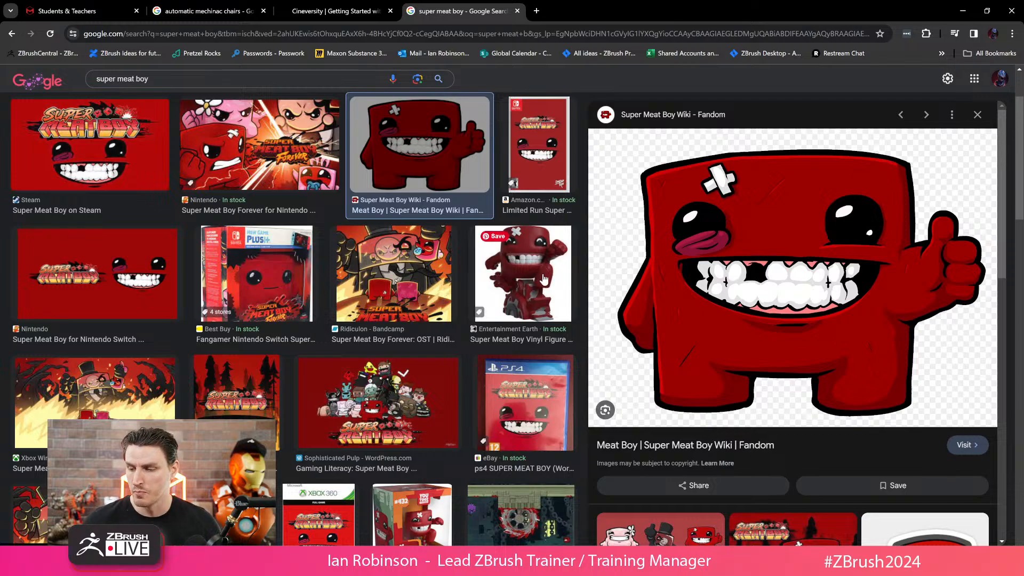
left_click(539, 288)
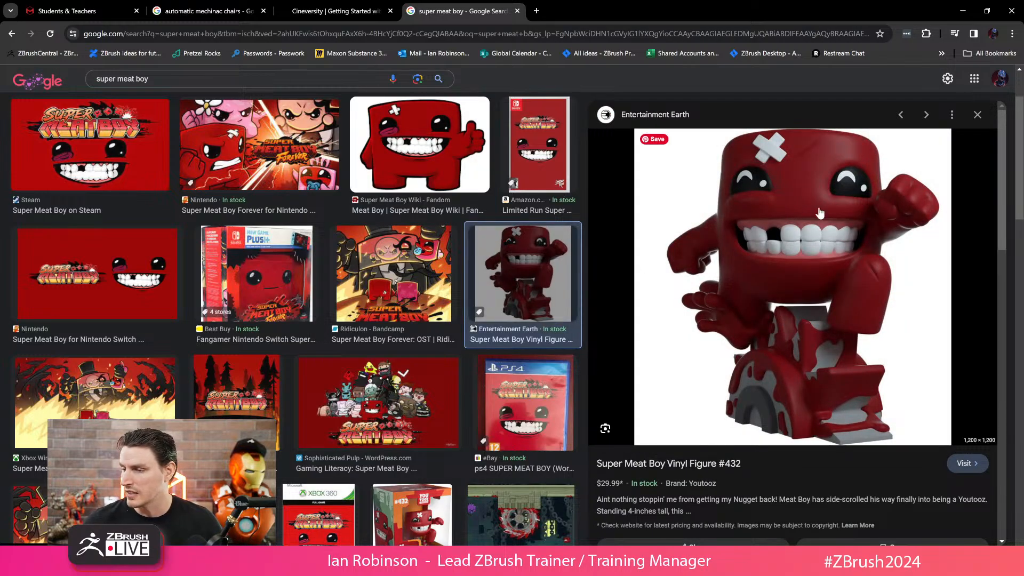
left_click(267, 284)
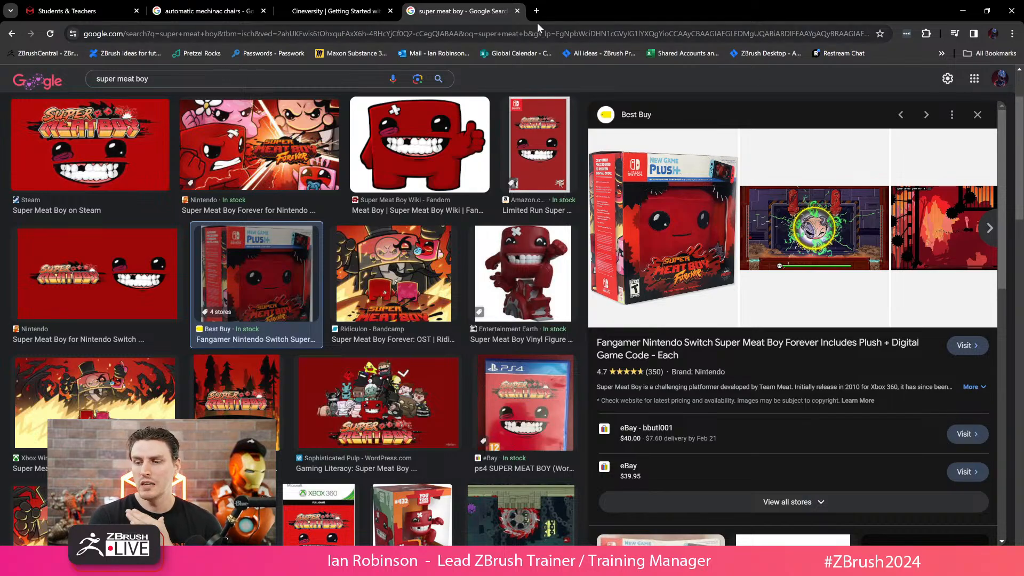
left_click(517, 11)
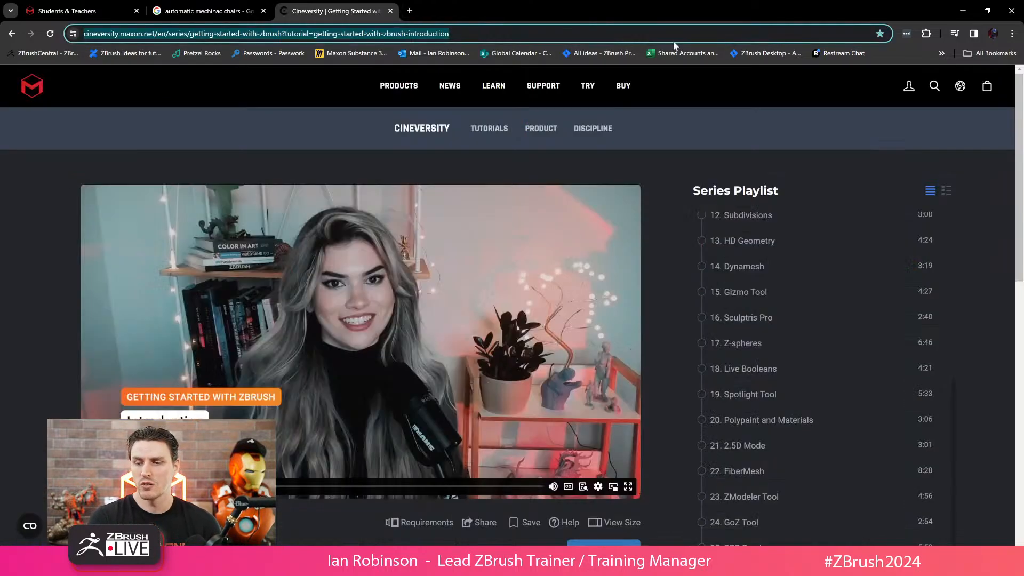
- Return to ZBrush and load the full-body anatomy model from LightBox's tool library
left_click(962, 11)
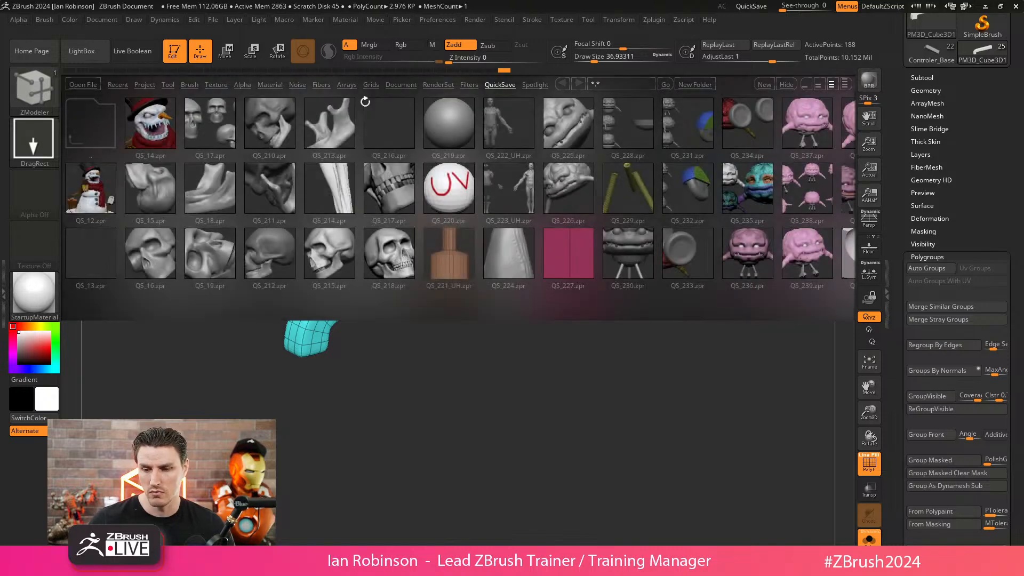
left_click(168, 84)
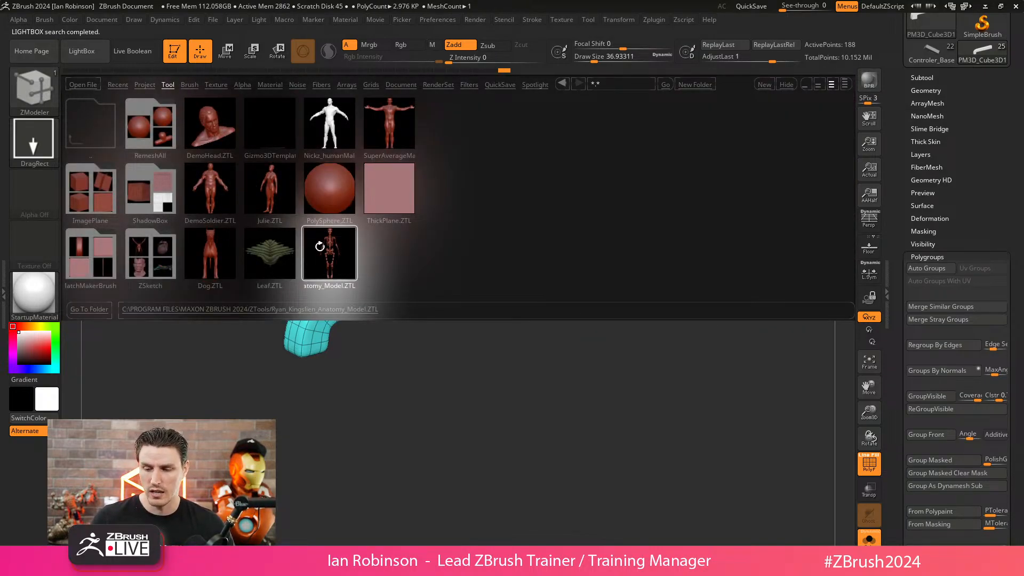
double_click(330, 252)
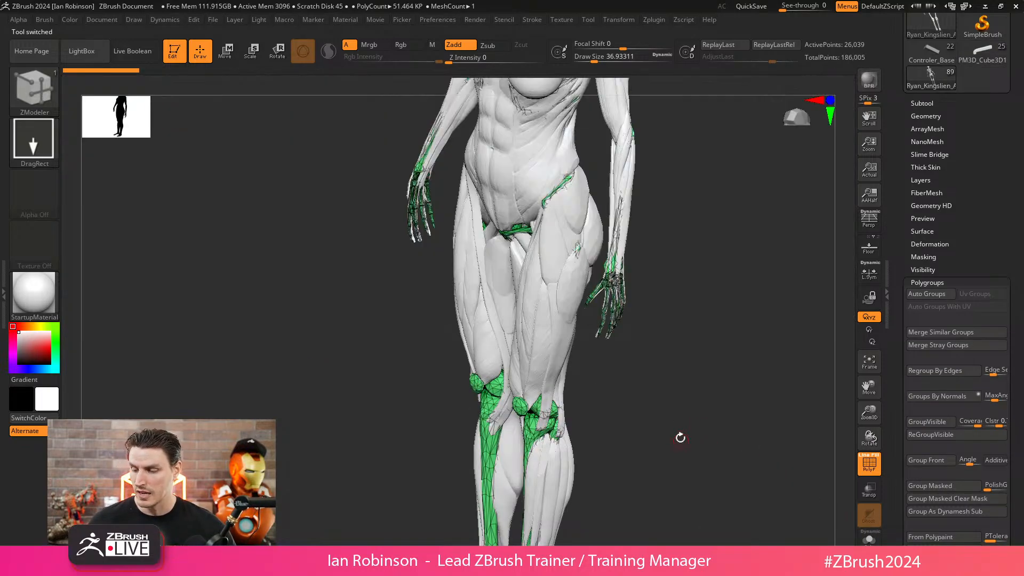
- Select the anatomy model's Posterior Fat Pads subtool and inspect the Orbicularis Oris entry in the subtool list
left_click_drag(706, 409, 661, 339, "alt")
left_click(515, 190, "alt")
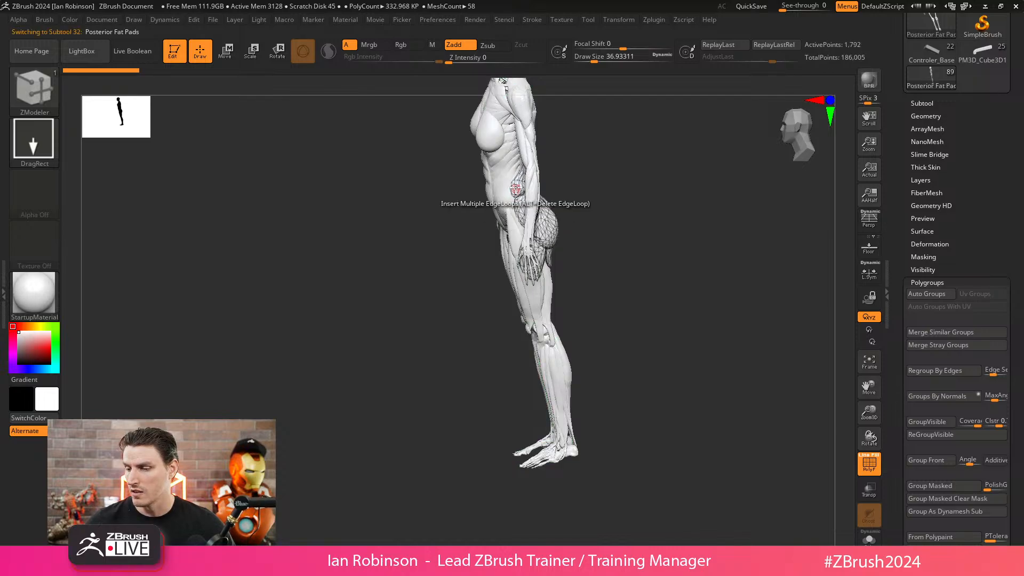
left_click(921, 103)
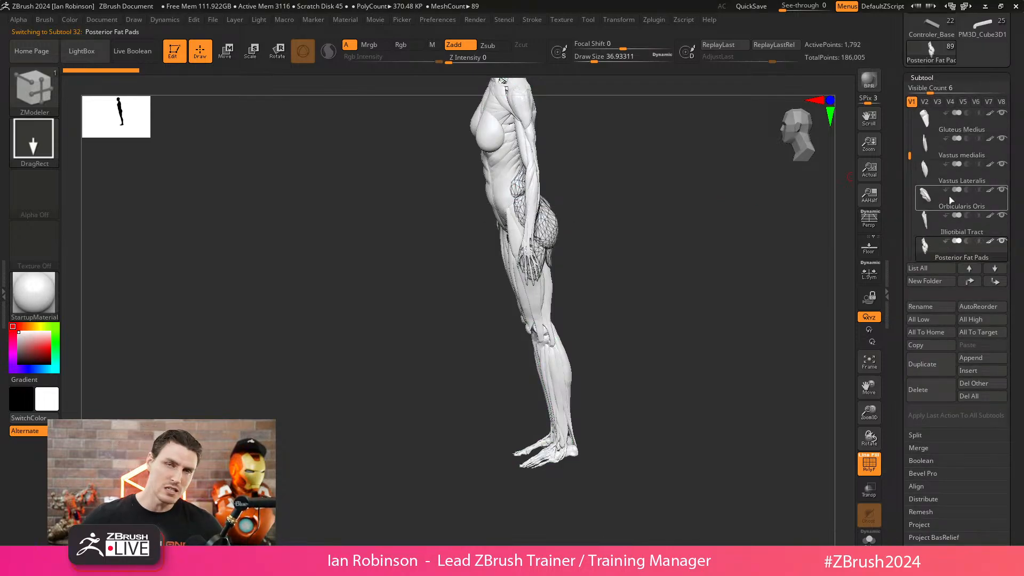
mouse_move(951, 200)
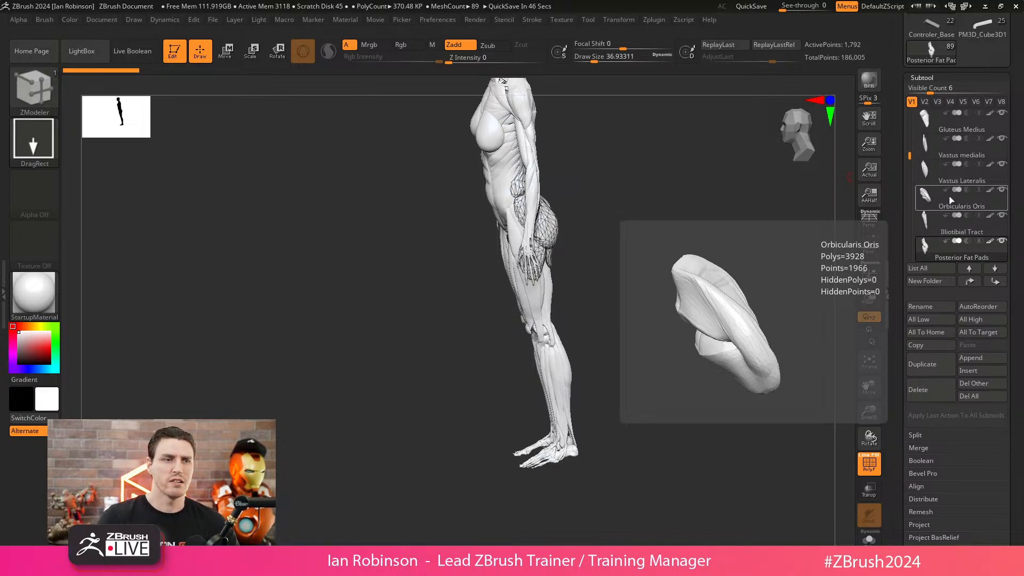
- Switch to Chrome and search Google for "irsculpts spongebob" on a new page
key("alt+Tab")
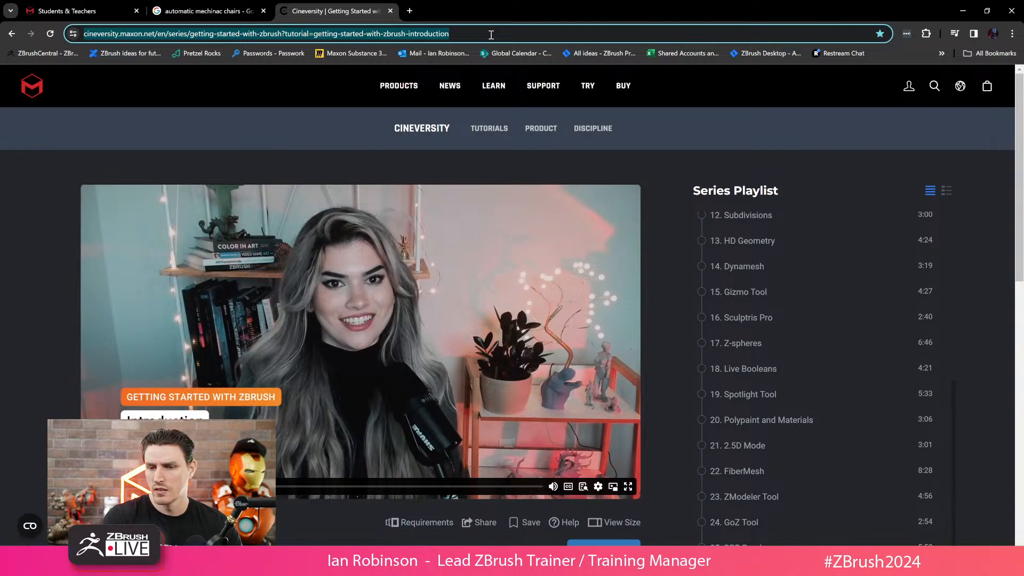
left_click(411, 12)
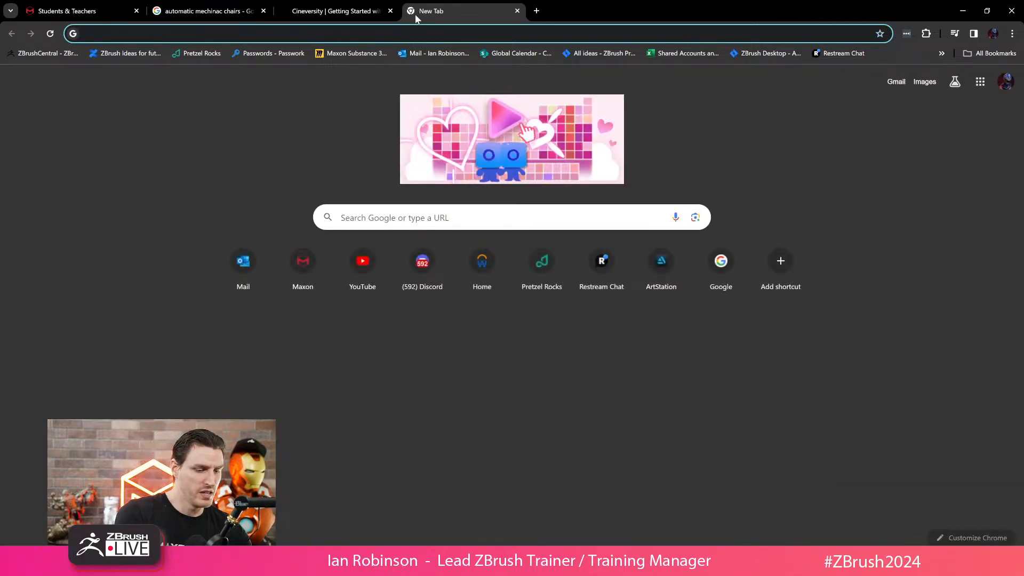
type("irscu")
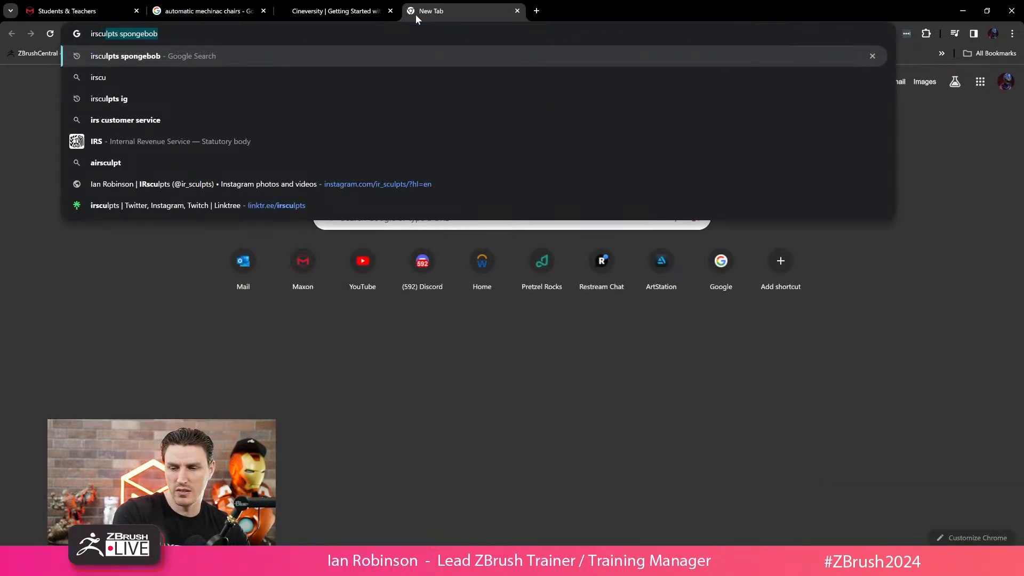
key("Return")
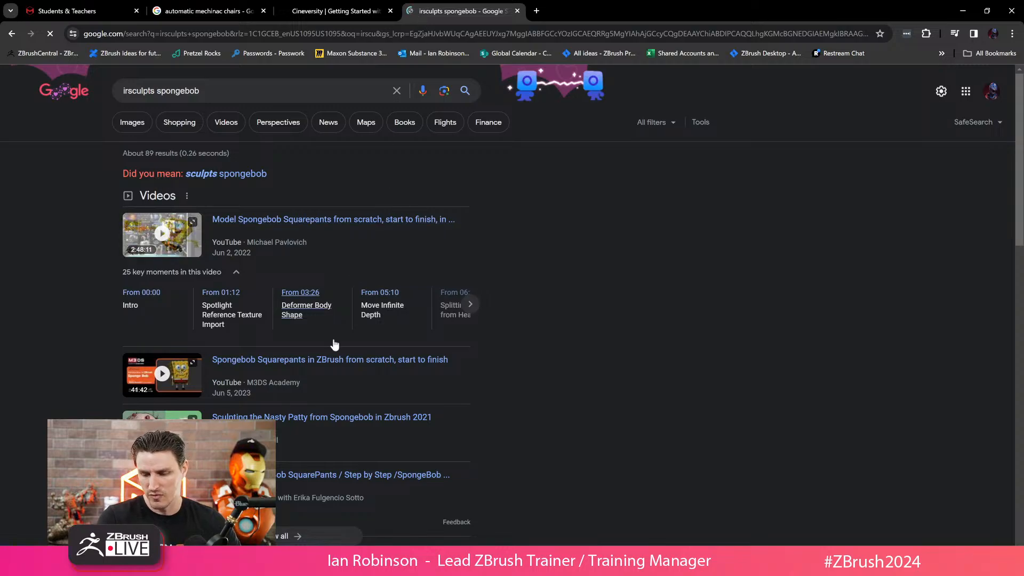
- Look through the search results for the artist's SpongeBob sculpt and open its Instagram post
scroll(363, 396, "down", 5)
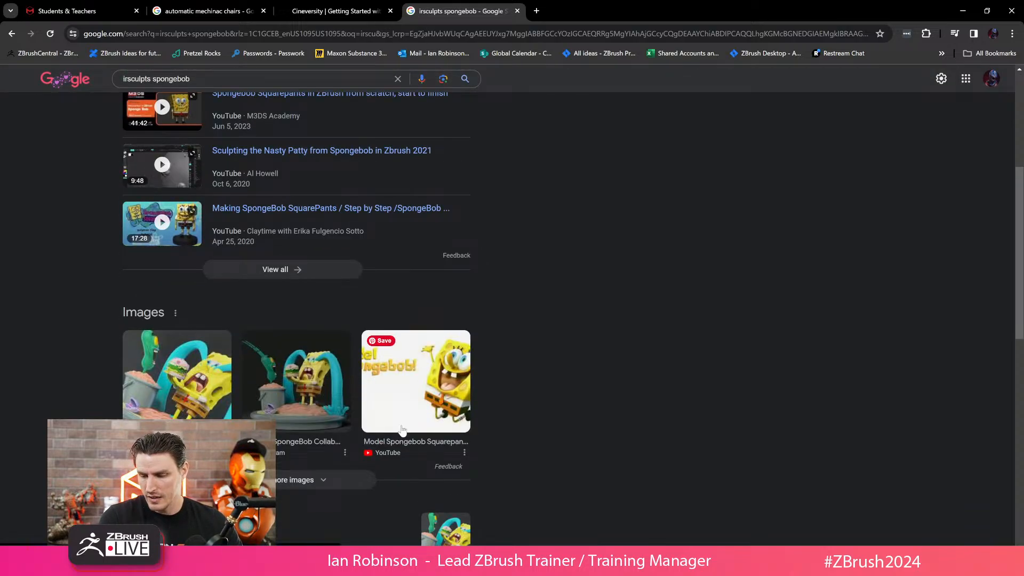
scroll(397, 421, "down", 3)
scroll(392, 427, "up", 2)
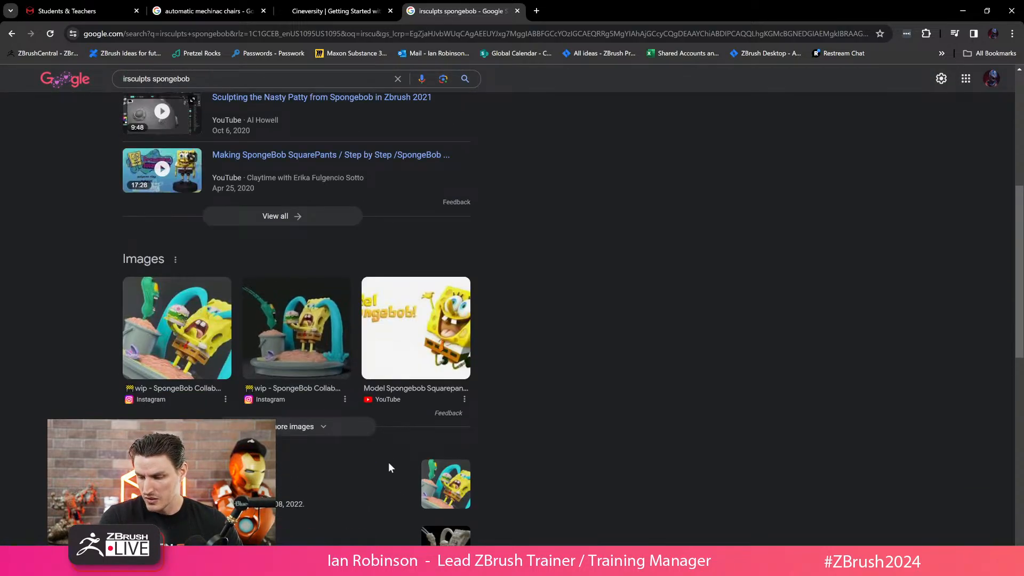
left_click(438, 537)
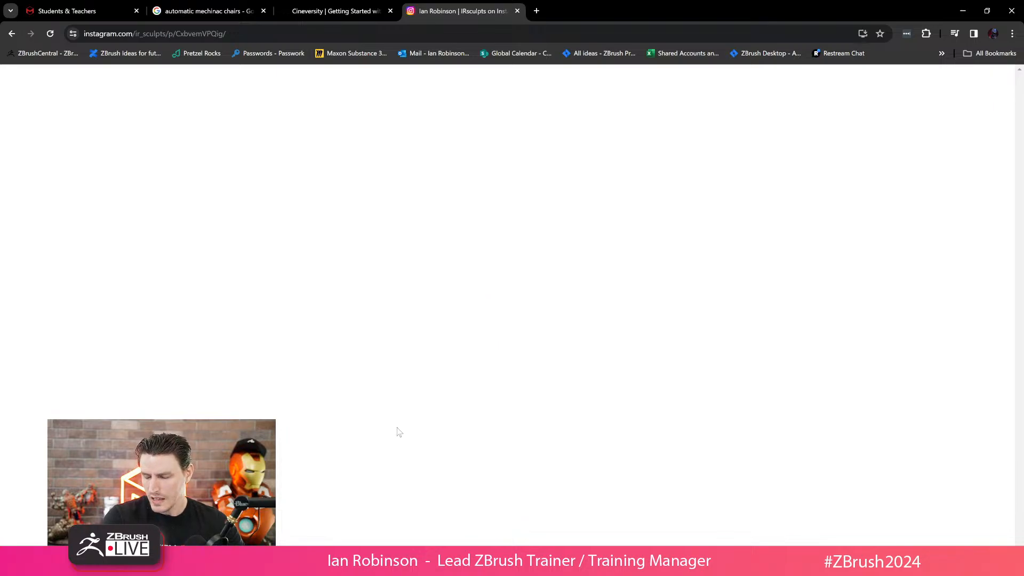
- Load more of the artist's Instagram posts, view the related accounts list and close it
scroll(511, 430, "down", 9)
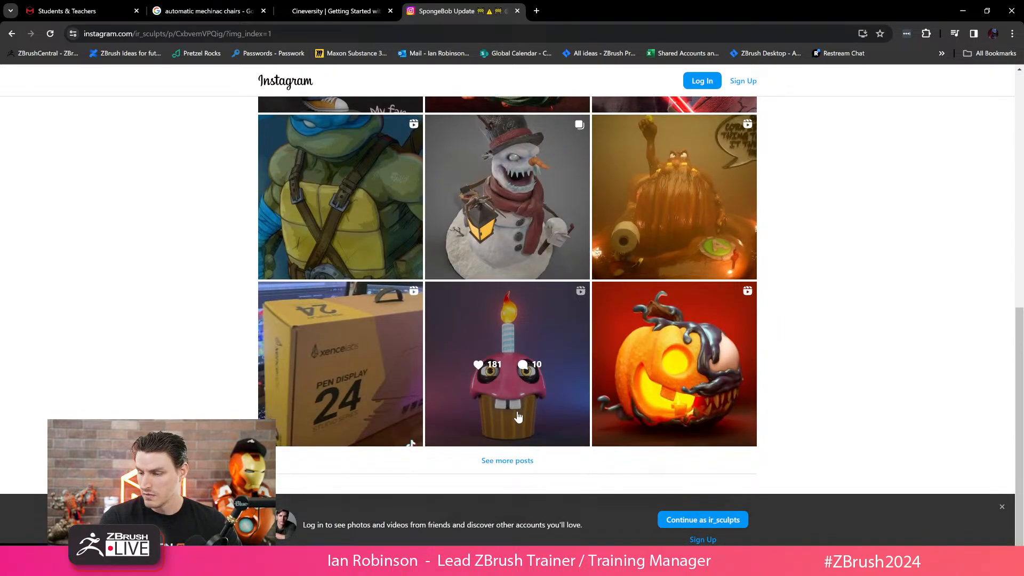
left_click(520, 461)
scroll(515, 424, "down", 13)
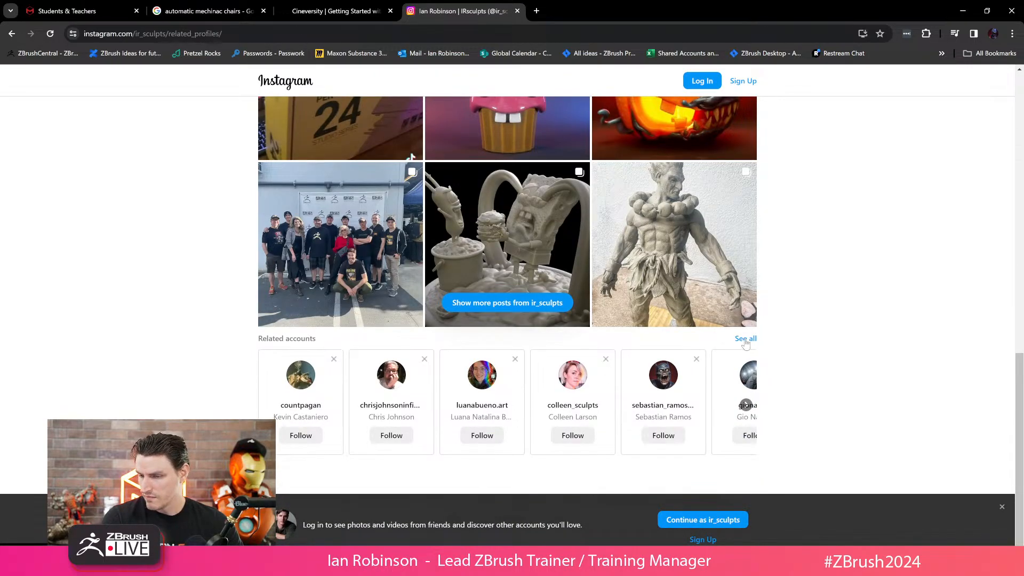
left_click(745, 339)
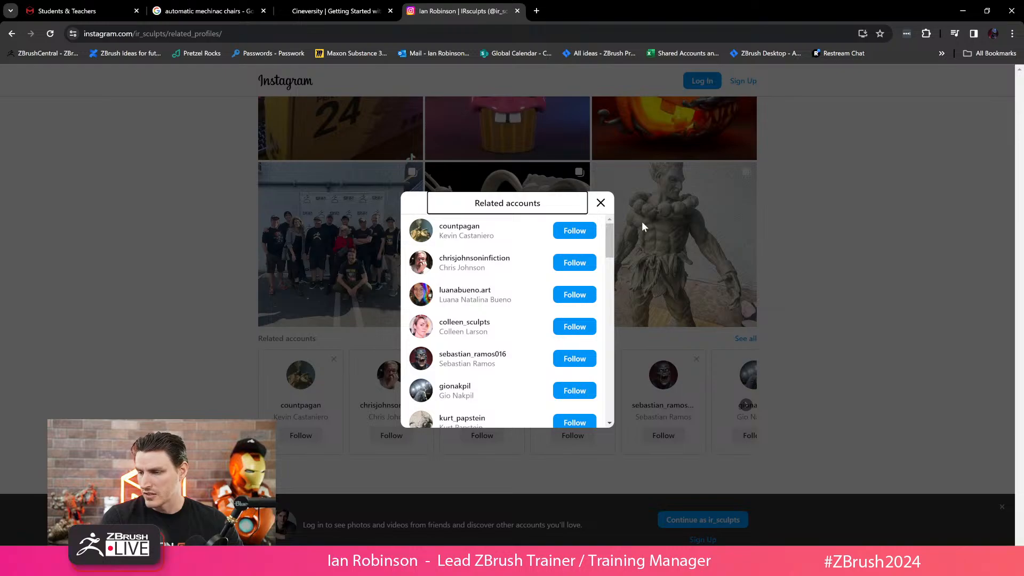
left_click(601, 202)
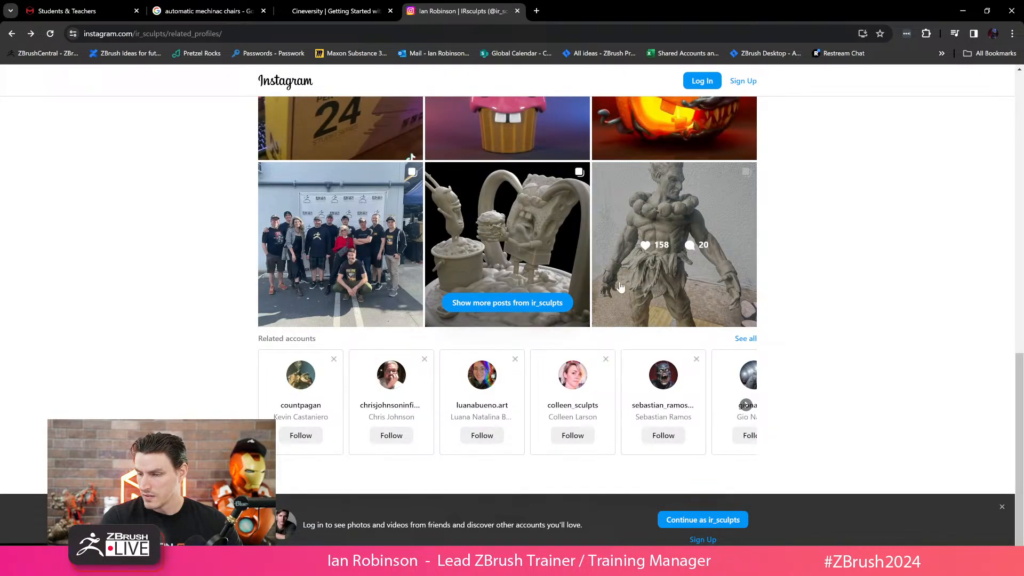
- Show further Instagram posts, look through the sculpt gallery and try to continue with the suggested account at the login prompt
left_click(554, 305)
scroll(564, 307, "down", 10)
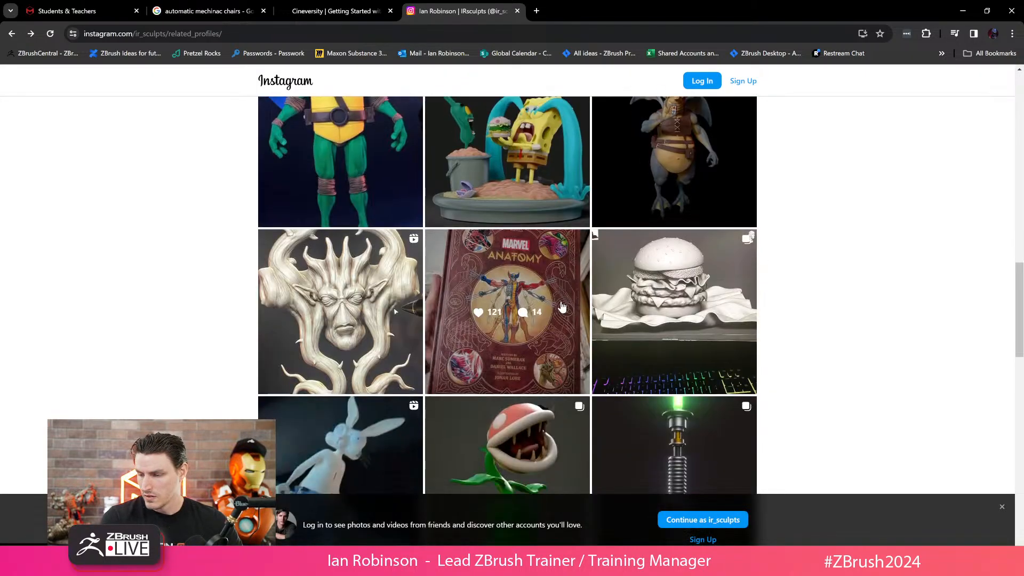
scroll(564, 307, "down", 3)
scroll(526, 273, "up", 3)
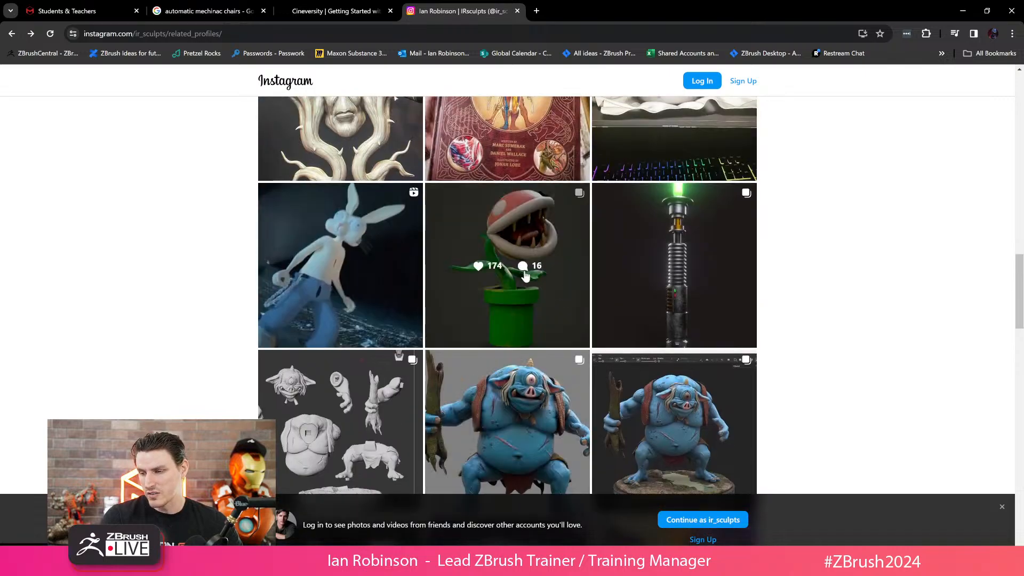
scroll(522, 259, "down", 15)
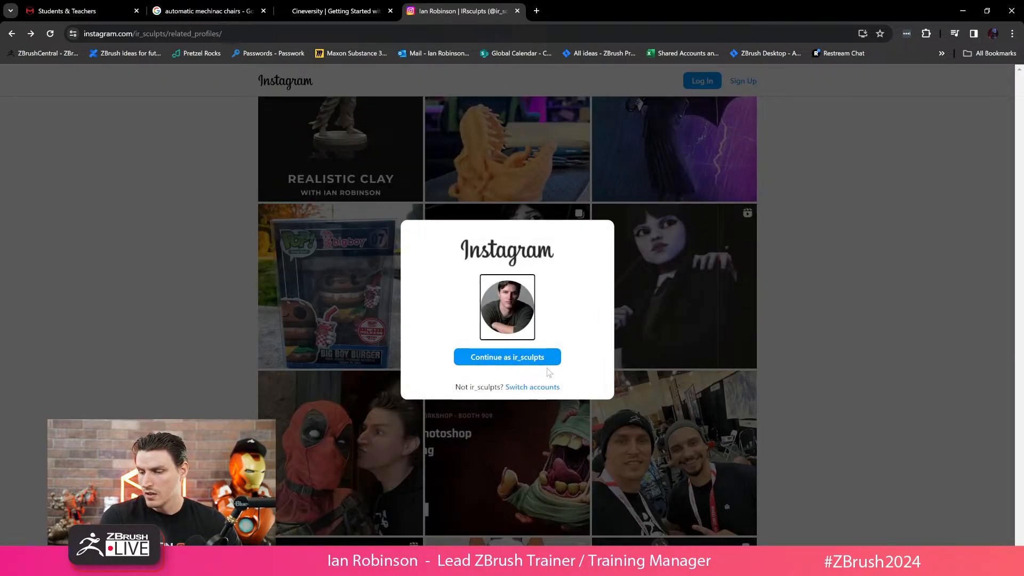
left_click(536, 359)
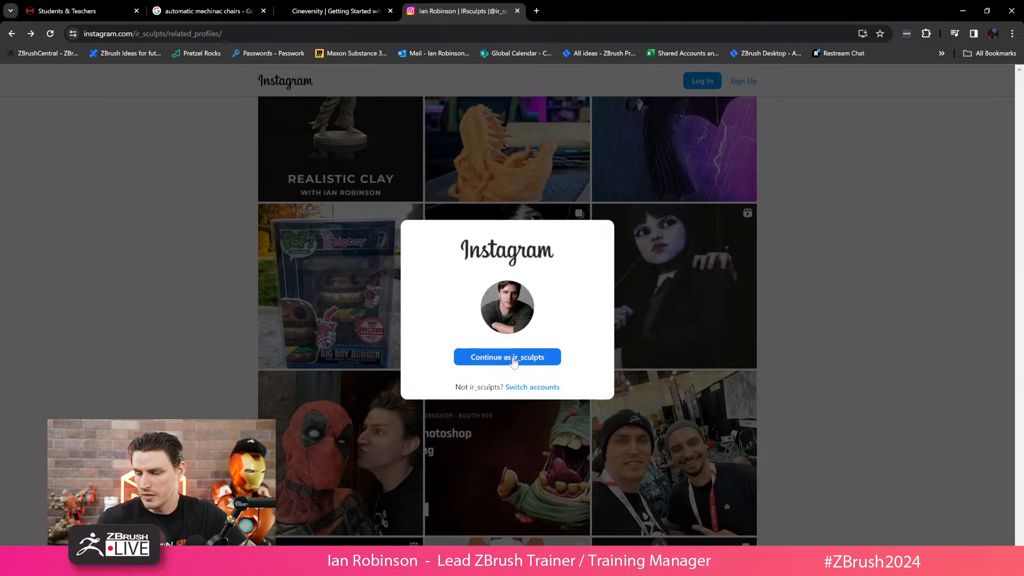
left_click(514, 361)
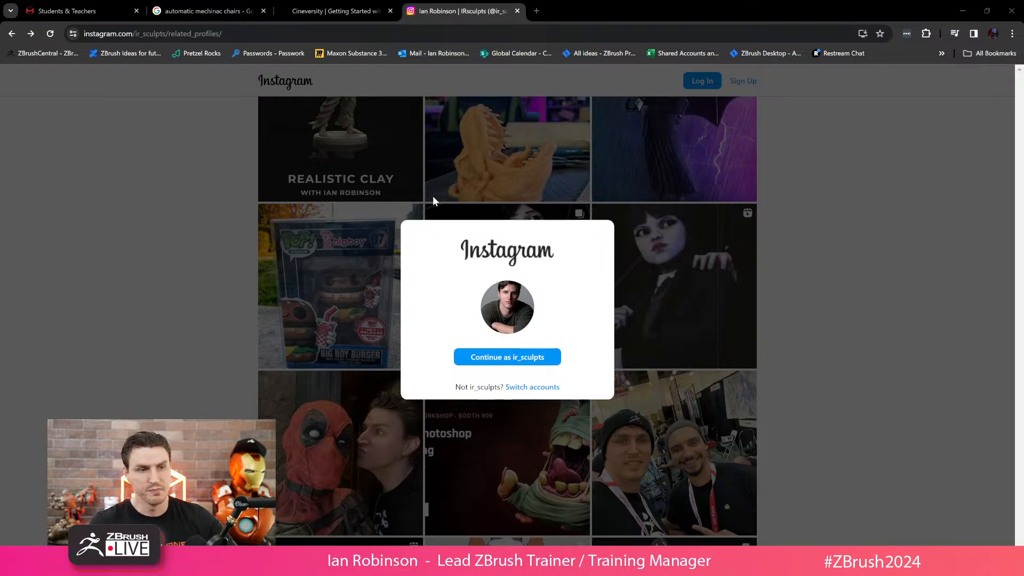
- Return to ZBrush and switch to the PM3D_Cube3D1 tool containing the Krang model, with the Move gizmo on the chair leg
key("alt+Tab")
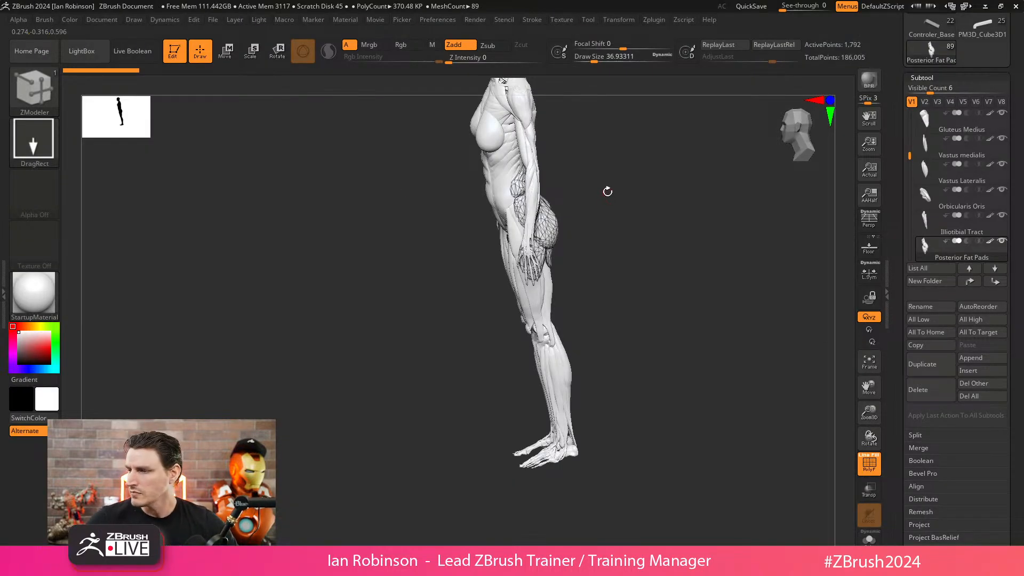
left_click(981, 26)
left_click_drag(525, 282, 590, 299)
key("w")
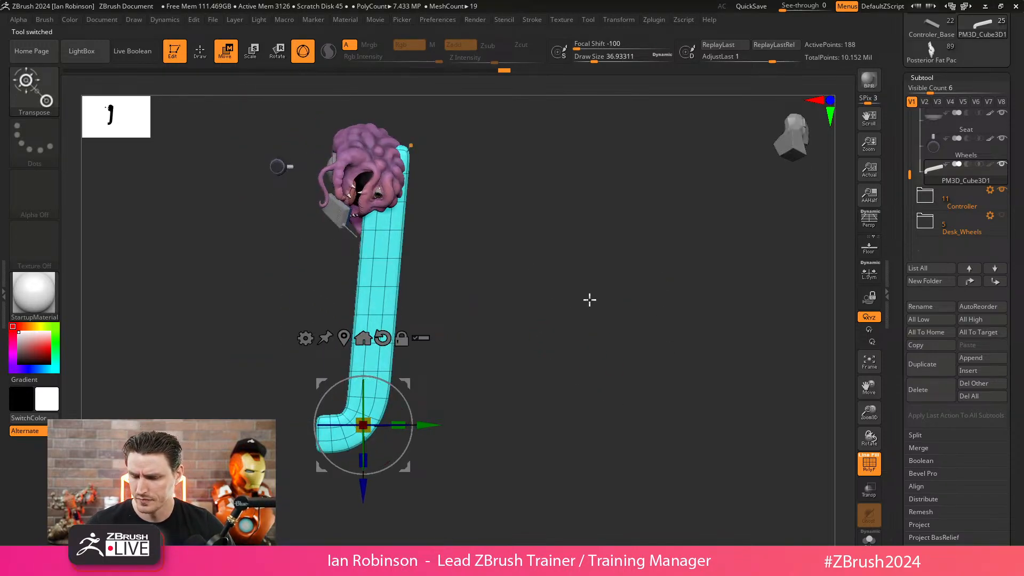
- Reset the gizmo on the chair leg, scale the leg down and position it beneath the seat at the wheel
left_click(383, 338, "alt")
left_click_drag(538, 281, 563, 313, "alt")
left_click(384, 255)
left_click_drag(407, 237, 398, 256)
left_click_drag(468, 240, 407, 246)
left_click_drag(451, 160, 496, 152)
left_click_drag(515, 213, 562, 318, "alt")
left_click_drag(565, 256, 558, 290)
- Enable Array Mesh on the chair leg with Transpose and Lock Pos turned on
left_click(931, 74)
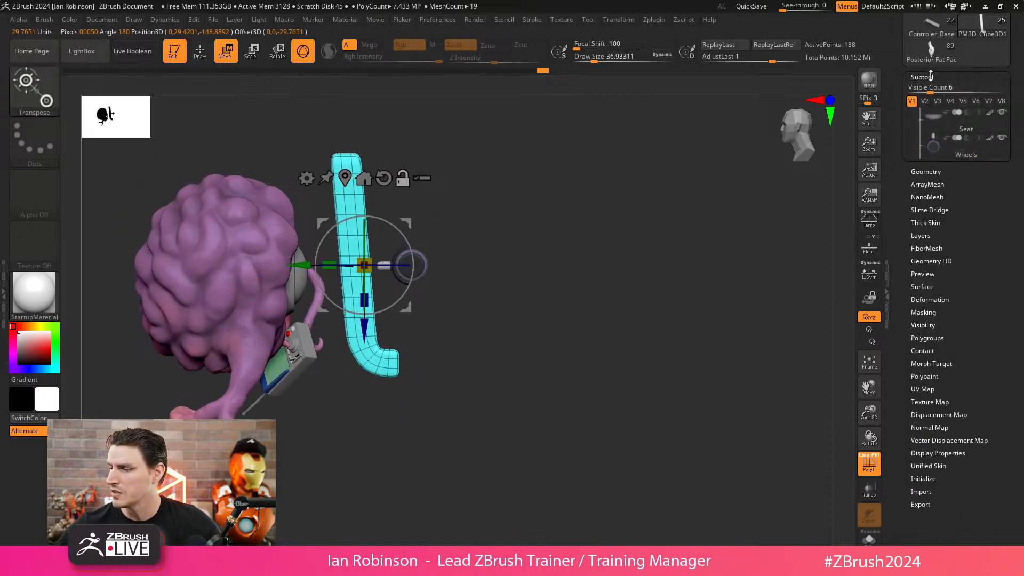
left_click(928, 78)
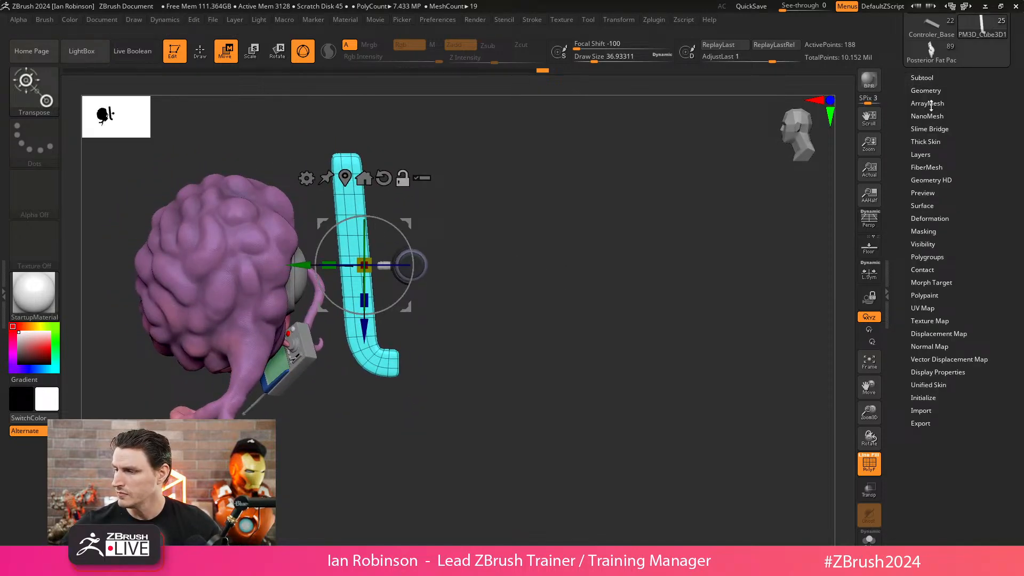
left_click(930, 104)
left_click_drag(623, 249, 558, 271)
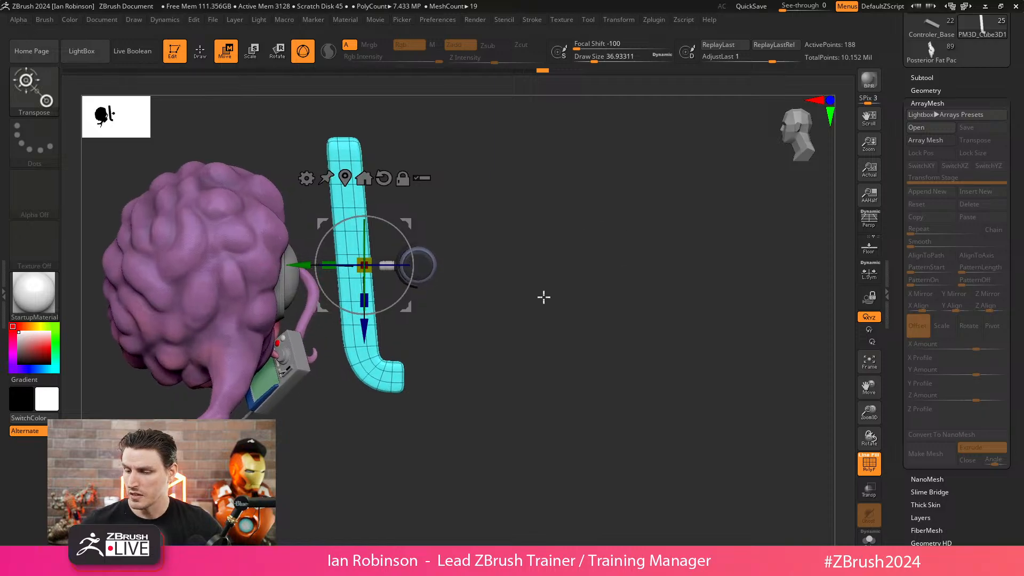
left_click(927, 140)
left_click(978, 143)
left_click(922, 153)
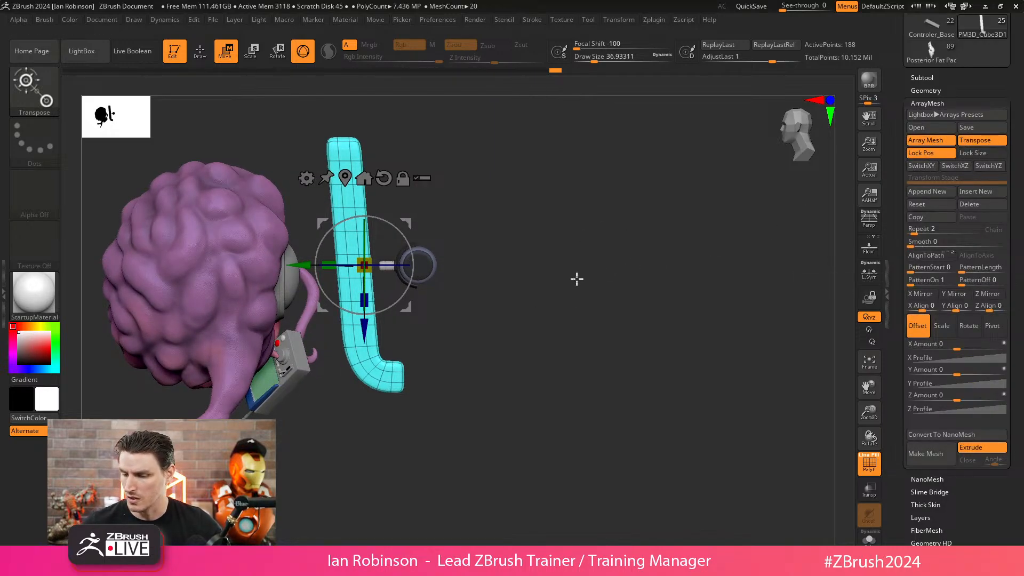
- Set the leg array to repeat 5 times with a Y rotation amount of 360
left_click_drag(575, 274, 568, 260)
left_click_drag(674, 370, 639, 211)
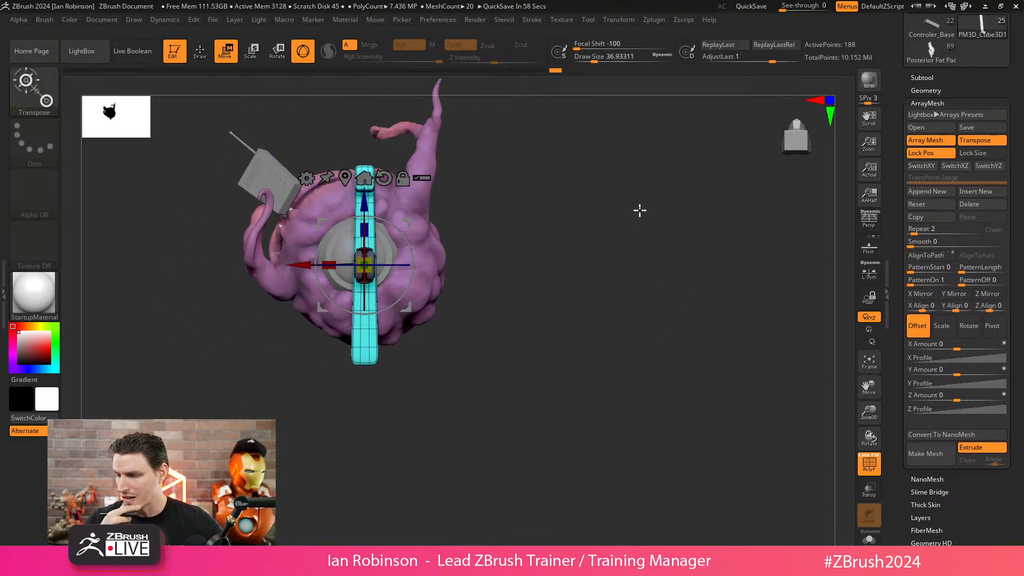
type("11")
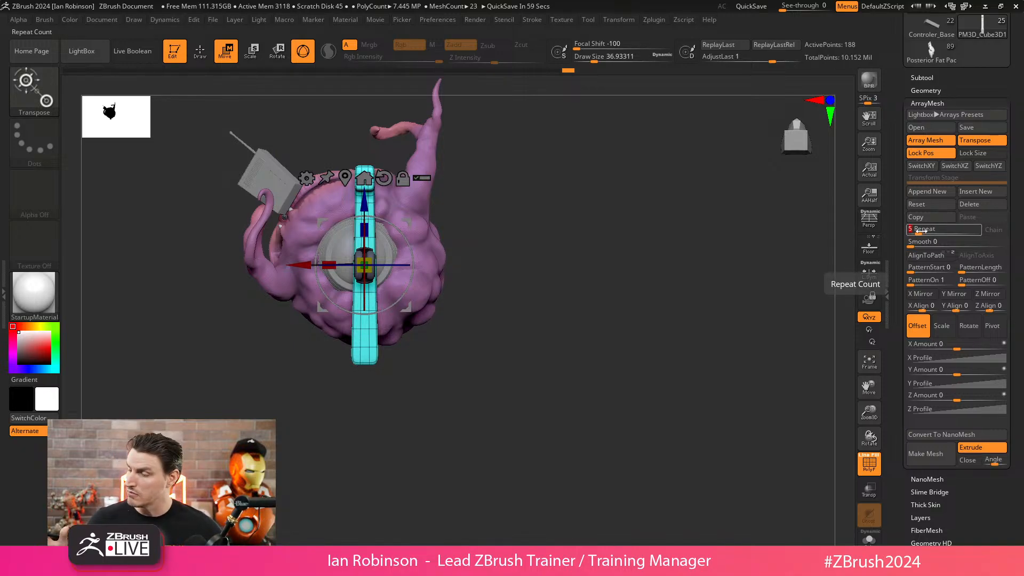
key("Return")
left_click(969, 326)
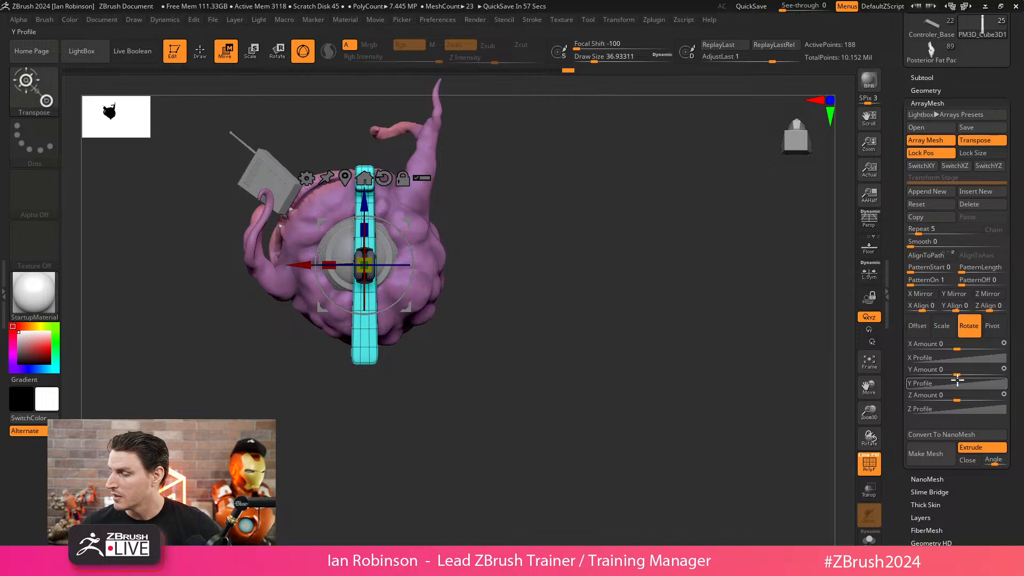
left_click(958, 369)
left_click_drag(958, 373, 980, 370)
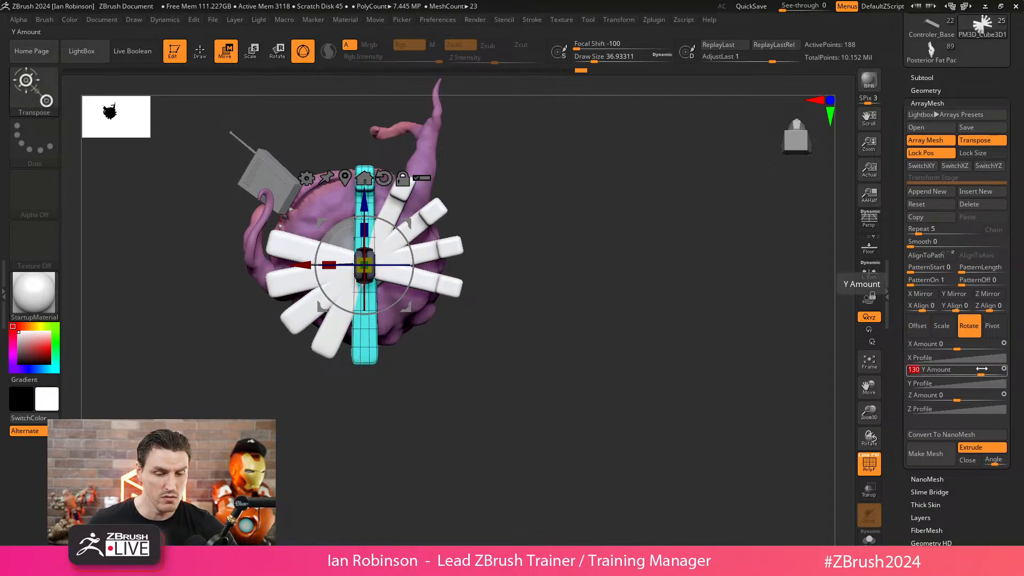
type("360")
key("Return")
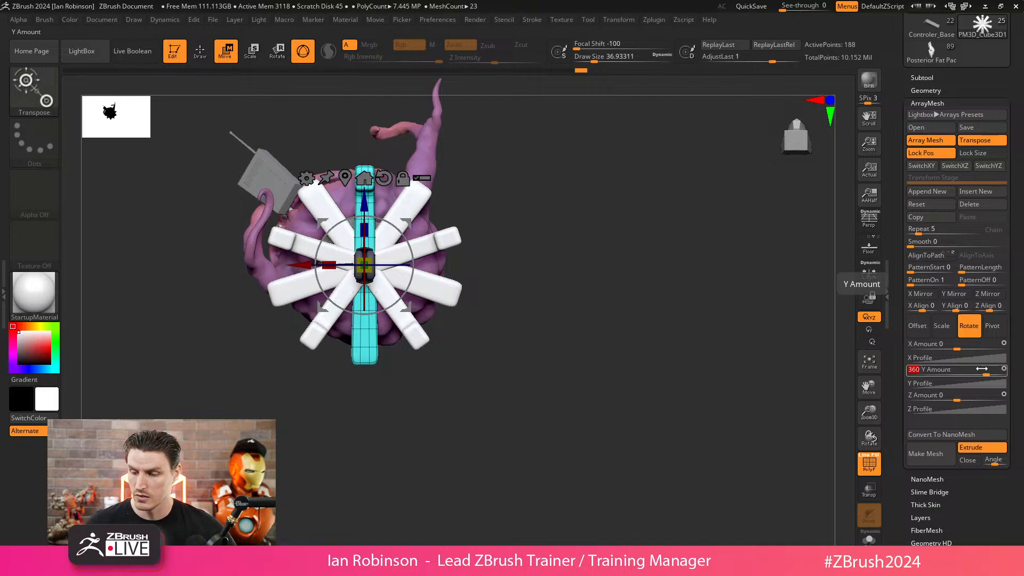
- Slide the source leg outward from the center and partly back so five separate arms radiate around the wheel
left_click_drag(364, 201, 364, 125)
left_click_drag(645, 194, 579, 235)
left_click_drag(369, 185, 352, 201)
left_click_drag(457, 171, 587, 143)
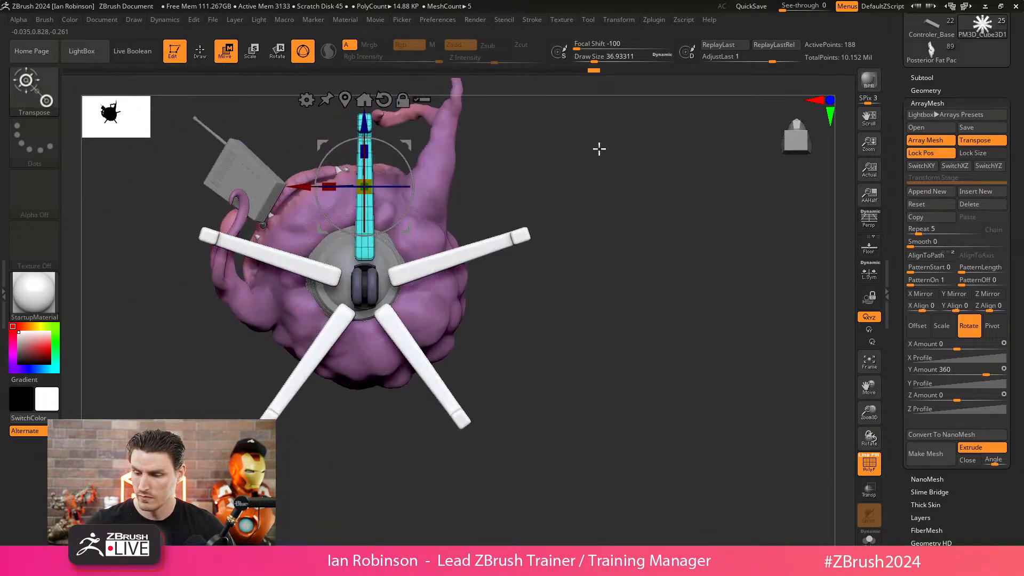
mouse_move(366, 122)
left_mouse_down()
mouse_move(365, 177)
mouse_move(365, 168)
left_mouse_up()
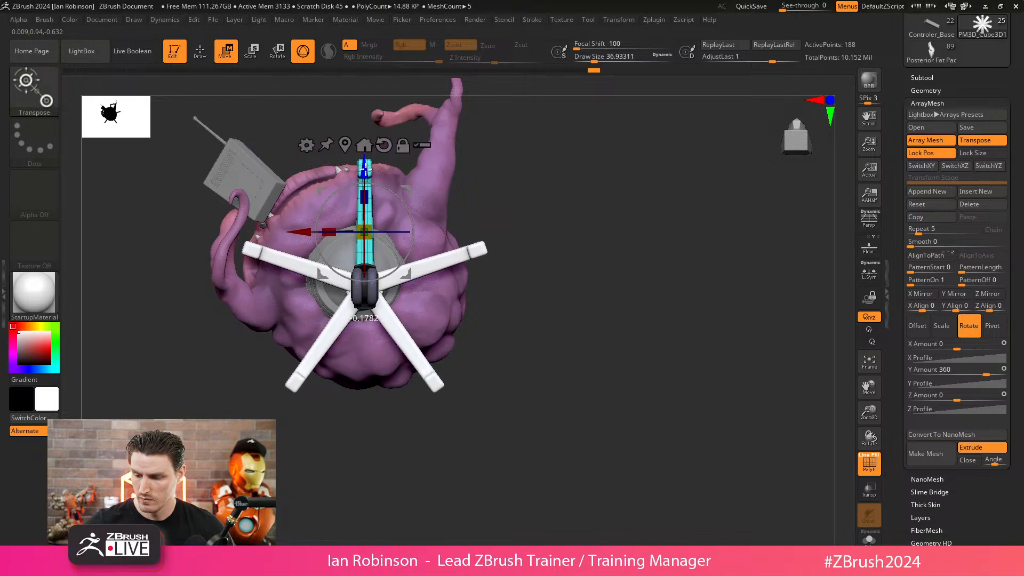
- Adjust the source leg's placement from several angles so the inner ends of the five arms overlap at the hub
key("q")
mouse_move(658, 238)
left_mouse_down()
mouse_move(645, 355)
mouse_move(677, 277)
mouse_move(645, 384)
mouse_move(559, 320)
left_mouse_up()
key("w")
left_click_drag(359, 252, 353, 261)
key("q")
left_click_drag(384, 342, 534, 238)
key("w")
left_click_drag(507, 158, 564, 252, "alt")
left_click_drag(437, 347, 426, 339)
- Undo the last leg adjustment and shift the source leg along its length to refine the join at the hub
left_click_drag(554, 272, 575, 236)
left_click_drag(446, 253, 442, 264)
key("ctrl+z")
left_click_drag(404, 156, 403, 173)
key("q")
mouse_move(693, 214)
left_mouse_down()
mouse_move(729, 325)
mouse_move(717, 310)
mouse_move(487, 313)
left_mouse_up()
key("w")
key("q")
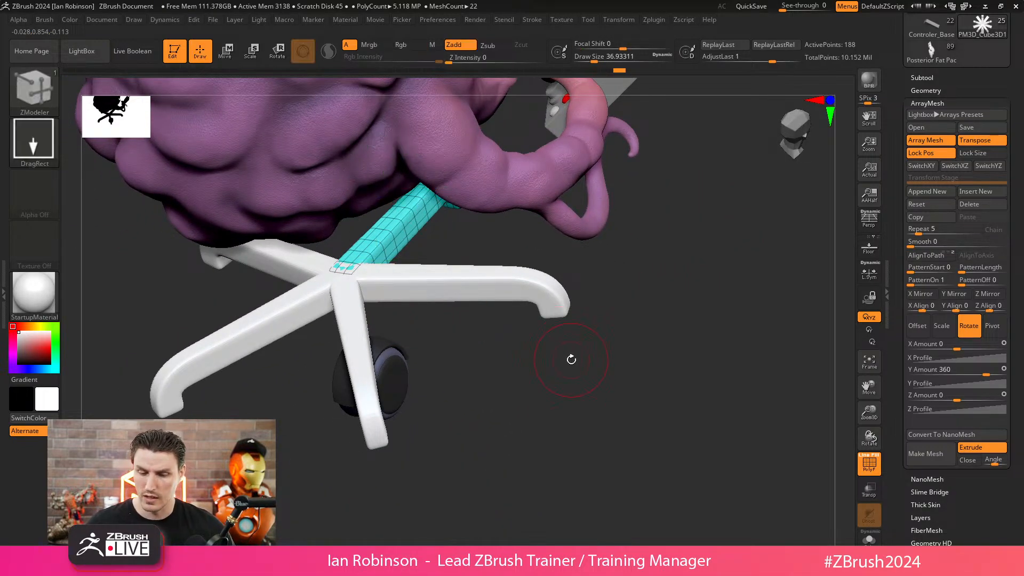
- Hide the polyframe, select the Wheels subtool and enable Array Mesh with Lock Pos on it
key("shift+f")
mouse_move(571, 365)
left_mouse_down("alt")
mouse_move(569, 311)
mouse_move(637, 340)
mouse_move(617, 381)
mouse_move(592, 302)
mouse_move(606, 242)
mouse_move(584, 320)
left_mouse_up("alt")
left_click(404, 401, "alt")
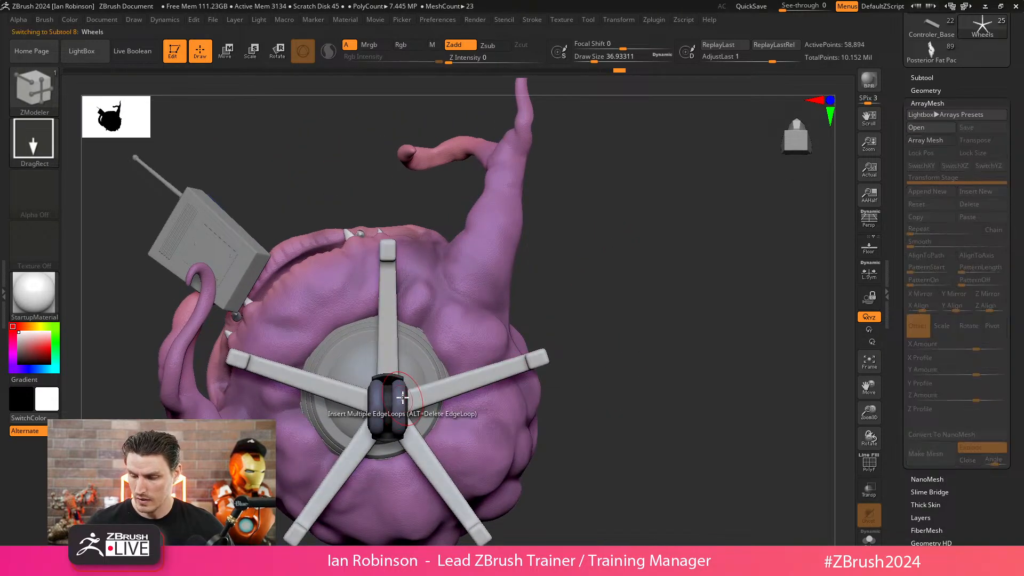
left_click_drag(646, 413, 652, 381, "alt")
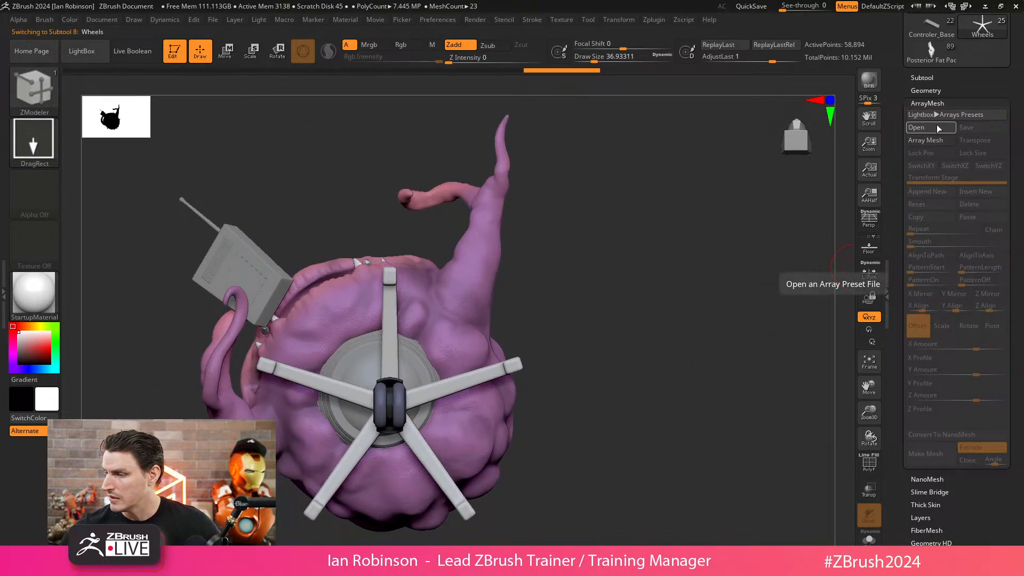
left_click(925, 140)
left_click(931, 153)
left_click_drag(771, 349, 690, 329, "alt")
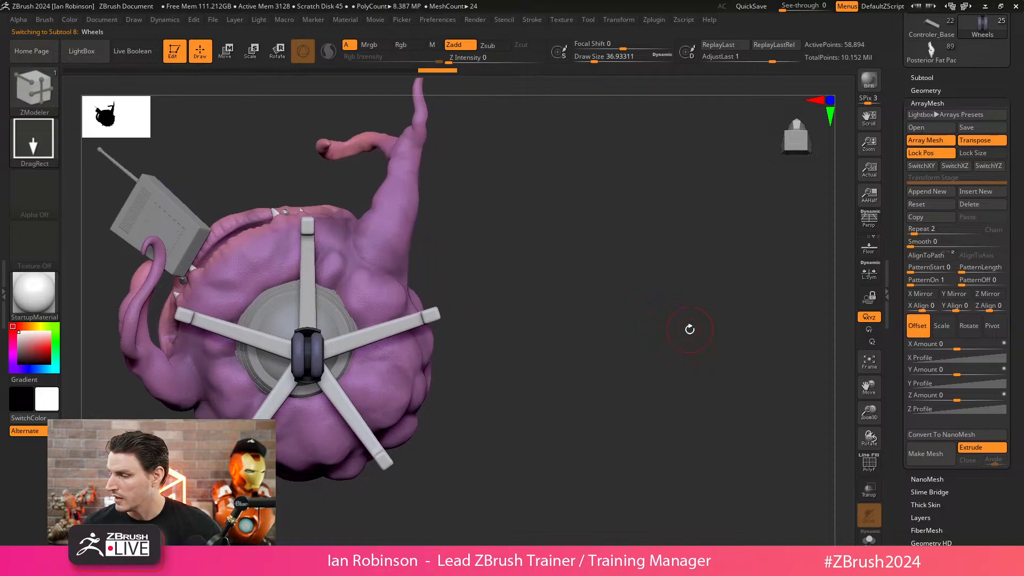
- Set the wheel array to repeat 5 times with a Y rotation amount of 360
left_click(930, 230)
type("5")
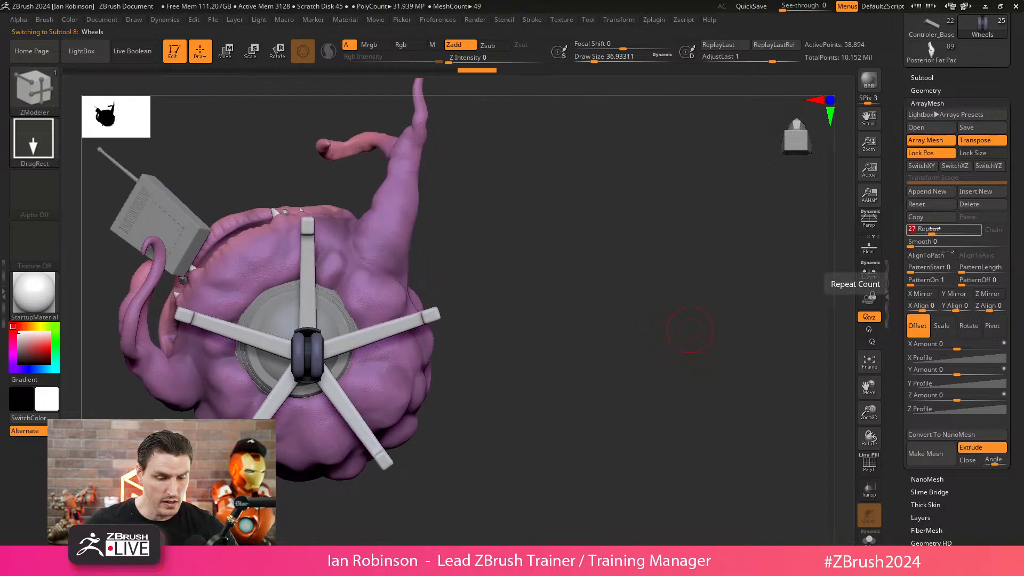
key("Return")
left_click(968, 325)
left_click(952, 369)
type("-1")
type("0")
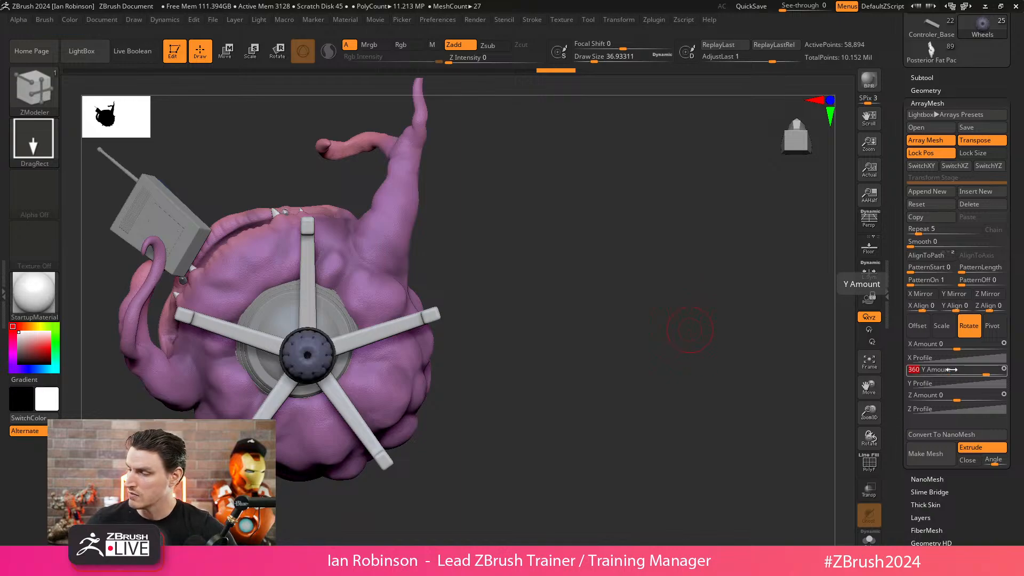
key("Return")
- Move the source wheel outward from the center to the end of its leg to spread the five wheels
key("e")
left_click_drag(314, 288, 323, 156)
left_click_drag(528, 205, 603, 247)
left_click_drag(494, 195, 553, 237, "alt")
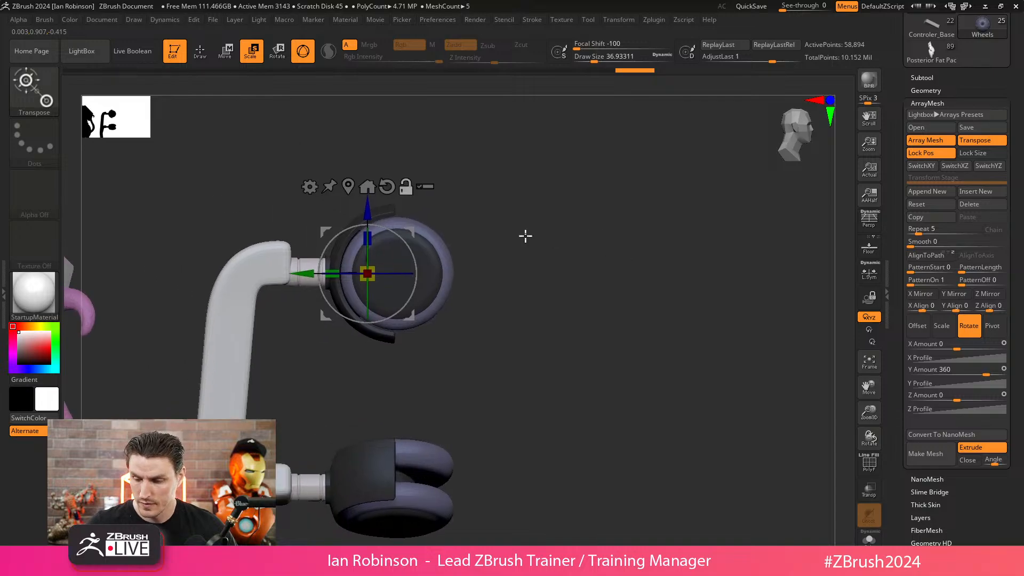
- Line the source wheel up with the leg tip and bring its stem closer to the leg
left_click_drag(370, 208, 370, 203)
left_click_drag(375, 265, 367, 270)
left_click_drag(369, 210, 368, 201)
left_click_drag(306, 264, 260, 296)
- Nudge the source wheel along its stem axis against the leg tip, frame the model and show the polyframe
key("q")
mouse_move(506, 250)
left_mouse_down()
mouse_move(523, 318)
mouse_move(544, 297)
mouse_move(576, 427)
left_mouse_up()
key("w")
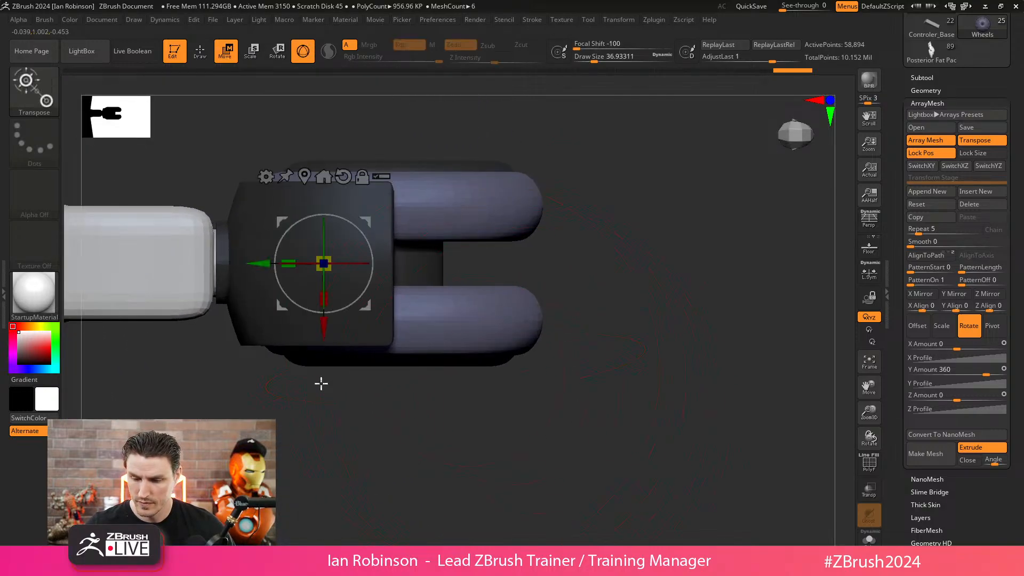
left_click_drag(266, 264, 265, 267)
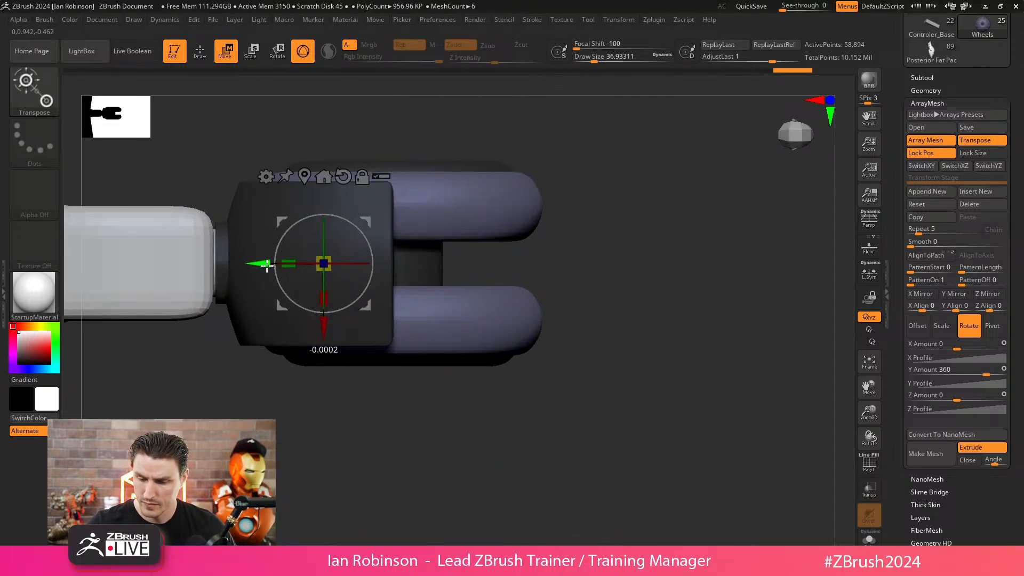
key("q")
left_click_drag(507, 472, 578, 348, "alt")
key("f")
key("shift+f")
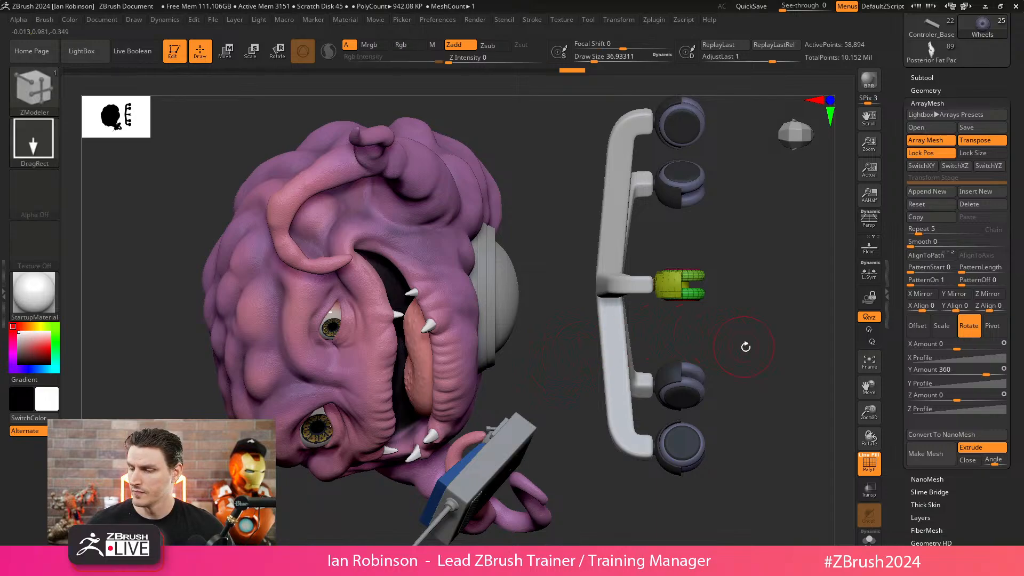
- Hide the polyframe and inspect the five-wheeled chair base from the front, from underneath and from slightly above
key("shift+f")
left_click_drag(773, 350, 651, 422, "alt")
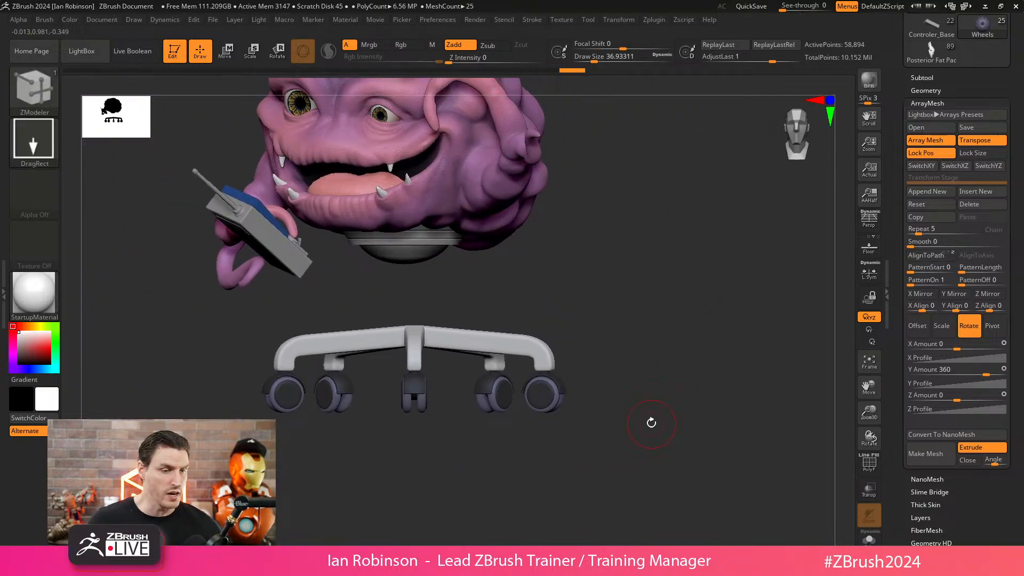
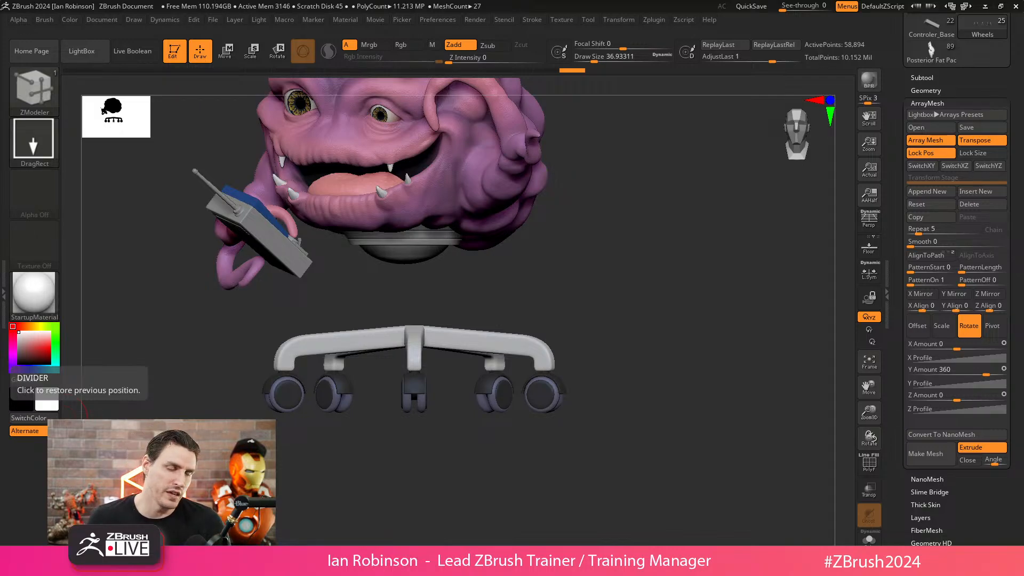
left_click_drag(597, 298, 686, 295)
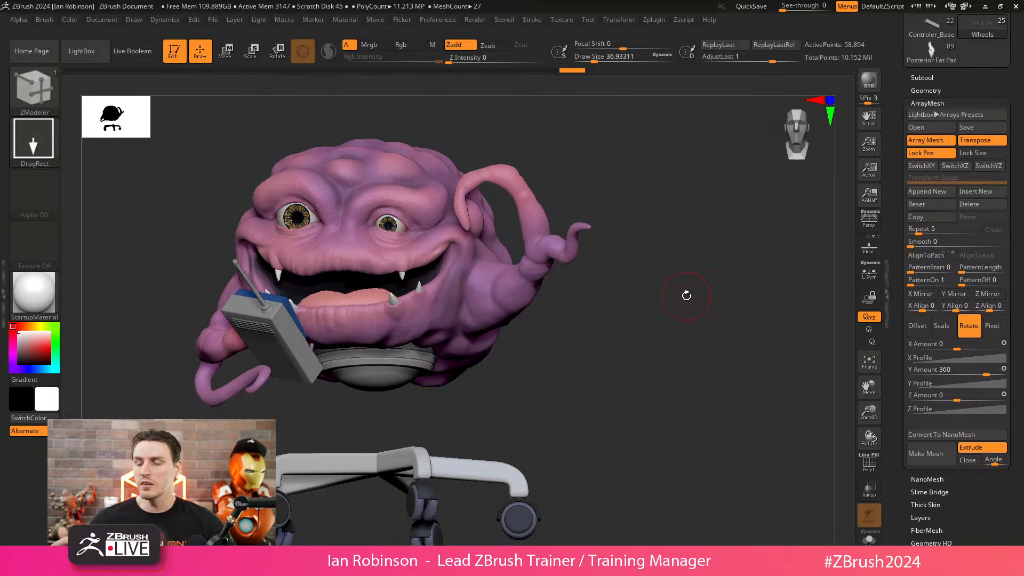
left_click_drag(614, 365, 616, 245)
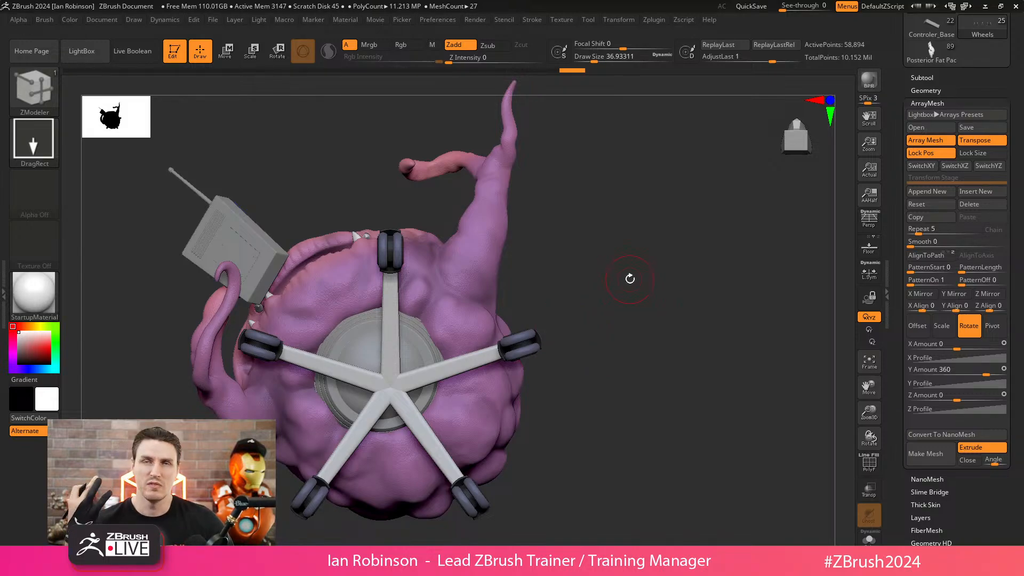
left_click_drag(630, 278, 620, 402)
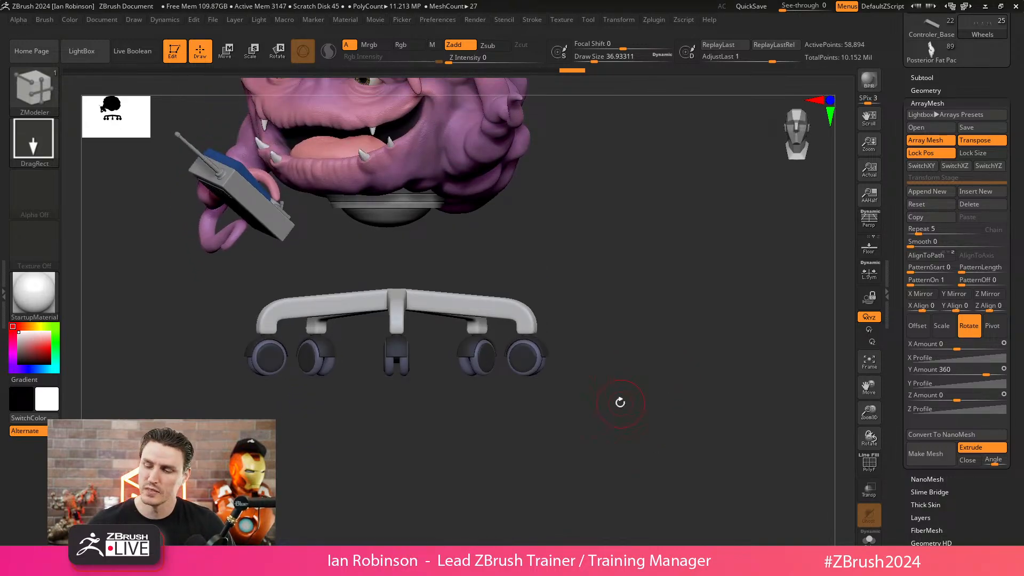
left_click_drag(616, 402, 679, 354)
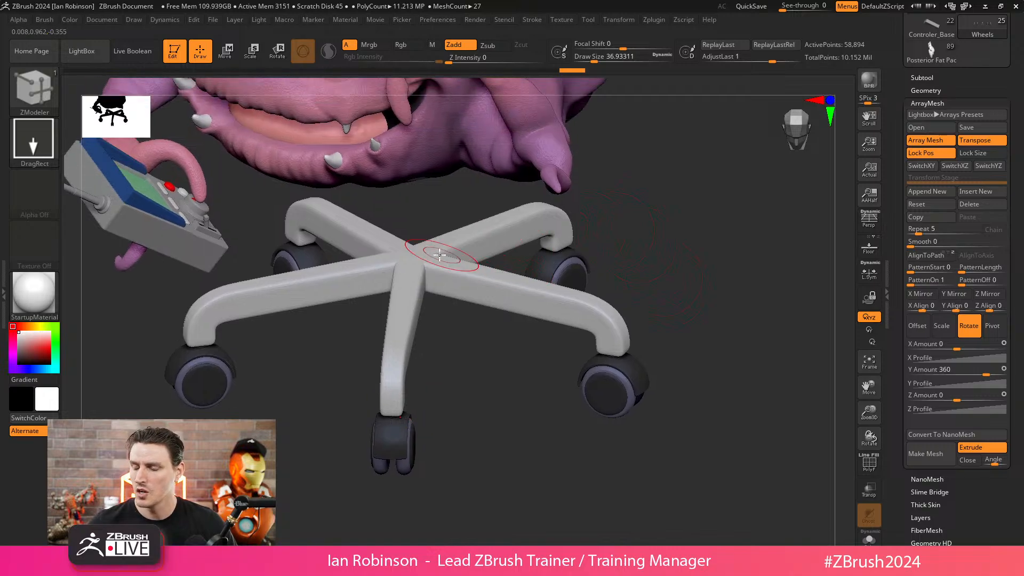
- Turn off Lock Pos on the leg array and try moving the source leg freely from a view underneath
left_click(411, 258, "alt")
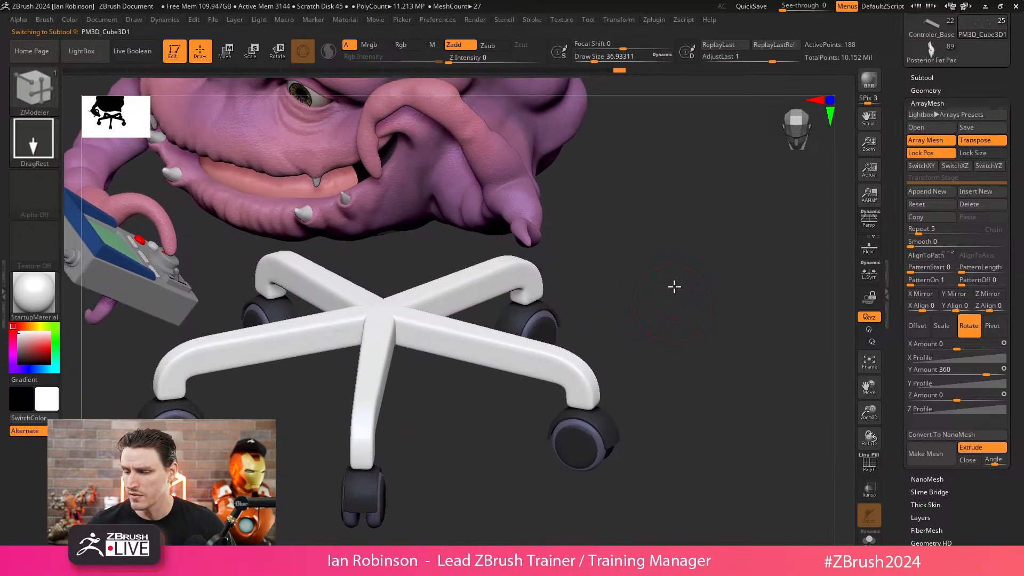
left_click_drag(674, 286, 665, 287, "shift")
left_click_drag(662, 332, 687, 261, "shift")
left_click_drag(725, 347, 728, 133, "alt")
key("w")
left_click_drag(703, 360, 711, 236, "alt")
left_click(929, 154)
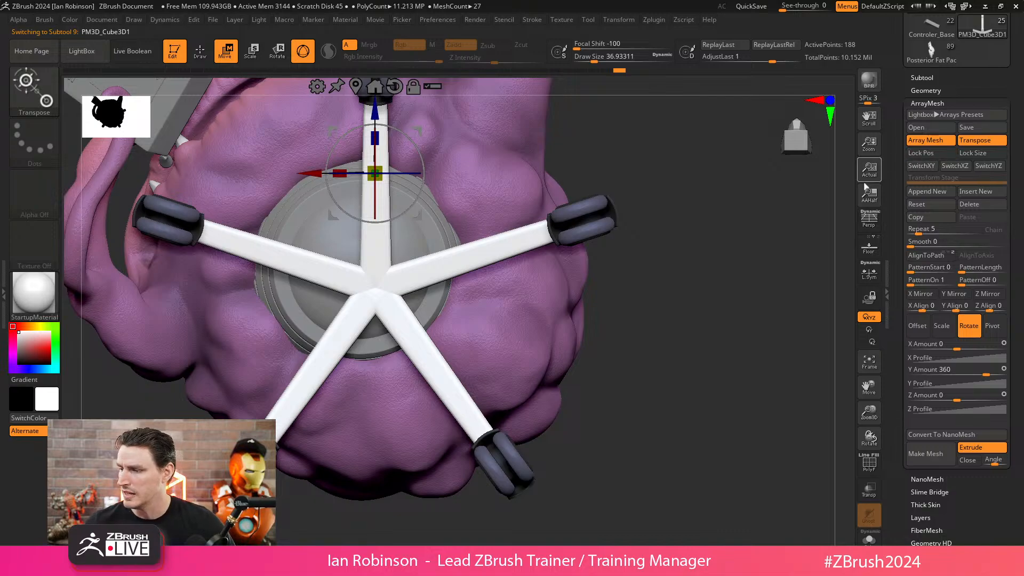
left_click_drag(641, 172, 649, 233, "alt")
left_click_drag(424, 273, 409, 263)
key("ctrl+z")
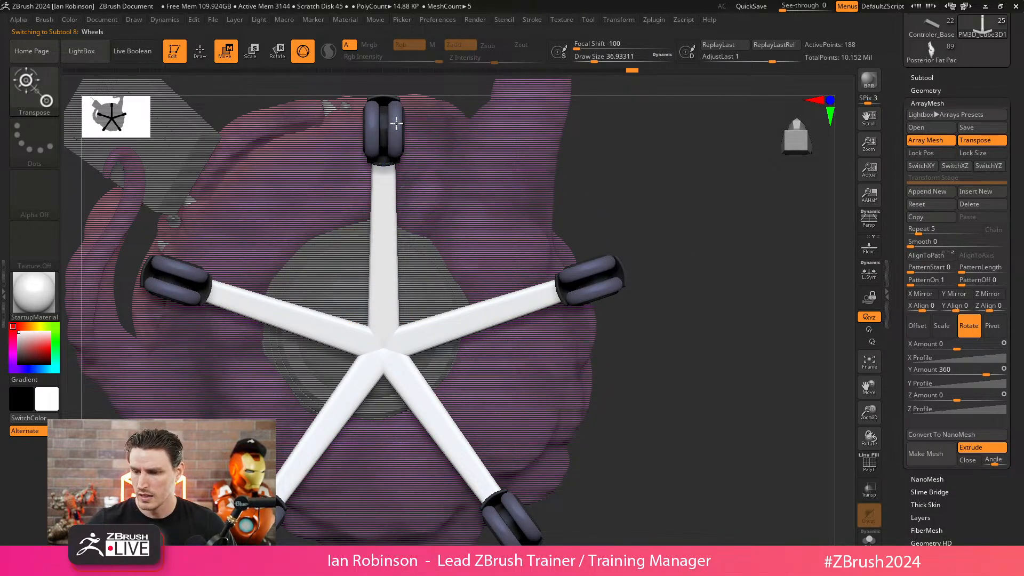
- Select the wheel array, unlock its position and shift the source wheel slightly from a view underneath
left_click(394, 126, "alt")
left_click(923, 153)
left_click(929, 155)
left_click_drag(712, 223, 671, 255, "alt")
left_click_drag(420, 233, 407, 217)
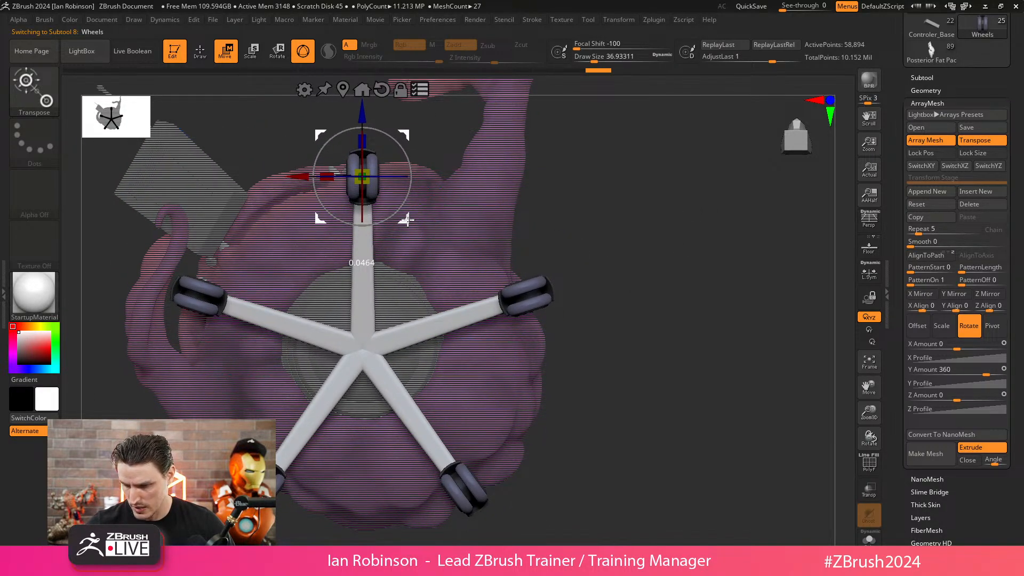
key("q")
mouse_move(640, 277)
left_mouse_down()
mouse_move(684, 295)
mouse_move(793, 237)
left_mouse_up()
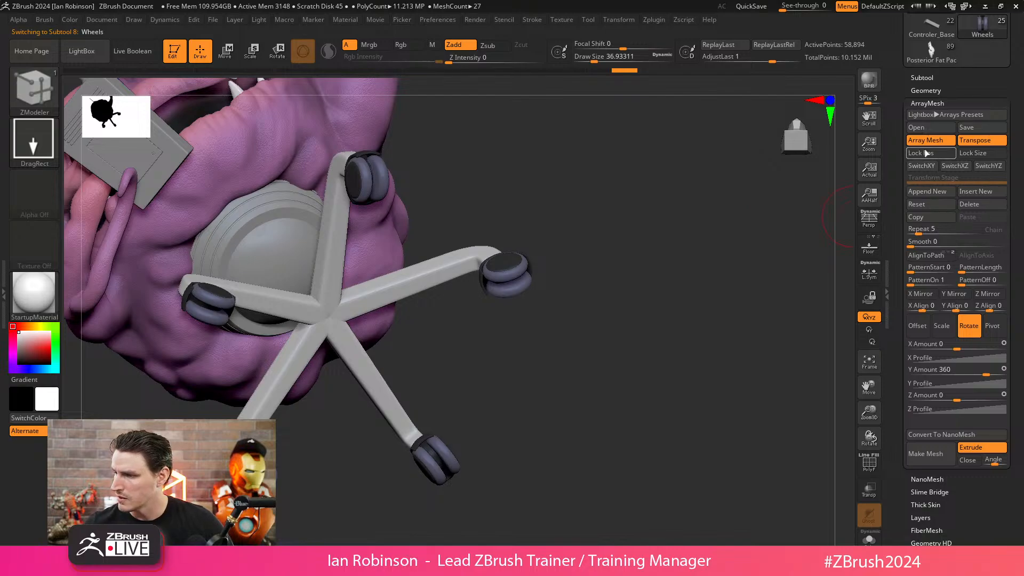
- Select the leg array again, turn Lock Pos back on and return to the front view
left_click(337, 205, "alt")
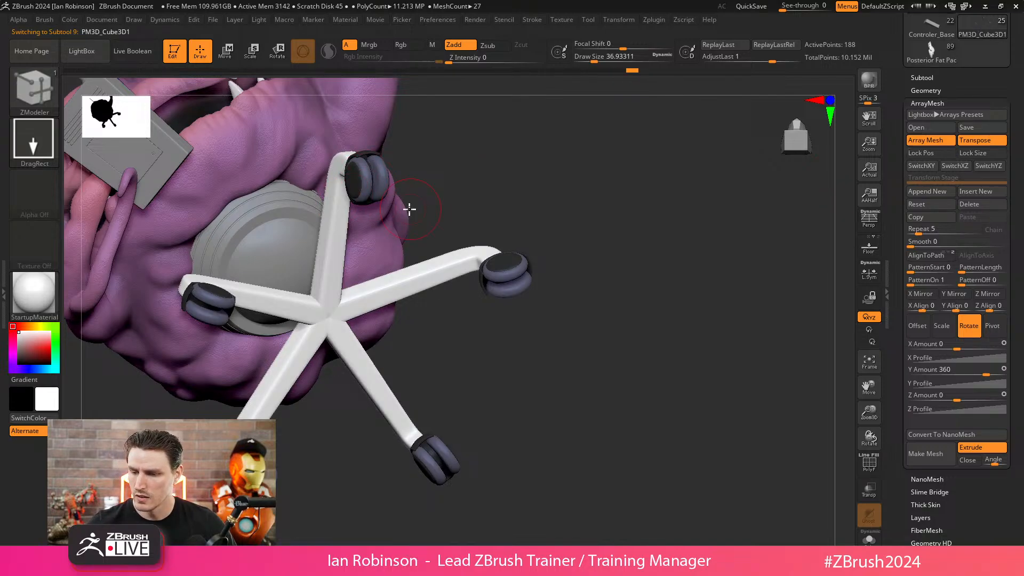
left_click(930, 153)
left_click_drag(689, 212, 665, 427)
- Insert a Cylinder3D as a new subtool in the Krang-Chair folder and show its polyframe
left_click(921, 78)
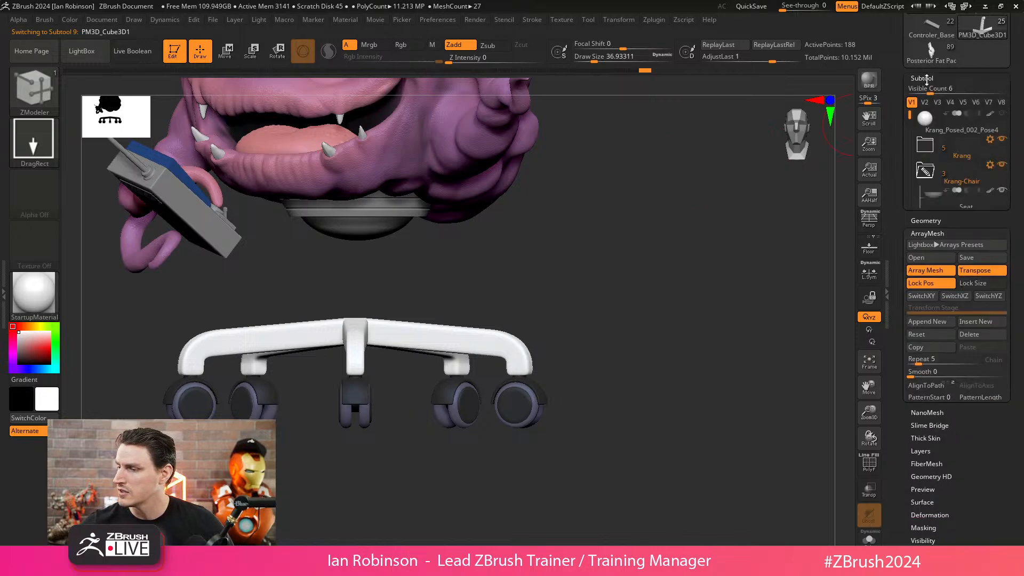
left_click(945, 183)
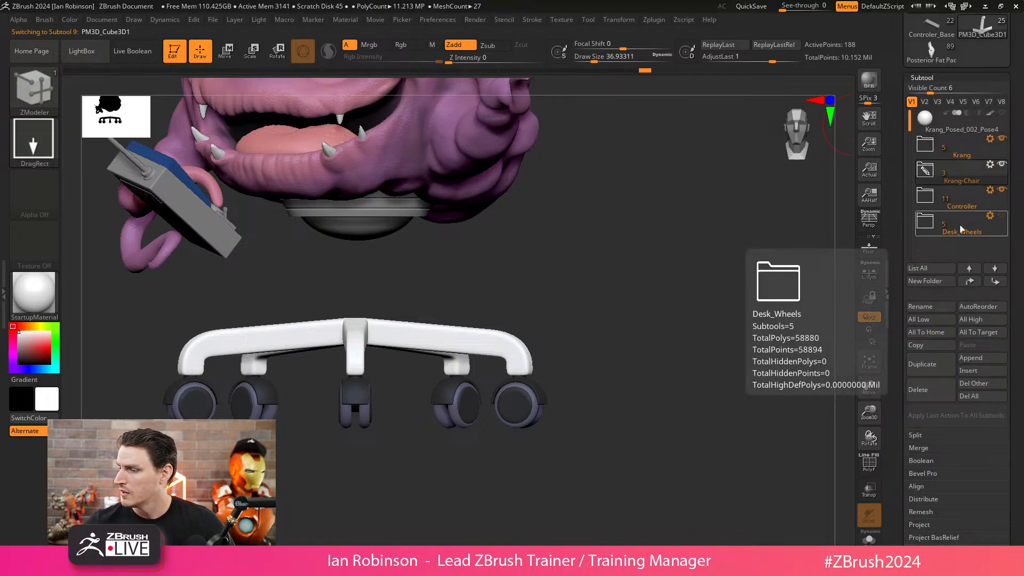
left_click(969, 372)
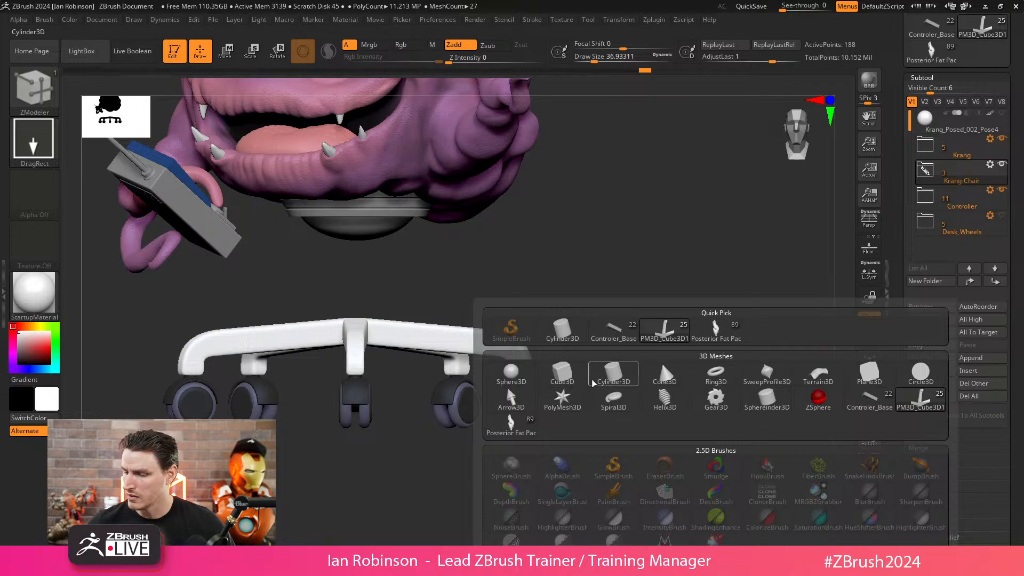
left_click(613, 373)
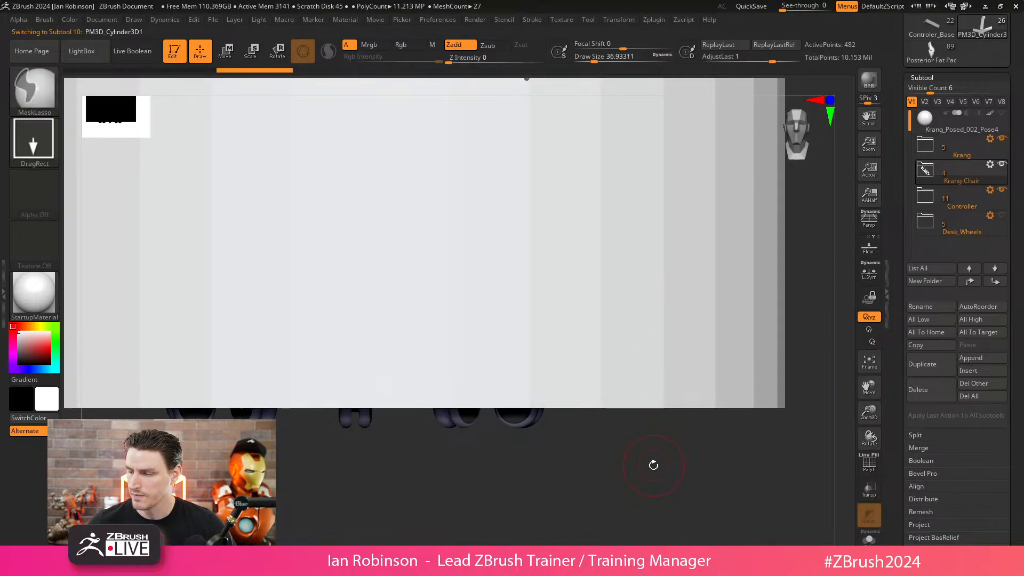
right_click_drag(654, 489, 617, 431, "ctrl")
key("shift+f")
right_click_drag(694, 464, 550, 488, "alt")
key("ctrl+z")
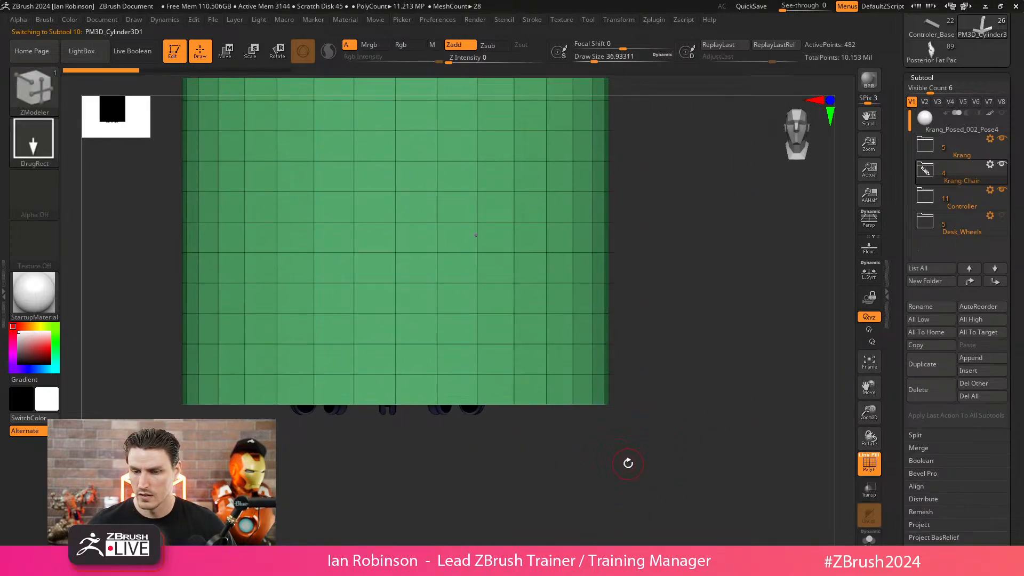
- Remove the cylinder's extra edge loops with Delete Loops
right_click_drag(629, 462, 616, 367, "ctrl")
key("w")
right_click_drag(648, 301, 657, 357)
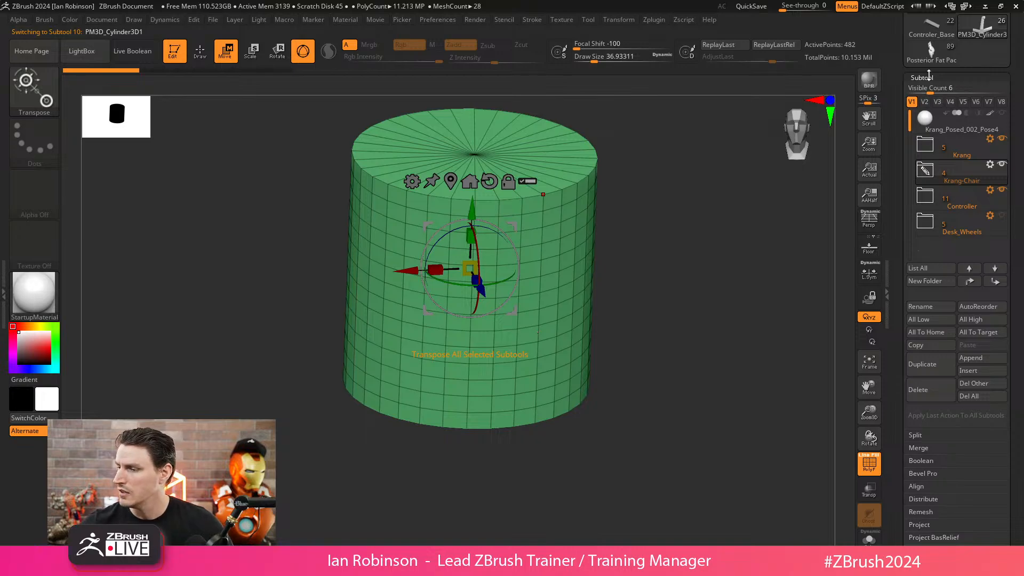
left_click(928, 75)
left_click(923, 91)
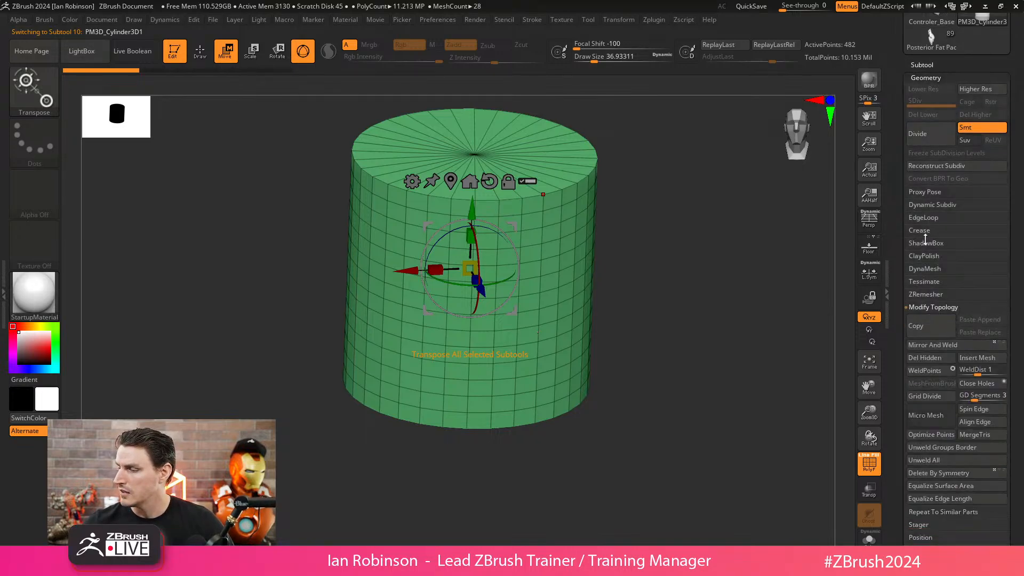
left_click(932, 215)
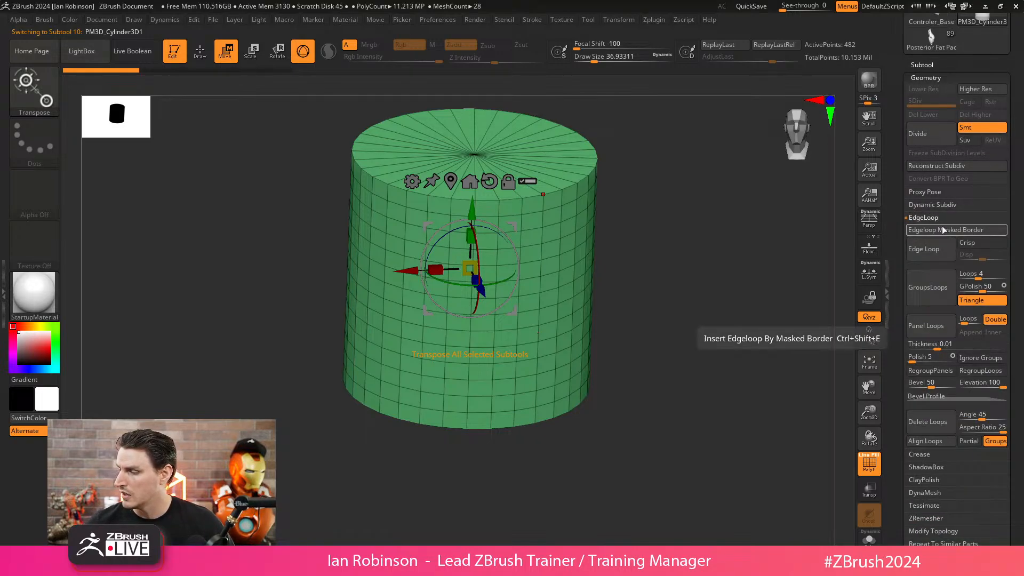
left_click(928, 422)
- Scale the cylinder down and move it below the character, just above the center of the chair legs
left_click_drag(470, 269, 384, 388)
key("f")
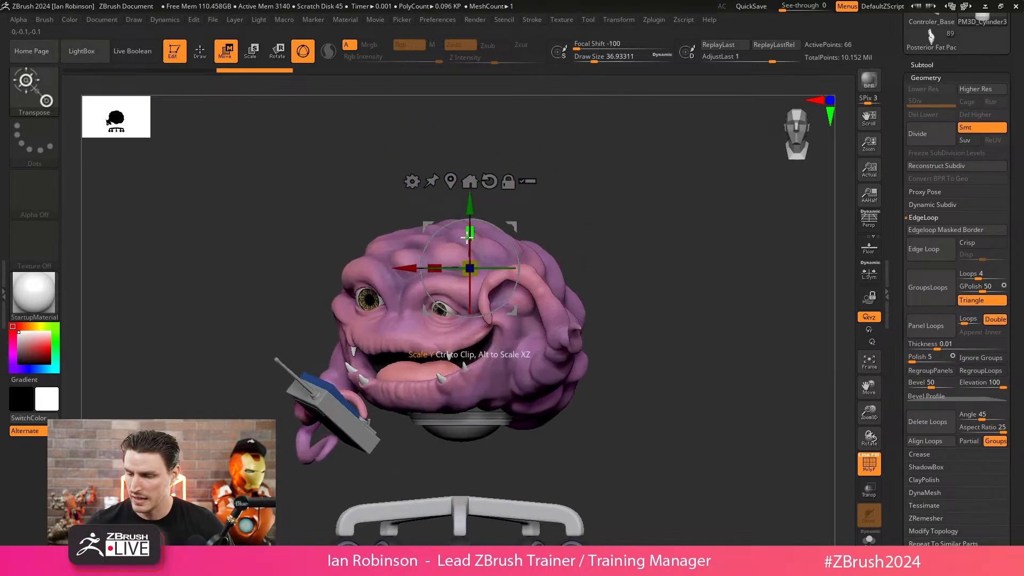
left_click_drag(636, 247, 581, 214, "alt")
left_click_drag(395, 250, 396, 330)
left_click_drag(608, 262, 620, 327)
mouse_move(620, 326)
left_mouse_down("alt")
mouse_move(647, 367)
mouse_move(629, 320)
left_mouse_up("alt")
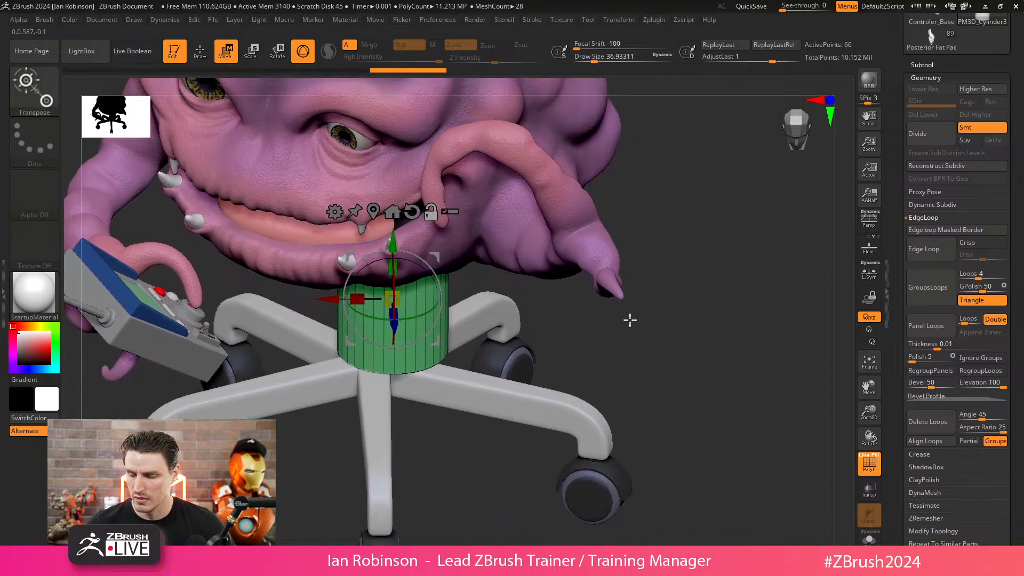
- Shrink the cylinder further, center it along X over the leg hub and lower it onto the hub
left_click_drag(612, 362, 601, 325)
left_click_drag(397, 293, 388, 315)
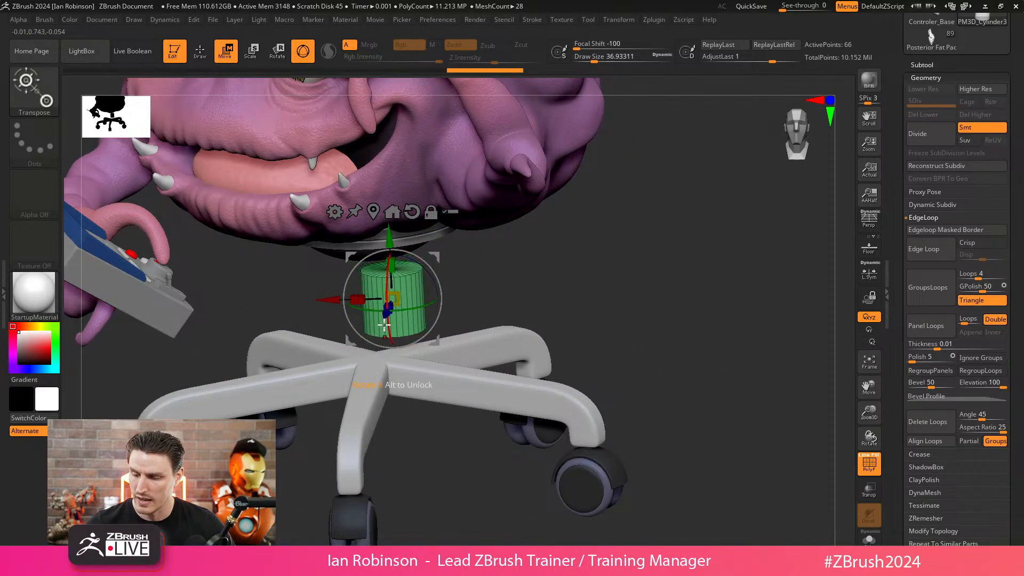
left_click_drag(643, 290, 631, 316, "shift")
left_click_drag(319, 298, 304, 313)
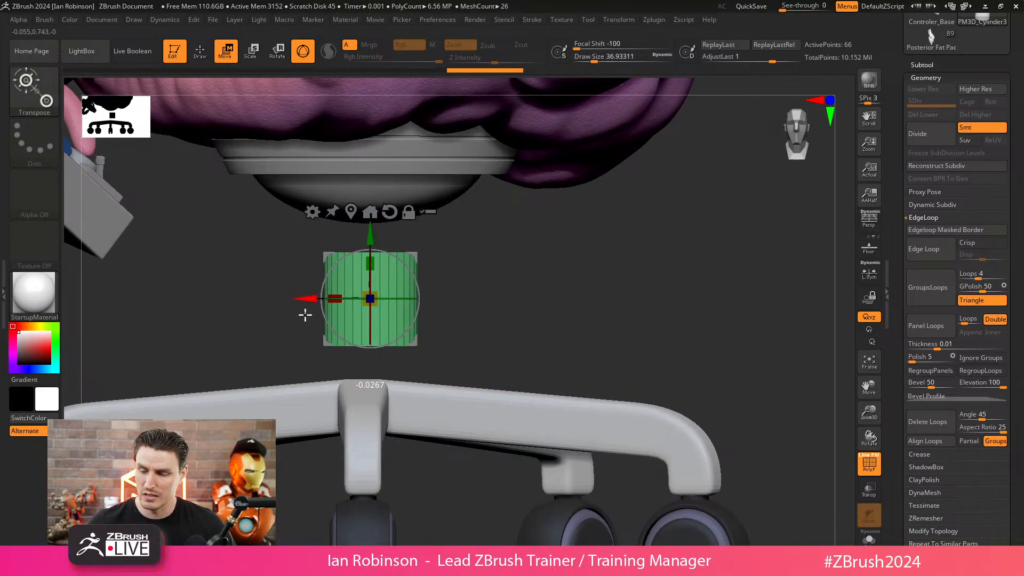
left_click(305, 298)
left_click_drag(491, 256, 513, 244)
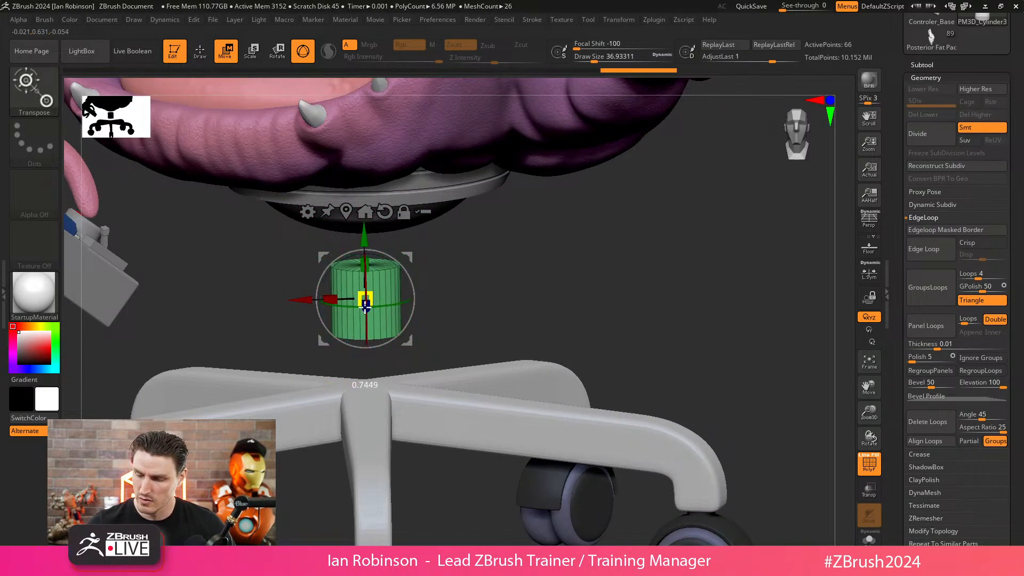
left_click_drag(366, 304, 366, 369)
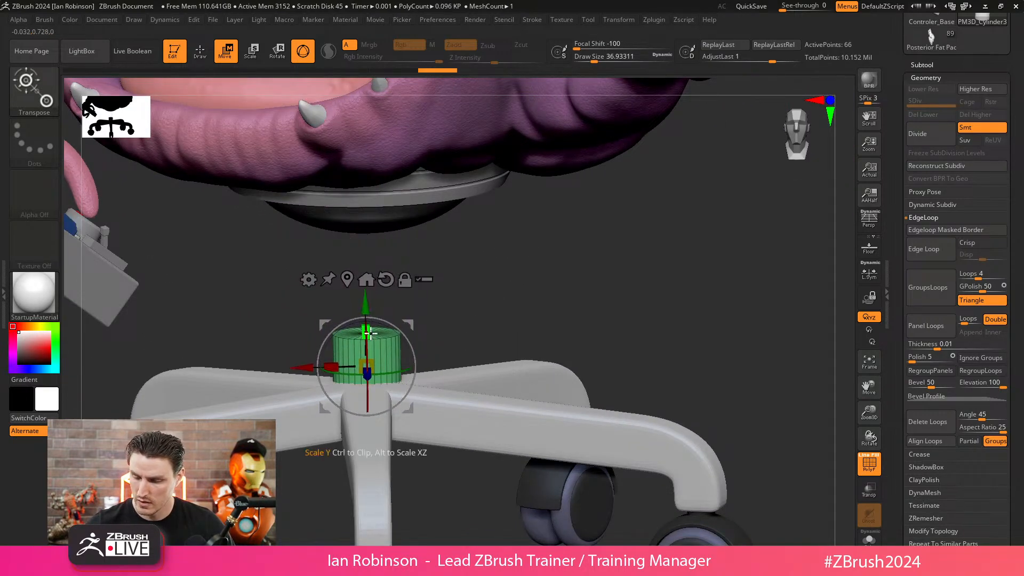
- Flatten the cylinder along Y into a short collar and shift it along Z to center it on the hub
key("q")
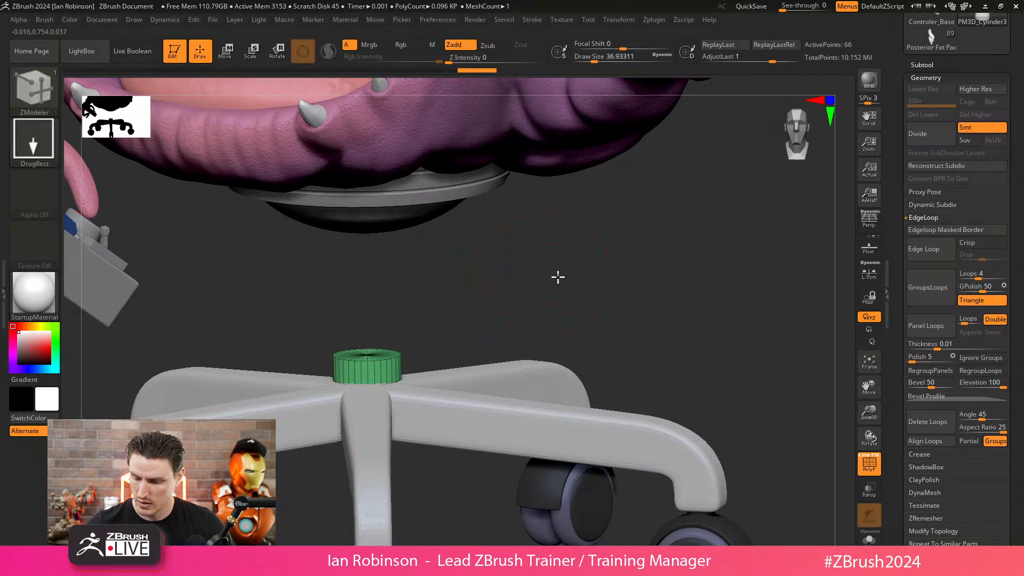
mouse_move(558, 277)
left_mouse_down()
mouse_move(598, 297)
mouse_move(585, 315)
mouse_move(597, 290)
mouse_move(621, 307)
mouse_move(619, 295)
left_mouse_up()
key("w")
left_click_drag(371, 400, 373, 418)
left_click_drag(763, 343, 716, 362)
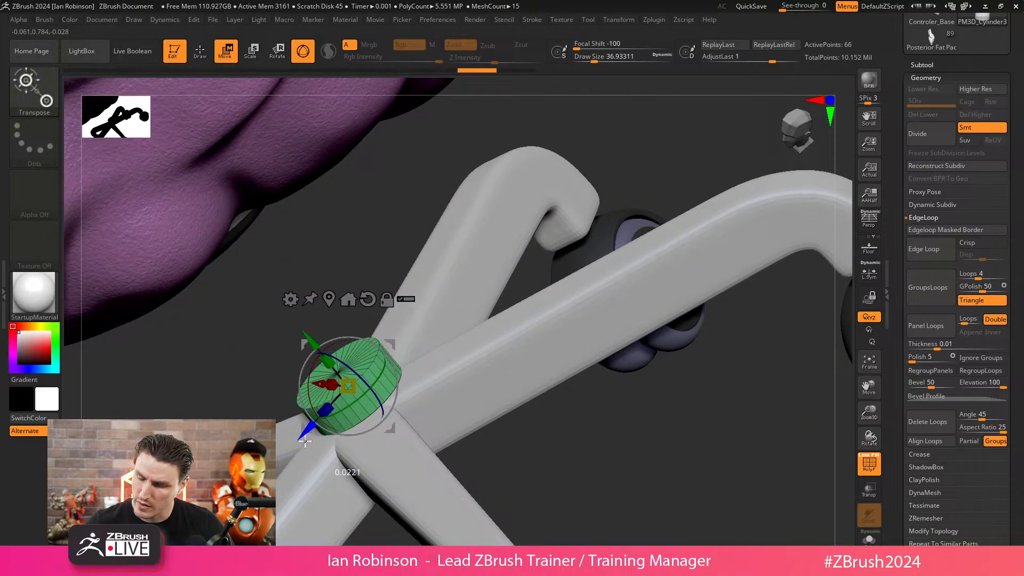
left_click_drag(300, 449, 300, 450)
key("q")
mouse_move(635, 474)
left_mouse_down()
mouse_move(667, 431)
mouse_move(574, 315)
left_mouse_up()
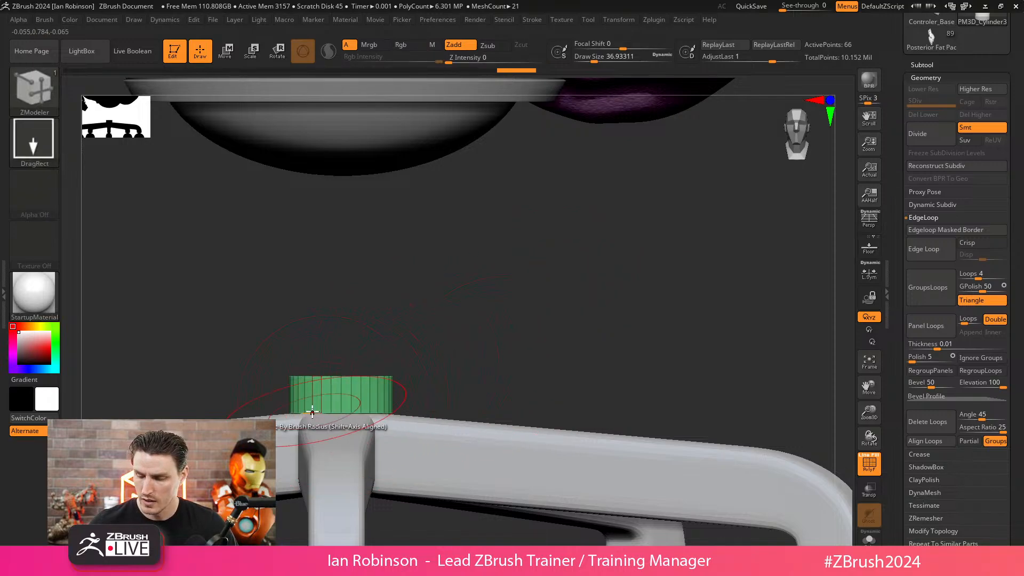
- Mask the lower part of the collar, then extrude its top upward and narrow it into a tapered rim
mouse_move(259, 398)
left_mouse_down("ctrl")
mouse_move(368, 487)
mouse_move(461, 401)
left_mouse_up("ctrl")
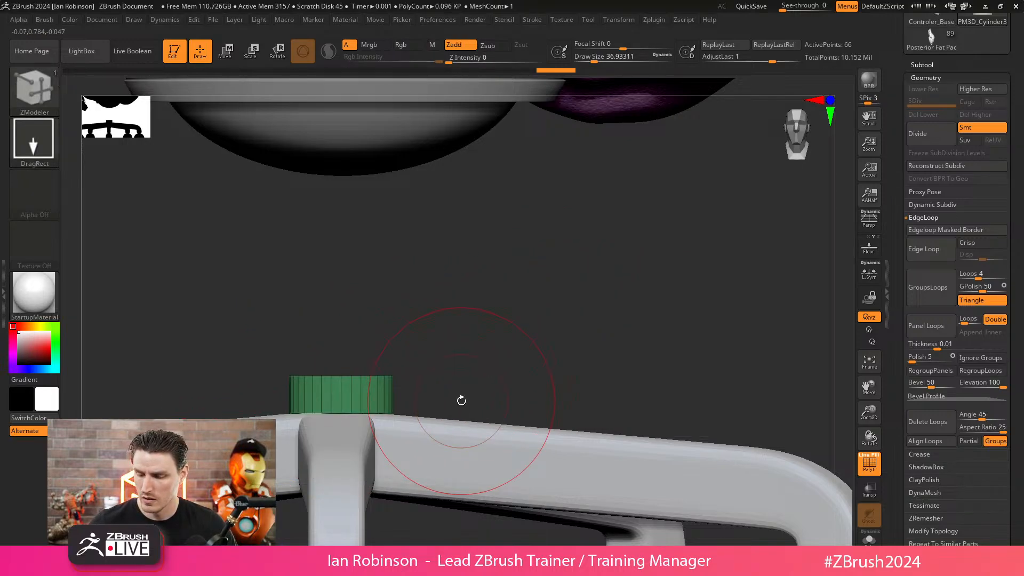
key("w")
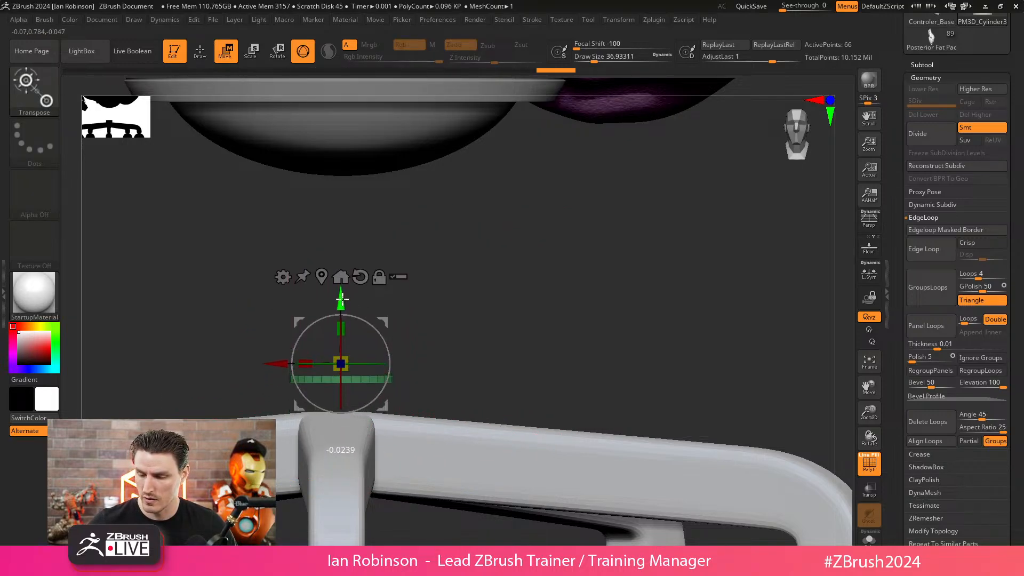
mouse_move(339, 325)
left_mouse_down()
mouse_move(338, 352)
mouse_move(395, 323)
left_mouse_up()
key("q")
key("w")
left_click_drag(337, 348, 341, 313)
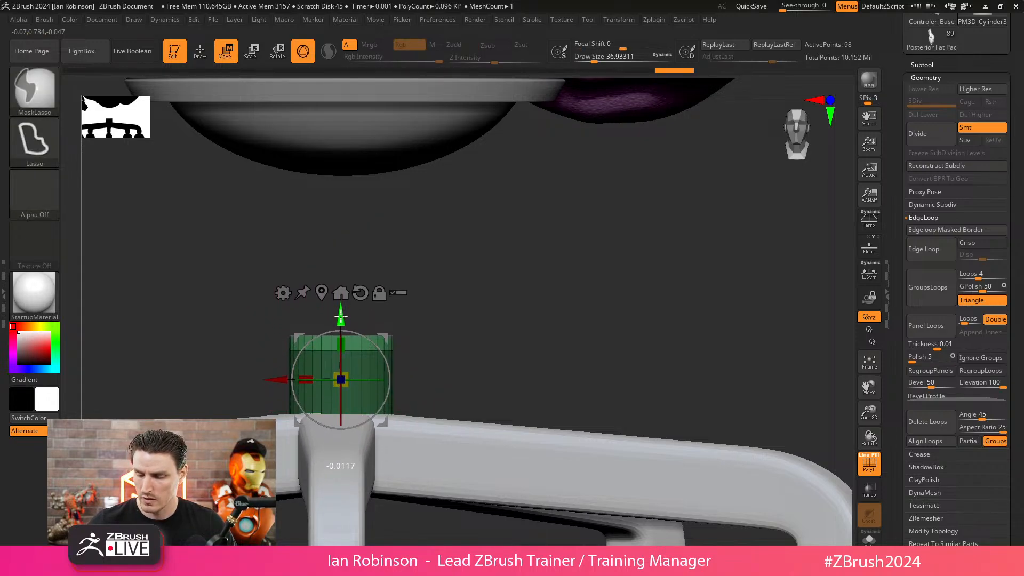
left_click_drag(348, 370, 347, 380)
mouse_move(455, 297)
left_mouse_down()
mouse_move(468, 283)
mouse_move(361, 322)
left_mouse_up()
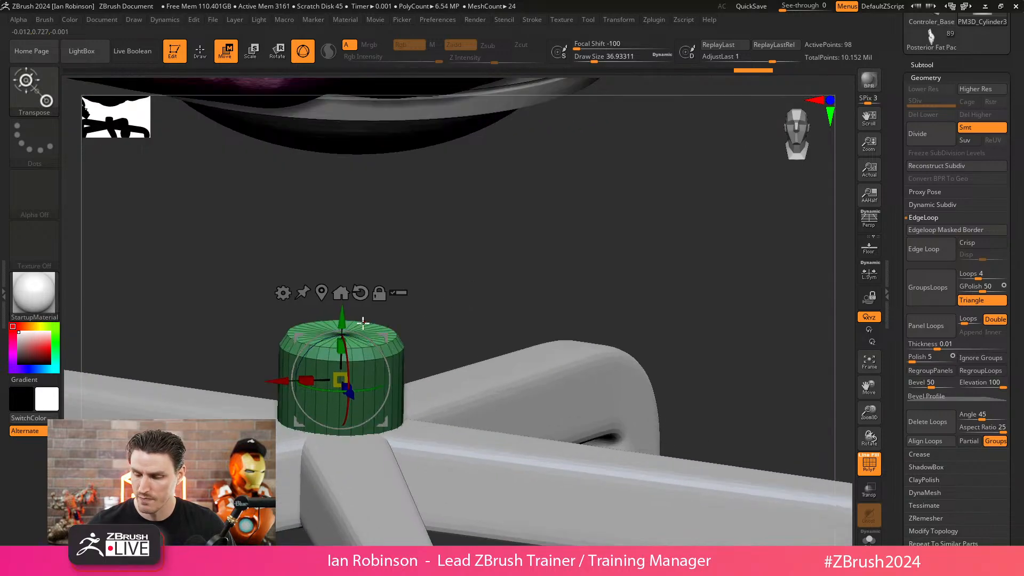
- Clear the mask, duplicate the collar upward and scale the copy down into a narrower upper column segment
left_click_drag(445, 273, 438, 292, "ctrl")
left_click_drag(429, 295, 415, 270)
left_click_drag(342, 315, 344, 180, "ctrl")
left_click_drag(340, 246, 338, 258)
left_click_drag(341, 175, 342, 216)
key("q")
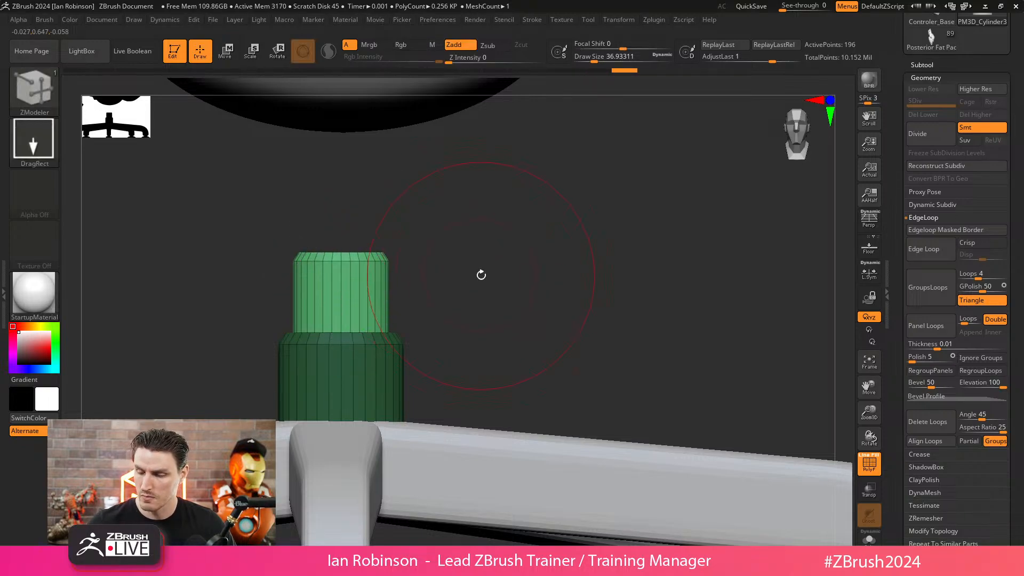
- Choose the ZModeler brush and isolate the narrower upper column segment
key("b")
key("z")
key("m")
left_click(376, 274, "ctrl+shift")
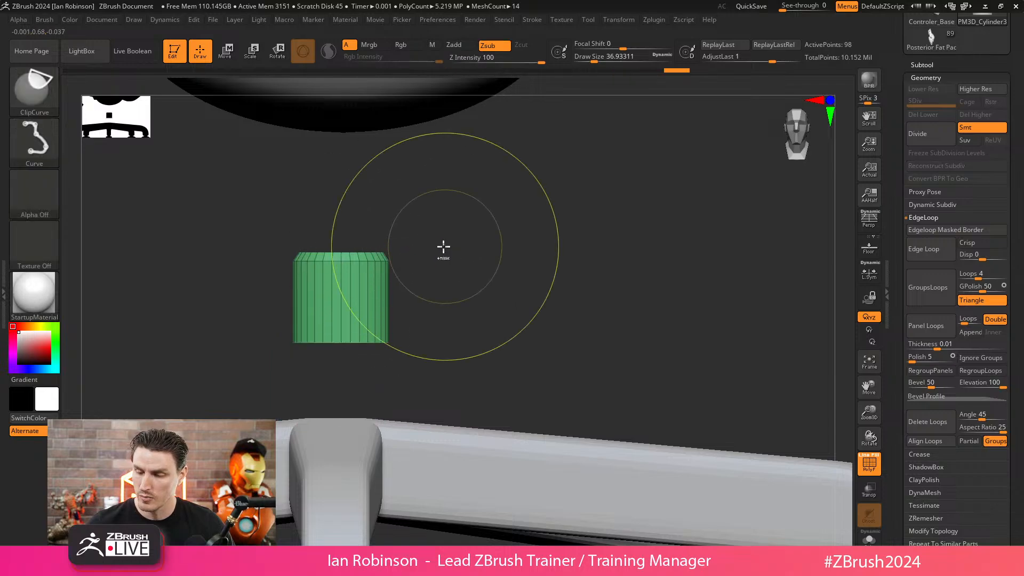
- Unhide the collar and stretch the top of the narrow column segment up to the seat's underside, then clear the mask
left_click(466, 257, "ctrl+shift")
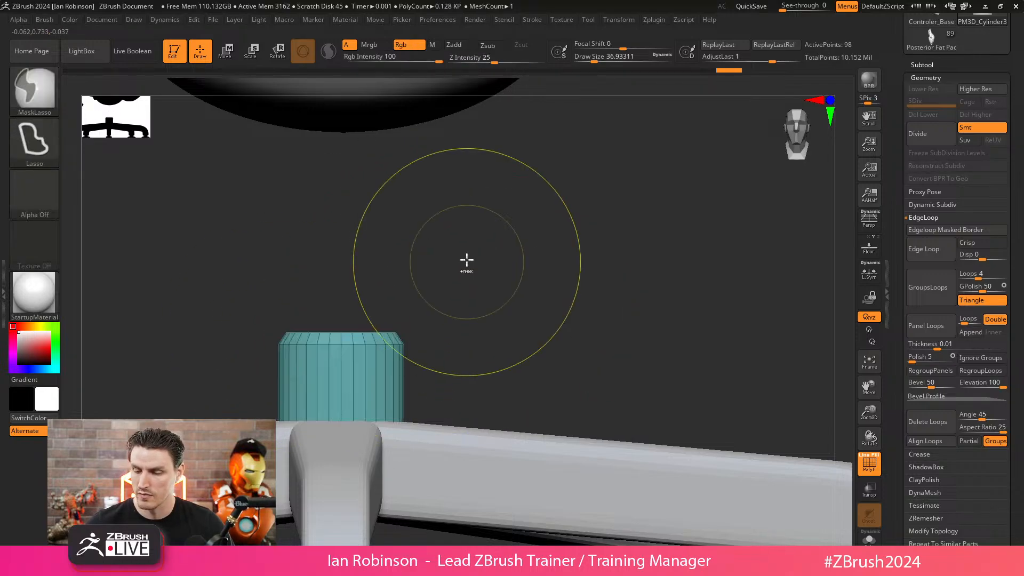
key("w")
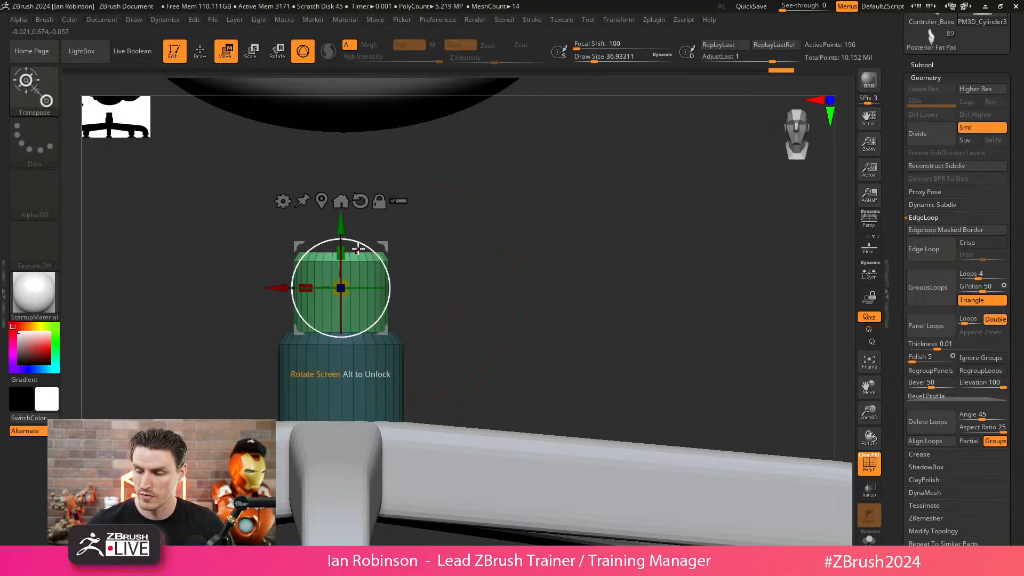
left_click_drag(350, 216, 351, 85)
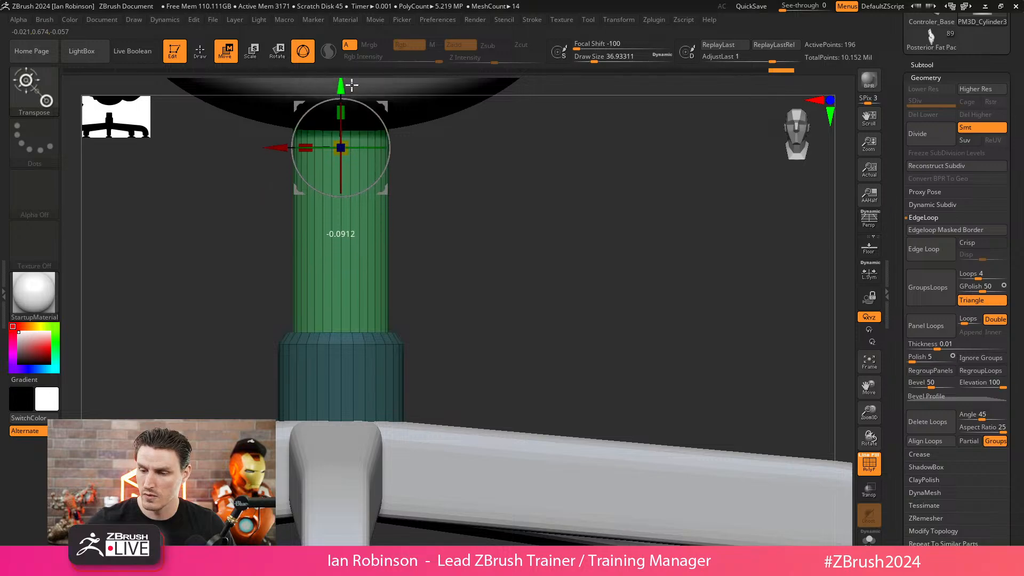
key("q")
mouse_move(542, 267)
right_mouse_down("ctrl")
mouse_move(562, 247)
mouse_move(520, 249)
mouse_move(587, 274)
mouse_move(590, 228)
mouse_move(674, 240)
mouse_move(677, 270)
mouse_move(599, 277)
mouse_move(569, 252)
mouse_move(590, 302)
mouse_move(578, 313)
mouse_move(610, 293)
mouse_move(499, 353)
right_mouse_up("ctrl")
left_click_drag(685, 252, 700, 302, "ctrl")
key("shift+f")
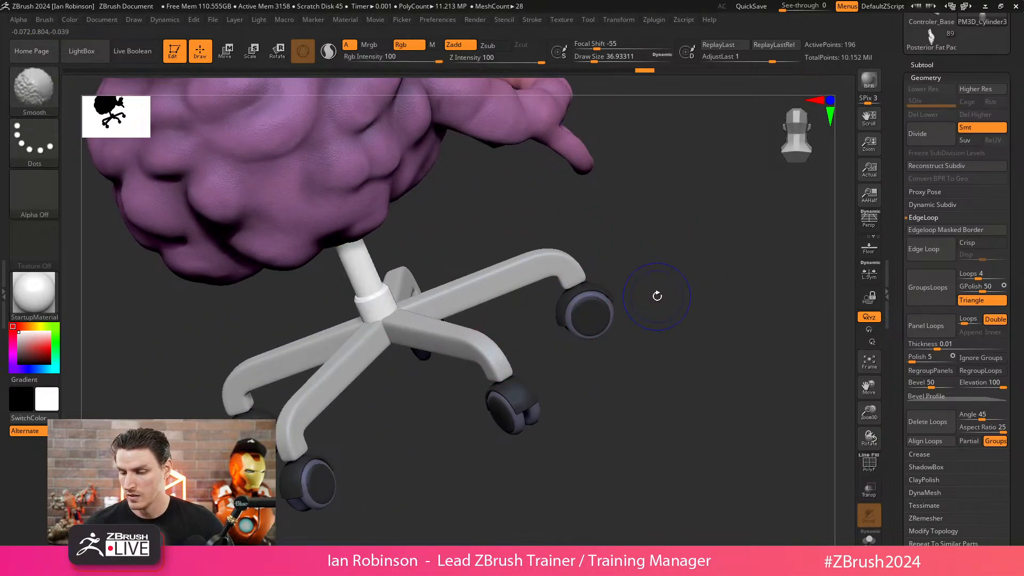
key("shift+f")
- Isolate the column and use the ZModeler Insert Multiple EdgeLoops action to add eight evenly spaced loops along the narrow upper segment
left_click(869, 539)
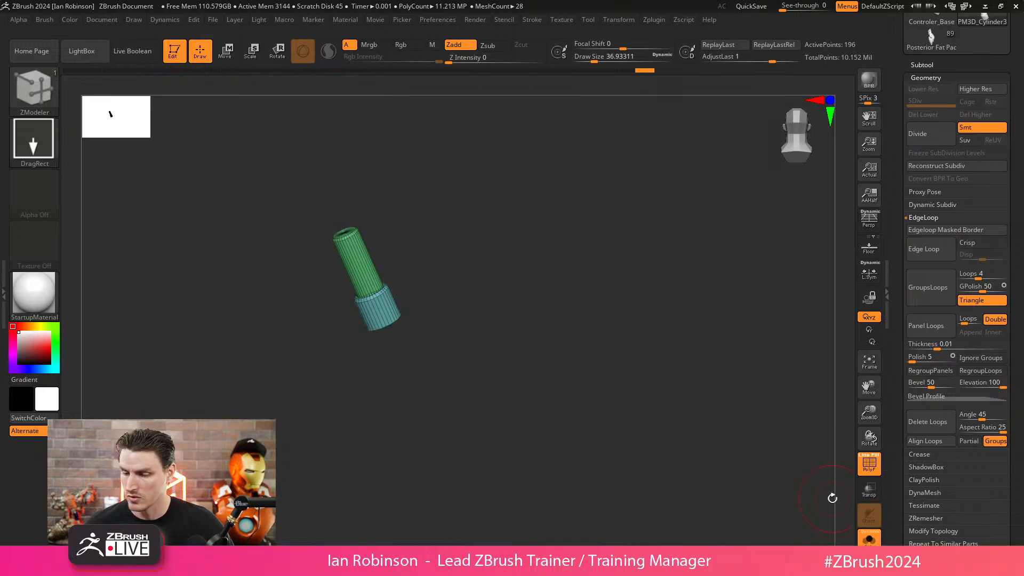
right_click_drag(586, 259, 588, 356, "ctrl")
right_click_drag(527, 226, 539, 281, "alt")
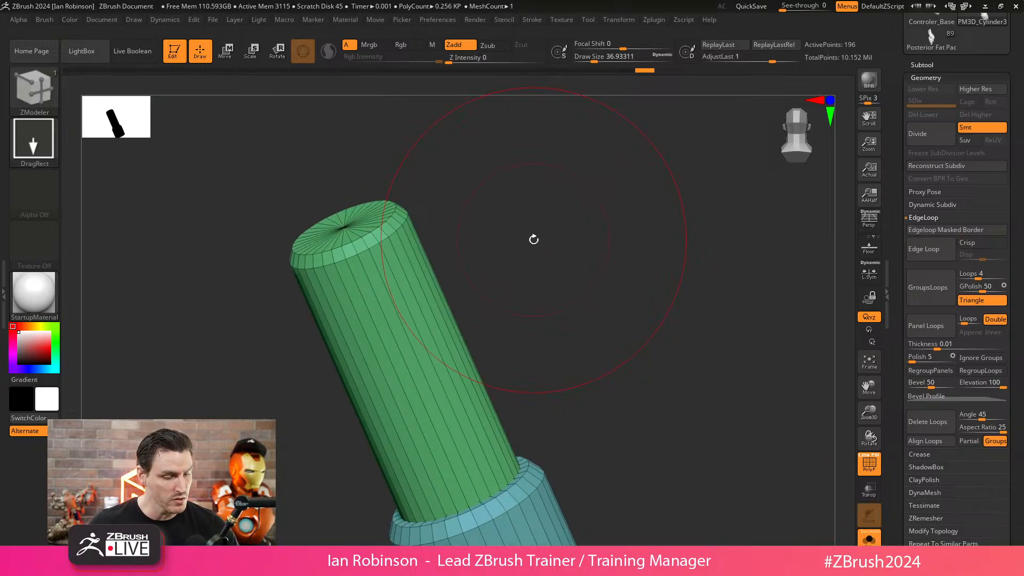
key("b")
key("z")
key("m")
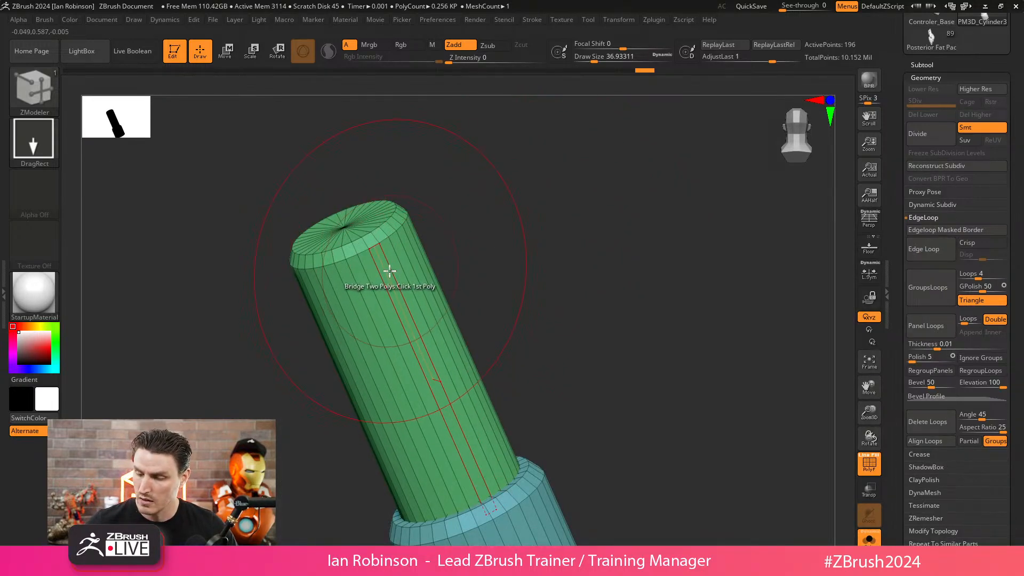
key("space")
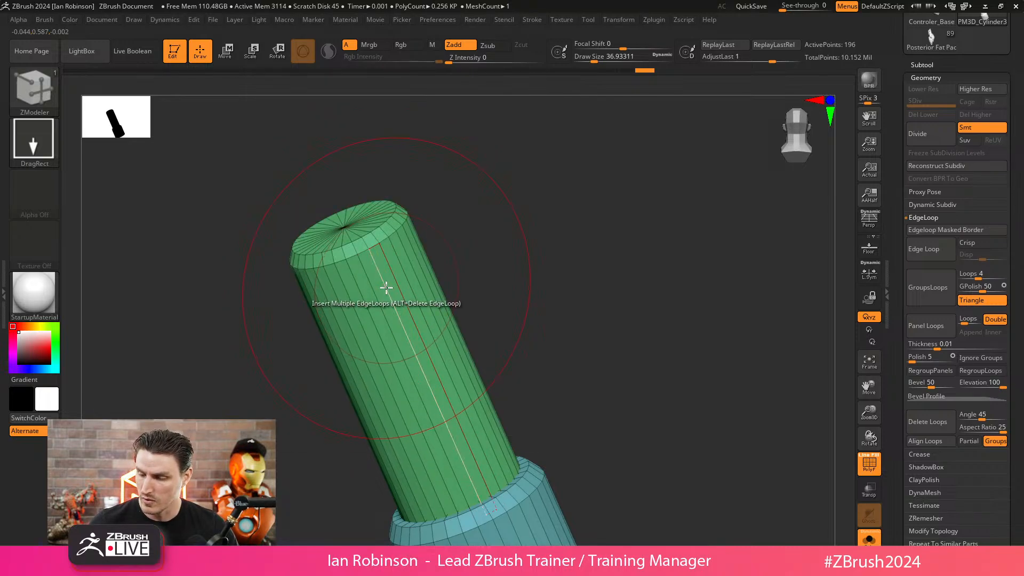
left_click_drag(357, 313, 341, 323)
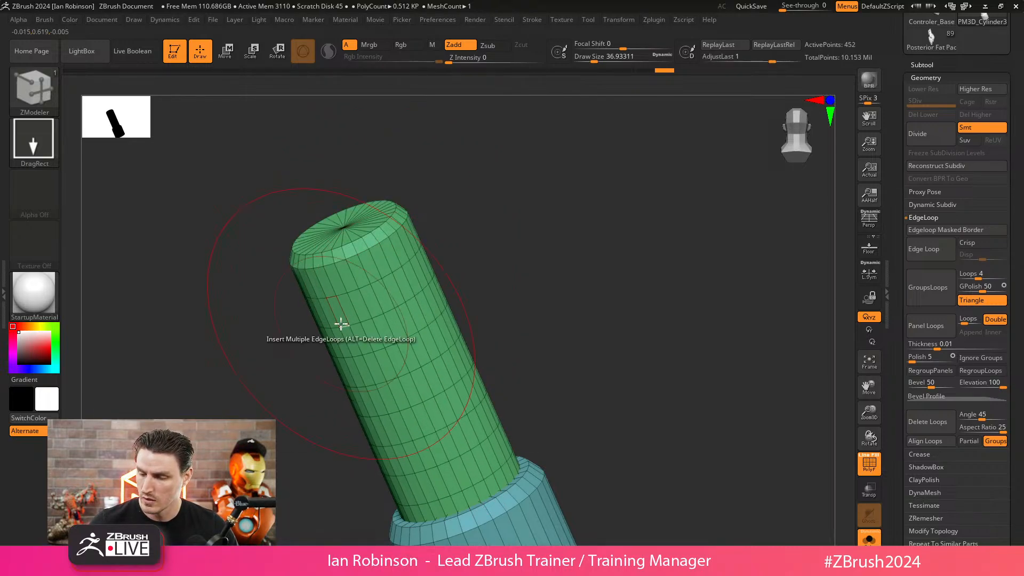
- Insert five evenly spaced edge loops around the collar and reduce the draw size to about 11.7
left_click_drag(557, 295, 504, 139, "alt")
left_click_drag(473, 404, 433, 431)
left_click_drag(574, 279, 570, 306)
key("s")
left_click_drag(554, 258, 547, 258)
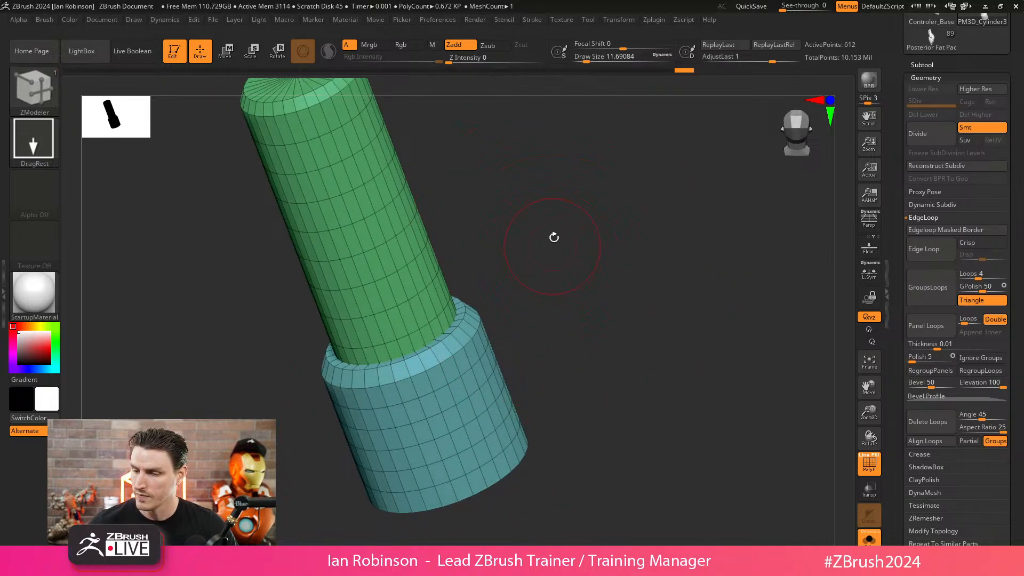
- Set the ZModeler edge action to insert single edge loops and add supporting loops around the upper segment's bevelled top rim
left_click_drag(560, 197, 565, 322, "alt")
key("space")
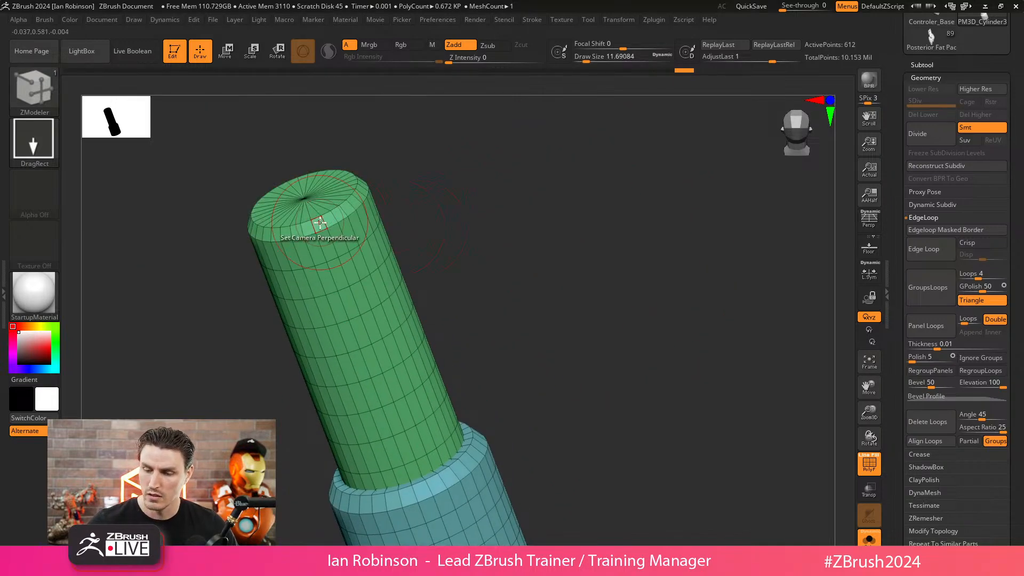
key("space")
left_click_drag(517, 172, 597, 286, "alt")
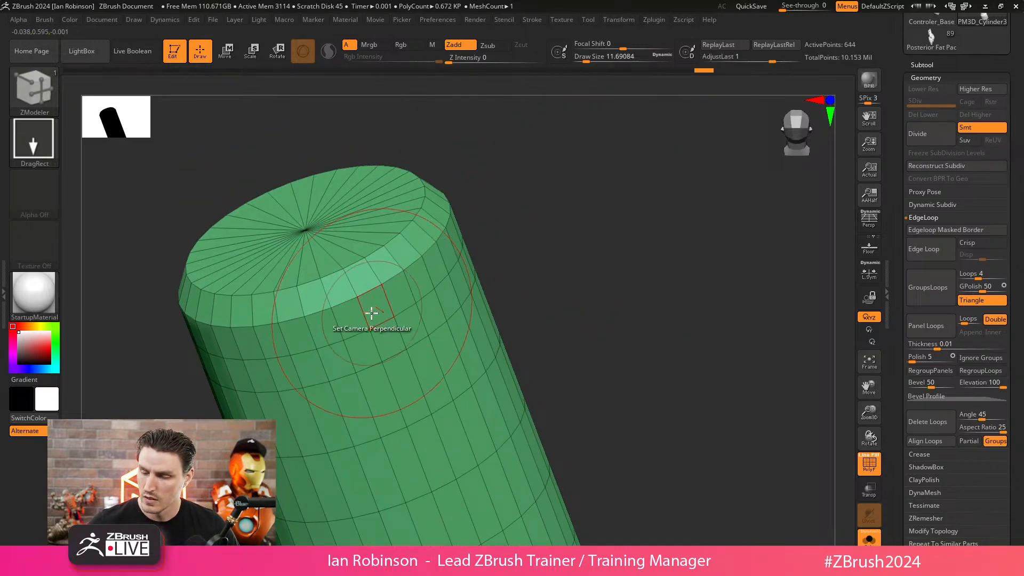
key("space")
left_click(348, 229)
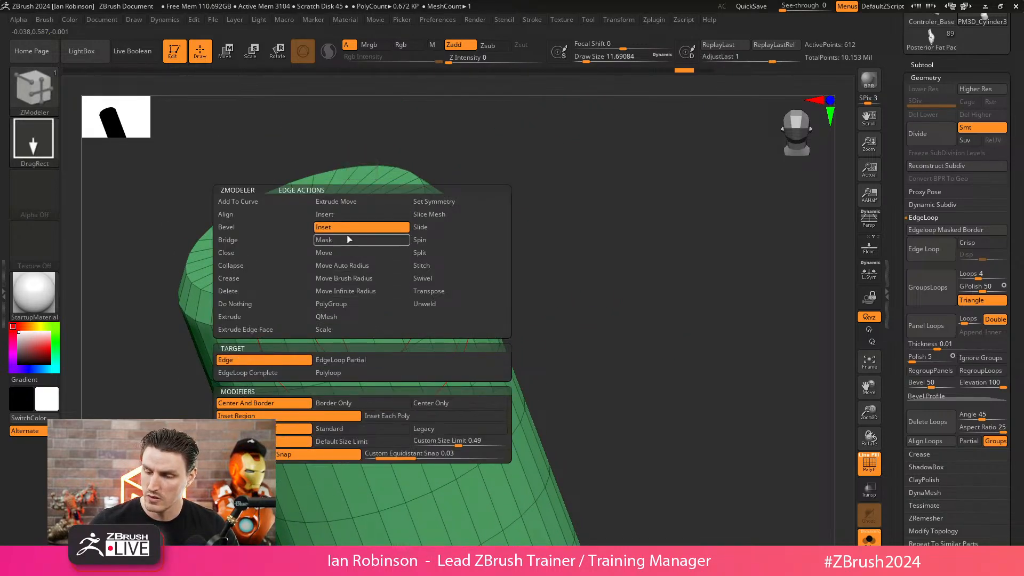
left_click(341, 216)
left_click(351, 356)
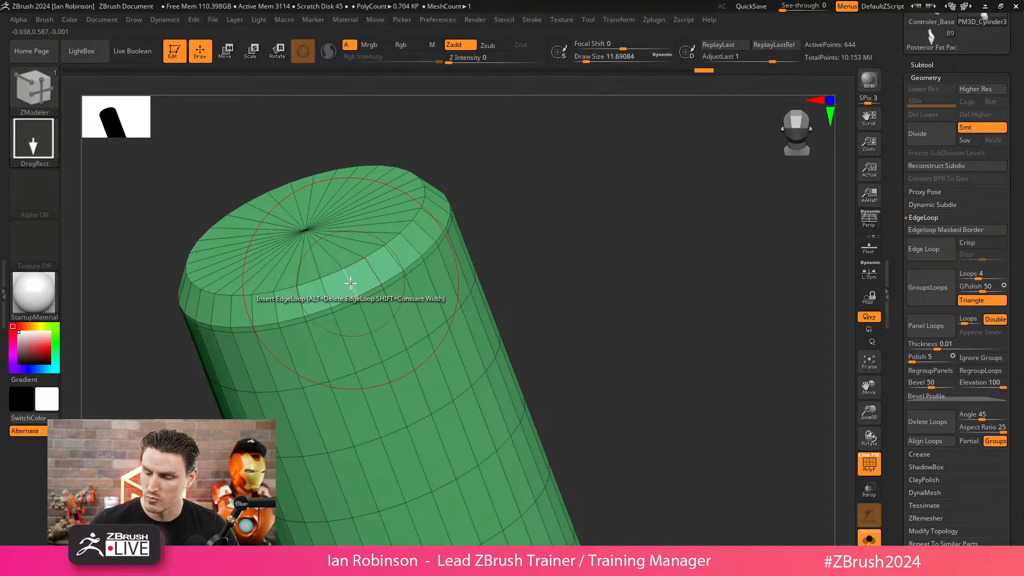
left_click(353, 291)
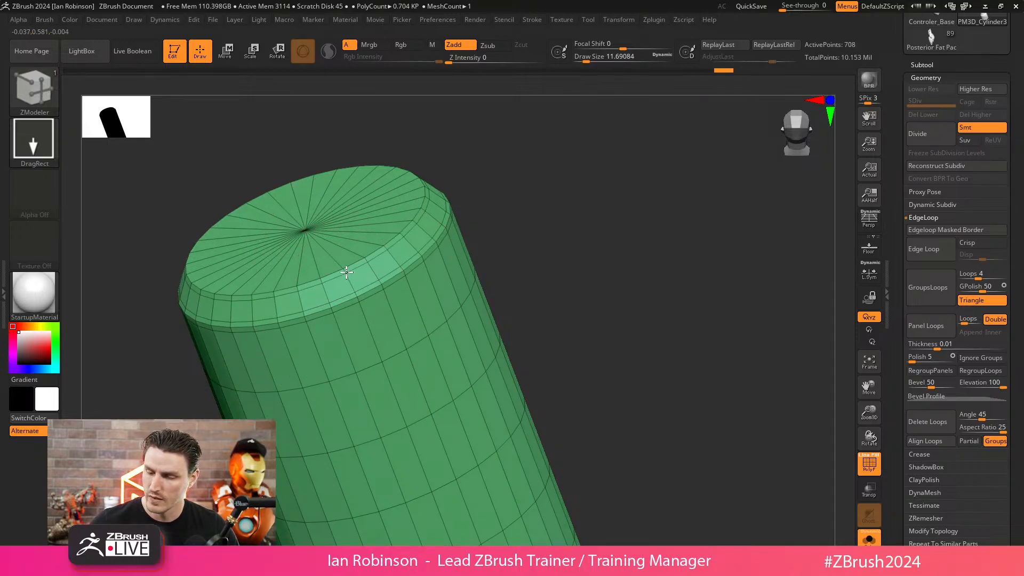
- Insert concentric edge loops on the upper segment's top cap and supporting loops on the collar's bottom cap
left_click_drag(540, 216, 509, 235)
left_click_drag(327, 258, 300, 235)
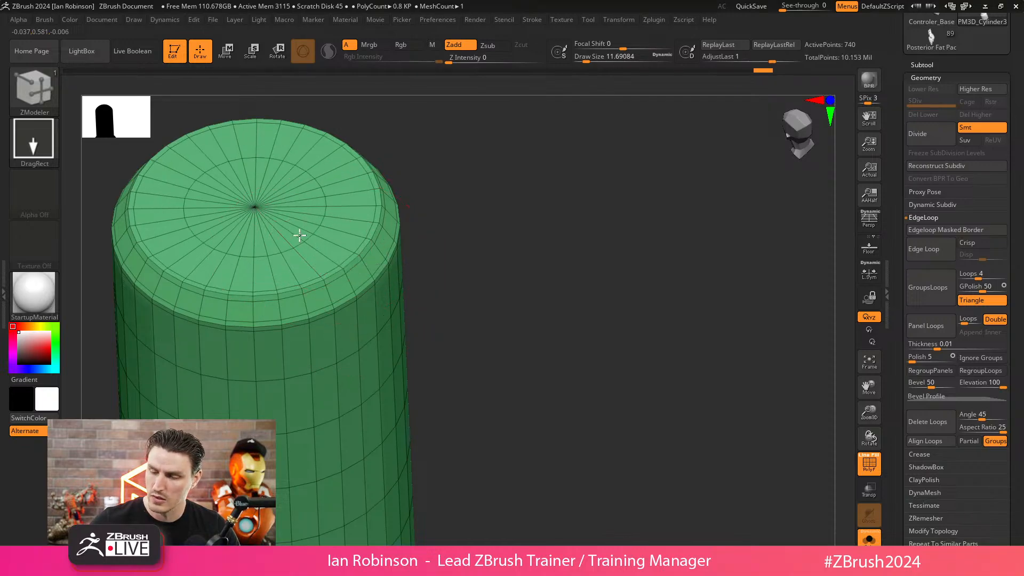
left_click(313, 247)
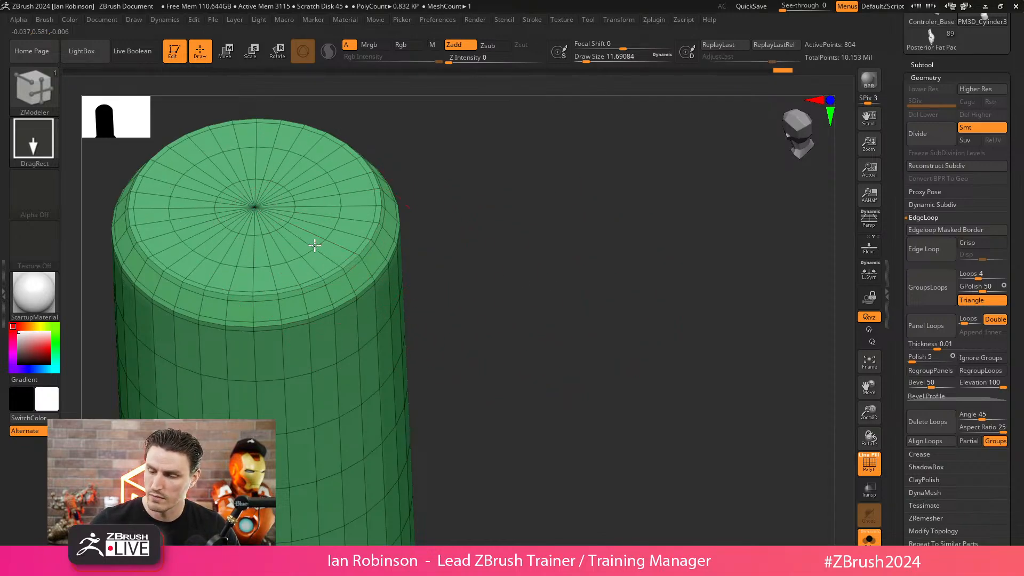
right_click_drag(335, 240, 501, 318, "ctrl")
left_click(376, 333)
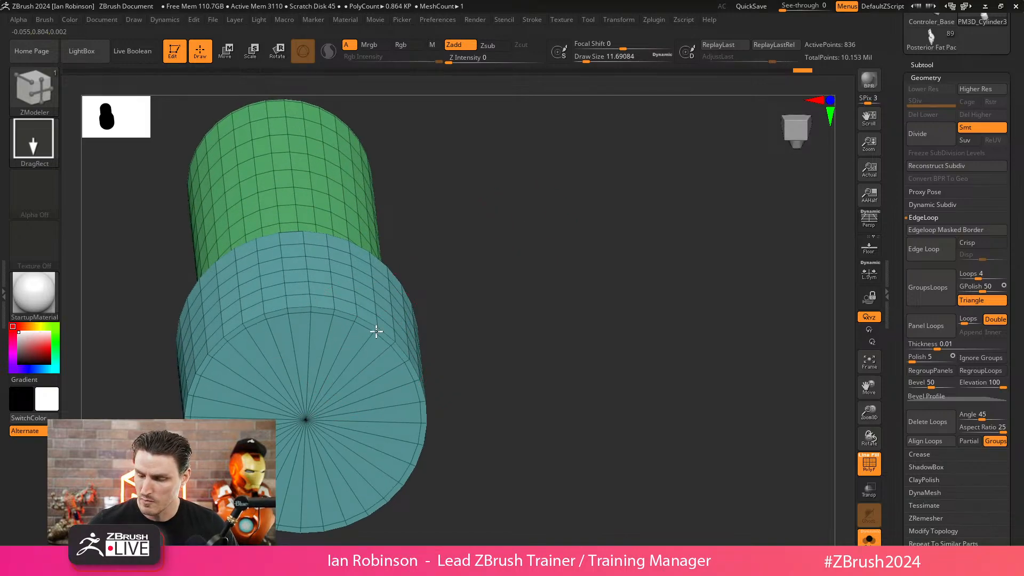
left_click(340, 368)
left_click(354, 359)
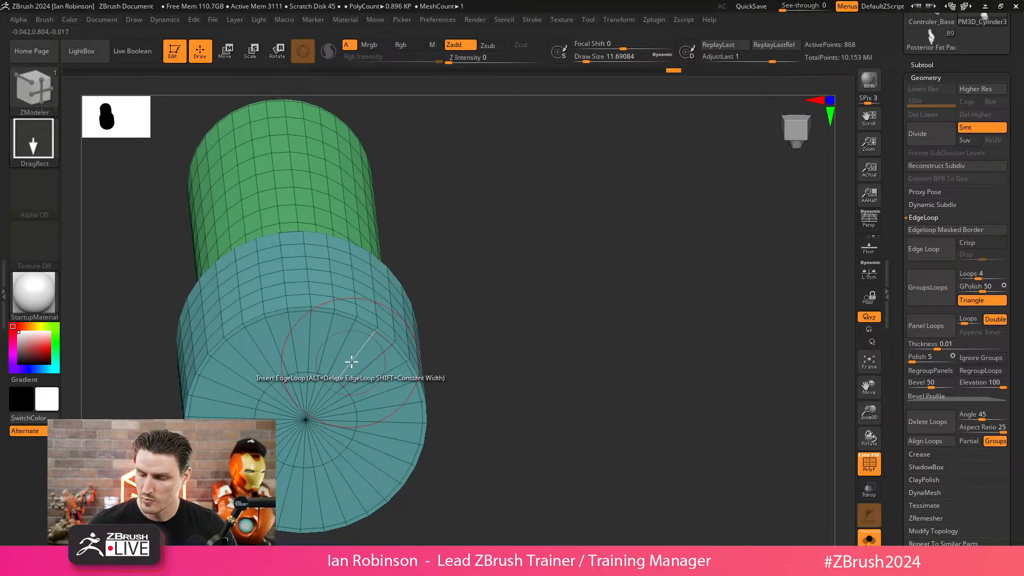
- Add supporting edge loops around the collar's tapered rim where it meets the narrow upper segment
right_click_drag(359, 354, 437, 325)
right_click_drag(354, 288, 358, 292)
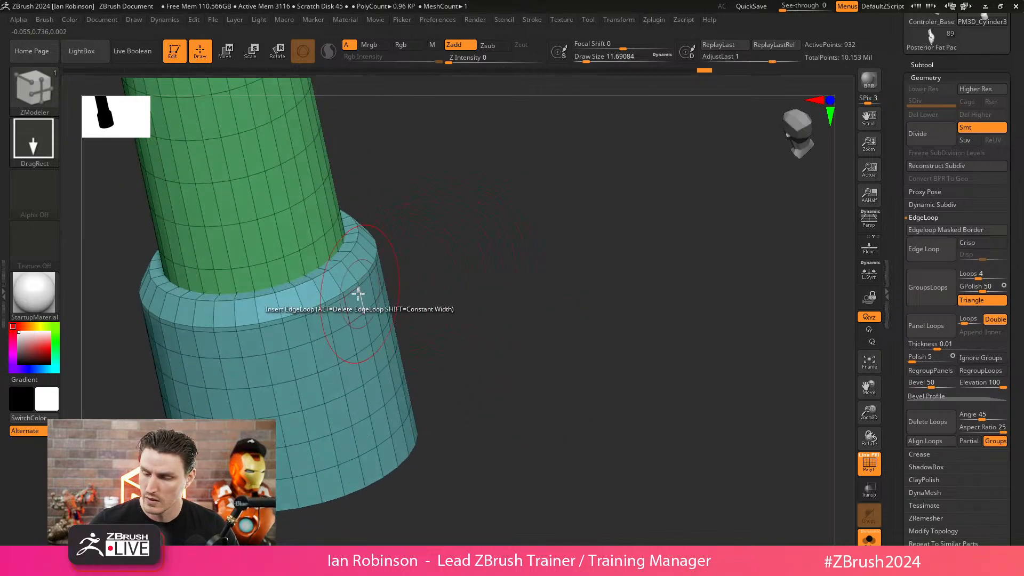
right_click_drag(450, 243, 328, 281)
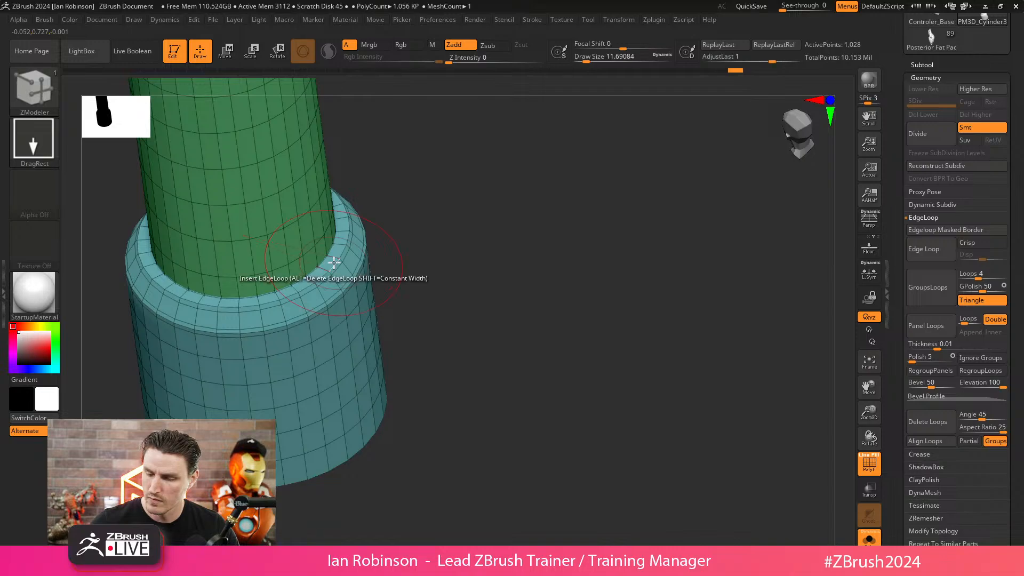
right_click_drag(510, 239, 501, 320, "ctrl")
left_click(317, 267)
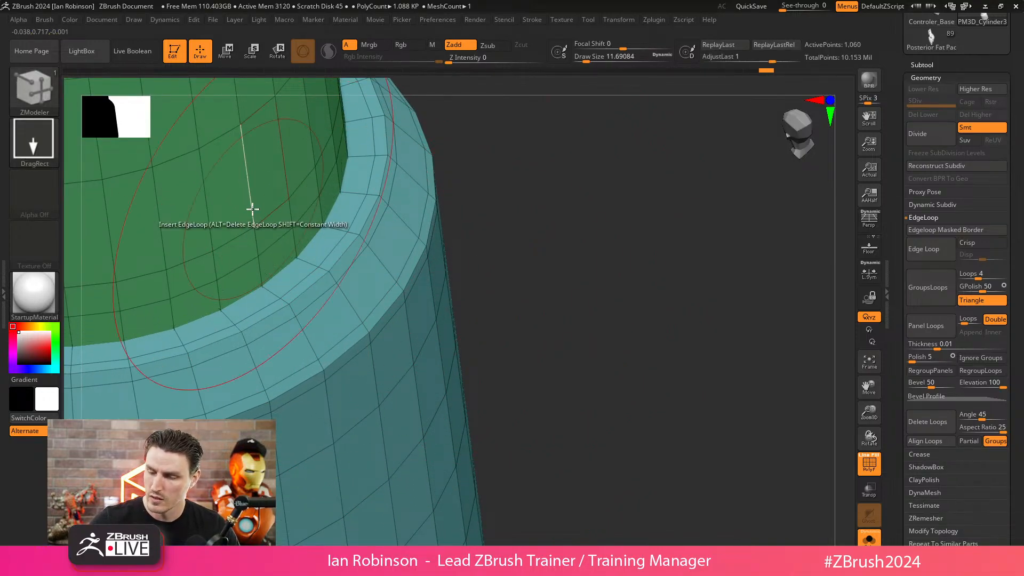
left_click(322, 266, "alt")
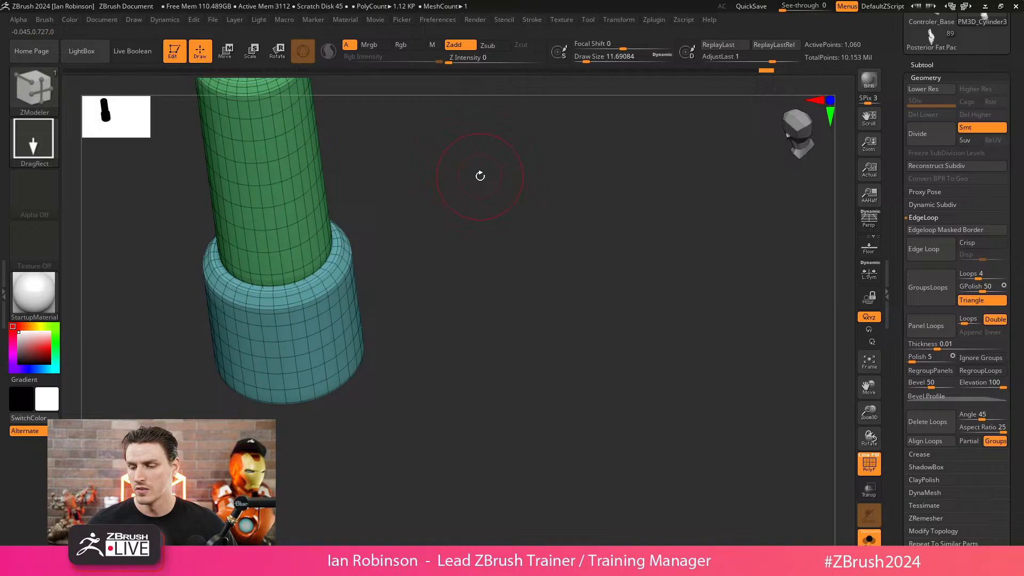
- Insert one more supporting edge loop on the collar's tapered rim and preview the column with Dynamic Subdiv, wireframe hidden
key("g")
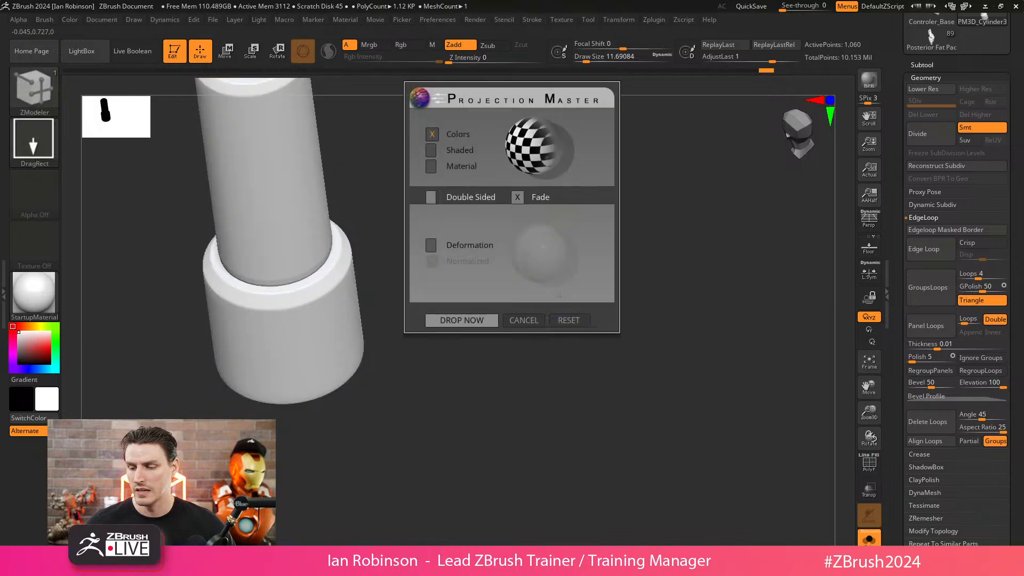
key("Escape")
left_click_drag(473, 418, 526, 354)
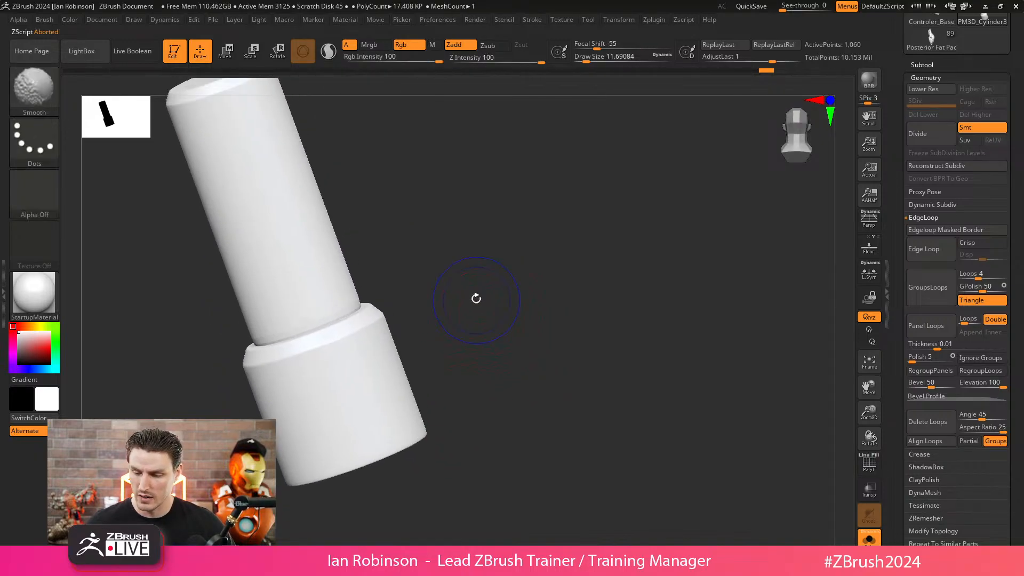
key("shift+f")
key("shift+d")
left_click_drag(504, 284, 513, 375, "alt")
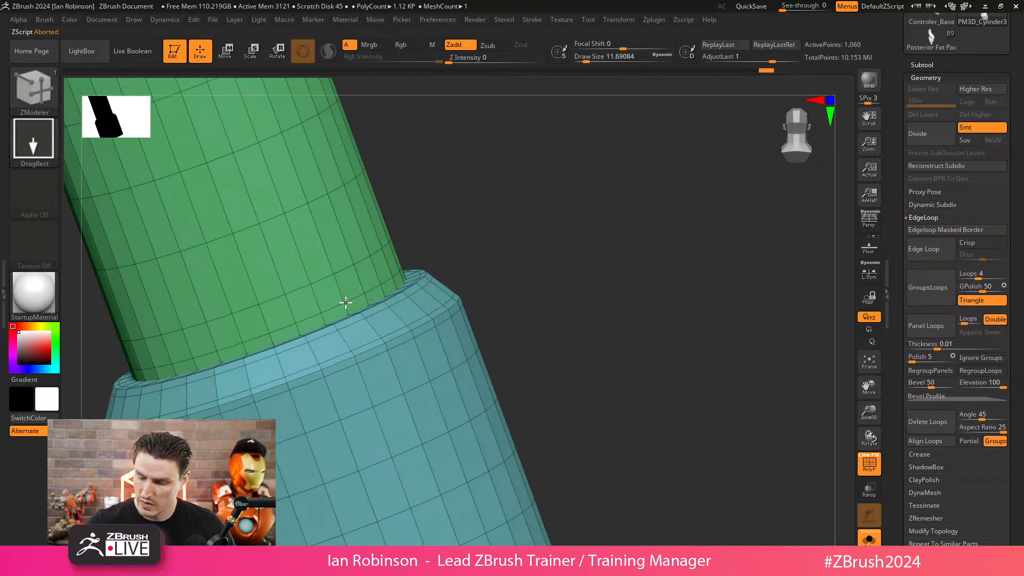
left_click(361, 322)
left_click_drag(589, 319, 535, 255, "alt")
key("shift+f")
key("d")
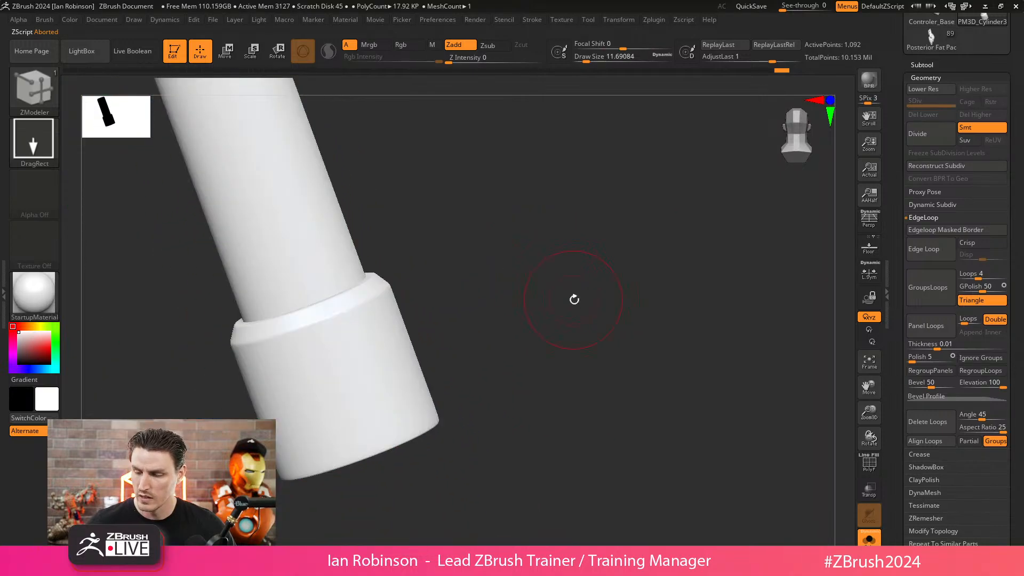
left_click_drag(573, 299, 537, 365, "alt")
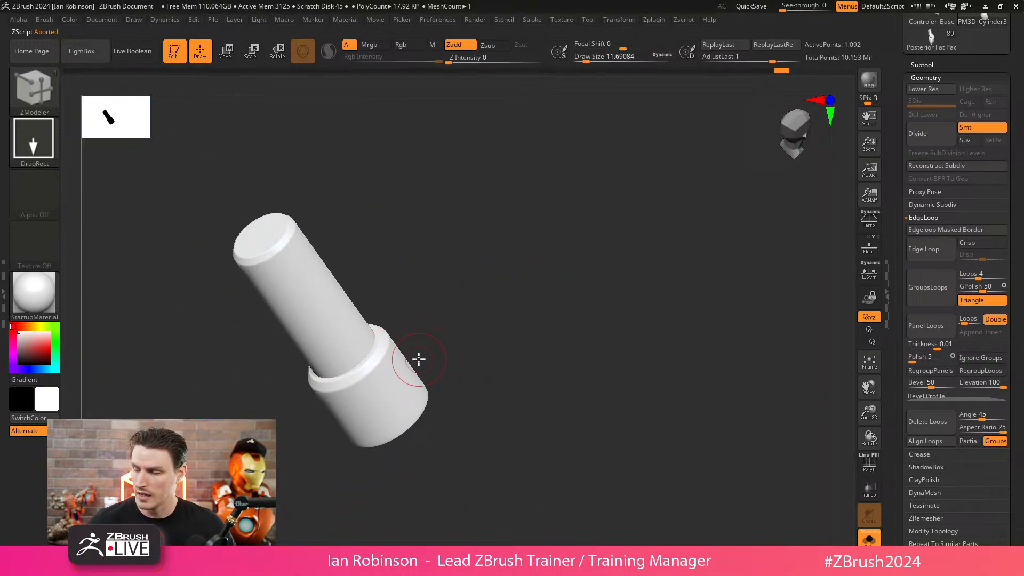
- Show the whole model again, select the chair legs and convert their Array Mesh into real geometry
left_click(869, 540)
left_click_drag(589, 429, 590, 363, "alt")
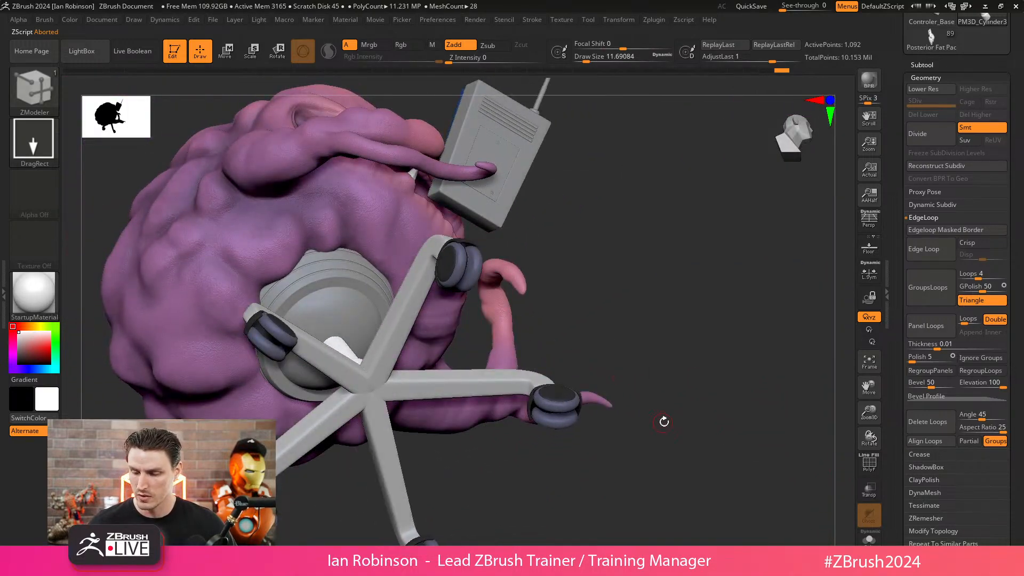
left_click_drag(664, 422, 433, 292)
key("shift+f")
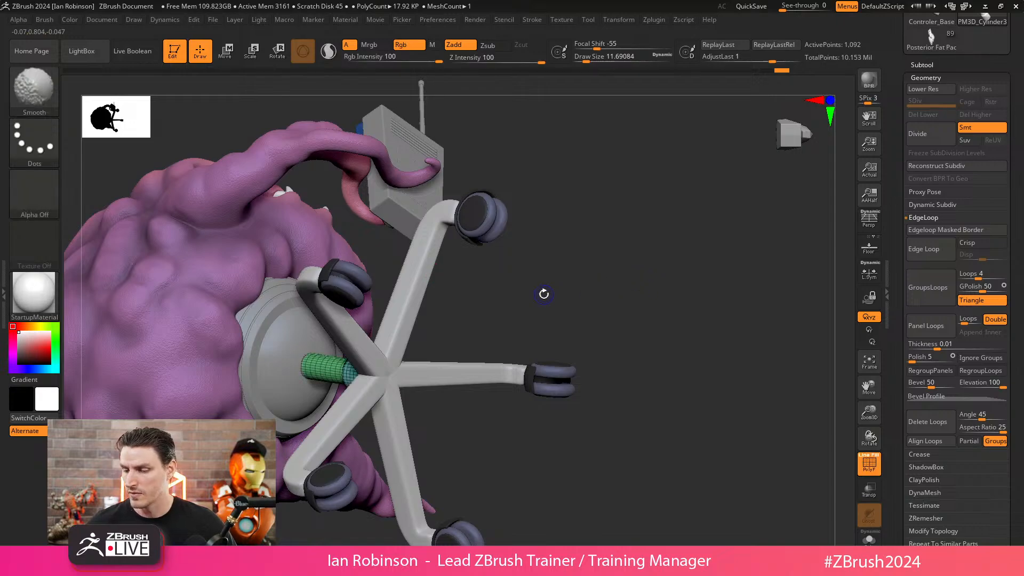
left_click(365, 331, "alt")
left_click_drag(663, 309, 706, 333)
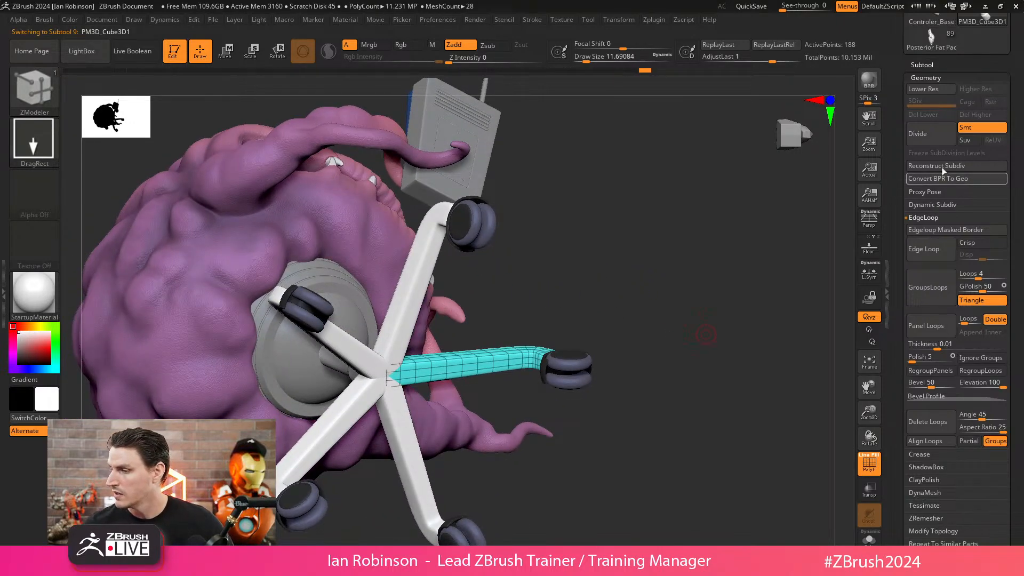
left_click(930, 77)
left_click(928, 71)
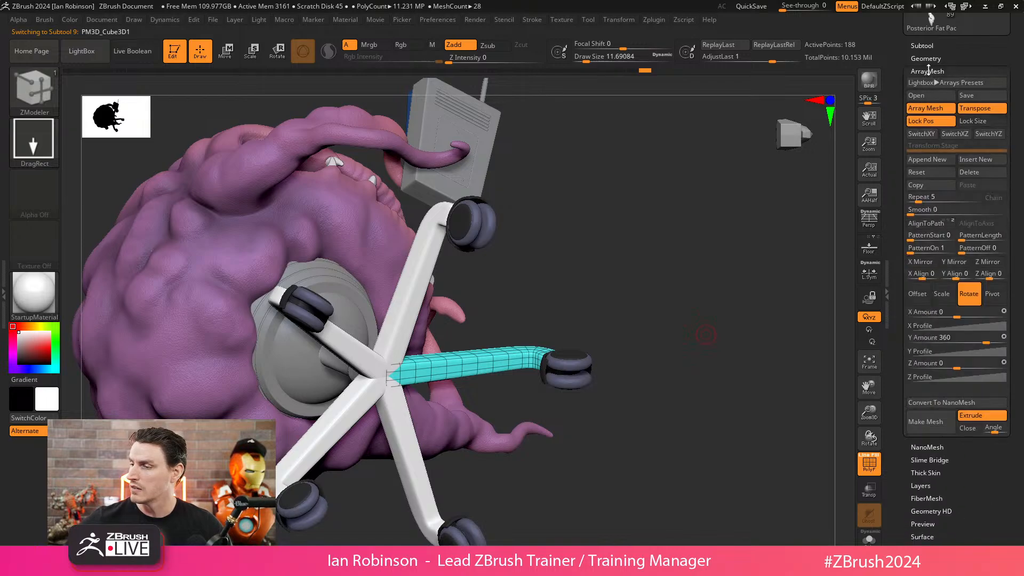
left_click(937, 427)
left_click_drag(734, 338, 682, 300)
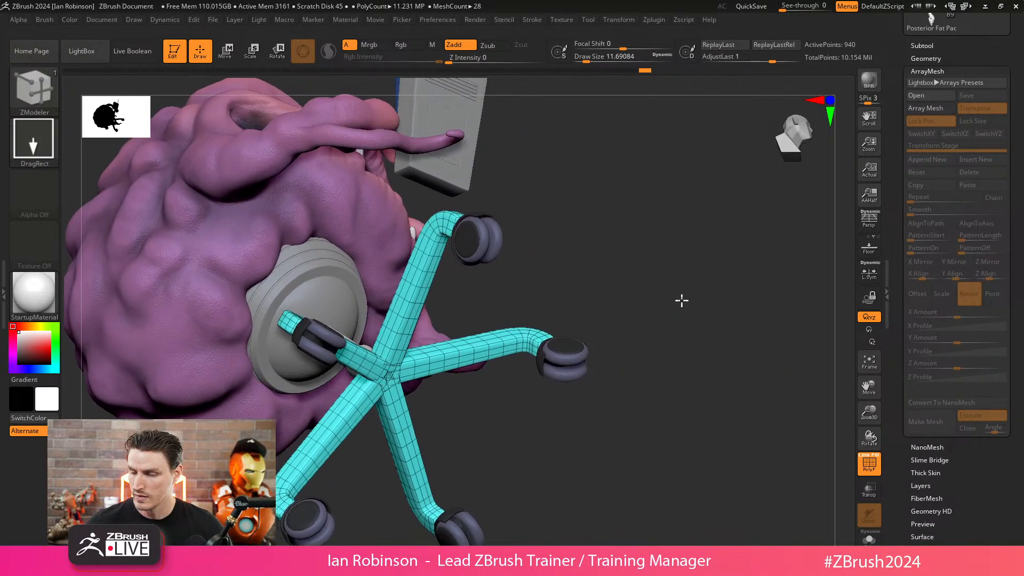
- Select the wheels, convert their Array Mesh into real geometry and bring up the Move gizmo on them
left_click(488, 241, "alt")
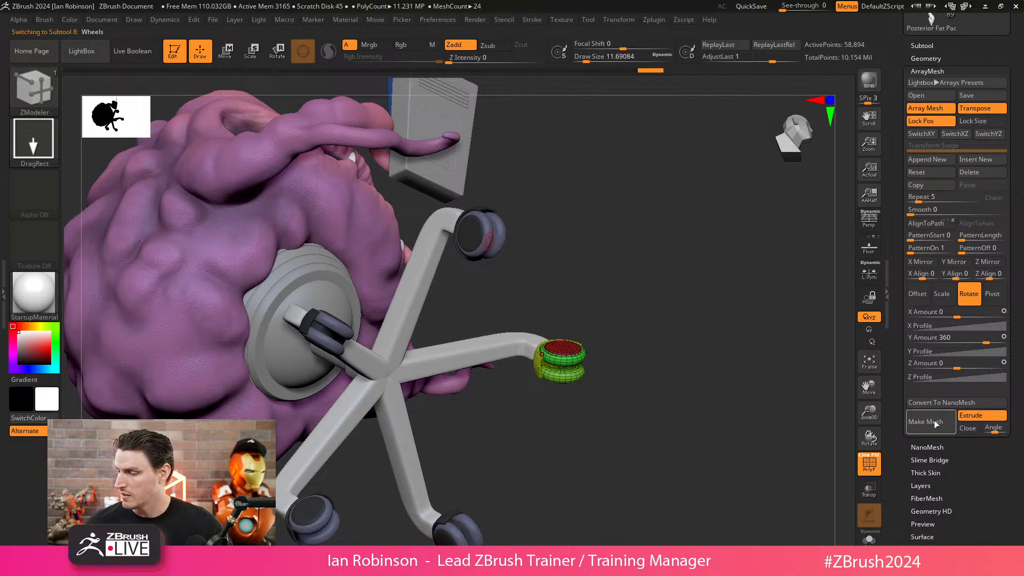
left_click_drag(630, 391, 706, 397)
key("w")
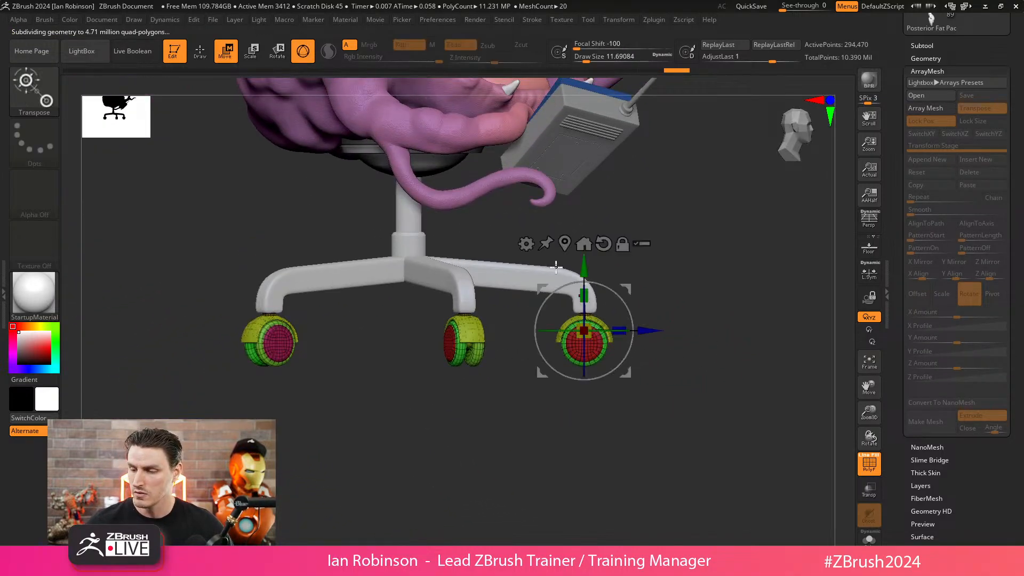
- Centre the Move gizmo on the wheels and examine from below how the legs and wheels line up with the central column
left_click(585, 243)
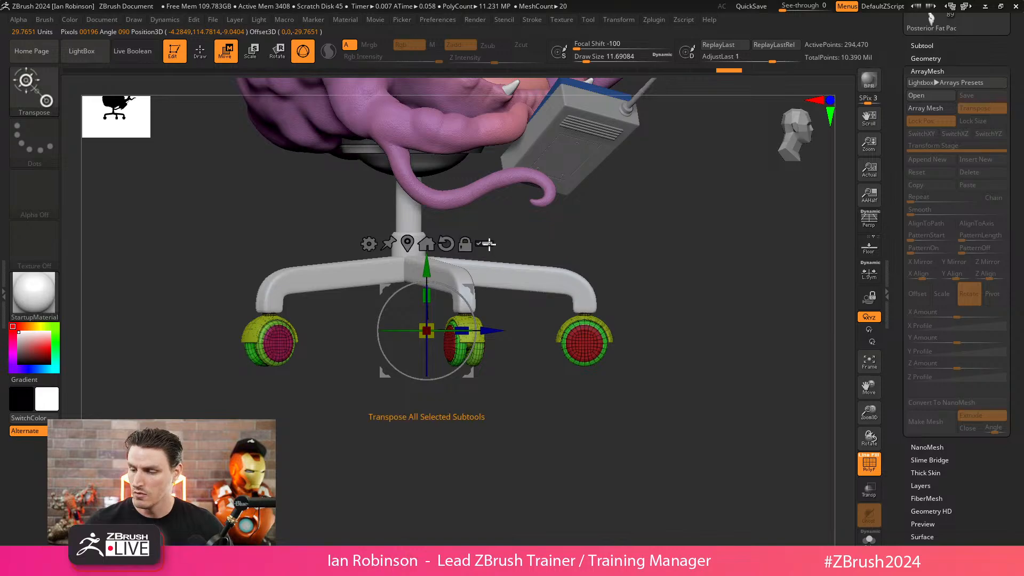
mouse_move(650, 264)
left_mouse_down("ctrl+shift")
mouse_move(347, 393)
mouse_move(144, 393)
mouse_move(187, 384)
left_mouse_up("ctrl+shift")
left_click_drag(605, 439, 628, 272)
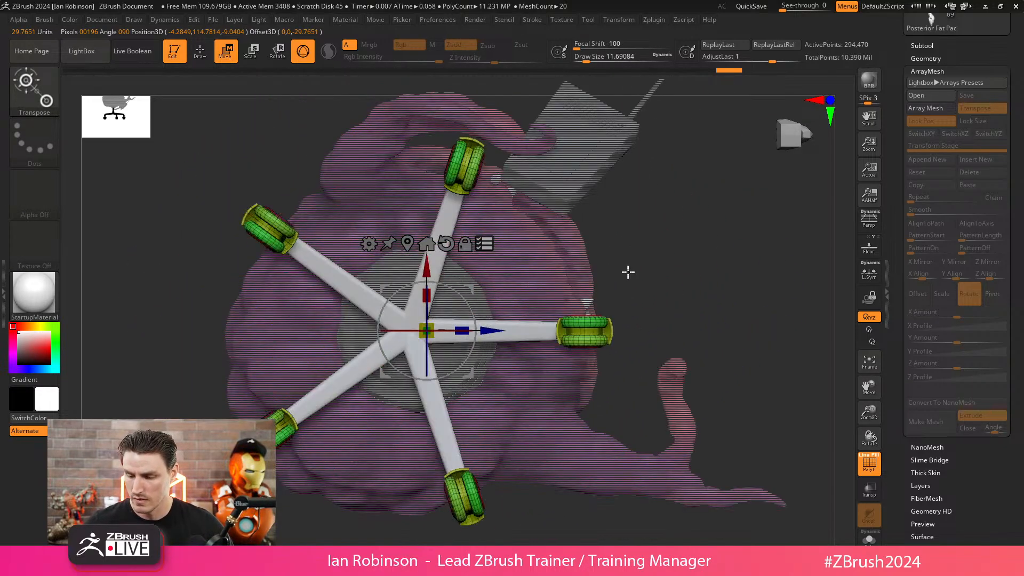
left_click_drag(723, 283, 541, 276)
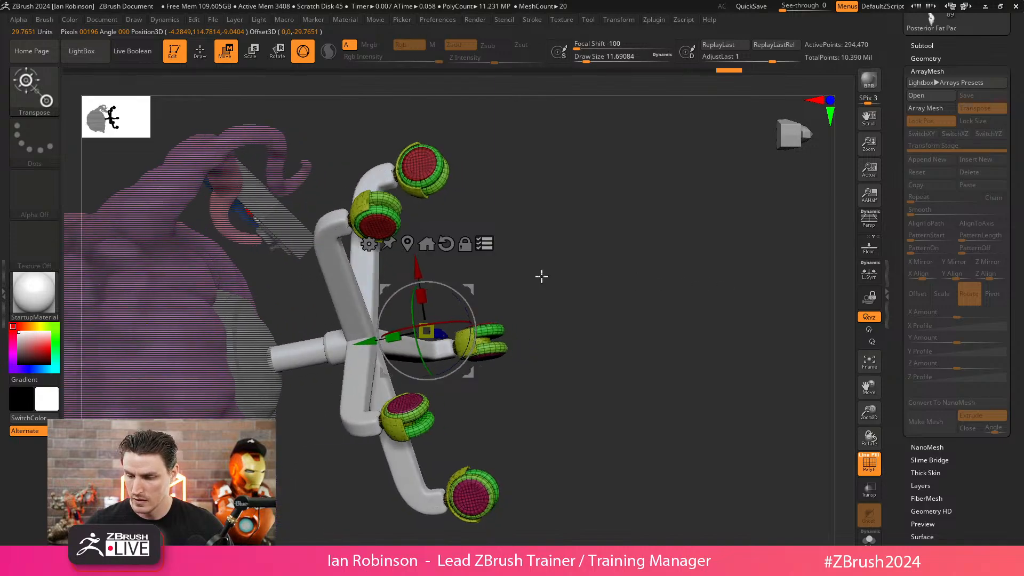
left_click_drag(719, 272, 586, 274)
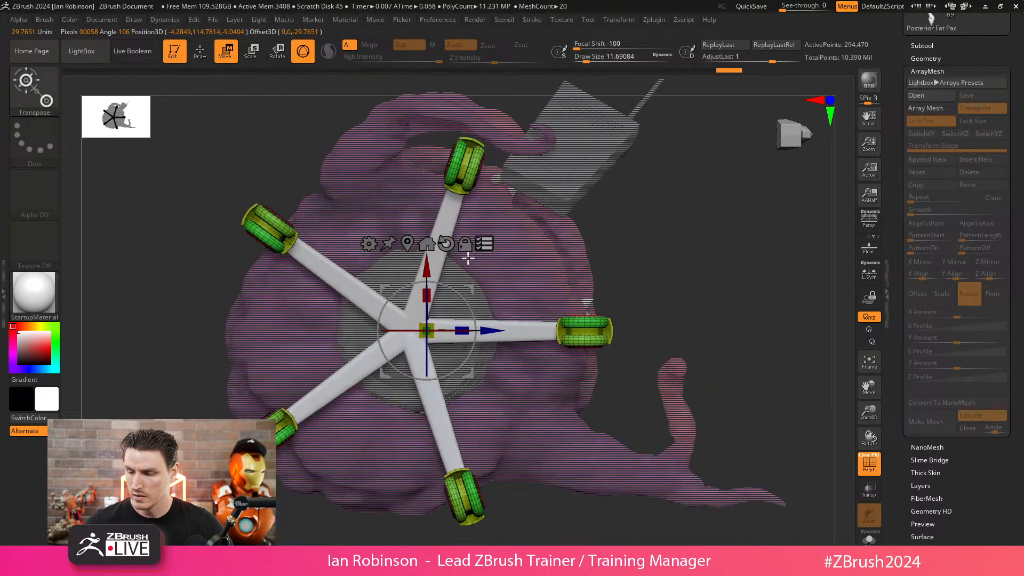
left_click(426, 243)
key("ctrl+z")
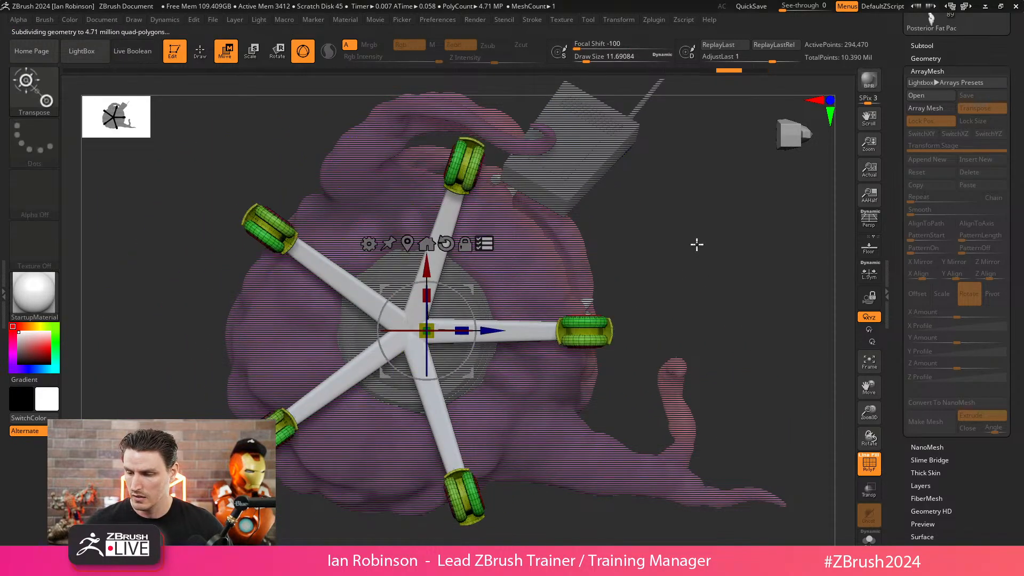
mouse_move(700, 243)
left_mouse_down()
mouse_move(734, 256)
mouse_move(781, 254)
mouse_move(693, 267)
mouse_move(697, 341)
left_mouse_up()
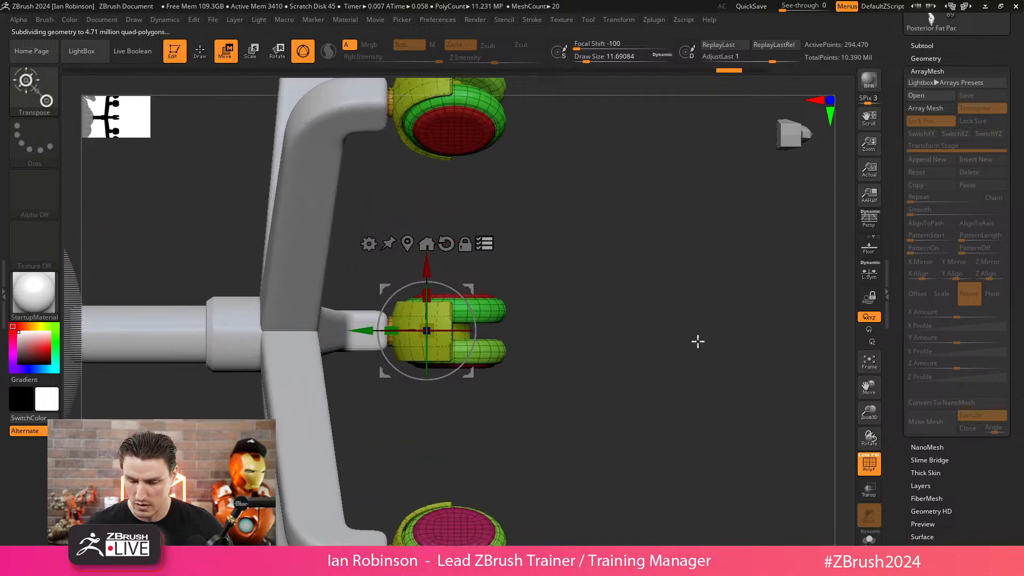
left_click_drag(624, 400, 634, 425)
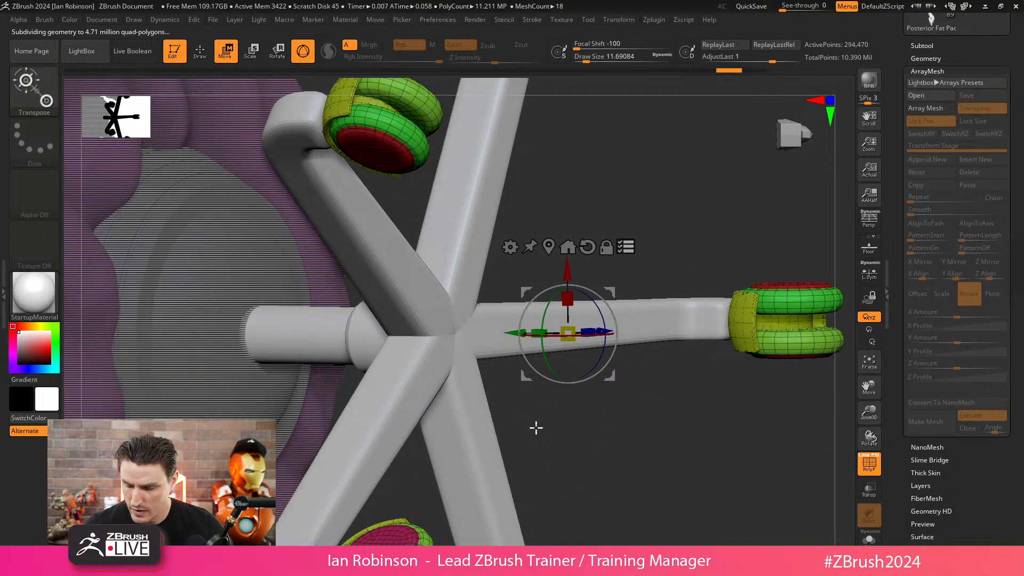
left_click_drag(536, 428, 582, 494, "alt")
left_click_drag(254, 411, 383, 399, "alt")
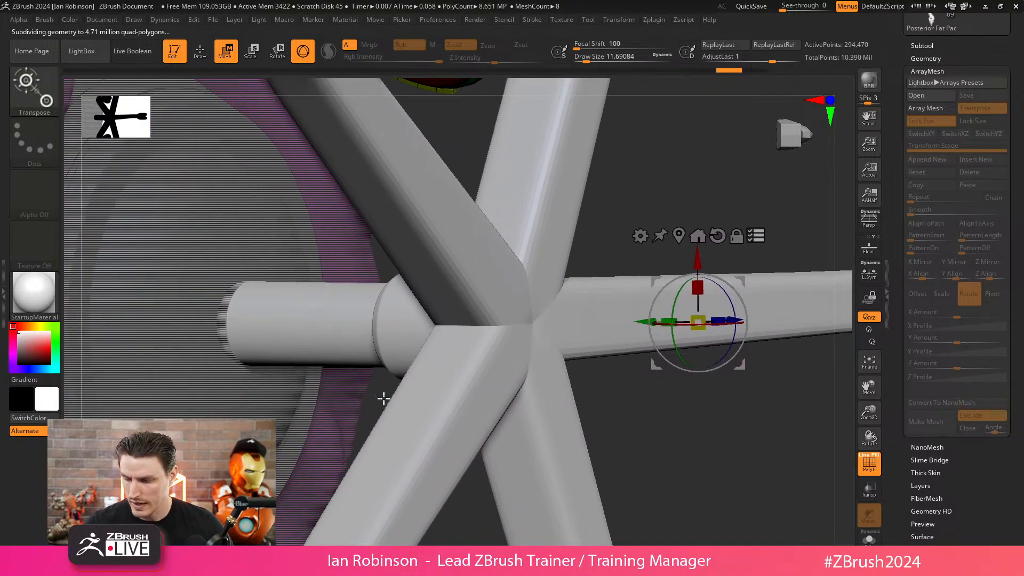
left_click_drag(608, 422, 701, 284, "alt")
- Leave the Move gizmo and create a combined low-resolution TPoseMesh of all subtools with Transpose Master
key("q")
mouse_move(823, 231)
left_mouse_down("alt")
mouse_move(674, 197)
mouse_move(692, 338)
mouse_move(642, 386)
mouse_move(642, 363)
left_mouse_up("alt")
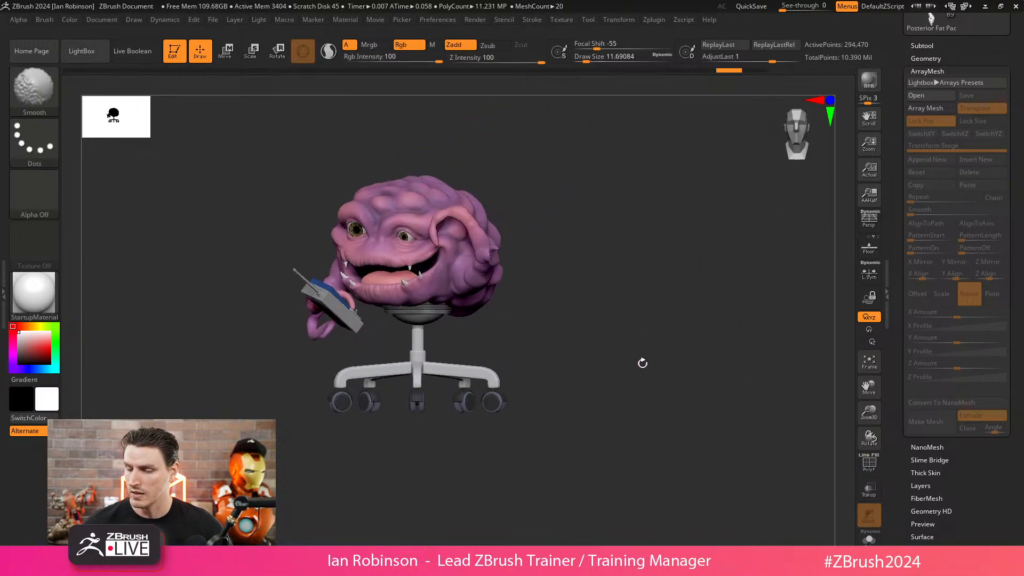
left_click(655, 21)
left_click(694, 257)
left_click(674, 279)
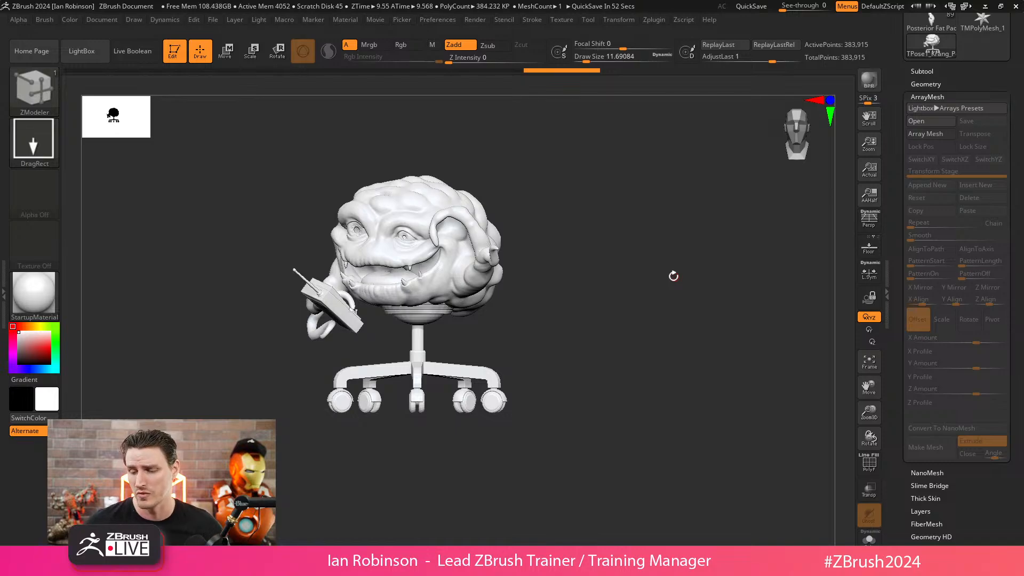
- Isolate the chair's column, legs and wheels, mask them and show the whole model again
mouse_move(558, 340)
left_mouse_down("alt")
mouse_move(567, 409)
mouse_move(596, 290)
left_mouse_up("alt")
left_click_drag(628, 341, 329, 471, "ctrl+shift")
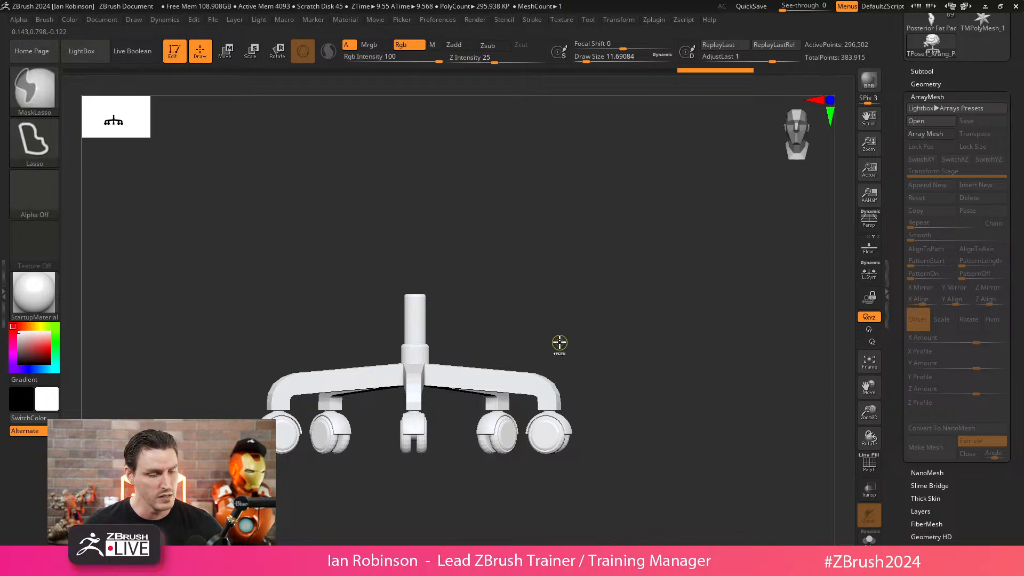
left_click(587, 329, "ctrl")
left_click(621, 317, "ctrl+shift")
- Invert the mask so only the chair base stays editable and centre the Move gizmo on it
key("w")
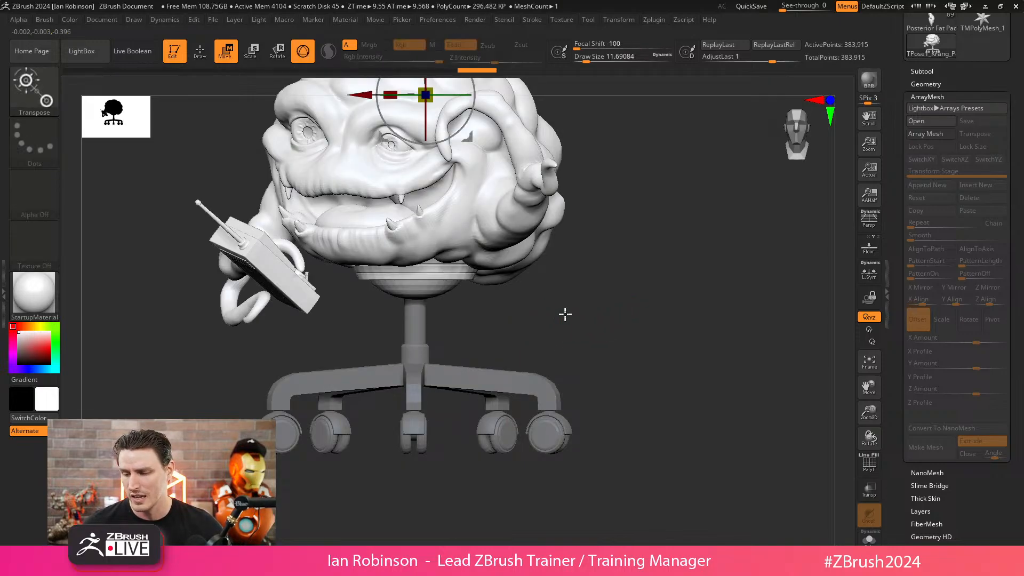
left_click_drag(641, 285, 622, 394, "alt")
left_click(389, 117)
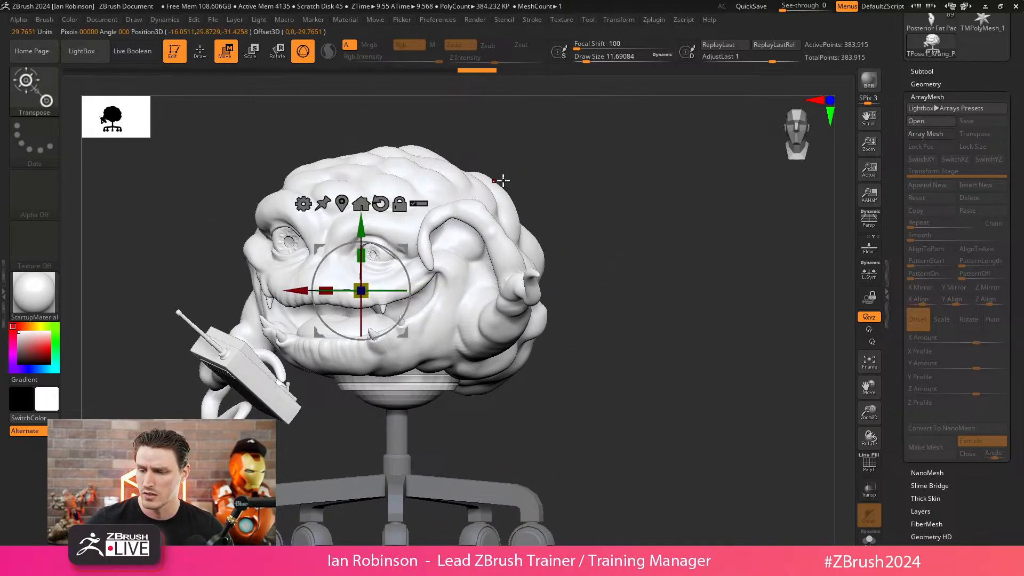
left_click(587, 381, "ctrl")
left_click_drag(572, 368, 640, 305)
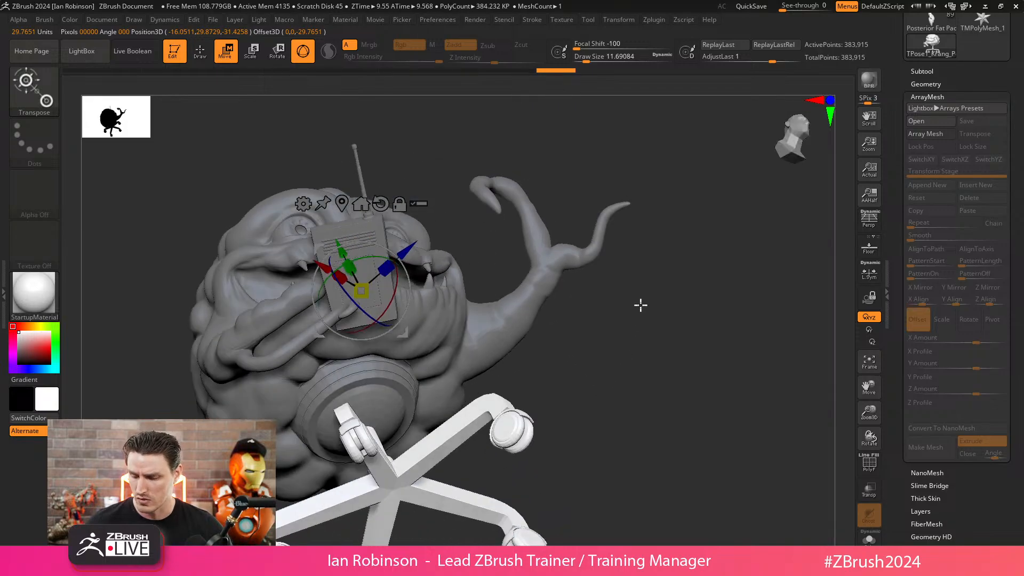
left_click(362, 206)
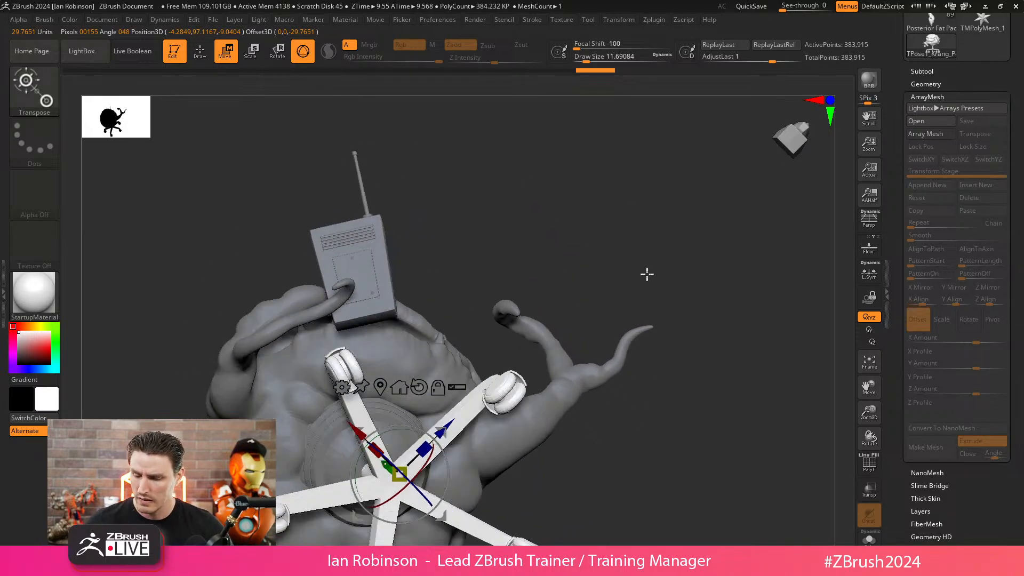
- Nudge the chair base along its Z axis beneath the seat and scale it down slightly in all directions
left_click_drag(736, 412, 731, 350)
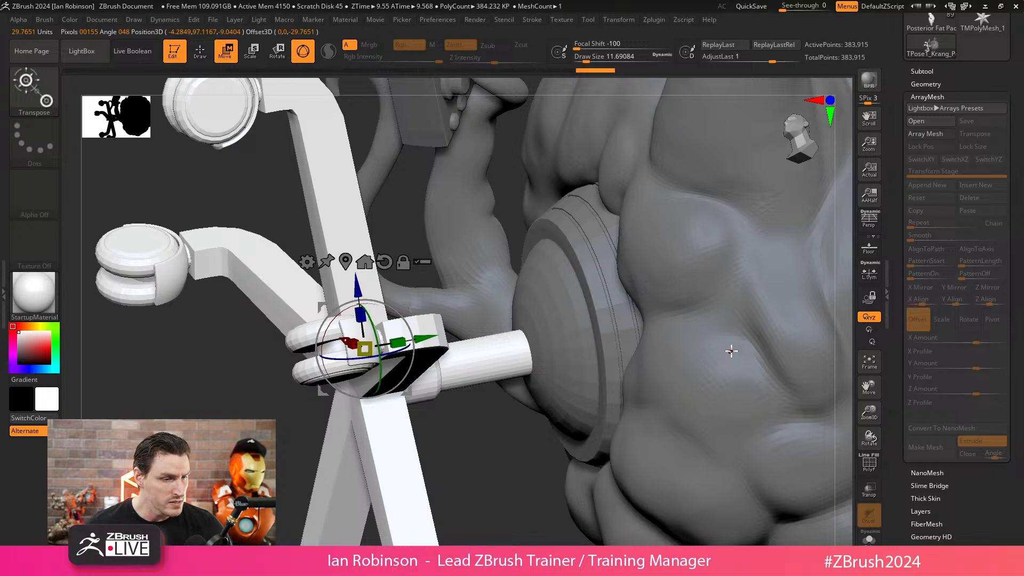
left_click_drag(242, 421, 413, 429)
left_click_drag(370, 289, 369, 281)
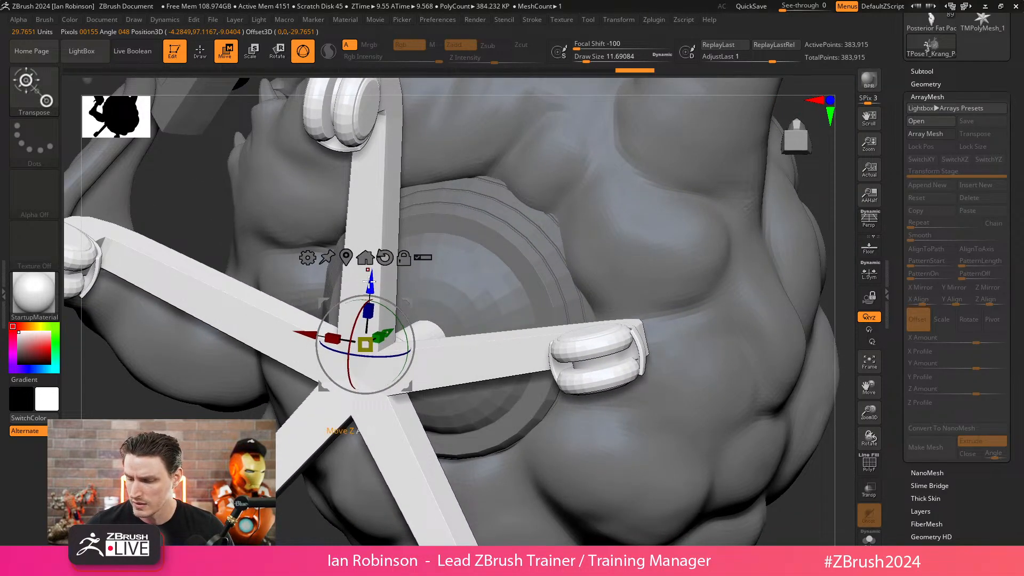
left_click_drag(242, 418, 381, 425)
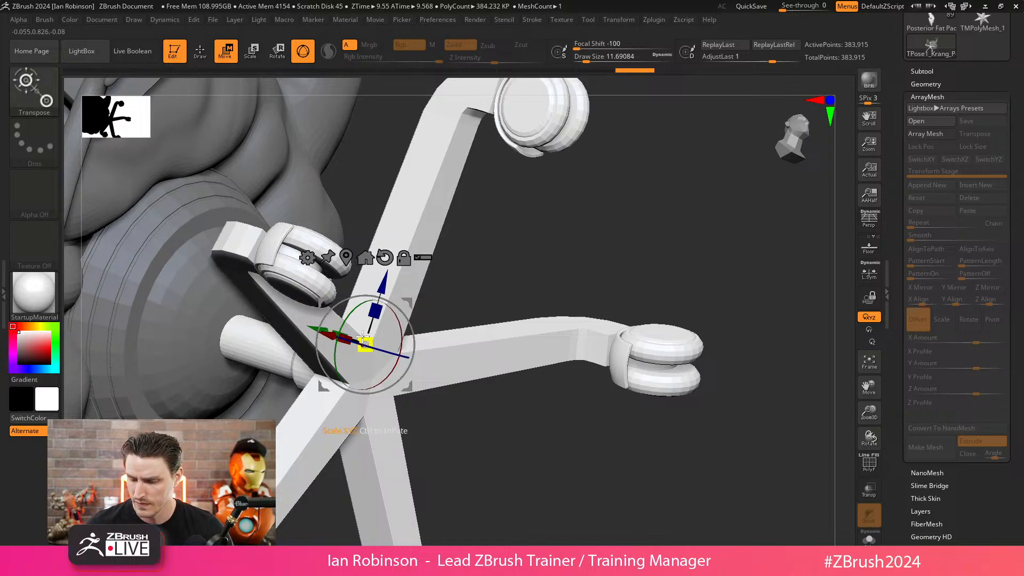
left_click_drag(365, 342, 348, 353)
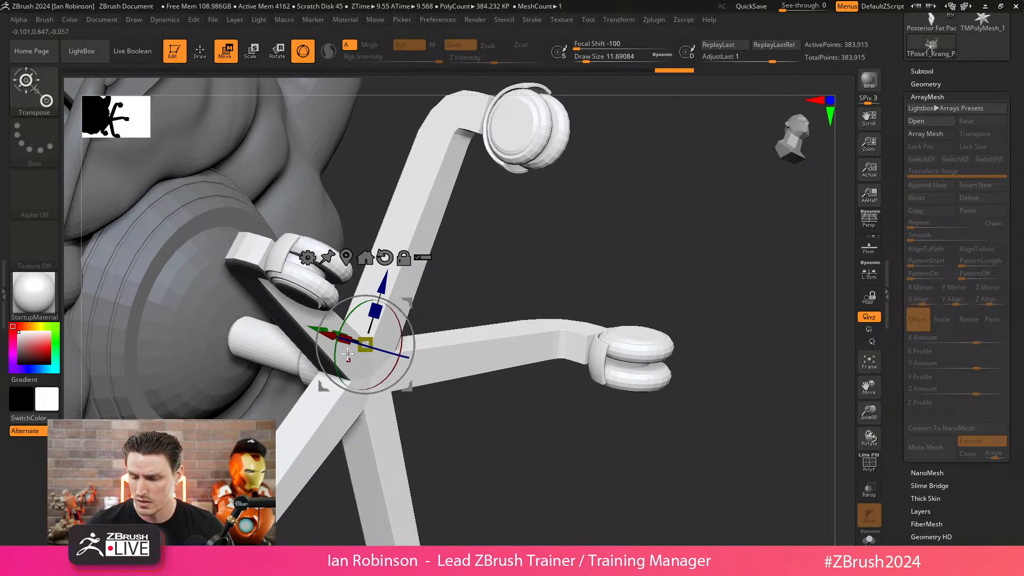
- Move the chair base upward along its vertical axis so the column sits closer to the seat dish
left_click_drag(516, 262, 615, 273, "shift")
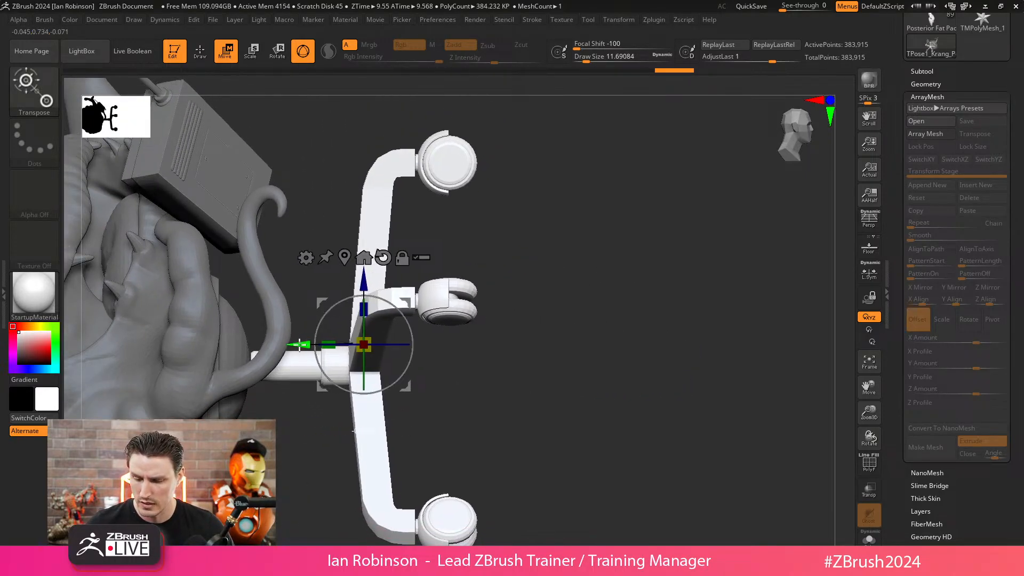
left_click_drag(299, 345, 281, 345)
key("q")
mouse_move(577, 316)
left_mouse_down("alt")
mouse_move(567, 286)
mouse_move(612, 288)
mouse_move(624, 309)
mouse_move(520, 334)
left_mouse_up("alt")
key("w")
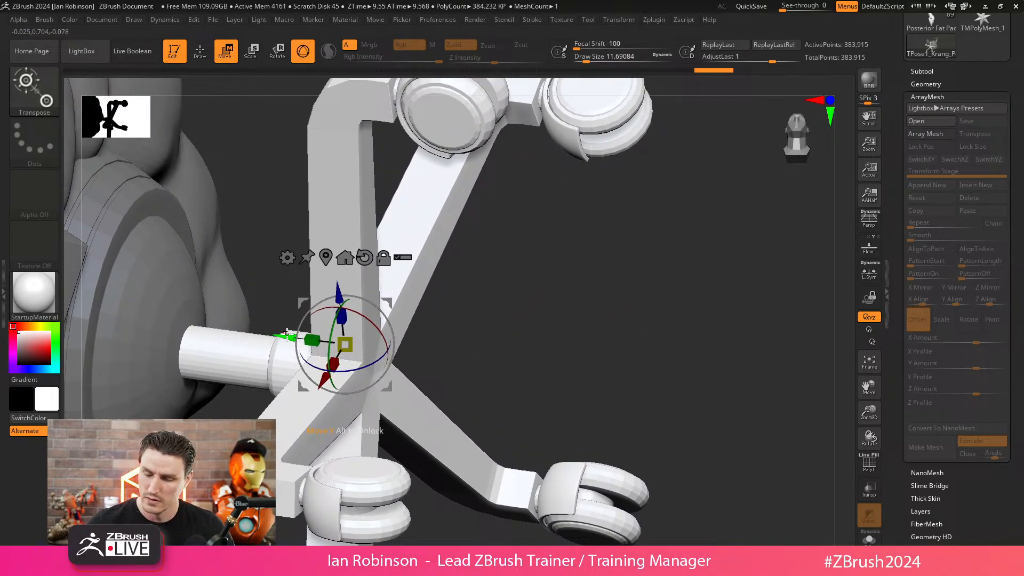
left_click_drag(287, 335, 267, 333)
- Rotate the chair base about its vertical axis and nudge it to centre it beneath the seat
key("q")
mouse_move(619, 305)
left_mouse_down("alt")
mouse_move(613, 249)
mouse_move(664, 300)
mouse_move(653, 315)
mouse_move(613, 292)
mouse_move(606, 338)
mouse_move(651, 317)
mouse_move(605, 306)
mouse_move(590, 318)
mouse_move(633, 315)
mouse_move(606, 320)
mouse_move(615, 223)
left_mouse_up("alt")
key("w")
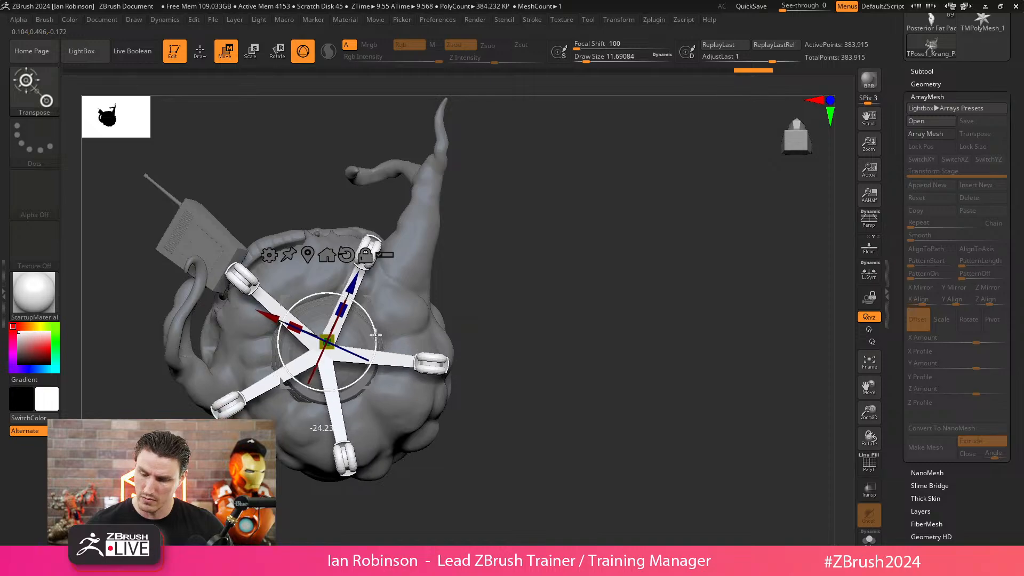
left_click_drag(469, 292, 557, 406, "alt")
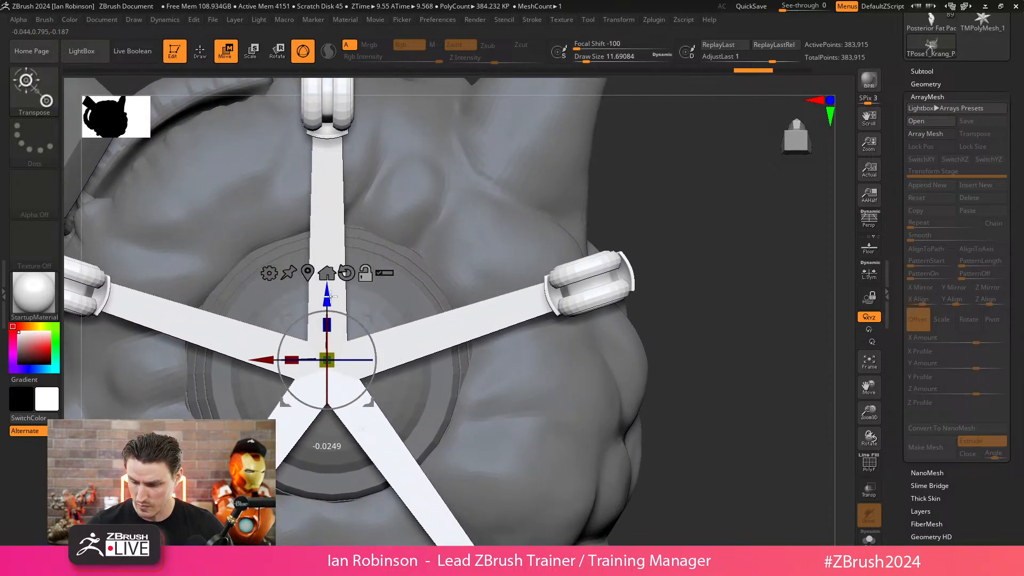
left_click_drag(371, 349, 376, 366)
- Raise the chair base slightly towards the seat and fine-tune its uniform scale
key("q")
mouse_move(663, 363)
left_mouse_down("alt")
mouse_move(678, 299)
mouse_move(691, 353)
left_mouse_up("alt")
left_click_drag(667, 313, 661, 332)
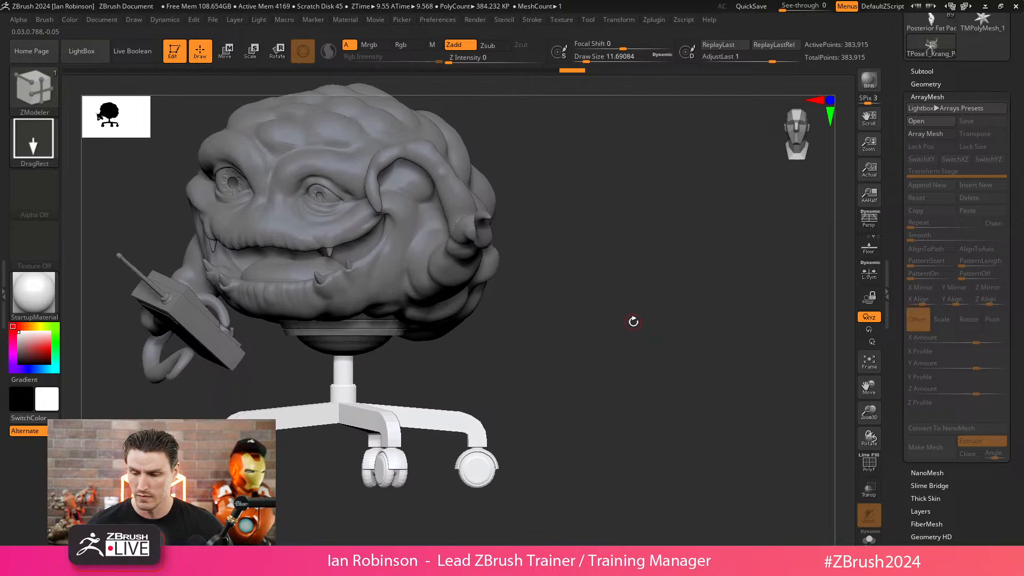
key("w")
left_click_drag(343, 350, 343, 340)
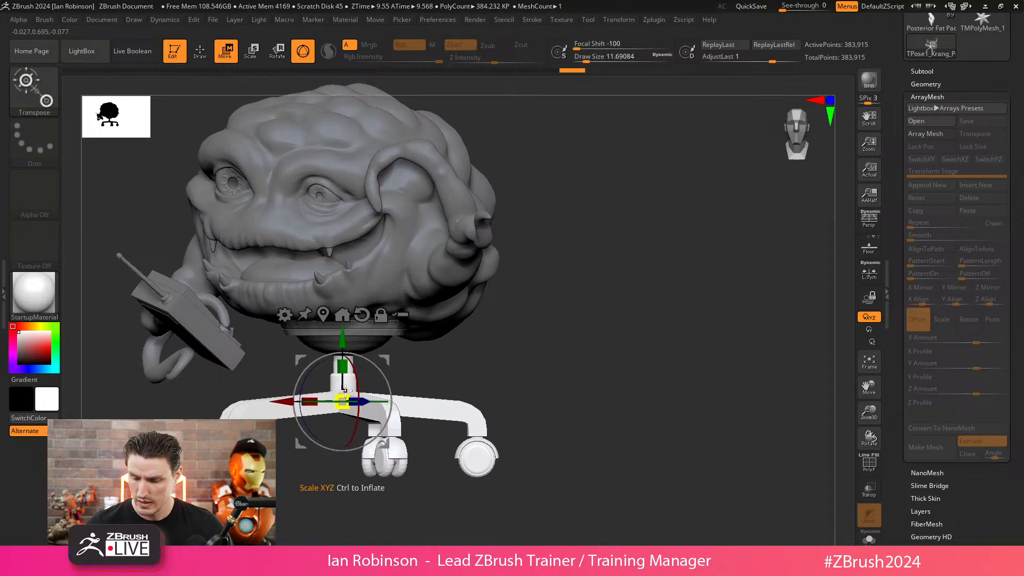
left_click_drag(344, 398, 344, 401)
- Fine-tune the chair base's horizontal position with the wireframe shown, centring the column under the round seat dish
left_click_drag(591, 341, 608, 416)
left_click_drag(634, 363, 661, 274)
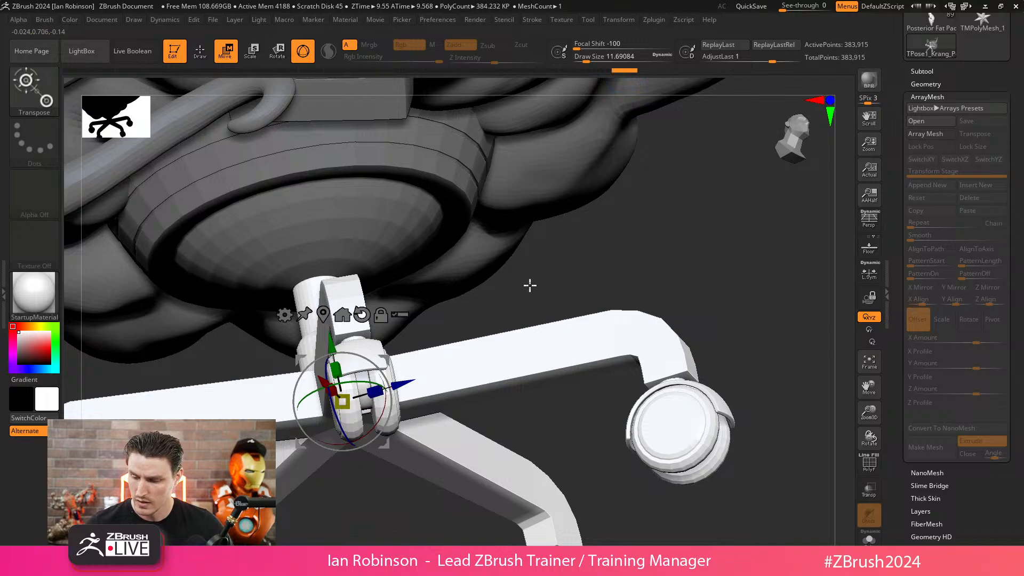
left_click_drag(530, 285, 482, 290)
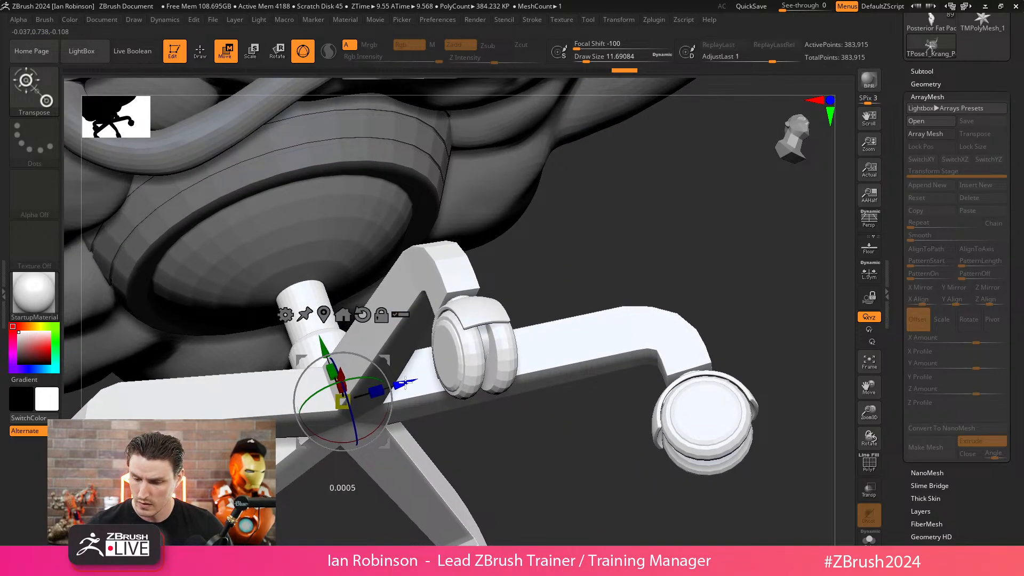
left_click_drag(647, 233, 643, 254)
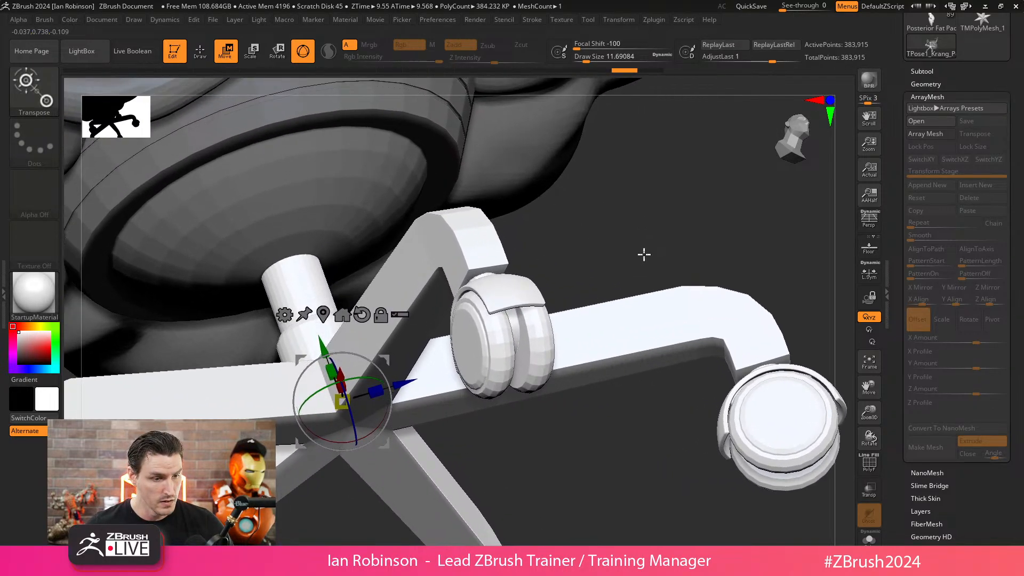
left_click_drag(620, 480, 526, 378)
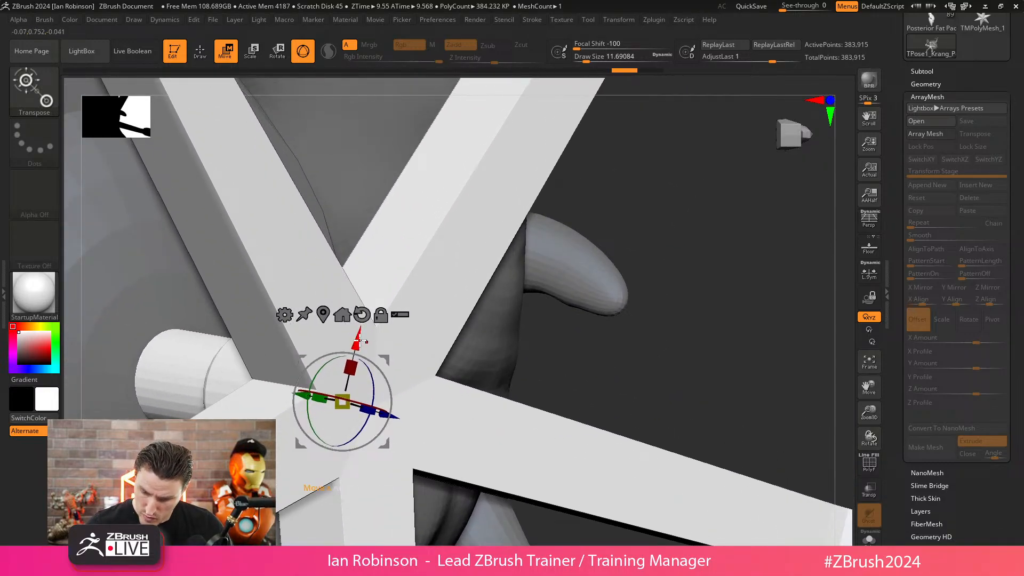
key("shift+f")
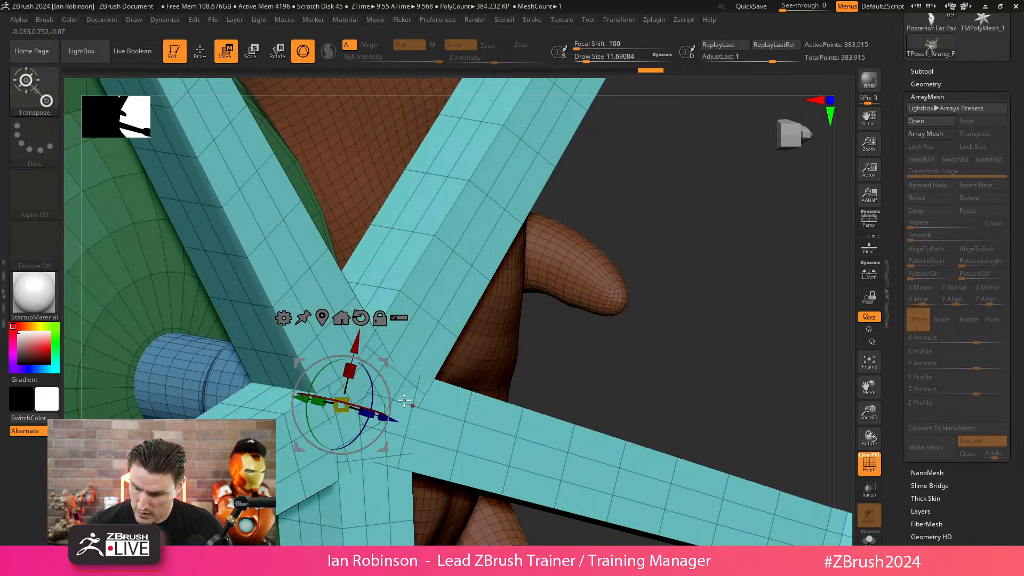
left_click_drag(615, 317, 629, 340)
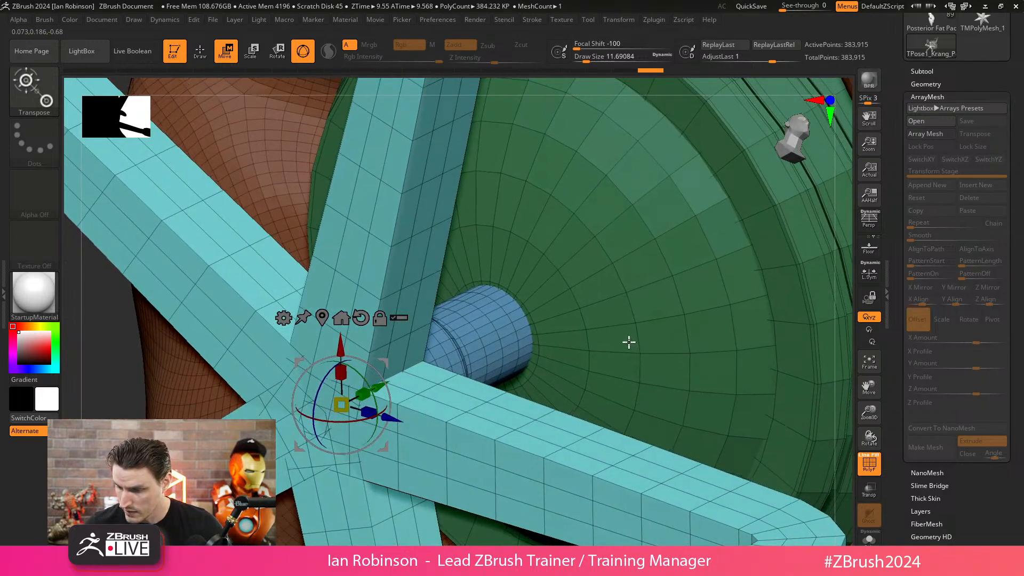
left_click_drag(340, 368, 336, 353)
mouse_move(182, 379)
left_mouse_down()
mouse_move(160, 393)
mouse_move(172, 389)
left_mouse_up()
- Hide the wireframe, clear the mask and transfer the adjusted base back to the original subtools with TPose|SubT
key("q")
mouse_move(761, 277)
left_mouse_down("alt")
mouse_move(690, 214)
mouse_move(699, 306)
mouse_move(669, 347)
mouse_move(670, 364)
left_mouse_up("alt")
key("shift+f")
left_click_drag(686, 353, 674, 328)
left_click_drag(674, 327, 704, 325, "shift")
left_click(662, 21)
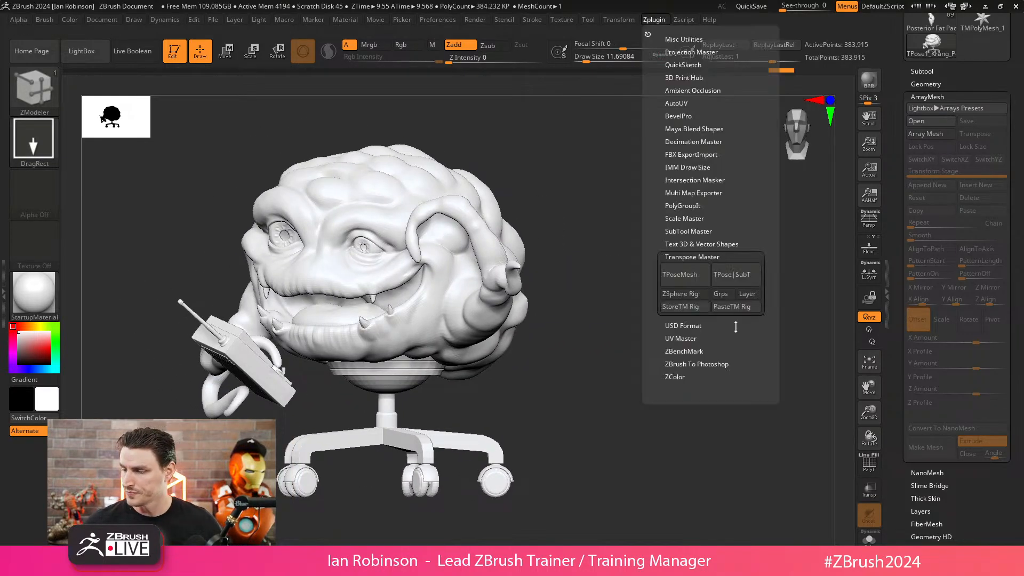
left_click(736, 274)
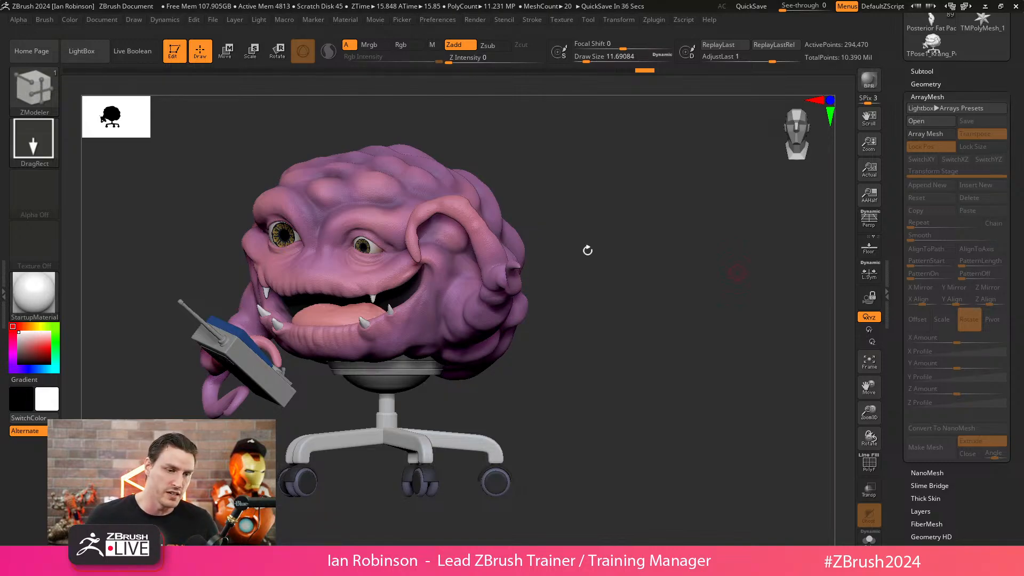
- Make the chair legs the active subtool and switch to the Move brush
left_click_drag(587, 250, 442, 416)
left_click(443, 415, "alt")
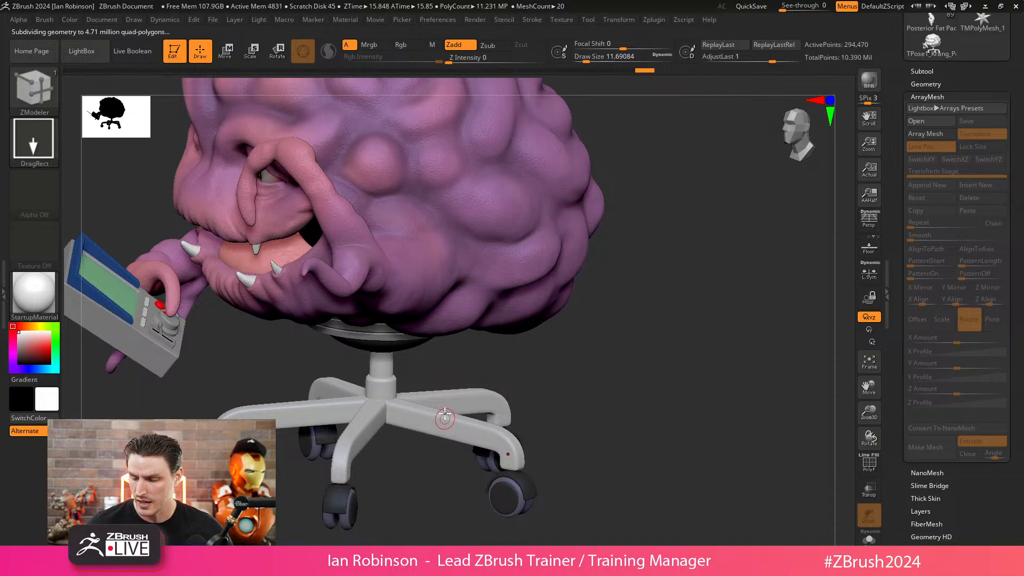
mouse_move(597, 346)
left_mouse_down()
mouse_move(625, 345)
mouse_move(617, 352)
left_mouse_up()
key("b")
key("m")
key("v")
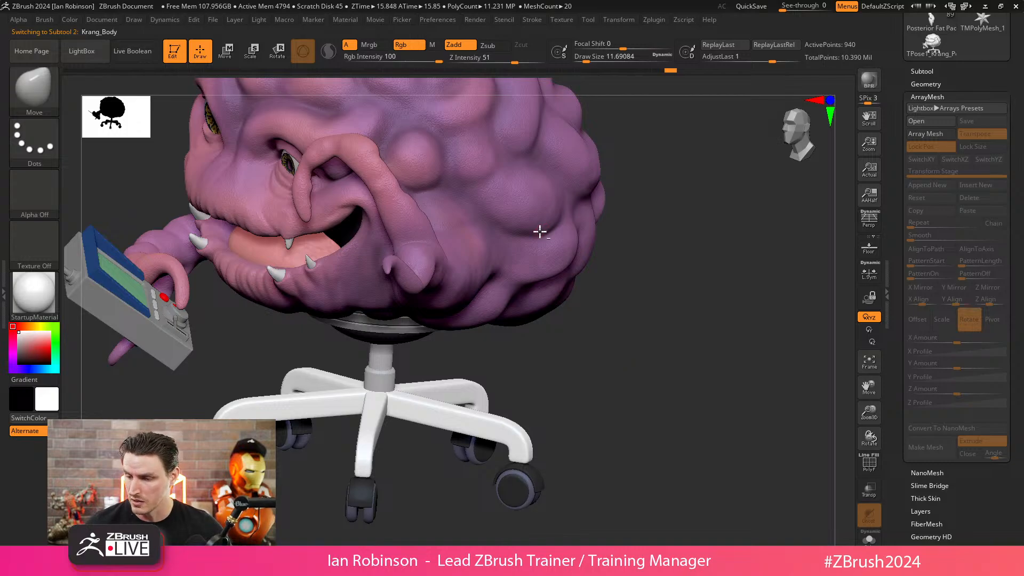
- Examine the Krang body's polygroup wireframe, stepping it up to a denser subdivision level and back down
key("shift+f")
key("shift+f")
key("shift+f")
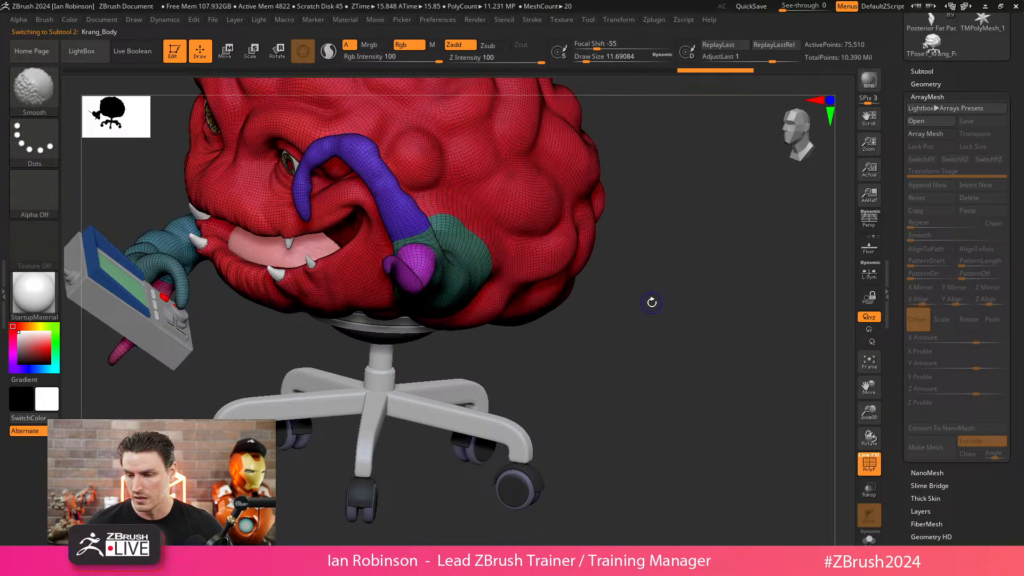
mouse_move(649, 304)
left_mouse_down()
mouse_move(676, 297)
mouse_move(711, 319)
mouse_move(665, 313)
mouse_move(665, 295)
left_mouse_up()
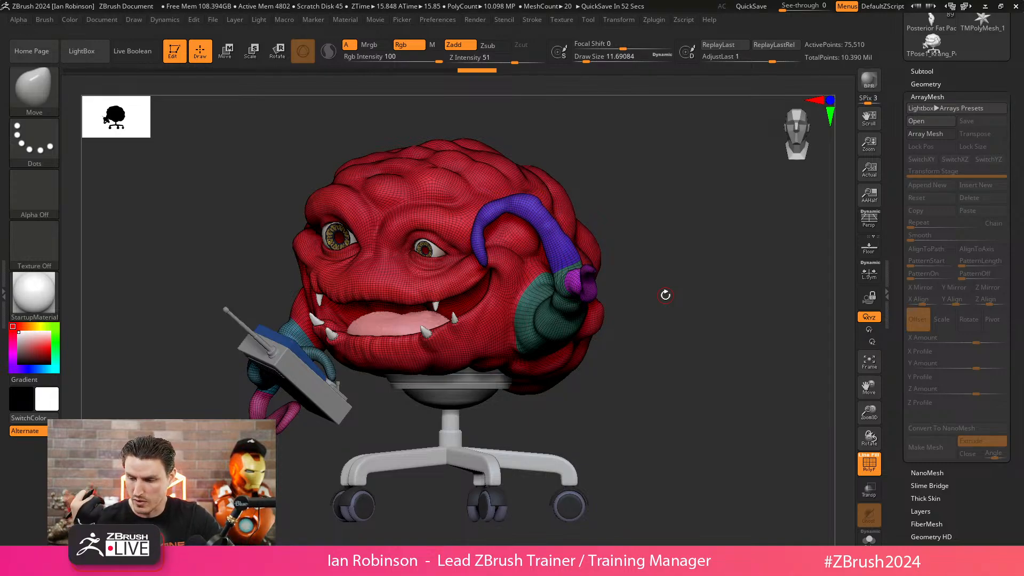
key("shift+f")
key("shift+f")
key("d")
key("d")
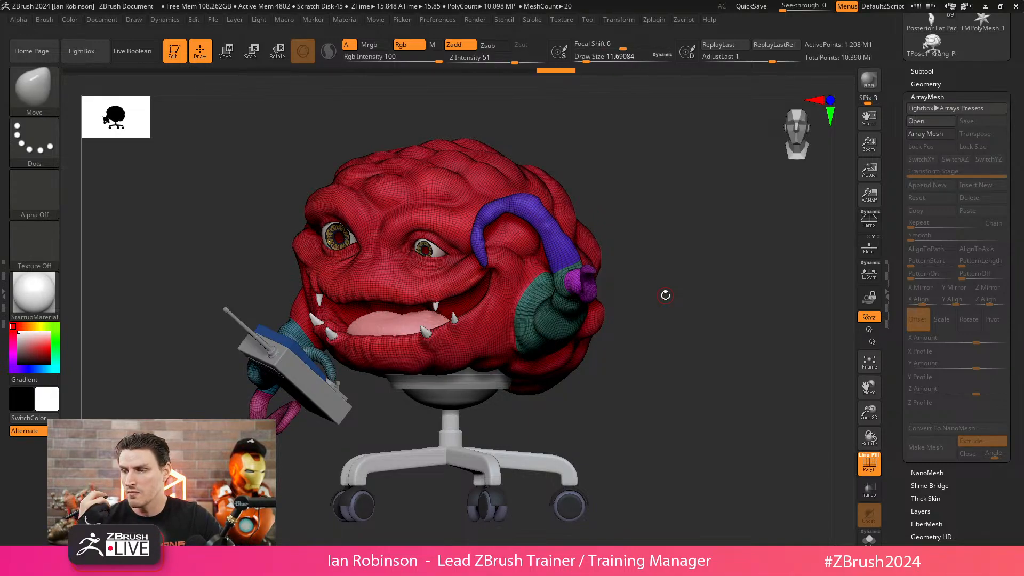
key("shift+d")
key("shift+d")
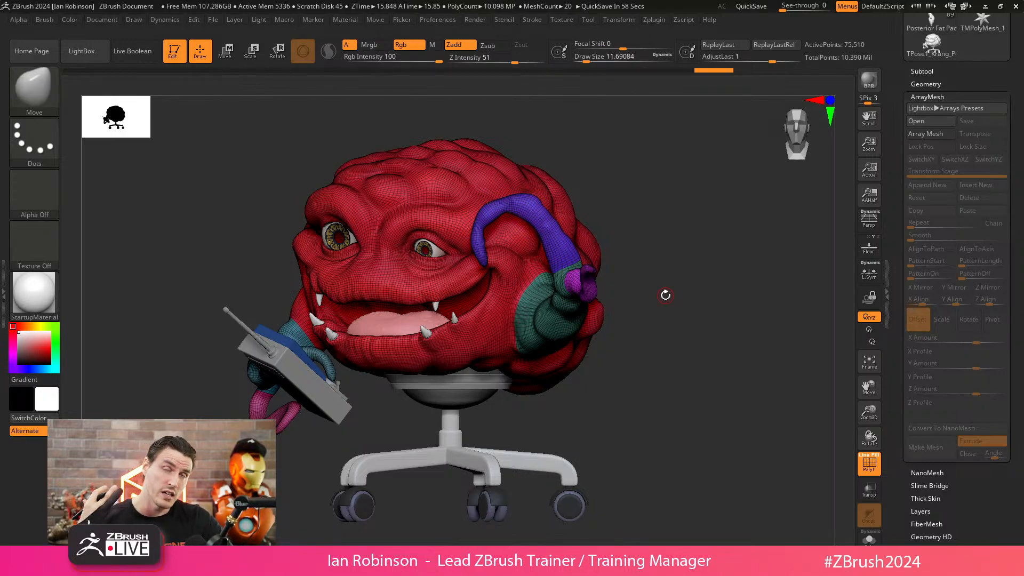
- Raise the Krang body several subdivision levels and hide its wireframe
key("d")
key("d")
key("d")
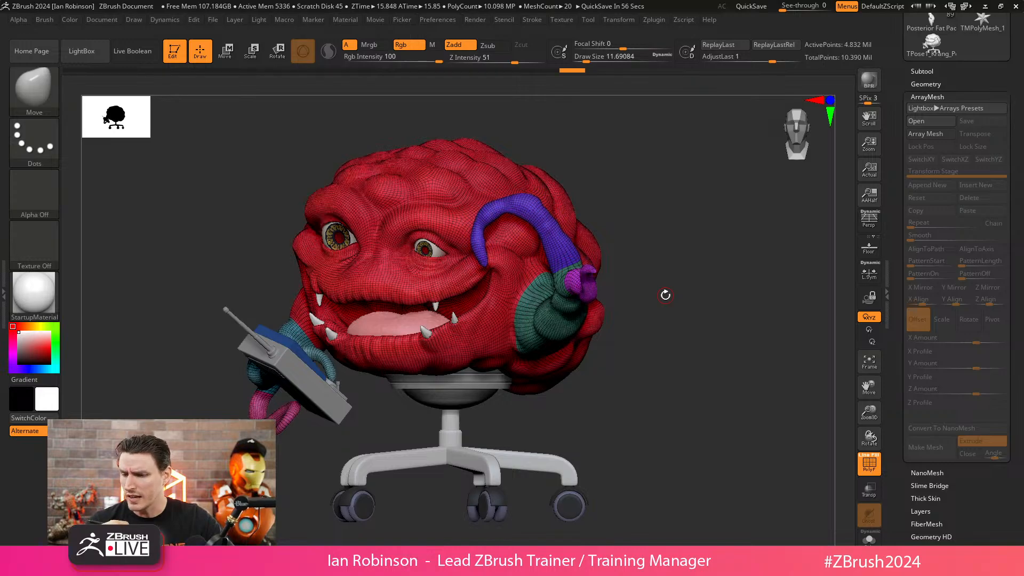
key("shift+f")
- Make the chair's central column the active subtool and set the colour to mid grey (RGB 150, 150, 150)
left_click_drag(667, 365, 684, 341)
left_click(408, 332, "alt")
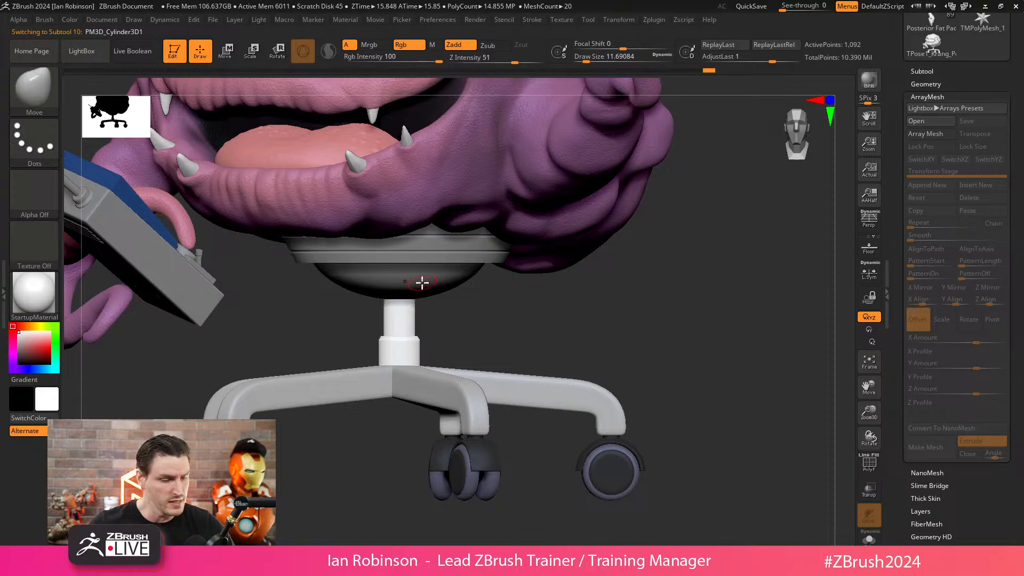
left_click(70, 19)
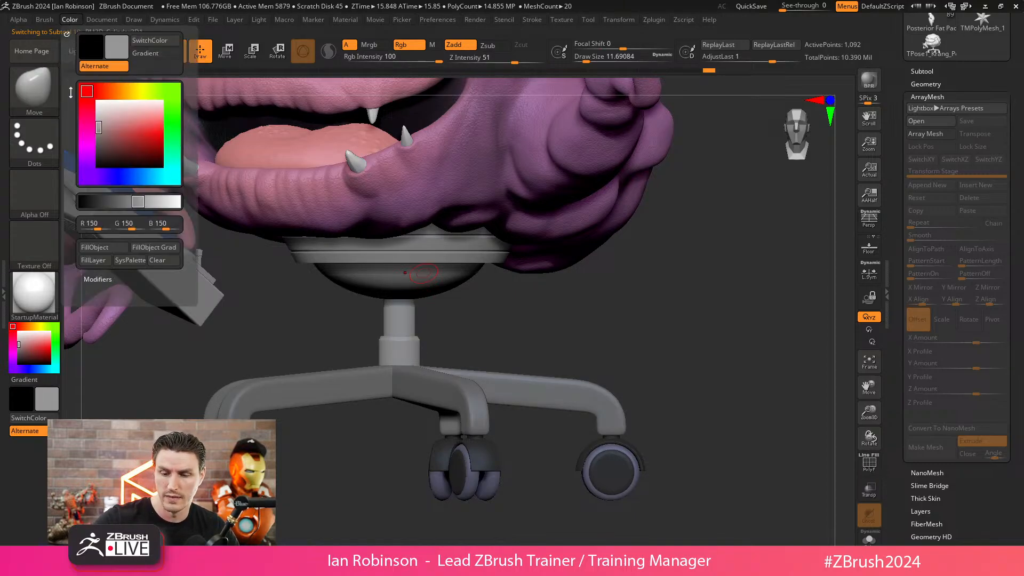
- Make the five-legged chair base active, isolate it and show its wireframe from above
left_click_drag(640, 346, 613, 337)
left_click(582, 390, "alt")
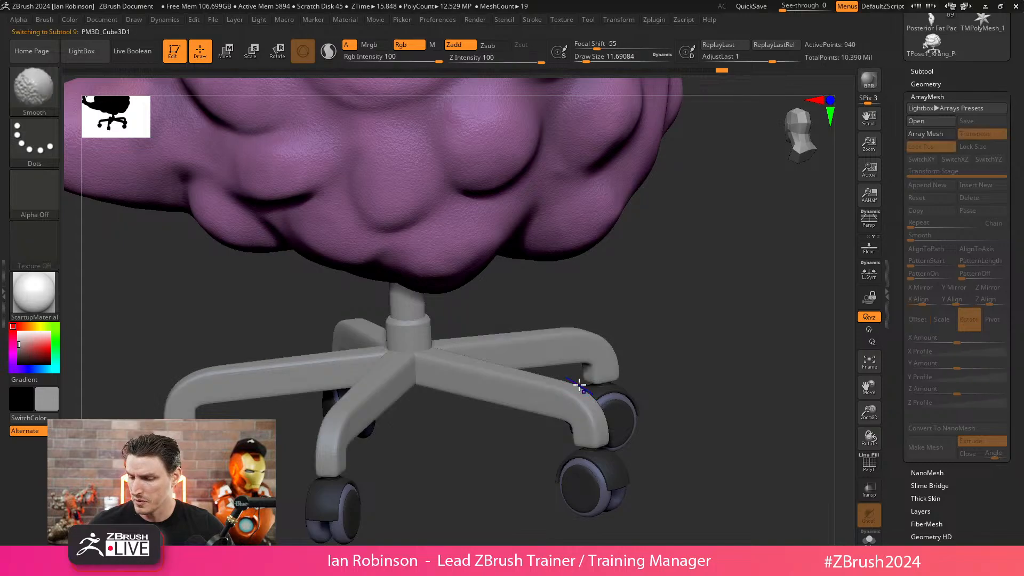
key("ctrl+shift+f")
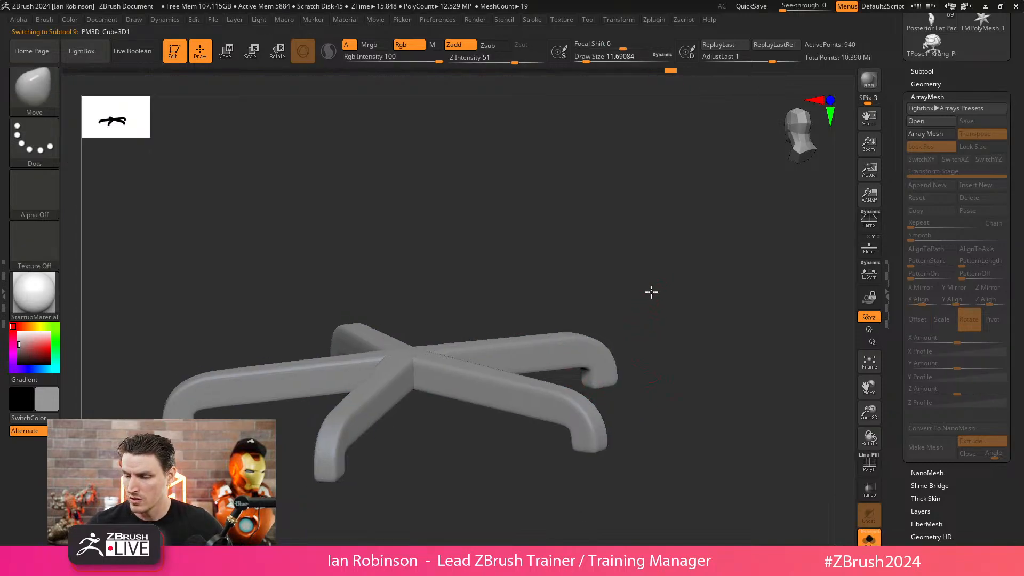
key("shift+f")
left_click_drag(608, 243, 592, 268)
left_click_drag(670, 337, 661, 311, "alt")
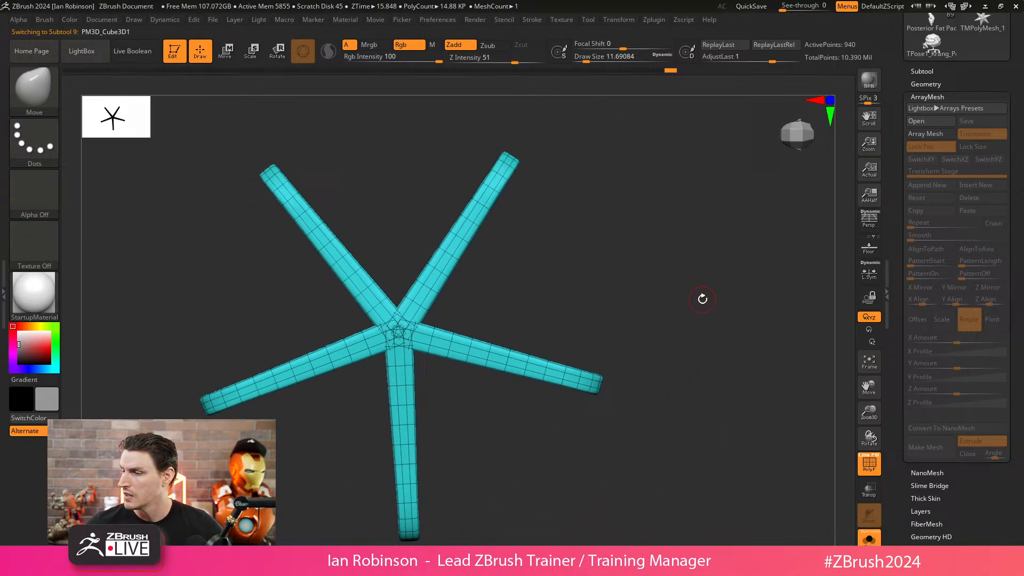
- Subdivide the isolated chair legs to level 4, hide the wireframe and delete the lower subdivision levels
left_click(917, 132)
key("shift+f")
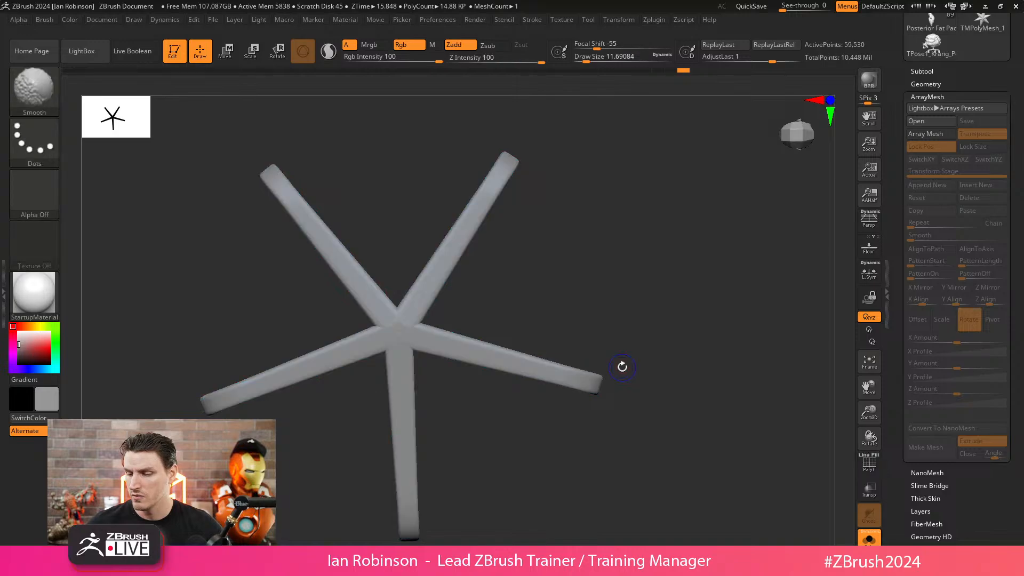
key("shift+f")
key("shift+f")
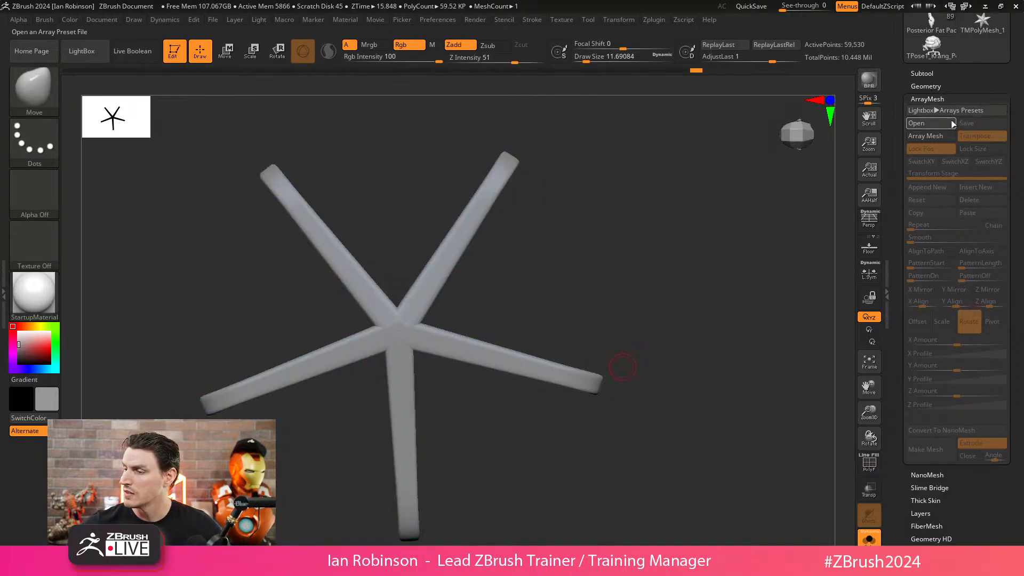
left_click(928, 99)
left_click(928, 86)
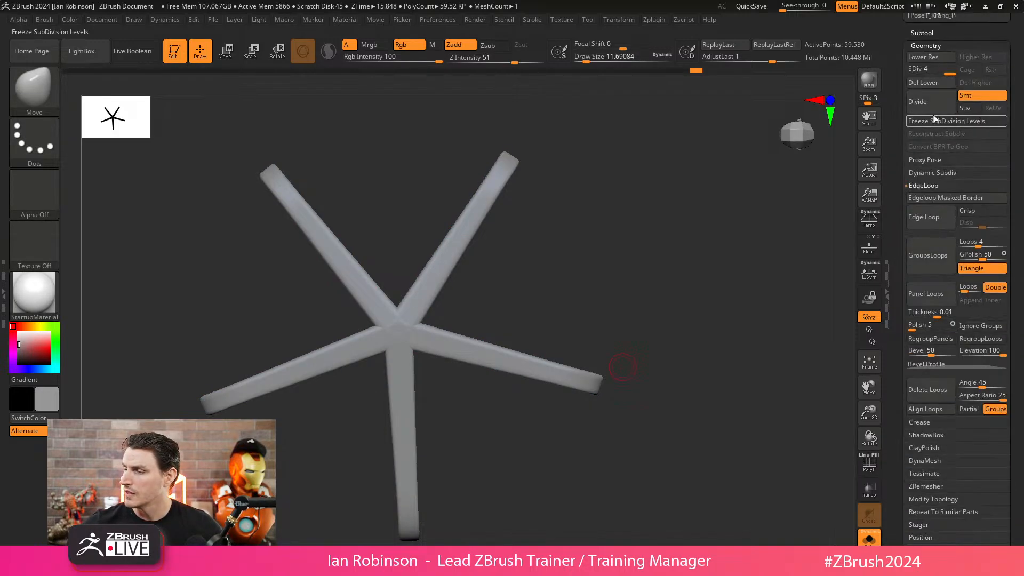
left_click(928, 186)
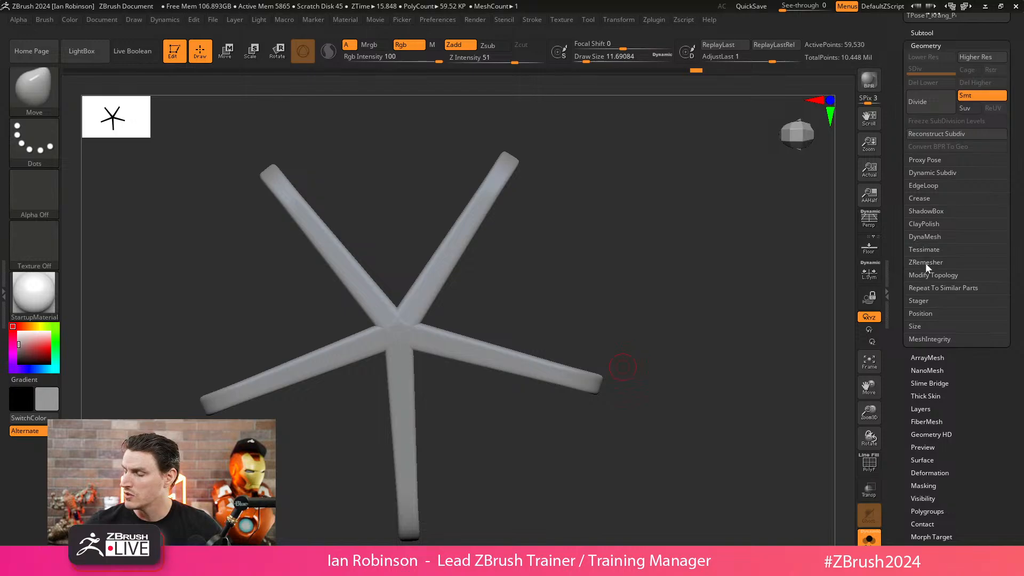
- Try to DynaMesh the chair legs at resolution 648 with Blur 0, and undo it
left_click(927, 236)
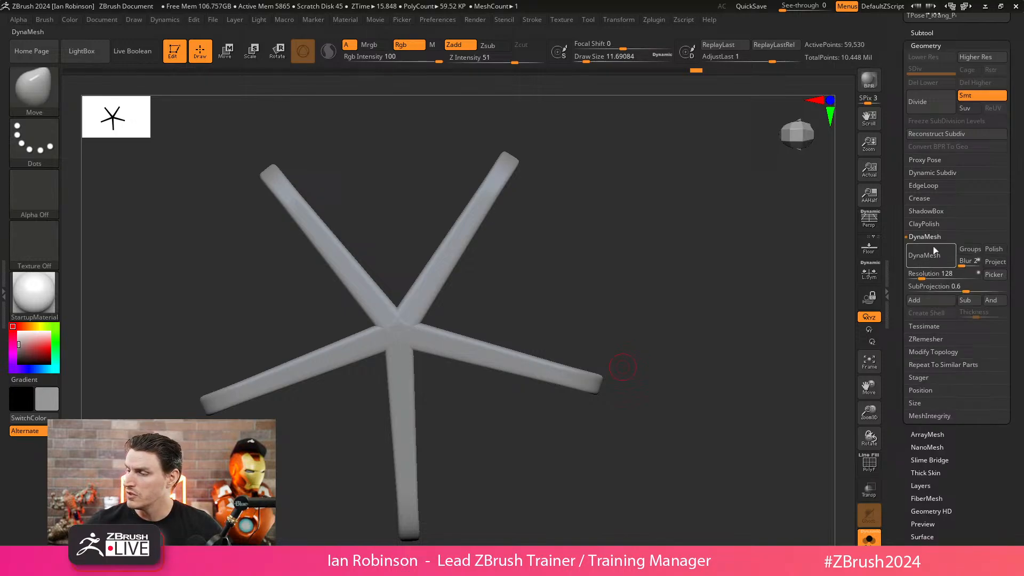
left_click(936, 278)
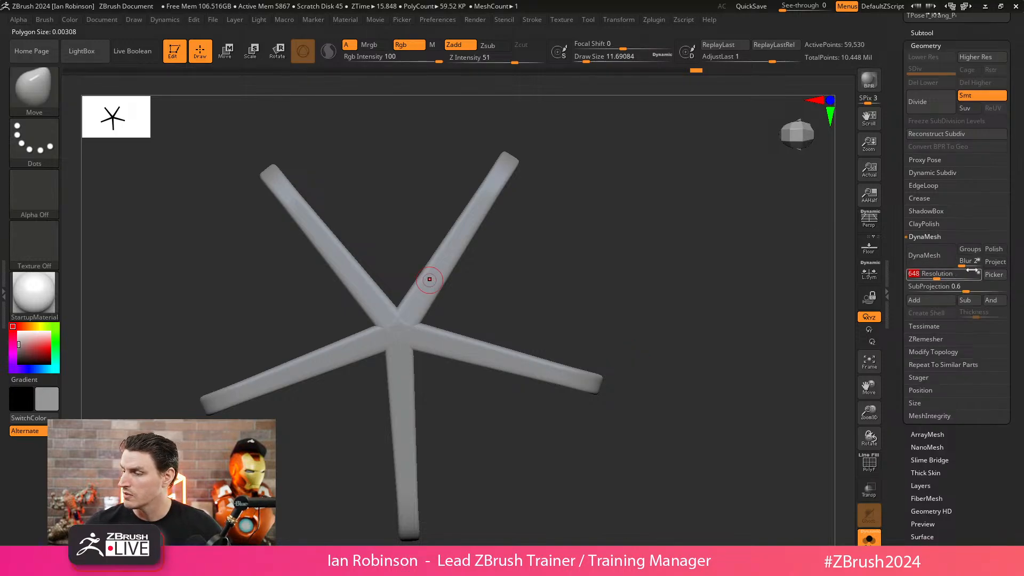
left_click_drag(960, 263, 945, 261)
left_click(932, 257)
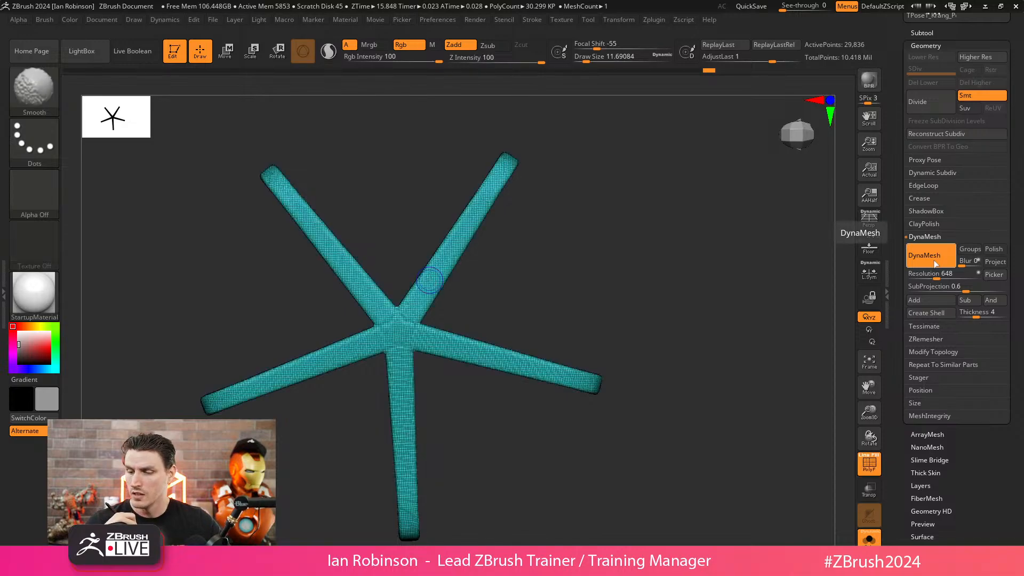
key("ctrl+z")
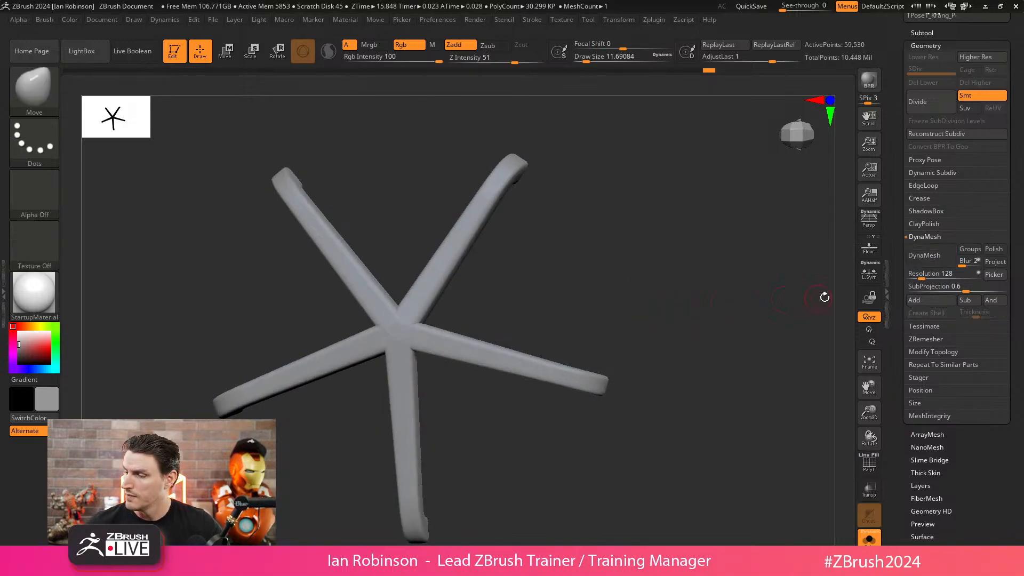
- DynaMesh the chair legs into one mesh at resolution 1496 with Blur 0
left_click_drag(936, 278, 951, 274)
left_click_drag(960, 261, 947, 265)
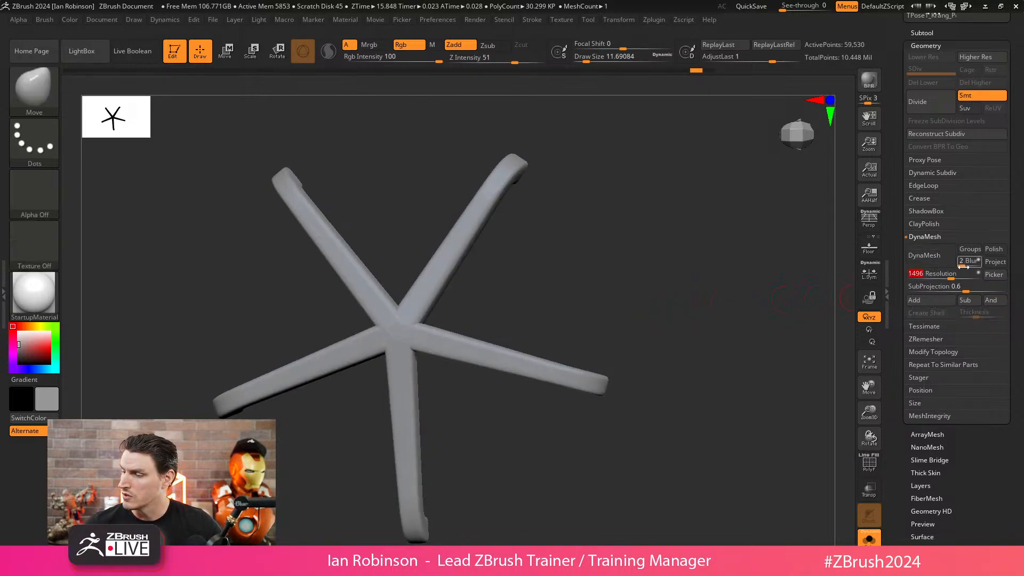
left_click(934, 263)
- Smooth the central junction of the five legs on both its underside and top with a brush size of about 22
key("s")
mouse_move(589, 277)
left_mouse_down()
mouse_move(614, 294)
mouse_move(683, 283)
mouse_move(715, 220)
mouse_move(715, 242)
mouse_move(538, 329)
left_mouse_up()
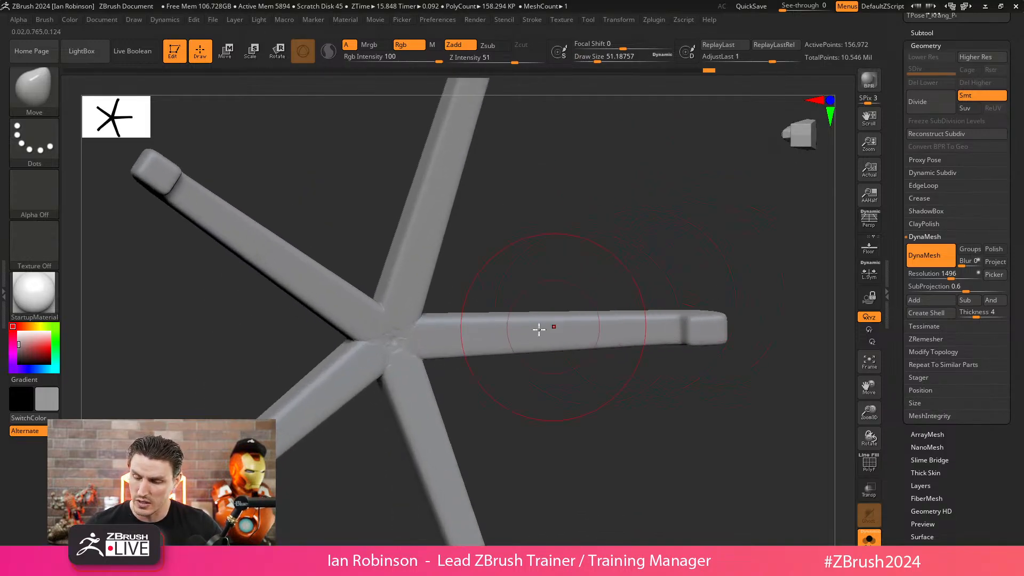
mouse_move(487, 278)
left_mouse_down()
mouse_move(477, 285)
mouse_move(481, 274)
left_mouse_up()
key("s")
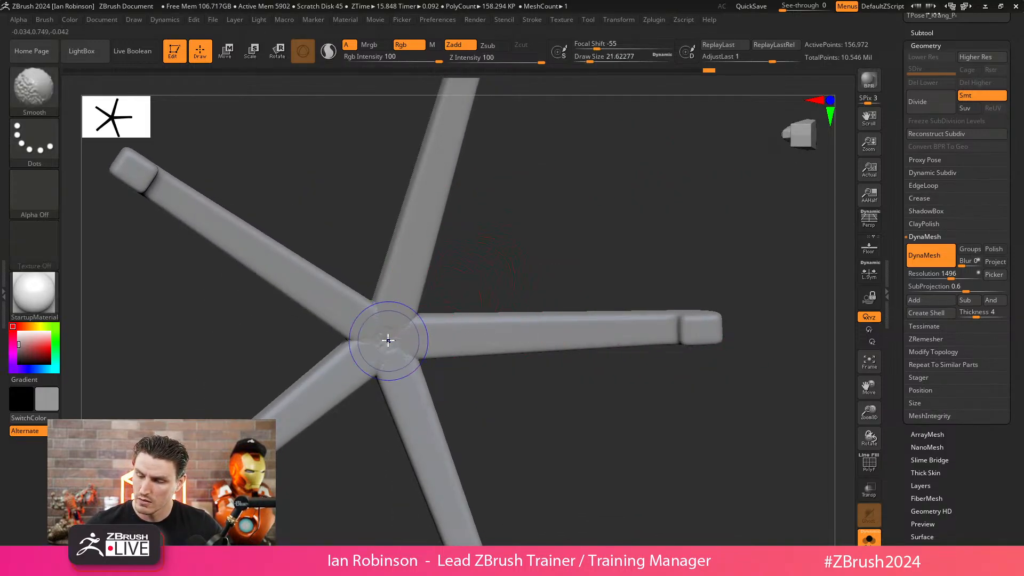
left_click_drag(387, 340, 395, 304, "shift")
mouse_move(496, 408)
left_mouse_down()
mouse_move(549, 345)
mouse_move(512, 373)
left_mouse_up()
left_click_drag(372, 320, 370, 315, "shift")
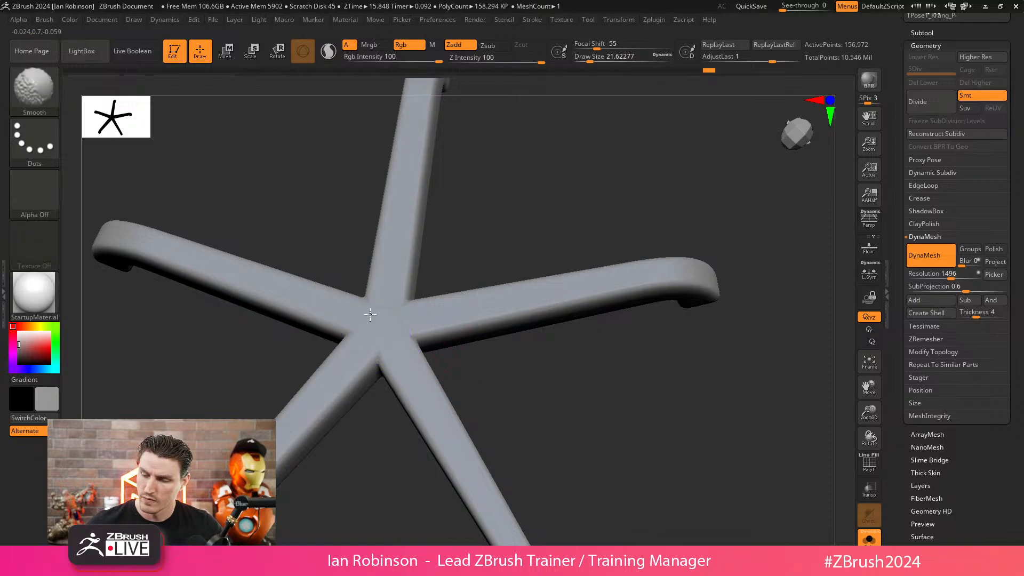
- Show the wireframe from above, lasso-mask the lower-right leg outside the hub and give it its own polygroup
mouse_move(483, 373)
right_mouse_down()
mouse_move(565, 381)
mouse_move(528, 413)
mouse_move(446, 444)
mouse_move(429, 379)
right_mouse_up()
key("shift+f")
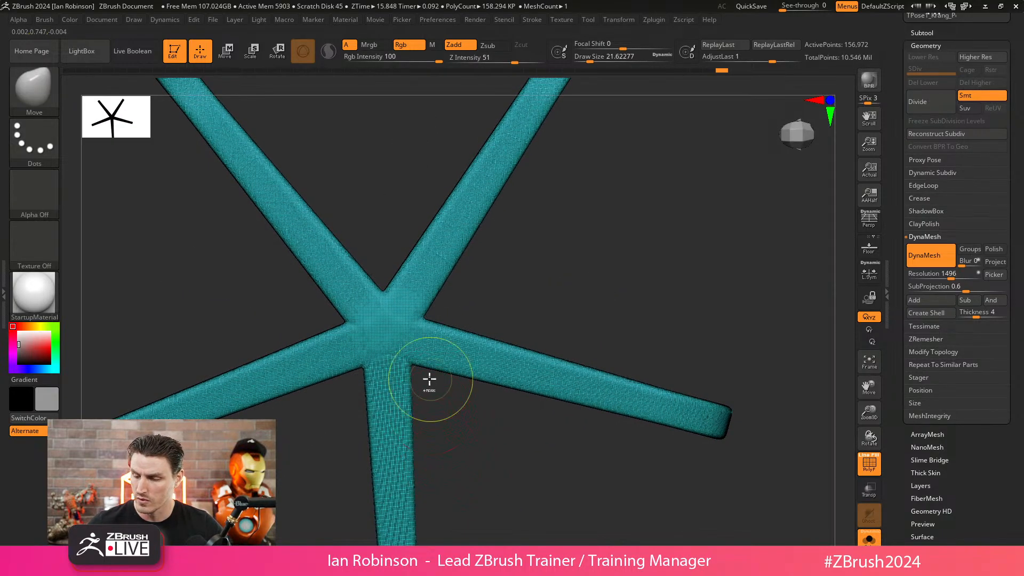
mouse_move(429, 379)
left_mouse_down("ctrl")
mouse_move(703, 501)
mouse_move(535, 286)
mouse_move(430, 313)
left_mouse_up("ctrl")
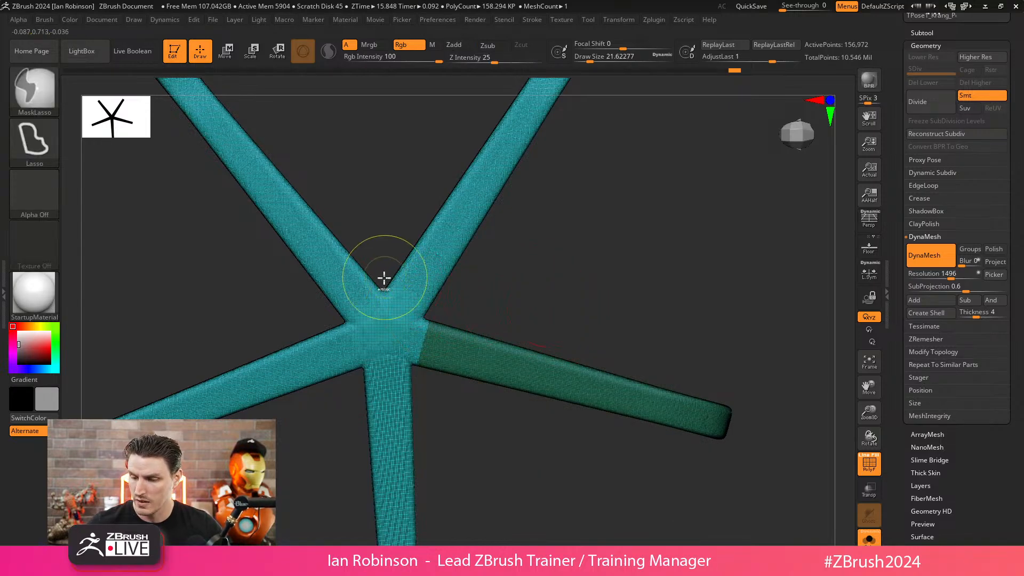
- Lasso-mask the whole upper-right leg up to the hub and turn it into a separate polygroup
mouse_move(388, 283)
left_mouse_down("ctrl")
mouse_move(537, 267)
mouse_move(528, 238)
left_mouse_up("ctrl")
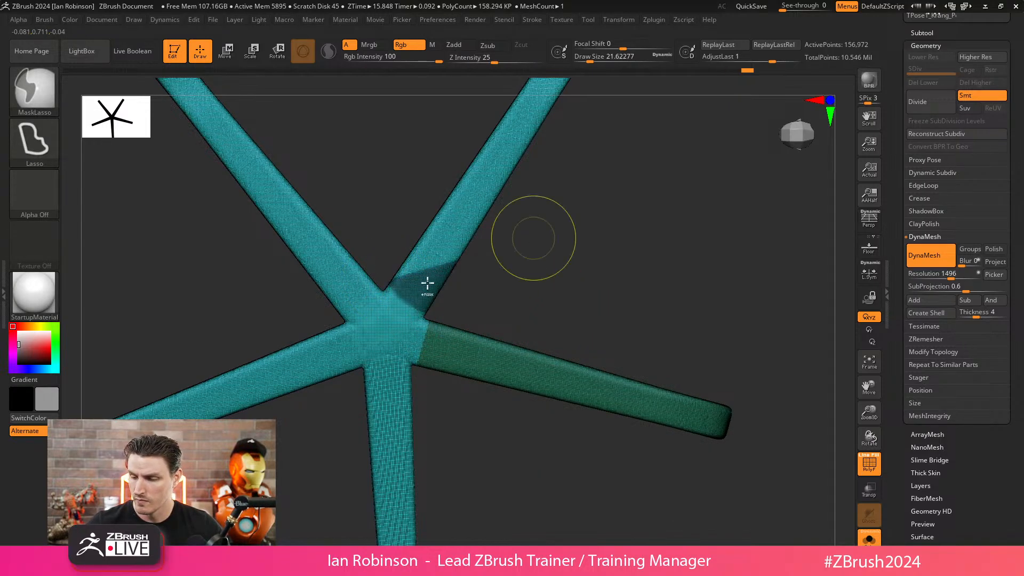
mouse_move(382, 280)
left_mouse_down("ctrl")
mouse_move(484, 319)
mouse_move(436, 310)
mouse_move(386, 268)
mouse_move(436, 310)
mouse_move(426, 314)
left_mouse_up("ctrl")
right_click(430, 315)
mouse_move(587, 270)
left_mouse_down("alt")
mouse_move(590, 232)
mouse_move(563, 302)
left_mouse_up("alt")
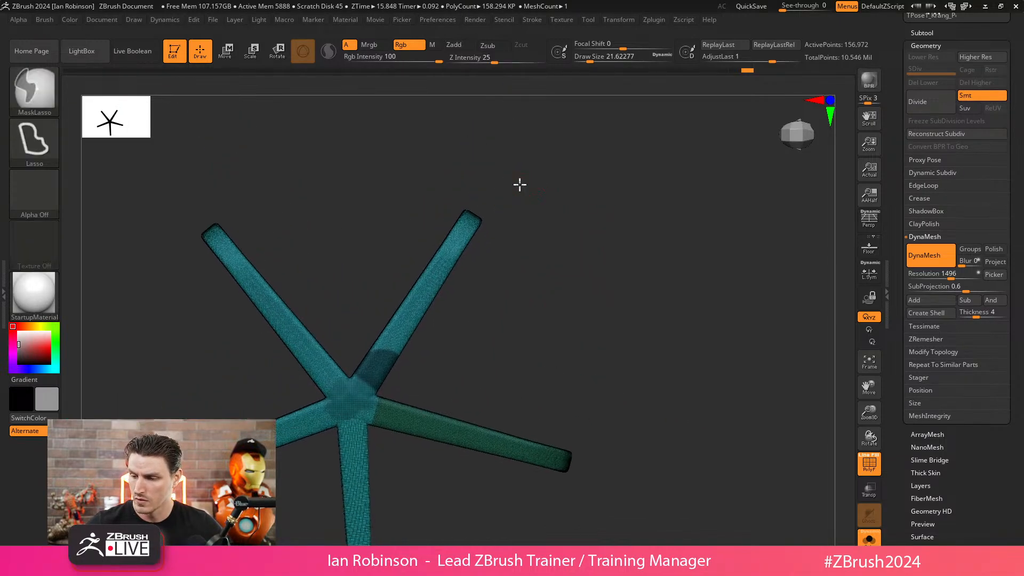
mouse_move(519, 184)
left_mouse_down("ctrl")
mouse_move(349, 334)
mouse_move(503, 327)
mouse_move(480, 327)
mouse_move(507, 317)
left_mouse_up("ctrl")
key("ctrl+w")
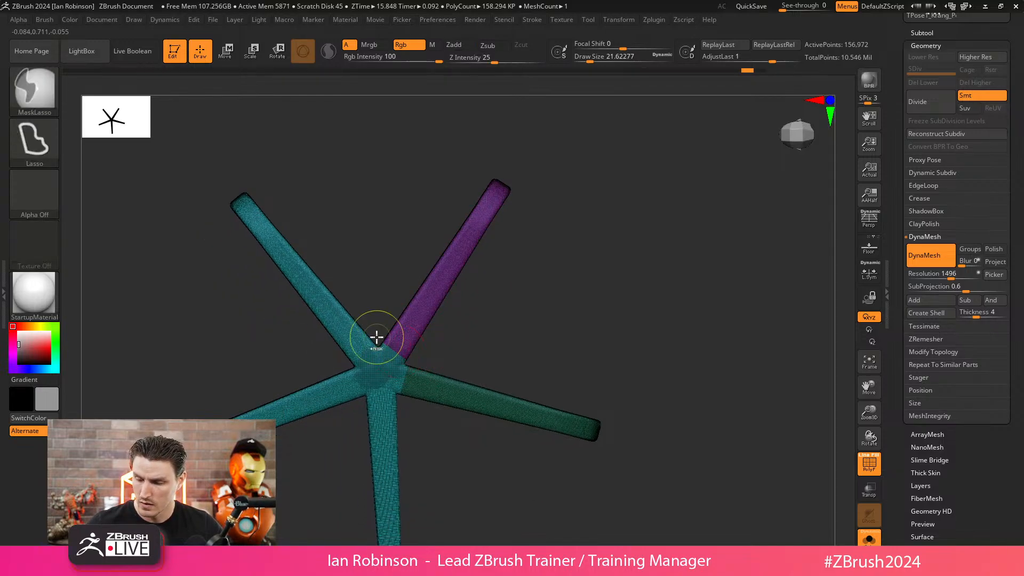
- Mask each of the remaining three legs up to the hub and assign each its own polygroup
mouse_move(377, 337)
left_mouse_down("ctrl")
mouse_move(201, 272)
mouse_move(302, 363)
mouse_move(346, 366)
mouse_move(320, 450)
mouse_move(363, 404)
left_mouse_up("ctrl")
key("ctrl+w")
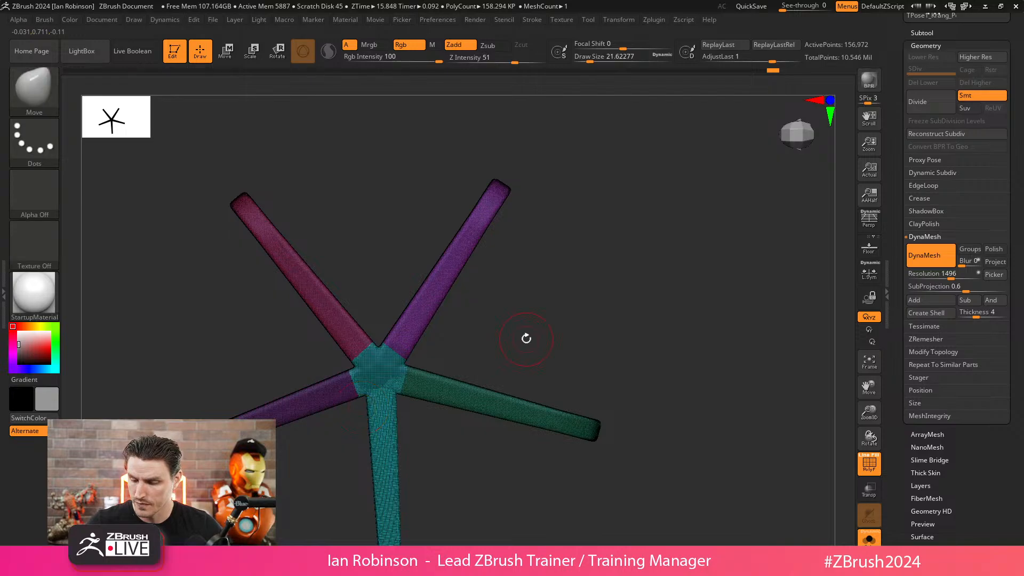
left_click_drag(542, 336, 544, 267, "alt")
mouse_move(362, 333)
left_mouse_down("ctrl")
mouse_move(429, 536)
mouse_move(417, 348)
mouse_move(402, 330)
left_mouse_up("ctrl")
key("ctrl+w")
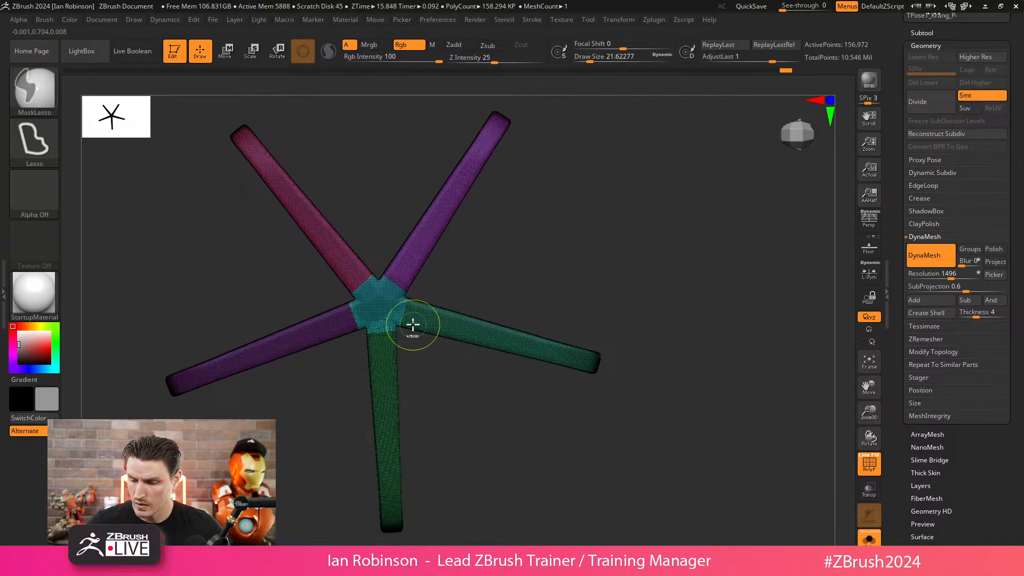
- Apply the Polish By Groups deformation to the chair legs to clean up the borders between legs and hub
left_click_drag(623, 279, 701, 304, "alt")
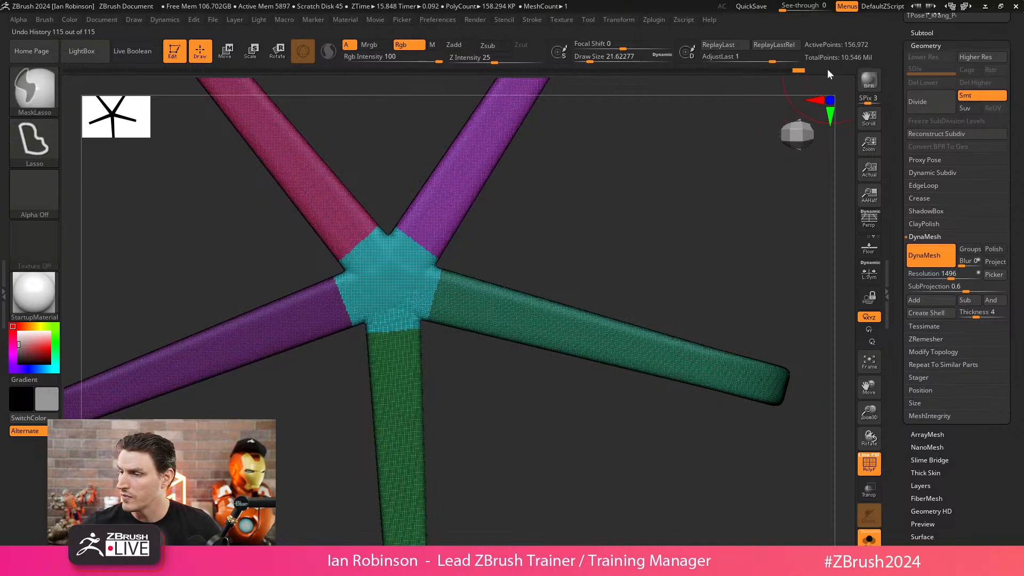
left_click(928, 32)
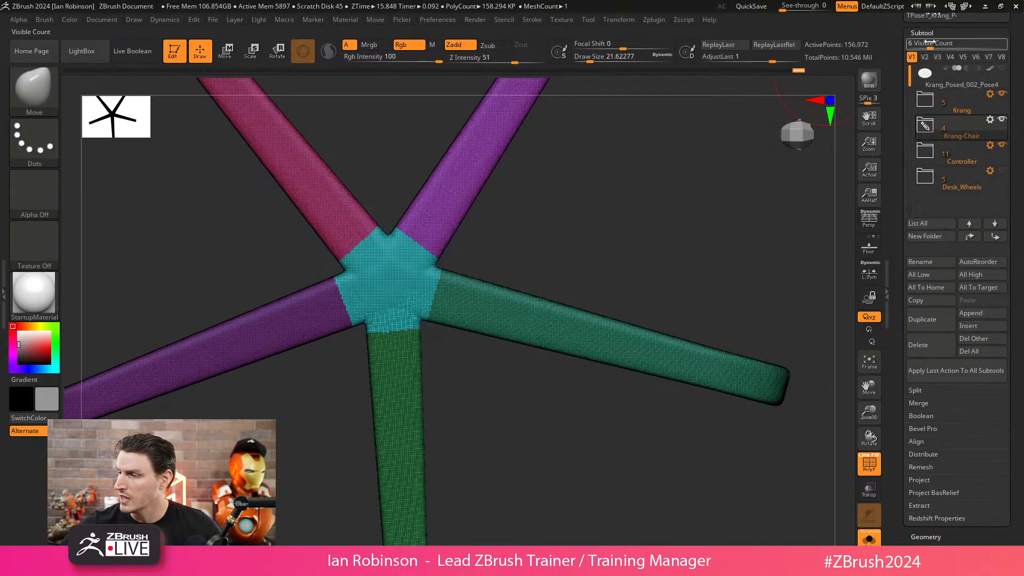
left_click_drag(631, 423, 594, 395)
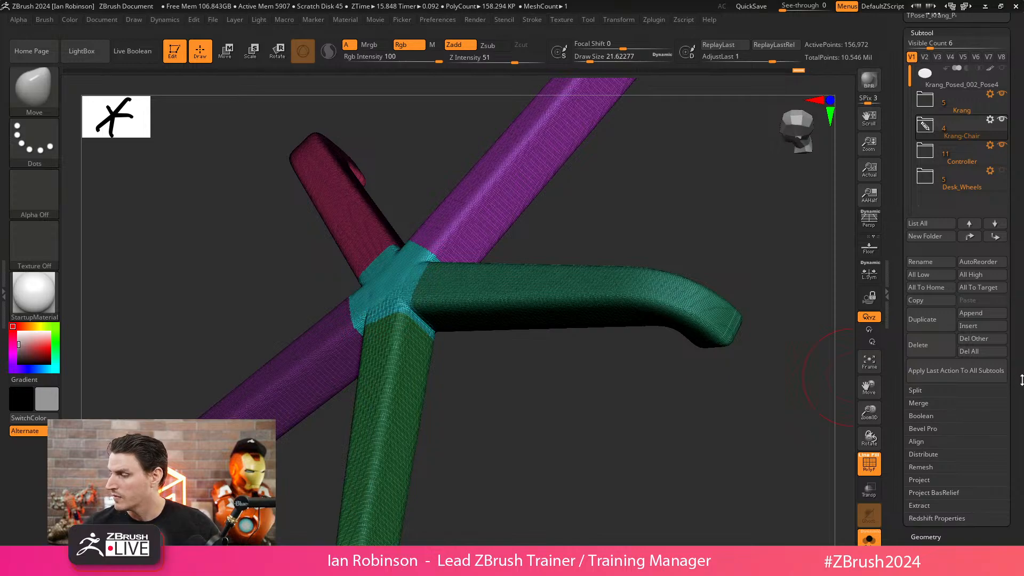
scroll(974, 389, "down", 5)
left_click(936, 411)
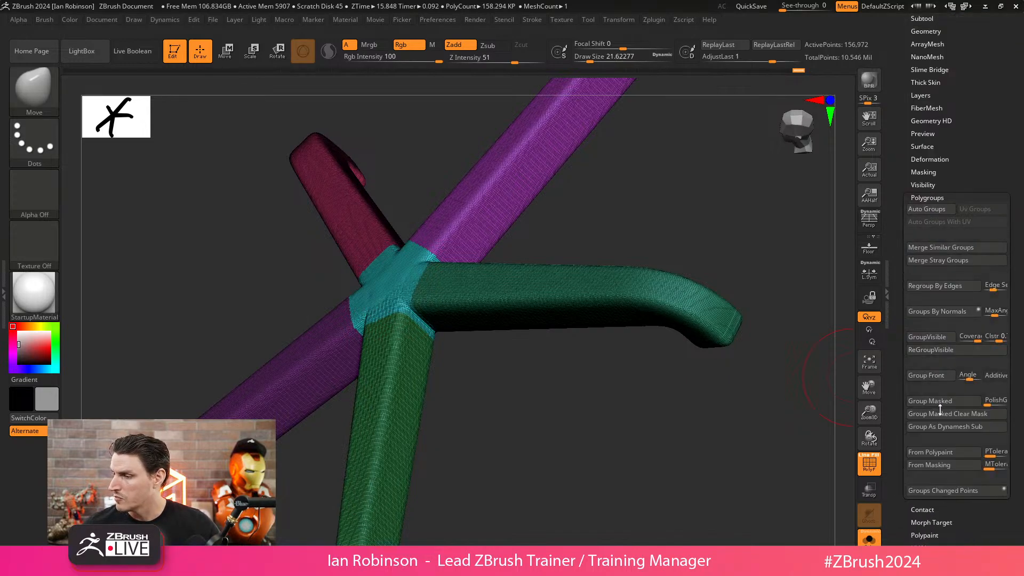
left_click(939, 197)
left_click(939, 157)
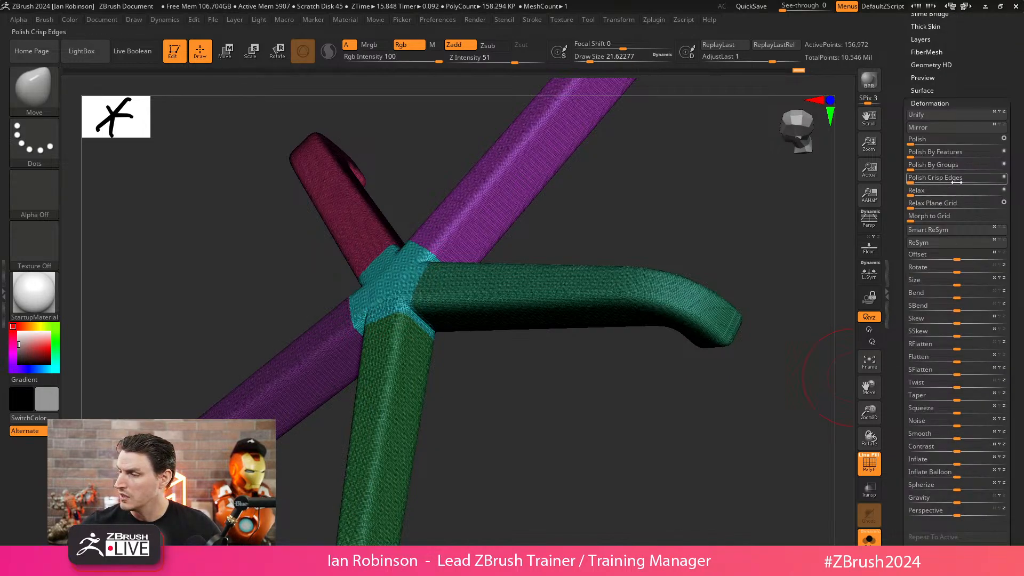
left_click(952, 163)
left_click_drag(709, 284, 530, 397)
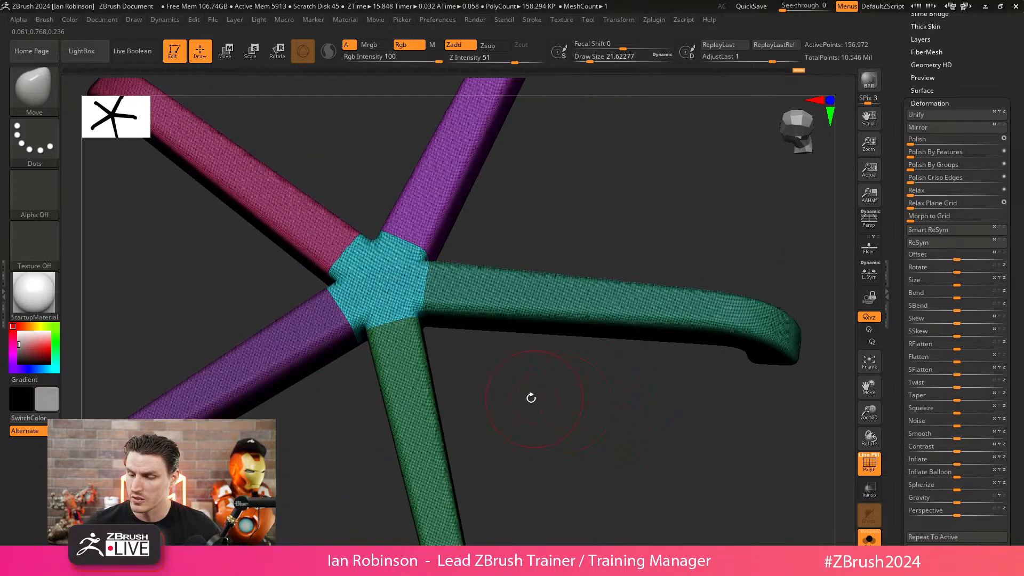
- Remesh the chair legs with ZRemesher, using target polygons count 10, AdaptiveSize 0, KeepGroups enabled and SmoothGroups 0
left_click_drag(445, 344, 576, 436)
left_click_drag(980, 66, 973, 118)
left_click(929, 25)
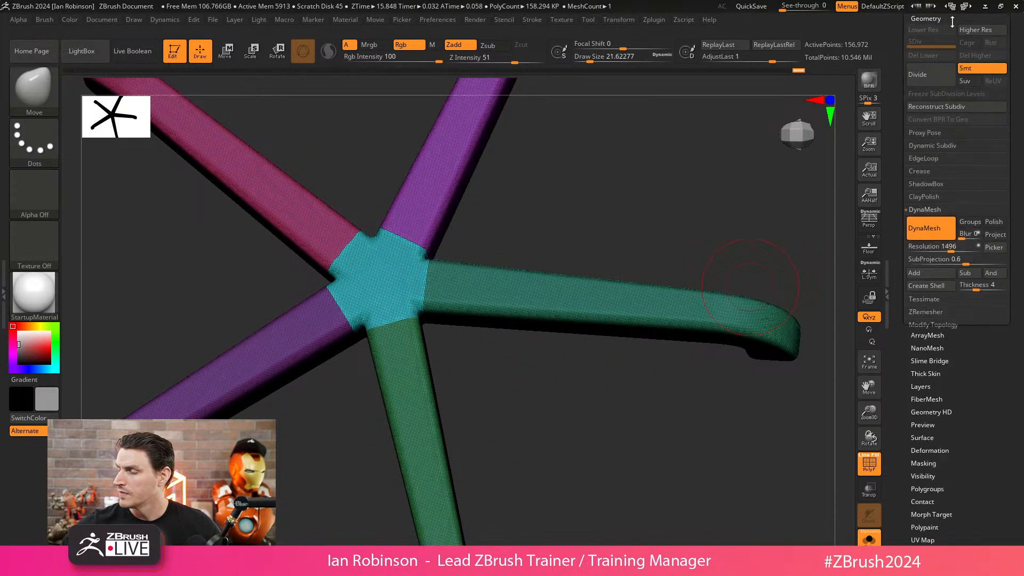
left_click(938, 210)
left_click(937, 233)
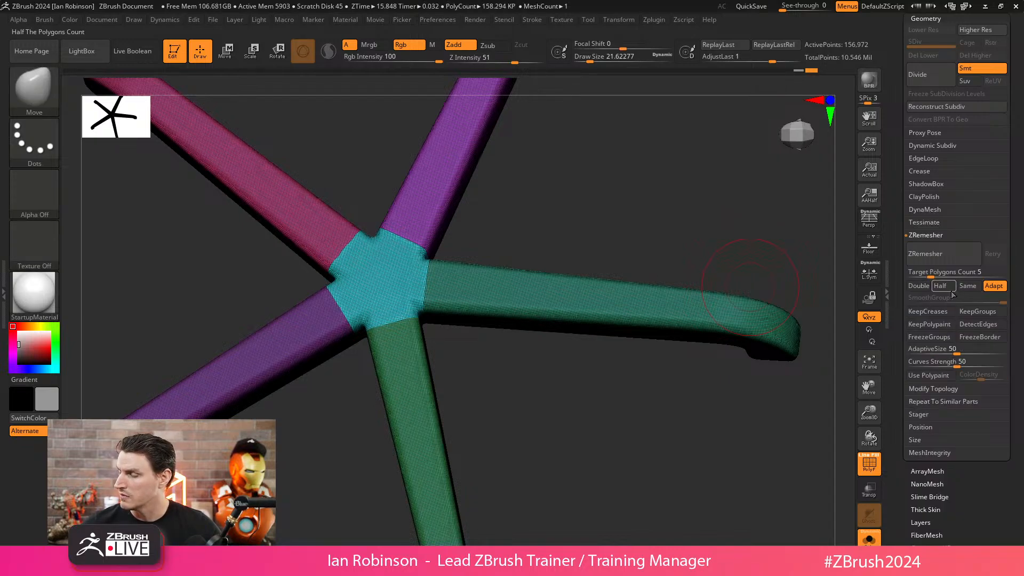
left_click_drag(932, 274, 944, 272)
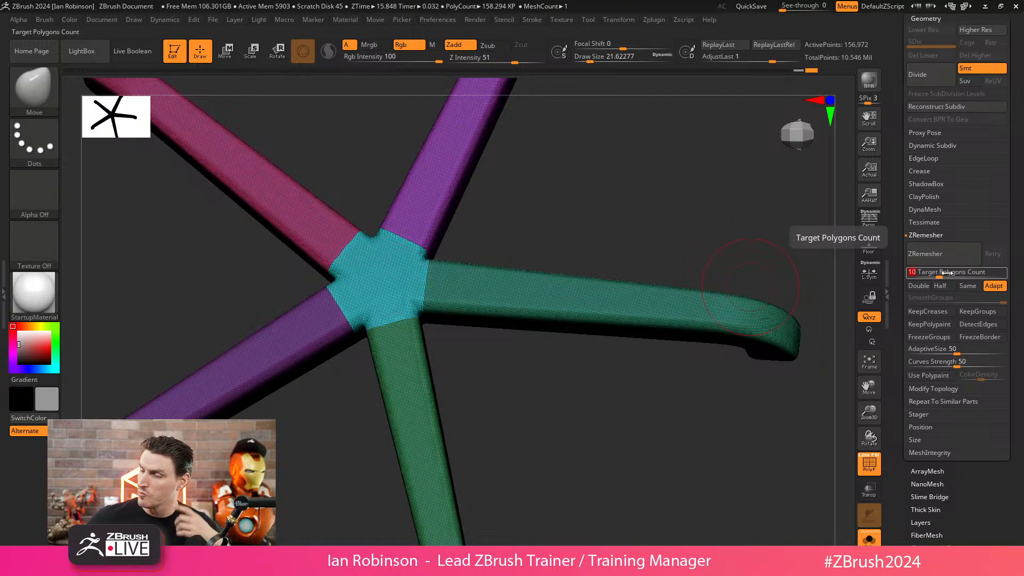
key("Return")
left_click_drag(954, 349, 909, 349)
left_click(978, 311)
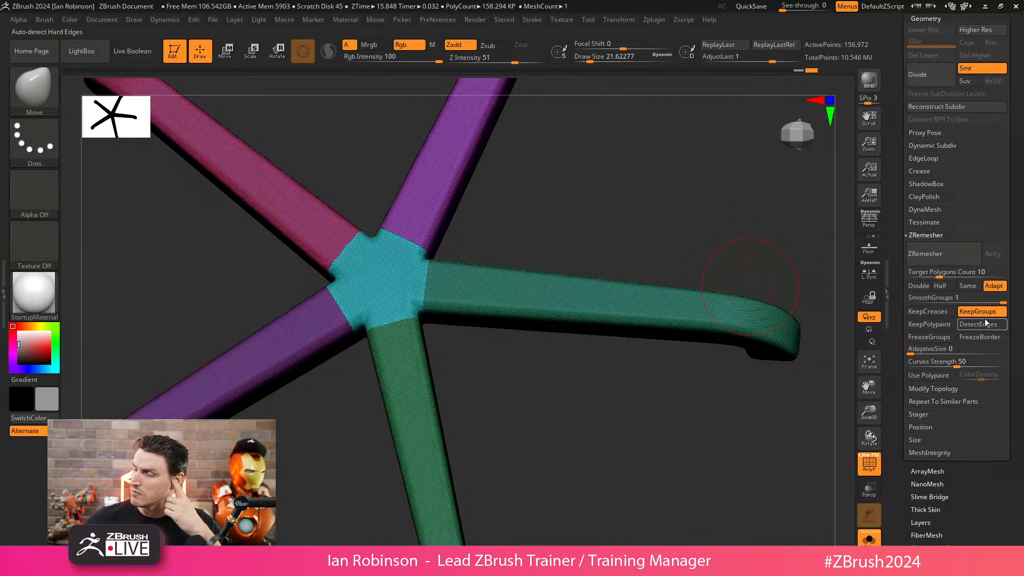
left_click_drag(949, 297, 909, 298)
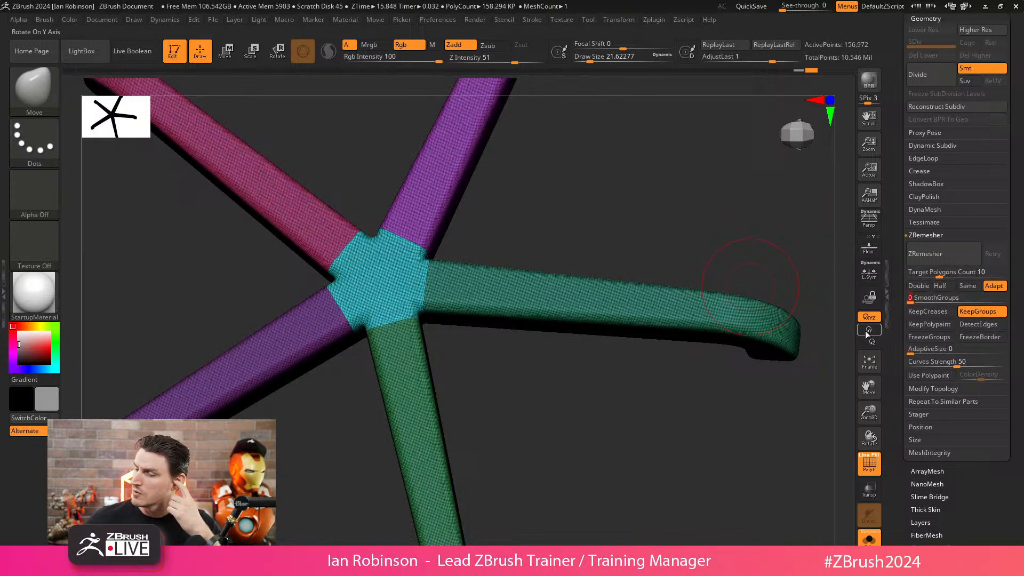
left_click(944, 254)
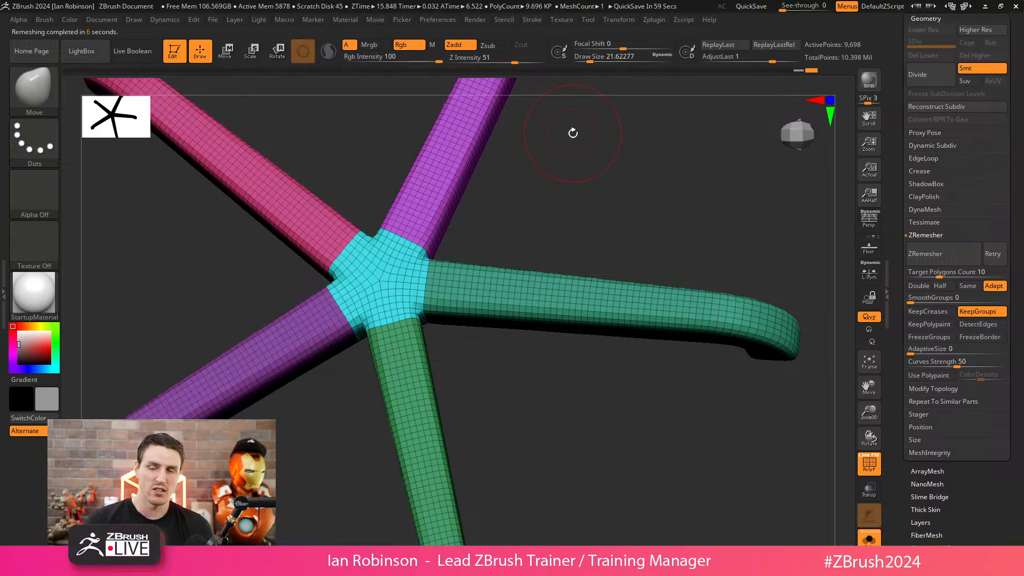
- Subdivide the remeshed chair legs twice, up to subdivision level 3
left_click_drag(573, 130, 623, 334)
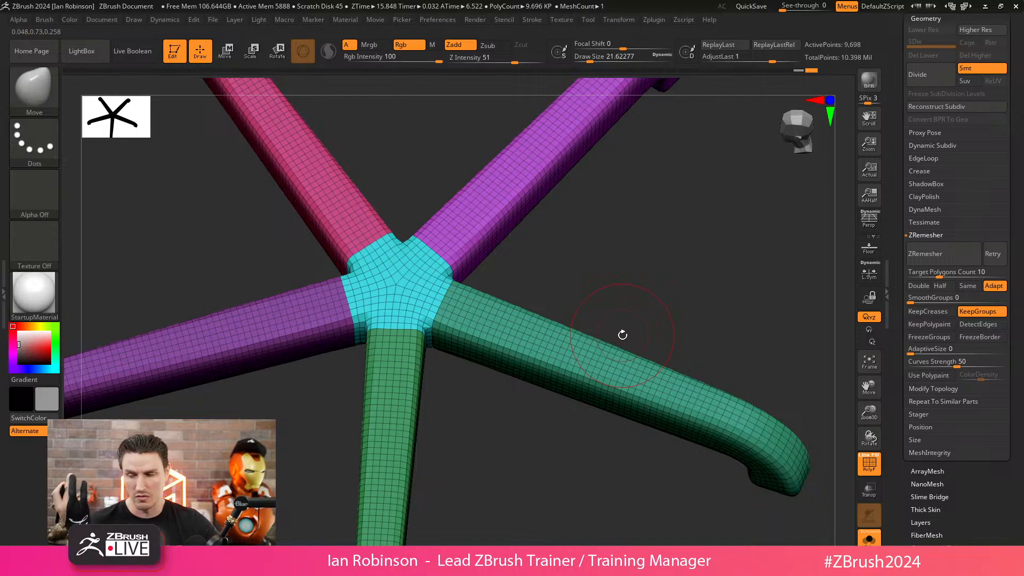
key("ctrl+d")
key("ctrl+d")
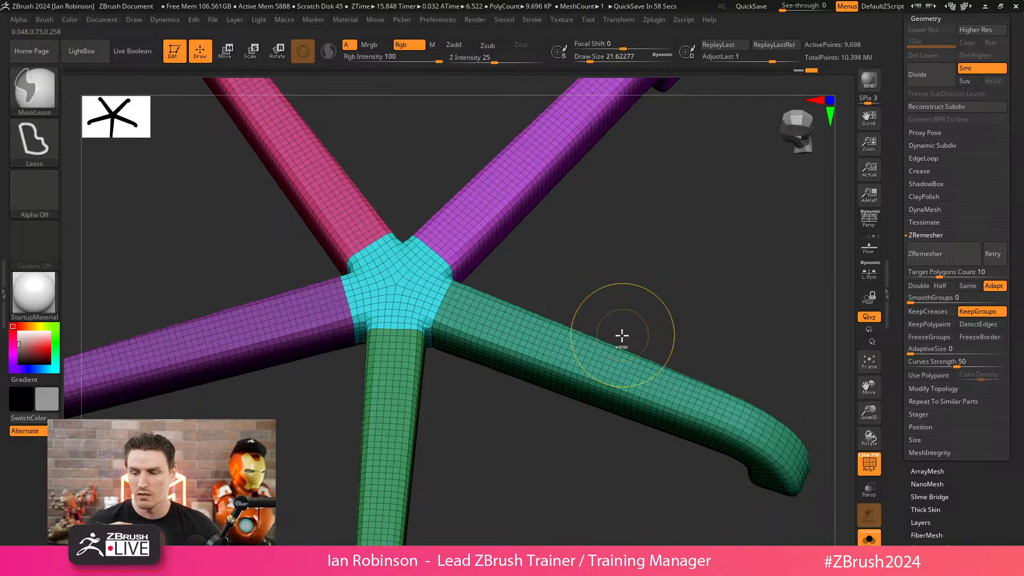
key("shift+f")
key("shift+f")
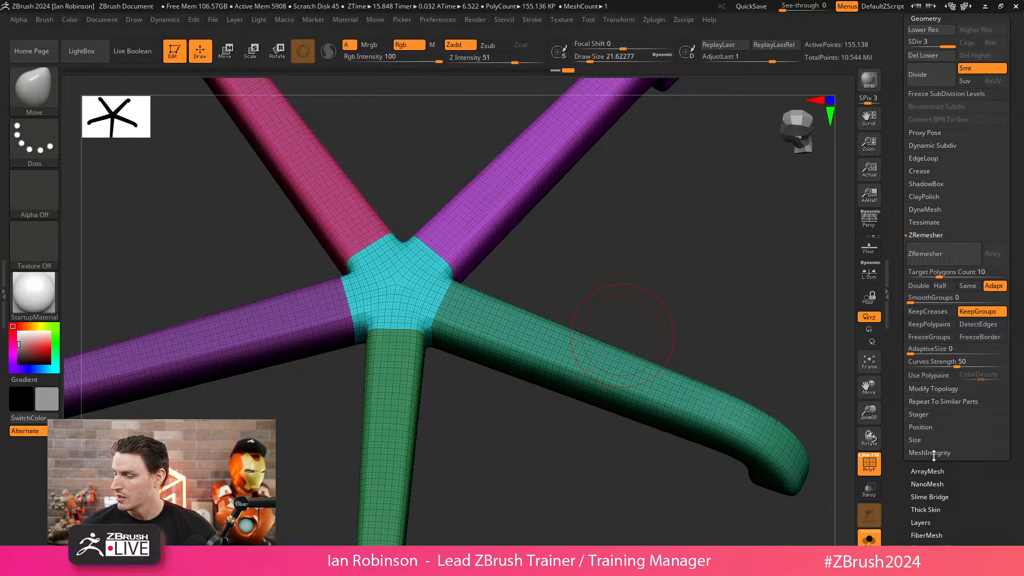
- Open the subtool Project options and inspect the whole leg base without its wireframe
left_click(928, 235)
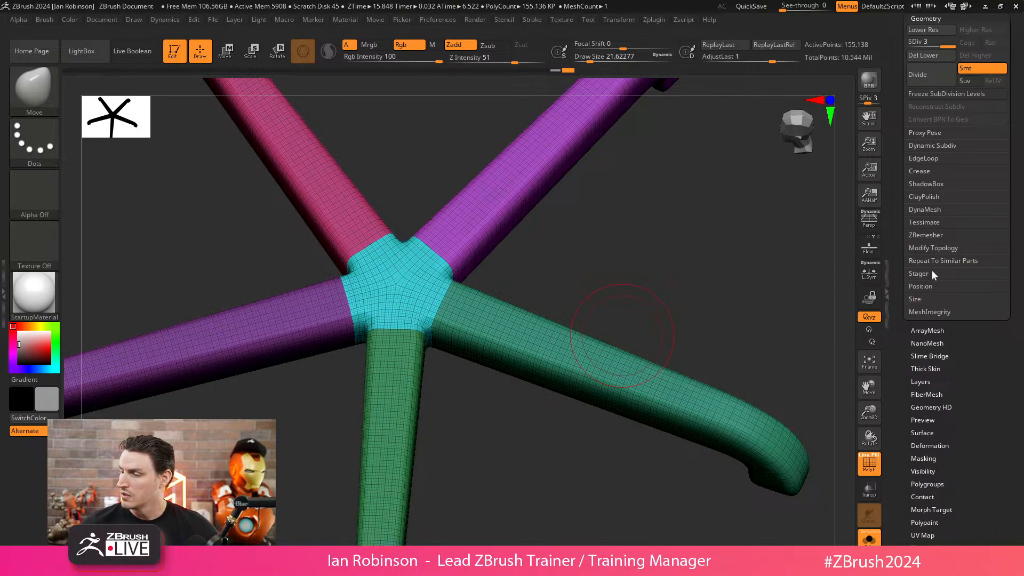
left_click_drag(1017, 58, 1009, 104)
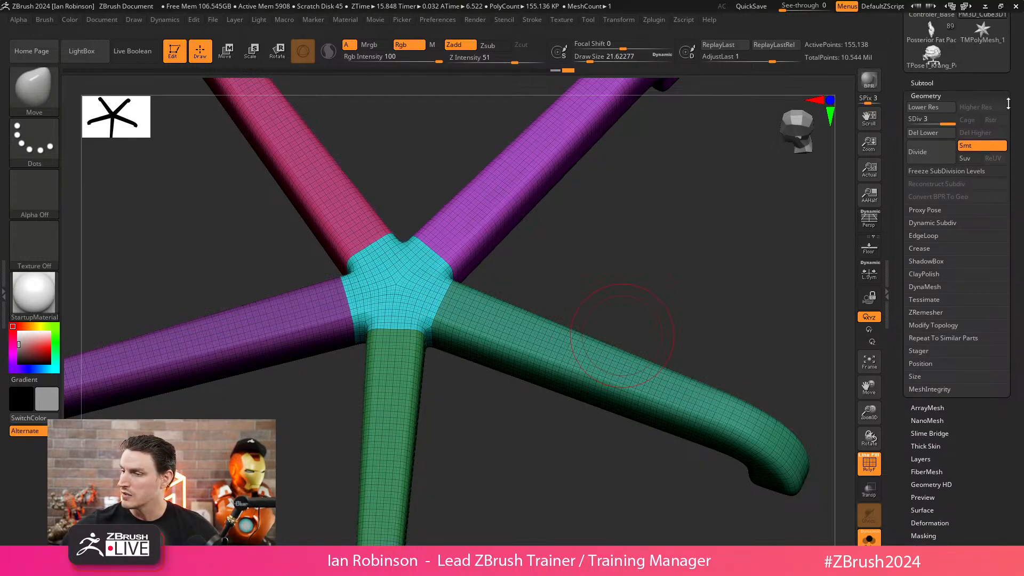
left_click(932, 83)
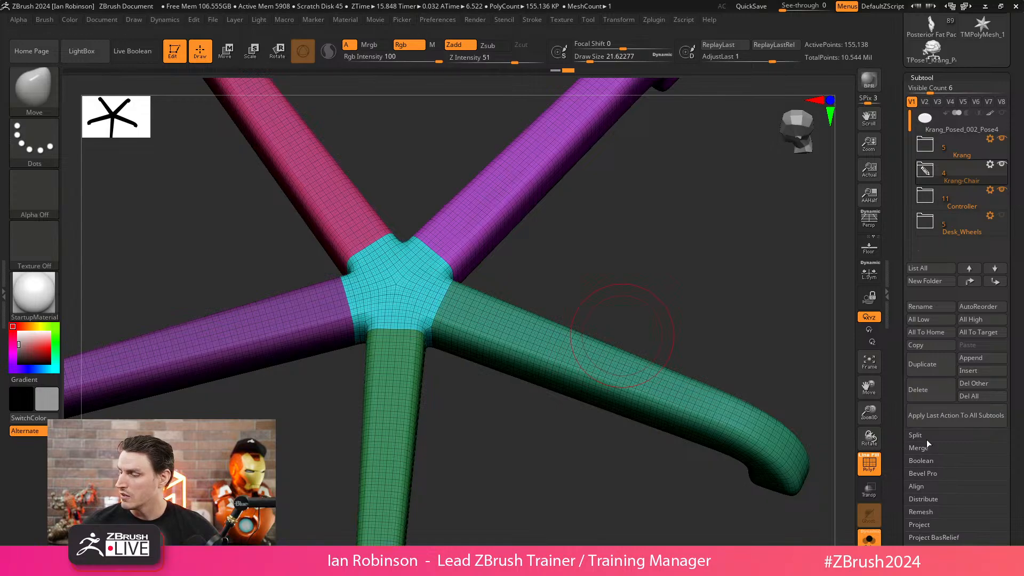
left_click(929, 525)
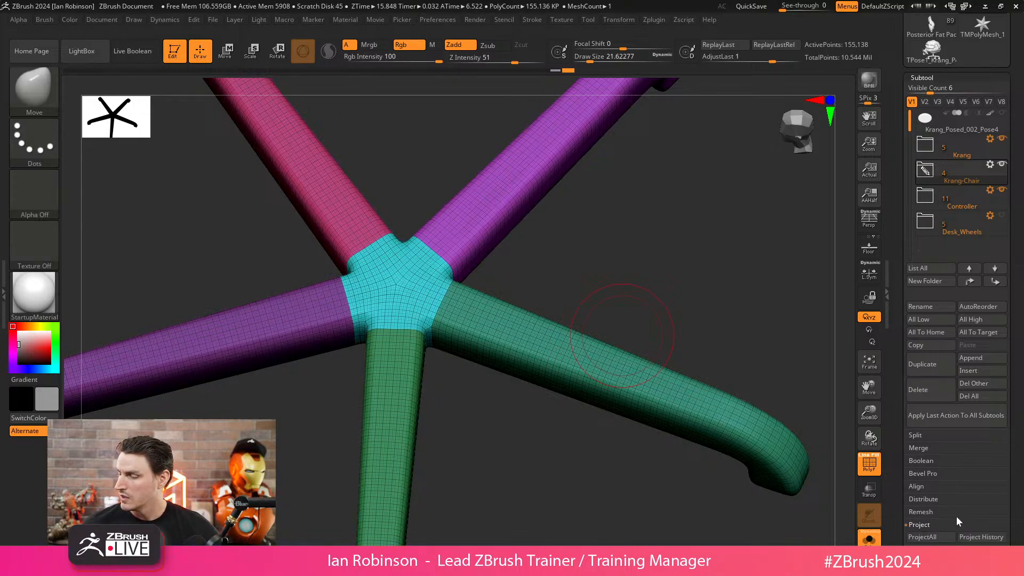
key("shift+f")
right_click_drag(622, 335, 509, 456, "ctrl")
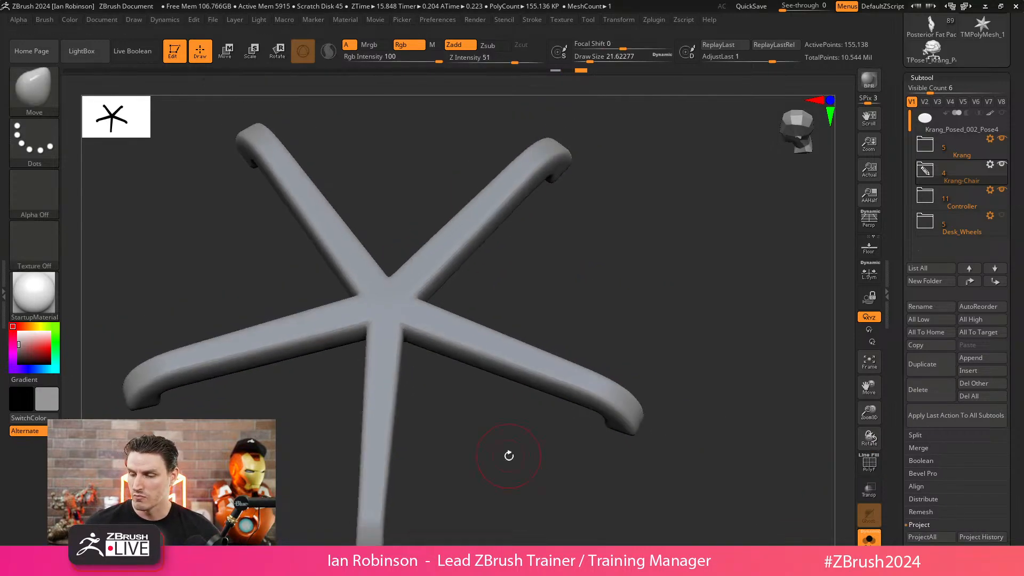
- Leave solo display to show the whole chair, select the cylindrical post above the leg hub and show its polygroup wireframe
key("alt+s")
left_click_drag(527, 509, 496, 479)
left_click(421, 313, "alt")
key("shift+f")
key("shift+f")
key("shift+f")
left_click_drag(416, 485, 402, 473)
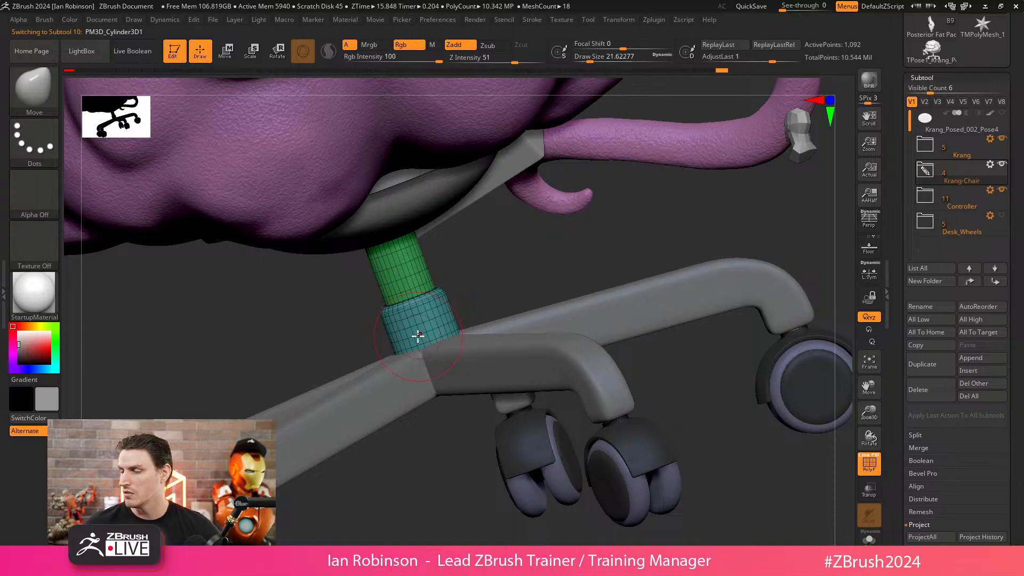
- Check the subdivision levels of the post and its neighbouring subtools in the Geometry settings, ending on the leg base
left_click(922, 77)
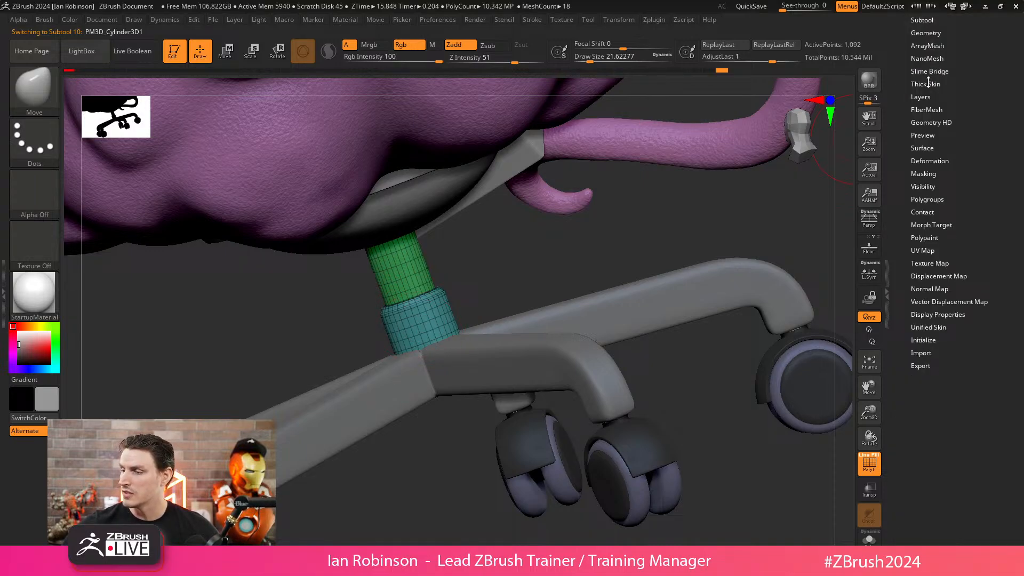
left_click_drag(933, 28, 942, 52)
left_click(932, 36)
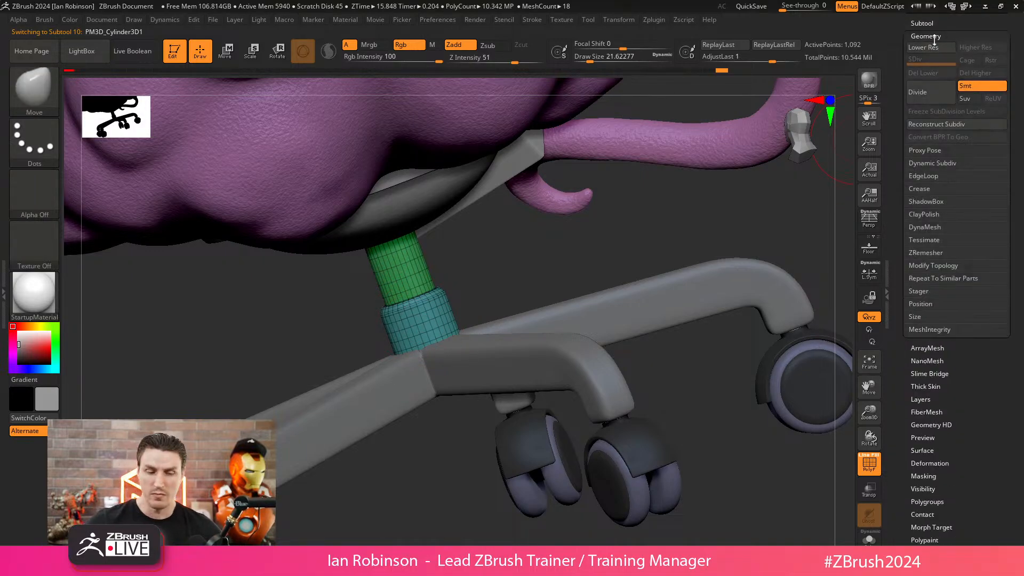
key("Down")
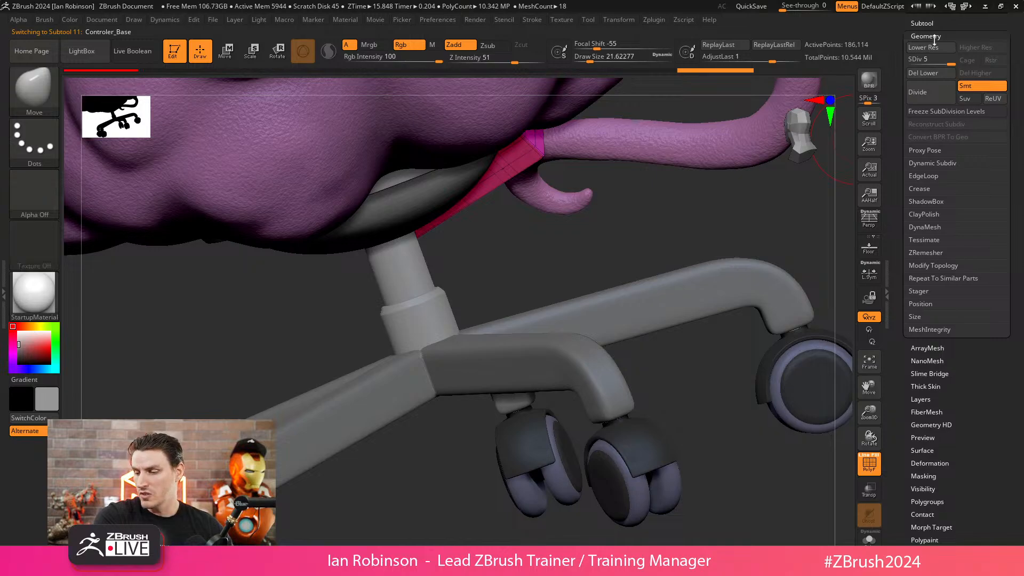
key("shift+f")
key("Up")
key("Up")
key("shift+f")
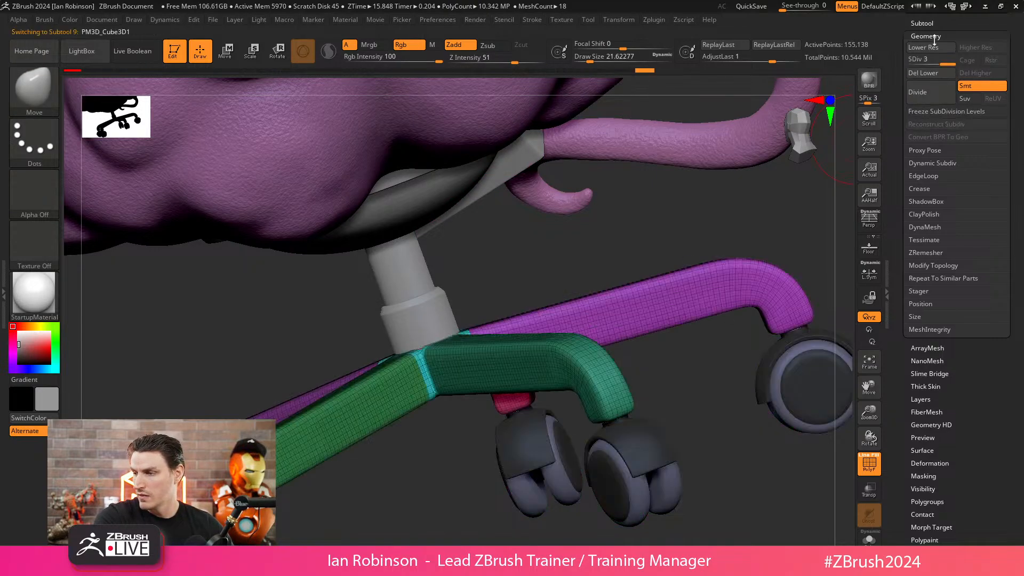
- Return to the cylindrical post subtool and raise it to subdivision level 3, matching the legs
key("Down")
key("shift+d")
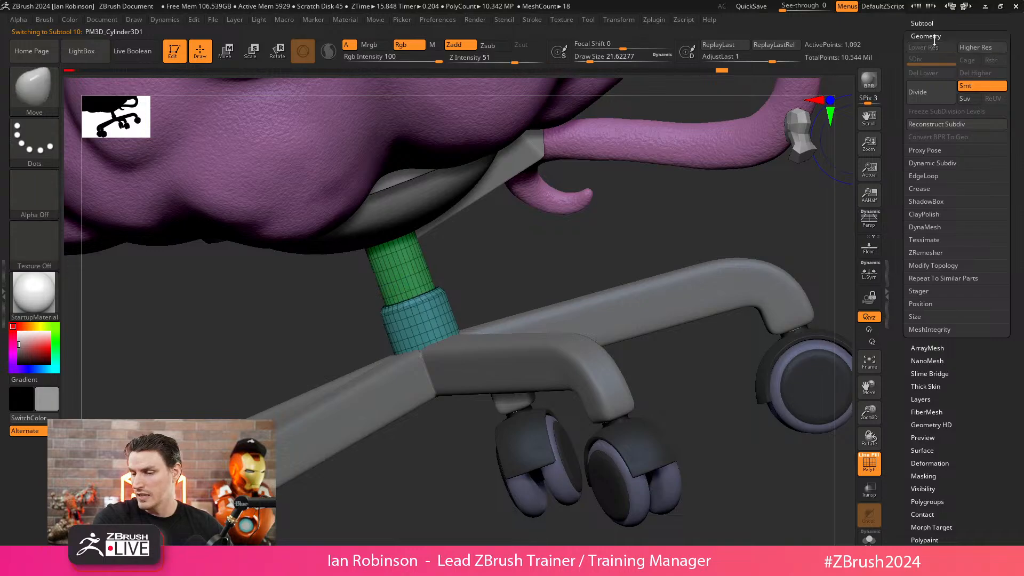
key("d")
key("d")
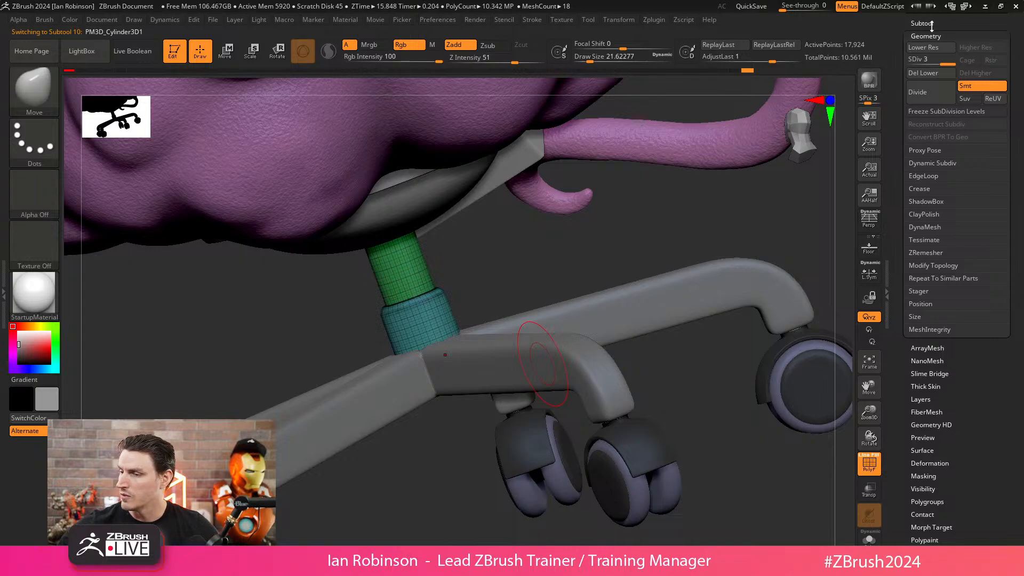
- Regroup the cylindrical post's polygroups with Groups By Normals and check the result on the chair
scroll(957, 400, "down", 3)
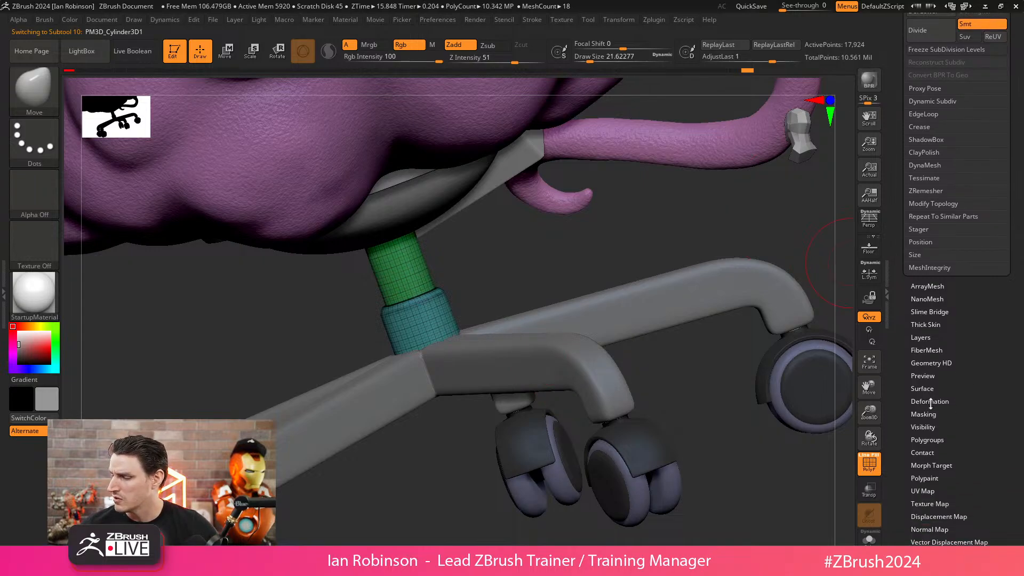
left_click(928, 439)
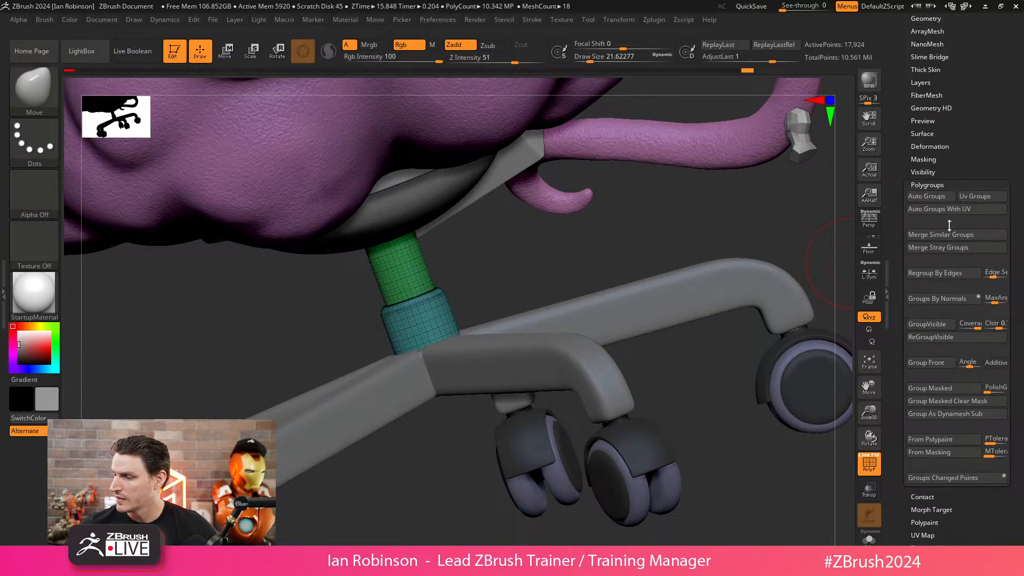
left_click(939, 301)
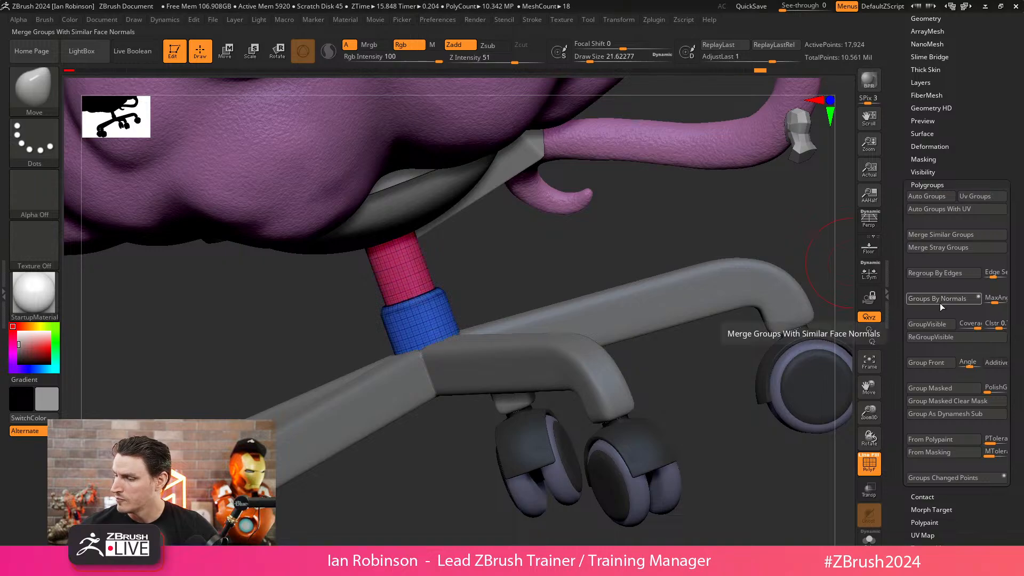
left_click_drag(681, 381, 700, 414, "alt")
key("shift+f")
key("shift+f")
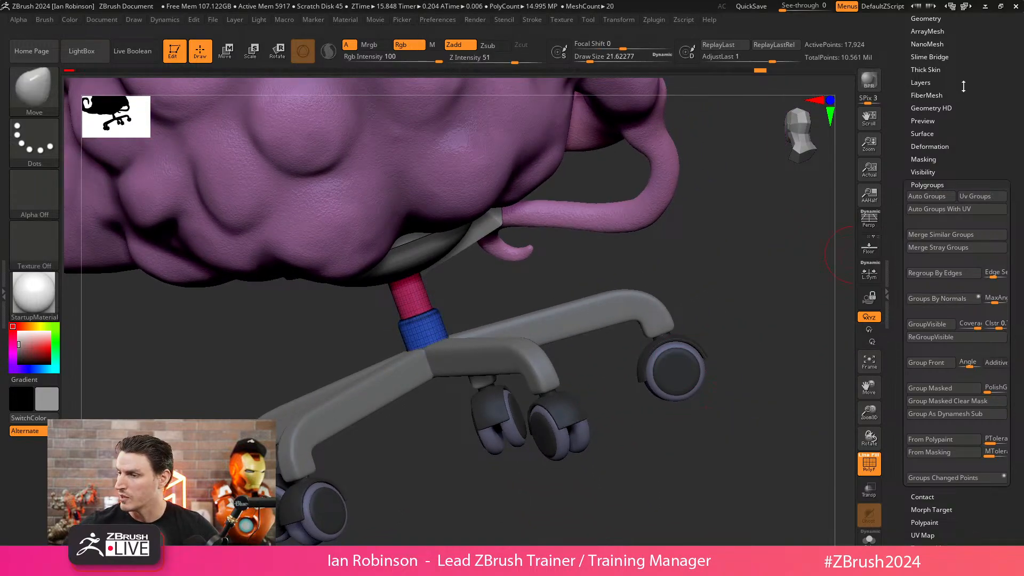
- Move PM3D_Cylinder3D1 above PM3D_Cube3D1 in the Krang-Chair folder, merge it down into the leg base and open the Geometry settings
scroll(963, 86, "up", 3)
left_click(922, 98)
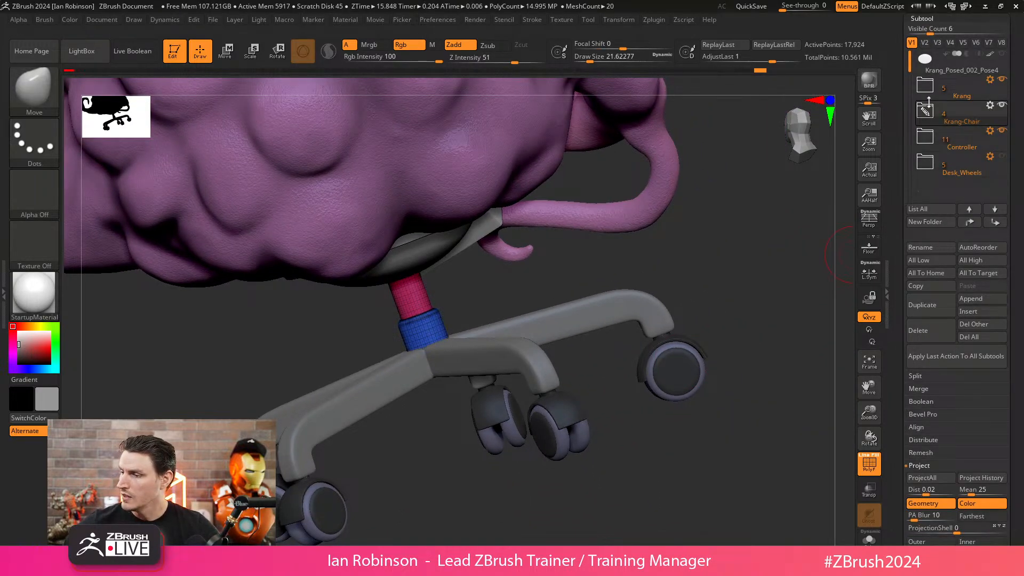
left_click(926, 109)
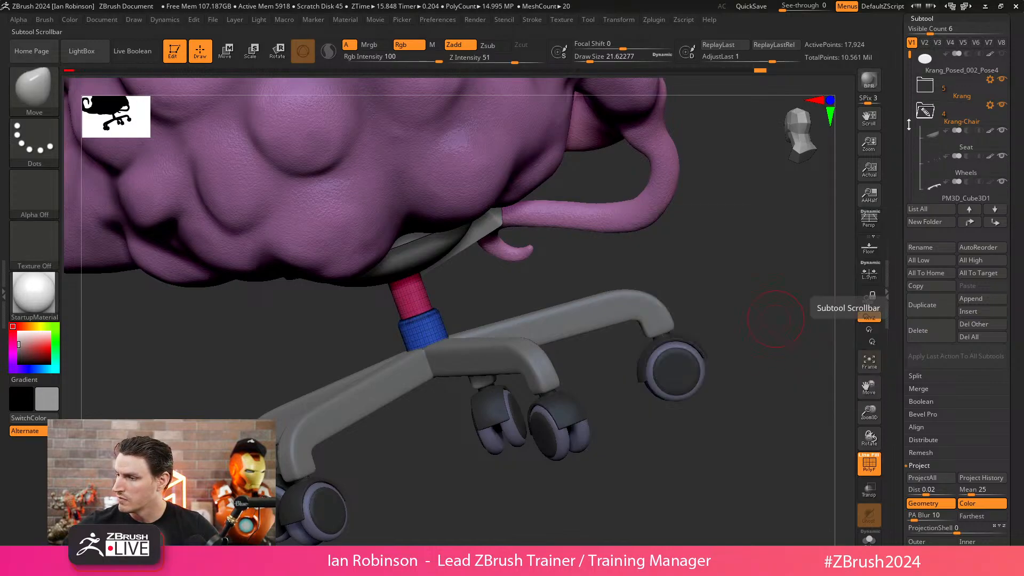
left_click_drag(910, 54, 910, 64)
left_click(977, 221)
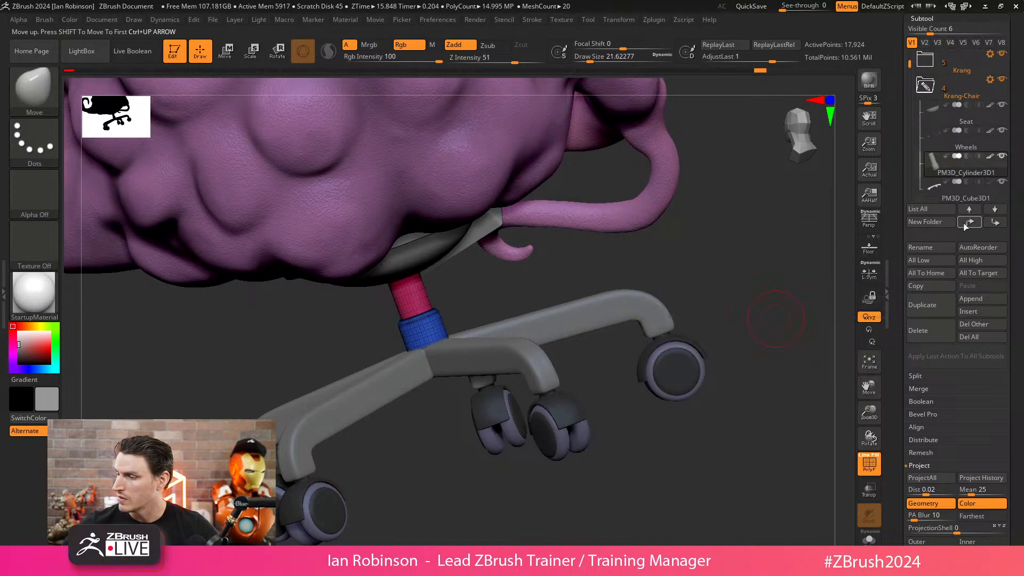
left_click(928, 390)
left_click(931, 404)
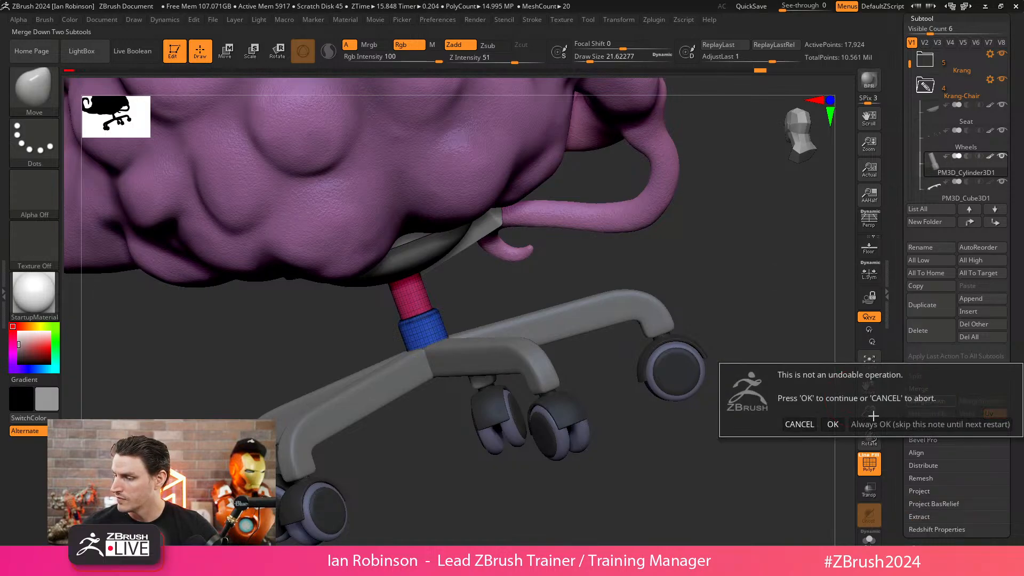
left_click(833, 425)
left_click(925, 21)
left_click(928, 31)
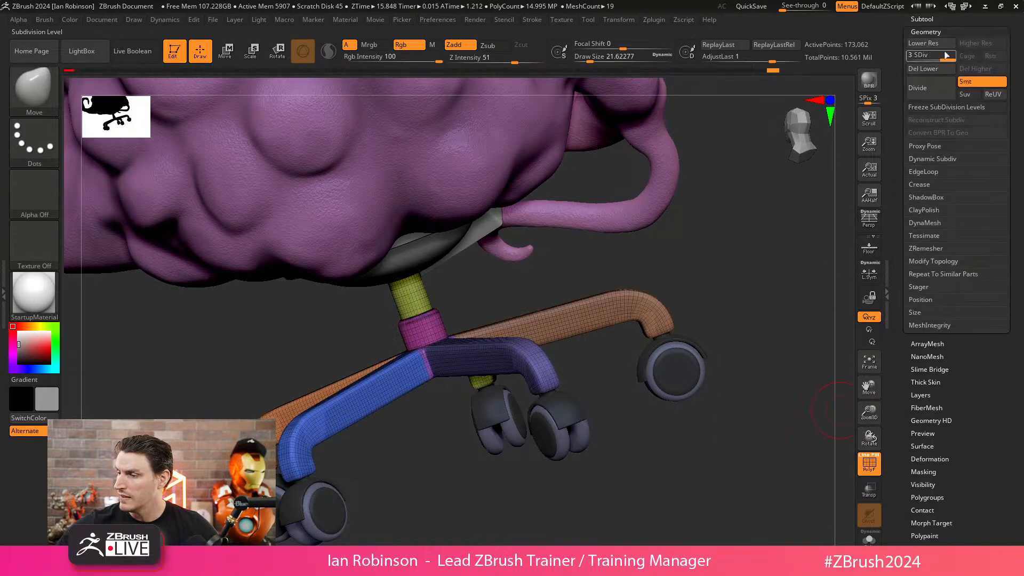
- Compare the chair base at subdivision levels 1 and 3, with and without its polygroup wireframe
key("shift+f")
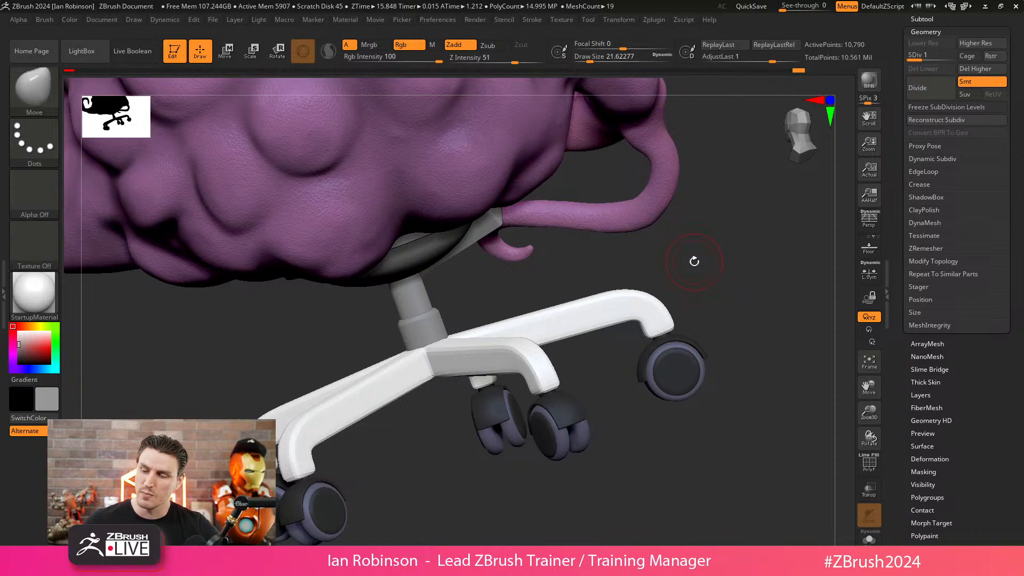
key("d")
key("d")
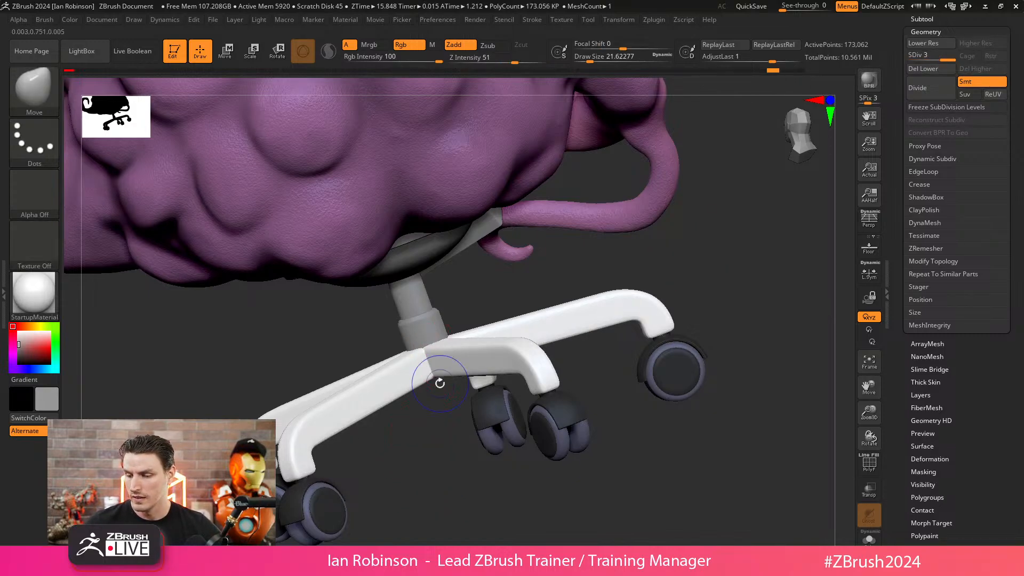
key("shift+d")
key("shift+d")
key("shift+f")
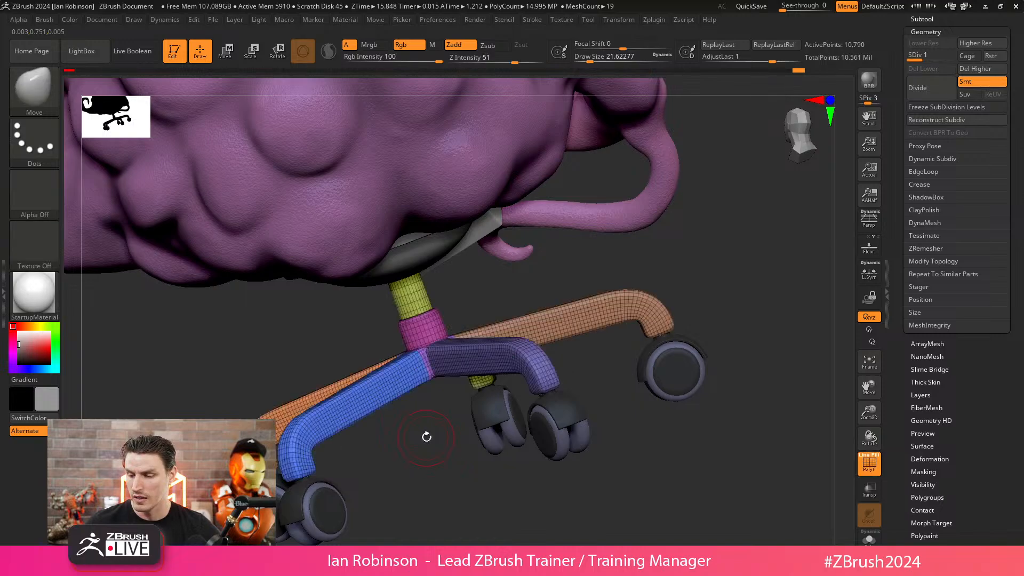
key("d")
key("d")
left_click(74, 19)
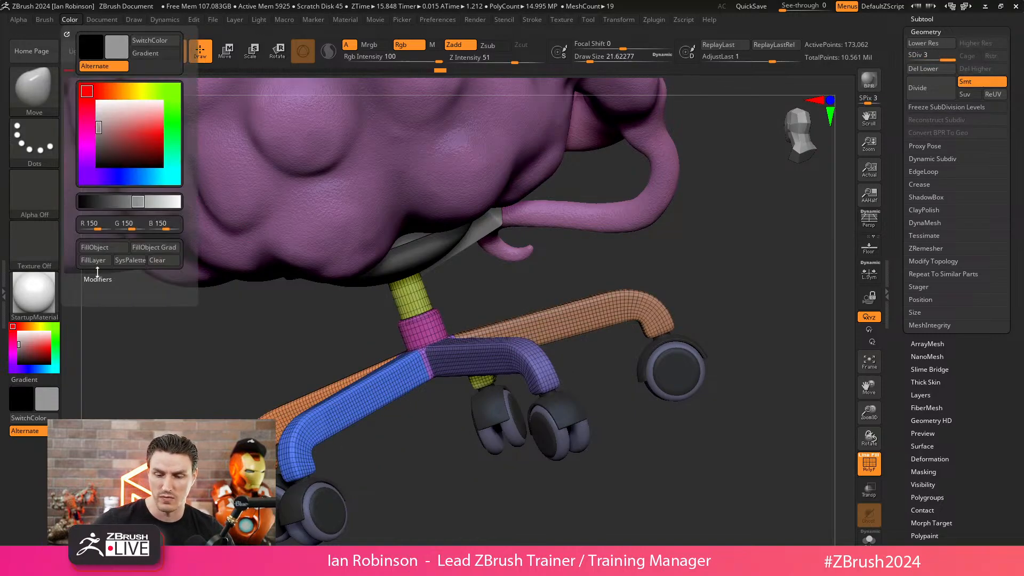
key("shift+f")
- Select the caster wheels subtool and subdivide it twice, up to subdivision level 3
left_click_drag(424, 458, 472, 457)
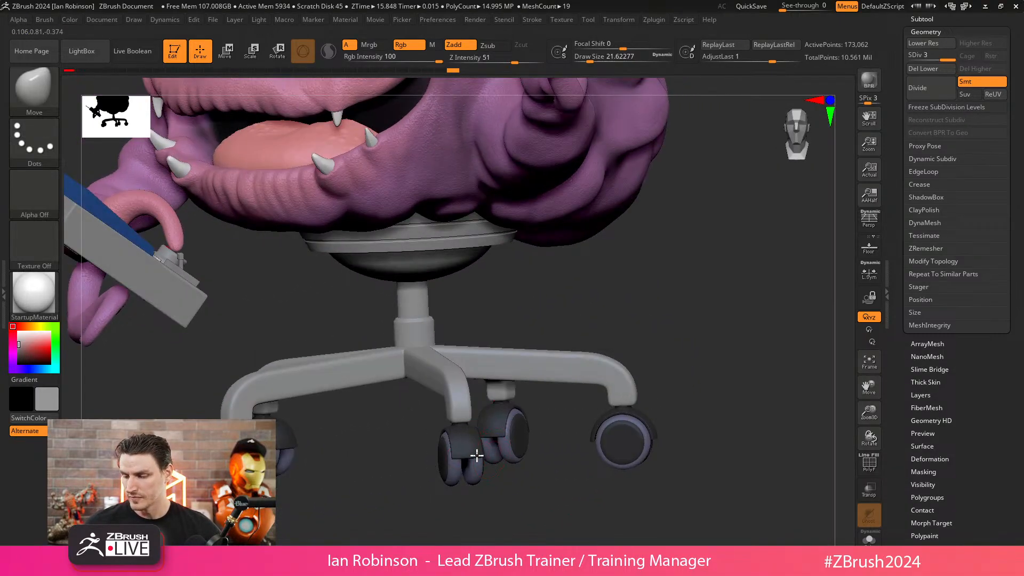
key("ctrl+d")
key("shift+f")
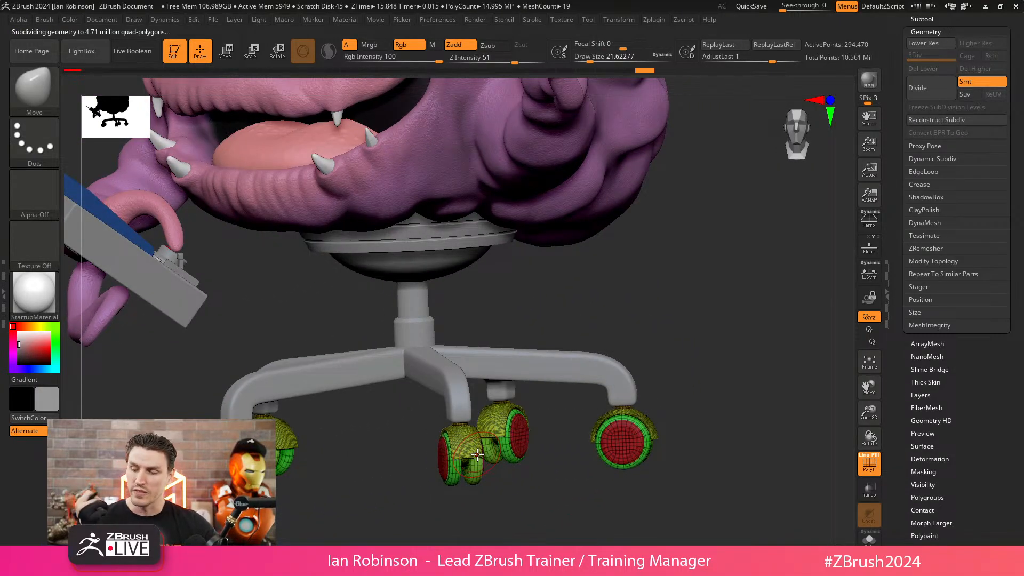
left_click_drag(368, 474, 351, 435, "alt")
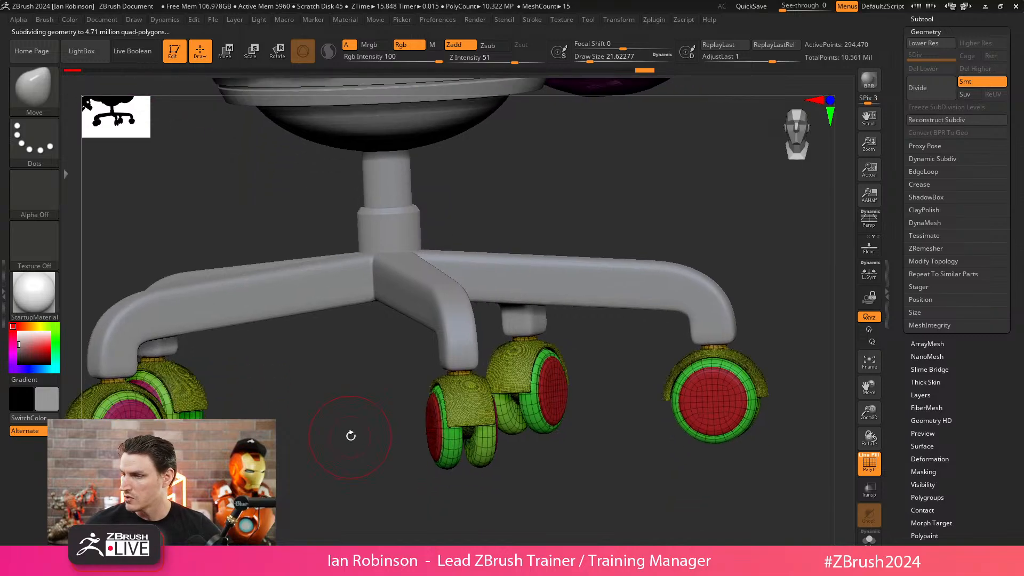
key("ctrl")
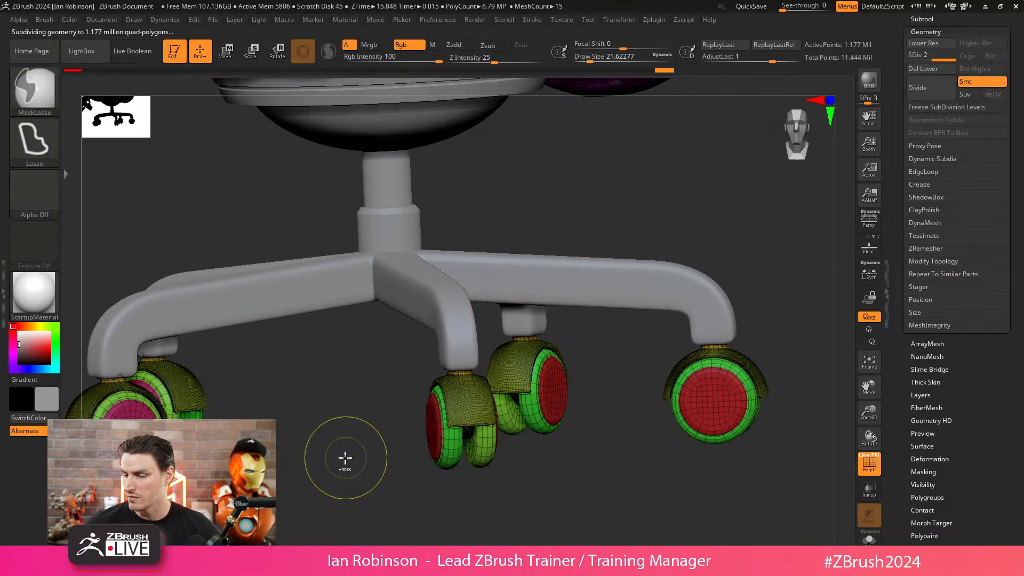
key("shift+f")
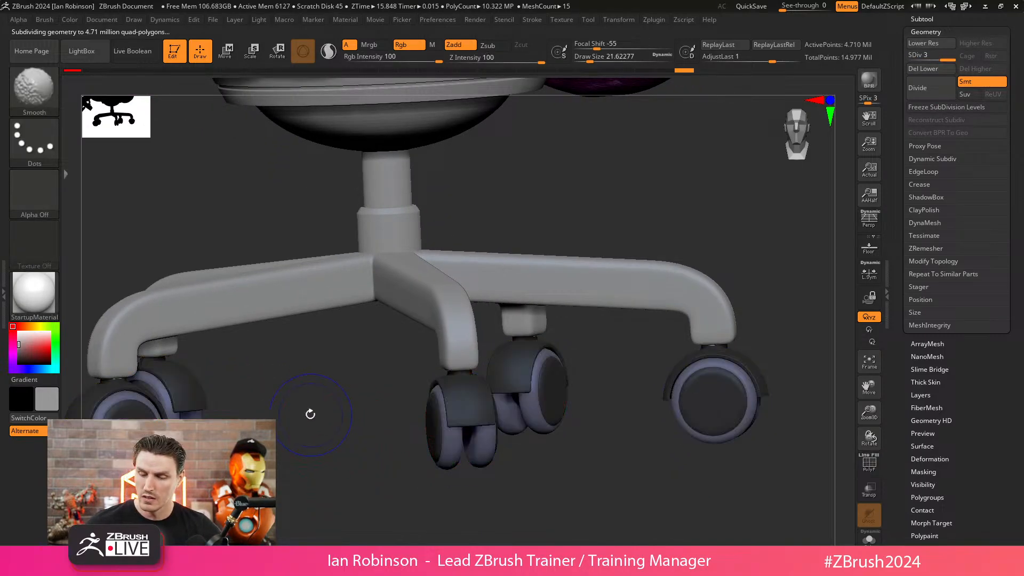
- Show the wireframe on the wheels and lower them to subdivision level 1
left_click_drag(344, 460, 336, 414, "alt")
key("shift+f")
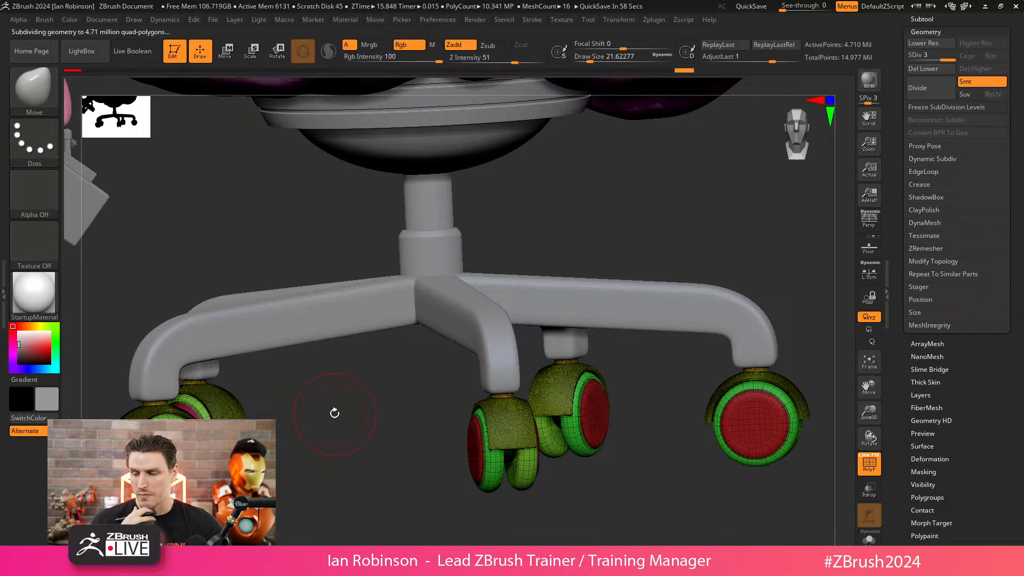
key("shift+d")
key("shift+d")
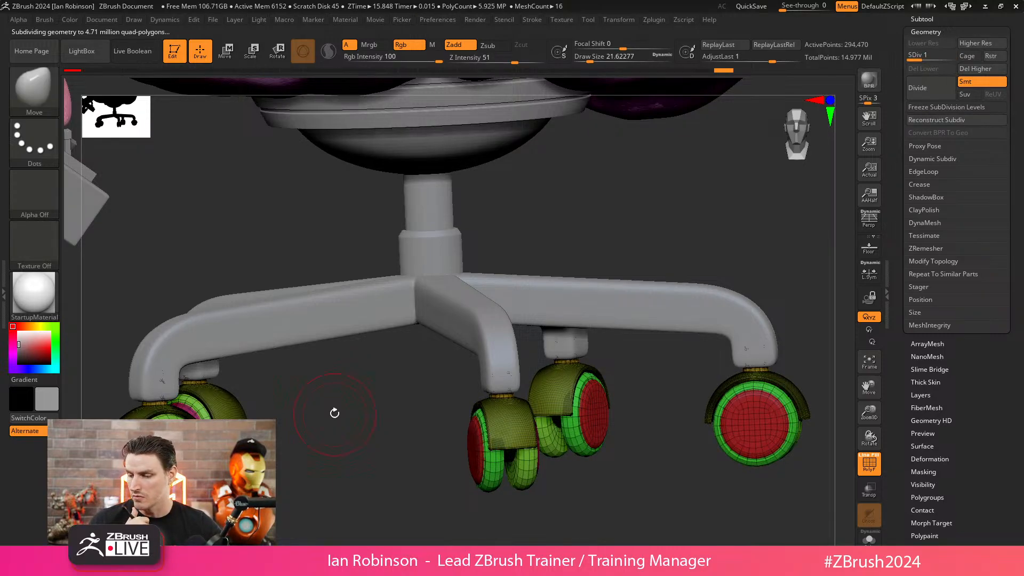
- Look over the UV Master plugin's unwrap options for the wheels
left_click(656, 21)
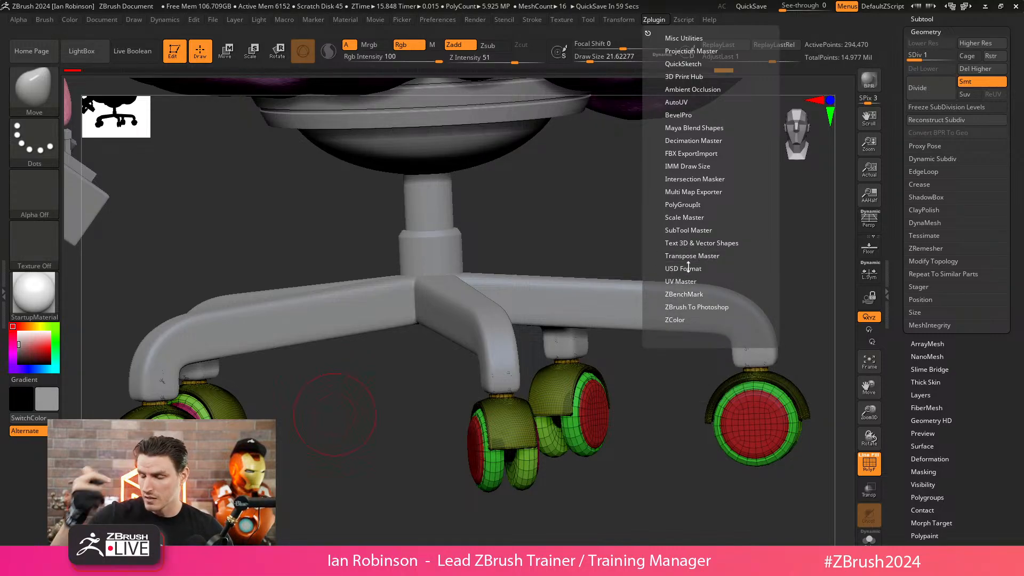
left_click_drag(580, 210, 593, 262)
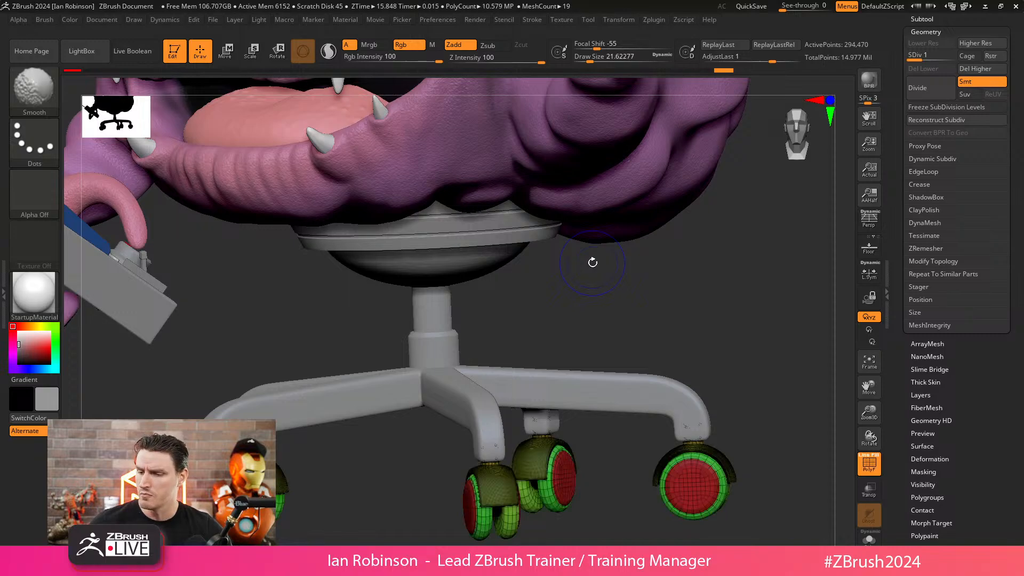
left_click(656, 19)
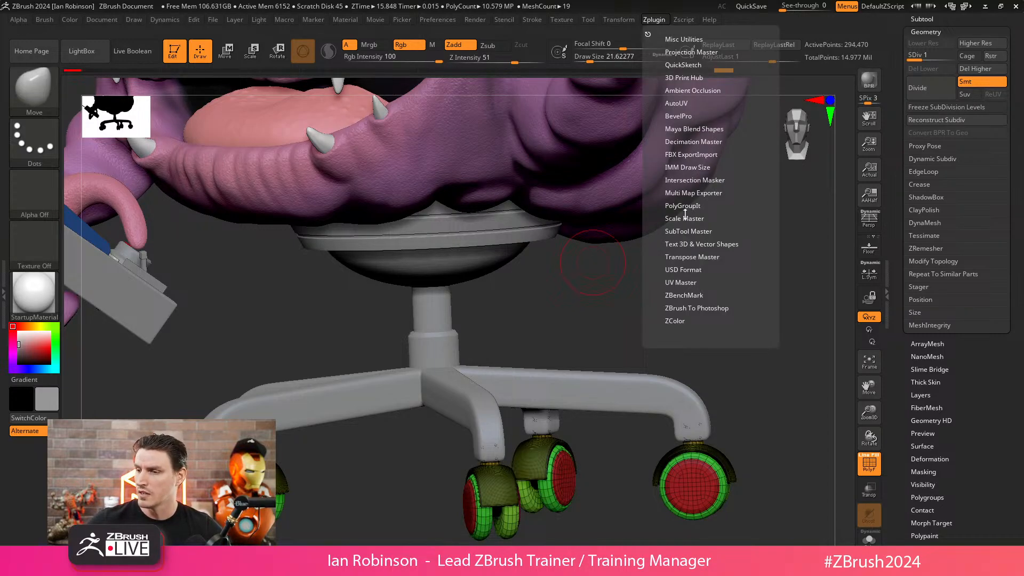
left_click(688, 283)
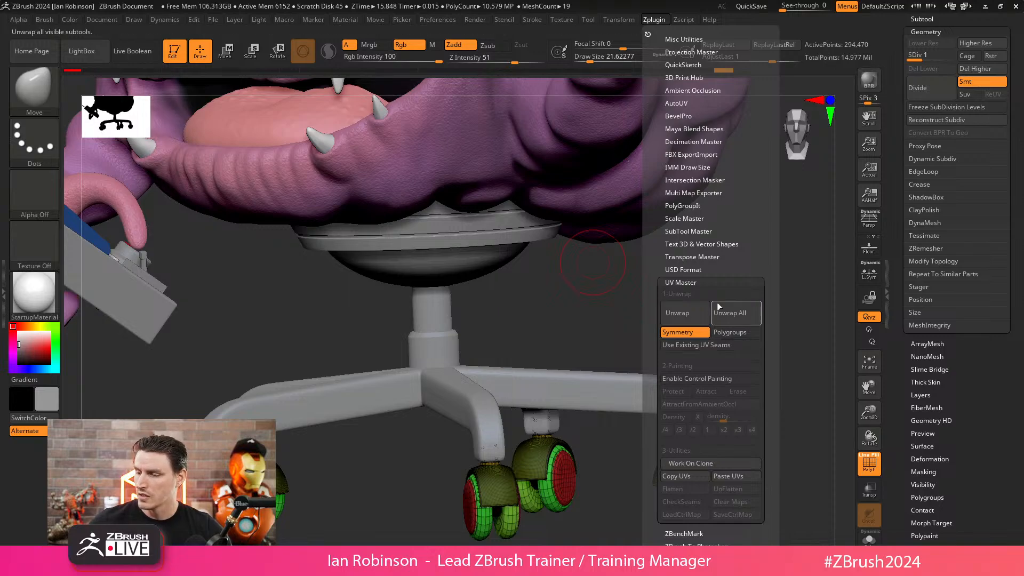
left_click(685, 282)
left_click_drag(589, 300, 677, 295)
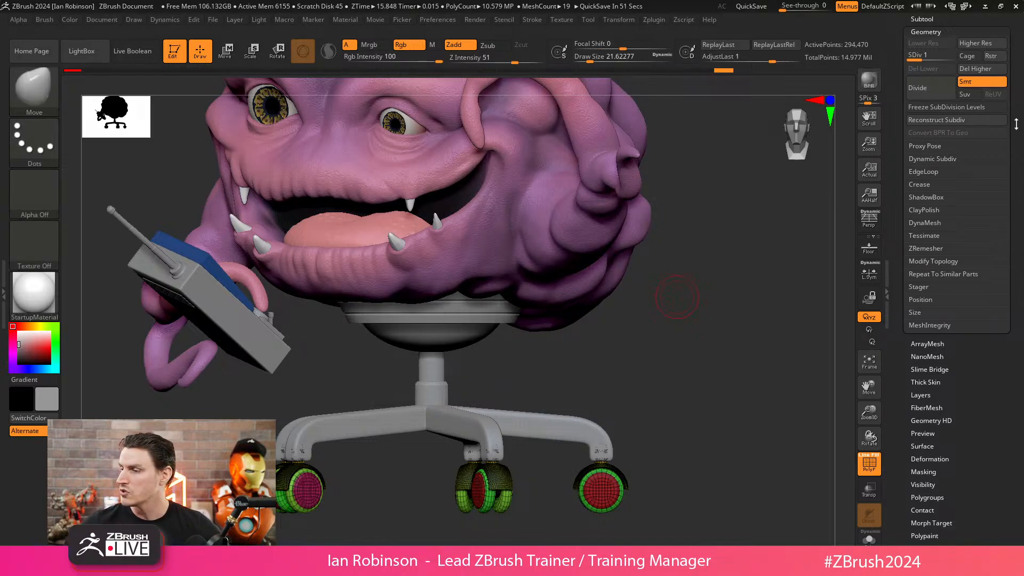
- Send the Wheels subtool to Cinema 4D with GoZ and bring up the Cinema 4D scene
left_click_drag(1018, 124, 1019, 172)
left_click(934, 114)
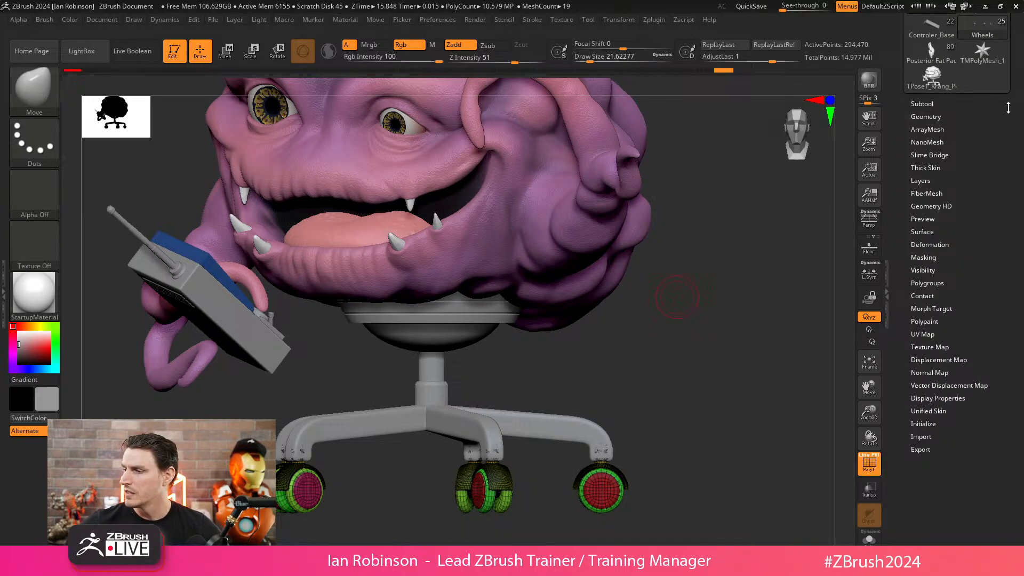
left_click_drag(1007, 108, 1008, 233)
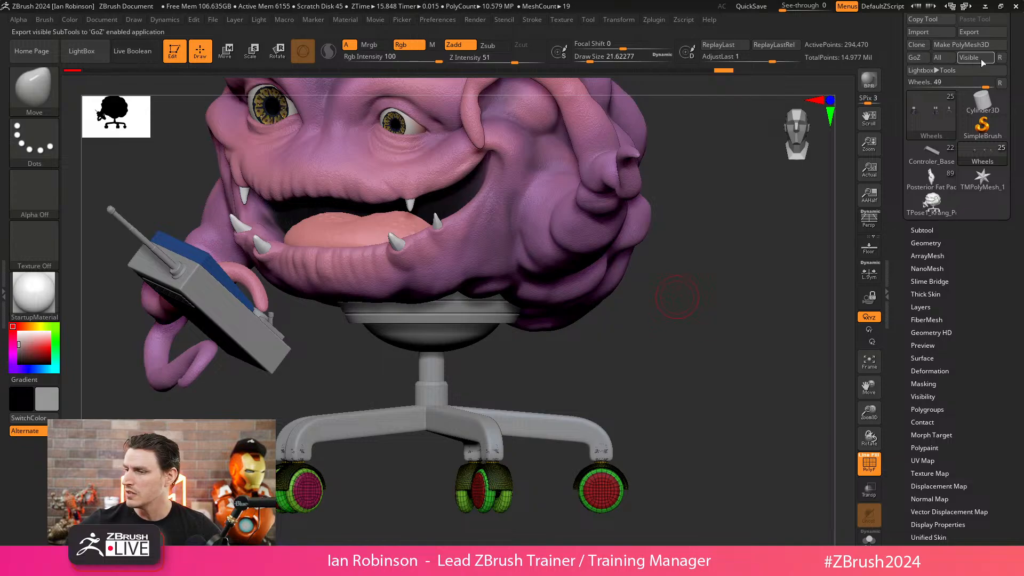
left_click(925, 57)
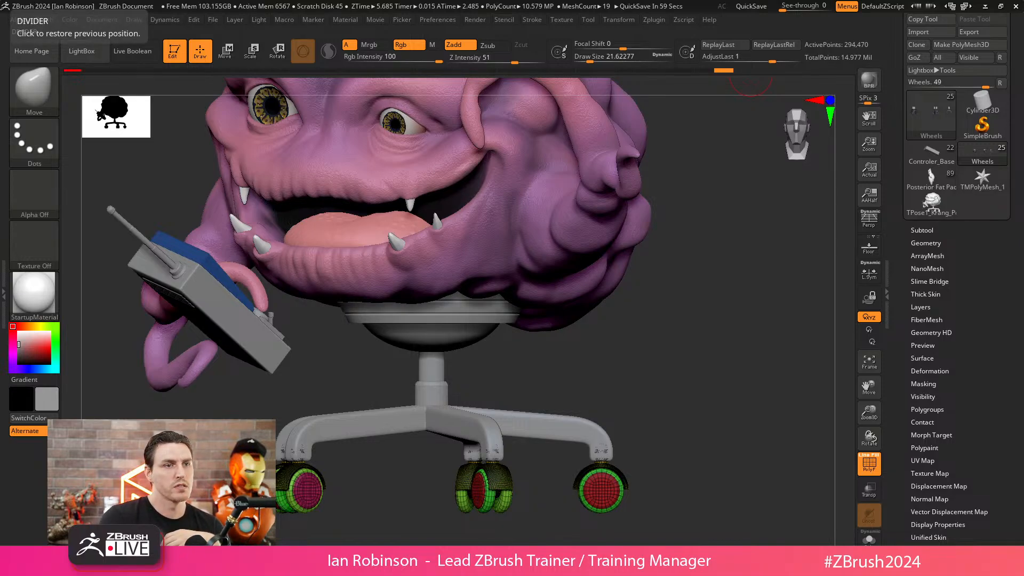
left_click_drag(0, 80, 490, 0)
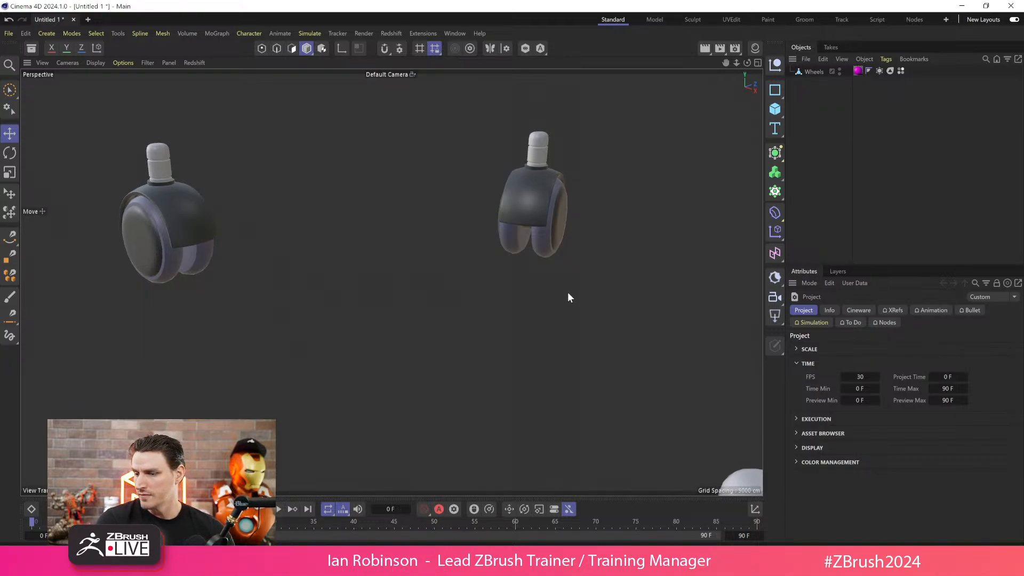
- Switch to the UVEdit layout, select the Wheels object and create its UVs with Set UVW from Projection
left_click_drag(567, 297, 516, 278, "alt")
left_click_drag(587, 294, 411, 277, "alt")
scroll(706, 155, "down", 8)
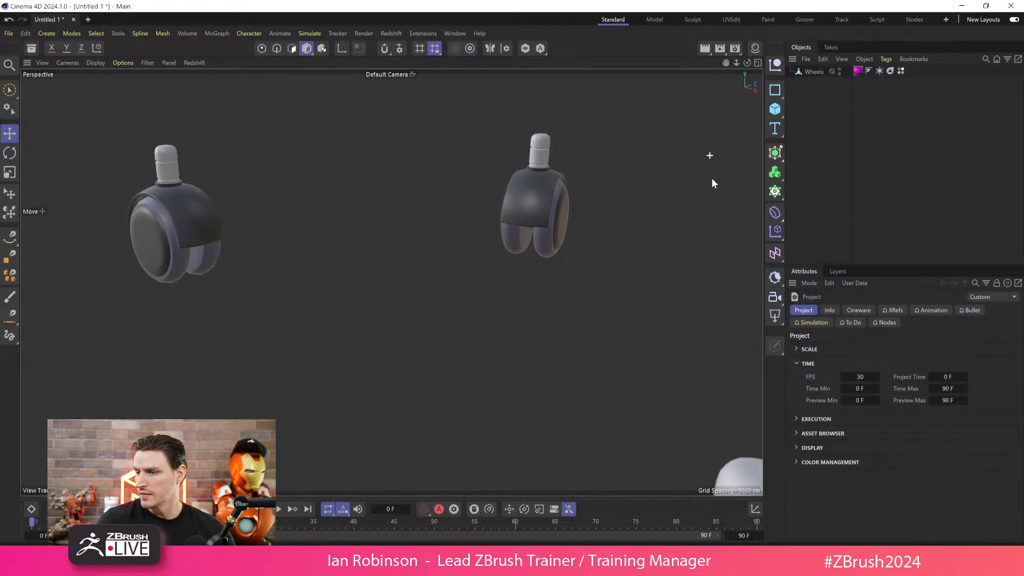
scroll(631, 198, "down", 6)
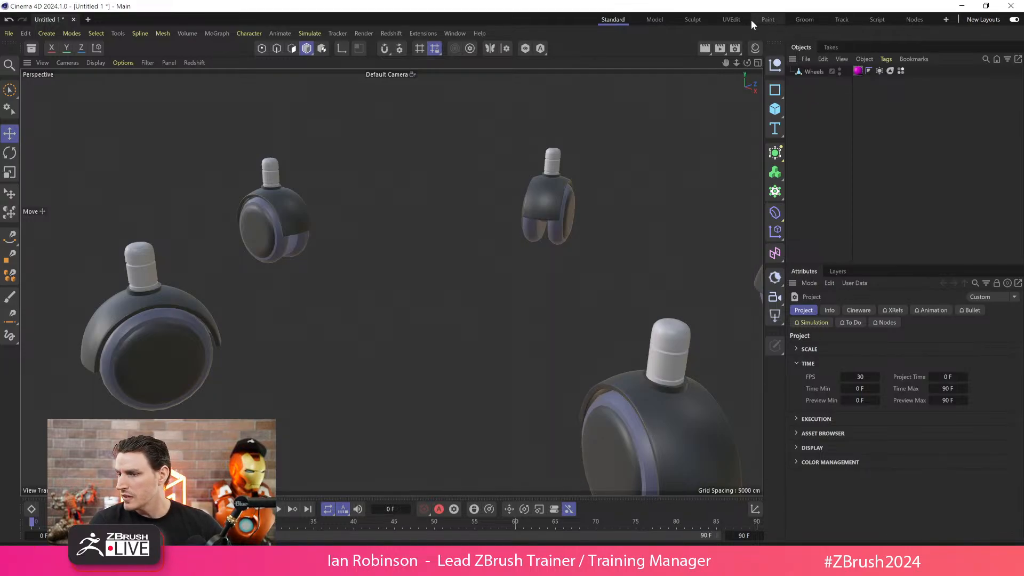
left_click(736, 18)
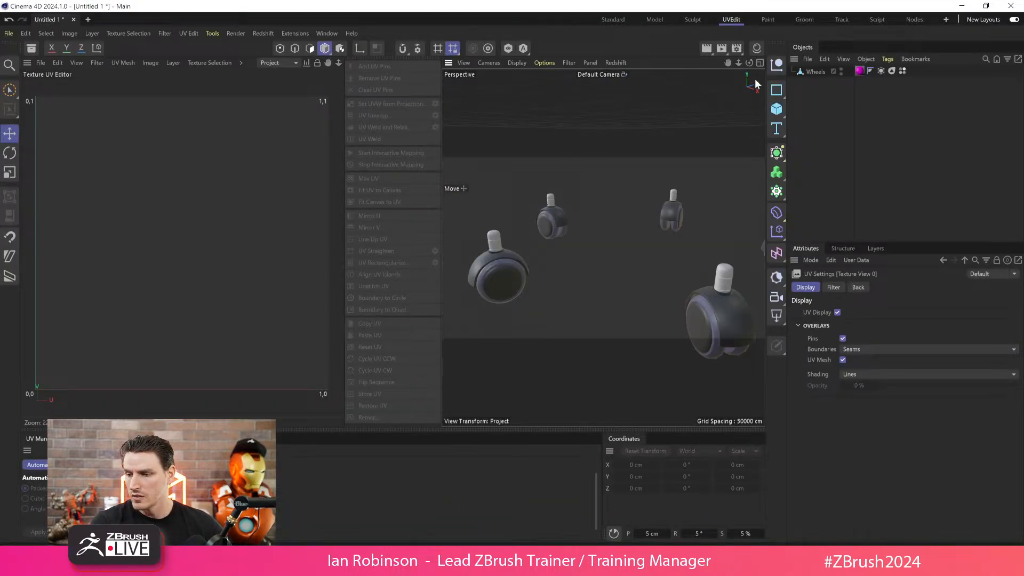
left_click(815, 73)
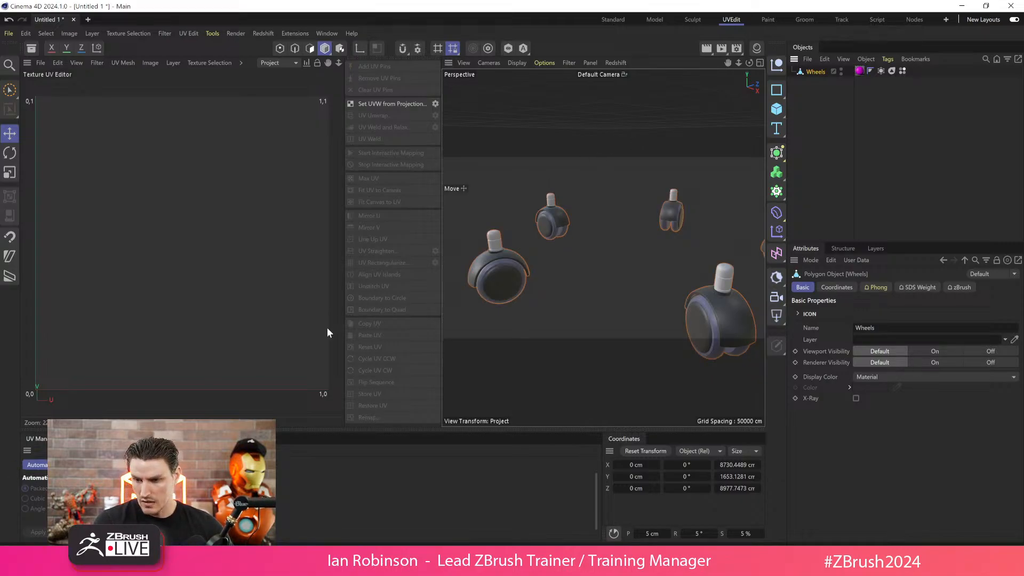
left_click(382, 101)
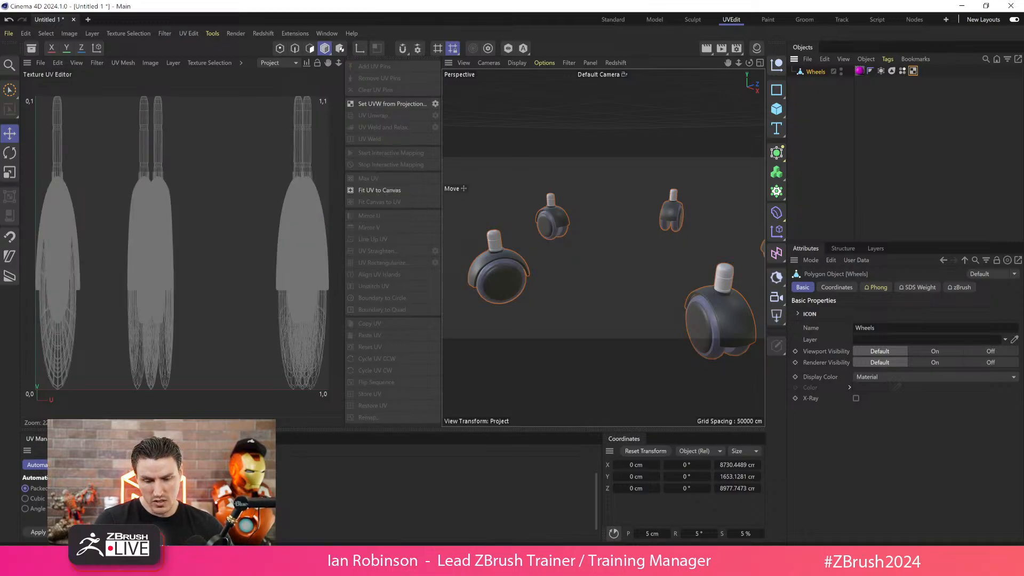
- Apply Cubic automatic UV mapping to the wheels and repack the UV islands with the Bounding Box method
left_click(26, 499)
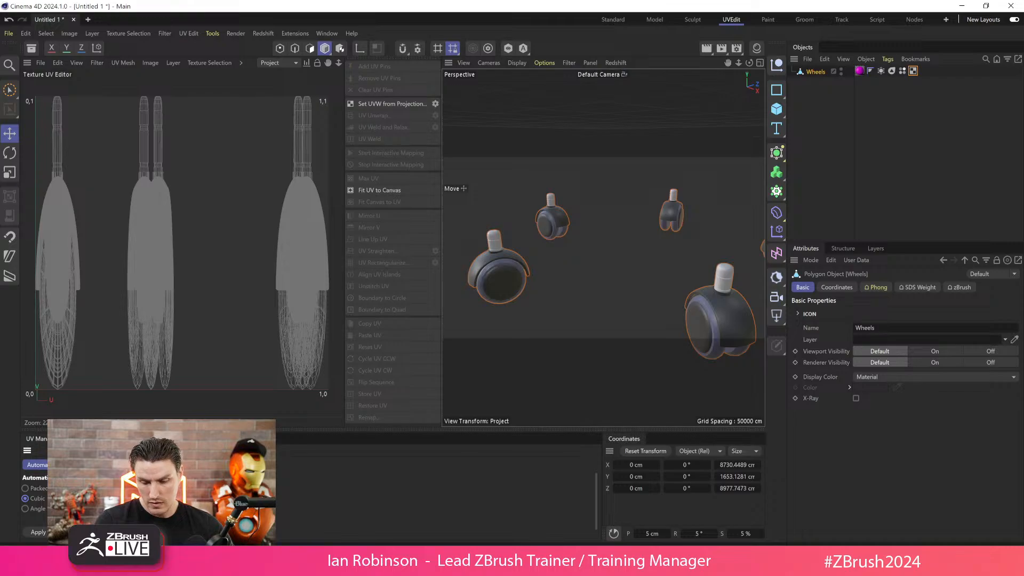
left_click(37, 532)
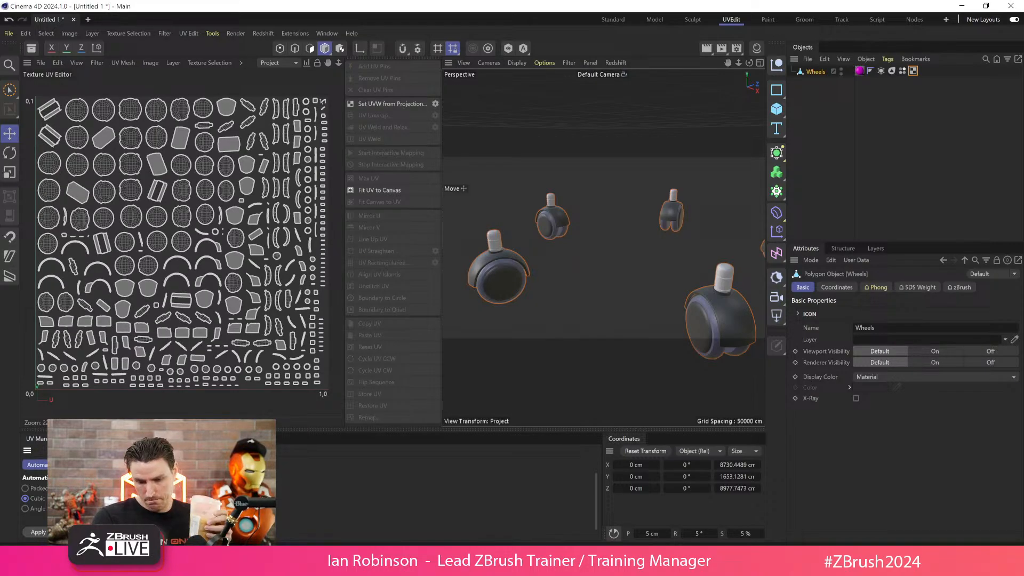
left_click(95, 464)
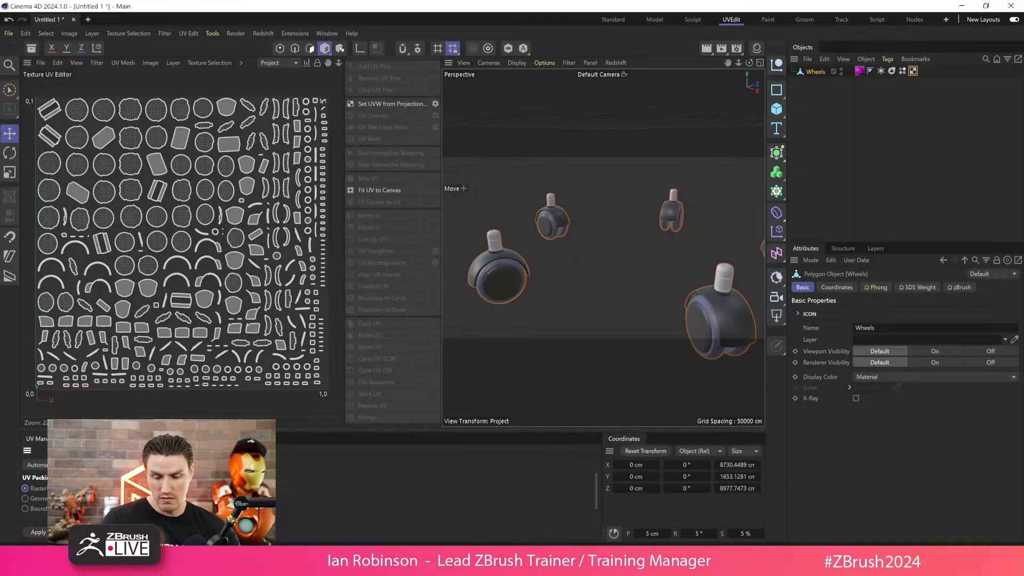
left_click(38, 532)
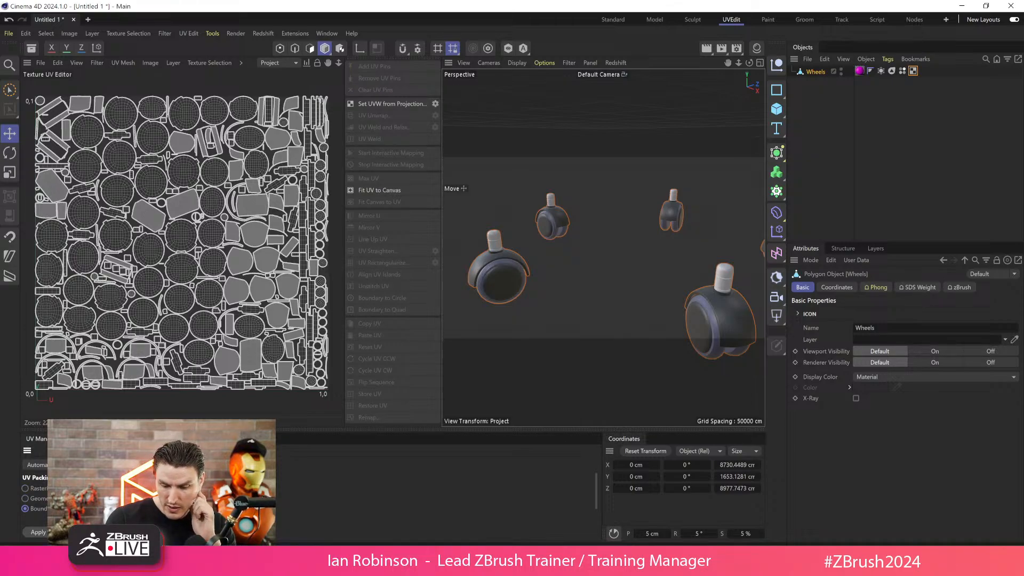
left_click(38, 531)
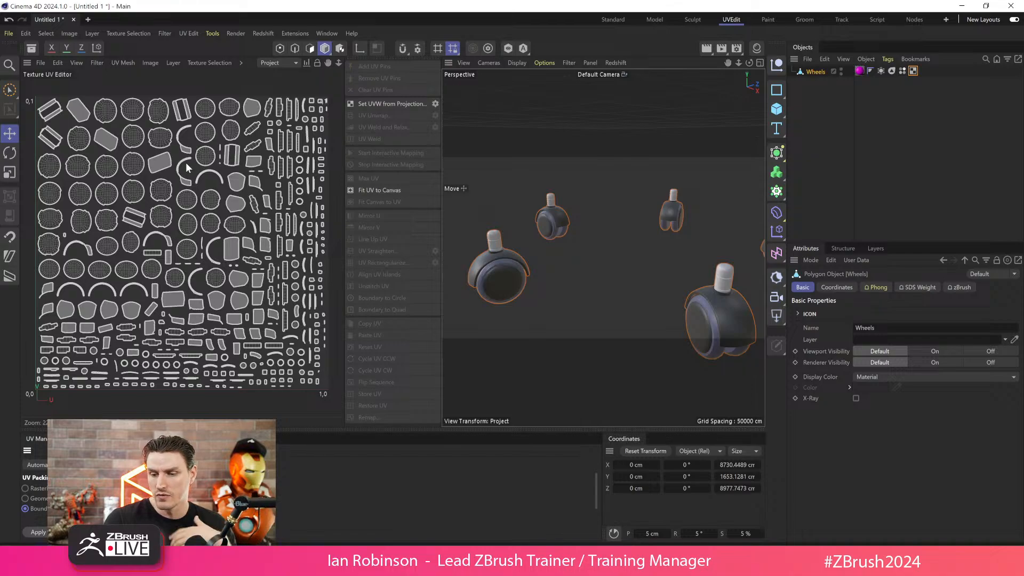
- Send the unwrapped Wheels object back to ZBrush with the GoZ Exporter
left_click(805, 96)
left_click(809, 73)
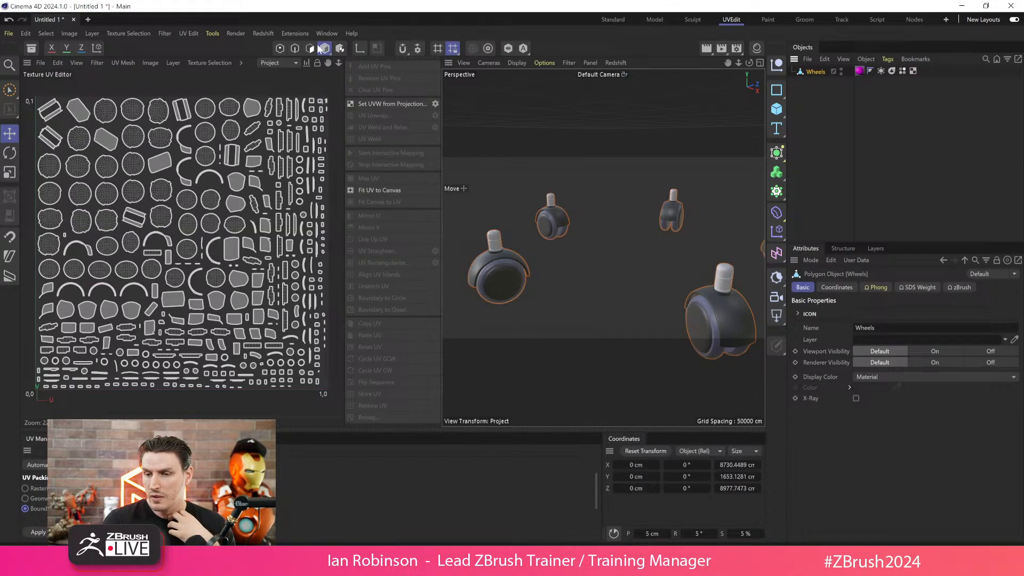
left_click(296, 34)
mouse_move(395, 202)
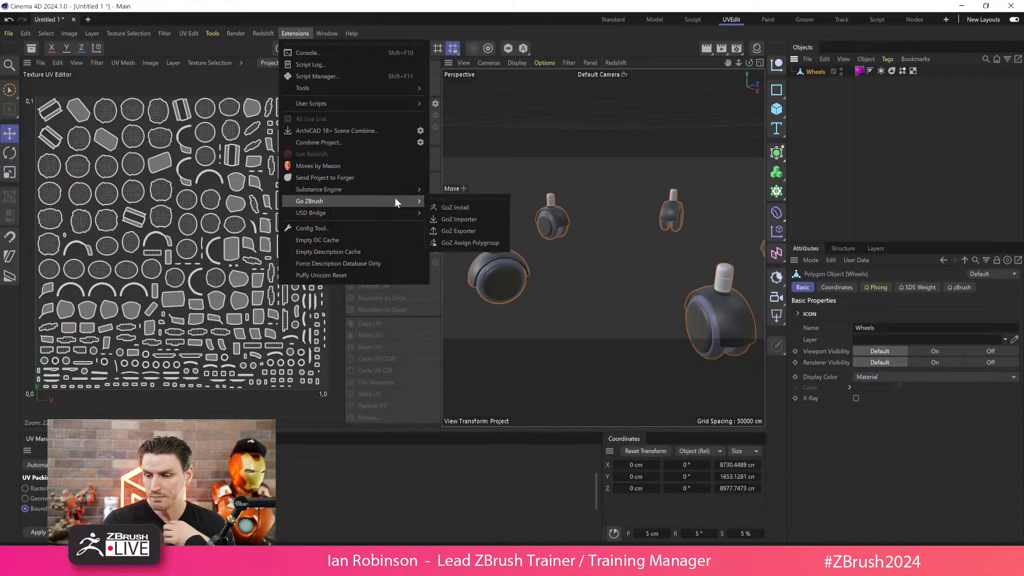
left_click(463, 231)
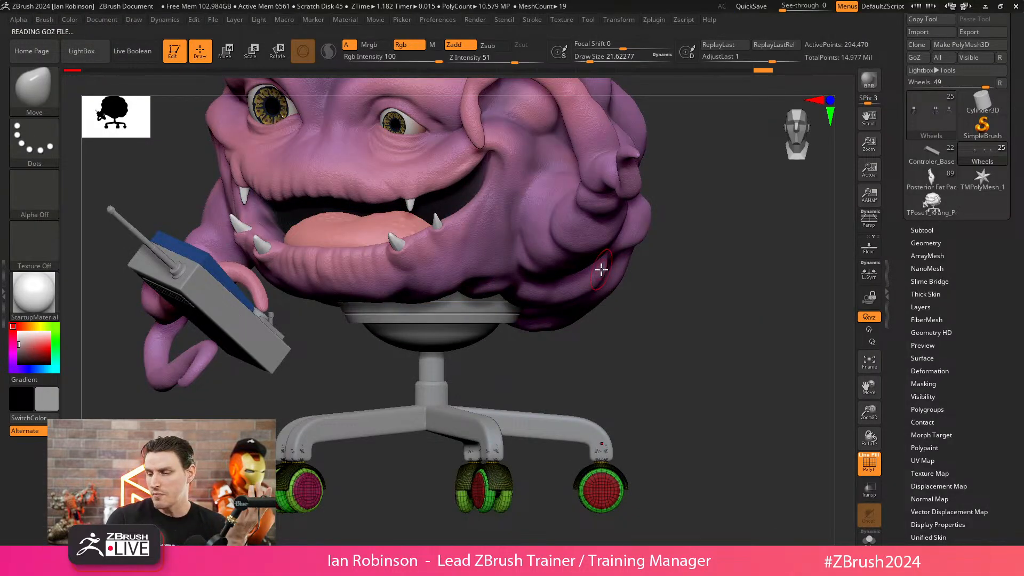
key("shift")
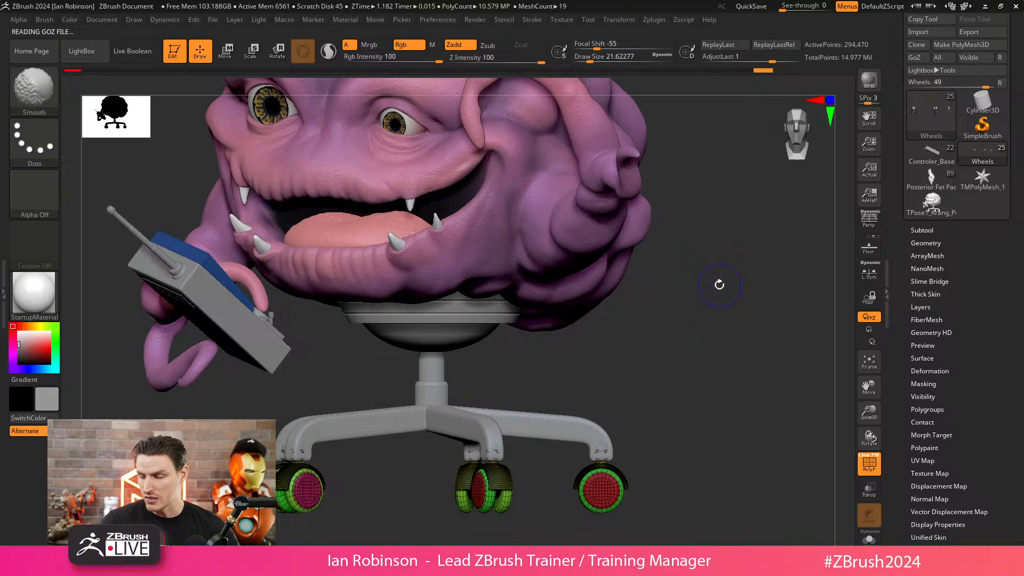
scroll(934, 229, "down", 1)
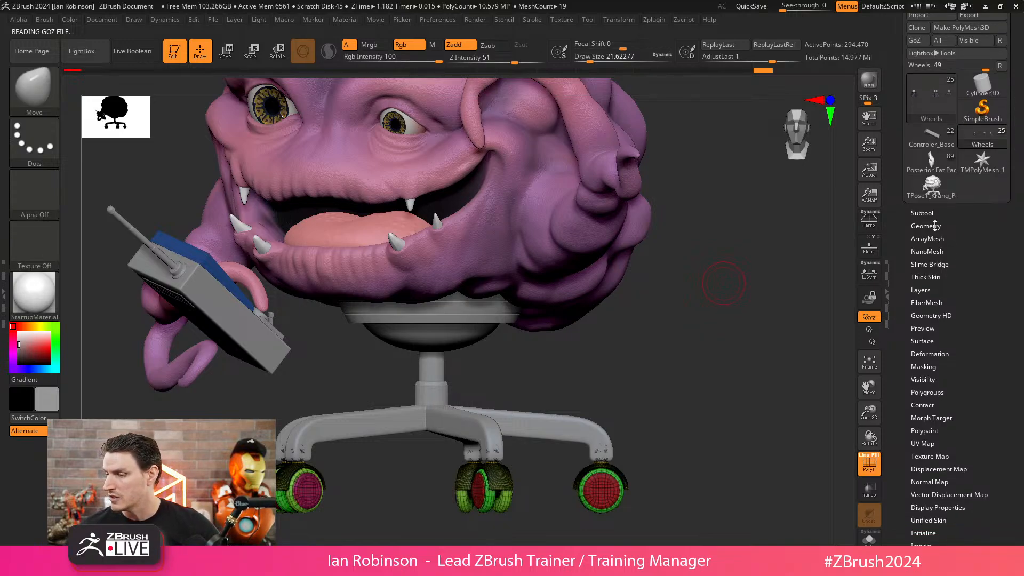
- Check the UVs of the returned wheels by morphing the mesh to its flat UV layout and back
scroll(944, 240, "down", 3)
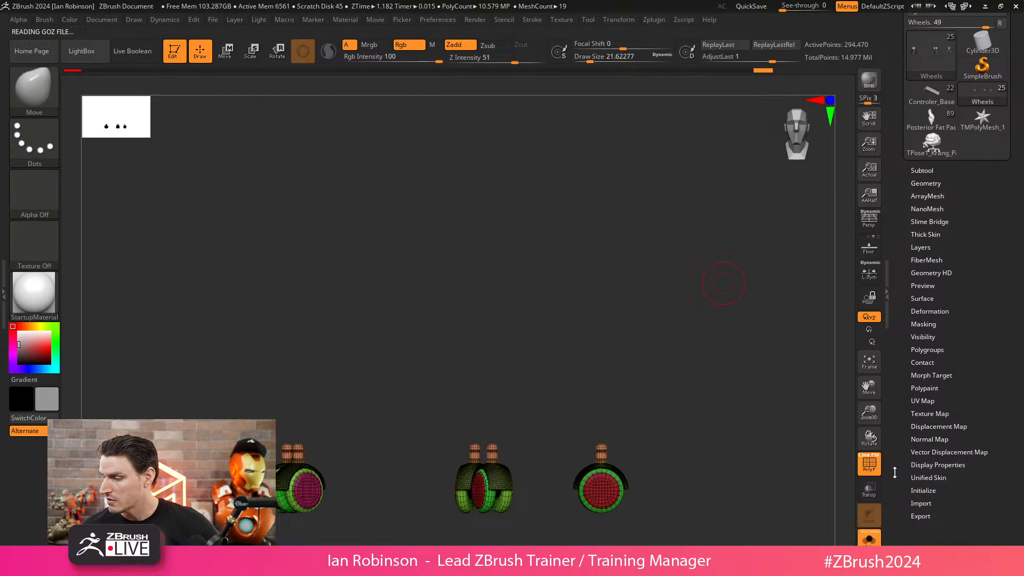
scroll(973, 389, "down", 1)
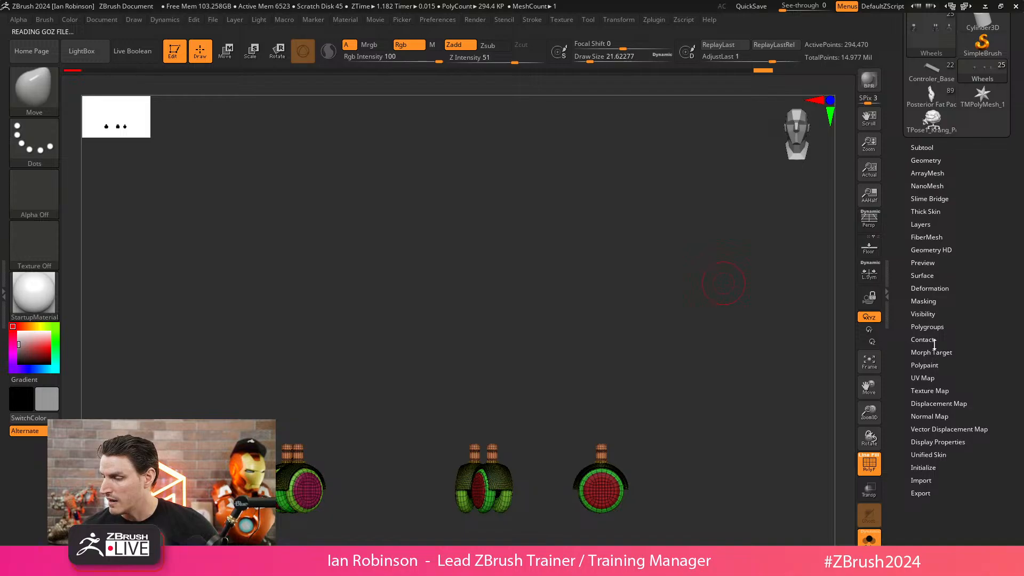
left_click(937, 379)
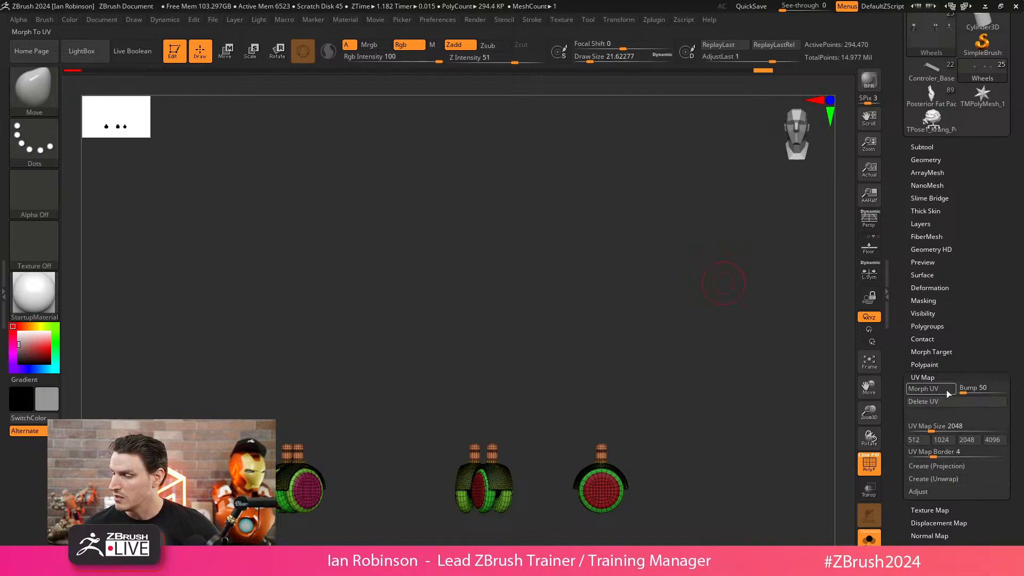
left_click(932, 390)
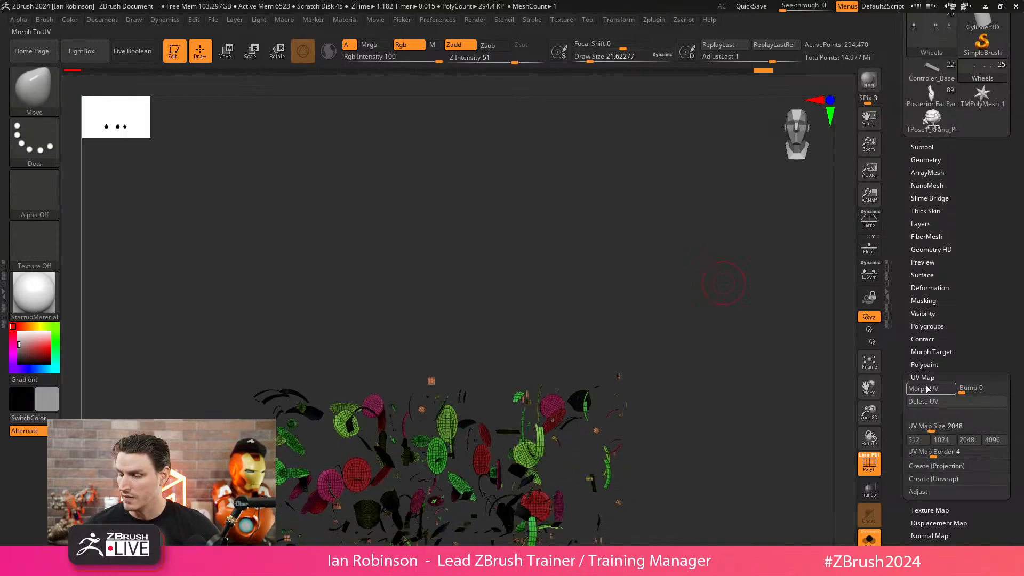
left_click_drag(786, 402, 756, 265, "alt")
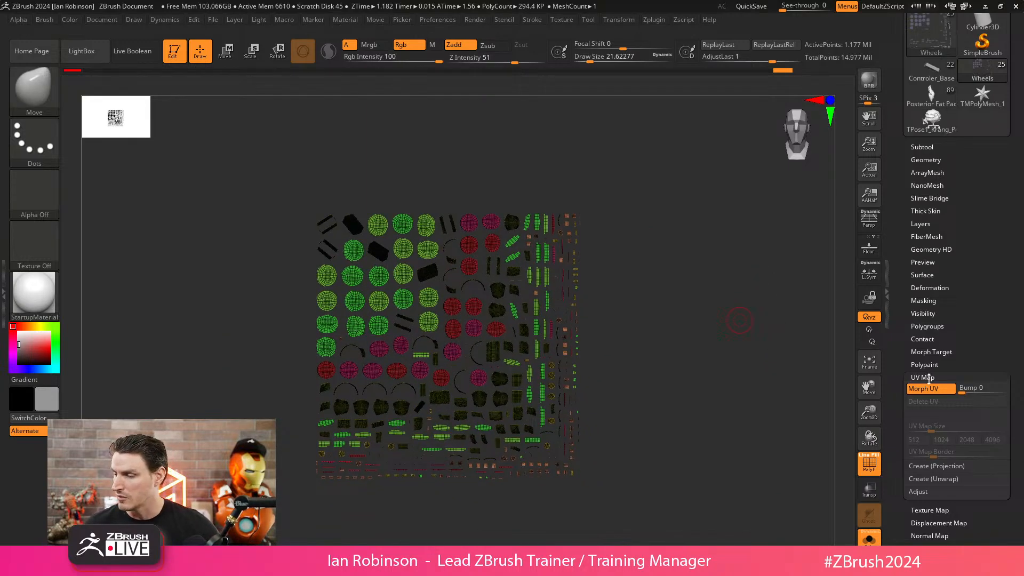
left_click(931, 389)
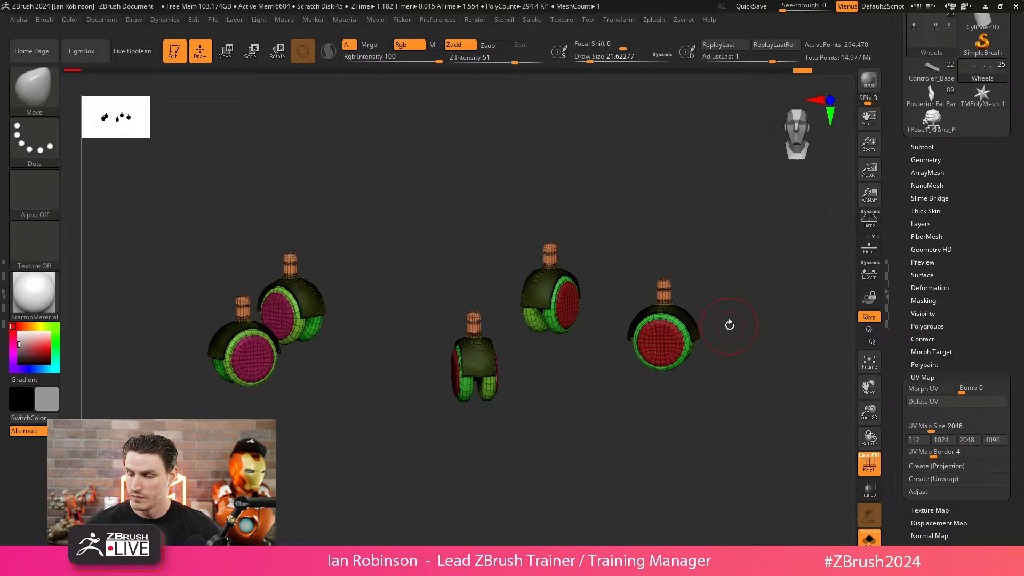
- Raise the wheels to subdivision level 3 and turn off their polyframe display
key("d")
key("d")
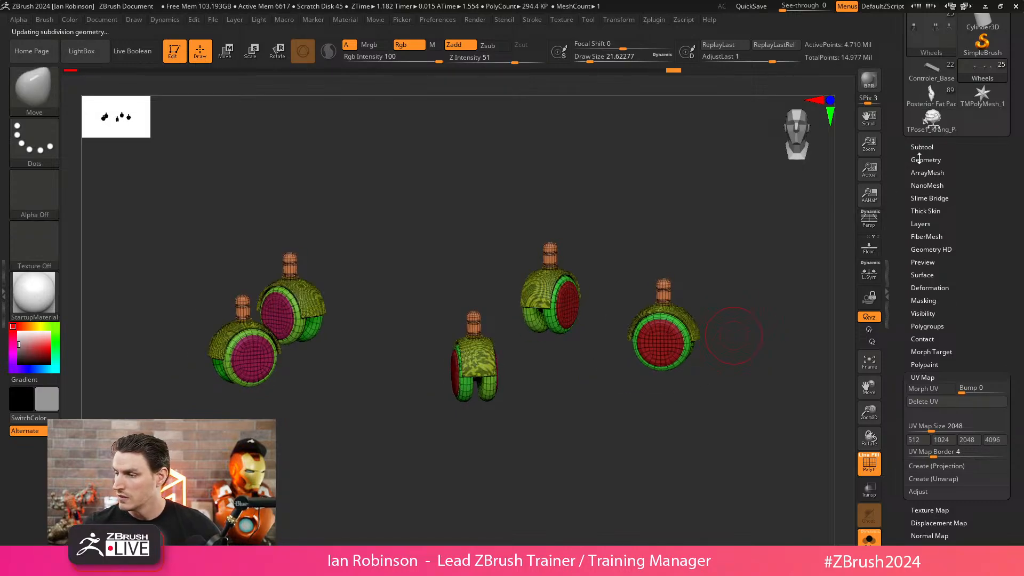
left_click(926, 159)
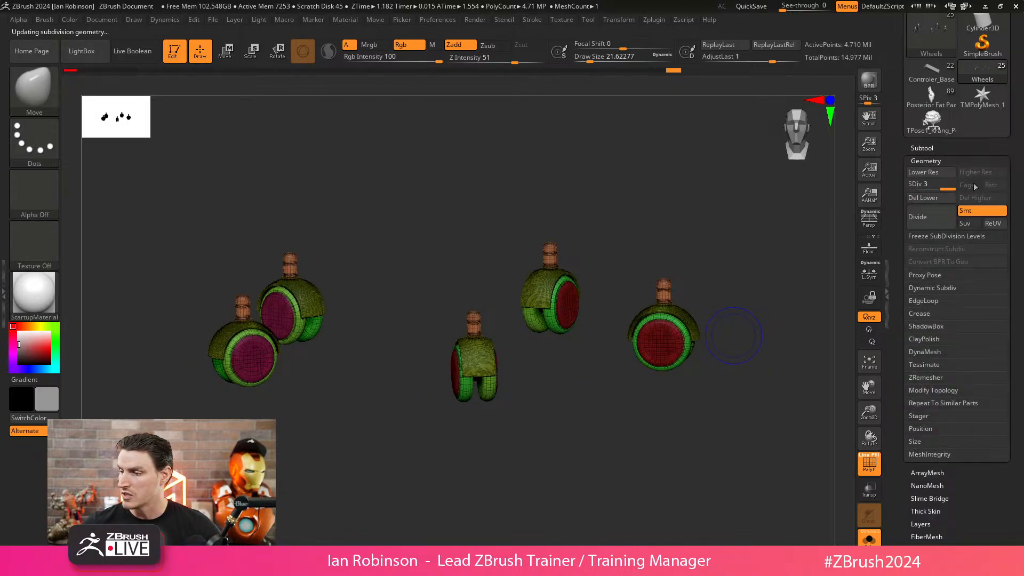
mouse_move(697, 204)
left_mouse_down()
mouse_move(684, 194)
mouse_move(670, 210)
left_mouse_up()
key("shift+f")
left_click_drag(715, 475, 761, 489)
- Select the PM3D_Cylinder3D1 chair base subtool in the Krang-Chair folder and show its polyframe
scroll(1001, 125, "up", 5)
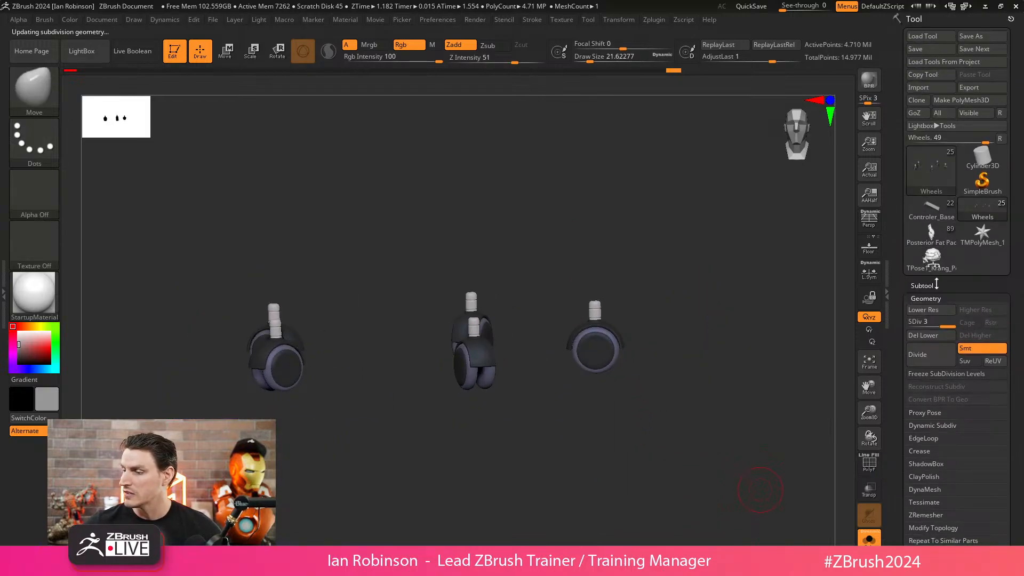
left_click(928, 273)
left_click(922, 260)
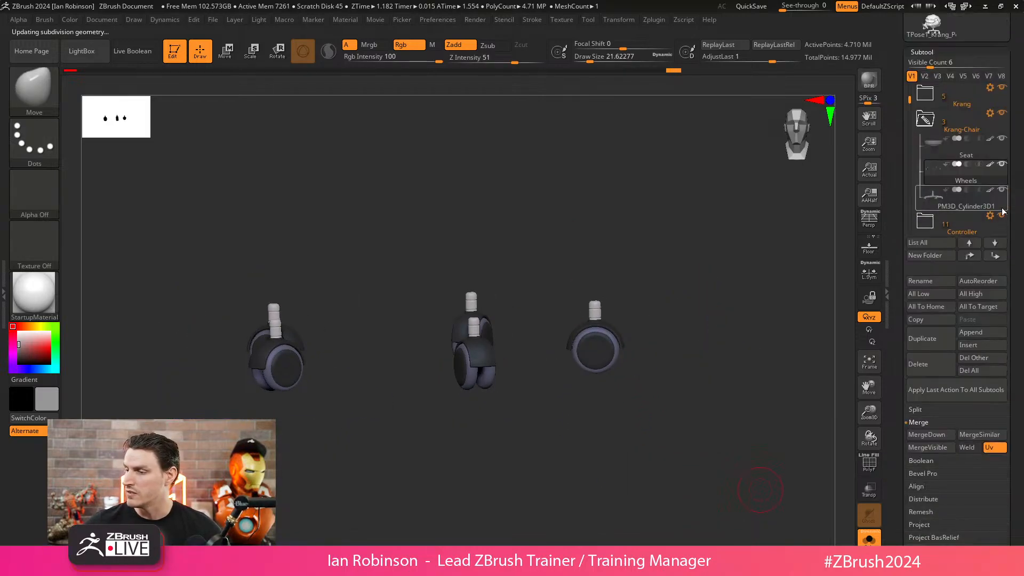
left_click(932, 208)
key("shift+f")
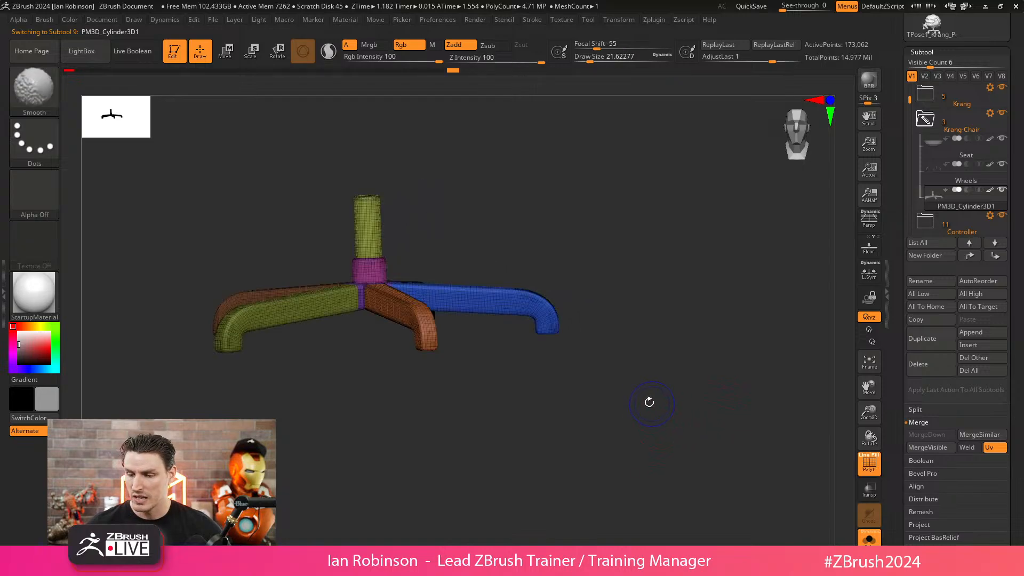
- Lower the chair base by two subdivision levels and send it to Cinema 4D with GoZ
key("shift+d")
key("shift+d")
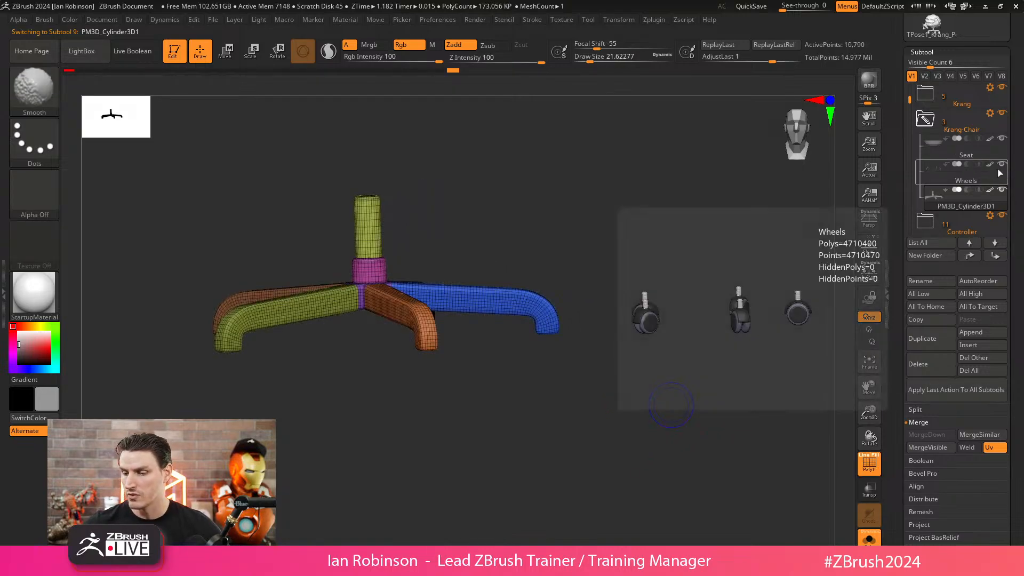
scroll(1011, 137, "up", 4)
left_click(985, 138)
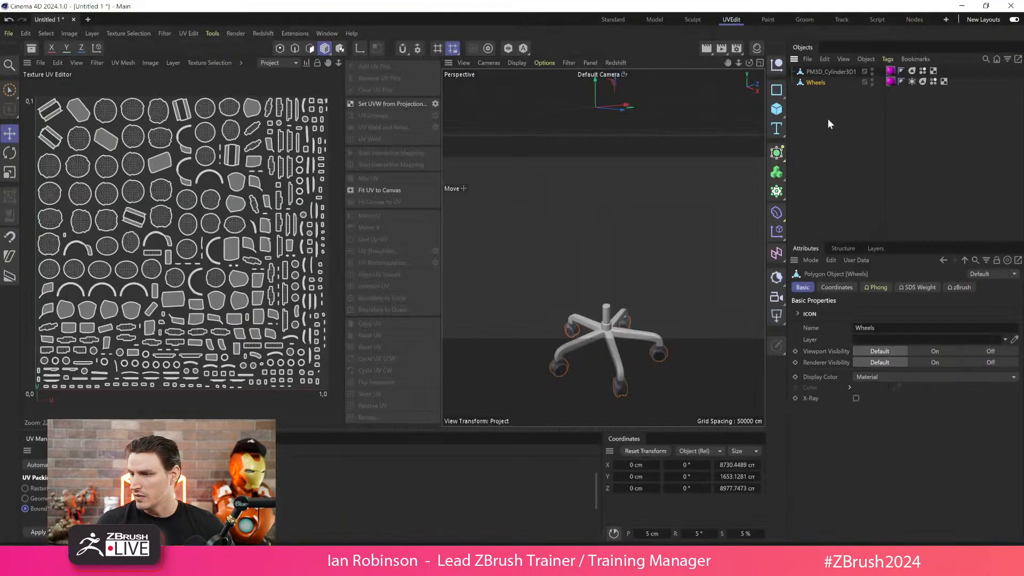
- Delete the Wheels object from the Cinema 4D scene
left_click(826, 100)
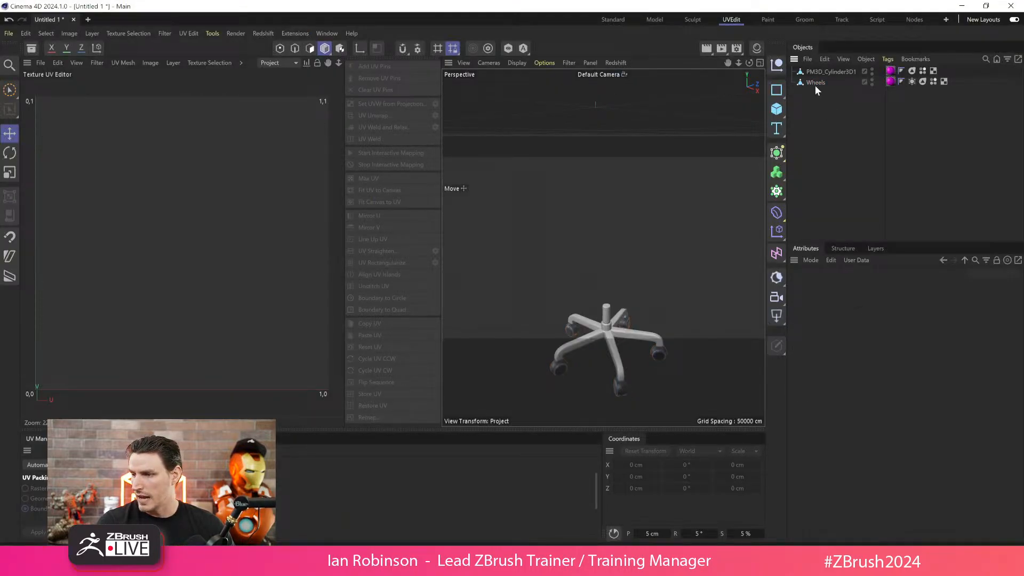
left_click(814, 84)
key("Delete")
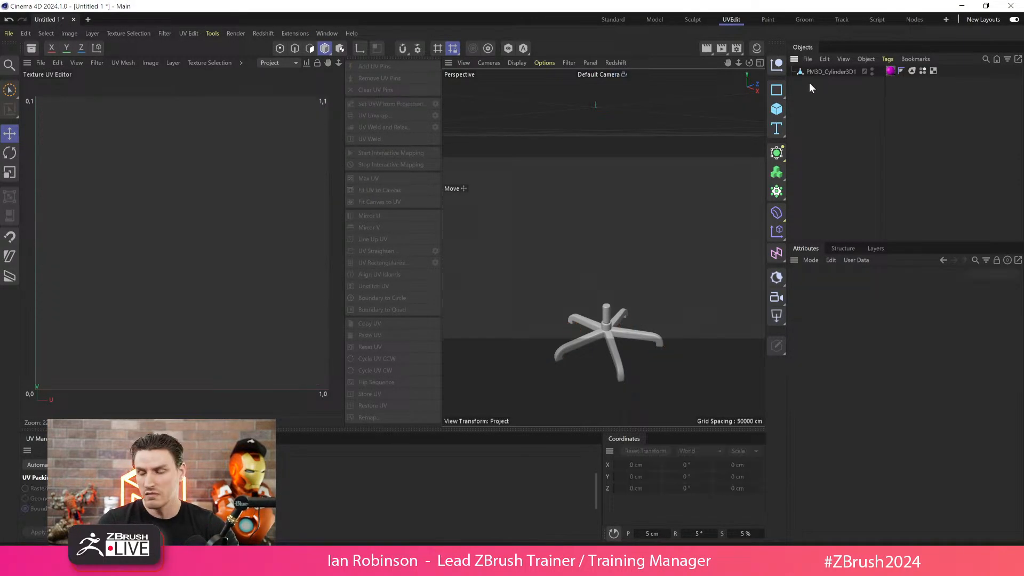
- Apply Cubic automatic UV mapping to PM3D_Cylinder3D1 and repack its UV islands with the Bounding Box method
left_click(814, 72)
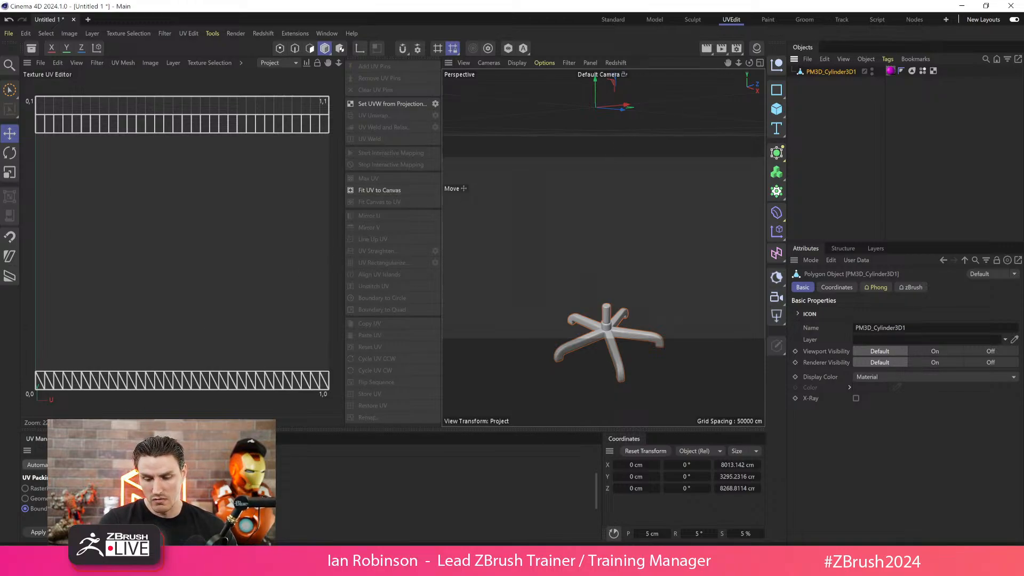
left_click(37, 465)
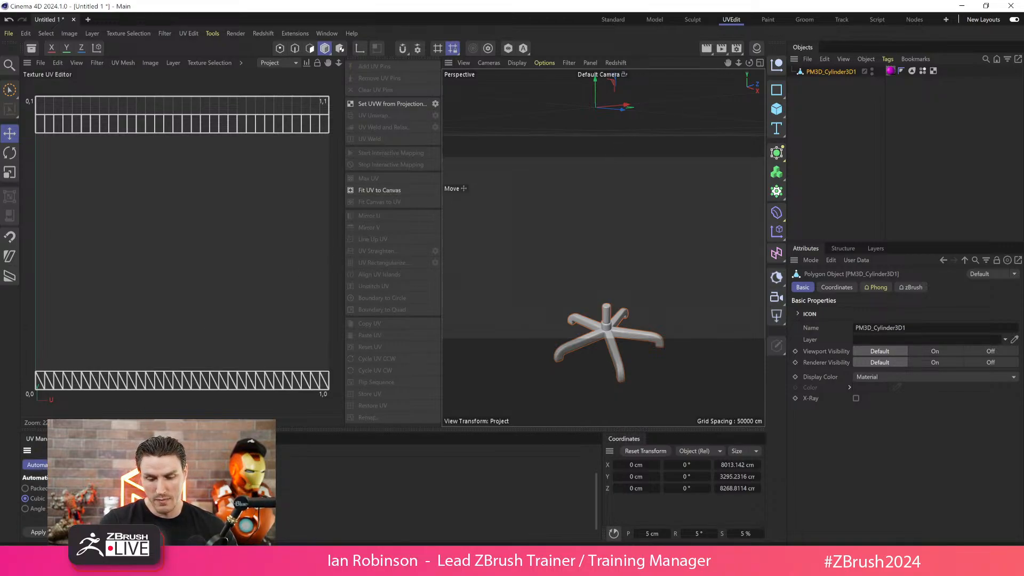
left_click(37, 532)
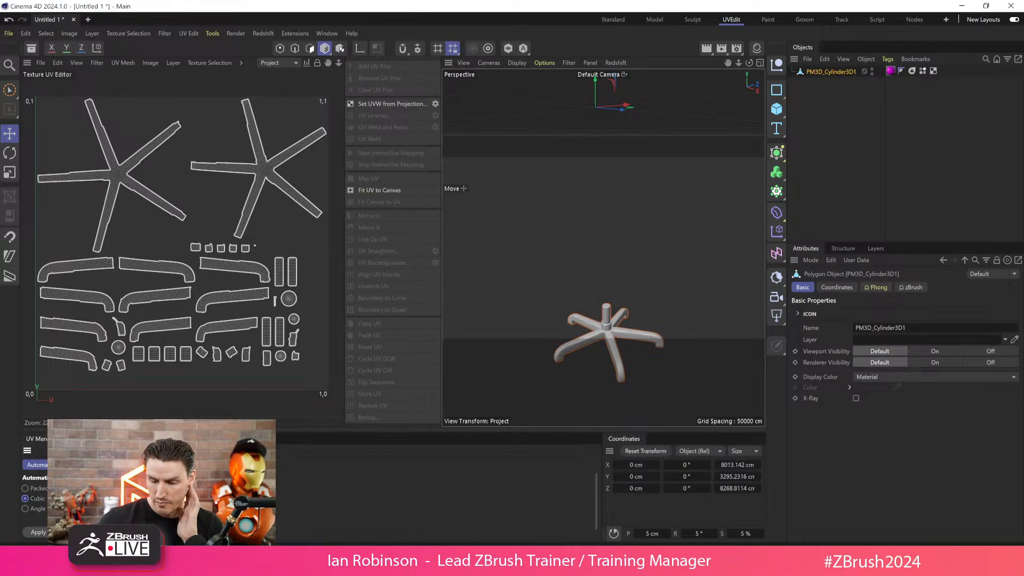
left_click(83, 465)
left_click(45, 533)
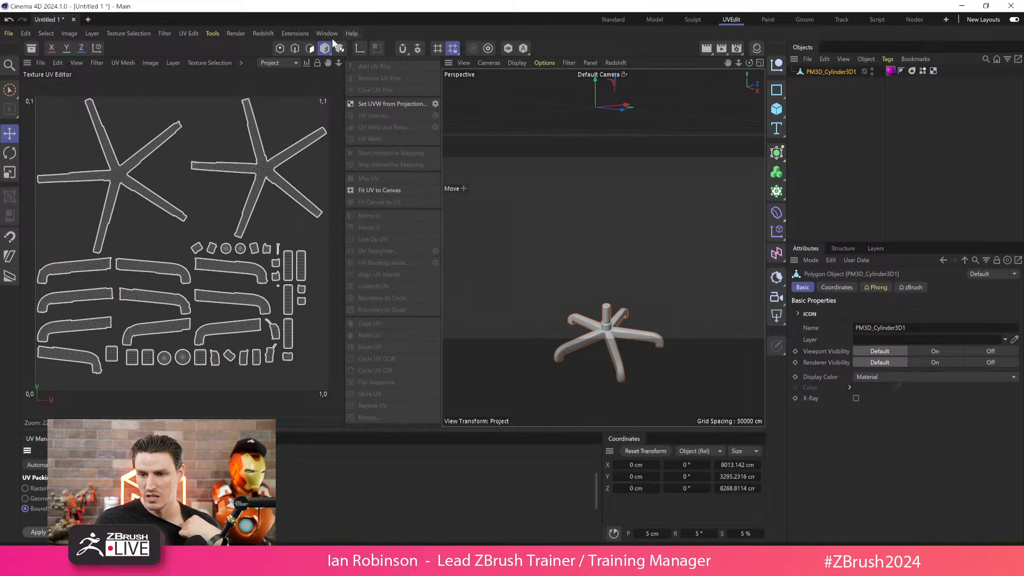
- Send the unwrapped chair base back to ZBrush with the GoZ Exporter
left_click(297, 33)
mouse_move(395, 205)
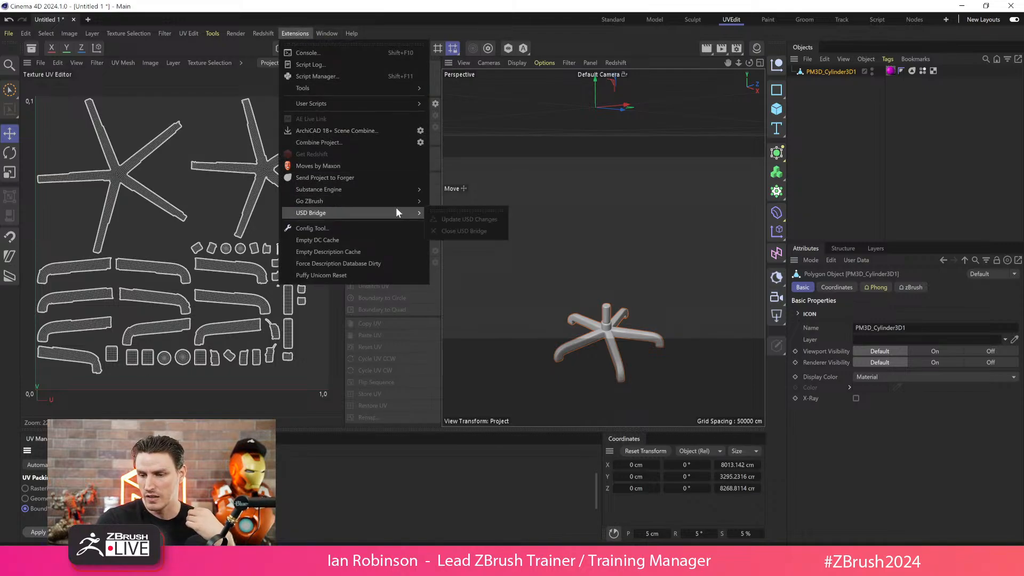
left_click(484, 234)
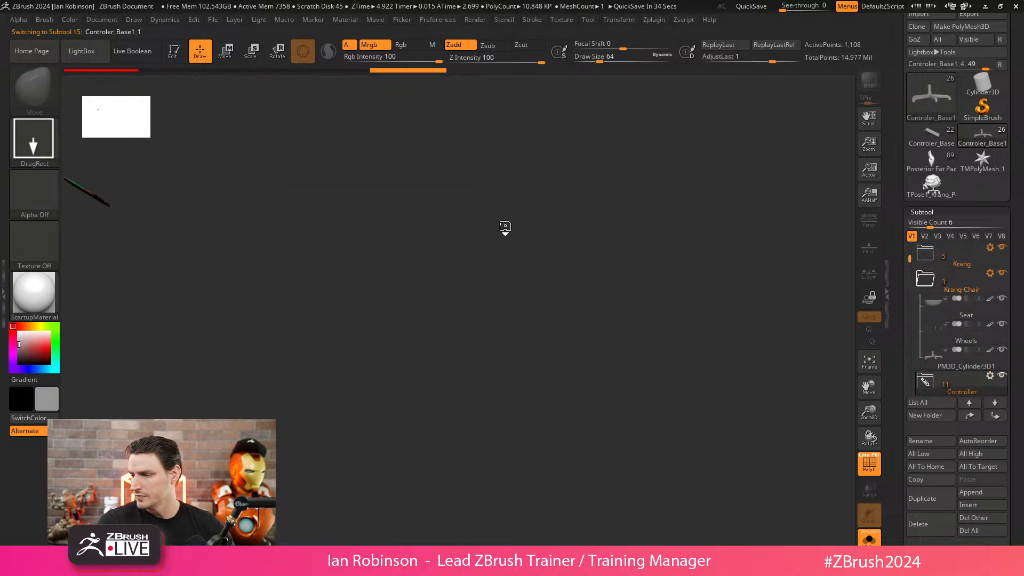
- Check the returned chair base's UVs by showing its polyframe and morphing it to the flat UV layout and back
left_click_drag(600, 276, 610, 271)
key("shift+f")
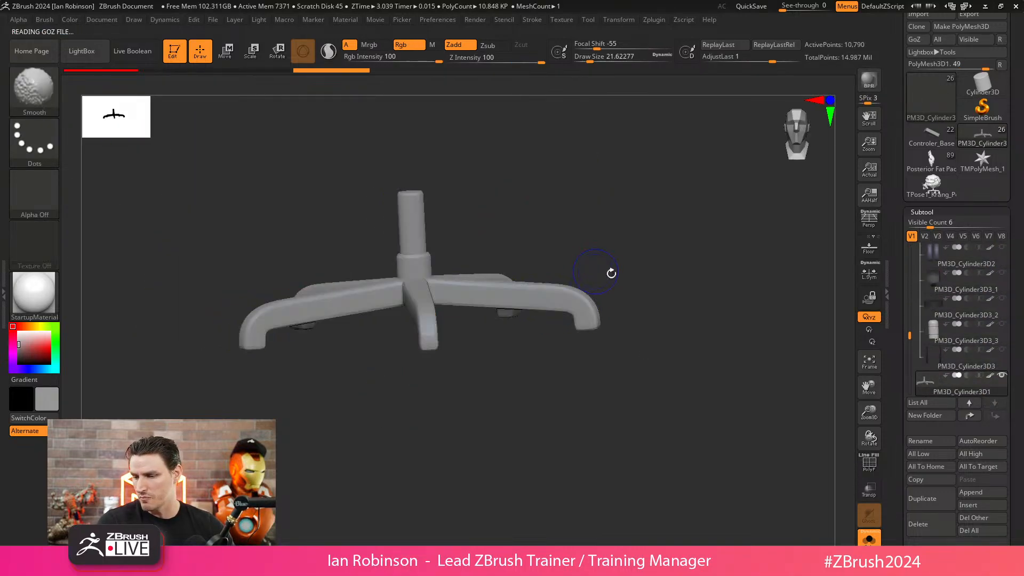
key("shift+f")
left_click(944, 212)
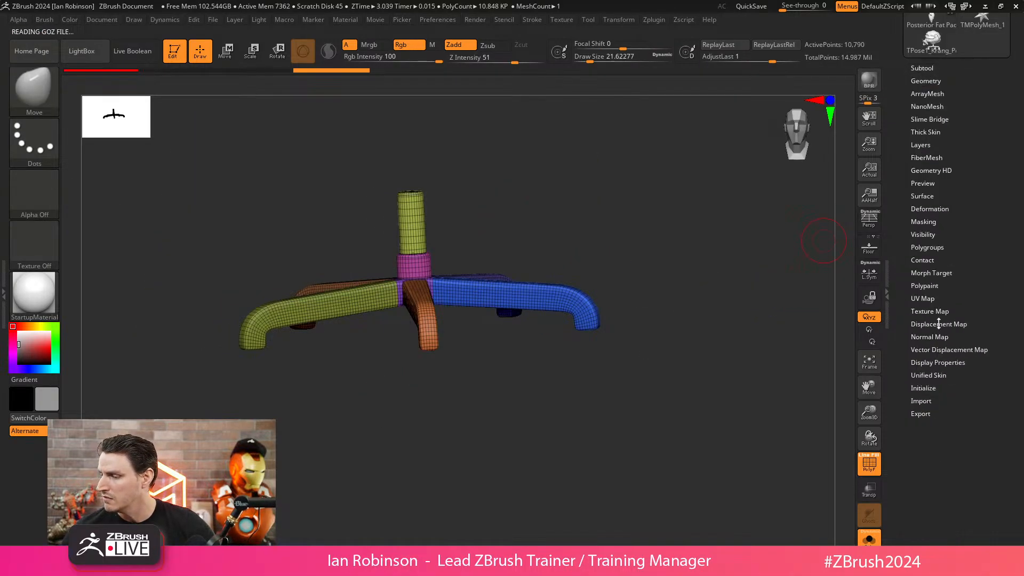
left_click(924, 298)
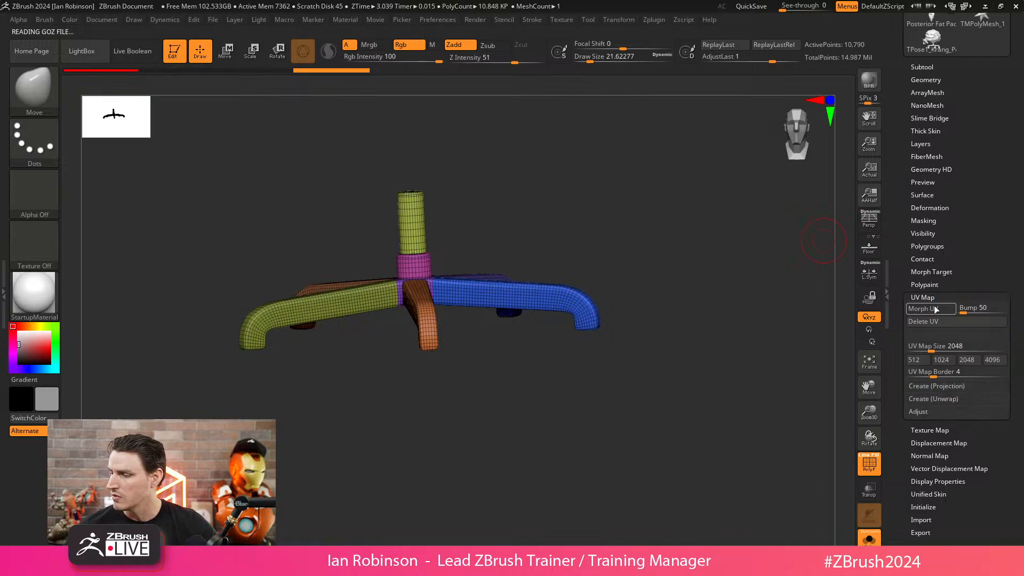
left_click(937, 310)
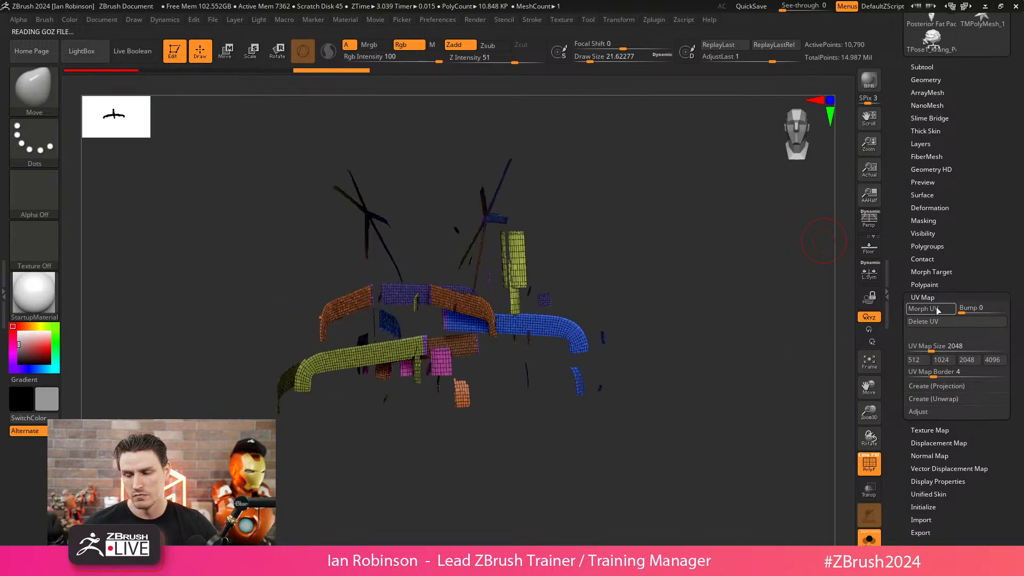
left_click(934, 310)
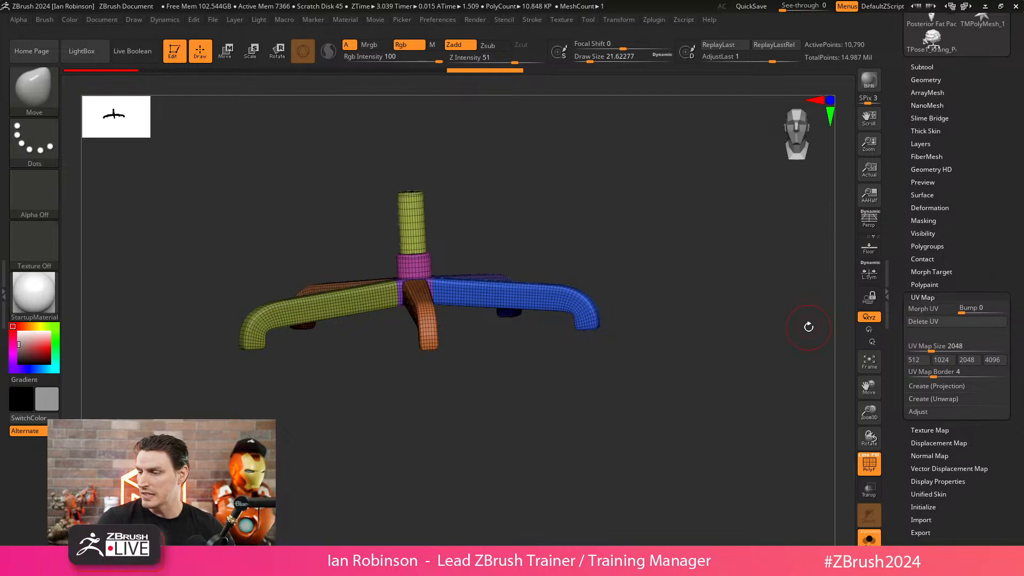
- Leave Solo mode, turn off the polyframe, and locate the returned chair base in the subtool list
left_click(869, 539)
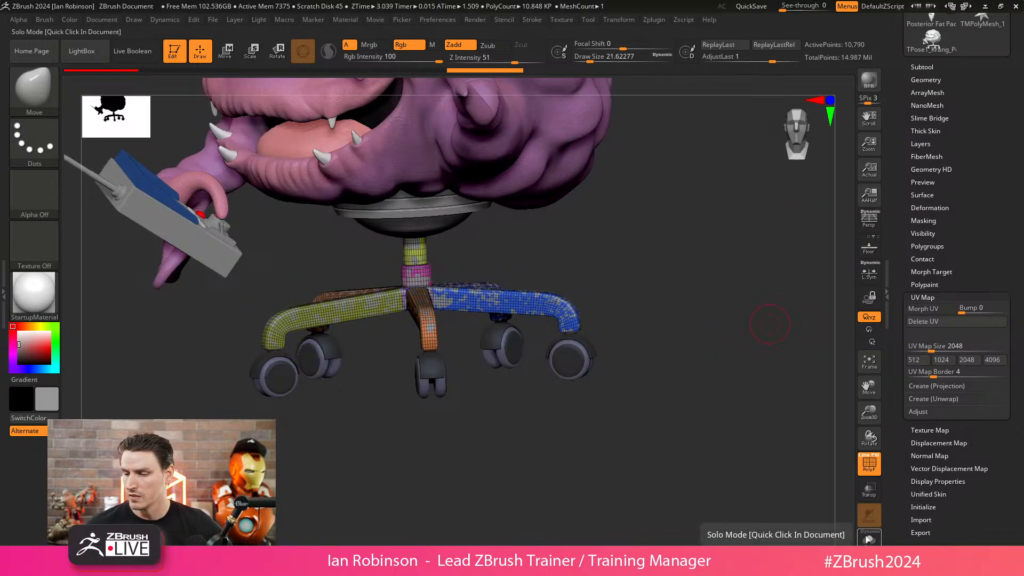
left_click(931, 67)
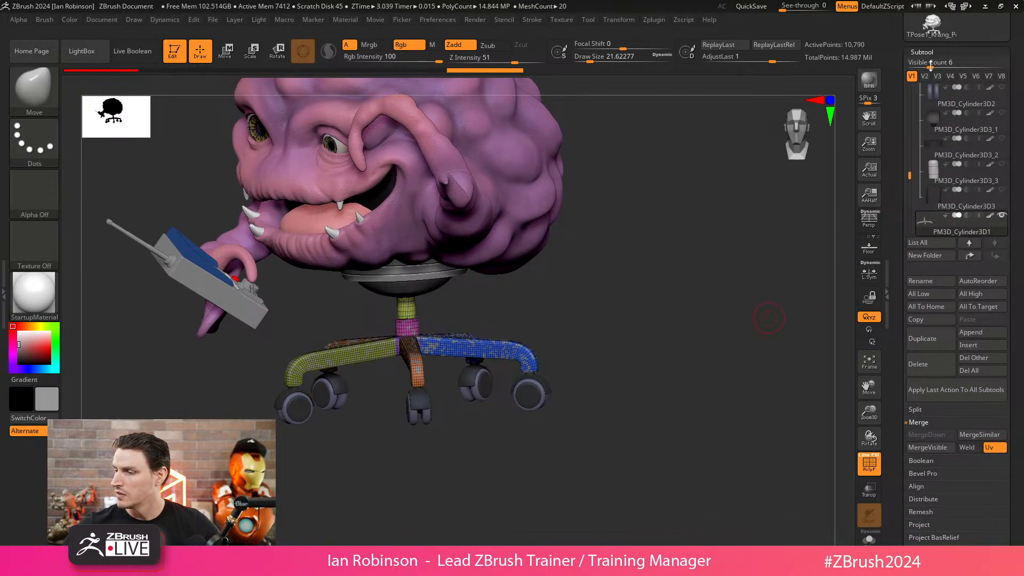
mouse_move(910, 176)
left_mouse_down()
mouse_move(910, 147)
mouse_move(909, 157)
left_mouse_up()
key("shift+f")
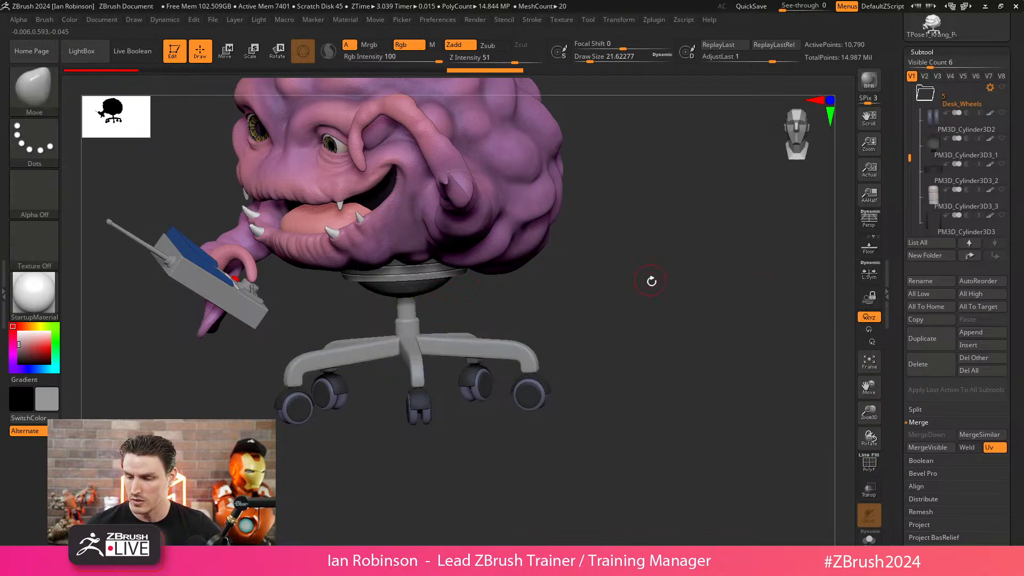
left_click_drag(651, 281, 635, 286, "alt")
left_click_drag(910, 159, 911, 193)
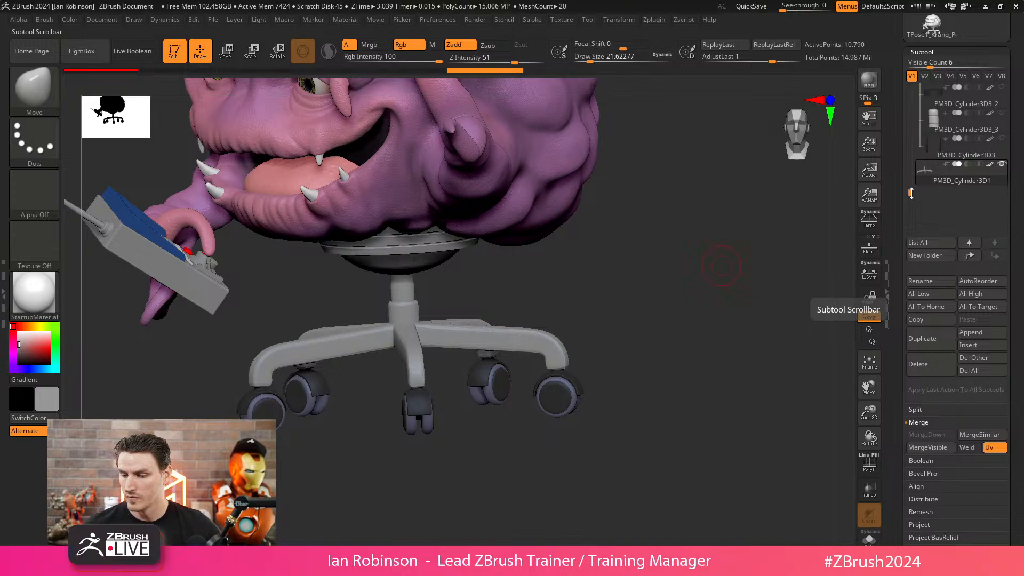
- Inspect the PM3D_Cylinder3D1 subtool at the end of the list in isolation, turn off its visibility and reselect it
key("shift")
key("shift+f")
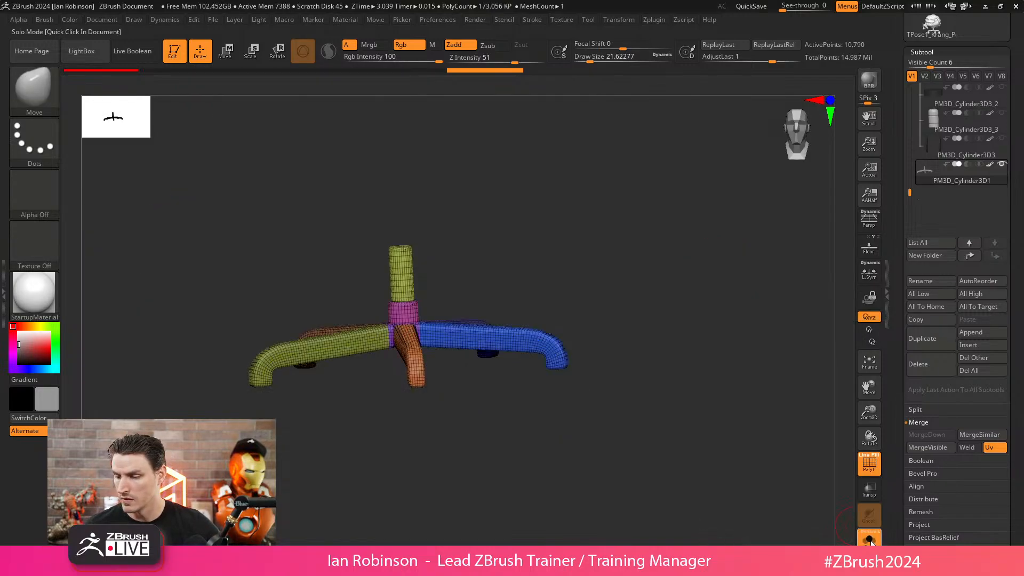
left_click(1001, 165)
left_click(967, 153)
left_click(968, 167)
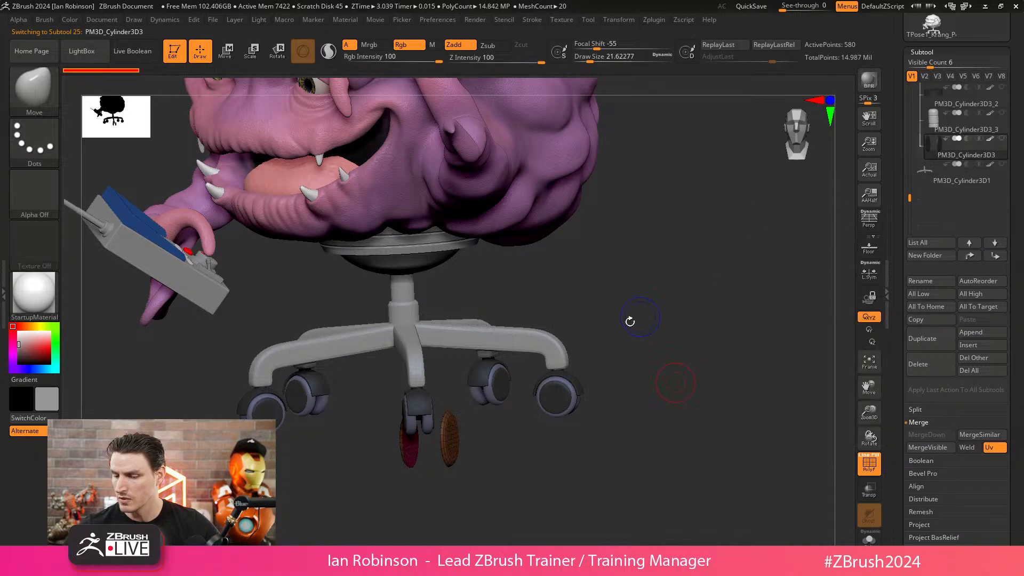
- Delete the old chair base from the Krang-Chair folder and move the returned PM3D_Cylinder3D1 subtool up into that folder
left_click_drag(692, 260, 687, 330, "alt")
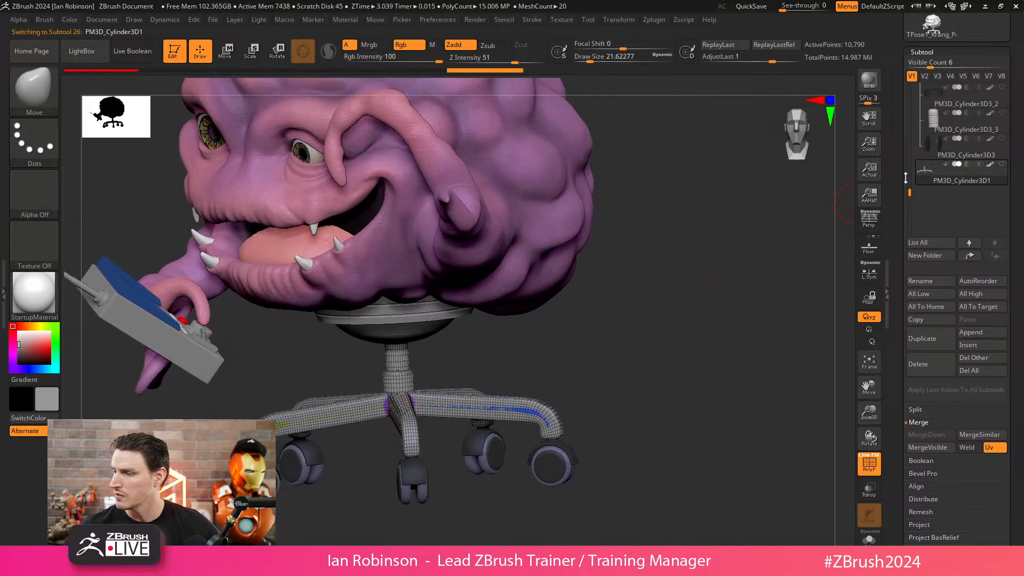
left_click_drag(910, 190, 915, 126)
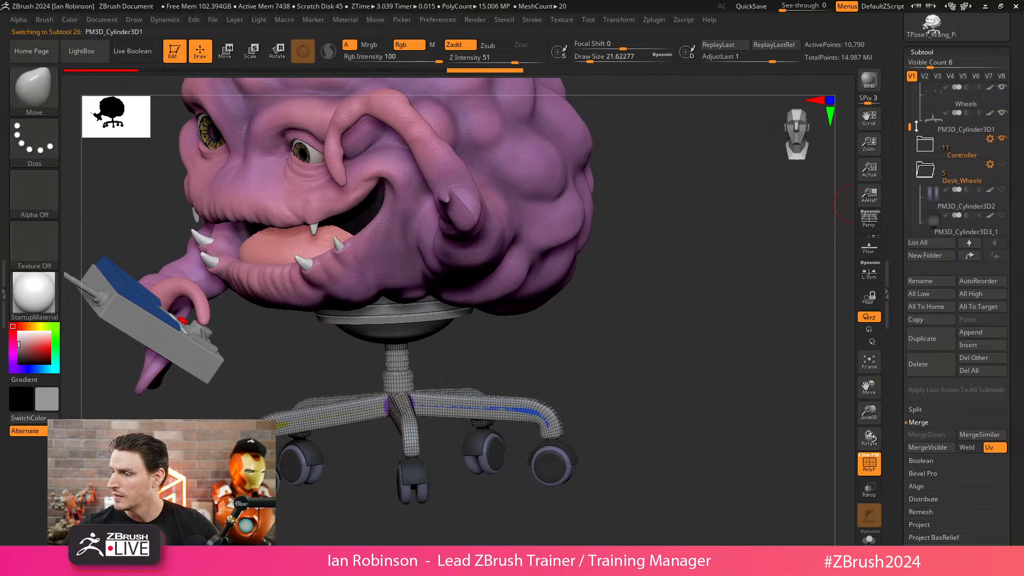
mouse_move(988, 125)
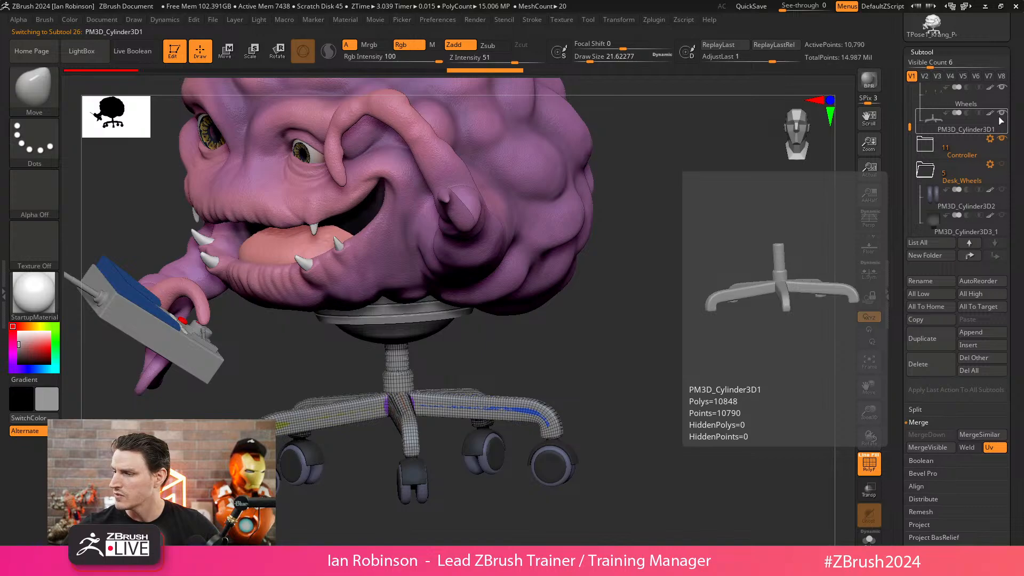
left_click(918, 363)
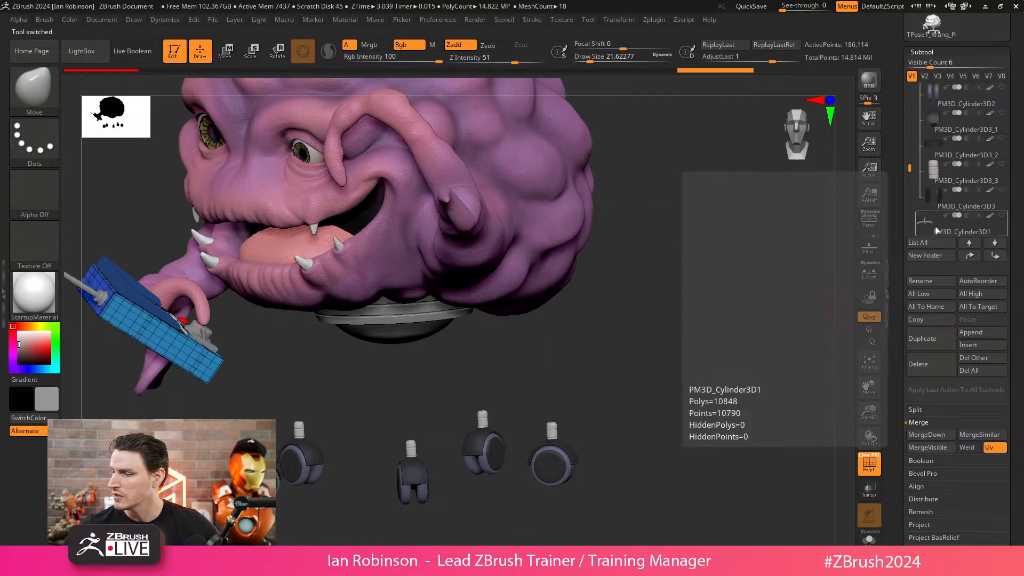
left_click(955, 224)
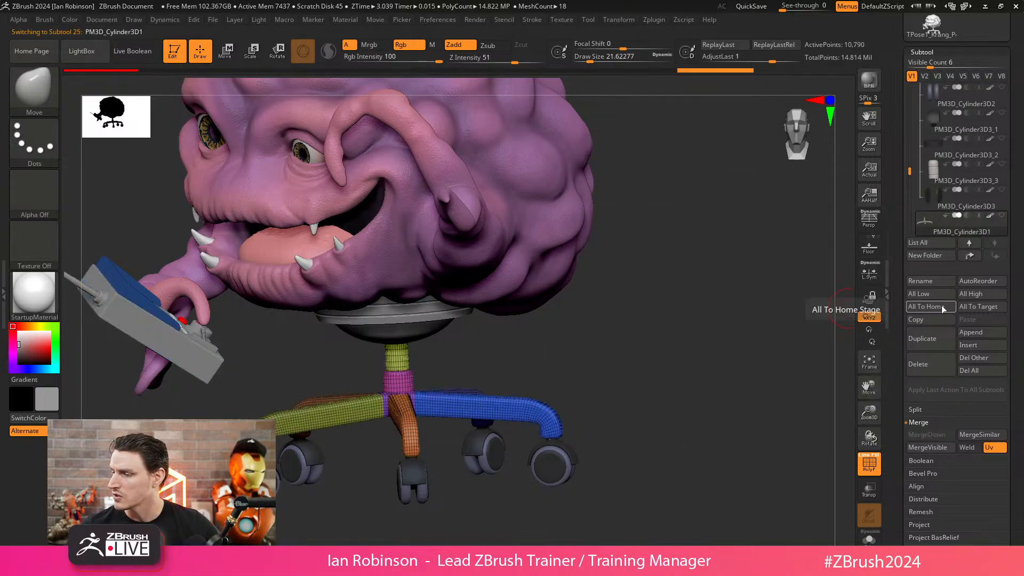
left_click(970, 256)
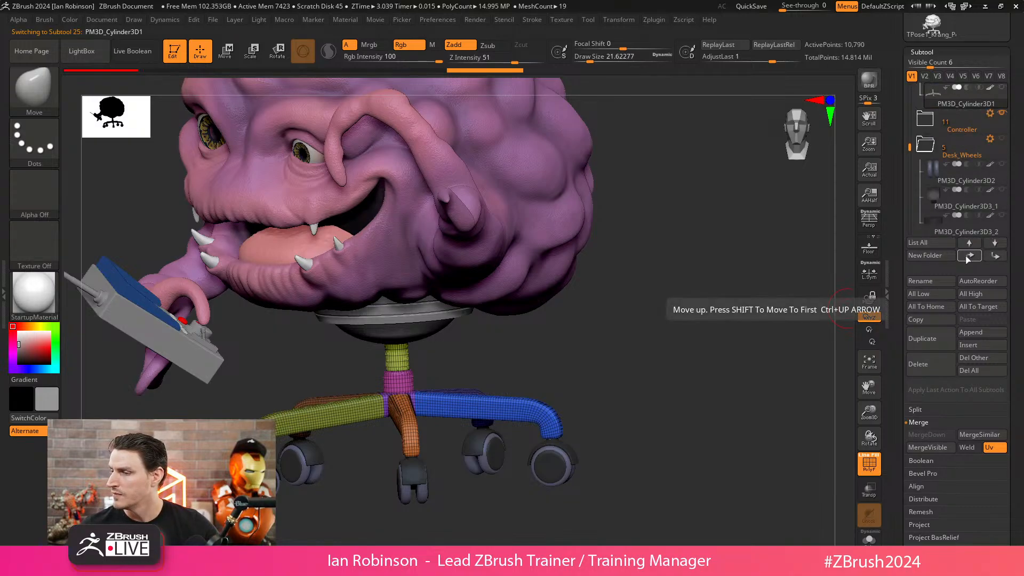
- Delete the Desk_Wheels folder together with all the subtools inside it
left_click(977, 156)
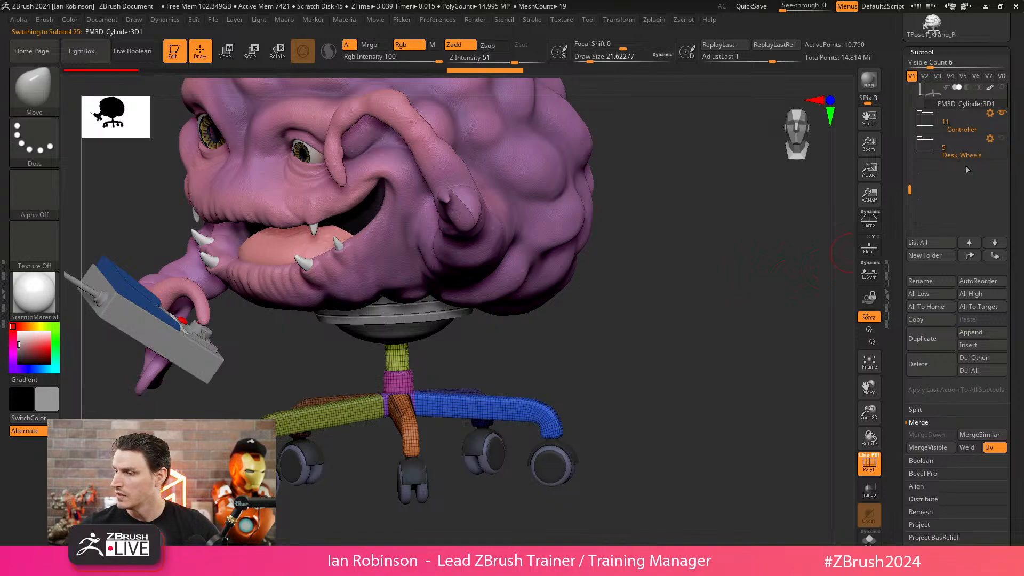
left_click(979, 155)
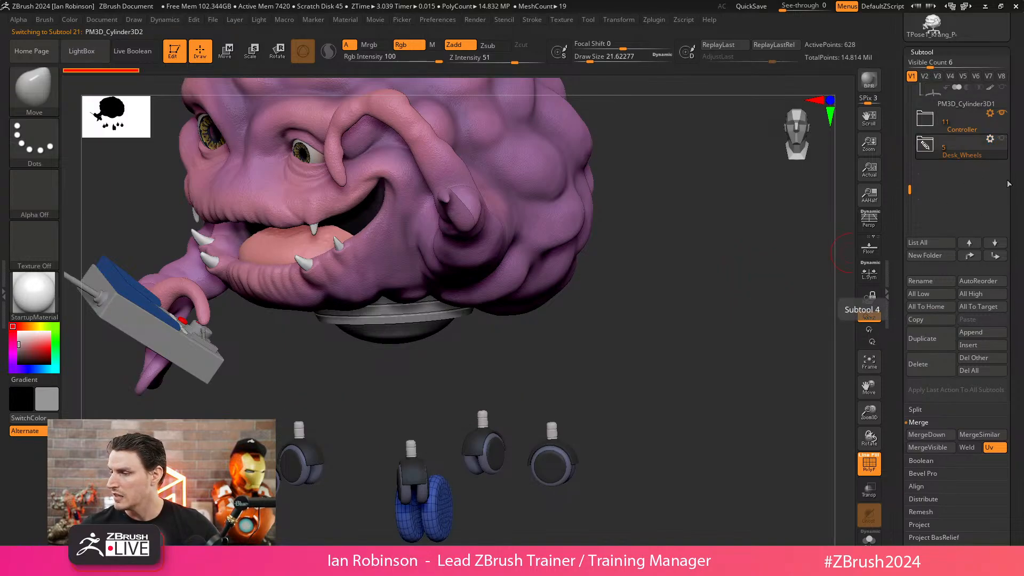
left_click(954, 24)
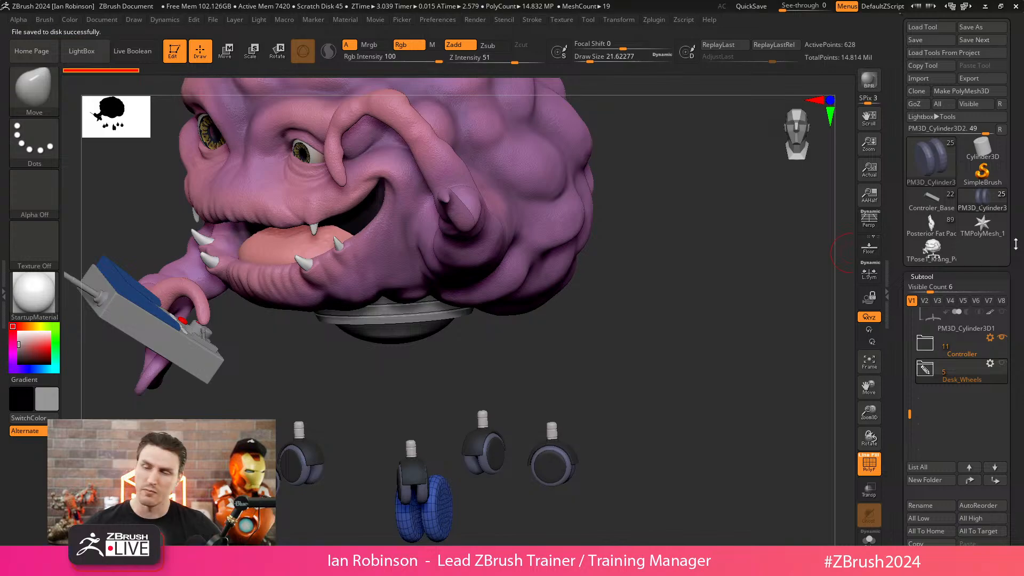
left_click_drag(1014, 247, 1013, 130)
left_click(917, 471)
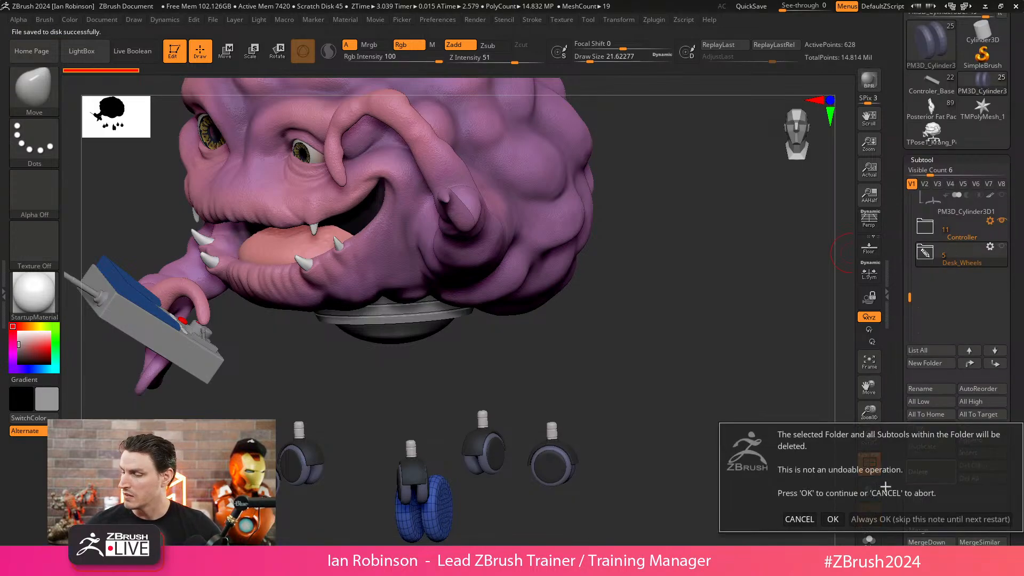
left_click(832, 518)
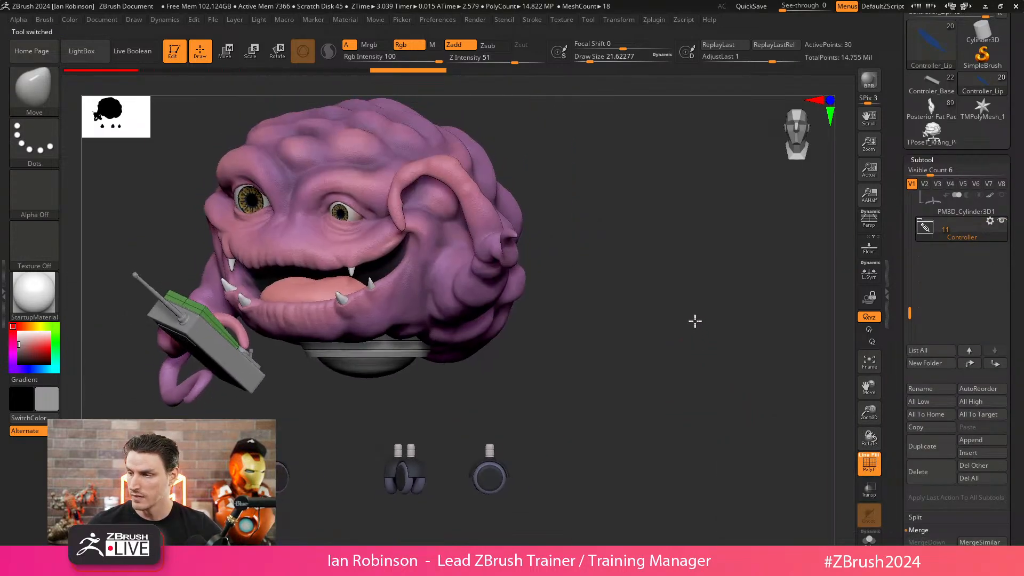
- Make the PM3D_Cylinder3D1 chair base visible and select the Seat subtool to inspect its polyframe
left_click(1001, 197)
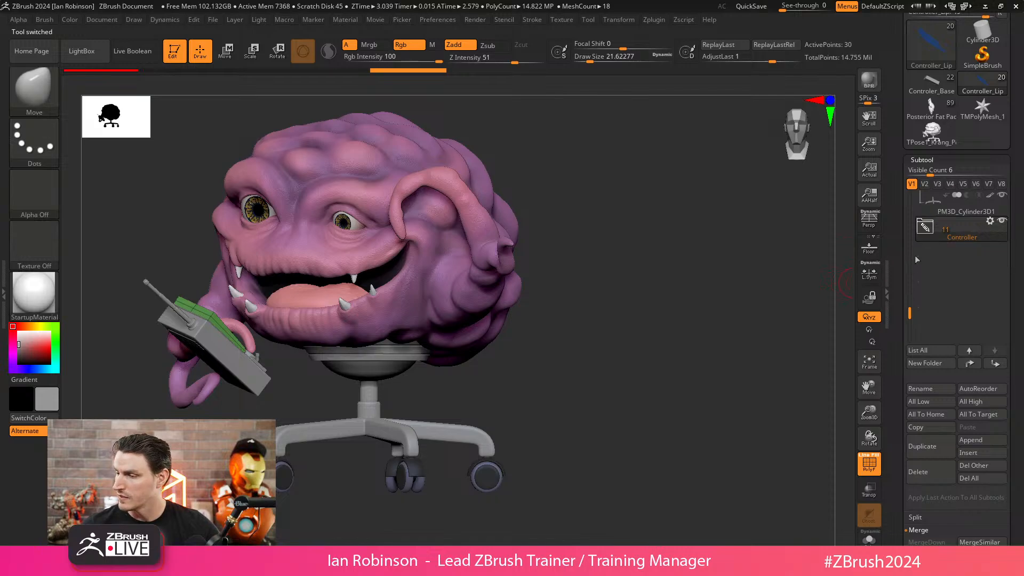
left_click_drag(647, 350, 457, 361)
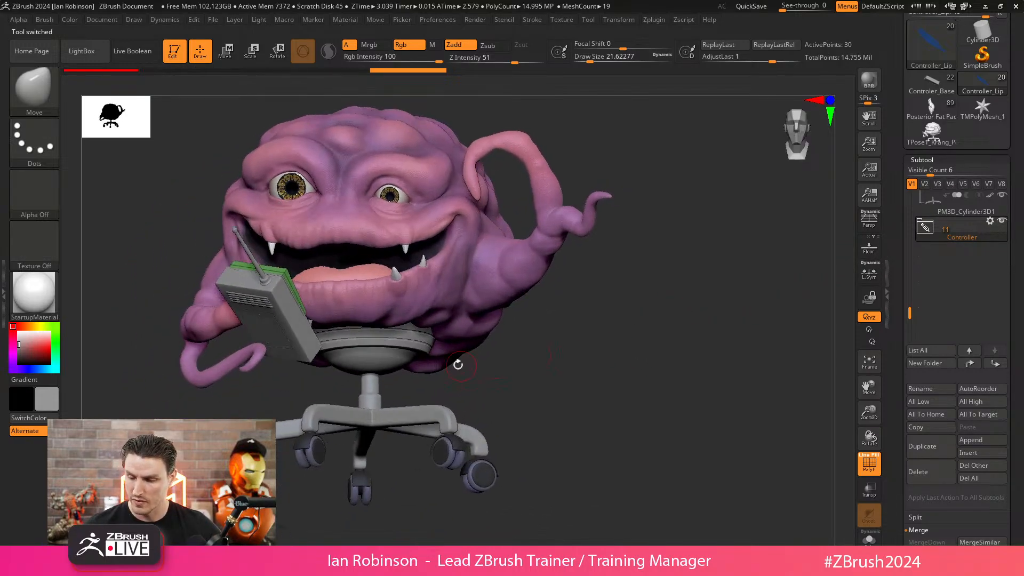
left_click(434, 346, "alt")
key("shift+f")
key("shift+f")
left_click_drag(525, 354, 607, 393)
left_click_drag(736, 363, 683, 360, "alt")
- Move the PM3D_Cylinder3D1 chair base above Wheels in the Krang-Chair folder and rename it Frame
left_click_drag(1018, 195, 1015, 243)
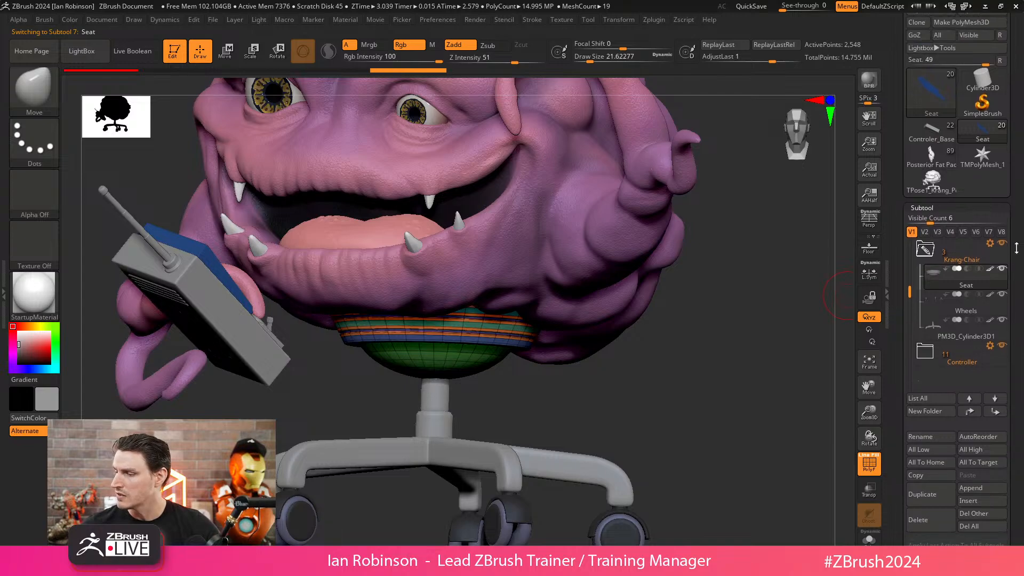
left_click(966, 334)
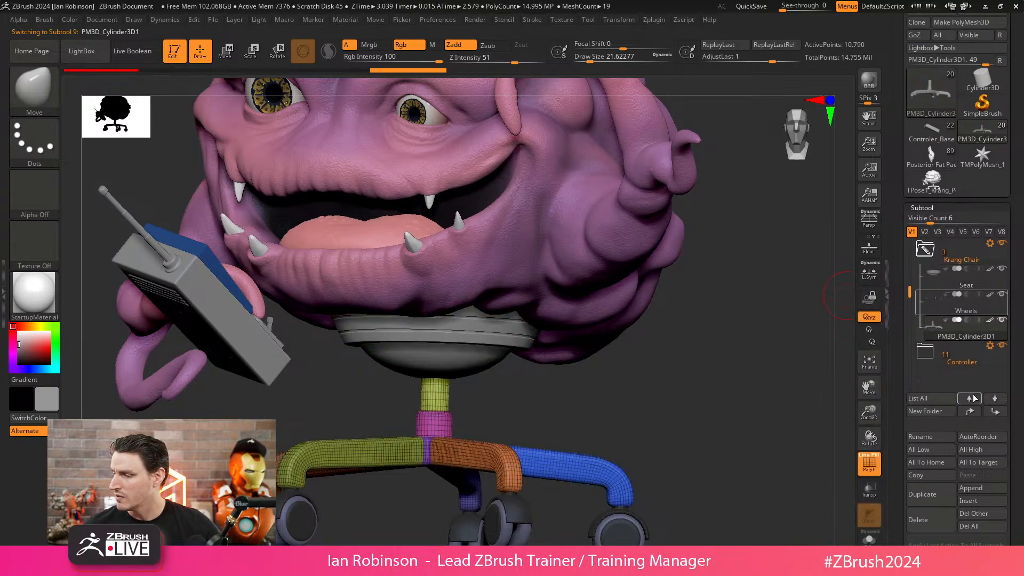
left_click(969, 412)
left_click(926, 437)
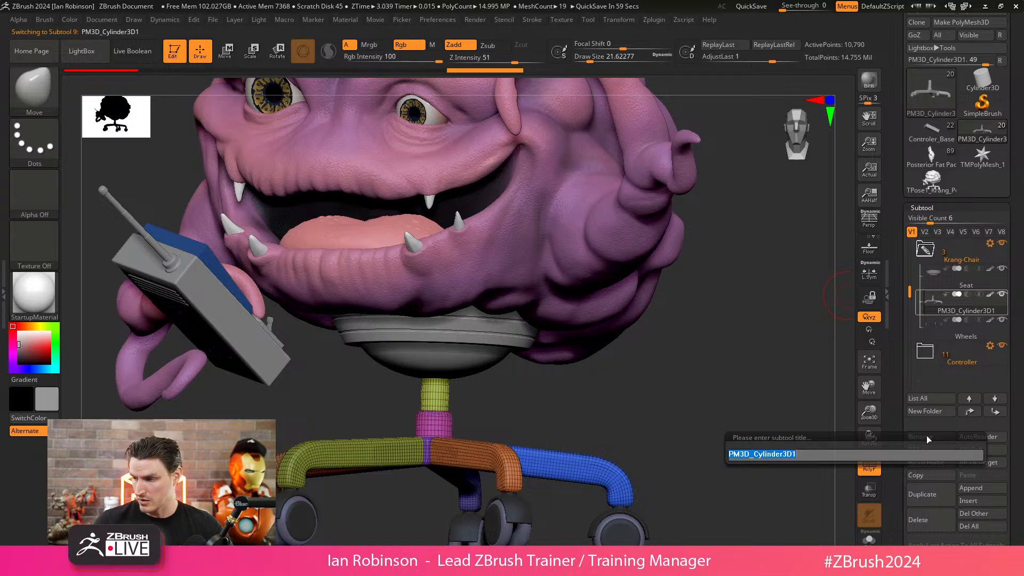
key("shift")
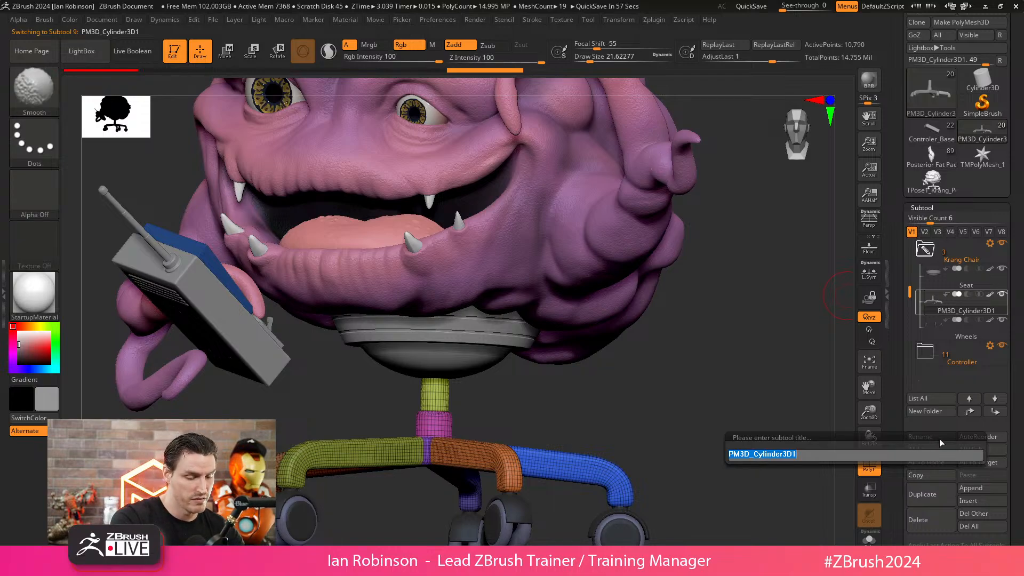
type("Frame")
key("Return")
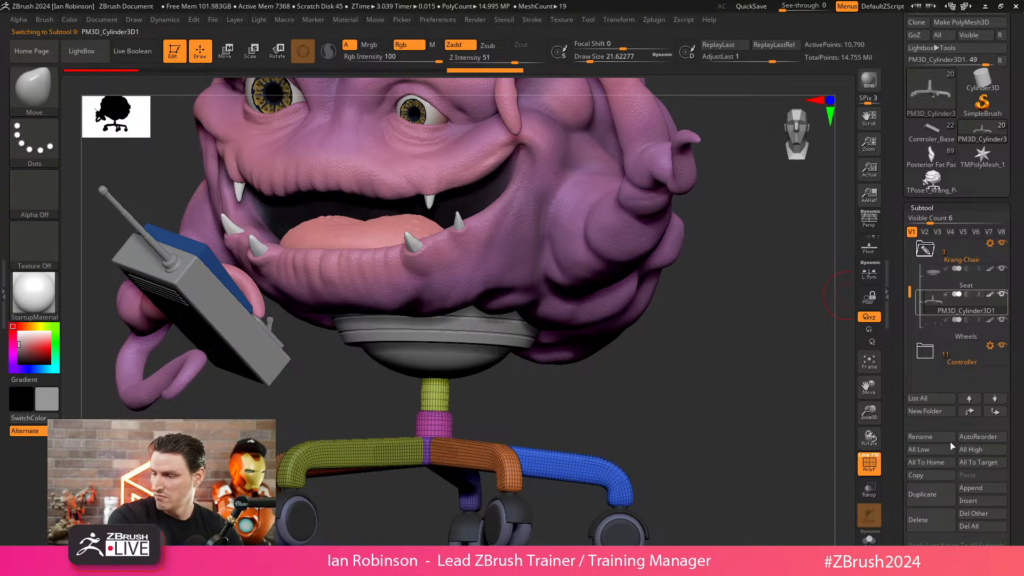
- Subdivide both the Seat and the Frame subtools up to subdivision level 4
left_click(940, 278)
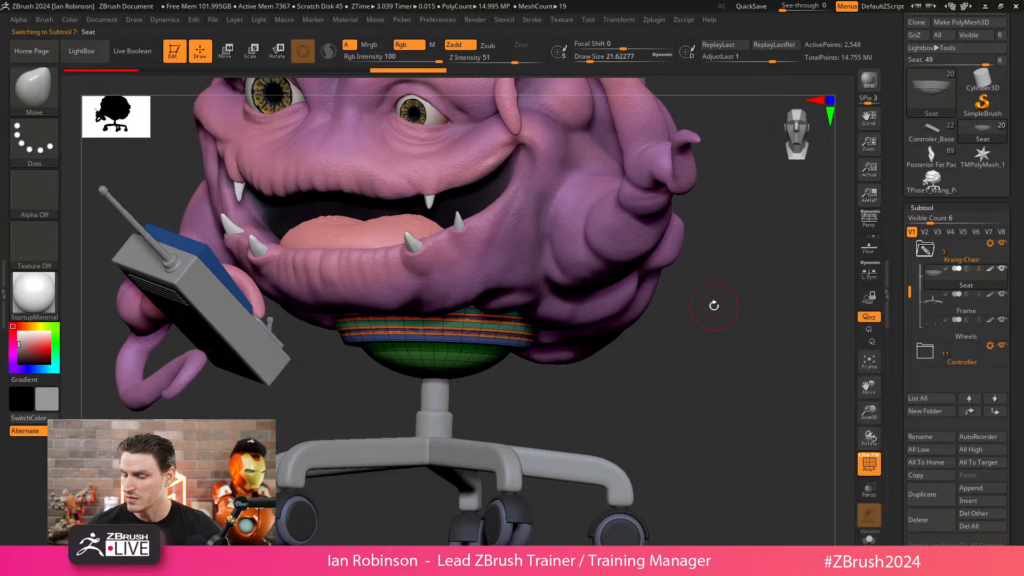
key("shift+f")
left_click(933, 207)
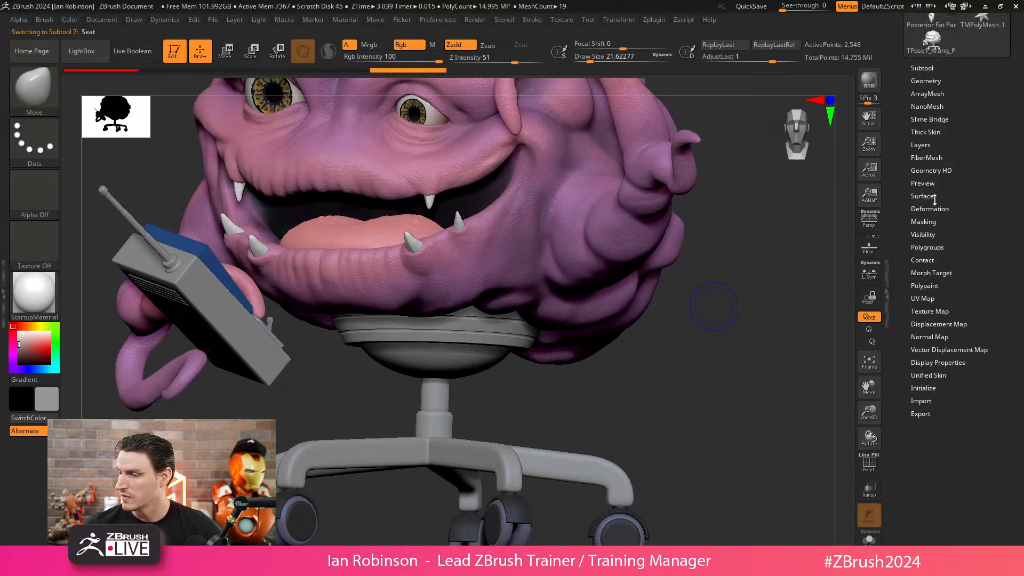
left_click(922, 81)
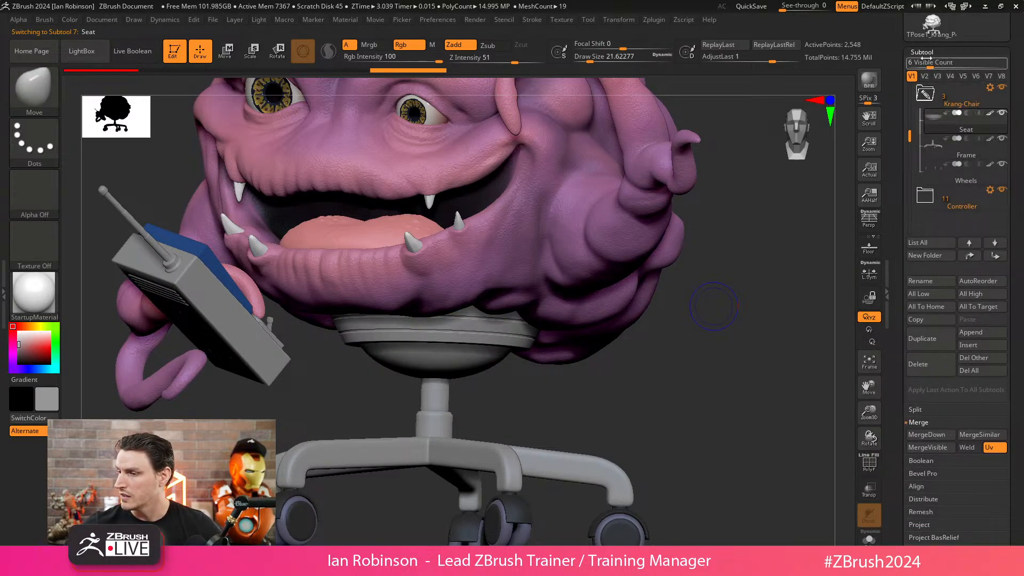
left_click(928, 63)
left_click(927, 65)
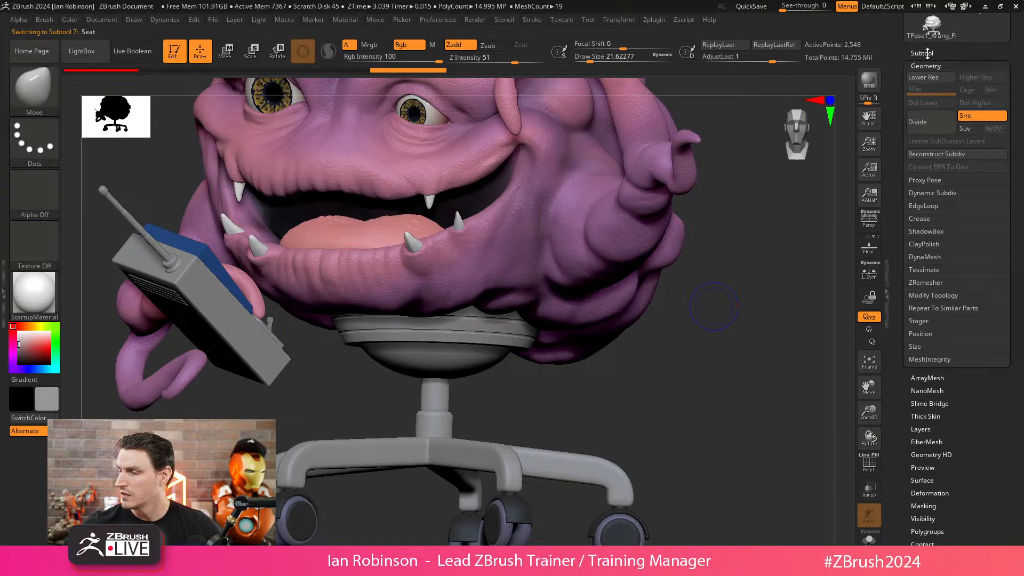
left_click(928, 53)
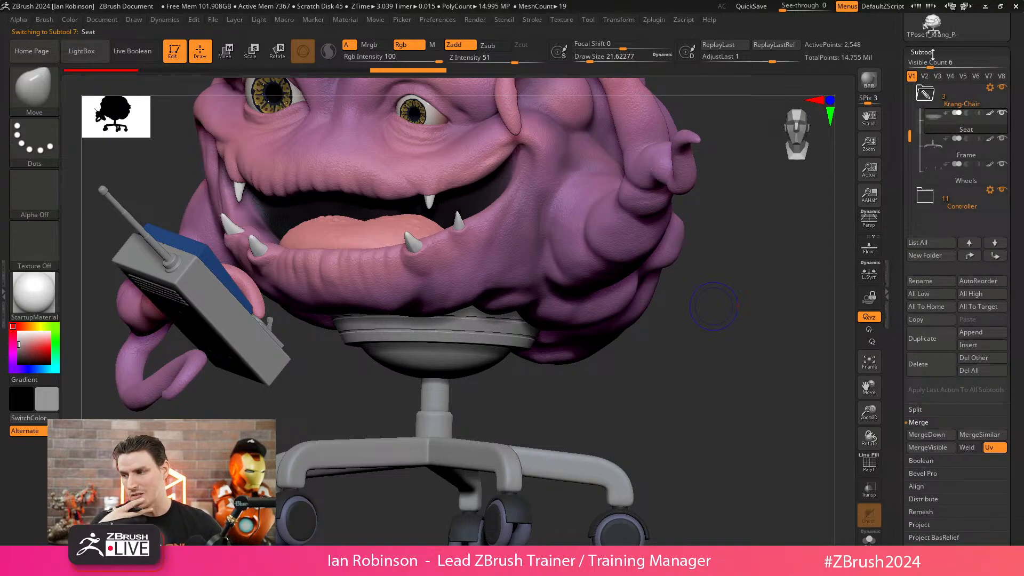
key("shift+f")
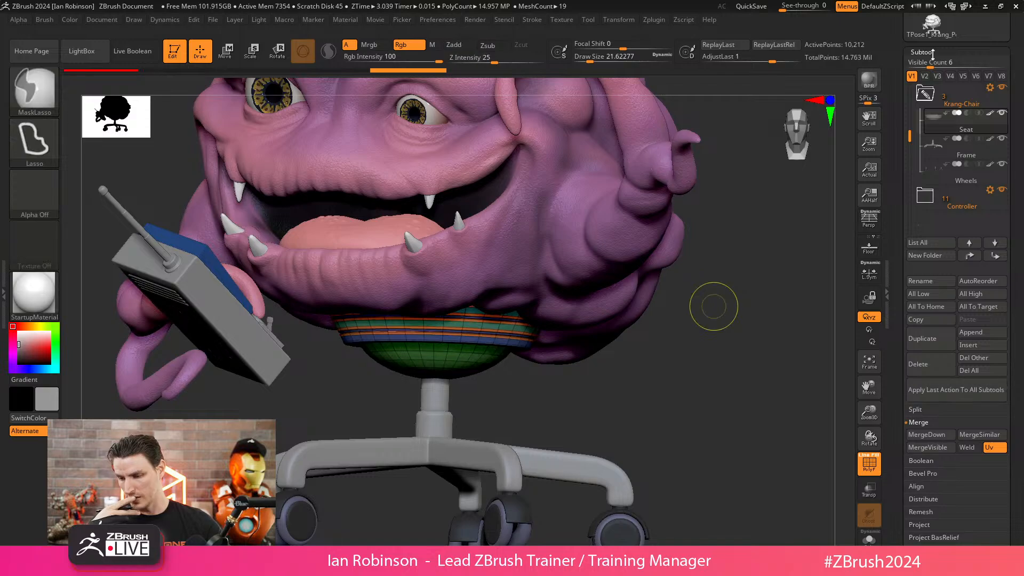
left_click(932, 53)
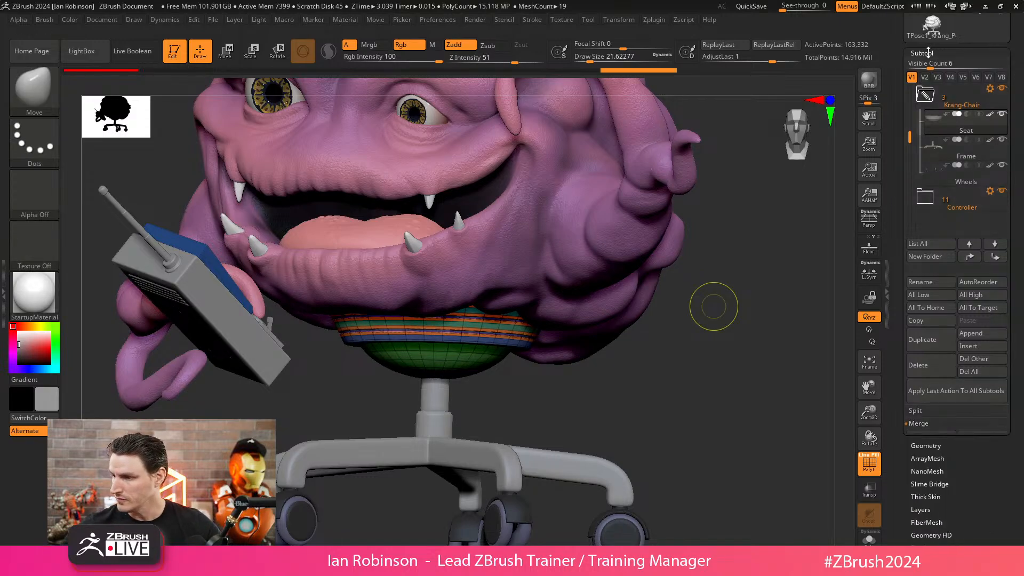
left_click(929, 66)
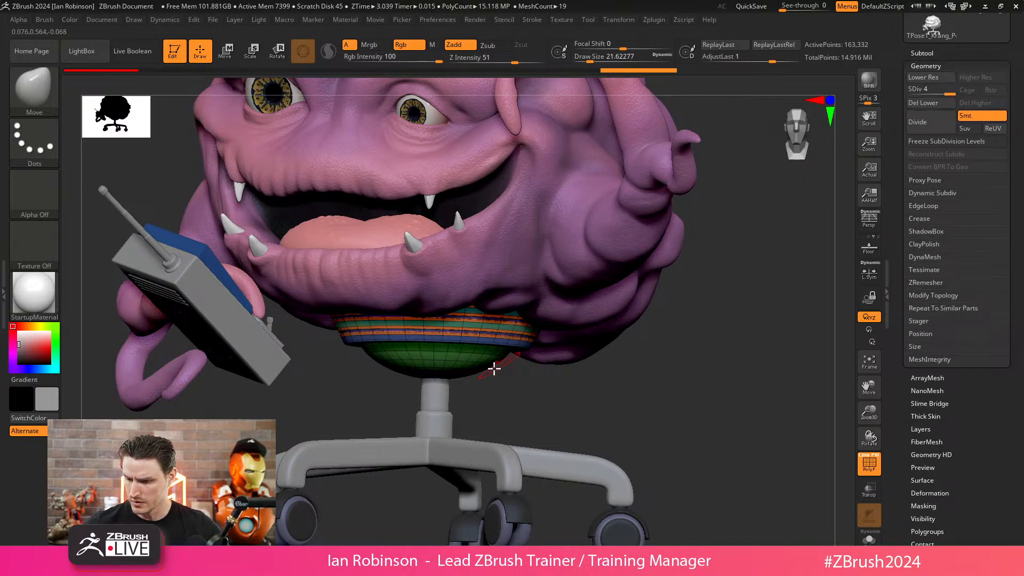
left_click(441, 407, "alt")
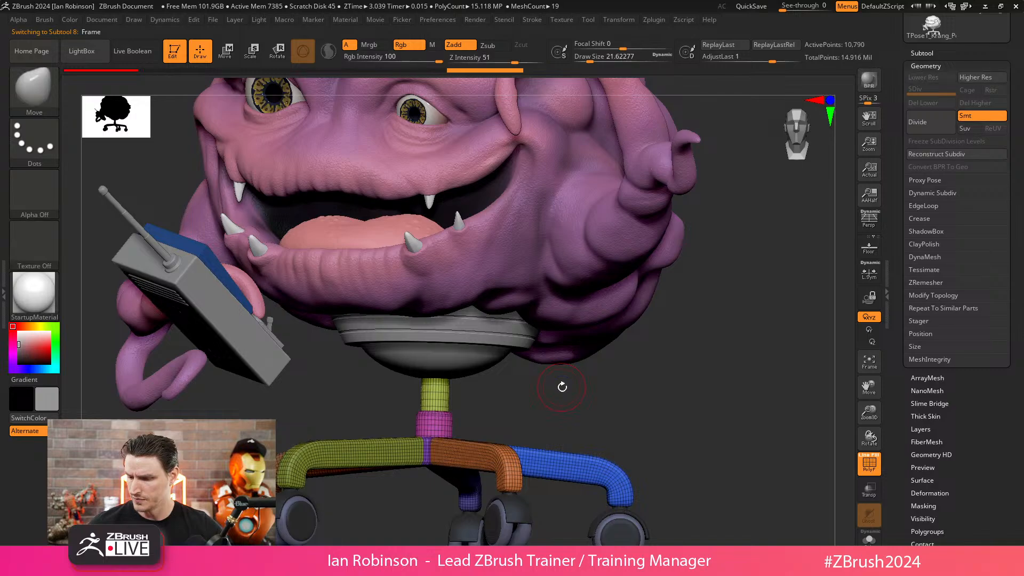
key("ctrl")
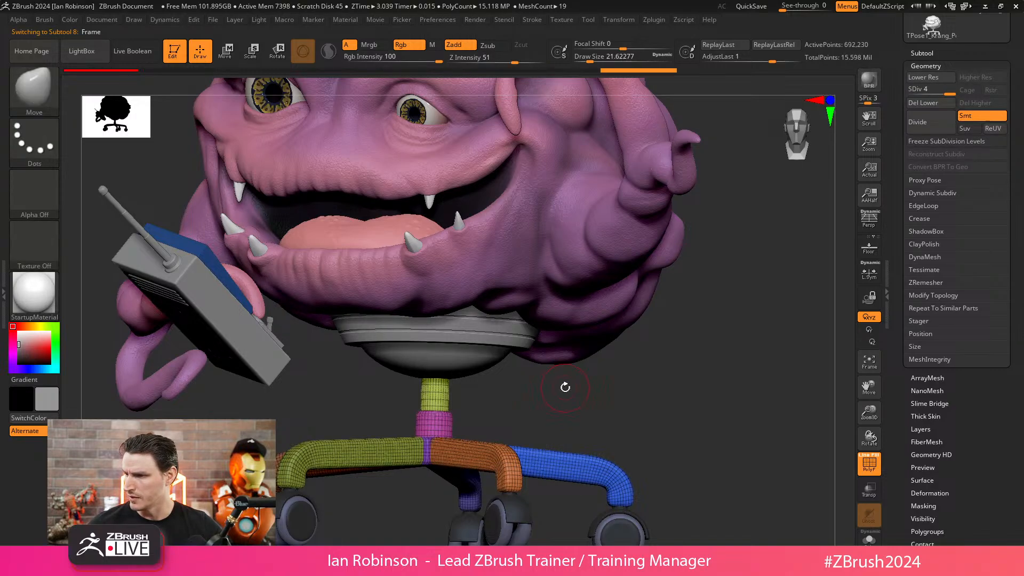
- Merge the Seat subtool down with the Frame subtool below it, keeping UVs enabled for the merge
left_click(921, 53)
left_click(947, 180)
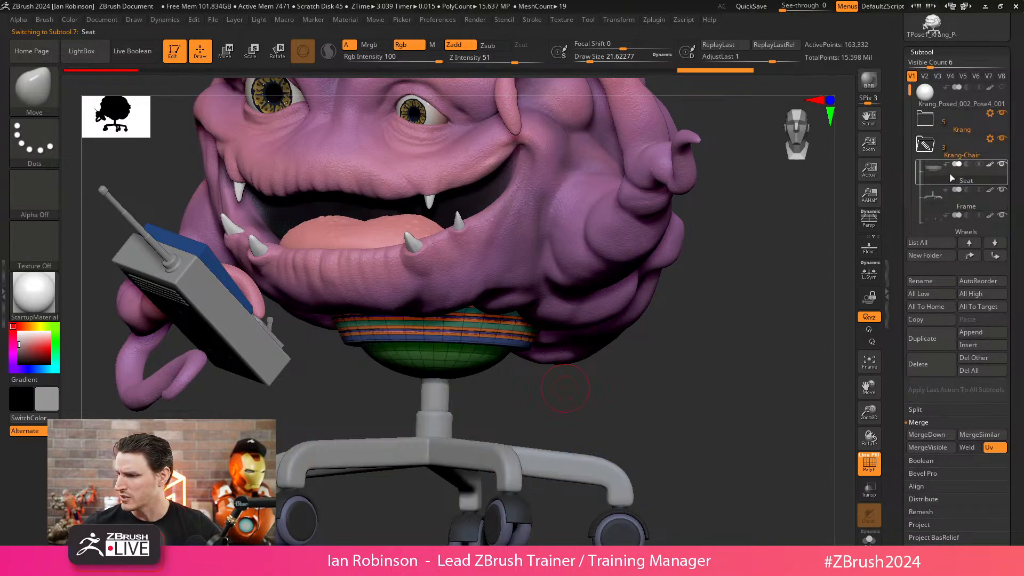
left_click(933, 434)
left_click(832, 458)
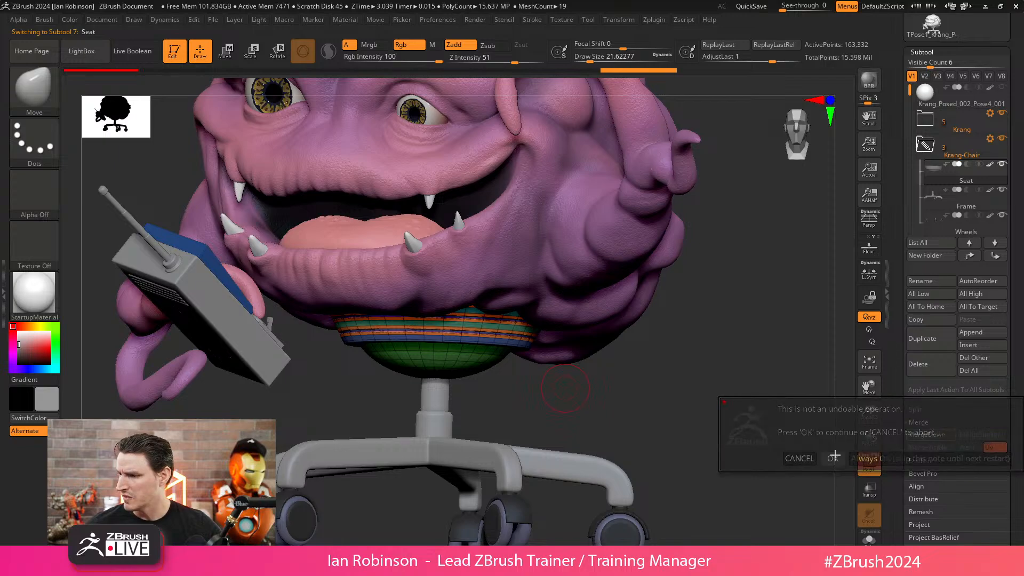
- Isolate the merged Seat subtool, show its polyframe and switch it to its lowest subdivision level
left_click_drag(674, 378, 630, 349, "alt")
key("alt+s")
key("shift+f")
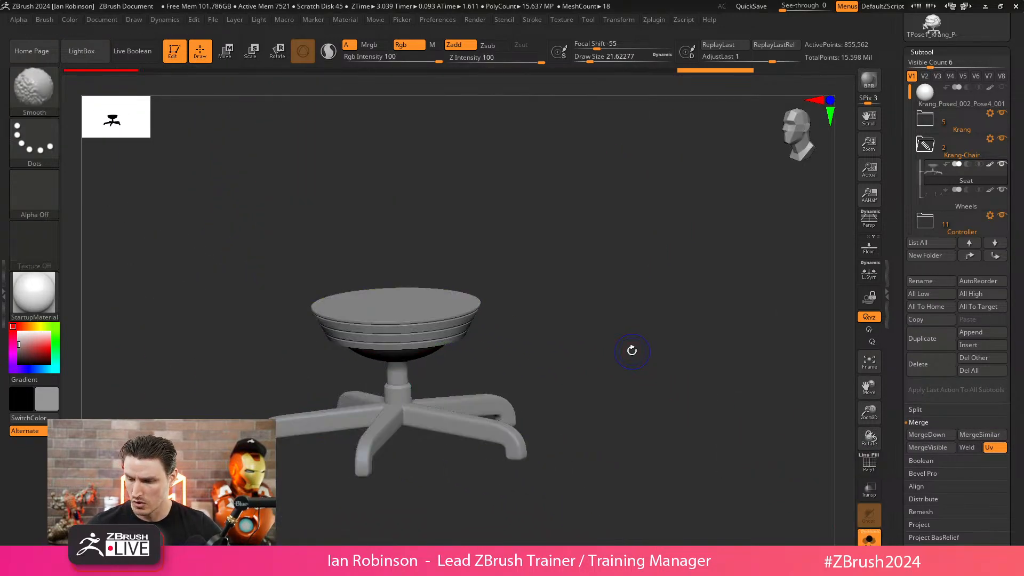
key("shift+f")
key("shift+f")
key("shift+d")
key("shift+d")
key("shift+d")
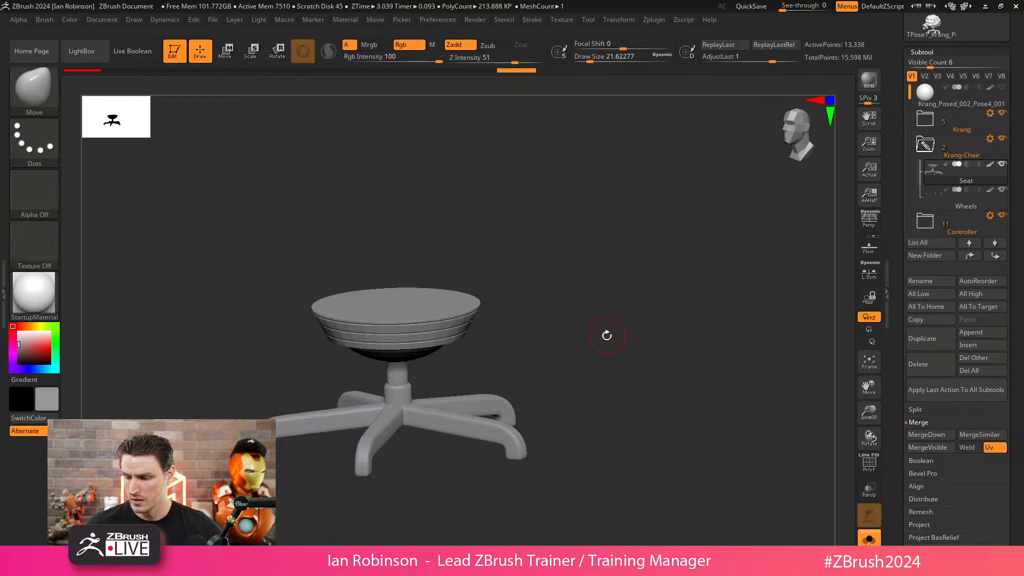
key("d")
key("d")
key("d")
key("shift+f")
key("shift+d")
key("shift+d")
key("shift+d")
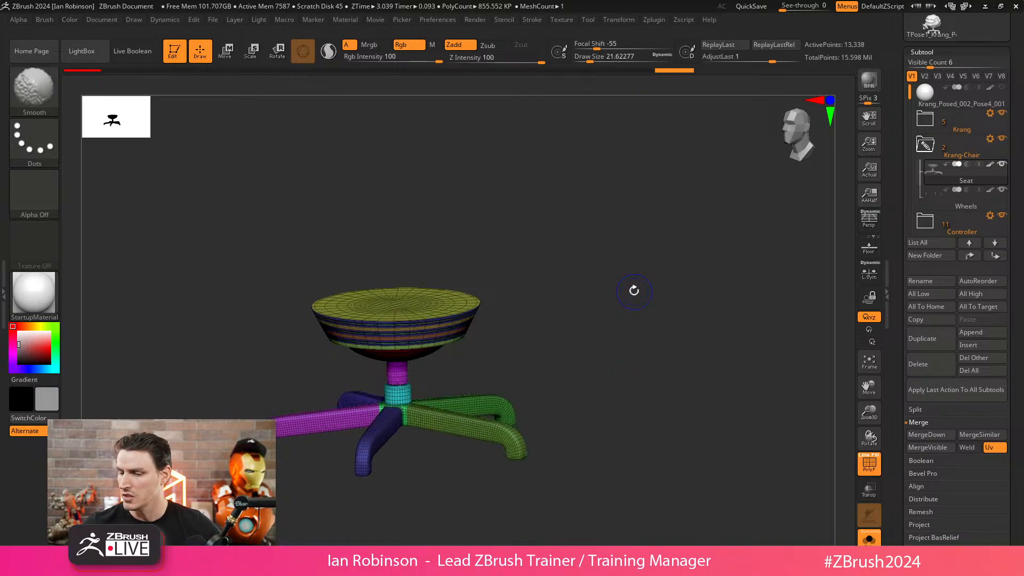
- Send the merged Seat subtool to Cinema 4D through GoZ and delete the leftover PM3D_Cylinder3D1 object there
left_click_drag(1008, 106, 1007, 206)
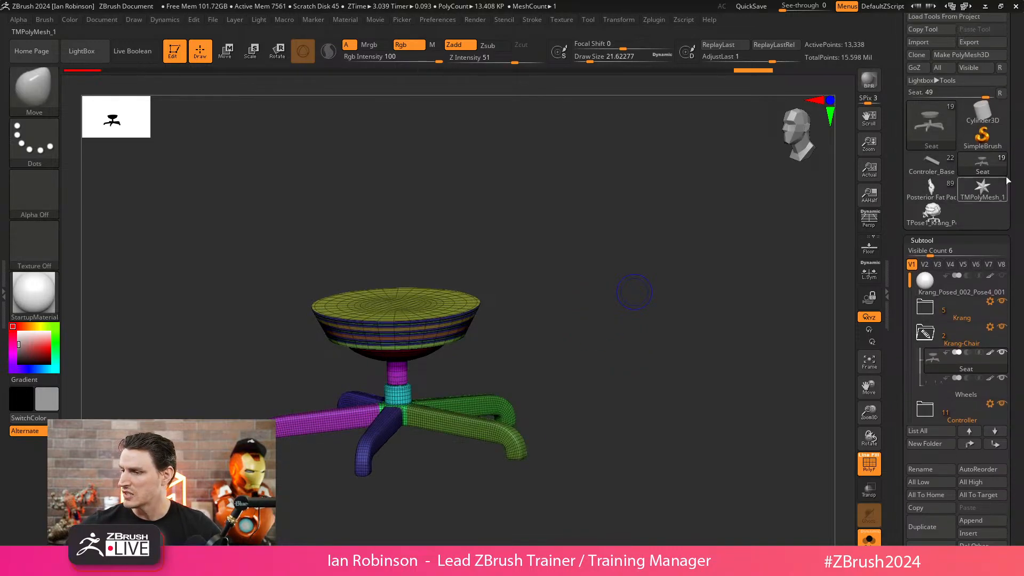
mouse_move(1017, 48)
left_mouse_down()
mouse_move(1019, 88)
mouse_move(1018, 52)
left_mouse_up()
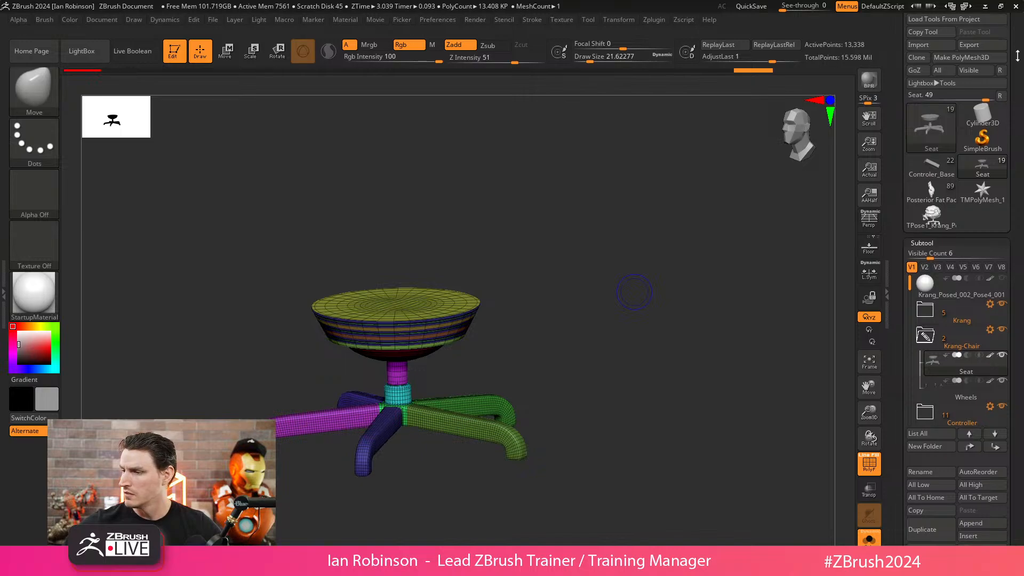
left_click(921, 70)
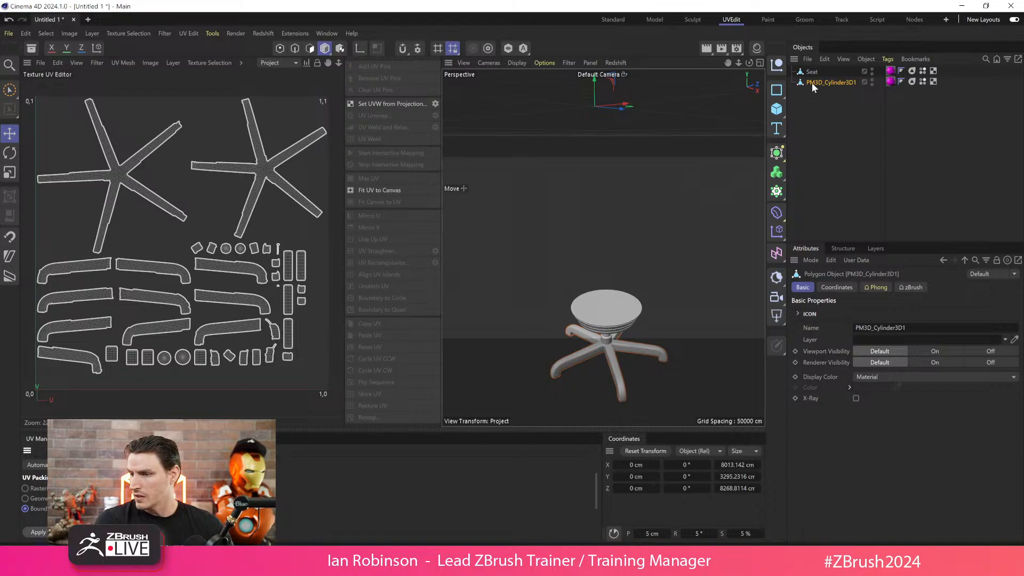
left_click(811, 74)
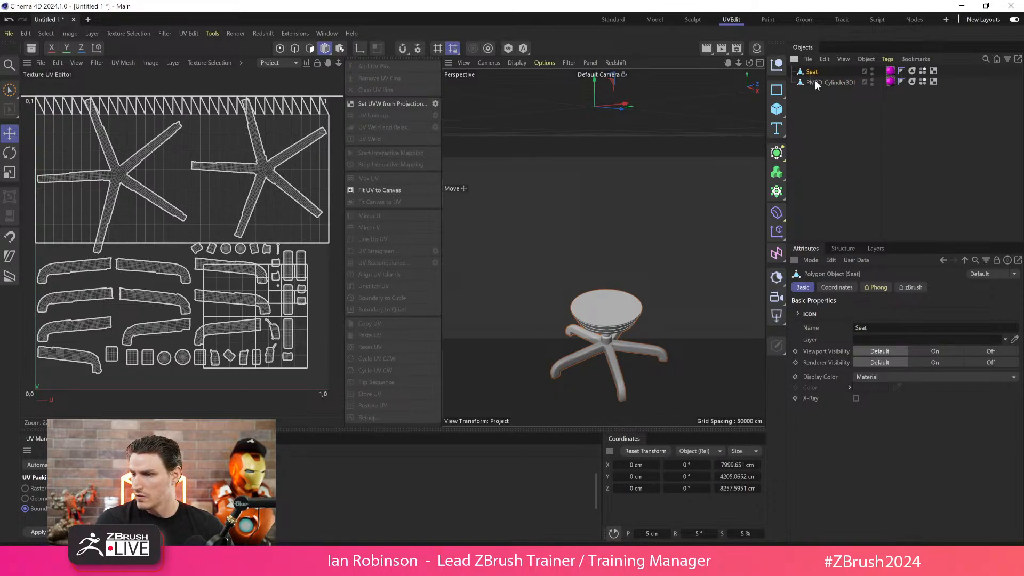
left_click(815, 81)
key("Delete")
left_click(809, 73)
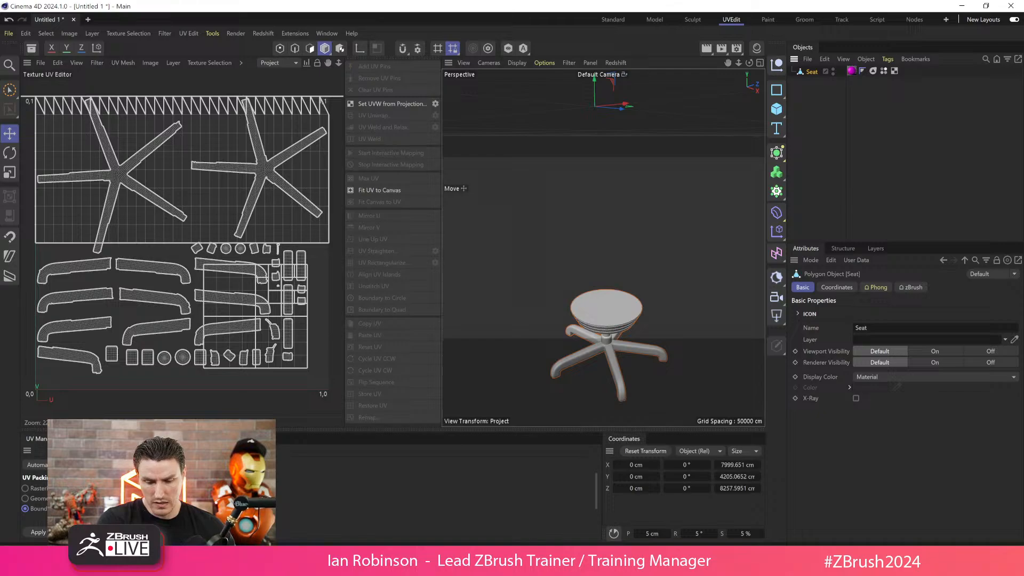
- Apply an automatic cubic UV unwrap to the Seat object and send it back to ZBrush with GoZ Exporter
left_click(42, 465)
left_click(42, 532)
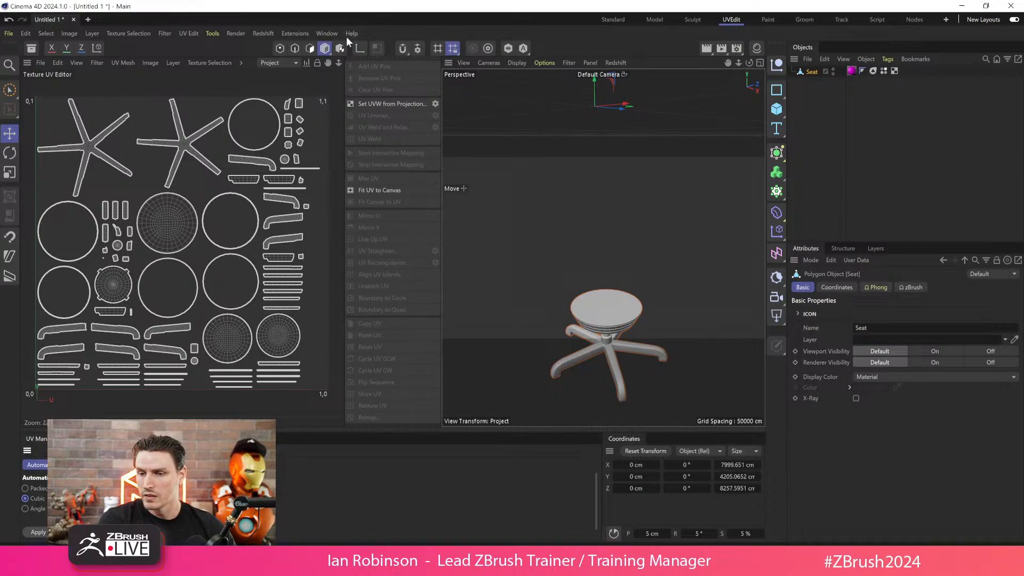
left_click(301, 33)
mouse_move(404, 201)
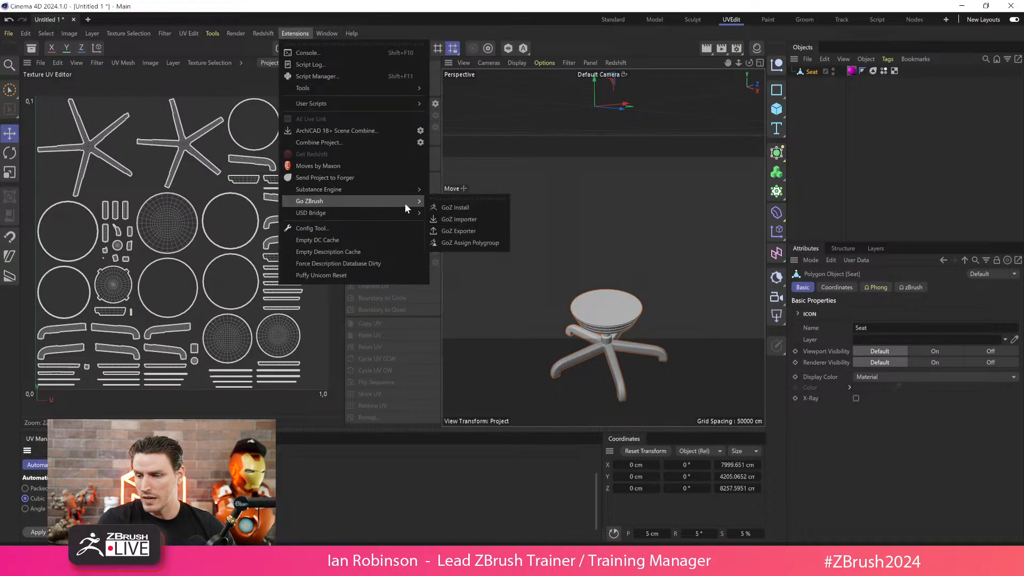
left_click(460, 231)
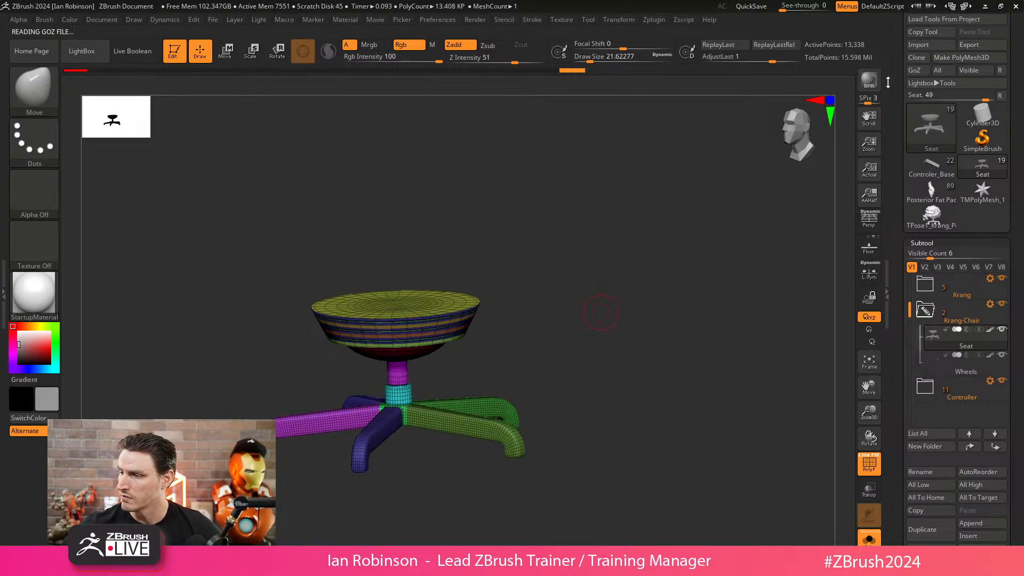
- Show the complete Krang model again without the polyframe and save the tool
key("shift+f")
key("shift+f")
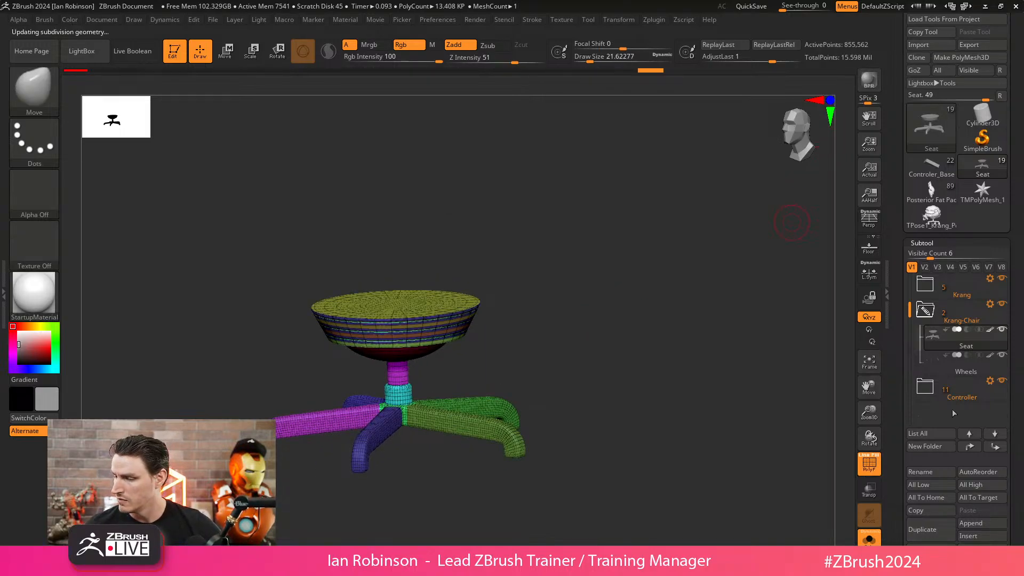
key("shift+f")
left_click_drag(668, 366, 658, 322, "alt")
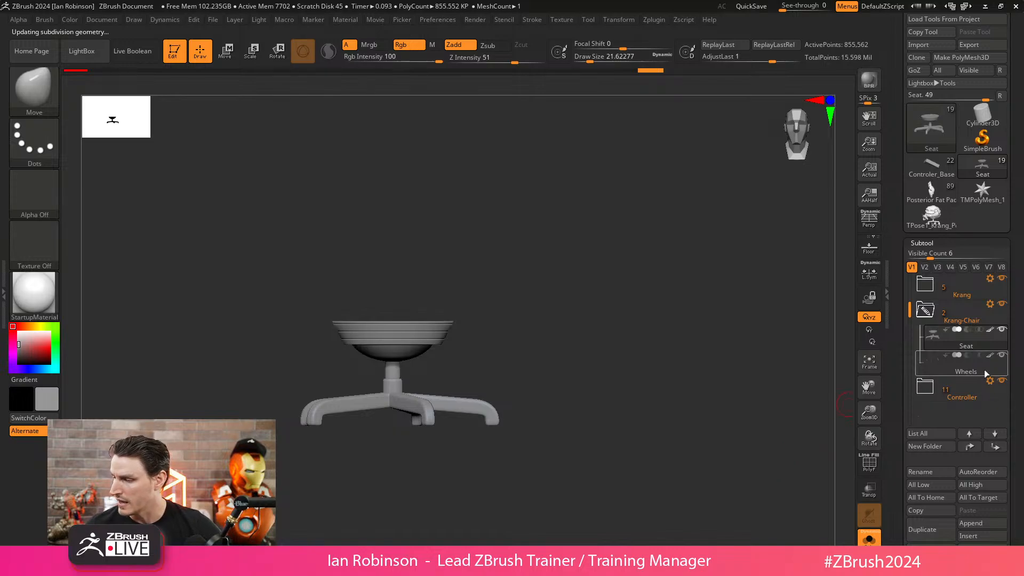
mouse_move(635, 407)
left_mouse_down()
mouse_move(626, 315)
mouse_move(648, 296)
mouse_move(649, 366)
mouse_move(681, 370)
mouse_move(699, 414)
mouse_move(674, 435)
mouse_move(720, 401)
mouse_move(722, 414)
mouse_move(715, 359)
mouse_move(690, 363)
mouse_move(722, 386)
left_mouse_up()
left_click(865, 534)
left_click_drag(1012, 88, 1010, 131)
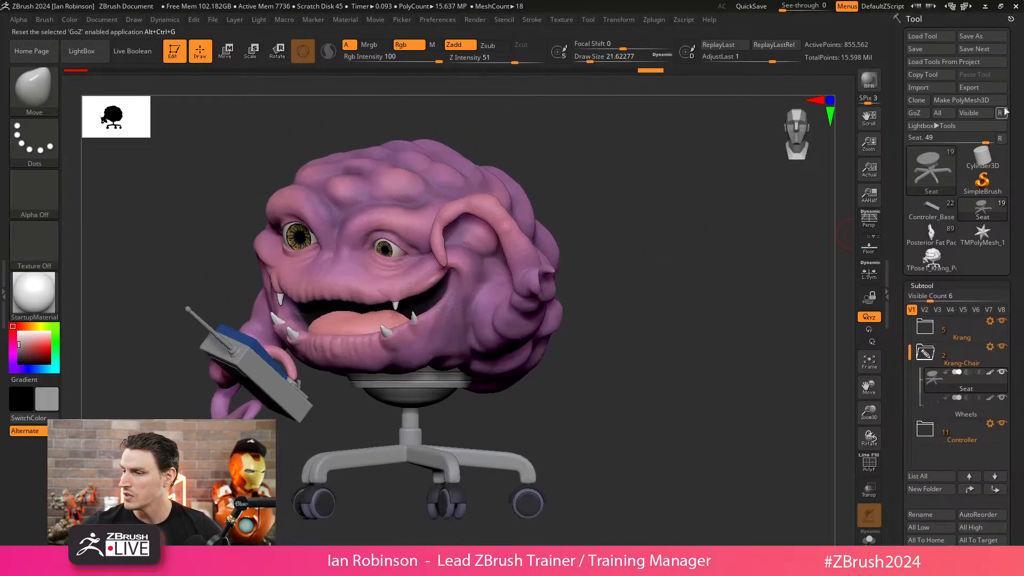
left_click(938, 49)
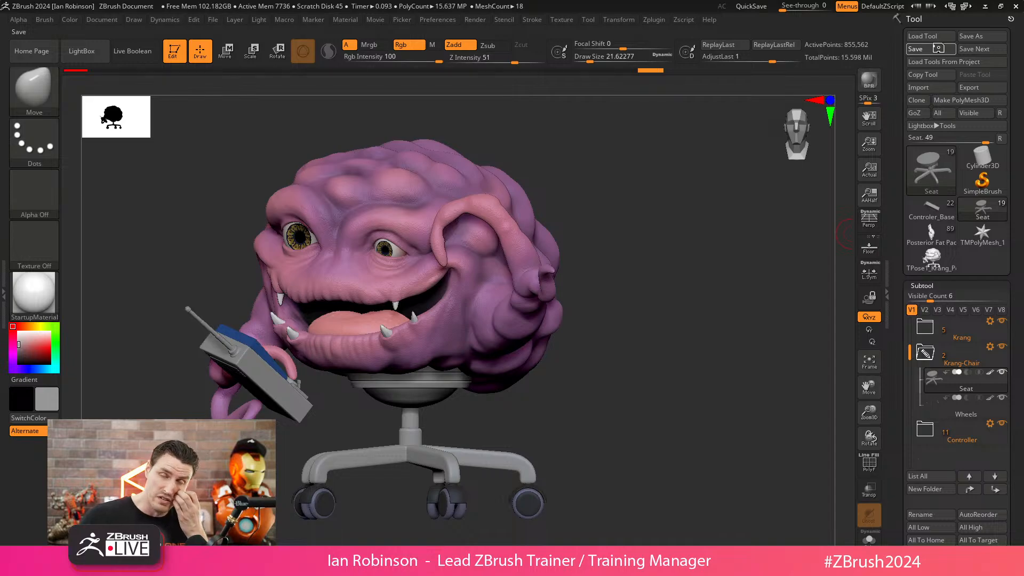
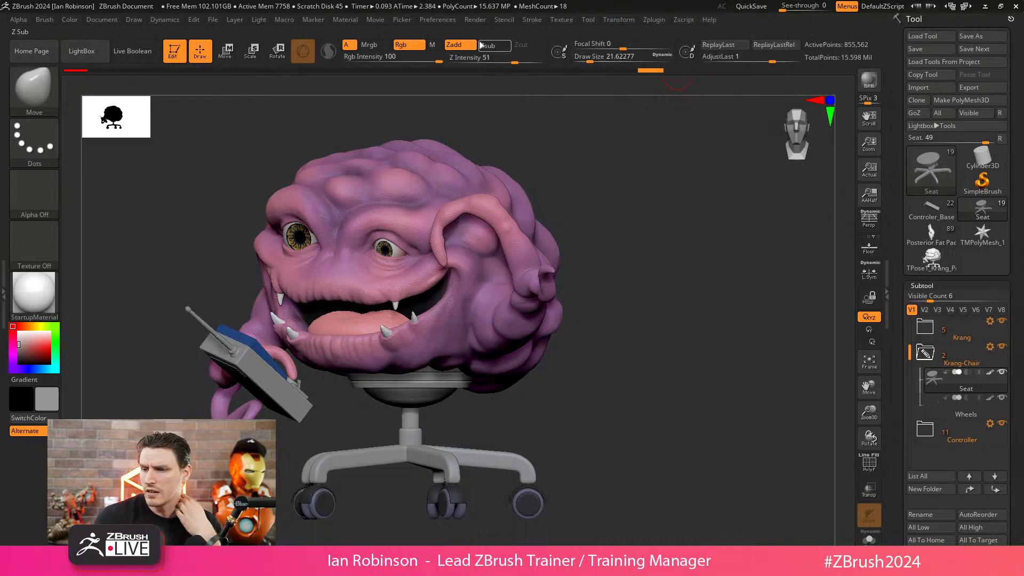
- Check the ScreenSaver on/off state and timer in the ZBrush preferences
left_click(454, 20)
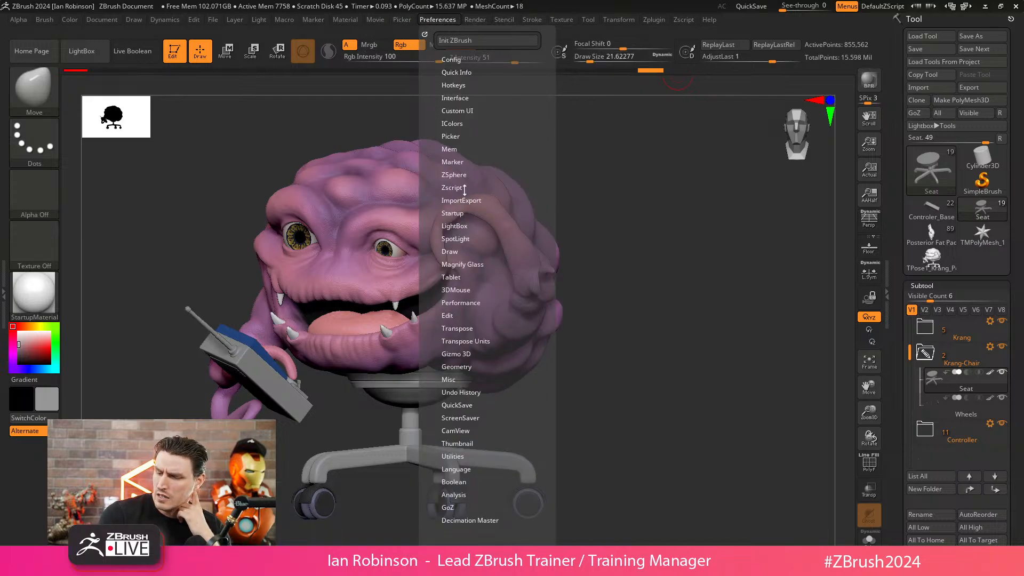
left_click(465, 418)
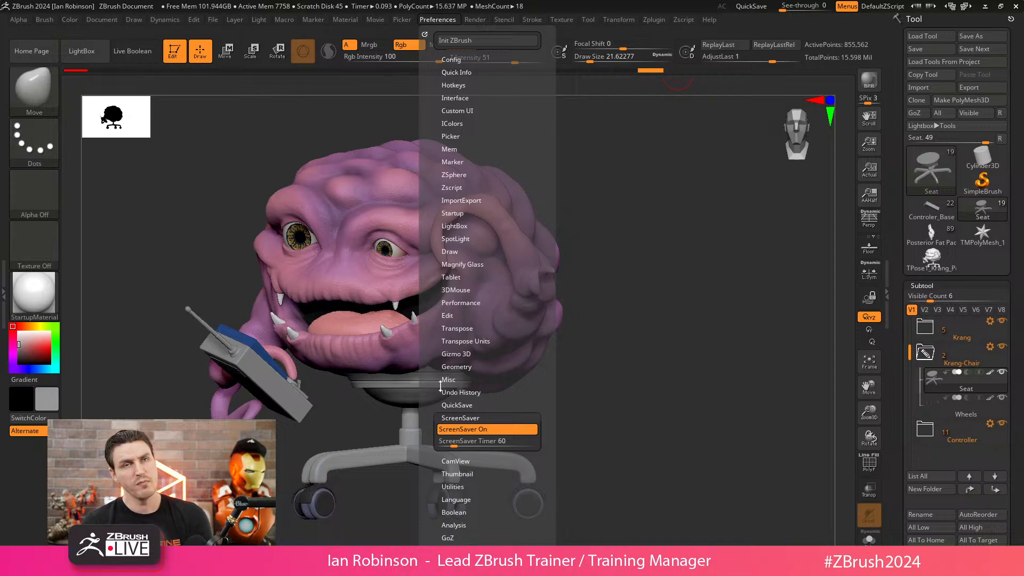
left_click(466, 418)
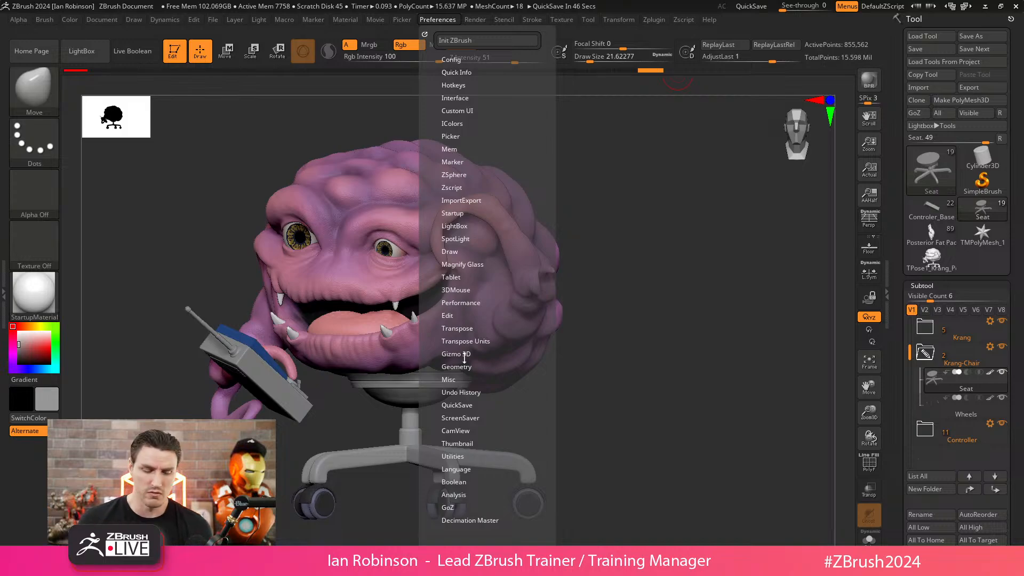
left_click(474, 418)
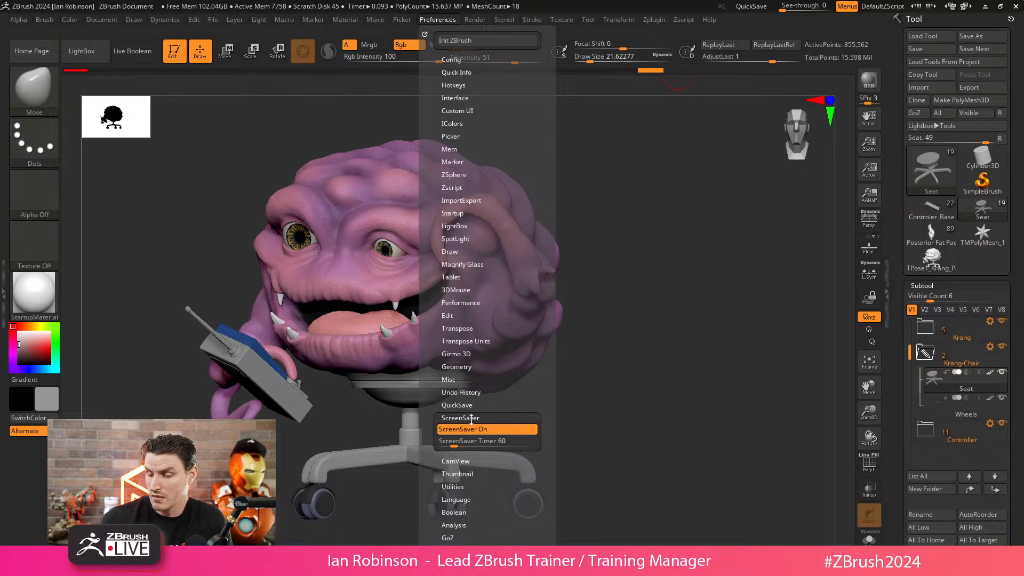
left_click(469, 417)
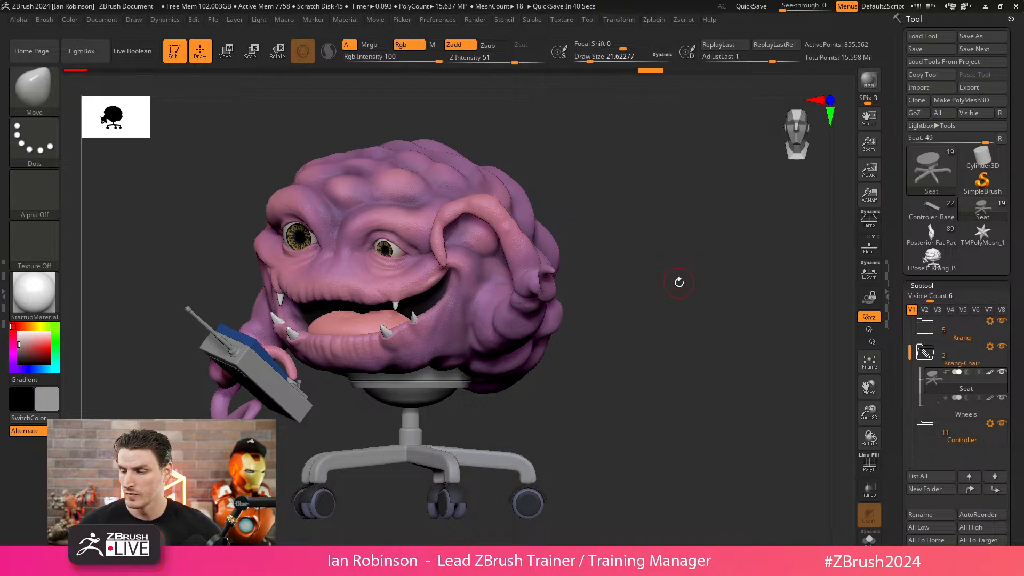
- Select the green screen of Krang's controller, isolate it and show its polyframe
left_click_drag(679, 282, 674, 395)
left_click(206, 312, "alt")
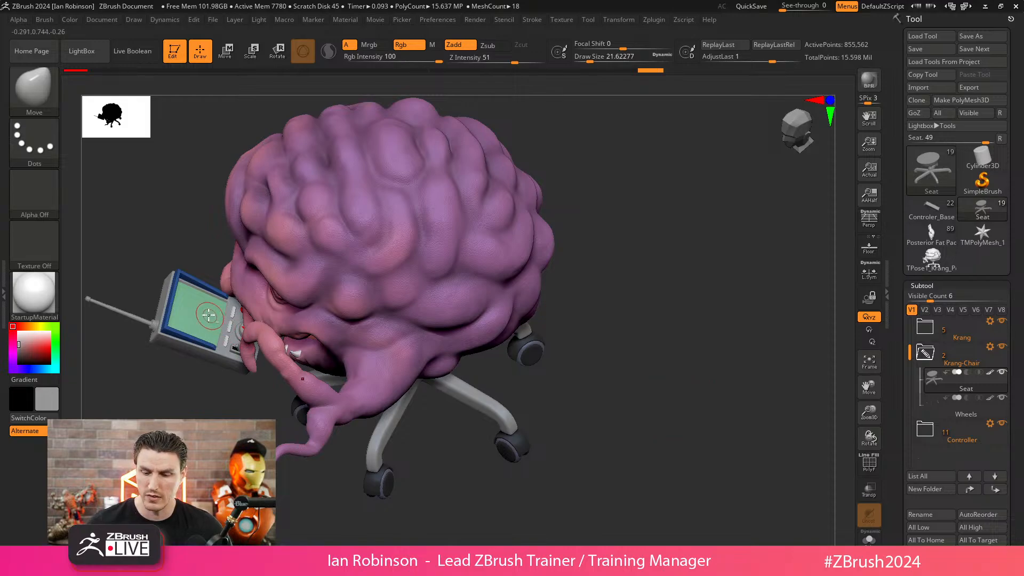
key("shift+f")
key("shift+f")
key("shift+f")
key("alt+s")
left_click_drag(634, 443, 541, 337)
key("shift+f")
key("shift+f")
- Subdivide the isolated controller screen mesh two more times and stay on its highest subdivision level
key("shift+d")
key("ctrl+d")
key("ctrl+d")
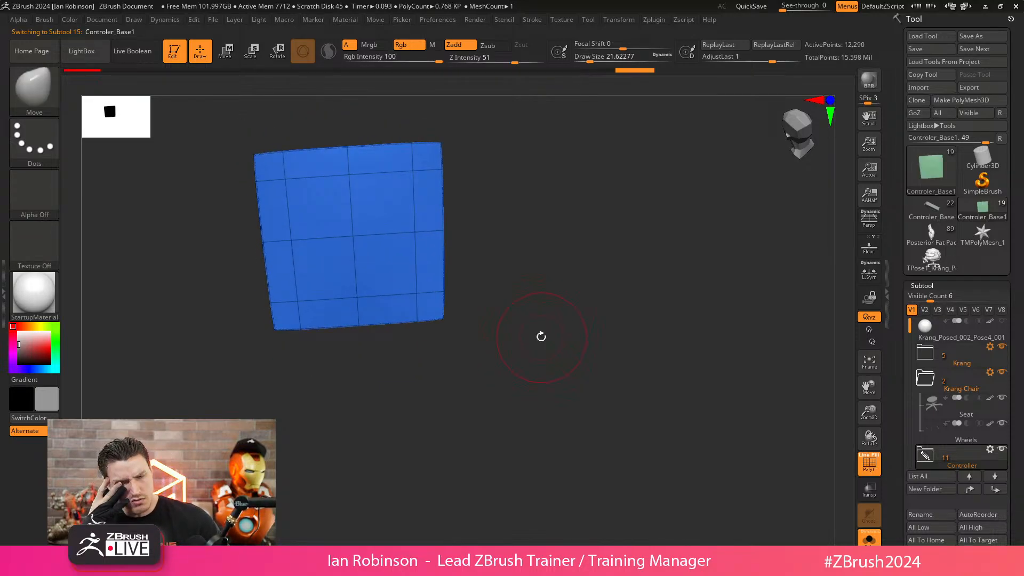
key("d")
- Hide the controller screen's polyframe and leave the isolated view to bring back the other subtools
key("shift+f")
key("shift+f")
key("shift+f")
key("shift+f")
key("shift+f")
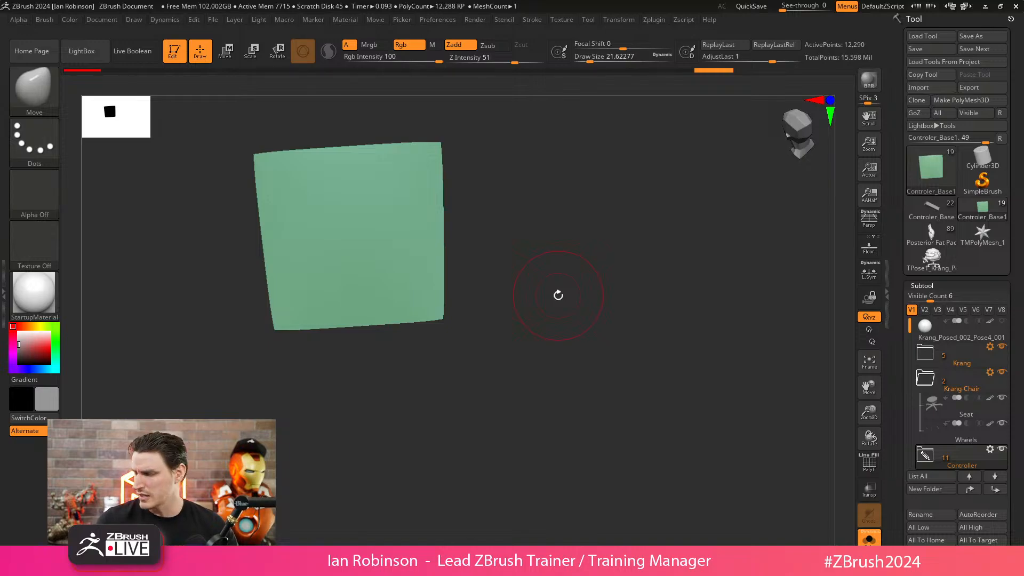
left_click(870, 539)
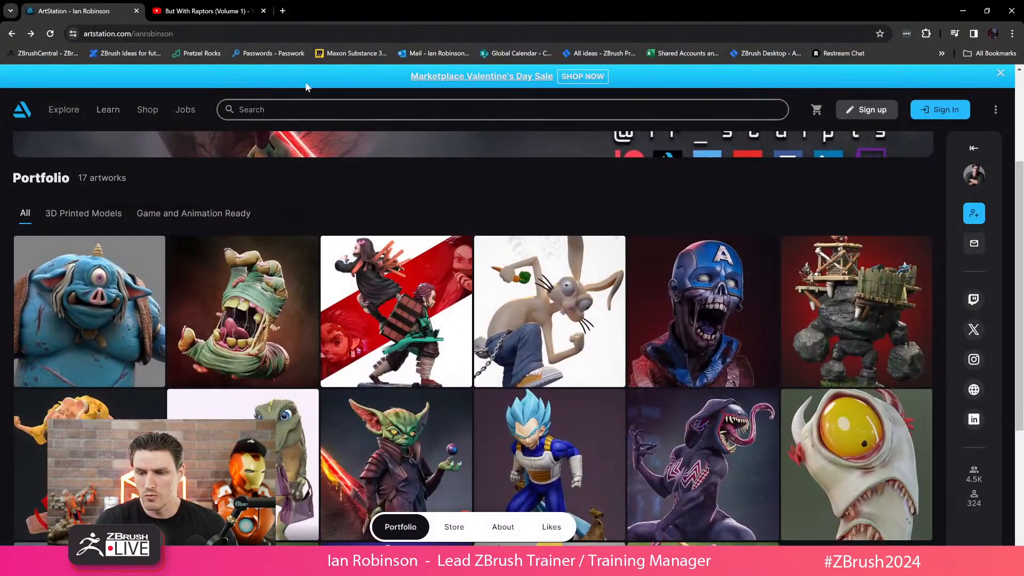
- Switch to Chrome, search Google for "krang tmnt contrller" in a new tab and browse the image results for controller references
left_click(283, 11)
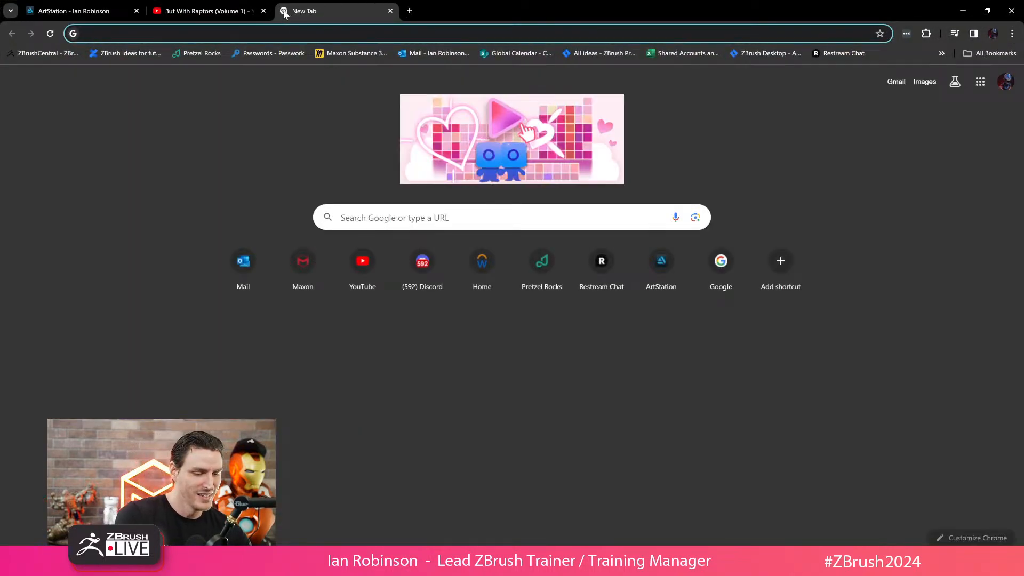
type("krang tmnt")
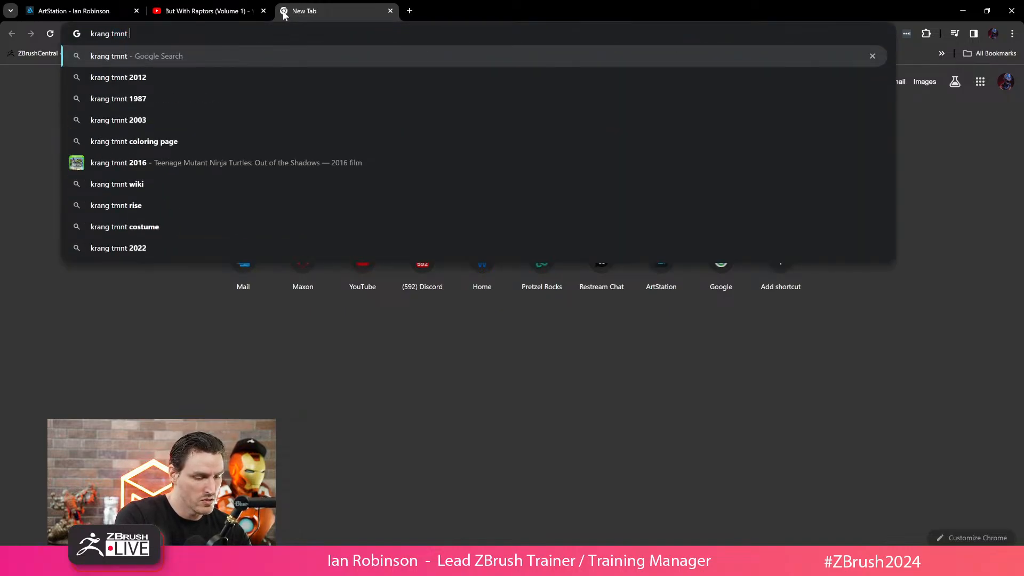
type(" contrller")
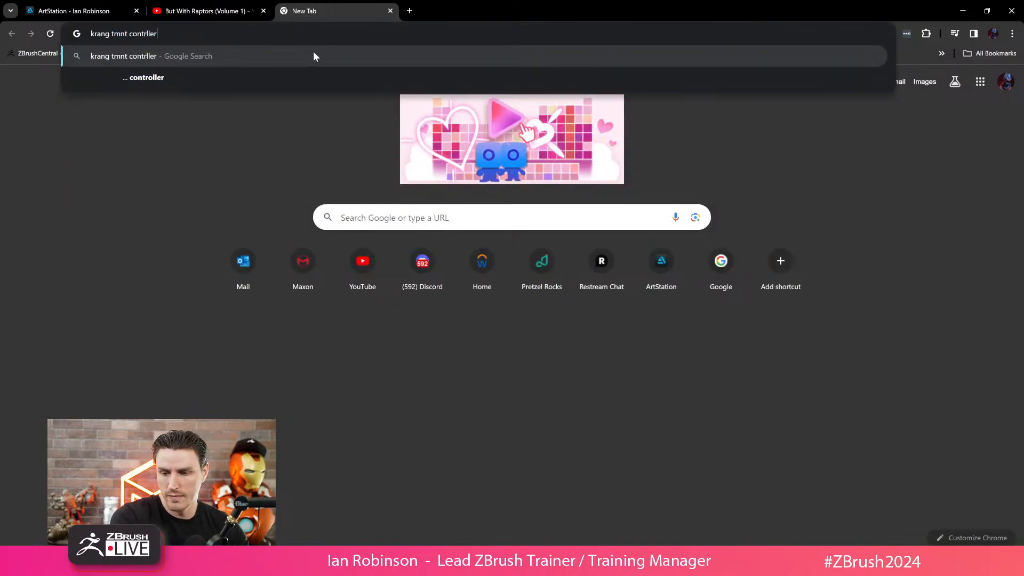
key("Return")
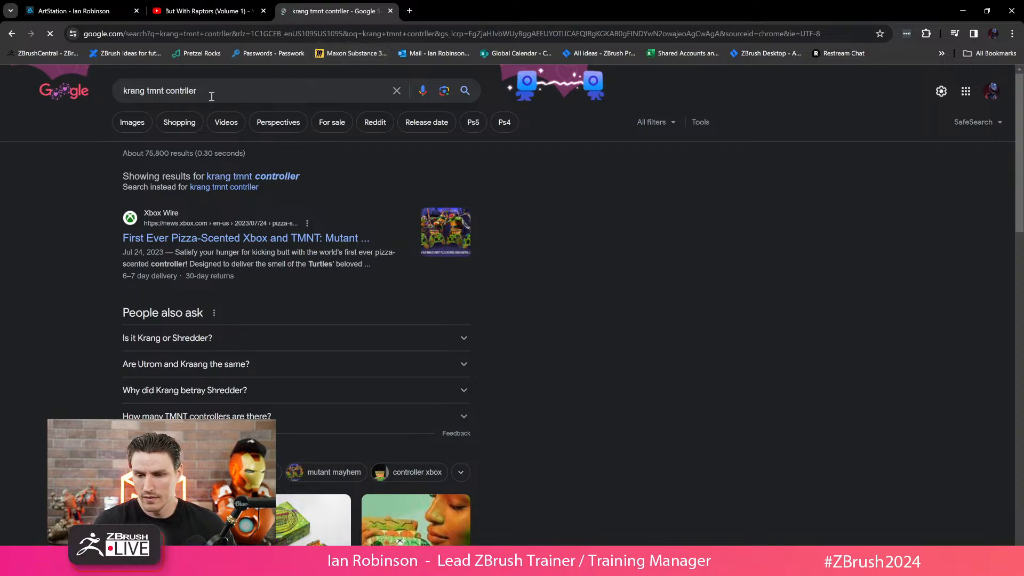
left_click(141, 125)
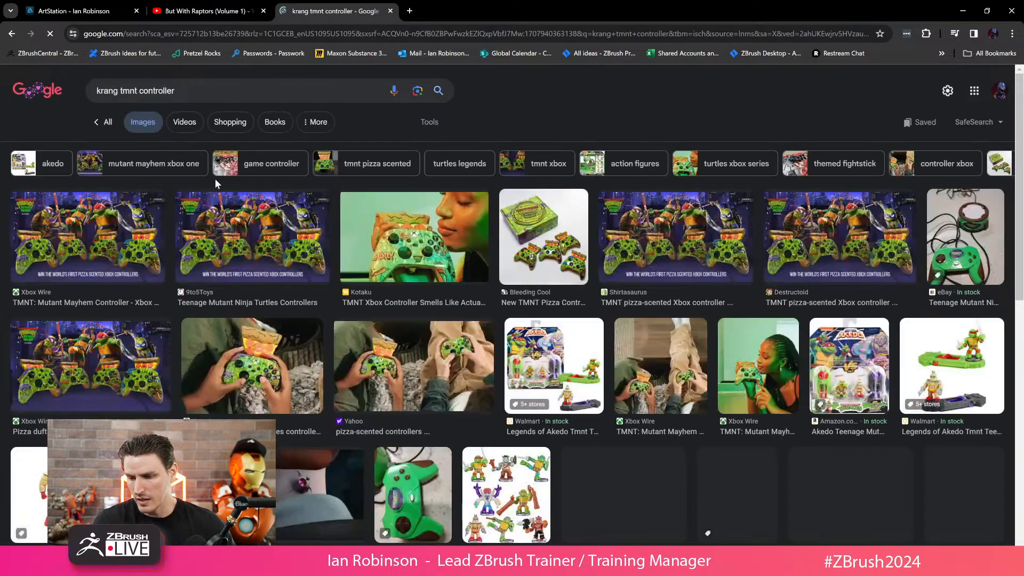
scroll(300, 240, "down", 2)
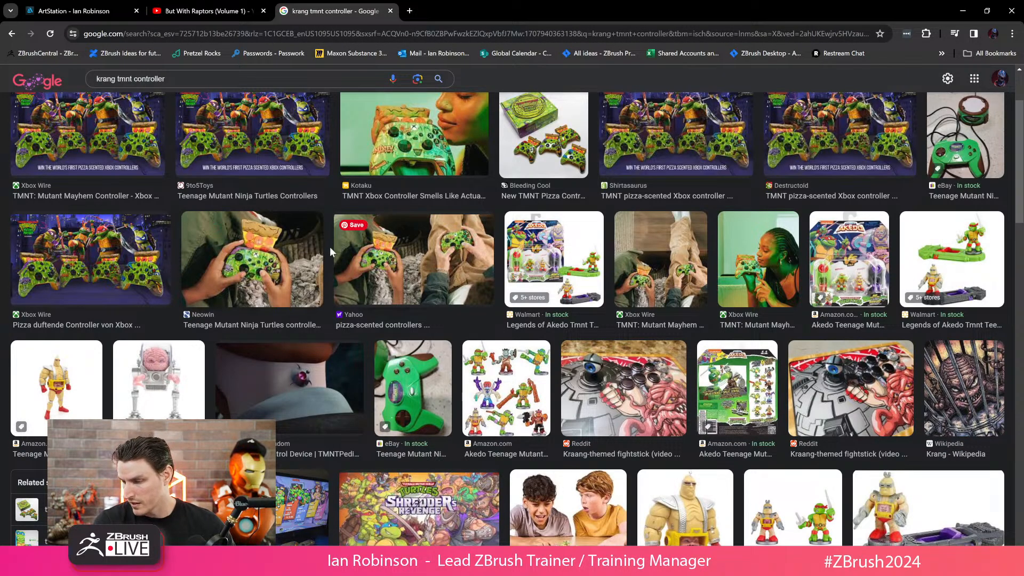
scroll(320, 248, "down", 7)
scroll(320, 249, "up", 4)
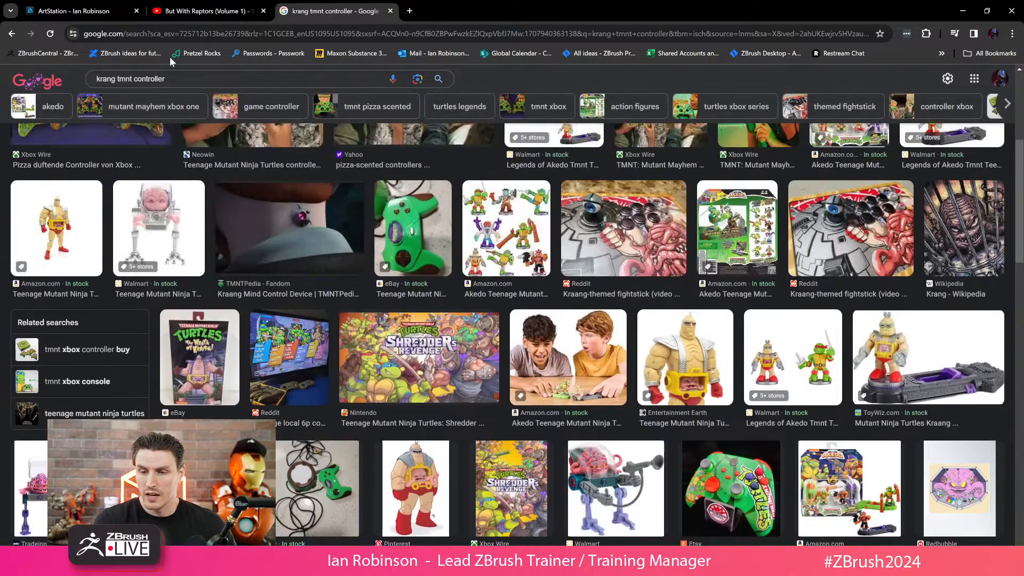
- Search Google Images for "sci fi computer interface" and browse the results for display references
left_click(96, 80)
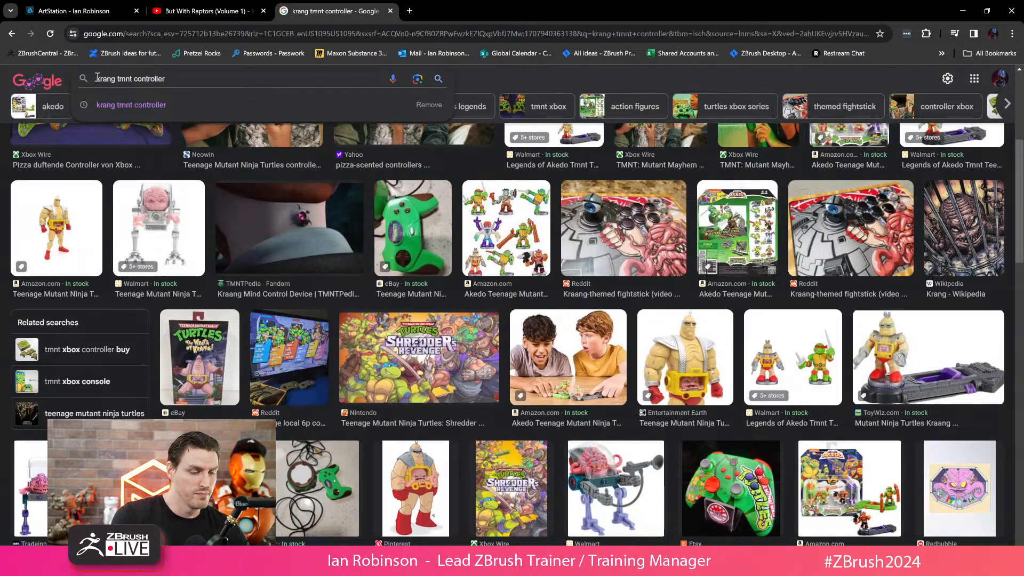
double_click(123, 80)
triple_click(123, 83)
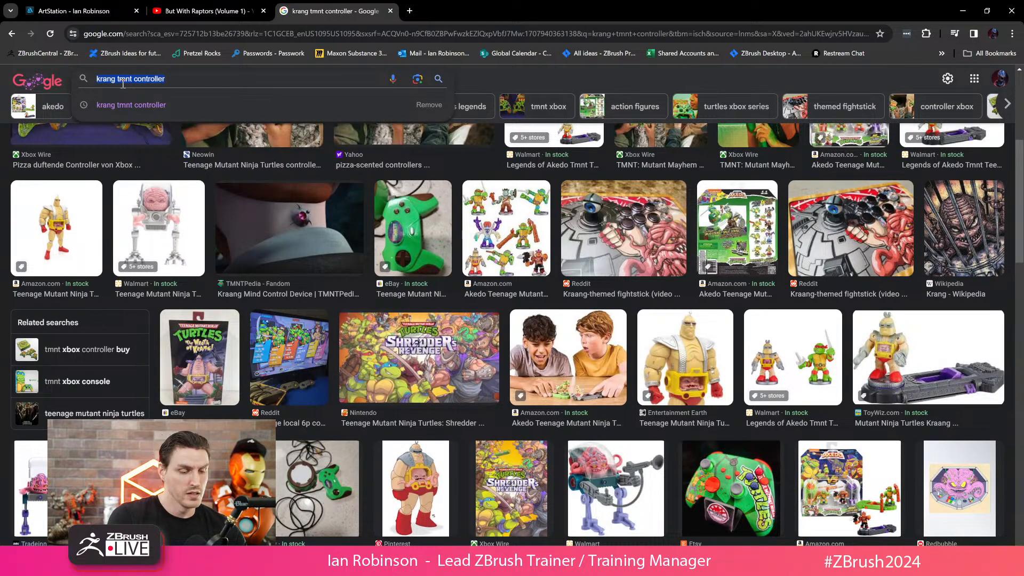
type("sci")
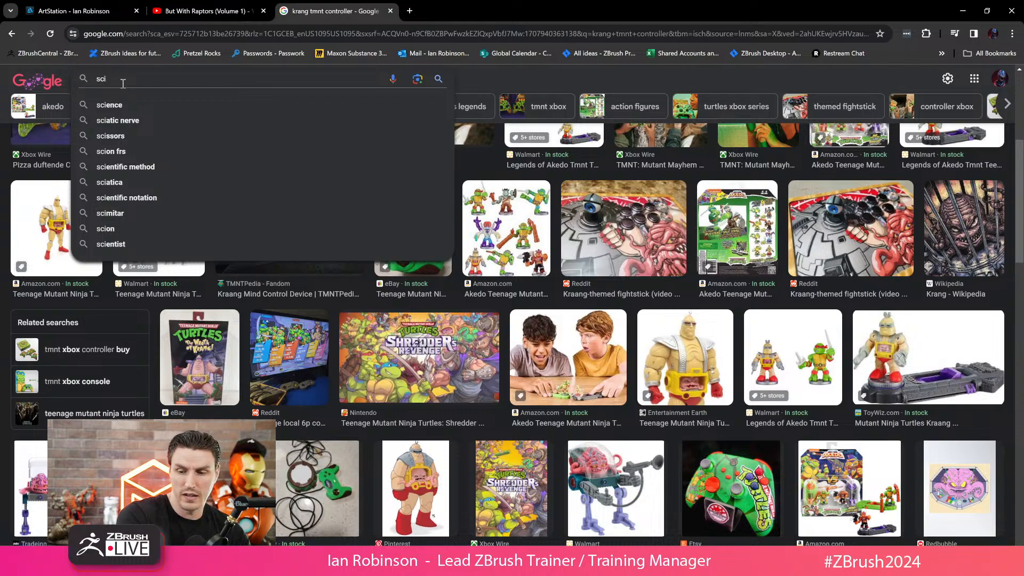
type("-fi")
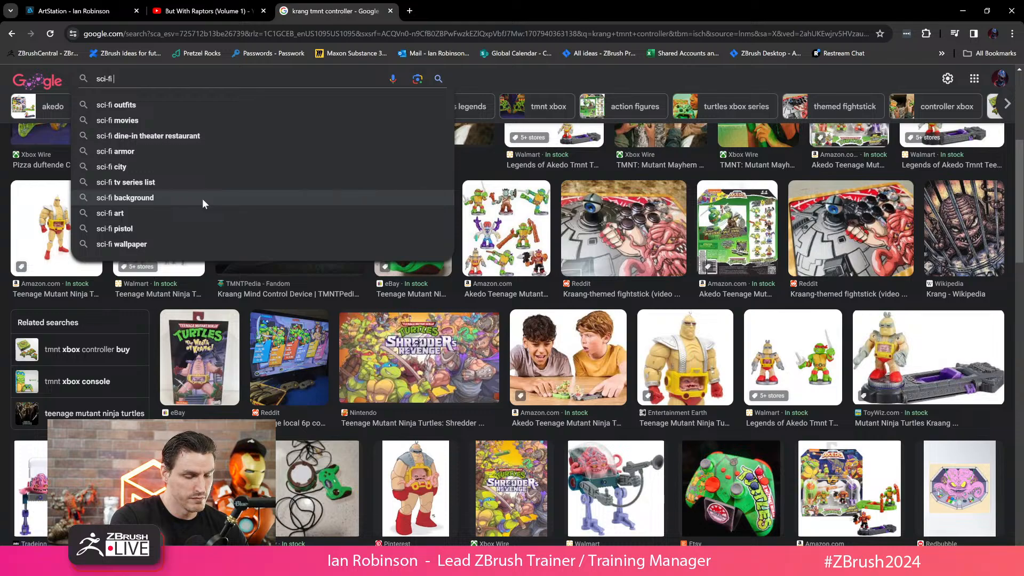
type(" co")
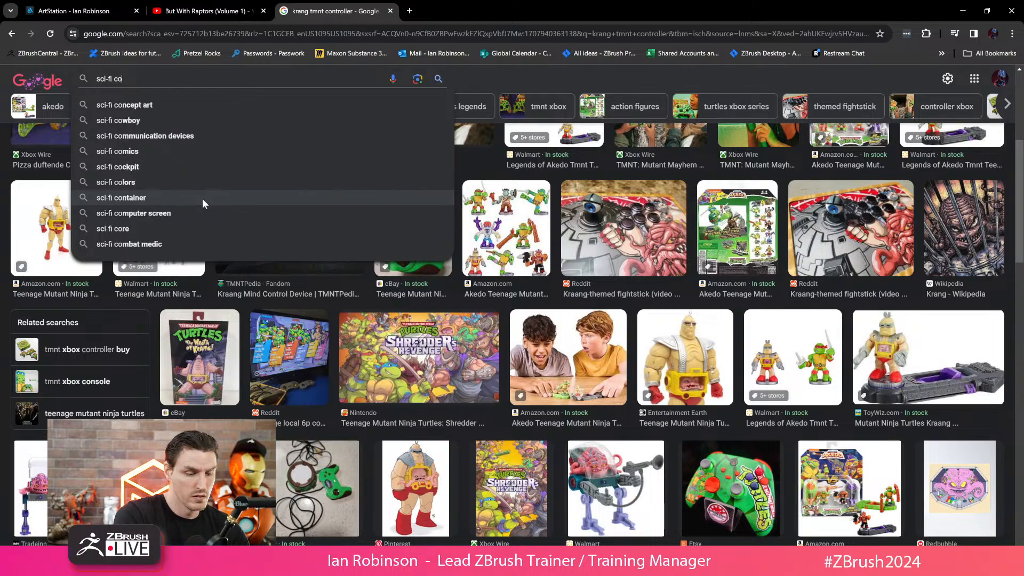
type("mputer")
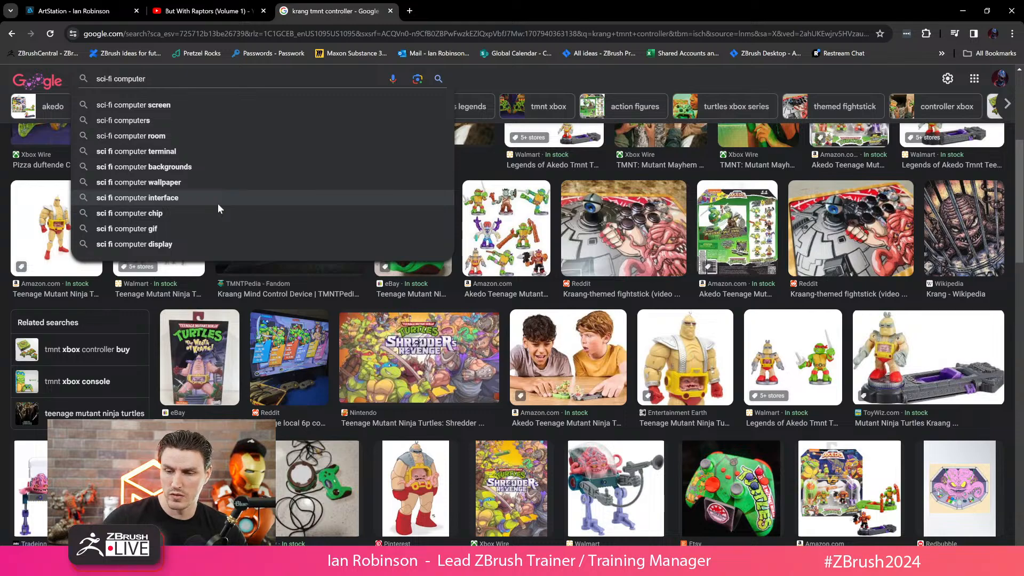
left_click(164, 197)
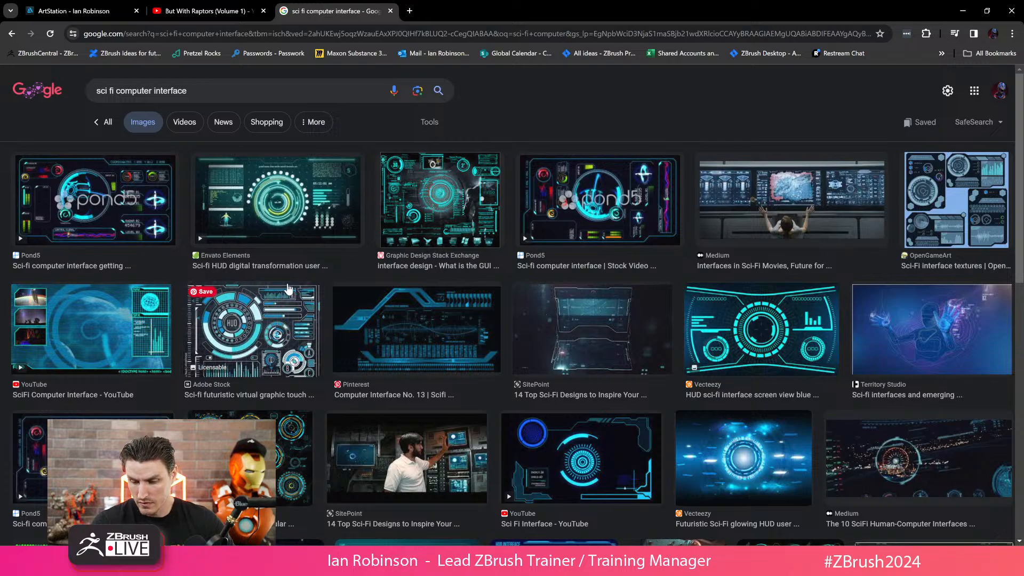
scroll(261, 274, "down", 4)
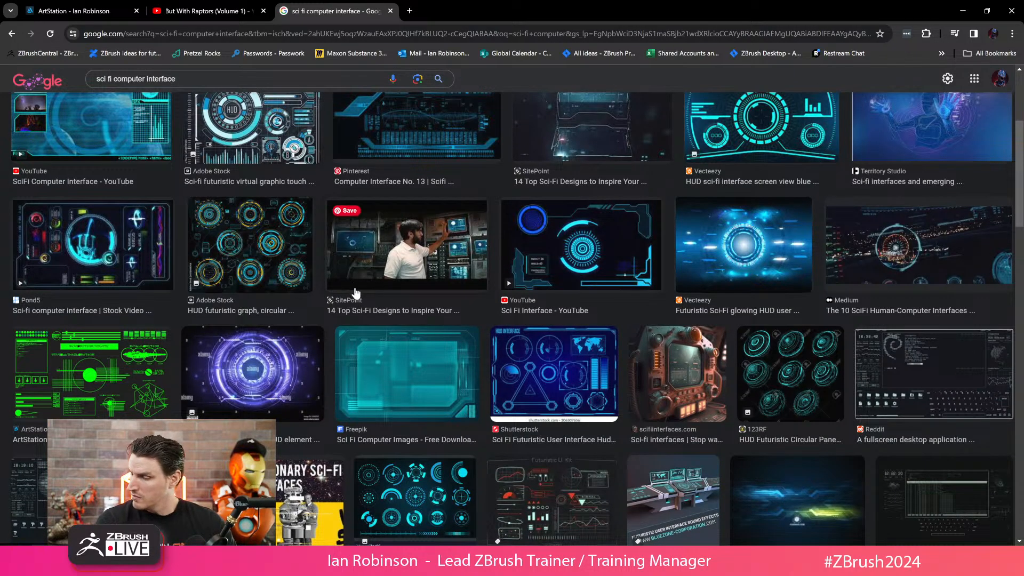
scroll(351, 280, "down", 4)
scroll(367, 293, "down", 3)
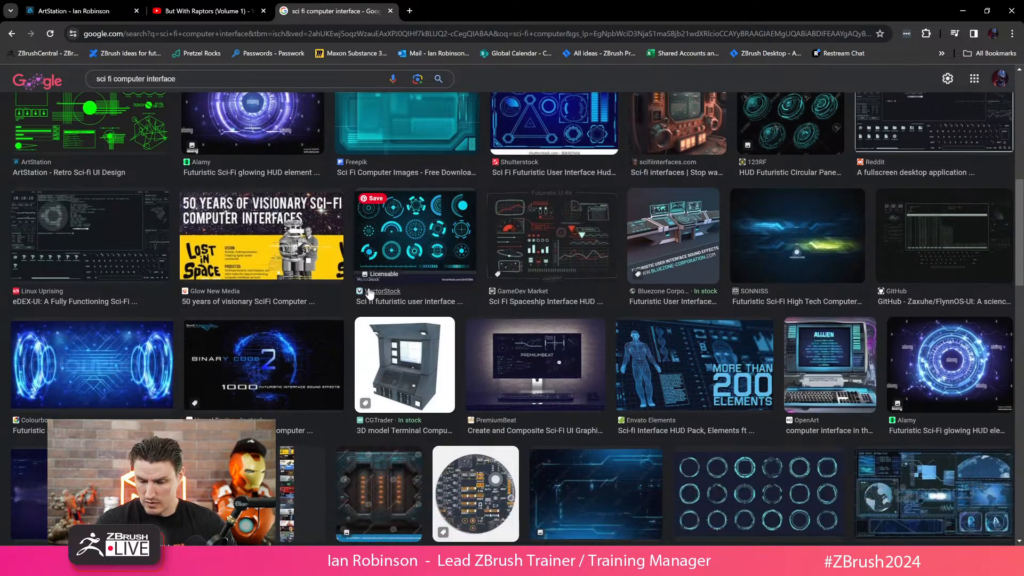
scroll(367, 292, "down", 4)
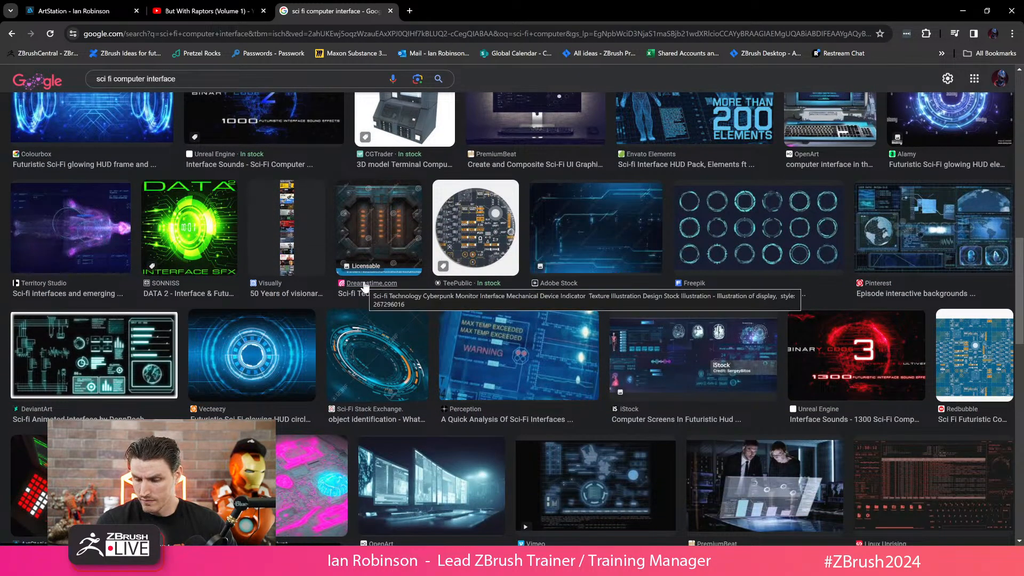
scroll(365, 287, "down", 1)
- Change the image search to "sci fi computer beep boops" and browse through the results
scroll(365, 287, "up", 5)
left_click_drag(146, 79, 200, 87)
type("be")
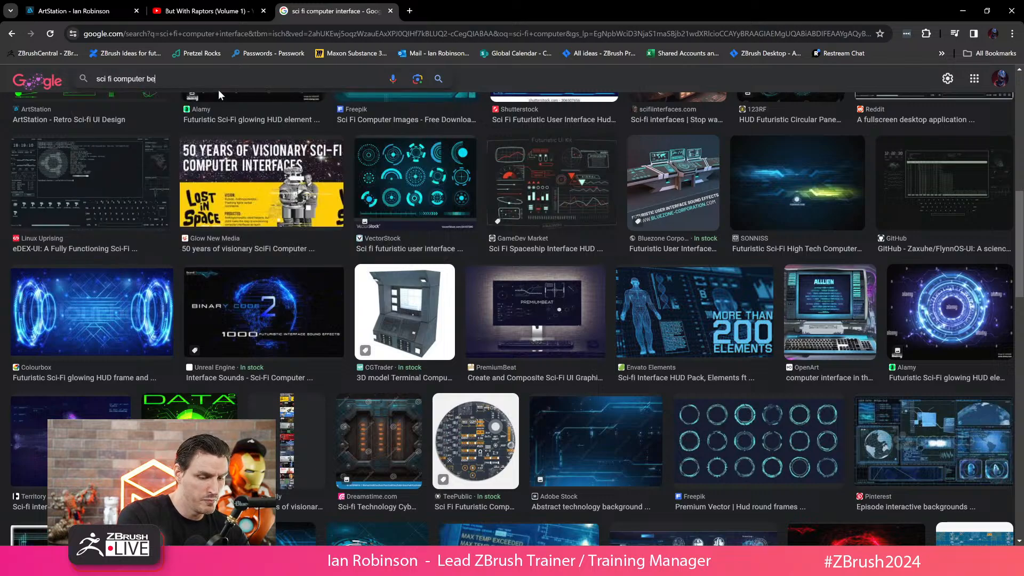
type("e")
type("p boops")
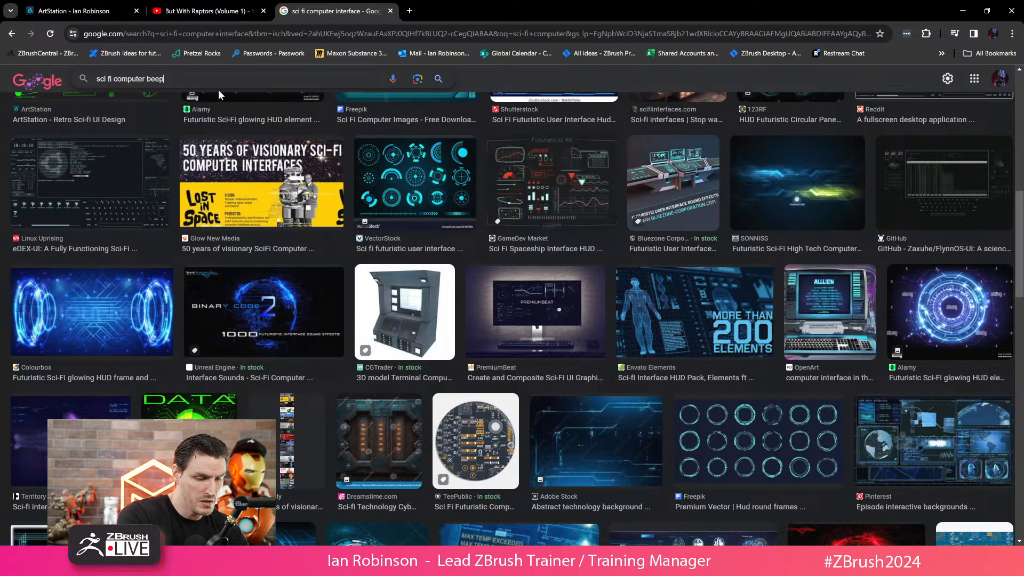
key("Return")
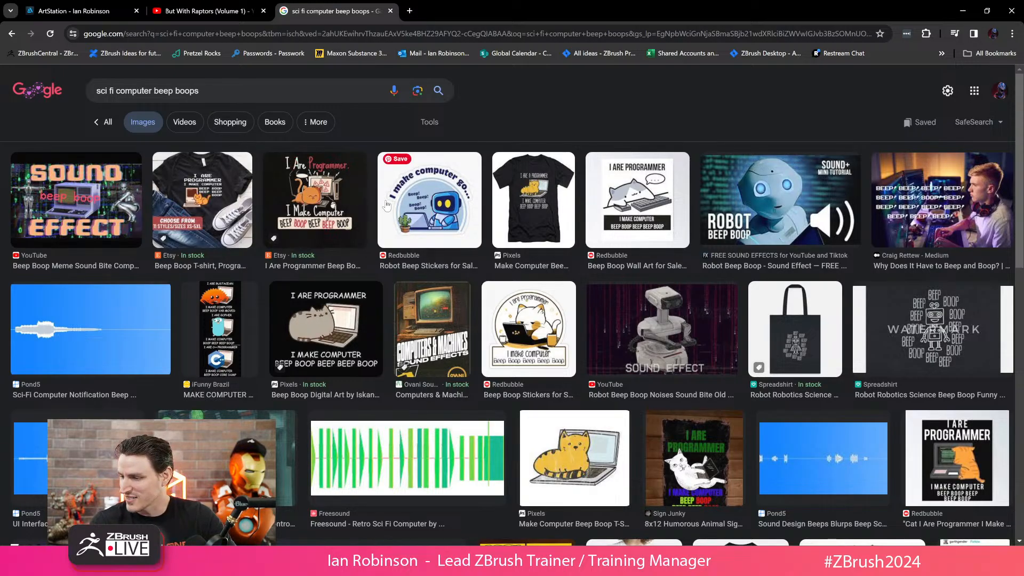
scroll(386, 208, "down", 5)
scroll(386, 208, "down", 7)
scroll(388, 204, "up", 1)
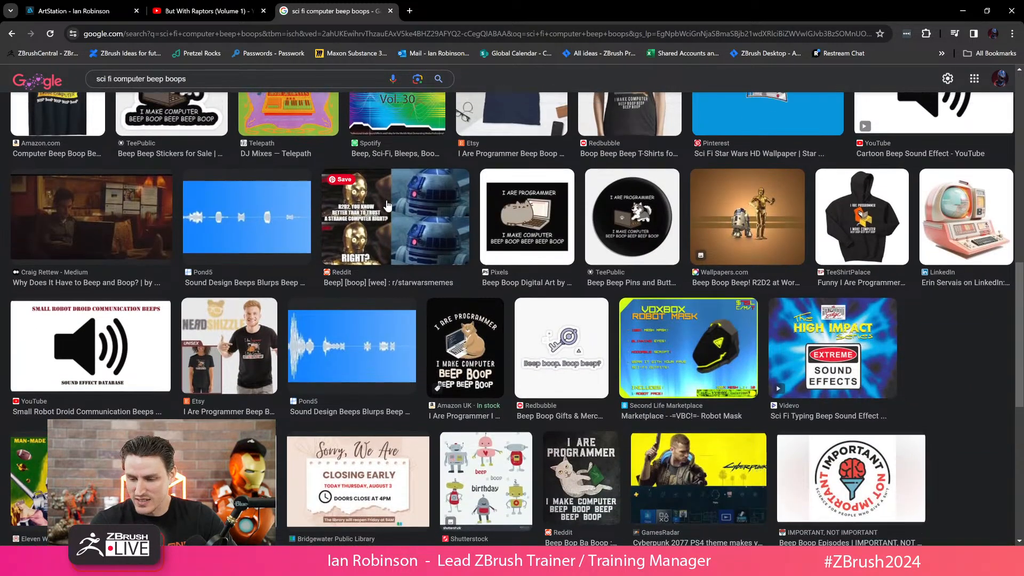
scroll(388, 204, "up", 3)
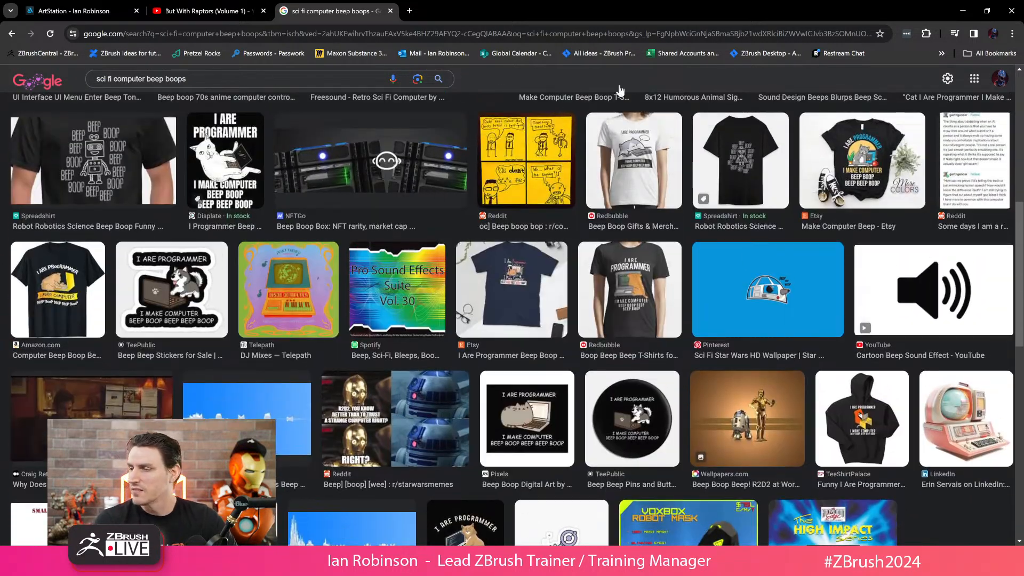
- Switch back to ZBrush, isolate the controller's green screen, show its polyframe and subdivide the mesh twice more
left_click(966, 10)
left_click(871, 534)
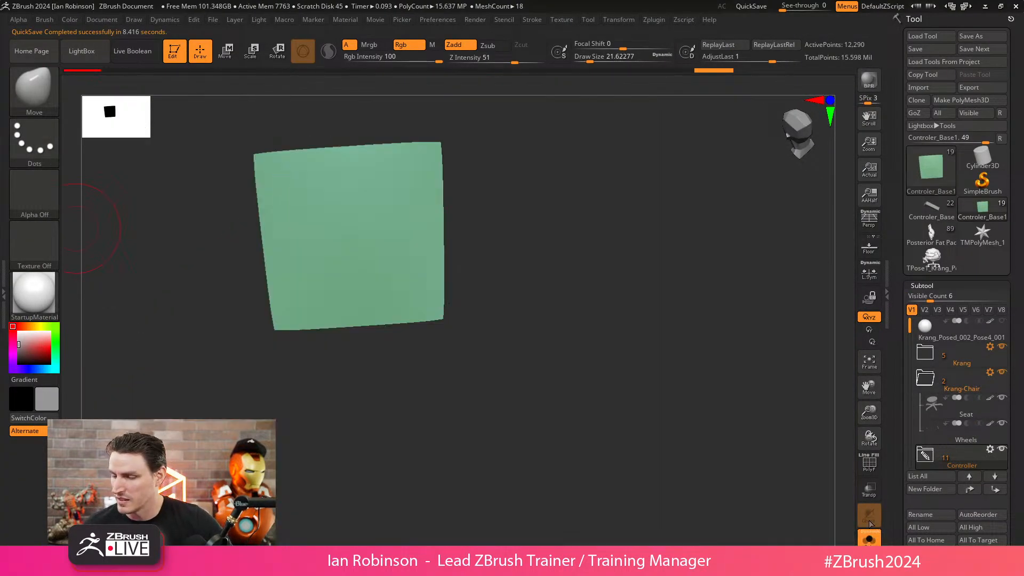
left_click_drag(618, 200, 590, 299)
key("shift+f")
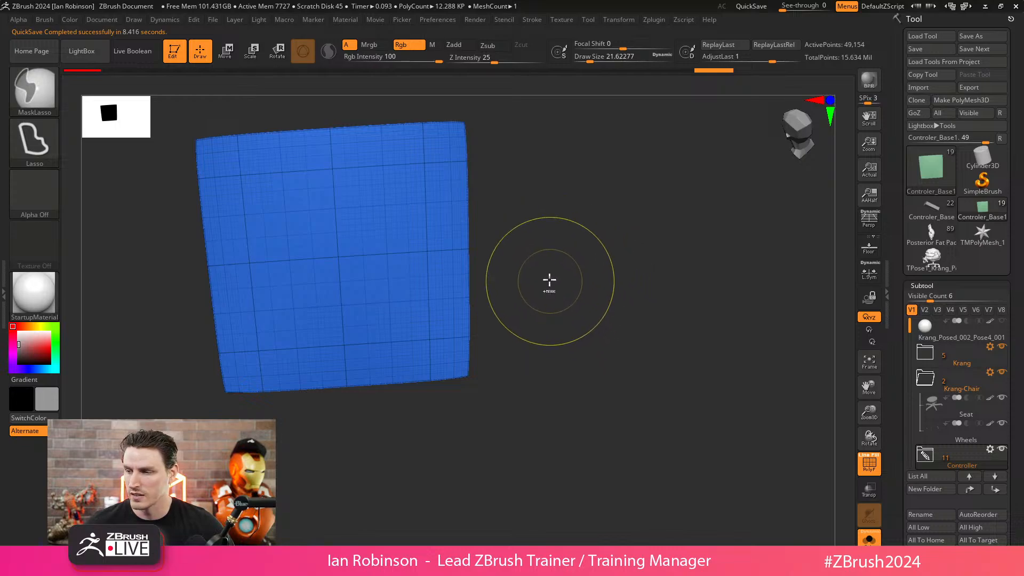
key("shift+f")
key("shift+f")
- Reduce the Move brush's draw size to about 2.6 beside the isolated screen mesh
key("s")
left_click_drag(558, 260, 571, 293)
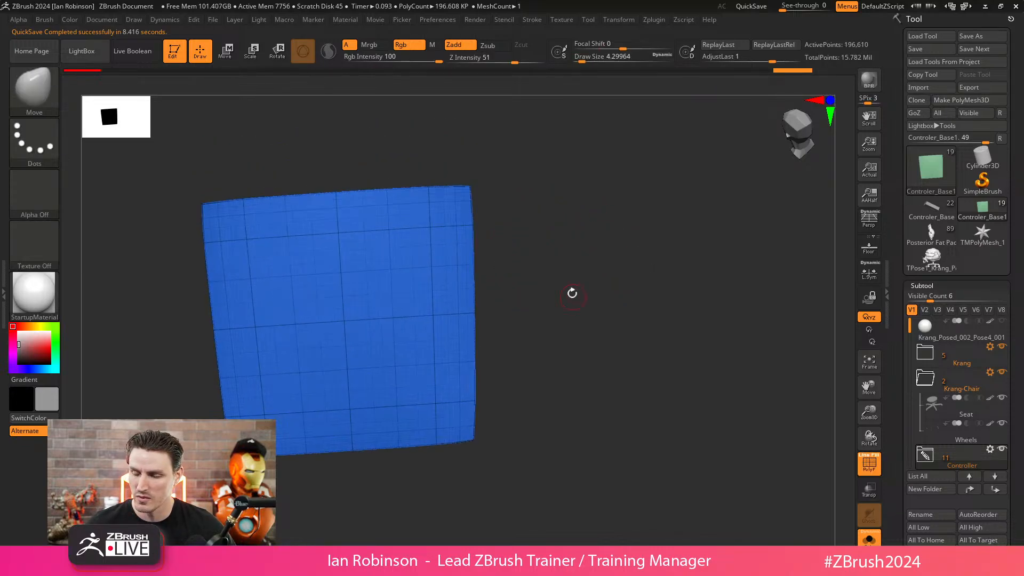
key("shift+f")
key("shift+f")
key("s")
mouse_move(555, 256)
left_mouse_down()
mouse_move(613, 320)
mouse_move(605, 362)
left_mouse_up()
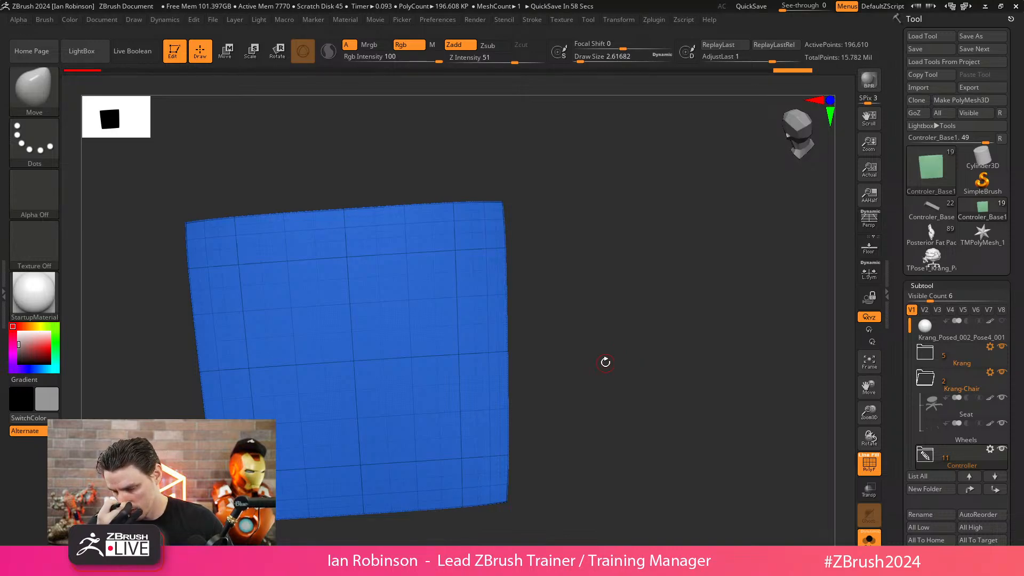
- Turn off the polyframe, show the full model again and examine Krang, the chair and the controller from several sides
key("shift+f")
key("g")
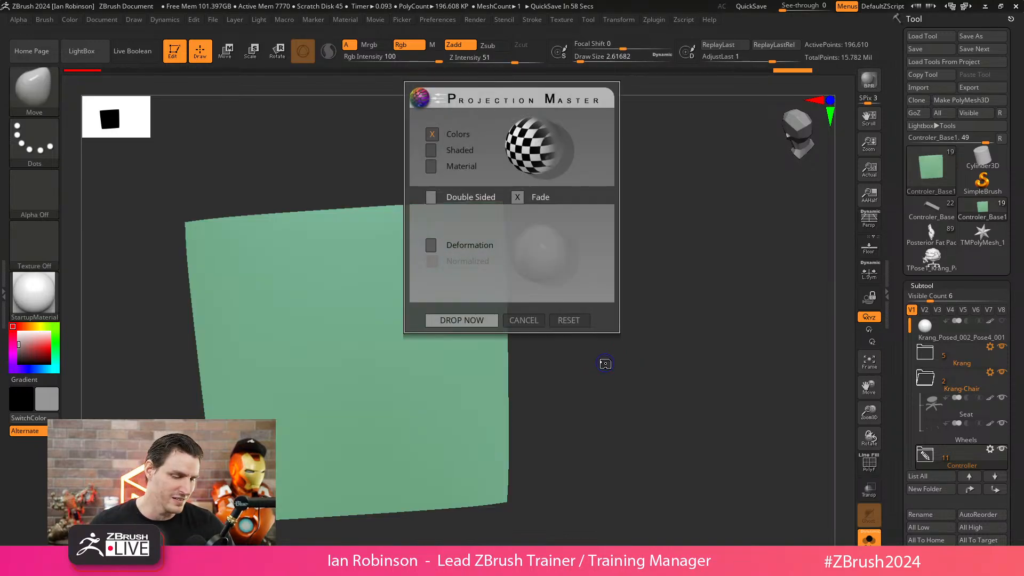
key("Escape")
left_click_drag(621, 343, 619, 201, "alt")
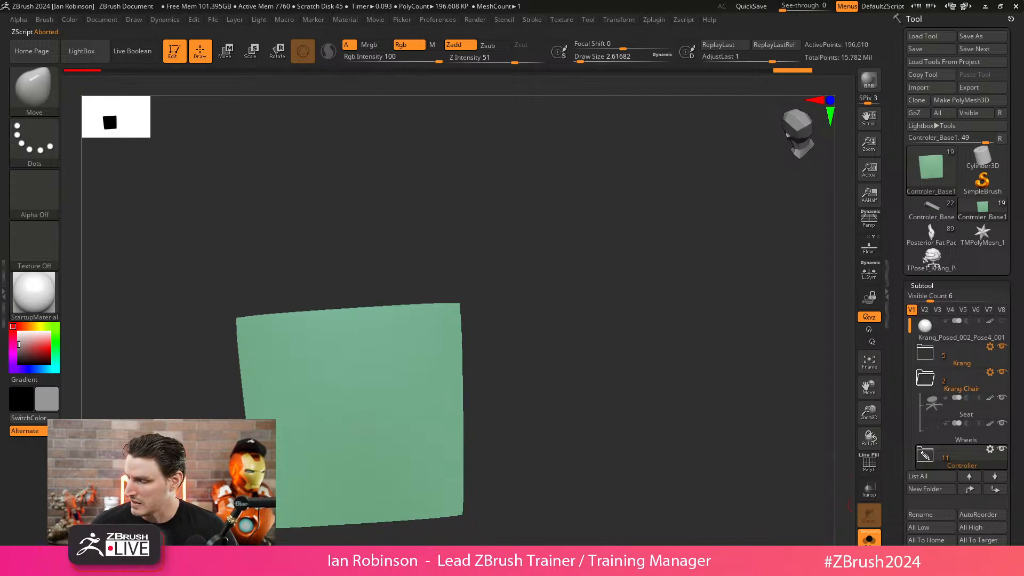
left_click(869, 536)
left_click_drag(707, 125, 621, 80, "alt")
left_click_drag(663, 295, 568, 171)
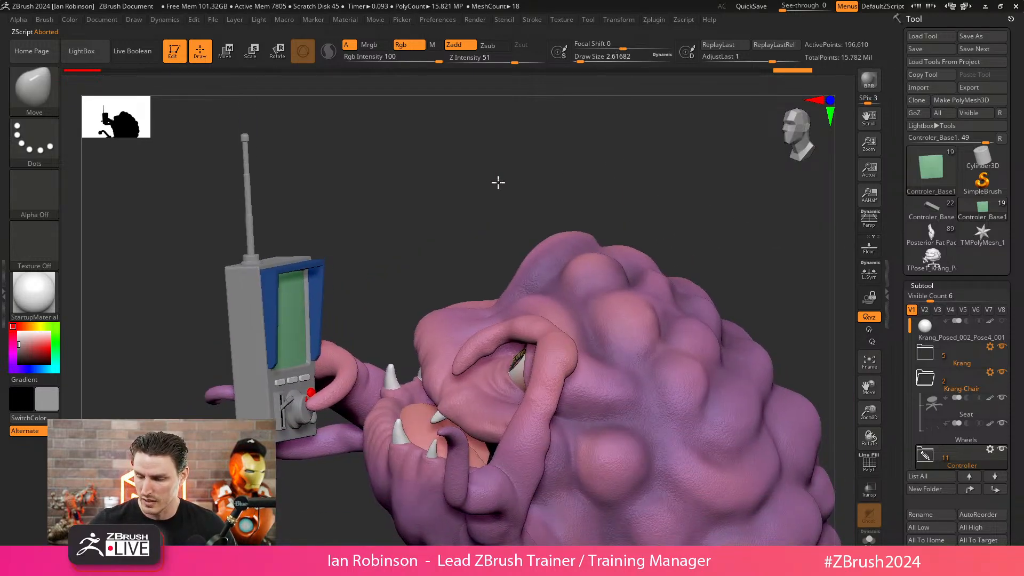
left_click_drag(498, 183, 687, 242)
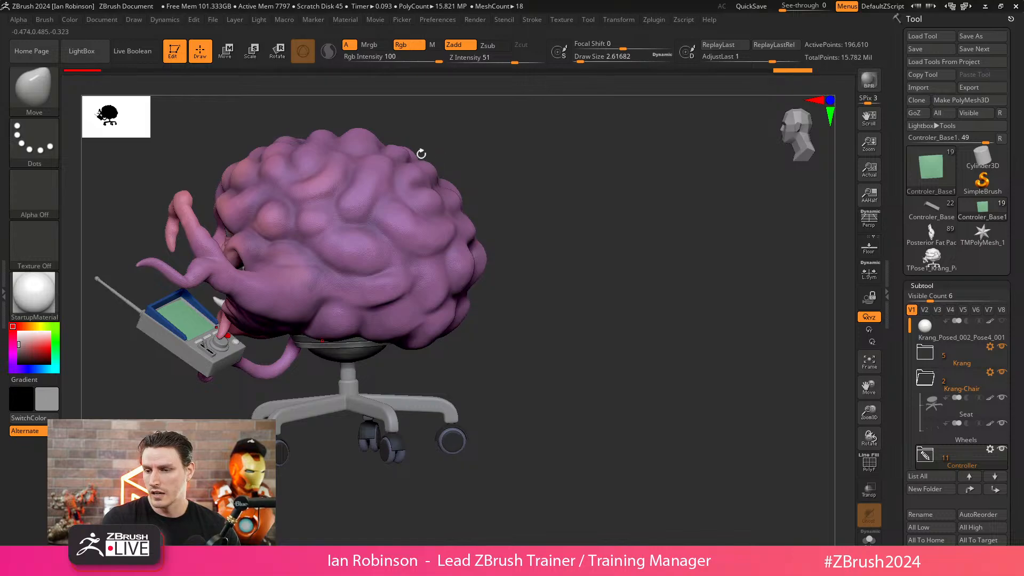
left_click_drag(553, 183, 430, 159)
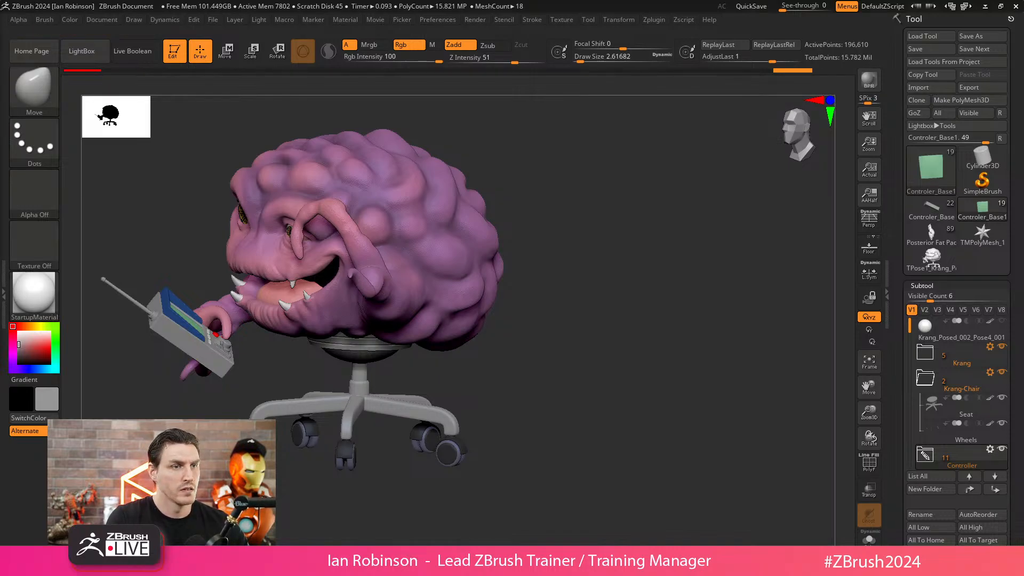
left_click_drag(693, 373, 460, 312)
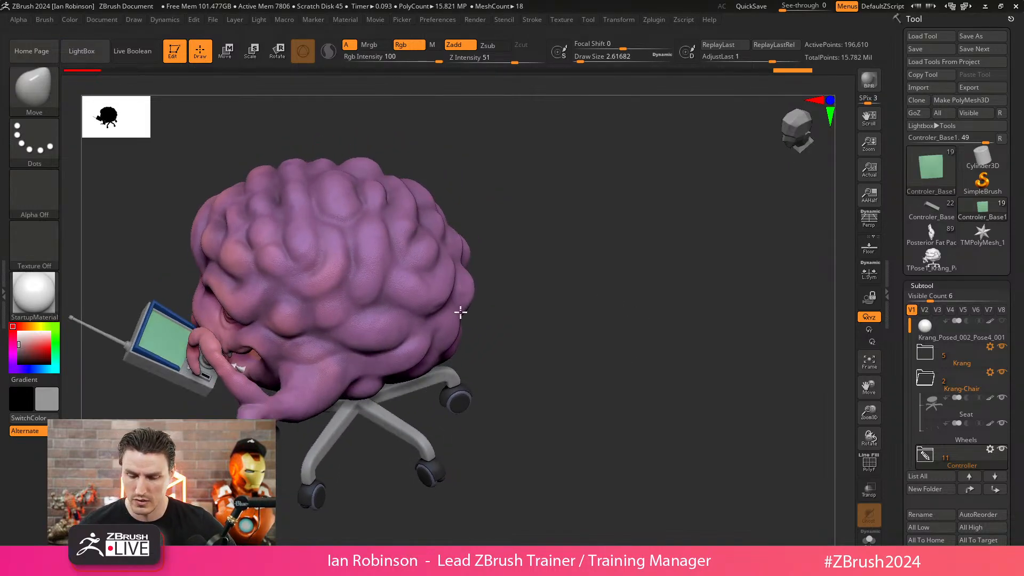
- Select the controller's green screen, isolate it and frame it in a closer view
left_click(172, 337, "alt")
left_click(869, 538)
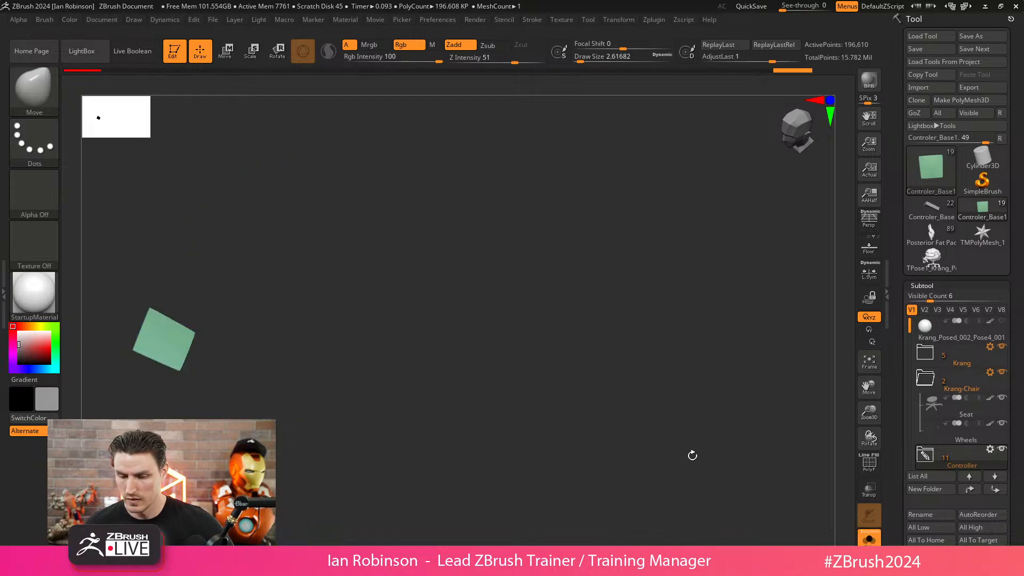
left_click_drag(604, 385, 537, 434)
left_click_drag(420, 366, 633, 359, "alt")
- Lower the isolated screen mesh to its lowest subdivision level and display its polyframe
key("shift+f")
key("shift+d")
key("shift+d")
key("shift+d")
key("shift+d")
key("shift+d")
key("shift+d")
key("shift+f")
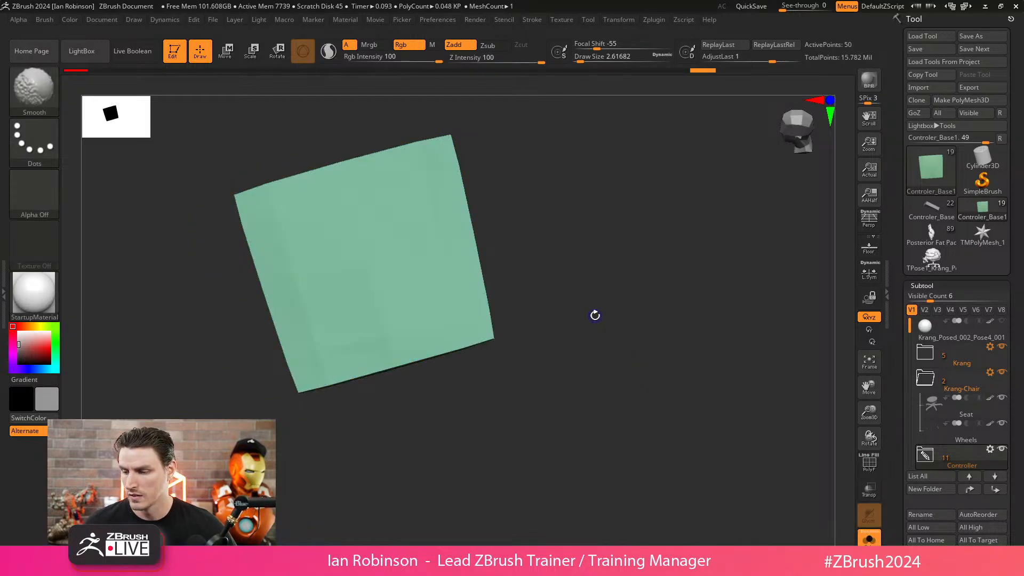
key("shift+f")
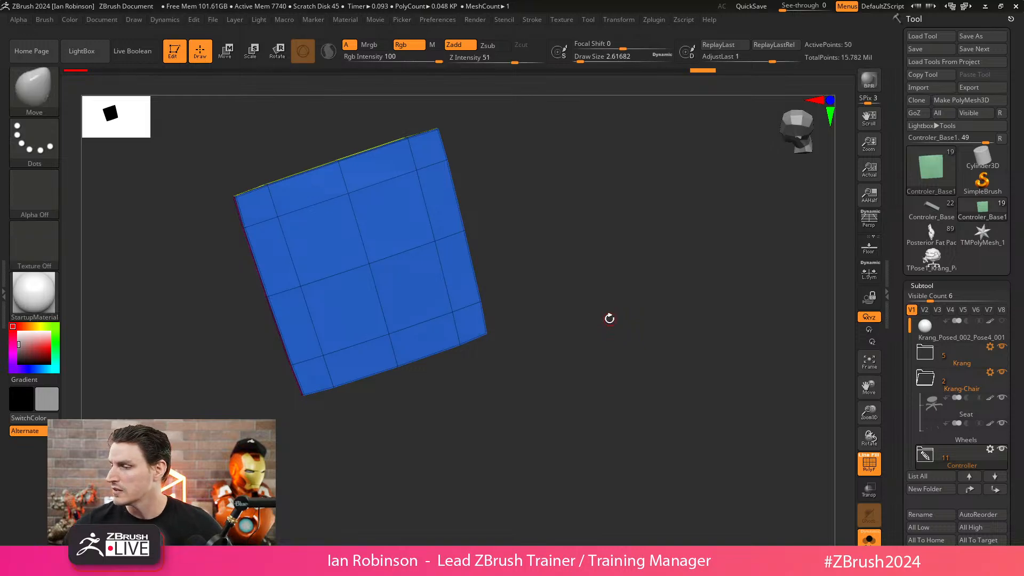
- Preview the screen mesh's UV layout with Morph UV, then return the mesh to its 3D shape
left_click(927, 285)
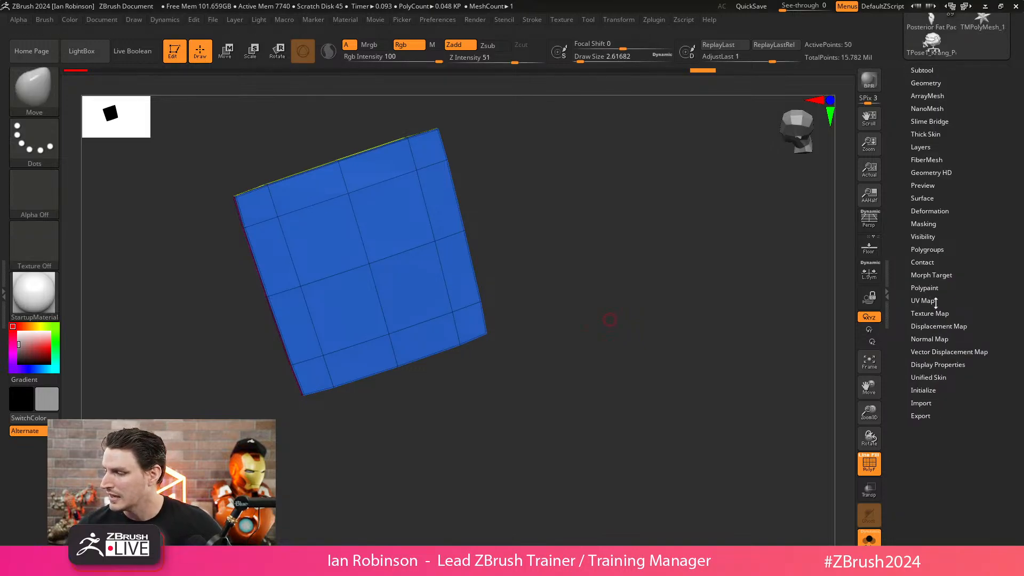
left_click(931, 300)
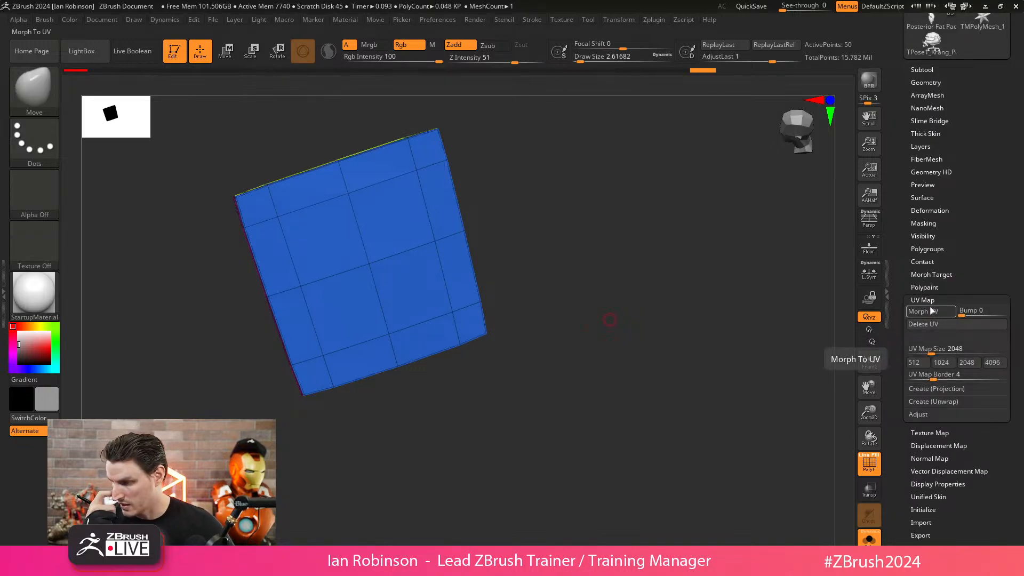
left_click(926, 314)
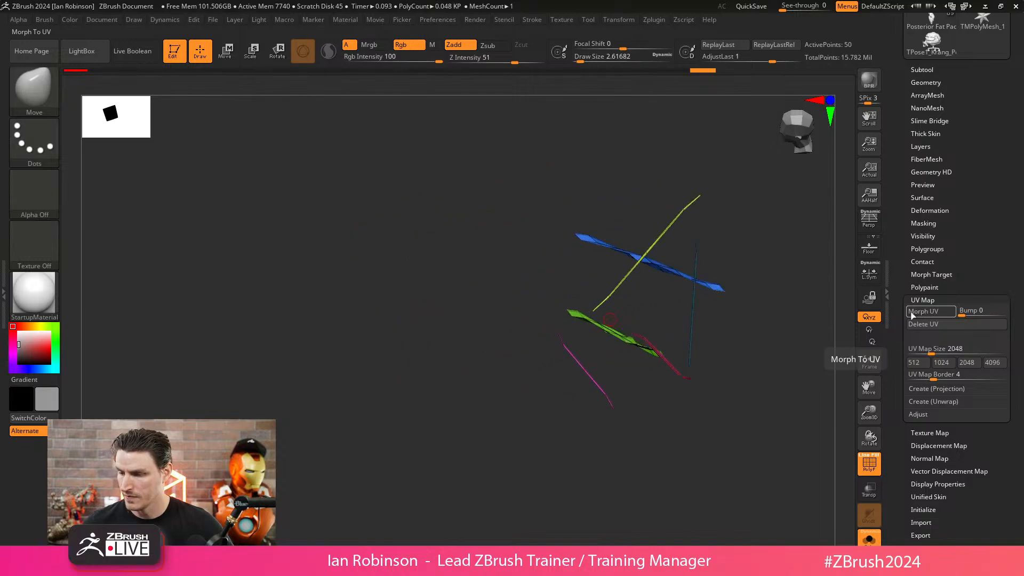
left_click(936, 314)
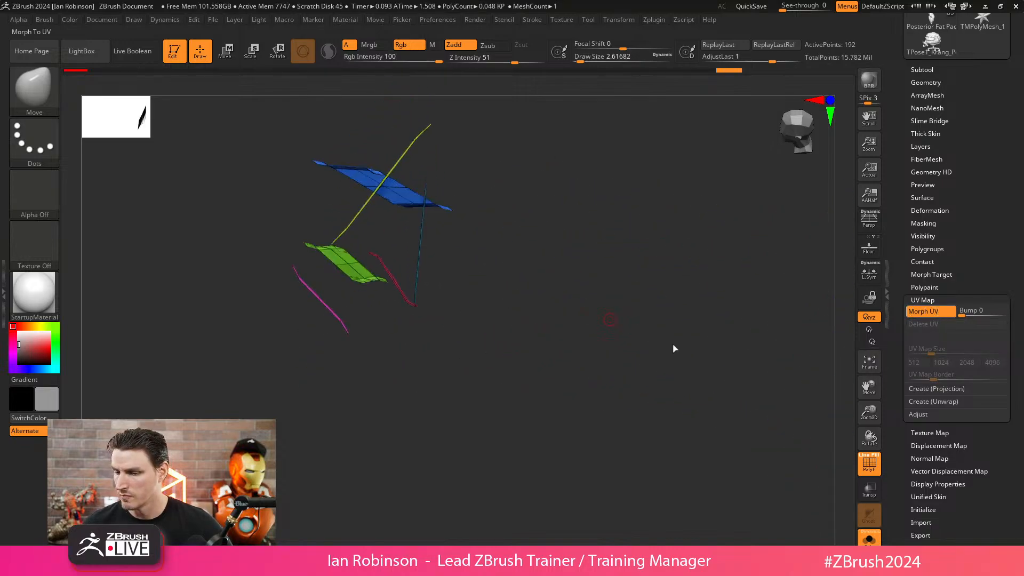
left_click_drag(620, 358, 647, 382)
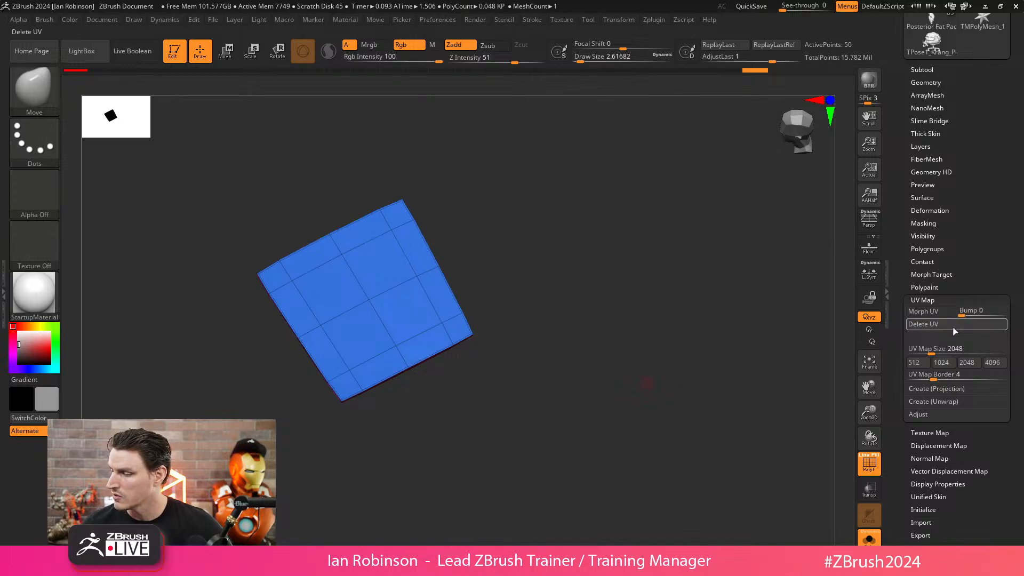
- Raise the screen mesh back to its highest subdivision level and add one more subdivision
key("ctrl+d")
key("ctrl+d")
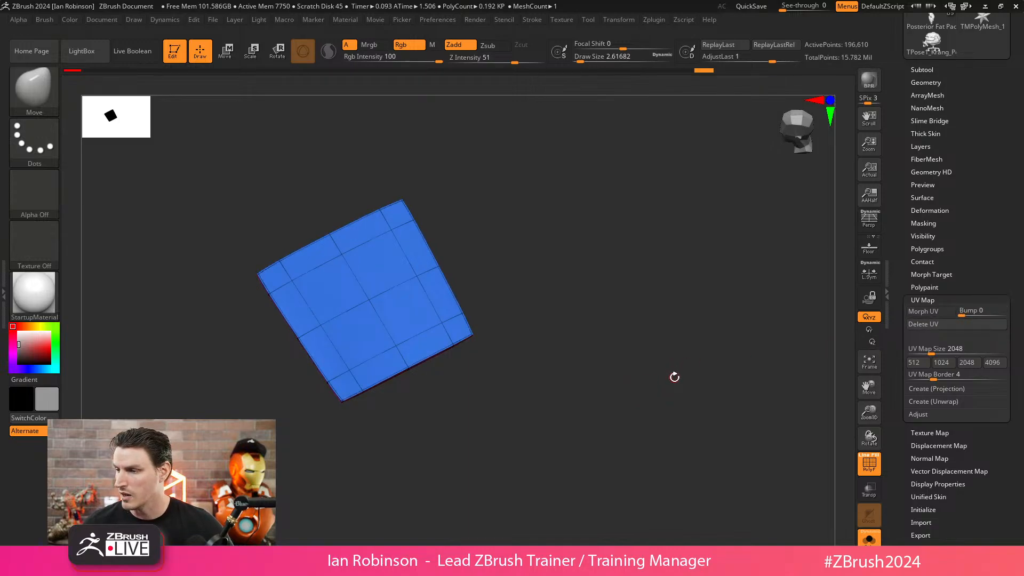
key("ctrl+d")
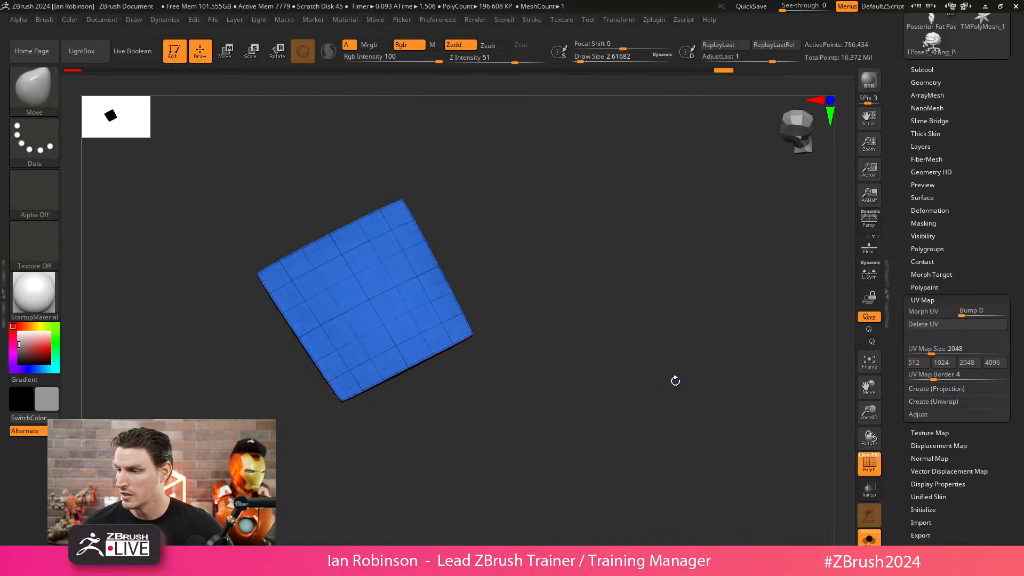
- Flatten the screen mesh into its UV layout with Morph UV and face the unfolded islands straight on
left_click(925, 311)
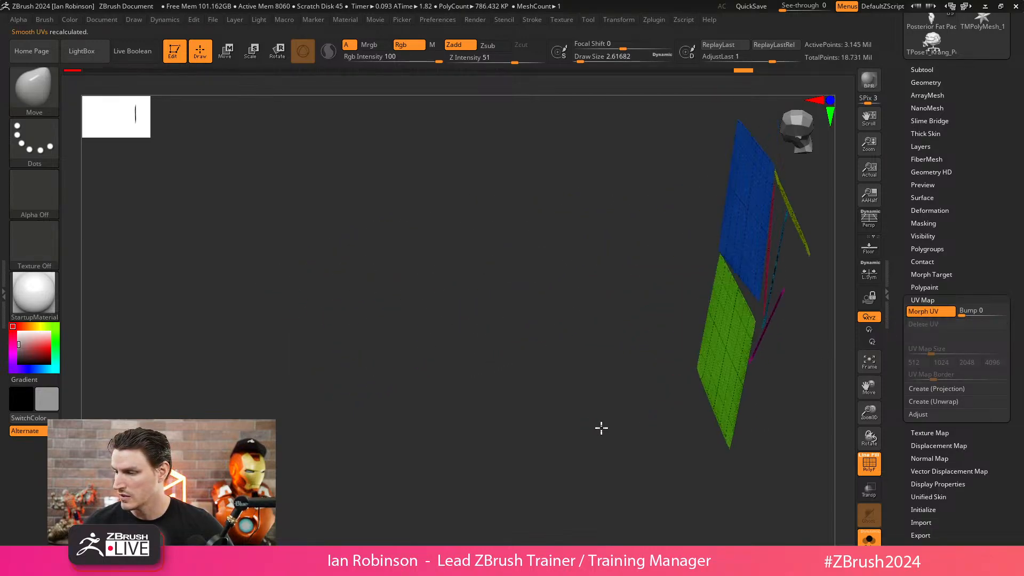
mouse_move(627, 427)
left_mouse_down("shift")
mouse_move(697, 395)
mouse_move(658, 334)
mouse_move(623, 308)
left_mouse_up("shift")
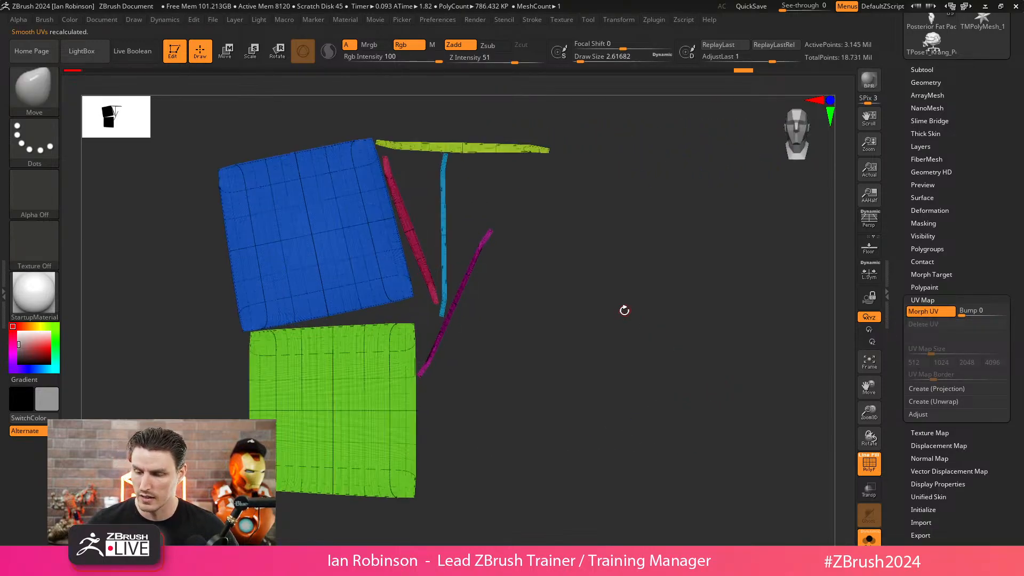
key("shift+f")
key("shift+f")
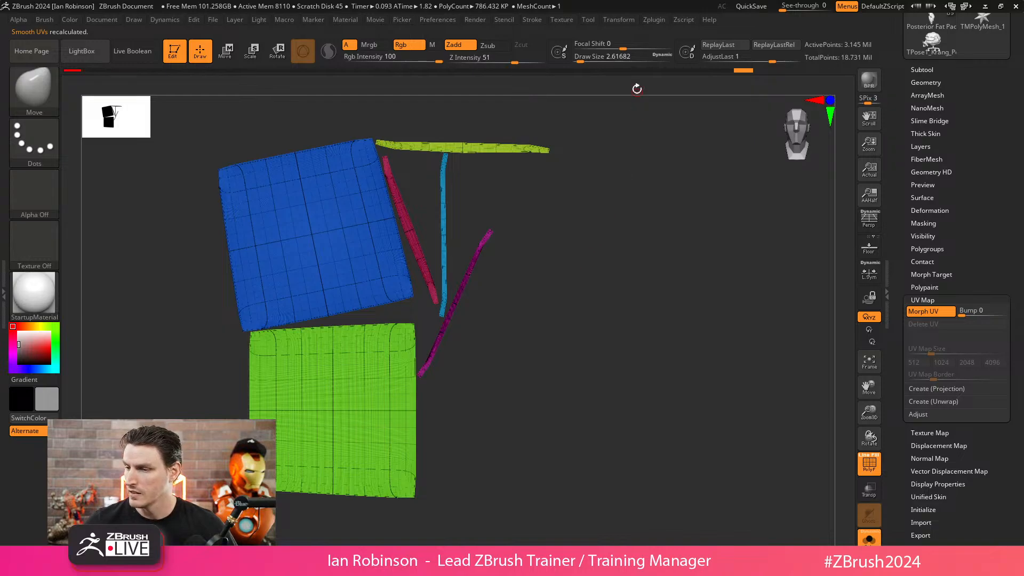
- Import Leo_Screen.PNG from the Krang folder as a texture and add it to Spotlight
left_click(654, 19)
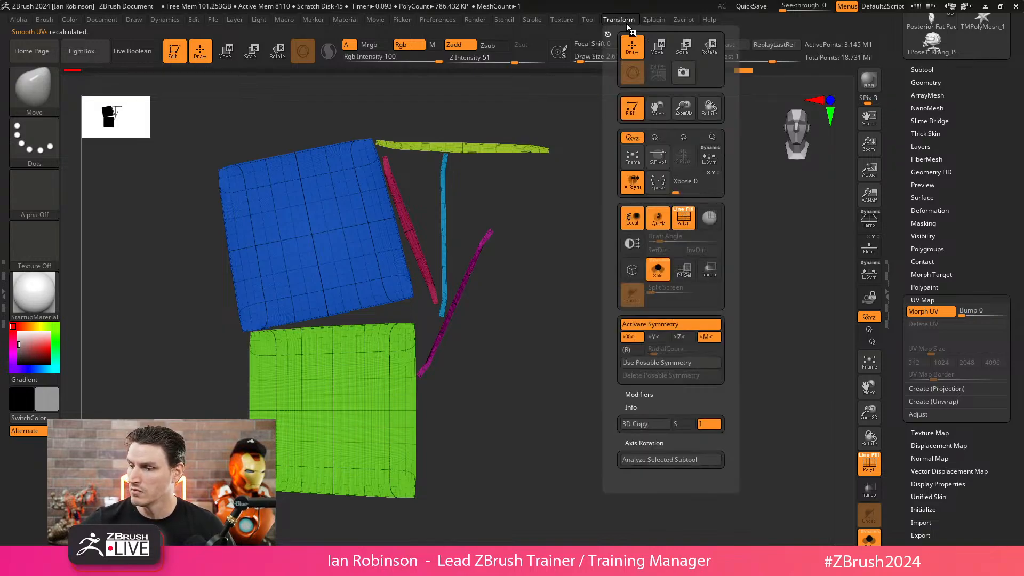
mouse_move(565, 23)
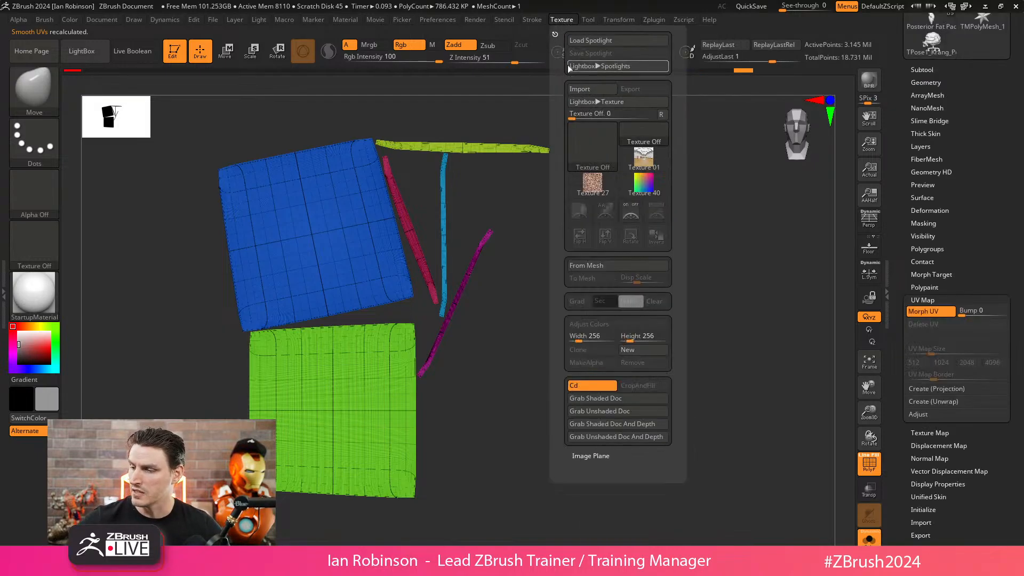
left_click(593, 88)
left_click(271, 112)
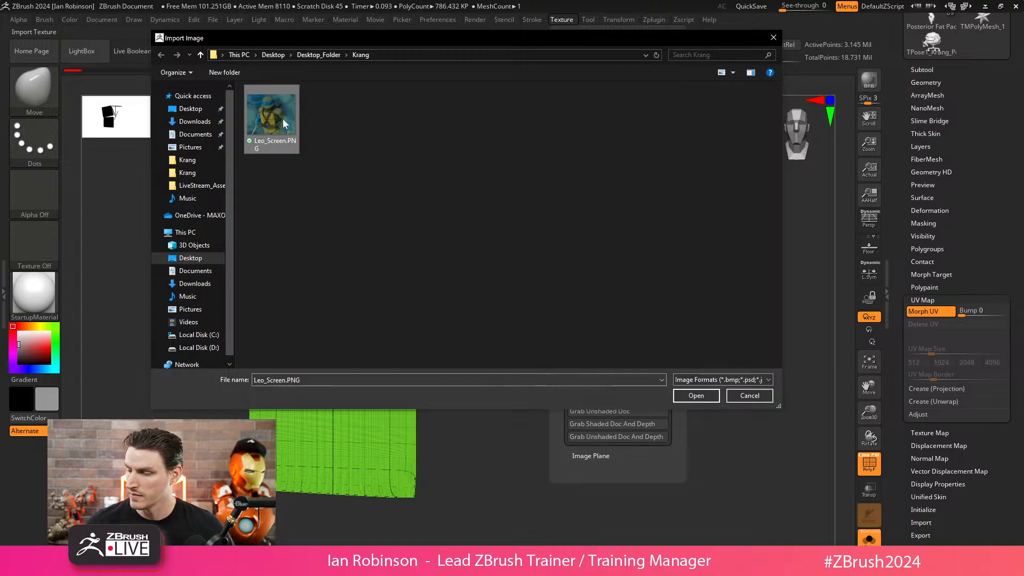
left_click(695, 395)
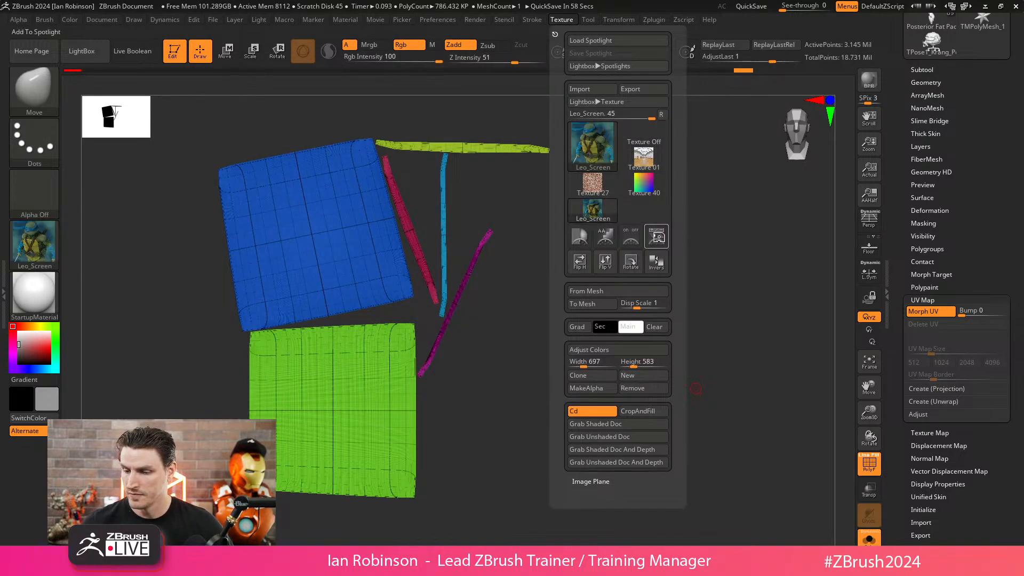
left_click(657, 236)
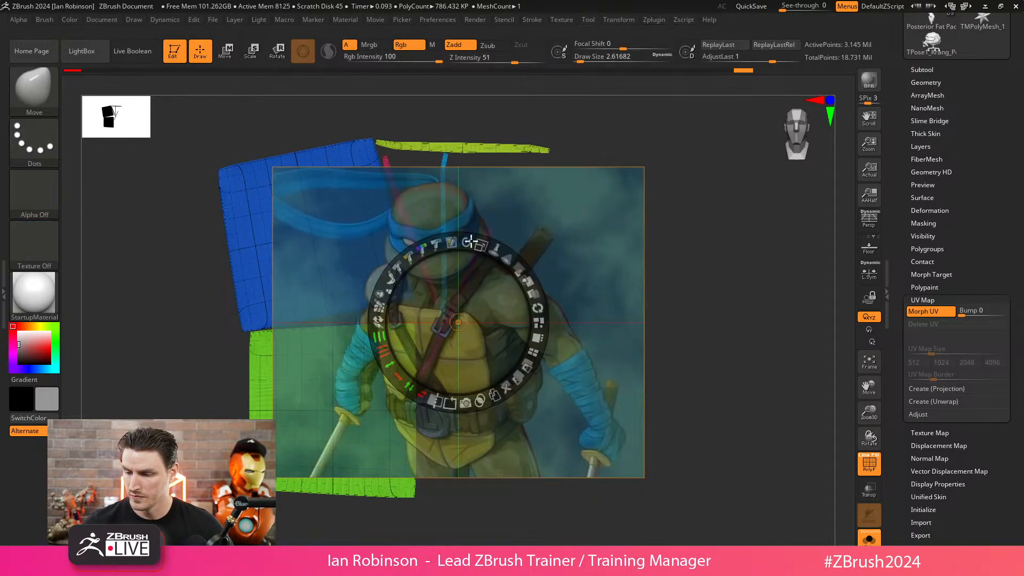
- Move the Spotlight wheel off the image and turn the view until the large blue UV island lies beneath the picture
left_click_drag(690, 288, 692, 265)
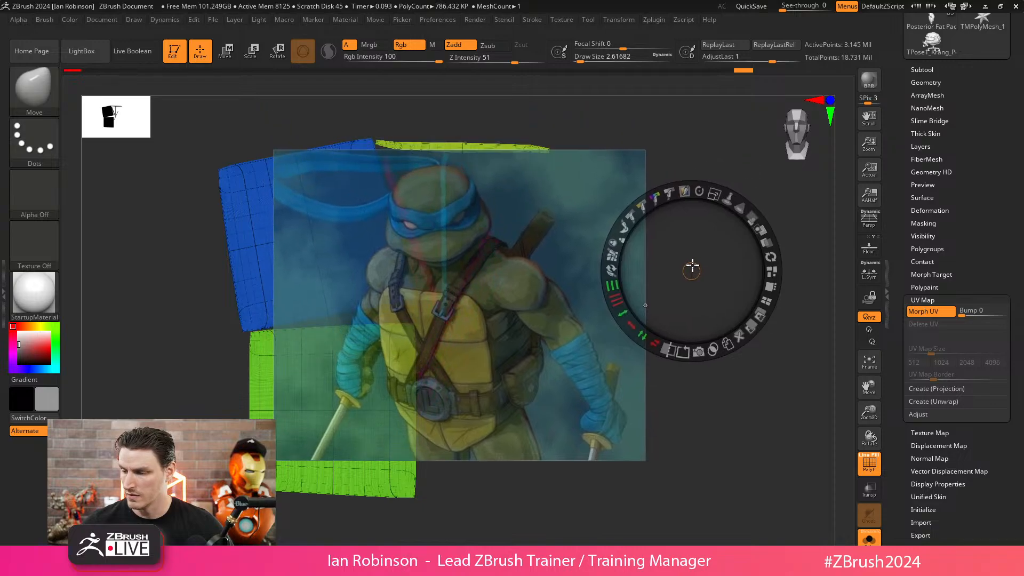
key("z")
key("w")
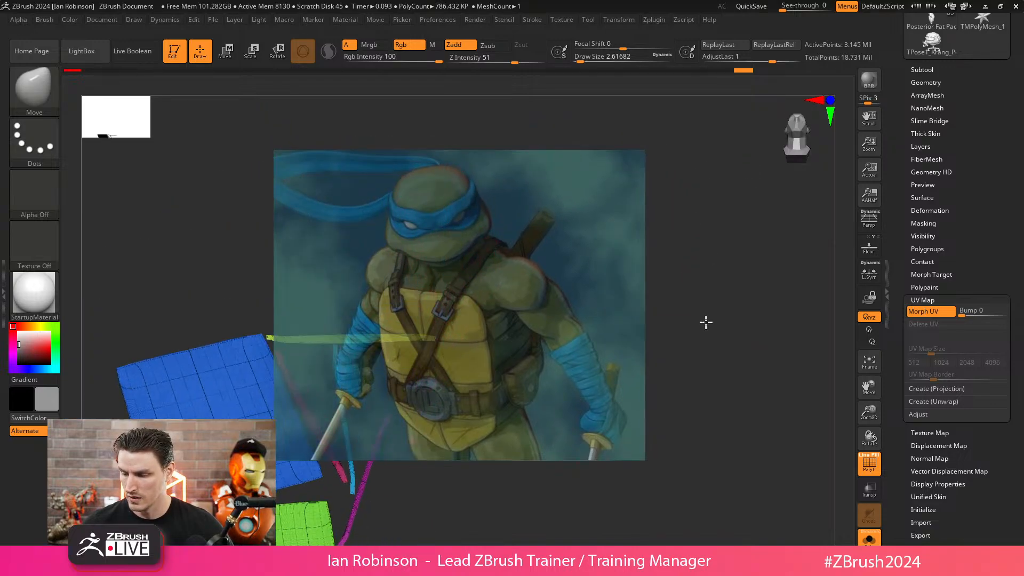
left_click(252, 288, "alt")
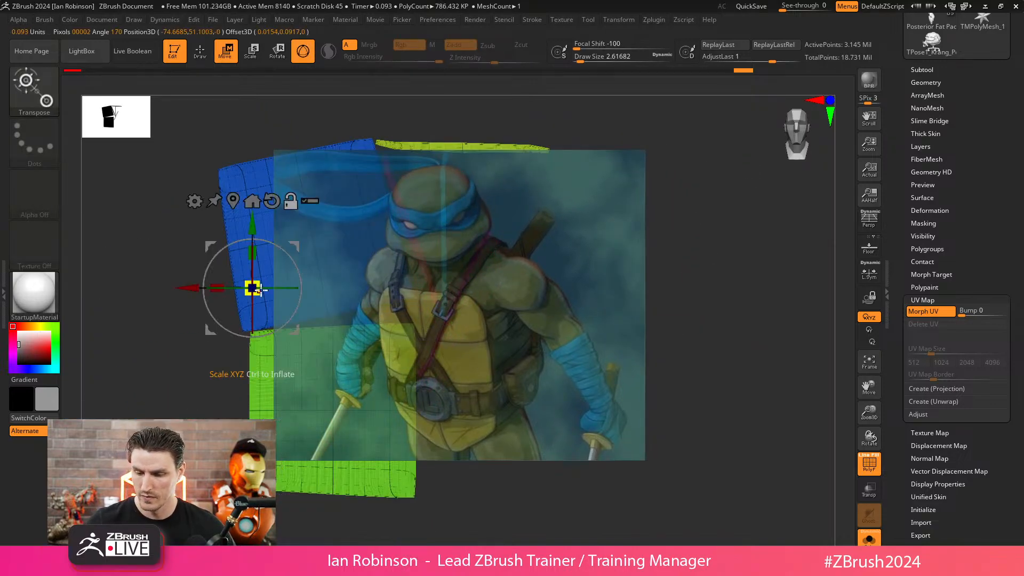
key("q")
mouse_move(719, 287)
left_mouse_down()
mouse_move(735, 192)
mouse_move(722, 170)
mouse_move(784, 213)
mouse_move(787, 234)
mouse_move(731, 256)
mouse_move(809, 246)
mouse_move(787, 237)
mouse_move(734, 293)
mouse_move(769, 269)
mouse_move(792, 275)
left_mouse_up()
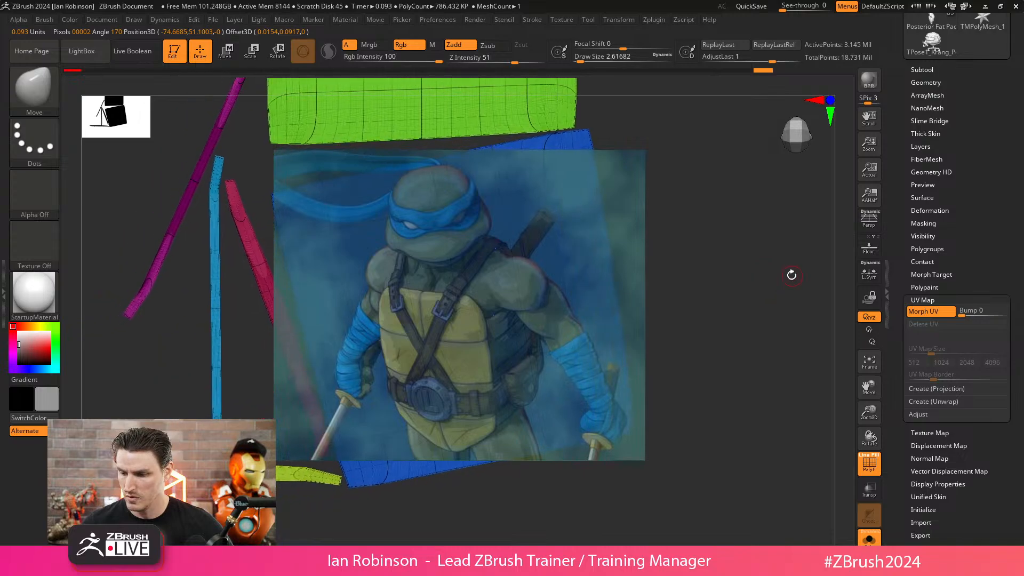
key("z")
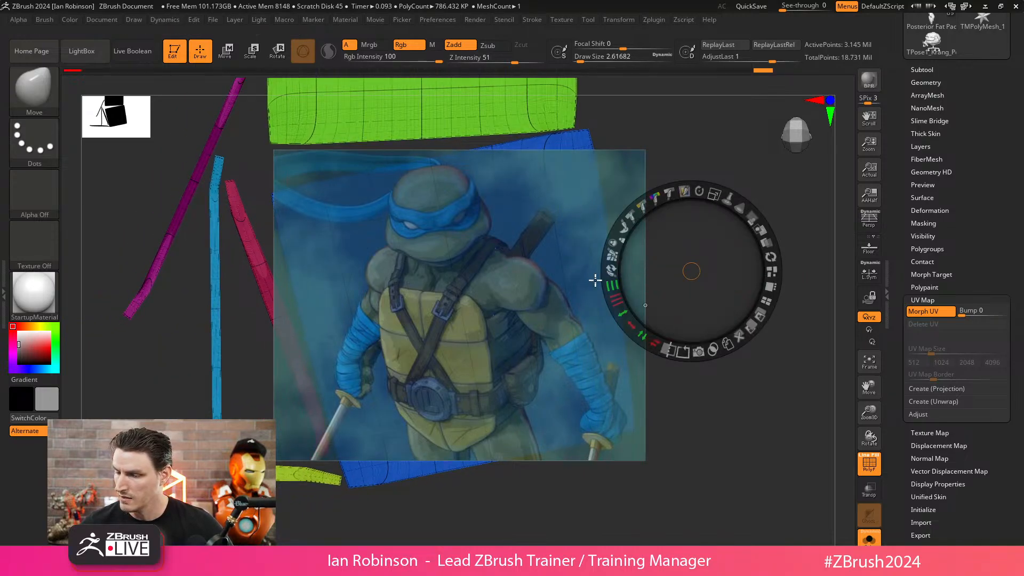
- Rotate and scale the Leo image in Spotlight to match the tilt of the blue UV island, then leave Spotlight editing
left_click(487, 304)
mouse_move(511, 227)
left_mouse_down()
mouse_move(486, 226)
mouse_move(517, 225)
left_mouse_up()
left_click_drag(523, 293, 522, 291)
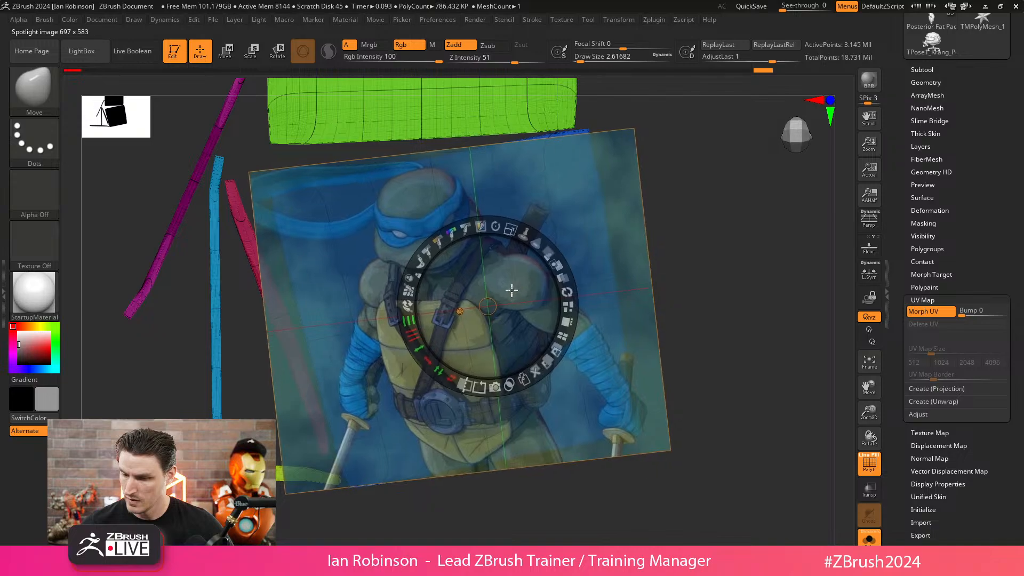
key("z")
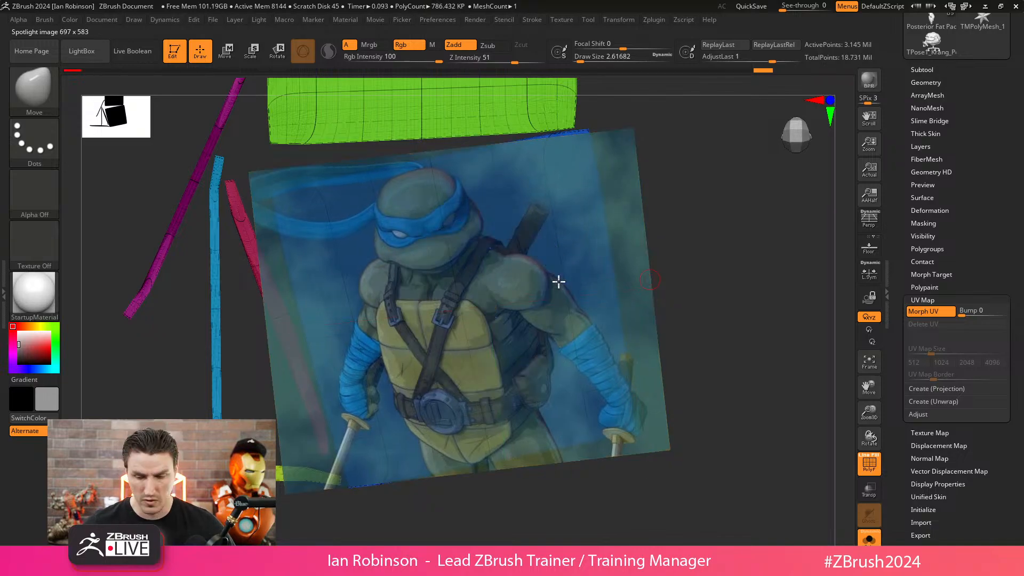
- Choose the Paint brush, set its draw size to about 12.9 and paint the Leo image onto the blue UV island
key("b")
key("p")
key("a")
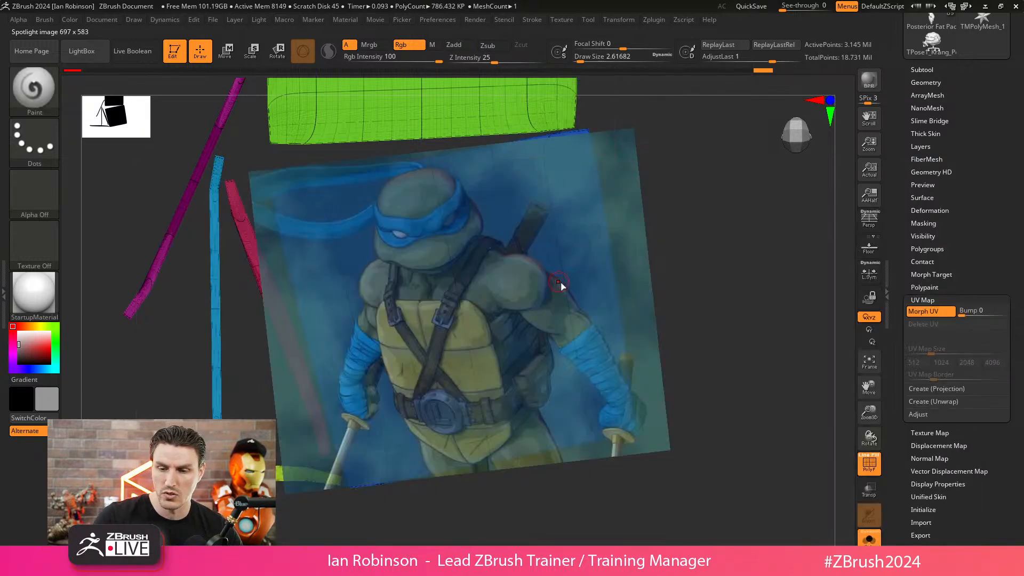
left_click(45, 20)
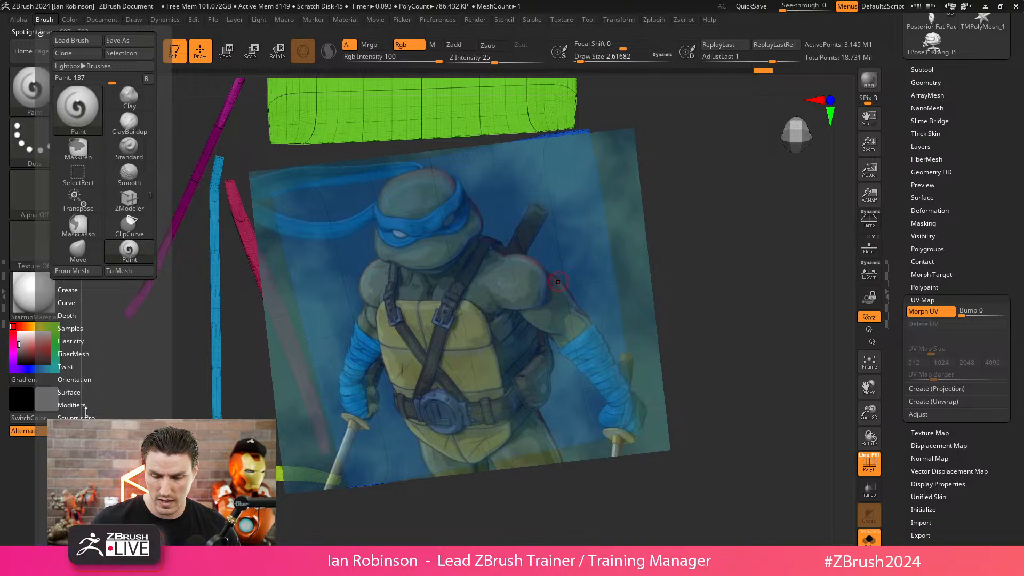
left_click(70, 327)
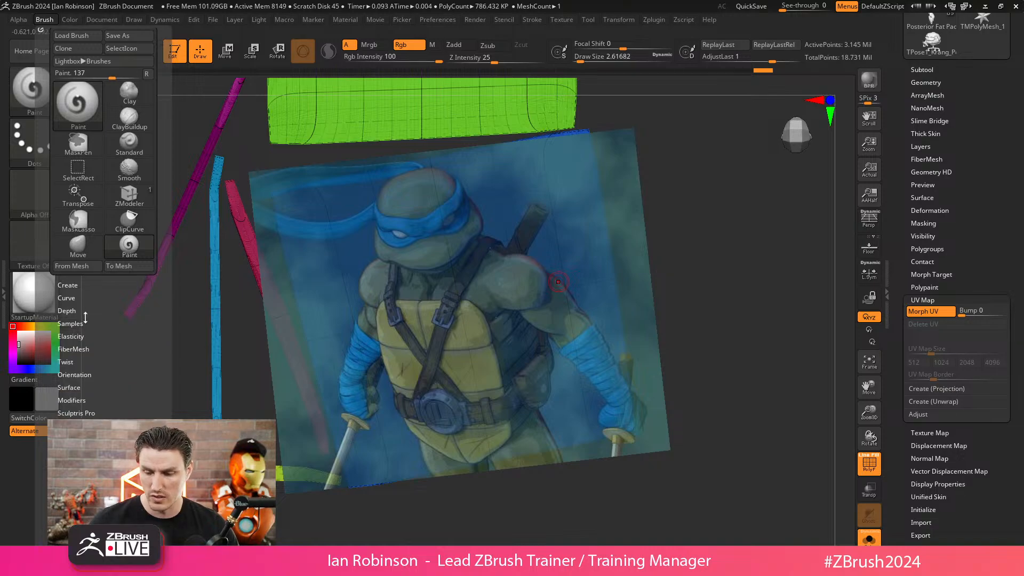
key("s")
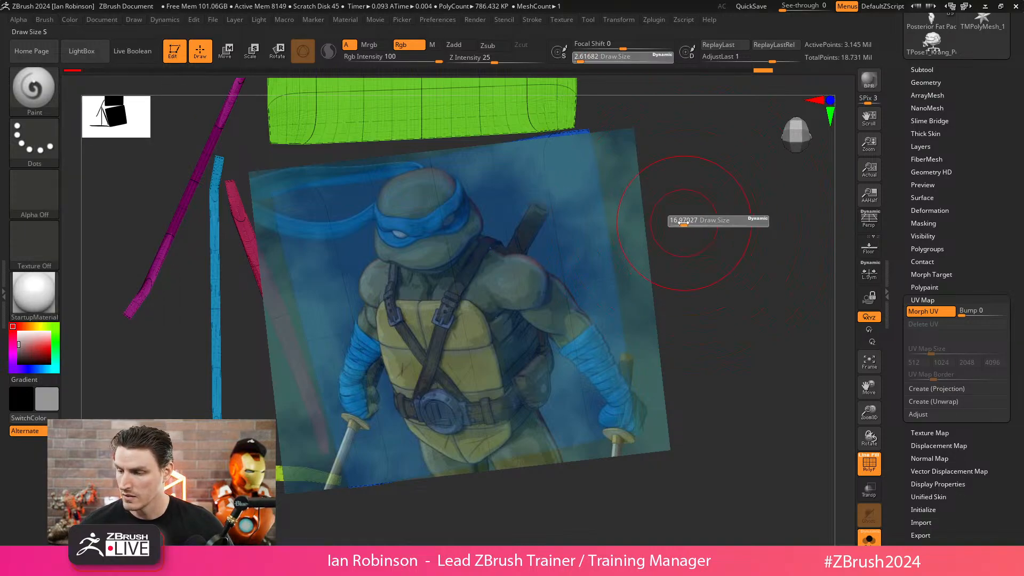
left_click_drag(683, 224, 681, 224)
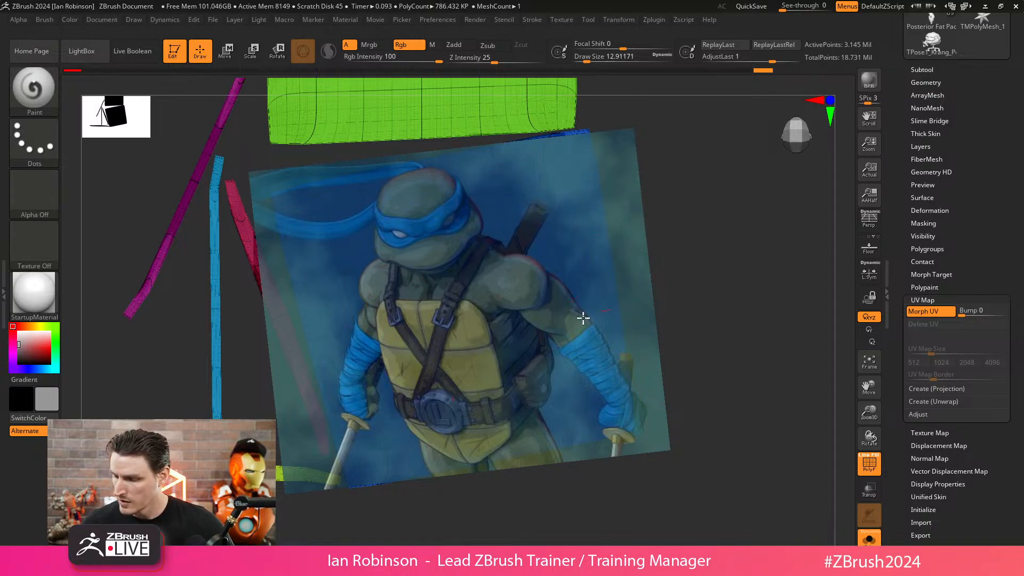
- Hide the Spotlight image and the polyframe to check the painted picture on the UV island
key("shift+z")
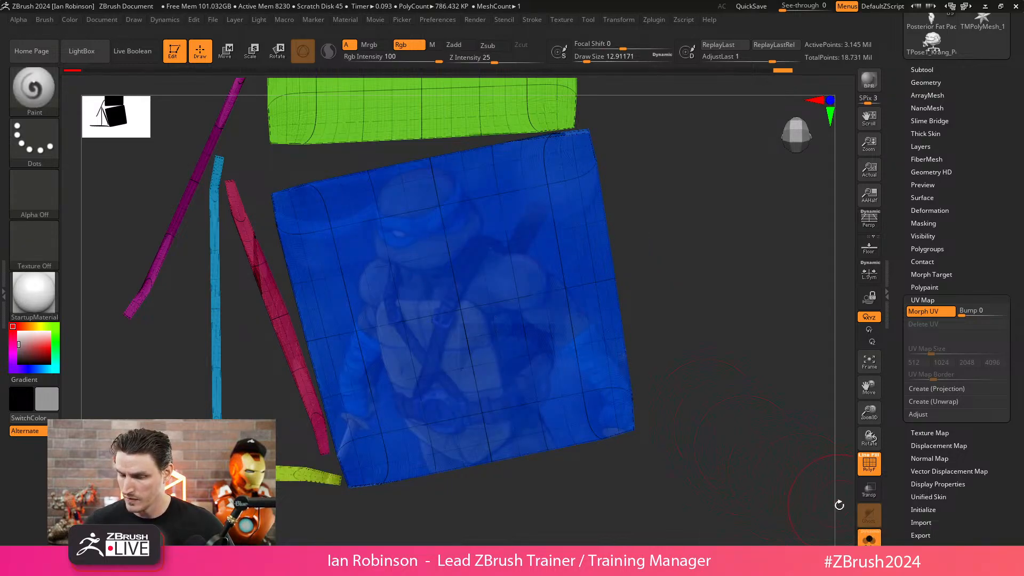
key("shift")
left_click(812, 510, "shift")
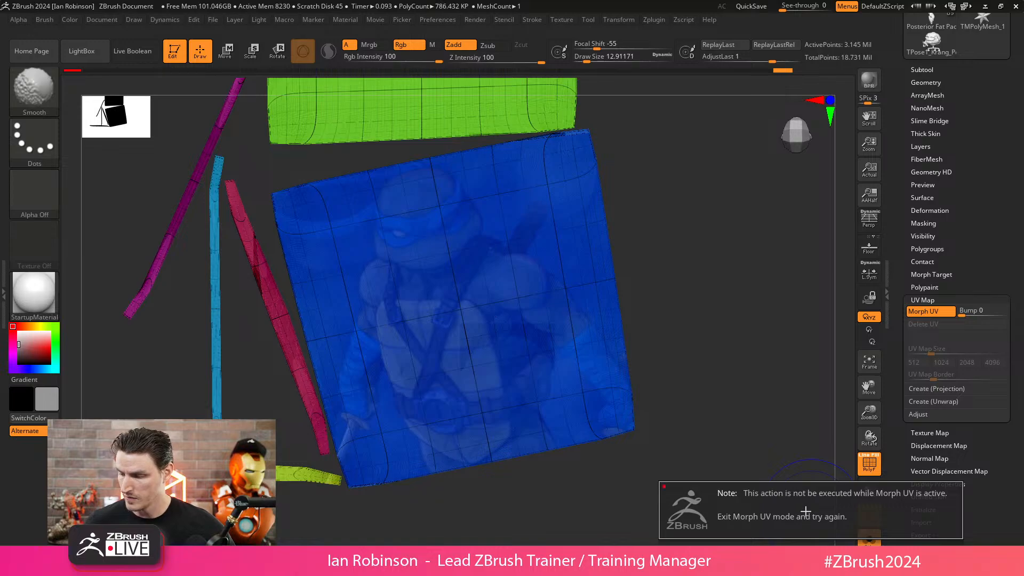
key("shift+f")
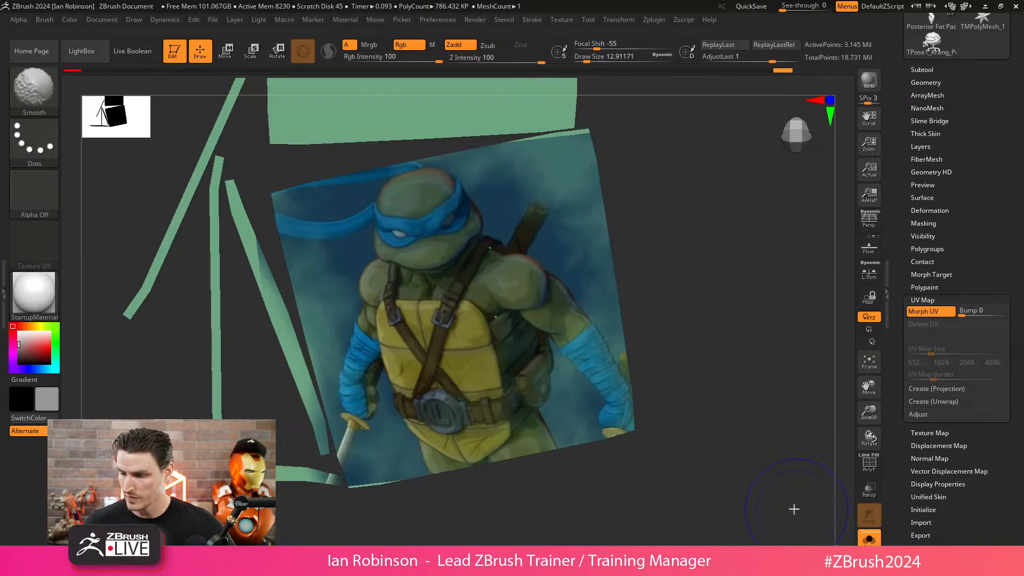
- Undo the painted picture, restore the Spotlight image and scale it up slightly over the large UV island
key("ctrl+z")
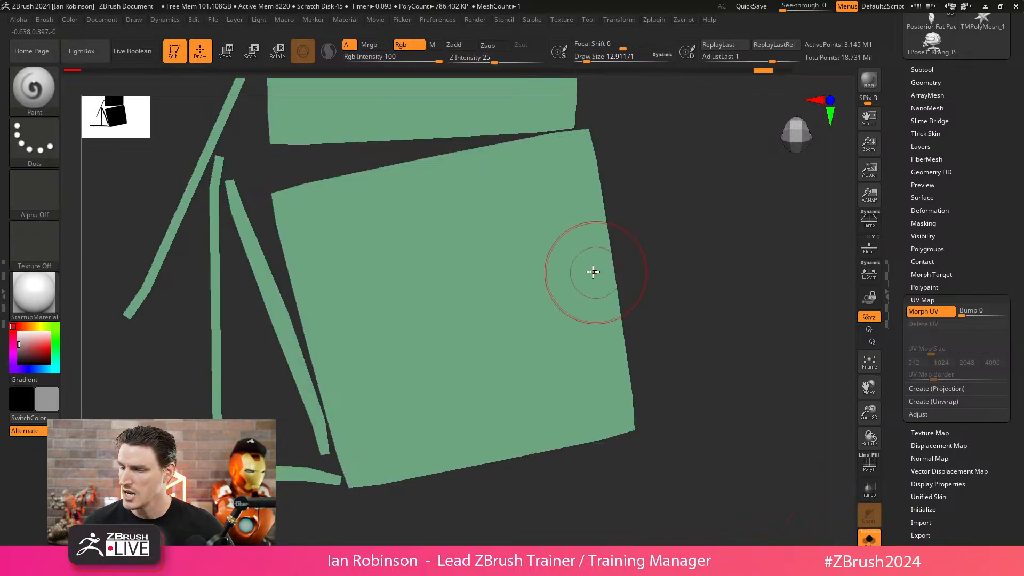
key("ctrl+shift+z")
key("w")
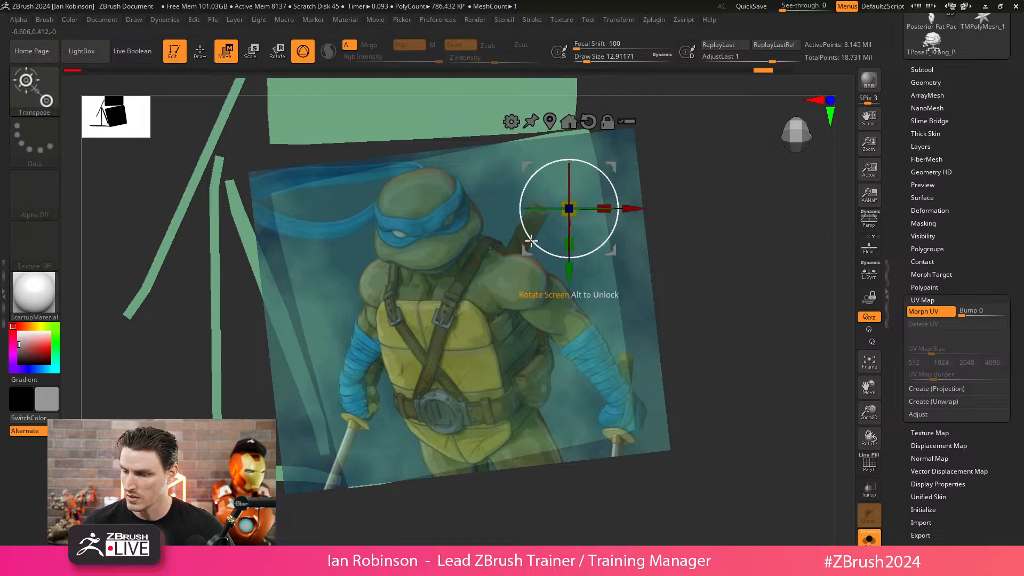
key("shift+z")
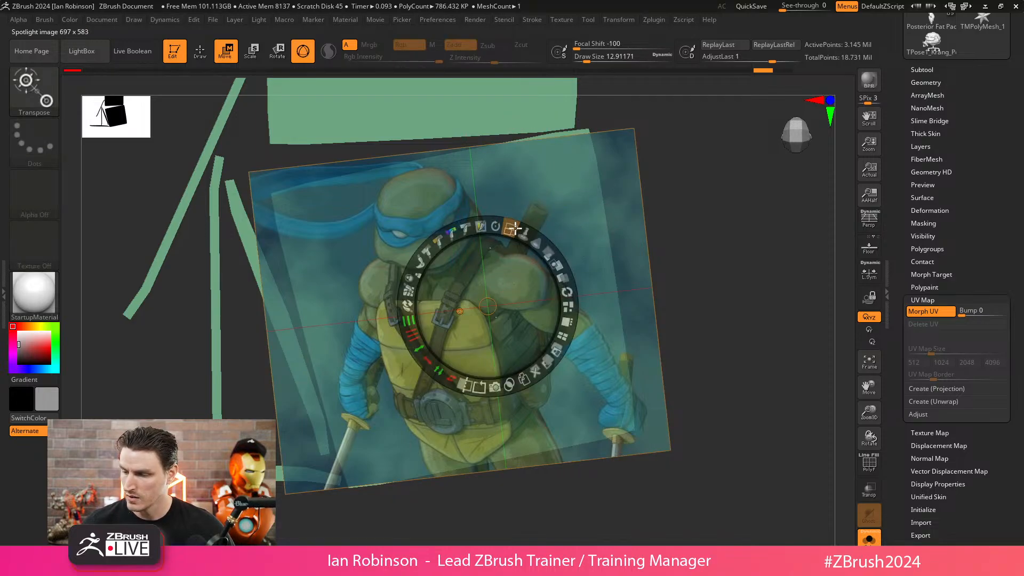
left_click_drag(515, 229, 520, 226)
key("shift+z")
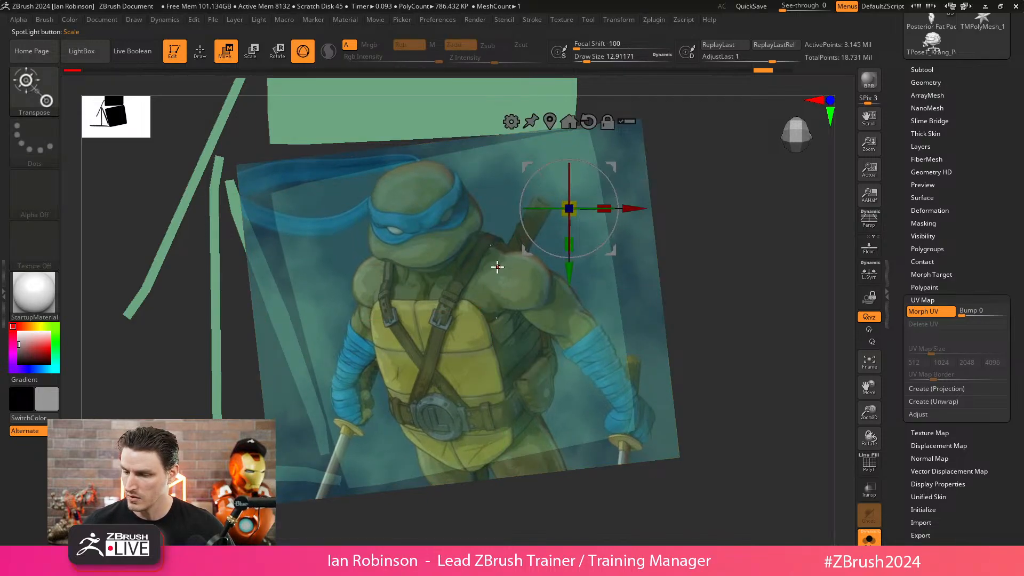
- Raise the Paint brush's draw size to about 32.7, paint the enlarged image onto the large UV island and hide Spotlight
key("q")
key("s")
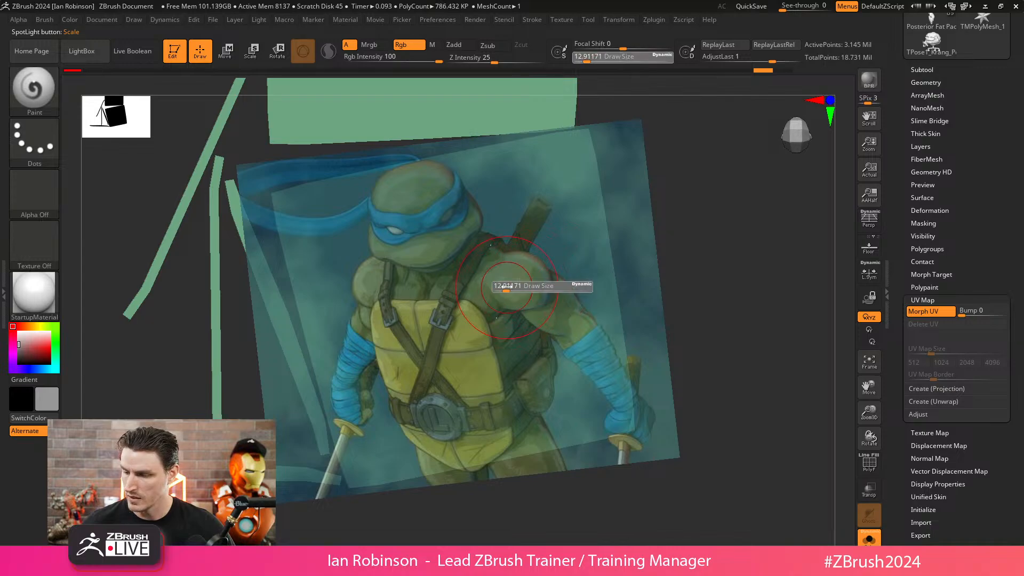
mouse_move(505, 286)
left_mouse_down()
mouse_move(512, 281)
mouse_move(407, 367)
mouse_move(487, 299)
mouse_move(456, 210)
mouse_move(414, 267)
mouse_move(393, 425)
mouse_move(631, 451)
left_mouse_up()
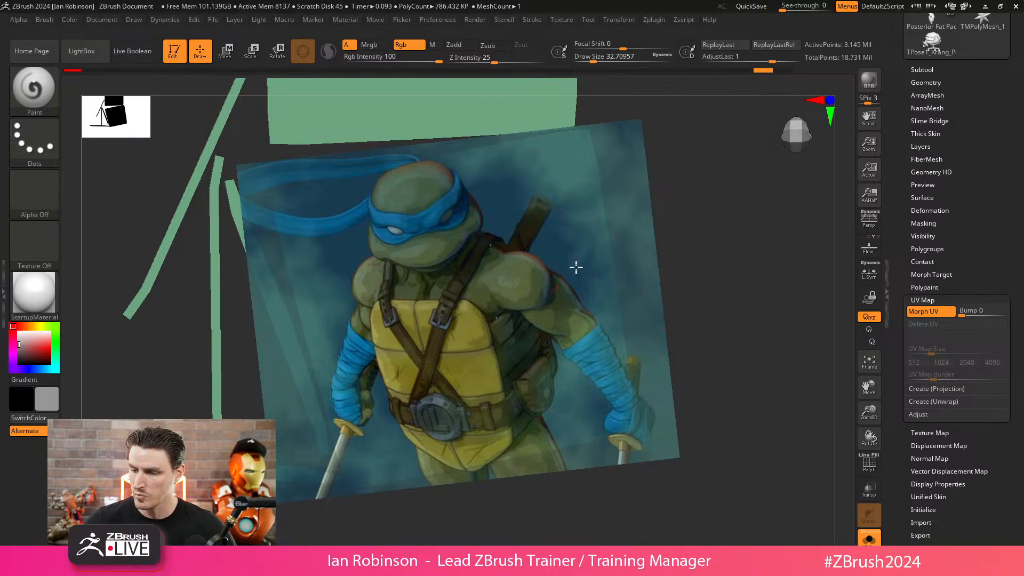
key("shift+z")
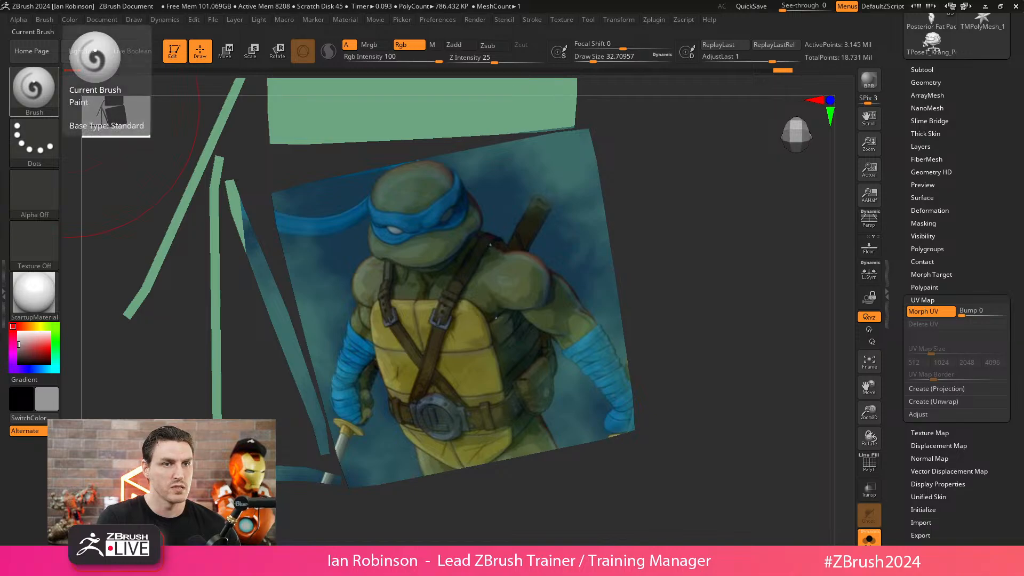
- Switch to the web browser, search Google for "screen static" and preview the television static noise image from Depositphotos
left_click_drag(1, 144, 503, 4)
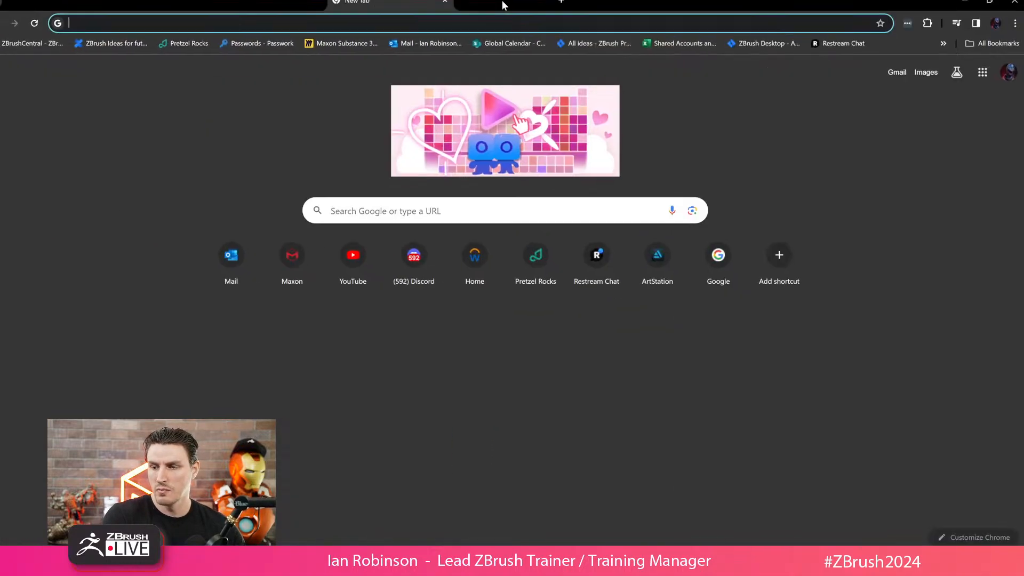
type("scre")
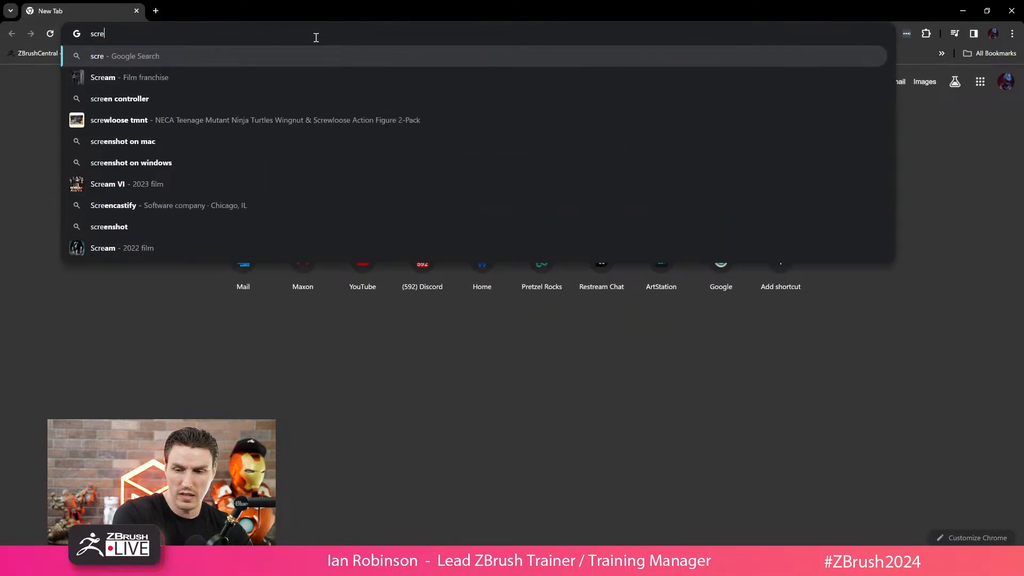
type("en stat")
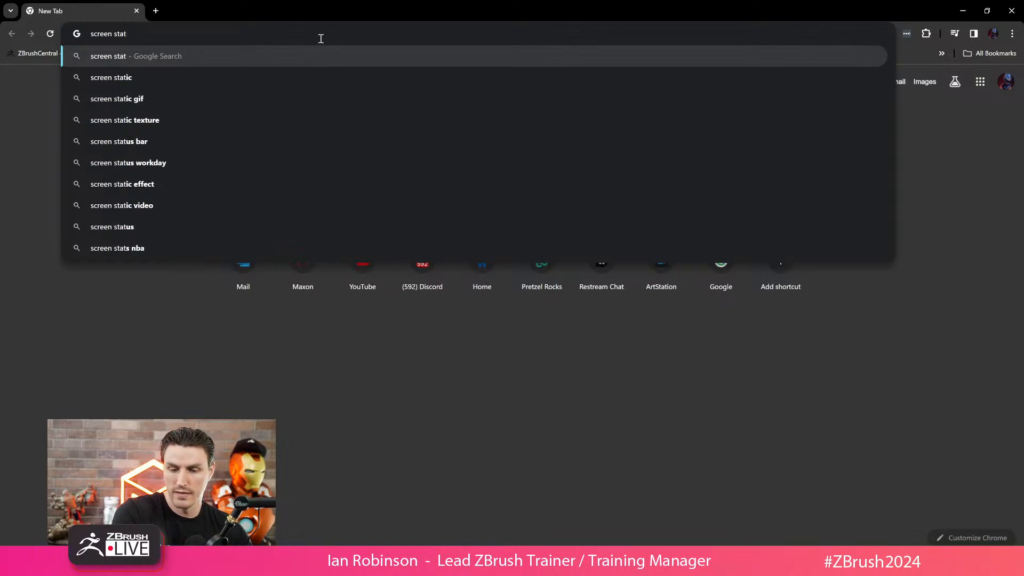
key("Down")
key("Return")
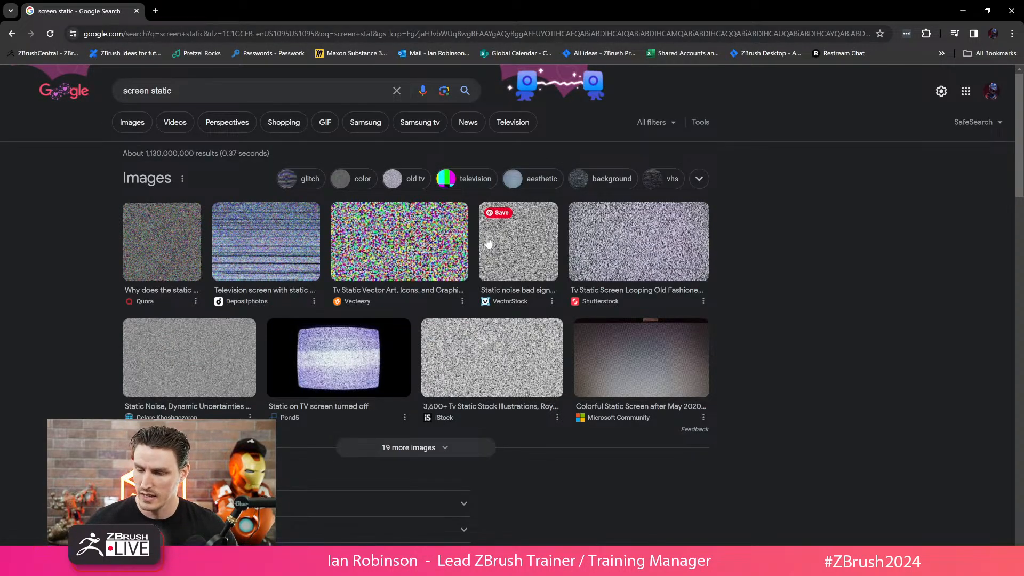
left_click(269, 242)
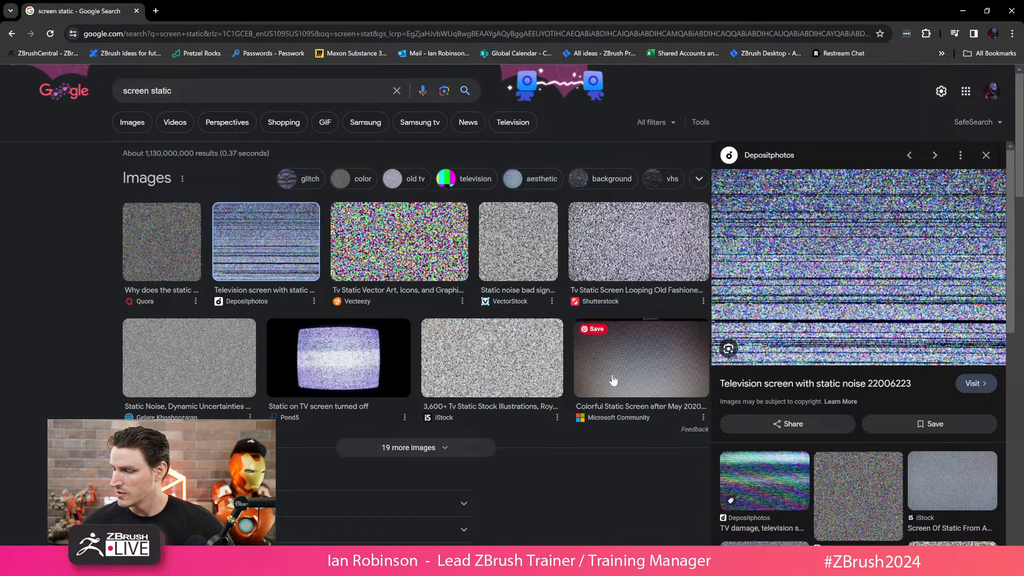
- Save the television static noise image as a JPEG in the Krang folder
right_click(931, 327)
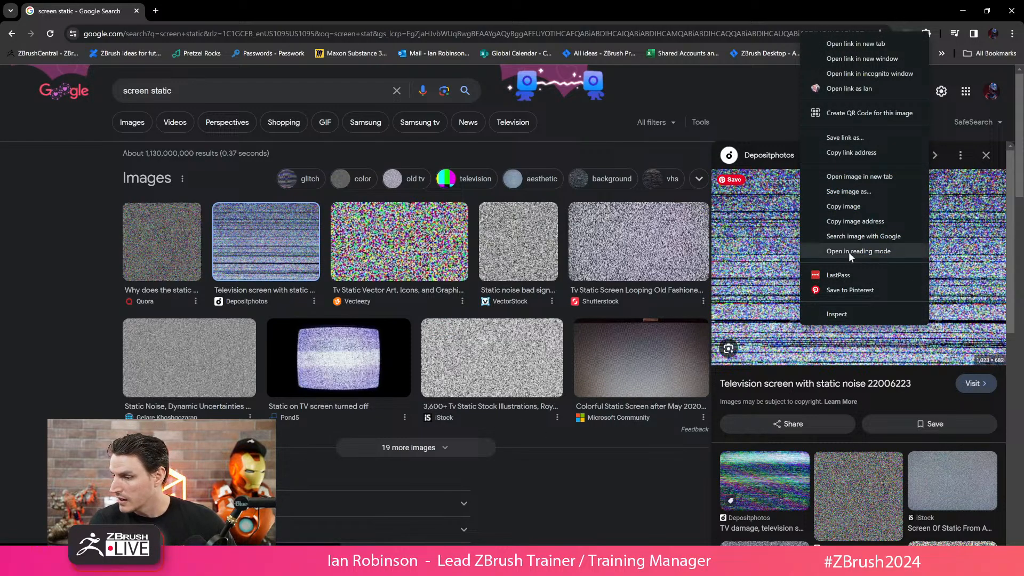
left_click(847, 192)
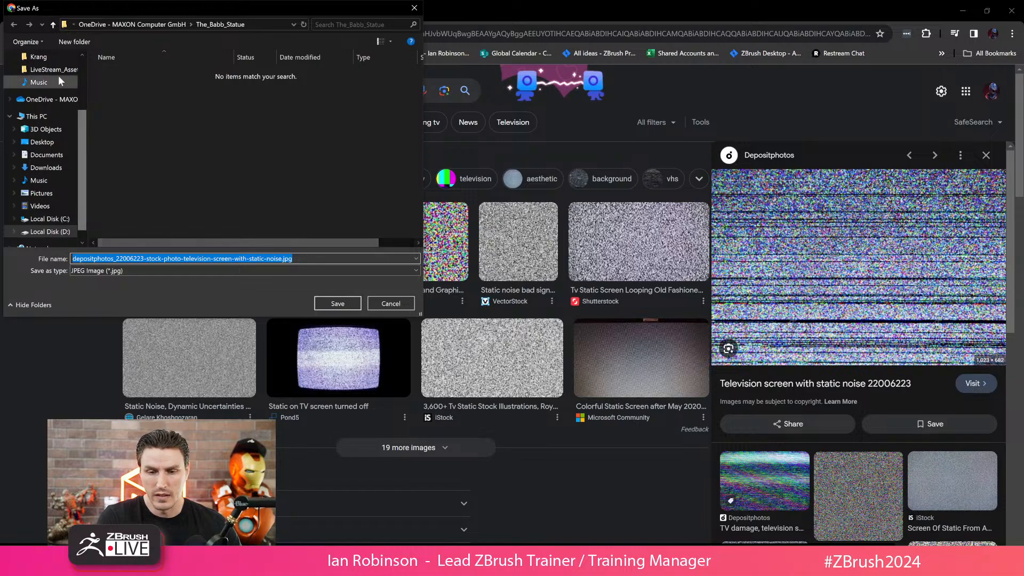
left_click(39, 57)
key("Return")
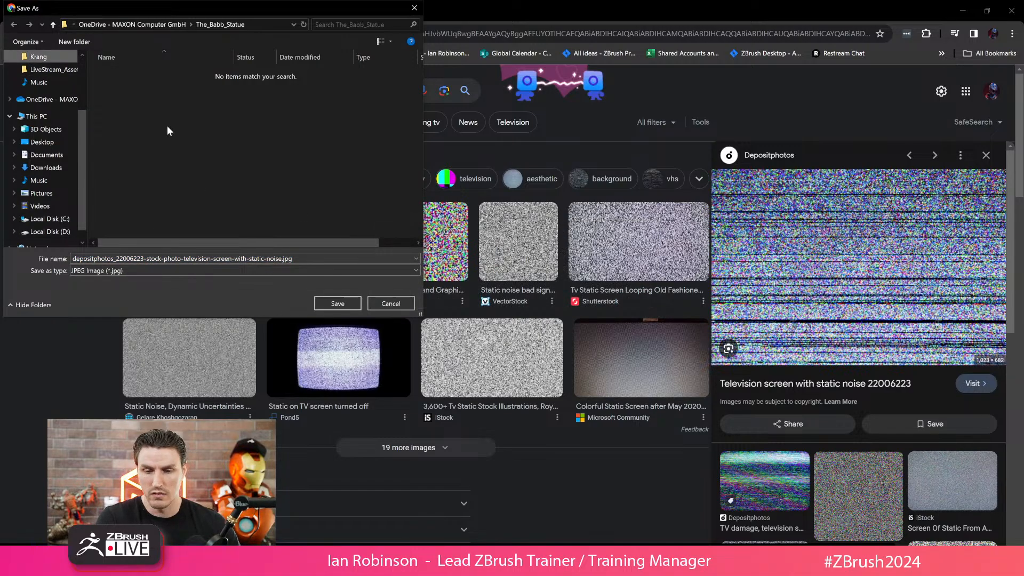
scroll(74, 116, "up", 3)
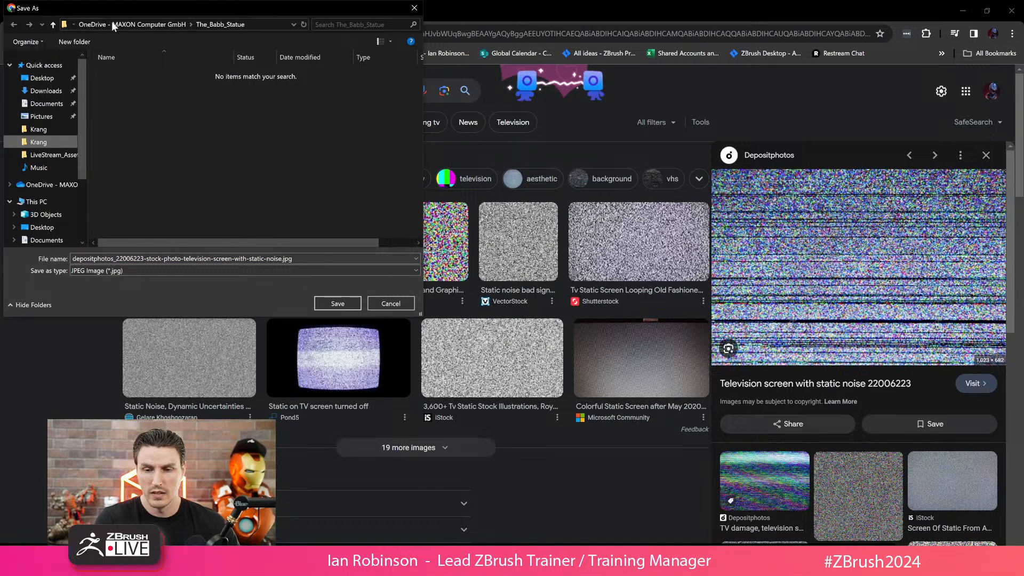
left_click_drag(105, 8, 0, 1)
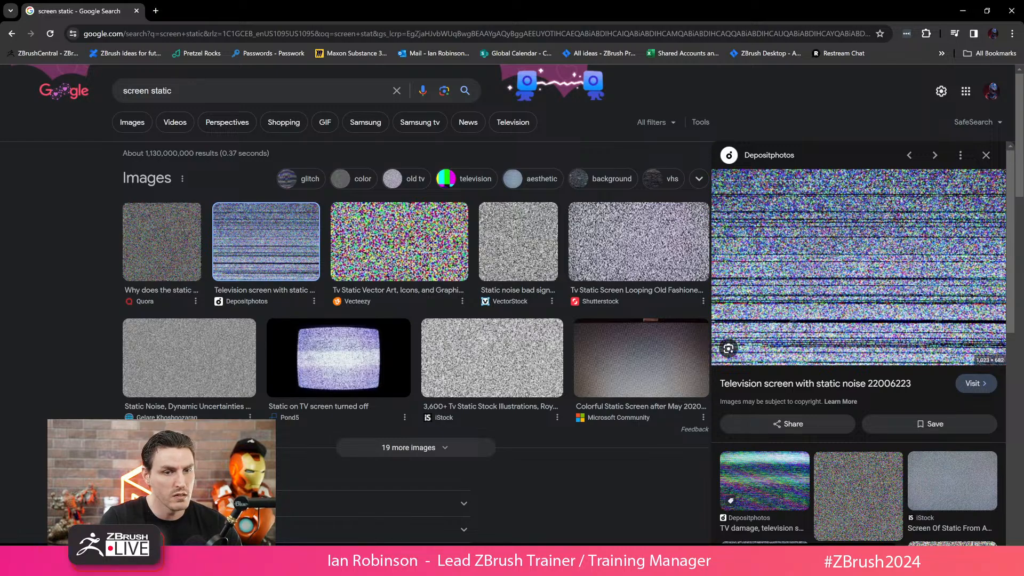
- Switch back to ZBrush and import the saved depositphotos television static JPEG as a texture
left_click(969, 9)
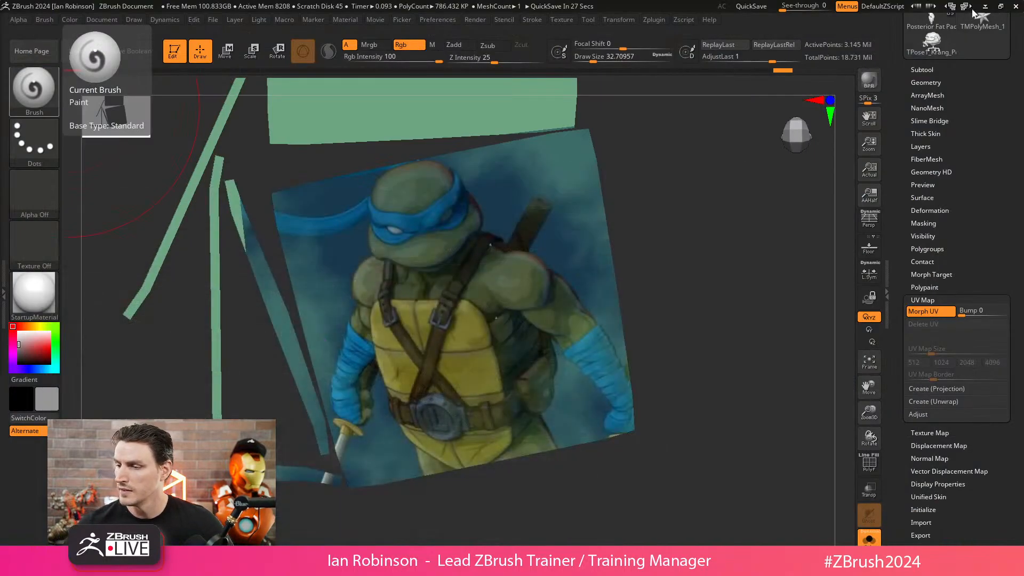
left_click(633, 19)
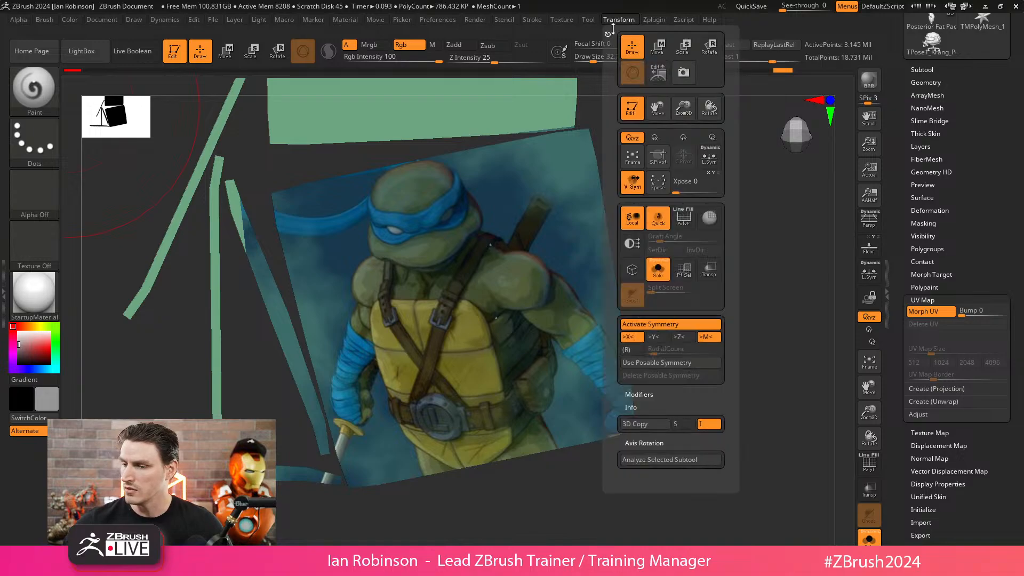
mouse_move(564, 20)
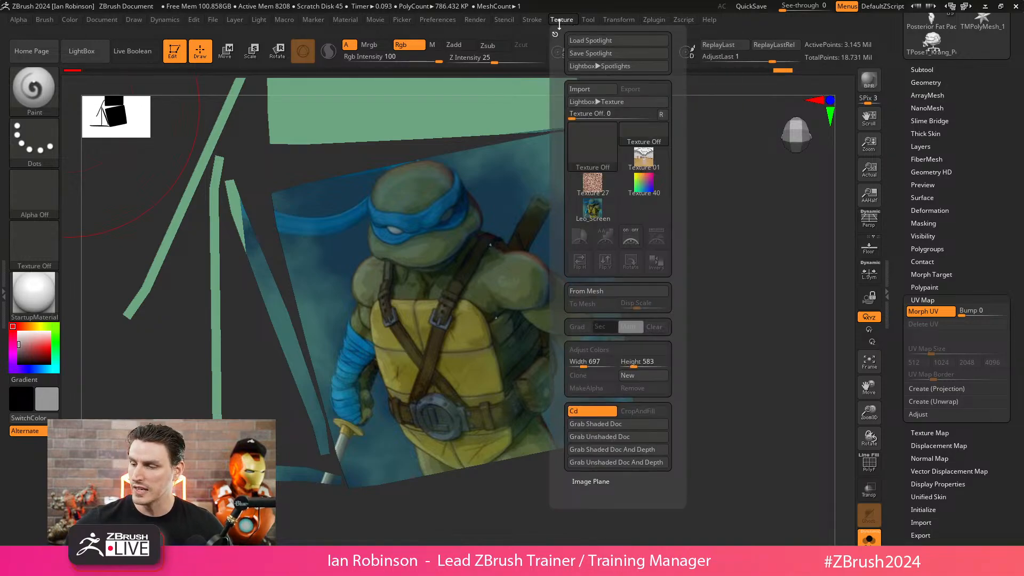
left_click(593, 86)
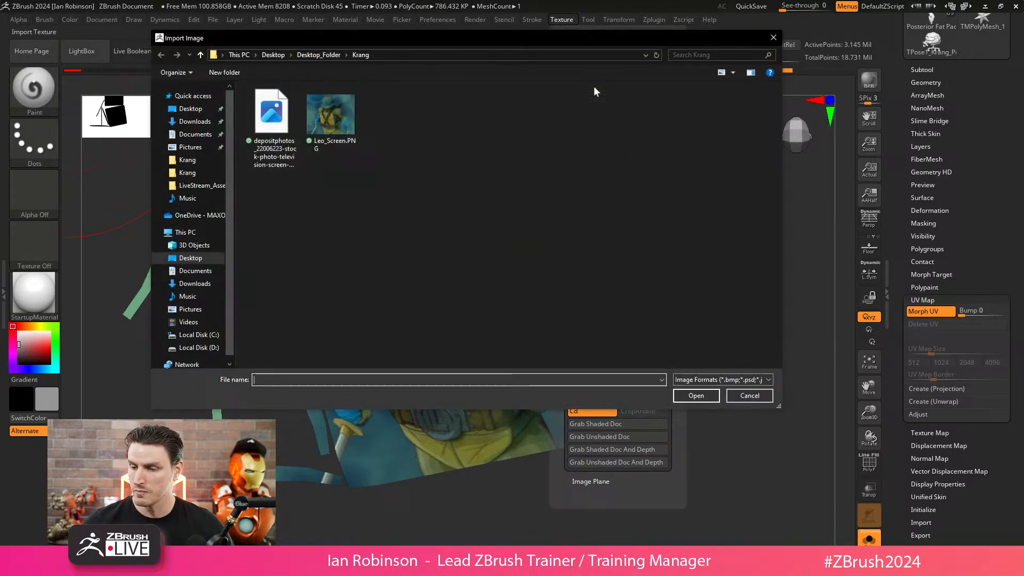
left_click(283, 129)
left_click(696, 394)
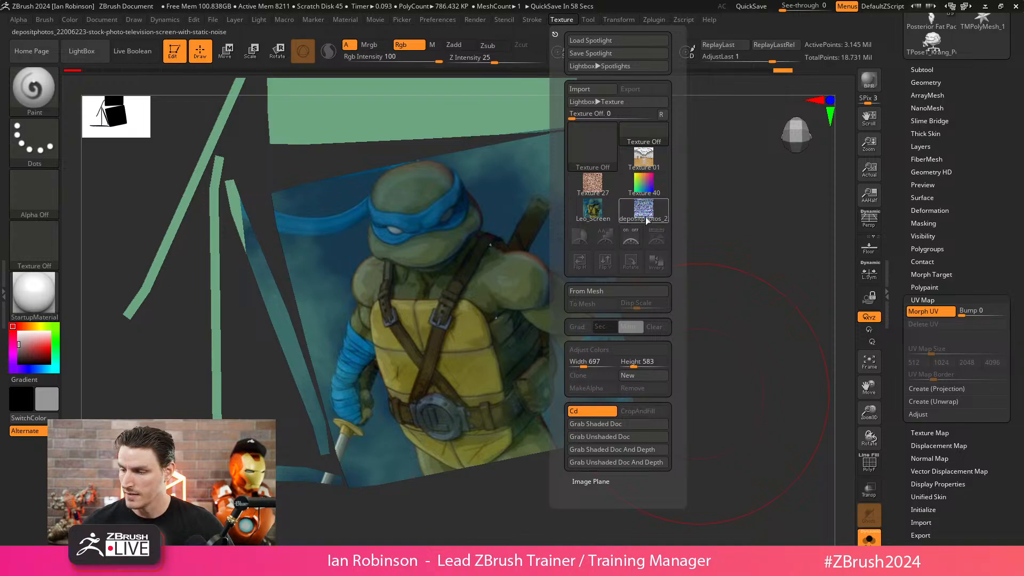
- Add the static noise texture to Spotlight, move it off the Leonardo image, and remove the Leonardo image from Spotlight
left_click(647, 221)
left_click(656, 237)
left_click_drag(476, 289, 750, 320)
left_click(405, 313)
left_click_drag(428, 310, 309, 325)
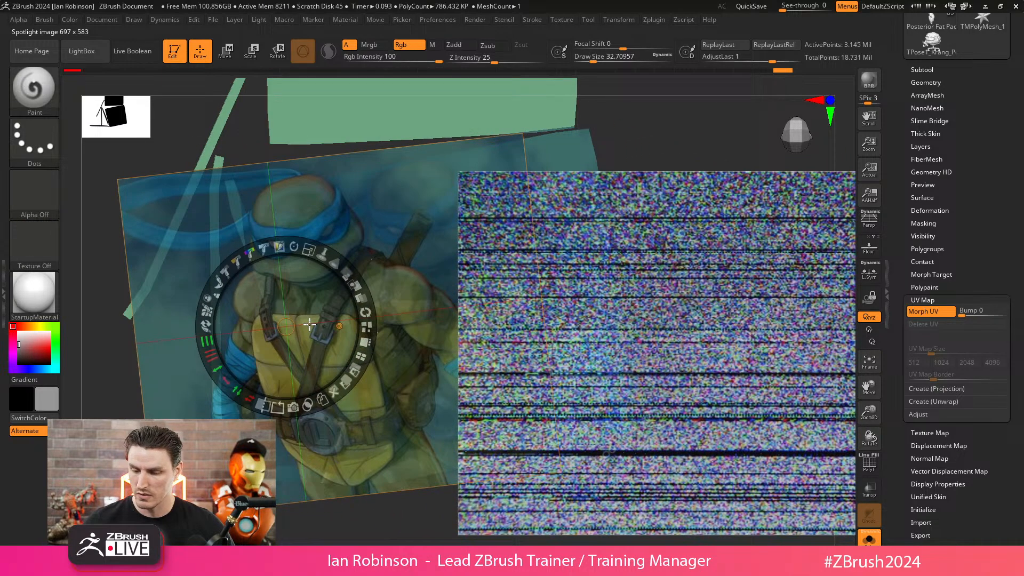
left_click(333, 390)
- Position and rotate the static noise image in Spotlight to cover the painted UV island, then hide Spotlight
left_click(711, 356)
left_click_drag(724, 336, 502, 287)
left_click_drag(476, 241, 457, 251)
mouse_move(470, 299)
left_mouse_down()
mouse_move(484, 350)
mouse_move(473, 322)
mouse_move(486, 339)
mouse_move(488, 329)
left_mouse_up()
key("z")
key("shift+z")
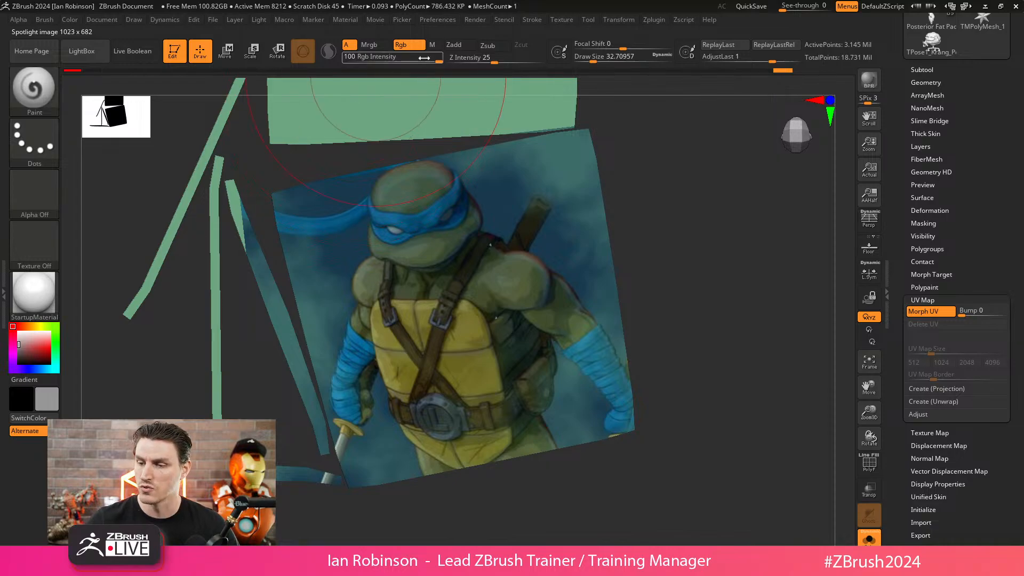
- Try painting the static noise over the Leonardo picture at an Rgb Intensity of 19, and undo the stroke
left_click(386, 58)
type("30")
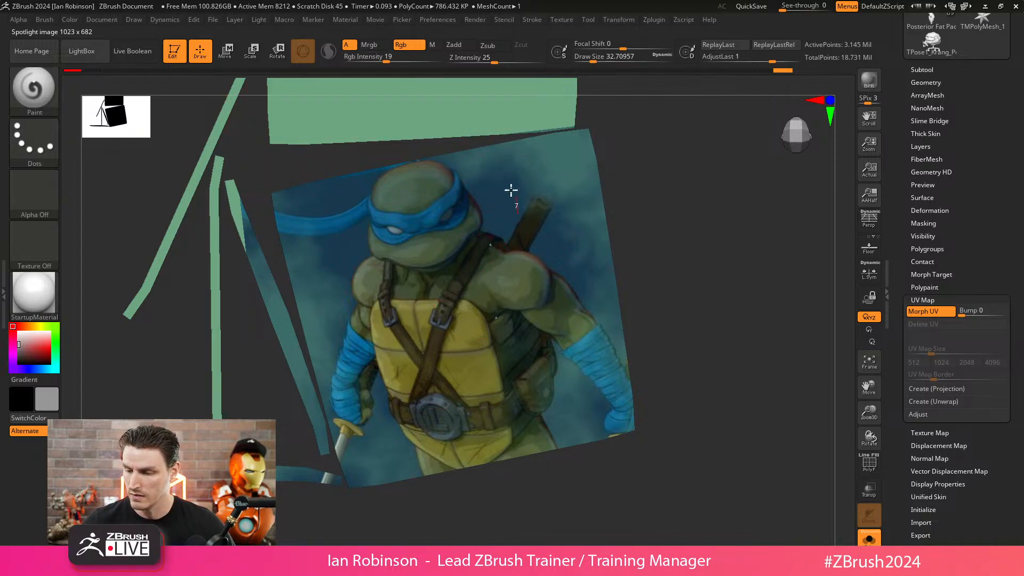
key("shift+z")
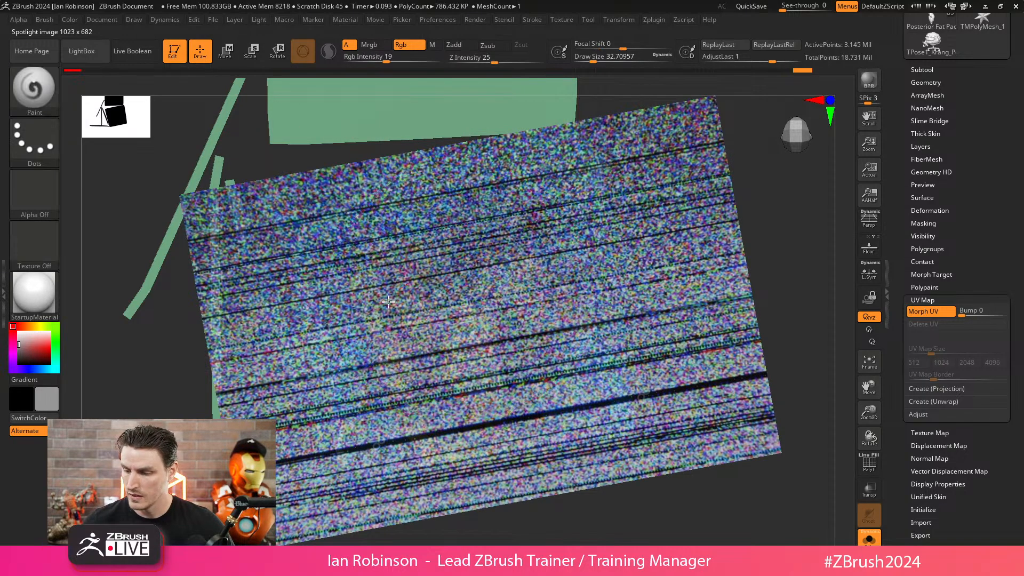
key("shift+z")
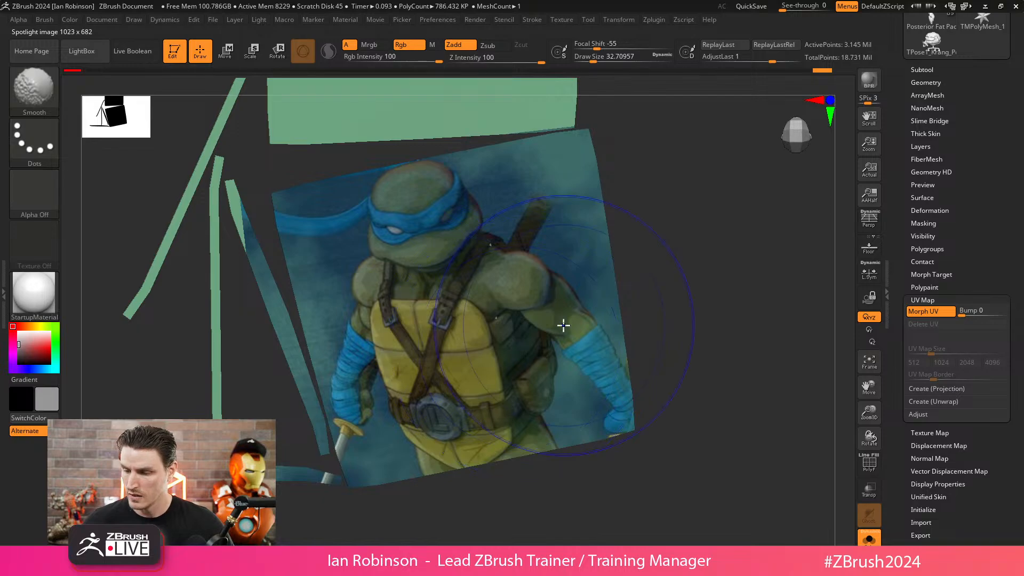
key("shift+z")
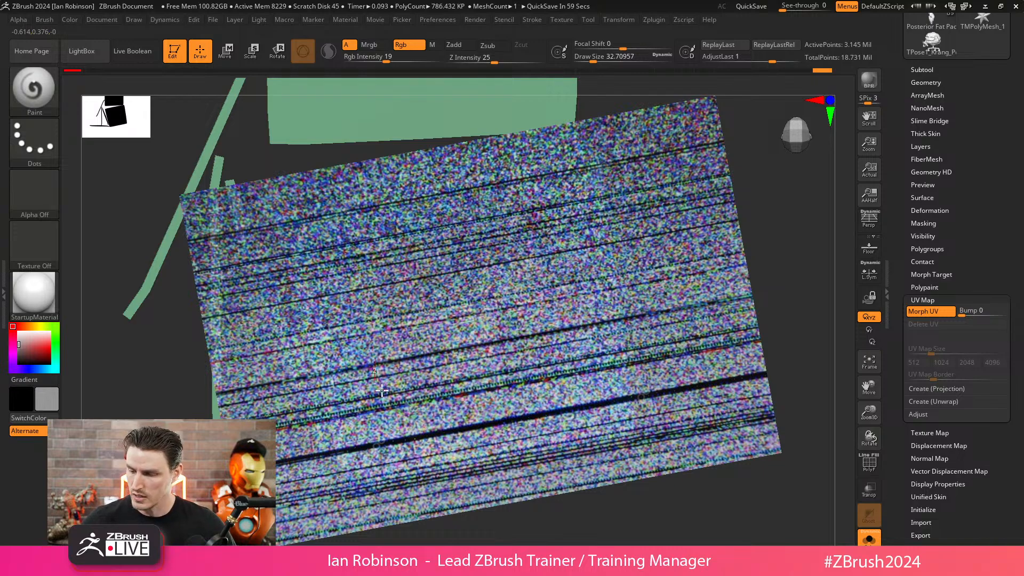
left_click_drag(420, 188, 394, 484, "shift")
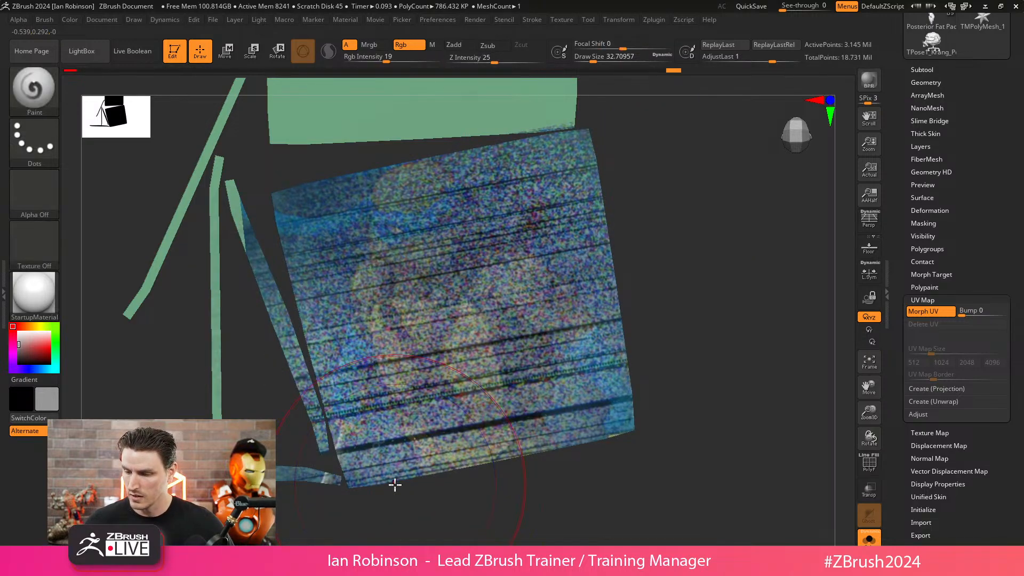
key("ctrl+z")
- Lower the static image's Spotlight opacity, set the Rgb Intensity to 7 and paint faint static over the Leonardo picture
left_click_drag(407, 57, 370, 58)
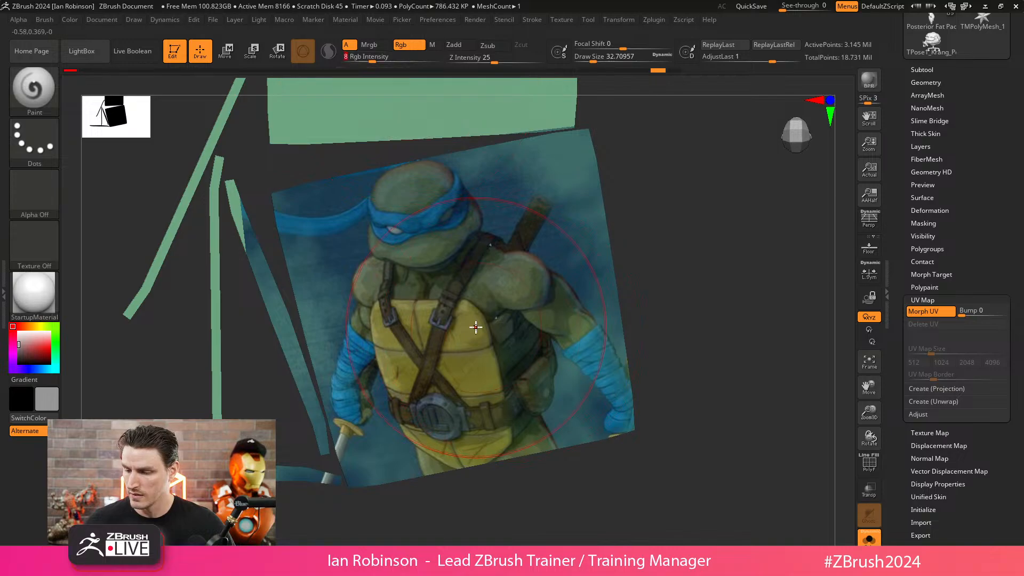
left_click(501, 305)
key("z")
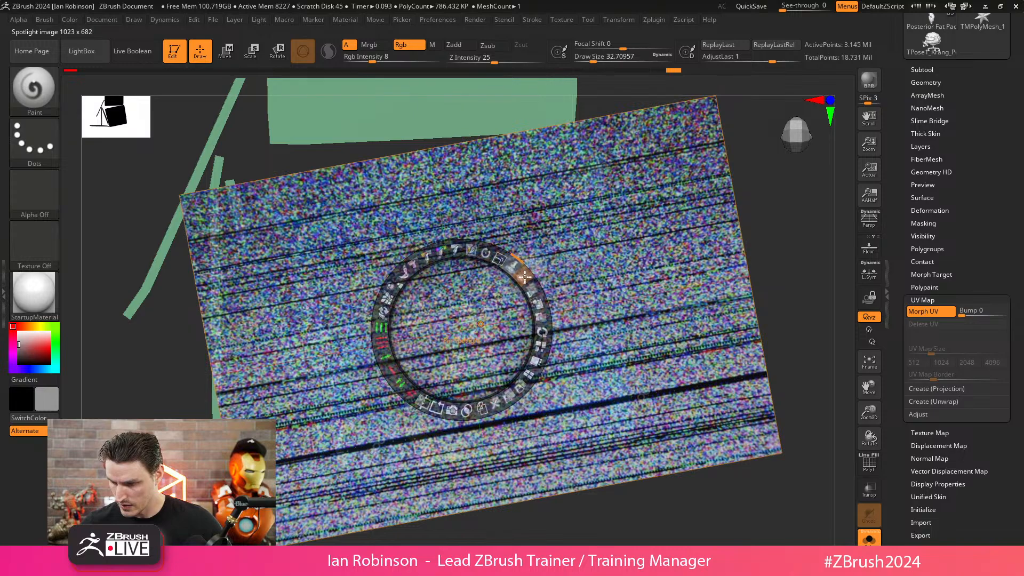
key("z")
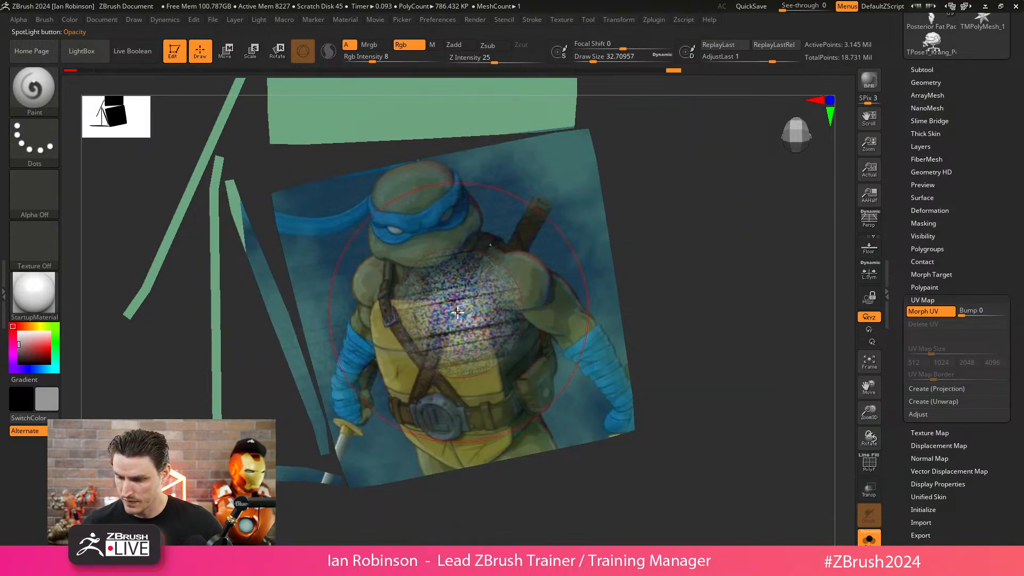
left_click(370, 59)
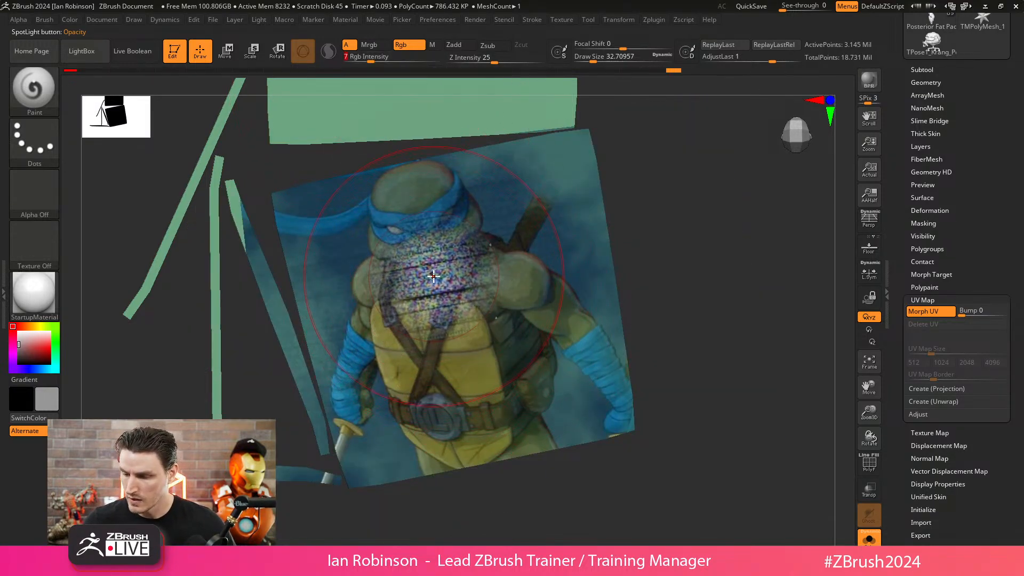
mouse_move(434, 291)
left_mouse_down()
mouse_move(414, 292)
mouse_move(466, 256)
mouse_move(512, 165)
mouse_move(571, 239)
mouse_move(591, 356)
mouse_move(418, 355)
mouse_move(423, 266)
mouse_move(533, 146)
mouse_move(394, 421)
mouse_move(573, 389)
mouse_move(357, 498)
mouse_move(517, 425)
mouse_move(443, 430)
mouse_move(612, 288)
mouse_move(421, 242)
mouse_move(491, 258)
mouse_move(429, 174)
mouse_move(359, 254)
mouse_move(600, 232)
mouse_move(480, 366)
mouse_move(592, 457)
mouse_move(724, 345)
mouse_move(689, 302)
left_mouse_up()
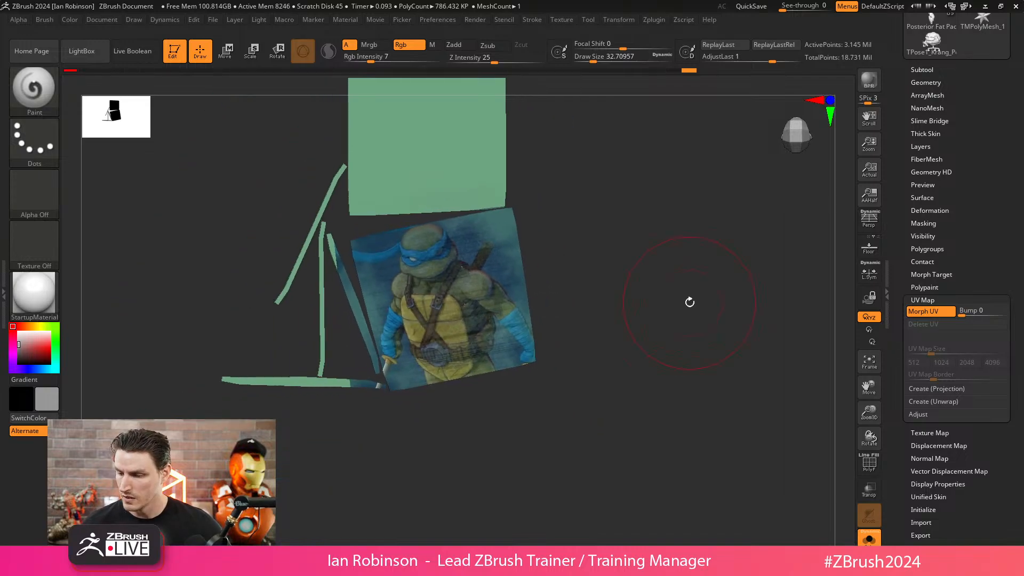
- Morph the screen mesh back from its UV layout to 3D and show the complete Krang model
left_click(923, 311)
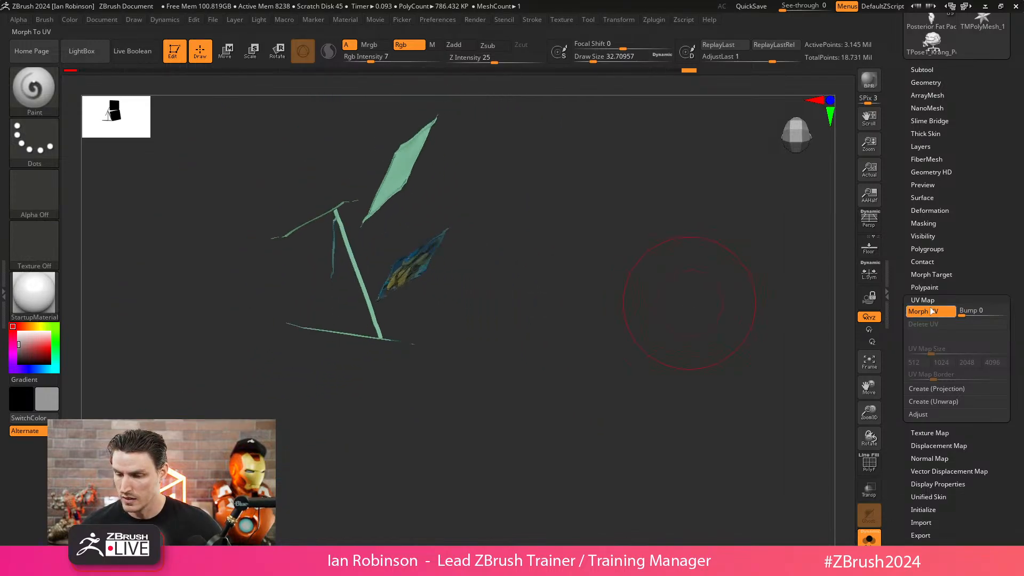
left_click_drag(645, 368, 702, 354)
key("f")
left_click_drag(730, 256, 574, 173, "alt")
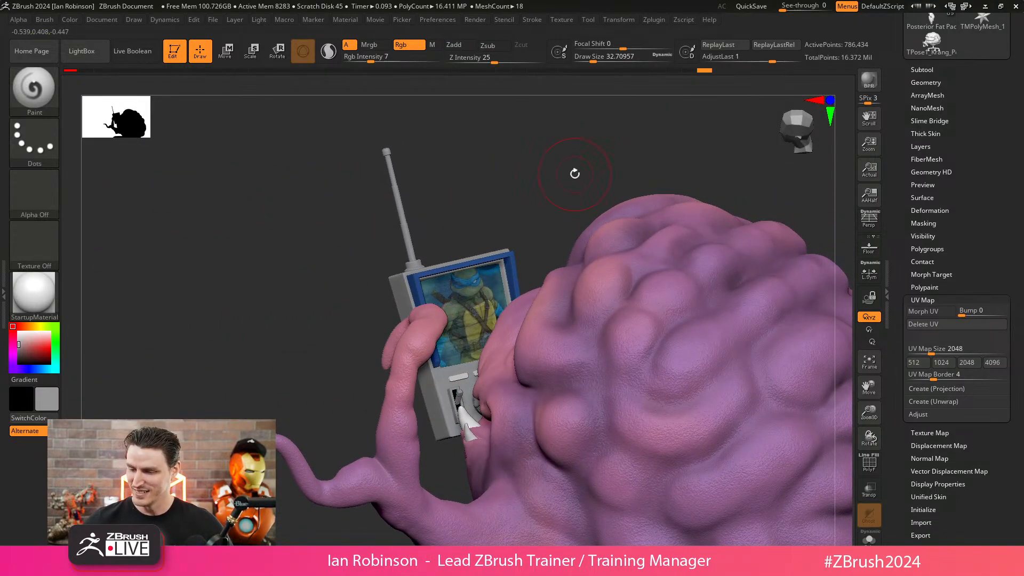
- Save the Krang tool with its painted controller screen to disk
mouse_move(659, 149)
left_mouse_down()
mouse_move(702, 163)
mouse_move(654, 153)
left_mouse_up()
scroll(999, 101, "up", 5)
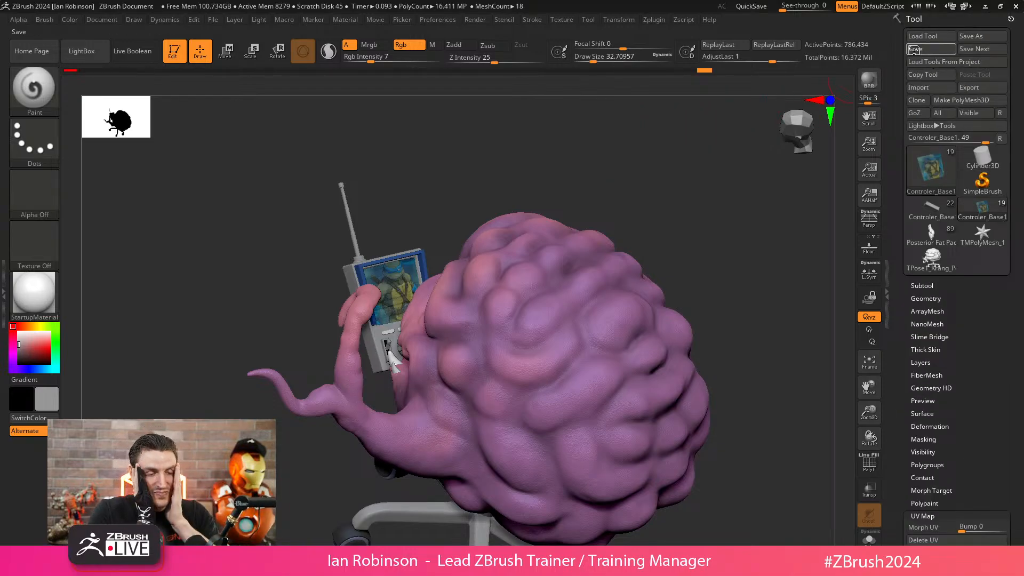
left_click(914, 49)
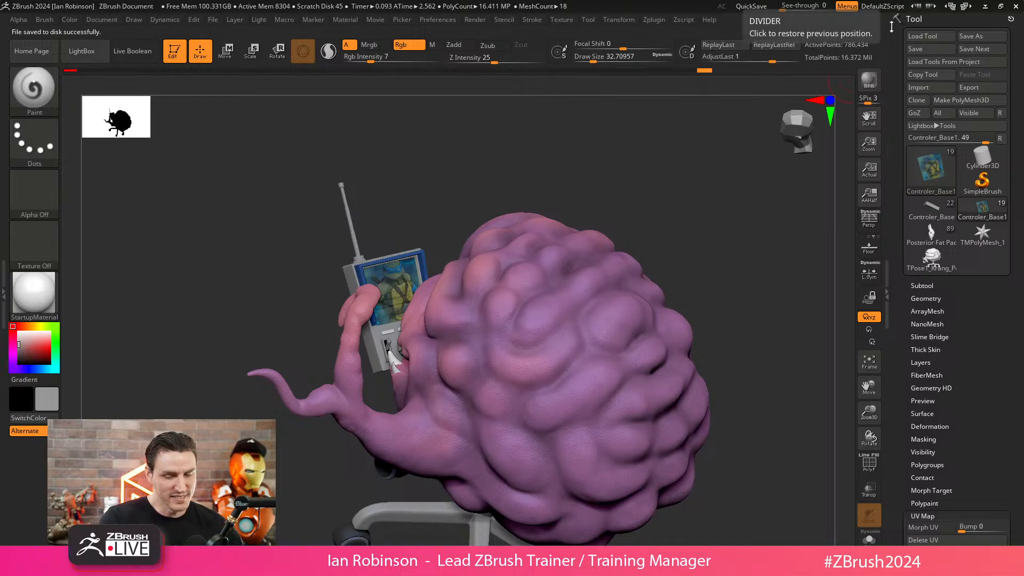
- Turn Krang to face the camera and dock the Render and Light palettes in the side tray
left_click_drag(772, 202, 810, 281)
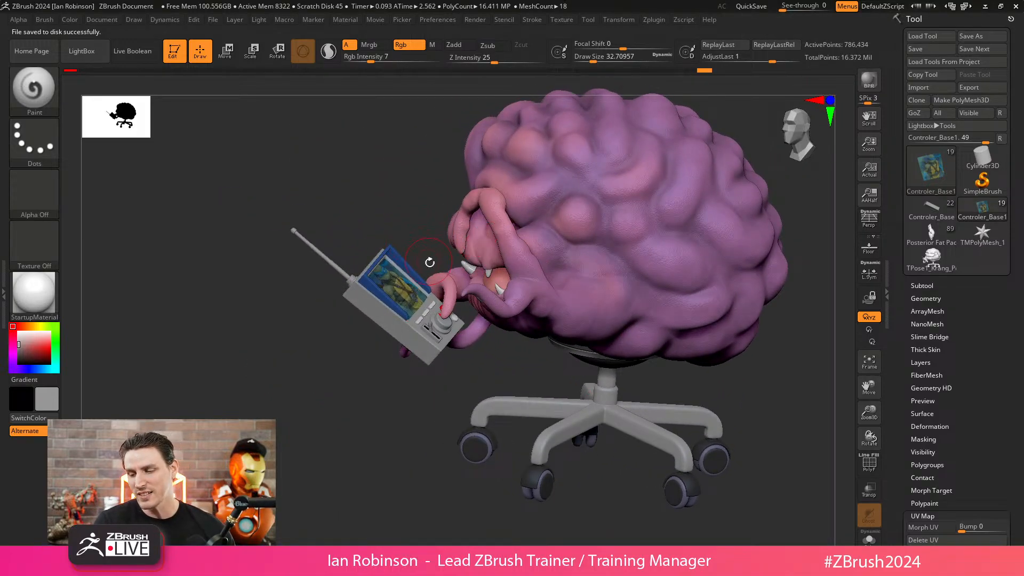
mouse_move(427, 262)
left_mouse_down()
mouse_move(393, 314)
mouse_move(434, 290)
mouse_move(440, 273)
left_mouse_up()
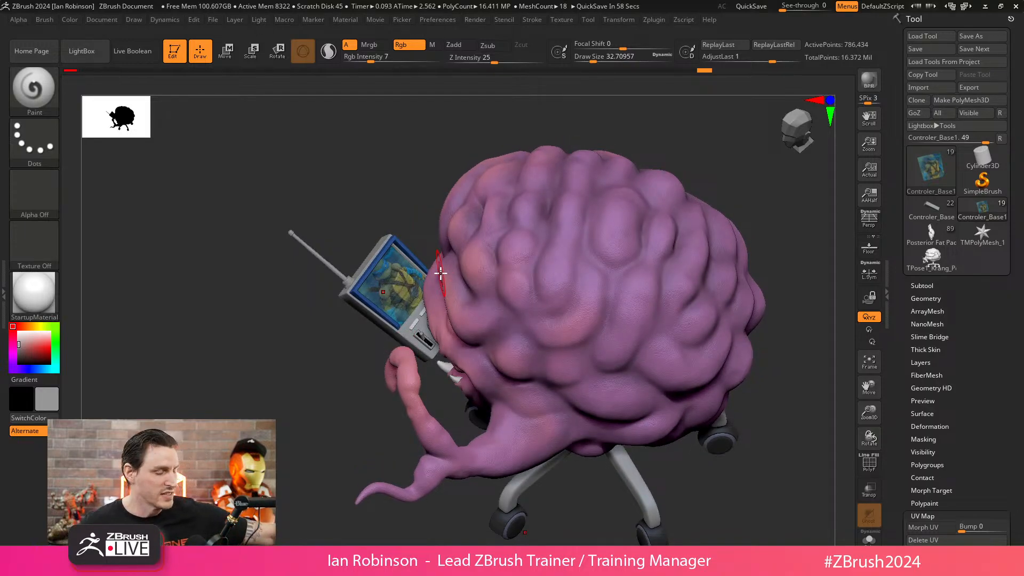
left_click_drag(401, 184, 465, 88)
right_click_drag(512, 131, 481, 191, "alt")
left_click(475, 20)
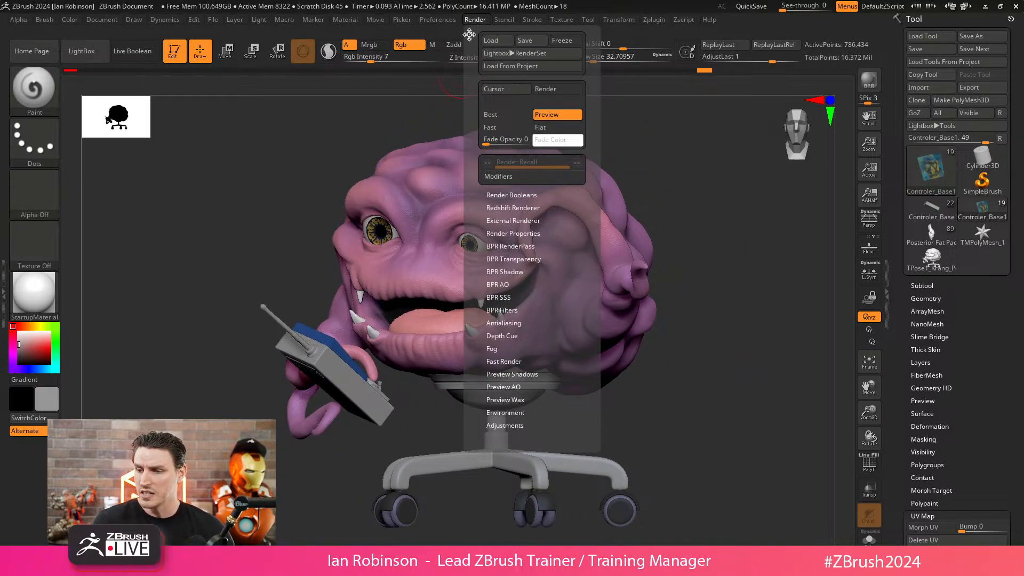
left_click_drag(469, 34, 32, 107)
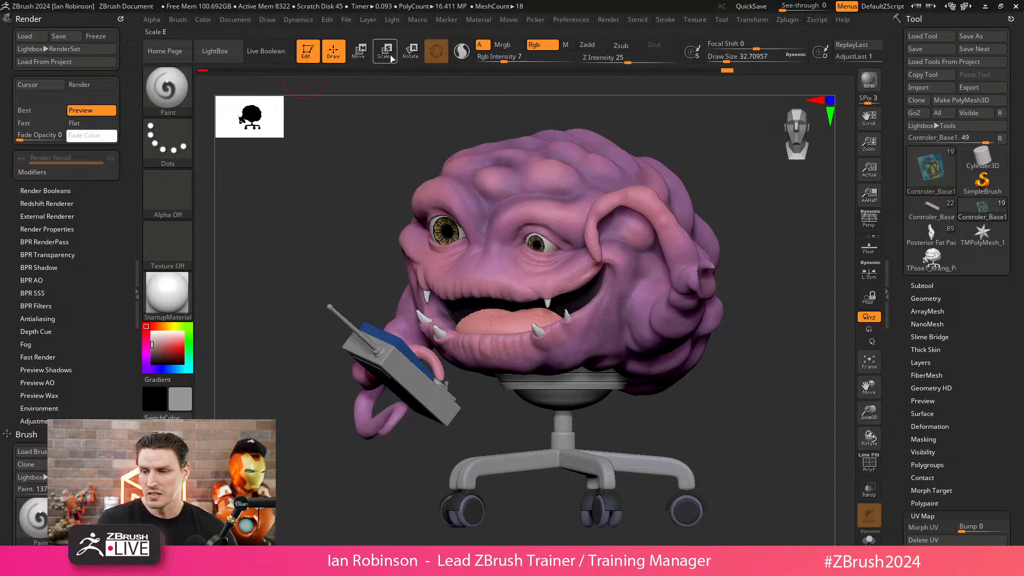
left_click(394, 20)
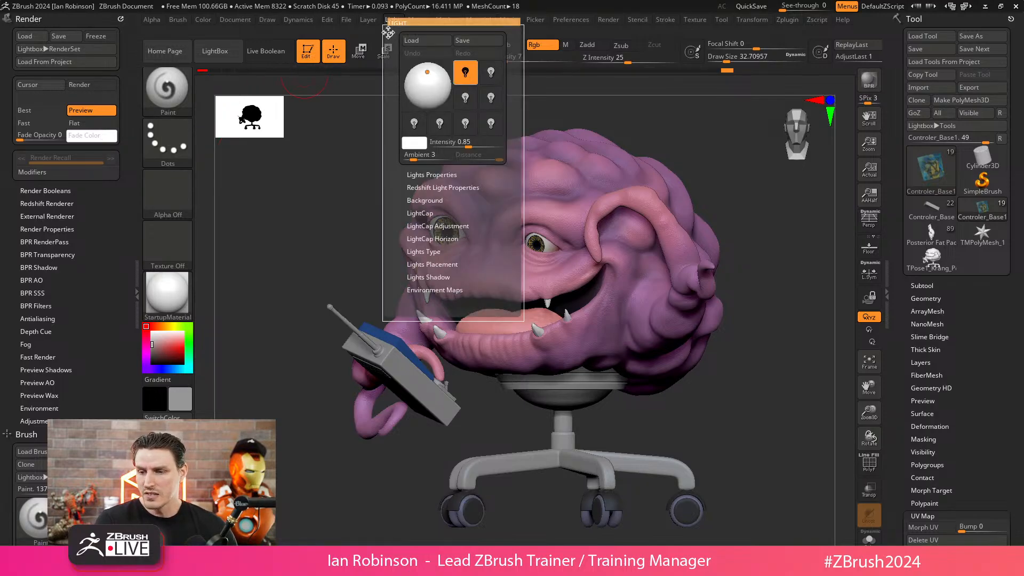
left_click(392, 32)
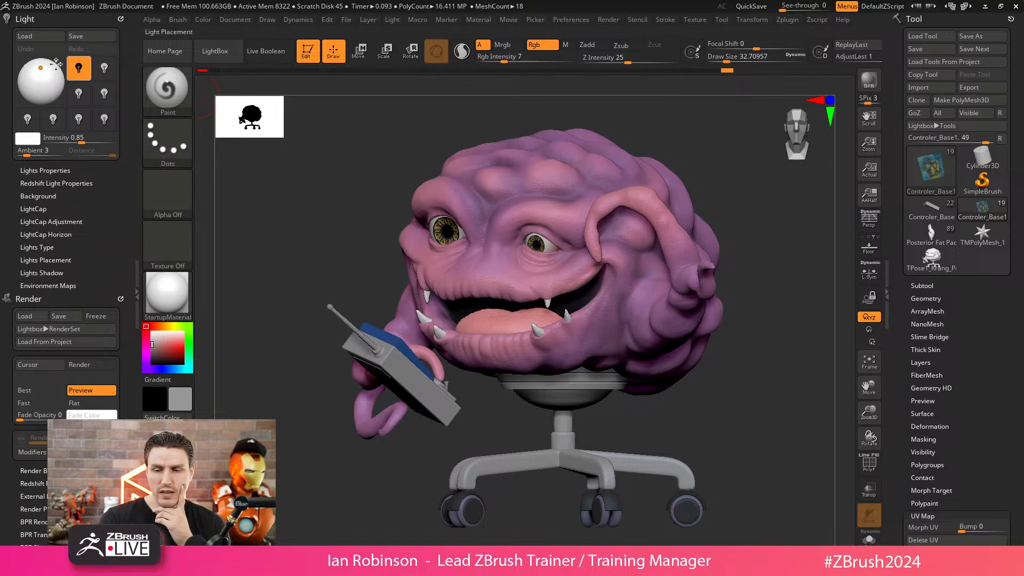
- Shift the main light slightly sideways on the light sphere and tint its color to a pale warm white
left_click_drag(39, 67, 32, 67)
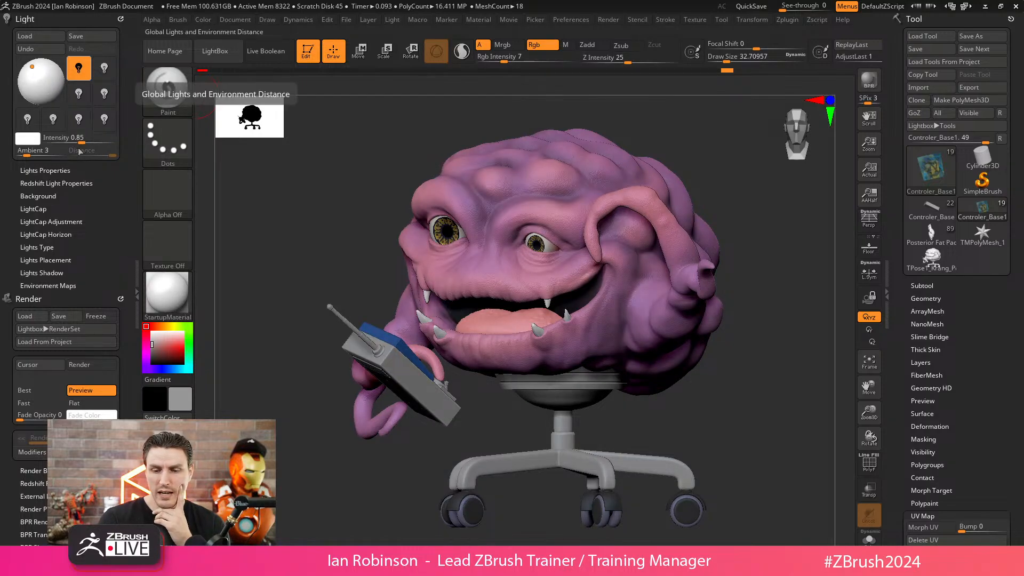
left_click(30, 138)
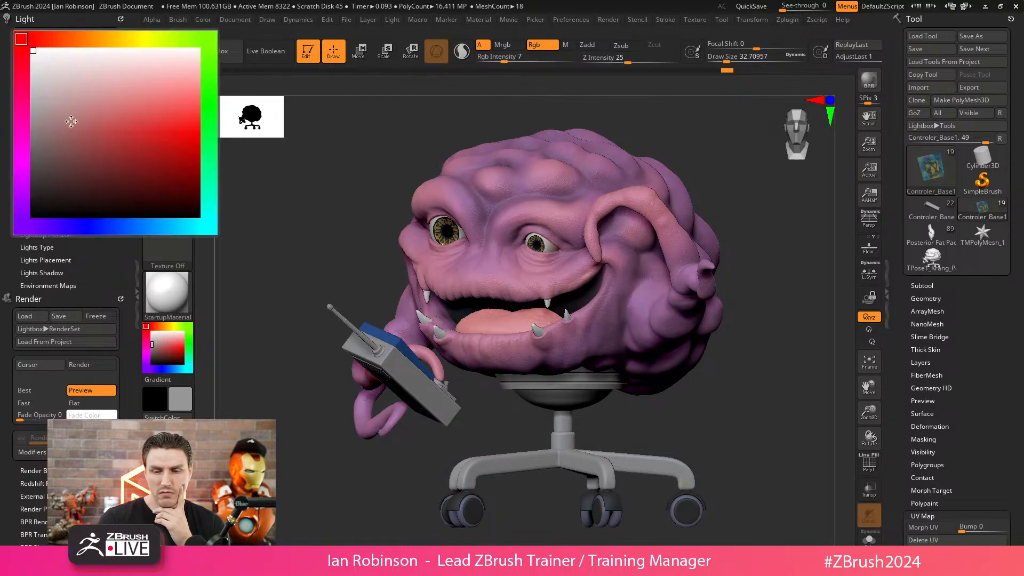
left_click(99, 36)
left_click_drag(100, 58, 93, 58)
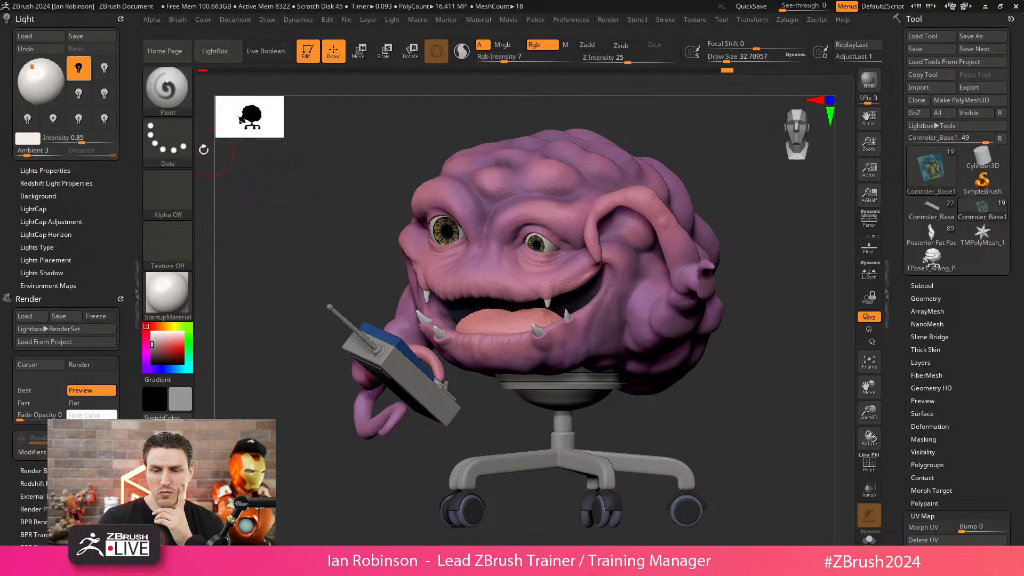
- Switch off the main light, enable the second light, move it near the sphere's upper center and set its intensity to about 1.47
left_click(80, 67)
left_click(80, 67)
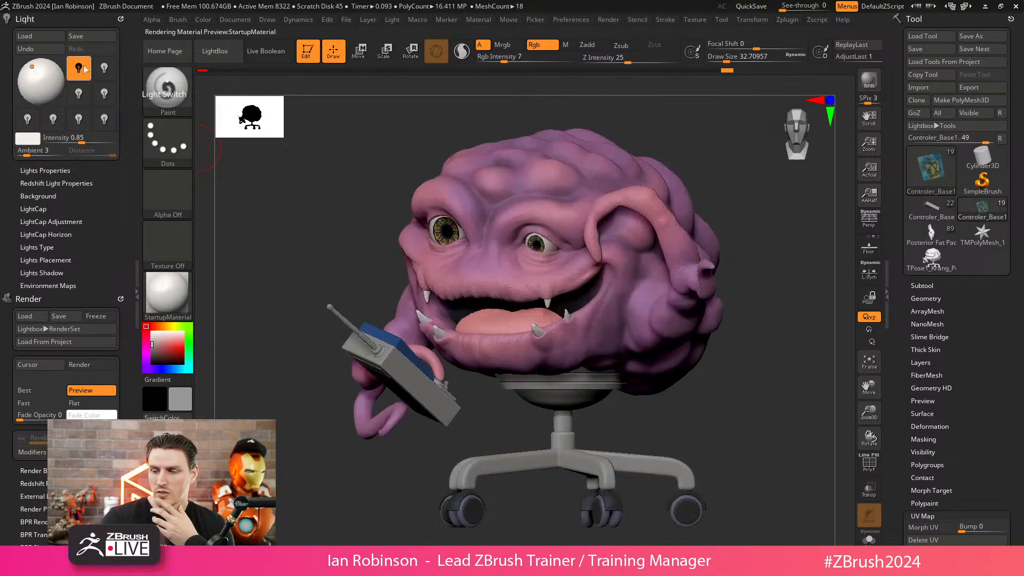
left_click(80, 68)
left_click(104, 70)
left_click(104, 69)
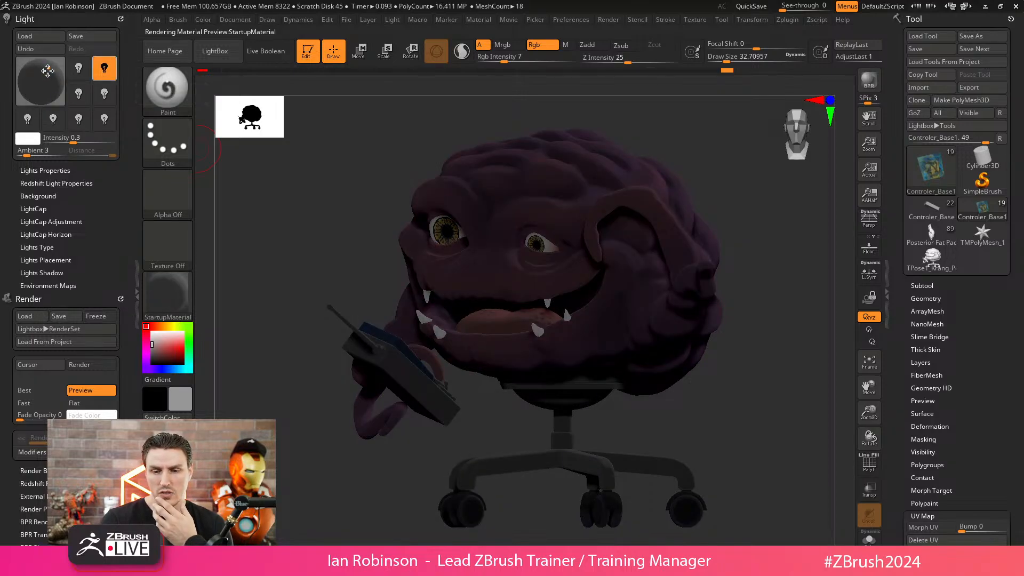
left_click_drag(44, 75, 48, 72)
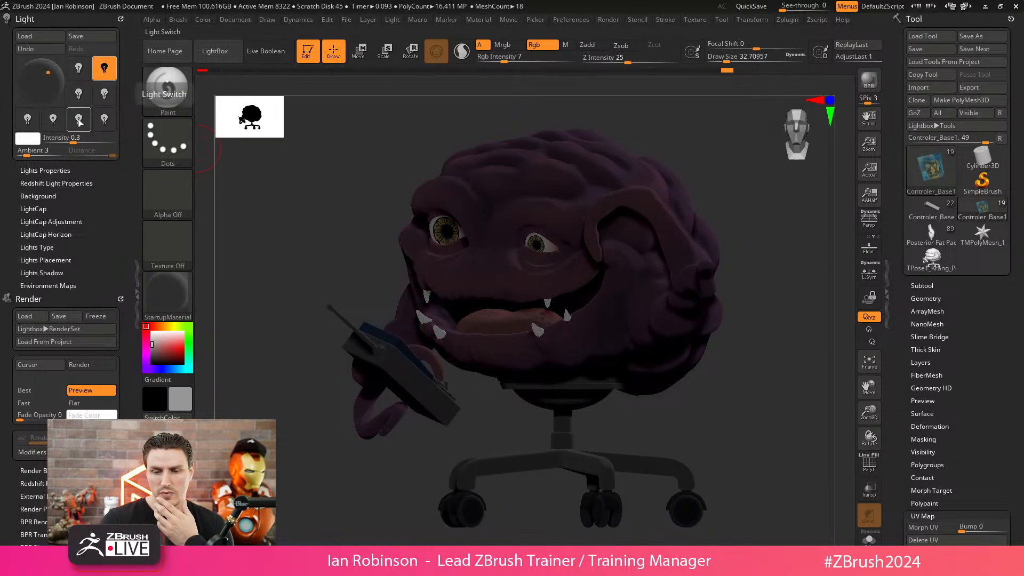
left_click_drag(74, 142, 88, 142)
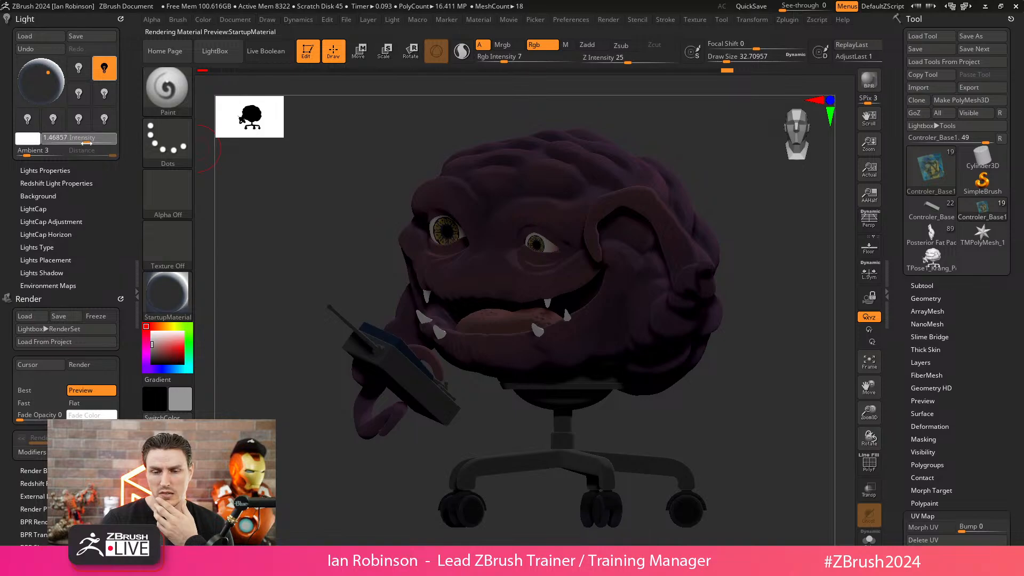
left_click(44, 73)
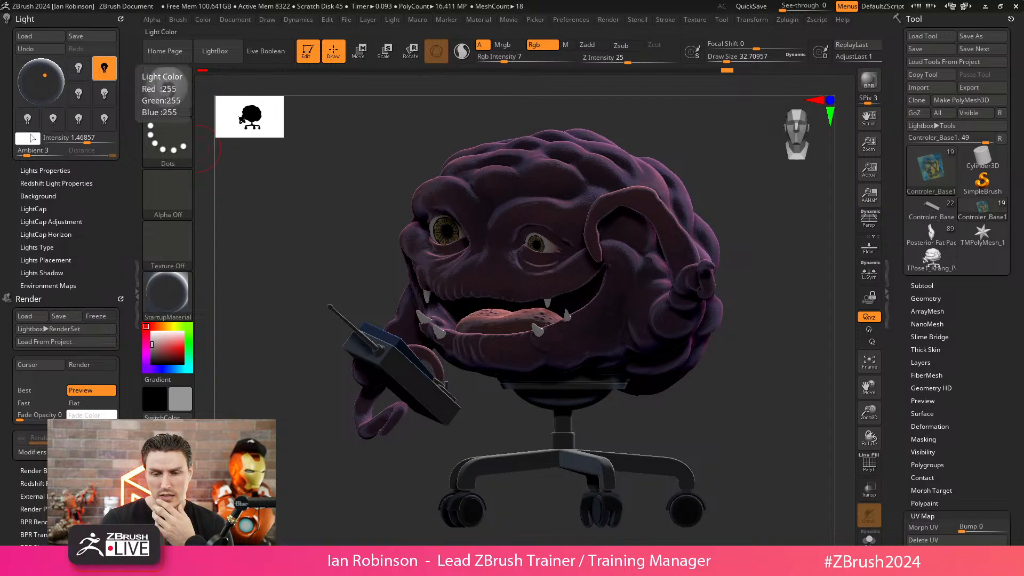
- Tint the second light's color to a pale pinkish white and switch the main light back on
left_click(32, 139)
left_click(91, 102)
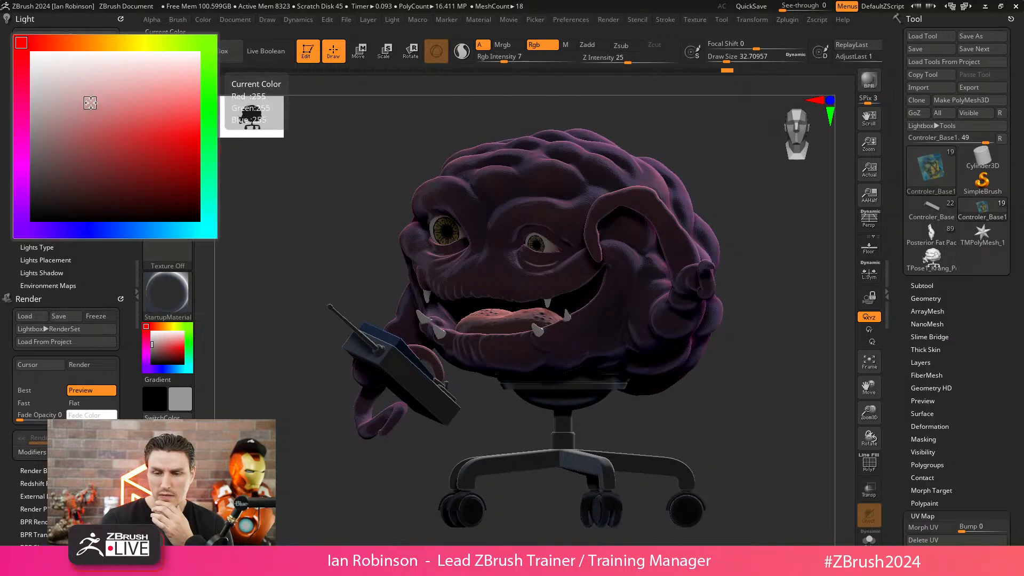
left_click_drag(84, 96, 80, 79)
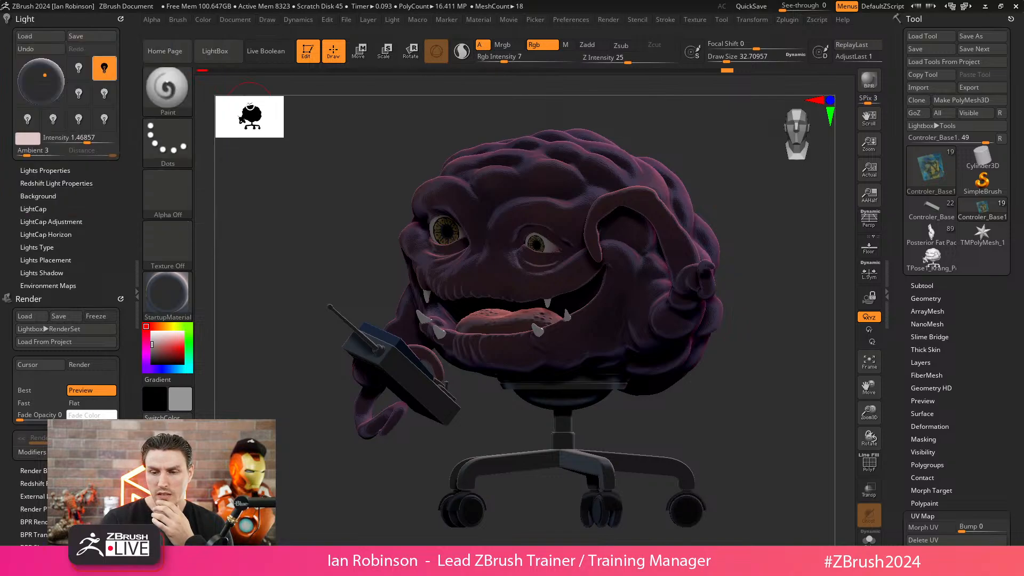
left_click(80, 68)
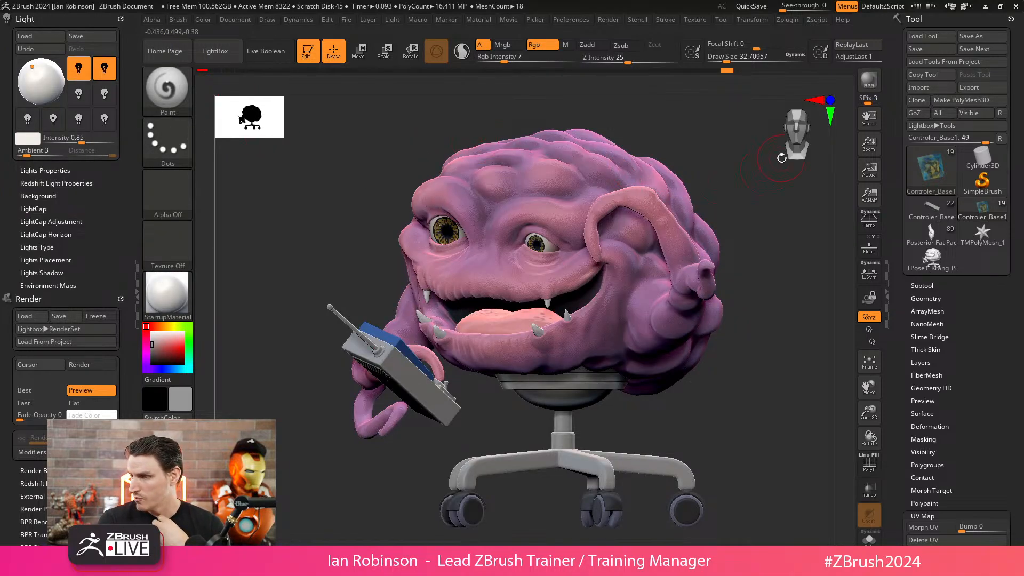
- Enable perspective and the floor grid, and frame the whole Krang model slightly smaller on the canvas
left_click(869, 223)
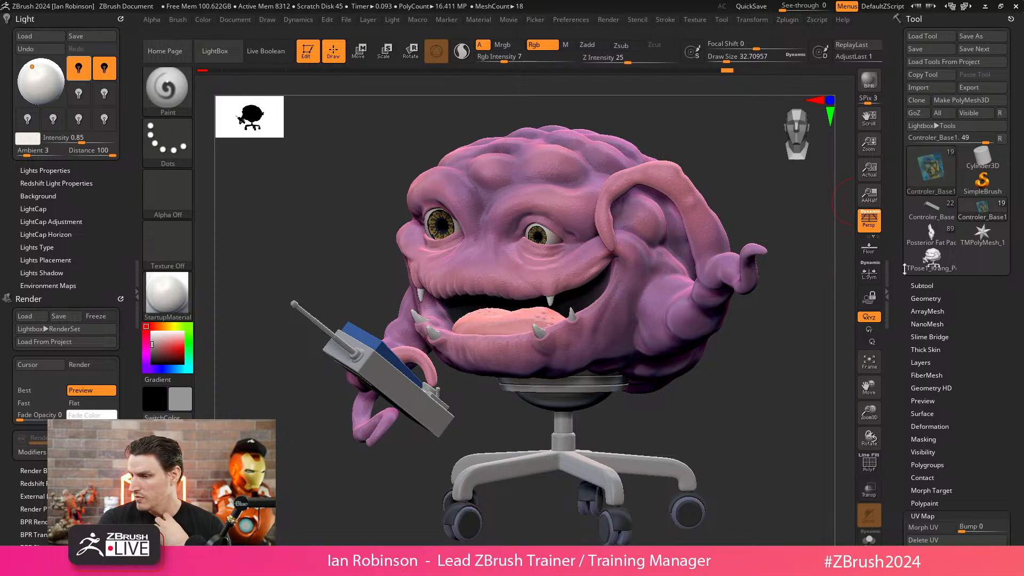
left_click(876, 251)
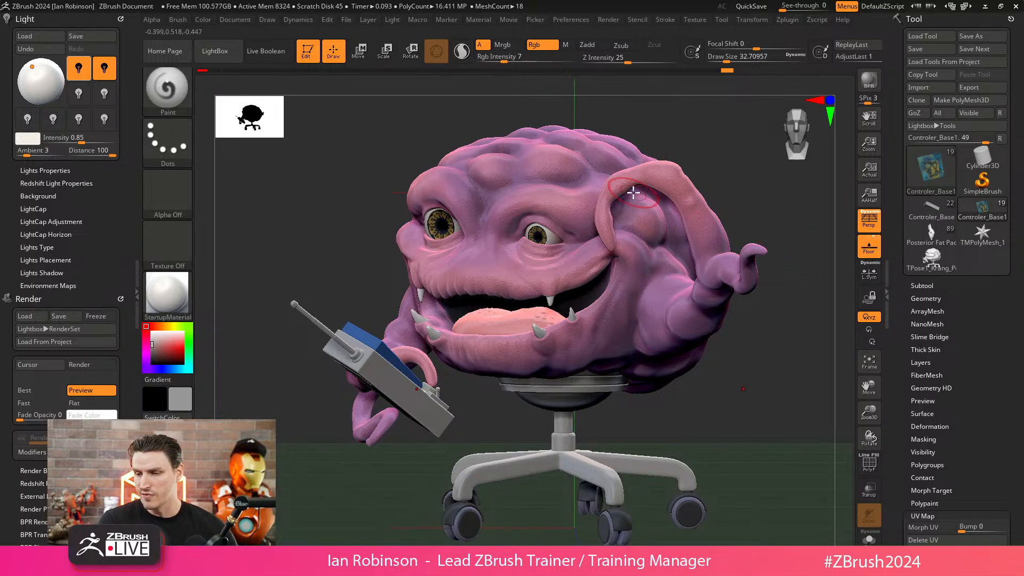
mouse_move(324, 169)
left_mouse_down("alt")
mouse_move(329, 183)
mouse_move(350, 183)
left_mouse_up("alt")
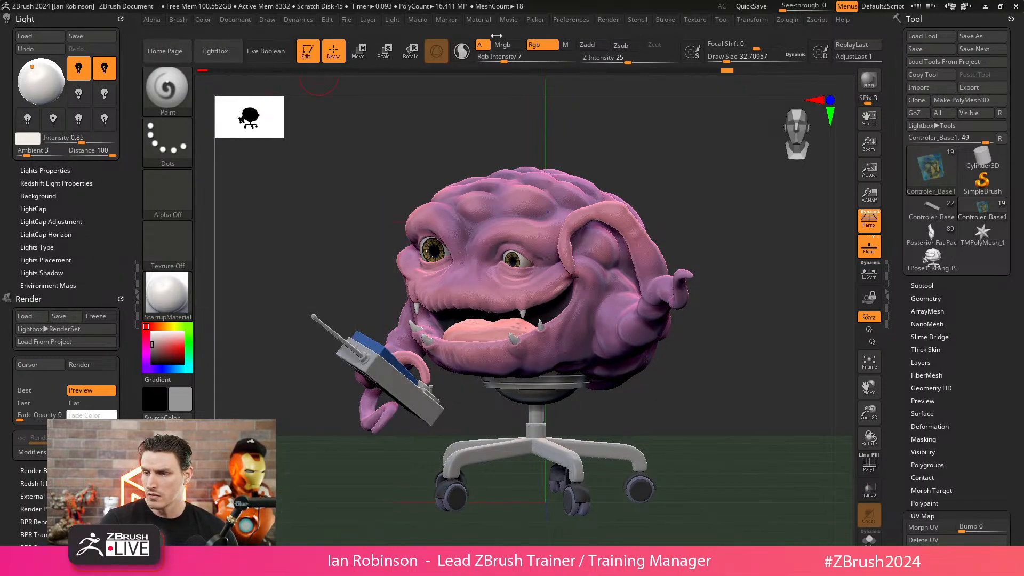
- Enable ambient occlusion and WaxPreview in the render properties
left_click(601, 31)
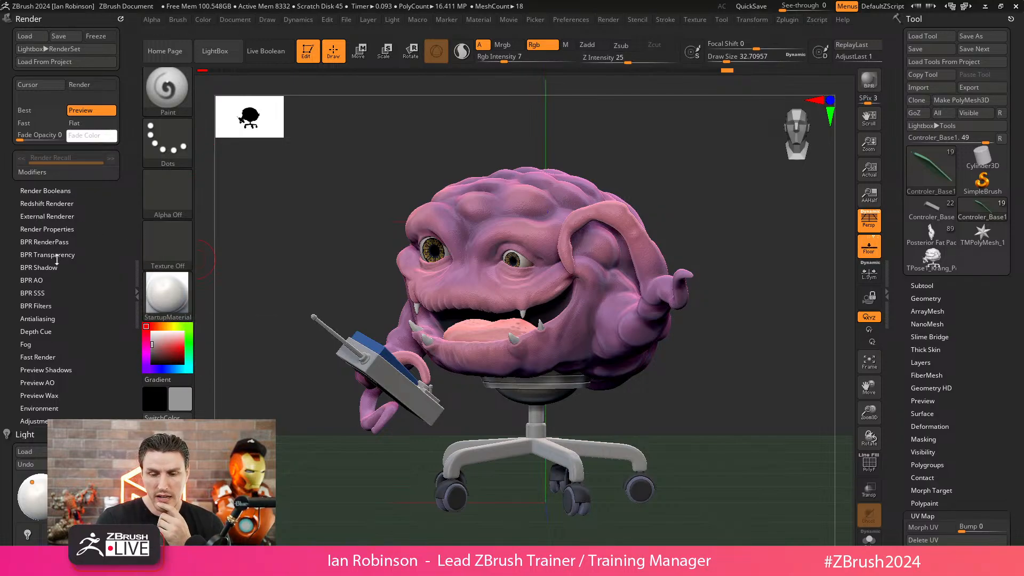
left_click(45, 229)
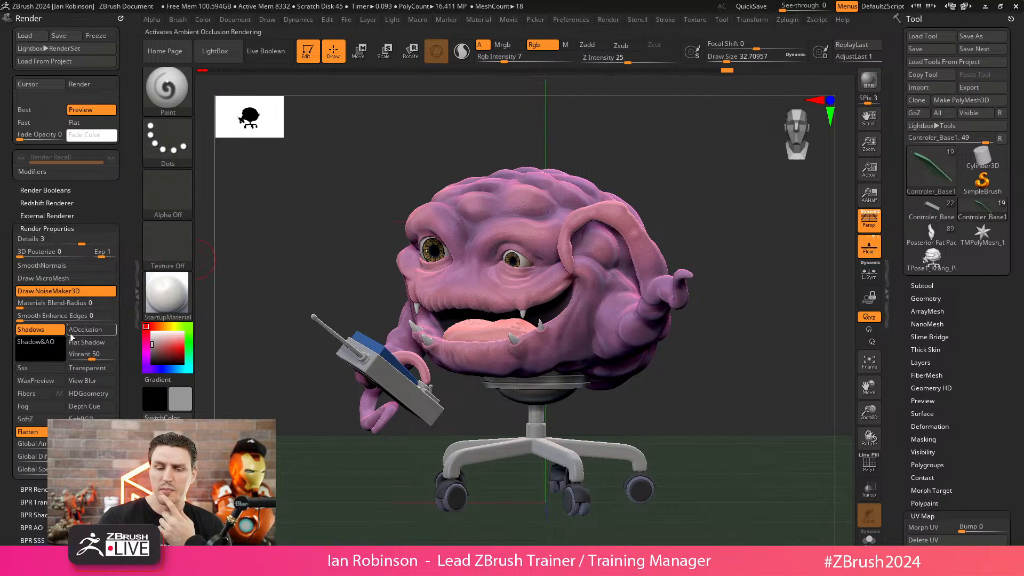
left_click(82, 330)
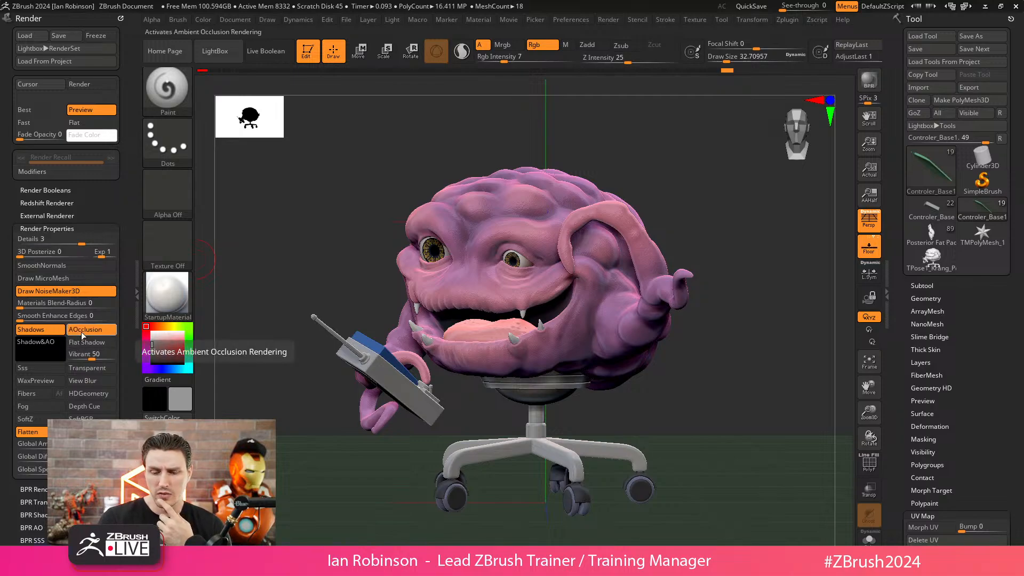
left_click(42, 380)
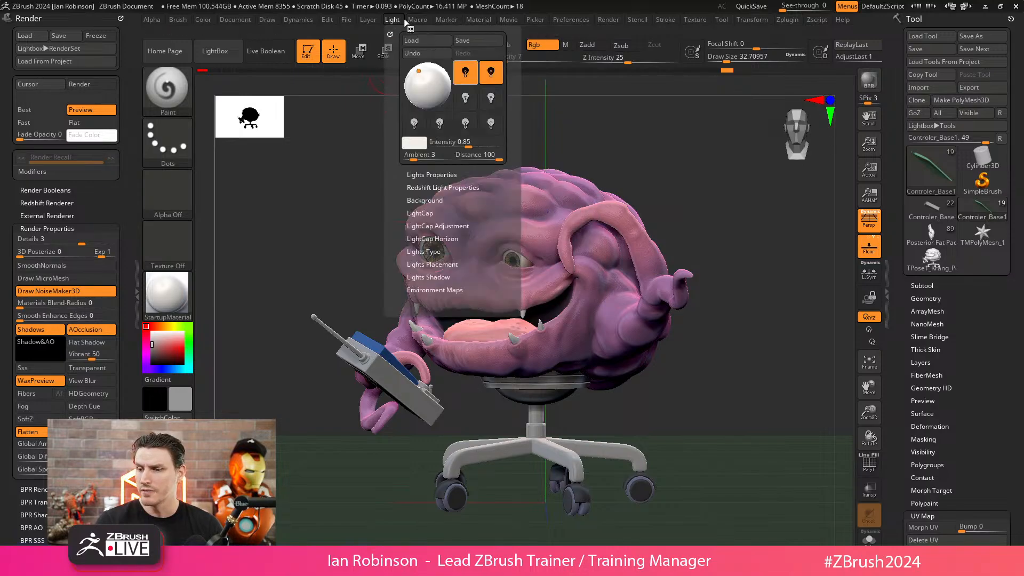
- Set the wax strength of StartupMaterial to 53
mouse_move(411, 19)
mouse_move(478, 19)
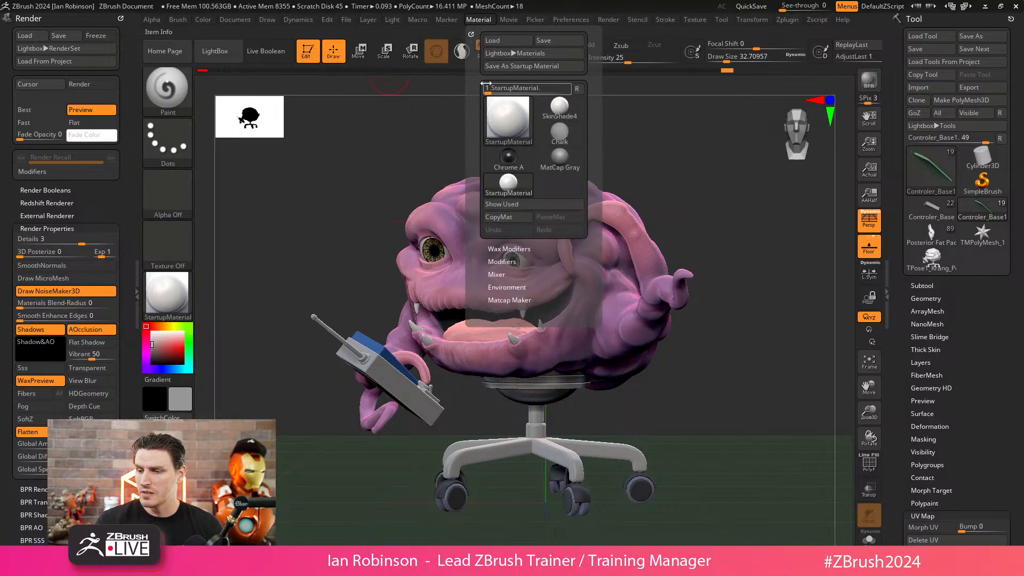
left_click(502, 261)
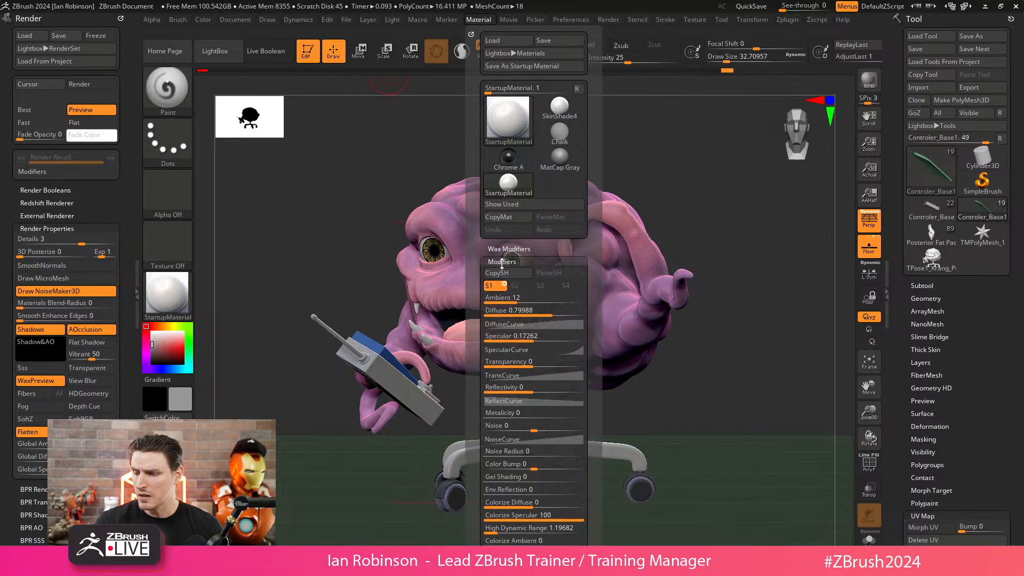
left_click(506, 249)
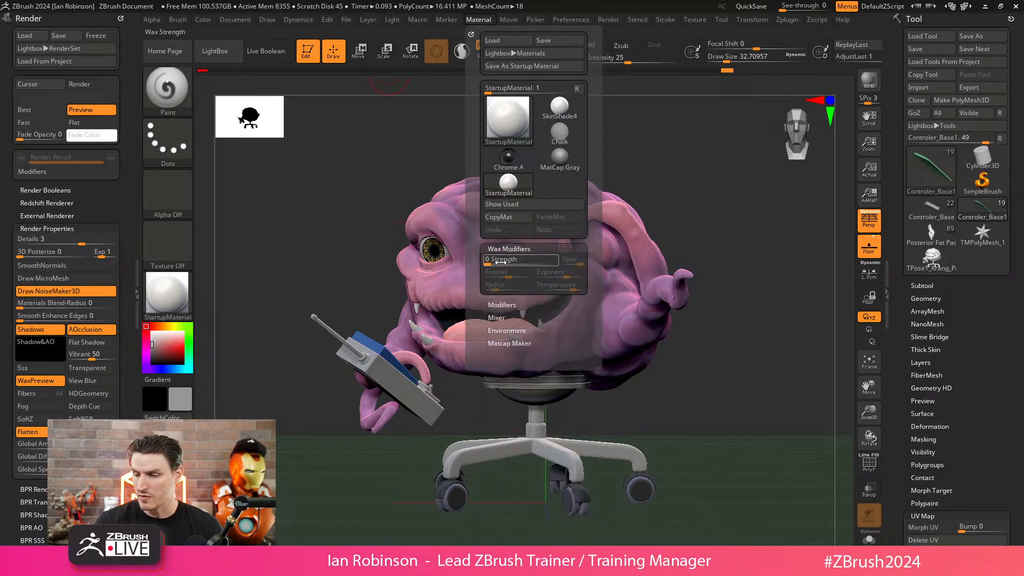
left_click_drag(506, 263, 512, 265)
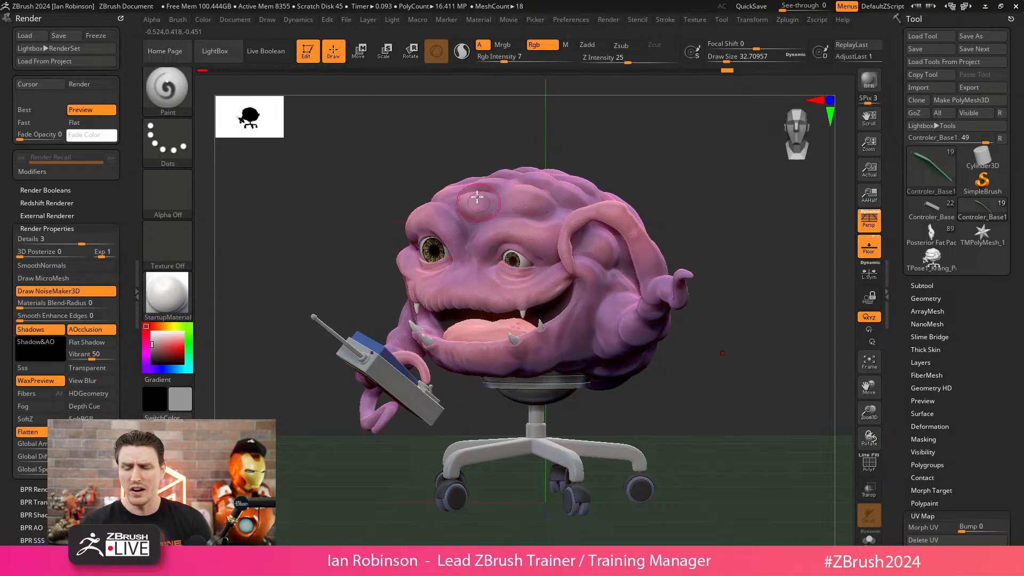
left_click(479, 19)
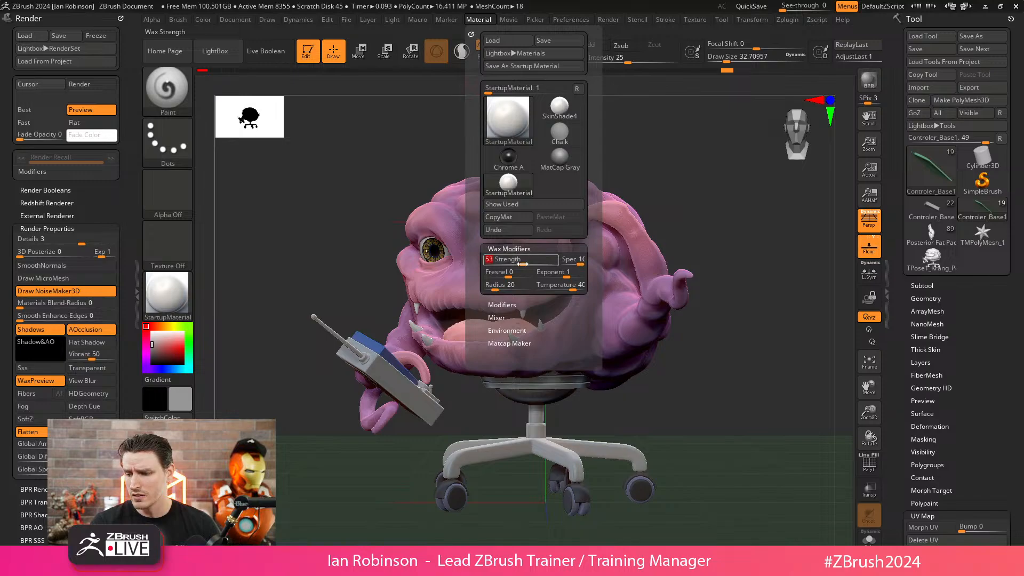
- Configure the BPR shadows with a global strength of 0.6, an angle of 40 and 24 rays
left_click(62, 228)
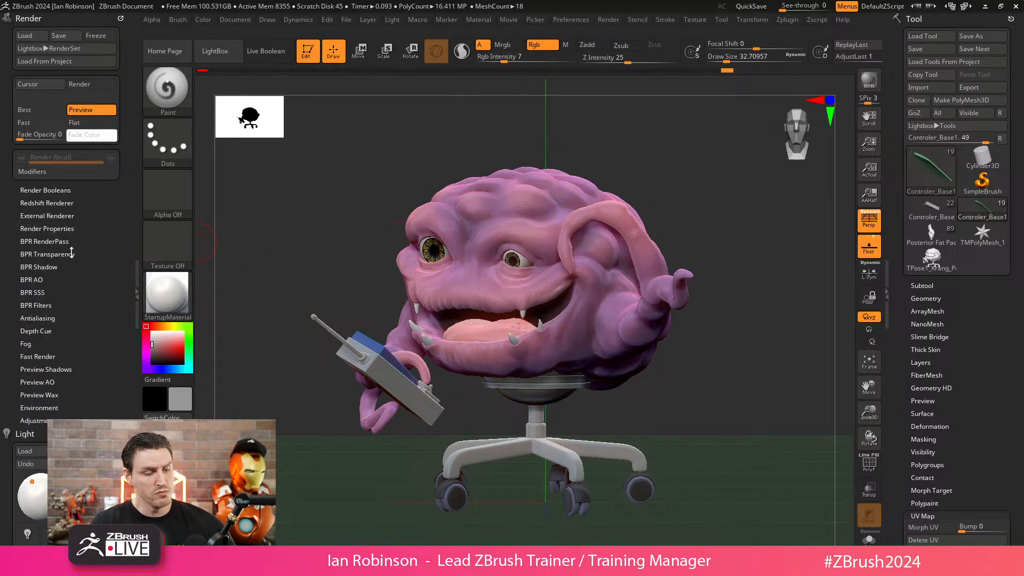
left_click(41, 266)
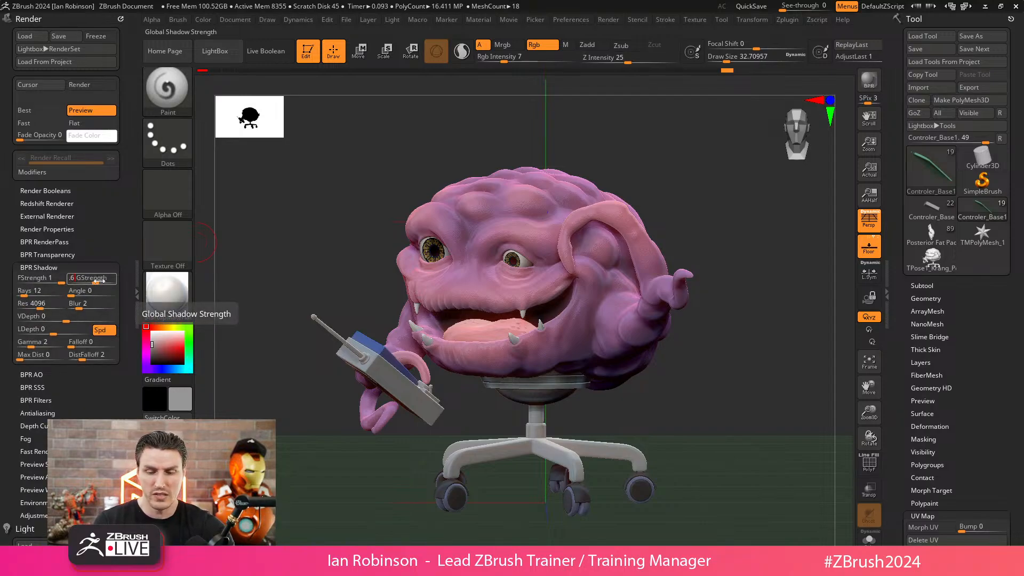
key("Return")
left_click_drag(84, 295, 90, 294)
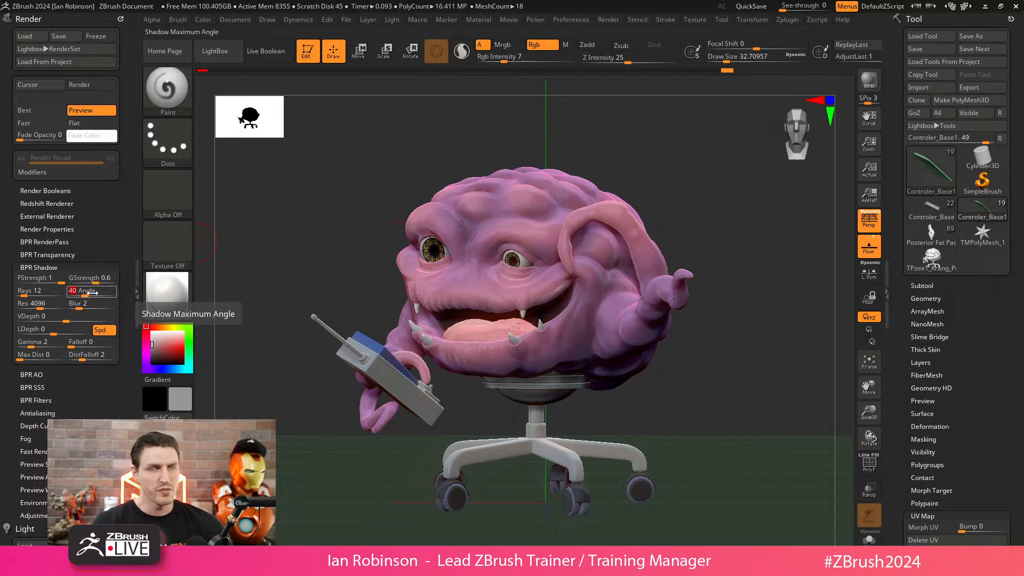
left_click(49, 294)
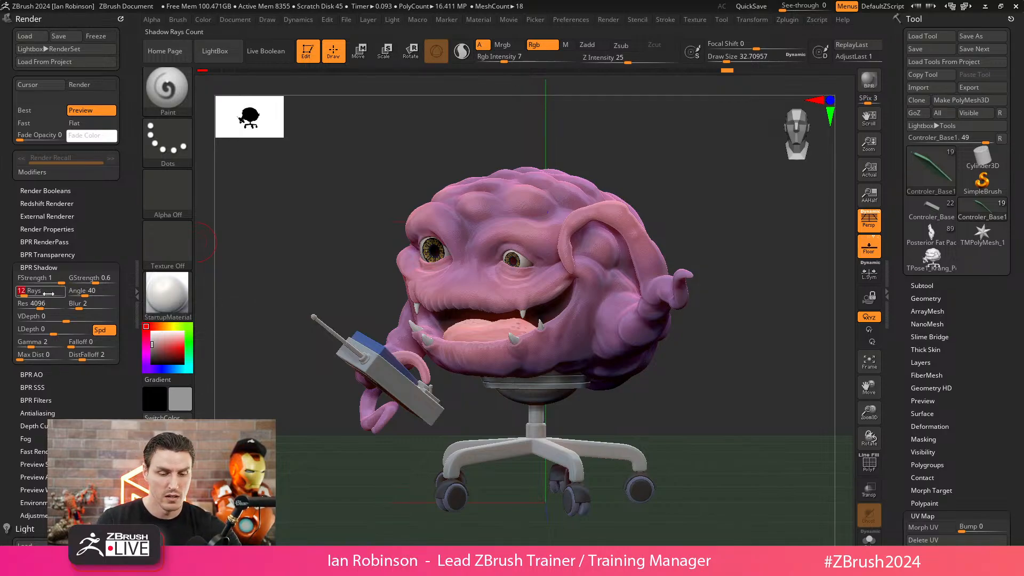
type("24")
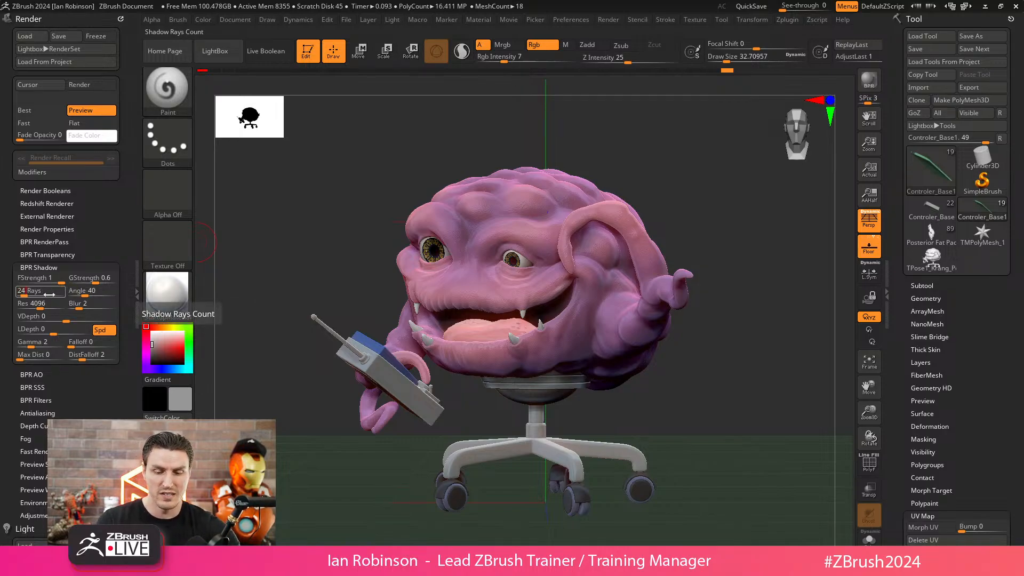
- Go through the BPR ambient occlusion settings and run a BPR render of Krang
left_click(32, 374)
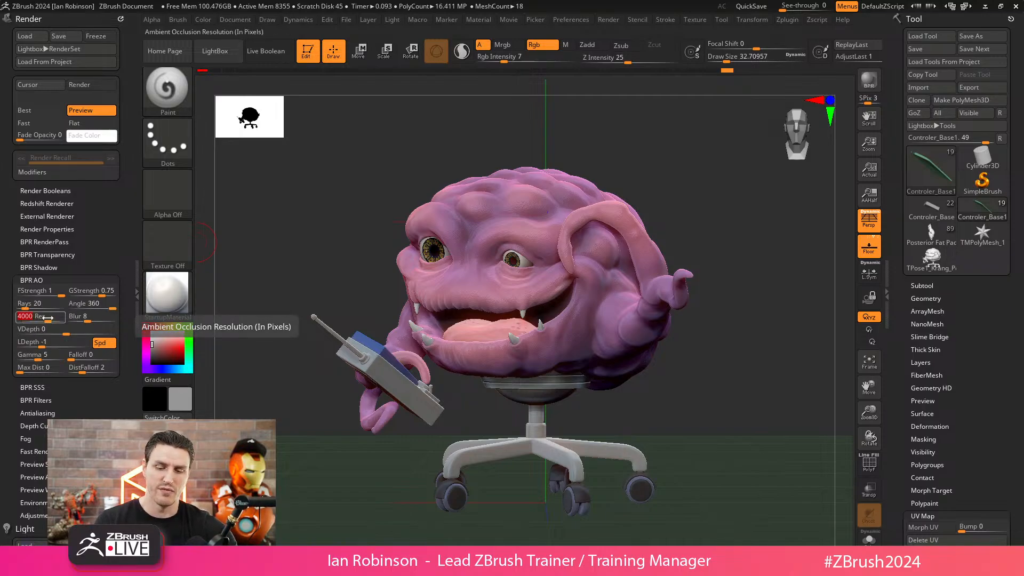
left_click(46, 278)
key("shift+r")
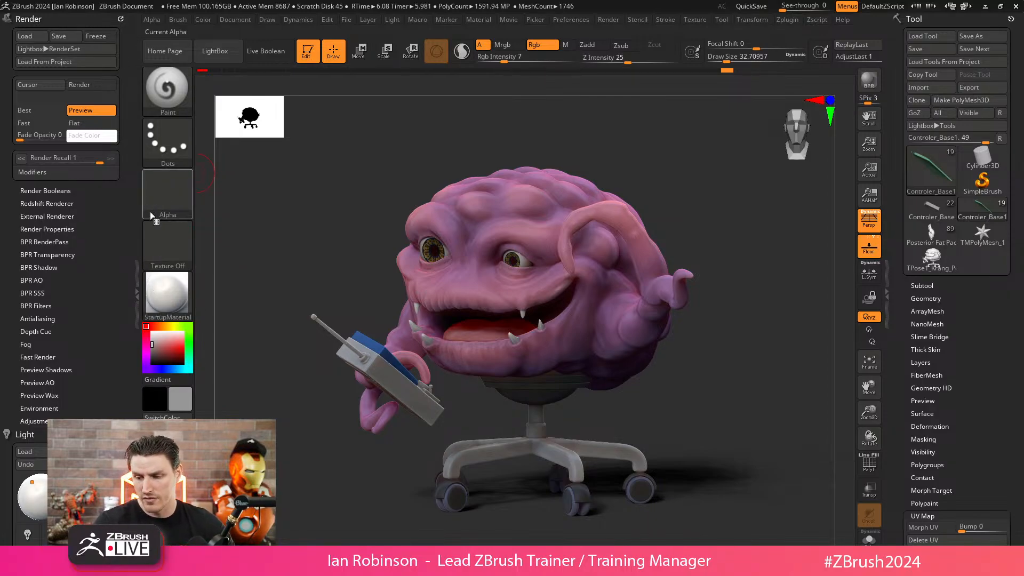
- Enable BPR filter F1 as a Radial Overlay and adjust its modifiers to push the dark vignette outward from Krang
left_click(56, 308)
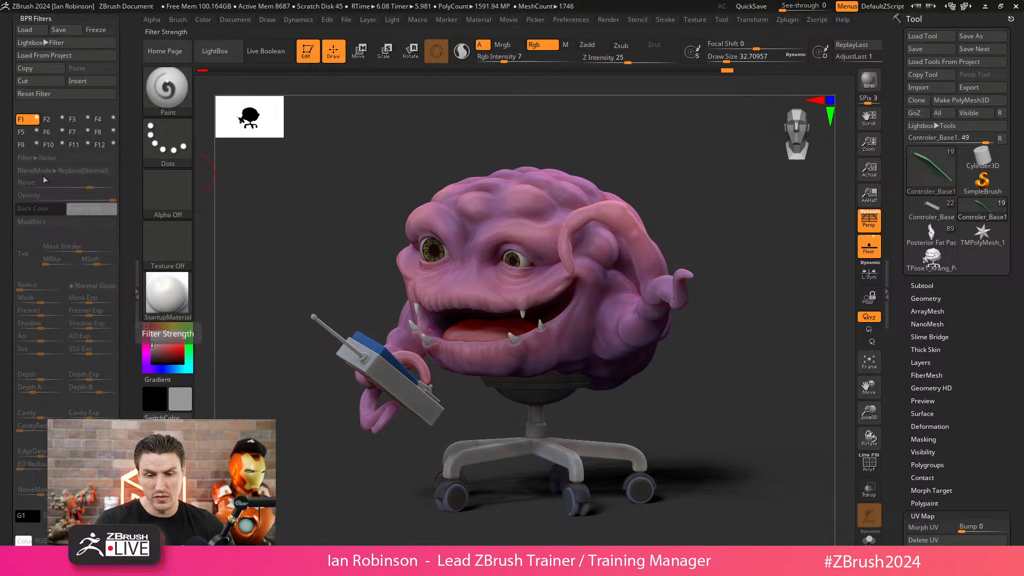
left_click(37, 120)
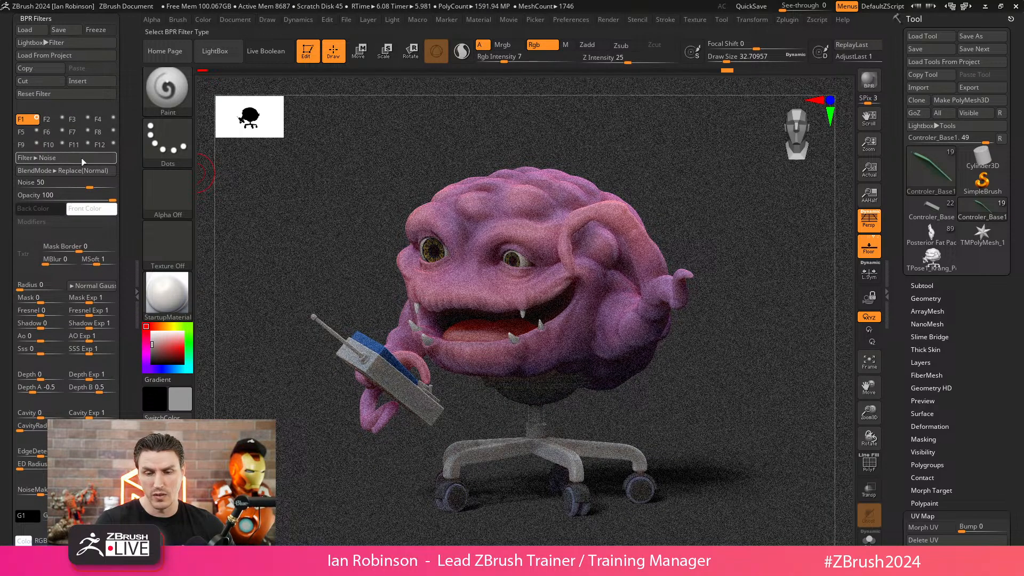
left_click(37, 158)
left_click(212, 350)
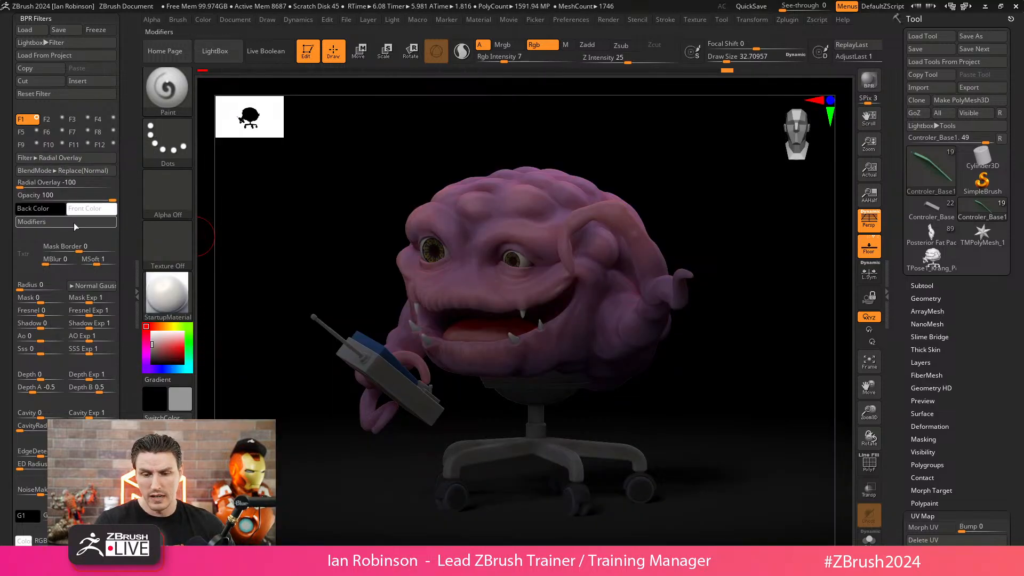
left_click(32, 222)
left_click_drag(163, 226, 176, 227)
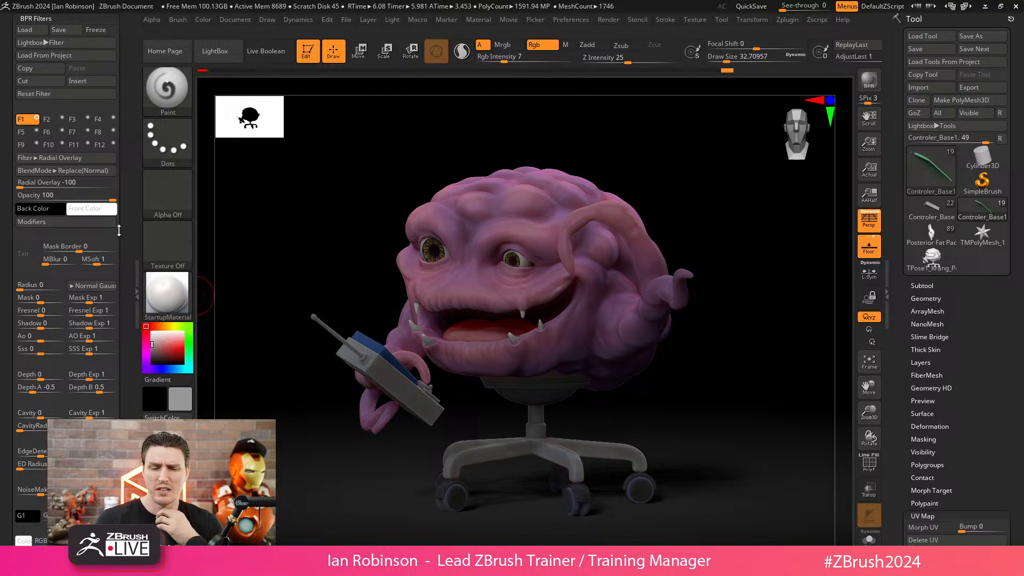
- Choose a light green as the current color and apply it as the Radial Overlay filter's back color
left_click(171, 346)
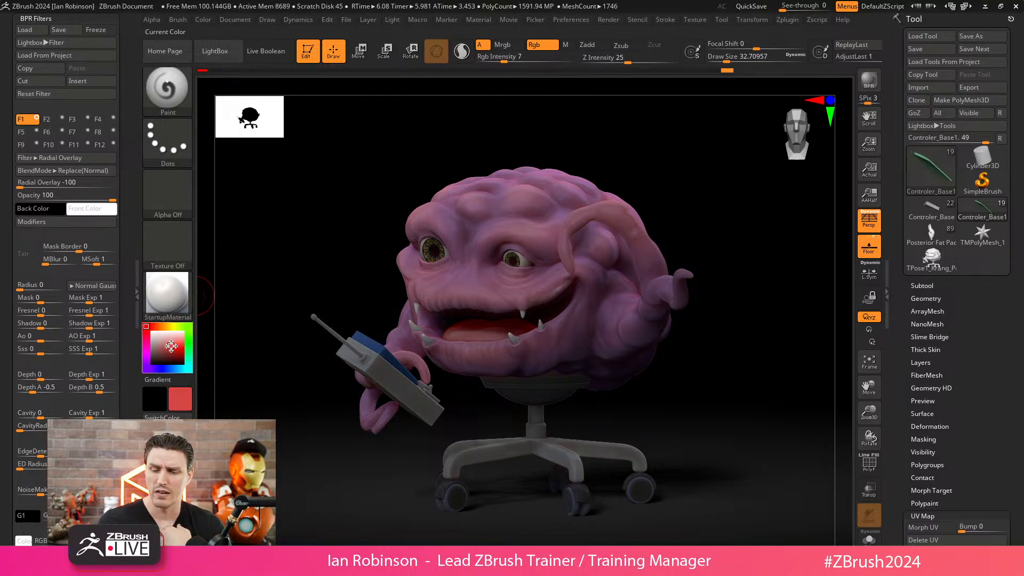
left_click(188, 340)
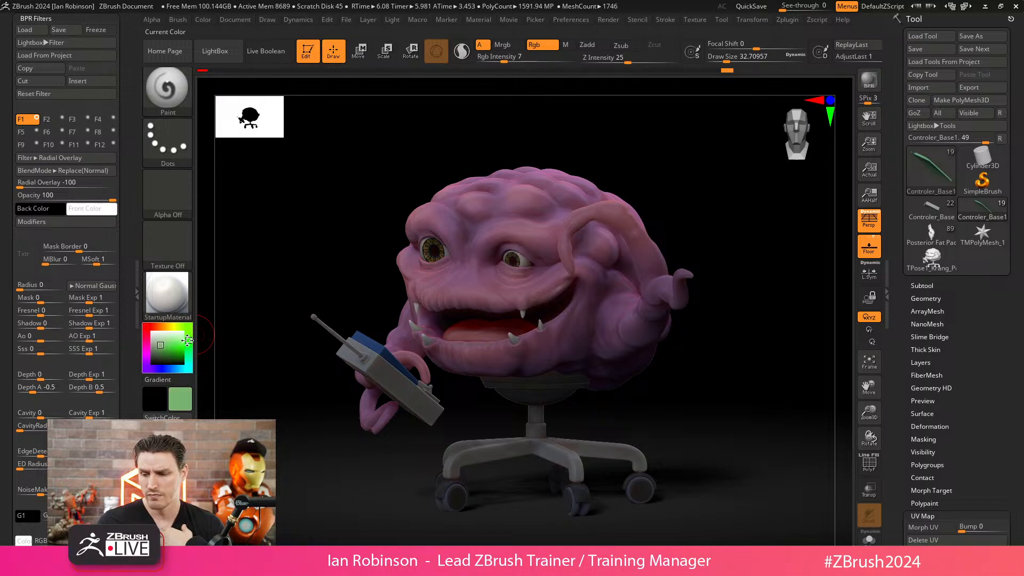
left_click_drag(188, 345, 178, 326)
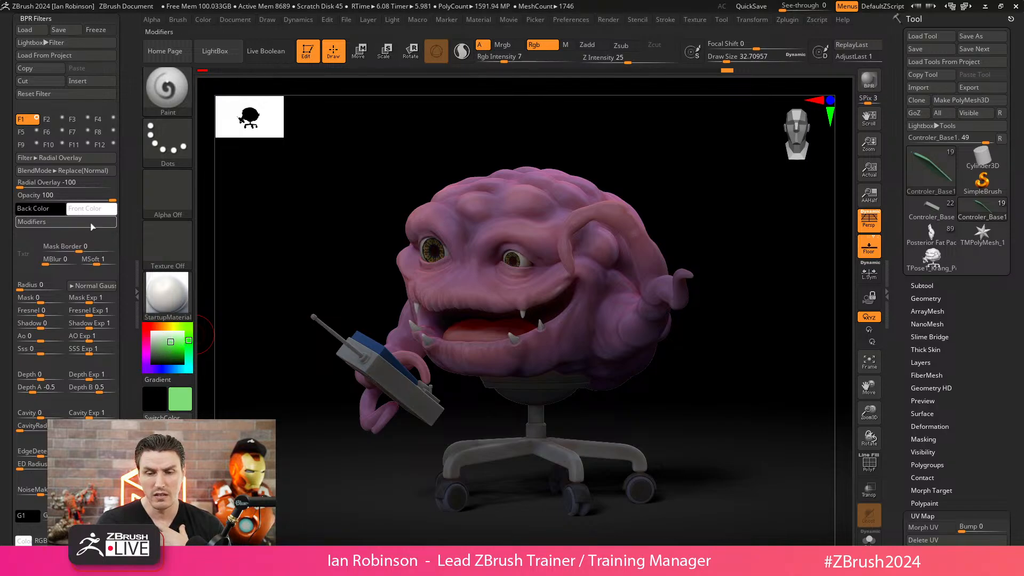
left_click_drag(54, 210, 97, 270)
left_click_drag(167, 379, 180, 399)
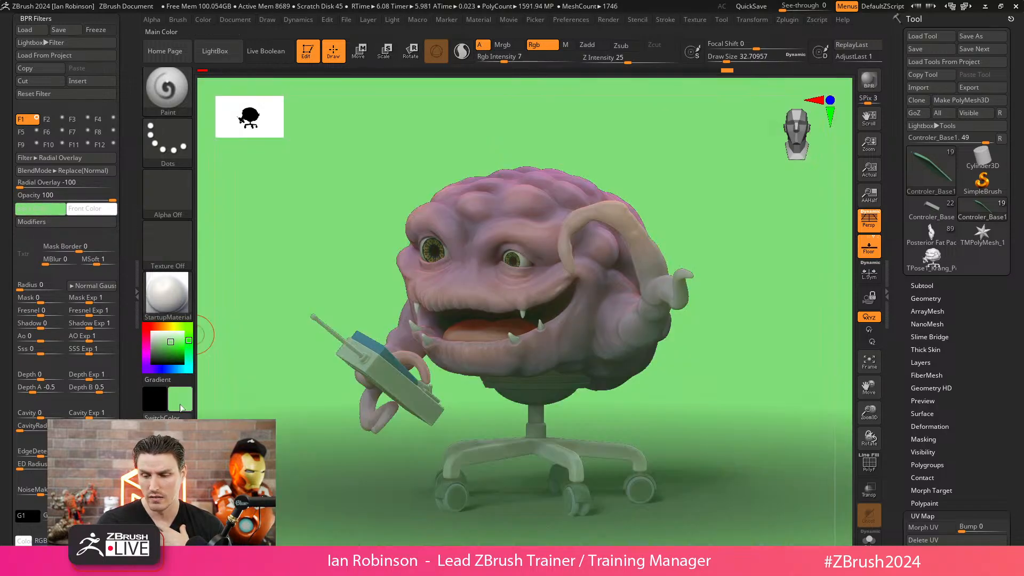
- Set the Radial Overlay filter's opacity to 45, trying a dark green back color and settling on black
left_click(62, 197)
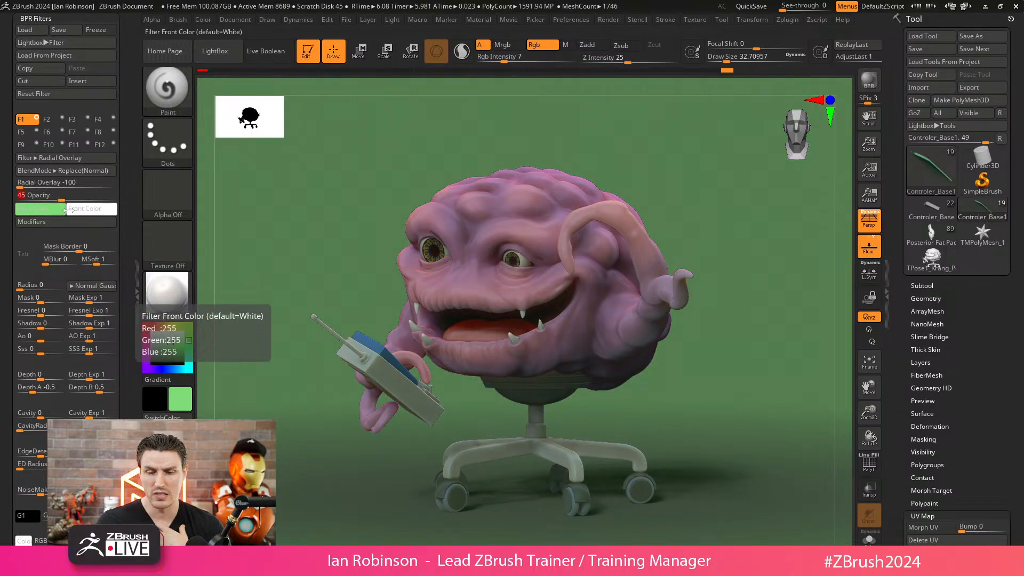
left_click(188, 368)
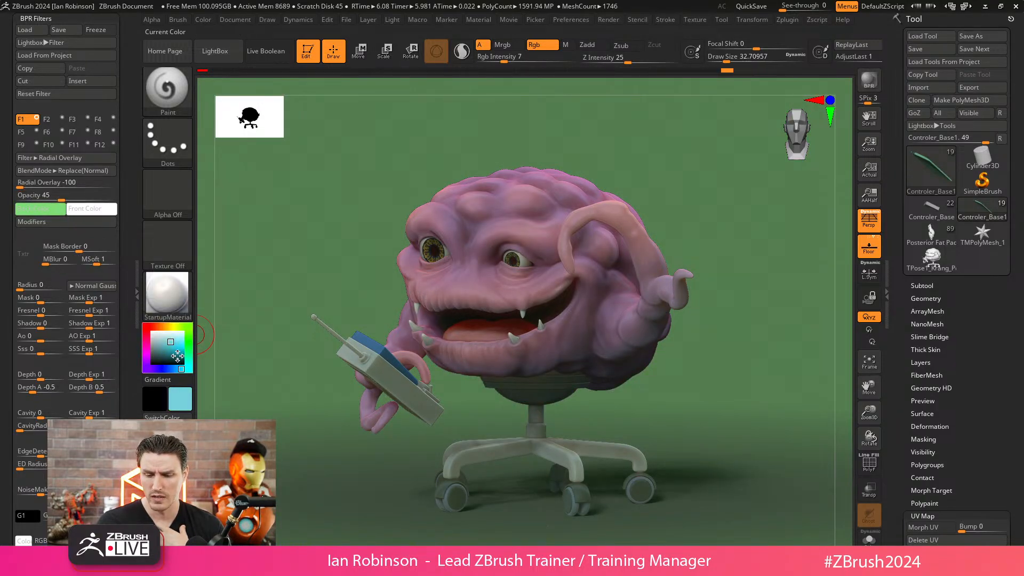
left_click(179, 358)
left_click(191, 355)
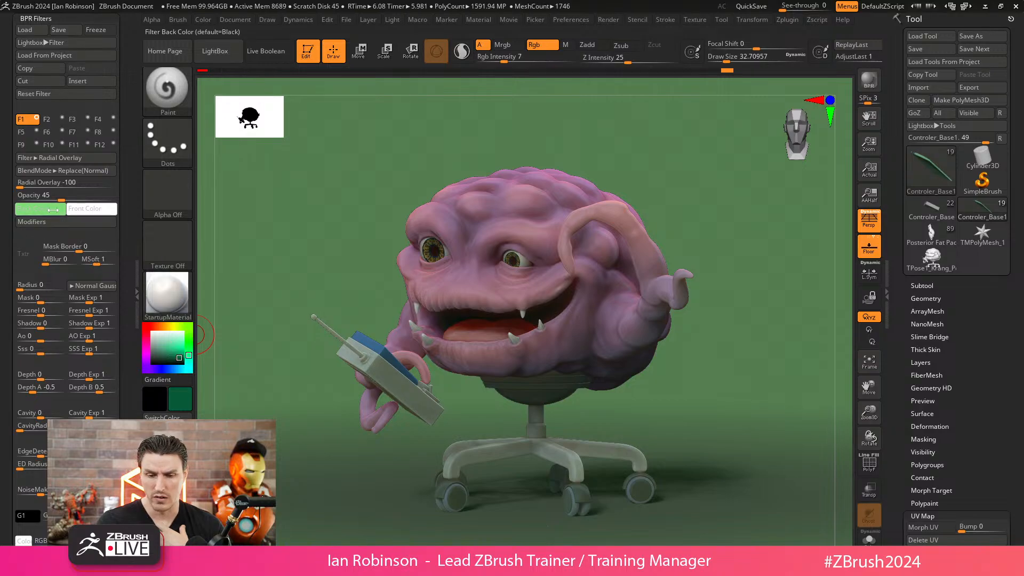
left_click_drag(40, 208, 173, 399)
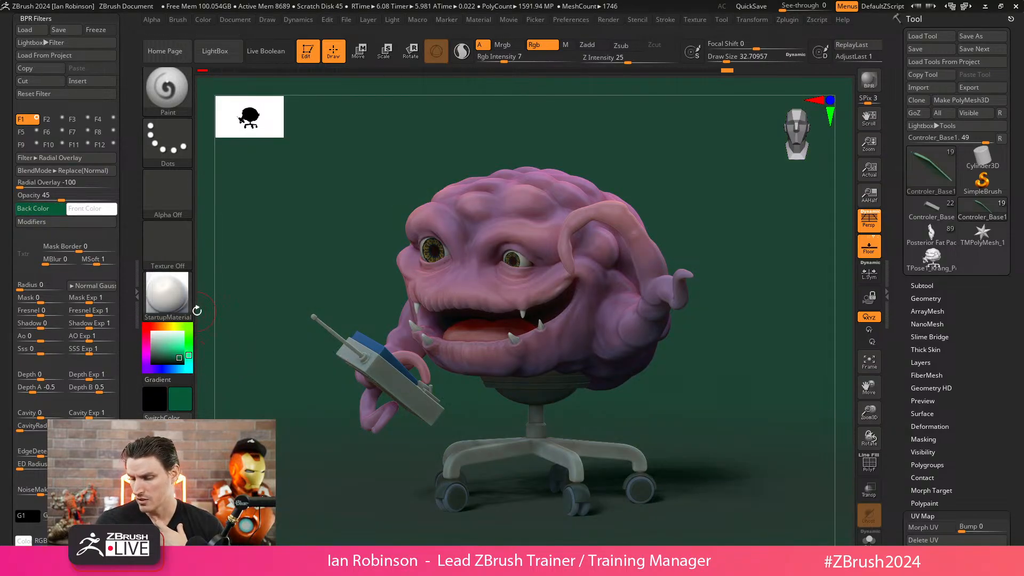
left_click_drag(40, 208, 154, 399)
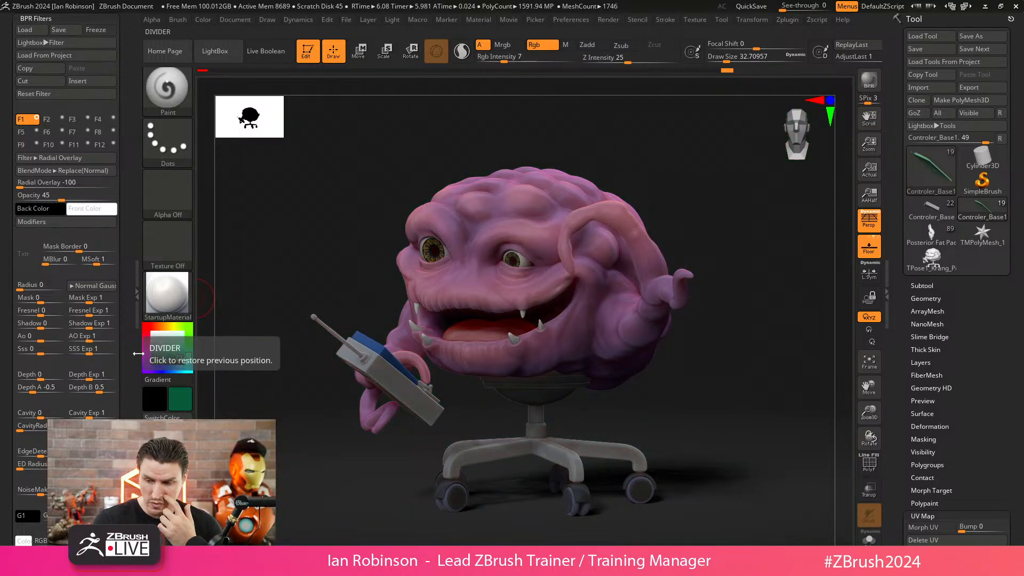
- Turn BPR filter F5 into a Texture Overlay and assign Texture 18 to it
left_click(87, 119)
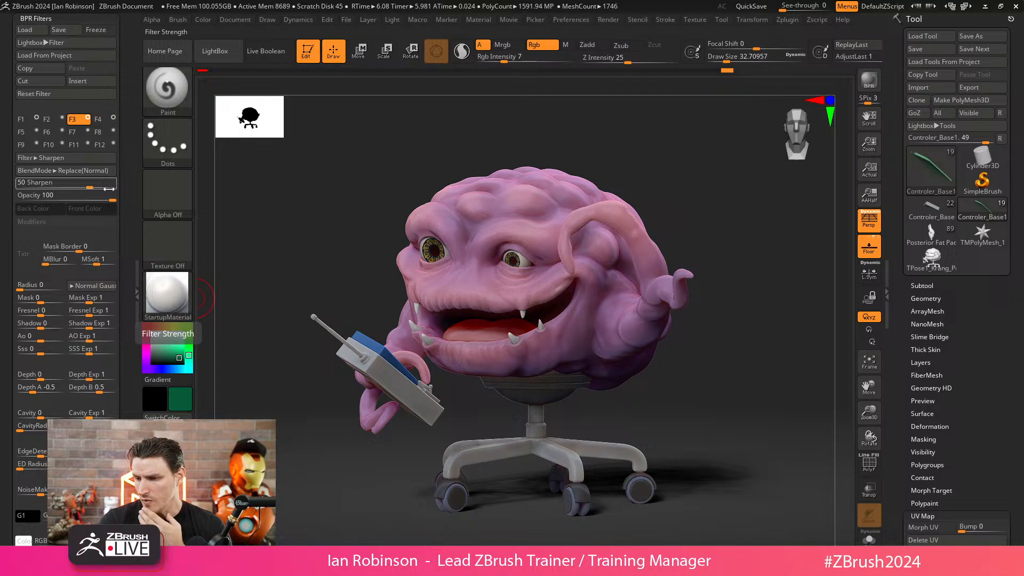
left_click(26, 133)
left_click(54, 158)
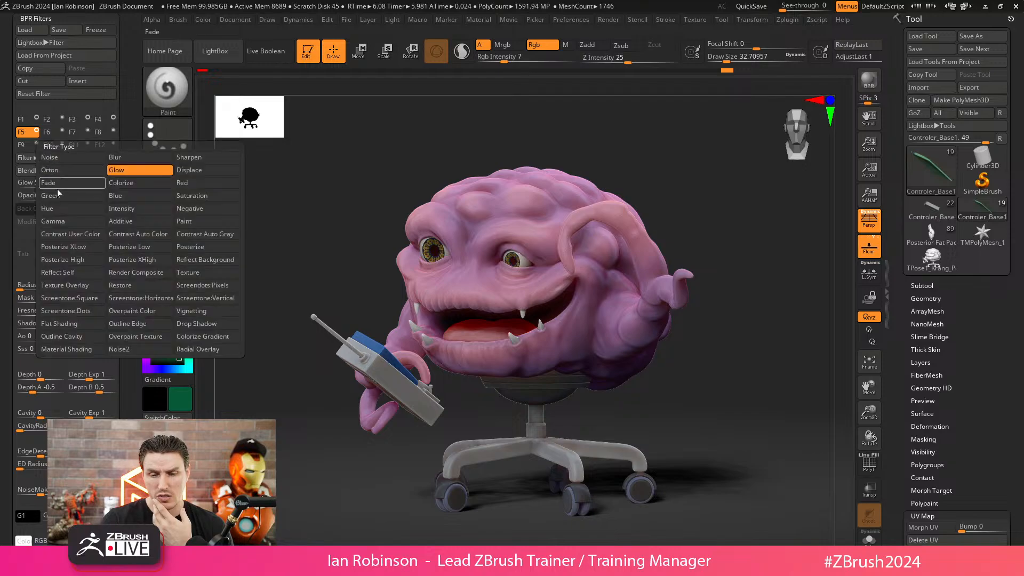
left_click(72, 285)
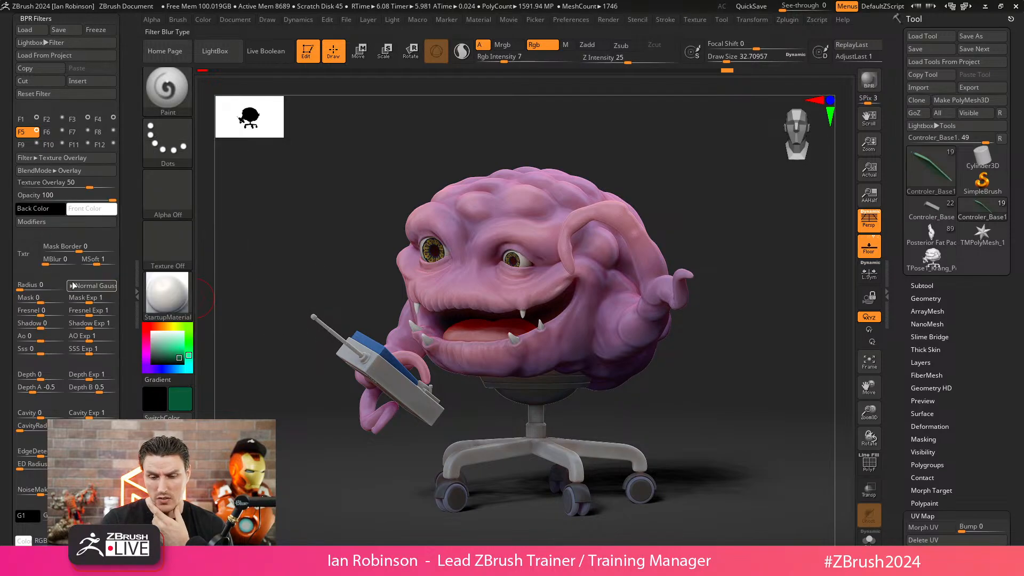
left_click(29, 255)
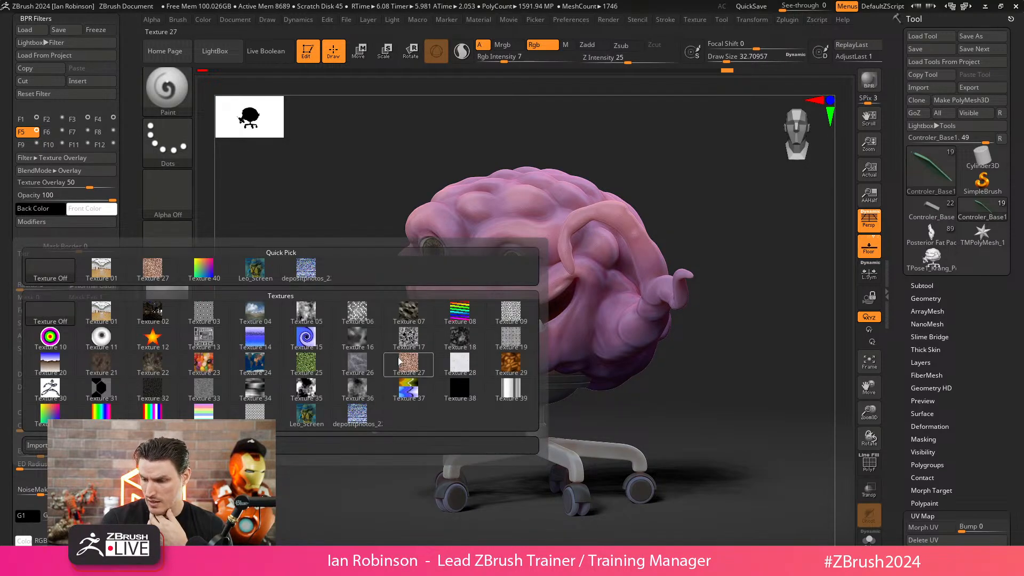
mouse_move(467, 345)
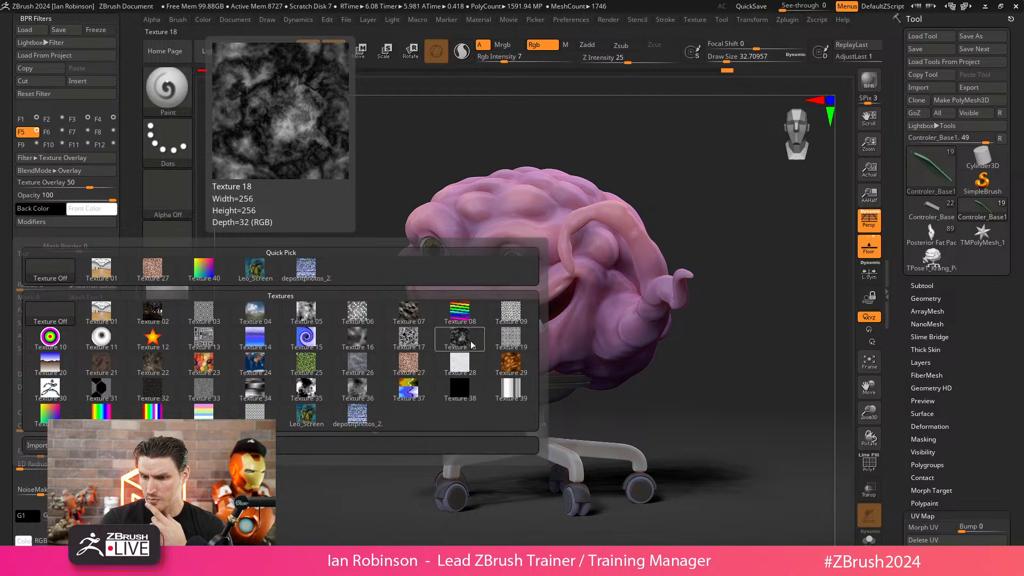
left_click(472, 345)
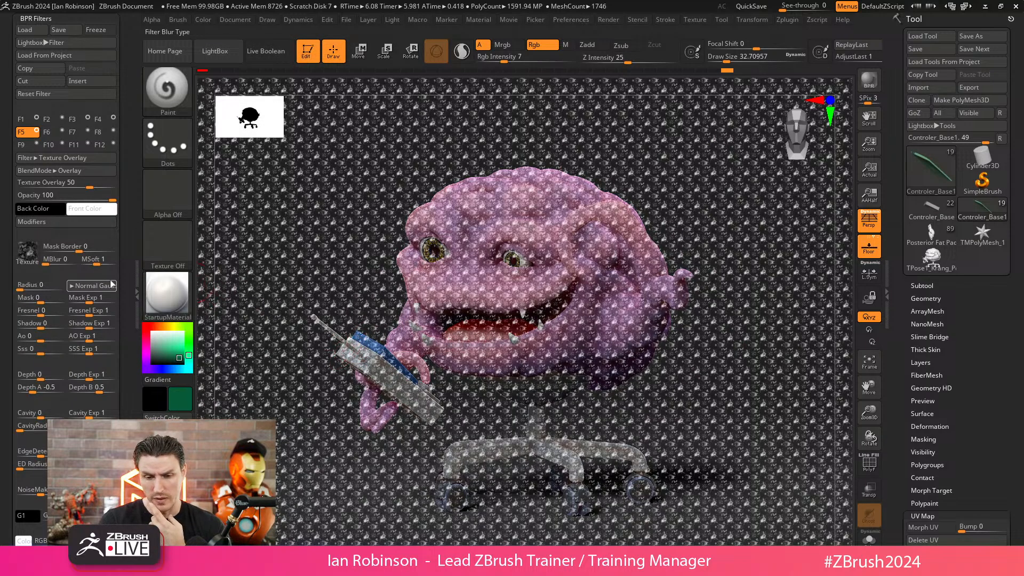
- Set the Texture Overlay's strength to 0 and opacity to 61, and replace its texture with the cloudy grey Texture 36
left_click(66, 195)
left_click_drag(72, 197, 73, 196)
left_click_drag(80, 183, 65, 182)
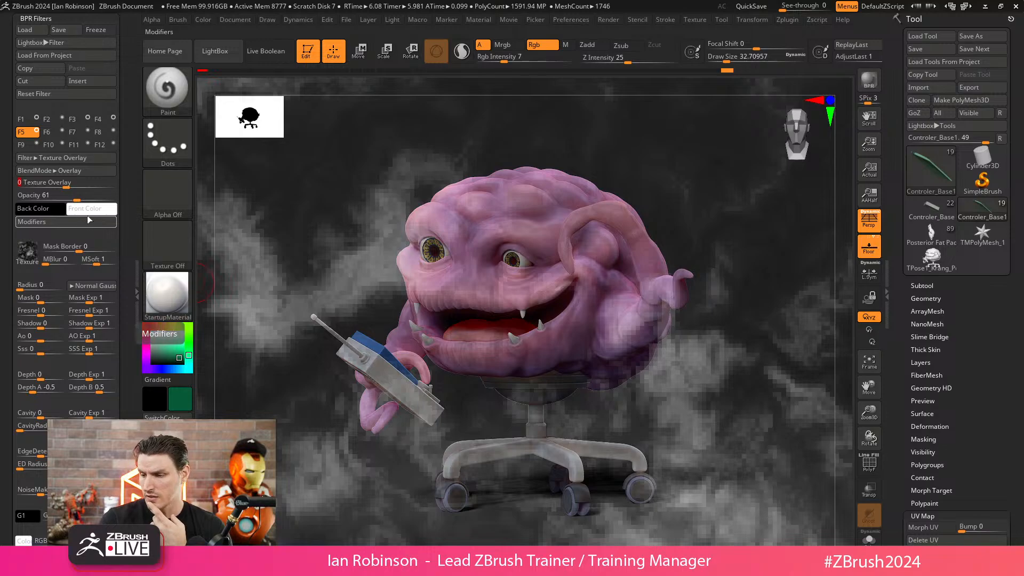
left_click(28, 251)
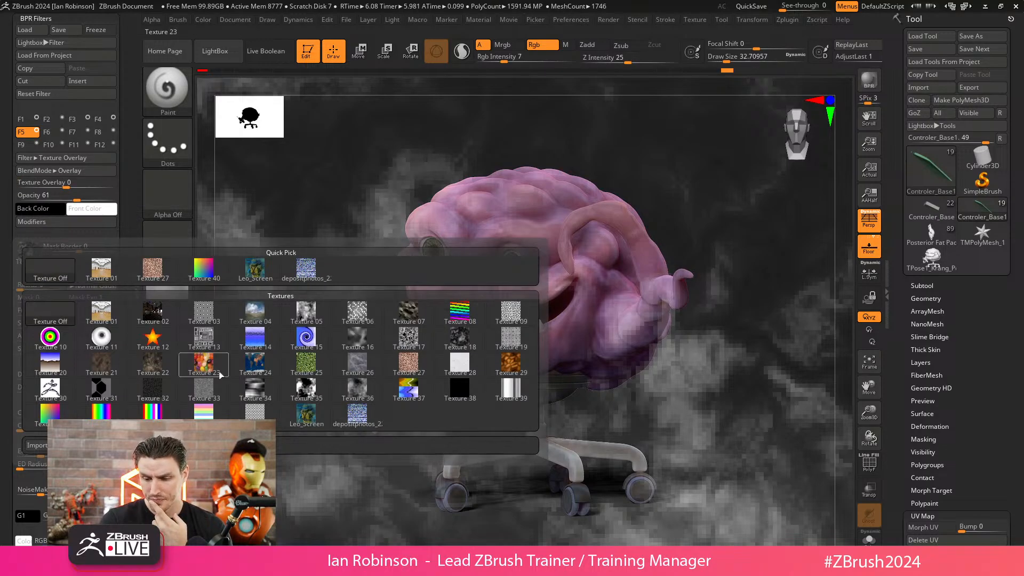
left_click(339, 398)
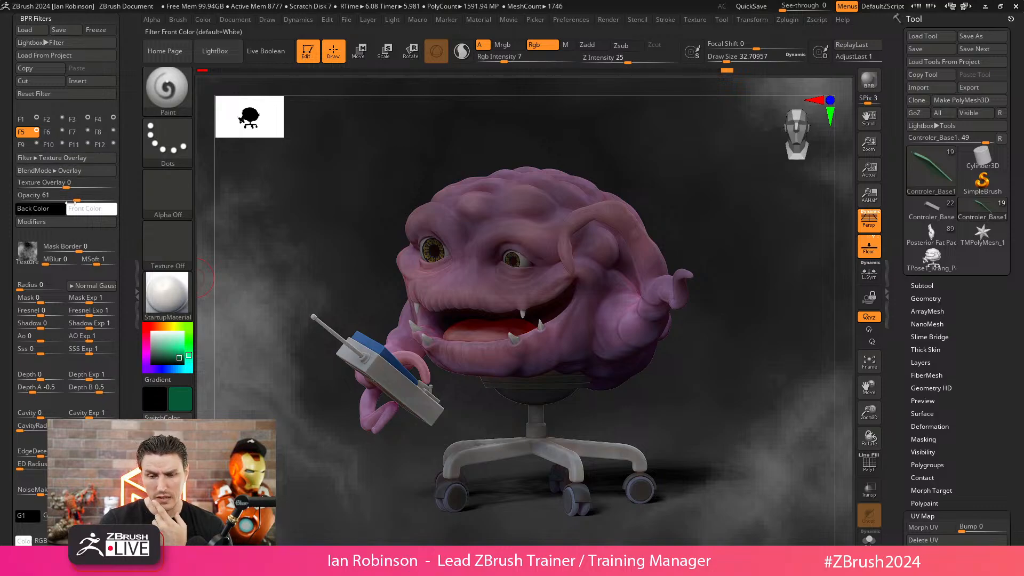
- Try a mask value of 0.56164 and a bright green front color on the Texture Overlay, and switch filter F5 off
left_click(43, 298)
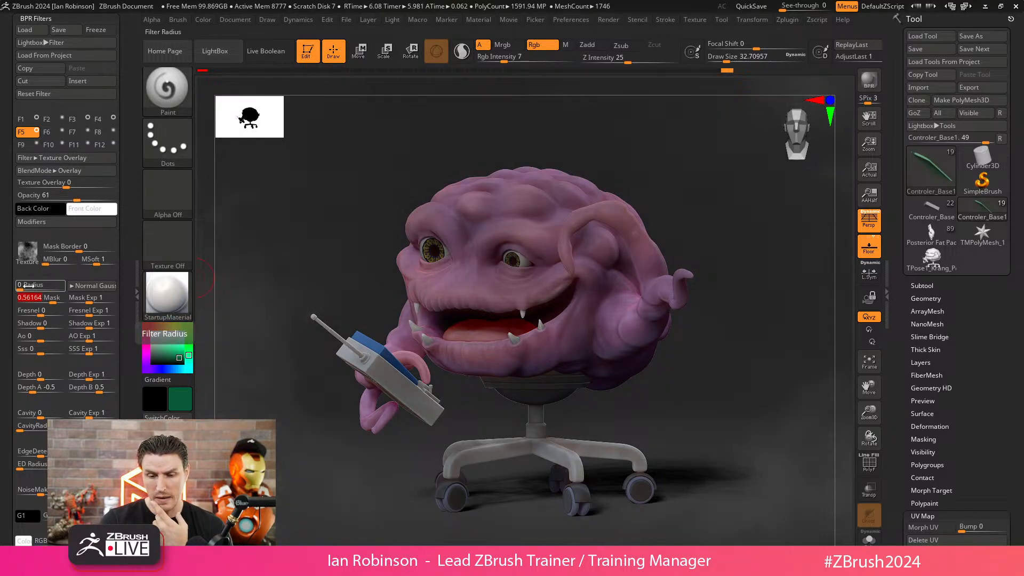
left_click_drag(24, 286, 35, 285)
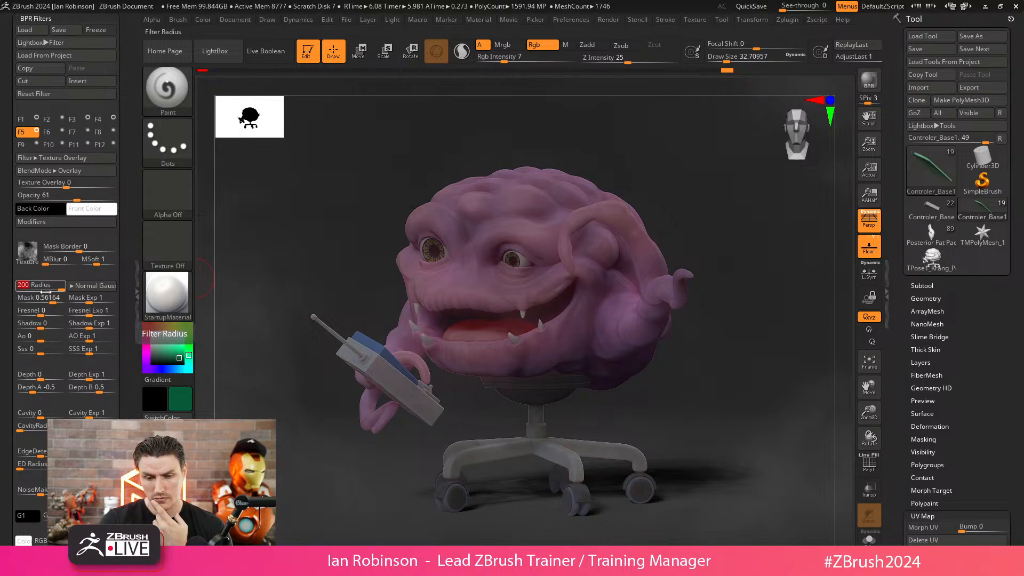
left_click_drag(45, 289, 16, 283)
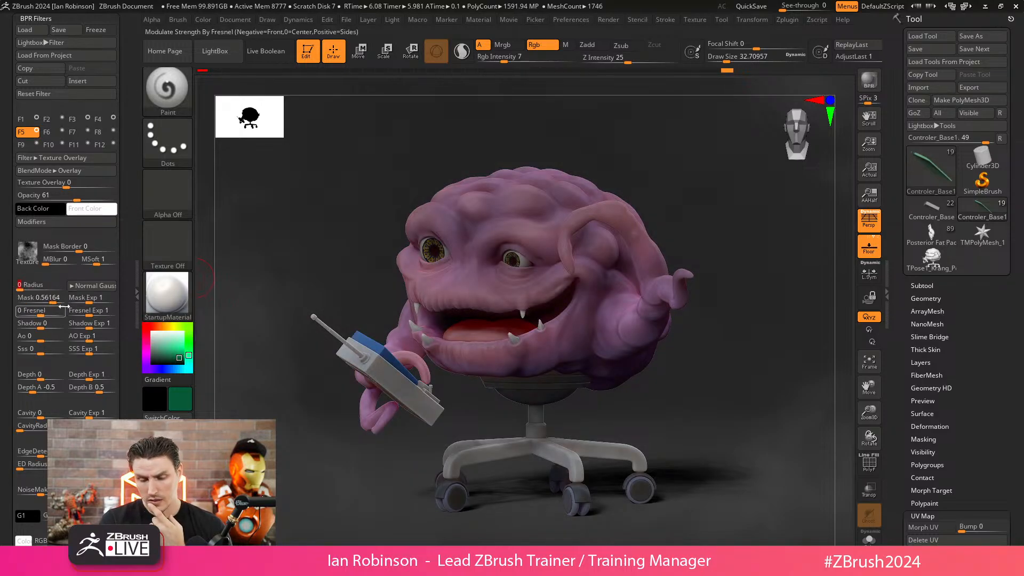
left_click_drag(87, 208, 188, 336)
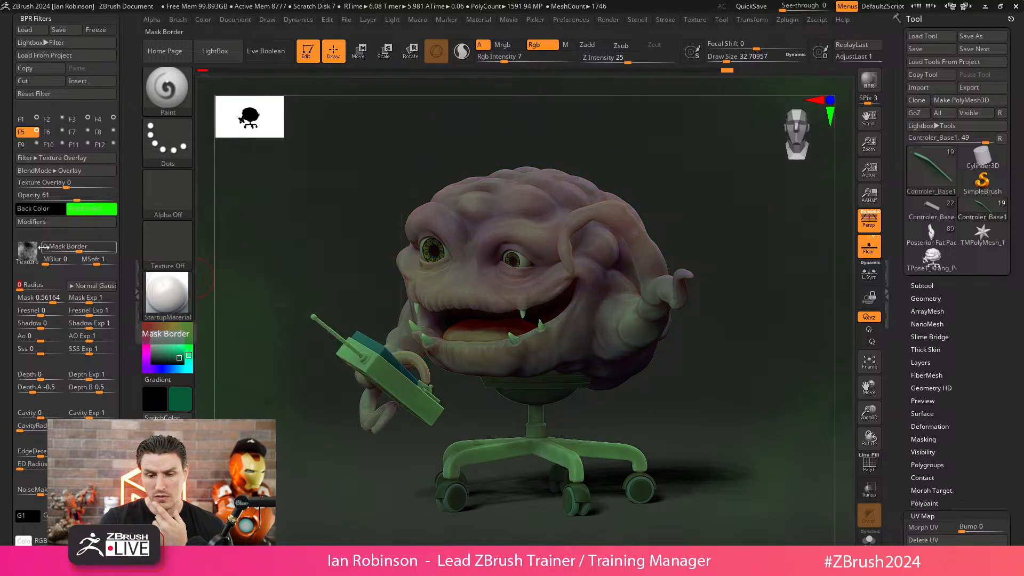
left_click(36, 131)
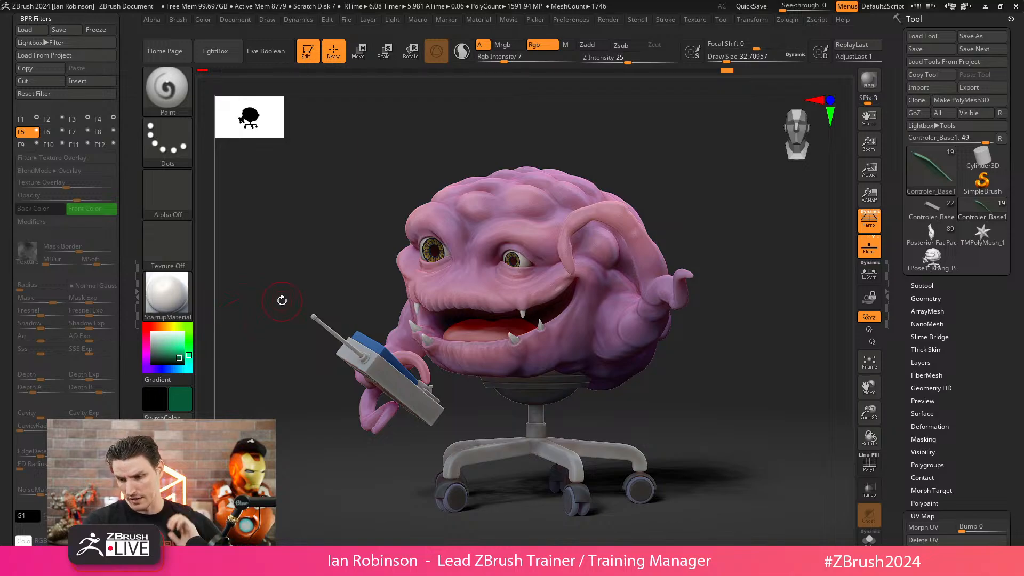
- Collapse the BPR filters tray and run a BPR render of Krang from a slightly closer three-quarter view
left_click_drag(336, 265, 340, 272)
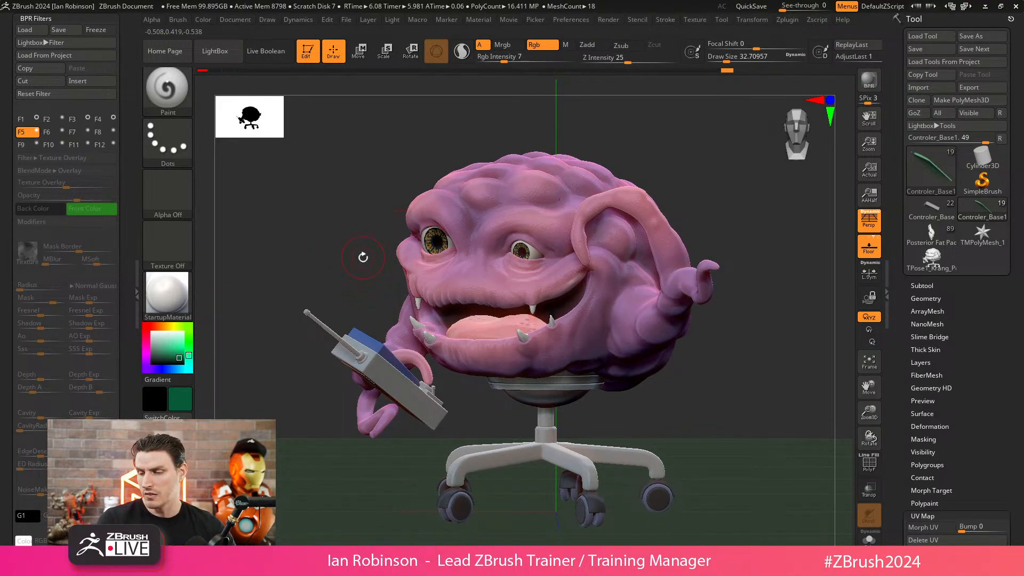
mouse_move(364, 243)
left_mouse_down()
mouse_move(334, 254)
mouse_move(367, 254)
mouse_move(371, 234)
left_mouse_up()
left_click(133, 292)
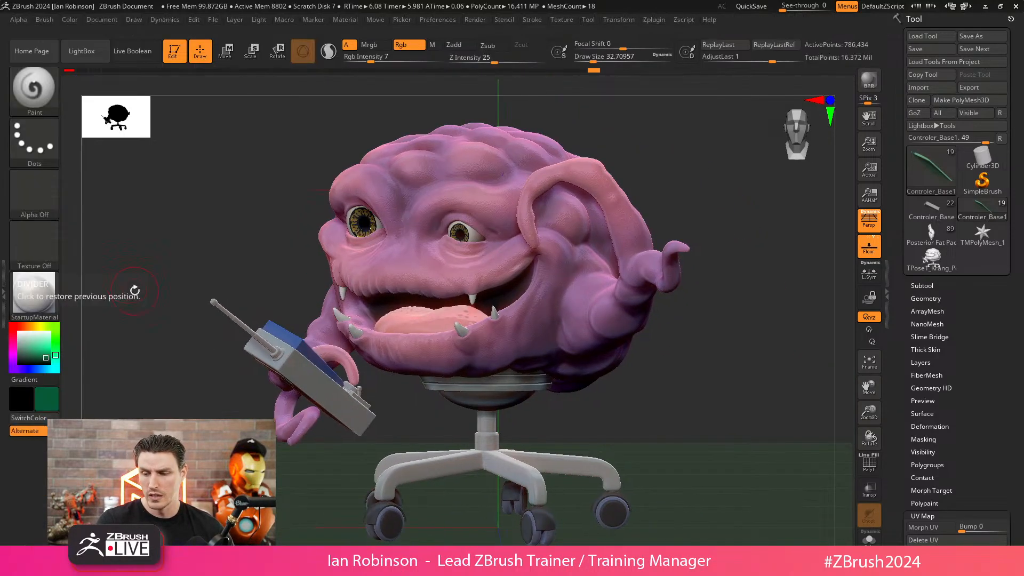
left_click_drag(236, 242, 247, 240)
key("space")
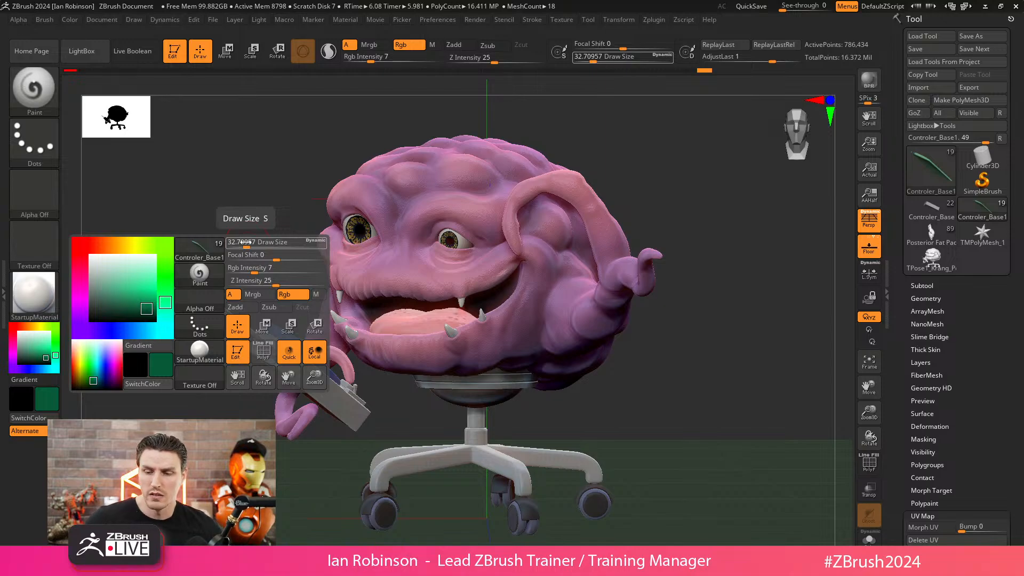
key("shift")
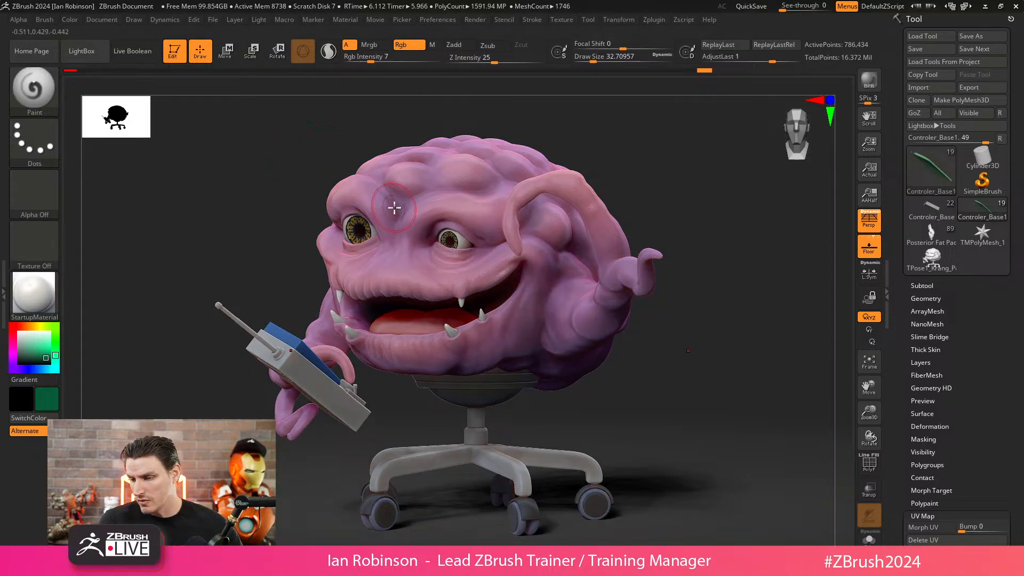
- Make PM3D_Sphere3D1_3 the active subtool and run a BPR render of a close-up of Krang's face behind the controller
right_click_drag(469, 228, 501, 326, "ctrl")
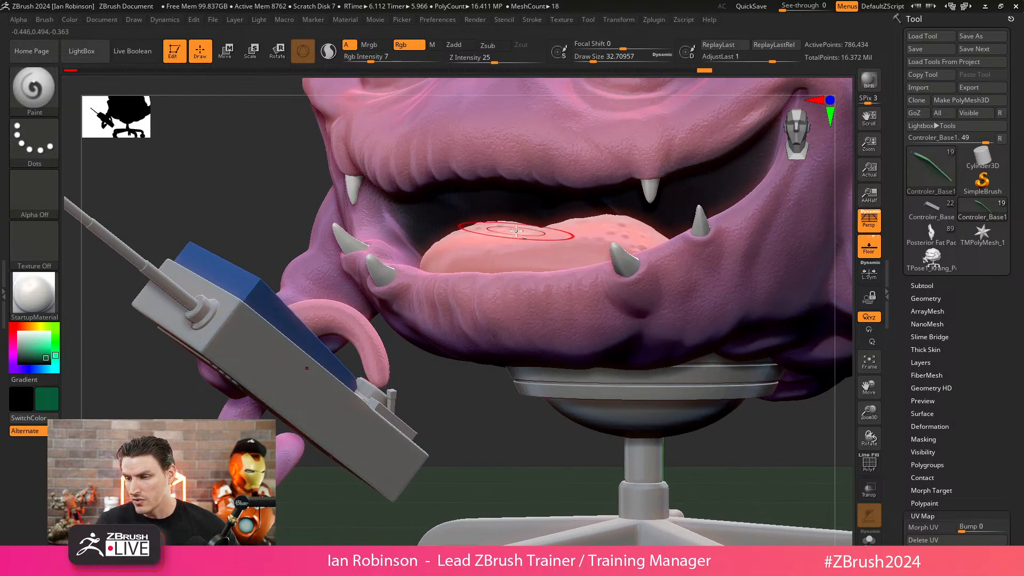
right_click_drag(542, 231, 465, 356, "alt")
left_click(353, 158, "alt")
right_click_drag(353, 159, 443, 219)
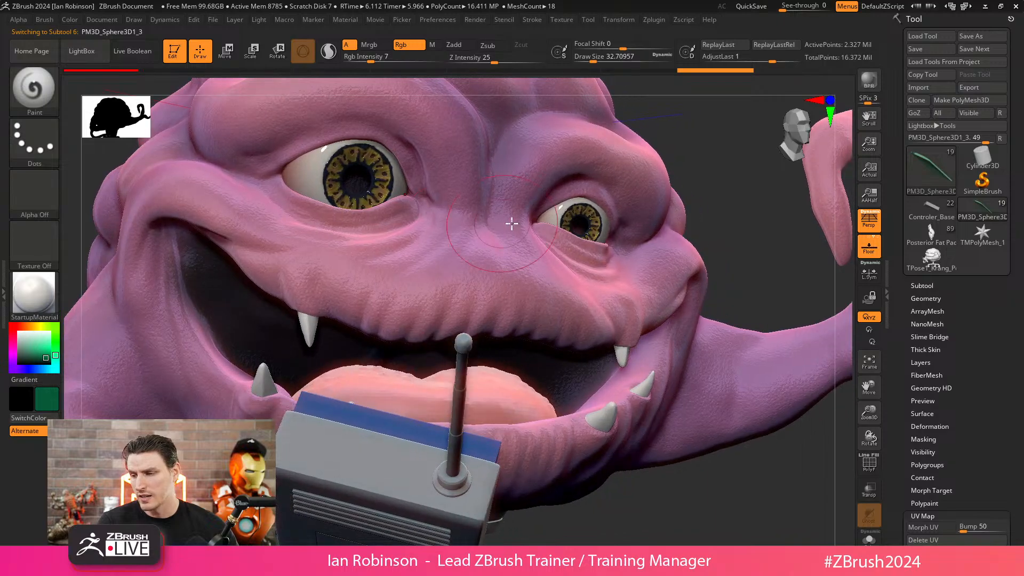
right_click_drag(577, 250, 521, 219, "ctrl")
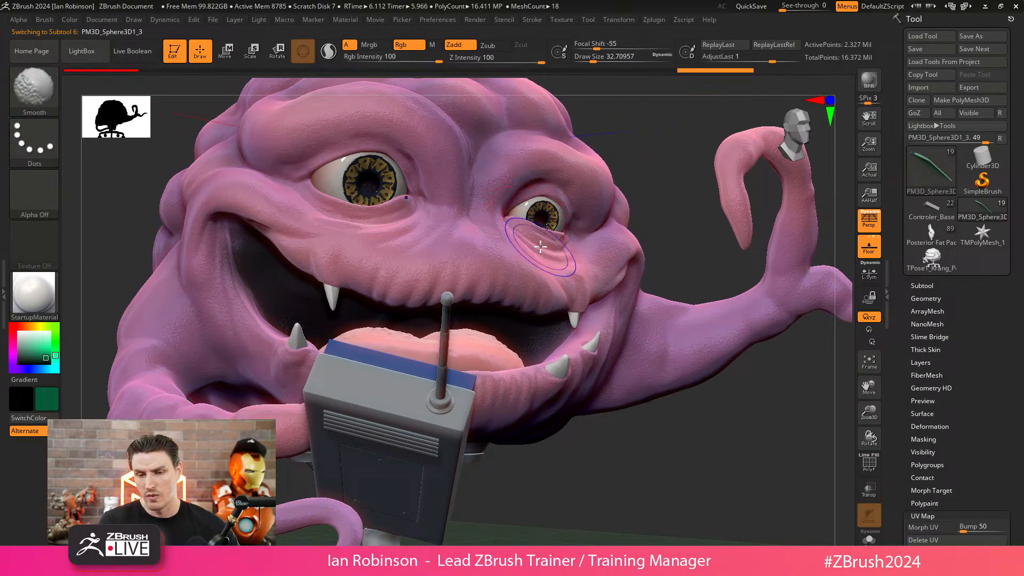
key("shift+r")
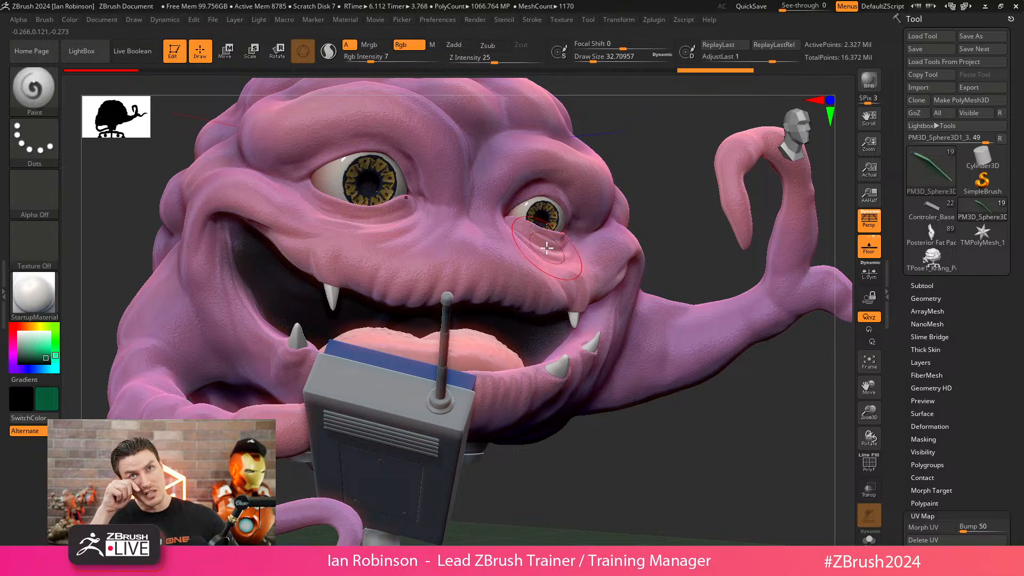
key("shift+r")
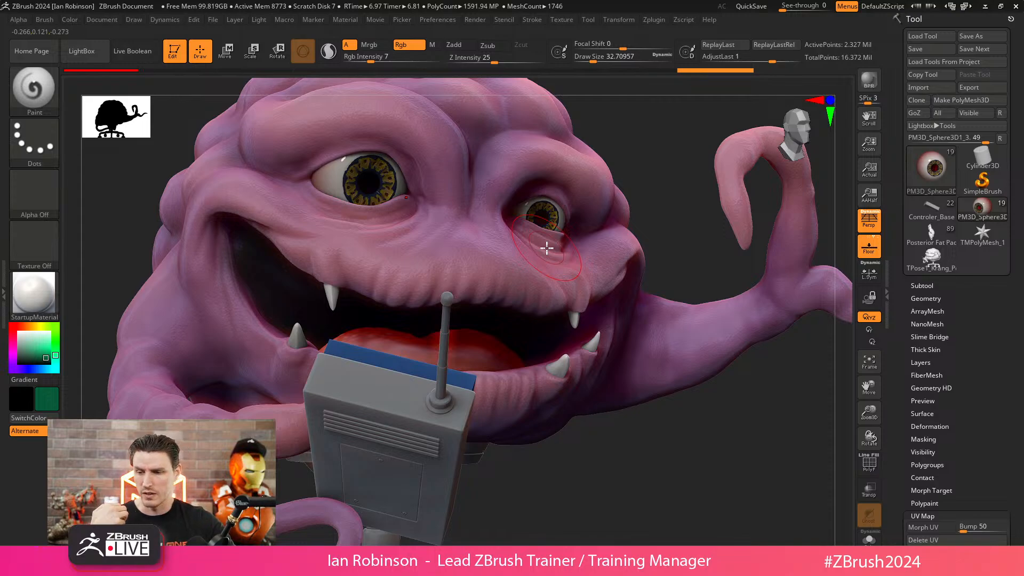
- Run a BPR render of Krang from a low front view with the raised tentacle and the chair's top in frame
key("f")
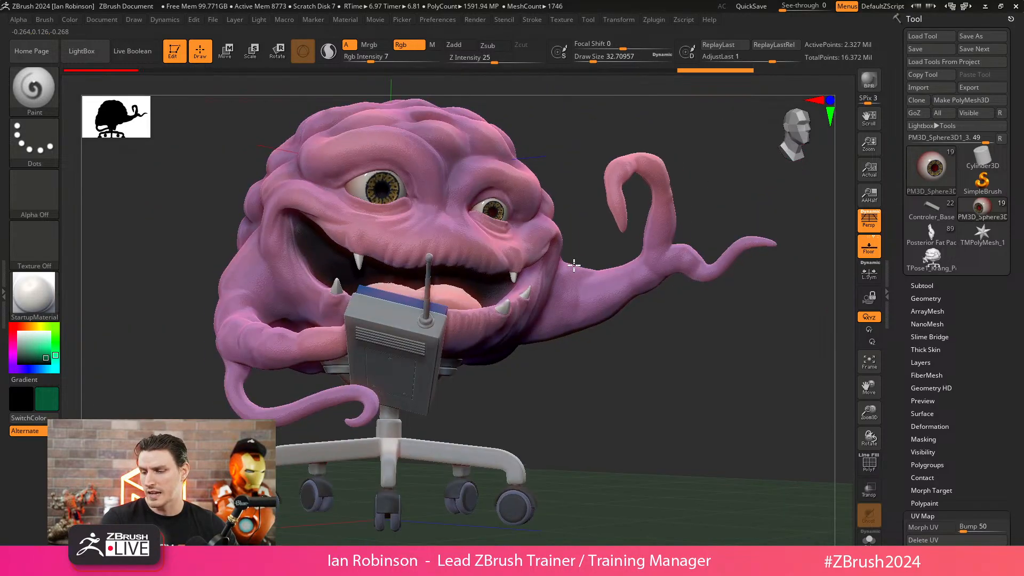
right_click_drag(619, 267, 575, 260)
right_click_drag(585, 190, 585, 211)
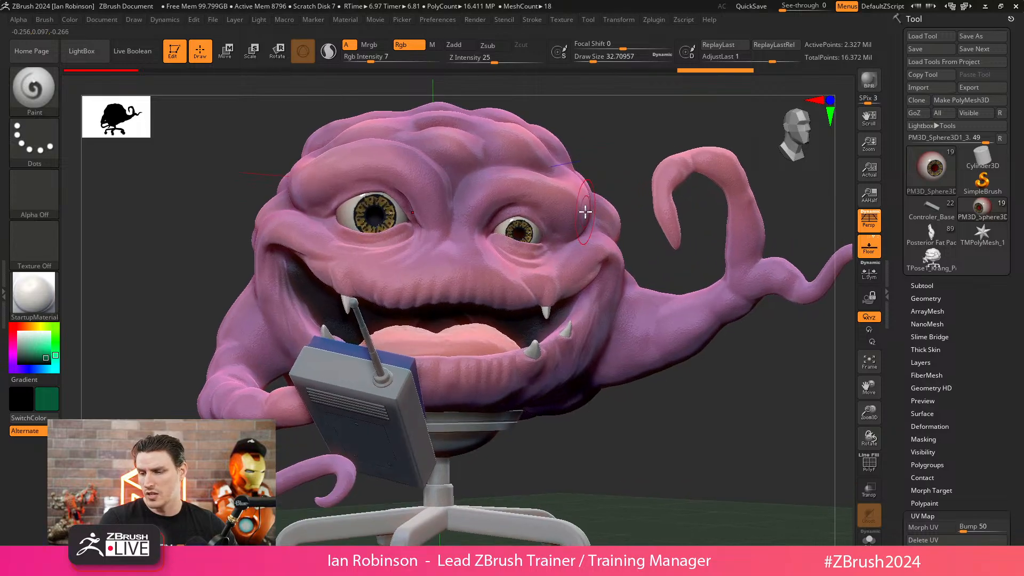
key("shift")
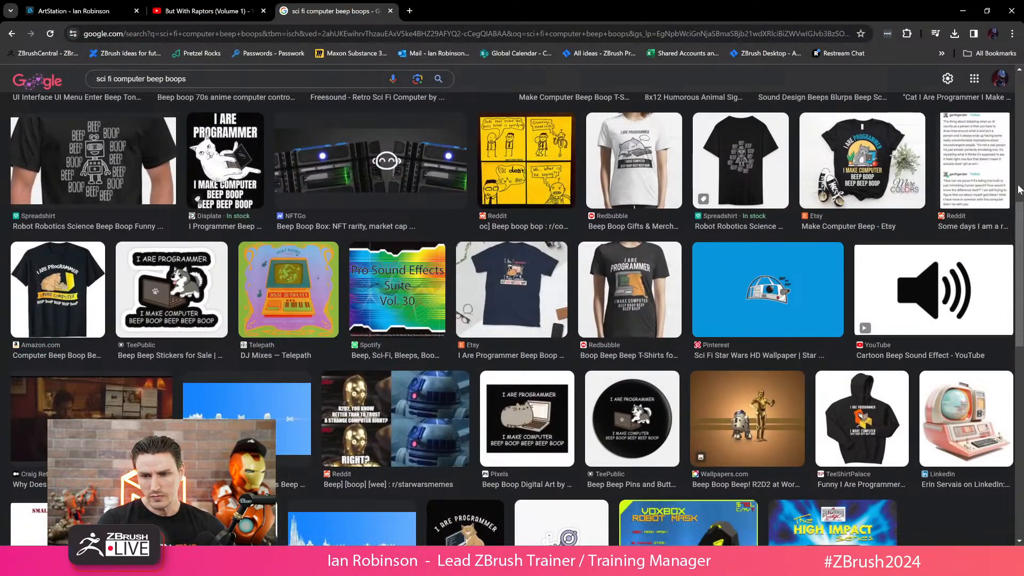
- Switch to the browser, open maxon.net in a new tab and look up the plan pricing and the Students & Teachers license
left_click(416, 12)
type("max")
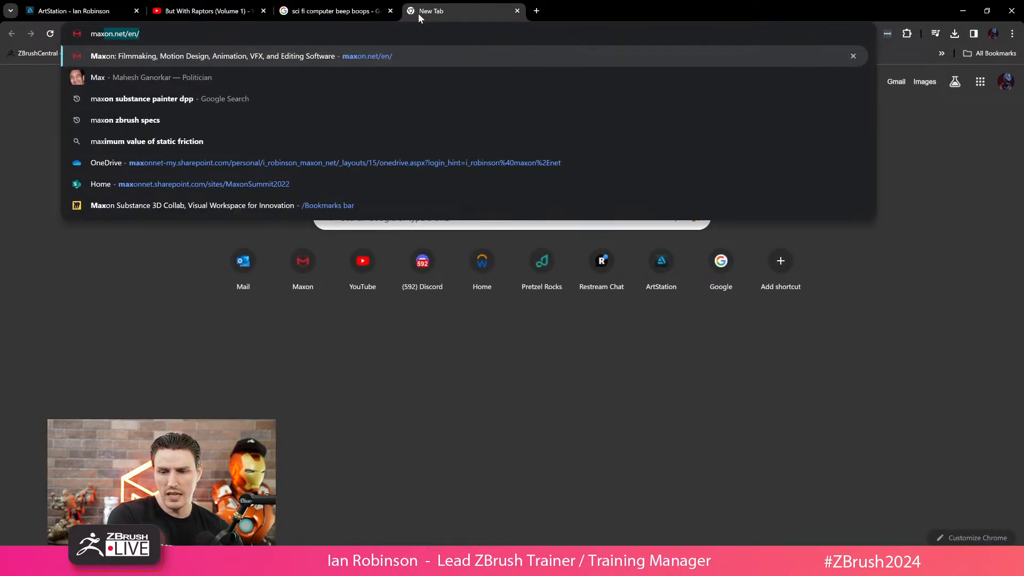
key("Return")
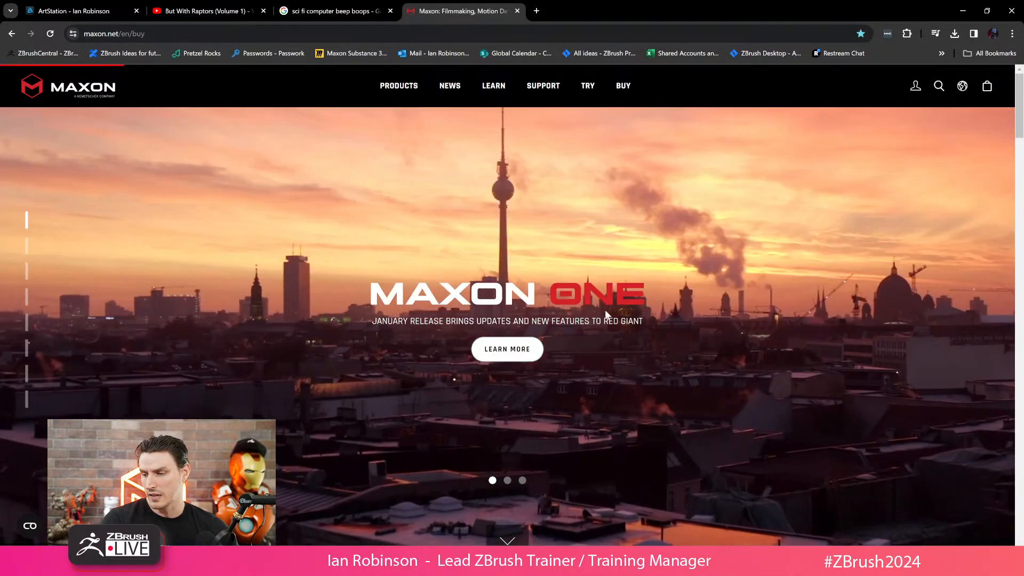
left_click(623, 86)
scroll(580, 331, "down", 4)
scroll(581, 325, "up", 2)
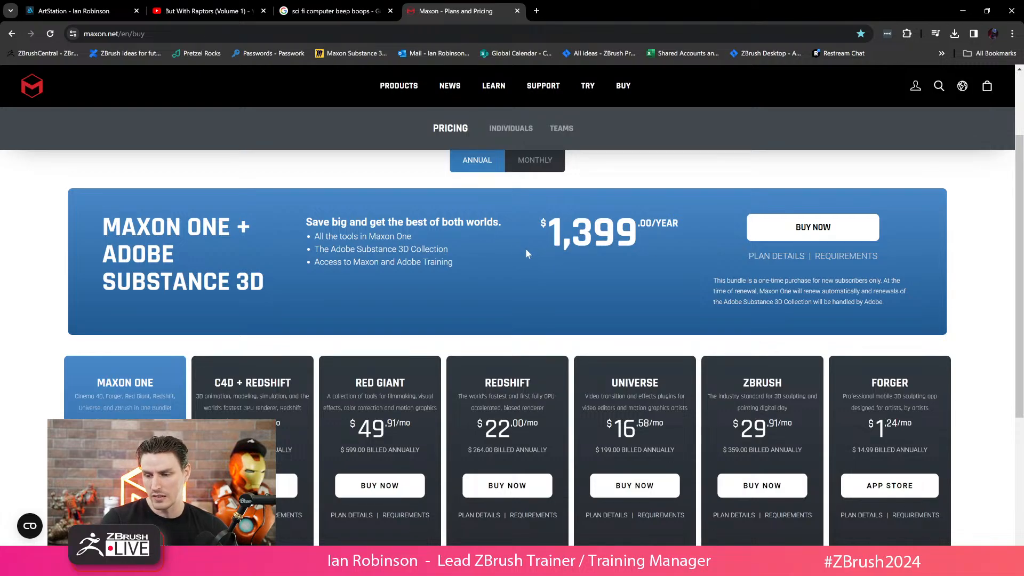
scroll(526, 250, "down", 4)
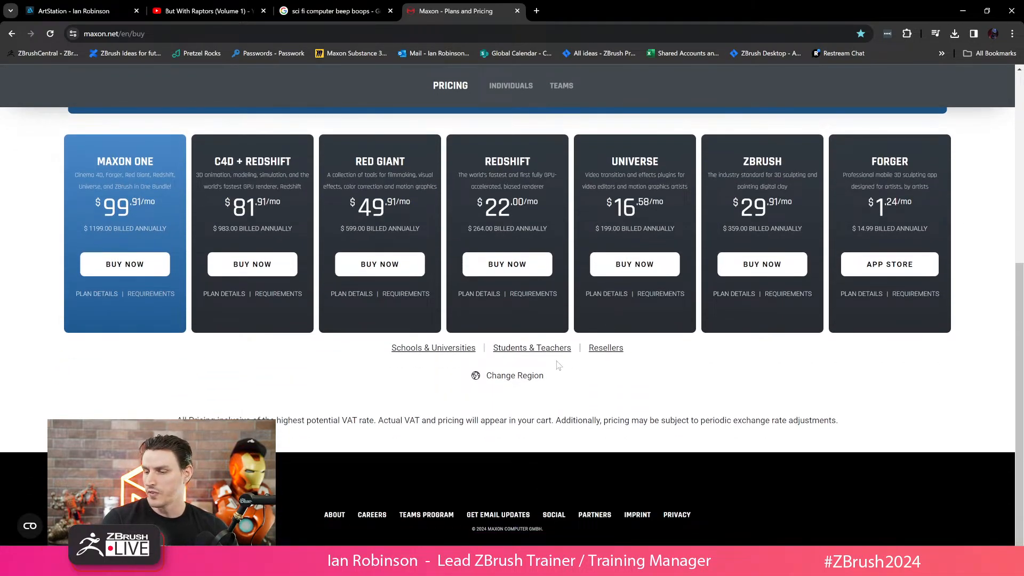
left_click(555, 349)
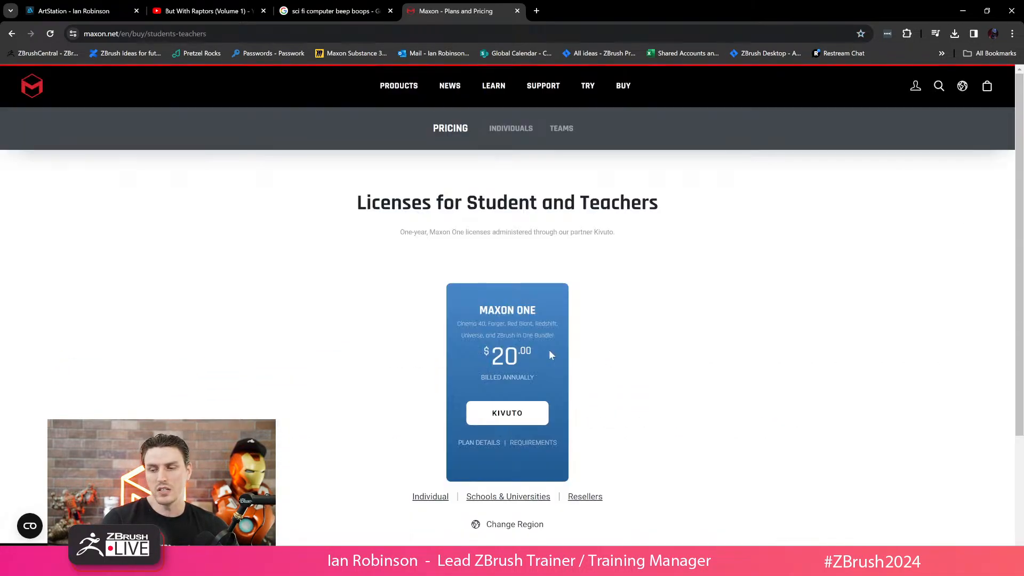
left_click(243, 30)
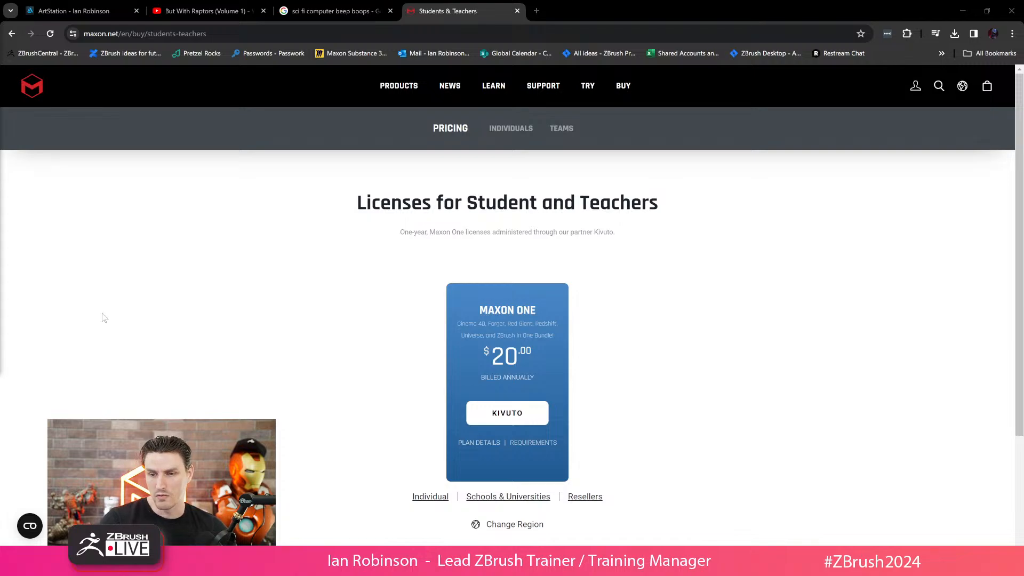
- Return to ZBrush, turn Krang slightly and start another BPR render
left_click(967, 13)
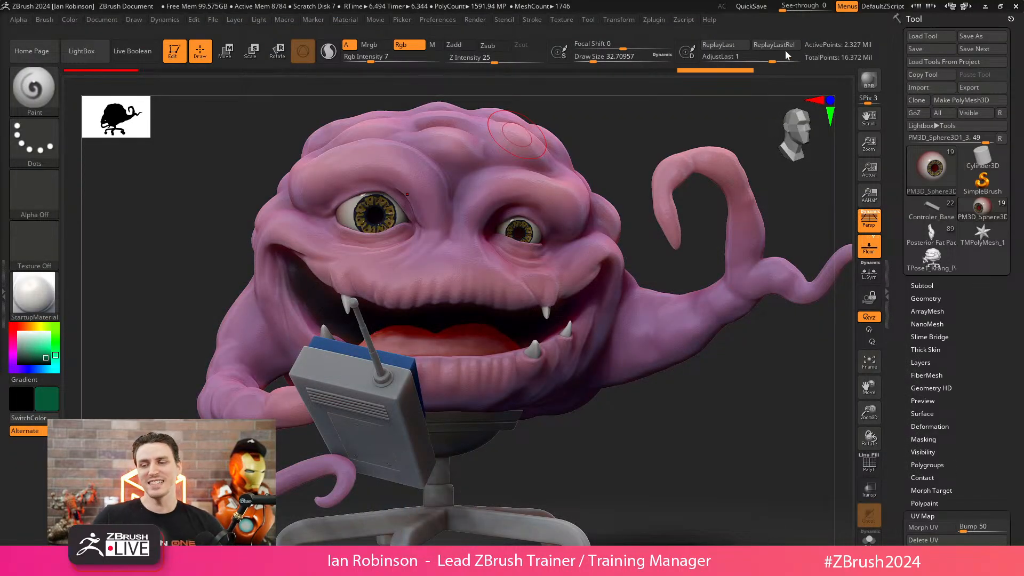
left_click_drag(662, 109, 666, 110)
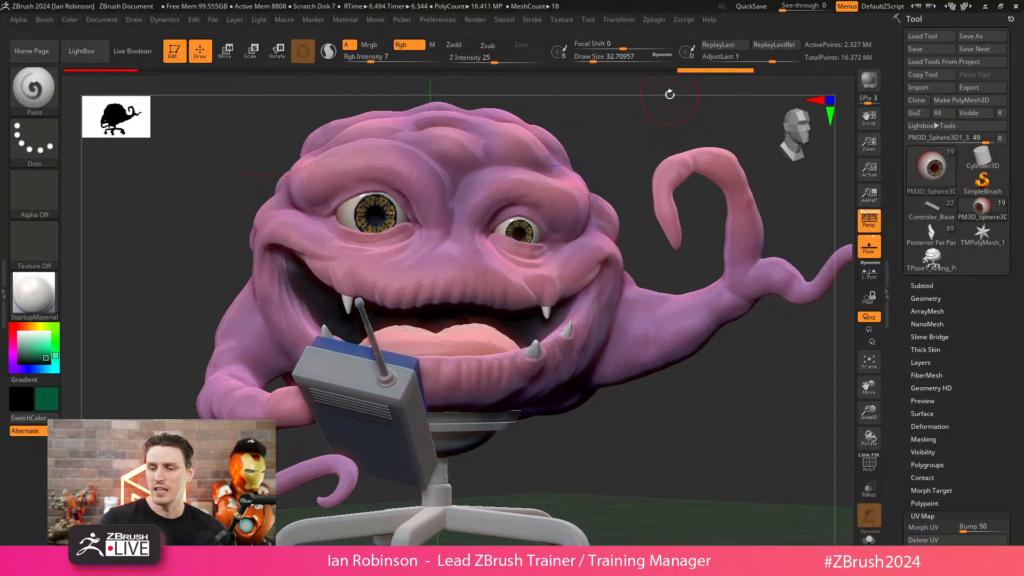
key("shift+r")
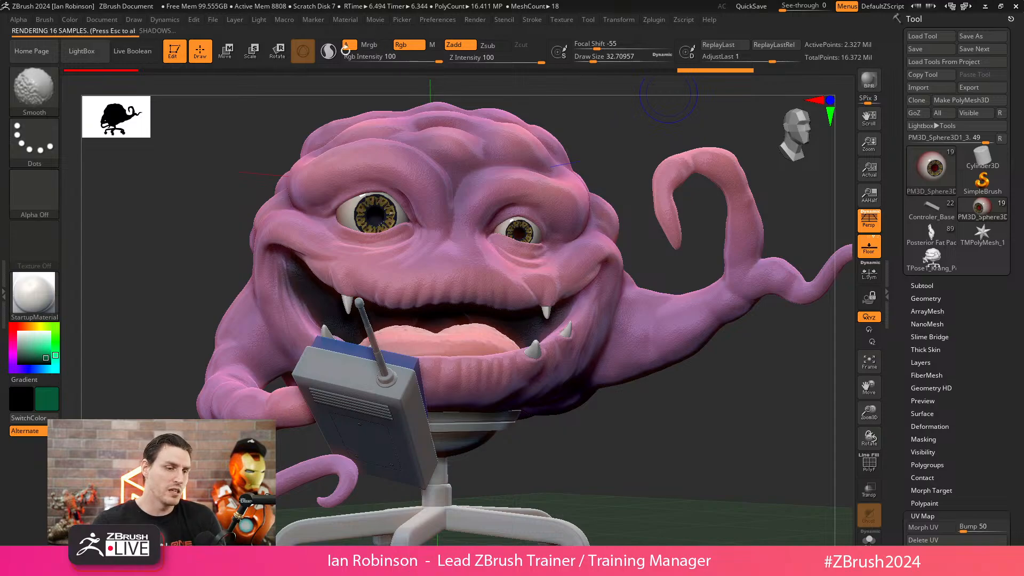